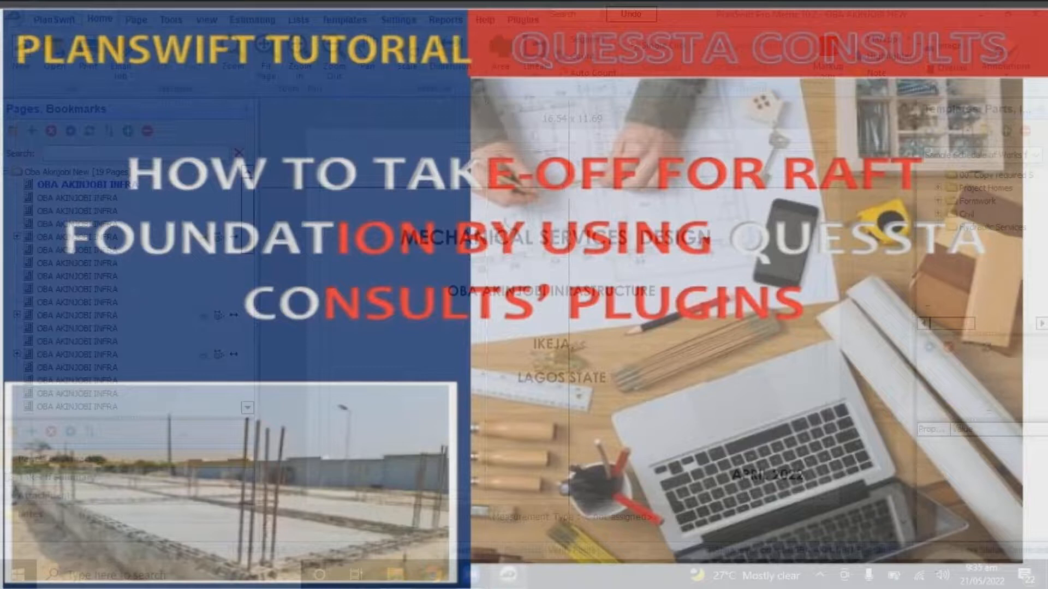
# Display the page with the water tank R.C. cover plan and underground storage tank section.
pyautogui.scroll(5, 506, 224)
pyautogui.click(120, 265)
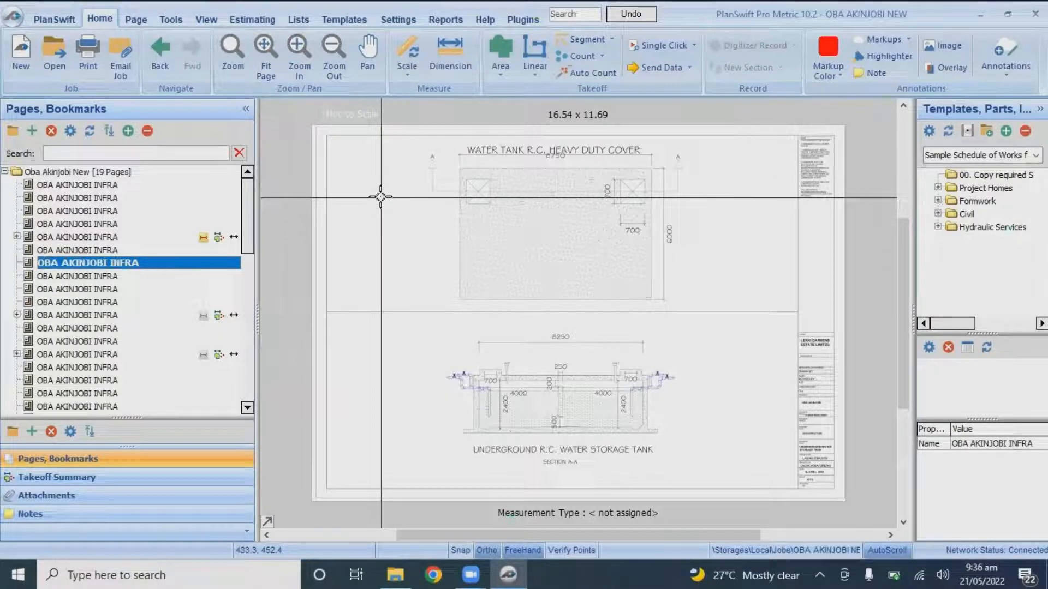
pyautogui.click(57, 21)
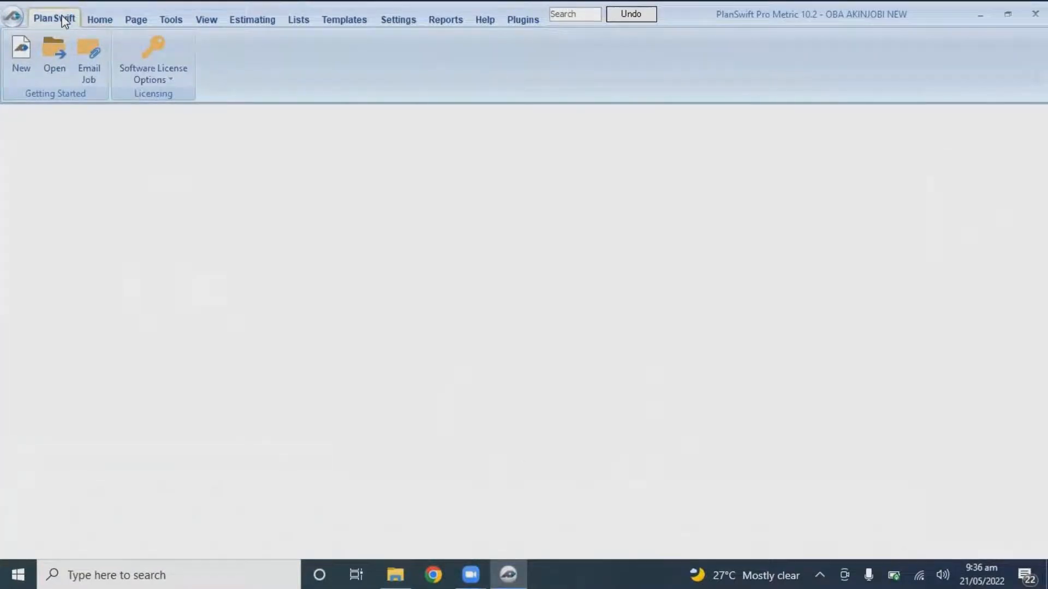
pyautogui.click(102, 19)
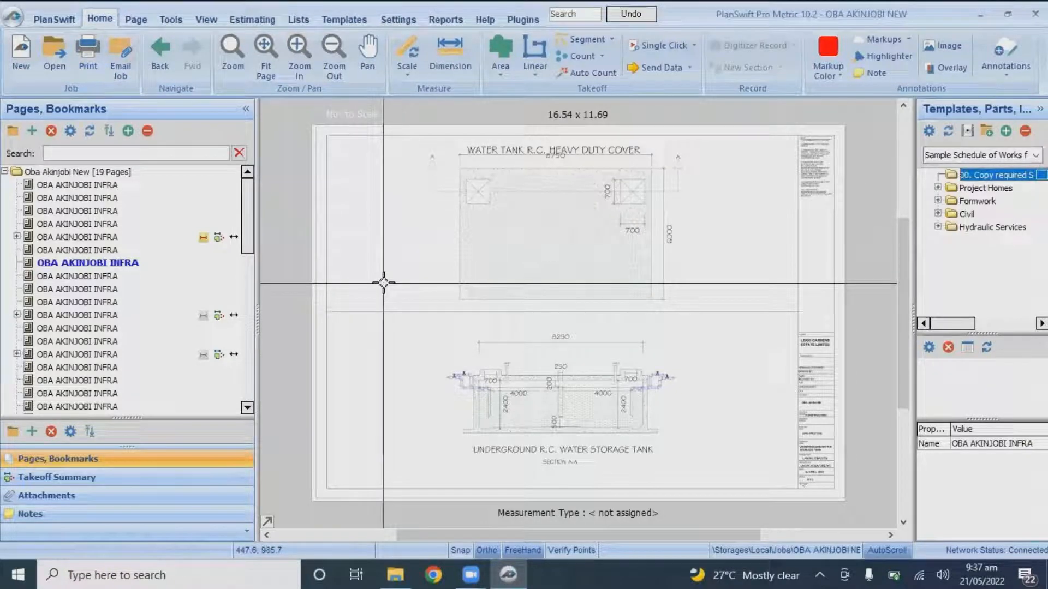
# Browse the list of locally saved jobs through to its end and close it without opening a job.
pyautogui.click(50, 52)
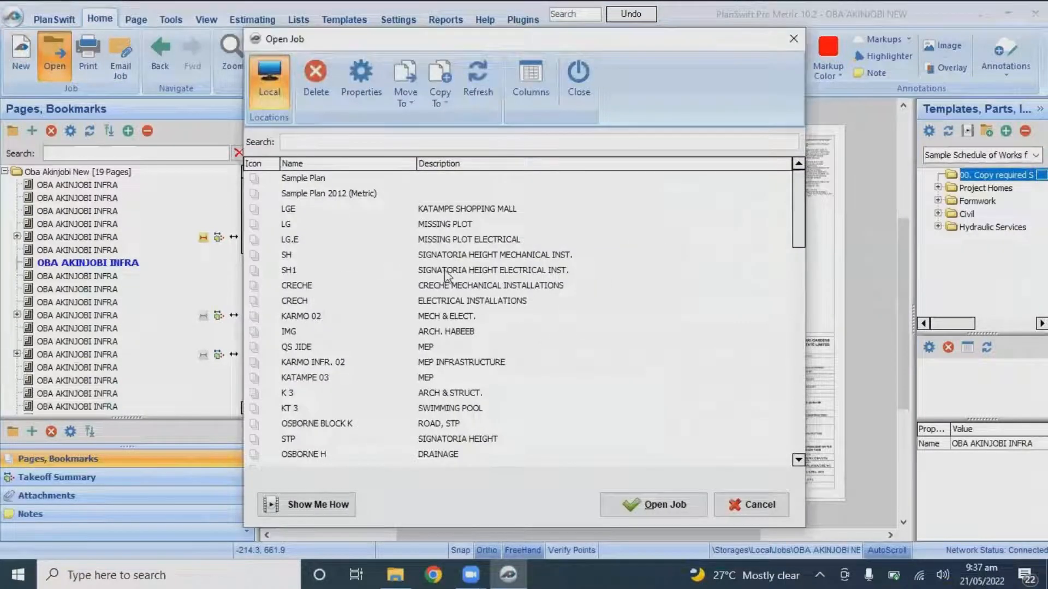
pyautogui.scroll(-2, 440, 269)
pyautogui.scroll(2, 439, 269)
pyautogui.scroll(-6, 439, 269)
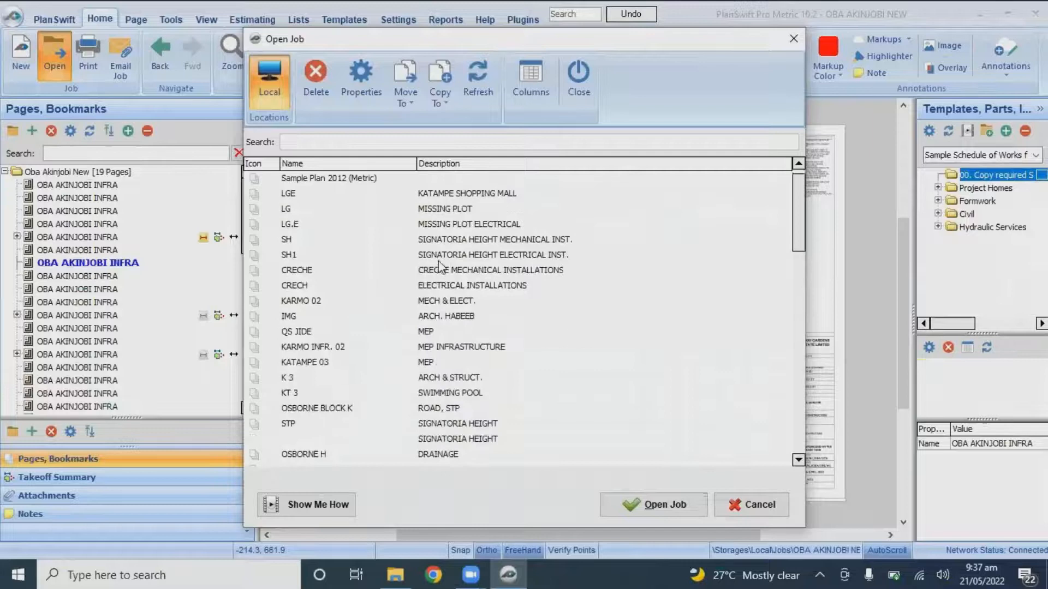
pyautogui.scroll(-7, 437, 283)
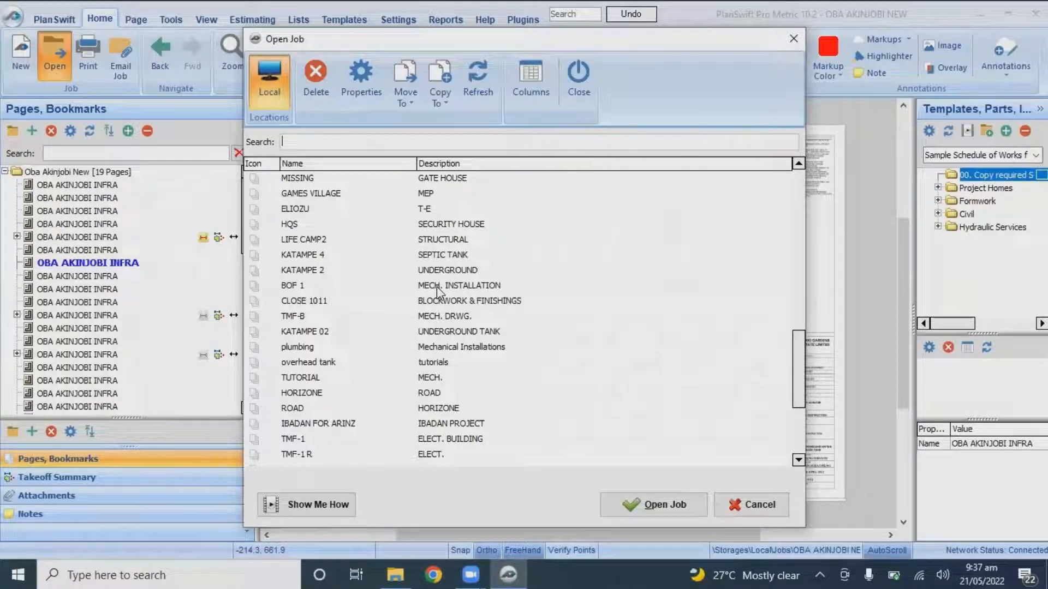
pyautogui.scroll(-4, 437, 286)
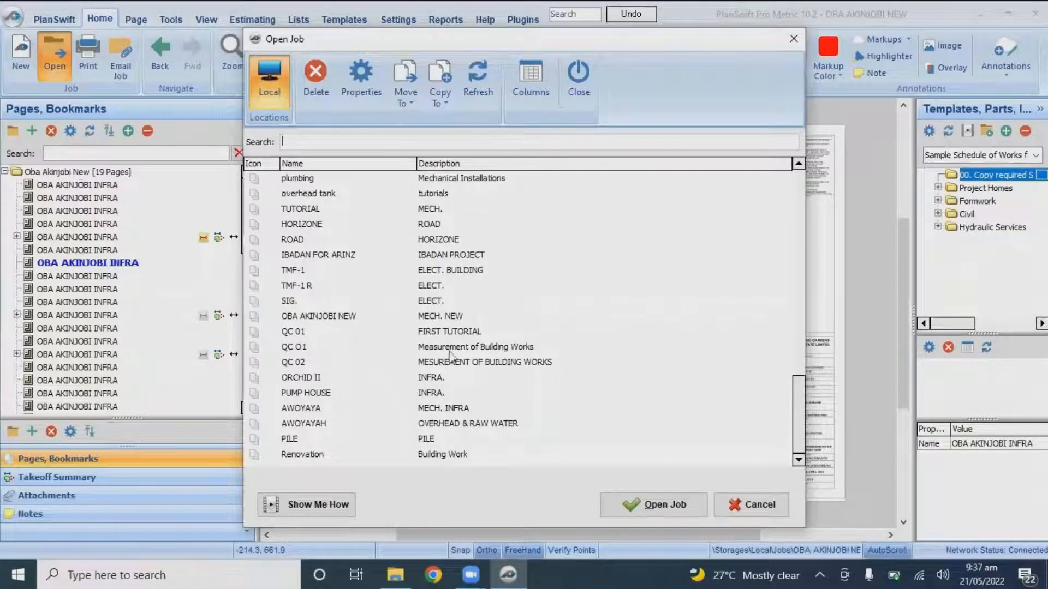
pyautogui.click(787, 42)
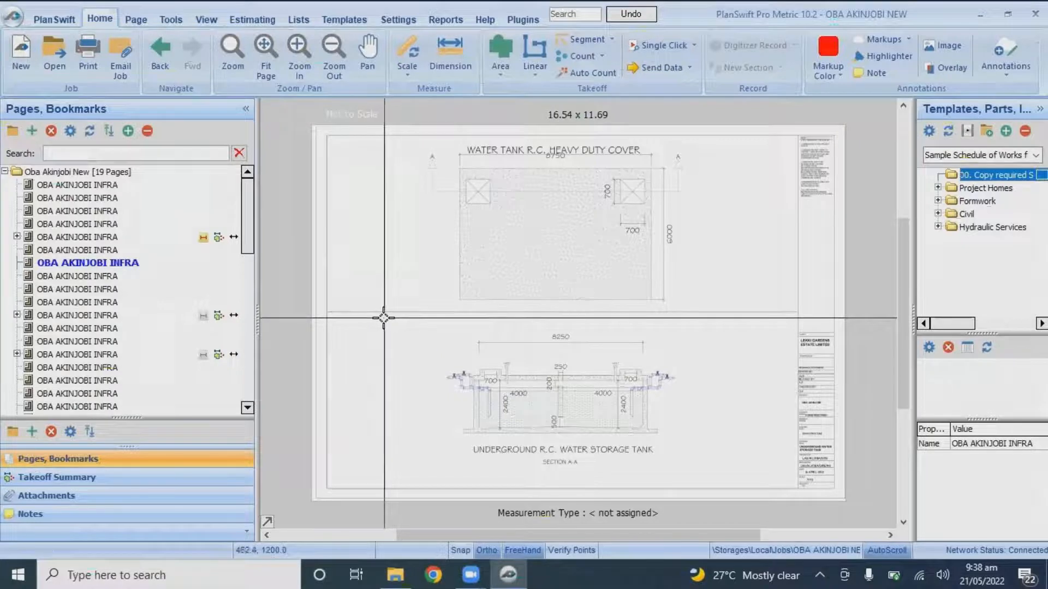
# Rotate the water tank page left four times through a full turn.
pyautogui.click(136, 19)
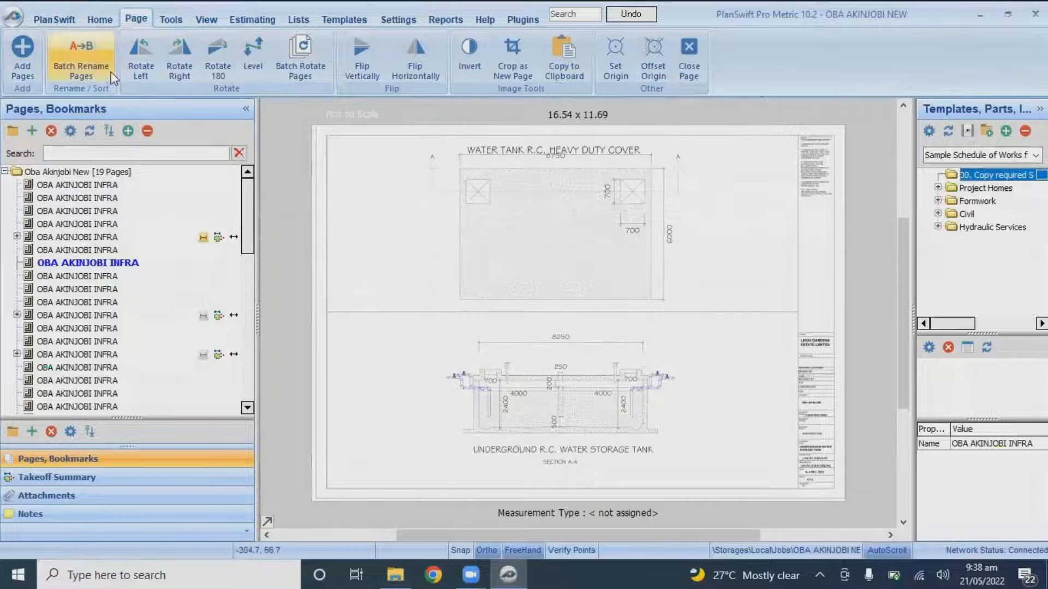
pyautogui.click(140, 64)
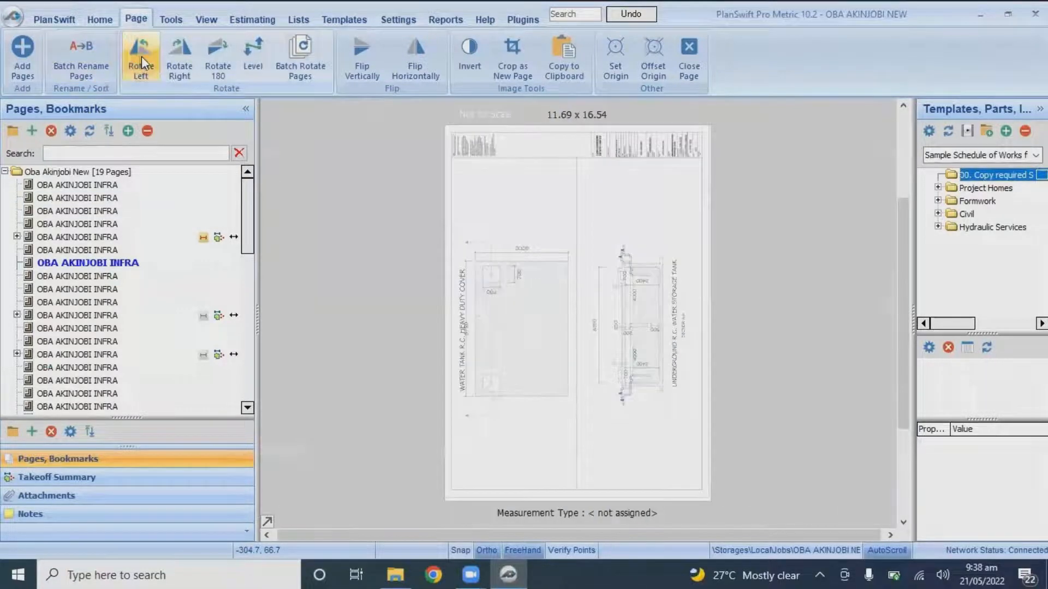
pyautogui.click(146, 65)
pyautogui.click(146, 65)
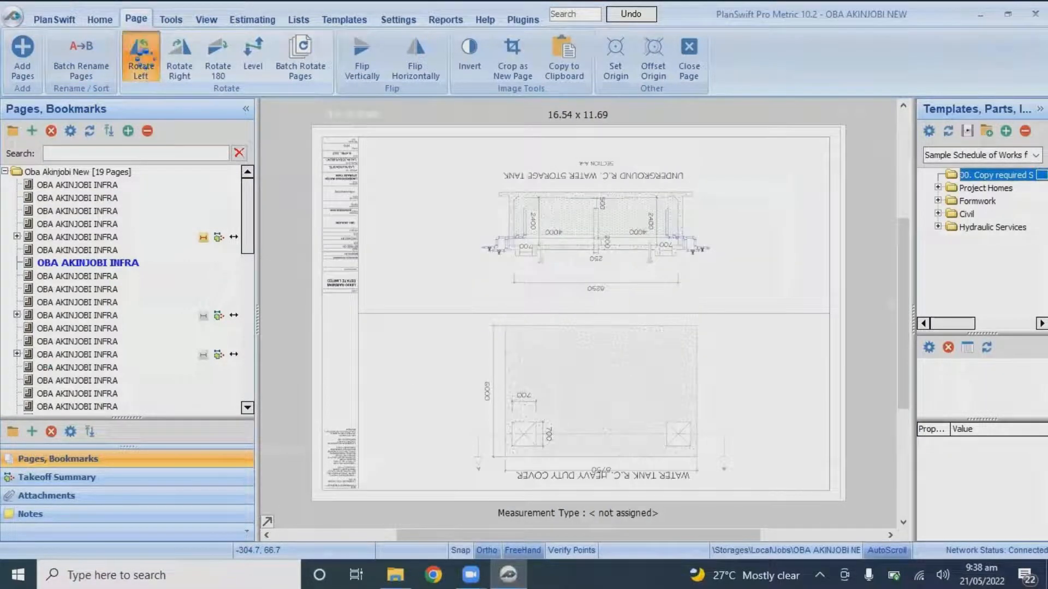
pyautogui.click(143, 58)
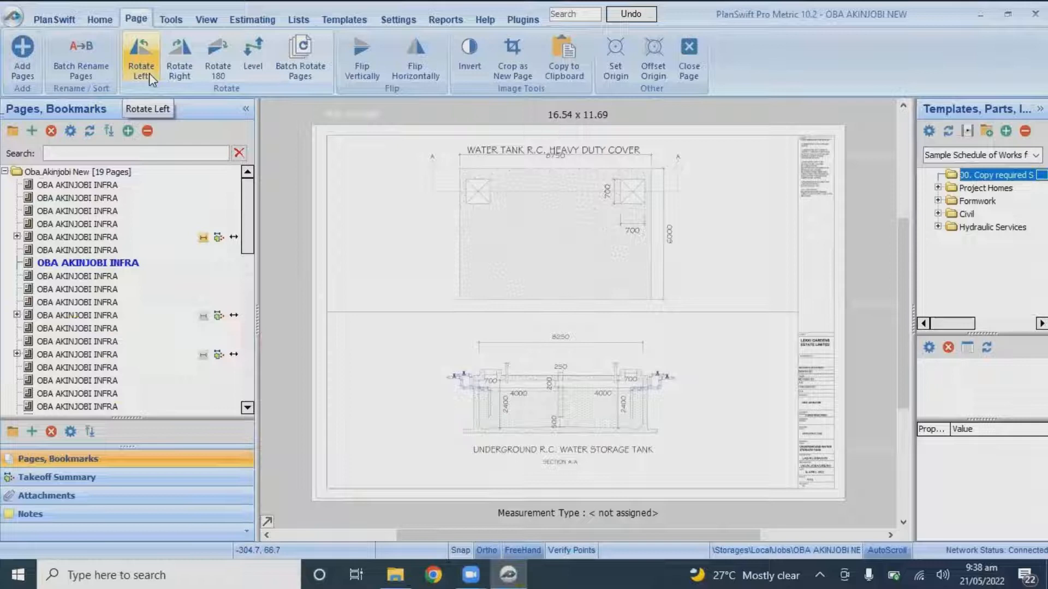
# Review the takeoff items in the Waste % estimating layout and return to the drawing page.
pyautogui.scroll(-1, 154, 51)
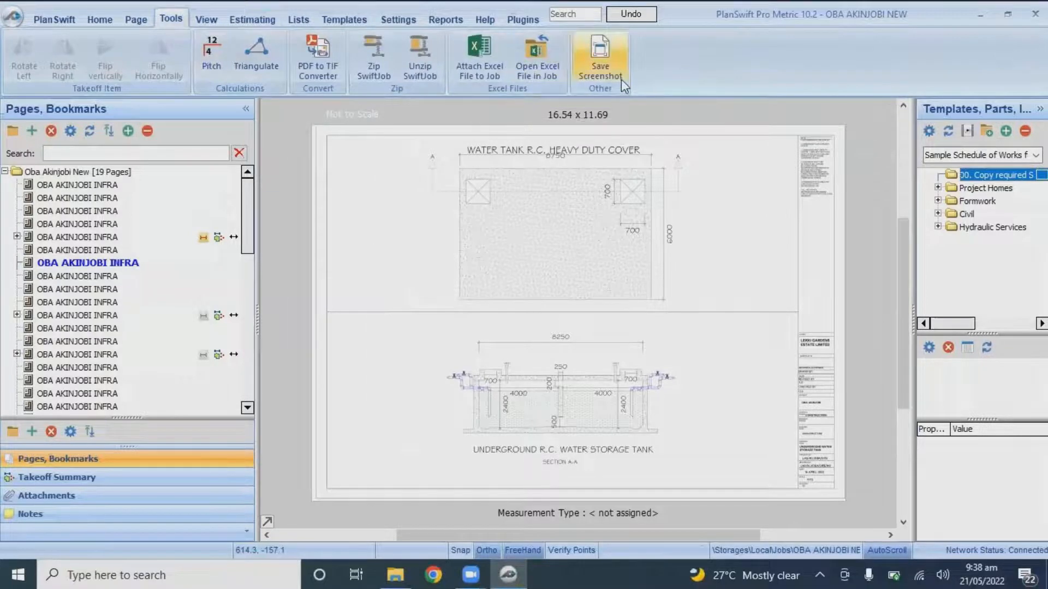
pyautogui.click(200, 27)
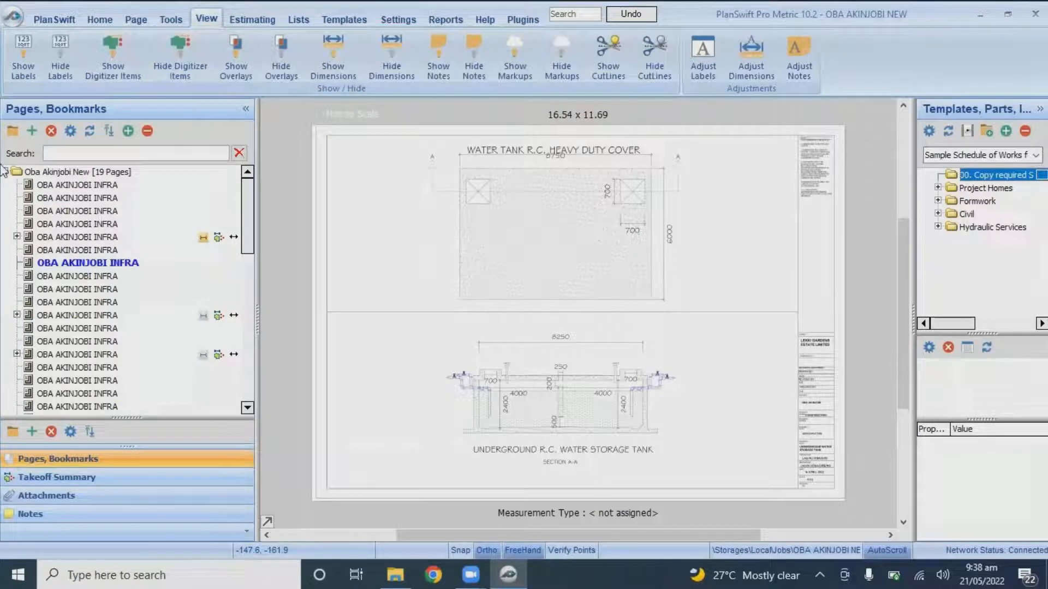
pyautogui.click(252, 19)
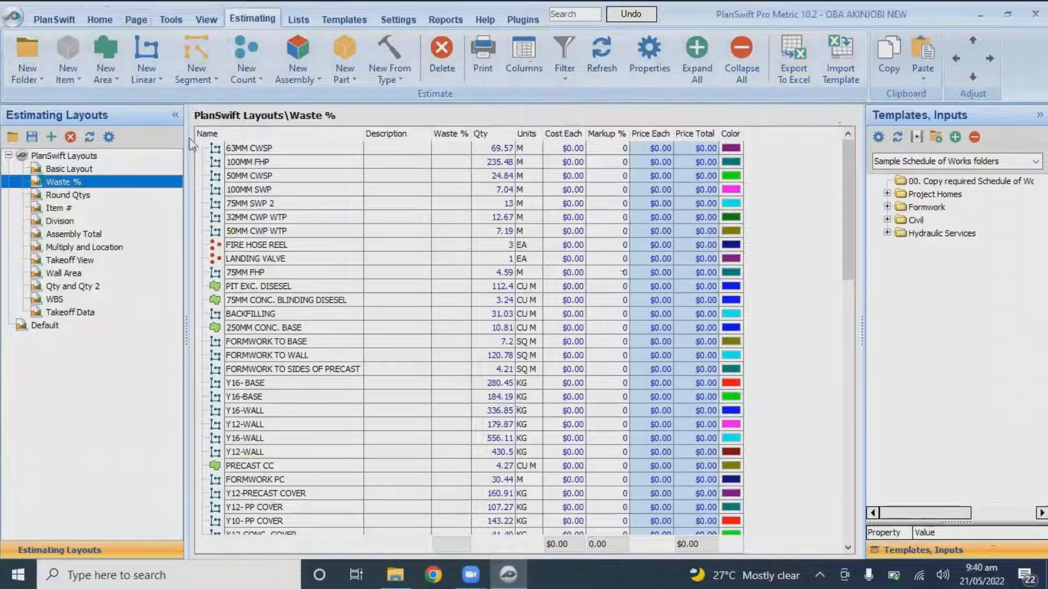
pyautogui.click(92, 22)
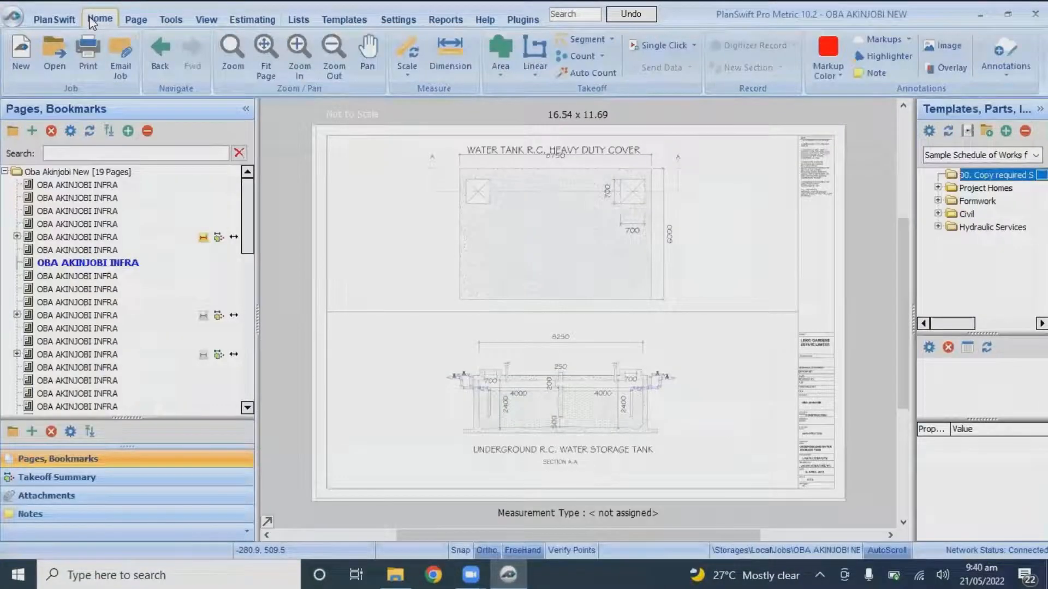
# Start a new job and enter QC 03 as its job/quote number.
pyautogui.click(21, 55)
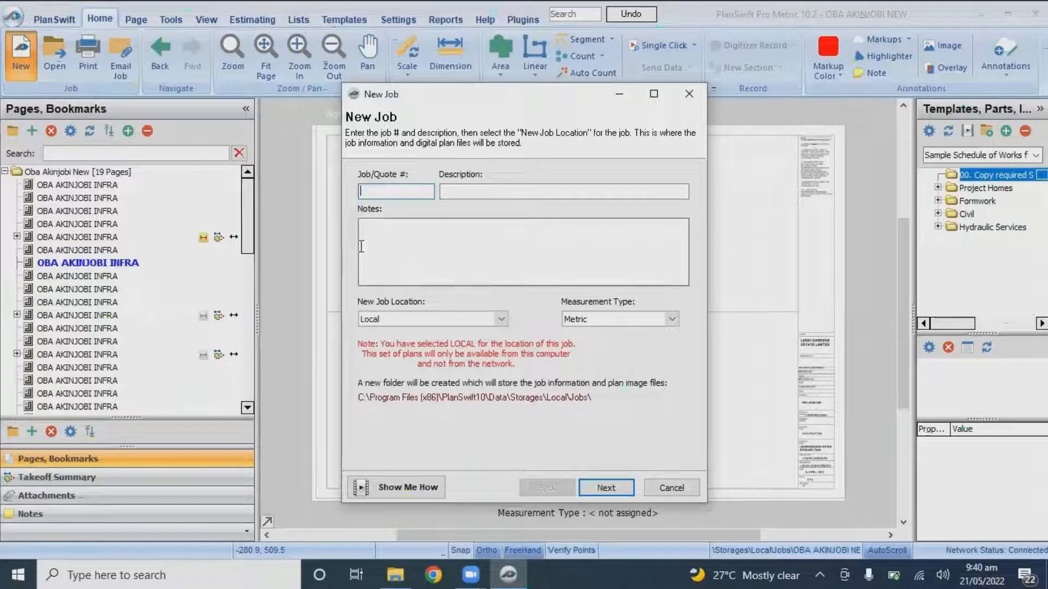
pyautogui.write('QC ')
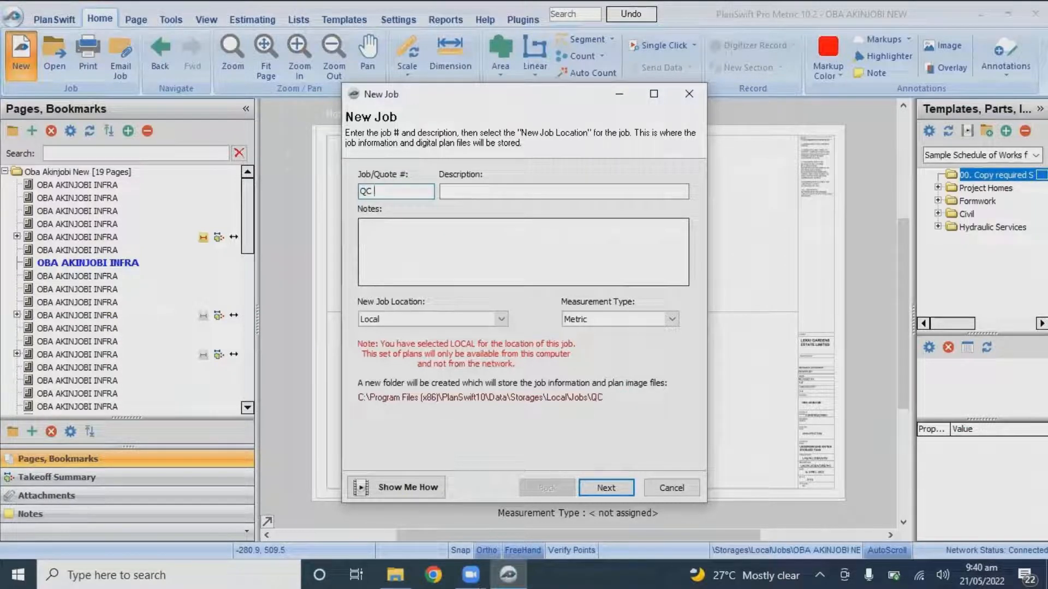
pyautogui.write('03')
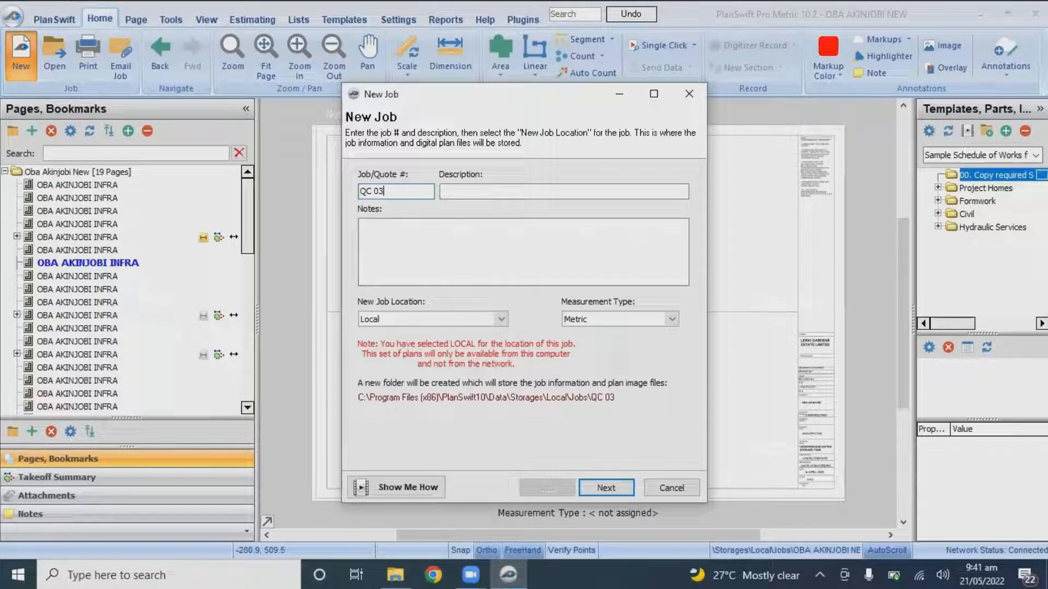
# Enter MEASUREMENT PF SUBSTRUCTURAL ELEMENTS as the description of the new job.
pyautogui.click(491, 192)
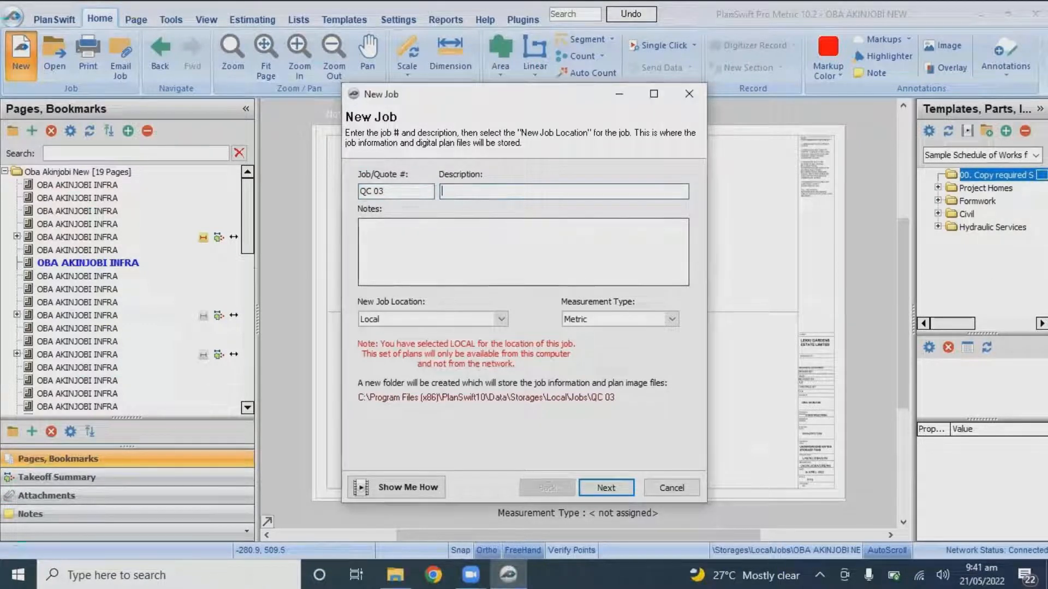
pyautogui.write('MEASUR')
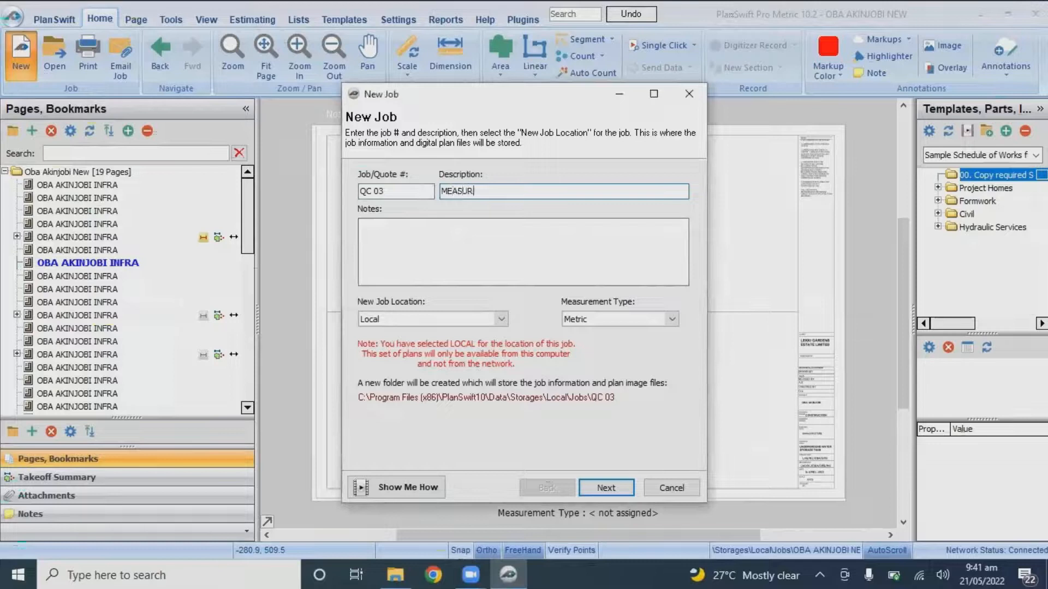
pyautogui.write('EMENT POF')
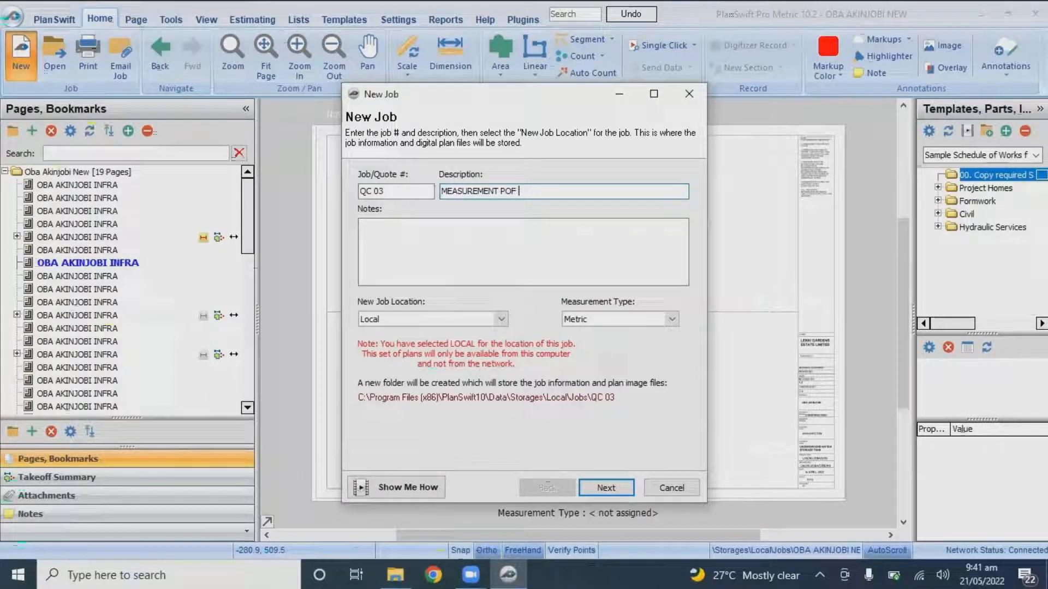
pyautogui.press('BackSpace')
pyautogui.press('BackSpace')
pyautogui.press('BackSpace')
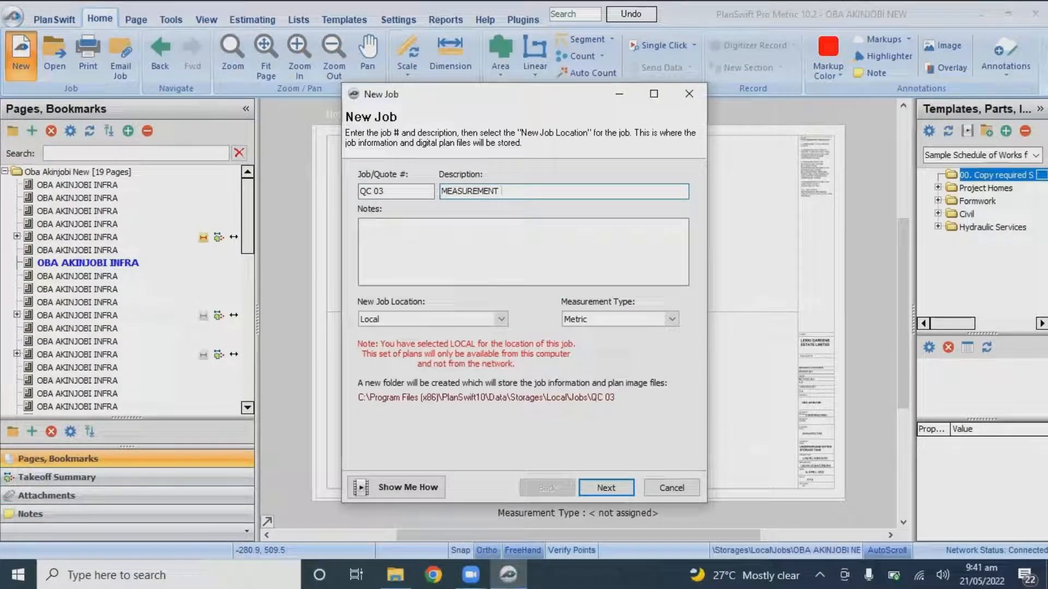
pyautogui.write('PF SUBSTRU')
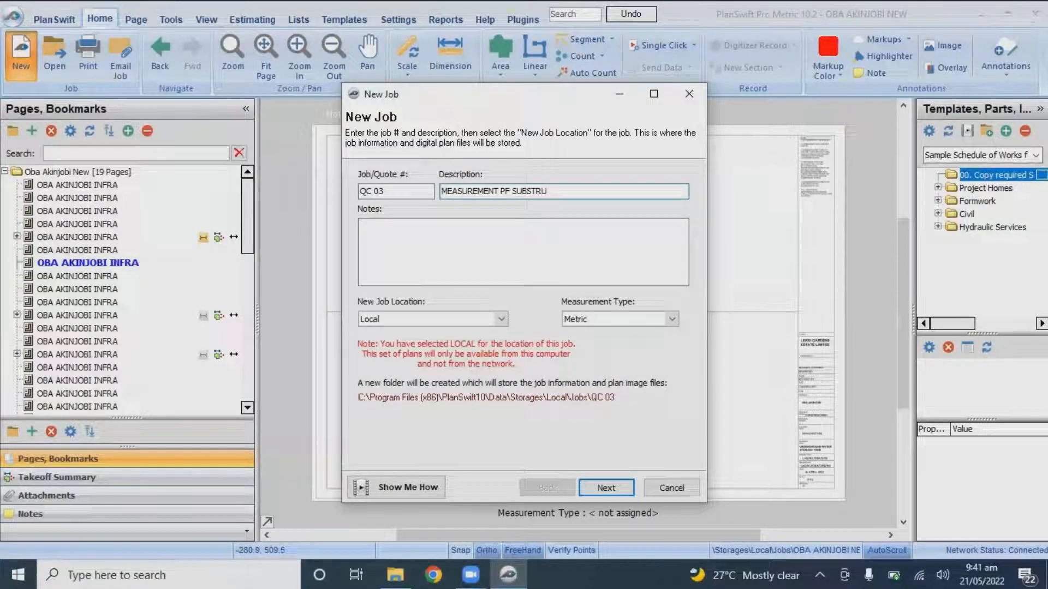
pyautogui.write('CTURAL E;E')
pyautogui.press('BackSpace')
pyautogui.press('BackSpace')
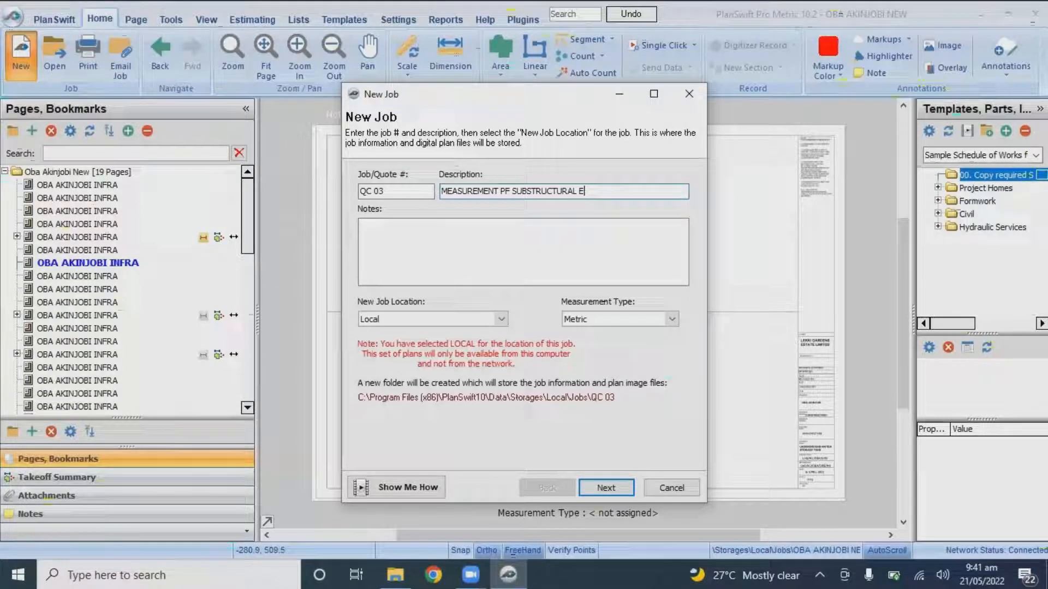
pyautogui.write('LEMENTS')
pyautogui.press('BackSpace')
pyautogui.press('BackSpace')
pyautogui.write('TS')
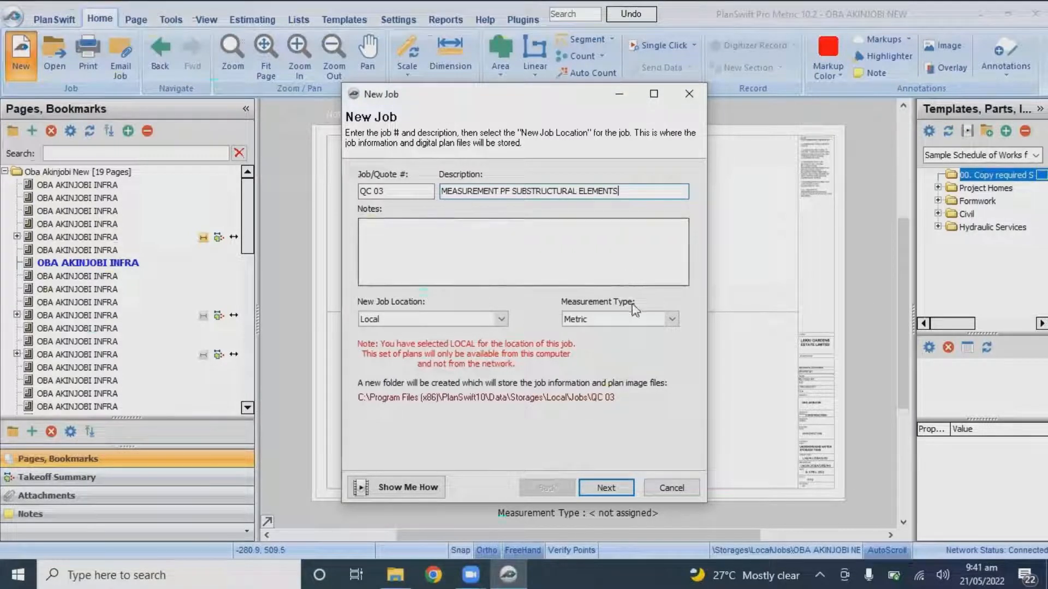
# Set the new job's measurement type to Metric and proceed to the desktop folders for choosing the plan image files.
pyautogui.click(671, 319)
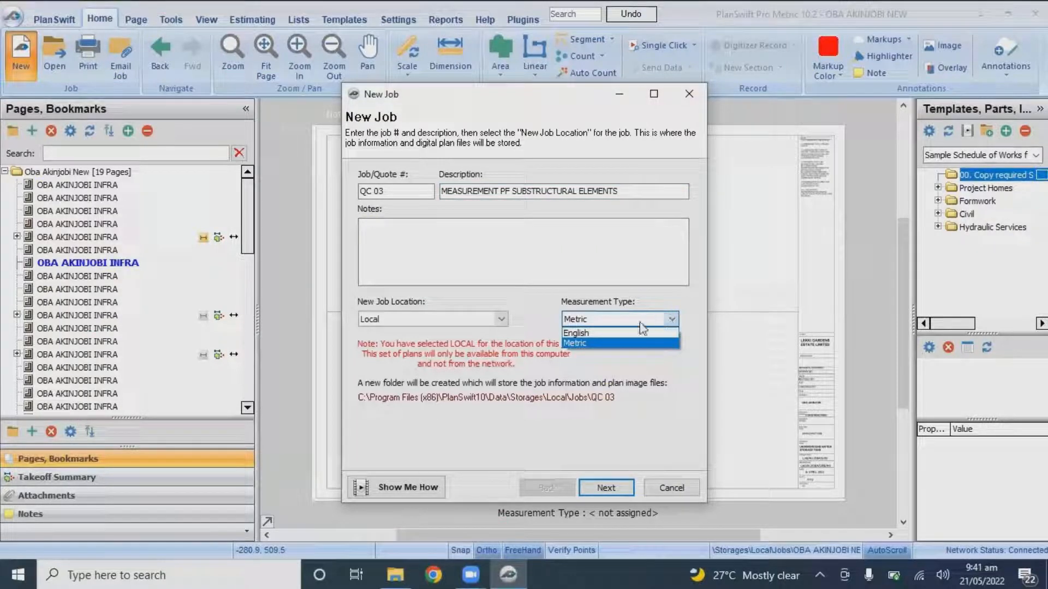
pyautogui.click(583, 344)
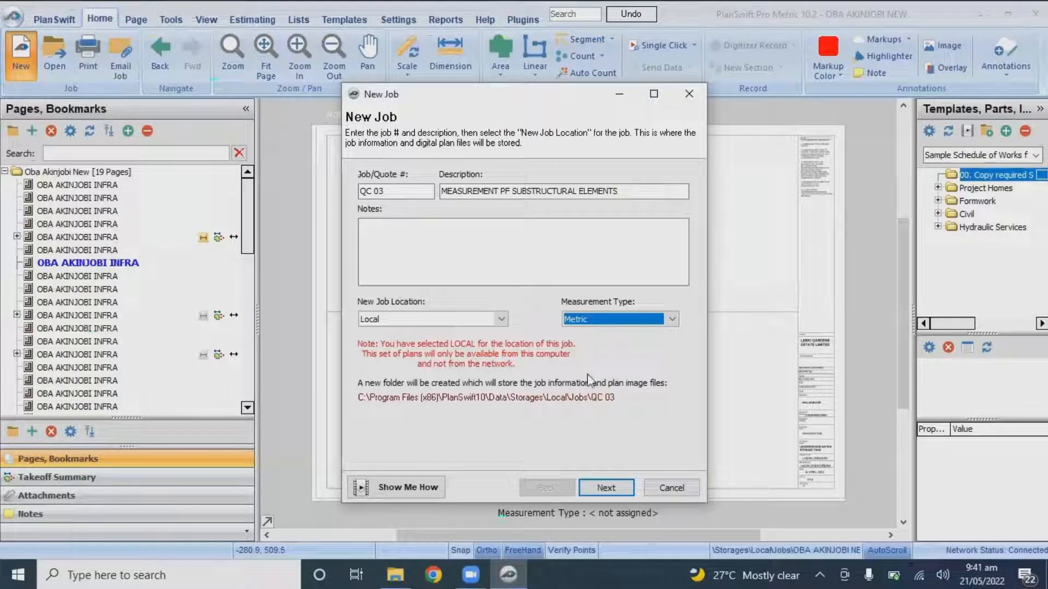
pyautogui.click(605, 487)
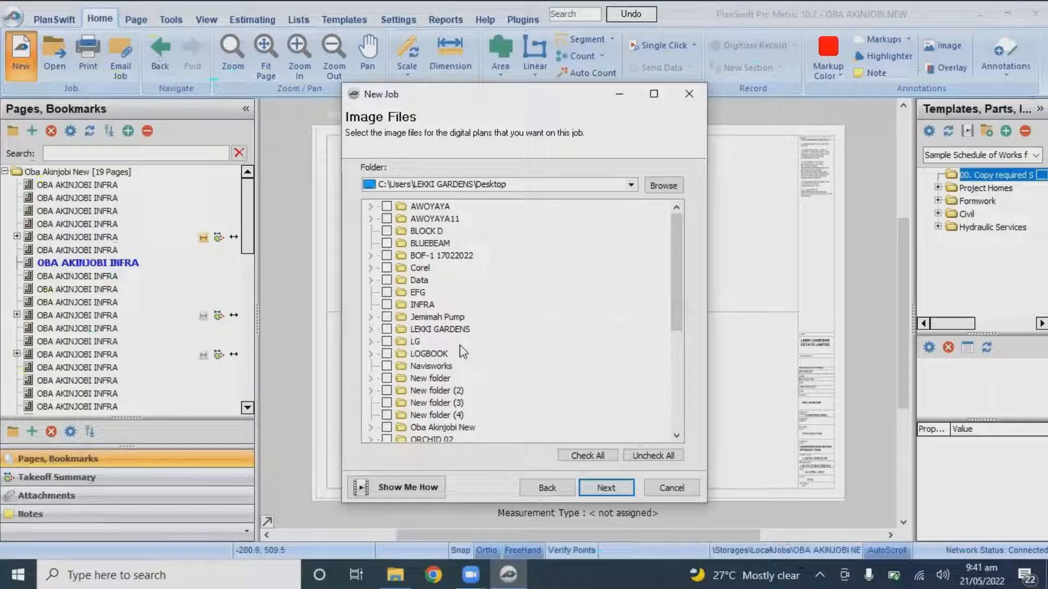
pyautogui.scroll(-2, 466, 373)
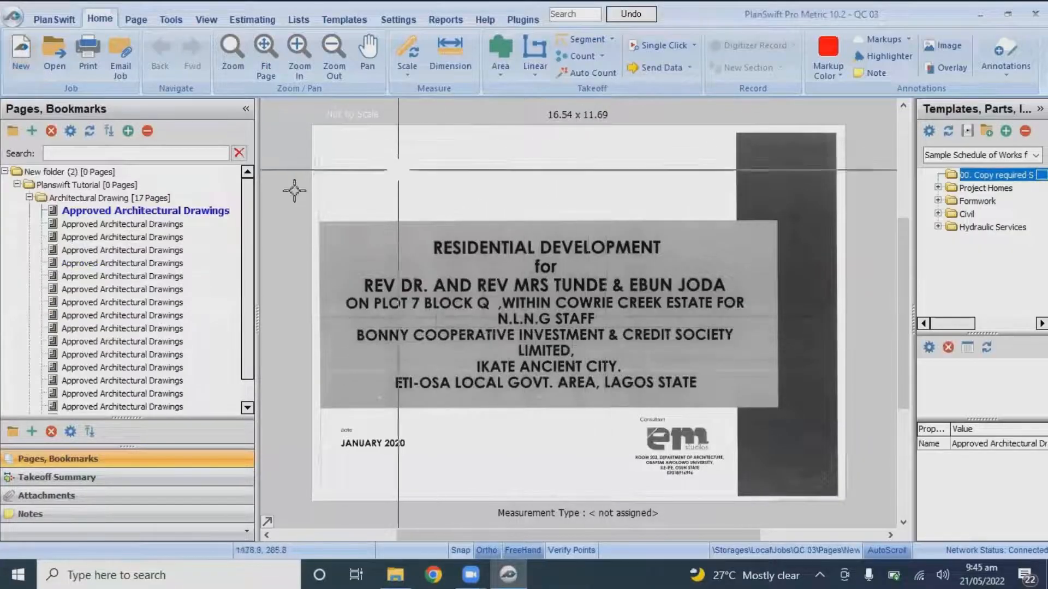
# Look through the Architectural Drawing folder, displaying the site plan (02) and the roof plan (05).
pyautogui.click(34, 198)
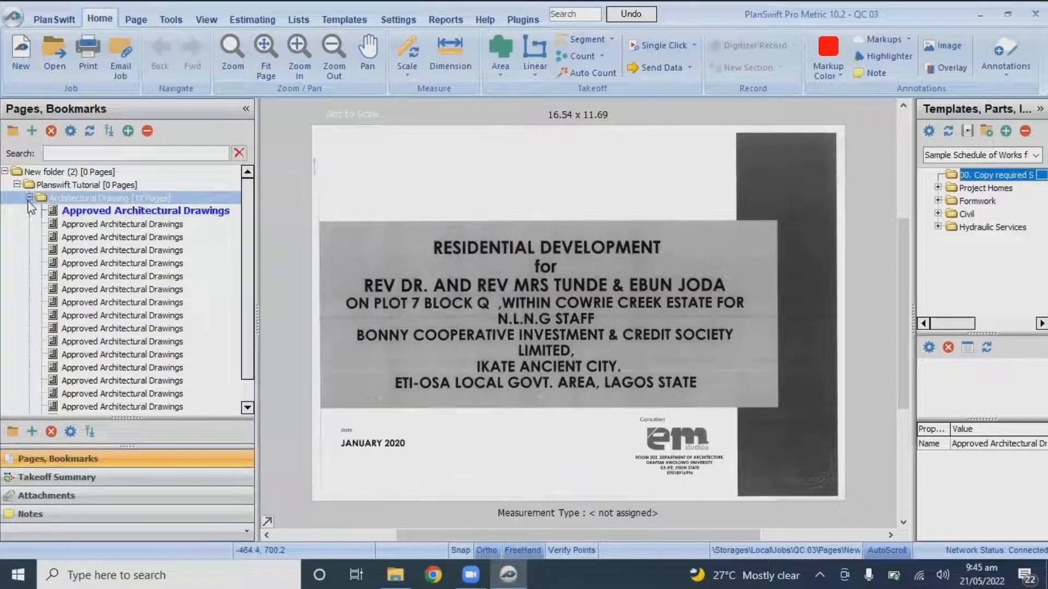
pyautogui.click(30, 198)
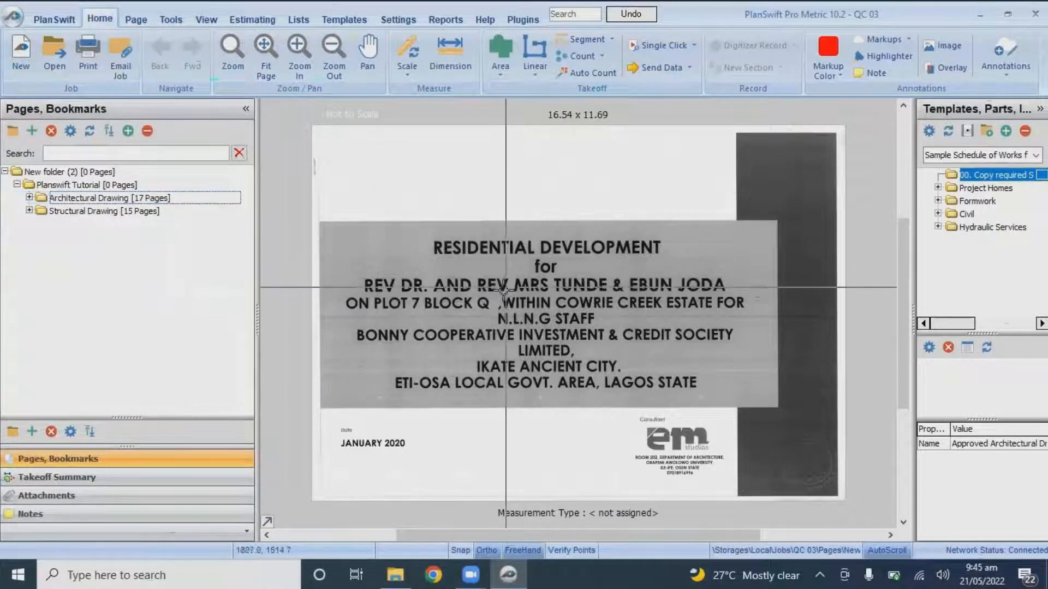
pyautogui.click(29, 198)
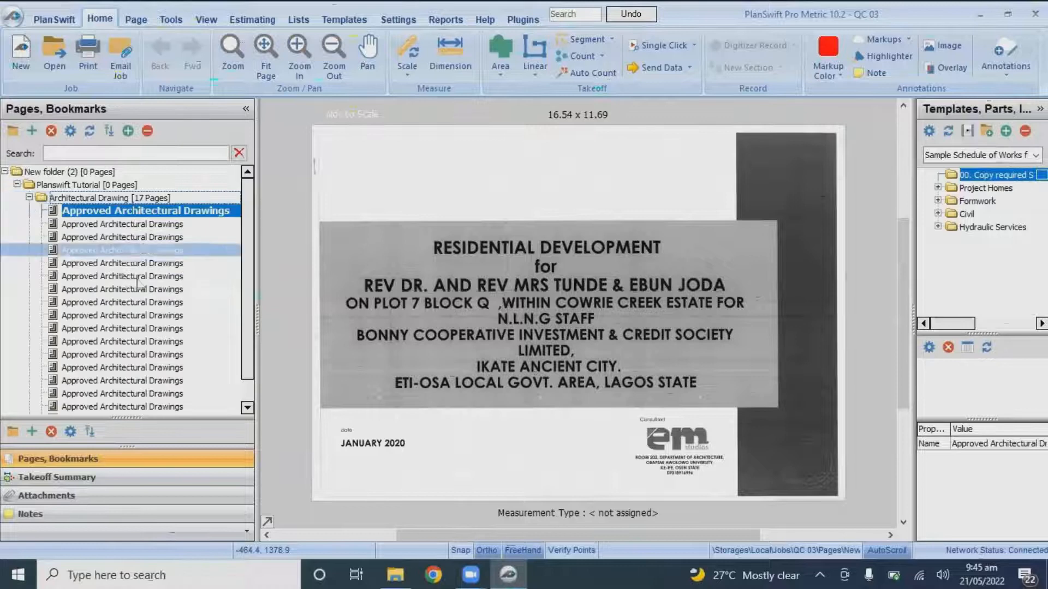
pyautogui.click(147, 254)
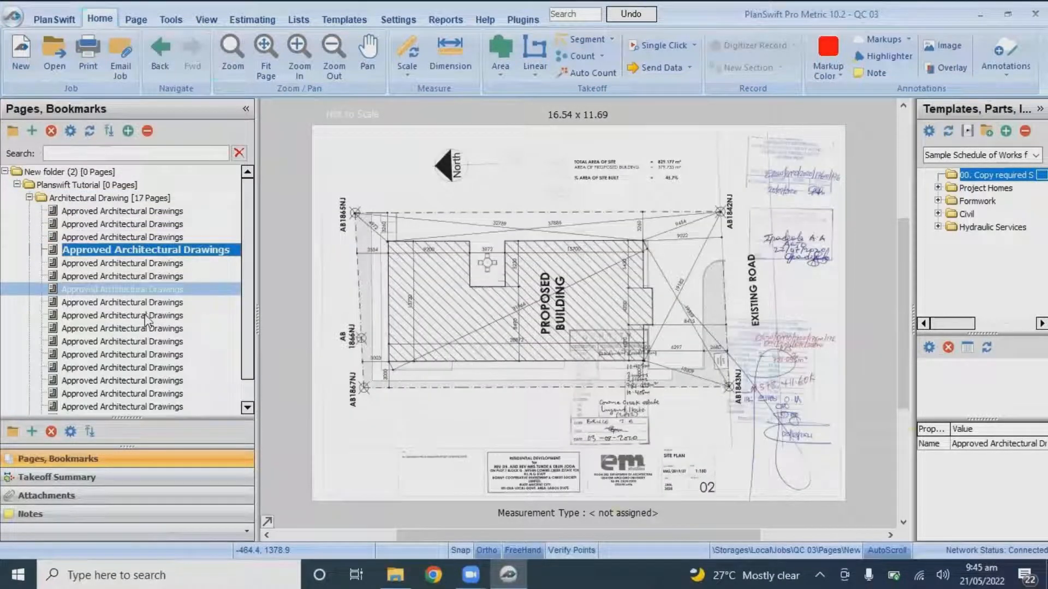
pyautogui.click(148, 289)
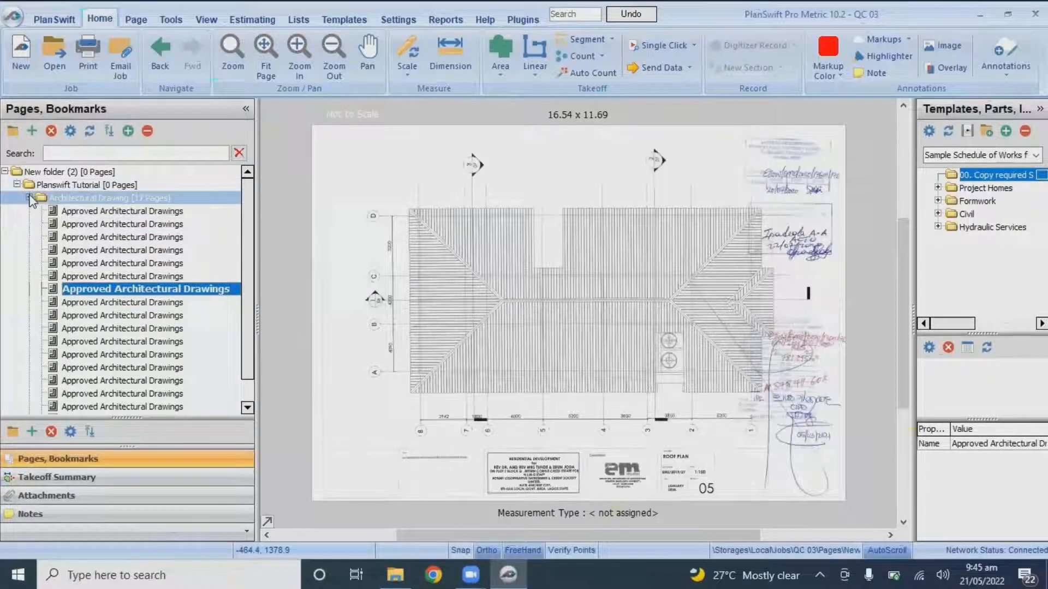
# Look through the Structural Drawing folder, displaying the cover page and the ground beam slab layout.
pyautogui.click(29, 197)
pyautogui.click(29, 211)
pyautogui.click(70, 224)
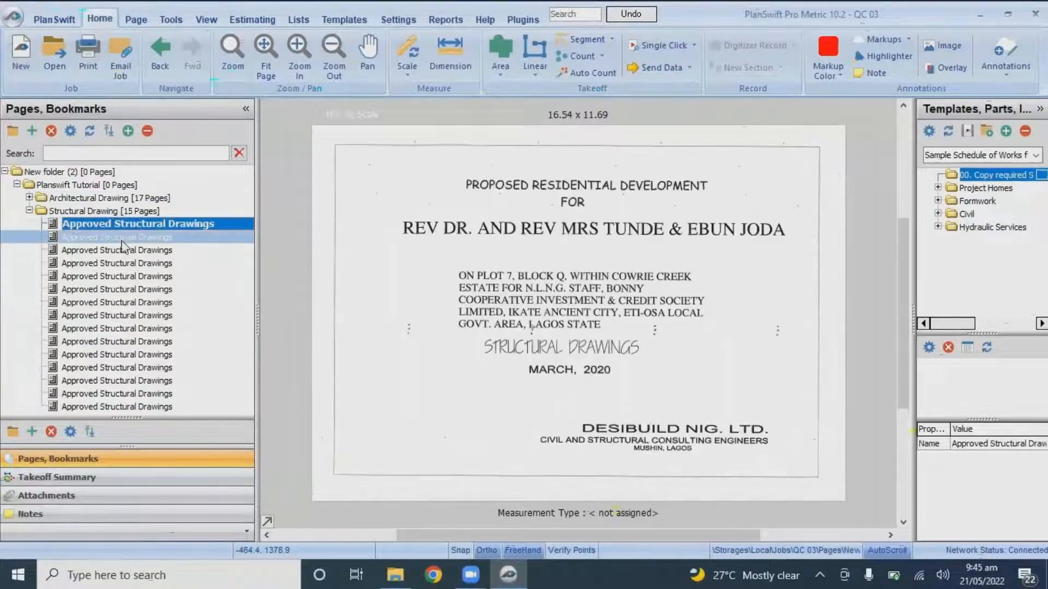
pyautogui.click(122, 239)
pyautogui.click(132, 251)
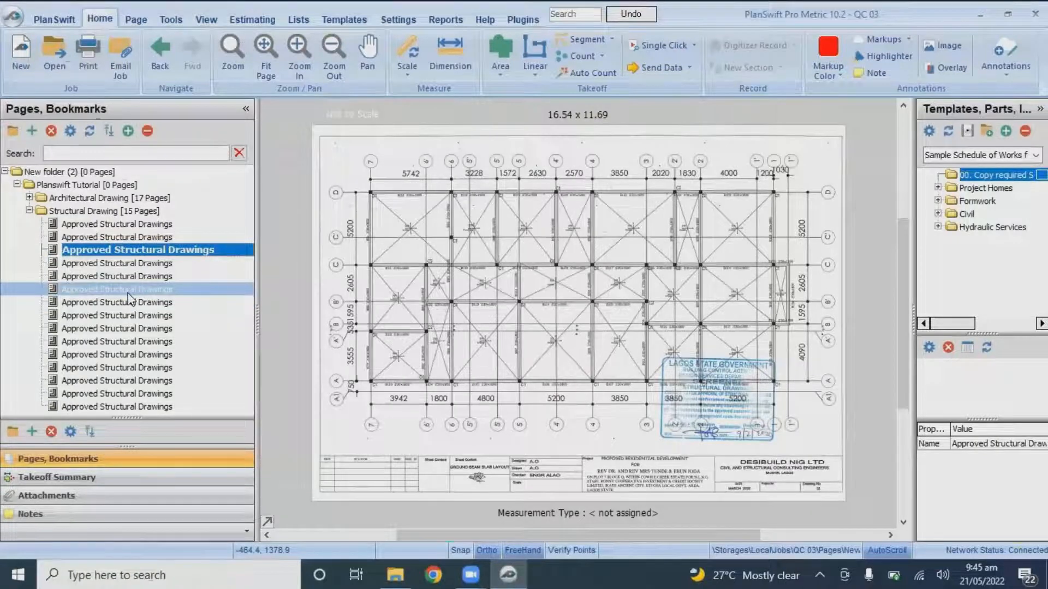
# Return to the Architectural Drawing folder and display the site plan (02).
pyautogui.click(29, 211)
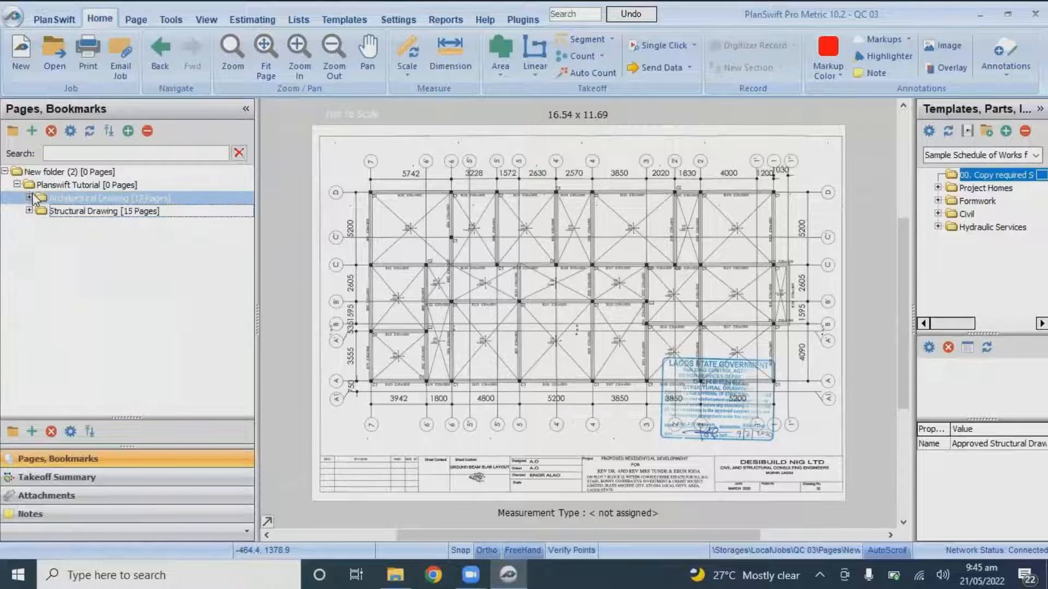
pyautogui.click(29, 198)
pyautogui.click(78, 212)
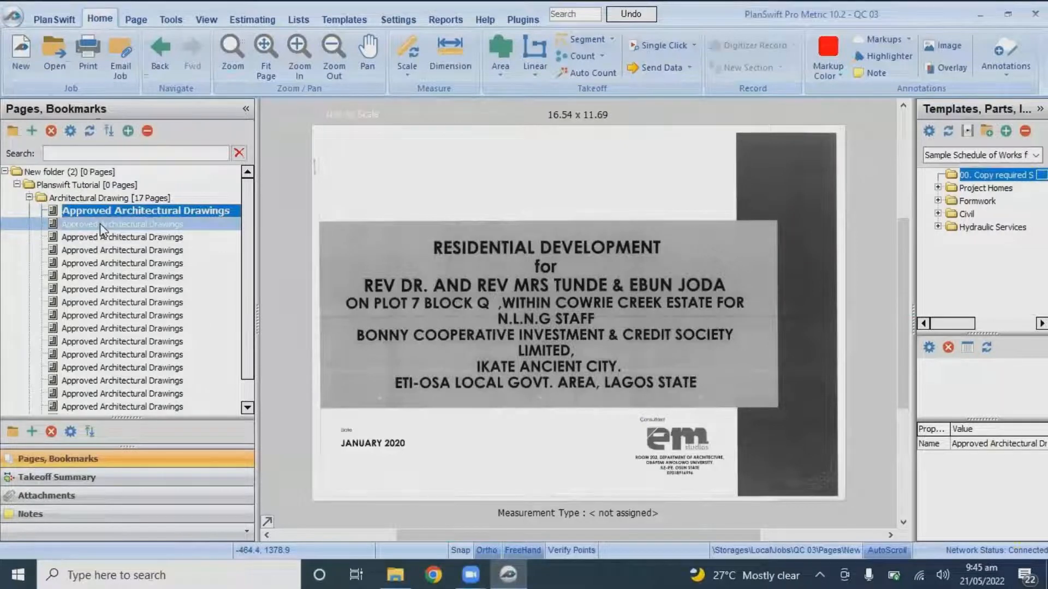
pyautogui.click(100, 224)
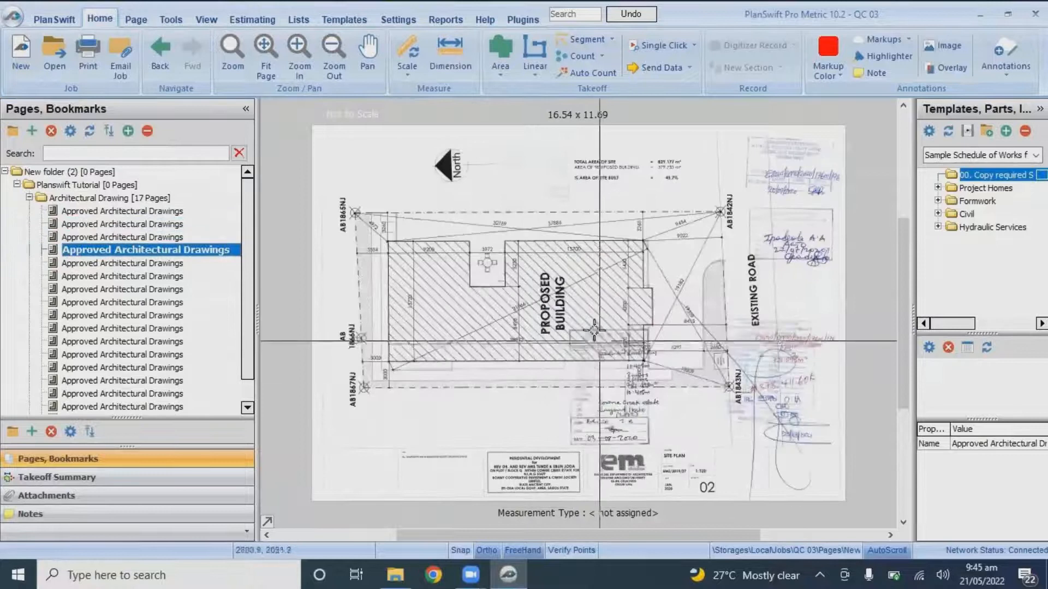
# Examine the site plan's printed dimensions around the proposed building and along the site boundary.
pyautogui.scroll(1, 641, 354)
pyautogui.scroll(-1, 638, 355)
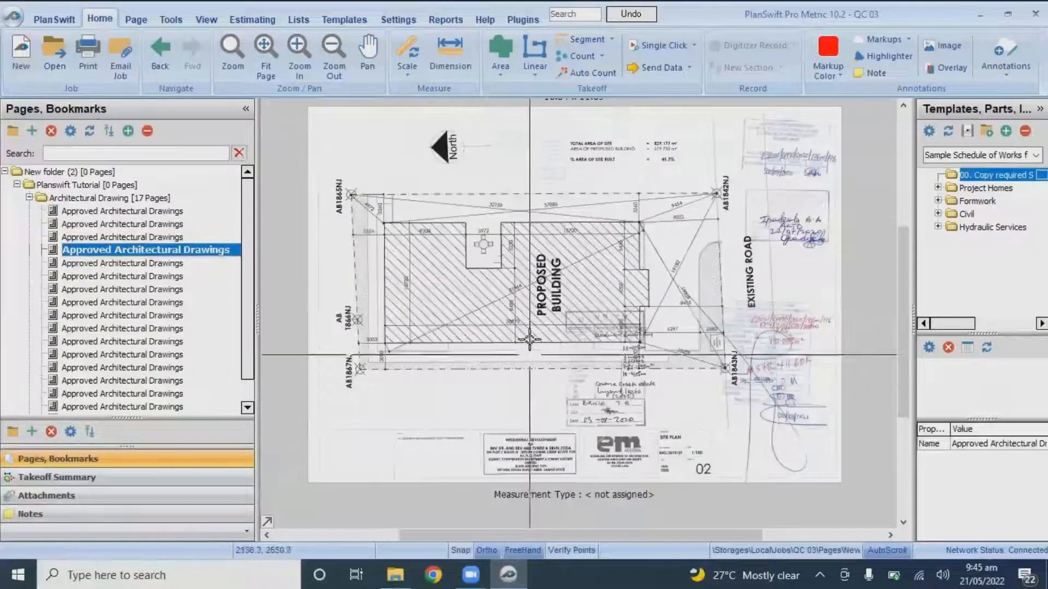
pyautogui.scroll(2, 535, 250)
pyautogui.scroll(-2, 535, 250)
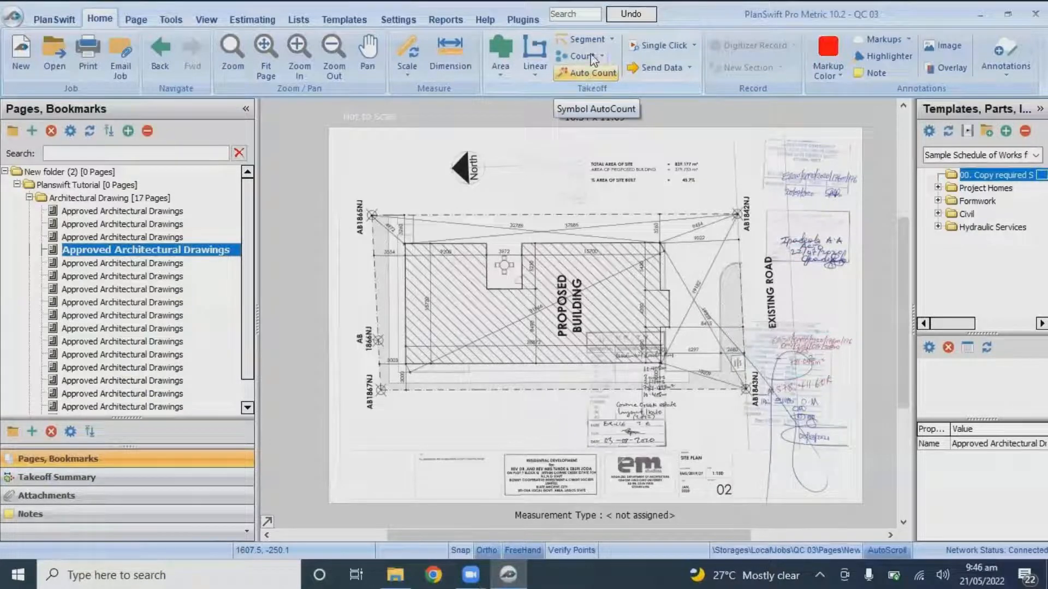
pyautogui.click(588, 77)
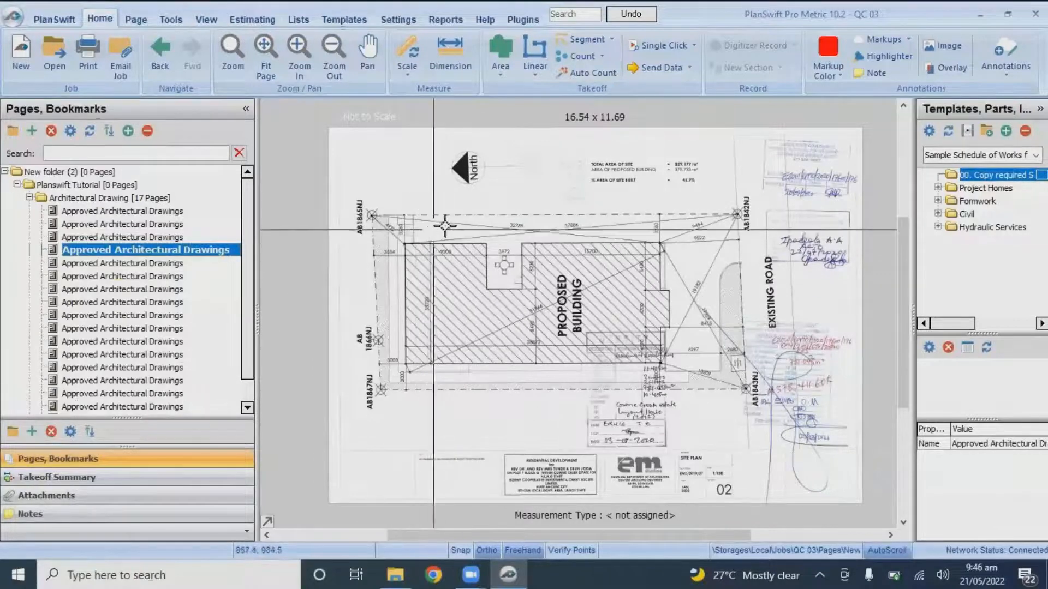
pyautogui.scroll(2, 480, 215)
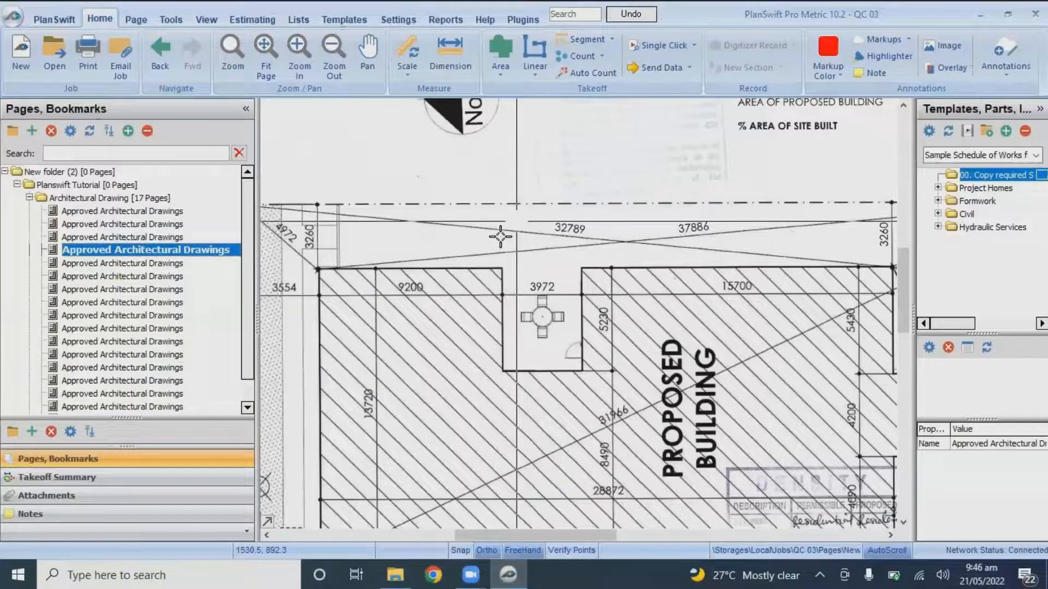
pyautogui.scroll(-4, 480, 227)
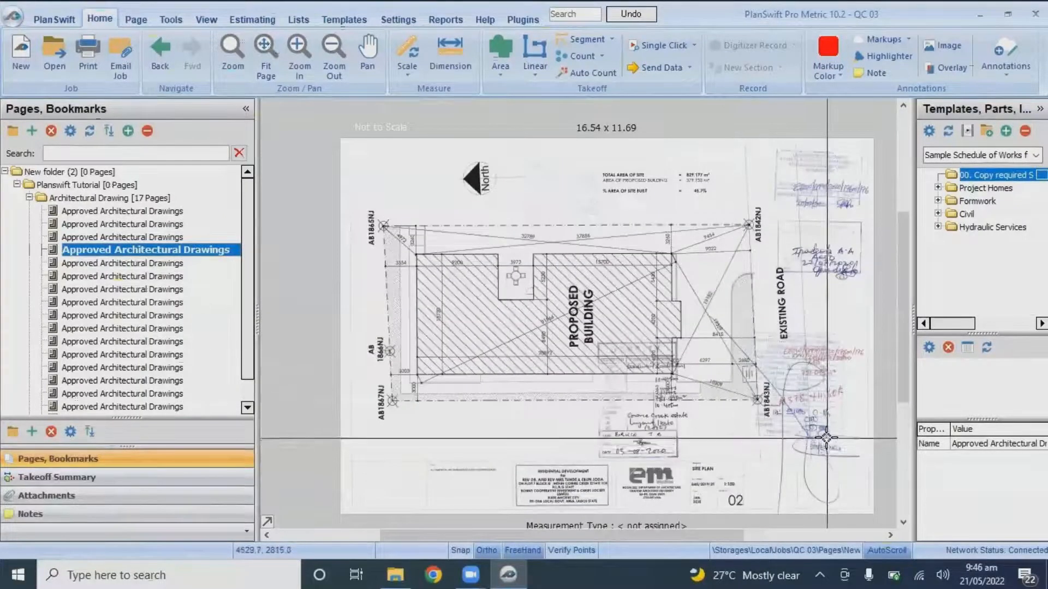
pyautogui.scroll(4, 821, 435)
pyautogui.scroll(-3, 817, 355)
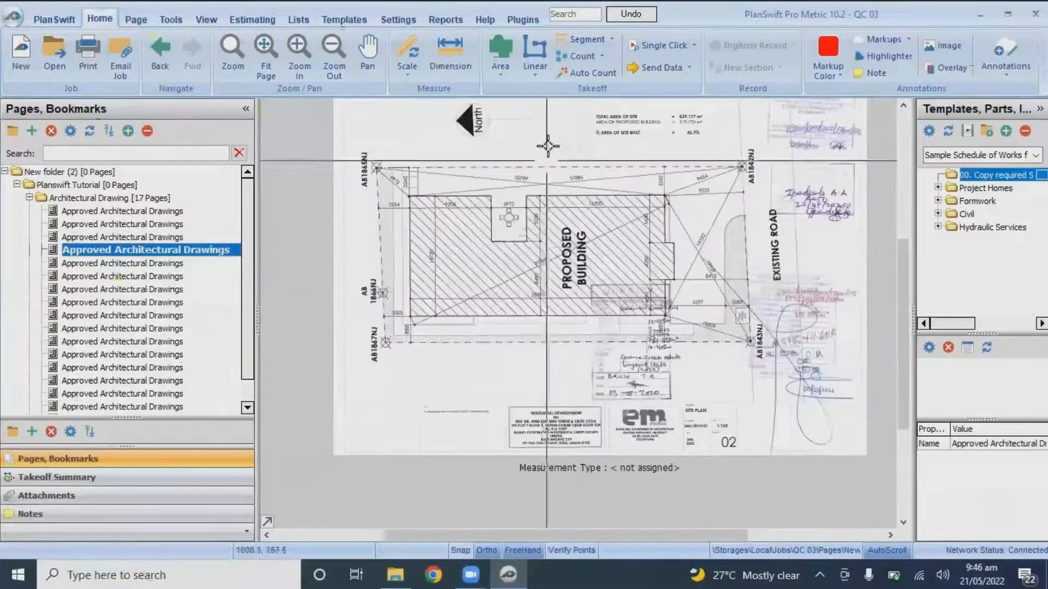
# Set the site plan's scale manually, entering a metric reference length of 3.92 M for this page only.
pyautogui.click(404, 43)
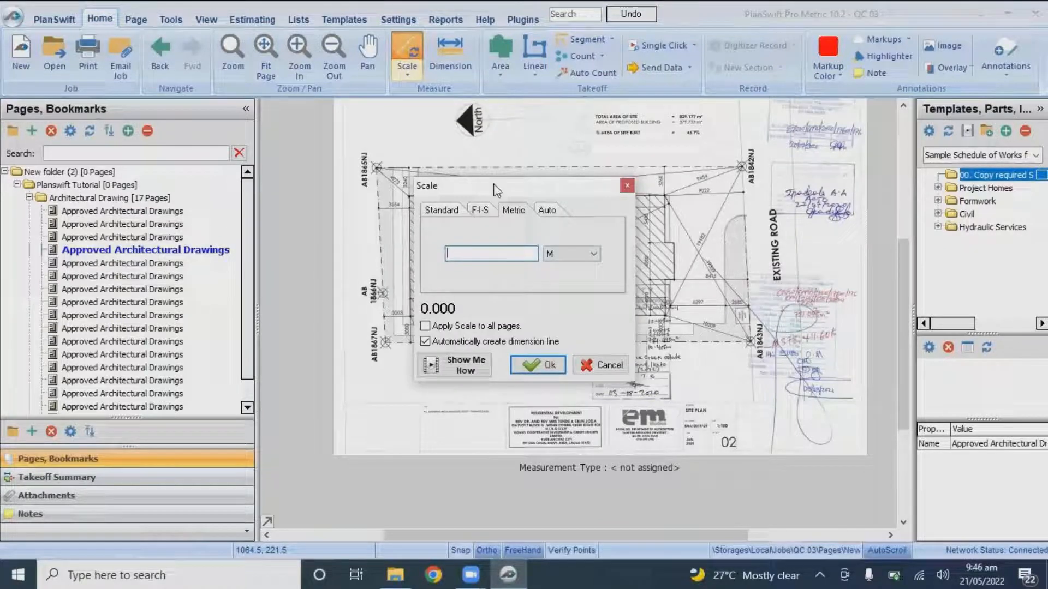
pyautogui.moveTo(496, 190); pyautogui.dragTo(512, 238)
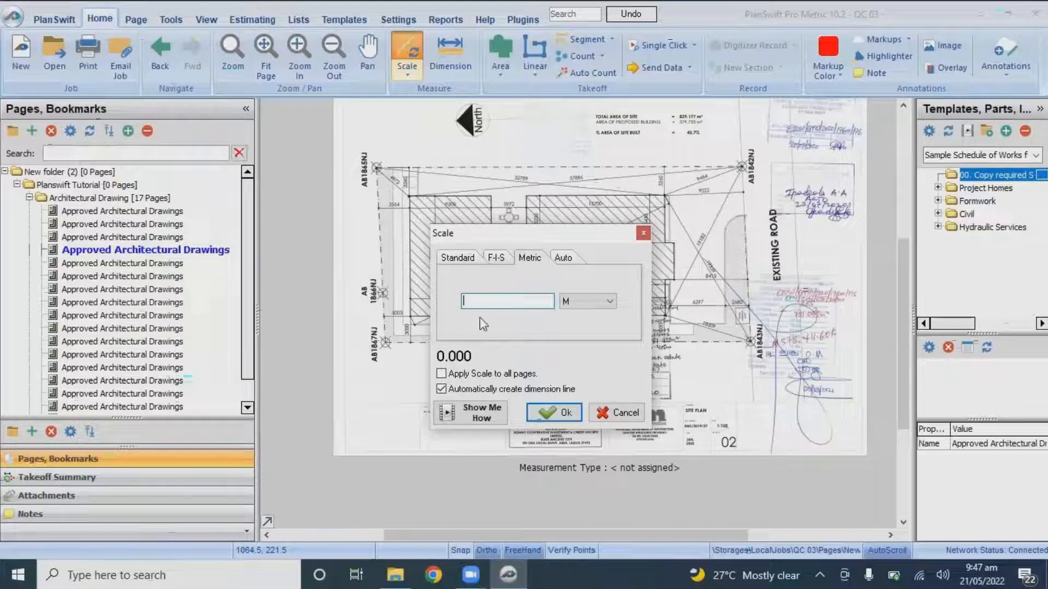
pyautogui.write('3.92')
pyautogui.click(556, 412)
pyautogui.scroll(5, 500, 199)
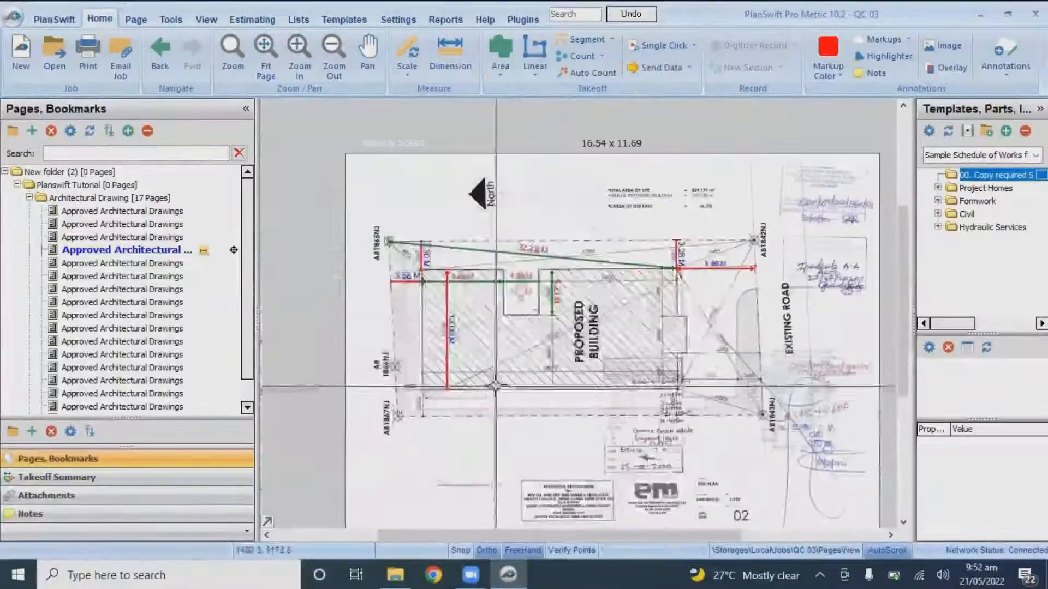
# Create an area takeoff item named SITE CLEARANCE with a dark blue colour and solid fill.
pyautogui.click(501, 55)
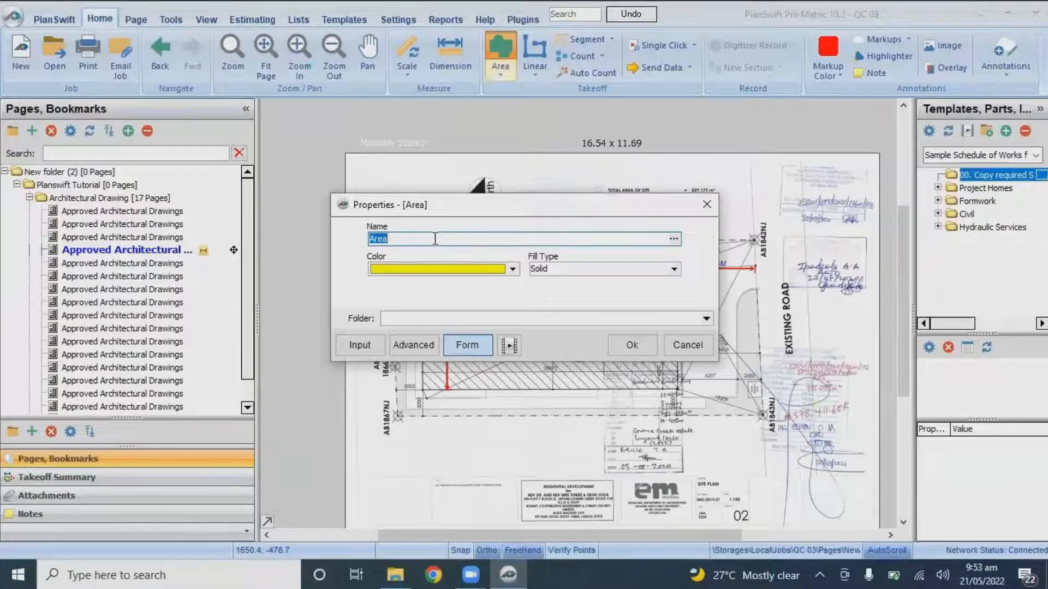
pyautogui.write('SITE CLEARANCE')
pyautogui.click(514, 269)
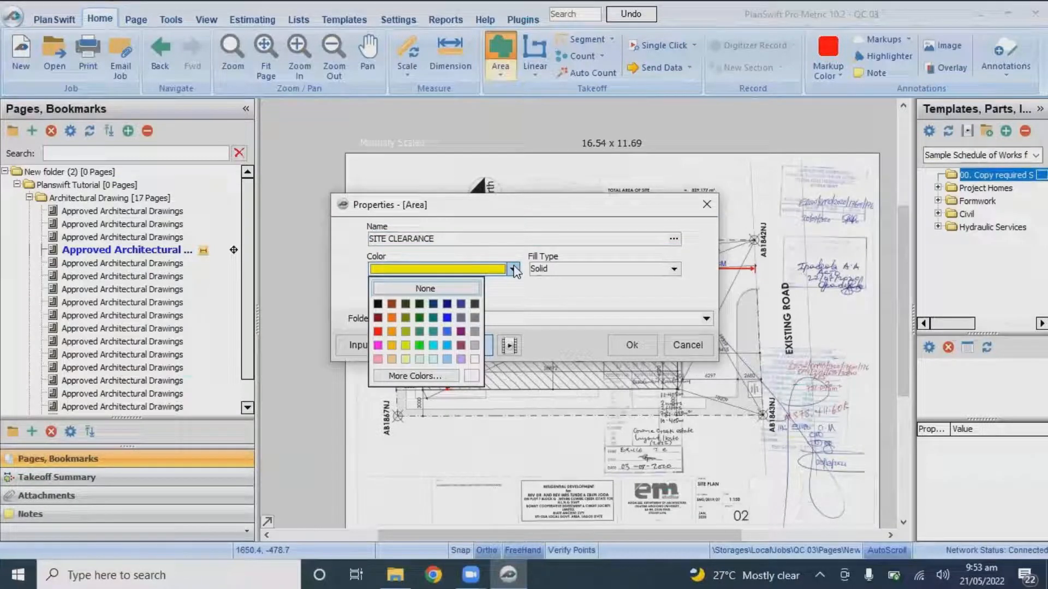
pyautogui.click(378, 331)
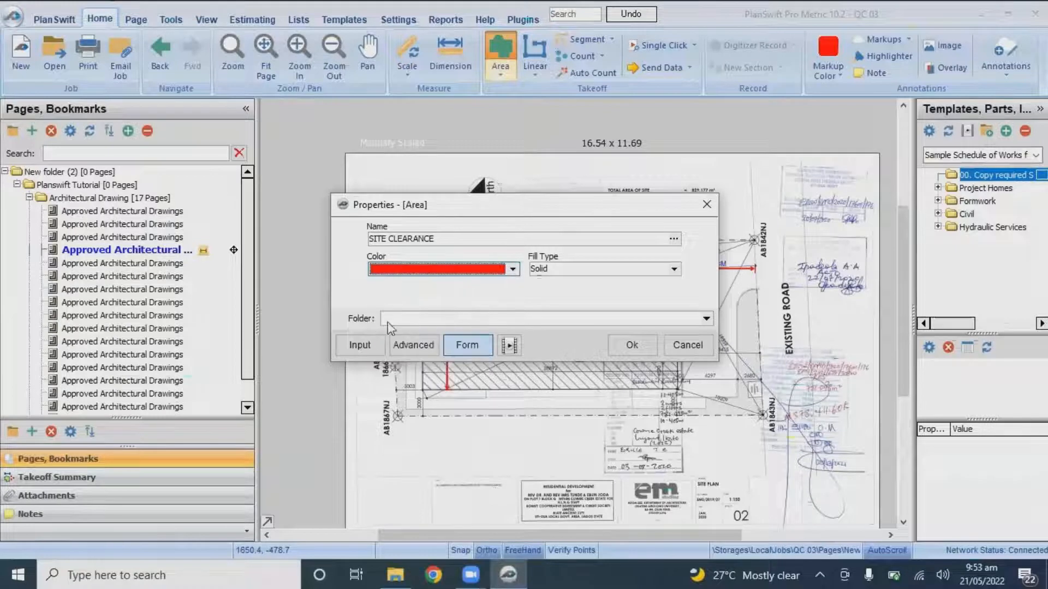
pyautogui.click(431, 273)
pyautogui.click(448, 308)
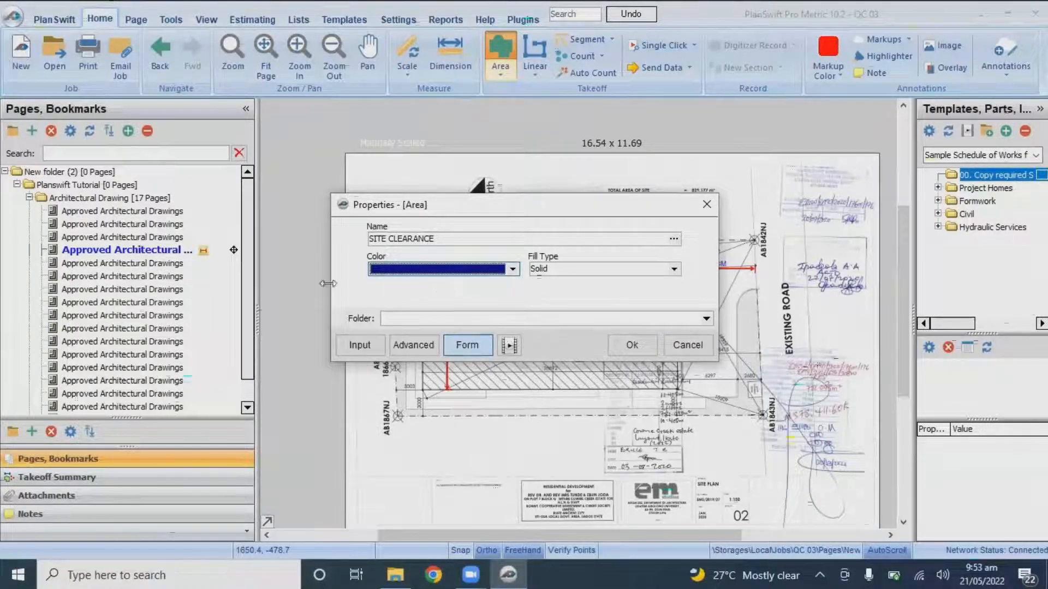
pyautogui.click(623, 351)
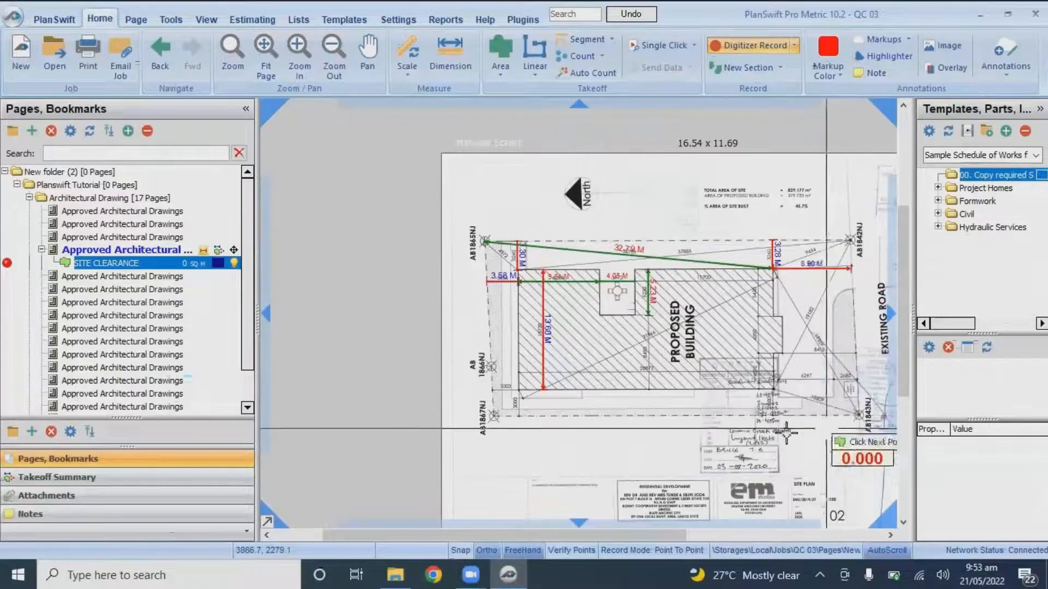
# Start tracing the SITE CLEARANCE area with its first two corners at boundary beacons AB1865NJ and AB1842NJ.
pyautogui.scroll(5, 484, 241)
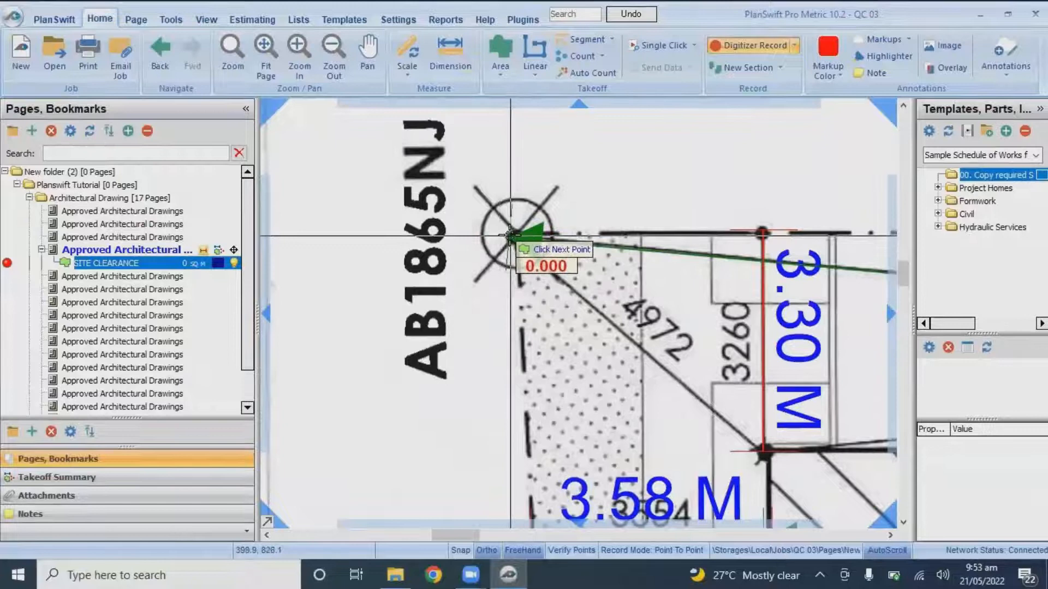
pyautogui.click(509, 236)
pyautogui.scroll(-5, 509, 236)
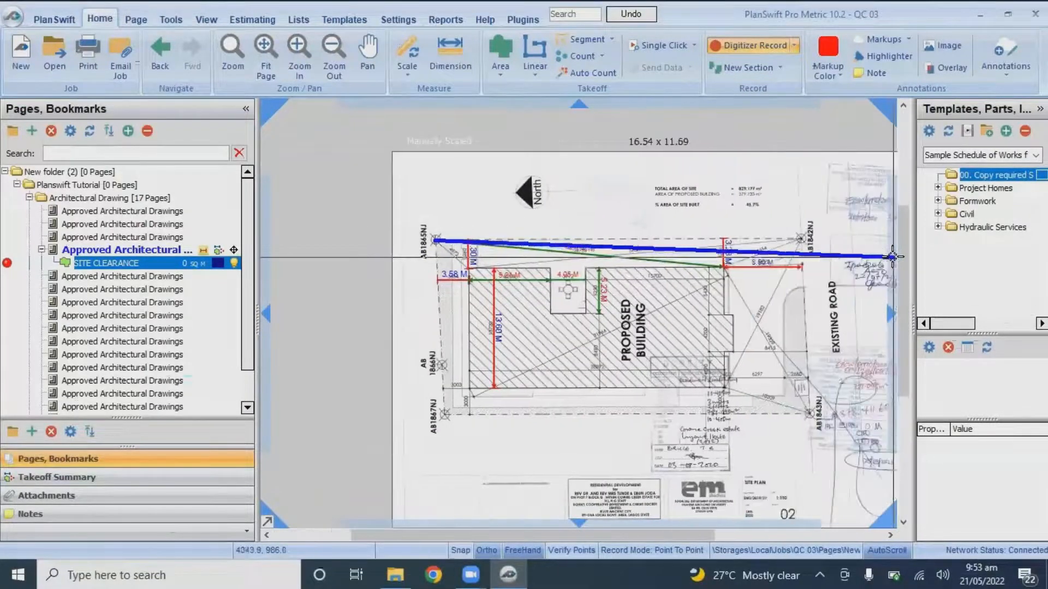
pyautogui.scroll(5, 695, 240)
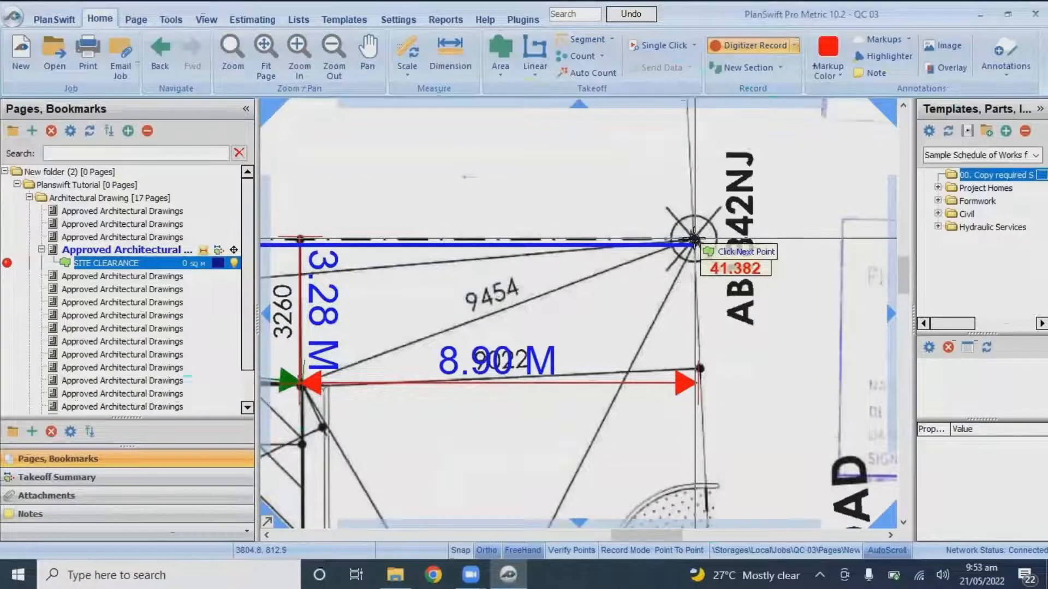
pyautogui.click(693, 239)
pyautogui.scroll(-3, 707, 377)
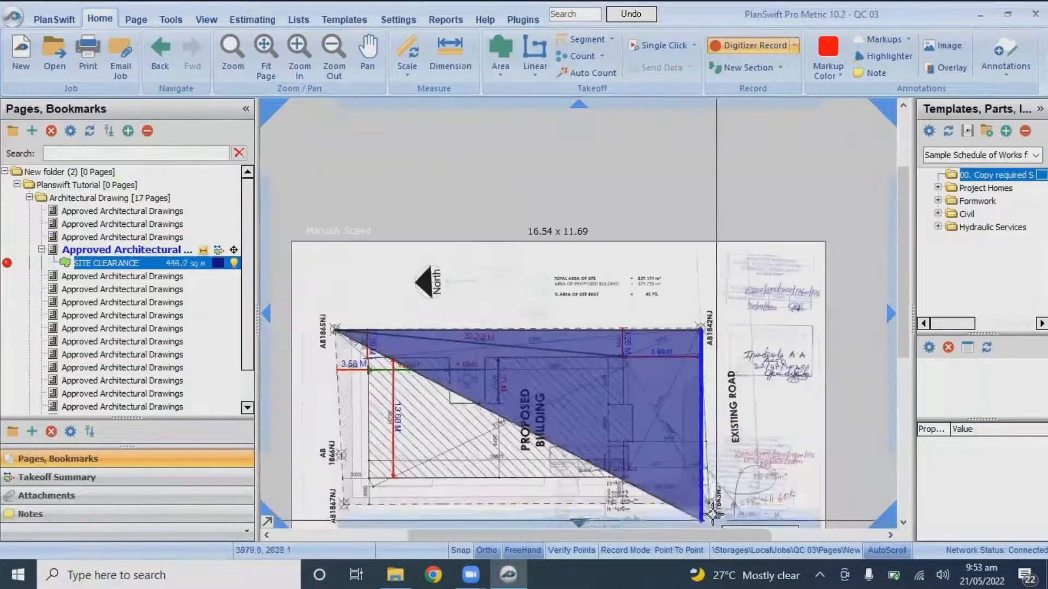
# Complete the SITE CLEARANCE area with corners at beacons AB1843NJ and AB1867NJ and stop the recording.
pyautogui.scroll(3, 709, 516)
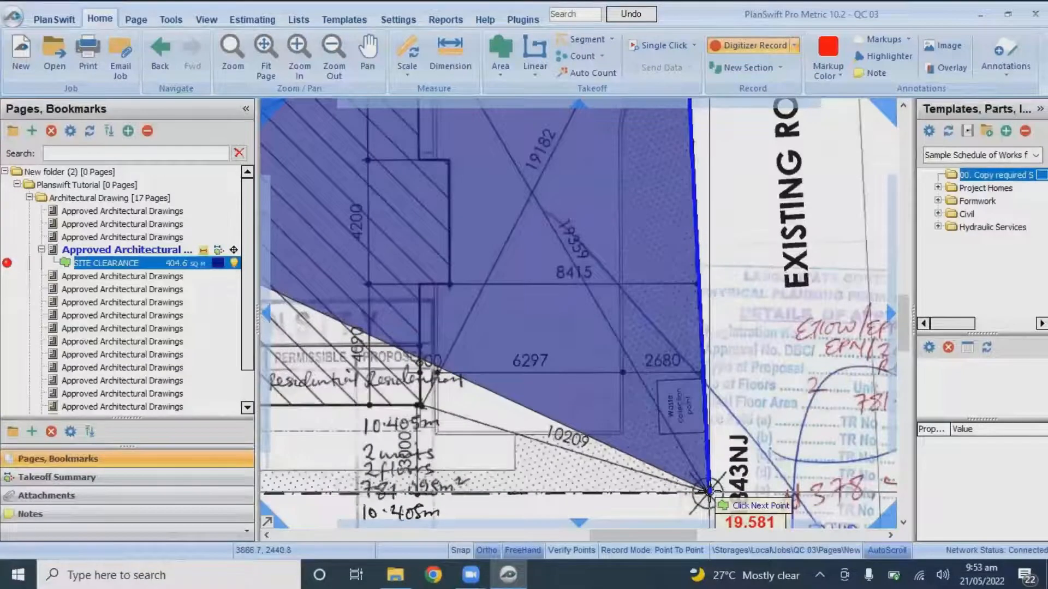
pyautogui.click(708, 491)
pyautogui.scroll(-4, 709, 491)
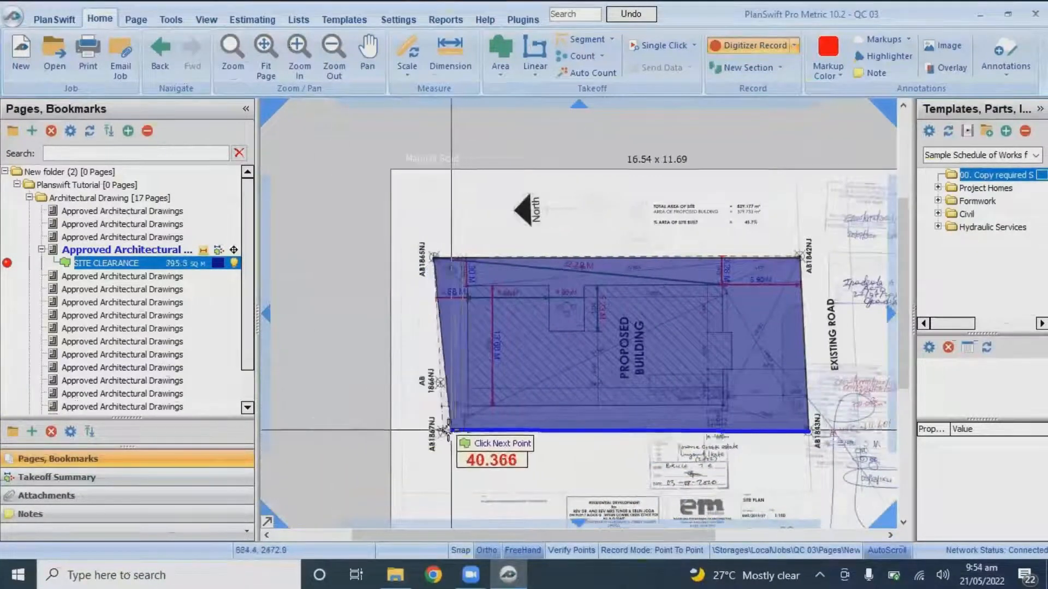
pyautogui.scroll(4, 437, 437)
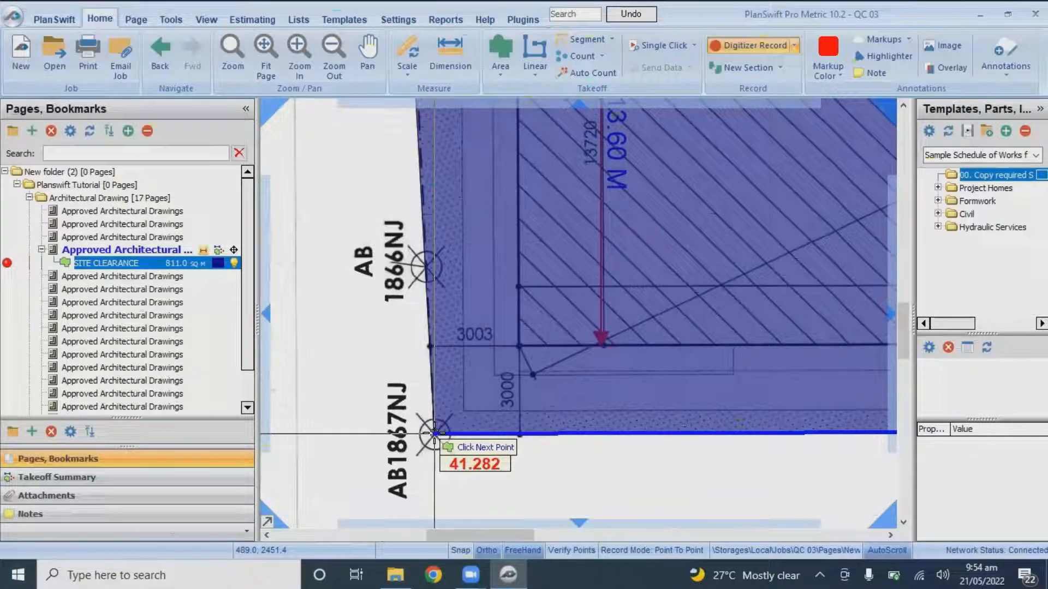
pyautogui.rightClick(435, 434)
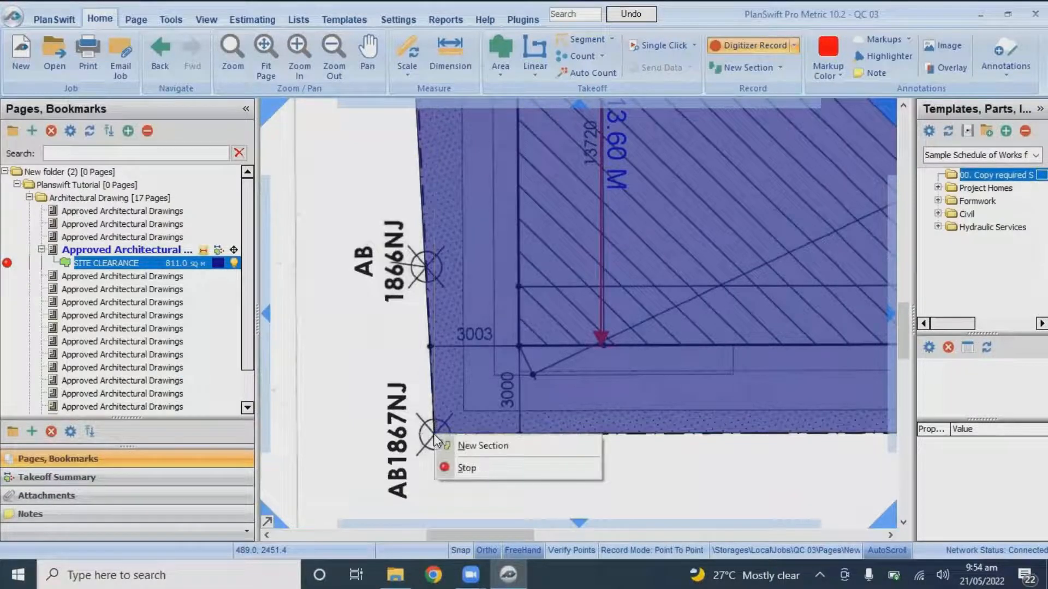
pyautogui.click(453, 468)
pyautogui.scroll(-5, 475, 404)
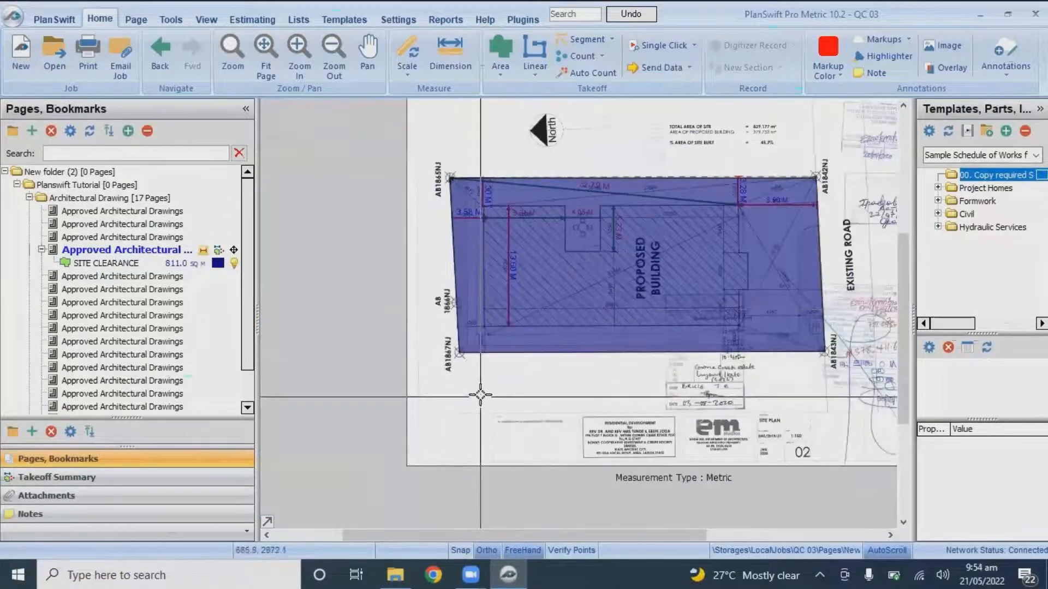
# Show the takeoff legend on the site plan and place it just below the site boundary near beacon AB1867NJ.
pyautogui.click(130, 264)
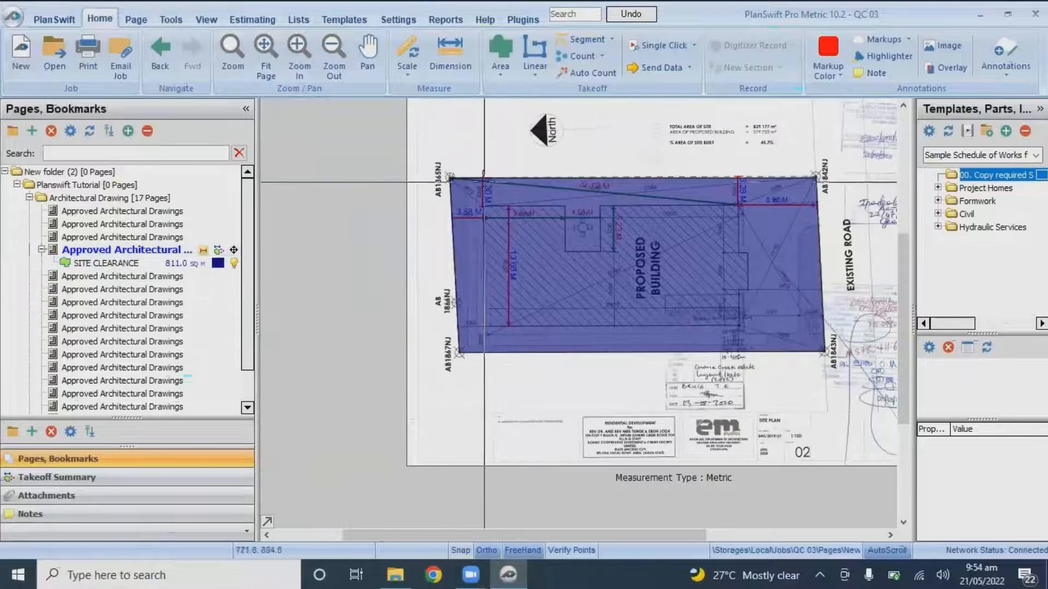
pyautogui.rightClick(460, 139)
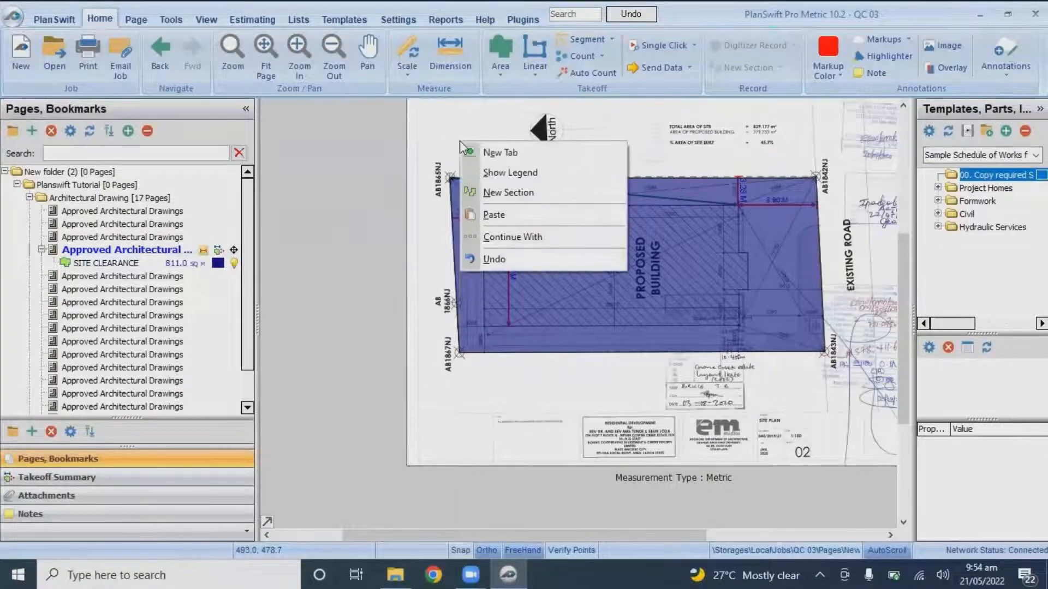
pyautogui.click(503, 173)
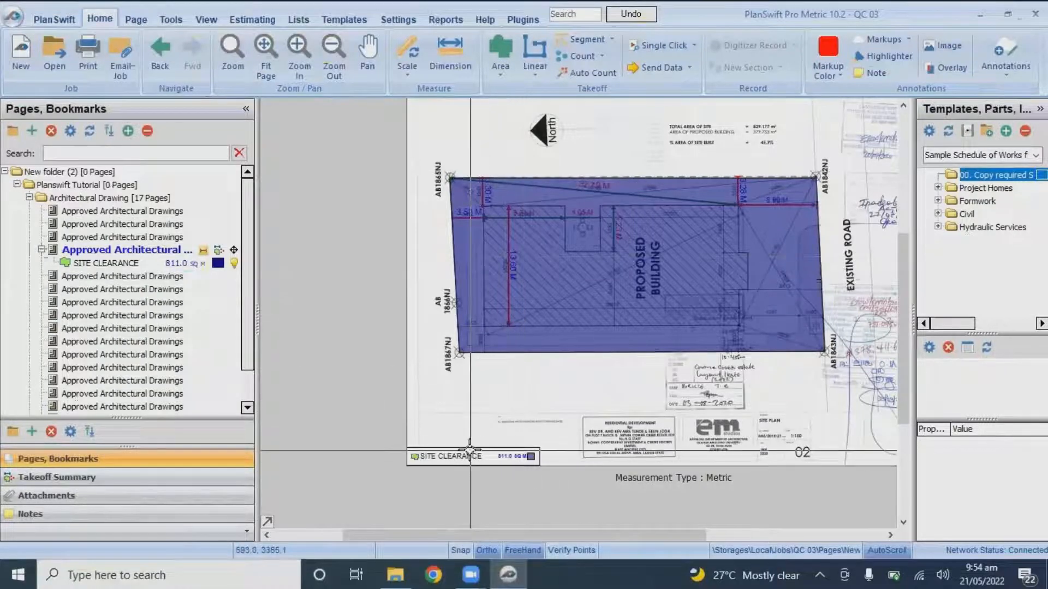
pyautogui.click(482, 462)
pyautogui.moveTo(481, 462); pyautogui.dragTo(520, 401)
pyautogui.scroll(2, 522, 404)
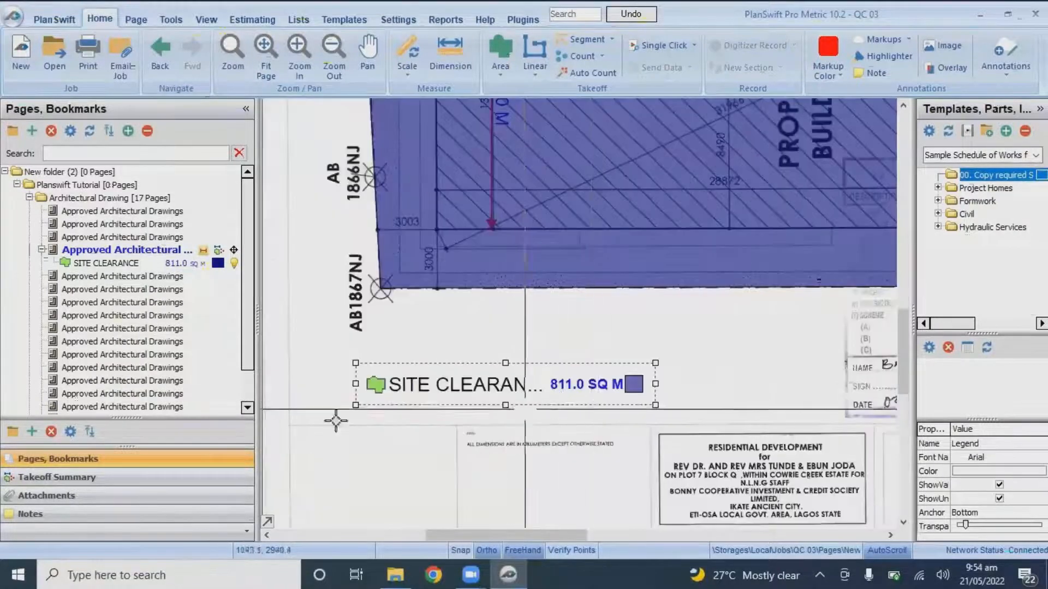
pyautogui.scroll(2, 565, 397)
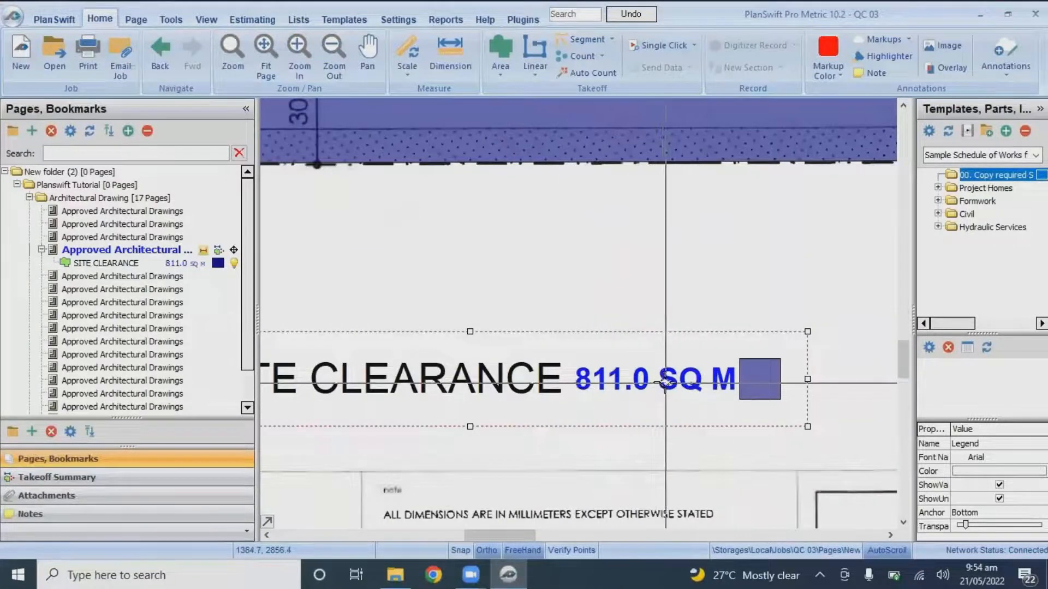
pyautogui.scroll(-2, 585, 399)
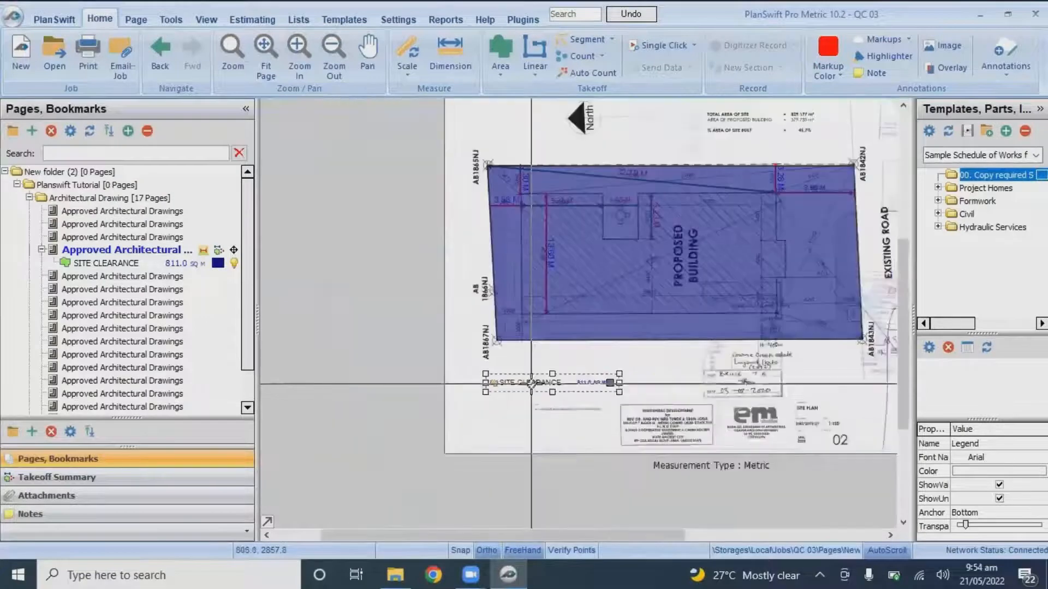
pyautogui.scroll(-2, 531, 384)
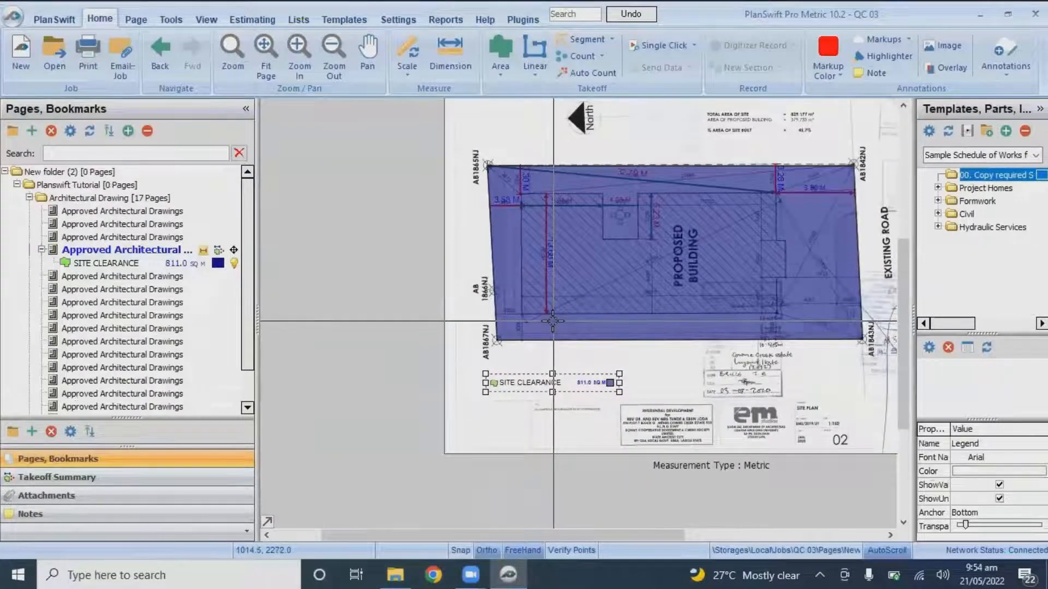
# Collapse the Architectural Drawing folder and open the ground beam slab layout page in the Structural Drawing folder.
pyautogui.moveTo(553, 320)
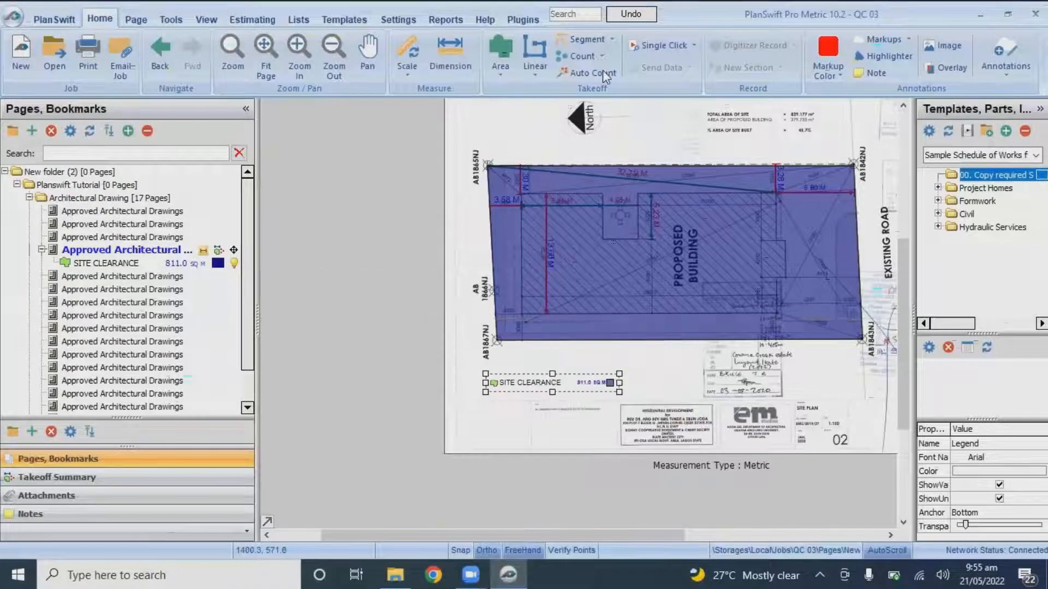
pyautogui.click(26, 200)
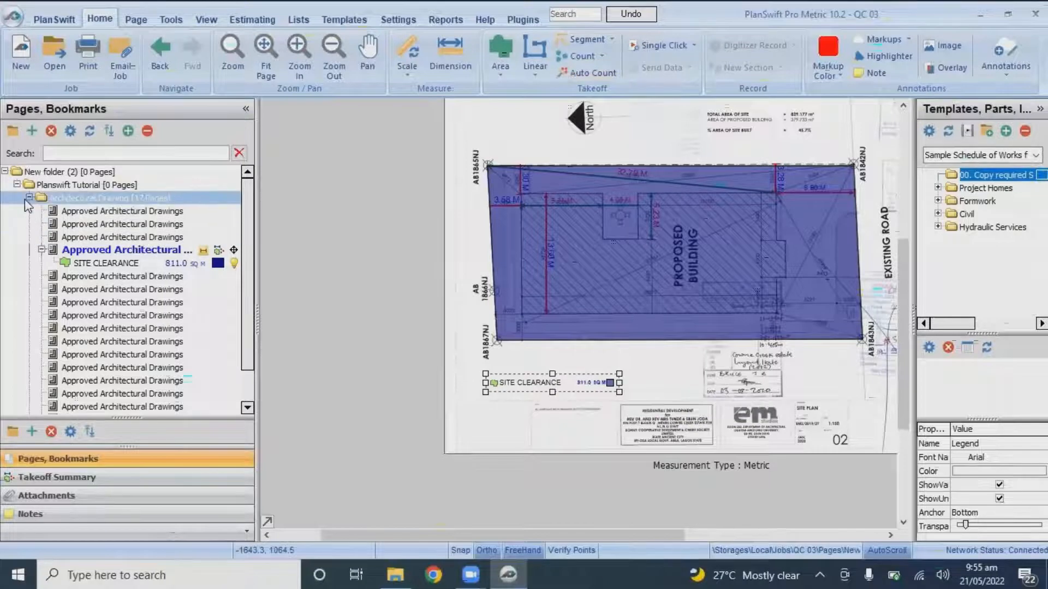
pyautogui.click(26, 198)
pyautogui.click(25, 212)
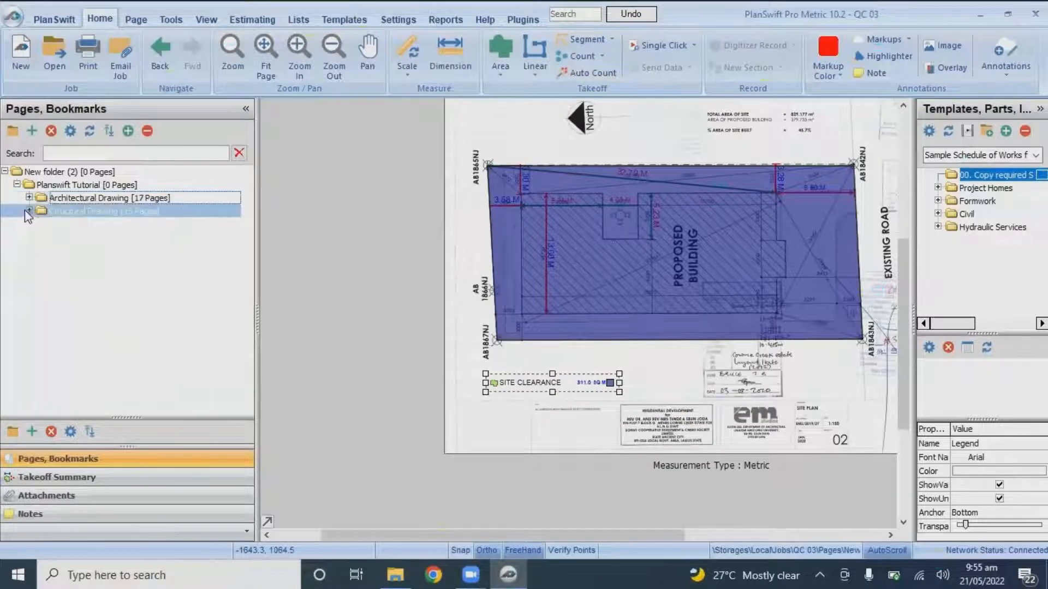
pyautogui.click(72, 238)
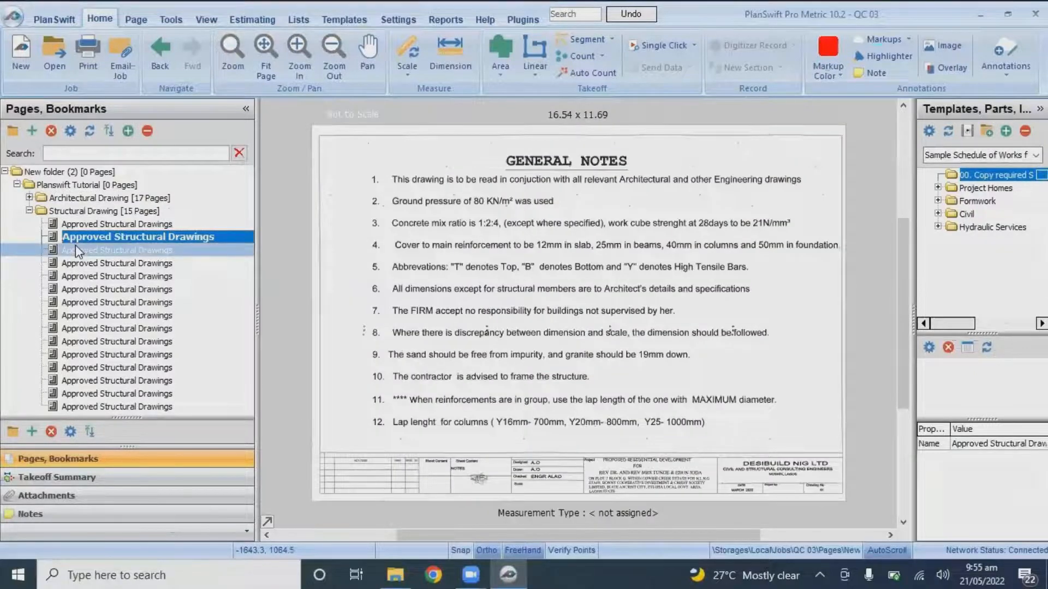
pyautogui.click(76, 250)
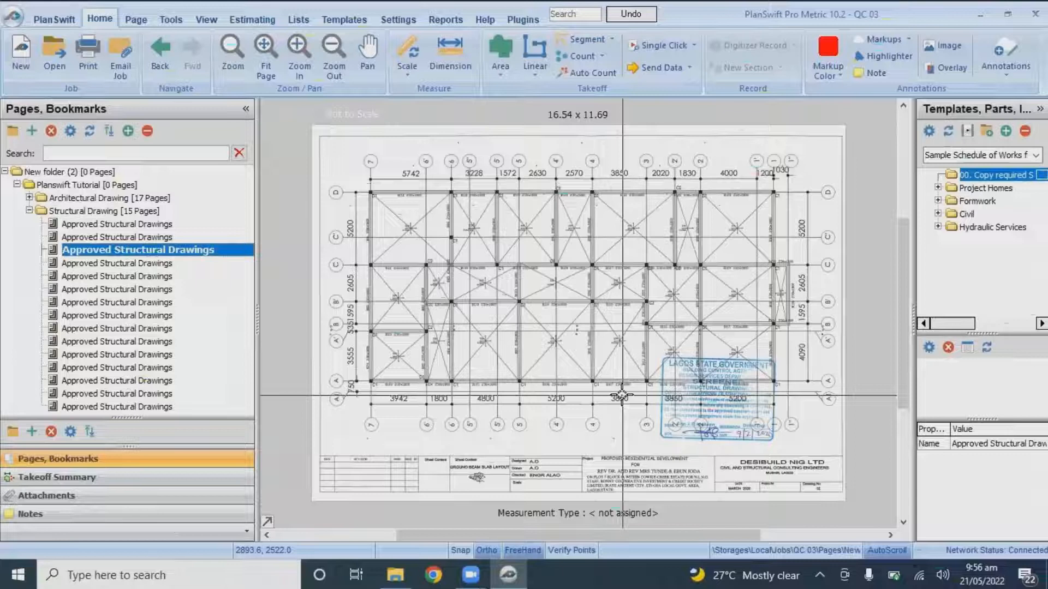
# Look through the ground beam details and other structural pages, and return to the ground beam slab layout.
pyautogui.click(150, 264)
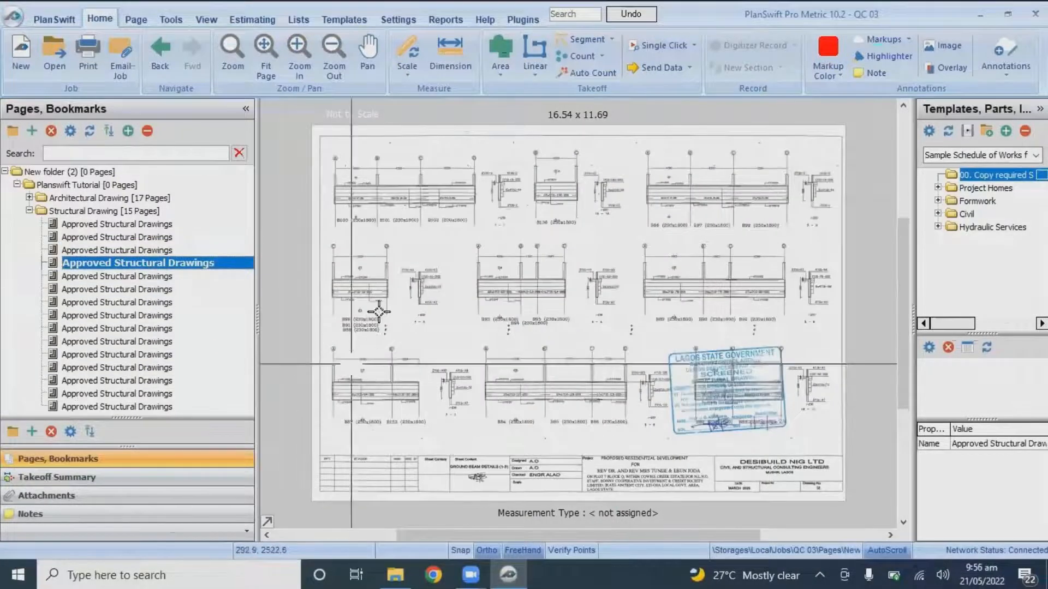
pyautogui.scroll(3, 366, 189)
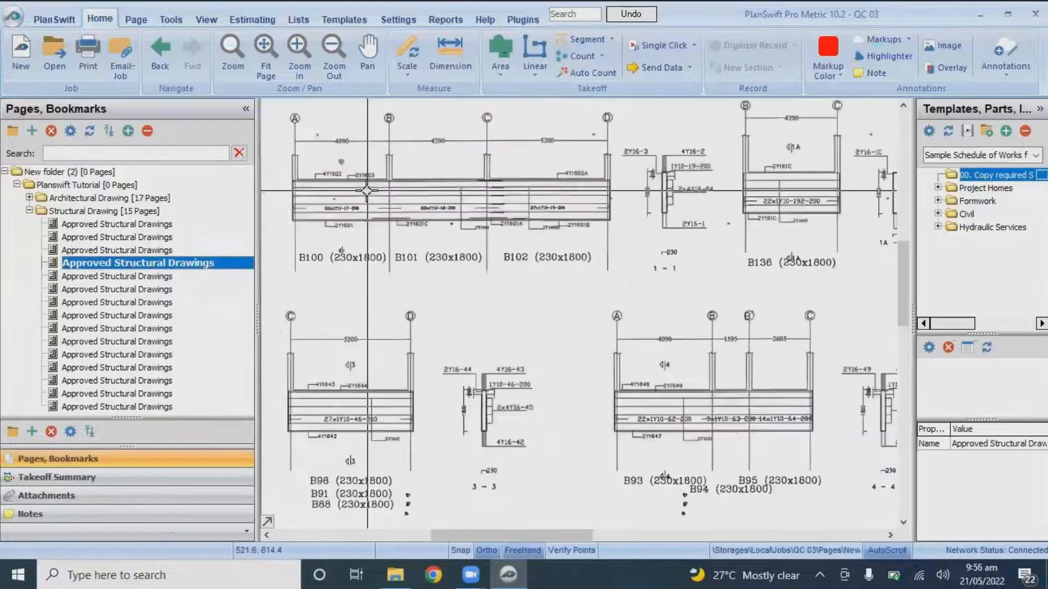
pyautogui.click(168, 279)
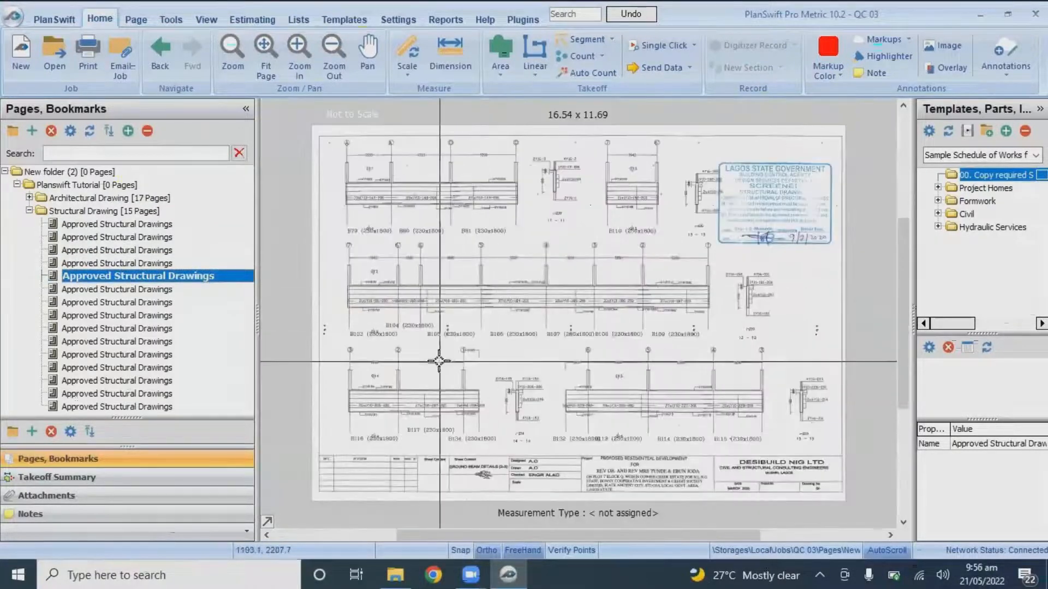
pyautogui.scroll(3, 437, 360)
pyautogui.click(163, 316)
pyautogui.click(163, 368)
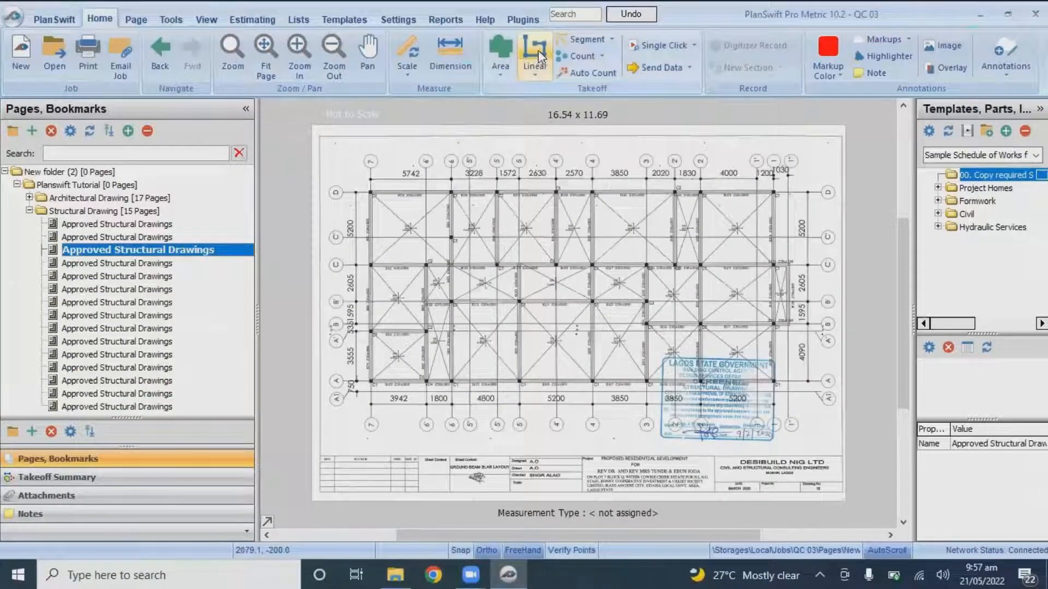
# Scale the ground beam slab layout to 5.74 m along the 5742 dimension between grid lines 7 and 6.
pyautogui.click(518, 52)
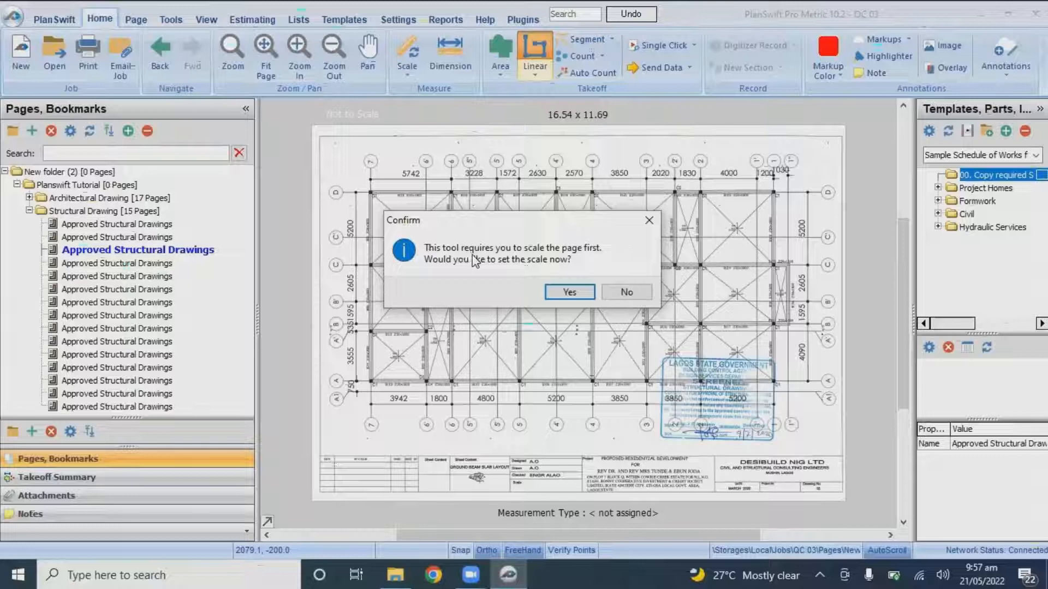
pyautogui.click(569, 293)
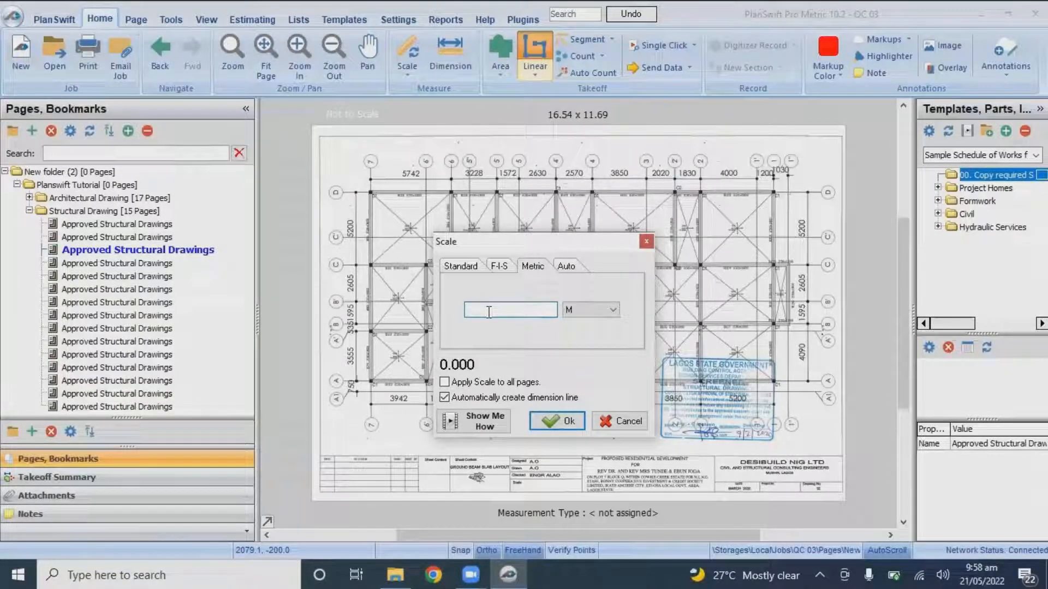
pyautogui.write('5.74')
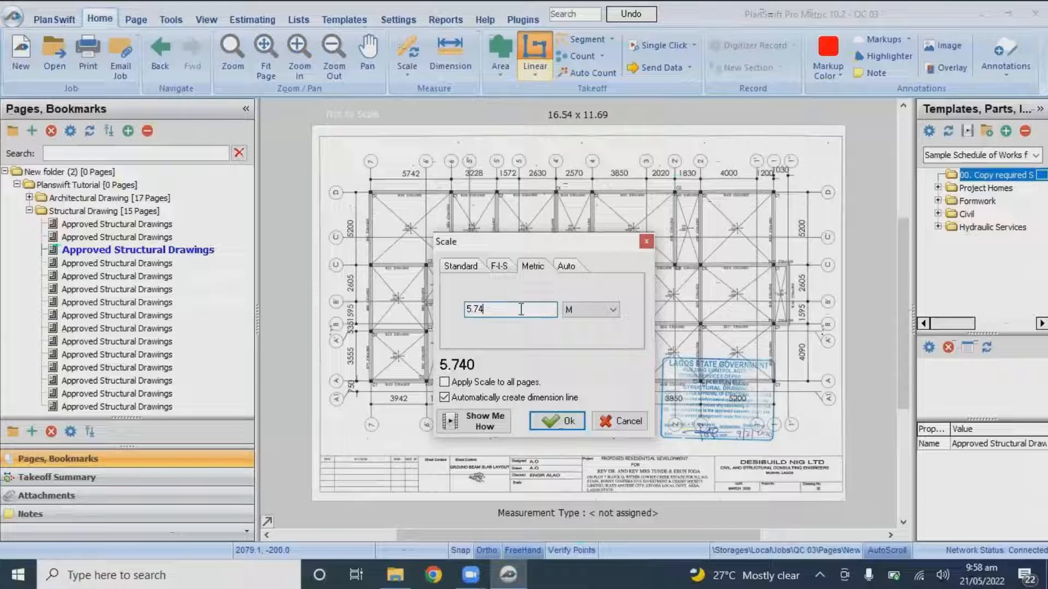
pyautogui.click(554, 421)
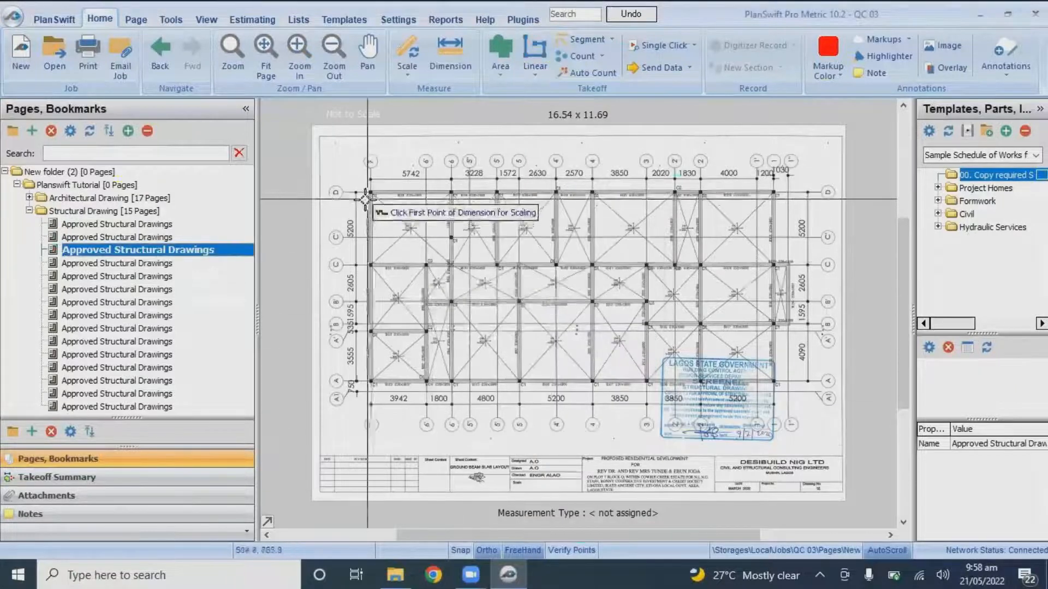
pyautogui.scroll(4, 365, 200)
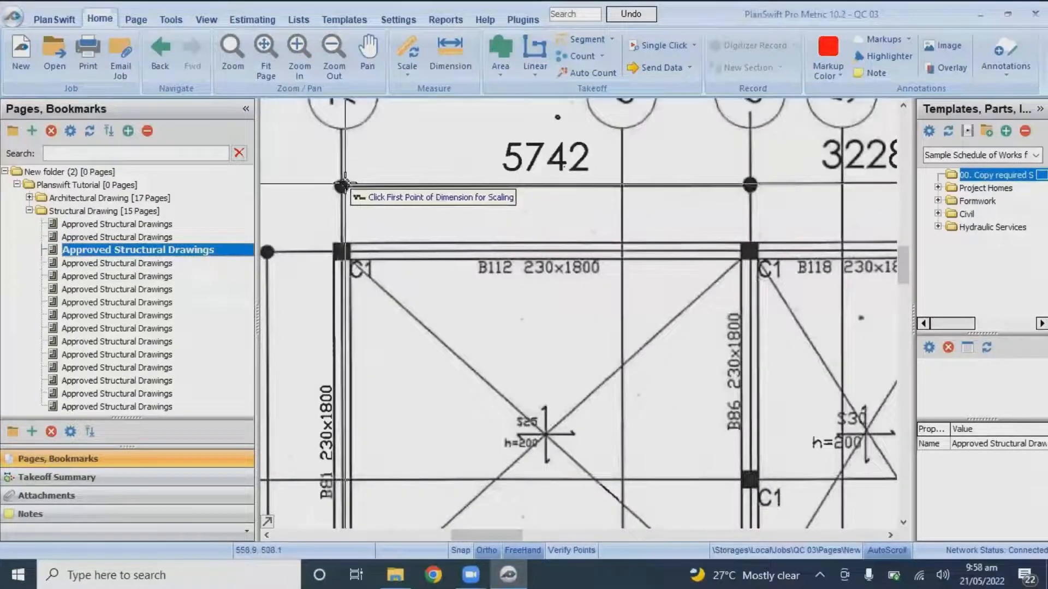
pyautogui.click(341, 187)
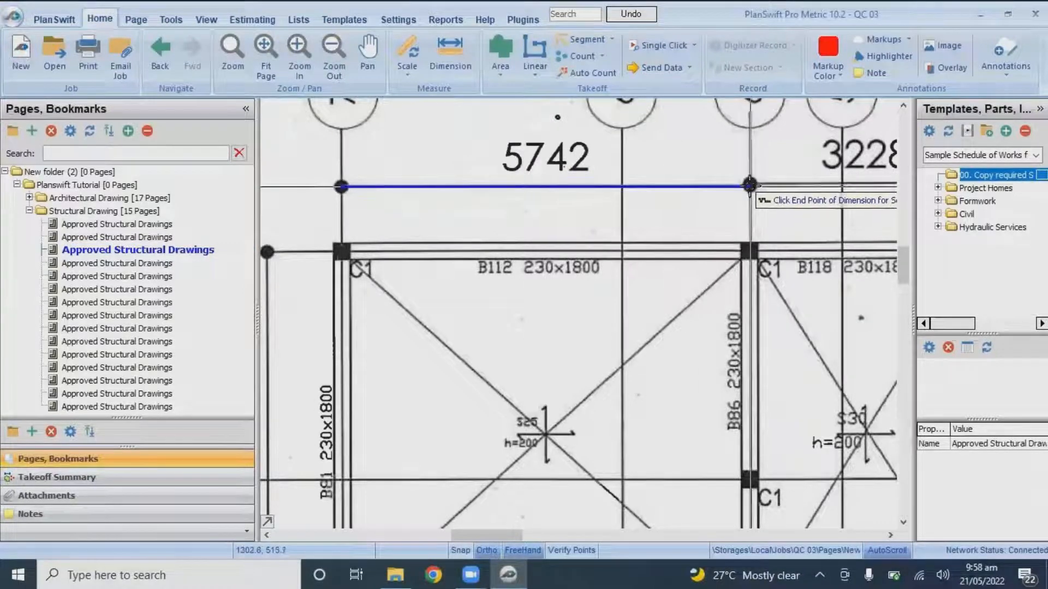
pyautogui.click(750, 187)
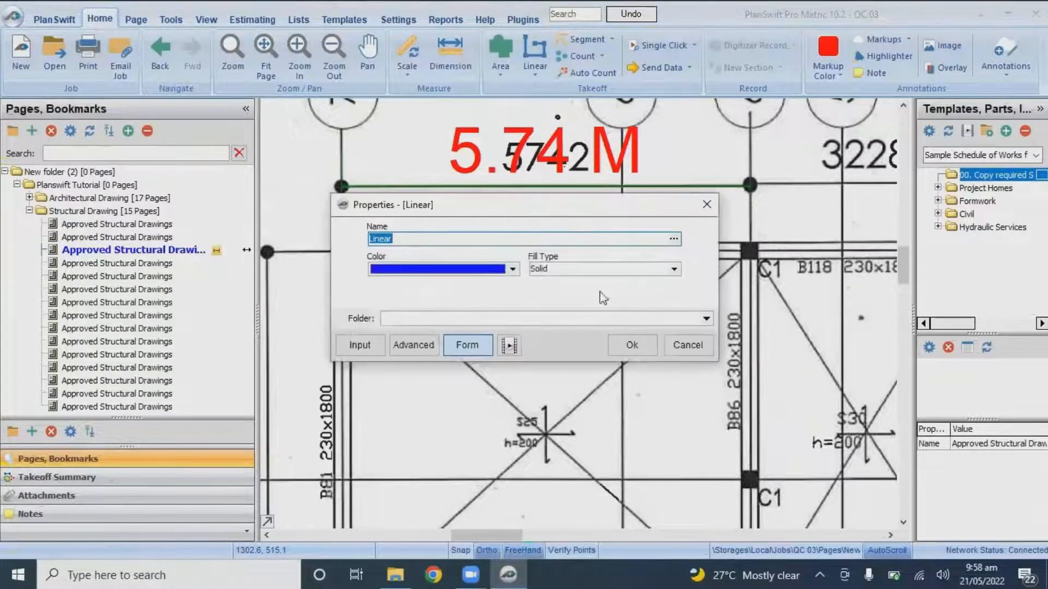
pyautogui.click(676, 345)
pyautogui.scroll(-6, 420, 145)
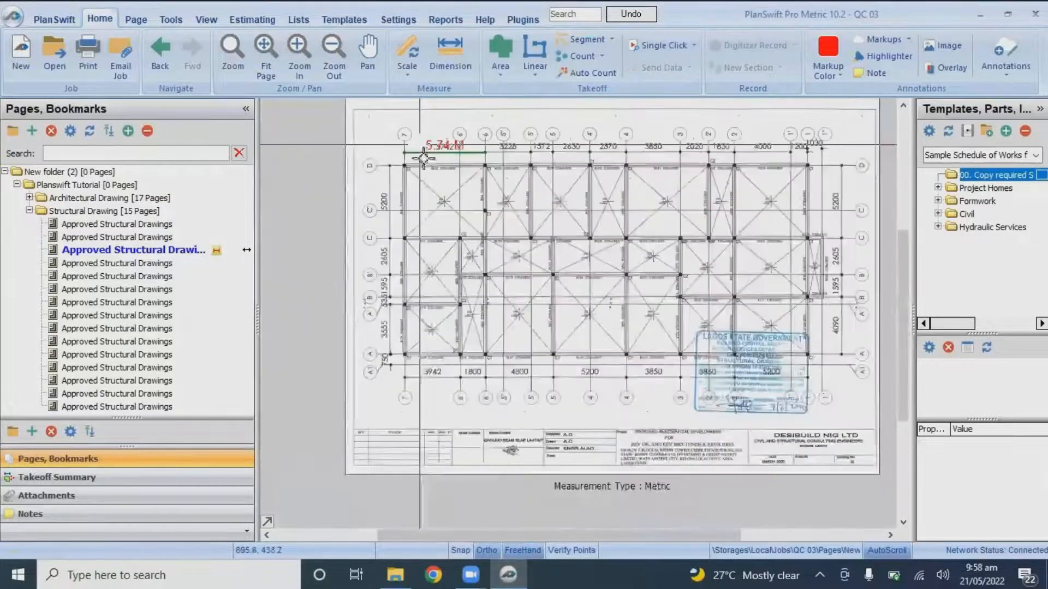
# Check the scale with a dimension along the 5200 bay between grid lines D and C.
pyautogui.click(451, 54)
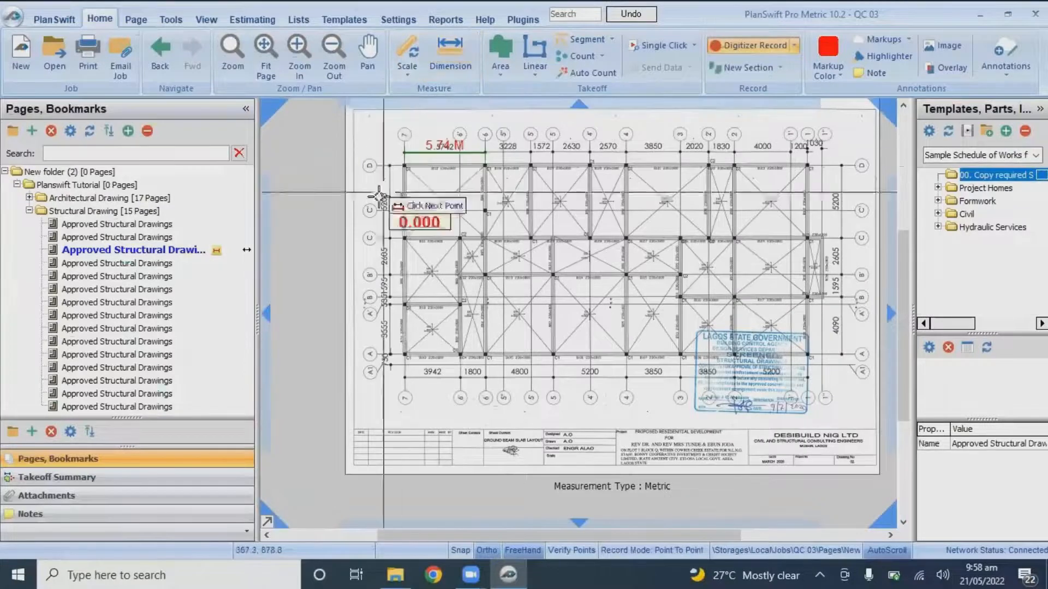
pyautogui.scroll(4, 379, 195)
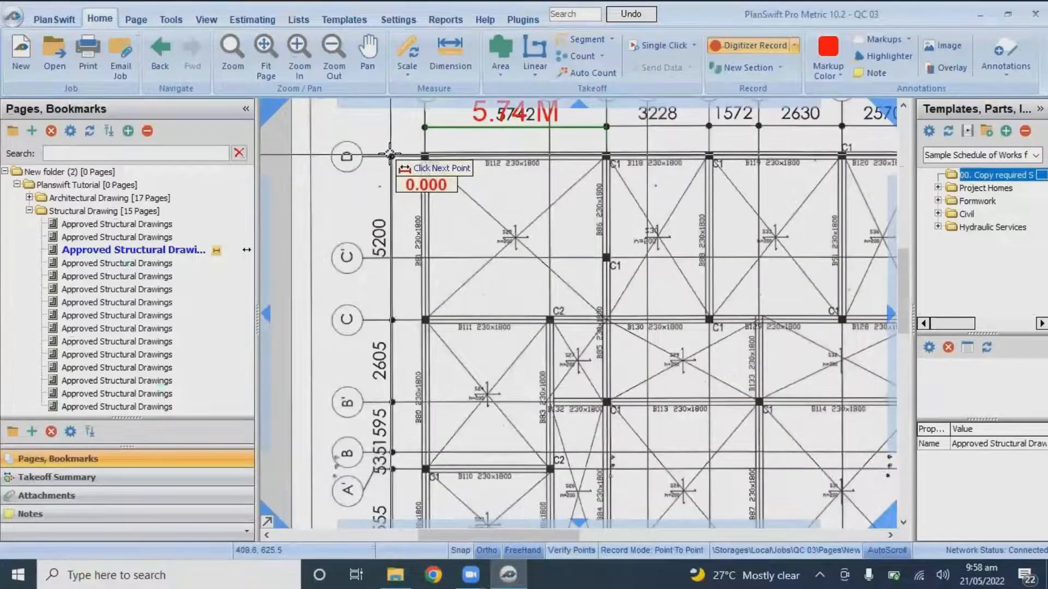
pyautogui.click(390, 156)
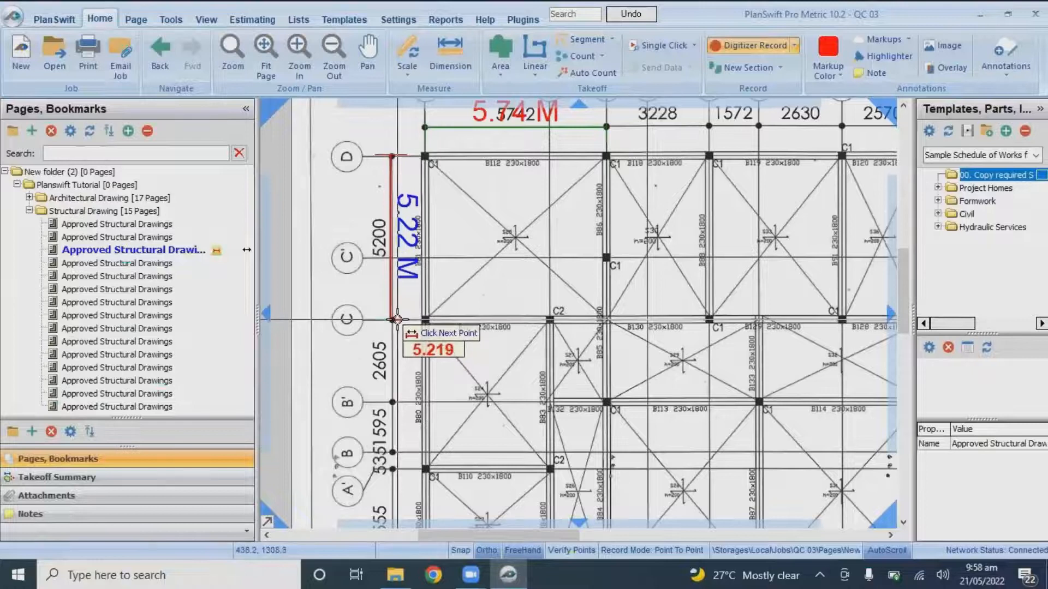
pyautogui.scroll(3, 397, 319)
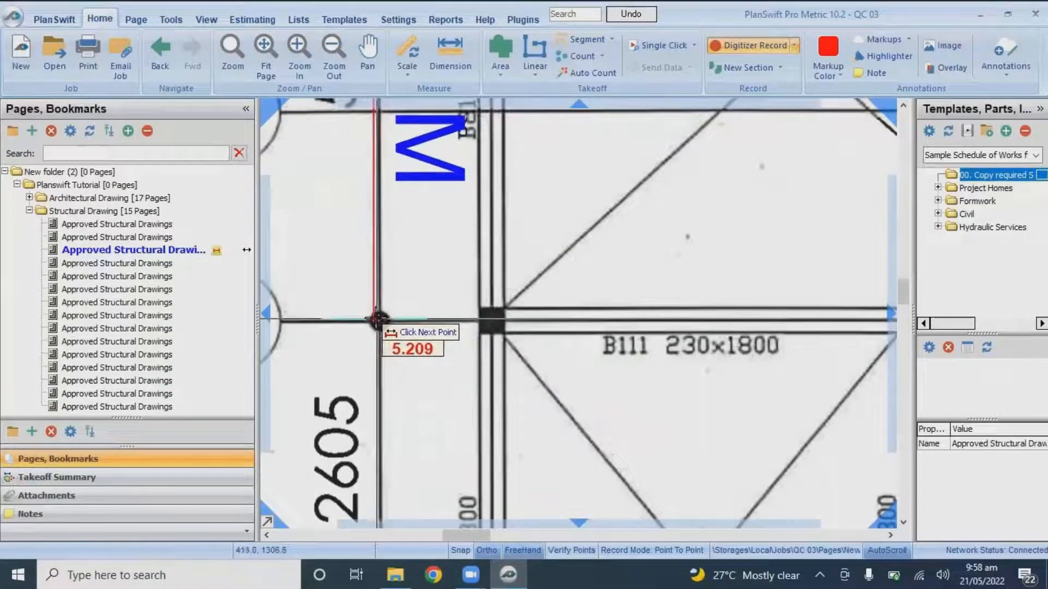
pyautogui.scroll(-2, 378, 319)
pyautogui.click(379, 319)
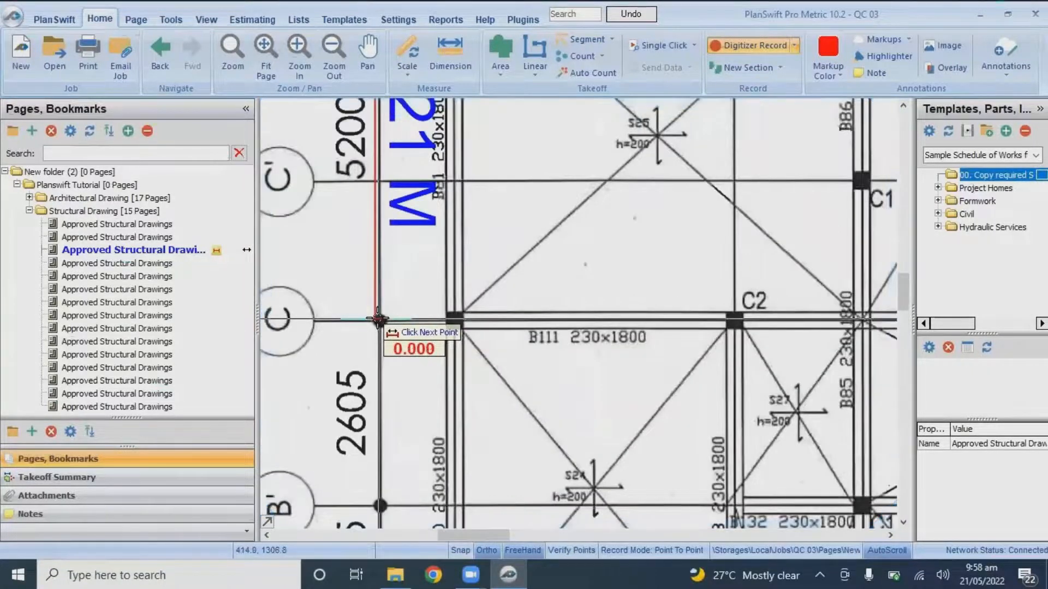
pyautogui.scroll(-3, 379, 388)
pyautogui.scroll(2, 371, 312)
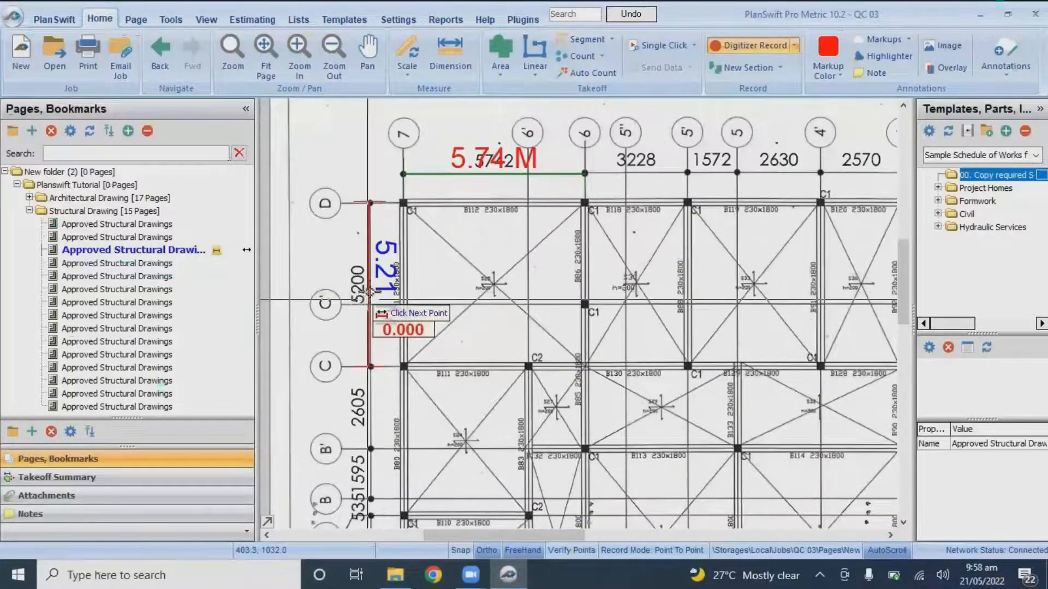
# Dimension the 5200 bay between grid lines 5 and 4 along the lower dimension line and stop the recording.
pyautogui.scroll(-4, 366, 300)
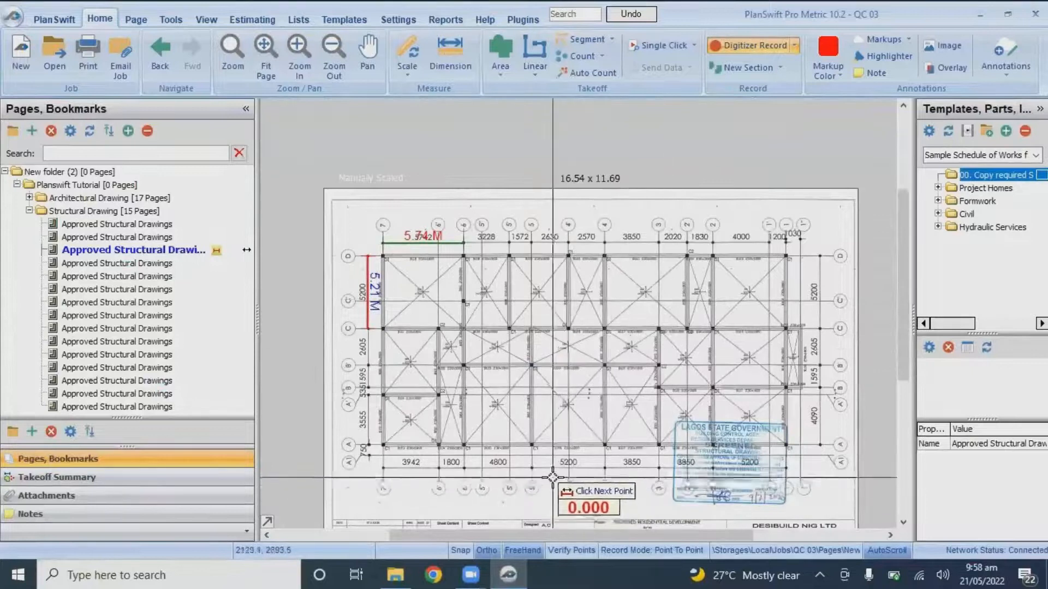
pyautogui.scroll(4, 532, 469)
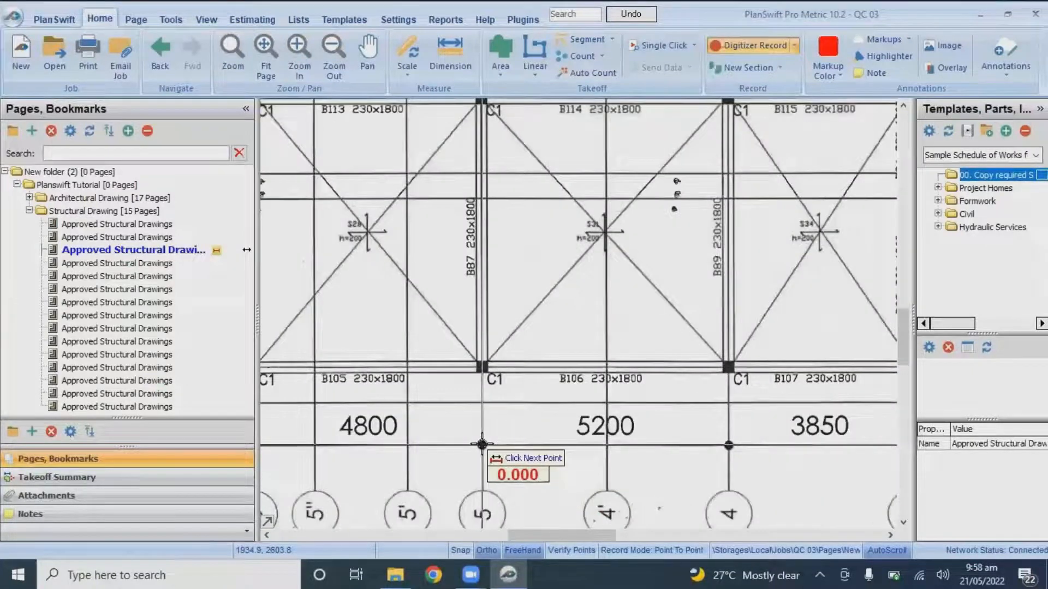
pyautogui.click(728, 444)
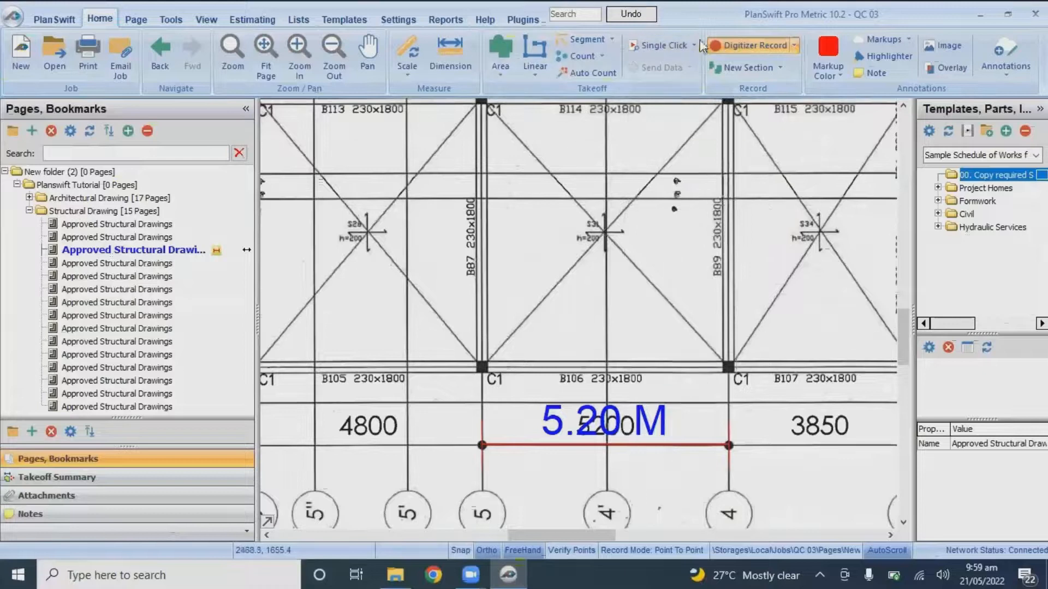
pyautogui.click(746, 44)
pyautogui.scroll(-5, 533, 283)
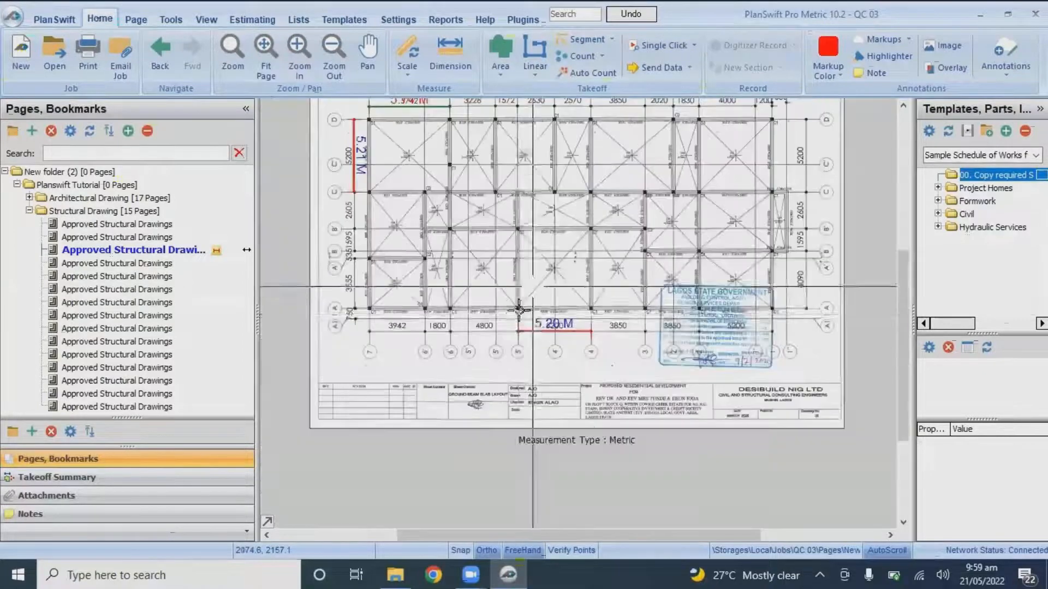
# Start a new linear takeoff item on the ground beam slab layout and name it TRENCH EXCAVATION.
pyautogui.moveTo(899, 299); pyautogui.dragTo(870, 257)
pyautogui.click(528, 48)
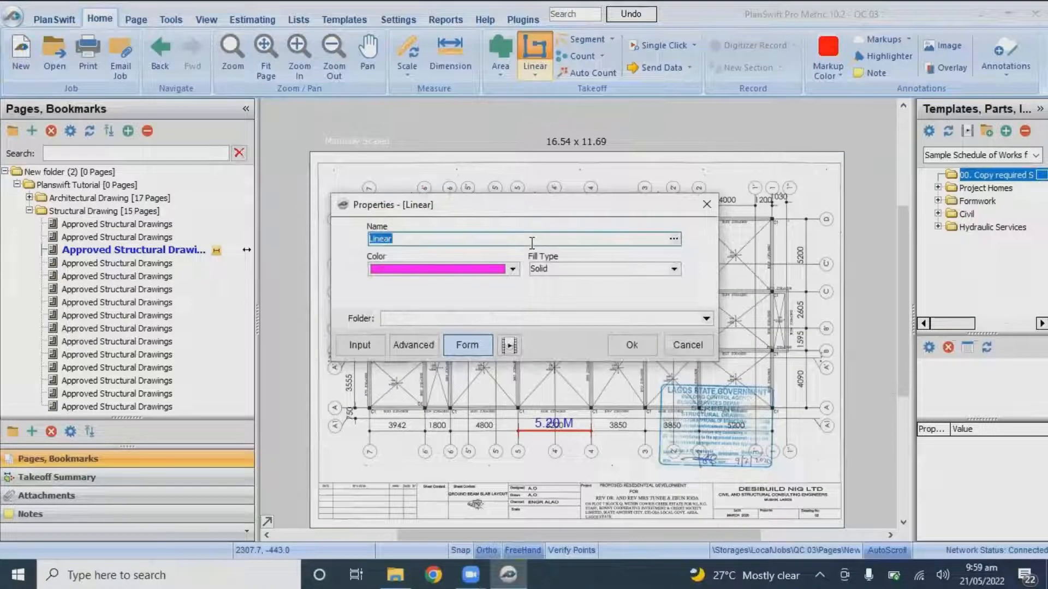
pyautogui.write('TRENCH EXCAV')
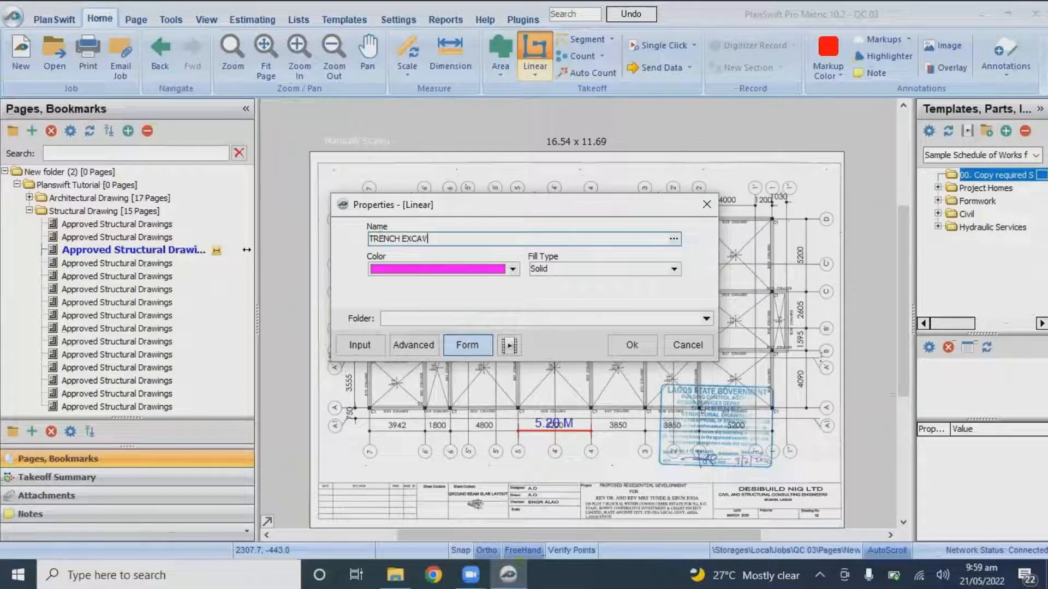
pyautogui.write('ATION')
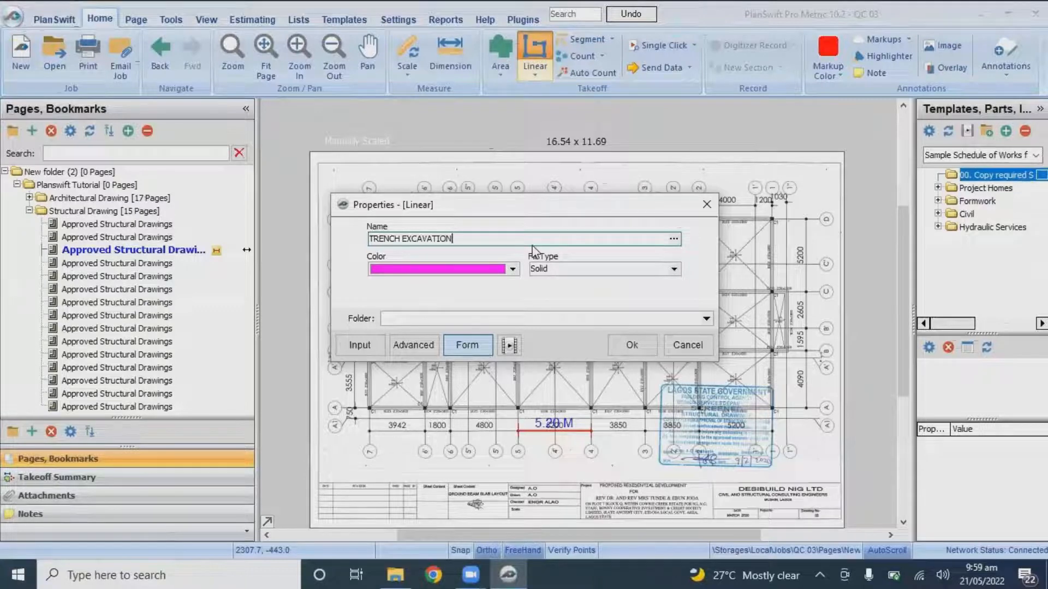
# Set the quantity formula of the TRENCH EXCAVATION item to [Takeoff]*0.68*1.00 in its advanced properties.
pyautogui.click(410, 345)
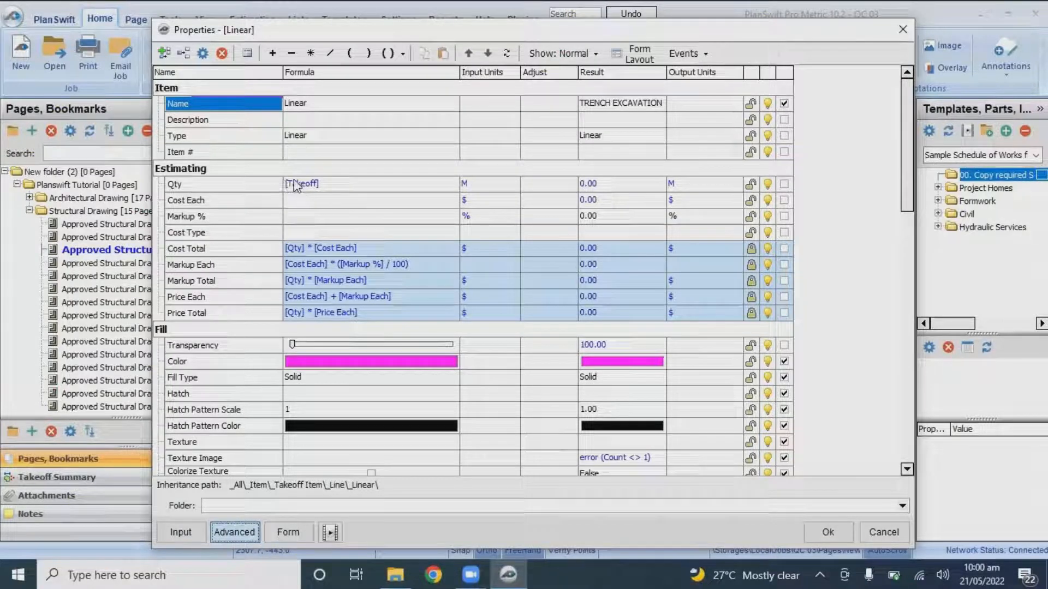
pyautogui.click(326, 190)
pyautogui.click(325, 185)
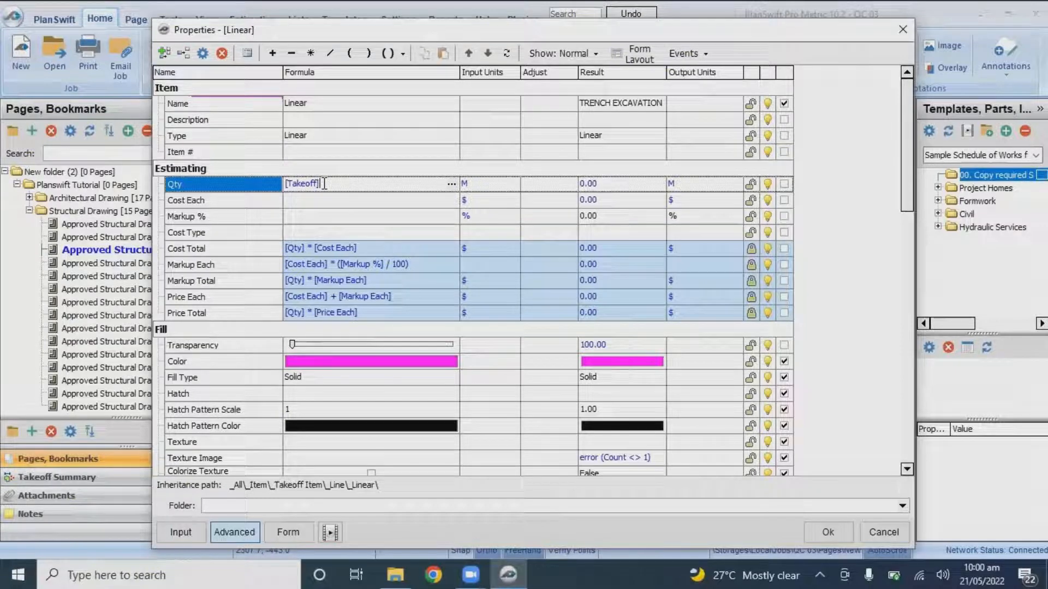
pyautogui.write('*')
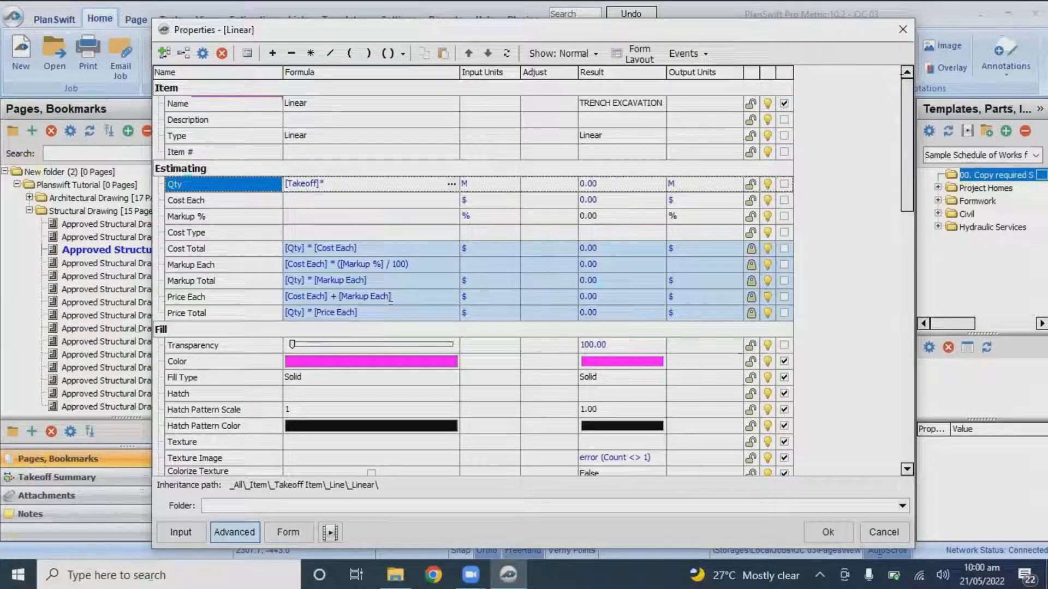
pyautogui.write('0.68')
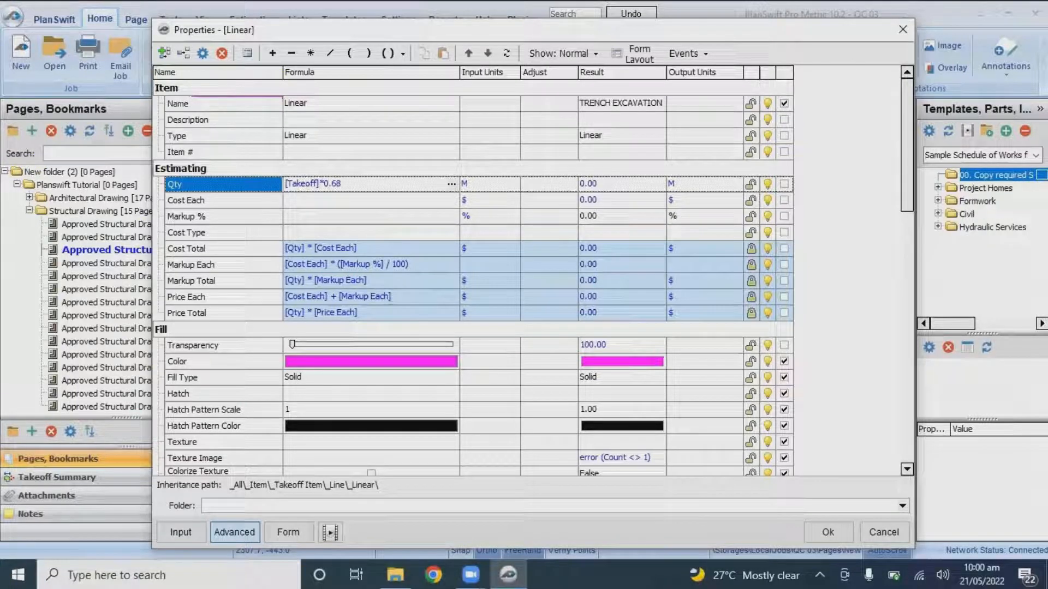
pyautogui.write('*1.00')
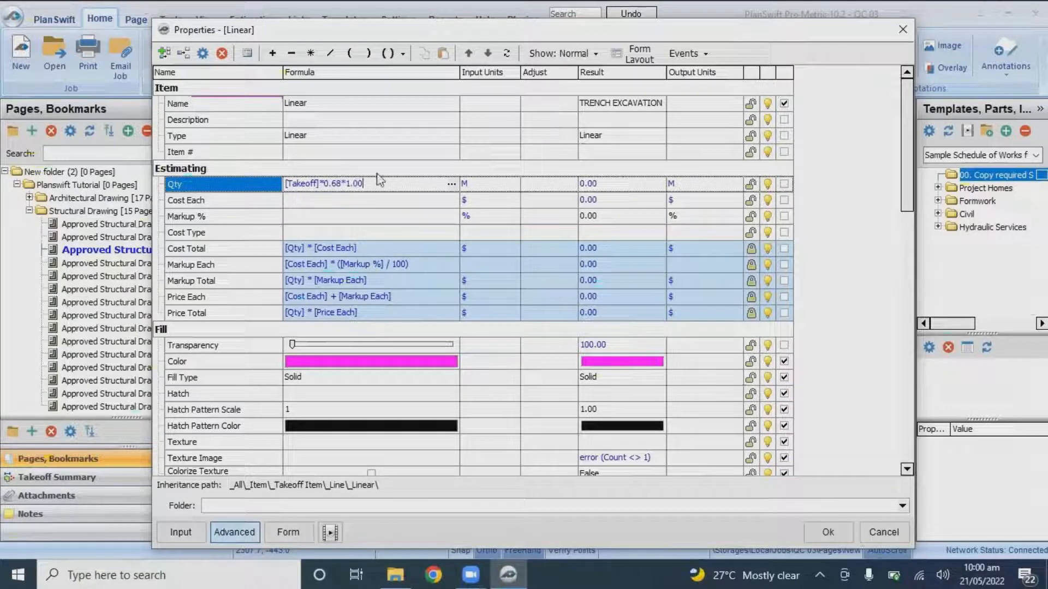
# Set the input units of the TRENCH EXCAVATION quantity to CU M and accept the item properties.
pyautogui.click(487, 189)
pyautogui.click(488, 185)
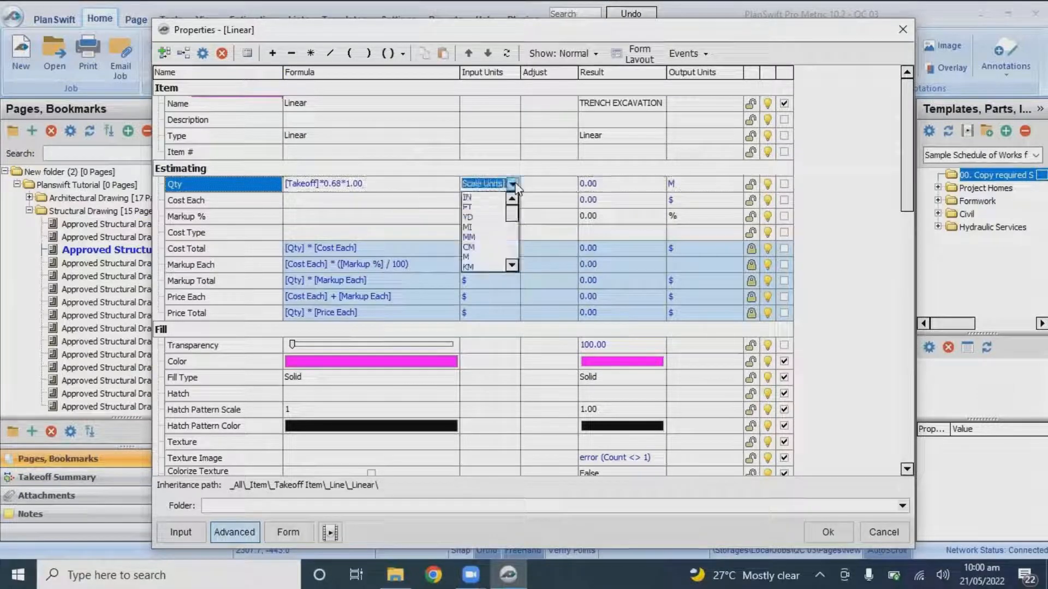
pyautogui.scroll(-5, 487, 240)
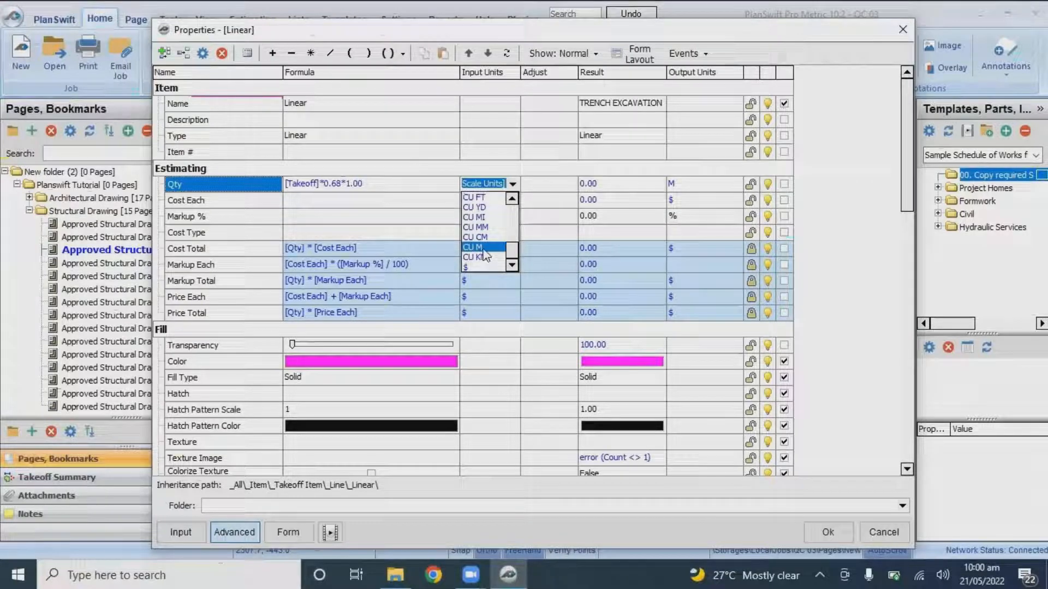
pyautogui.click(484, 248)
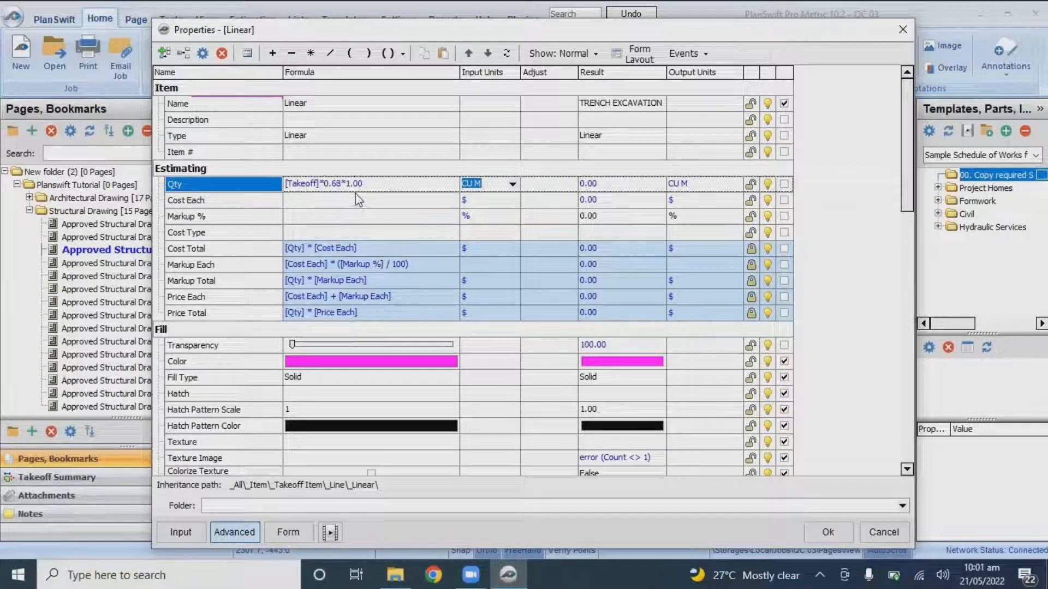
pyautogui.click(820, 531)
# Trace the trench runs along the outer and vertical ground beams, starting at the corner of grid lines D and 7.
pyautogui.click(370, 221)
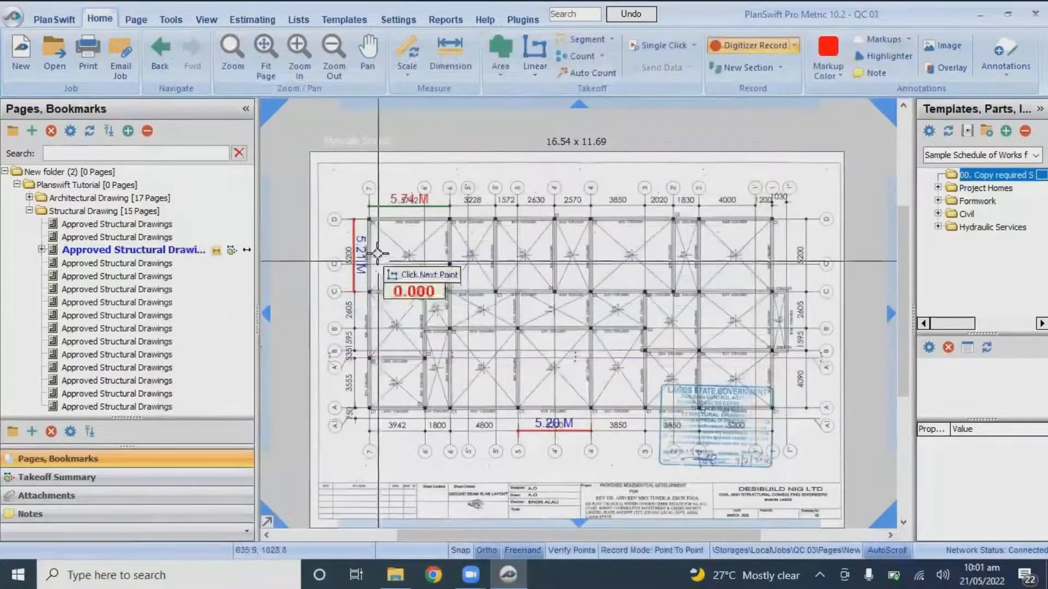
pyautogui.scroll(5, 371, 221)
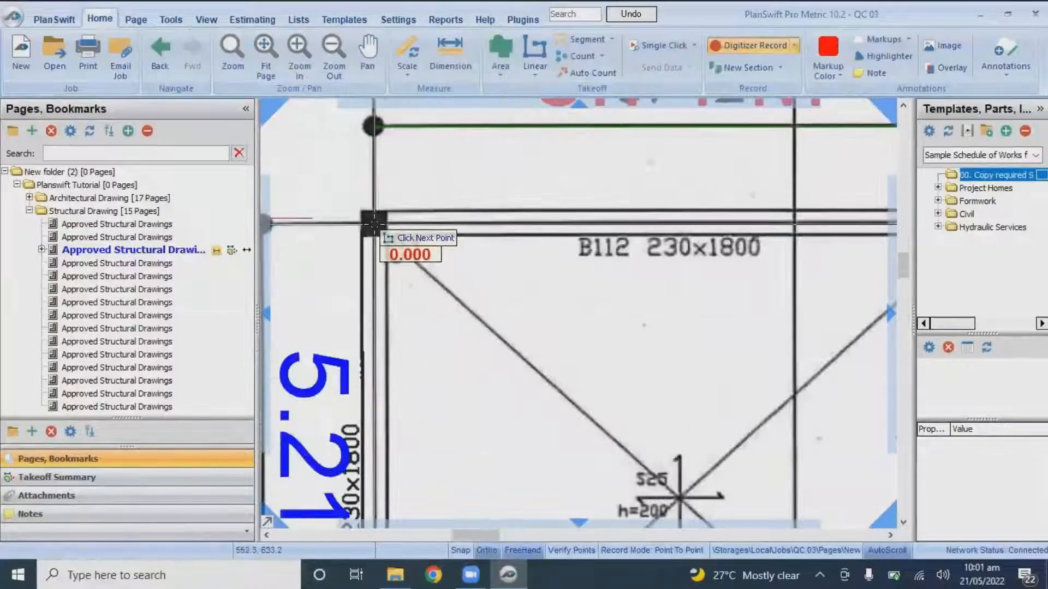
pyautogui.scroll(-5, 377, 225)
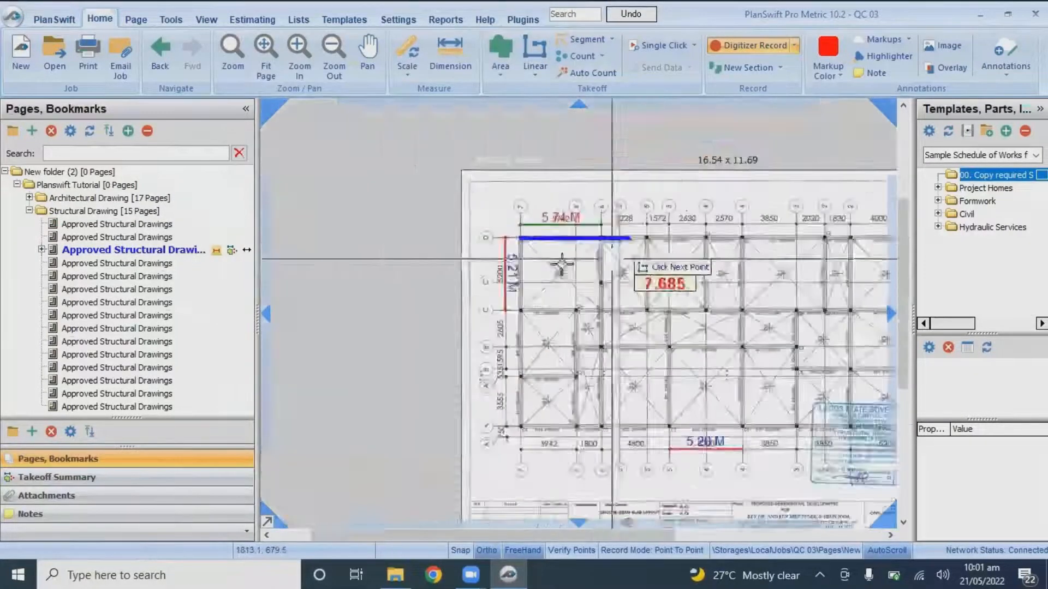
pyautogui.scroll(2, 436, 183)
pyautogui.click(436, 179)
pyautogui.scroll(-4, 601, 239)
pyautogui.scroll(5, 601, 238)
pyautogui.click(519, 473)
pyautogui.scroll(-3, 519, 473)
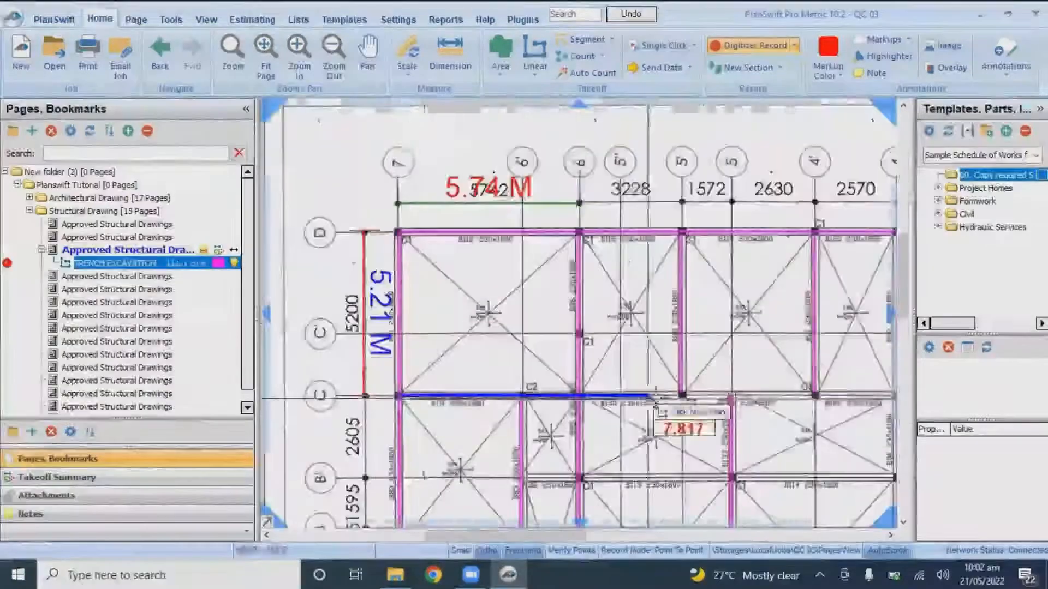
# Trace the beam along grid line C and the remaining horizontal ground beams, and stop the recording.
pyautogui.click(651, 398)
pyautogui.scroll(3, 450, 380)
pyautogui.click(443, 335)
pyautogui.scroll(-4, 597, 333)
pyautogui.scroll(-1, 540, 468)
pyautogui.press('Escape')
# Show the takeoff legend on the ground beam layout, placed between the plan and the title block.
pyautogui.rightClick(437, 171)
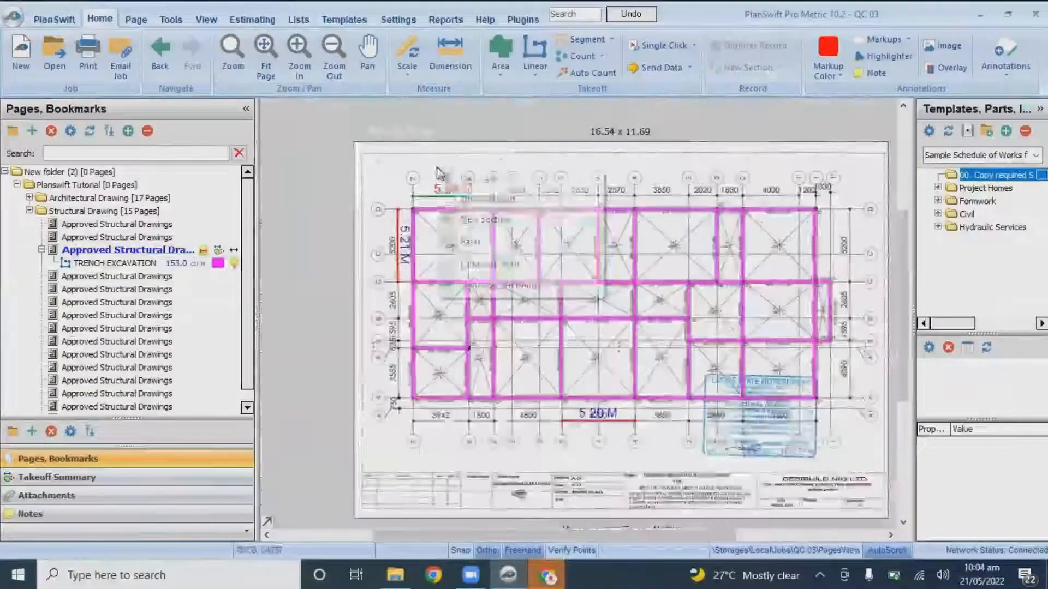
pyautogui.scroll(3, 483, 455)
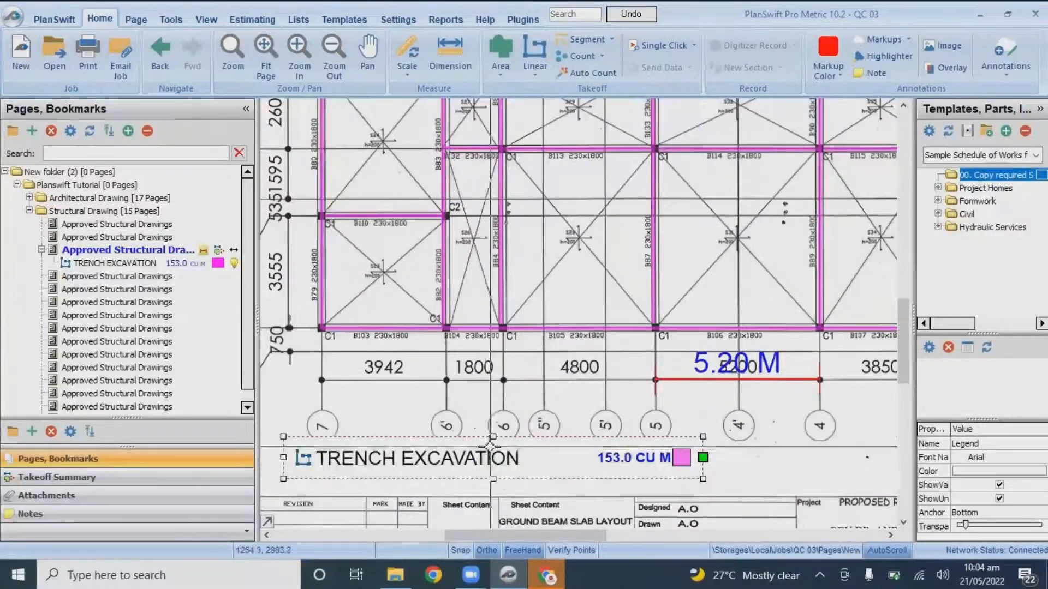
pyautogui.scroll(-3, 490, 445)
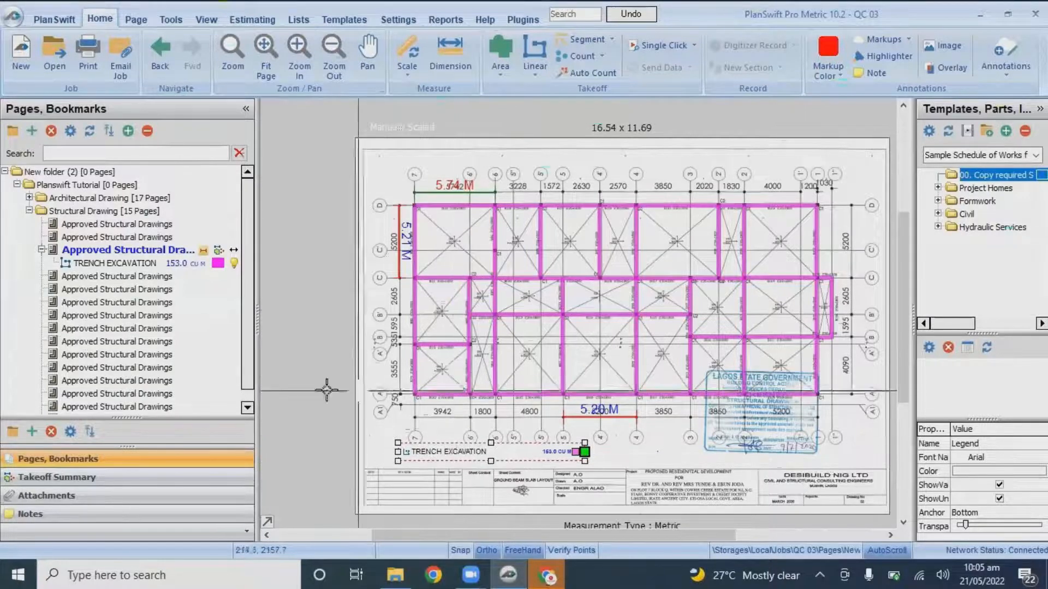
# Copy the TRENCH EXCAVATION item, paste its sections into a new item and name it LEVEL & COMPACT.
pyautogui.click(159, 276)
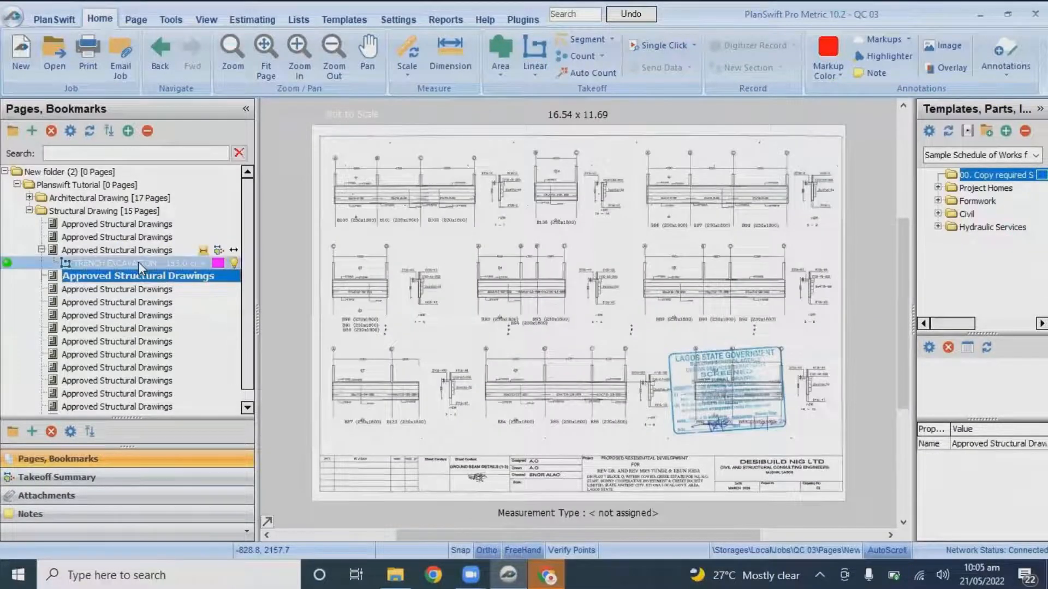
pyautogui.click(138, 263)
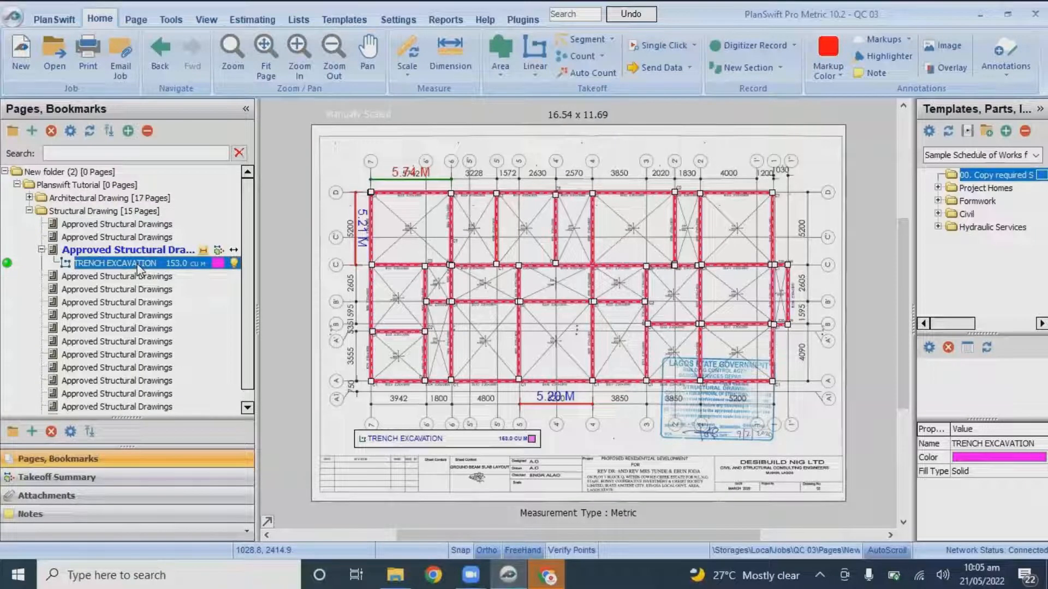
pyautogui.rightClick(141, 264)
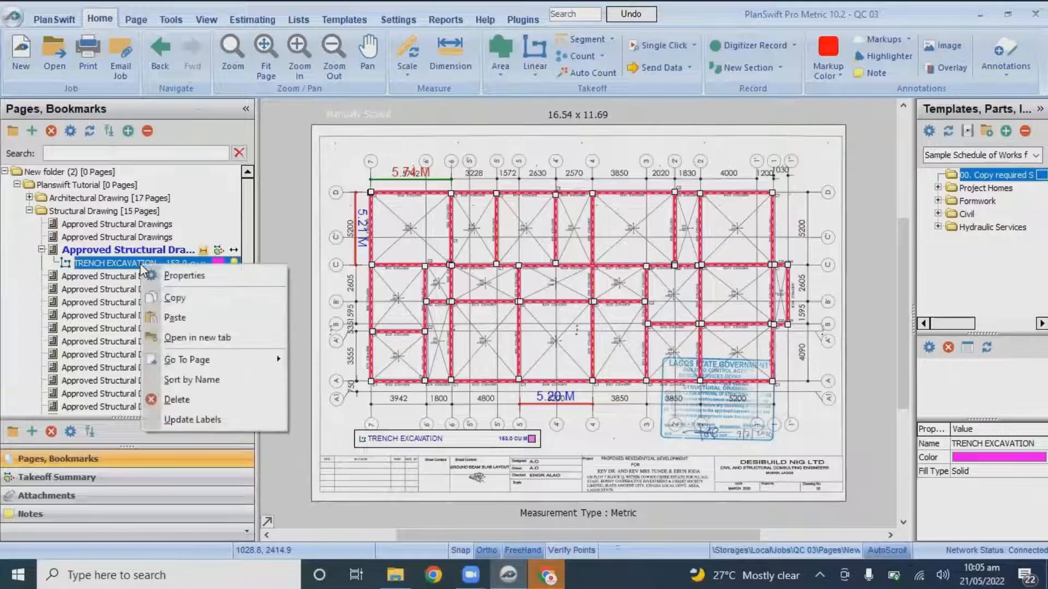
pyautogui.click(175, 297)
pyautogui.rightClick(143, 267)
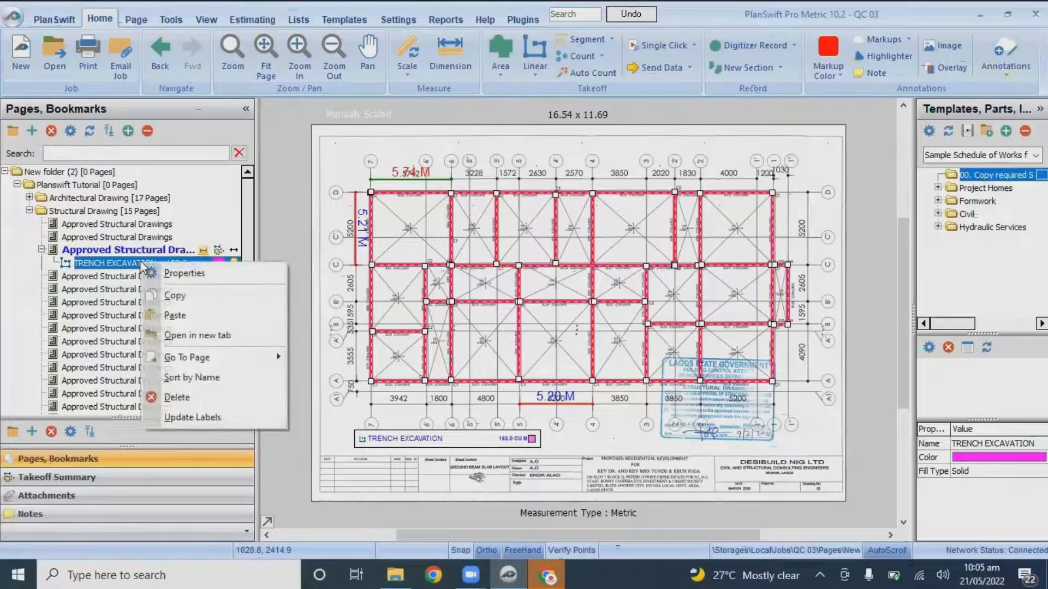
pyautogui.click(178, 311)
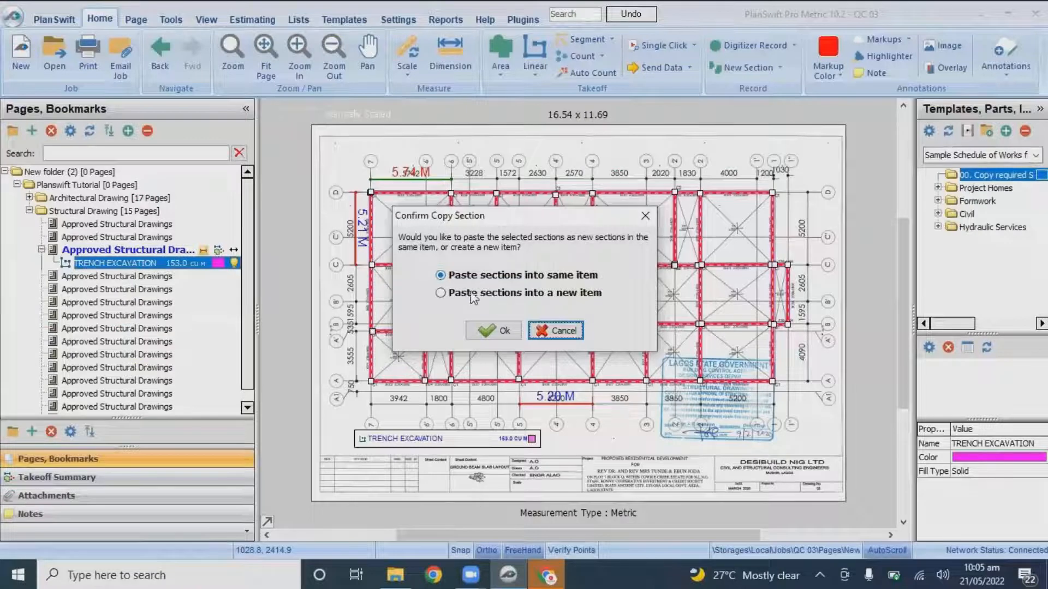
pyautogui.click(441, 293)
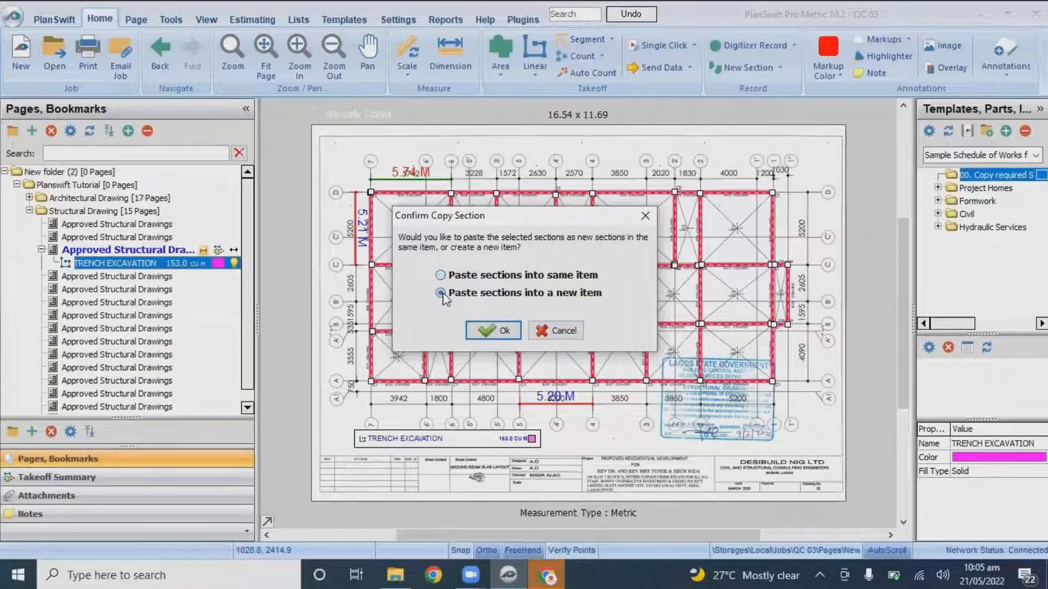
pyautogui.click(493, 331)
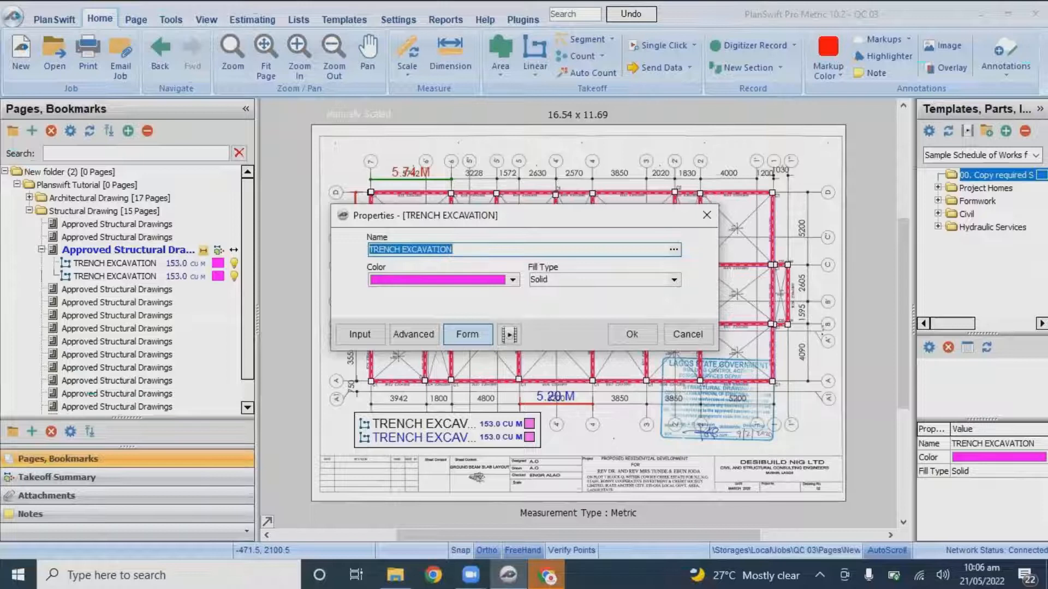
pyautogui.write('LEVEL & ')
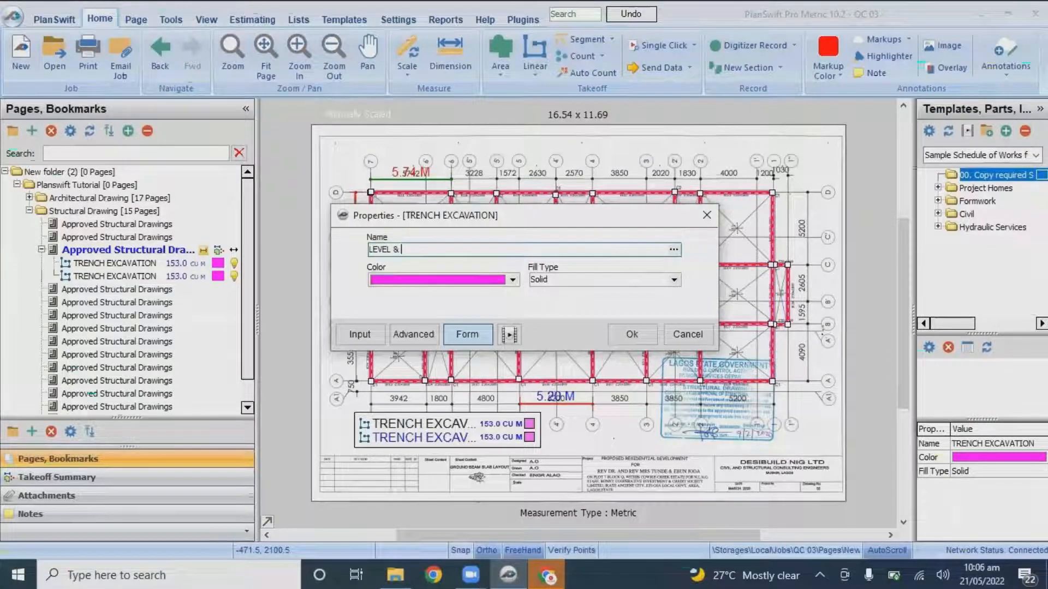
pyautogui.write('COMPACT')
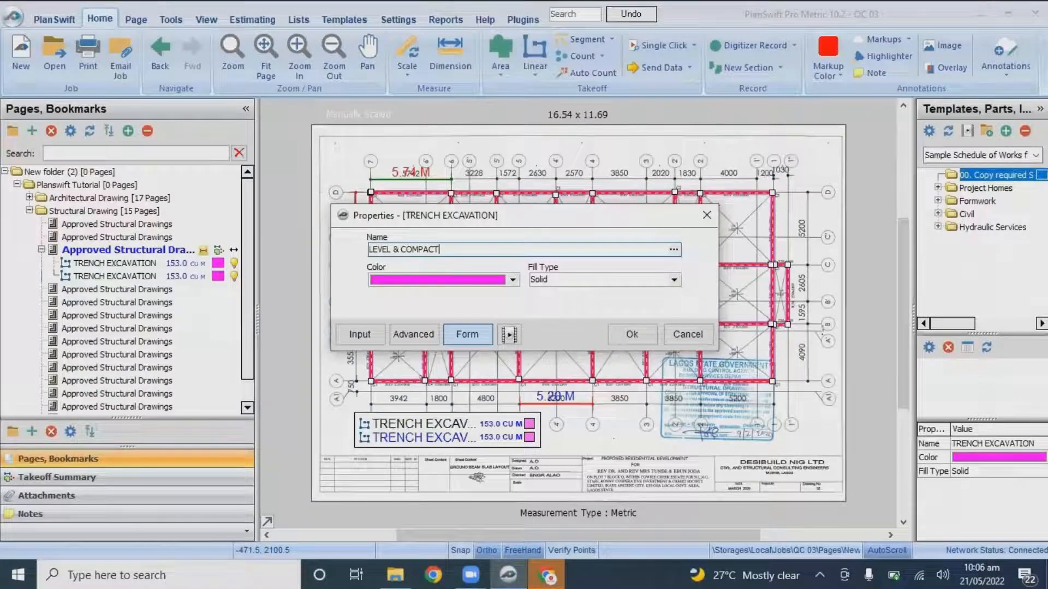
# Set the quantity formula of the LEVEL & COMPACT item to [Takeoff]*0.68 in its advanced properties.
pyautogui.click(418, 337)
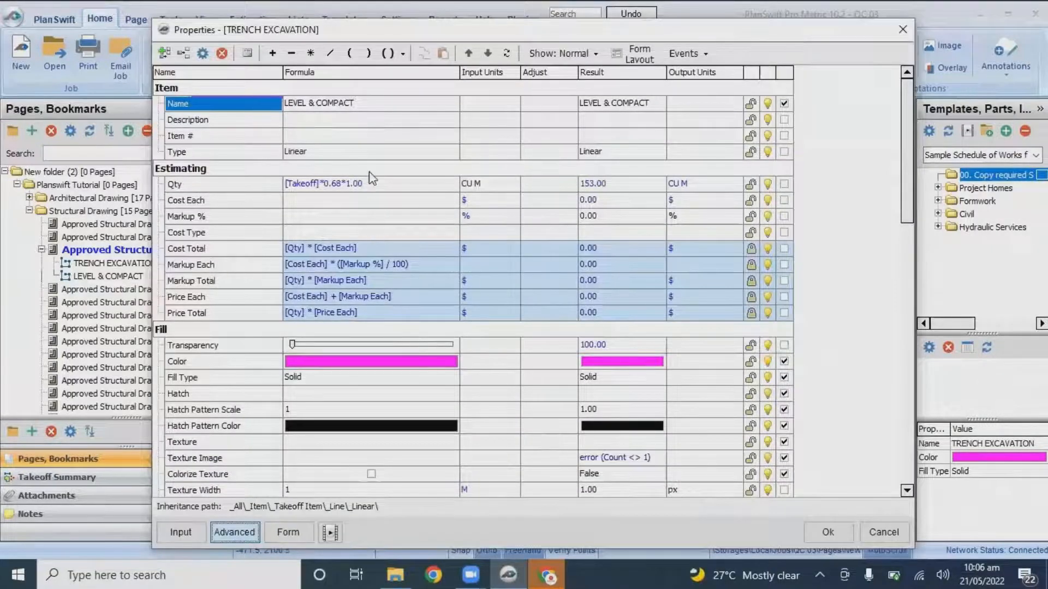
pyautogui.click(369, 189)
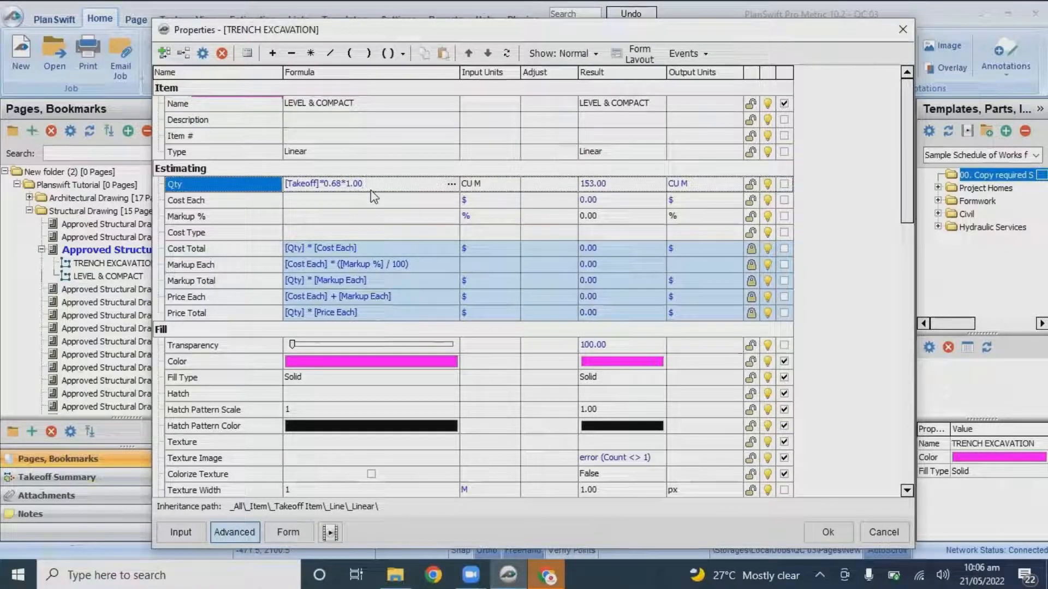
pyautogui.press('BackSpace')
pyautogui.press('BackSpace')
pyautogui.press('BackSpace')
pyautogui.press('BackSpace')
pyautogui.press('BackSpace')
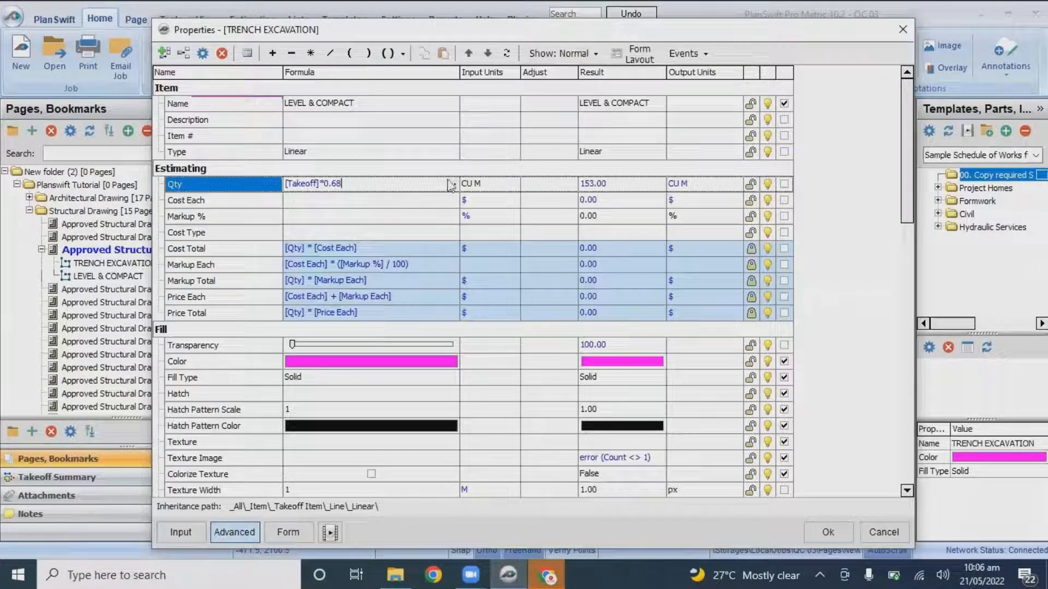
# Set the input units of the LEVEL & COMPACT quantity to SQ M and accept the properties.
pyautogui.click(492, 184)
pyautogui.click(512, 185)
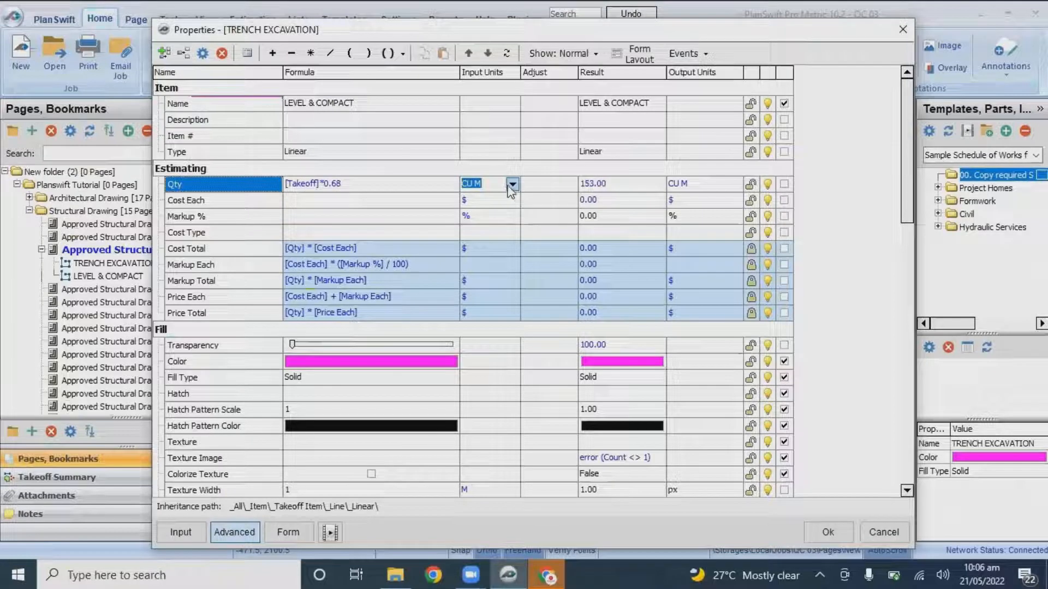
pyautogui.click(490, 208)
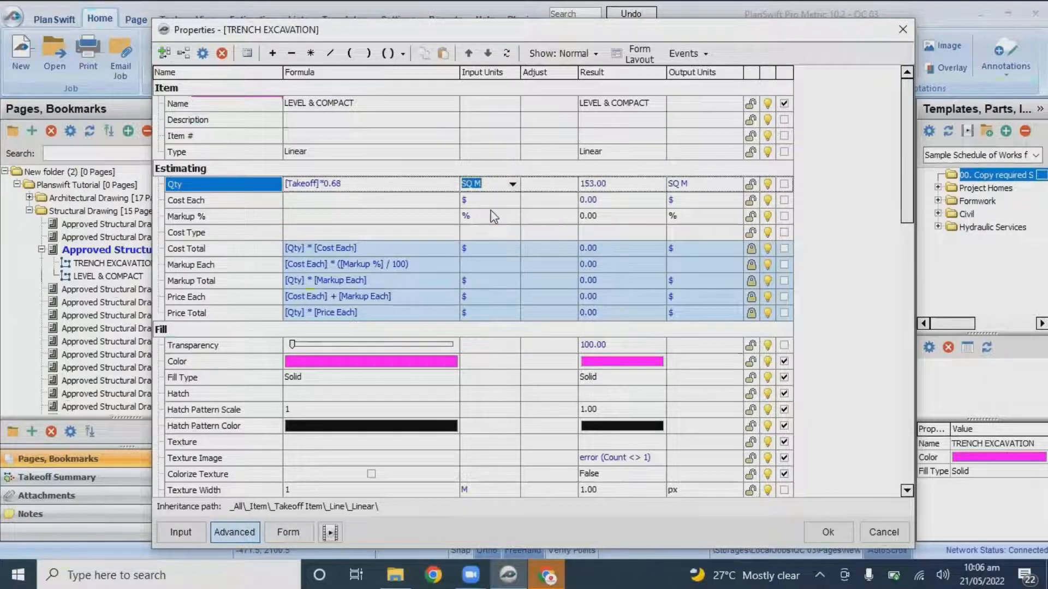
pyautogui.click(827, 535)
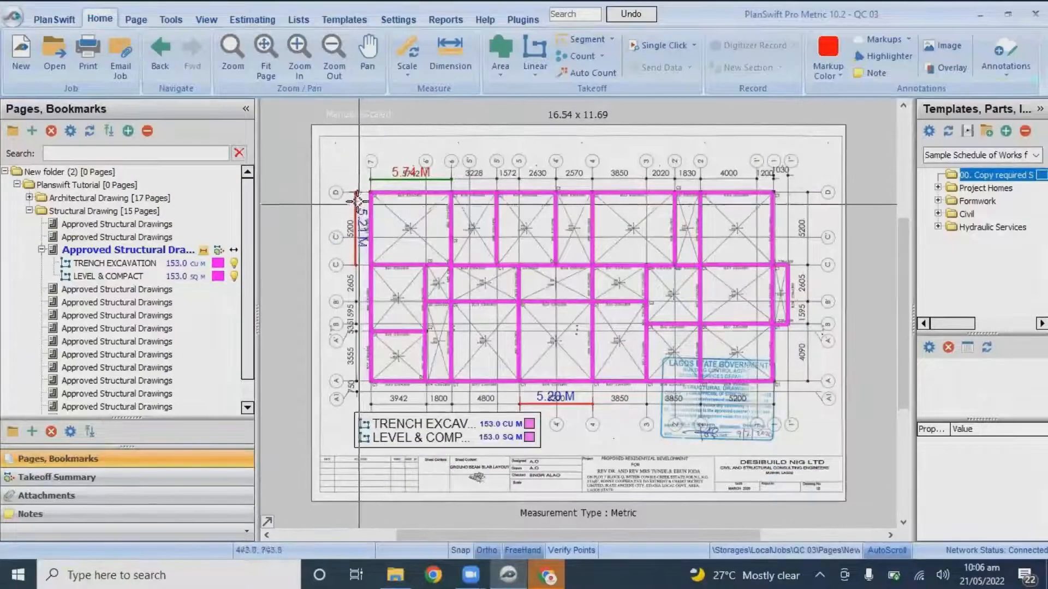
# Widen the legend below the plan so both item names fit in full, and review its quantities.
pyautogui.rightClick(342, 163)
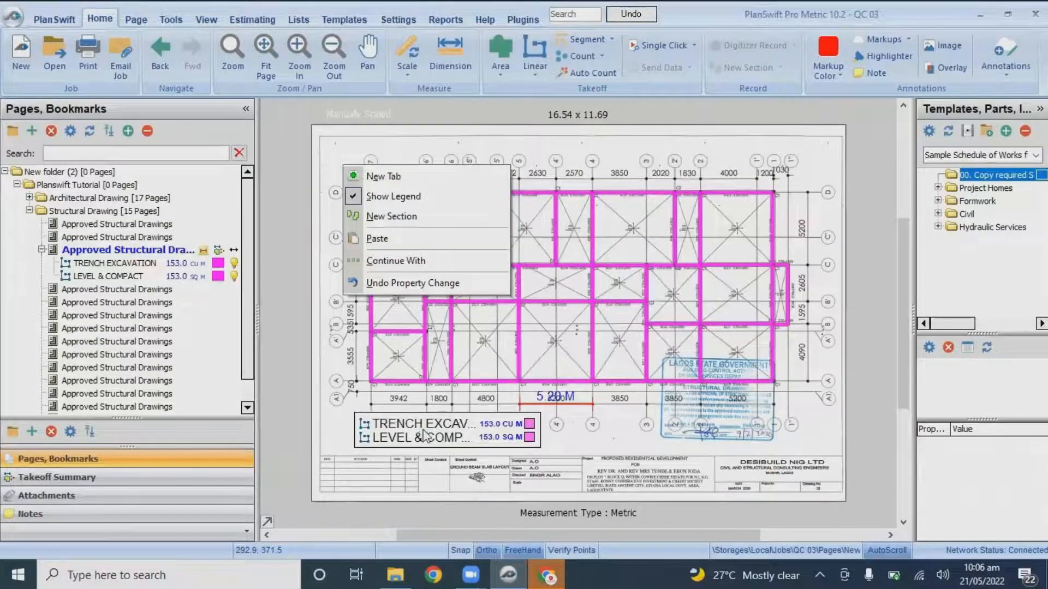
pyautogui.click(425, 438)
pyautogui.click(538, 435)
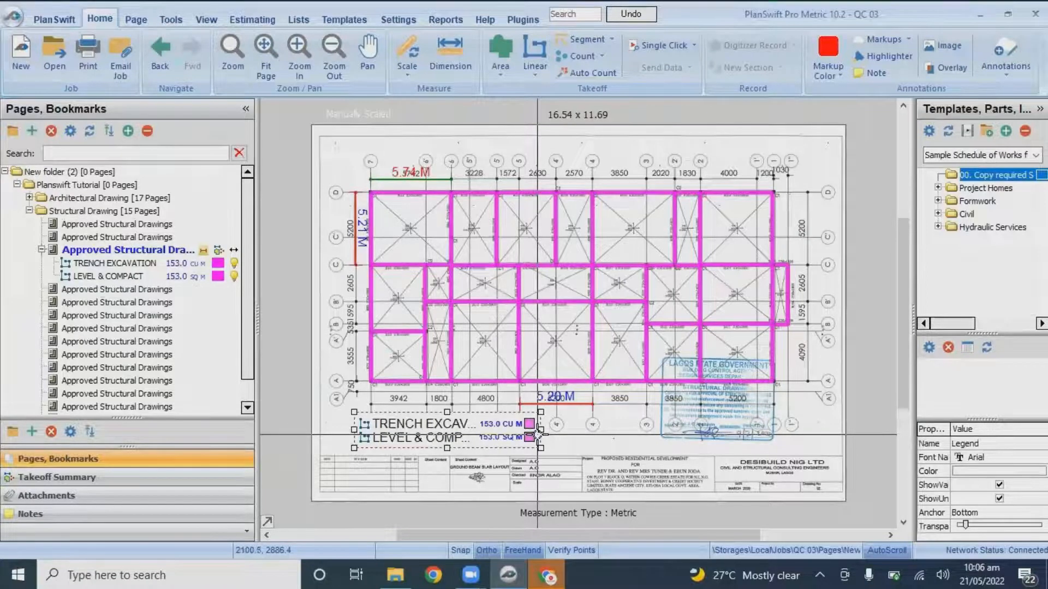
pyautogui.moveTo(539, 435); pyautogui.dragTo(633, 432)
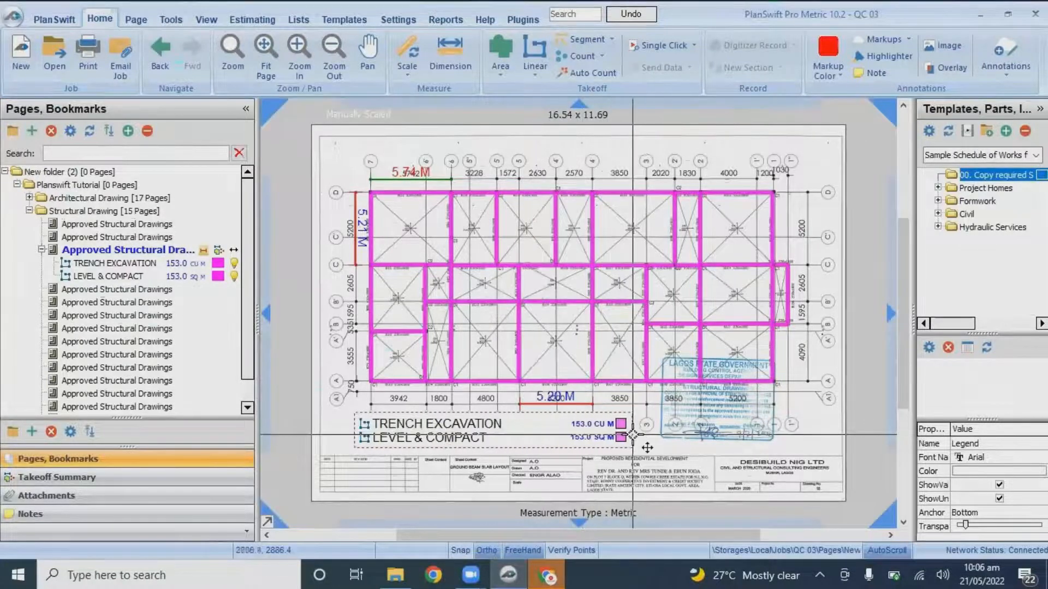
pyautogui.scroll(3, 579, 441)
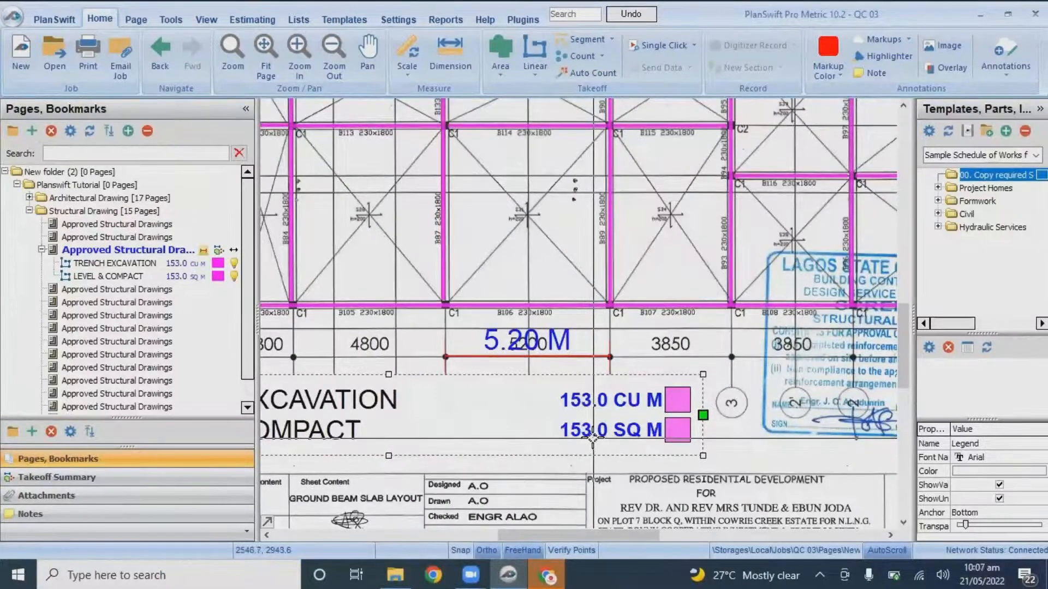
pyautogui.scroll(-3, 592, 437)
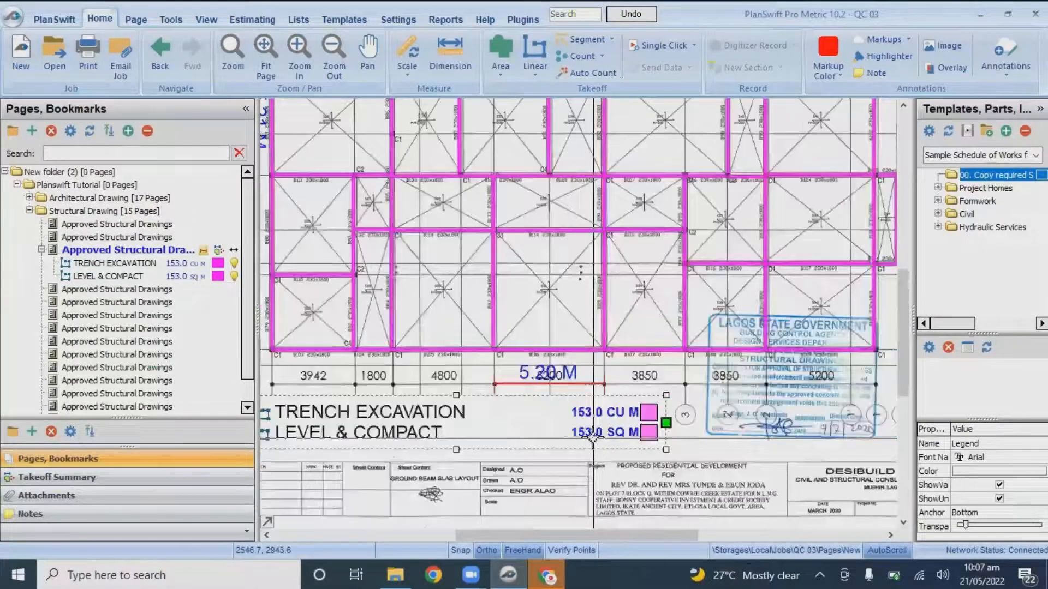
pyautogui.scroll(3, 582, 435)
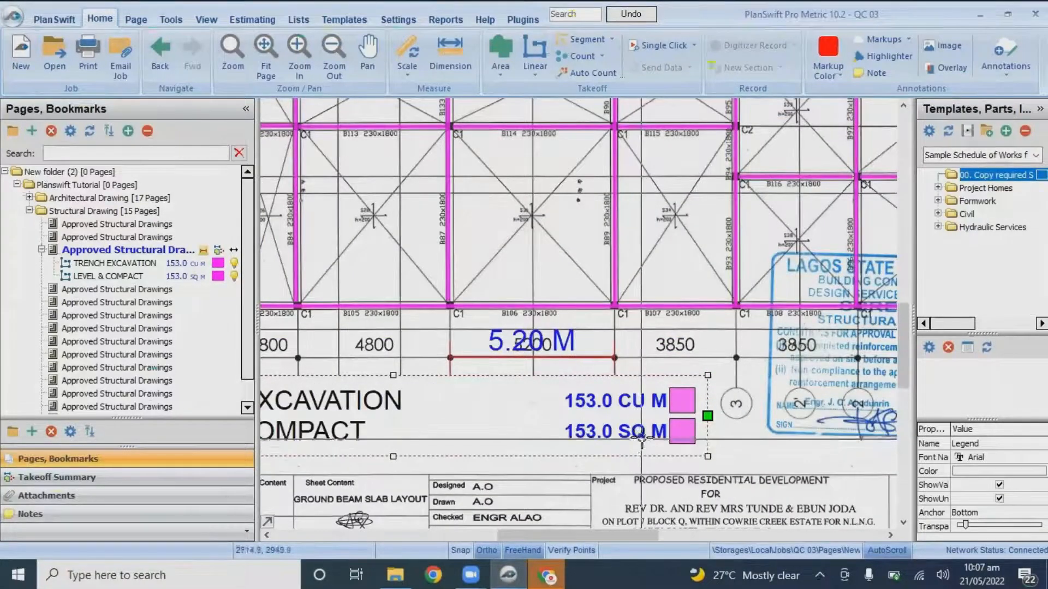
pyautogui.scroll(-1, 633, 442)
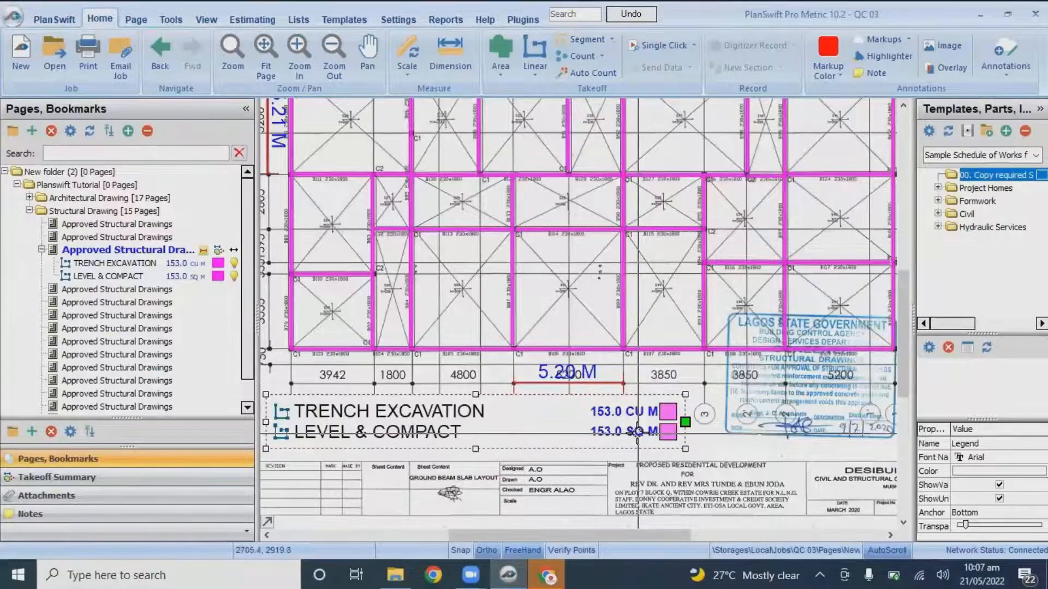
pyautogui.scroll(-1, 637, 433)
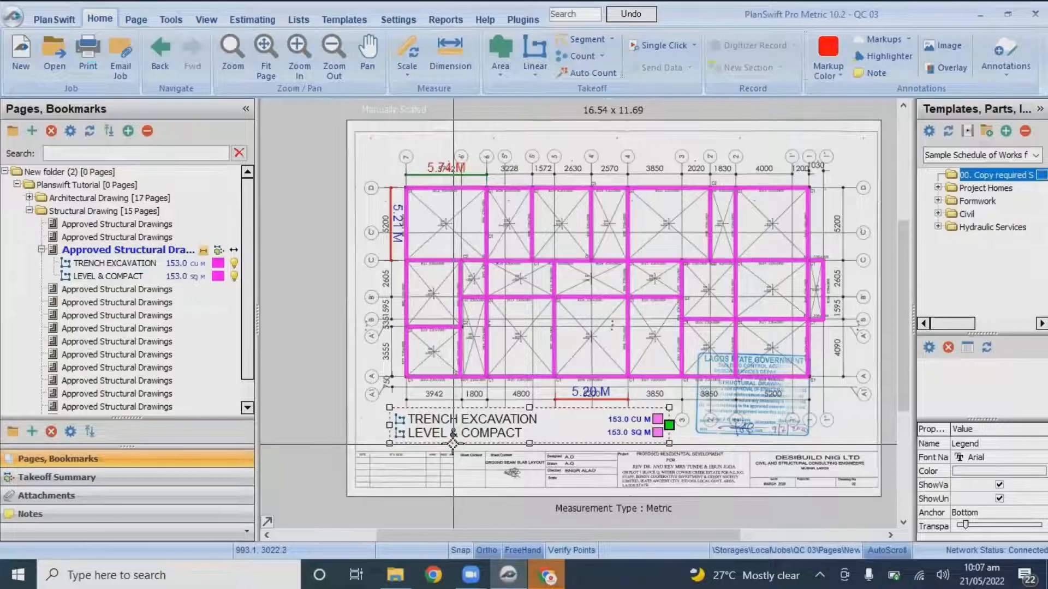
# Delete the LEVEL & COMPACT item from the ground beam layout page.
pyautogui.click(97, 277)
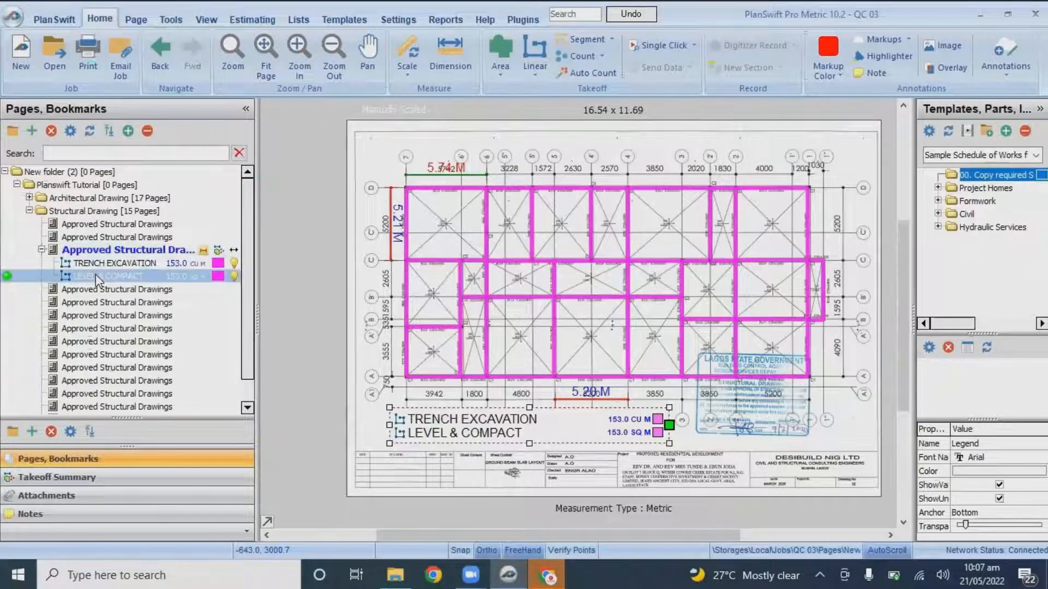
pyautogui.rightClick(97, 279)
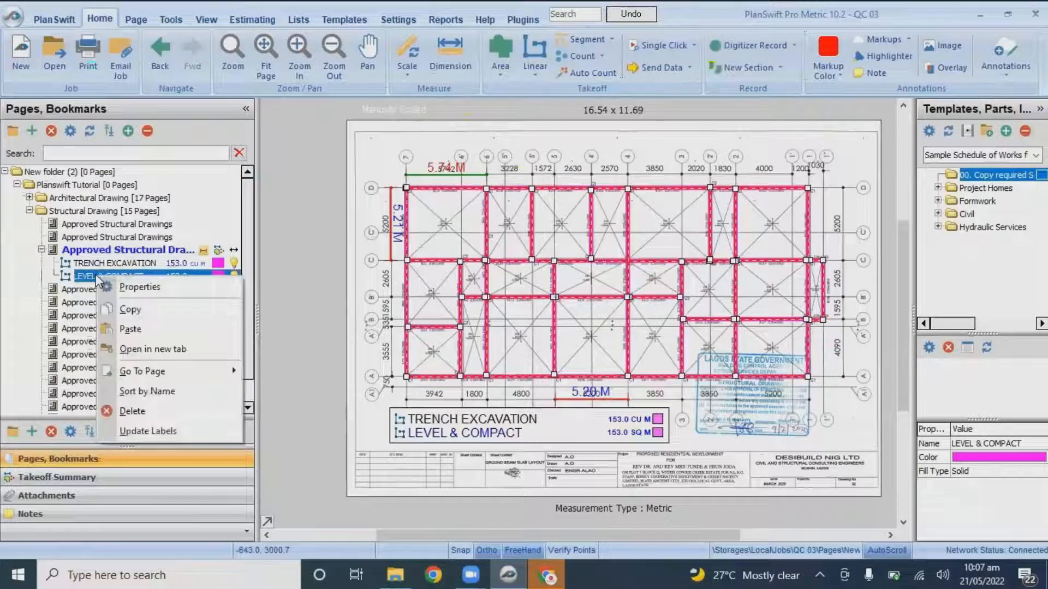
pyautogui.click(140, 410)
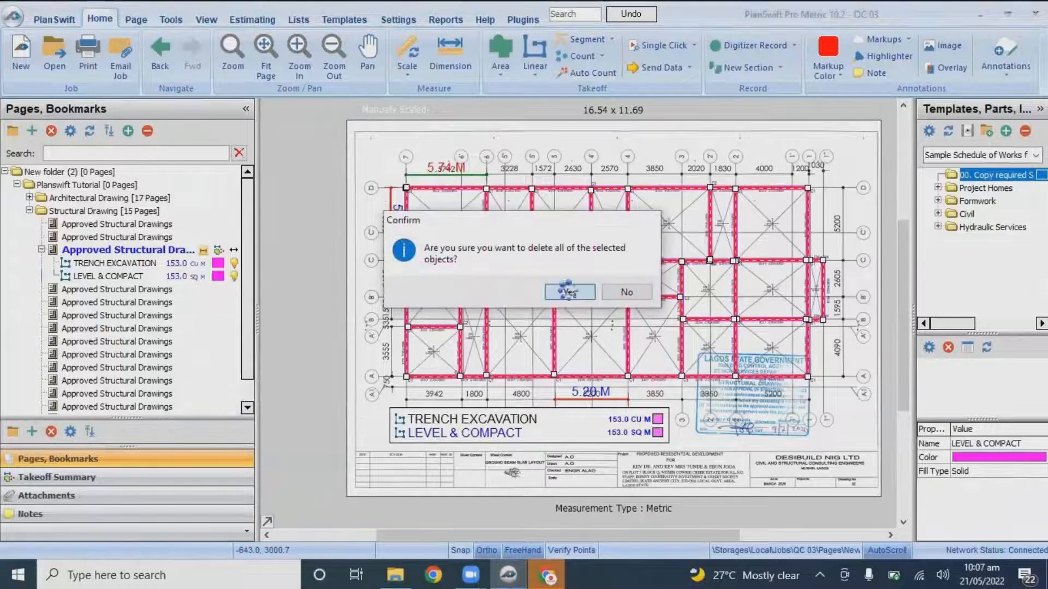
pyautogui.click(572, 355)
pyautogui.click(548, 364)
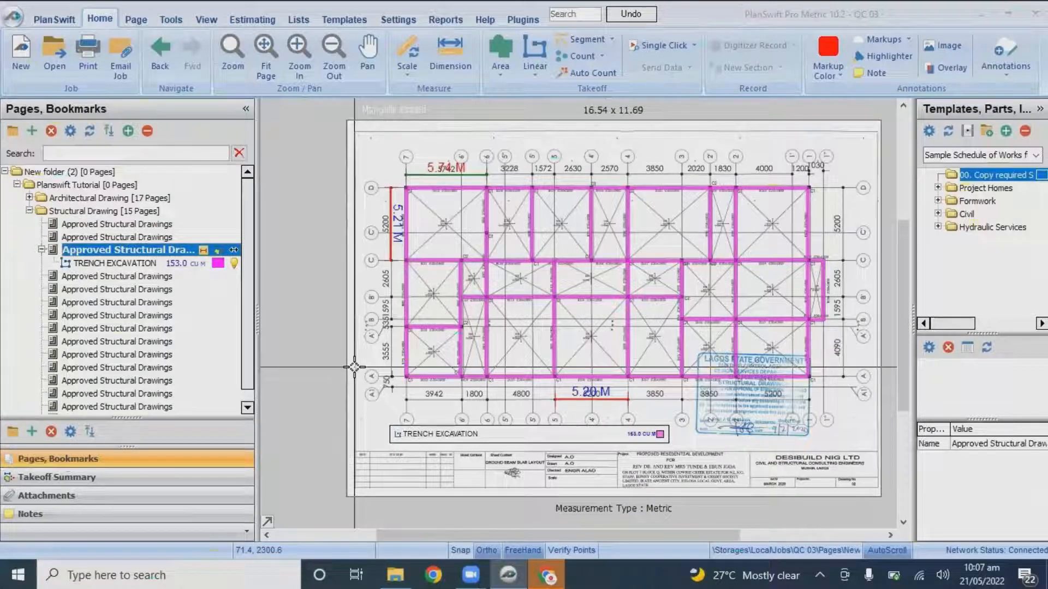
# Copy the TRENCH EXCAVATION item and paste its sections into a new item.
pyautogui.click(152, 261)
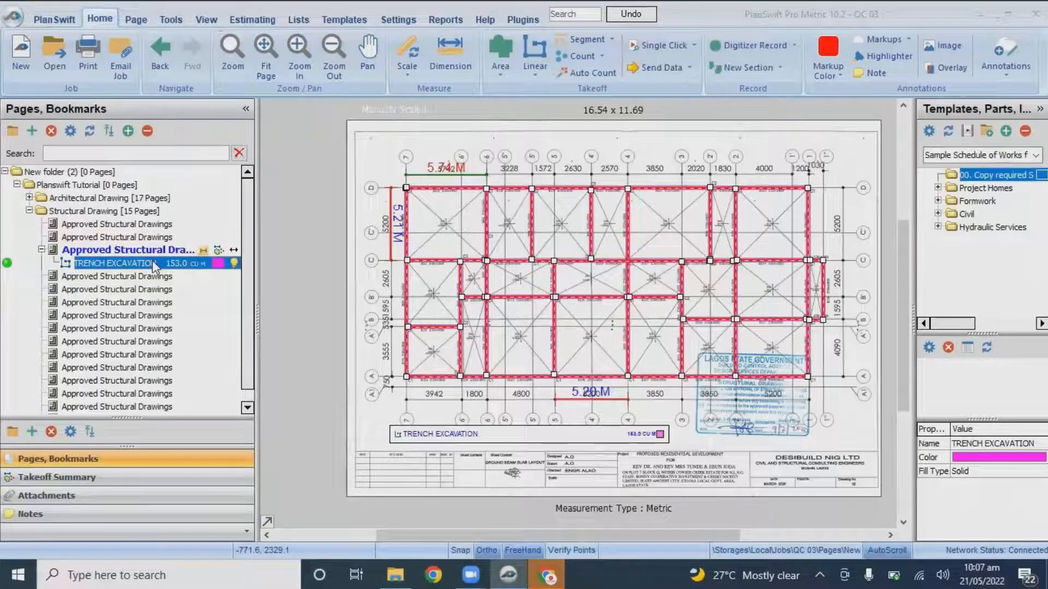
pyautogui.rightClick(155, 266)
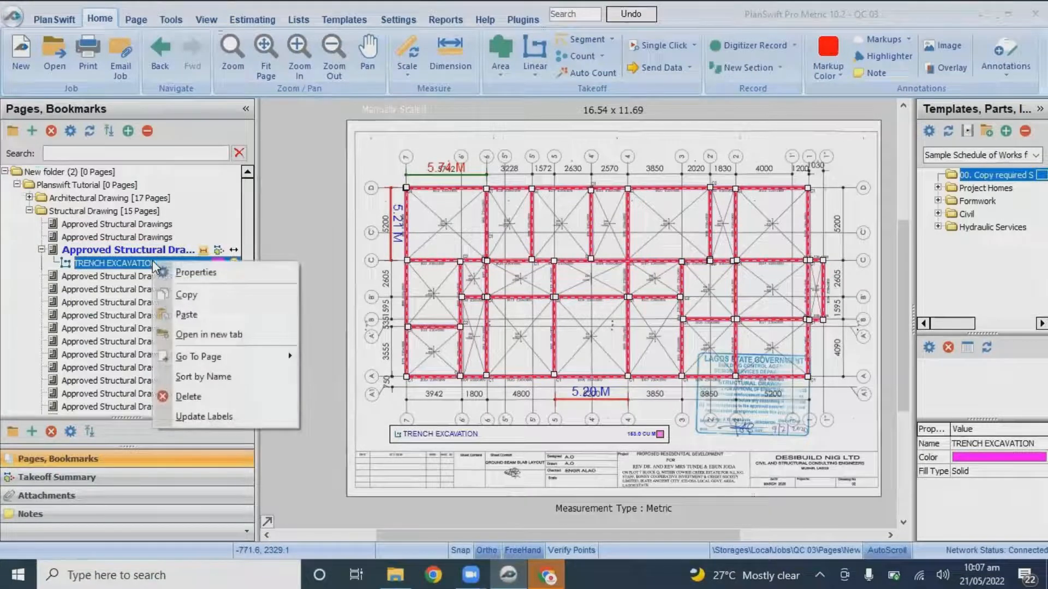
pyautogui.click(201, 293)
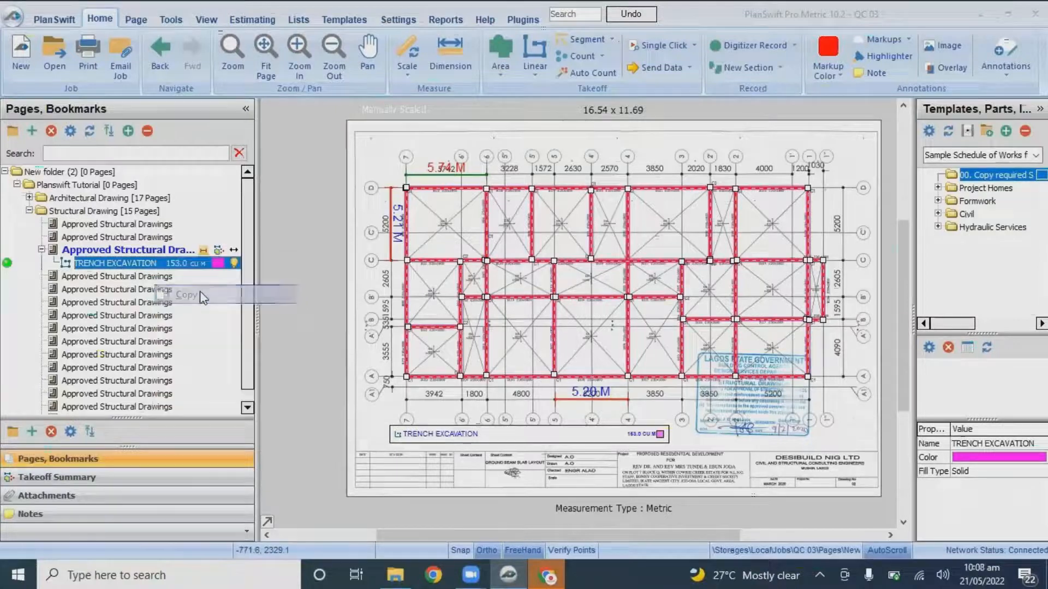
pyautogui.rightClick(158, 264)
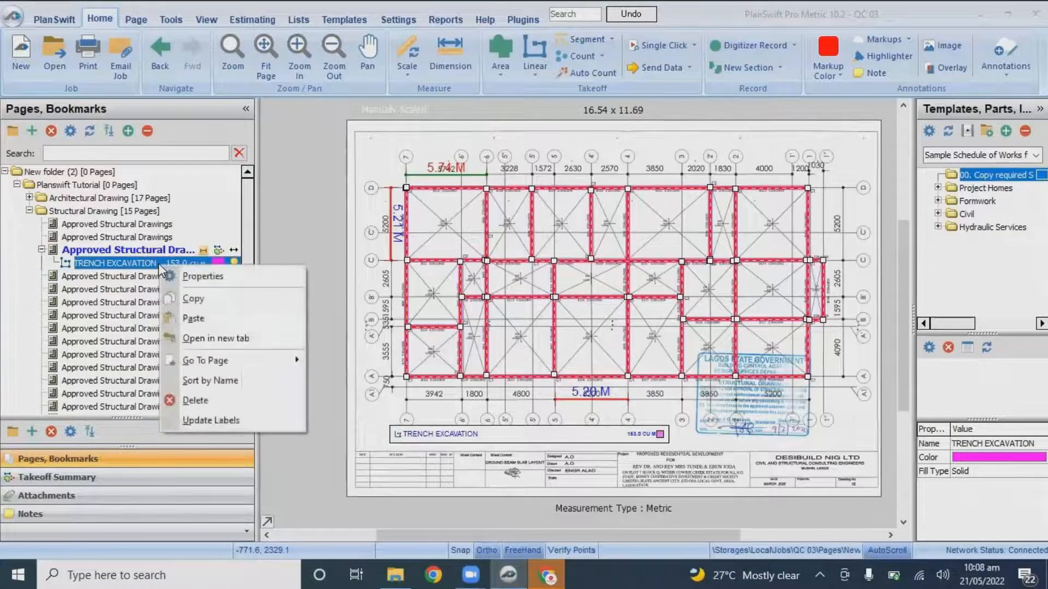
pyautogui.click(189, 321)
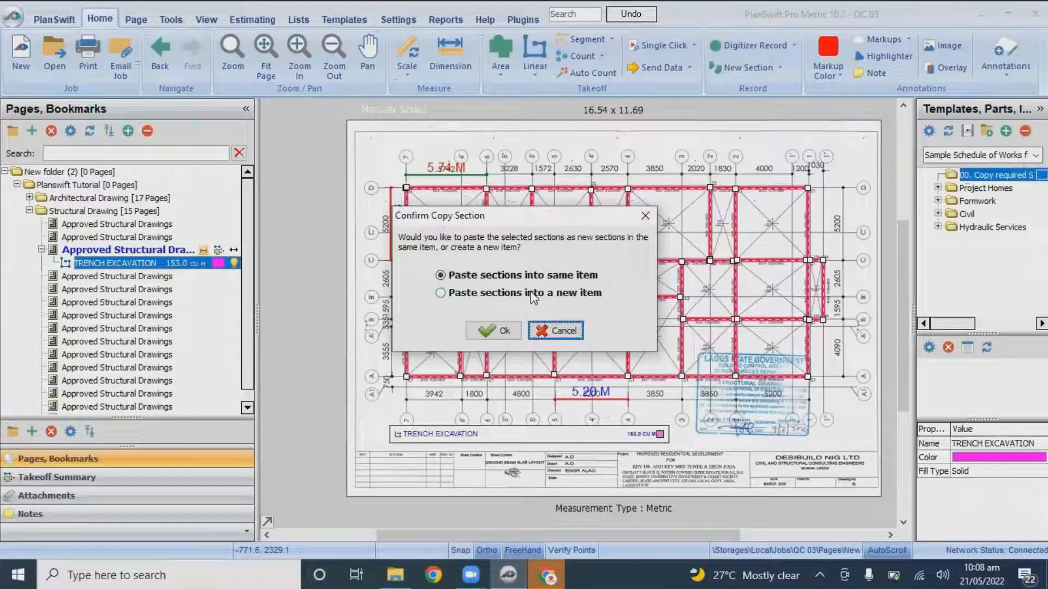
pyautogui.click(440, 293)
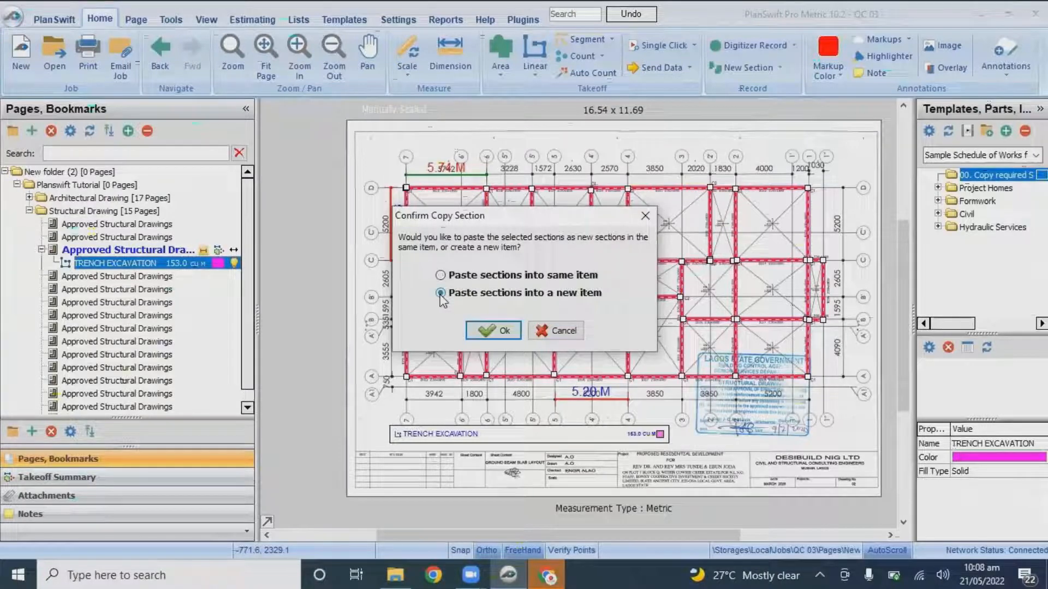
pyautogui.click(492, 329)
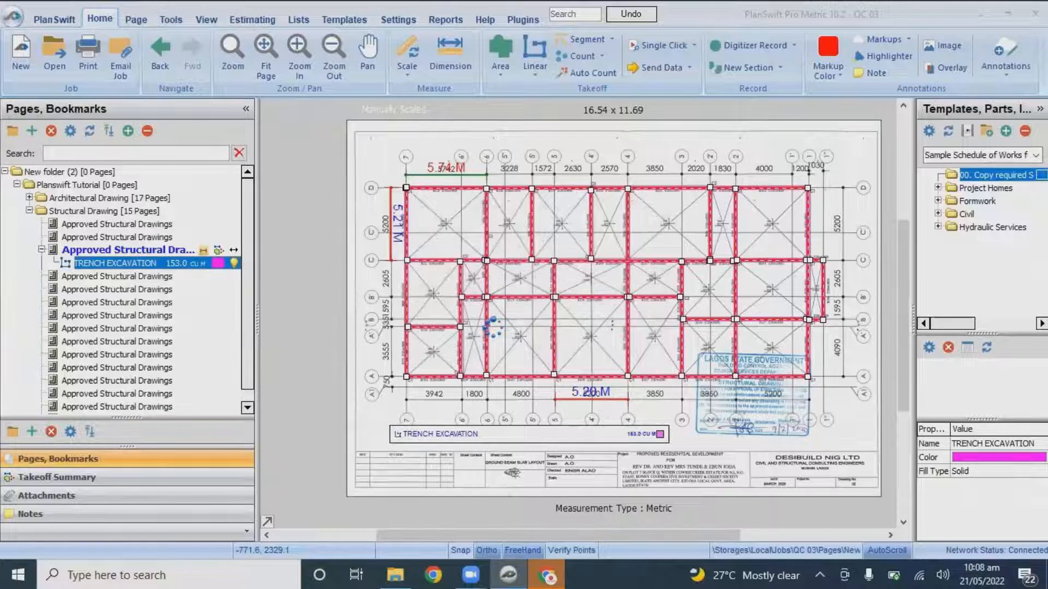
# Rename the pasted copy of the TRENCH EXCAVATION item as LEVEL & COMPACT.
pyautogui.click(126, 275)
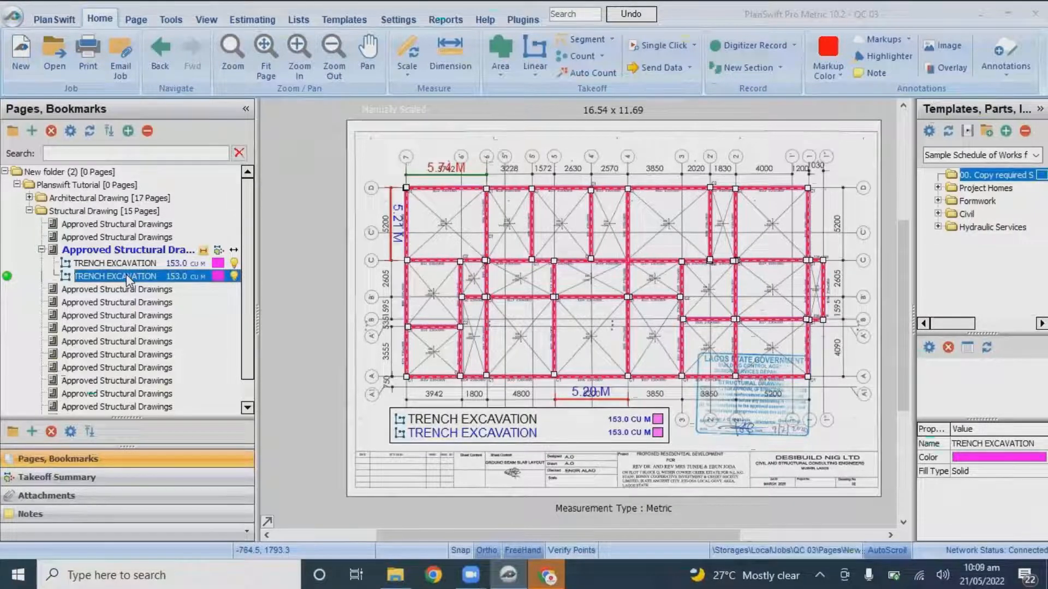
pyautogui.doubleClick(127, 278)
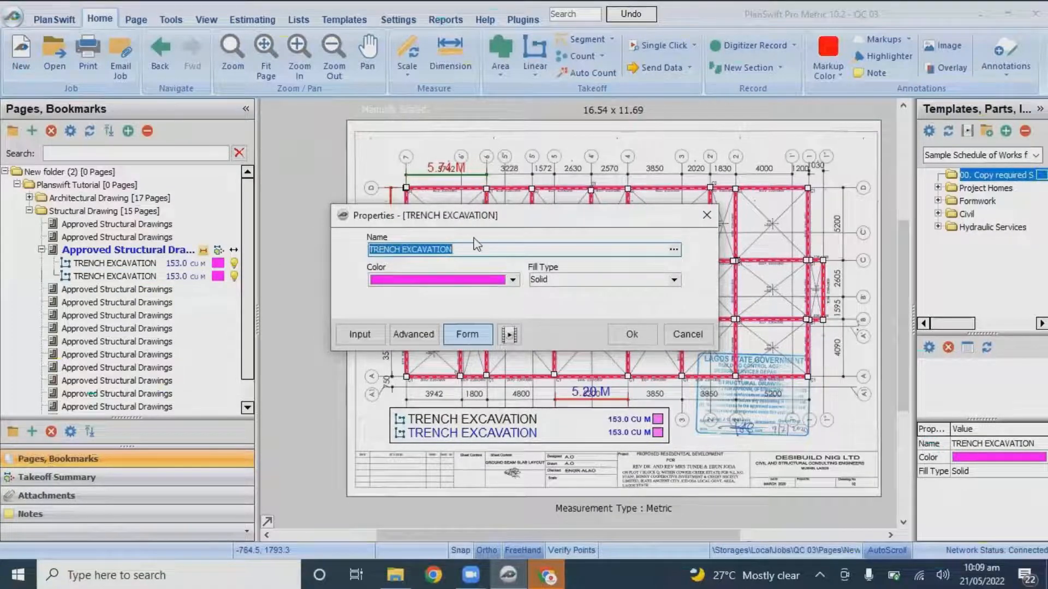
pyautogui.write('LEVEL')
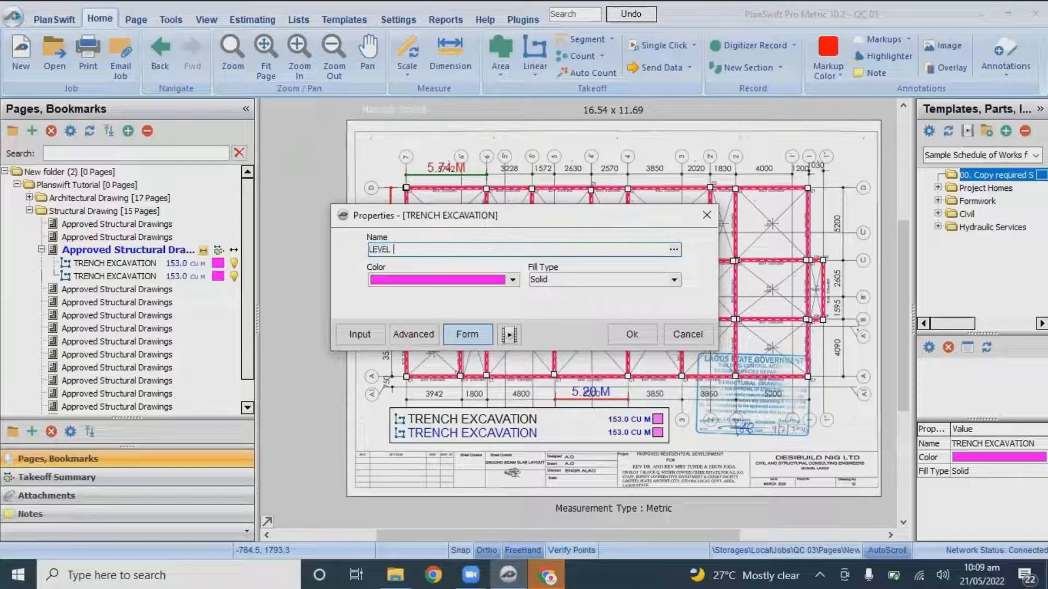
pyautogui.write(' & COMPACT')
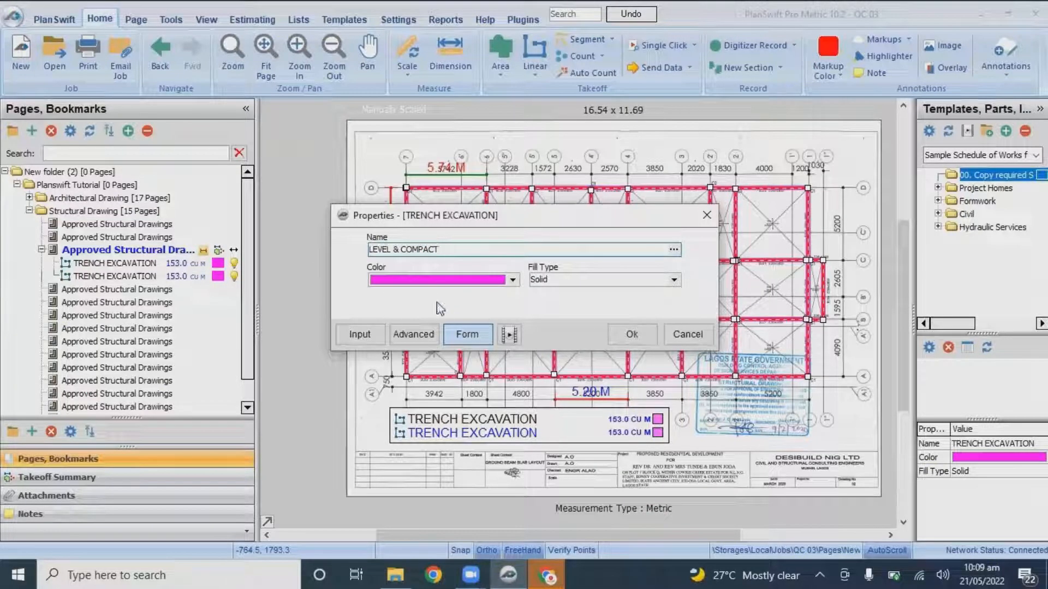
# Shorten the copied item's quantity formula to [Takeoff]*0.68 in its advanced properties.
pyautogui.click(411, 332)
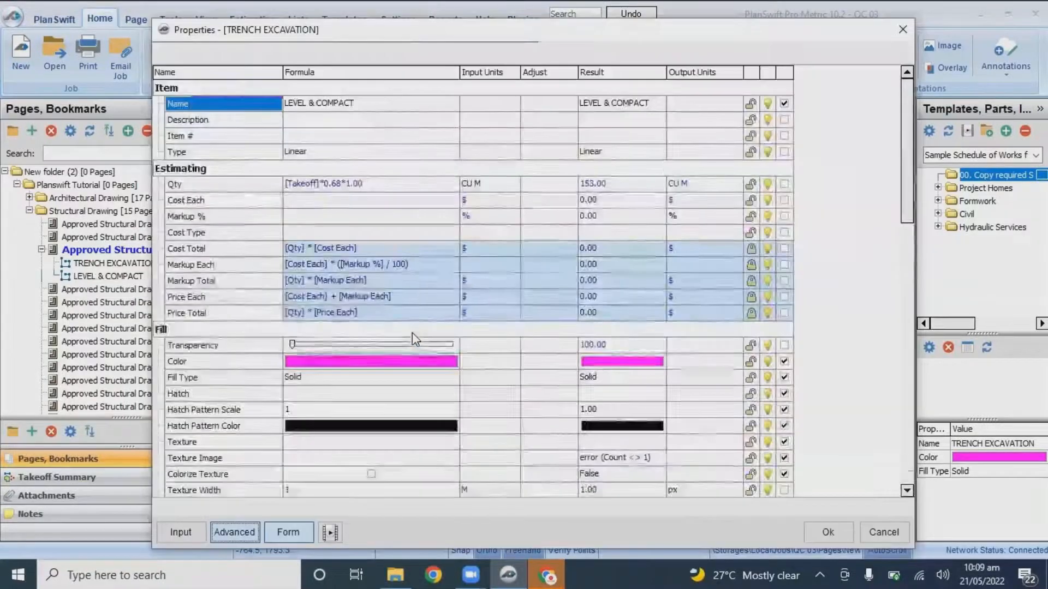
pyautogui.click(380, 186)
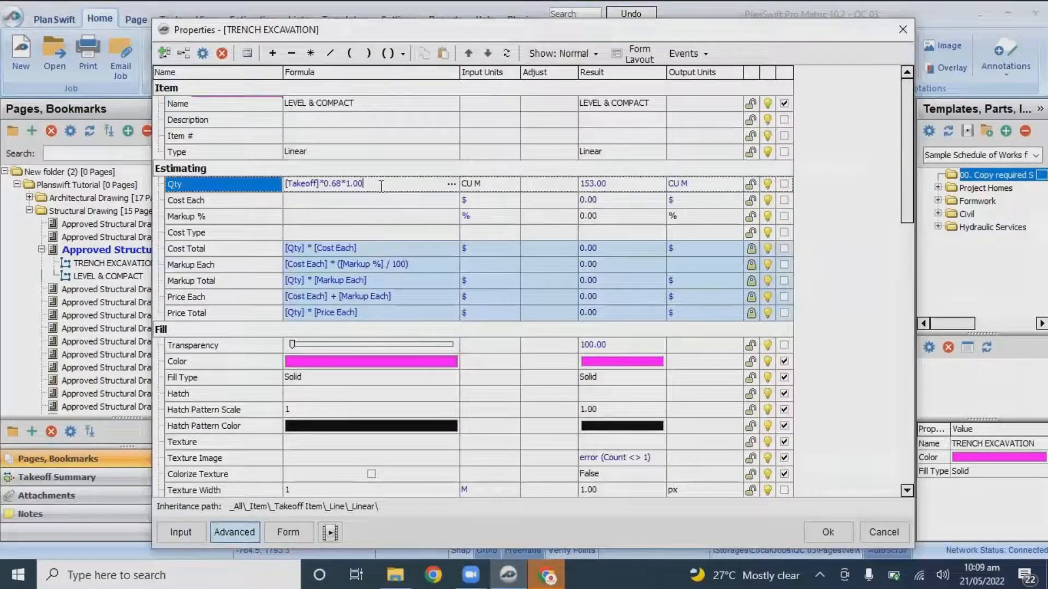
pyautogui.press('BackSpace')
pyautogui.press('BackSpace')
pyautogui.press('BackSpace')
pyautogui.press('BackSpace')
pyautogui.press('BackSpace')
# Change the input units of the copied item's quantity to SQ M, accept the properties and check the legend.
pyautogui.click(479, 185)
pyautogui.click(512, 184)
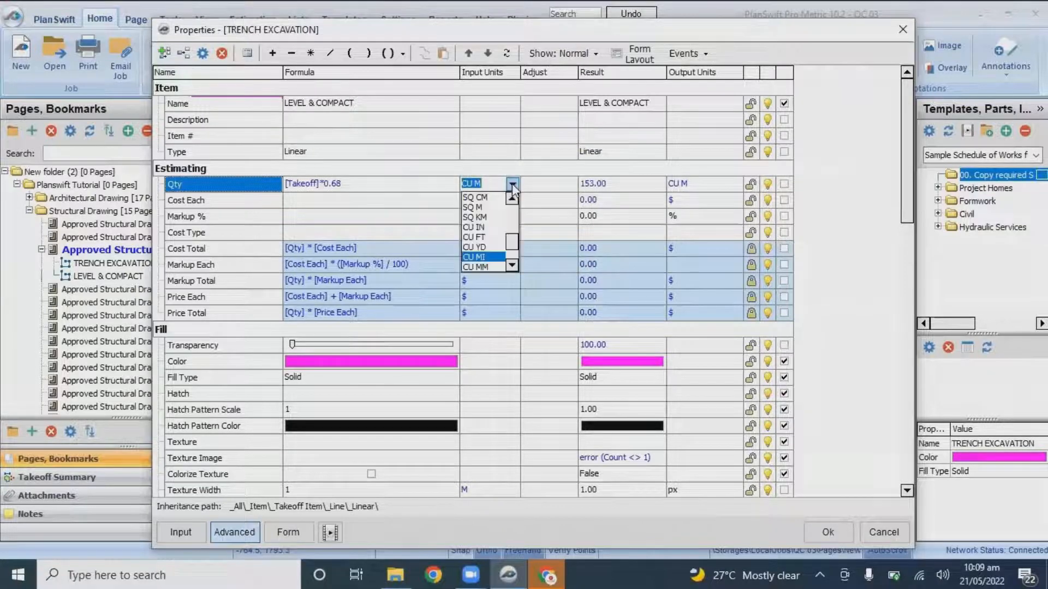
pyautogui.click(488, 209)
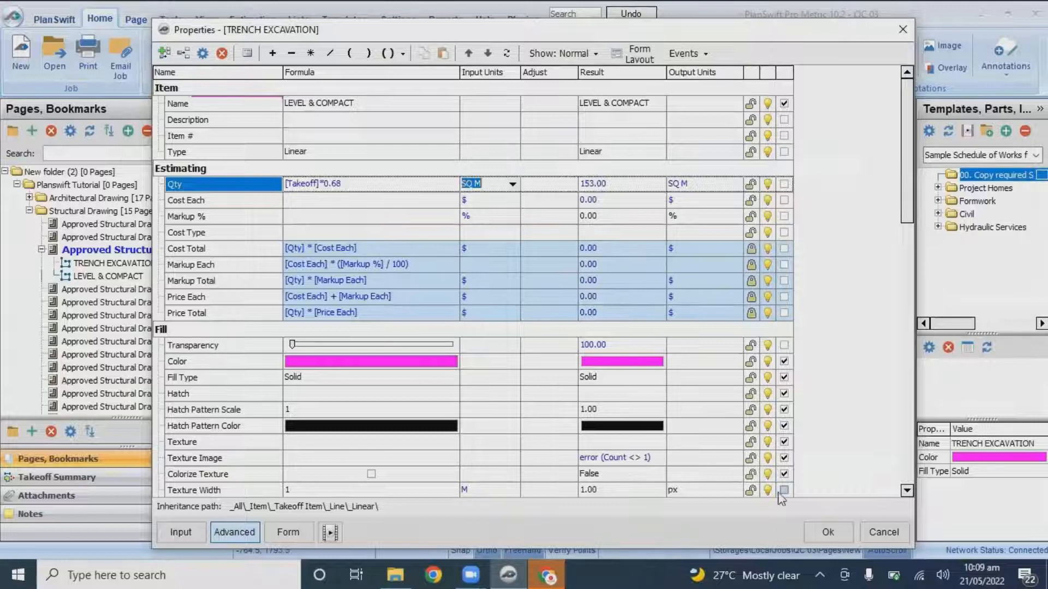
pyautogui.click(818, 532)
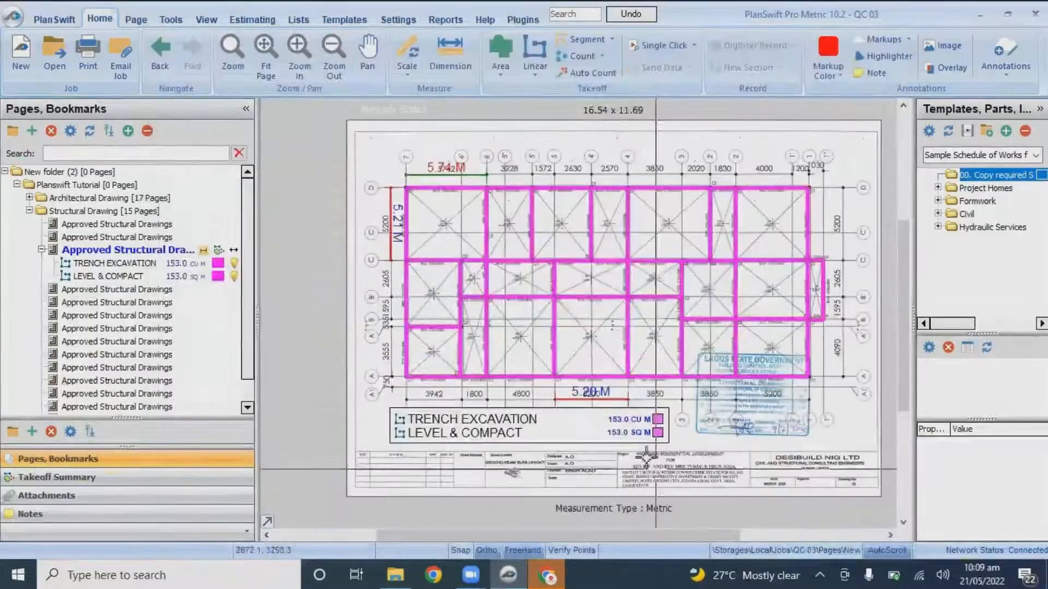
pyautogui.scroll(2, 600, 442)
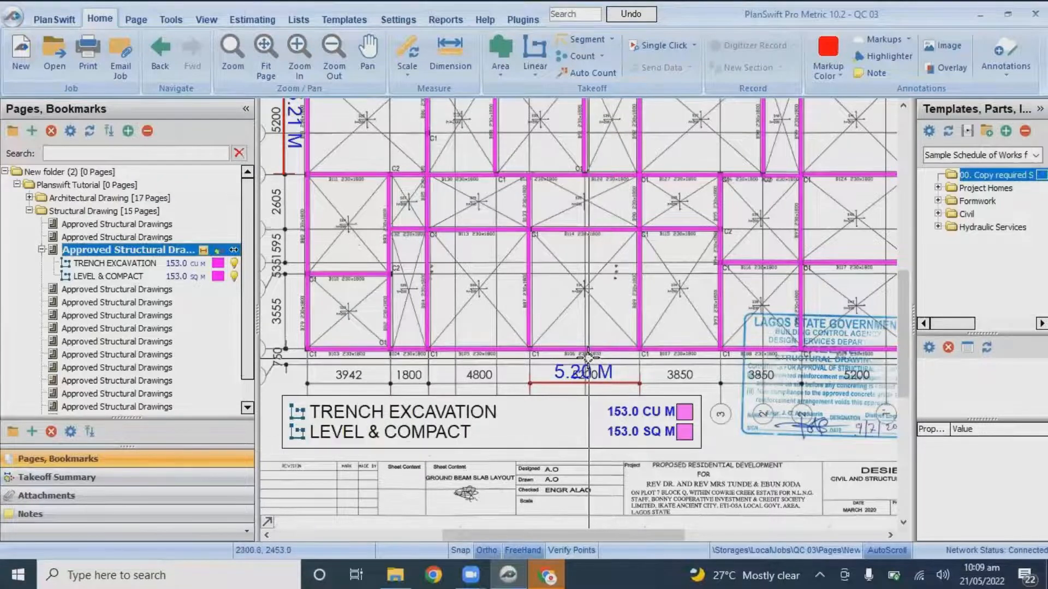
pyautogui.scroll(-2, 589, 357)
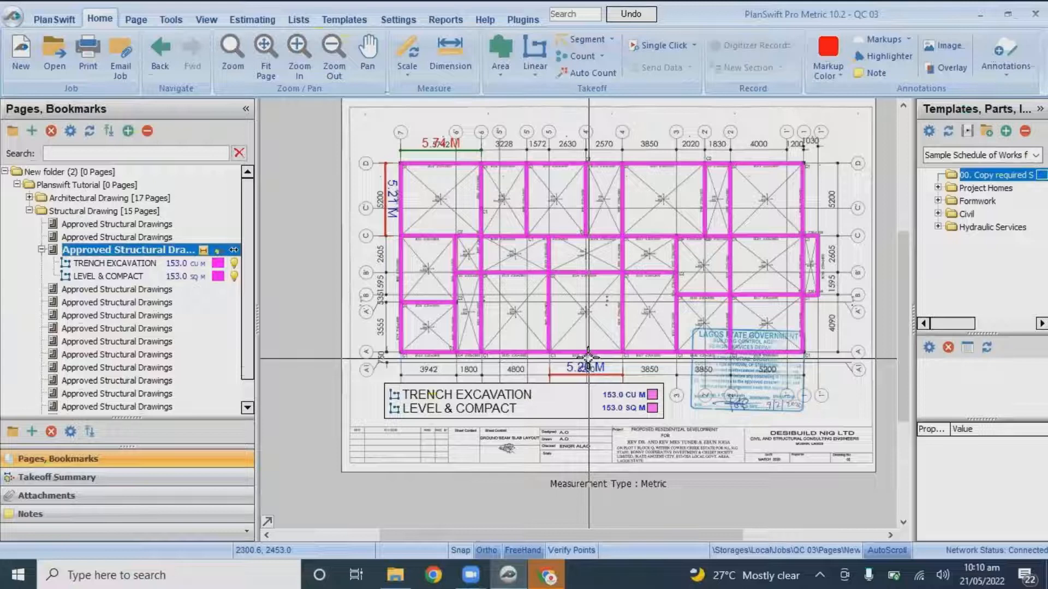
# Examine the beam elevations, cross-sections and sizes on the ground beam details sheet that follows the slab layout.
pyautogui.click(191, 290)
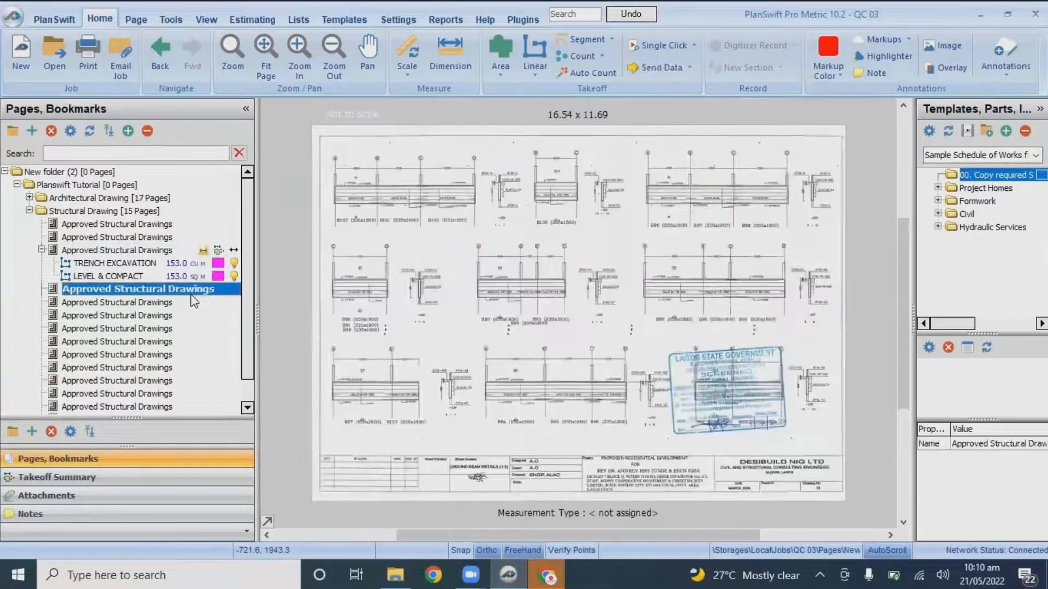
pyautogui.scroll(3, 500, 197)
pyautogui.scroll(1, 499, 196)
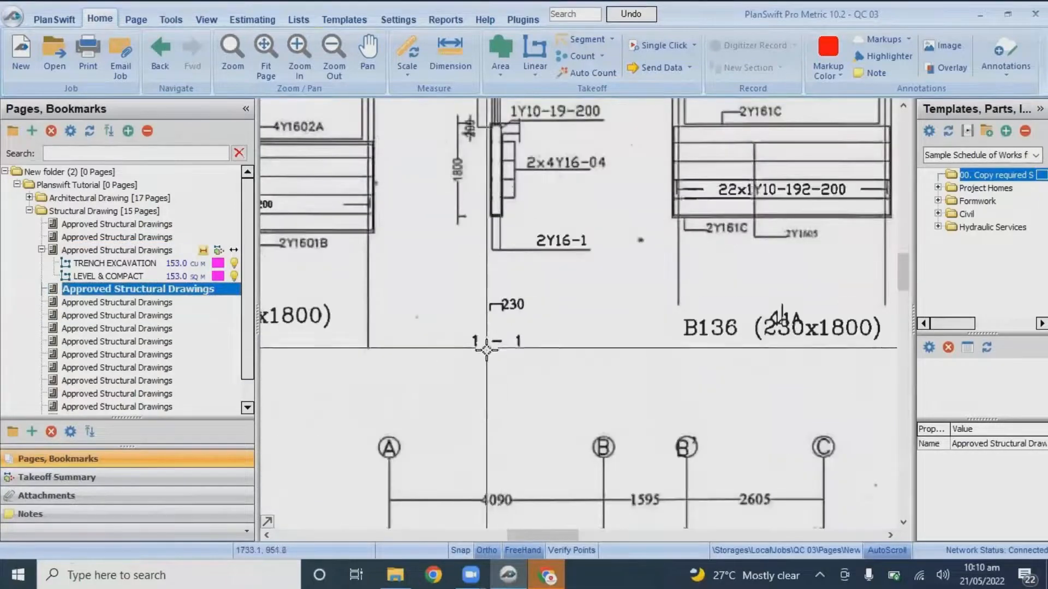
pyautogui.scroll(-5, 540, 230)
pyautogui.scroll(7, 585, 261)
pyautogui.scroll(-5, 585, 261)
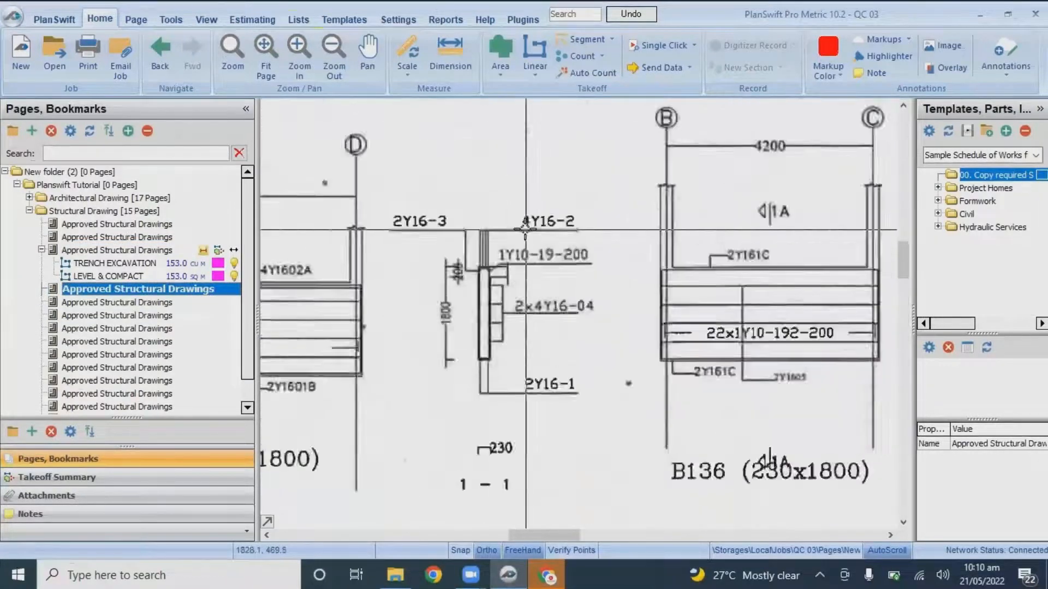
pyautogui.scroll(4, 444, 294)
pyautogui.scroll(-2, 434, 285)
pyautogui.scroll(-2, 671, 249)
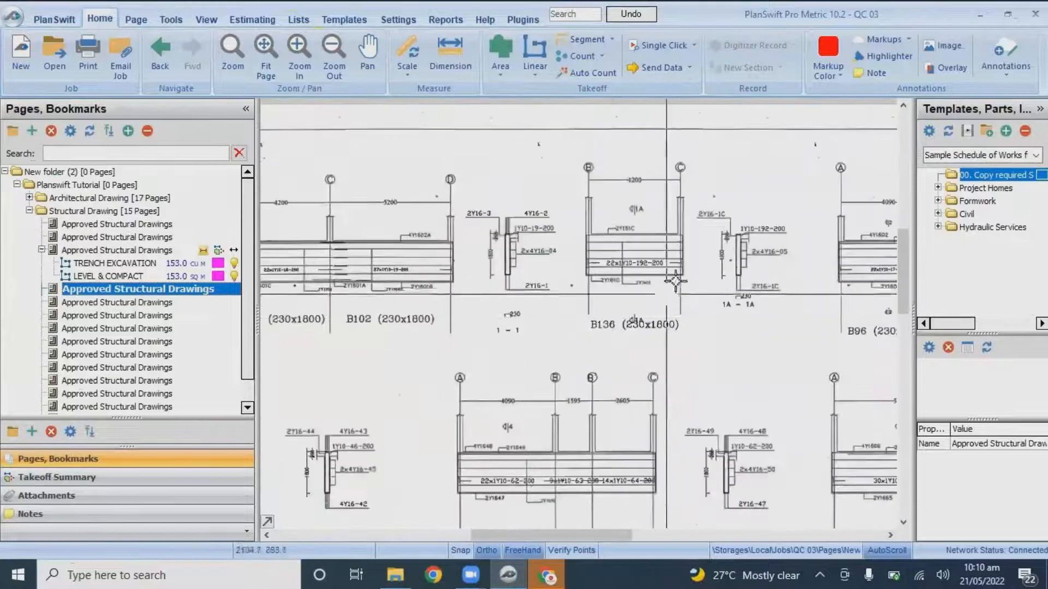
pyautogui.scroll(4, 671, 248)
pyautogui.scroll(-7, 558, 315)
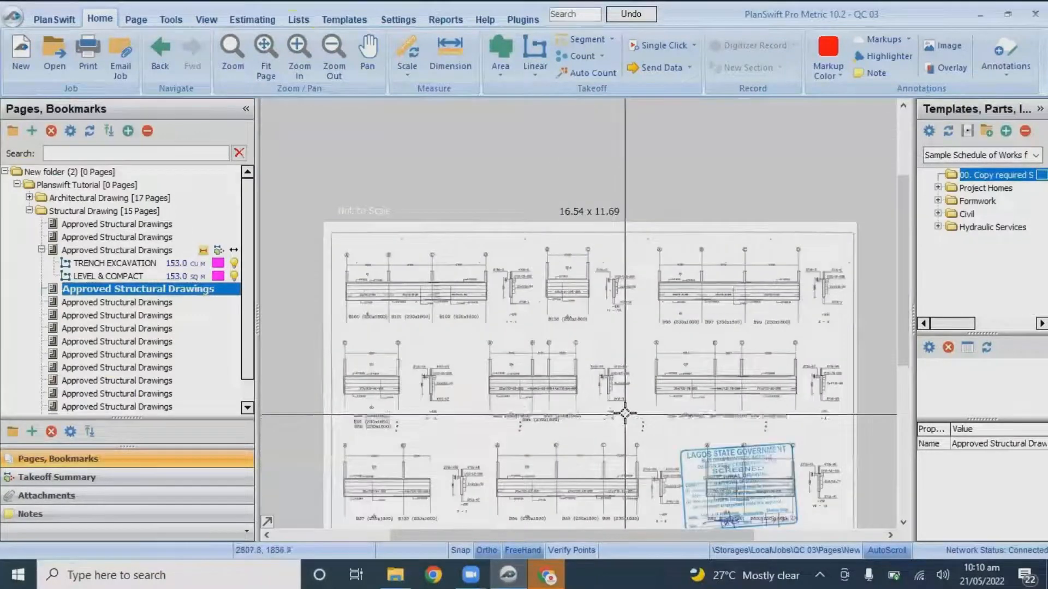
pyautogui.scroll(4, 600, 341)
pyautogui.scroll(2, 576, 333)
pyautogui.scroll(-3, 576, 333)
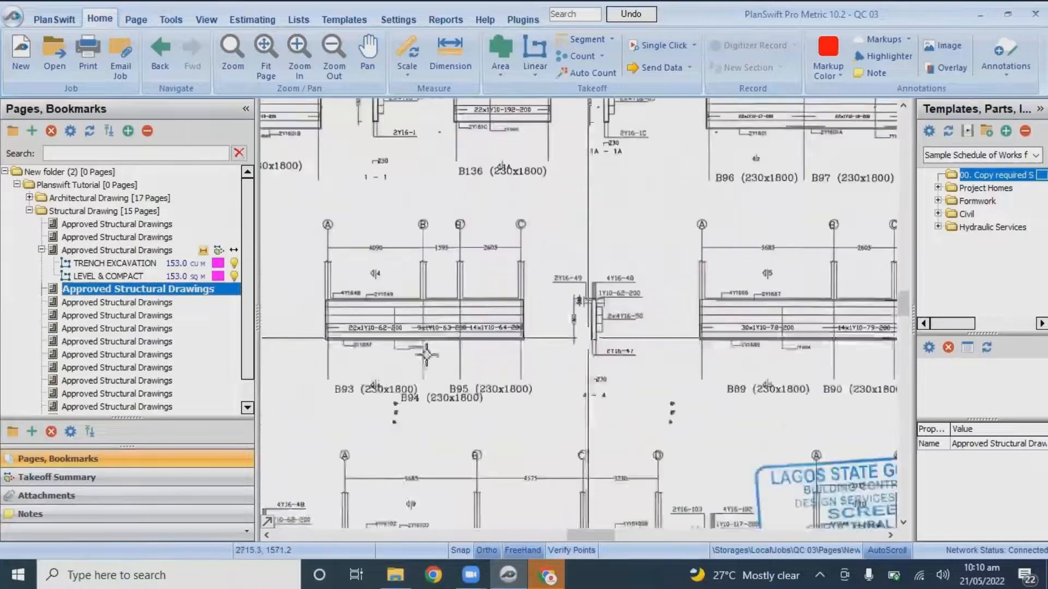
# Examine the beam depths and widths in the cross-sections on the second ground beam details sheet, including section 11-11.
pyautogui.click(159, 302)
pyautogui.scroll(3, 706, 171)
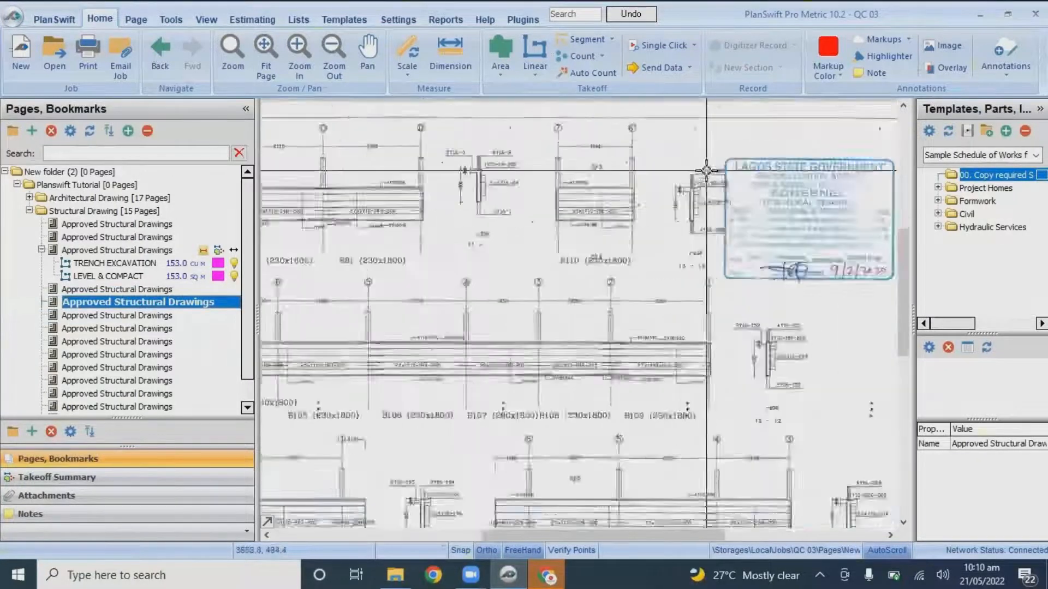
pyautogui.scroll(2, 706, 171)
pyautogui.scroll(-3, 715, 273)
pyautogui.scroll(4, 725, 375)
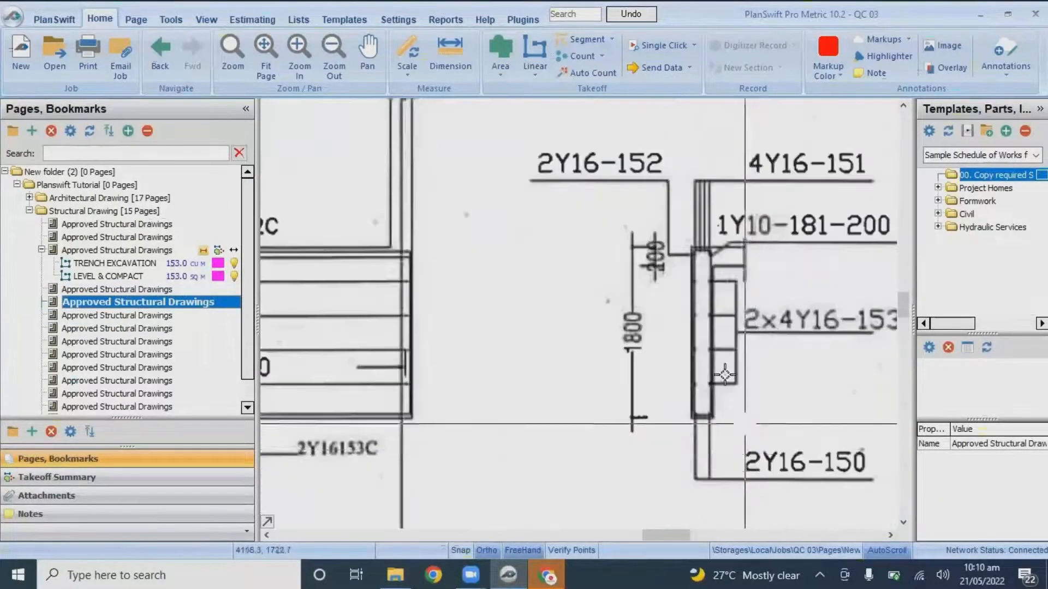
pyautogui.scroll(-5, 725, 375)
pyautogui.scroll(4, 755, 420)
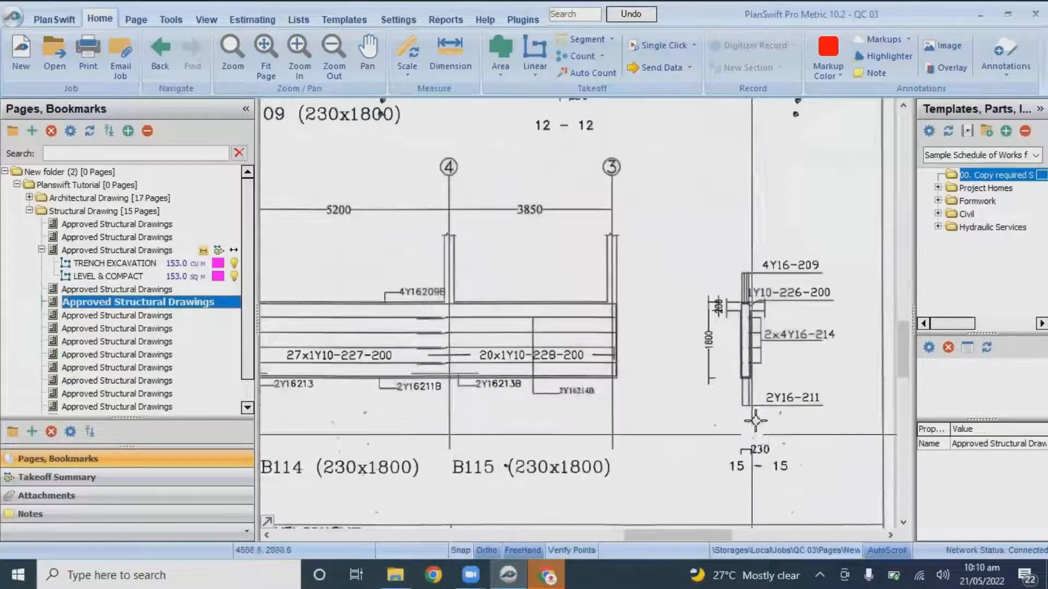
pyautogui.scroll(-4, 755, 420)
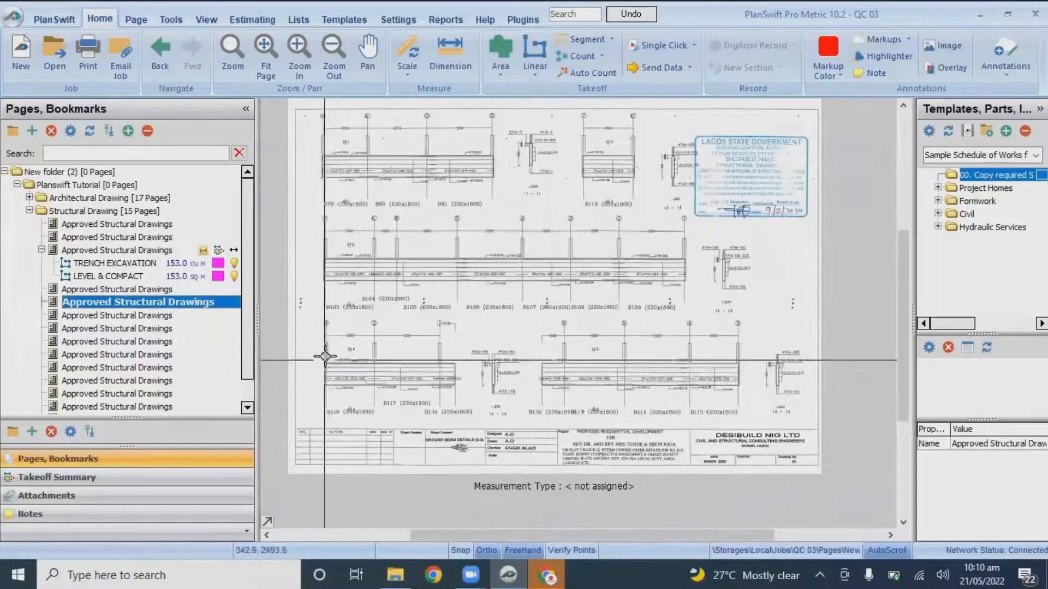
pyautogui.scroll(4, 376, 357)
pyautogui.scroll(-4, 498, 350)
pyautogui.scroll(4, 584, 150)
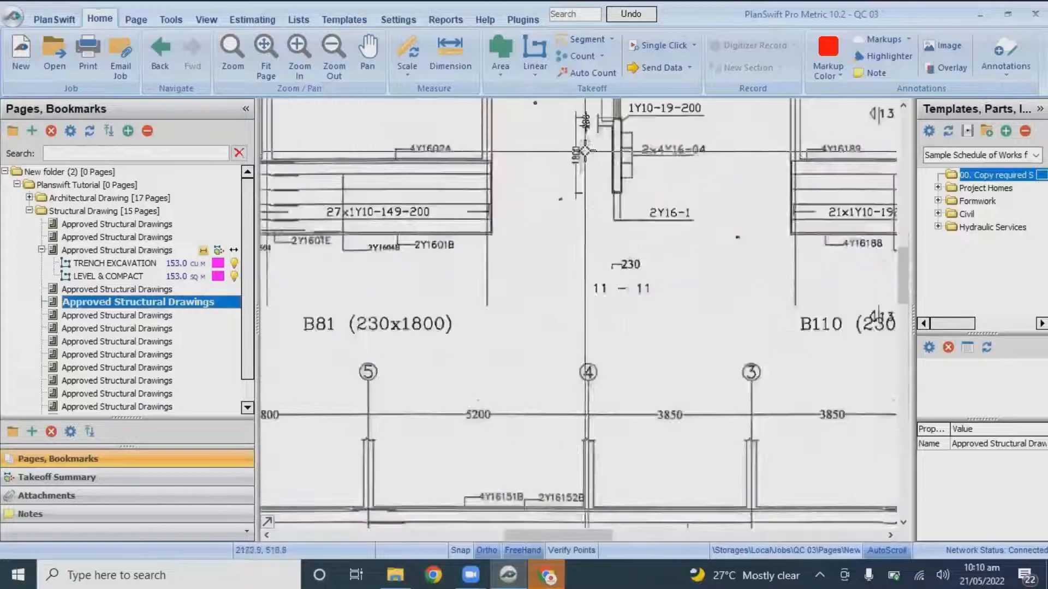
pyautogui.scroll(3, 585, 151)
pyautogui.scroll(-2, 612, 201)
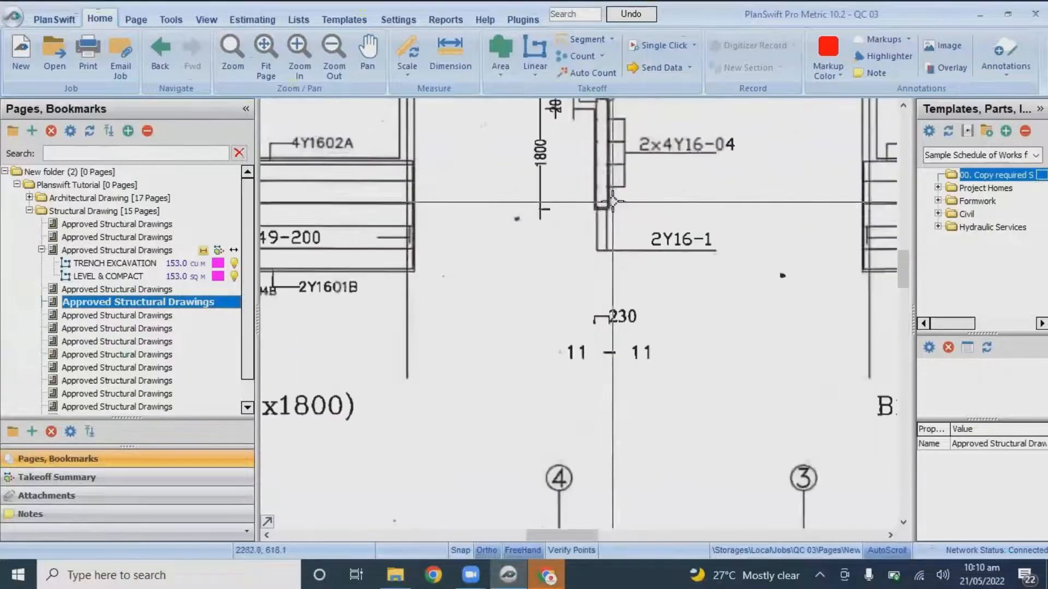
pyautogui.scroll(-5, 612, 200)
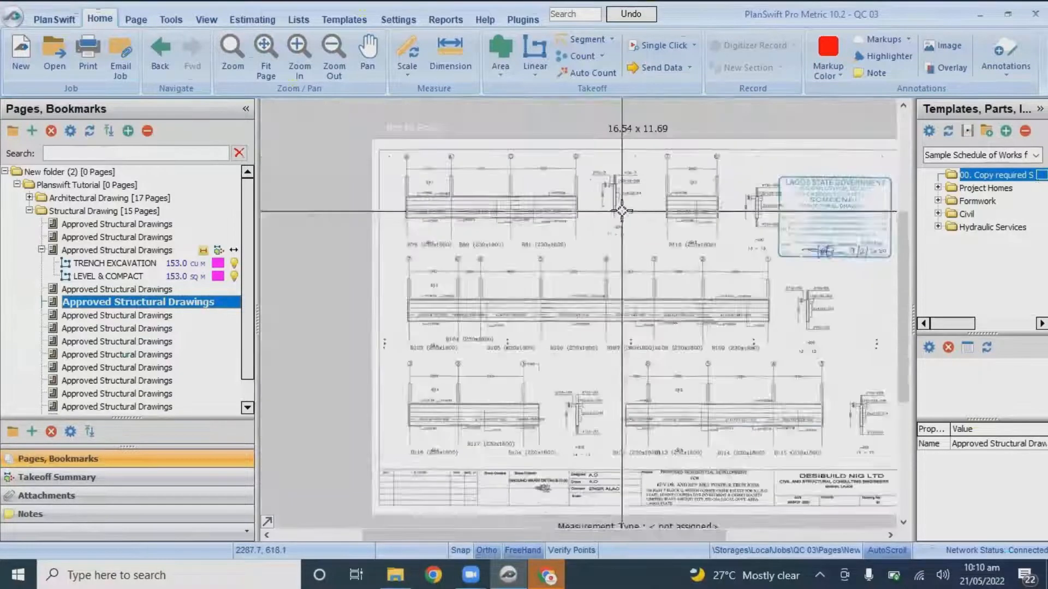
# Return to the ground beam slab layout, copy the LEVEL & COMPACT item and paste its sections into a new item.
pyautogui.click(86, 288)
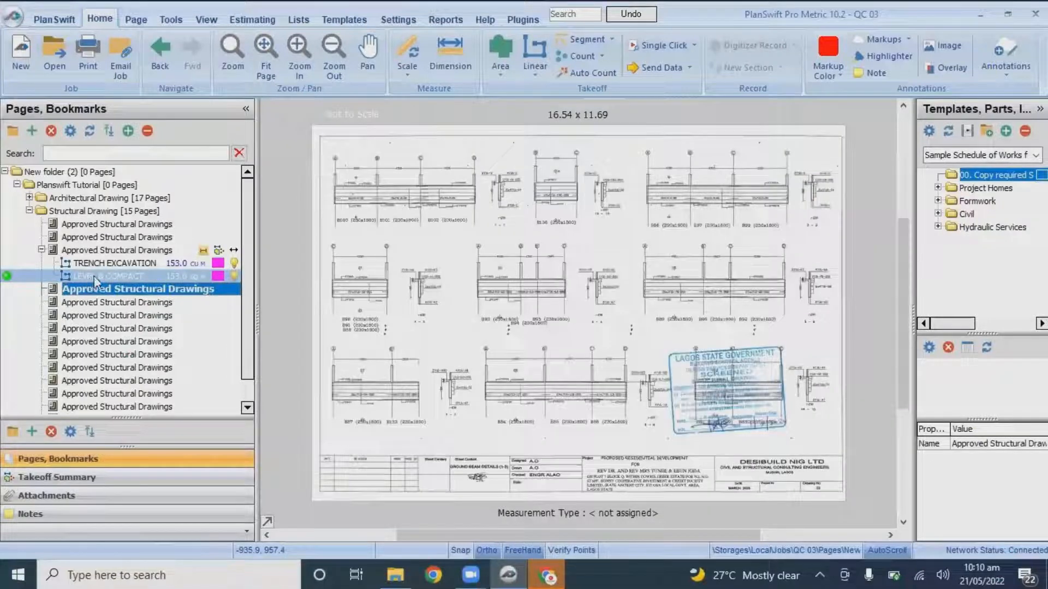
pyautogui.click(99, 272)
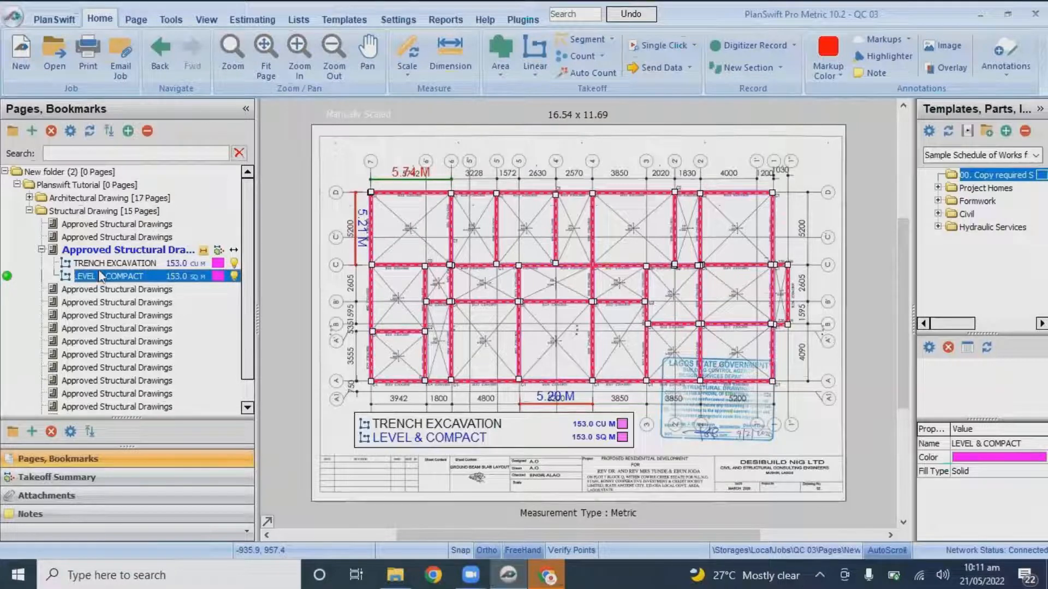
pyautogui.hotkey('shift', 'Up')
pyautogui.click(96, 279)
pyautogui.rightClick(101, 277)
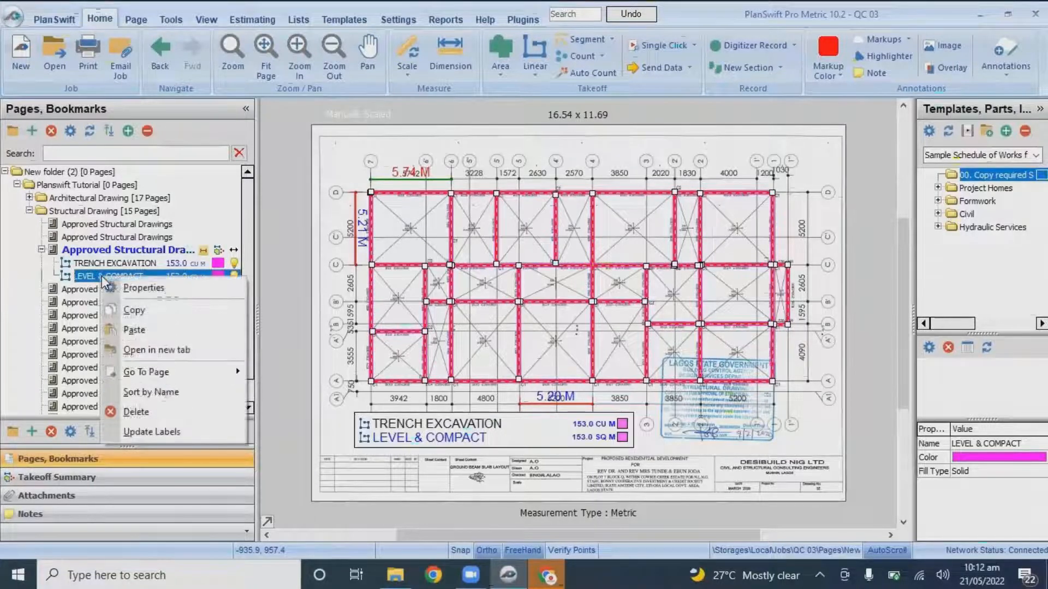
pyautogui.click(131, 310)
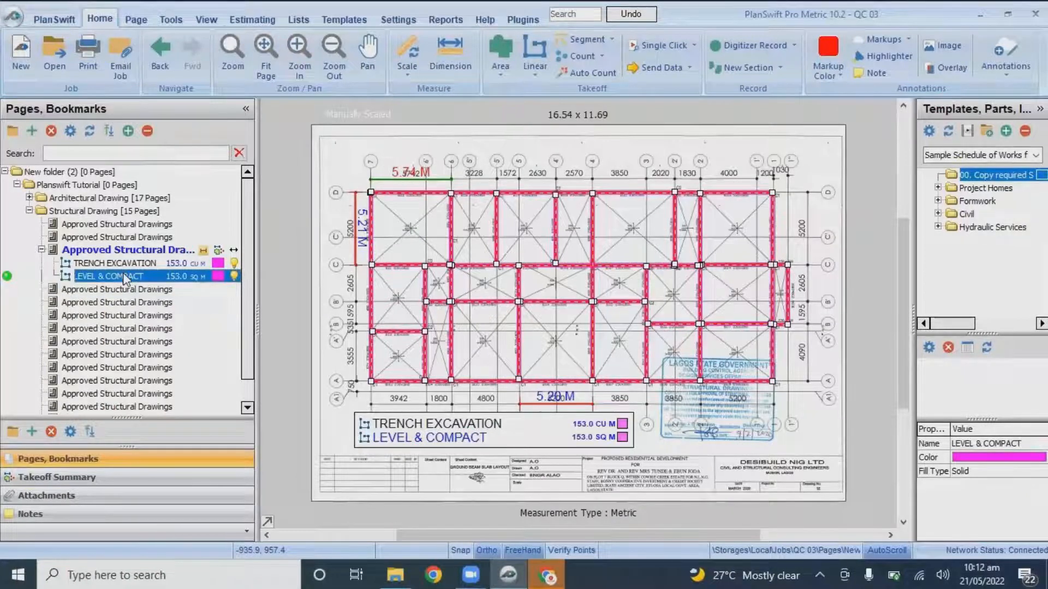
pyautogui.rightClick(125, 279)
pyautogui.click(152, 328)
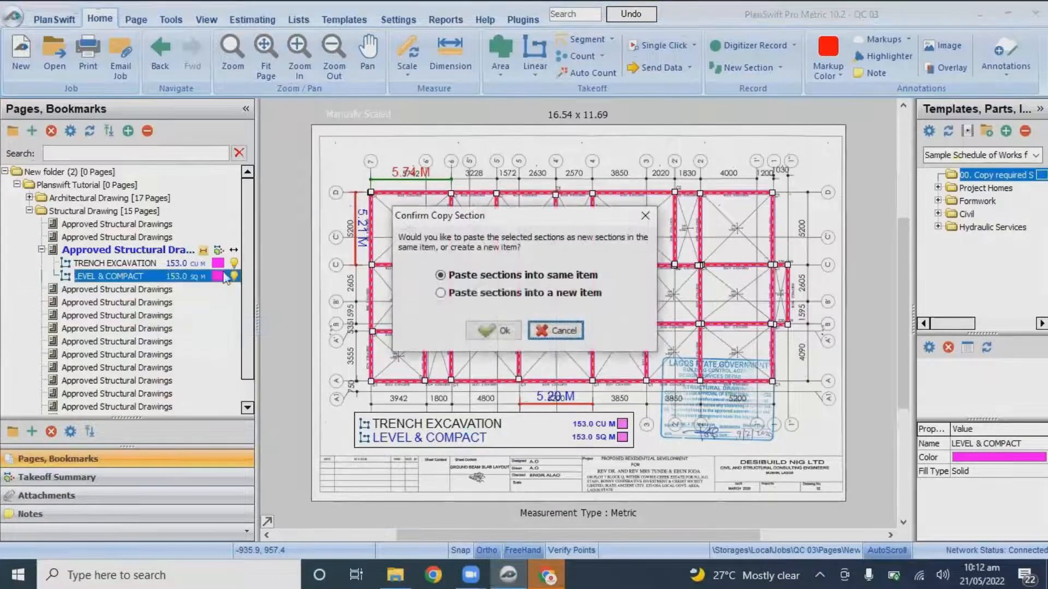
pyautogui.click(441, 293)
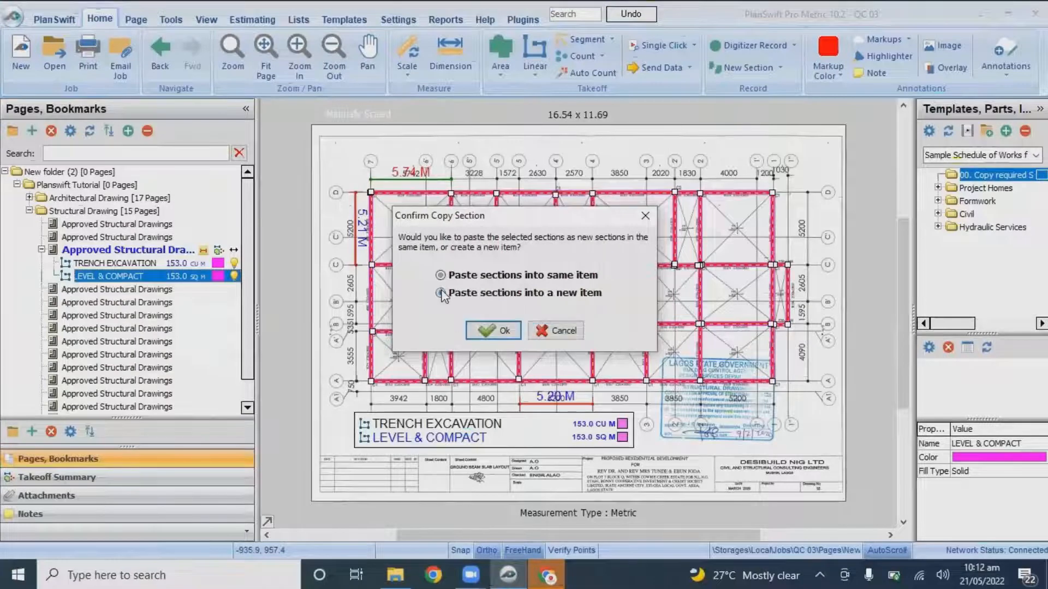
pyautogui.click(478, 331)
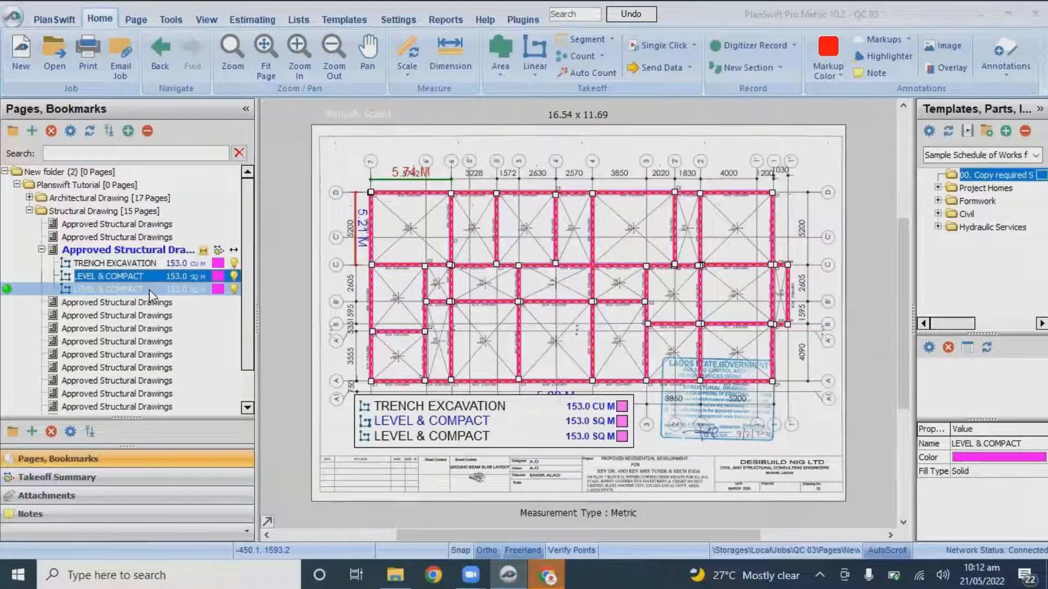
# Rename the pasted LEVEL & COMPACT copy as 50MM THICK BLINDING in its properties.
pyautogui.doubleClick(149, 290)
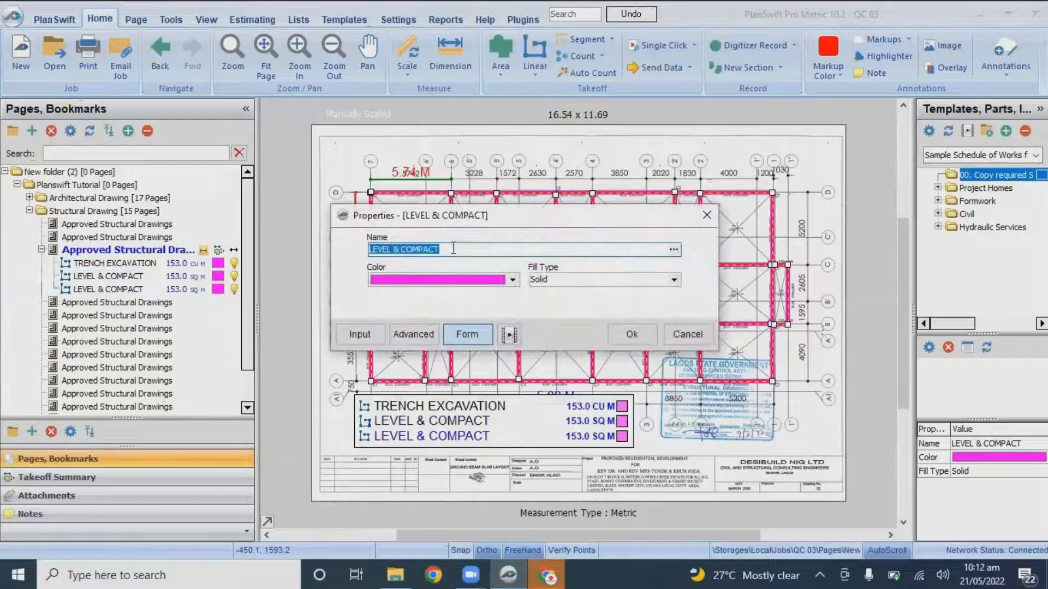
pyautogui.write('50')
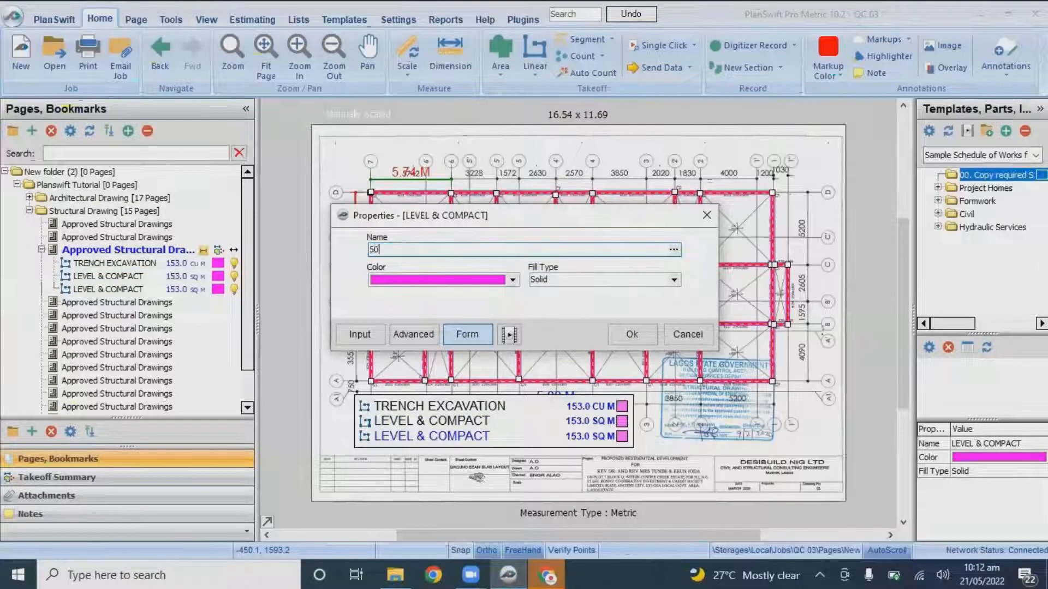
pyautogui.write('MM THIC')
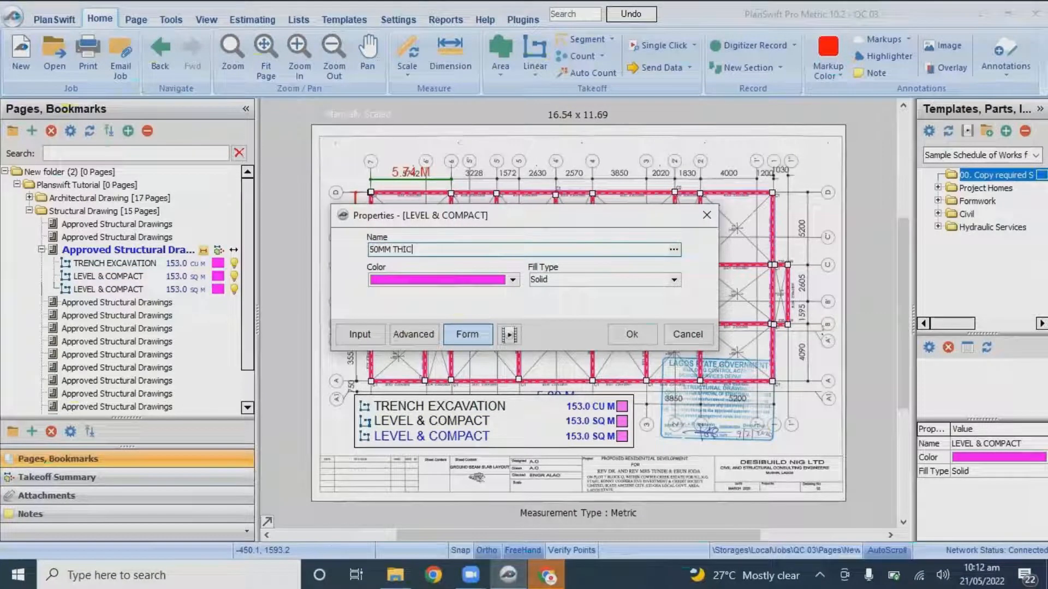
pyautogui.write('K BLINDING')
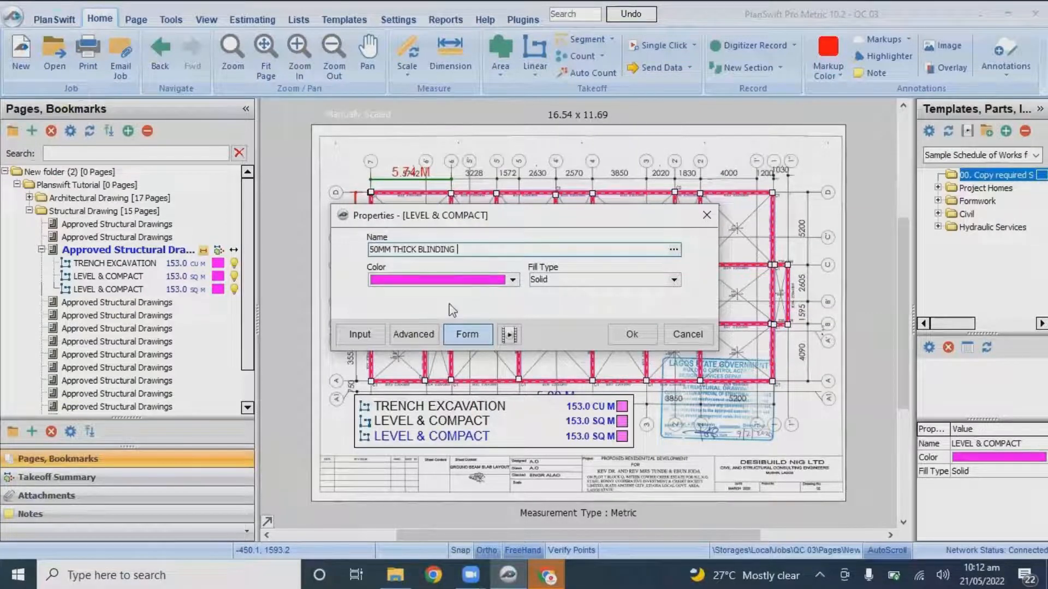
# Extend the blinding item's quantity formula to [Takeoff]*0.68*0.05 in its advanced properties.
pyautogui.click(415, 338)
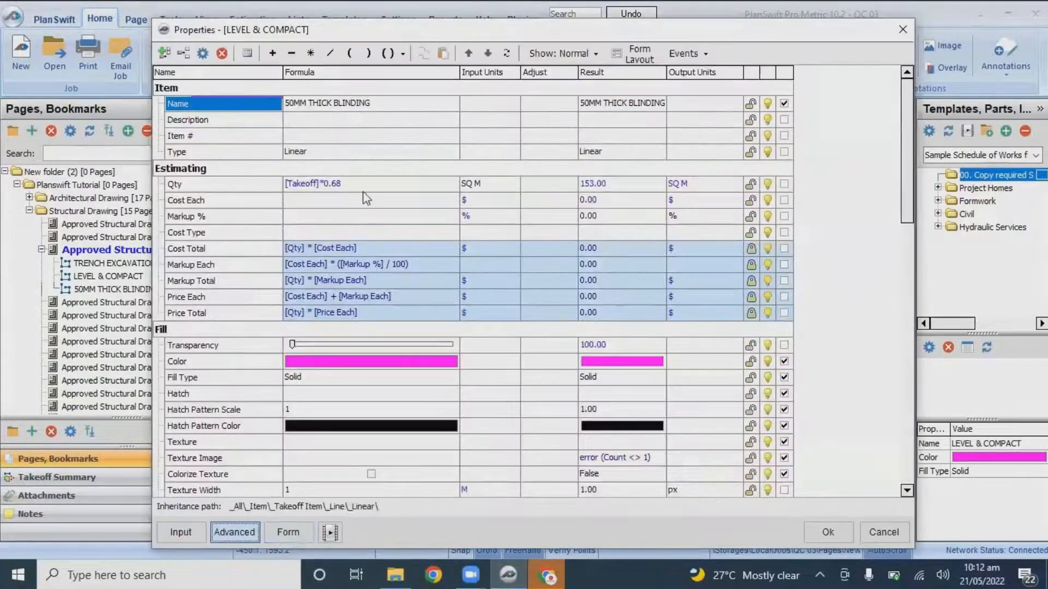
pyautogui.click(359, 183)
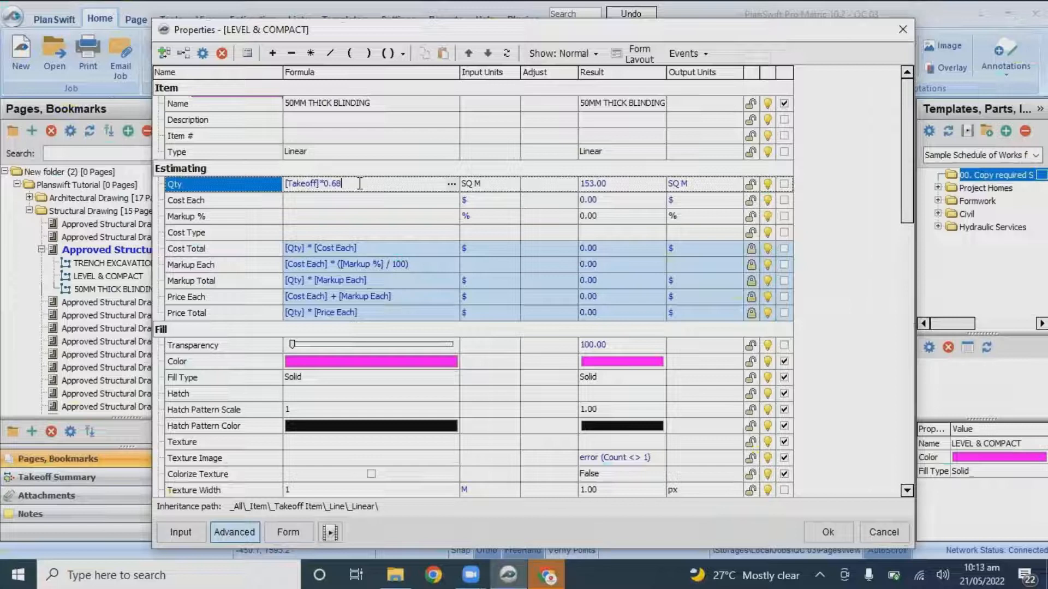
pyautogui.write('*0')
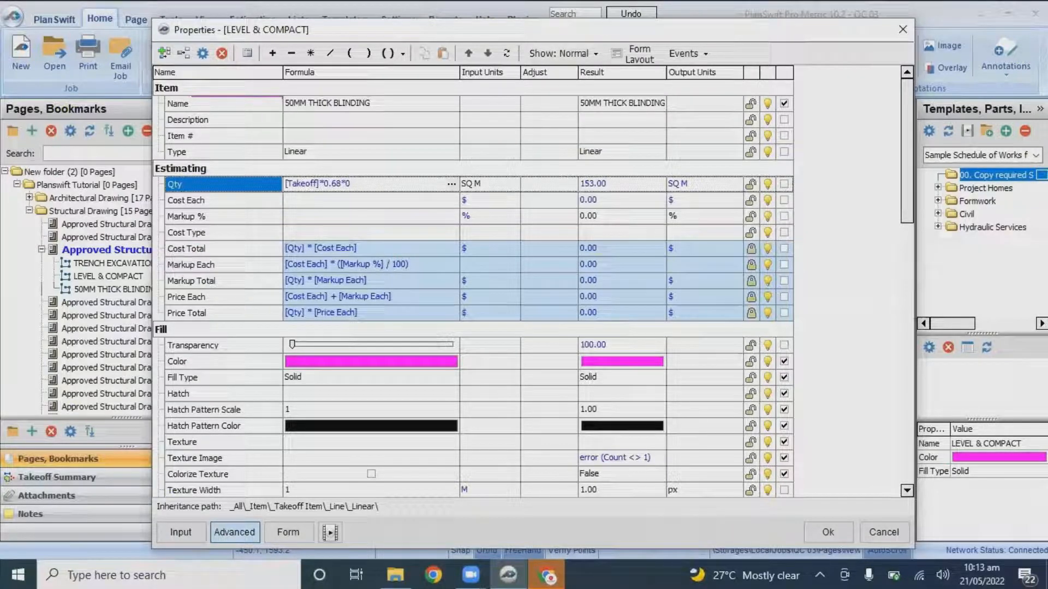
pyautogui.write('.05')
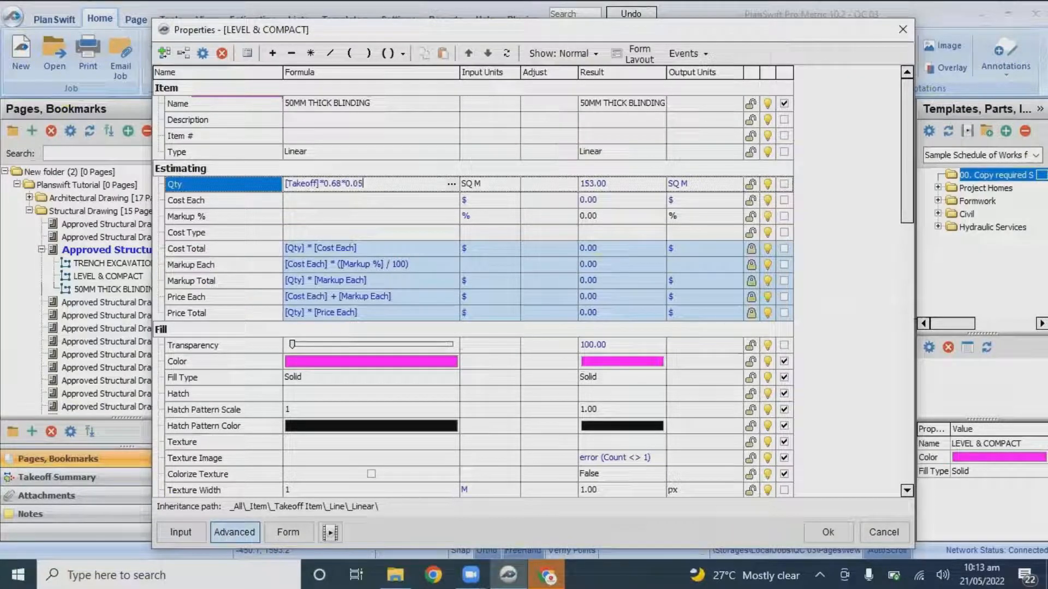
# Change the input units of the blinding quantity to CU M, accept the properties and check the legend.
pyautogui.click(479, 183)
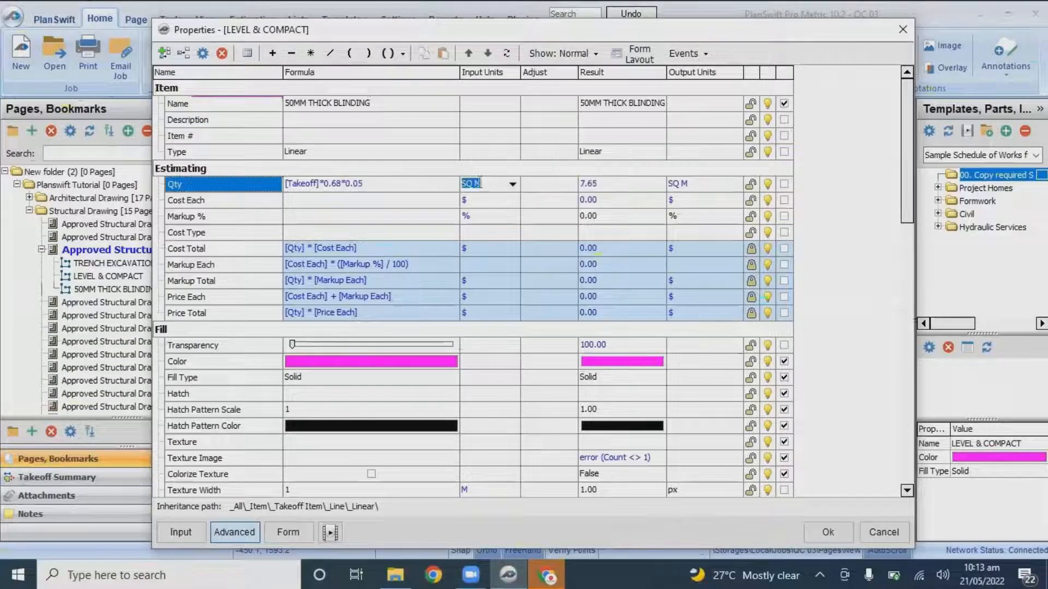
pyautogui.click(511, 183)
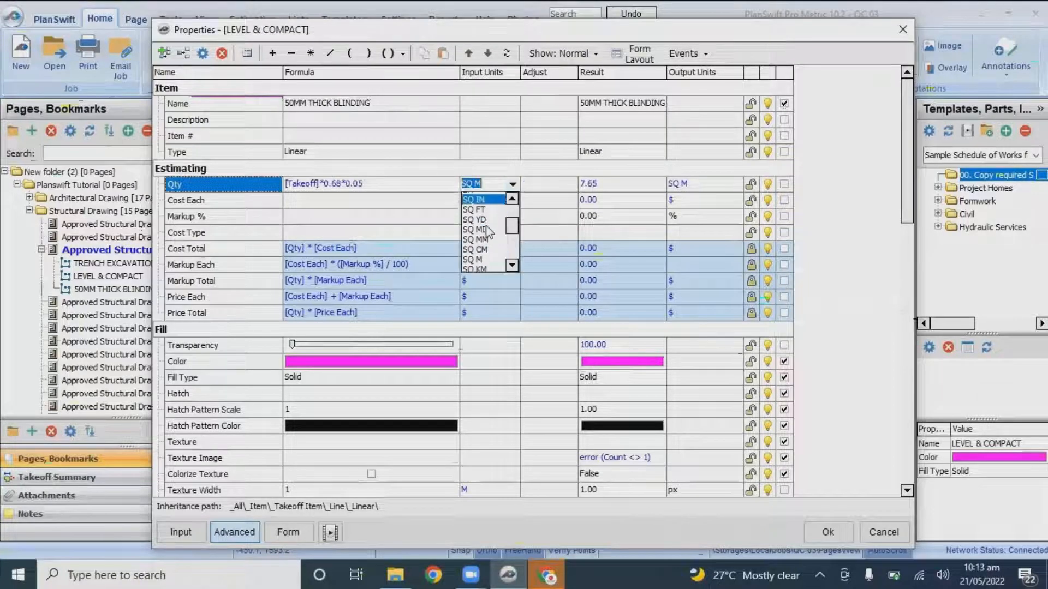
pyautogui.scroll(-2, 487, 232)
pyautogui.click(480, 258)
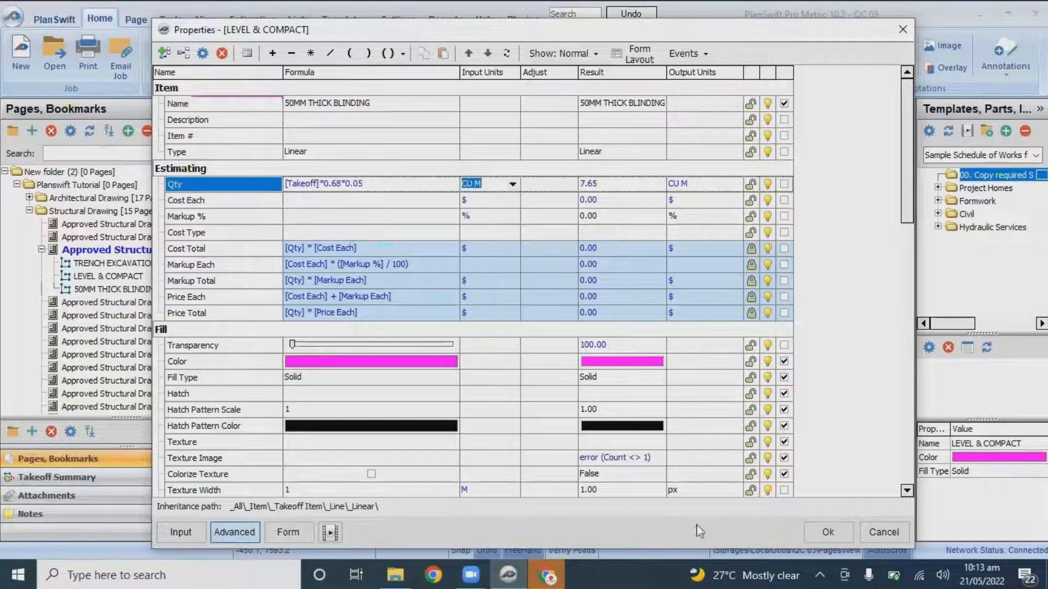
pyautogui.click(810, 533)
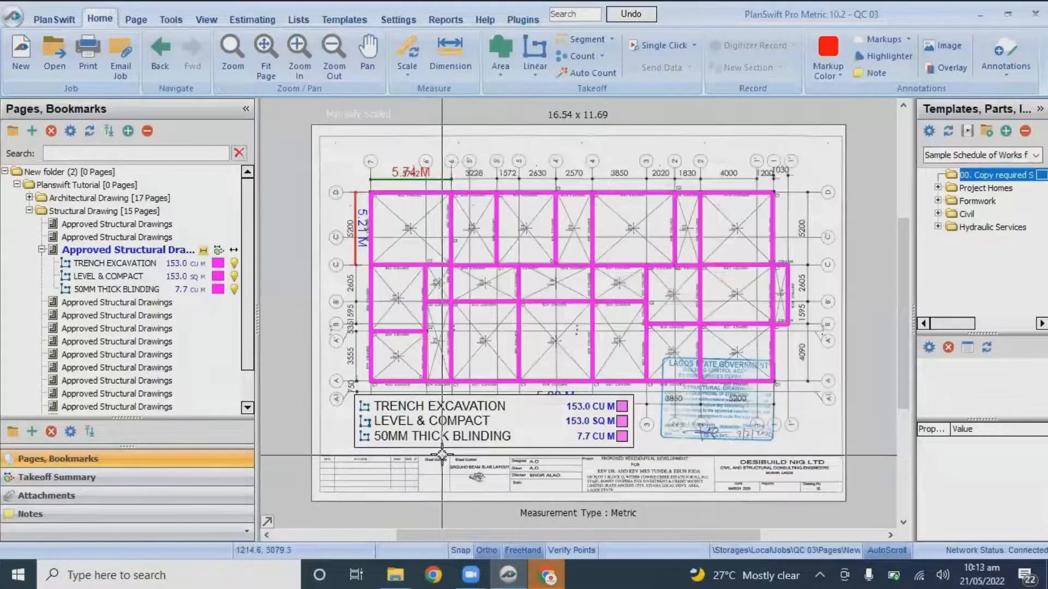
pyautogui.scroll(2, 441, 455)
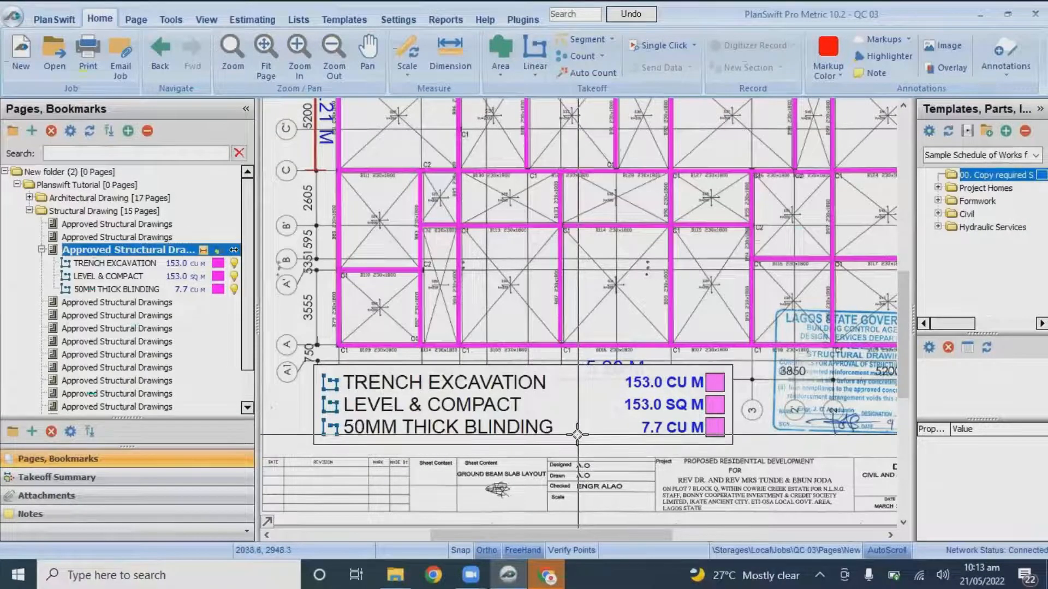
pyautogui.scroll(-2, 556, 435)
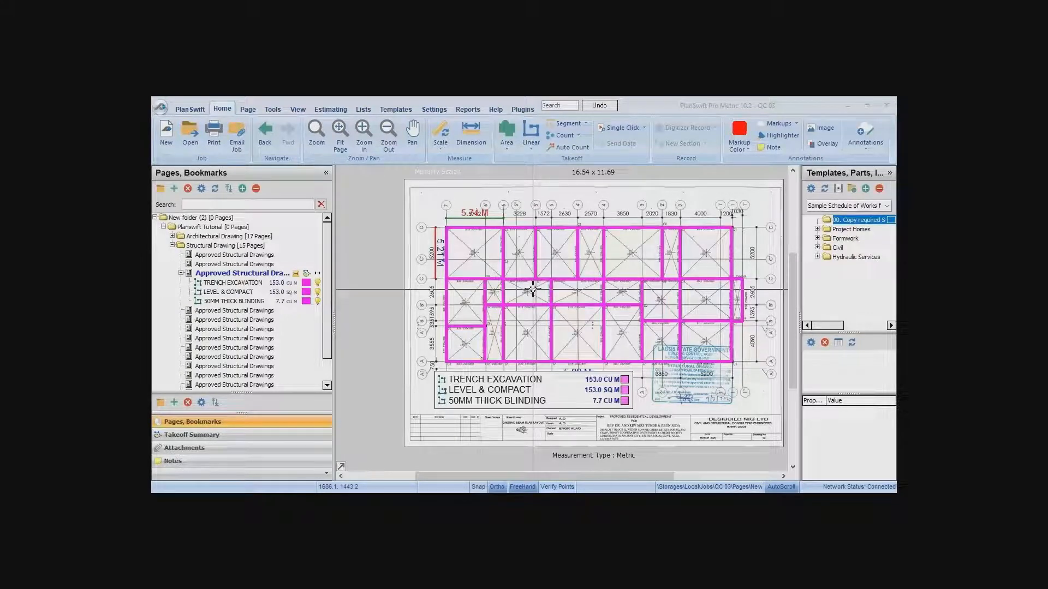
# Examine the ground beams and their size labels on the slab layout, including beam B130 and the bay beside the 2605 dimension.
pyautogui.scroll(3, 598, 262)
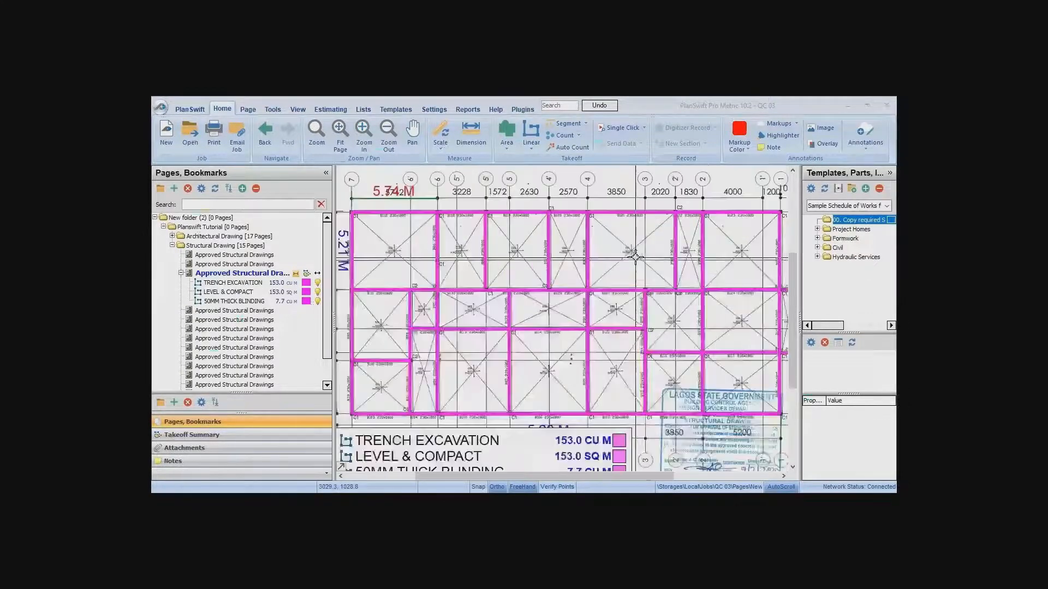
pyautogui.scroll(-5, 518, 355)
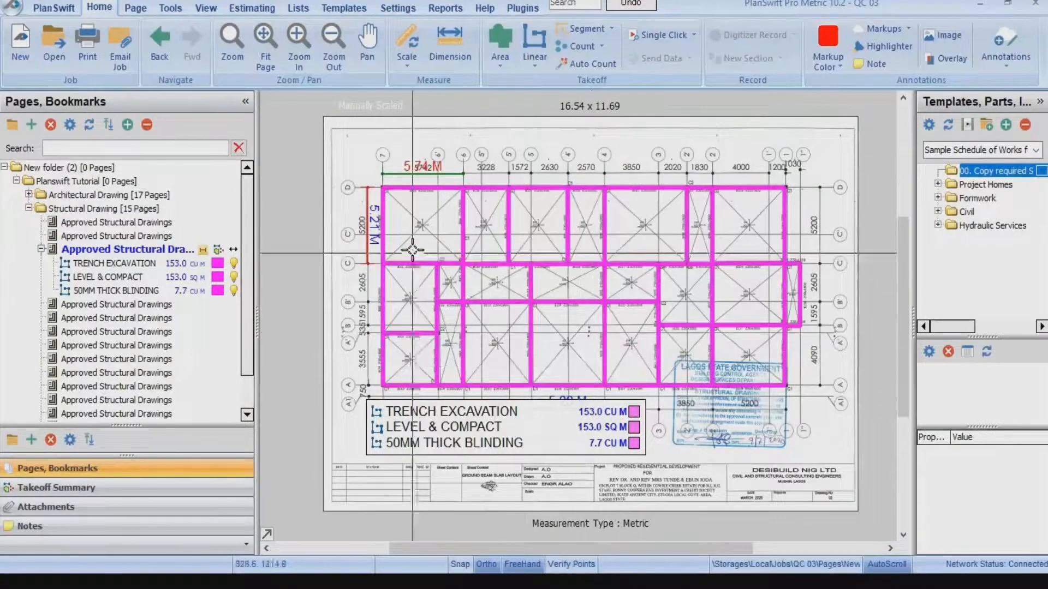
pyautogui.scroll(5, 412, 182)
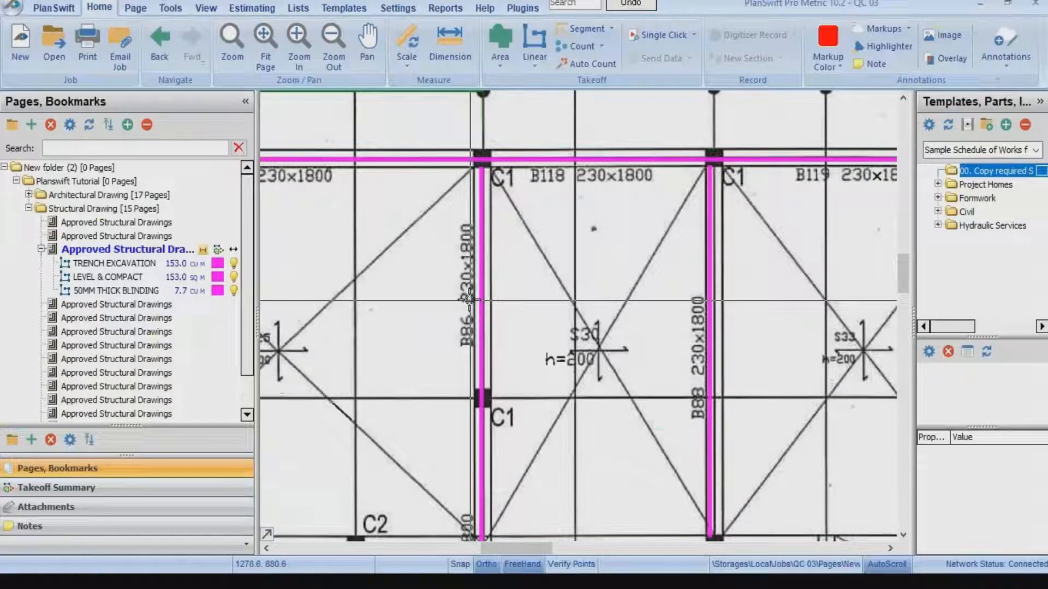
pyautogui.scroll(-3, 468, 301)
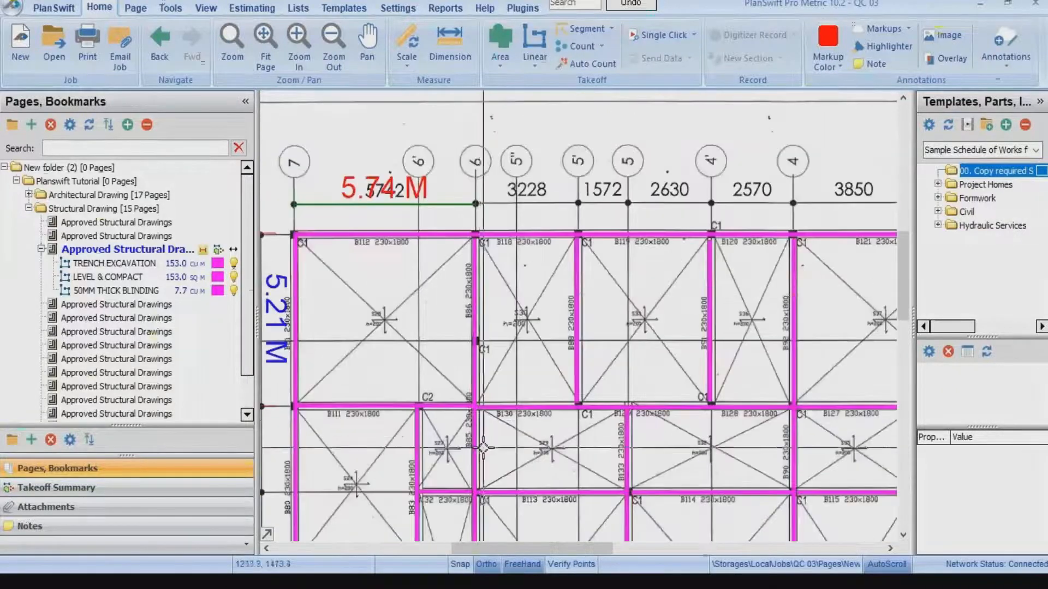
pyautogui.scroll(4, 468, 431)
pyautogui.scroll(-2, 546, 382)
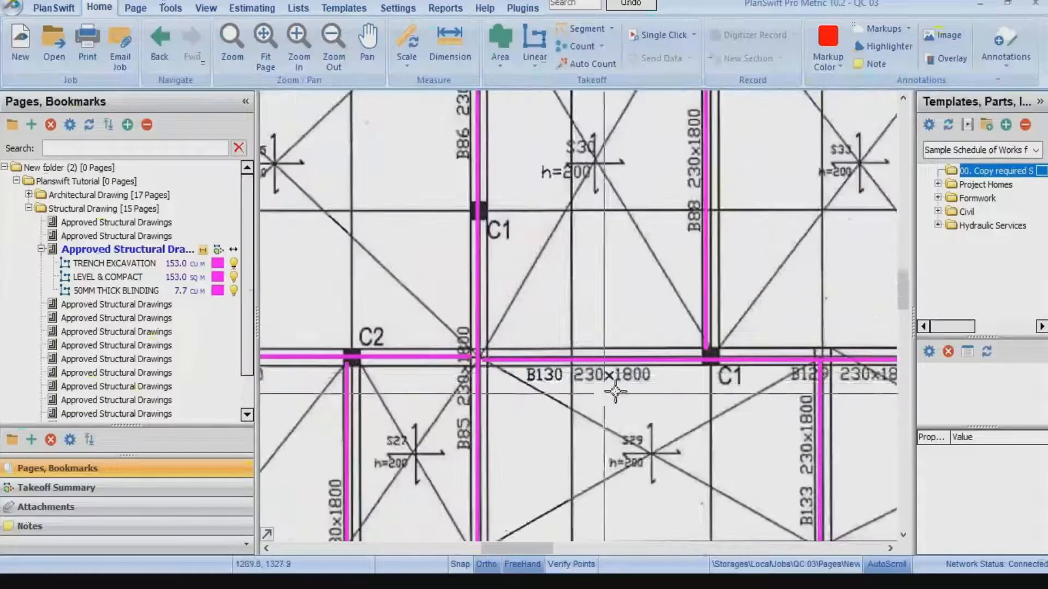
pyautogui.scroll(4, 567, 376)
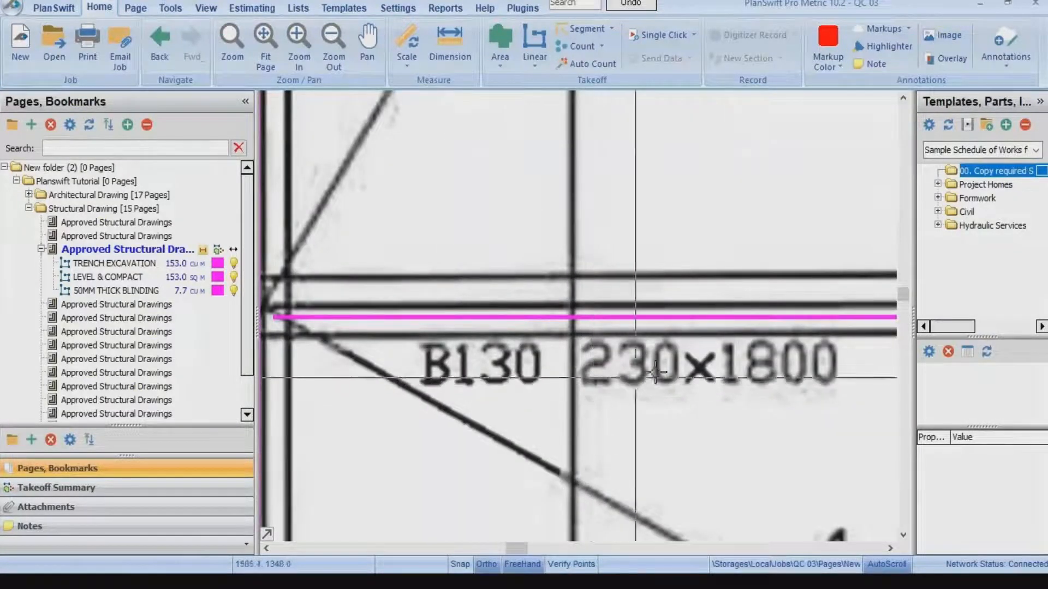
pyautogui.scroll(-4, 583, 370)
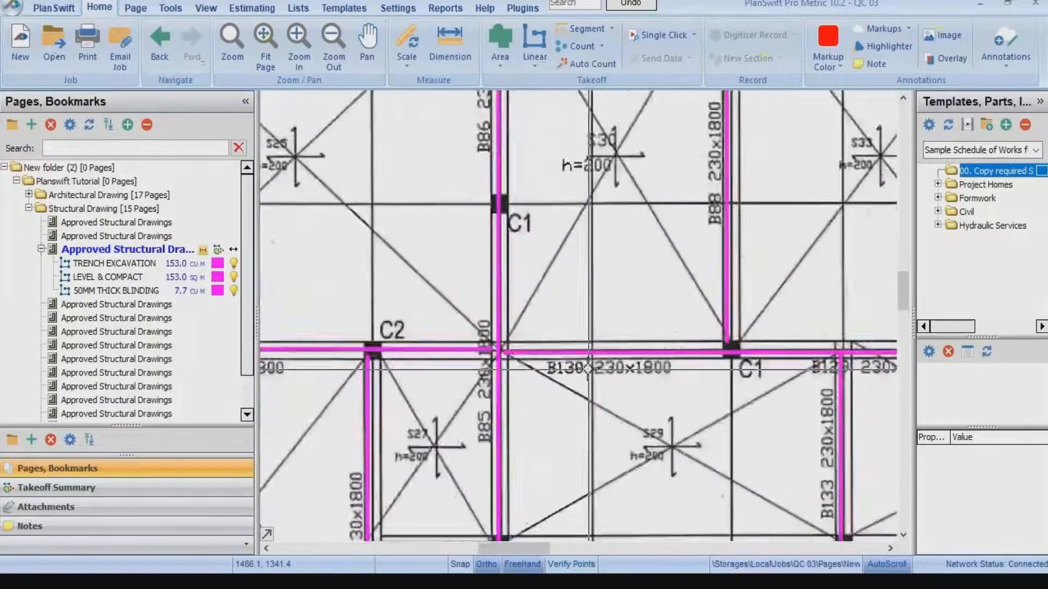
pyautogui.scroll(-3, 585, 369)
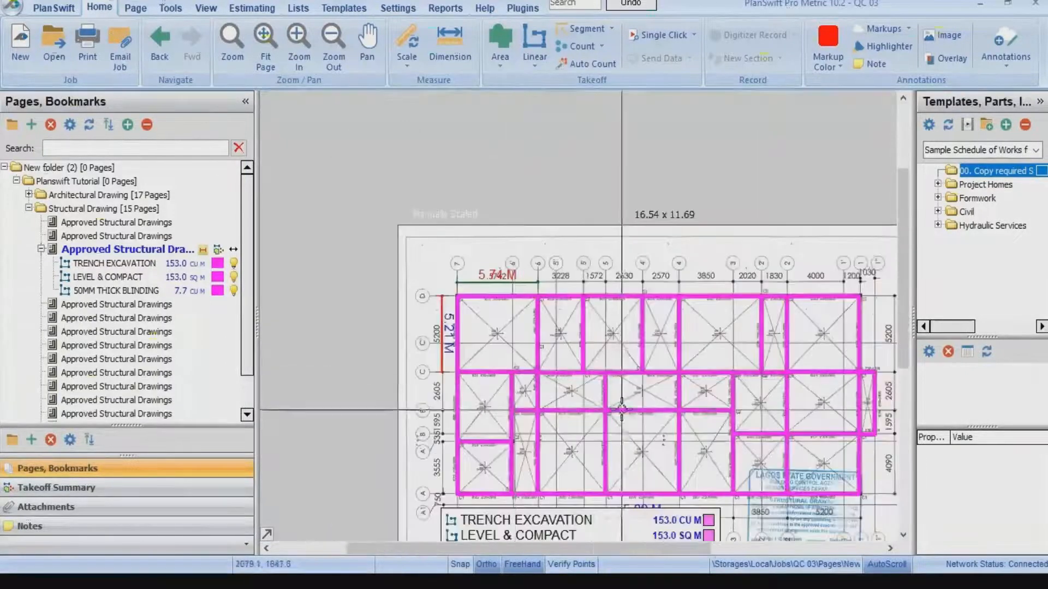
pyautogui.moveTo(703, 548); pyautogui.dragTo(730, 548)
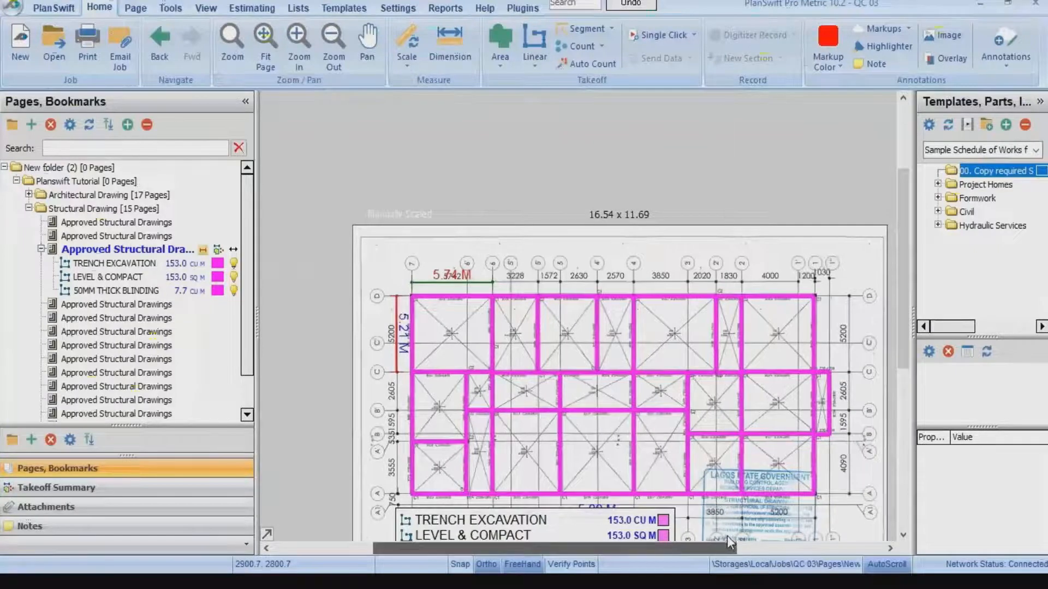
pyautogui.scroll(-1, 881, 362)
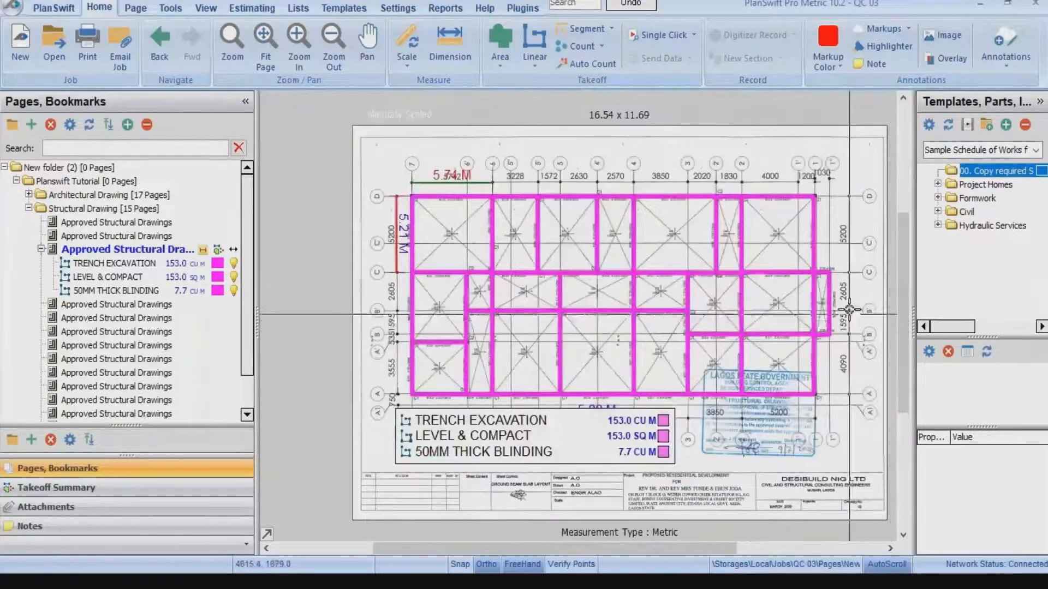
pyautogui.scroll(4, 835, 294)
pyautogui.scroll(-2, 821, 279)
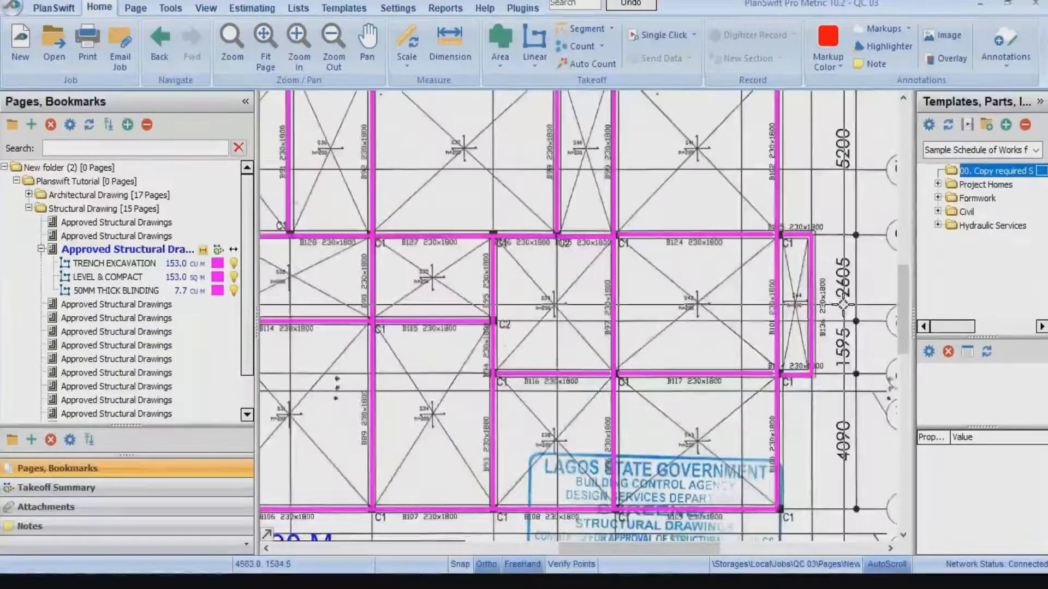
pyautogui.scroll(-3, 842, 310)
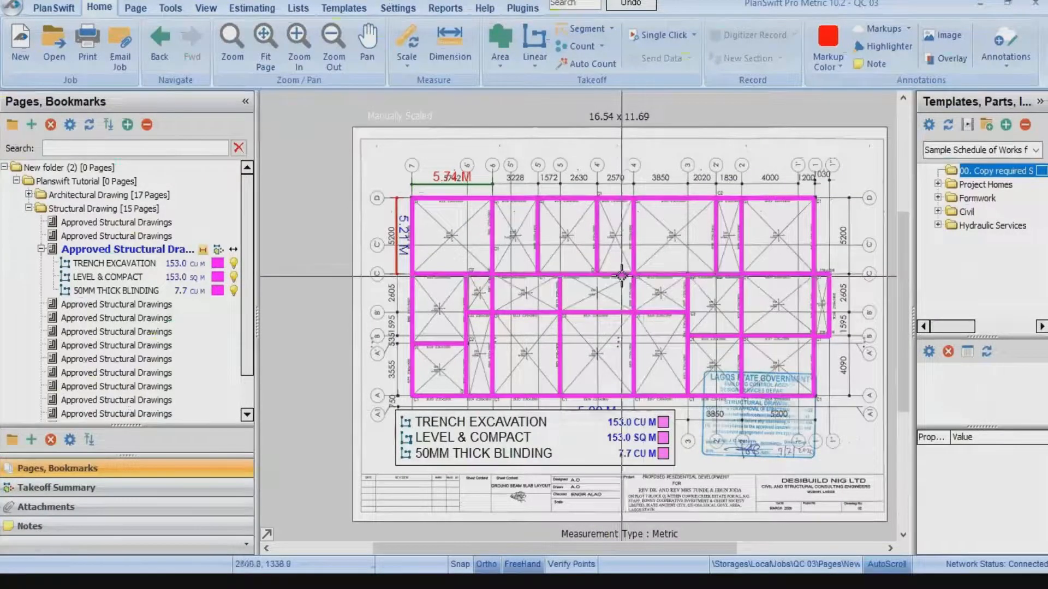
# Copy the 50MM THICK BLINDING item and paste its sections into a new item.
pyautogui.click(155, 291)
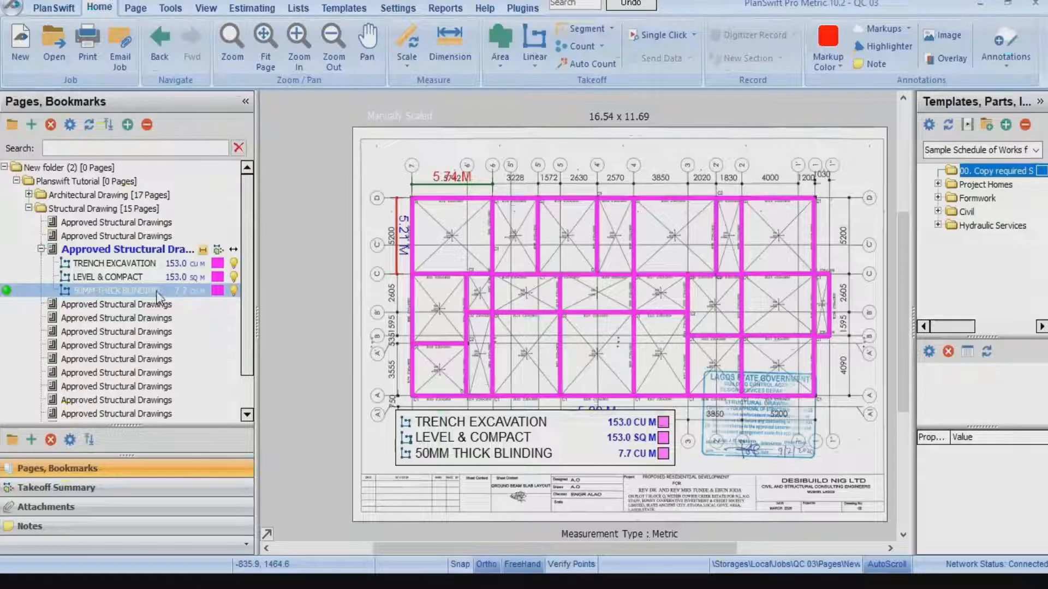
pyautogui.rightClick(156, 290)
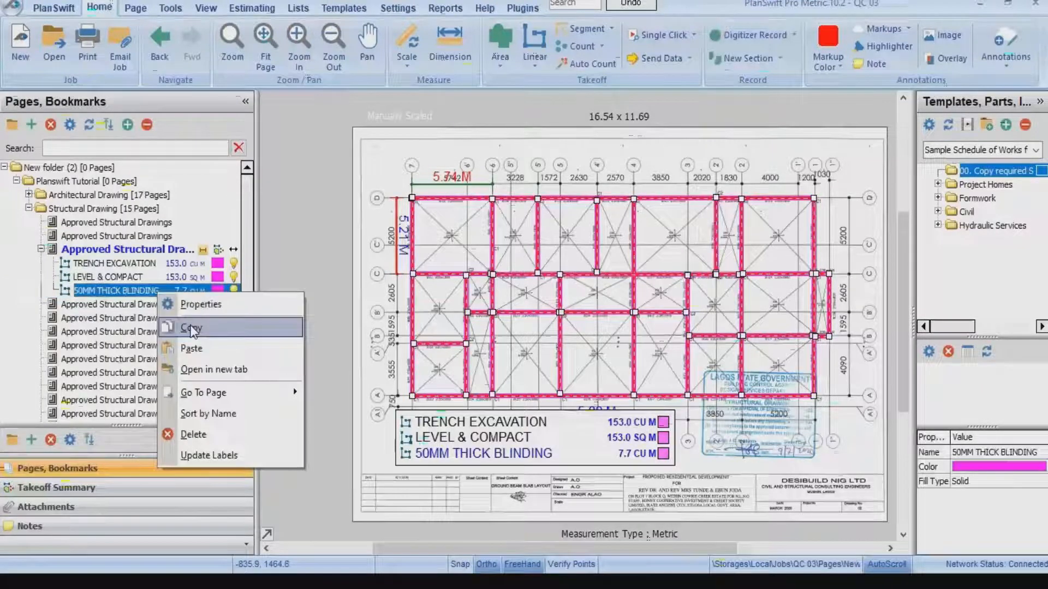
pyautogui.click(190, 327)
pyautogui.rightClick(166, 295)
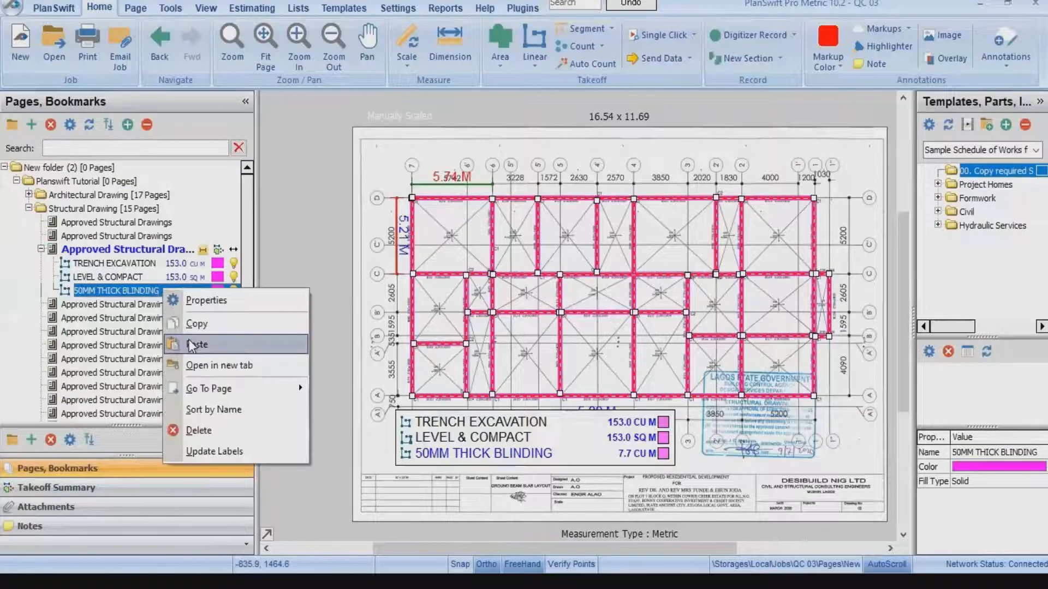
pyautogui.click(192, 345)
pyautogui.click(449, 293)
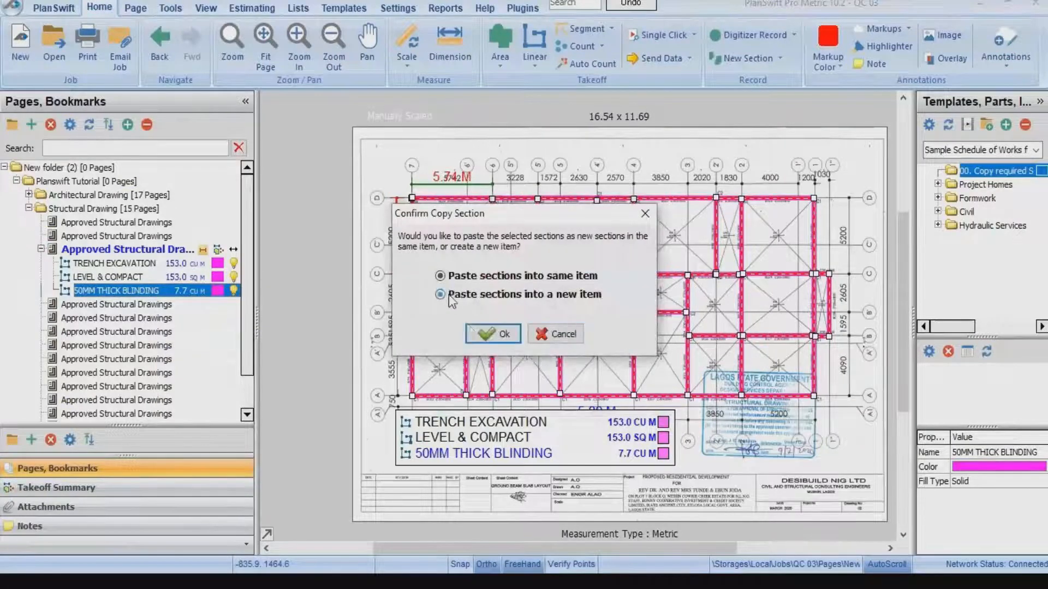
pyautogui.click(492, 334)
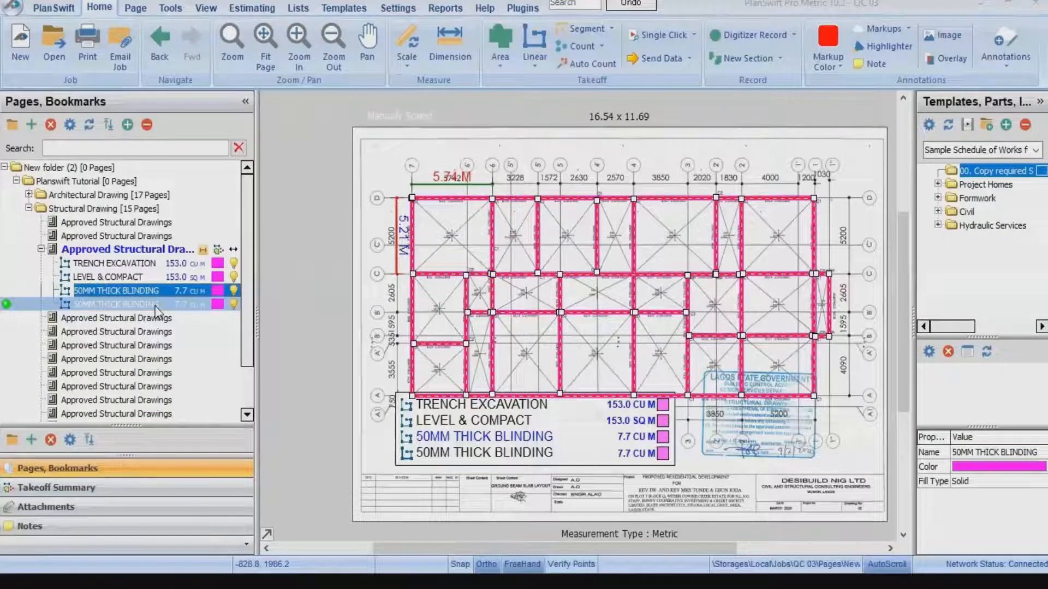
# Rename the pasted 50MM THICK BLINDING copy as GROUND BEAM; 230 X 1800MM in its properties.
pyautogui.doubleClick(155, 306)
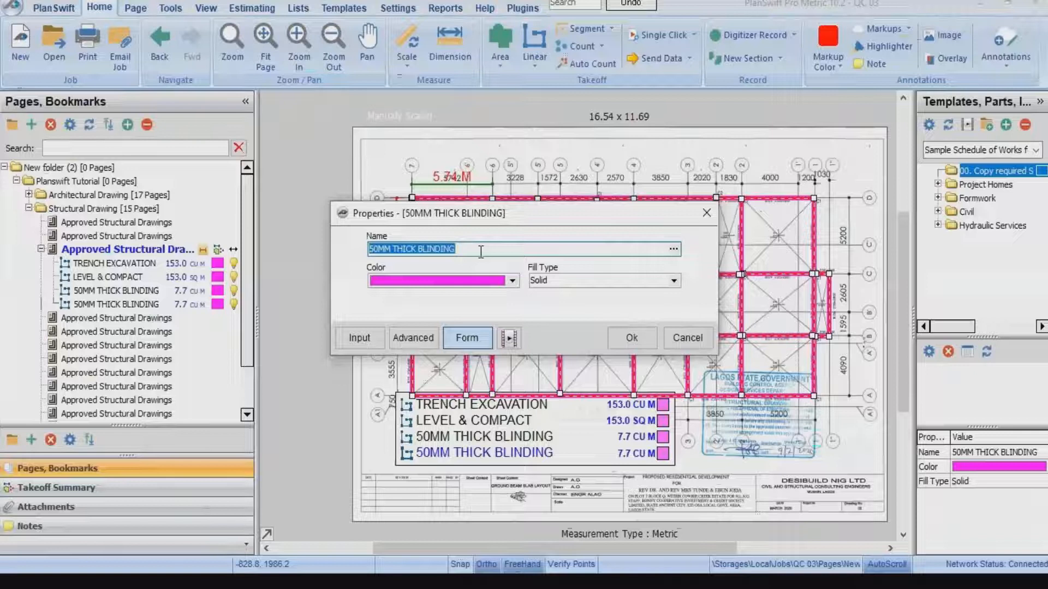
pyautogui.write('GROUND')
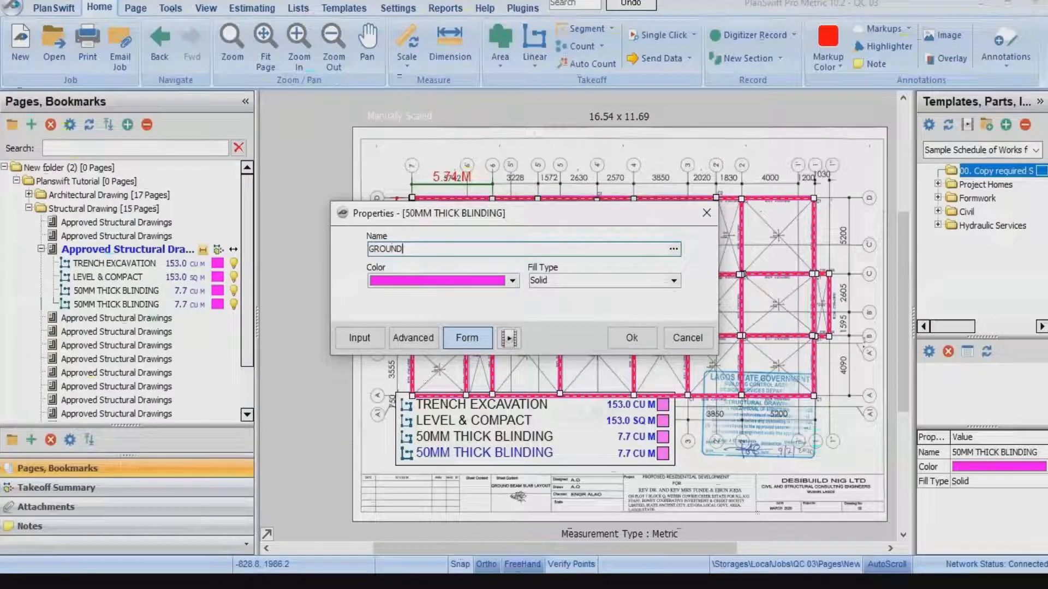
pyautogui.write(' BEAM; 2')
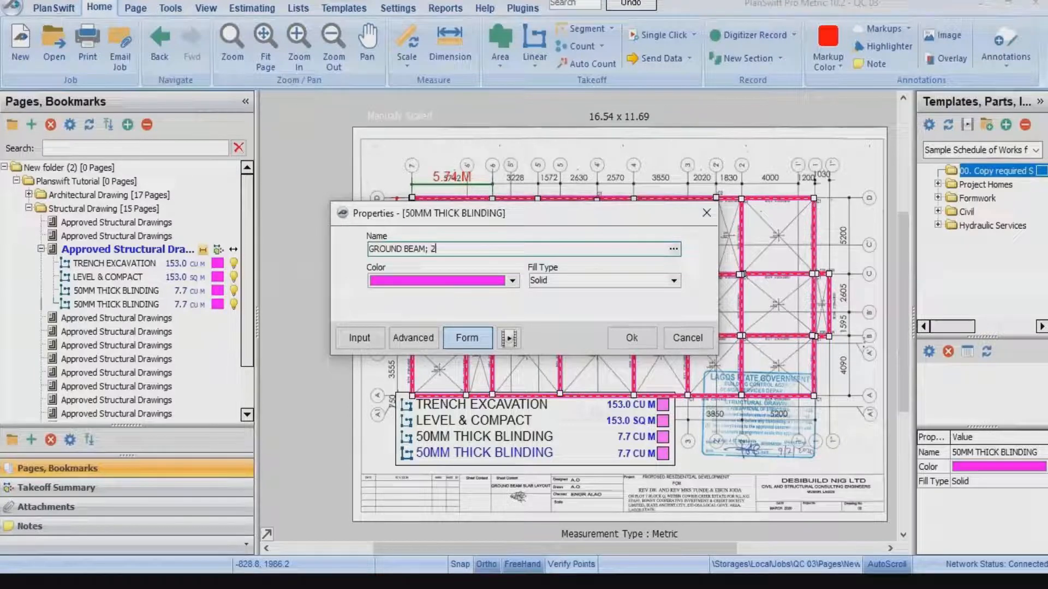
pyautogui.write('30 X 1800MM')
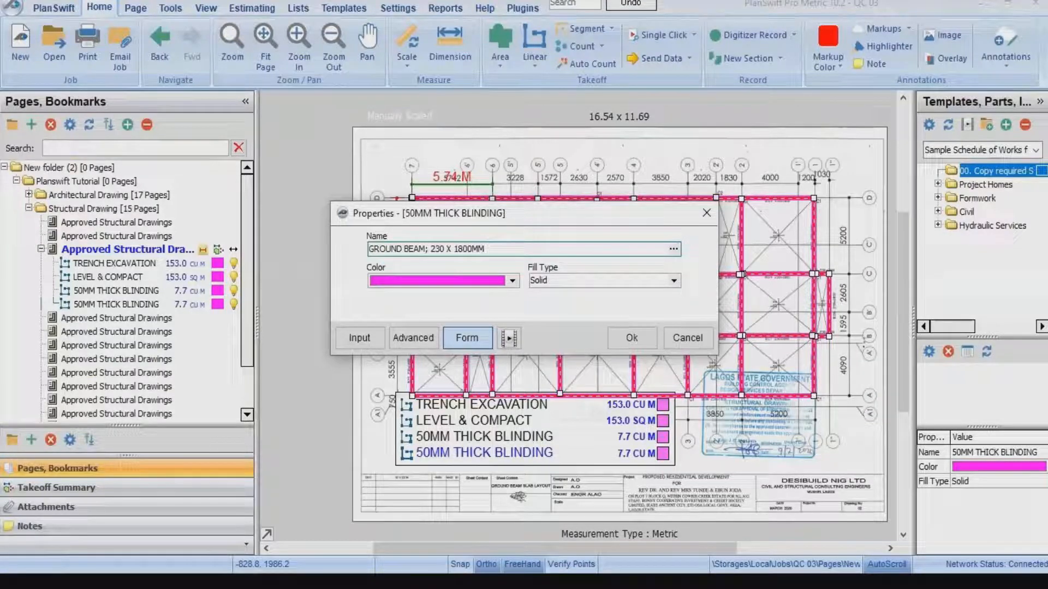
# Change the ground beam item's quantity formula to [Takeoff]*0.23*1.80 in its advanced properties and accept.
pyautogui.click(420, 339)
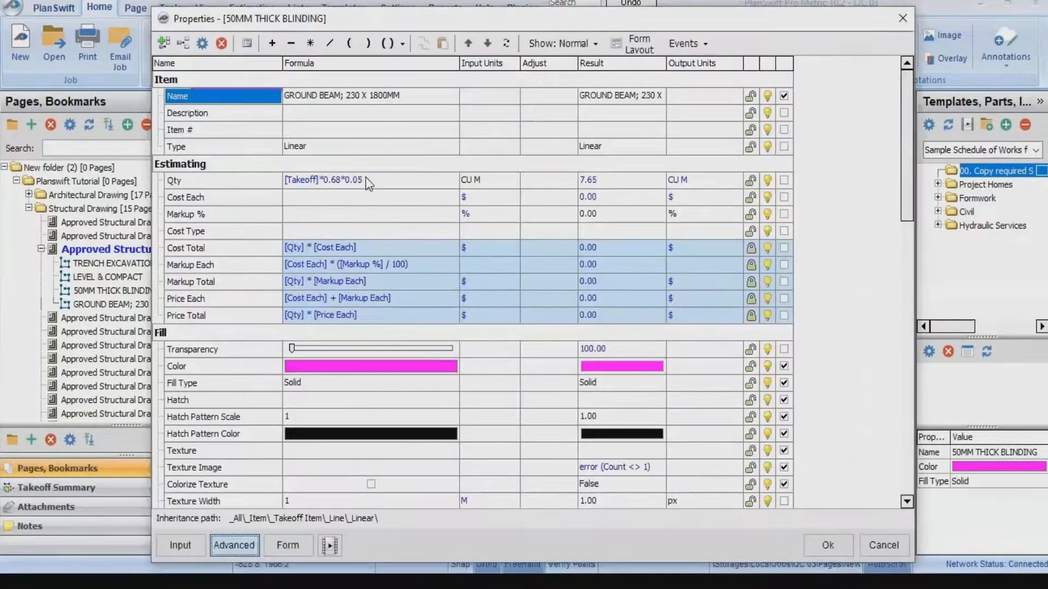
pyautogui.click(366, 179)
pyautogui.press('BackSpace')
pyautogui.press('BackSpace')
pyautogui.press('BackSpace')
pyautogui.press('BackSpace')
pyautogui.press('BackSpace')
pyautogui.press('BackSpace')
pyautogui.press('BackSpace')
pyautogui.press('BackSpace')
pyautogui.press('BackSpace')
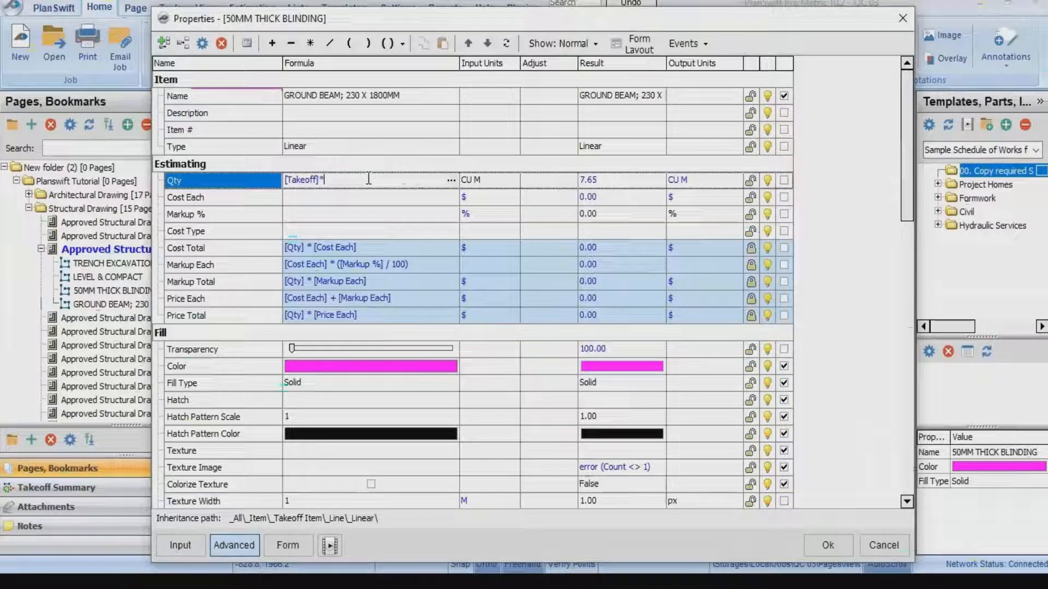
pyautogui.write('0')
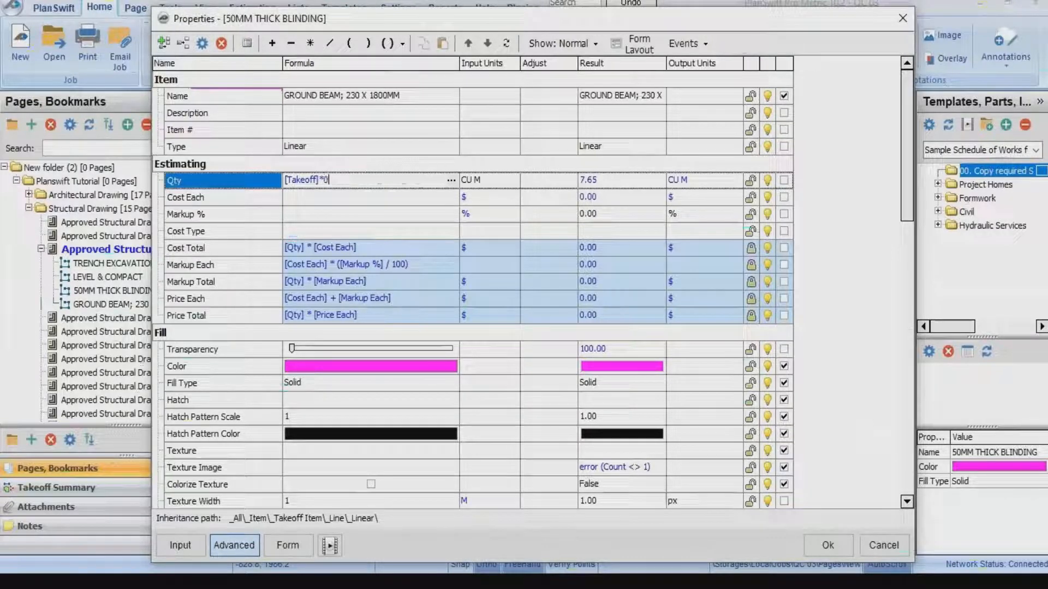
pyautogui.write('.23')
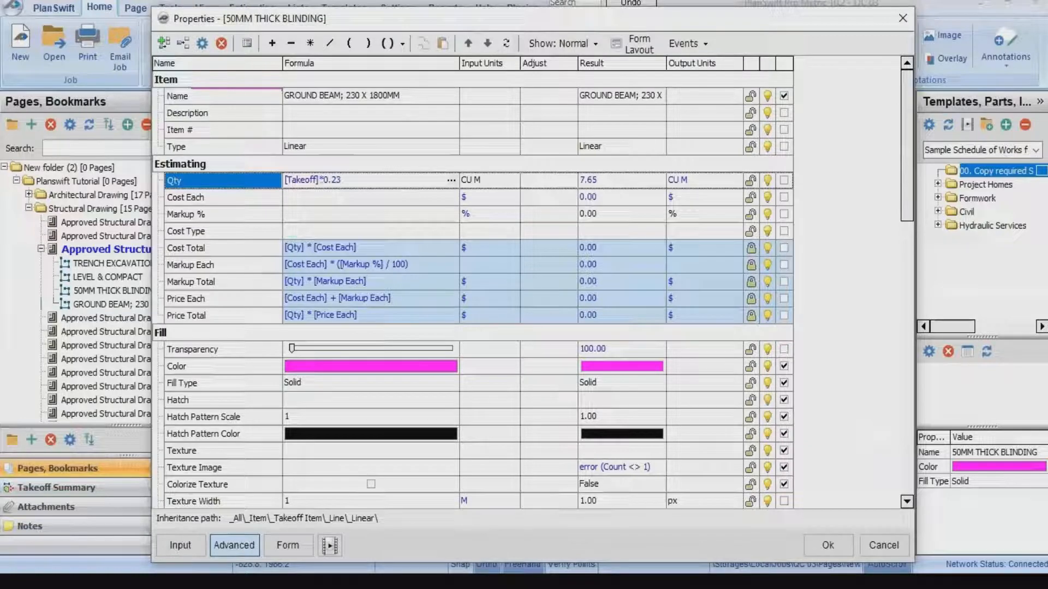
pyautogui.write('*1.80')
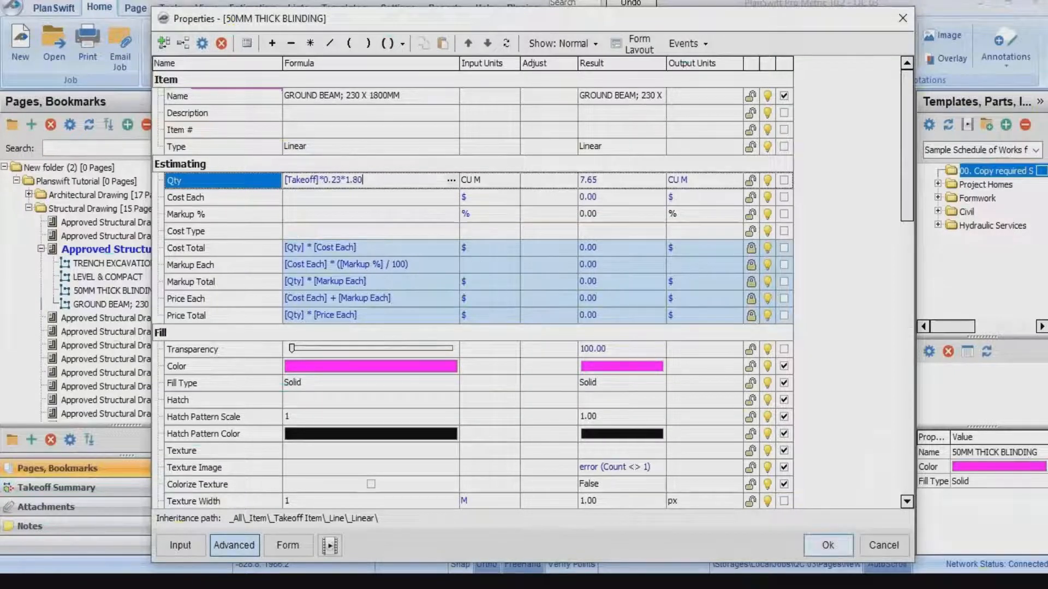
pyautogui.click(828, 545)
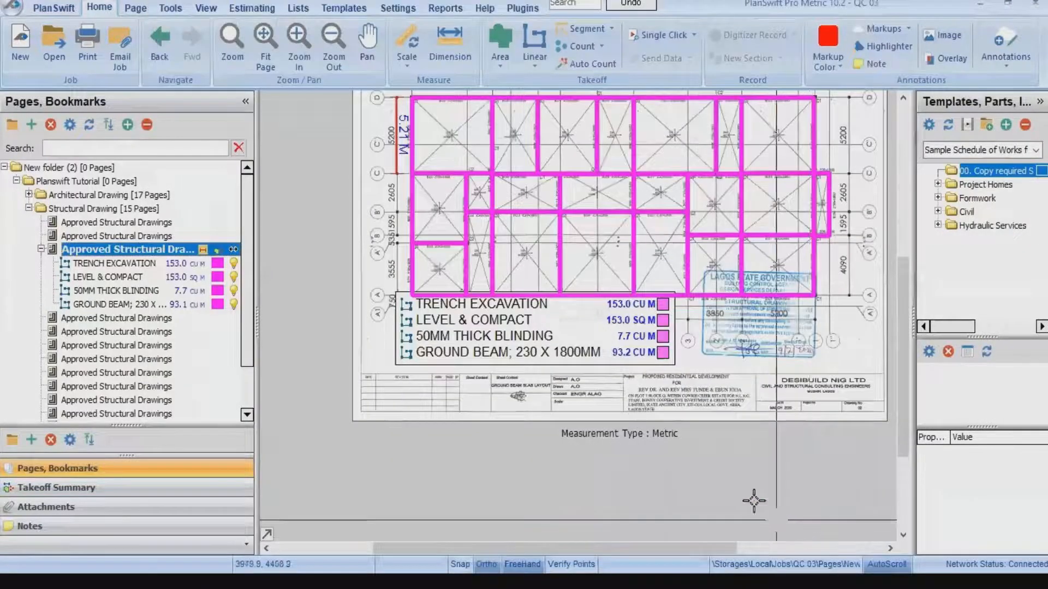
# Widen the legend on the slab layout and move it down below the plan's lower grid dimensions.
pyautogui.click(632, 352)
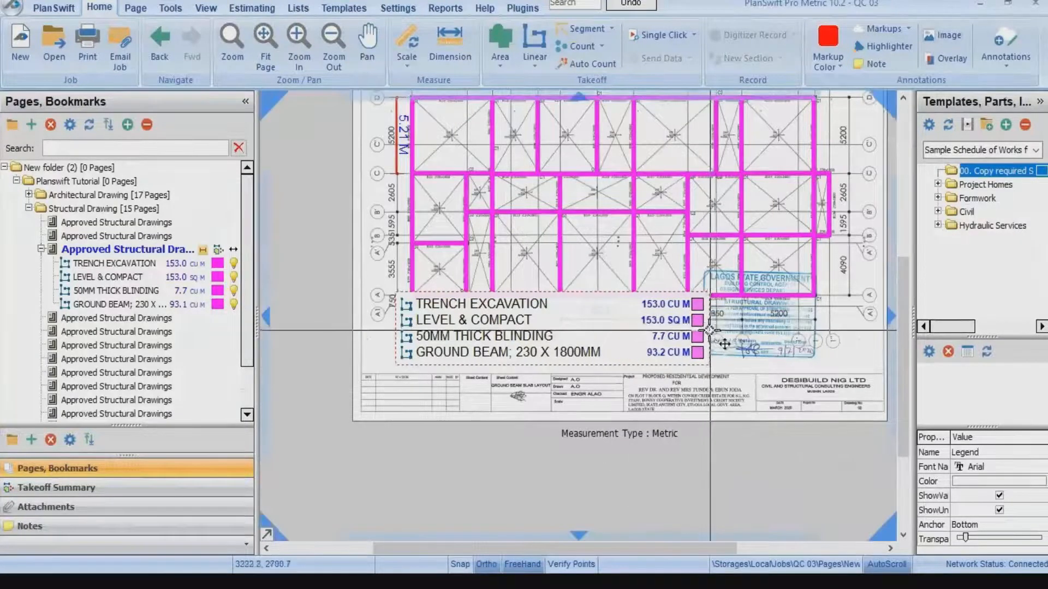
pyautogui.scroll(2, 655, 349)
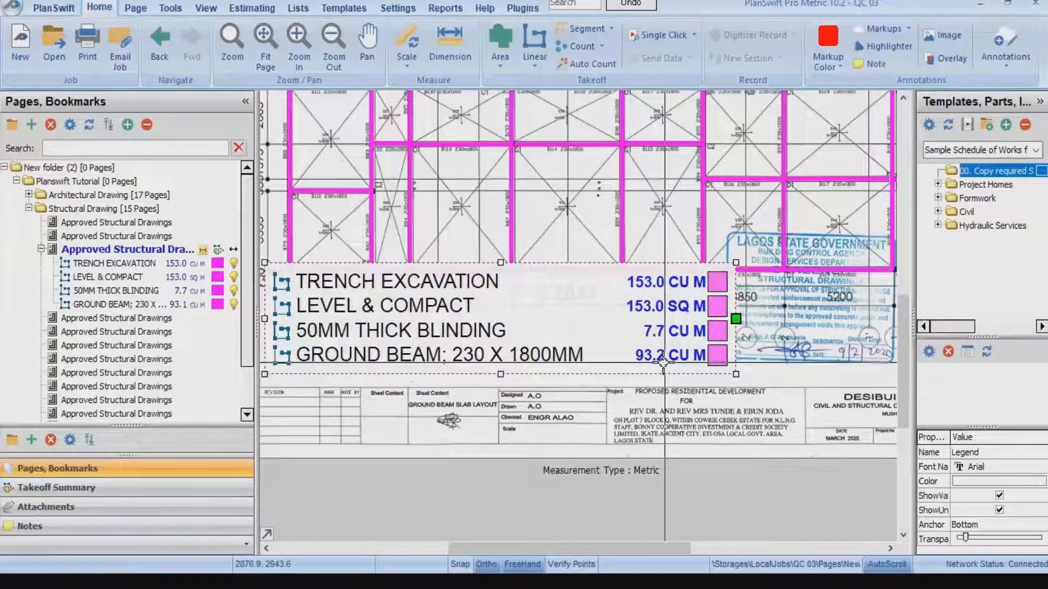
pyautogui.scroll(-2, 663, 361)
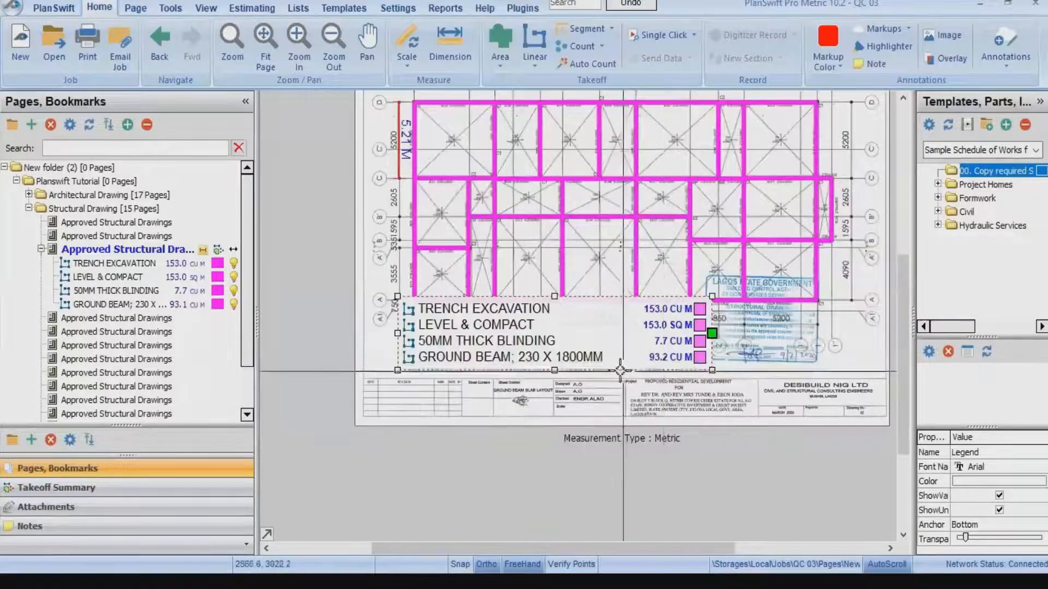
pyautogui.moveTo(898, 270); pyautogui.dragTo(898, 228)
pyautogui.scroll(1, 711, 322)
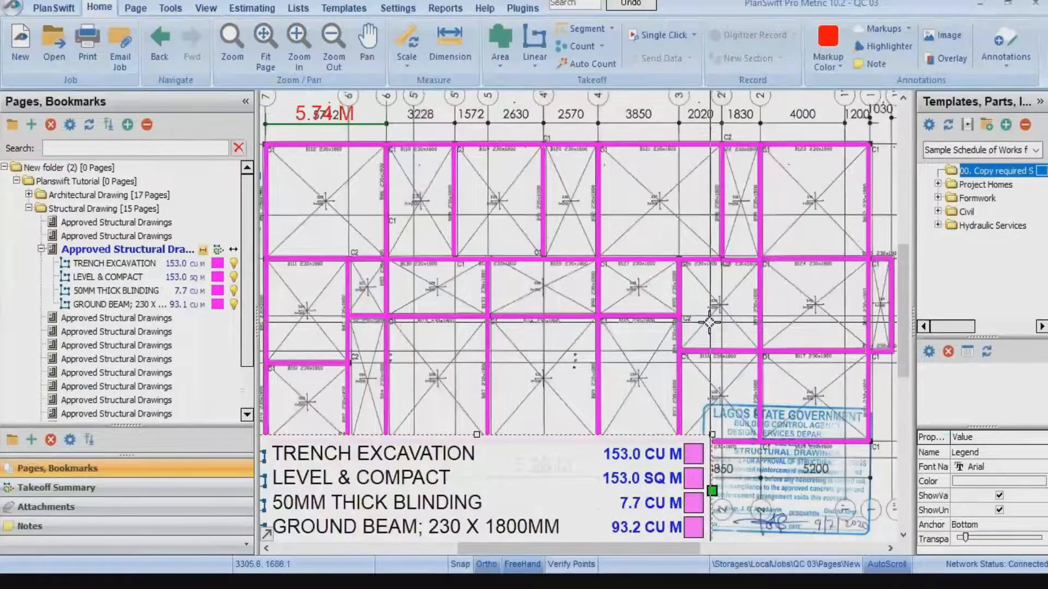
pyautogui.scroll(-1, 709, 322)
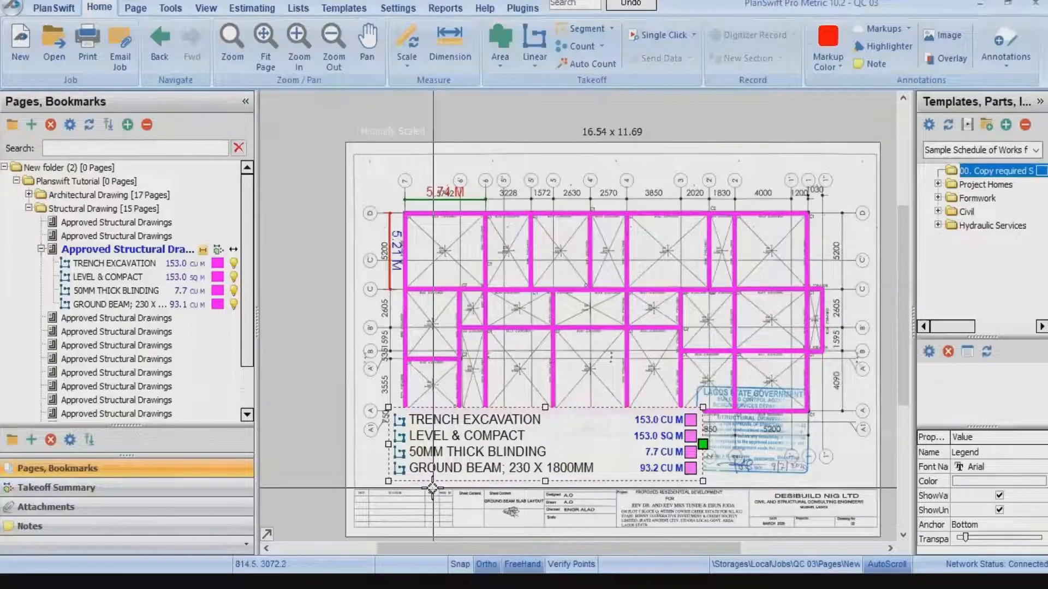
pyautogui.moveTo(481, 411); pyautogui.dragTo(475, 454)
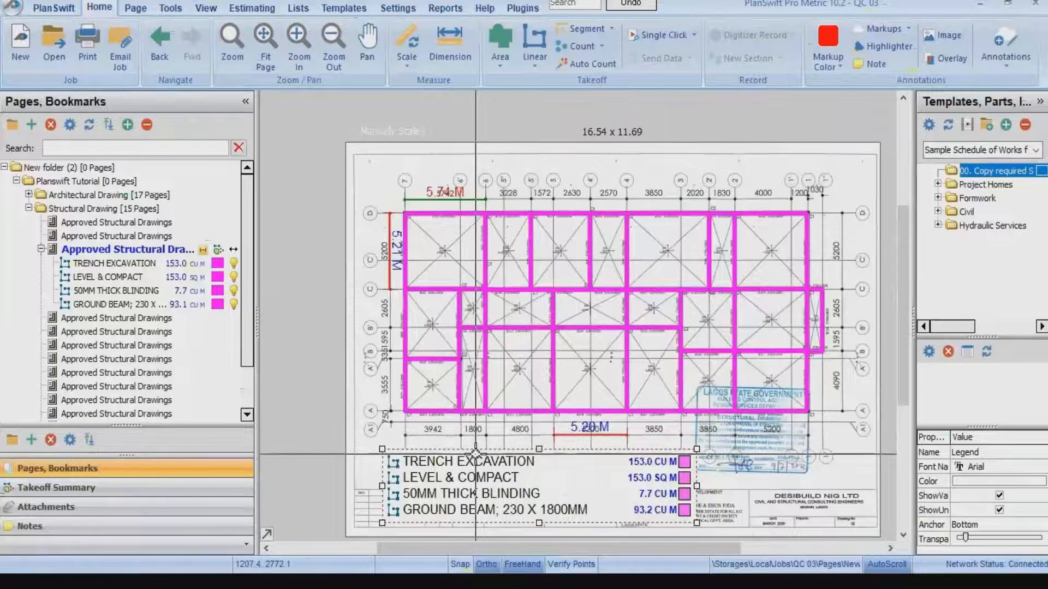
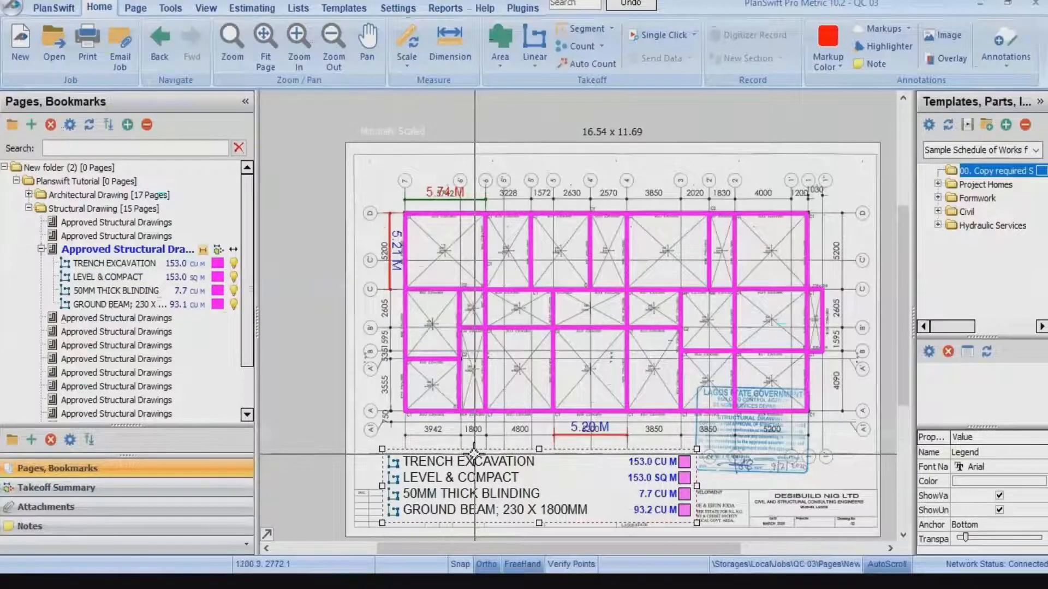
pyautogui.scroll(3, 420, 282)
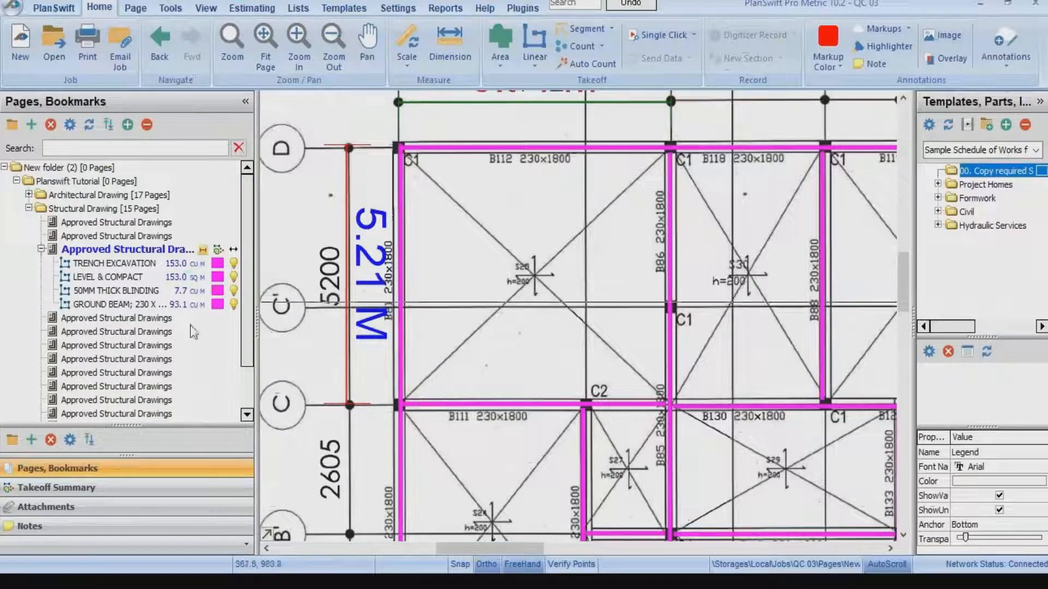
pyautogui.click(76, 263)
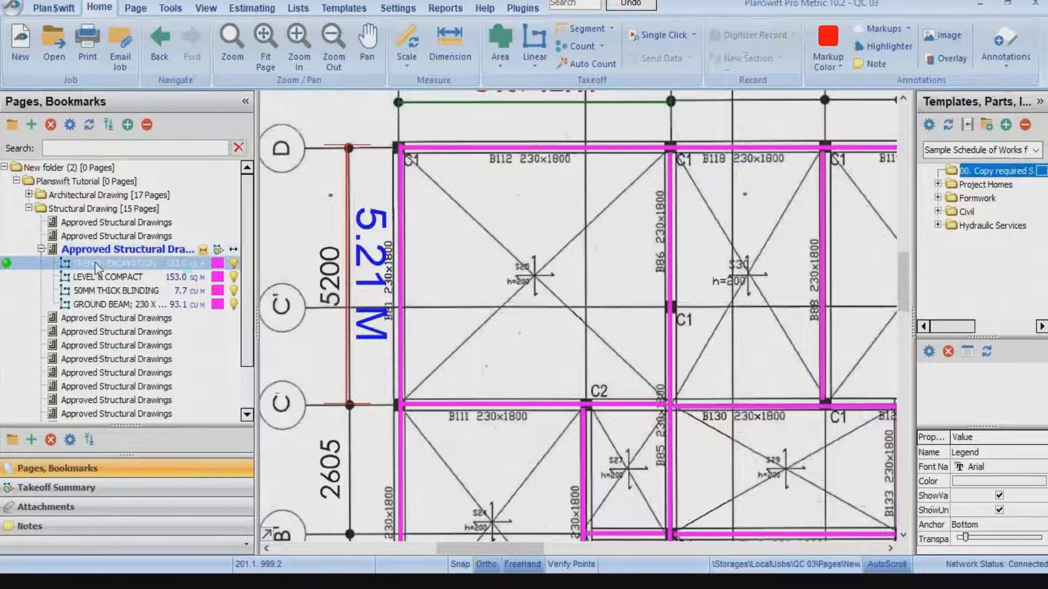
pyautogui.rightClick(97, 267)
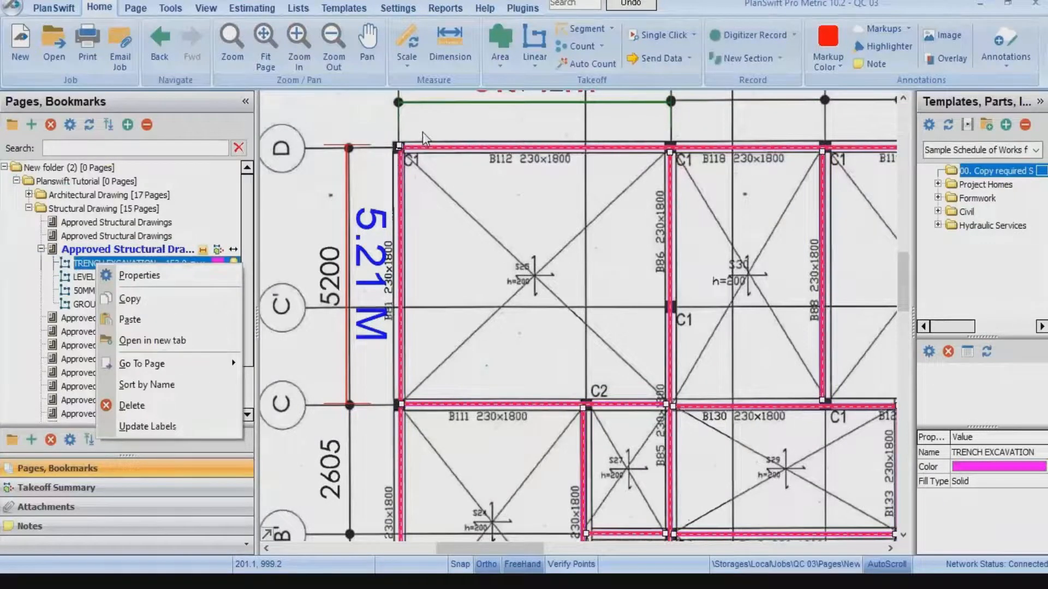
pyautogui.click(418, 300)
pyautogui.scroll(-10, 419, 300)
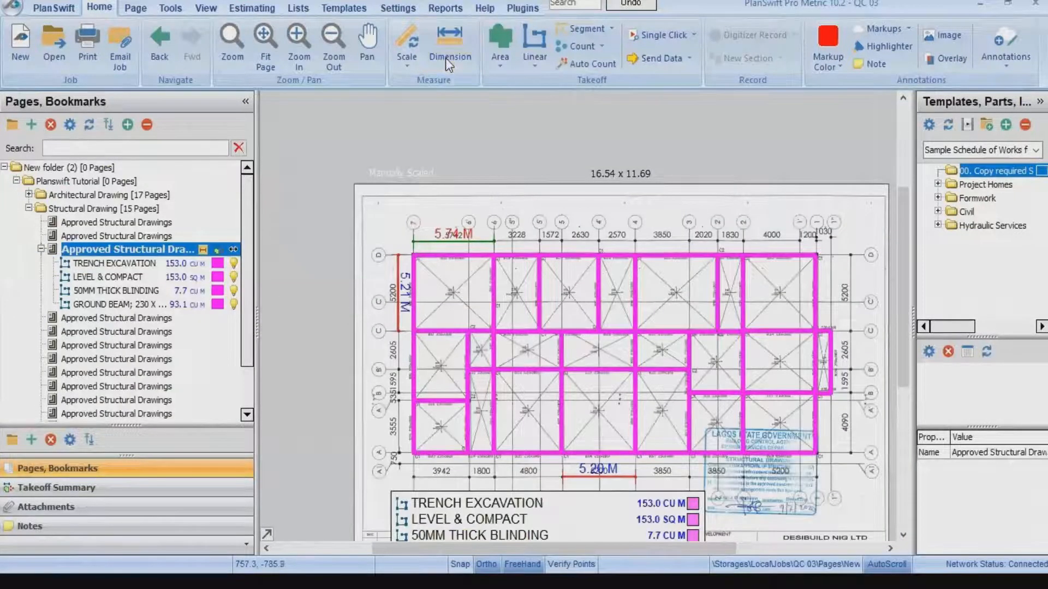
# Copy the TRENCH EXCAVATION item and paste its sections into a new item.
pyautogui.click(83, 262)
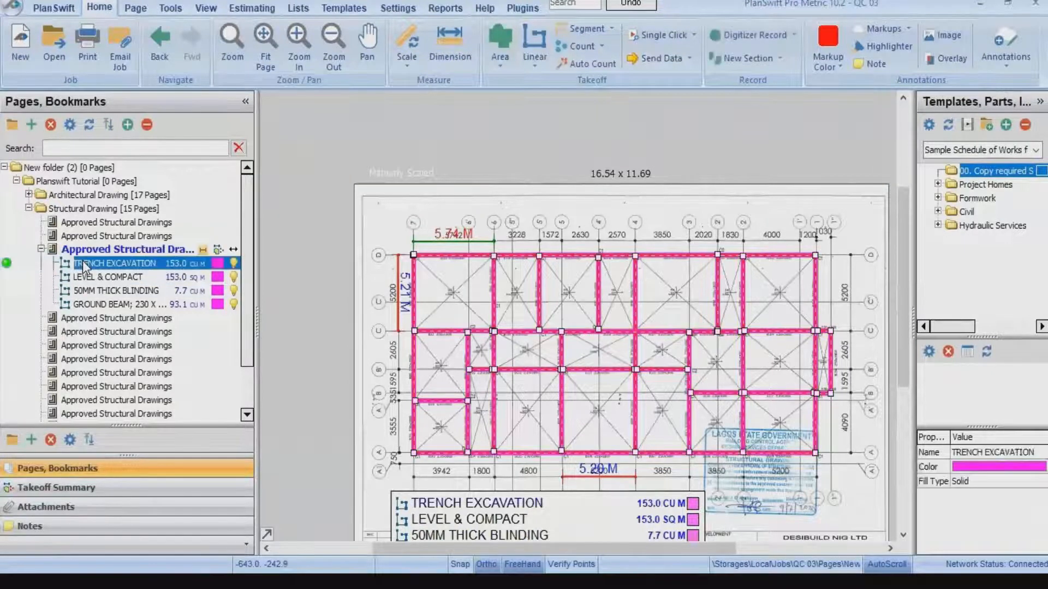
pyautogui.rightClick(83, 264)
pyautogui.click(122, 296)
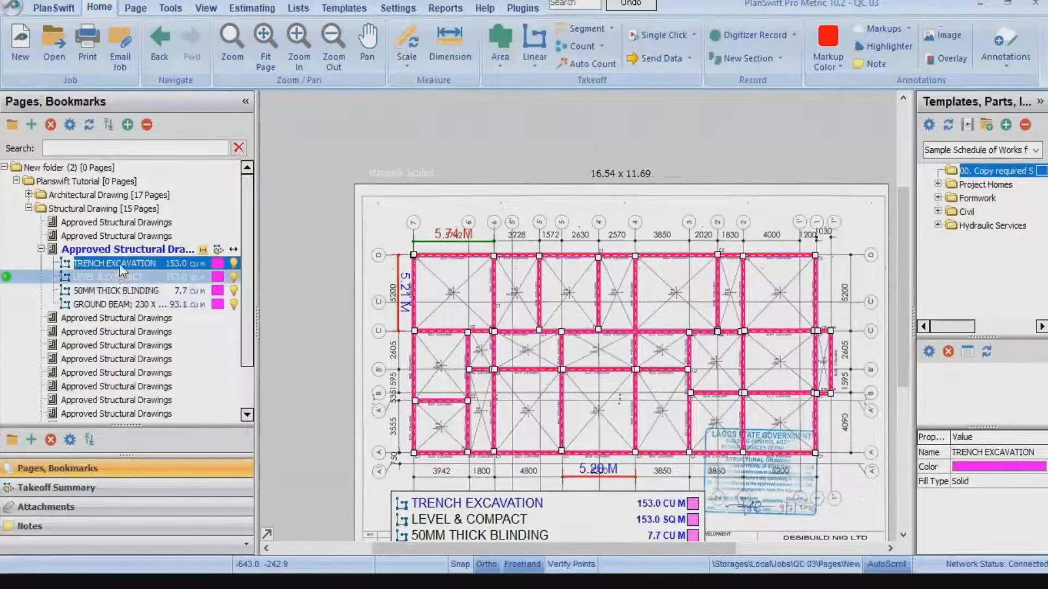
pyautogui.rightClick(116, 259)
pyautogui.click(145, 311)
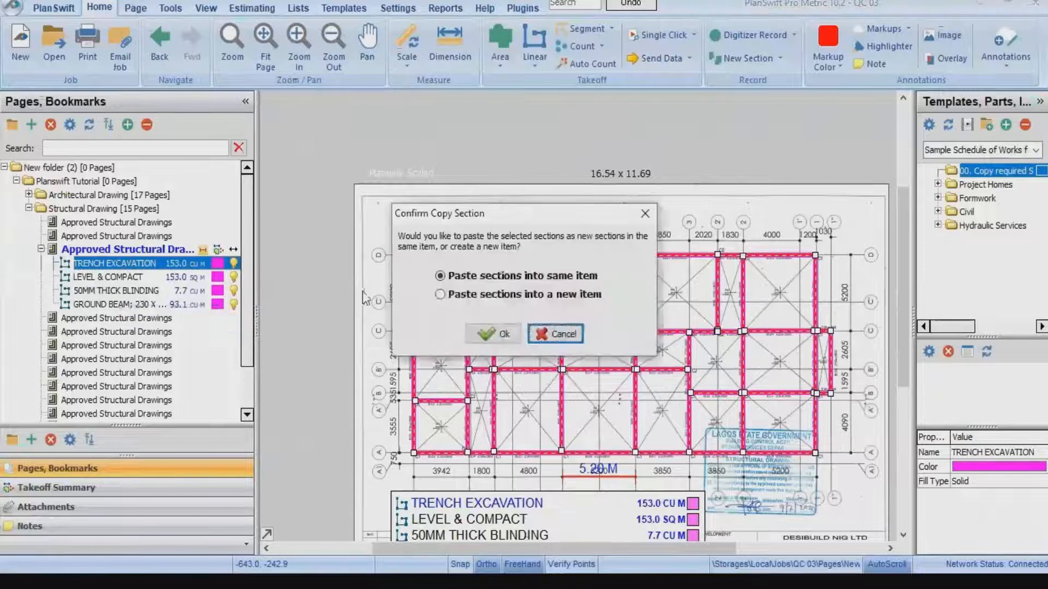
pyautogui.click(447, 294)
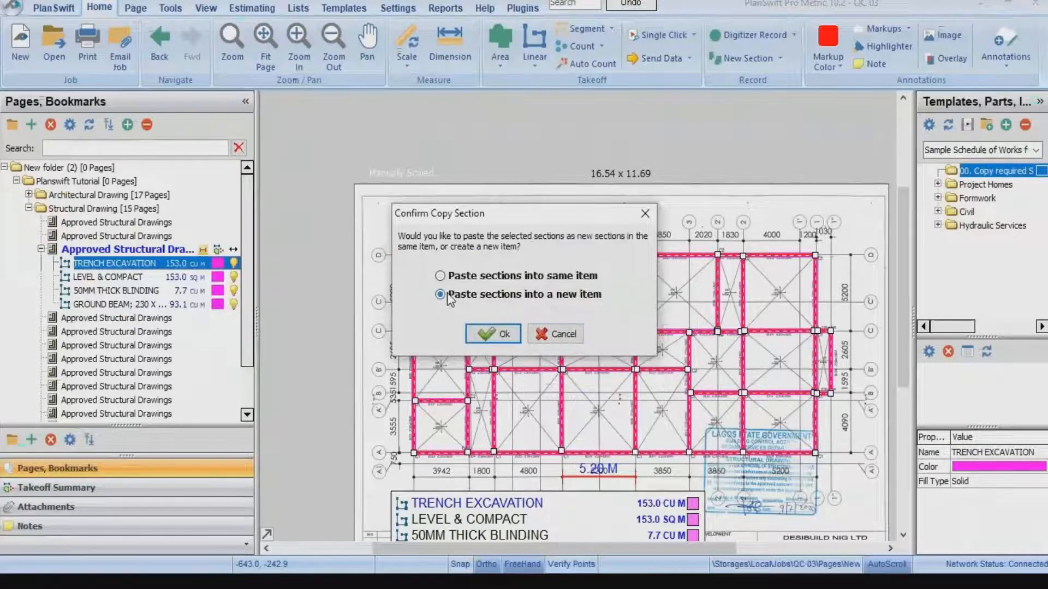
pyautogui.click(480, 331)
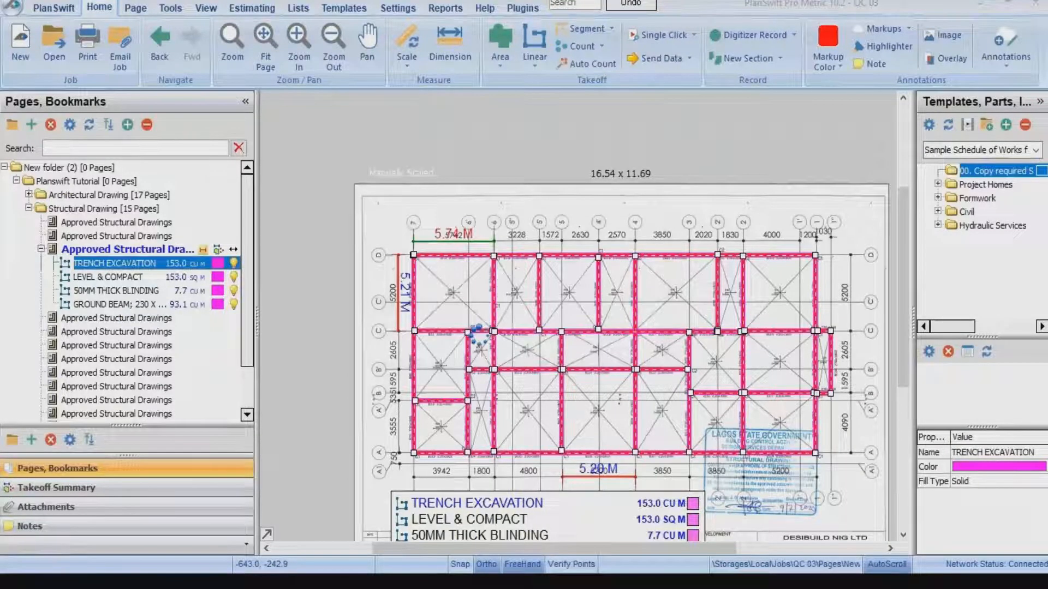
pyautogui.click(477, 329)
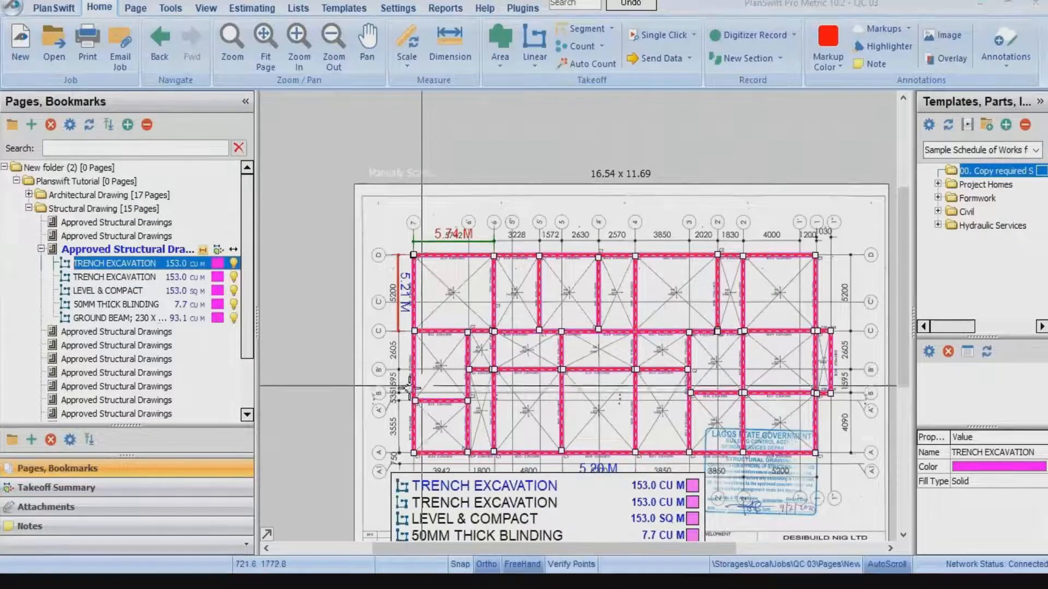
# Rename the pasted TRENCH EXCAVATION copy as BACKFILLING in its properties.
pyautogui.doubleClick(152, 275)
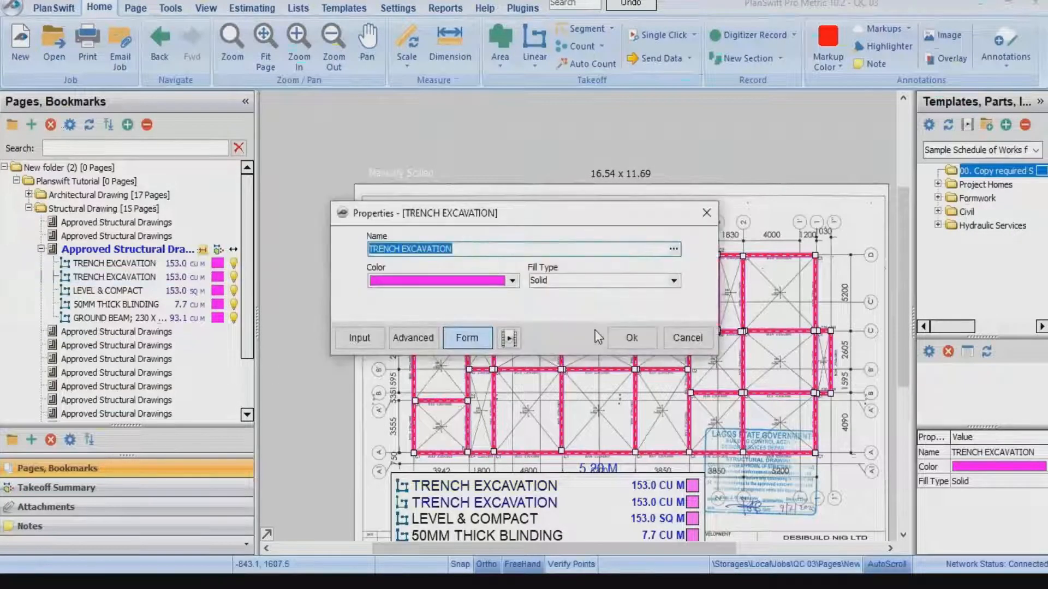
pyautogui.write('BA')
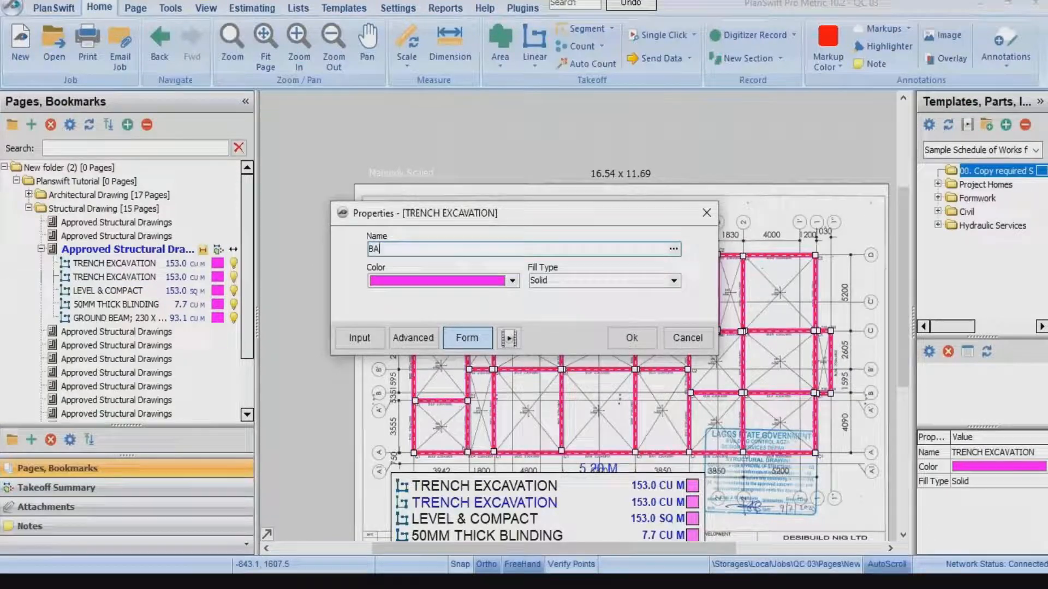
pyautogui.write('CKFILLING')
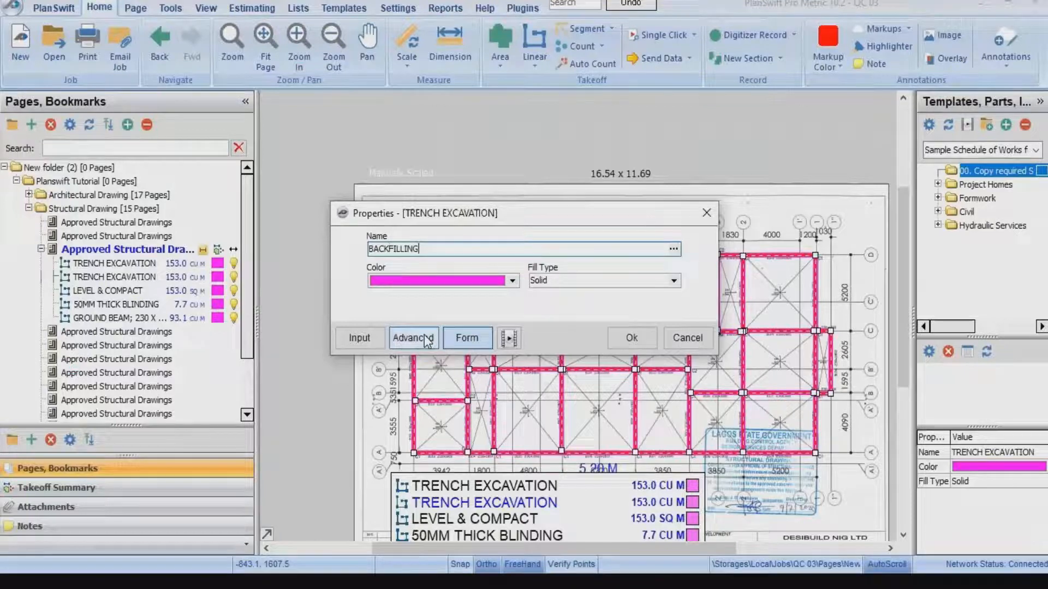
# Change the BACKFILLING item's quantity formula to [Takeoff]*0.45*1.00 in its advanced properties and accept.
pyautogui.click(407, 338)
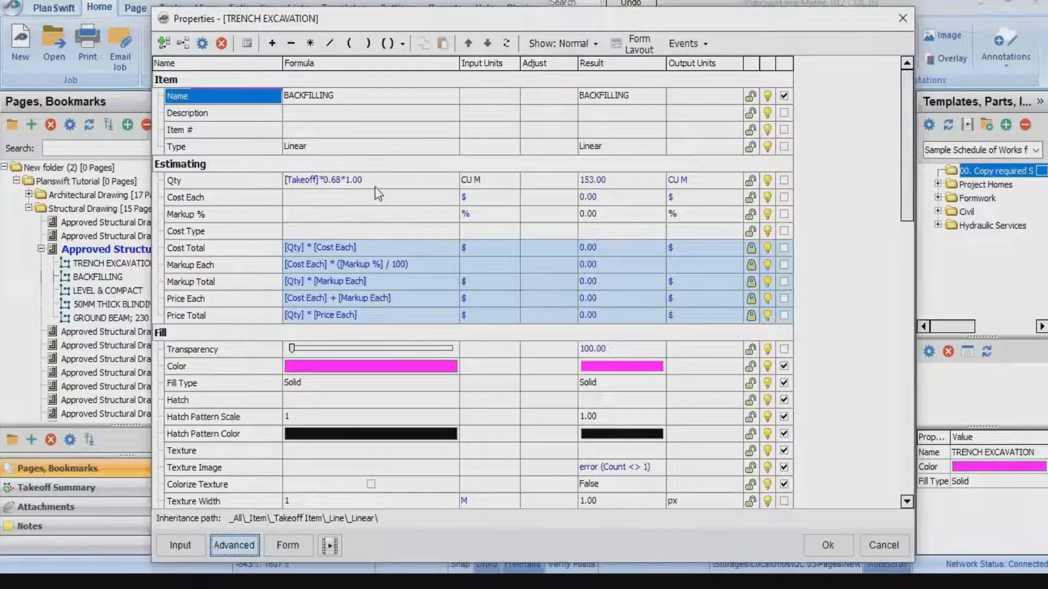
pyautogui.click(376, 179)
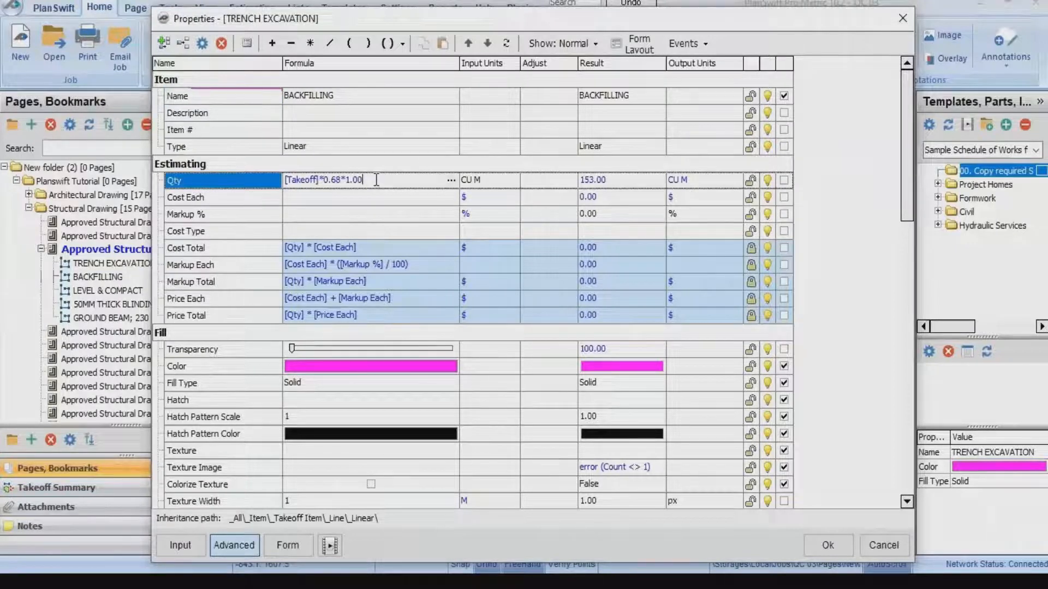
pyautogui.press('BackSpace')
pyautogui.press('BackSpace')
pyautogui.press('BackSpace')
pyautogui.press('BackSpace')
pyautogui.press('BackSpace')
pyautogui.press('BackSpace')
pyautogui.press('BackSpace')
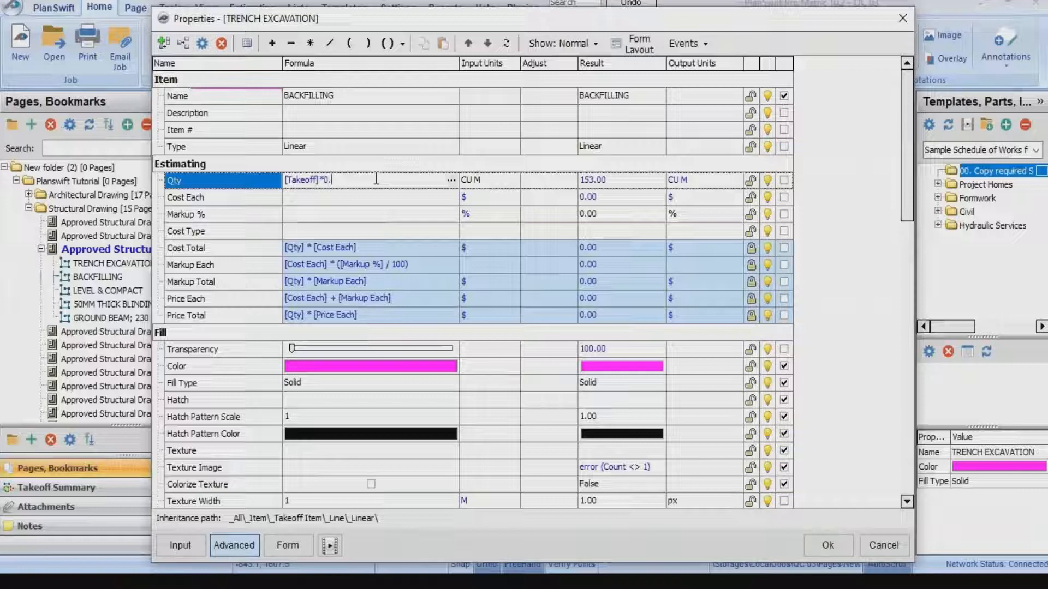
pyautogui.write('45*1.00')
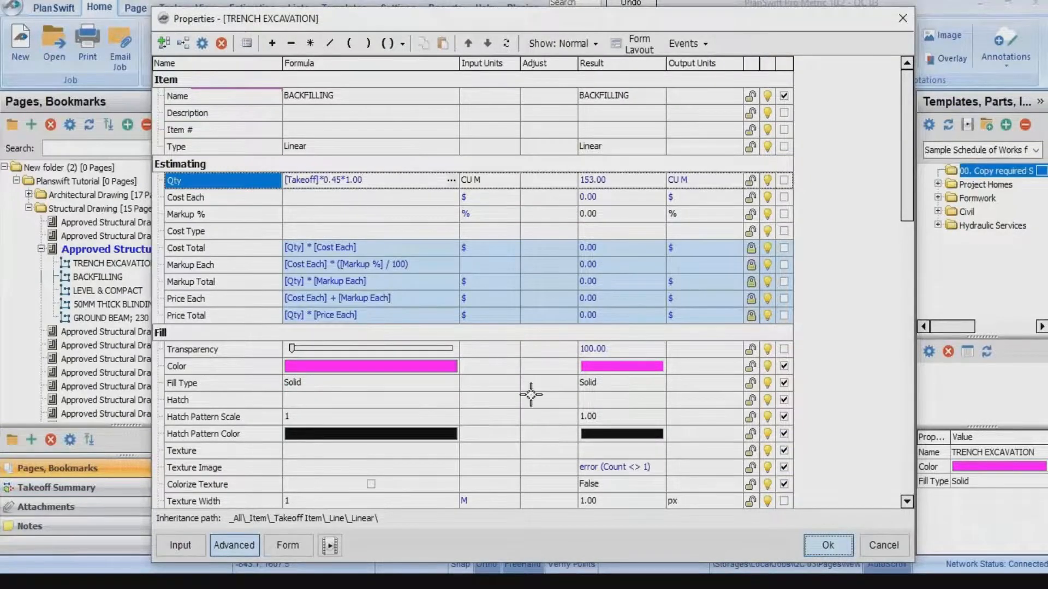
pyautogui.press('Return')
# Examine the legend's item quantities and the traced ground beams on the slab layout.
pyautogui.scroll(-3, 905, 338)
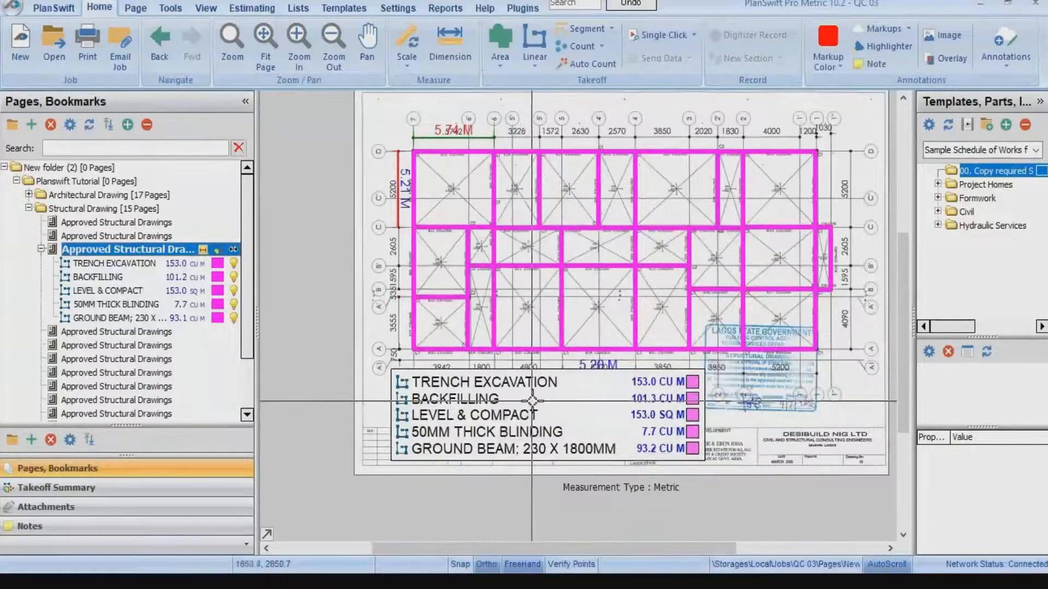
pyautogui.scroll(2, 527, 404)
pyautogui.scroll(3, 505, 404)
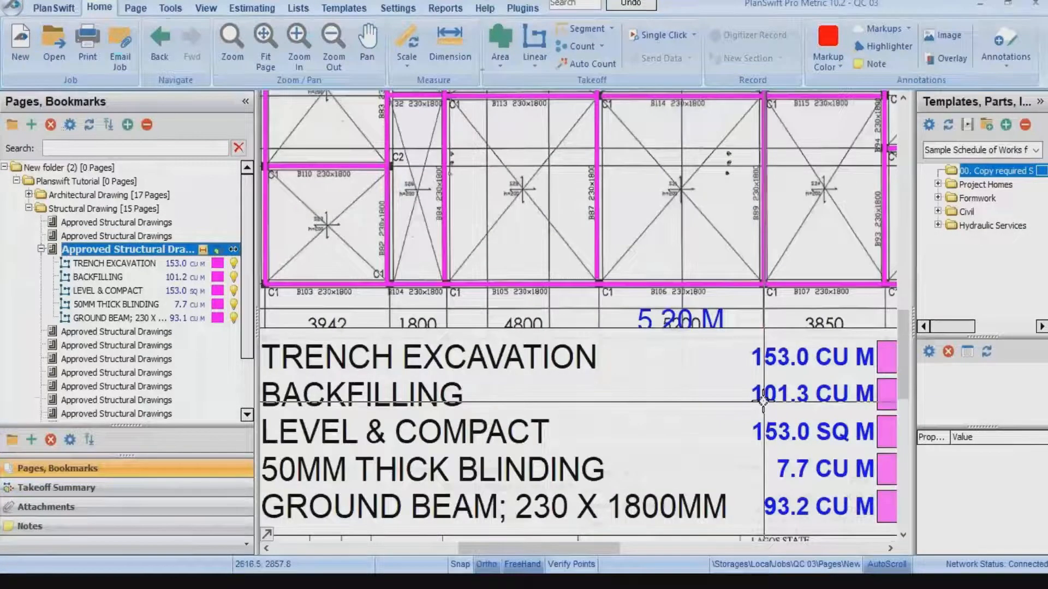
pyautogui.scroll(-4, 693, 407)
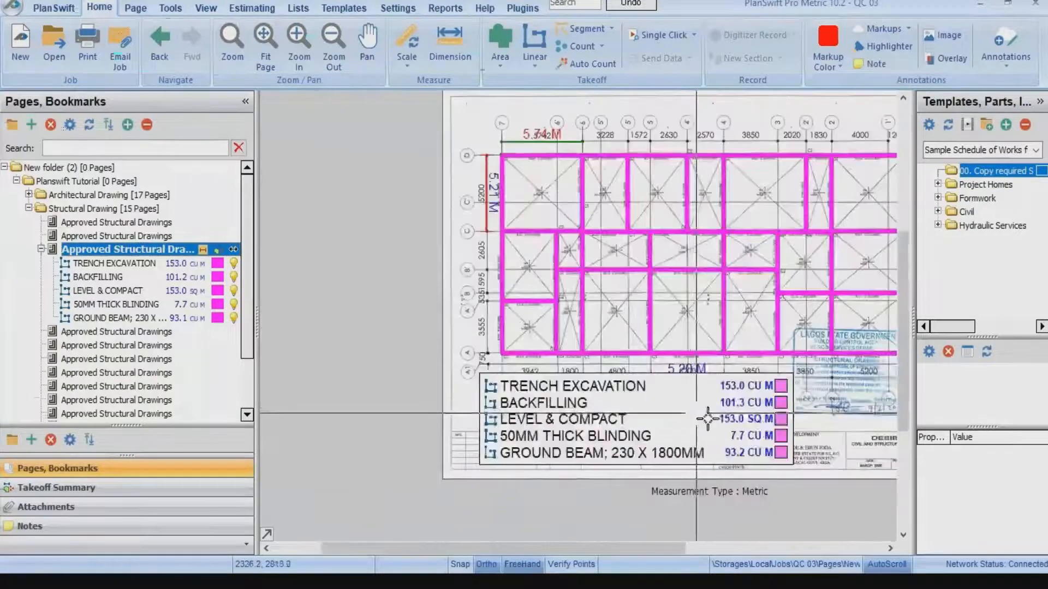
pyautogui.scroll(2, 763, 420)
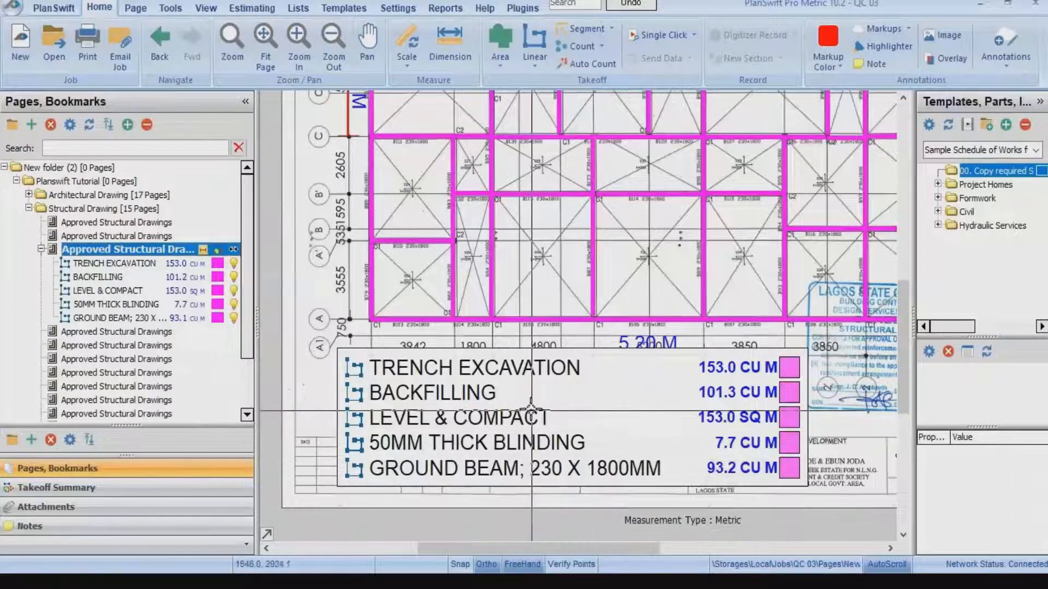
pyautogui.scroll(-2, 529, 408)
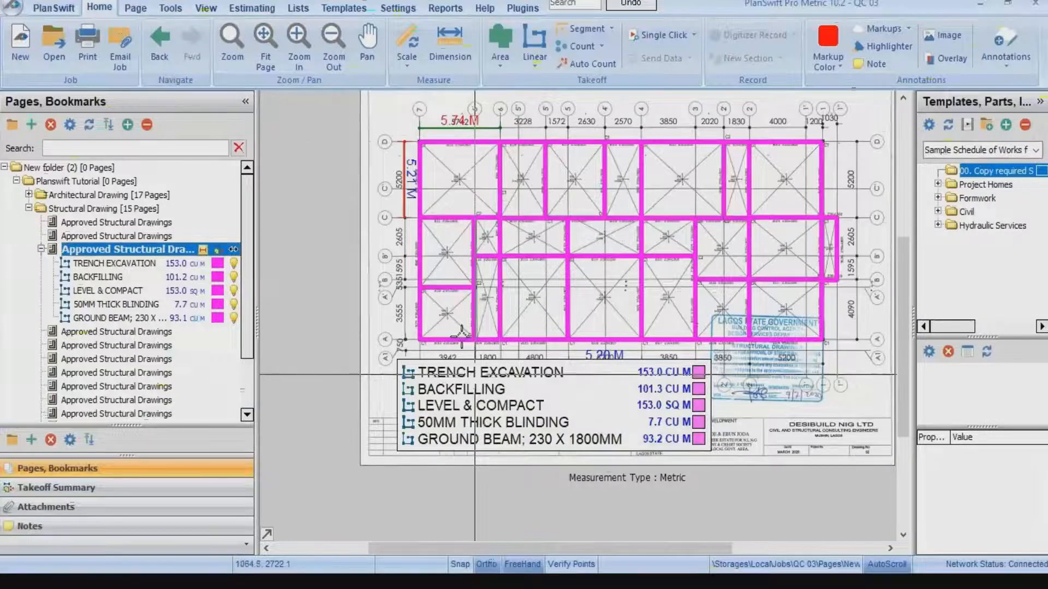
pyautogui.scroll(3, 450, 271)
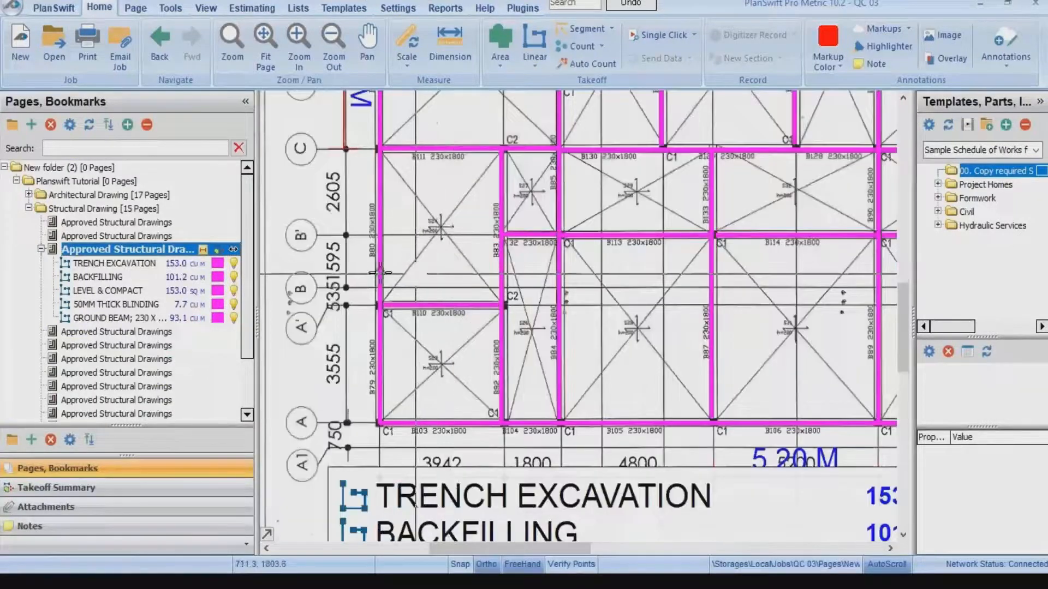
pyautogui.scroll(-3, 371, 271)
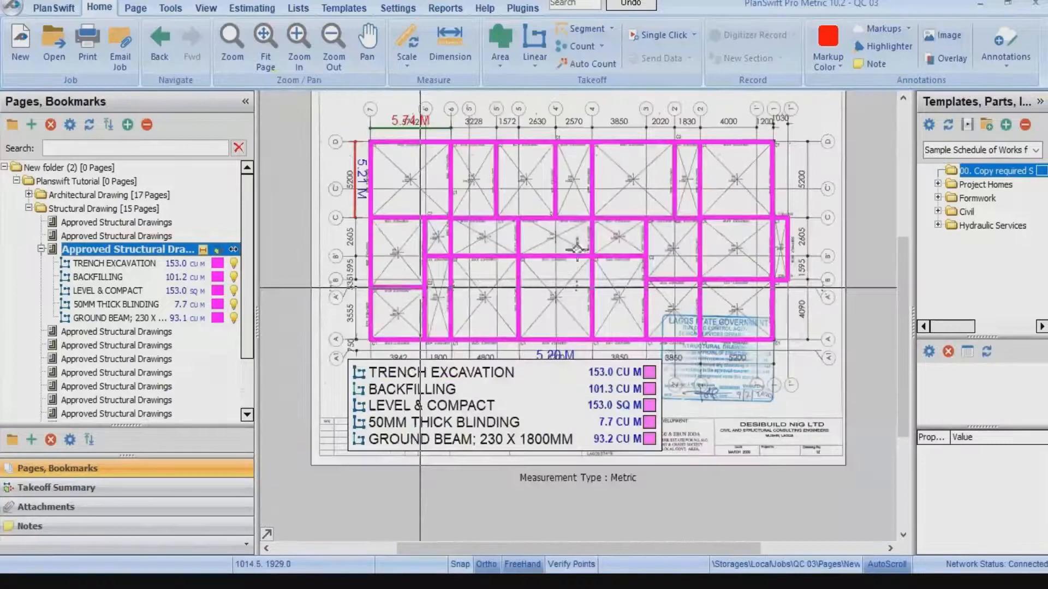
pyautogui.moveTo(905, 268); pyautogui.dragTo(895, 232)
pyautogui.moveTo(479, 339)
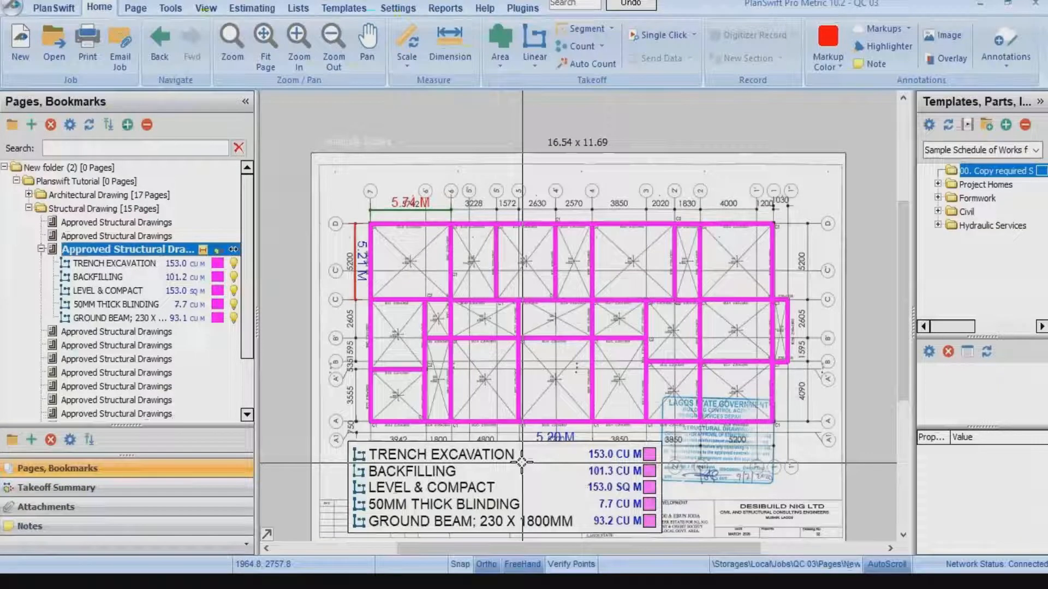
# Duplicate the TRENCH EXCAVATION item by copying it and pasting its sections into a new item.
pyautogui.click(127, 263)
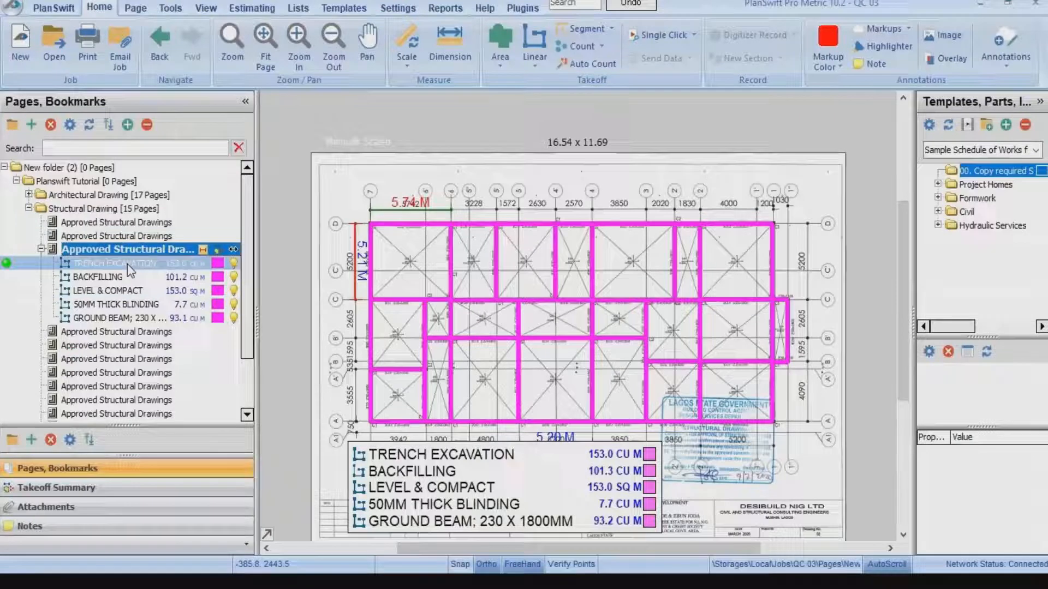
pyautogui.rightClick(126, 263)
pyautogui.click(176, 300)
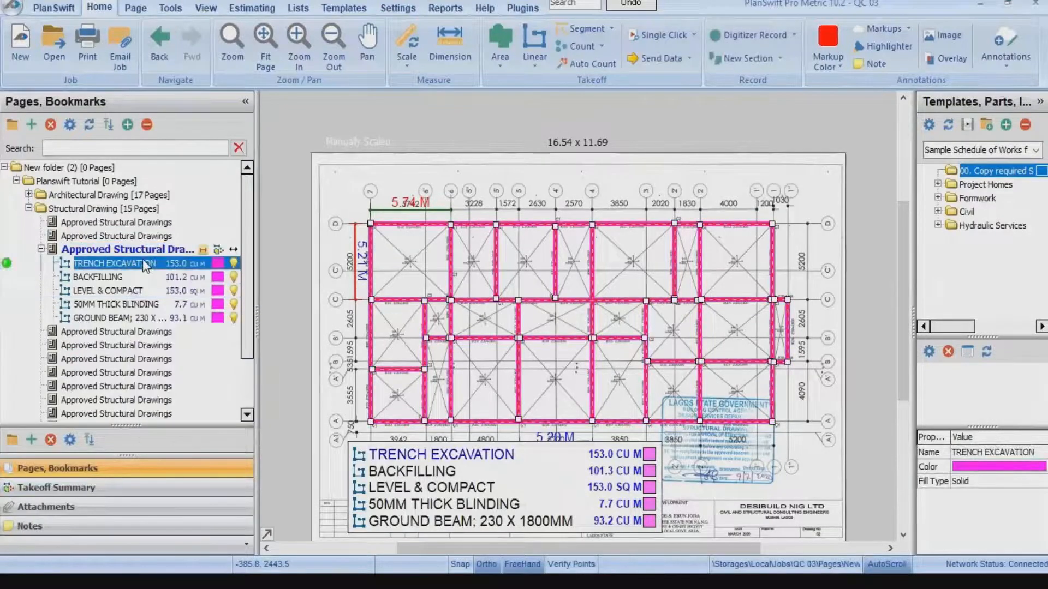
pyautogui.rightClick(142, 259)
pyautogui.click(178, 319)
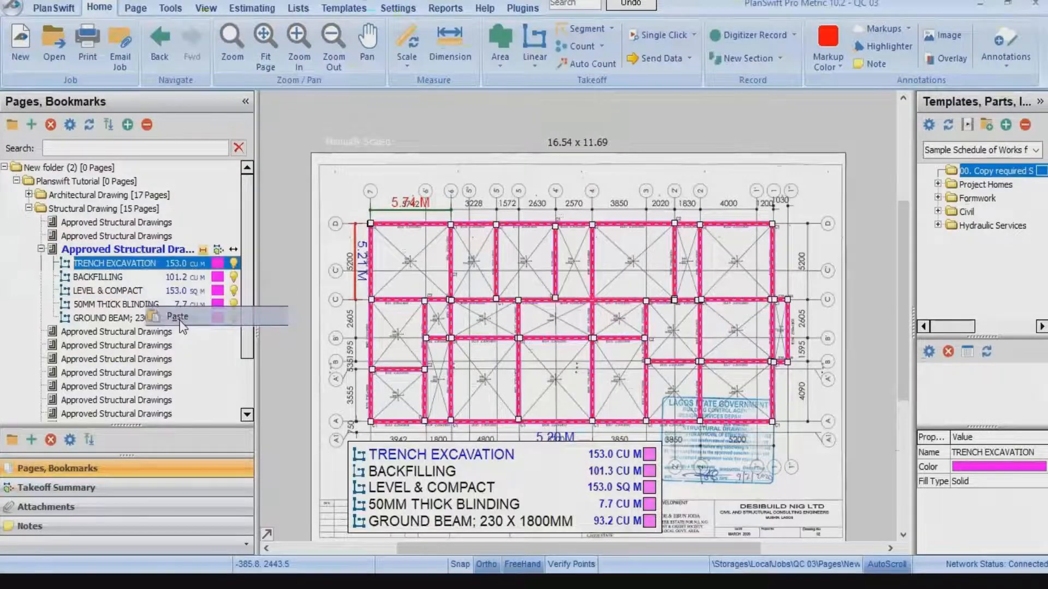
pyautogui.click(440, 295)
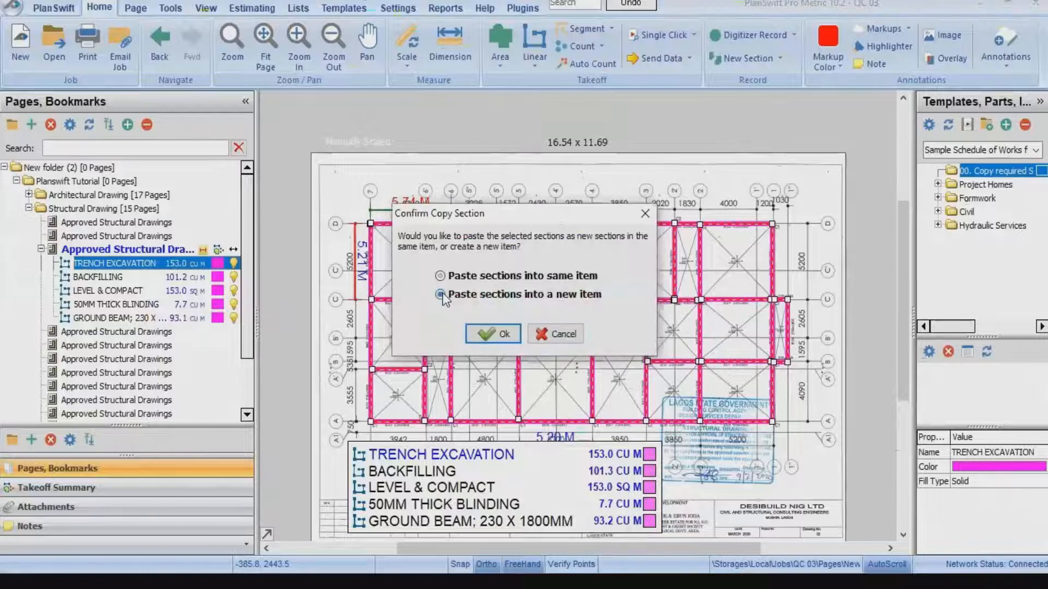
pyautogui.click(498, 334)
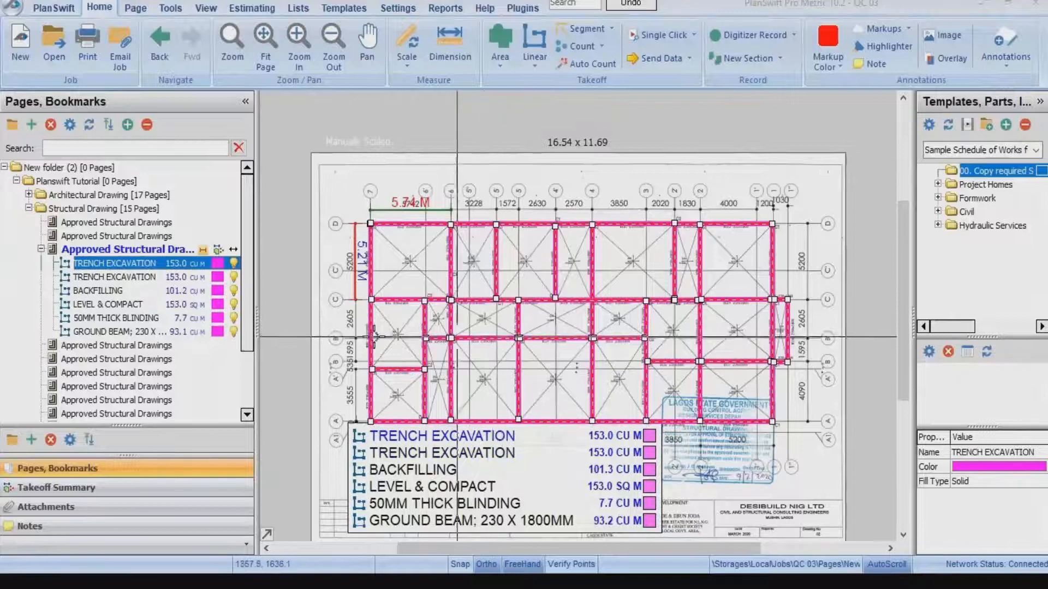
# Rename the pasted TRENCH EXCAVATION copy as EARTHWORK SUPPORT in its properties.
pyautogui.doubleClick(136, 277)
pyautogui.write('E')
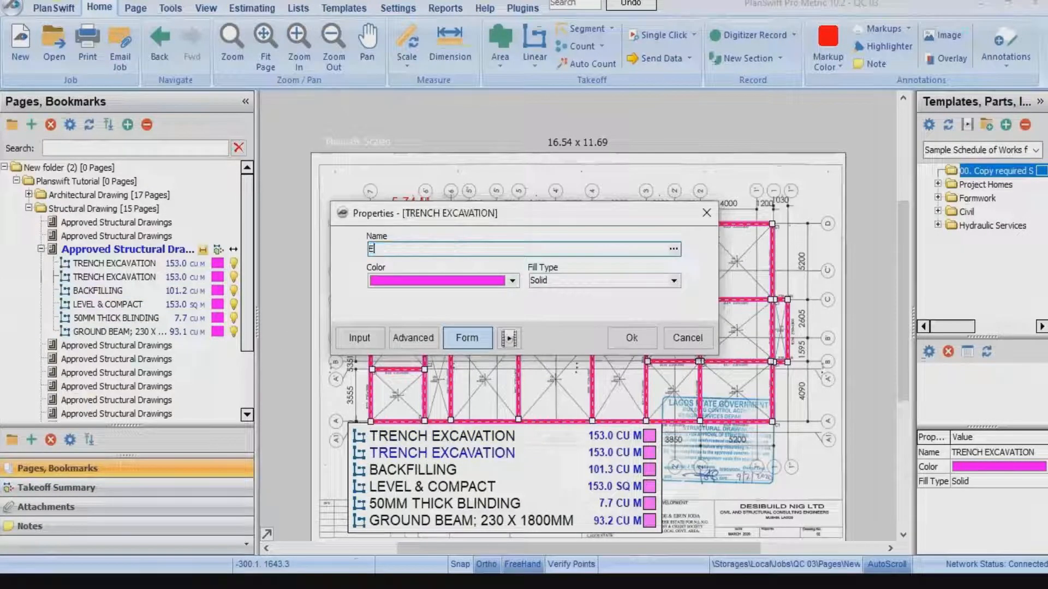
pyautogui.write('ART')
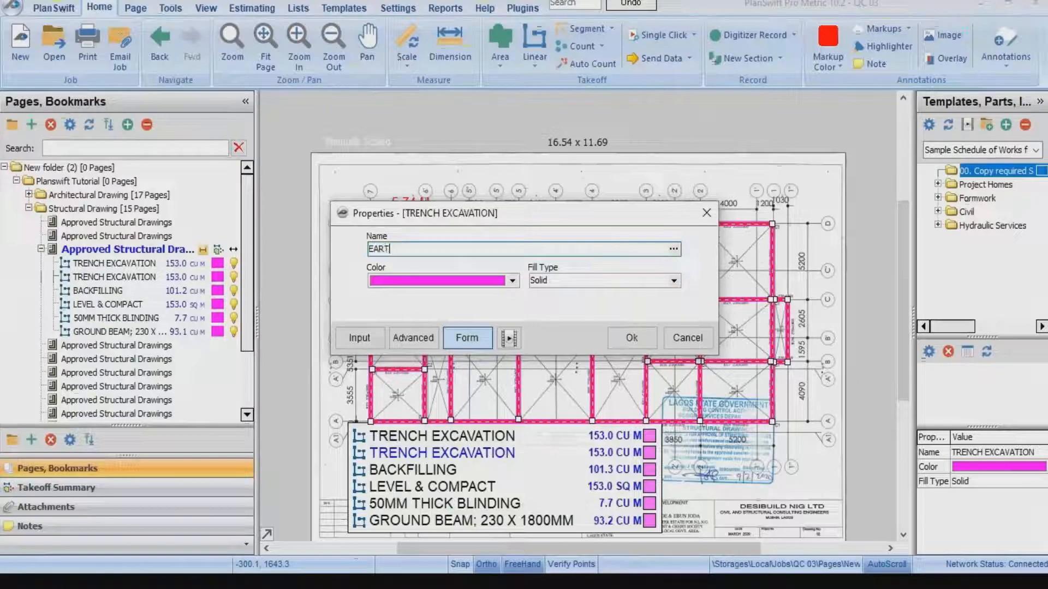
pyautogui.write('HWORK SUPPORT')
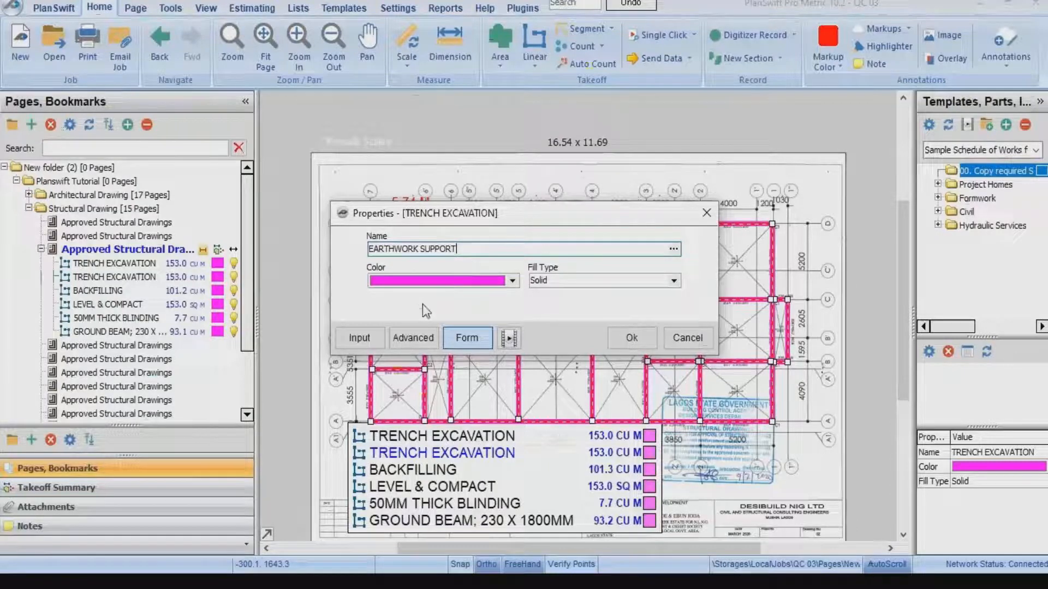
# Change the EARTHWORK SUPPORT item's quantity formula to [Takeoff]*1.00*2 in its advanced properties.
pyautogui.click(419, 338)
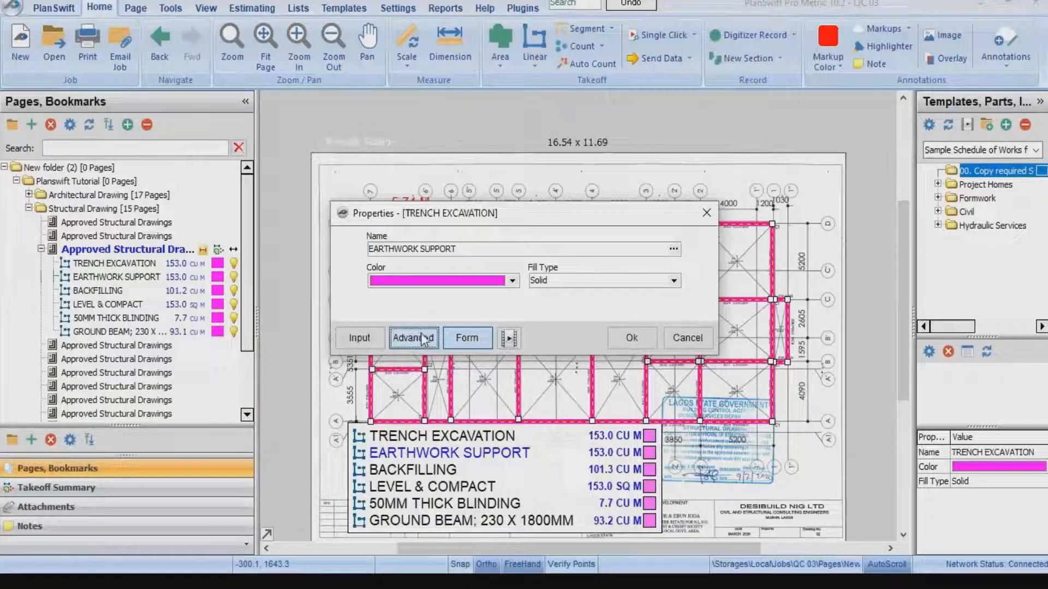
pyautogui.click(416, 339)
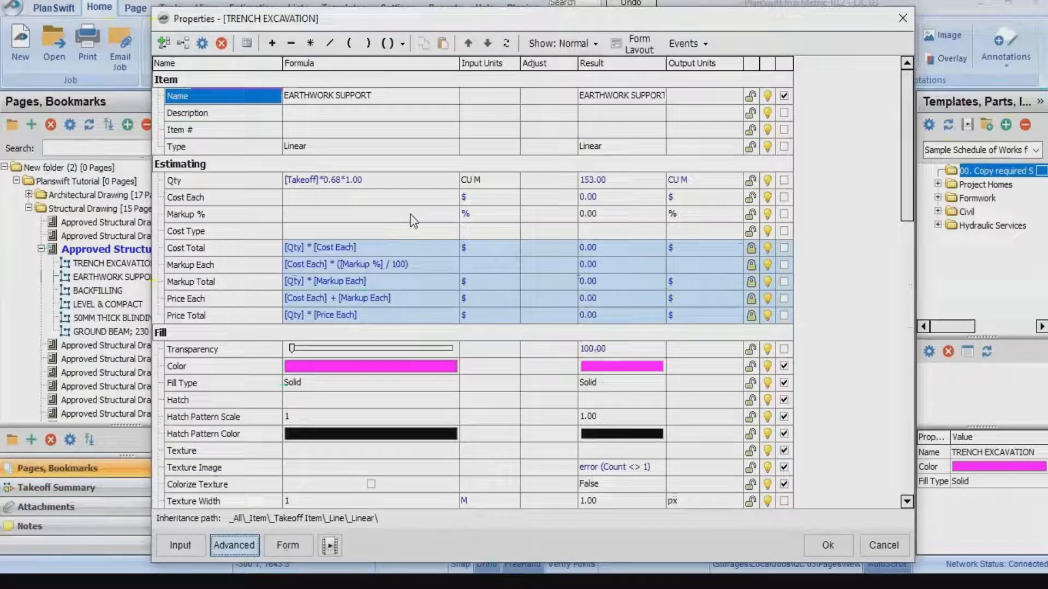
pyautogui.click(342, 180)
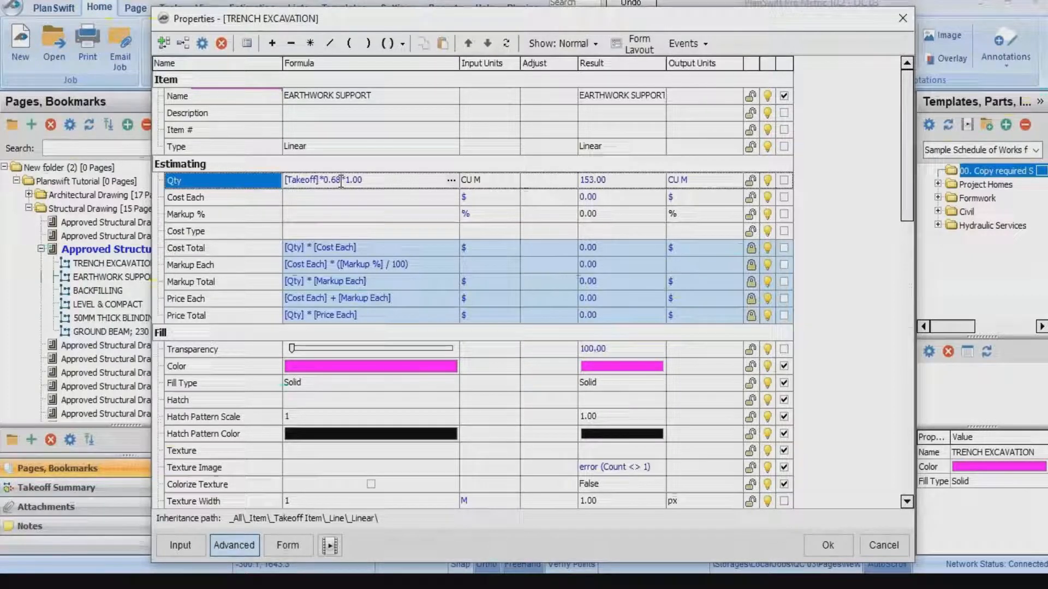
pyautogui.press('BackSpace')
pyautogui.press('BackSpace')
pyautogui.press('BackSpace')
pyautogui.press('BackSpace')
pyautogui.press('BackSpace')
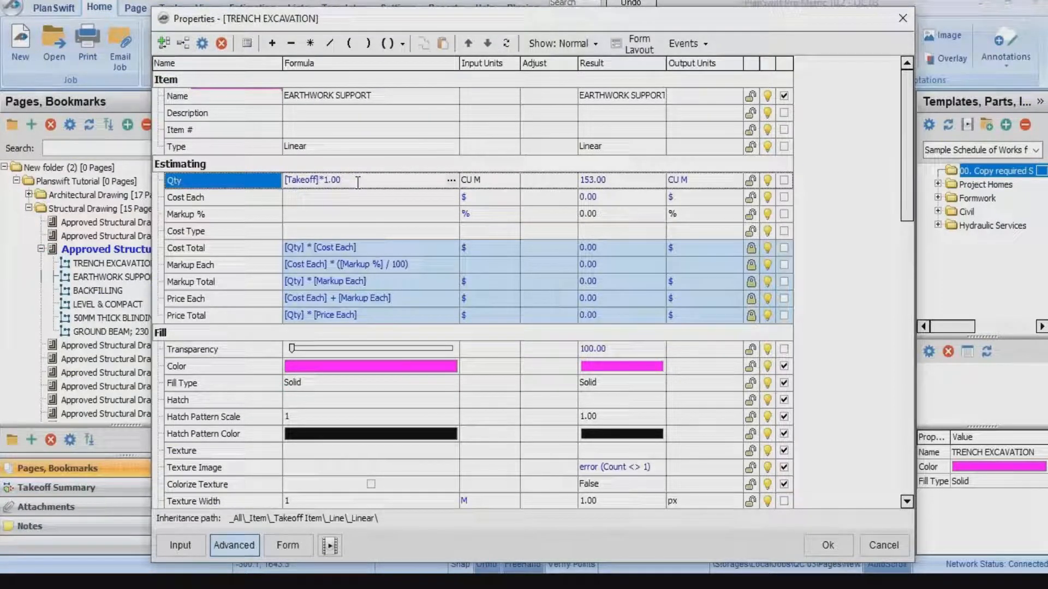
pyautogui.write('*2')
# Set the EARTHWORK SUPPORT quantity's input units to SQ M and accept the properties.
pyautogui.click(512, 184)
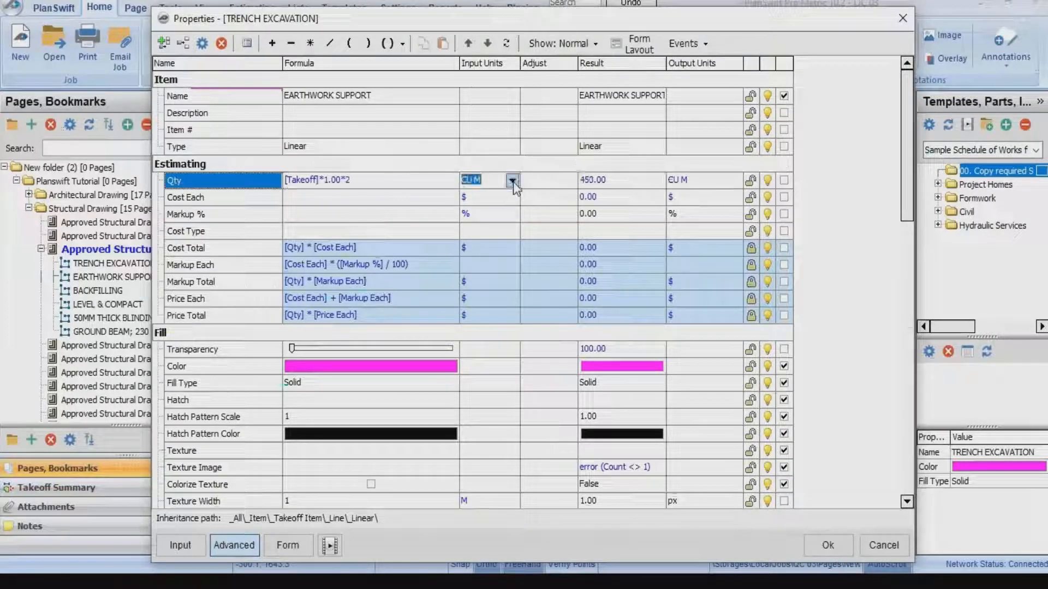
pyautogui.click(512, 183)
pyautogui.click(488, 212)
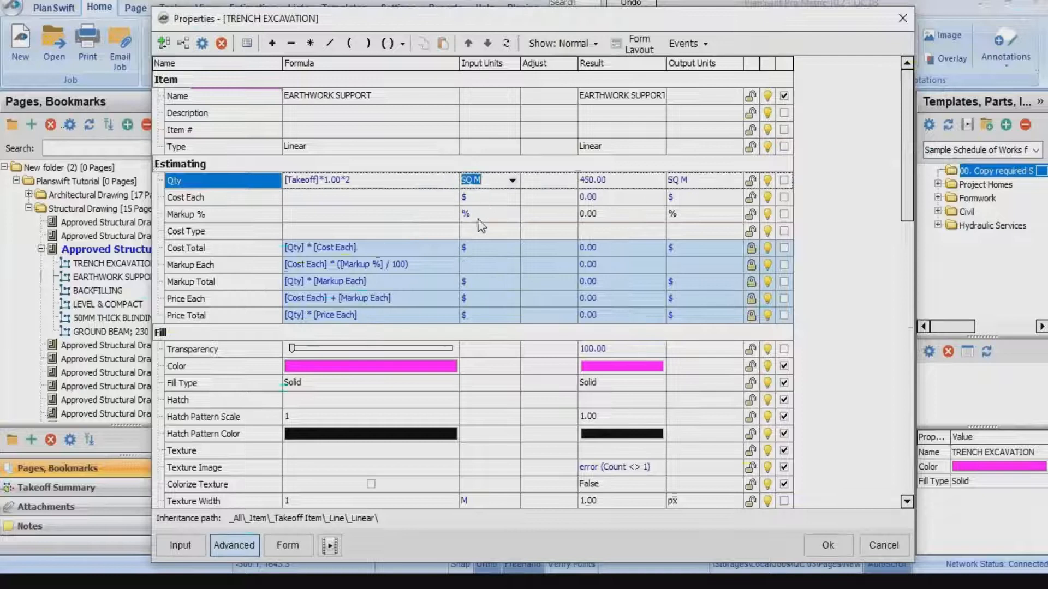
pyautogui.click(828, 546)
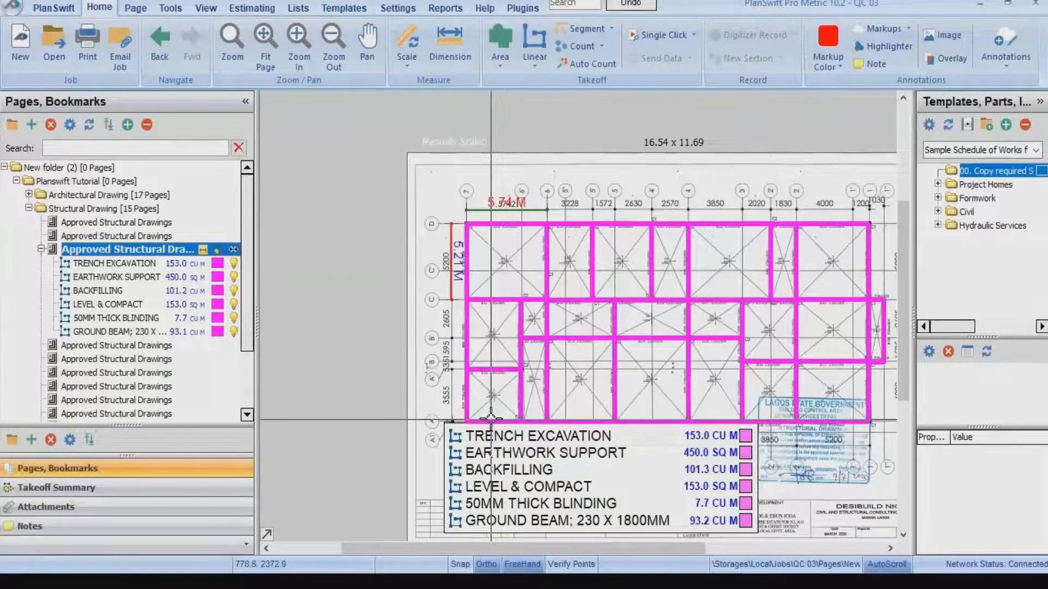
# Examine the beam intersections and panels along grid line C on the slab layout.
pyautogui.scroll(1, 489, 420)
pyautogui.scroll(-1, 505, 423)
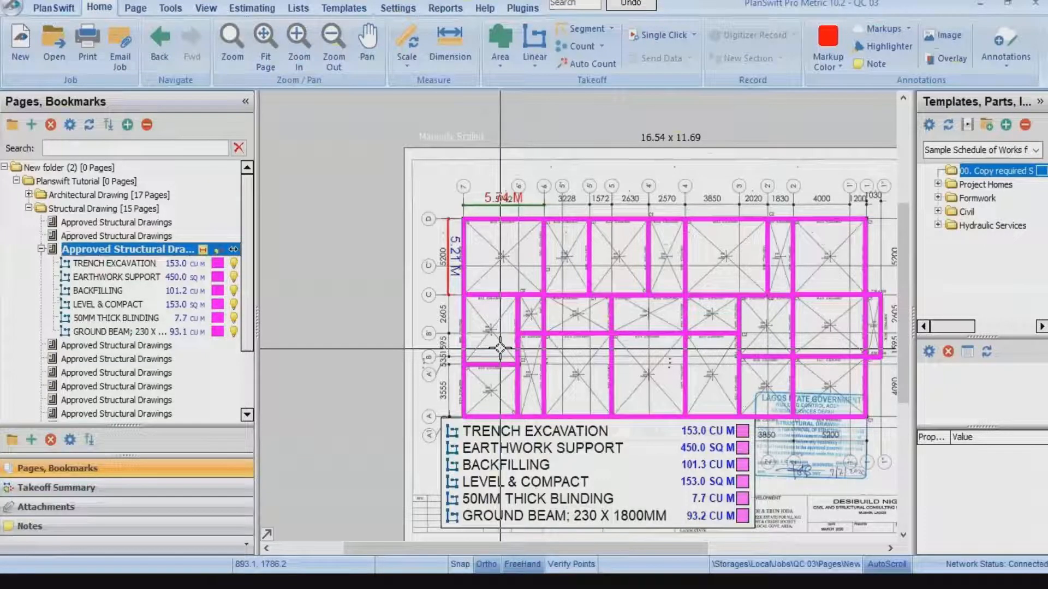
pyautogui.scroll(5, 554, 229)
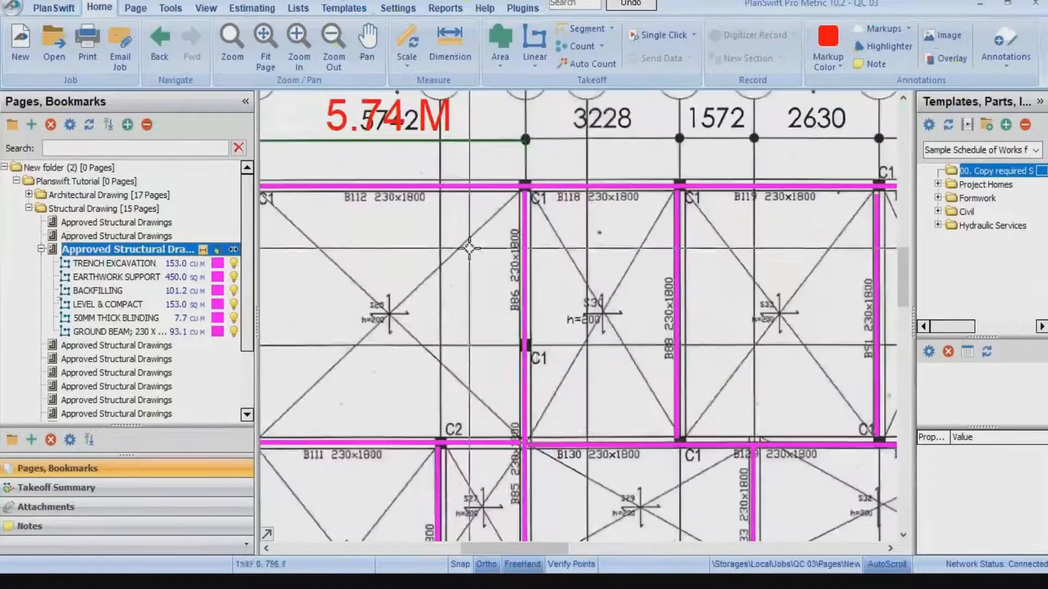
pyautogui.scroll(-3, 502, 220)
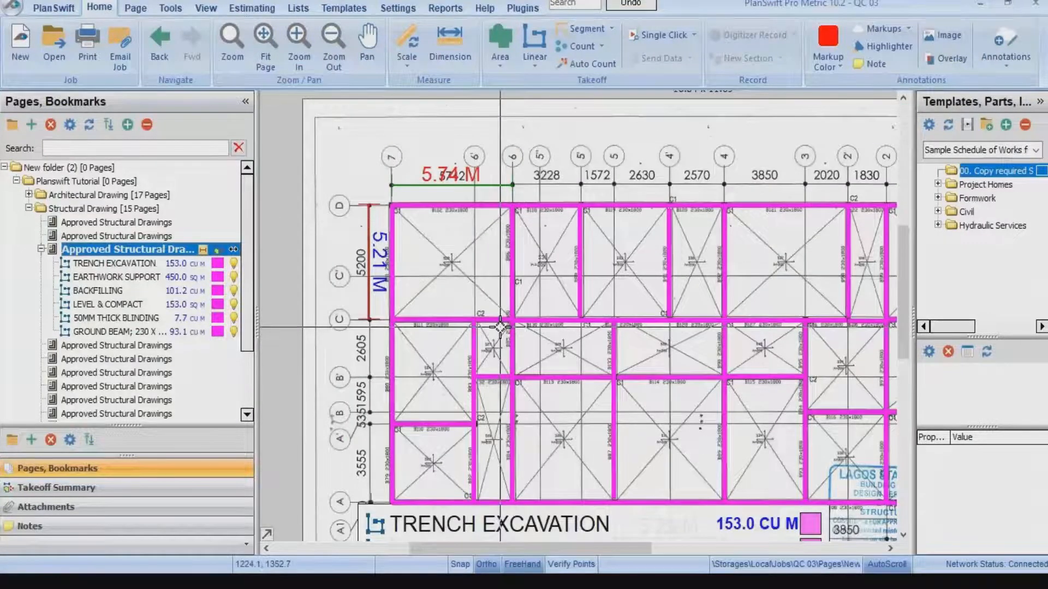
pyautogui.scroll(7, 500, 328)
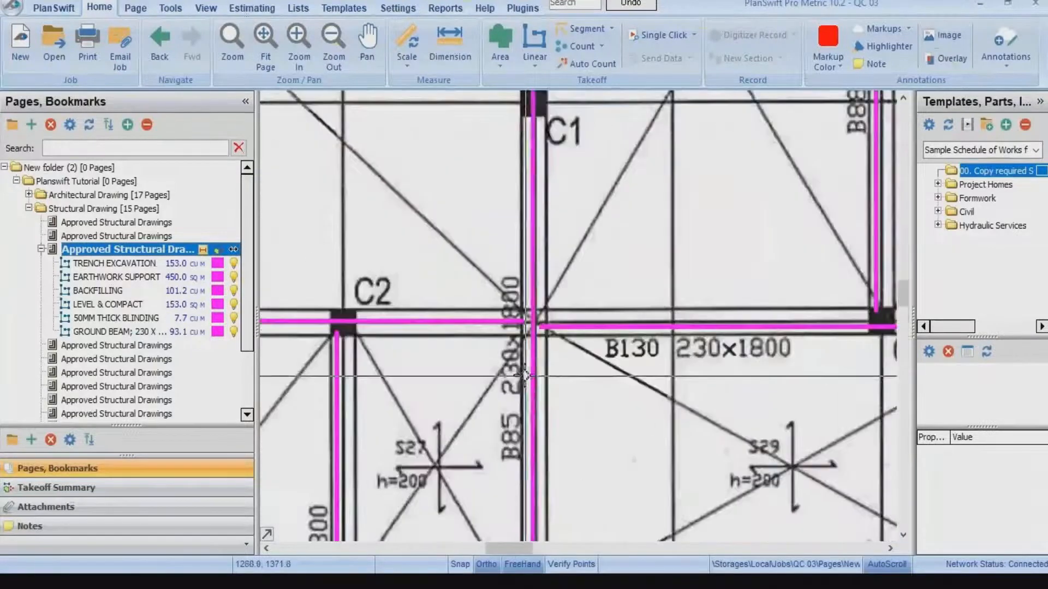
pyautogui.scroll(-7, 563, 348)
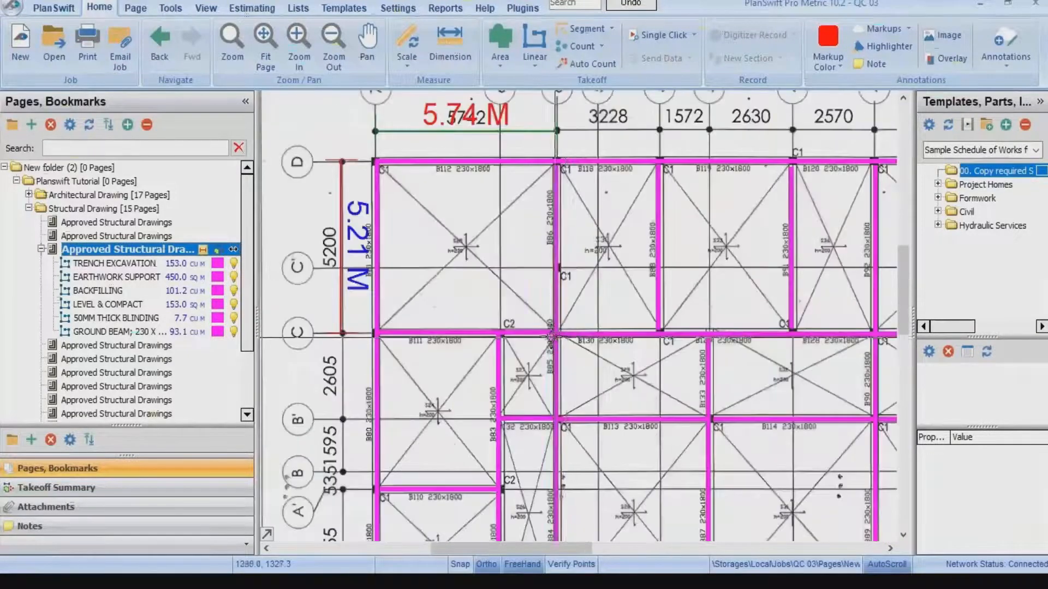
pyautogui.scroll(-3, 527, 315)
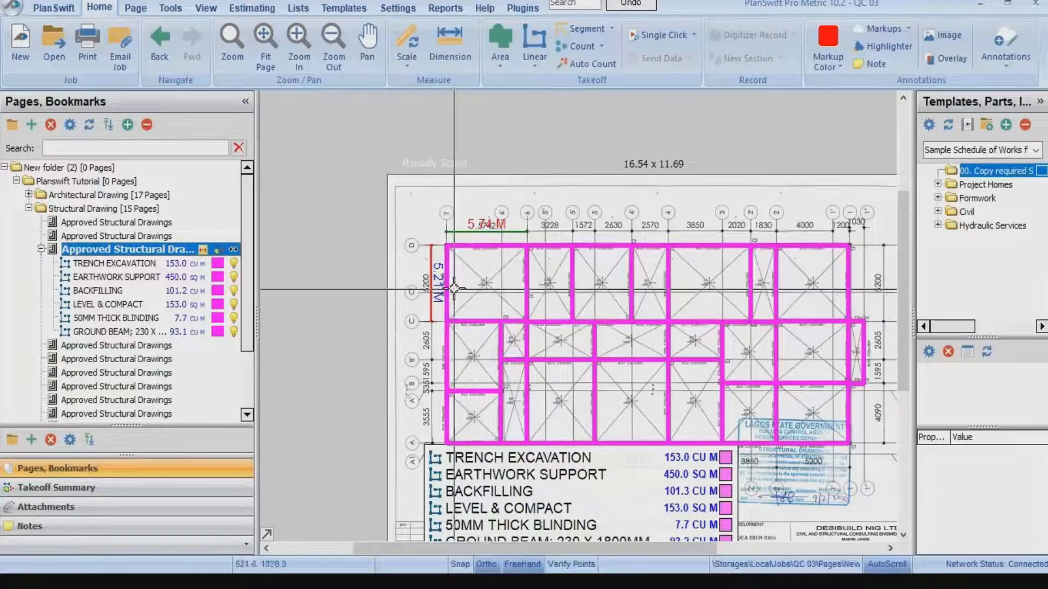
pyautogui.scroll(1, 480, 326)
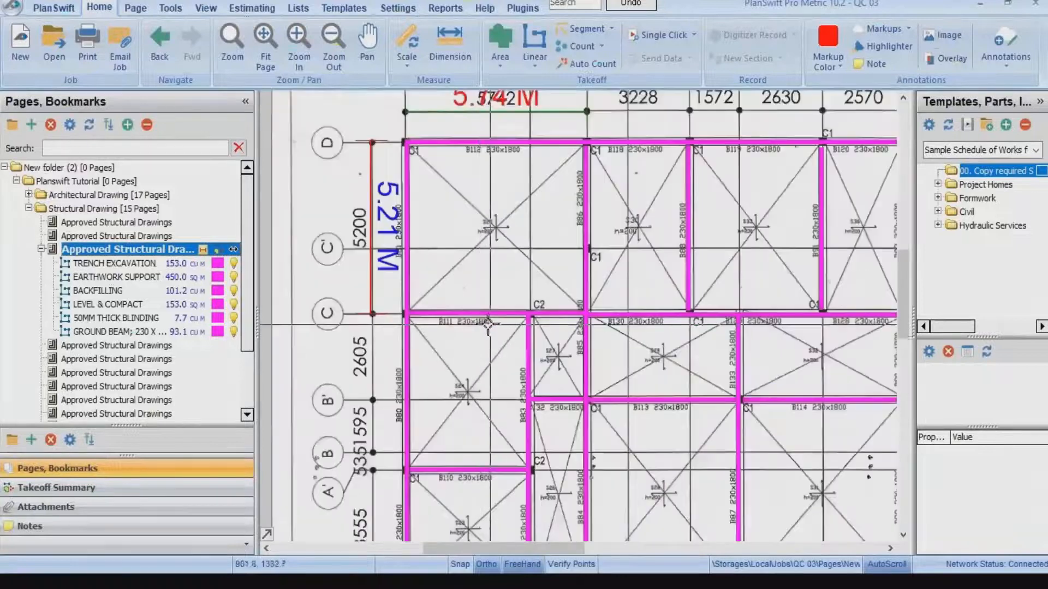
pyautogui.scroll(1, 504, 326)
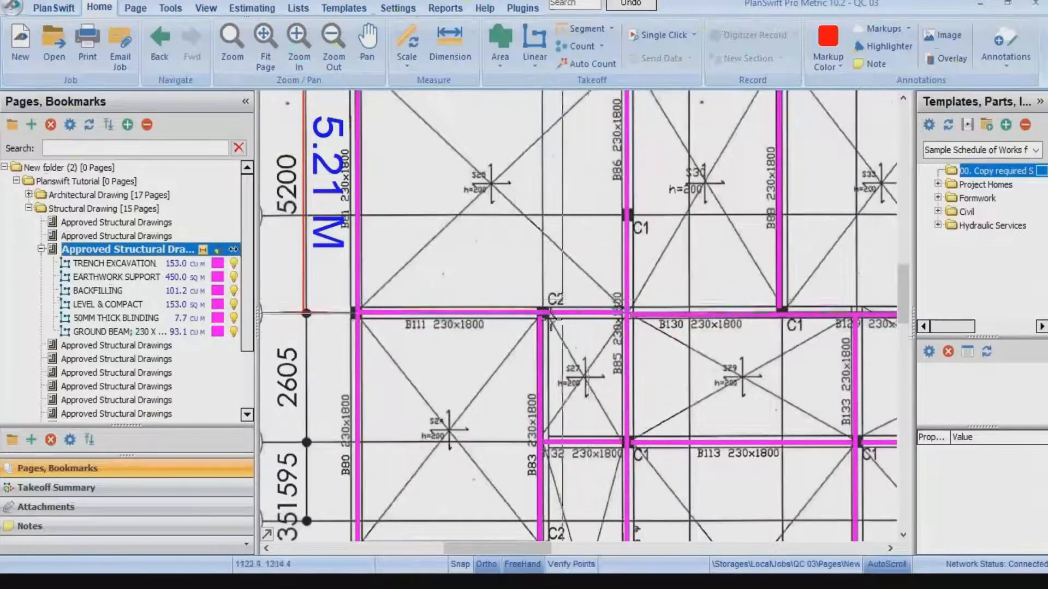
# Copy the GROUND BEAM; 230 X 1800MM takeoff item and paste its sections into a new item.
pyautogui.scroll(-1, 685, 315)
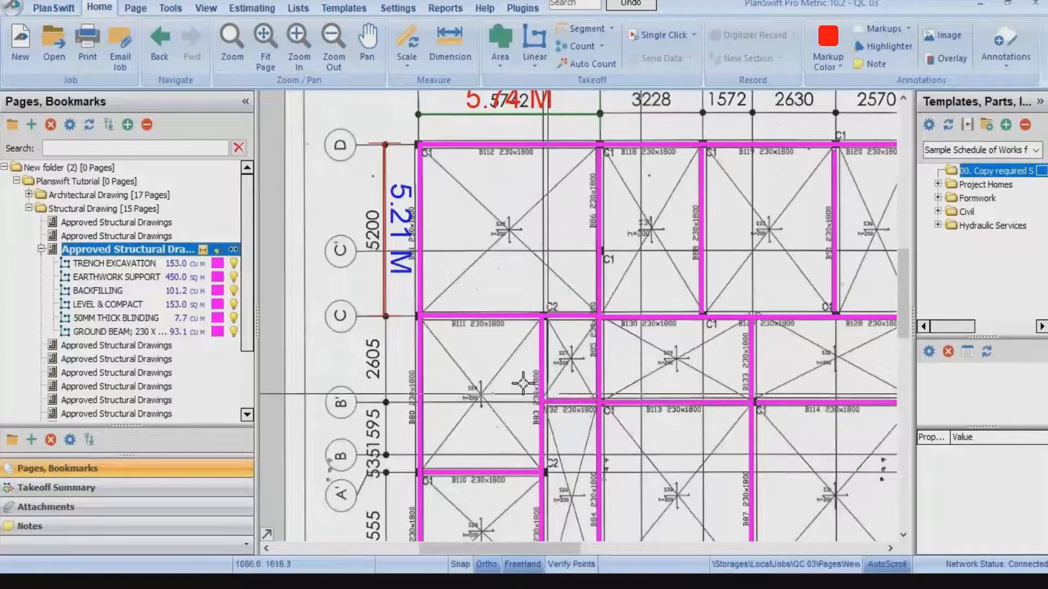
pyautogui.scroll(-1, 537, 388)
pyautogui.scroll(-1, 537, 389)
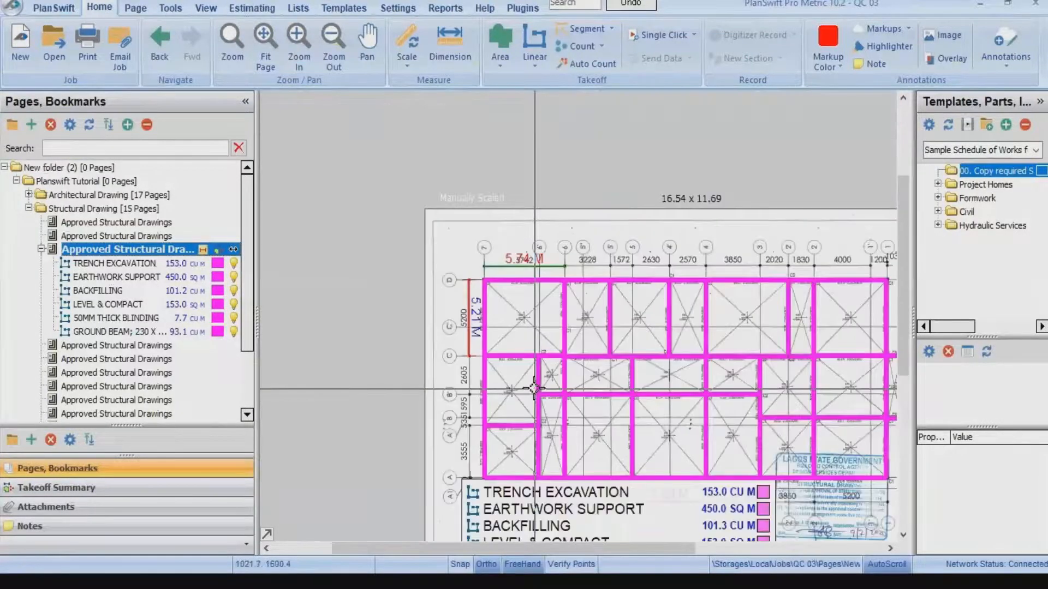
pyautogui.scroll(2, 535, 385)
pyautogui.scroll(-3, 527, 375)
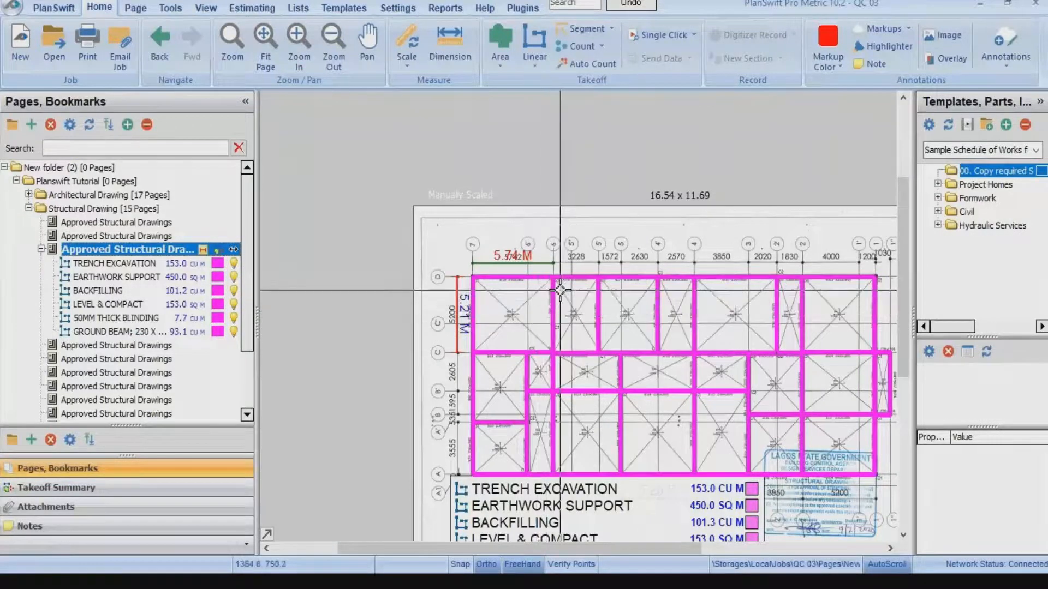
pyautogui.rightClick(139, 333)
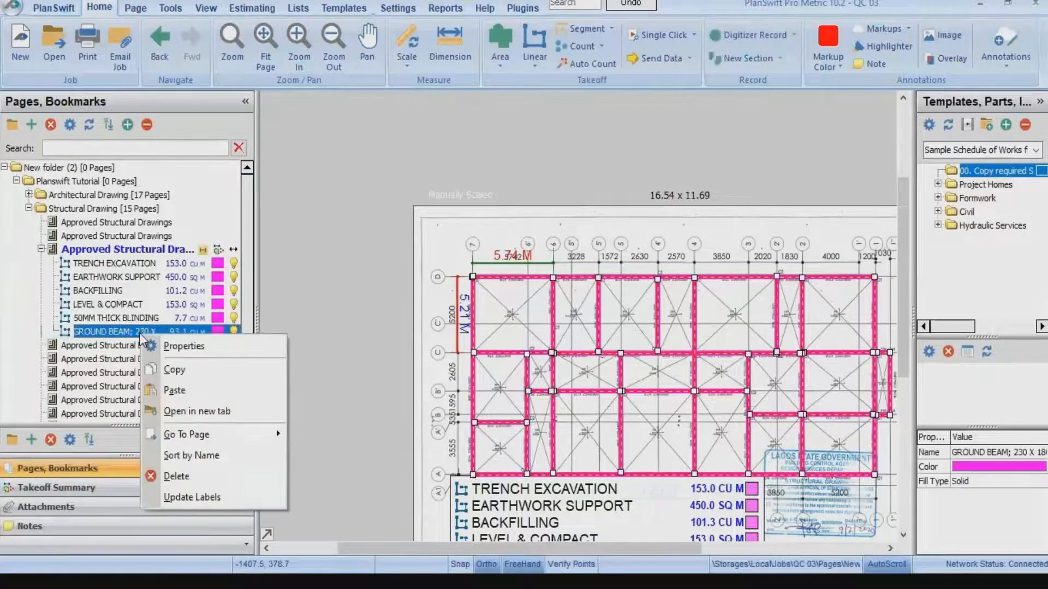
pyautogui.click(178, 368)
pyautogui.rightClick(149, 329)
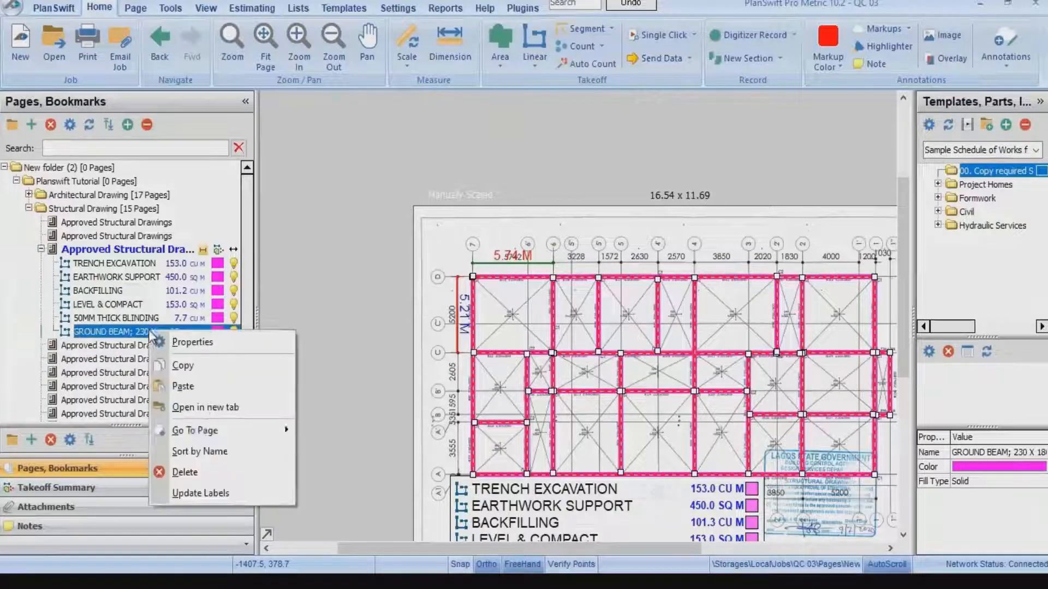
pyautogui.click(195, 388)
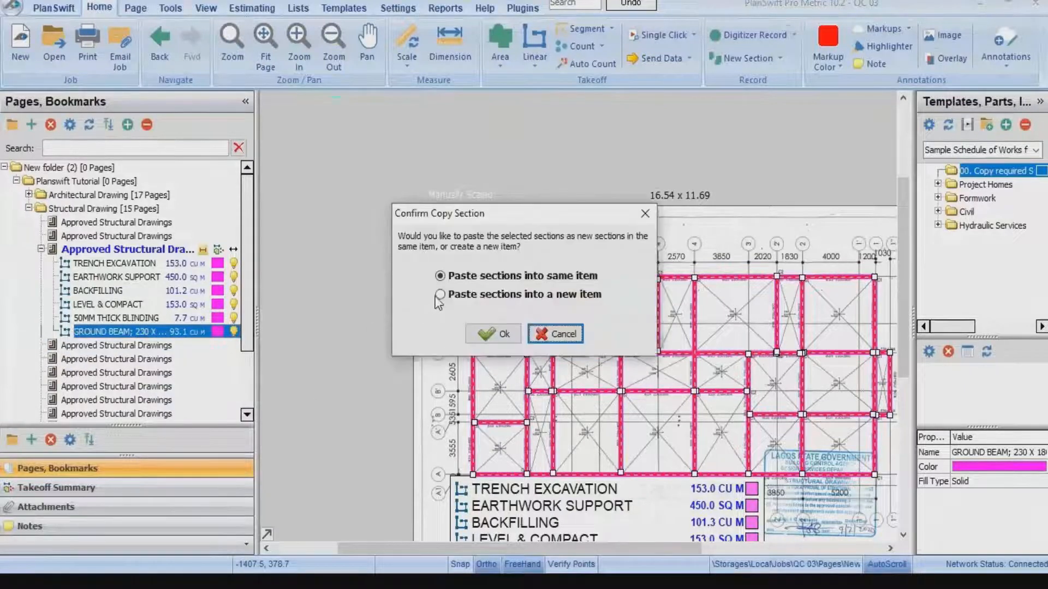
pyautogui.click(441, 296)
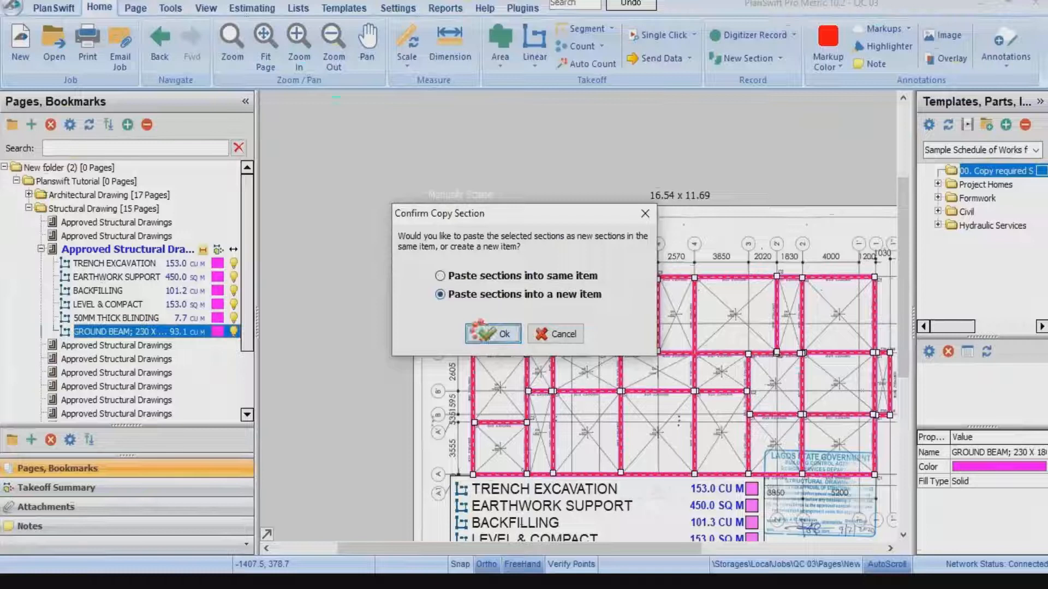
pyautogui.click(480, 330)
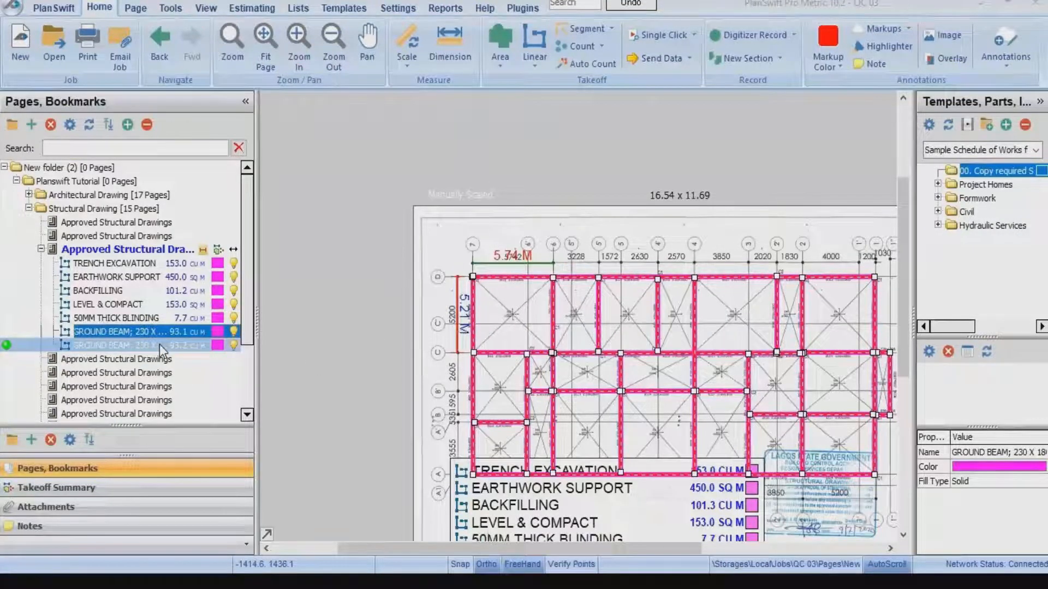
# Rename the pasted ground beam copy as FORMWORK TO SIDES OF GROUND BEAMS in its properties.
pyautogui.doubleClick(159, 345)
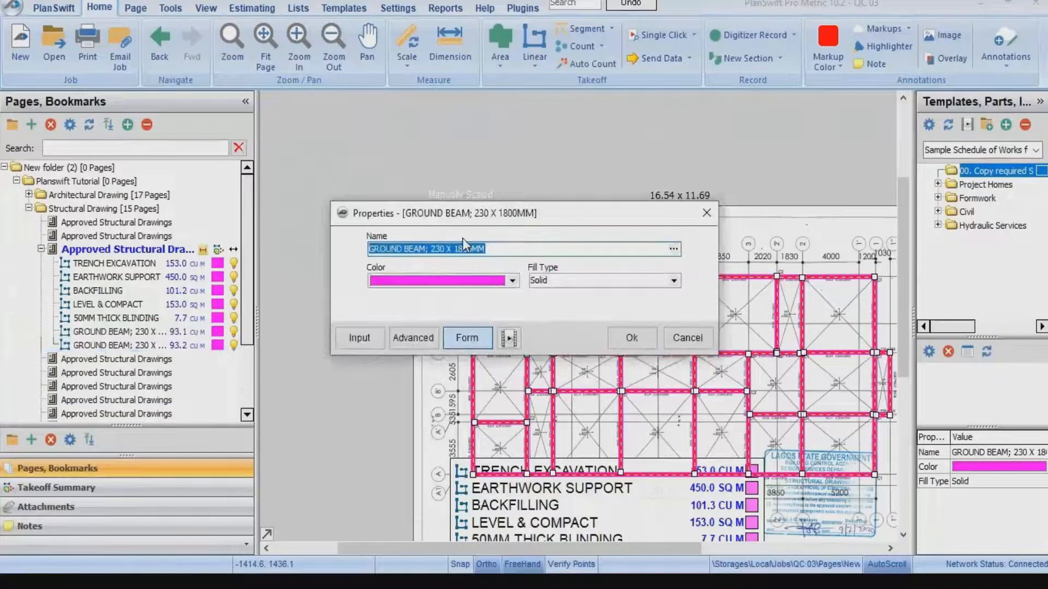
pyautogui.write('FOR')
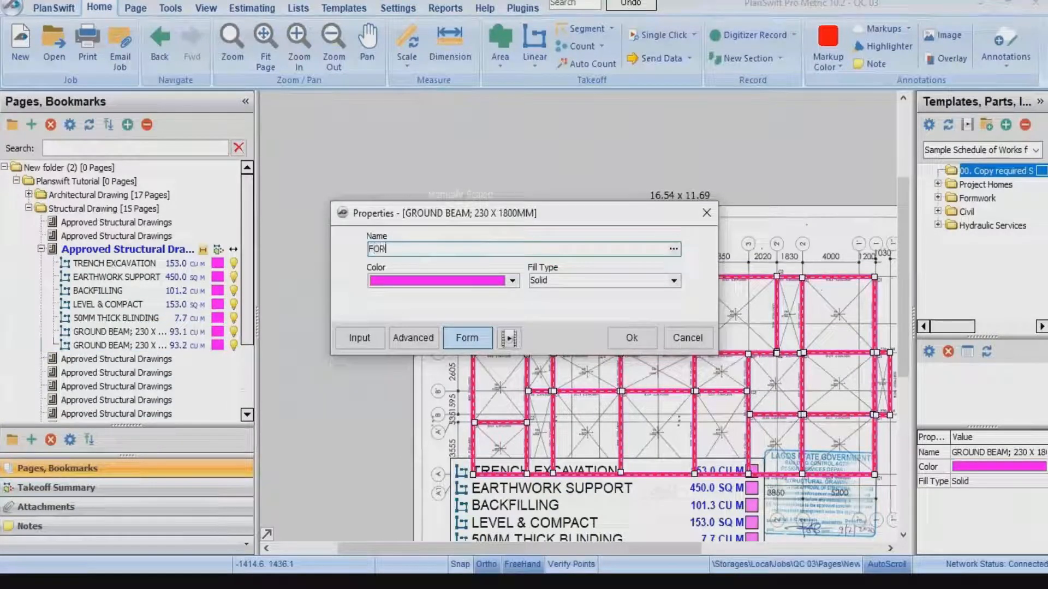
pyautogui.write('MWORK ')
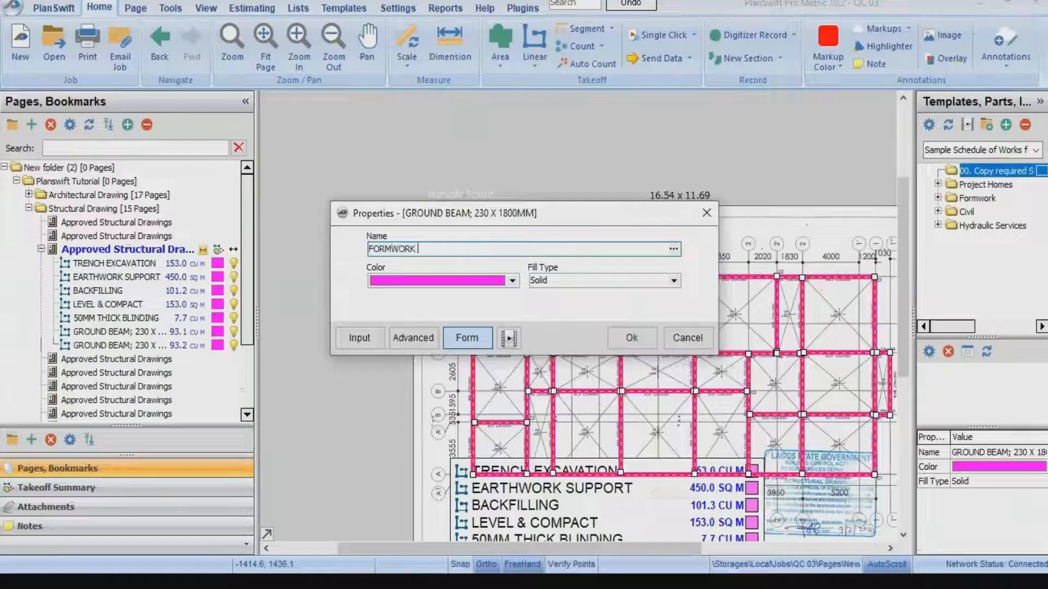
pyautogui.write('TO SIDES ')
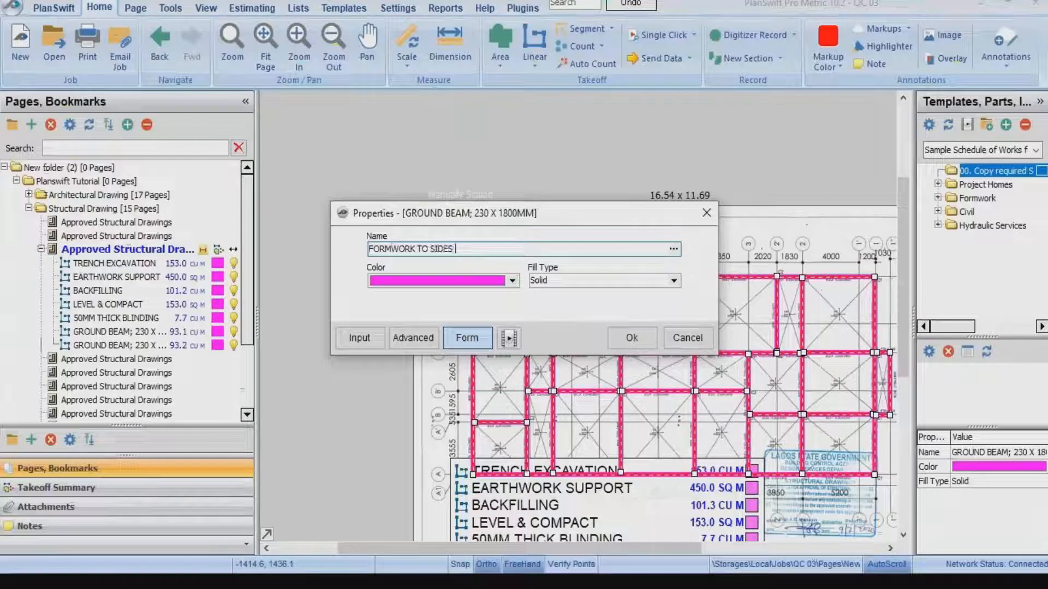
pyautogui.write('OF GROUND BEAMS')
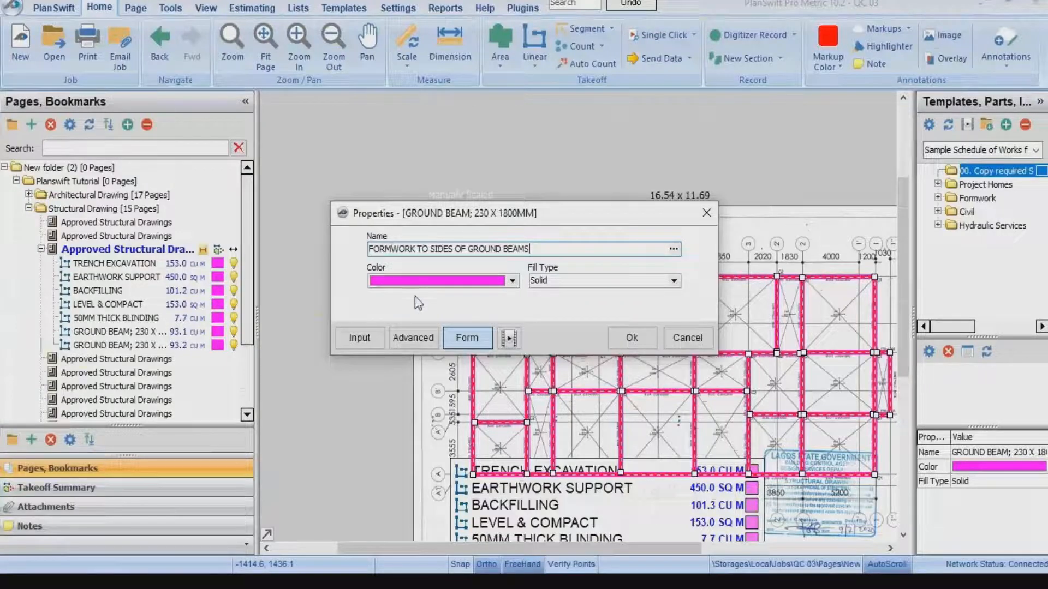
# Change the formwork item's quantity formula to [Takeoff]*1.80*2 in its advanced properties.
pyautogui.click(402, 339)
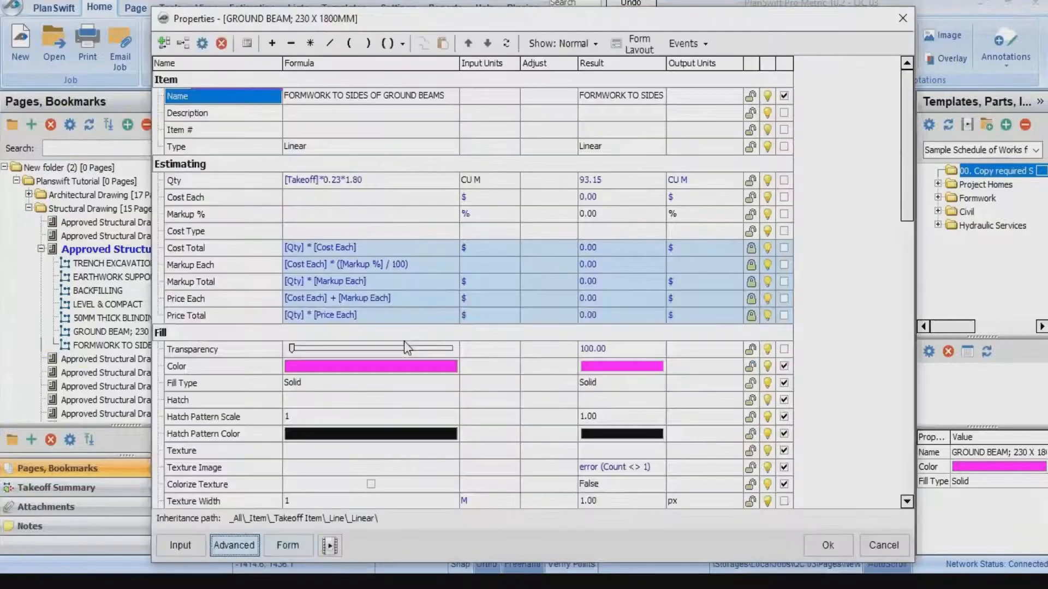
pyautogui.click(373, 179)
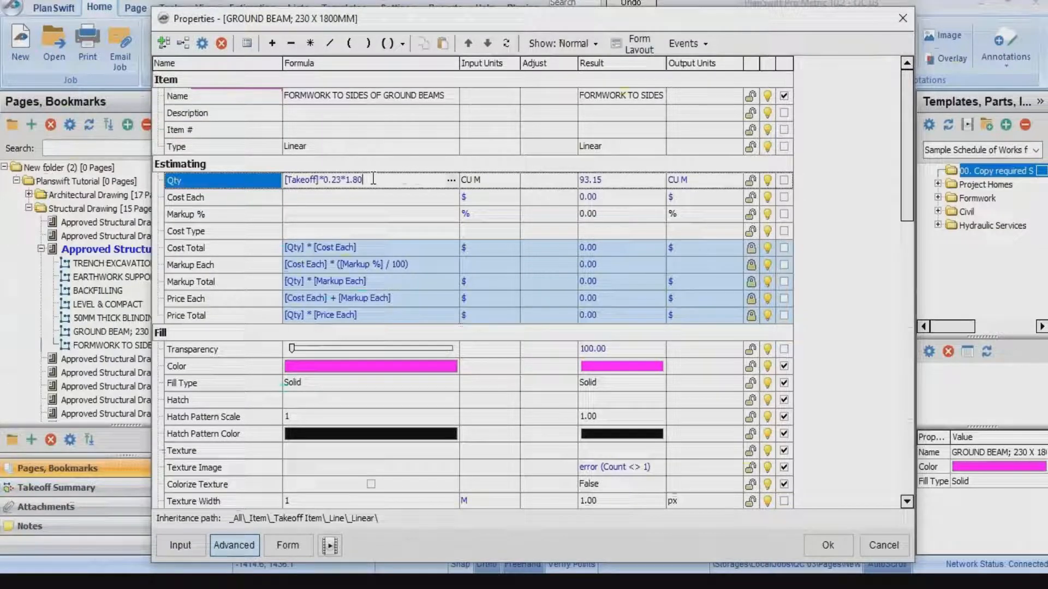
pyautogui.press('Left')
pyautogui.press('Left')
pyautogui.press('Left')
pyautogui.press('Left')
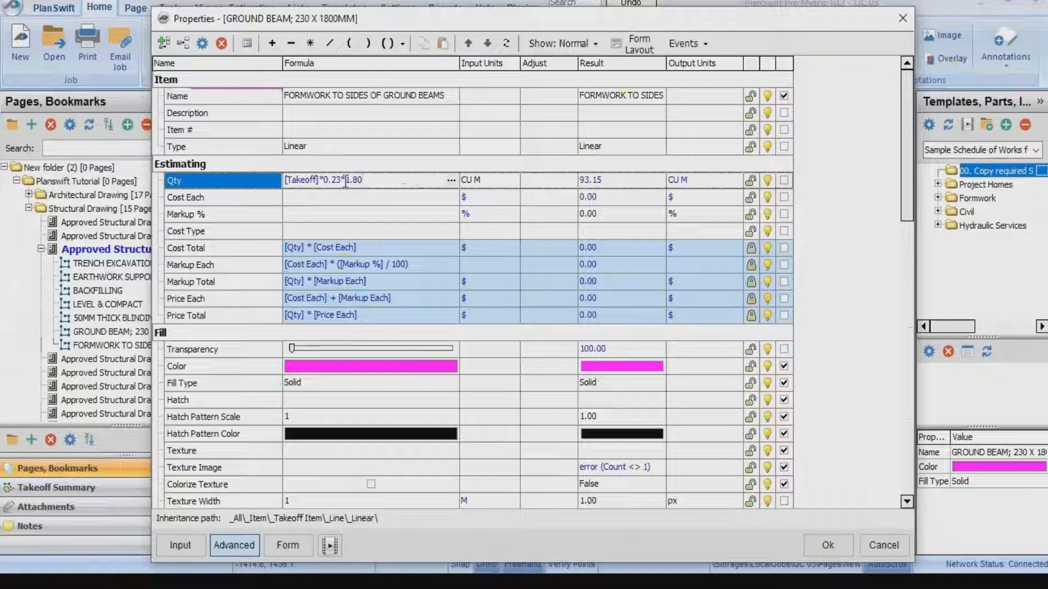
pyautogui.press('BackSpace')
pyautogui.press('BackSpace')
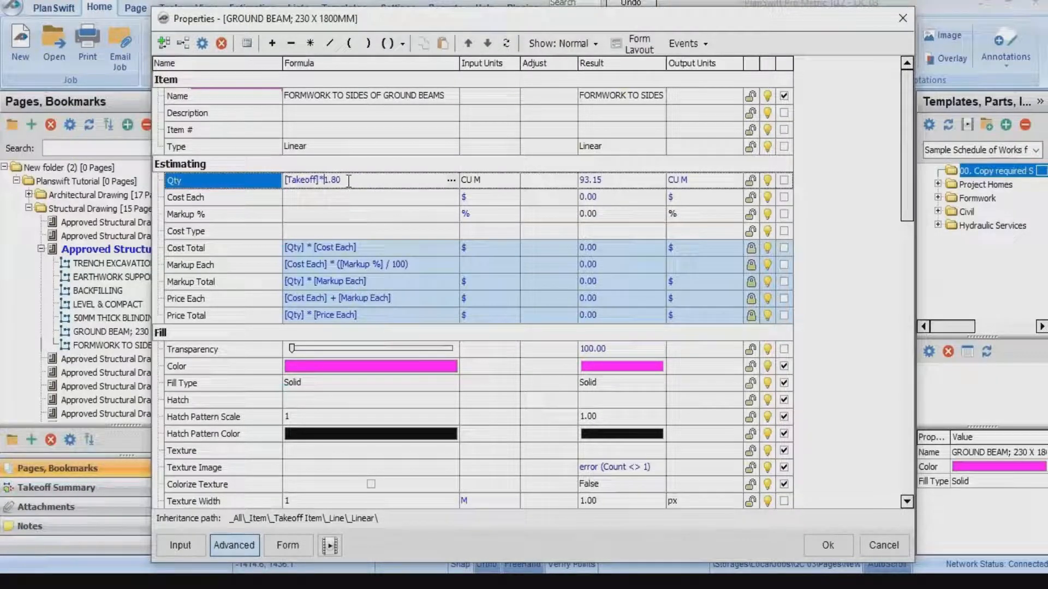
pyautogui.click(348, 181)
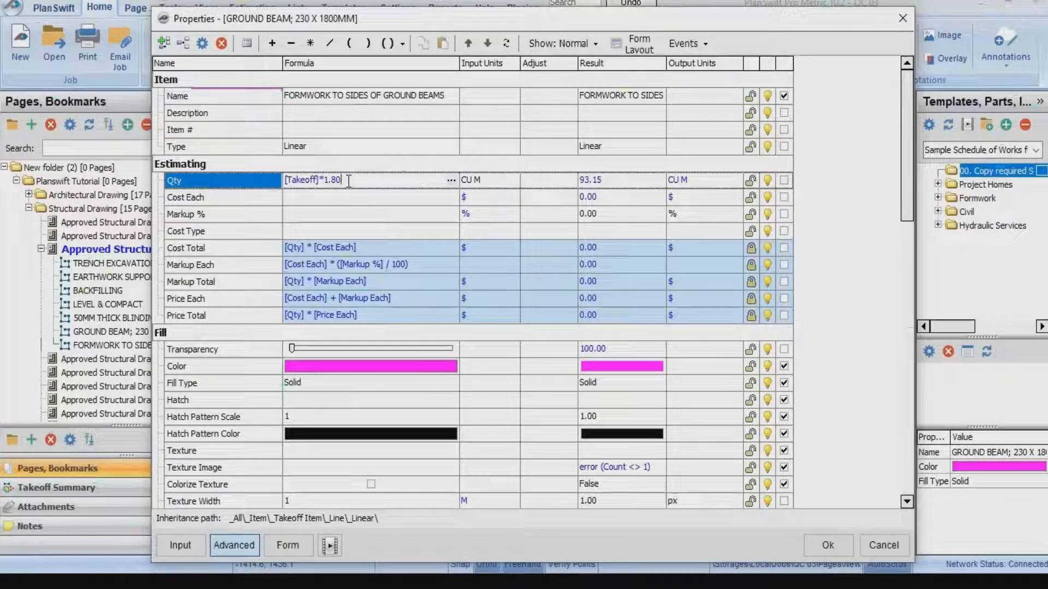
pyautogui.write('*2')
# Set the formwork quantity's input units to SQ M and accept the properties.
pyautogui.click(516, 181)
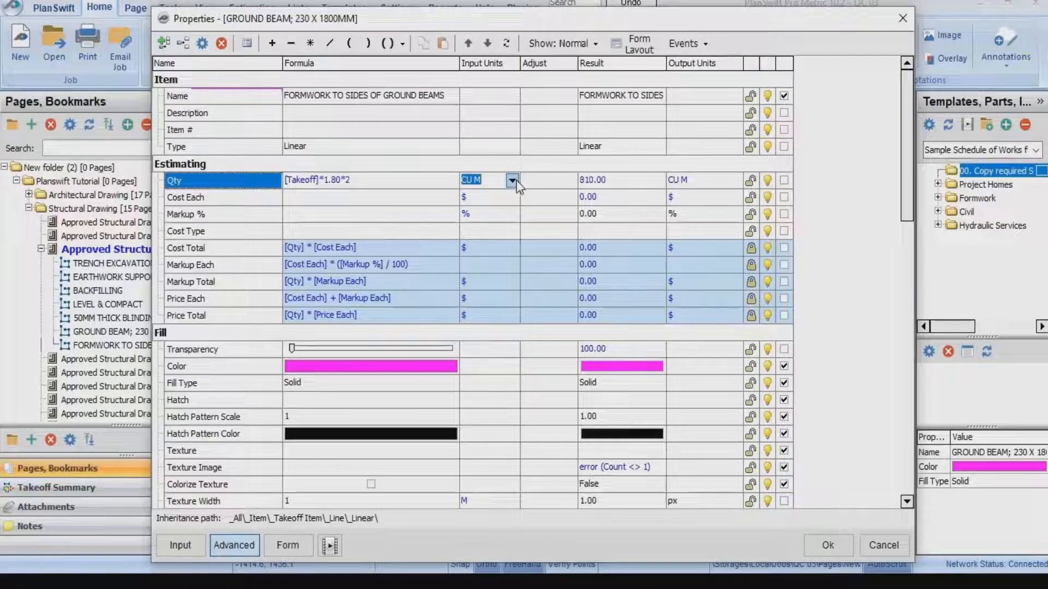
pyautogui.click(512, 180)
pyautogui.scroll(2, 483, 218)
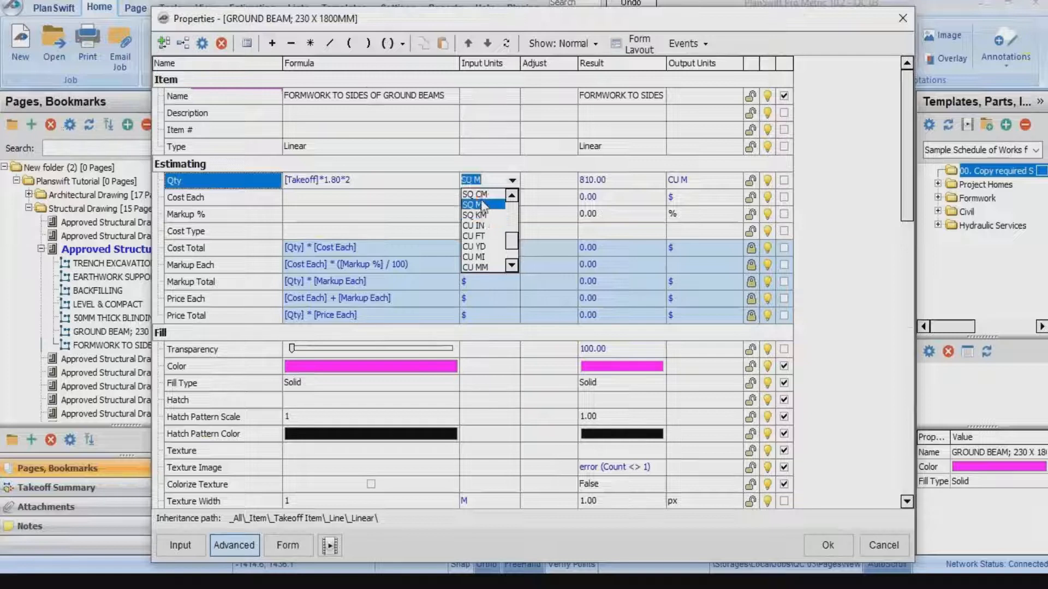
pyautogui.click(482, 205)
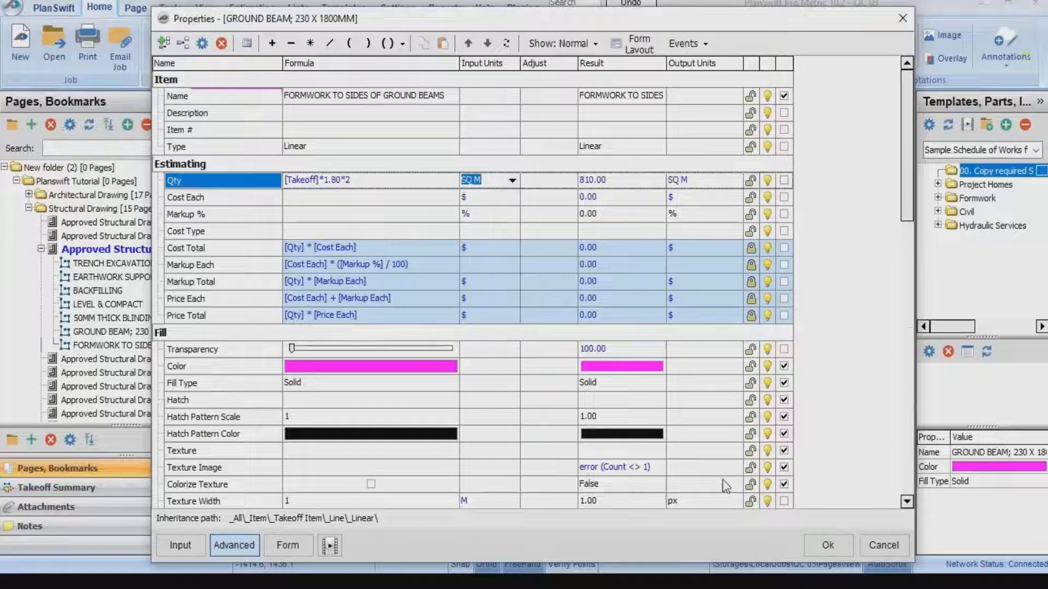
pyautogui.click(828, 545)
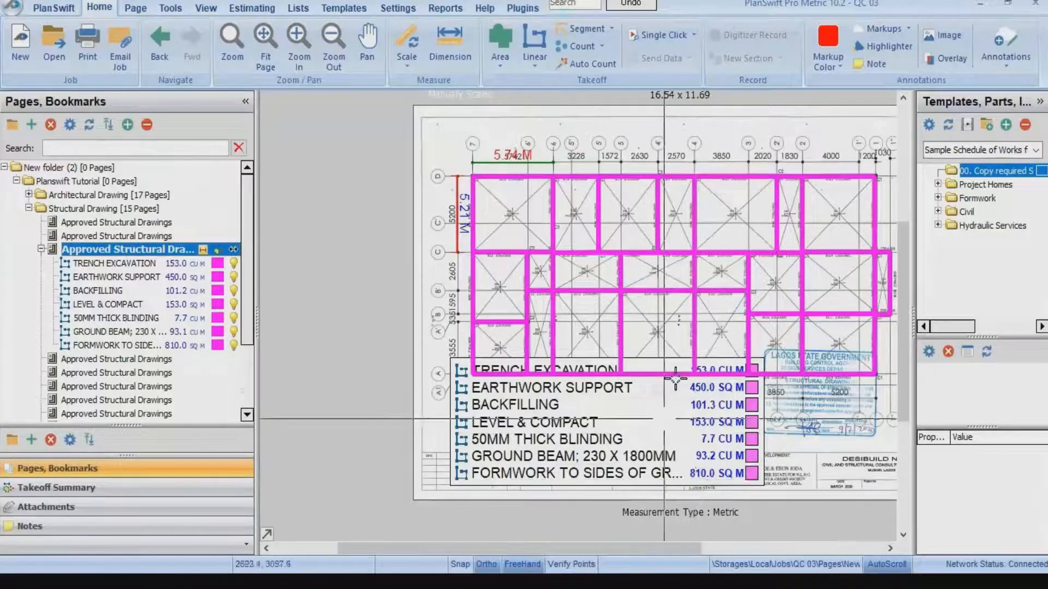
# Examine the column positions and beam intersections across the traced ground beam layout.
pyautogui.scroll(3, 666, 252)
pyautogui.scroll(2, 650, 245)
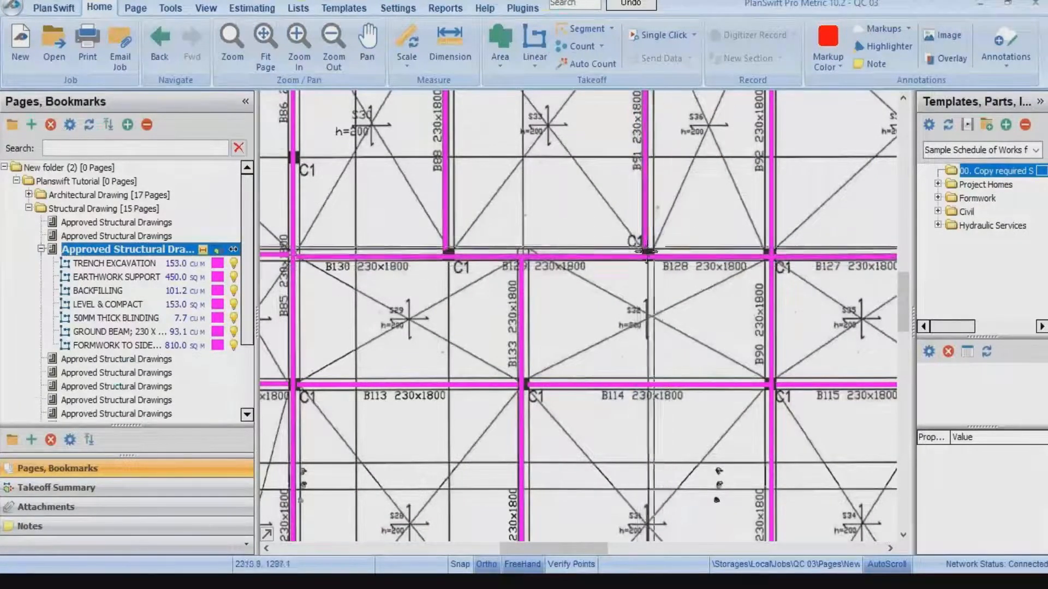
pyautogui.scroll(-4, 635, 249)
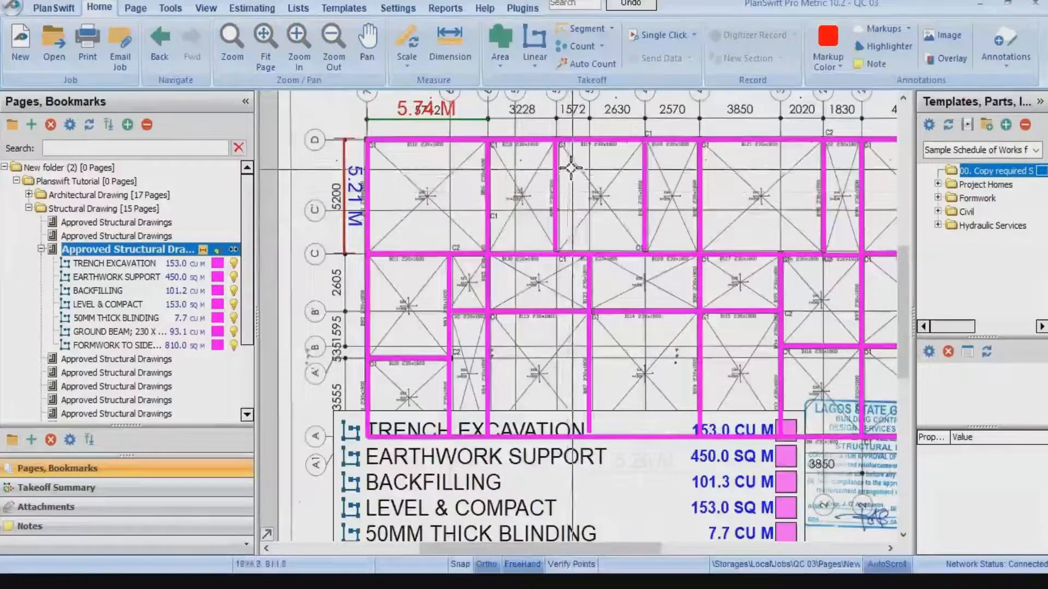
pyautogui.click(358, 60)
pyautogui.moveTo(478, 222); pyautogui.dragTo(472, 275)
pyautogui.click(366, 46)
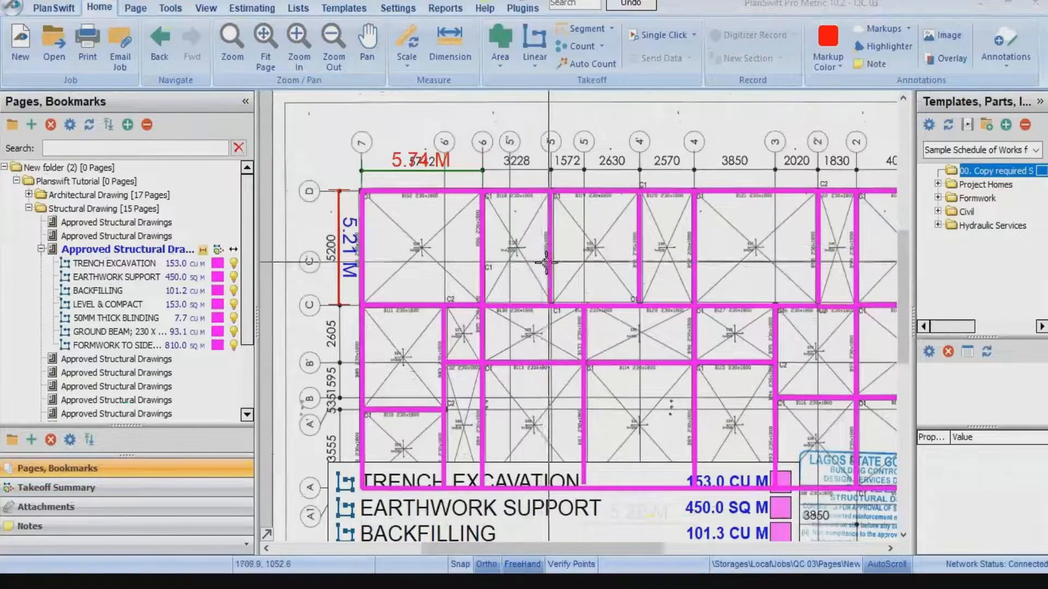
pyautogui.scroll(-2, 545, 262)
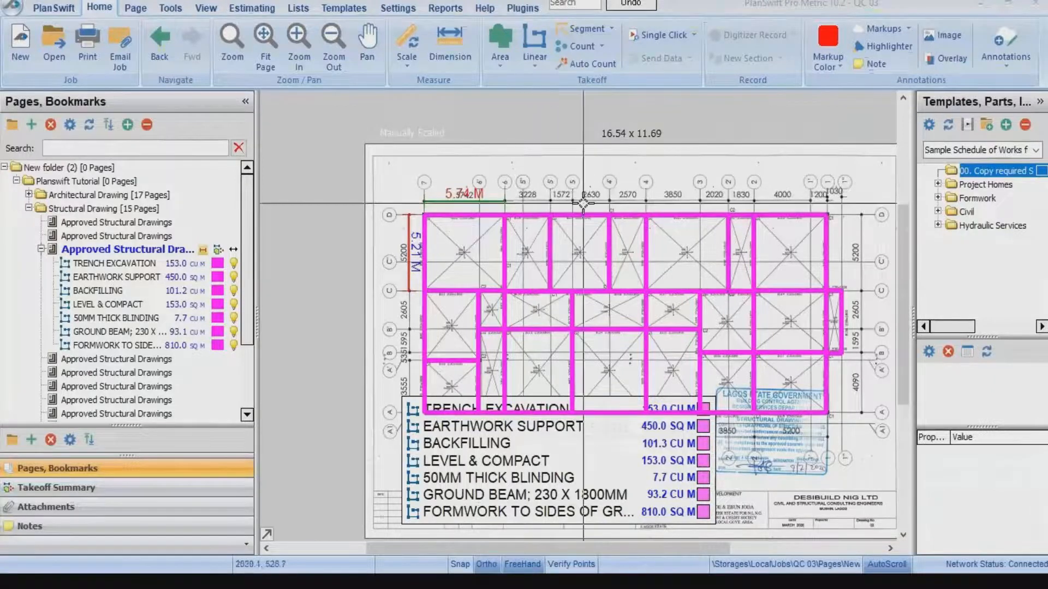
pyautogui.scroll(2, 546, 328)
pyautogui.scroll(-2, 546, 328)
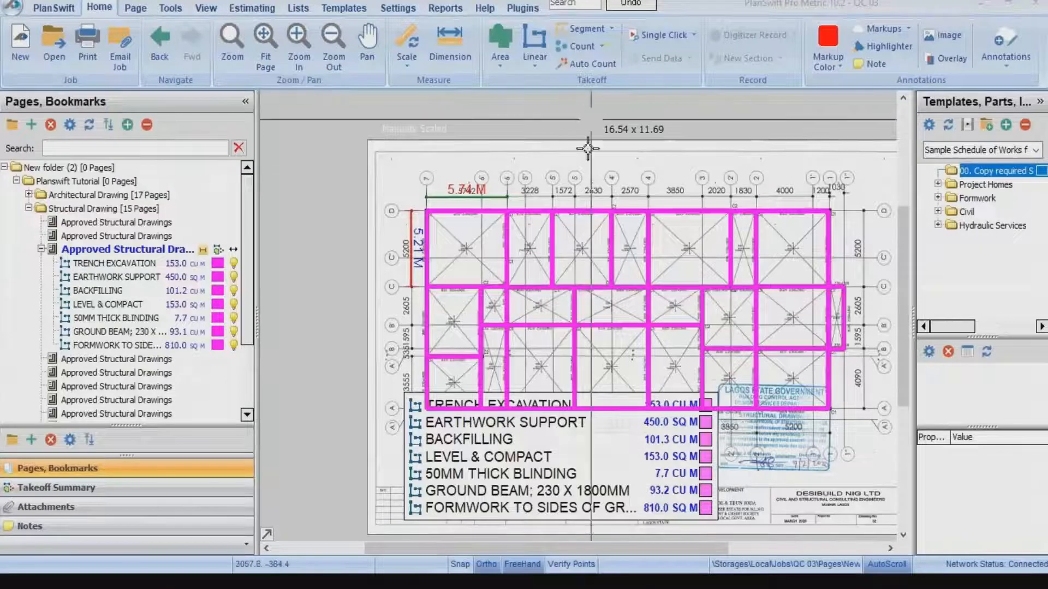
pyautogui.scroll(2, 583, 300)
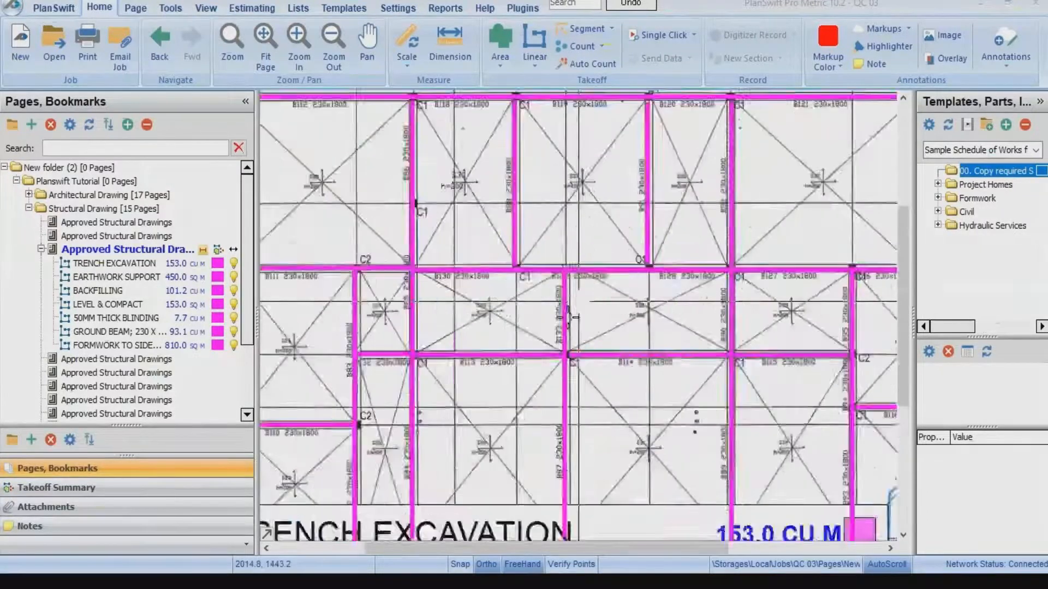
pyautogui.scroll(-2, 576, 303)
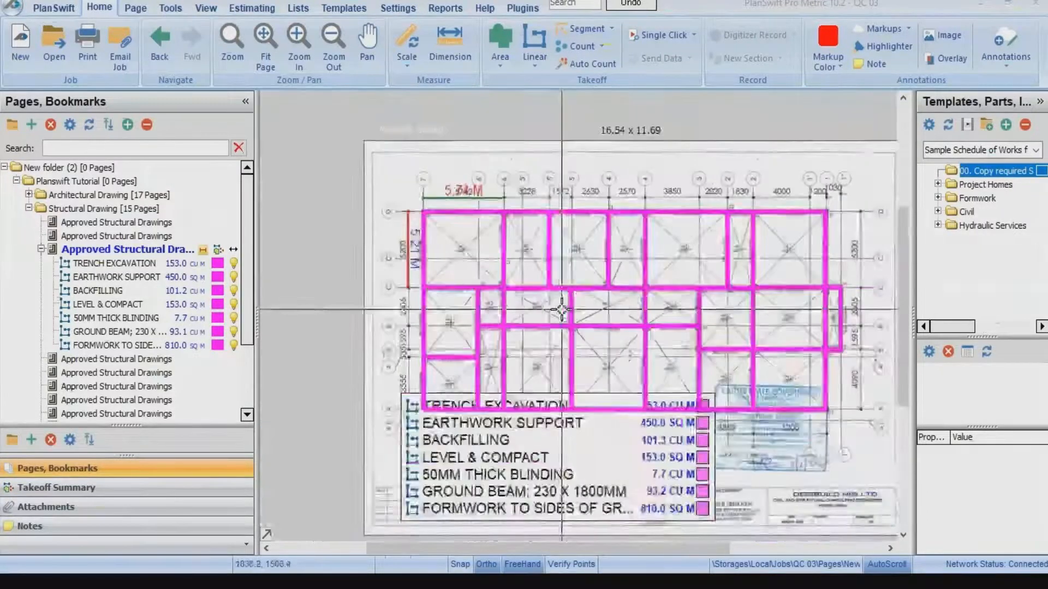
# Create a count takeoff item named COLOMN POINTS.
pyautogui.click(572, 50)
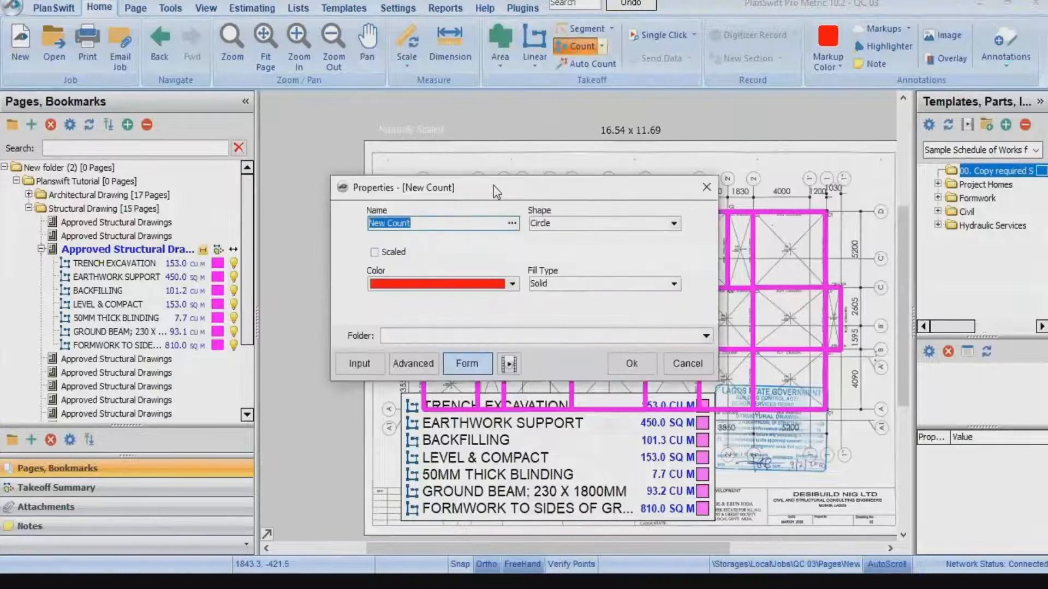
pyautogui.moveTo(492, 187); pyautogui.dragTo(604, 109)
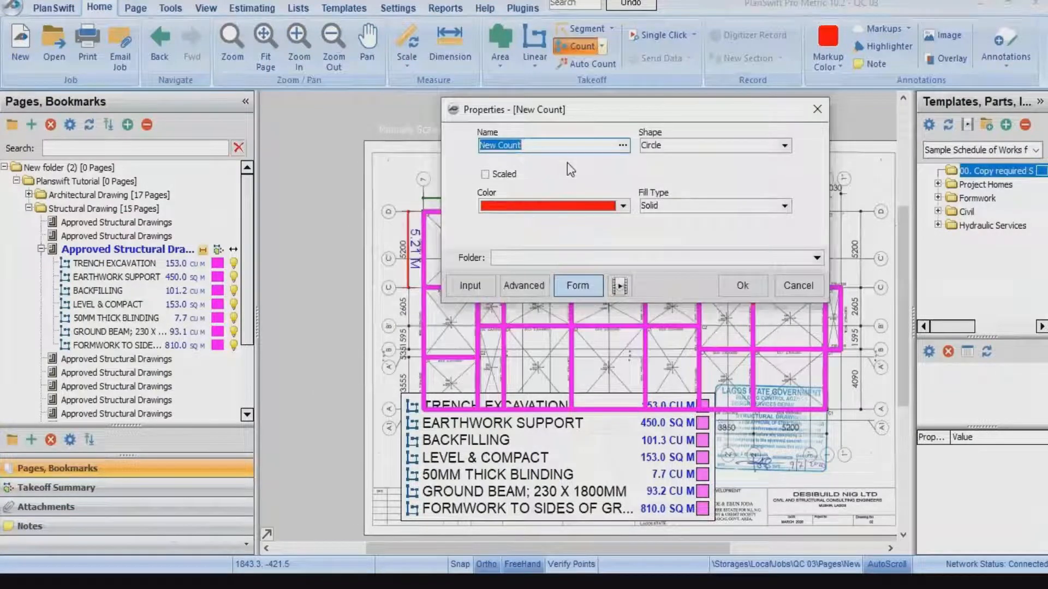
pyautogui.write('C')
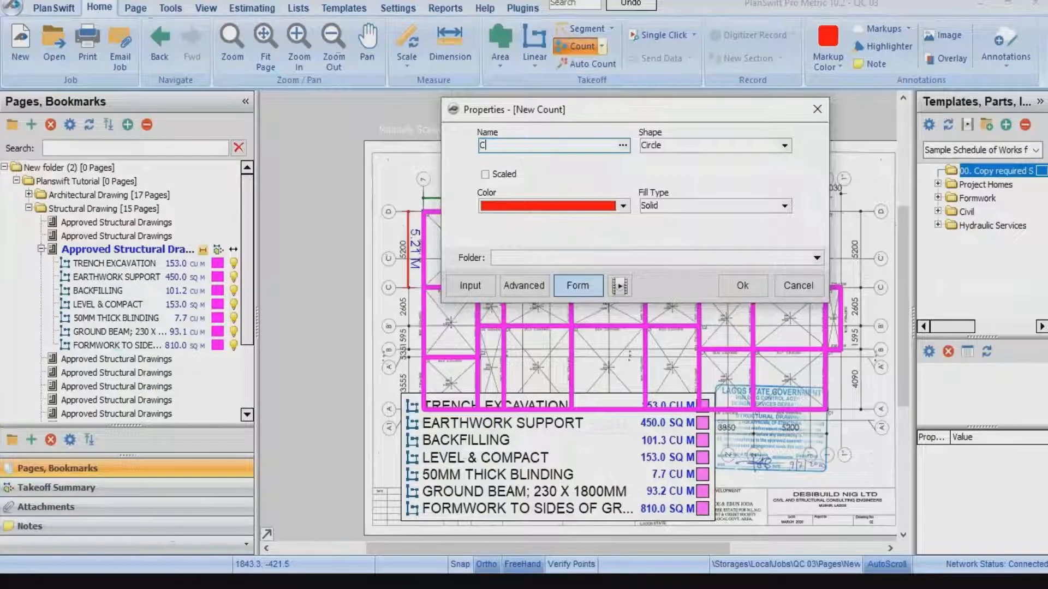
pyautogui.write('OLOMN POINTS')
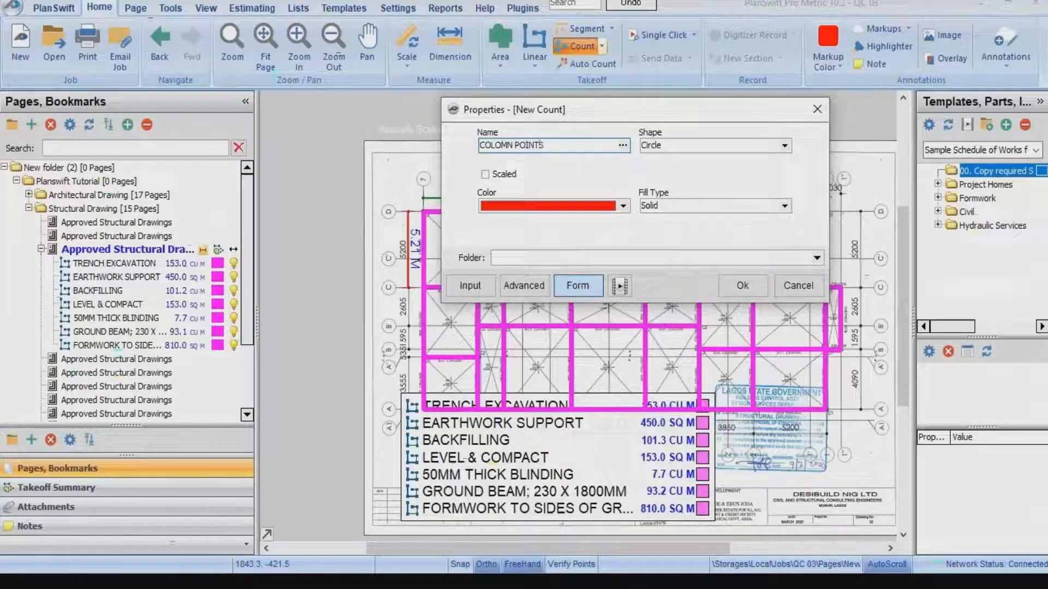
pyautogui.click(742, 286)
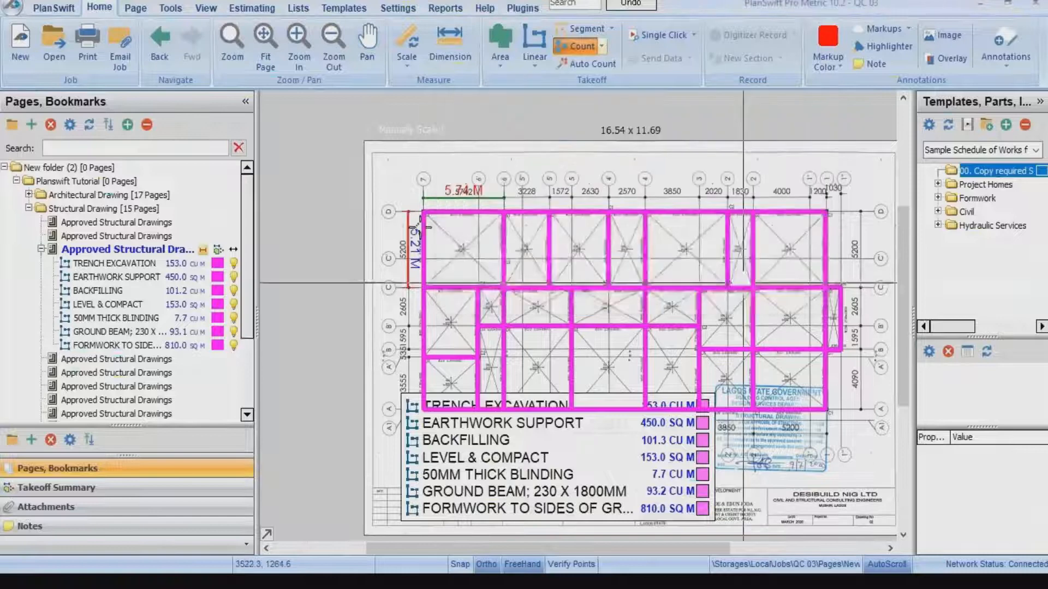
# Place count markers on the column positions at the beam intersections and corners of the whole layout.
pyautogui.scroll(3, 422, 213)
pyautogui.click(422, 212)
pyautogui.scroll(3, 423, 211)
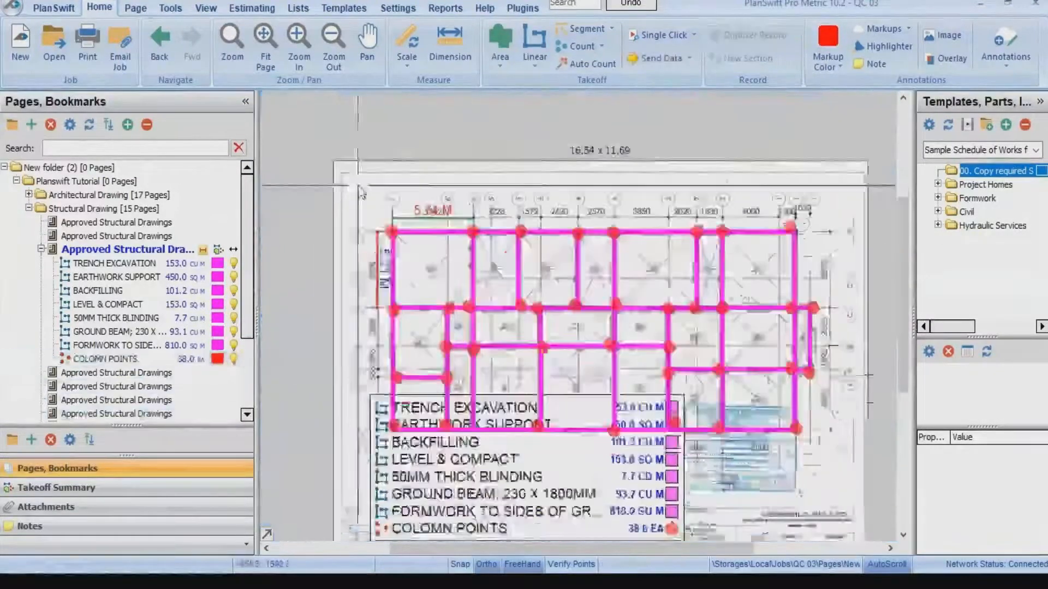
# Deduct the column points from the formwork to ground beams by setting its quantity formula to ([Takeoff]*1.80*2)-(39*0.23*1.80) and accept the properties.
pyautogui.scroll(5, 304, 399)
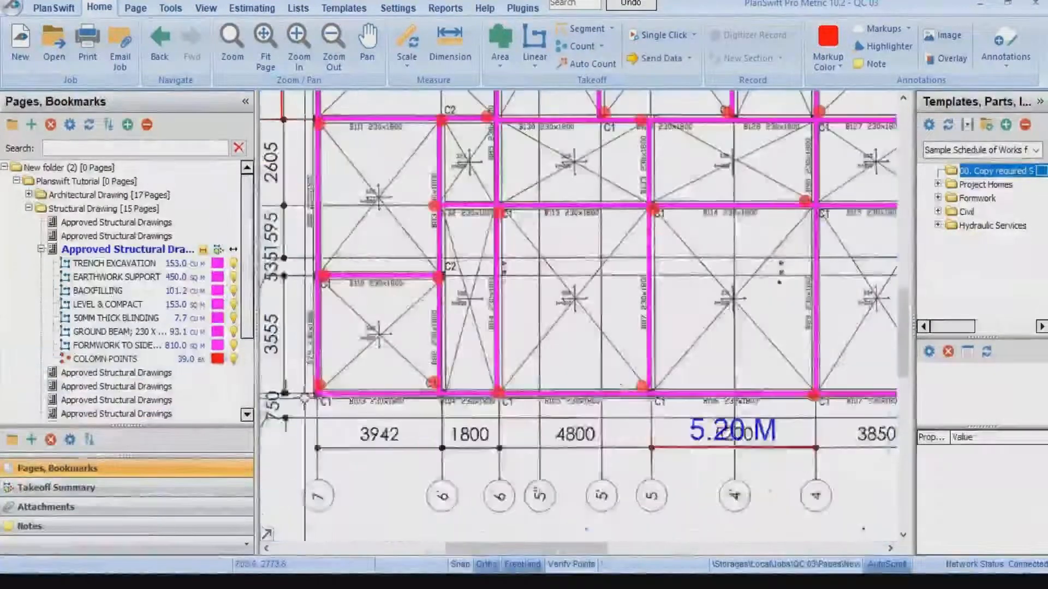
pyautogui.doubleClick(150, 351)
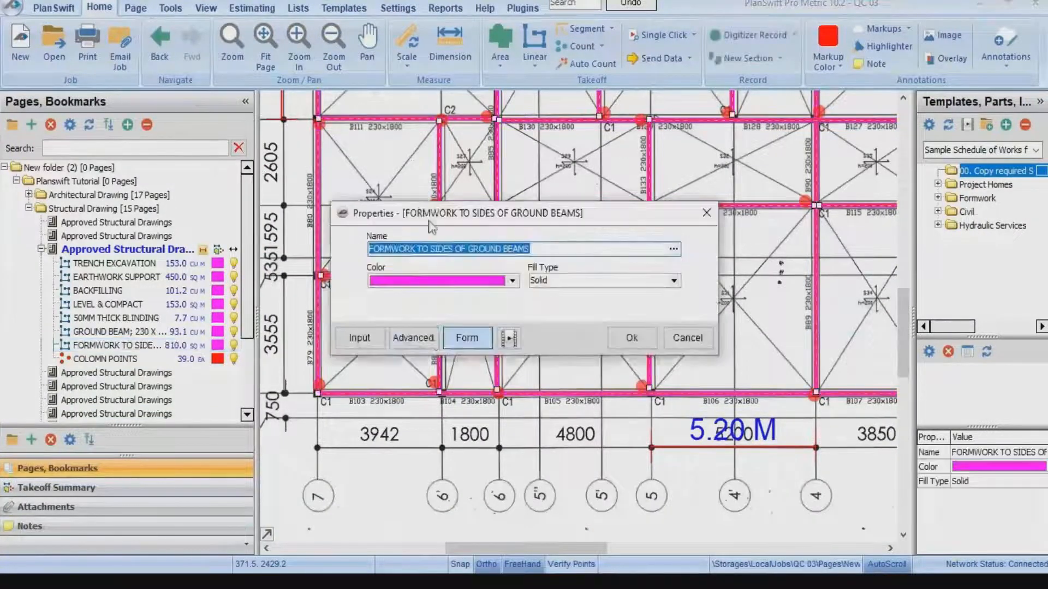
pyautogui.click(405, 341)
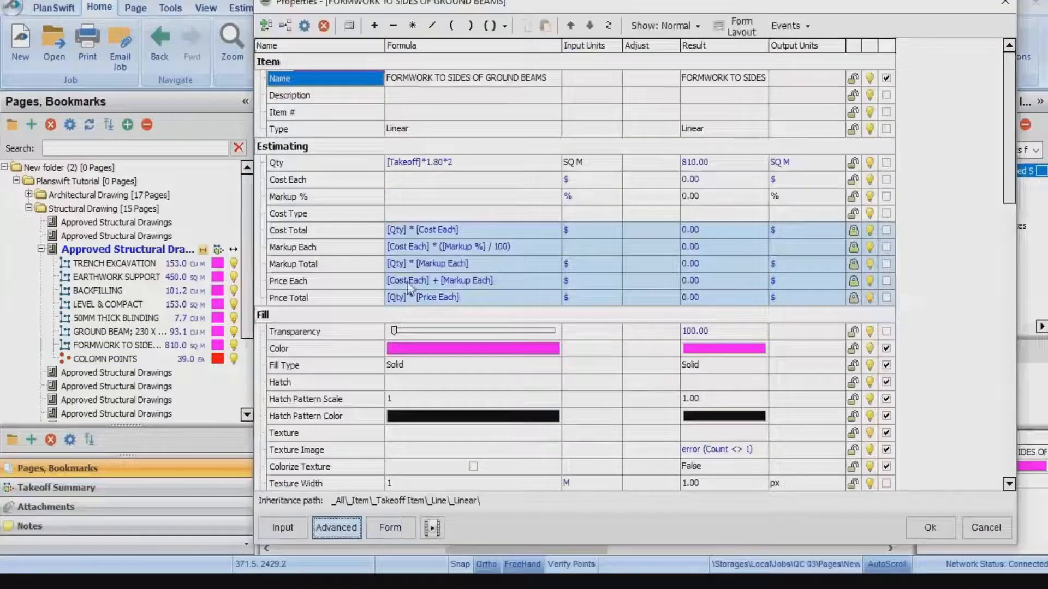
pyautogui.click(461, 163)
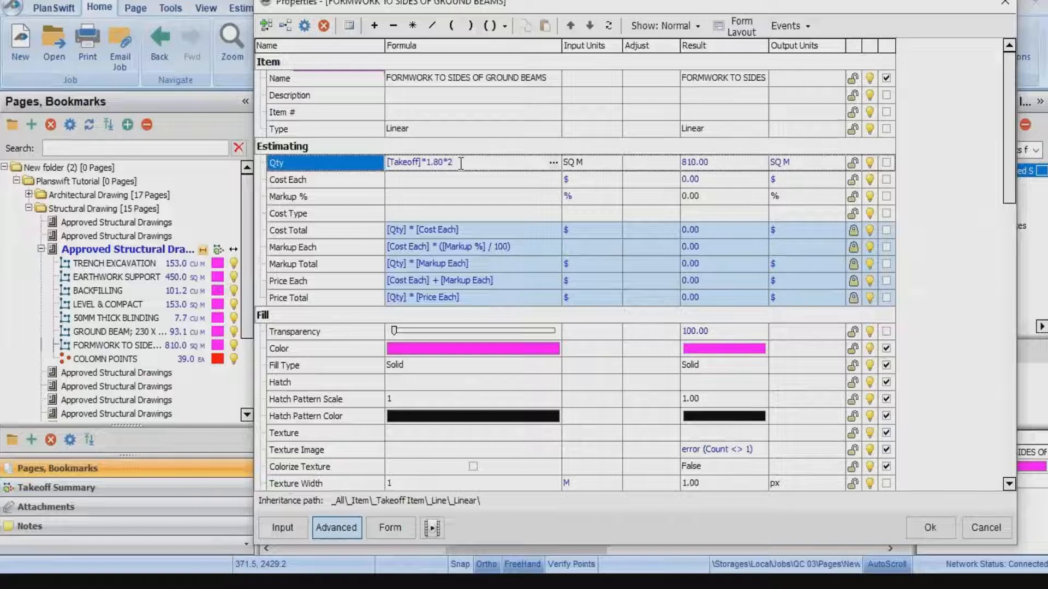
pyautogui.write(')')
pyautogui.click(388, 163)
pyautogui.write('(')
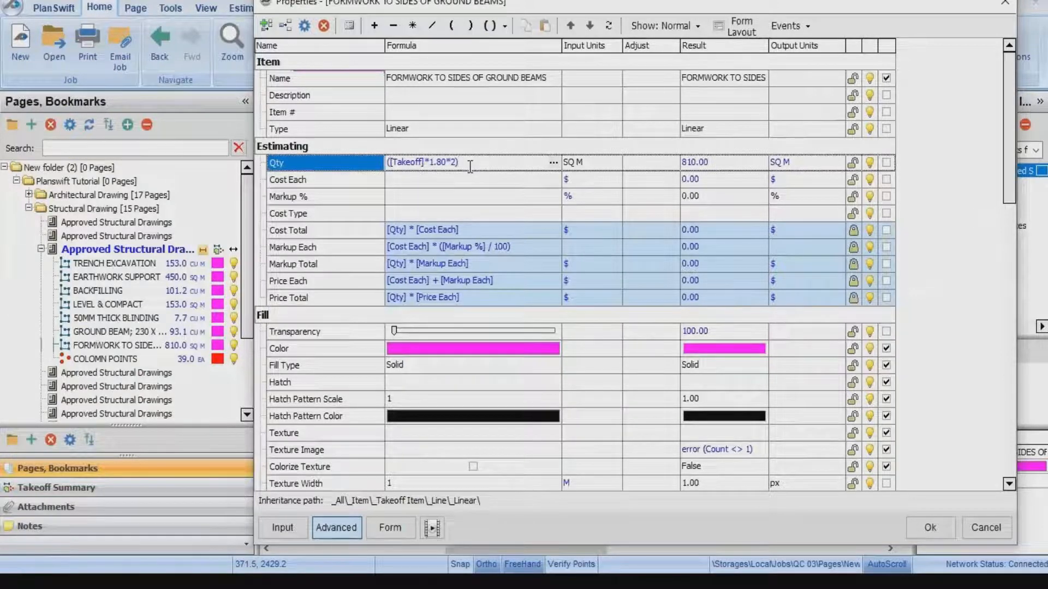
pyautogui.write('-')
pyautogui.write('(39*')
pyautogui.write('0.23*1.80')
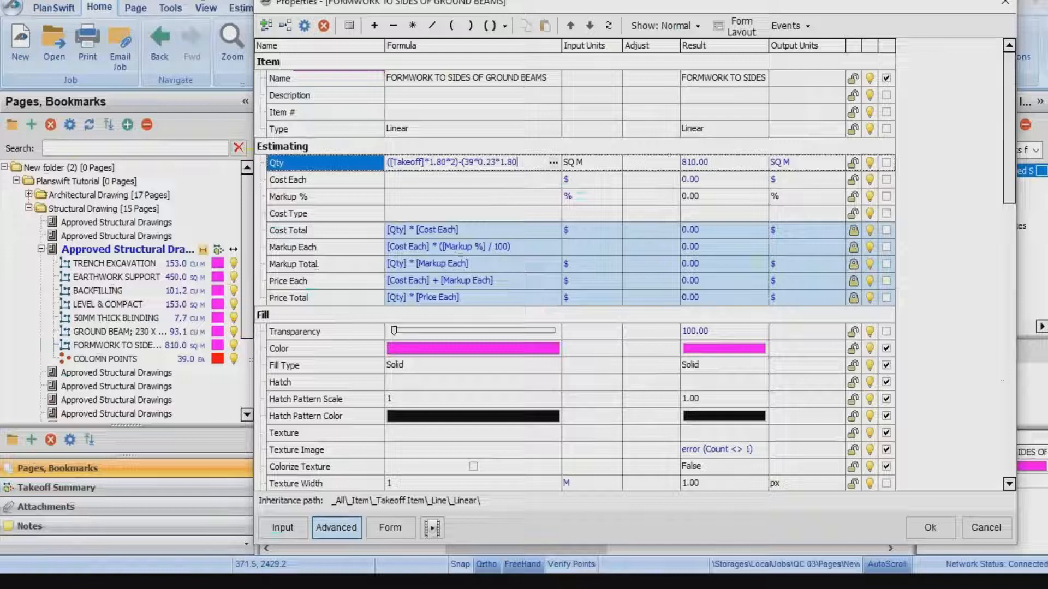
pyautogui.write(')')
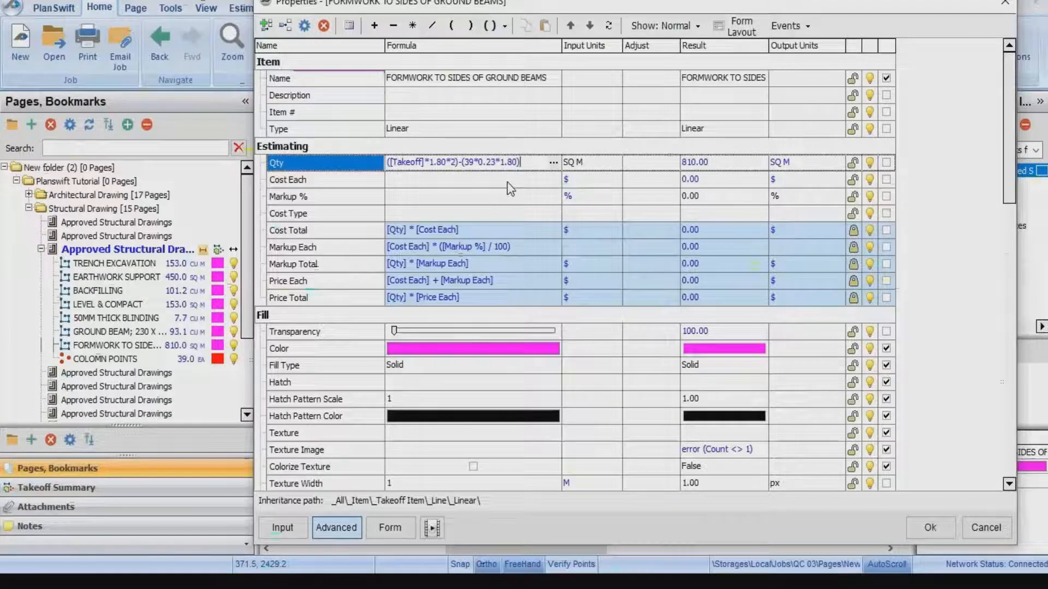
pyautogui.click(924, 530)
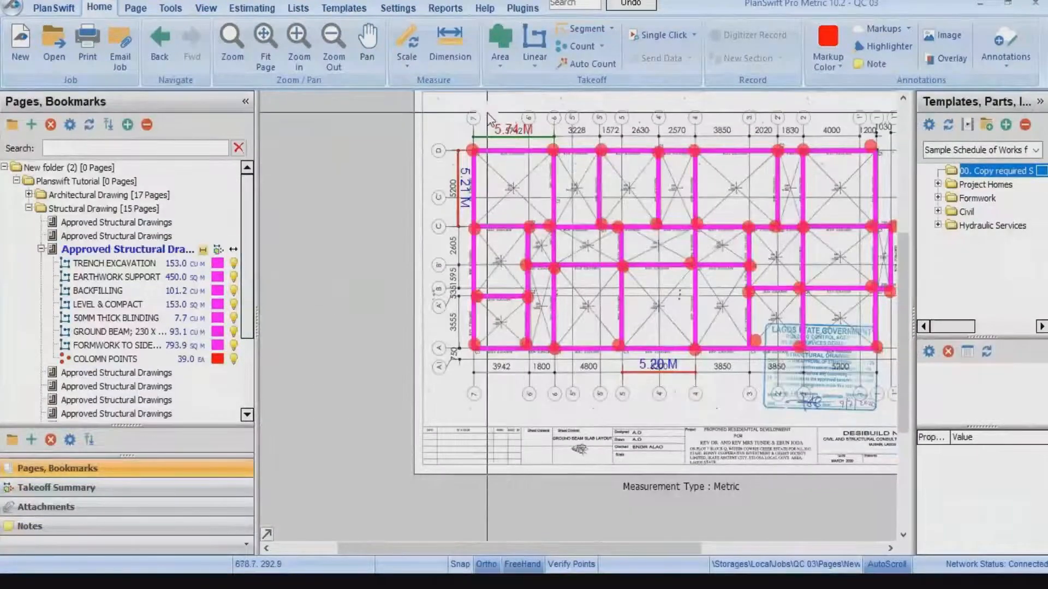
# Show the takeoff legend on the drawing and widen it until the full item names fit.
pyautogui.rightClick(488, 116)
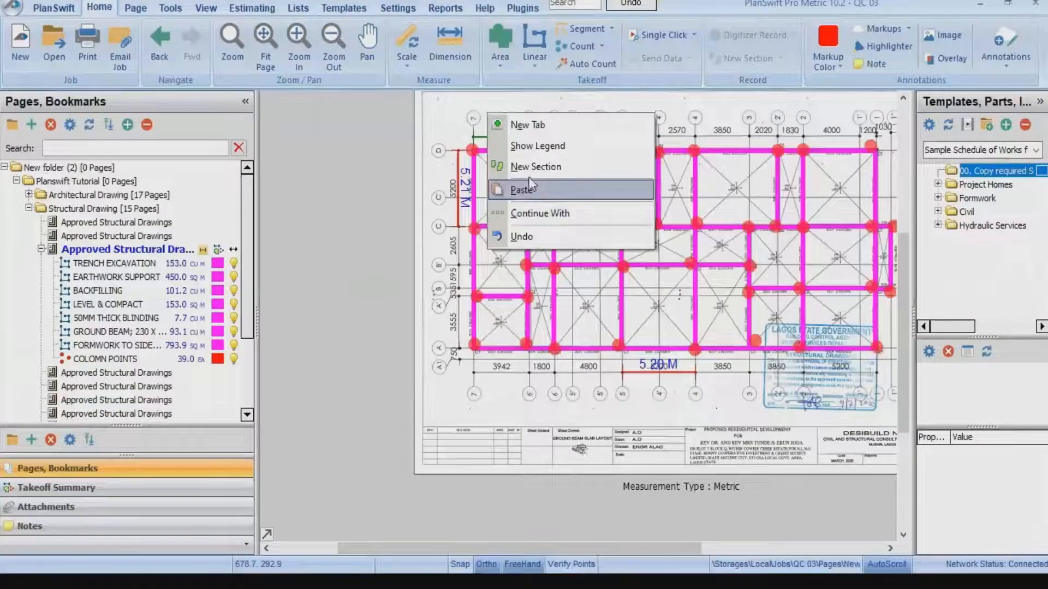
pyautogui.click(529, 145)
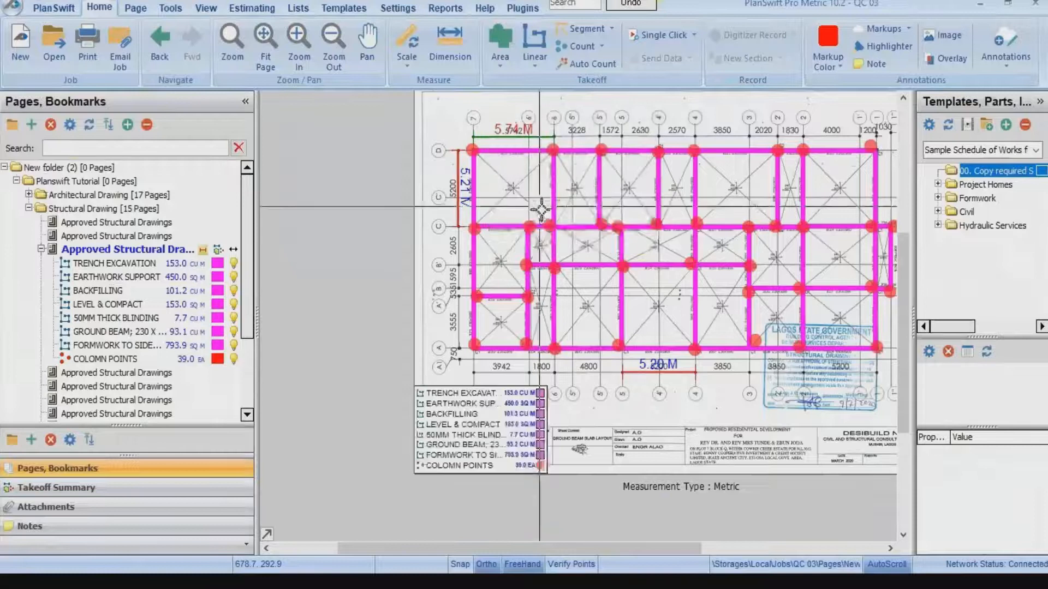
pyautogui.click(548, 426)
pyautogui.moveTo(548, 426); pyautogui.dragTo(662, 428)
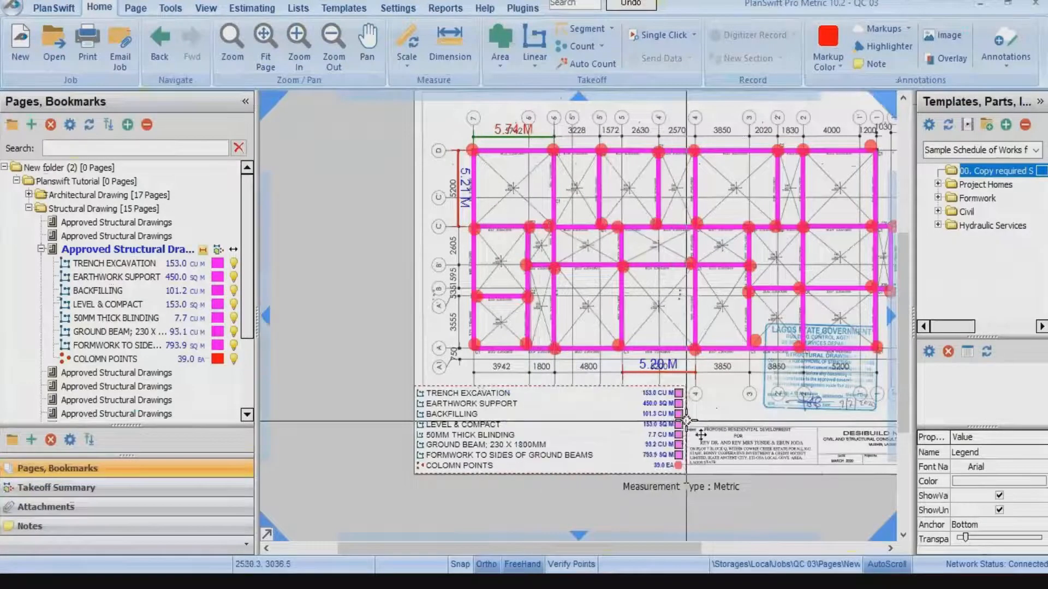
pyautogui.scroll(5, 617, 474)
pyautogui.scroll(-3, 614, 451)
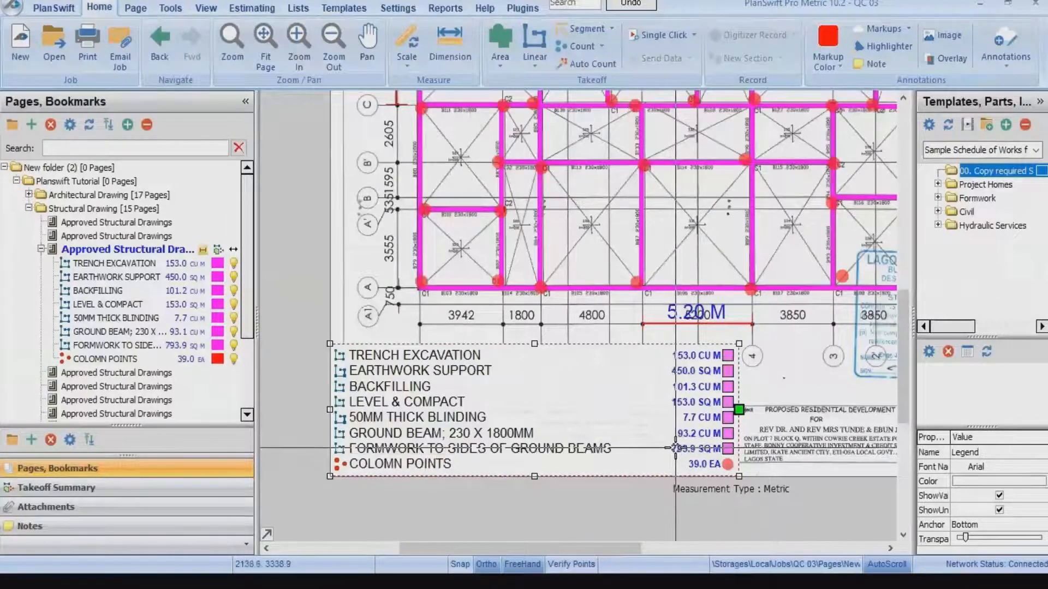
# Examine the legend quantities and the slab panels, ground beams and column points on the ground beam layout.
pyautogui.scroll(1, 677, 448)
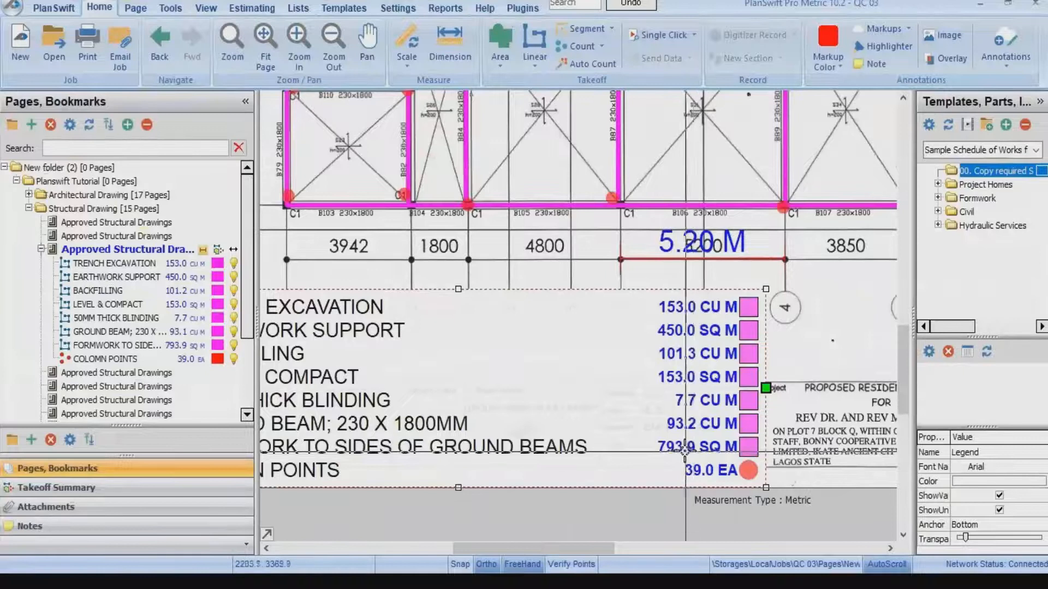
pyautogui.scroll(-2, 600, 423)
pyautogui.scroll(-2, 600, 424)
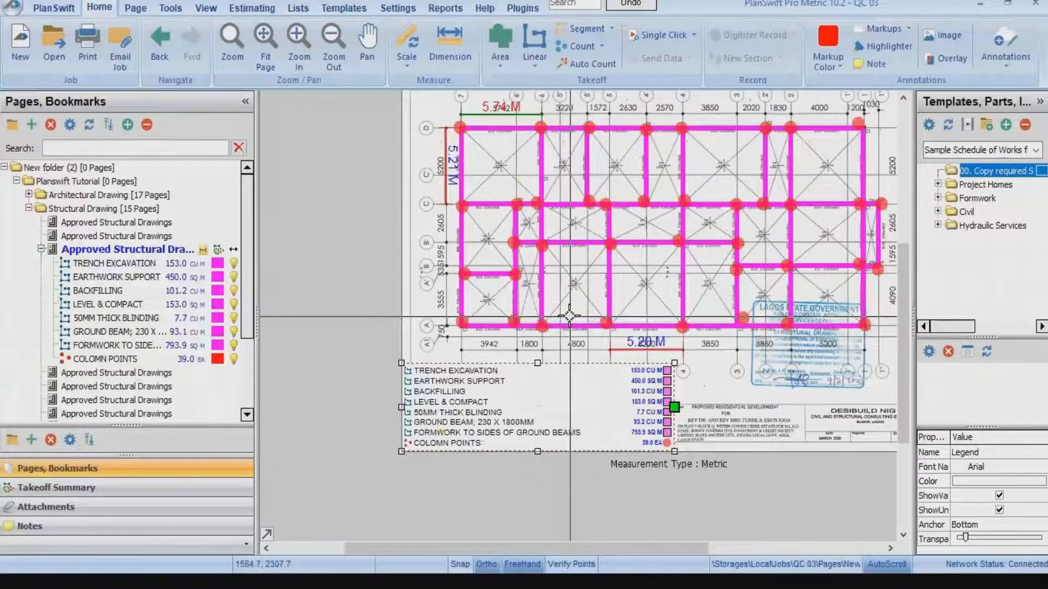
pyautogui.scroll(3, 566, 238)
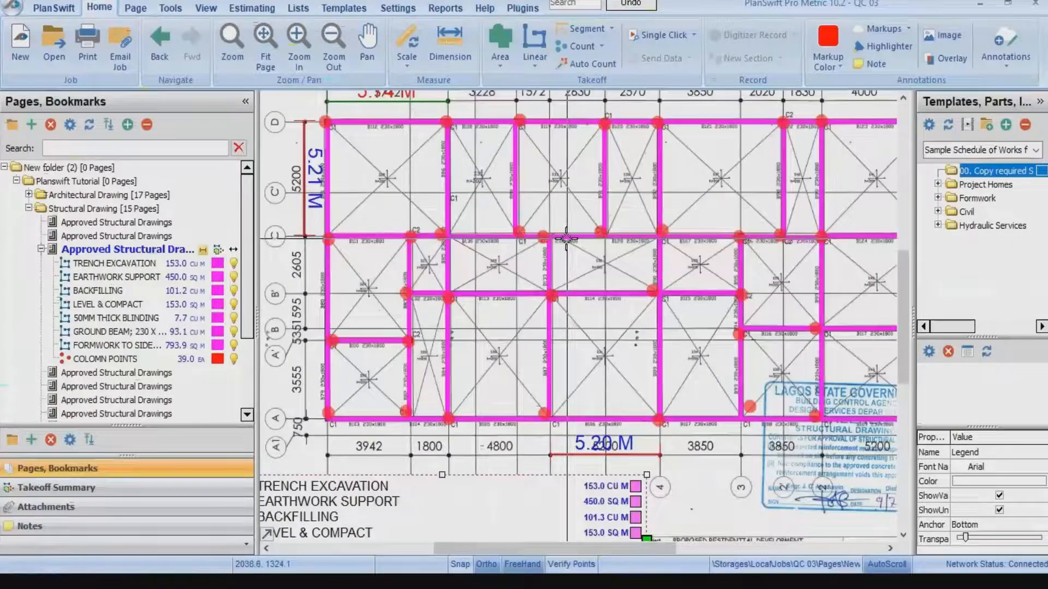
pyautogui.scroll(-3, 566, 239)
pyautogui.moveTo(566, 238)
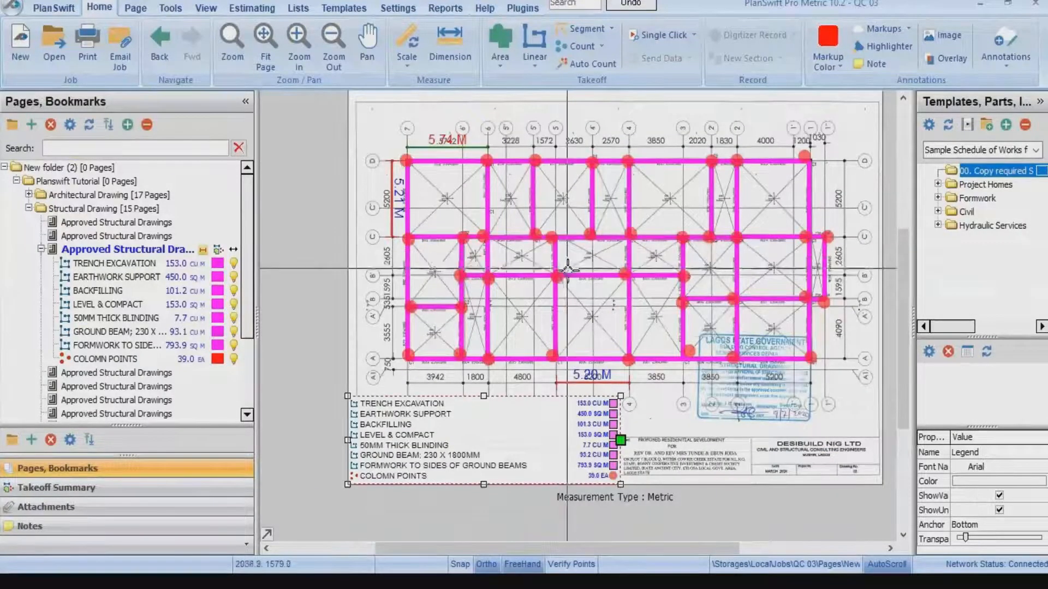
pyautogui.scroll(3, 559, 271)
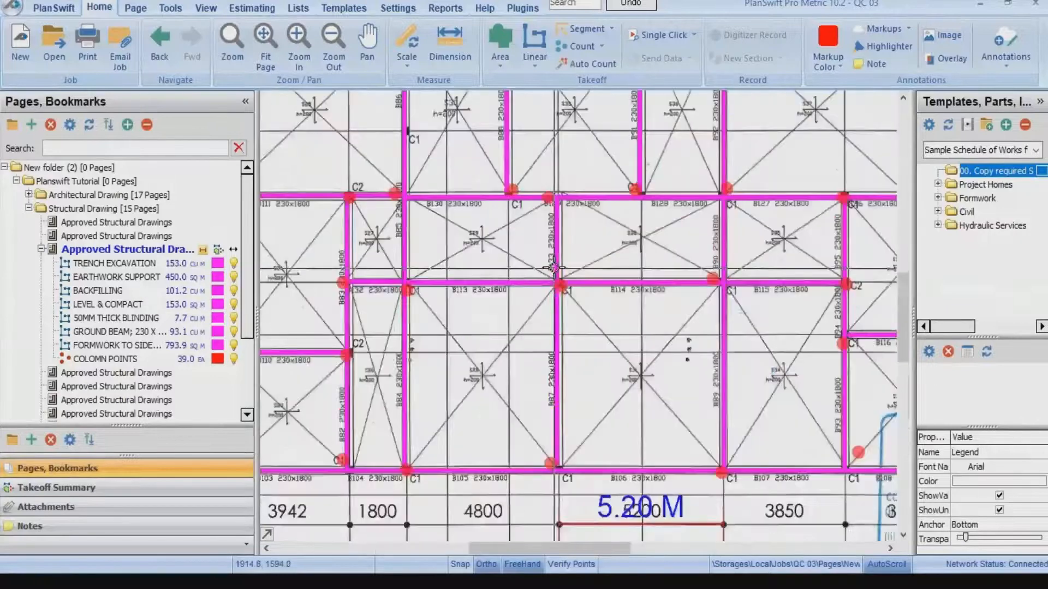
pyautogui.scroll(-3, 553, 268)
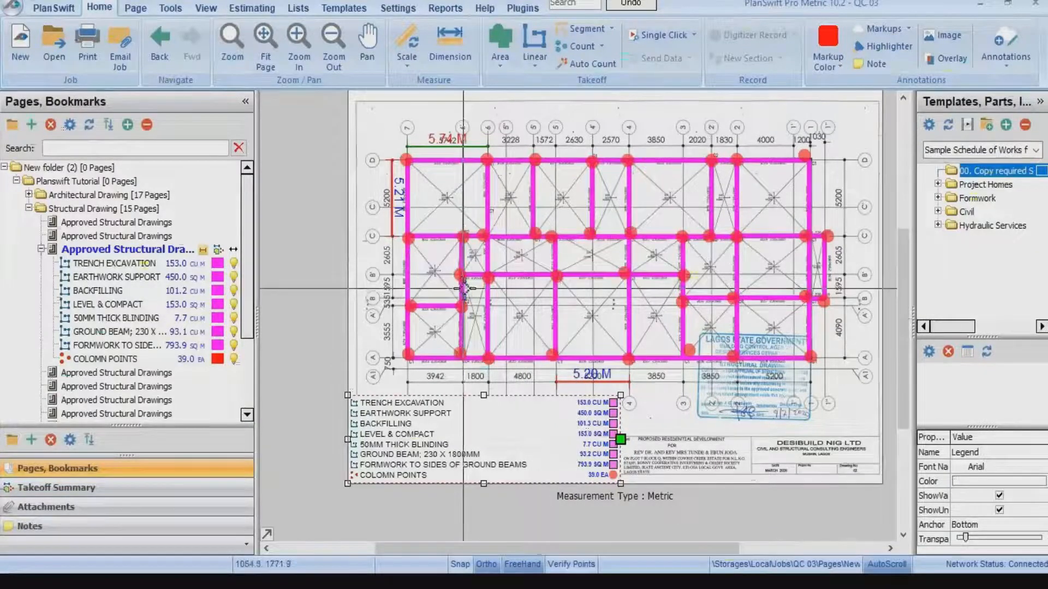
pyautogui.scroll(5, 463, 288)
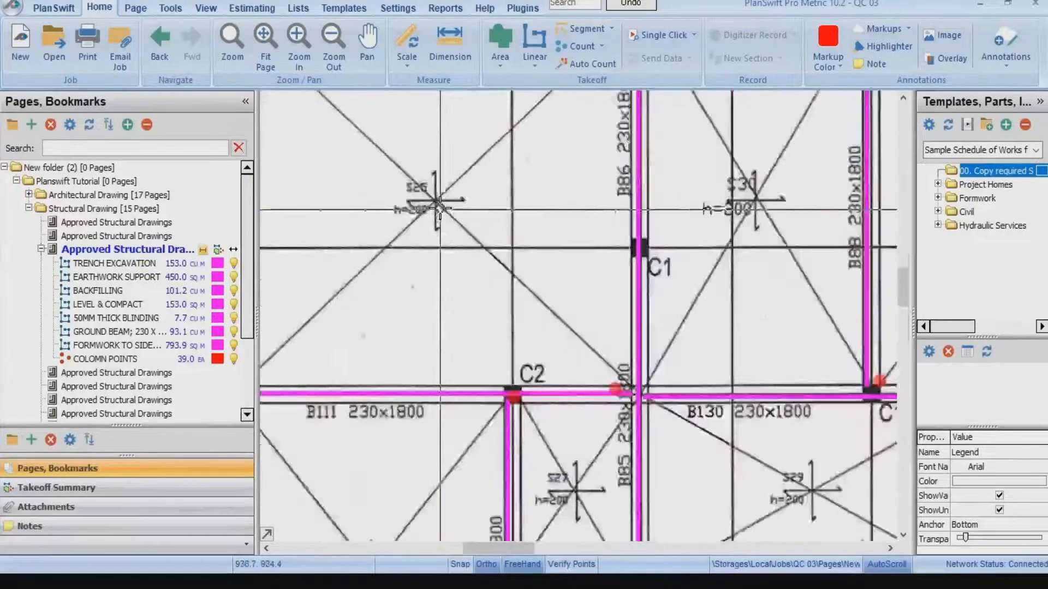
pyautogui.scroll(-5, 439, 208)
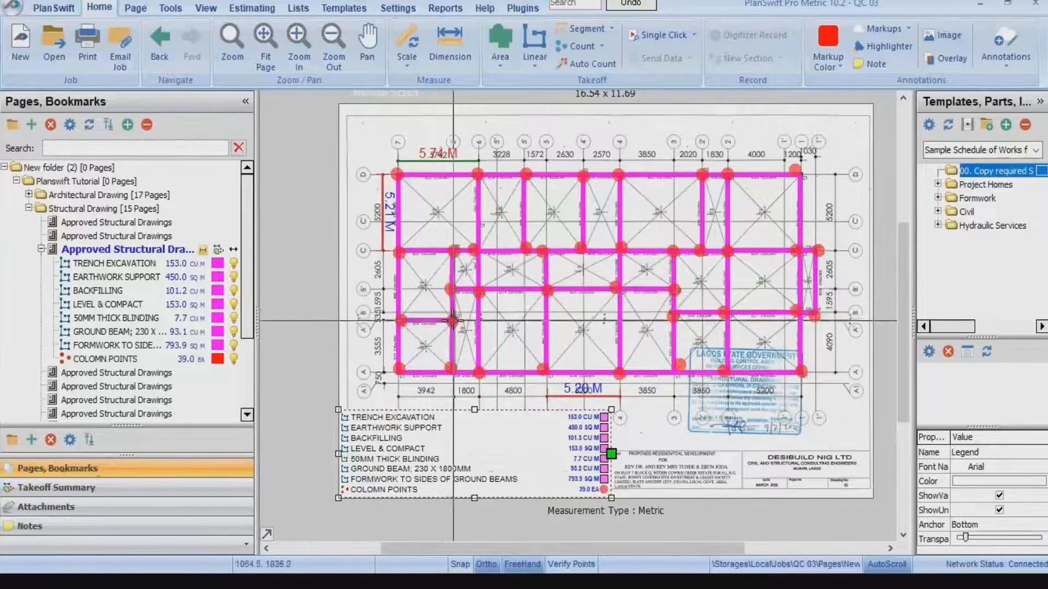
pyautogui.scroll(3, 451, 309)
pyautogui.scroll(1, 446, 300)
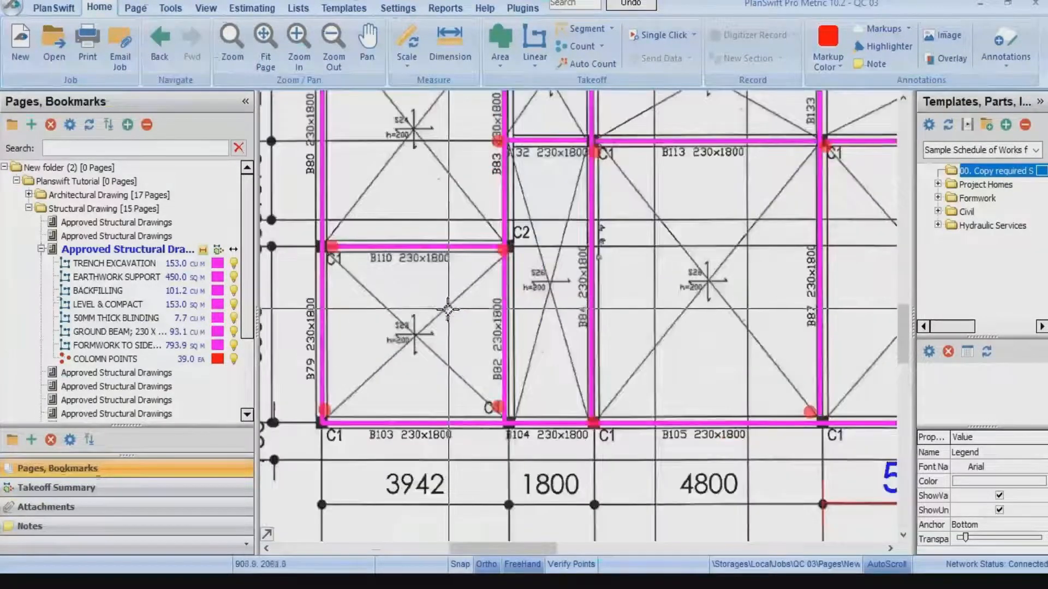
pyautogui.scroll(-3, 452, 312)
pyautogui.scroll(-2, 452, 312)
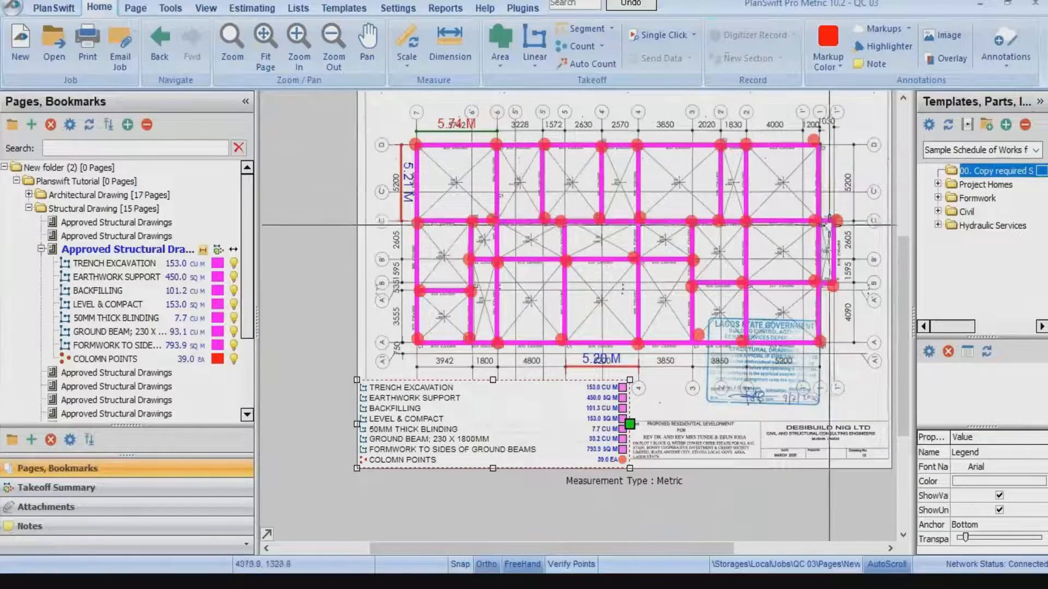
# Create a solid green area takeoff named SAND FILLING.
pyautogui.click(497, 39)
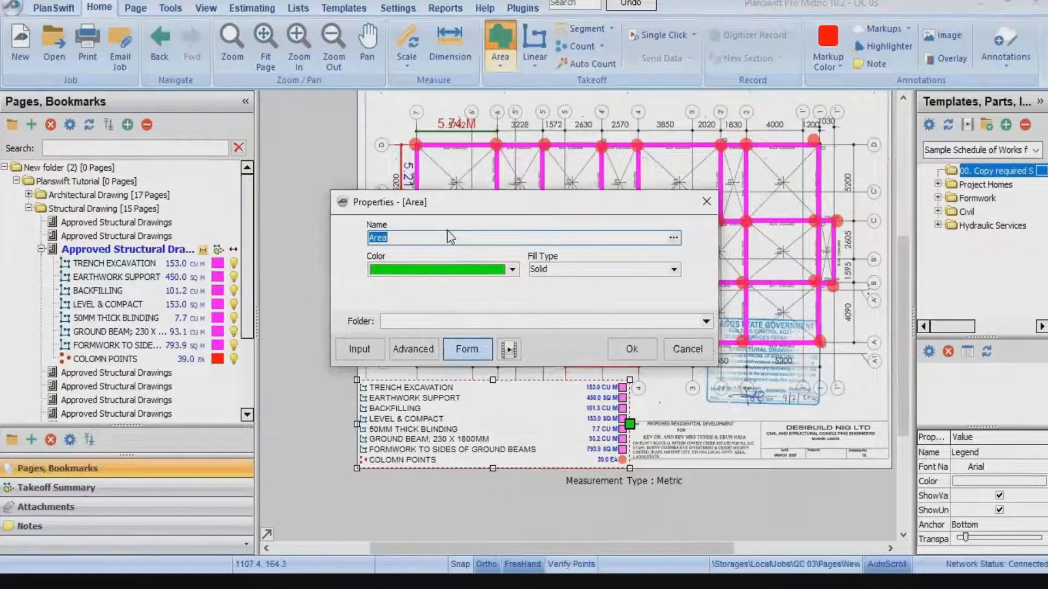
pyautogui.write('SAND FILLING')
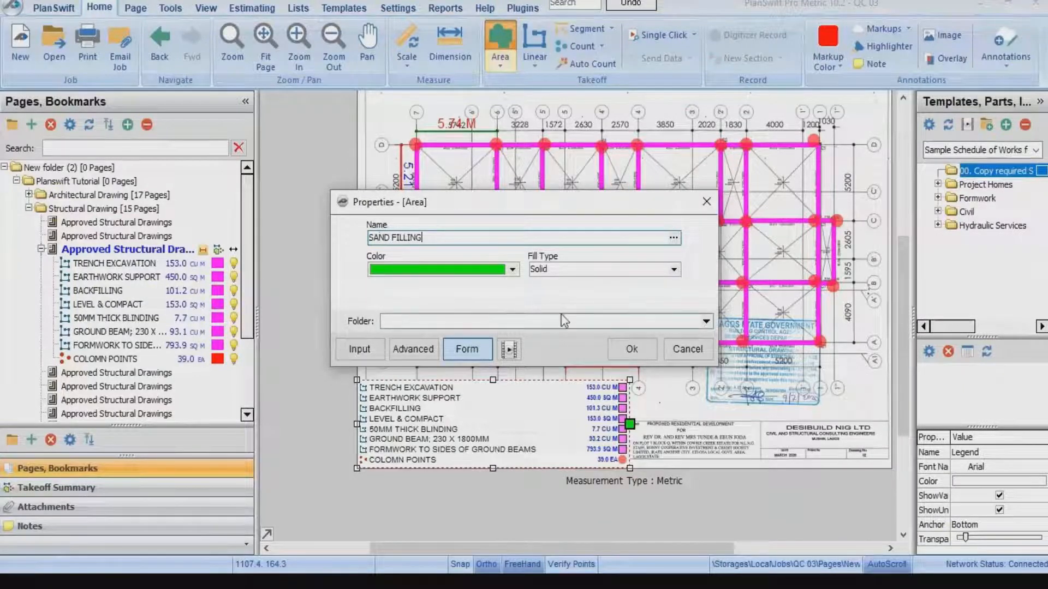
pyautogui.click(631, 349)
# Trace the SAND FILLING area along the inner beam faces of the slab panel below beam B112, between axes D and C.
pyautogui.scroll(5, 410, 142)
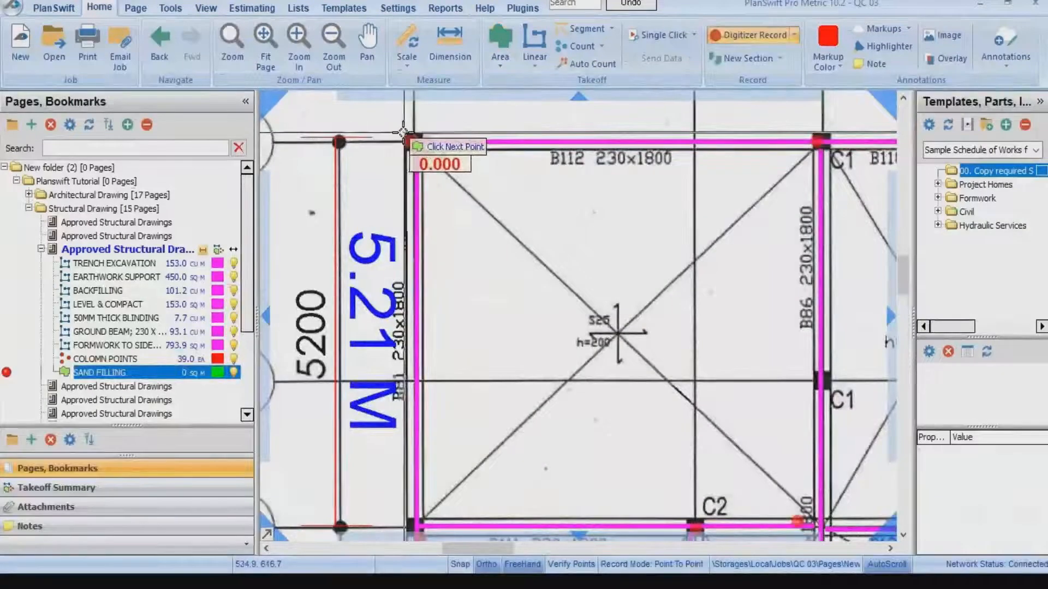
pyautogui.click(410, 142)
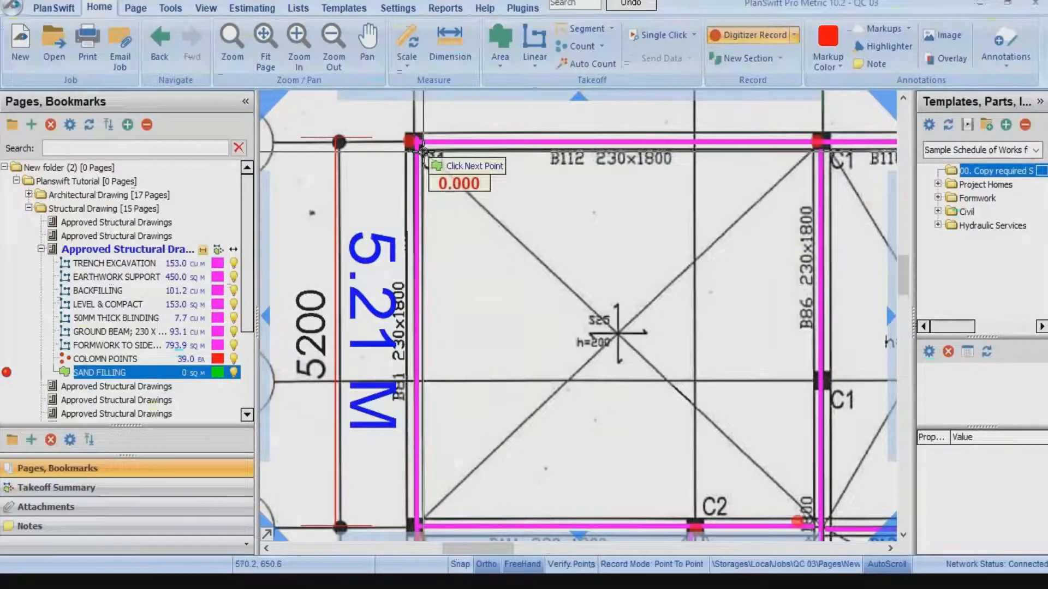
pyautogui.scroll(-3, 420, 155)
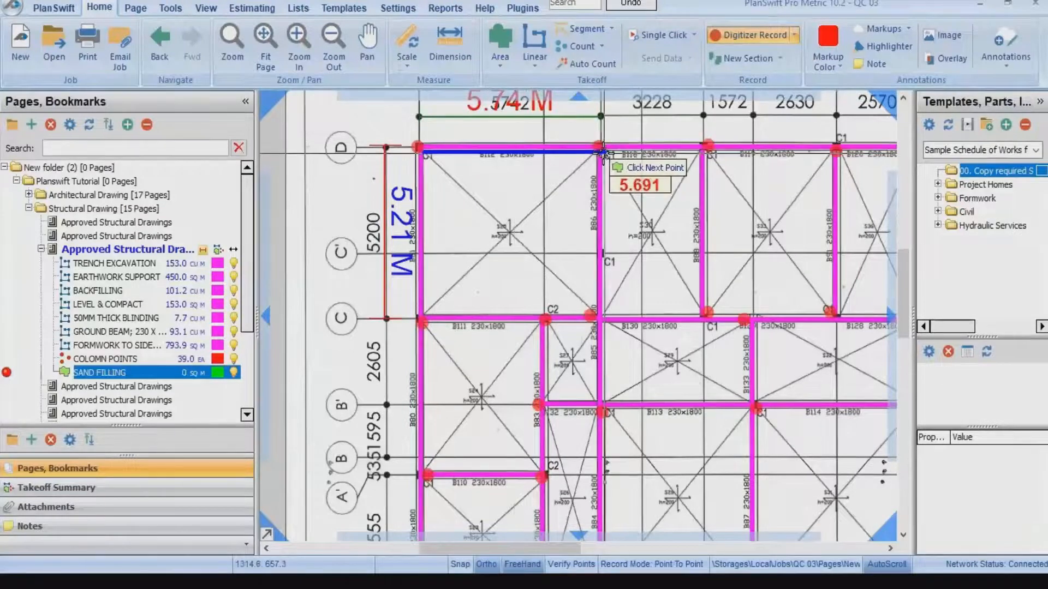
pyautogui.scroll(2, 600, 154)
pyautogui.scroll(2, 600, 155)
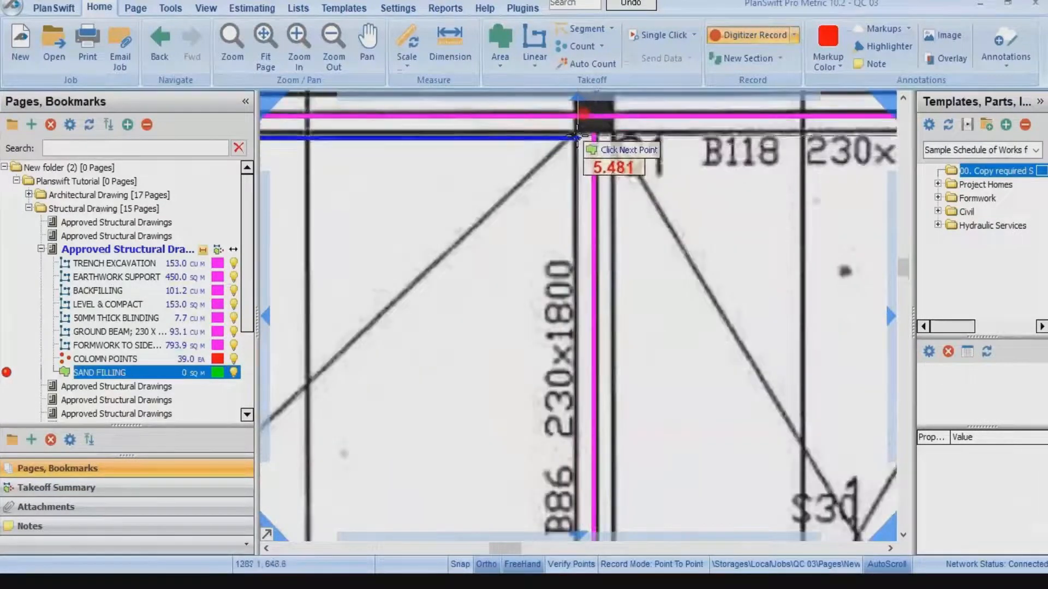
pyautogui.click(570, 136)
pyautogui.scroll(-4, 573, 140)
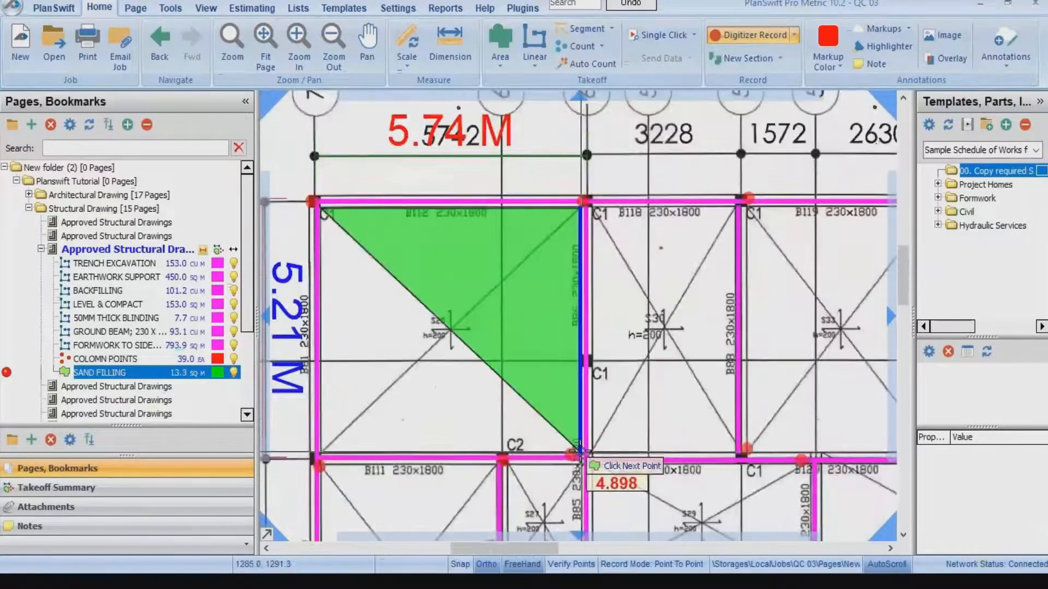
pyautogui.scroll(3, 579, 457)
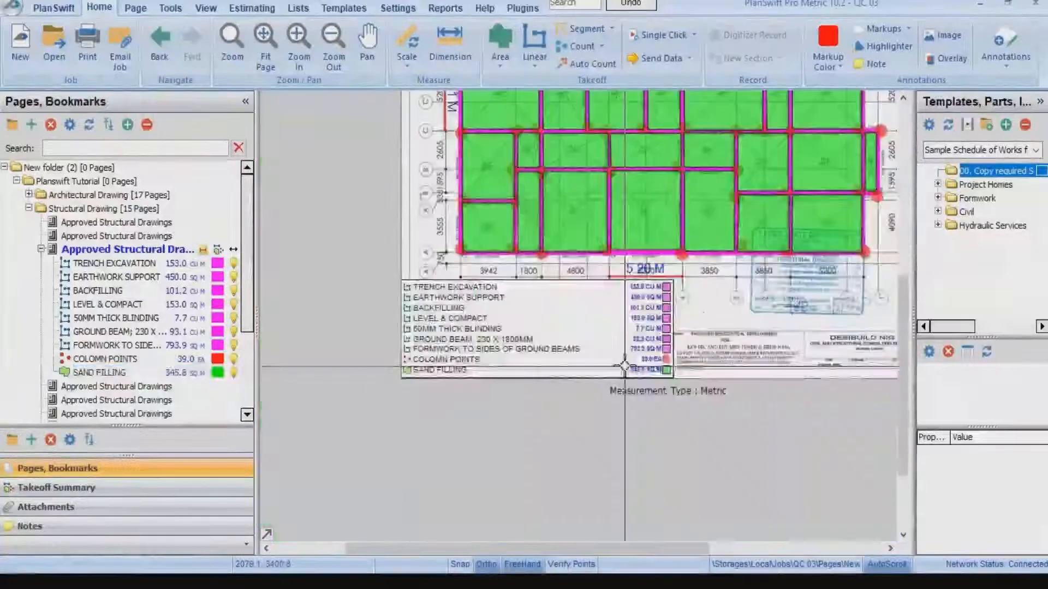
# Set the SAND FILLING quantity formula to [Takeoff]*0.30 in its advanced properties.
pyautogui.scroll(5, 642, 365)
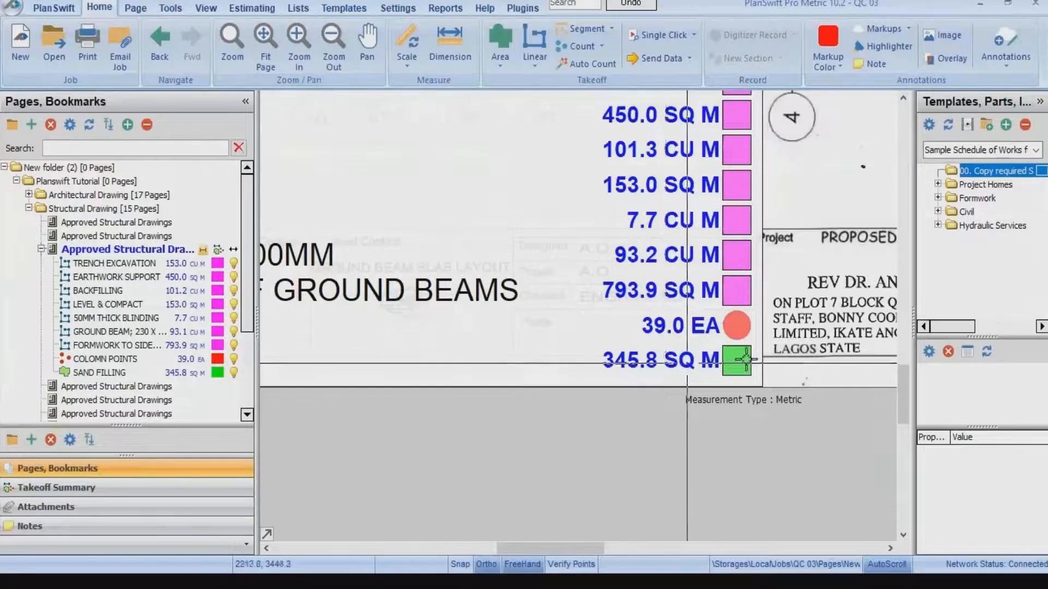
pyautogui.scroll(-3, 665, 360)
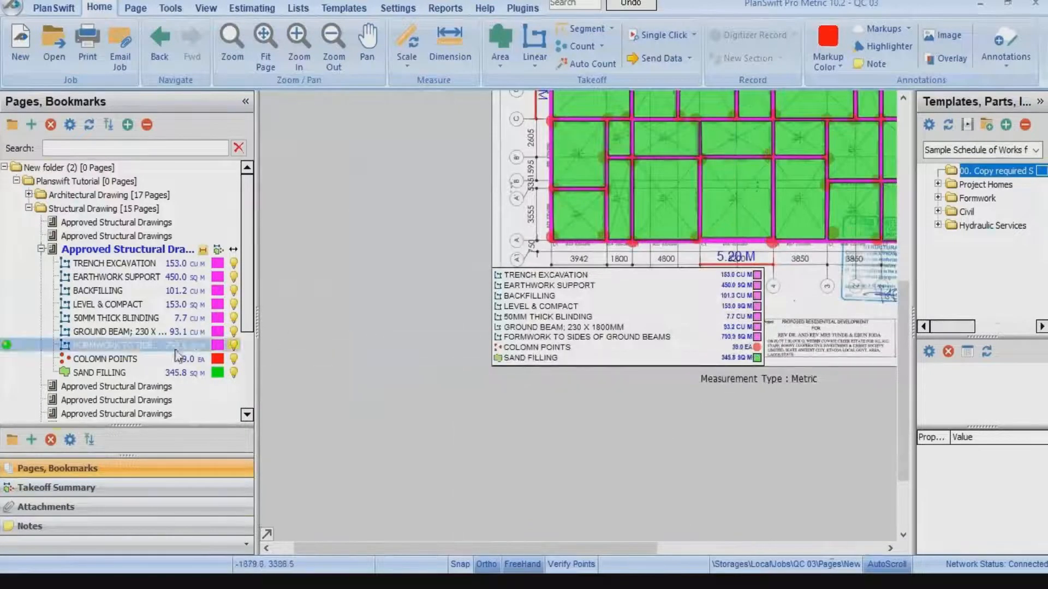
pyautogui.click(124, 373)
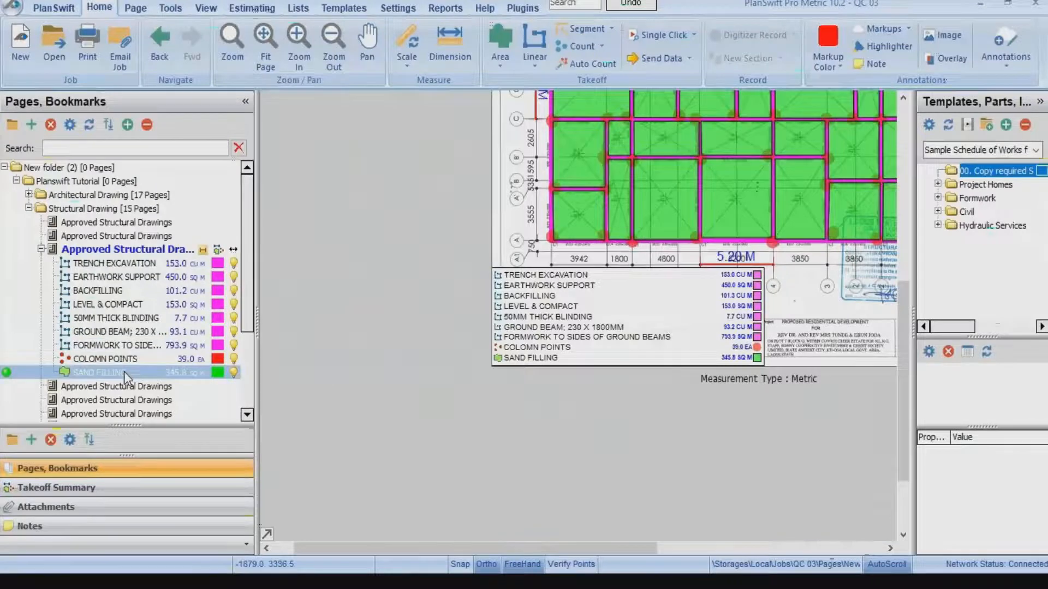
pyautogui.doubleClick(124, 371)
pyautogui.click(413, 334)
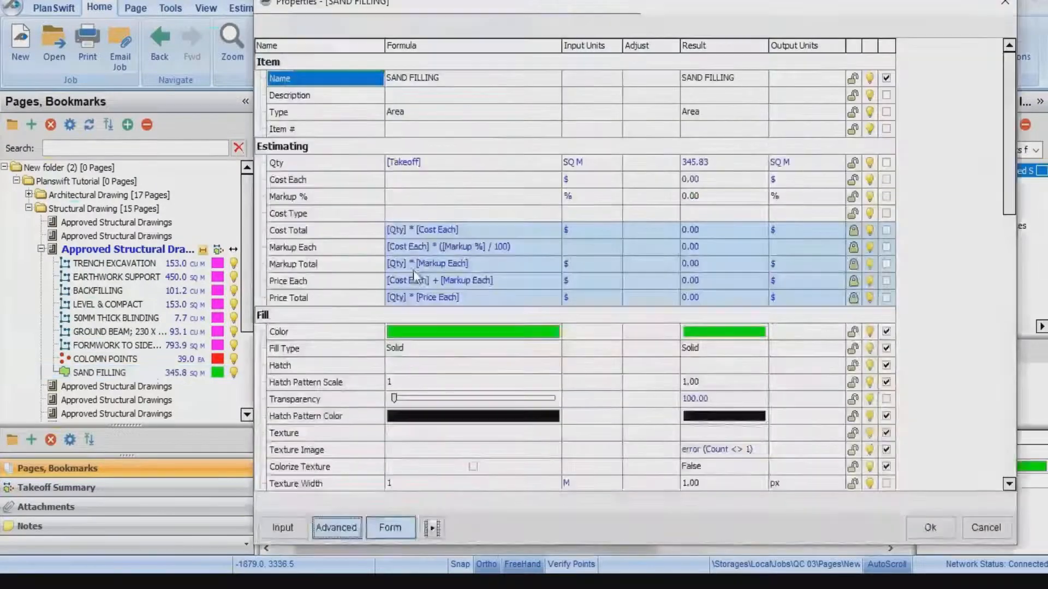
pyautogui.click(431, 164)
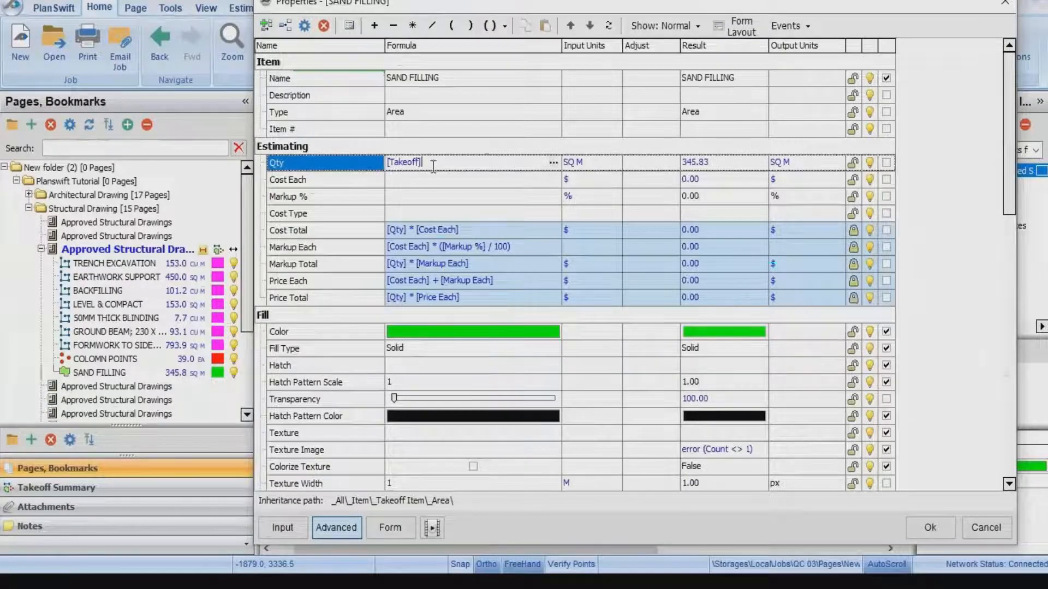
pyautogui.write('*0.30')
# Set the SAND FILLING quantity's input units to CU M and apply the property changes.
pyautogui.click(600, 162)
pyautogui.click(614, 162)
pyautogui.scroll(-6, 595, 229)
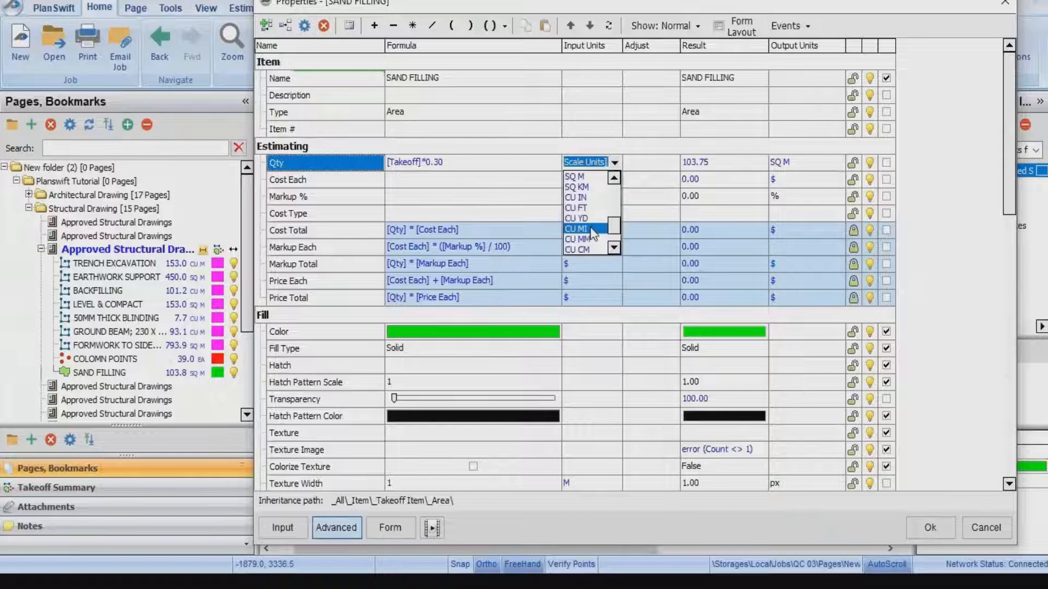
pyautogui.click(596, 229)
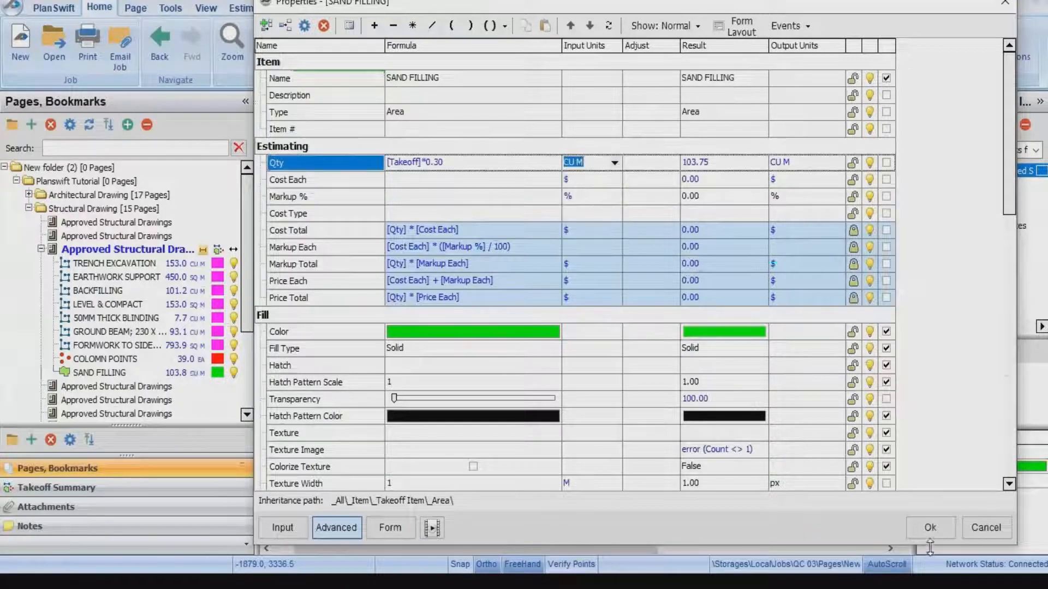
pyautogui.click(930, 527)
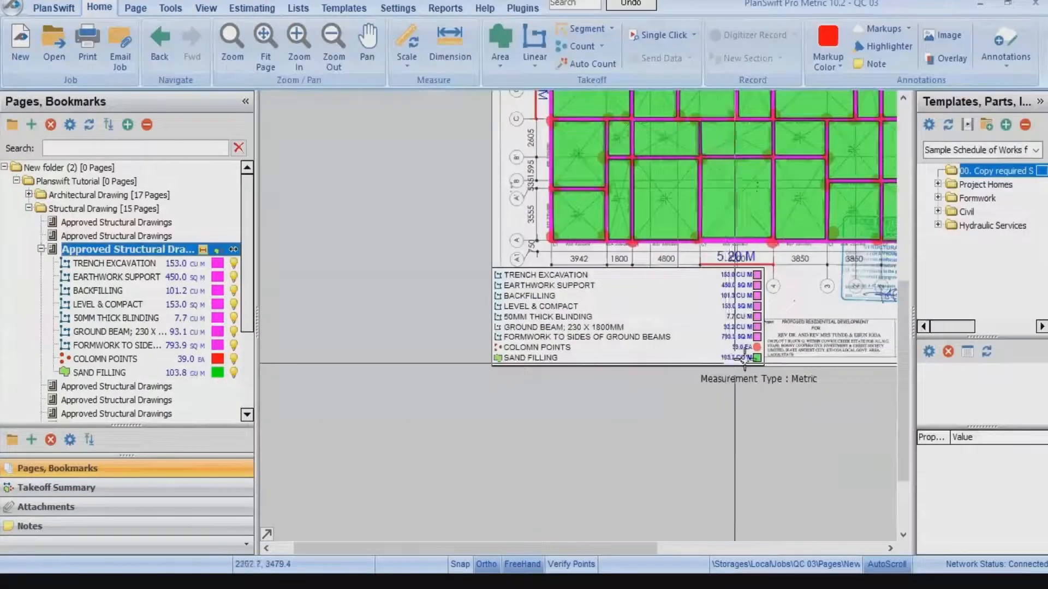
# Check the SAND FILLING quantity in the legend and inspect the filled panels across the whole plan.
pyautogui.scroll(3, 700, 382)
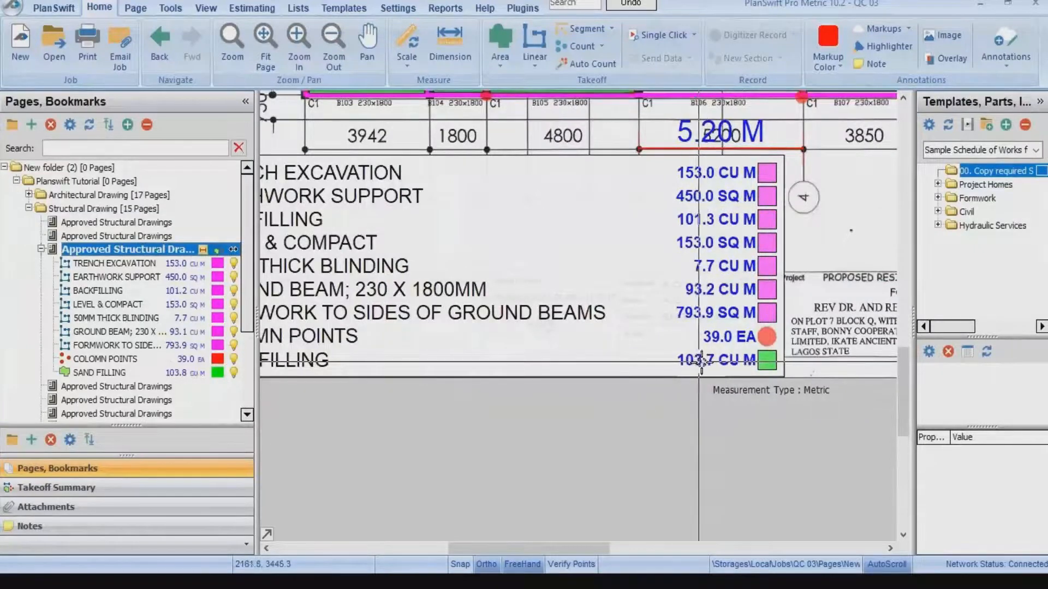
pyautogui.scroll(-3, 684, 384)
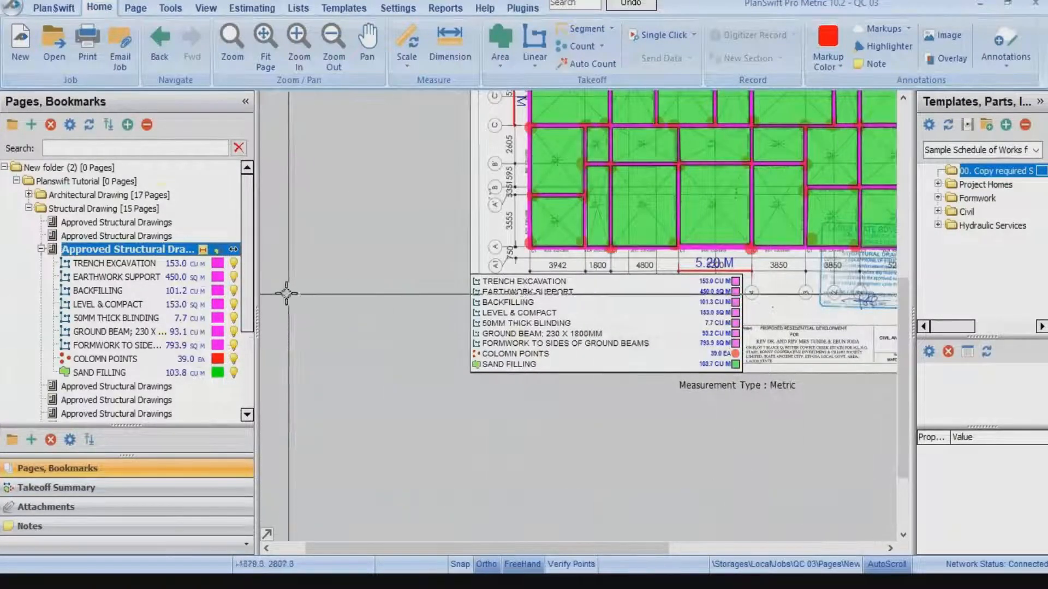
pyautogui.scroll(1, 493, 275)
pyautogui.scroll(-1, 487, 271)
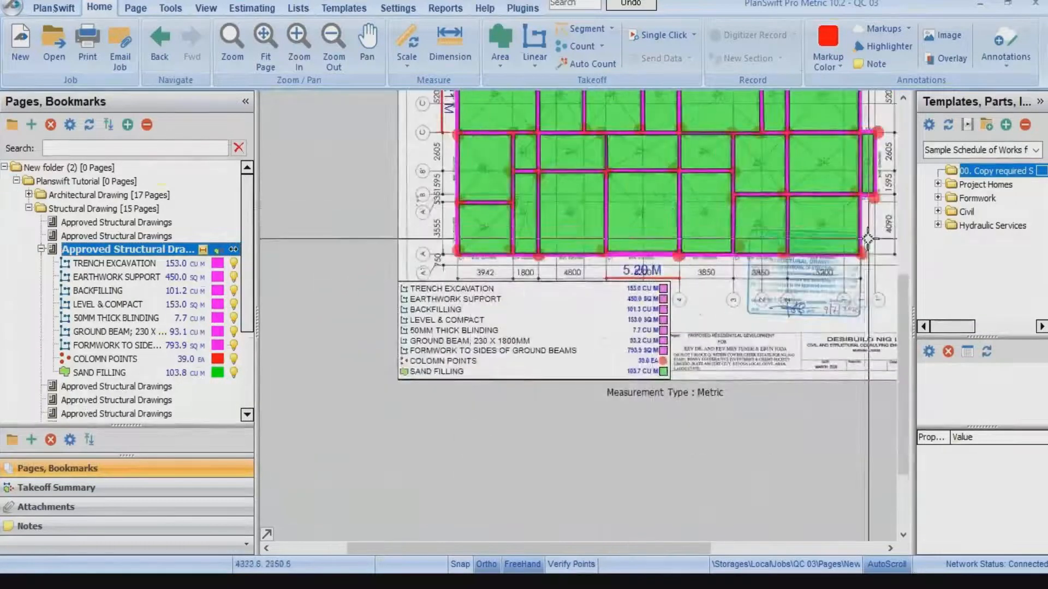
pyautogui.moveTo(903, 326); pyautogui.dragTo(896, 239)
pyautogui.click(367, 46)
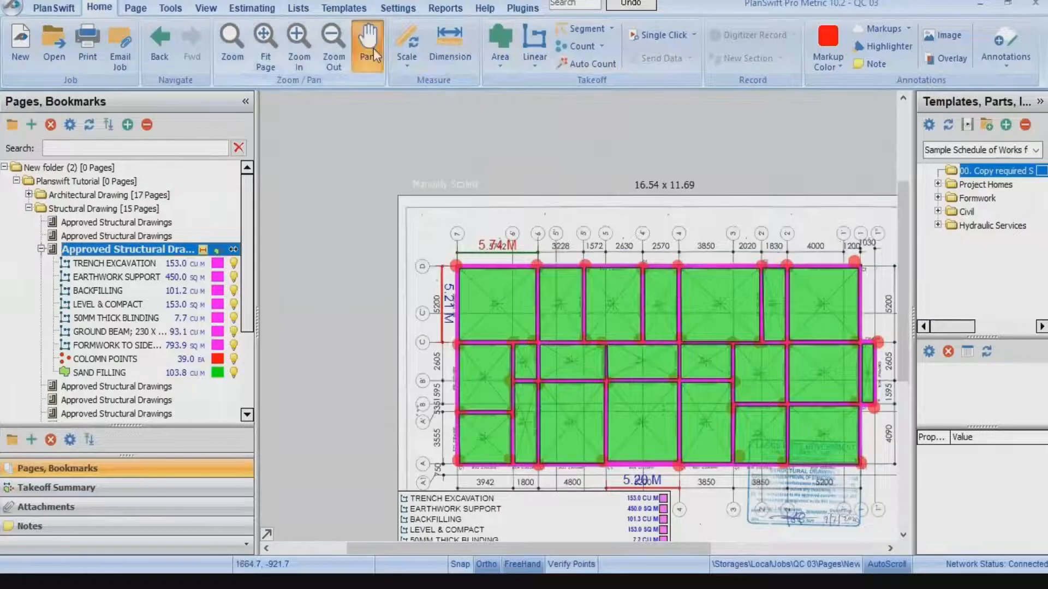
pyautogui.moveTo(599, 278)
pyautogui.mouseDown()
pyautogui.moveTo(481, 194)
pyautogui.moveTo(493, 192)
pyautogui.mouseUp()
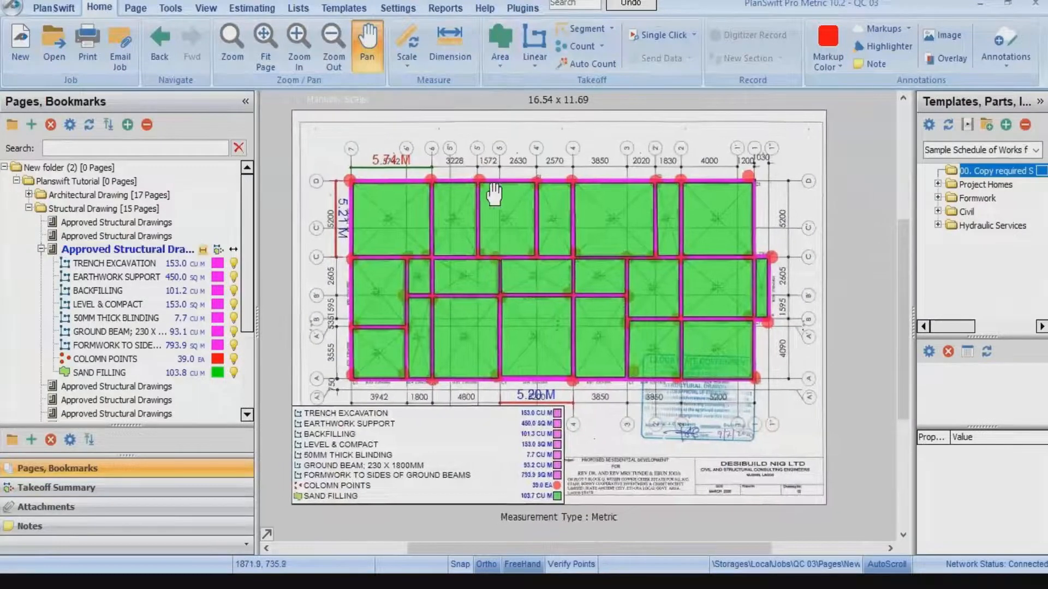
pyautogui.click(365, 63)
pyautogui.moveTo(441, 312)
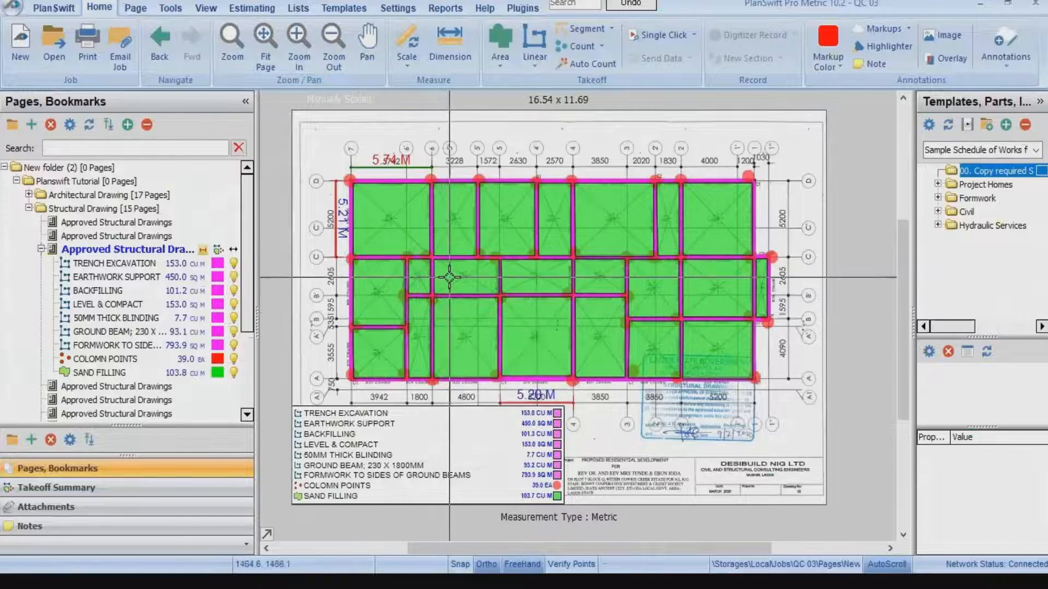
pyautogui.moveTo(449, 277)
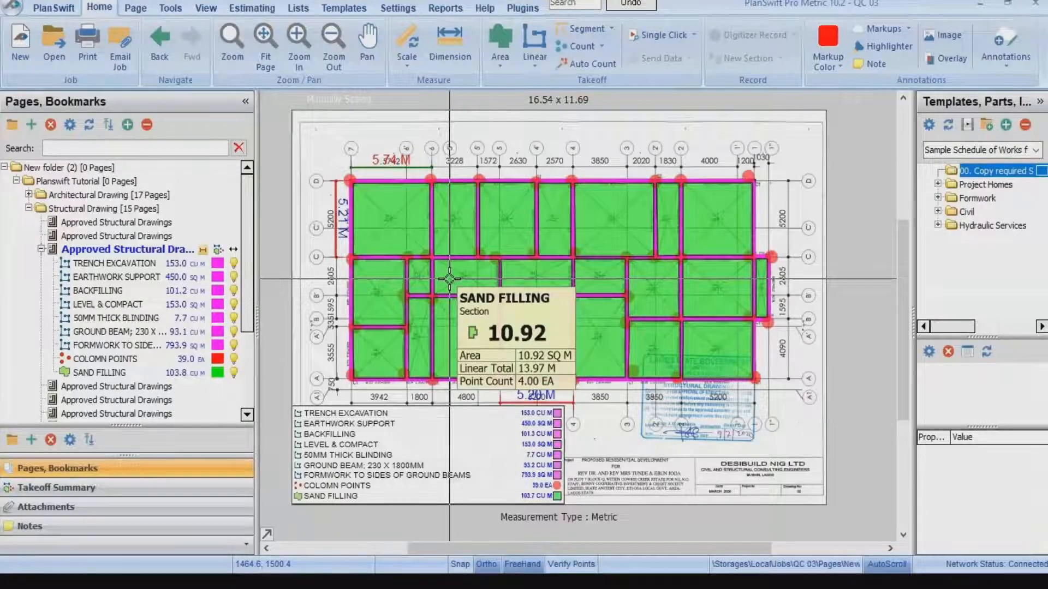
# Duplicate the SAND FILLING takeoff by copying it and pasting its sections into a new item.
pyautogui.click(198, 373)
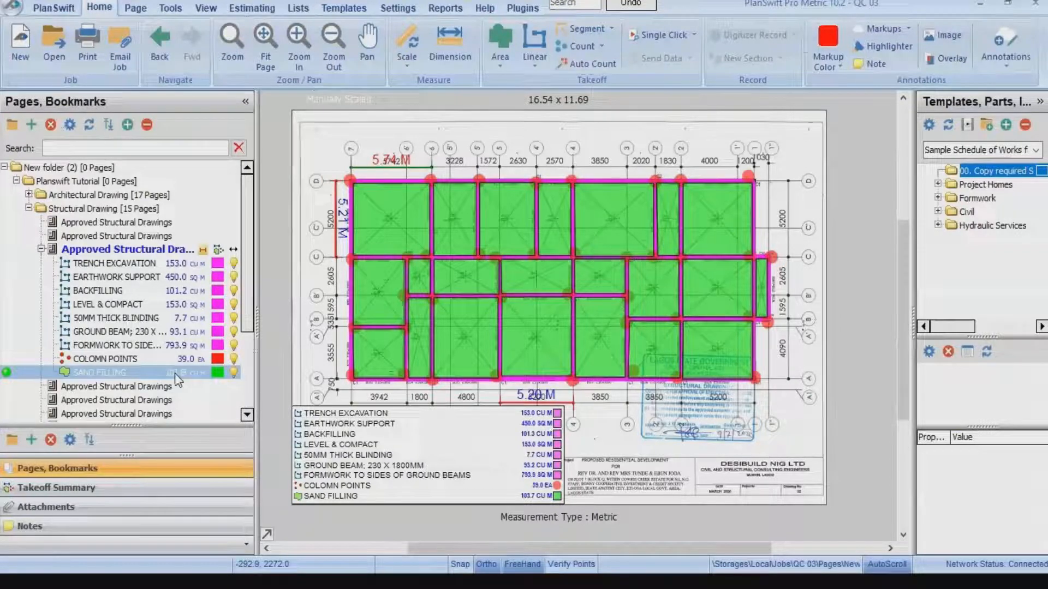
pyautogui.rightClick(178, 377)
pyautogui.click(191, 375)
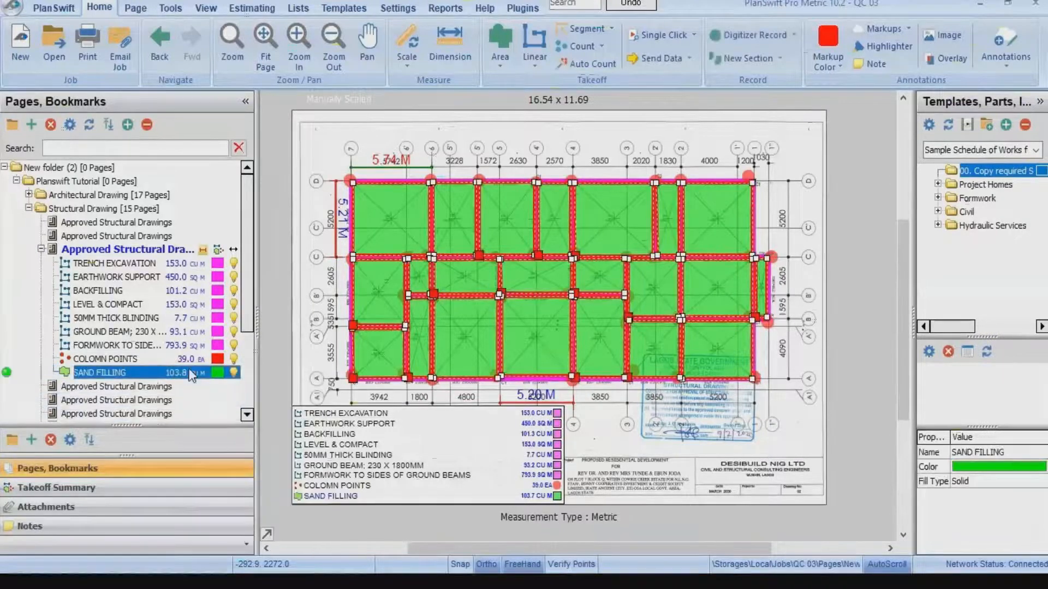
pyautogui.rightClick(190, 370)
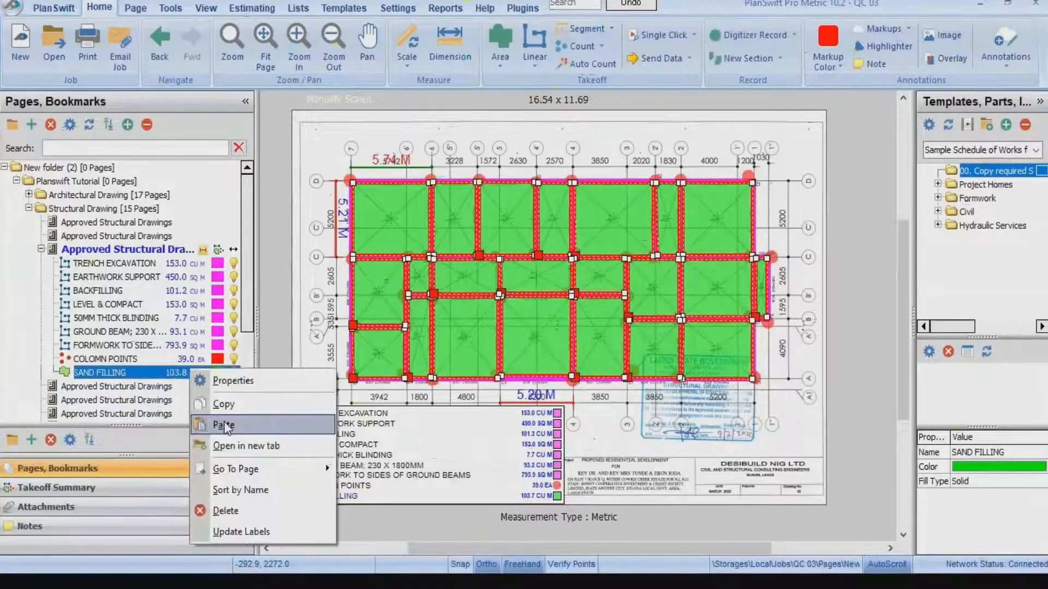
pyautogui.click(224, 425)
pyautogui.click(452, 294)
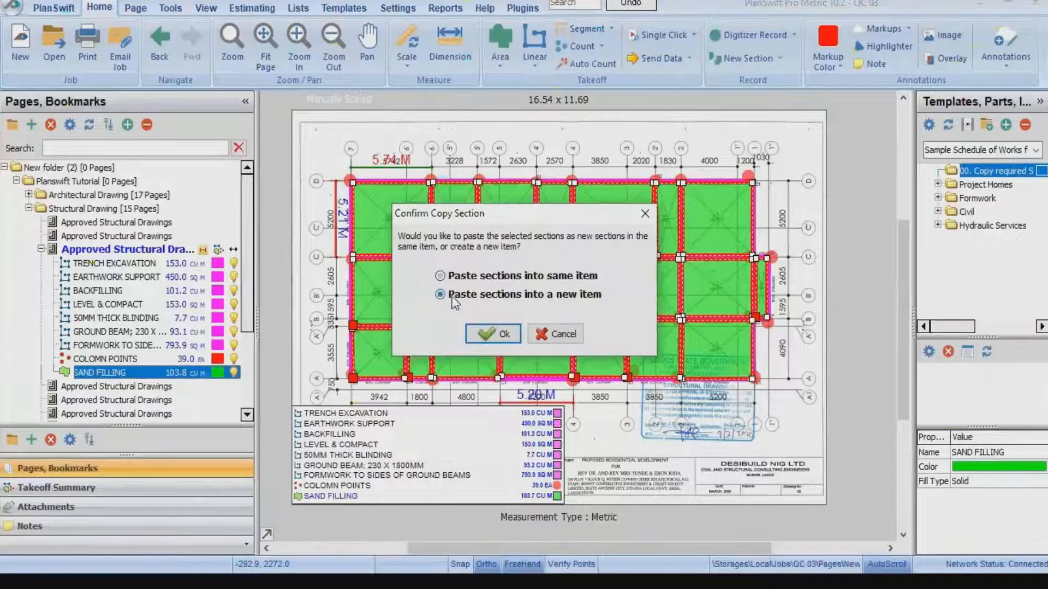
pyautogui.click(479, 336)
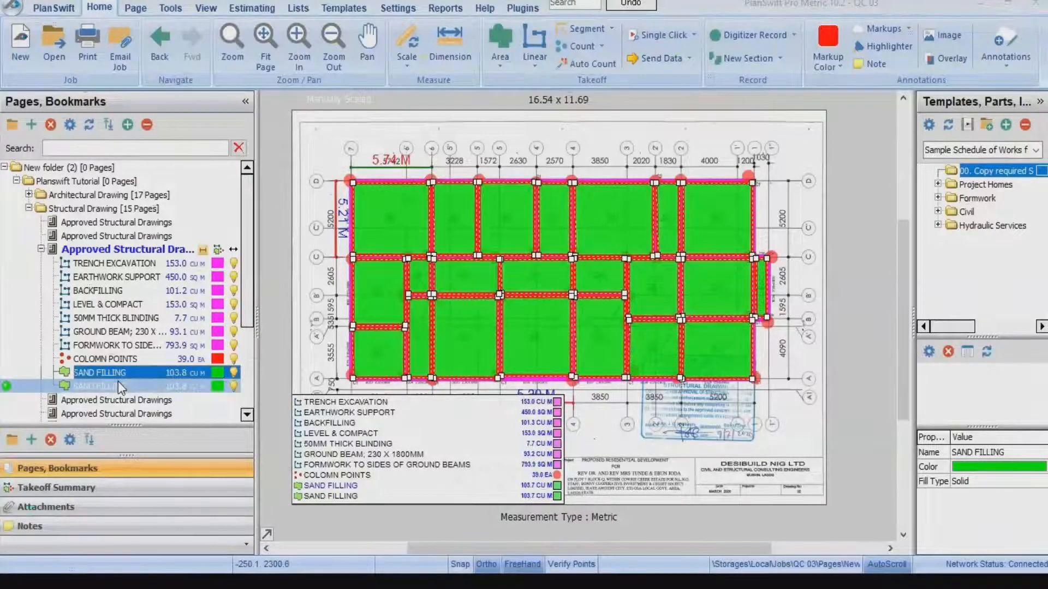
# Rename the duplicated SAND FILLING takeoff as LEVEL & COMPACT BED.
pyautogui.doubleClick(118, 380)
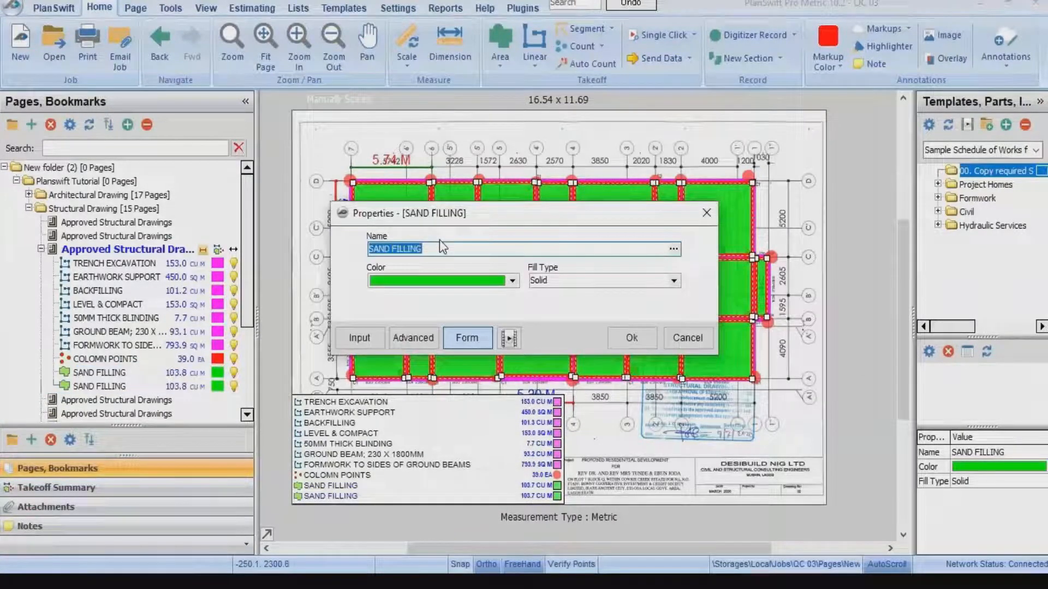
pyautogui.write('LEVEL ')
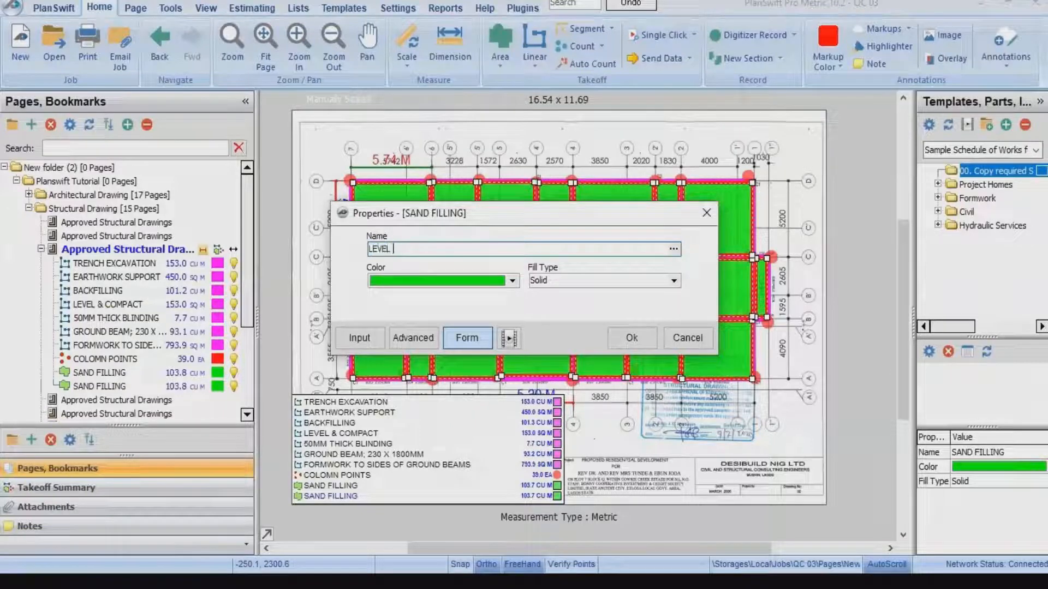
pyautogui.write('& COMPACT')
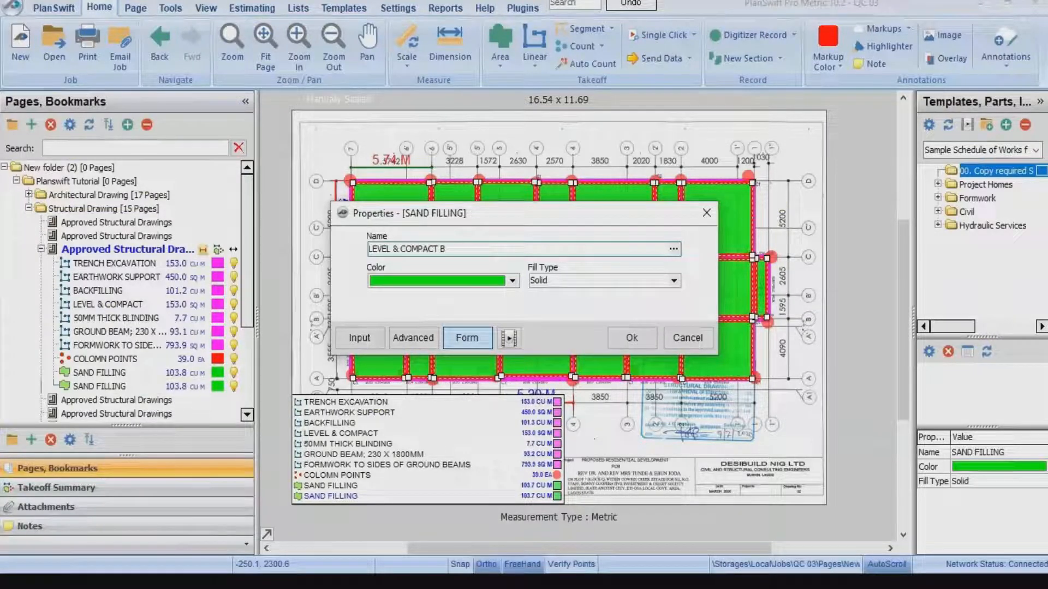
pyautogui.write('BED')
# Reduce the LEVEL & COMPACT BED quantity formula to [Takeoff] in its advanced properties.
pyautogui.click(417, 336)
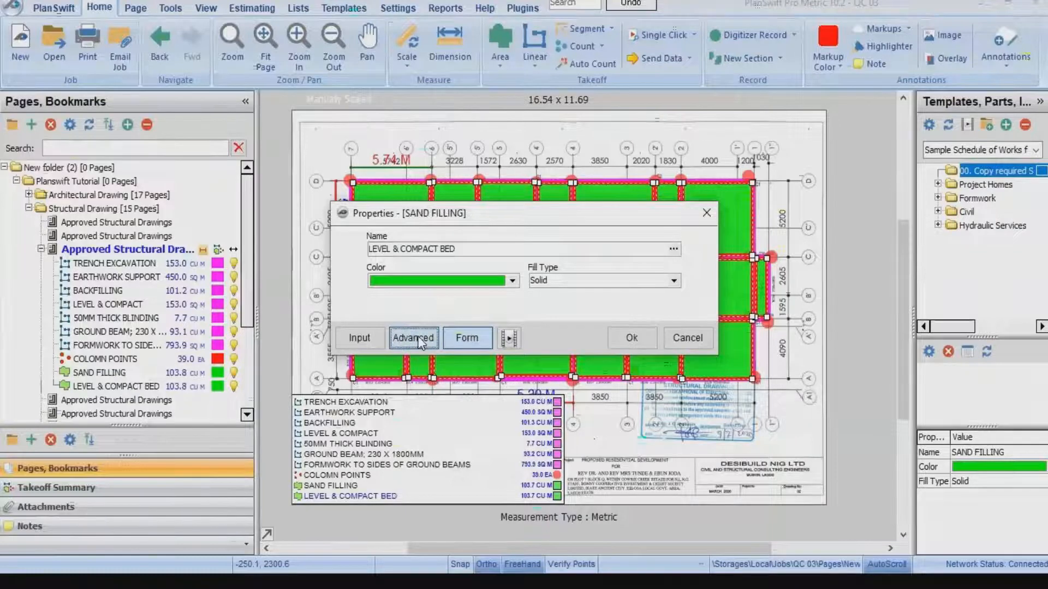
pyautogui.click(419, 340)
pyautogui.click(453, 162)
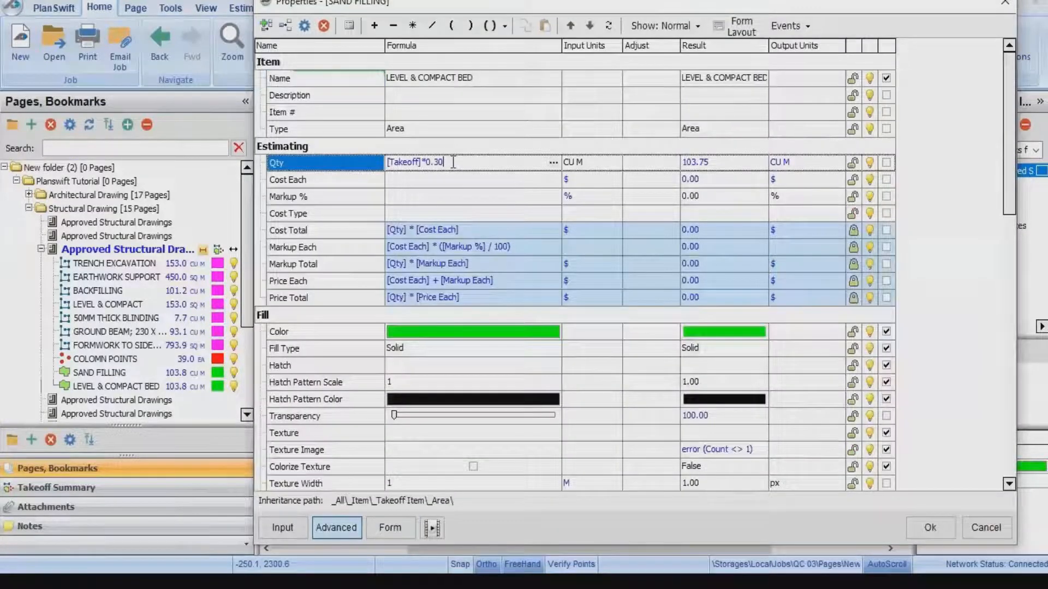
pyautogui.press('BackSpace')
pyautogui.press('BackSpace')
pyautogui.press('BackSpace')
pyautogui.press('BackSpace')
pyautogui.press('BackSpace')
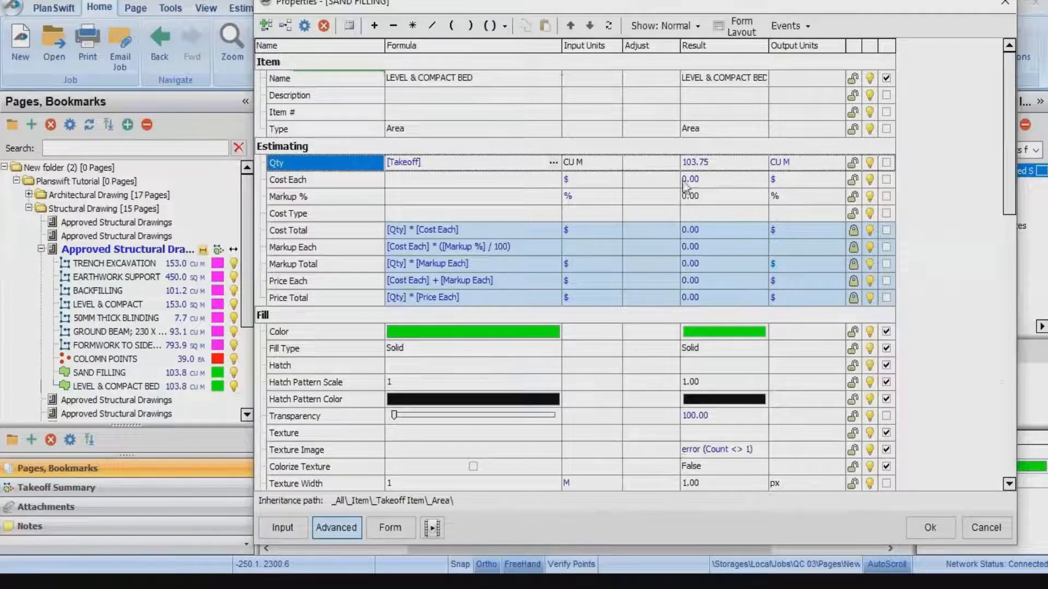
# Set the LEVEL & COMPACT BED quantity's input units to SQ M and apply the property changes.
pyautogui.click(614, 163)
pyautogui.click(615, 163)
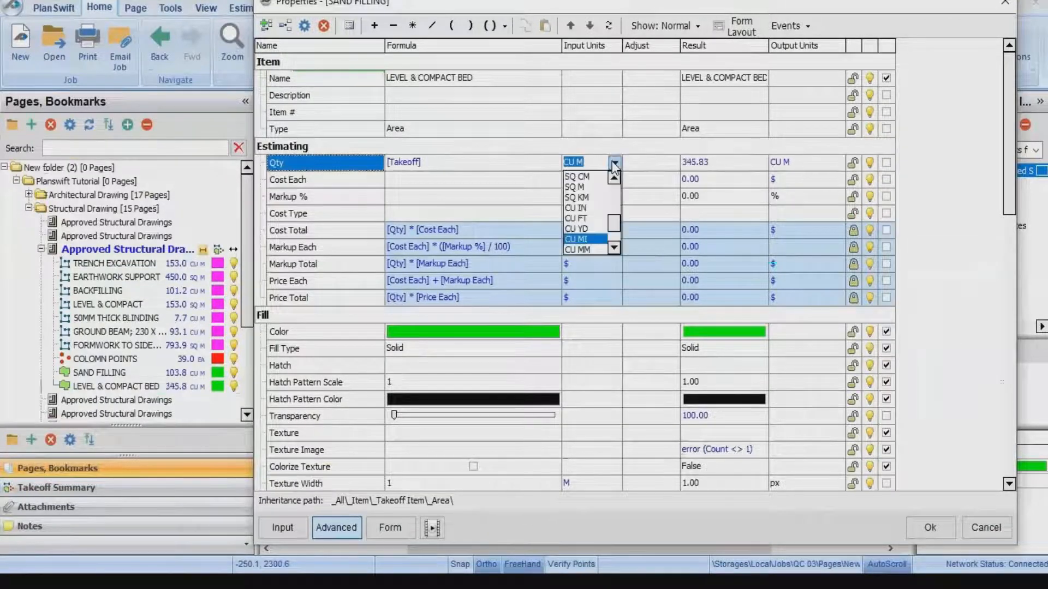
pyautogui.click(579, 187)
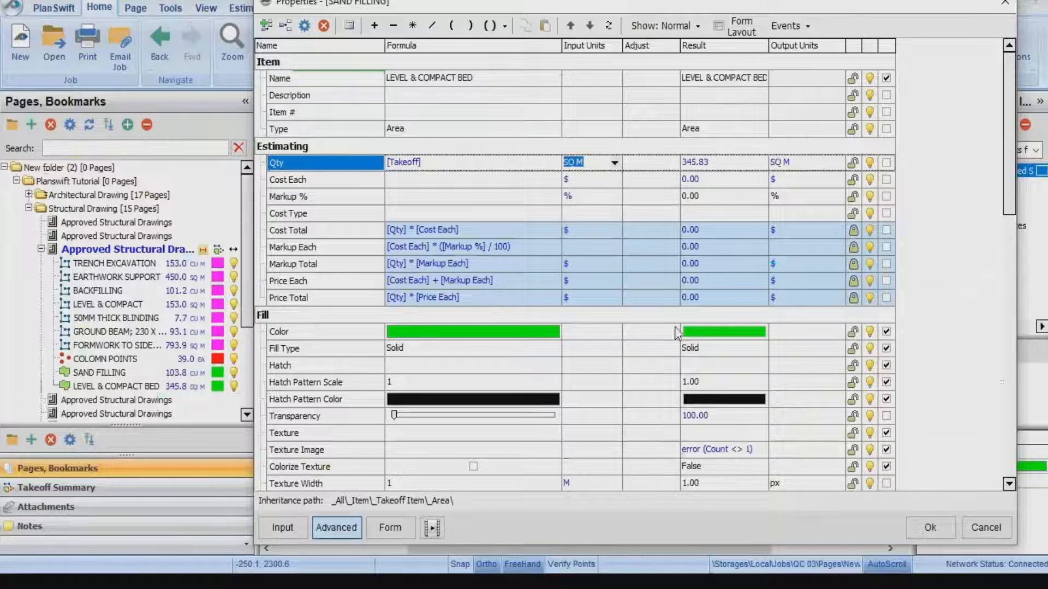
pyautogui.click(921, 528)
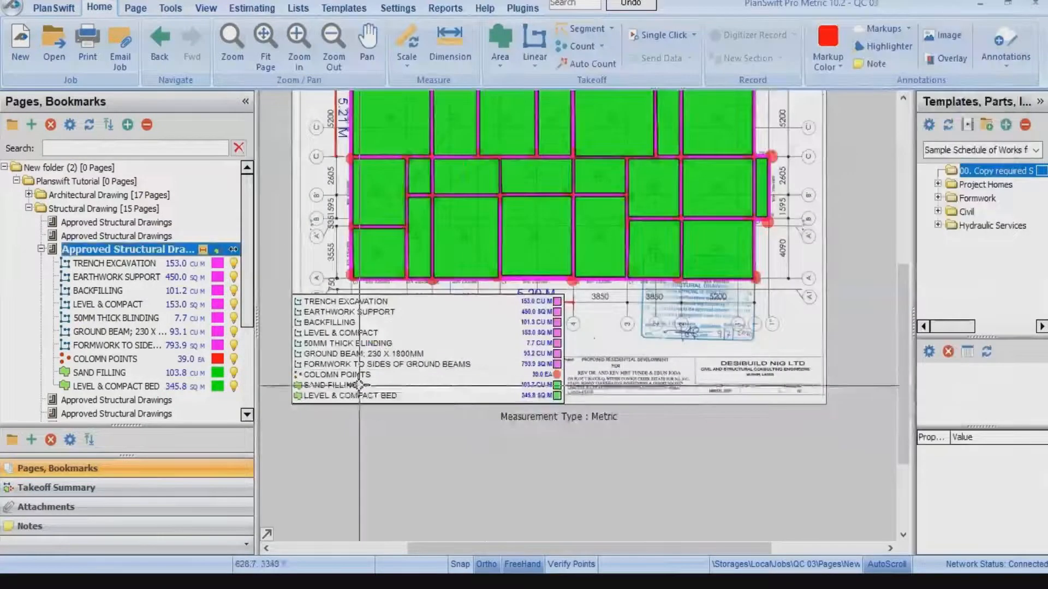
# Copy the SAND FILLING takeoff again and paste its sections into another new item.
pyautogui.scroll(2, 359, 385)
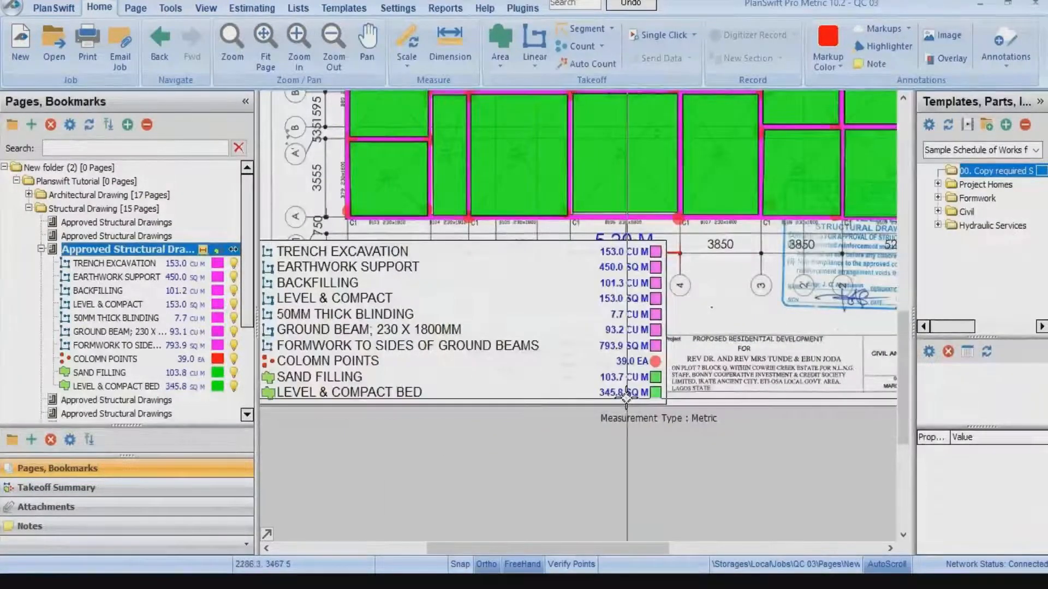
pyautogui.scroll(-2, 626, 401)
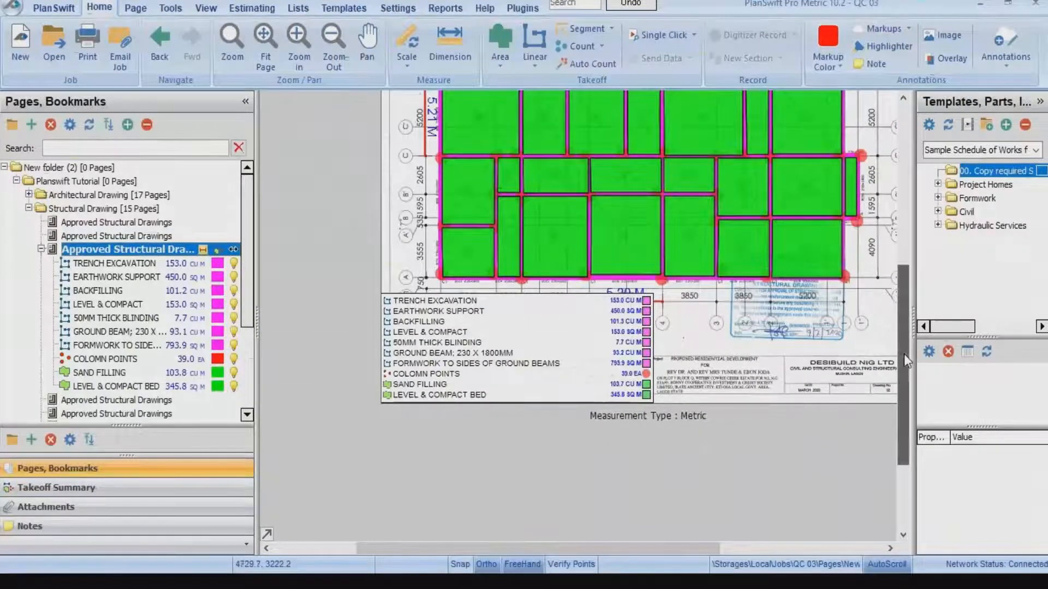
pyautogui.moveTo(903, 354); pyautogui.dragTo(902, 309)
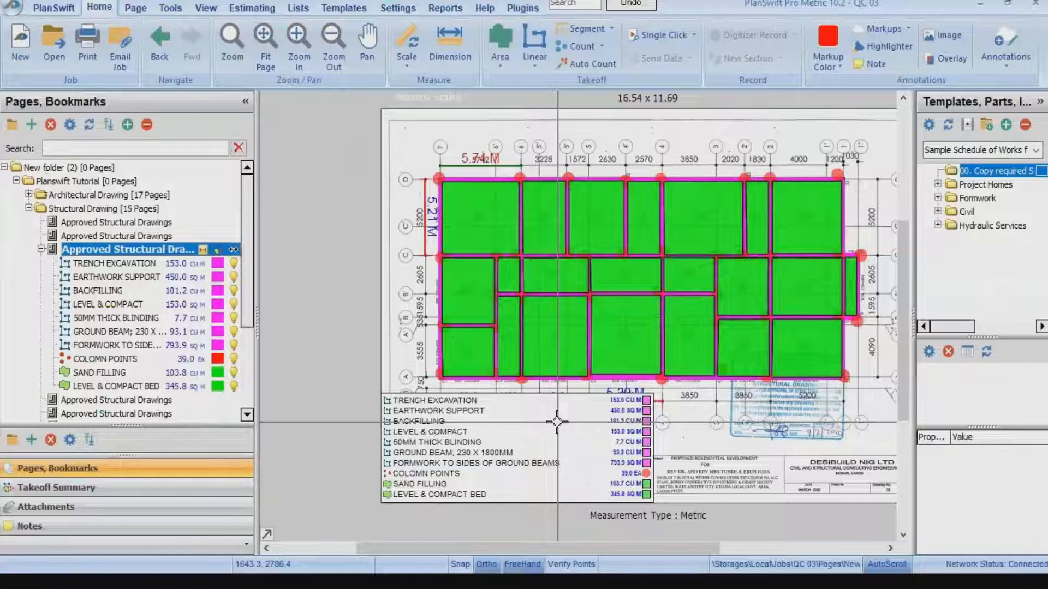
pyautogui.click(113, 371)
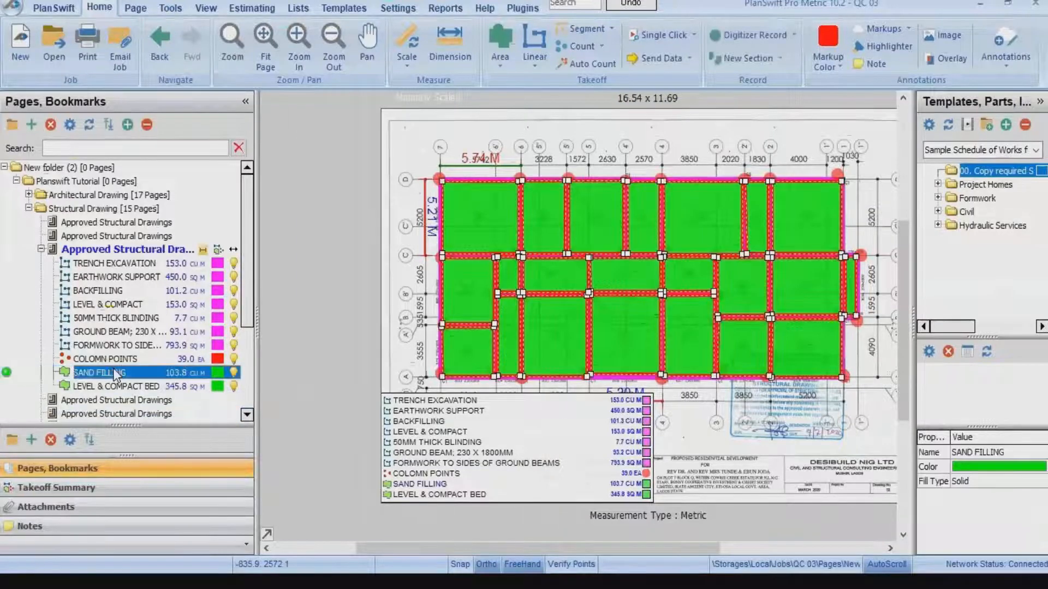
pyautogui.rightClick(115, 375)
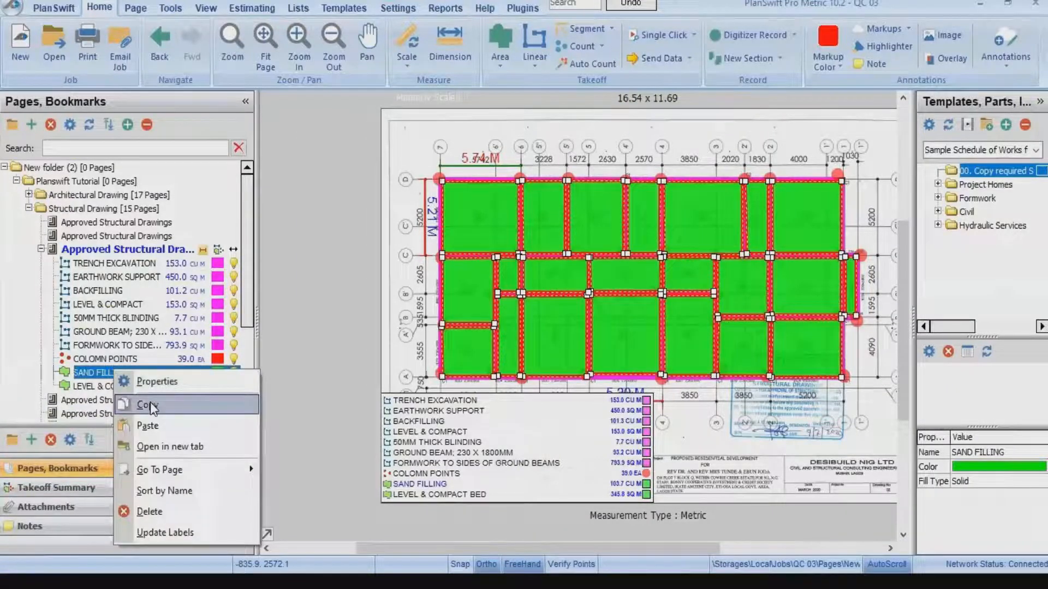
pyautogui.click(150, 401)
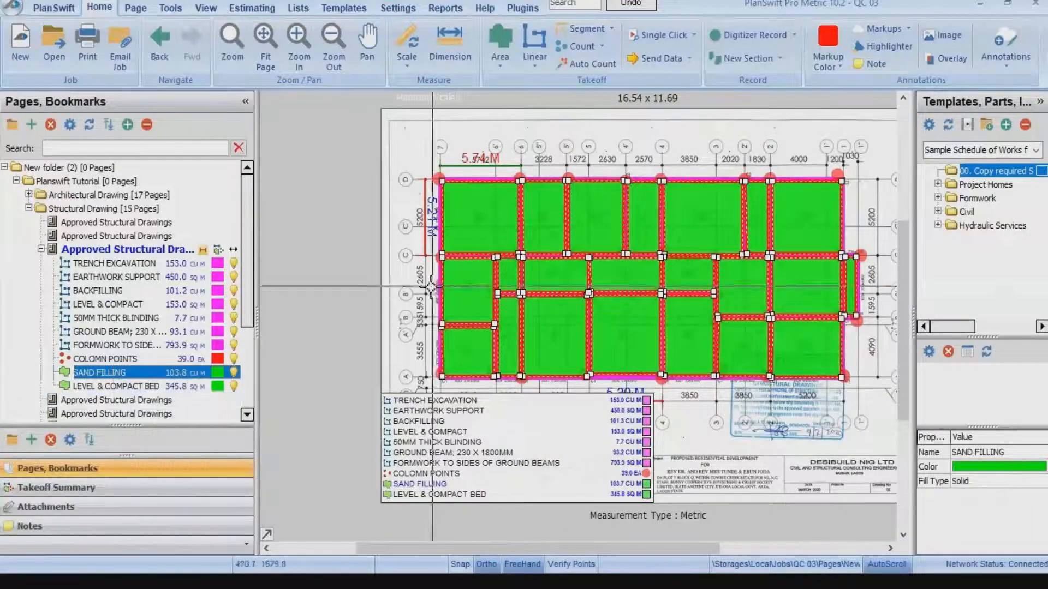
pyautogui.rightClick(141, 375)
pyautogui.click(181, 423)
pyautogui.click(482, 294)
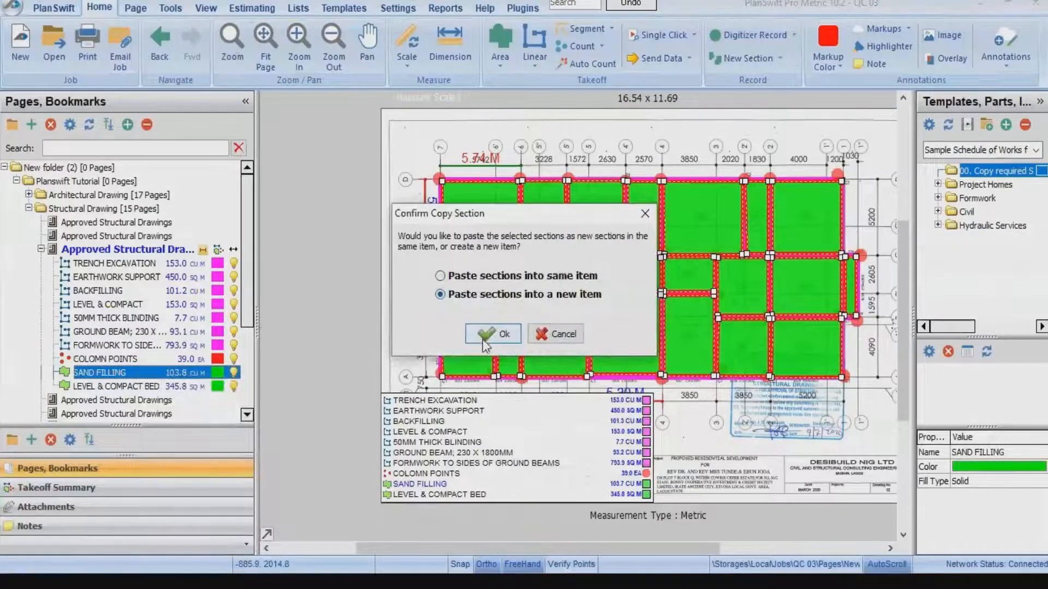
pyautogui.click(491, 333)
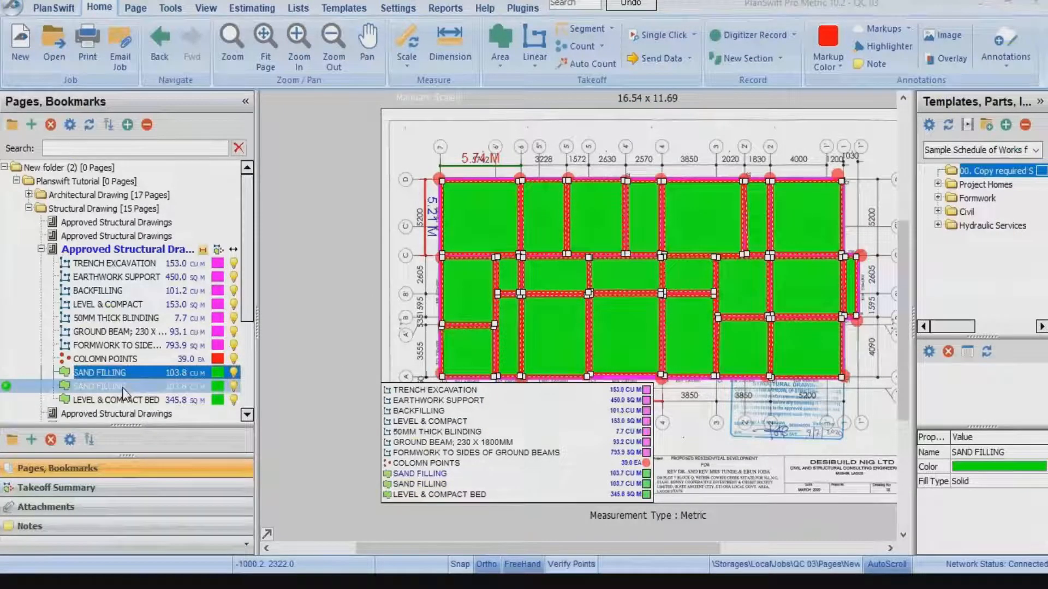
# Rename the new SAND FILLING copy as 50MM THICK BLINDING TO BED.
pyautogui.doubleClick(123, 388)
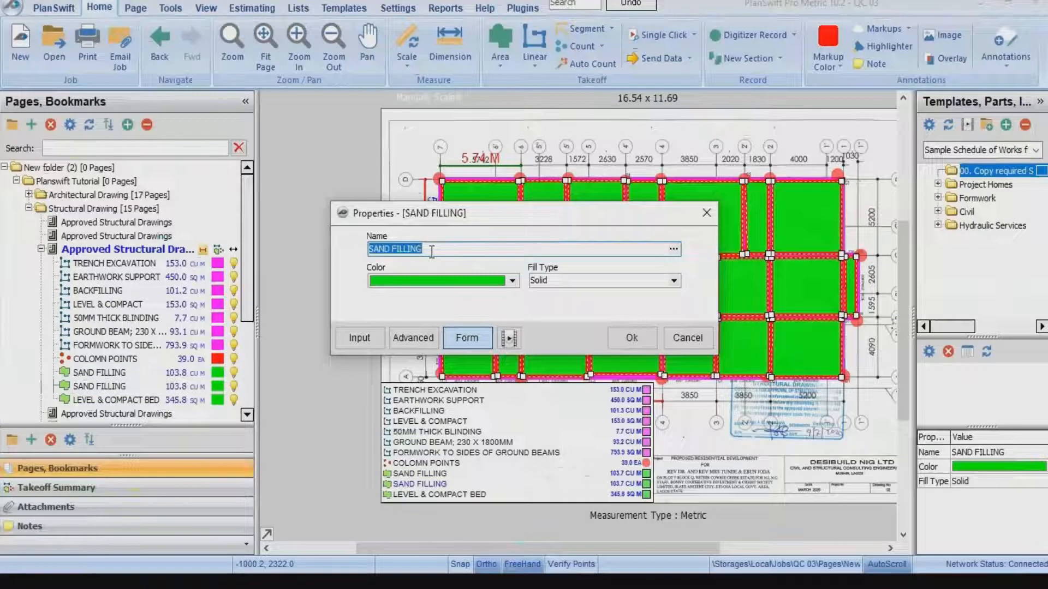
pyautogui.write('50MM ')
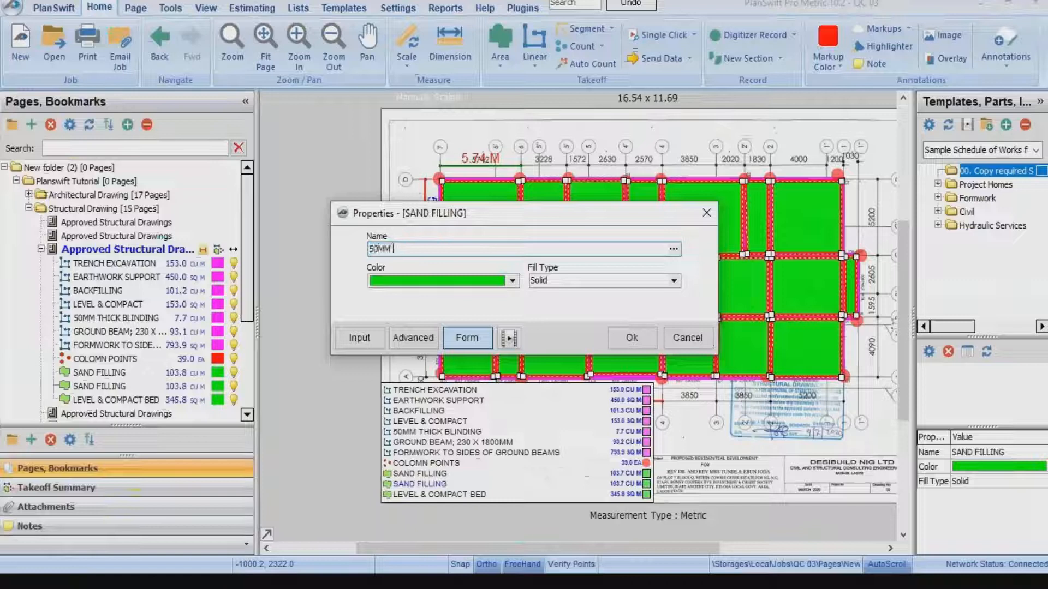
pyautogui.write('THICK BL')
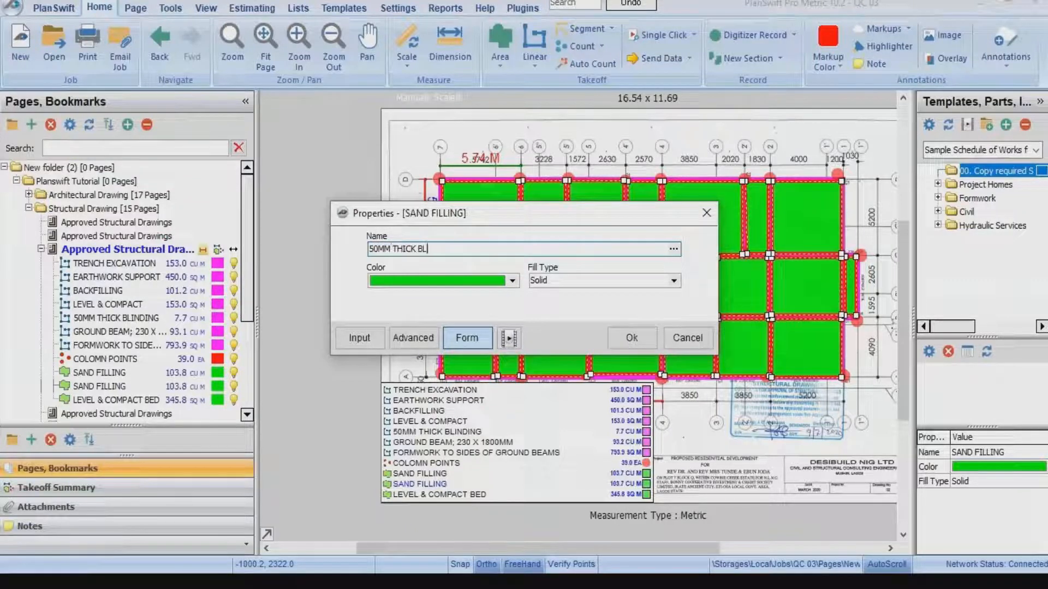
pyautogui.write('INDING TO BED')
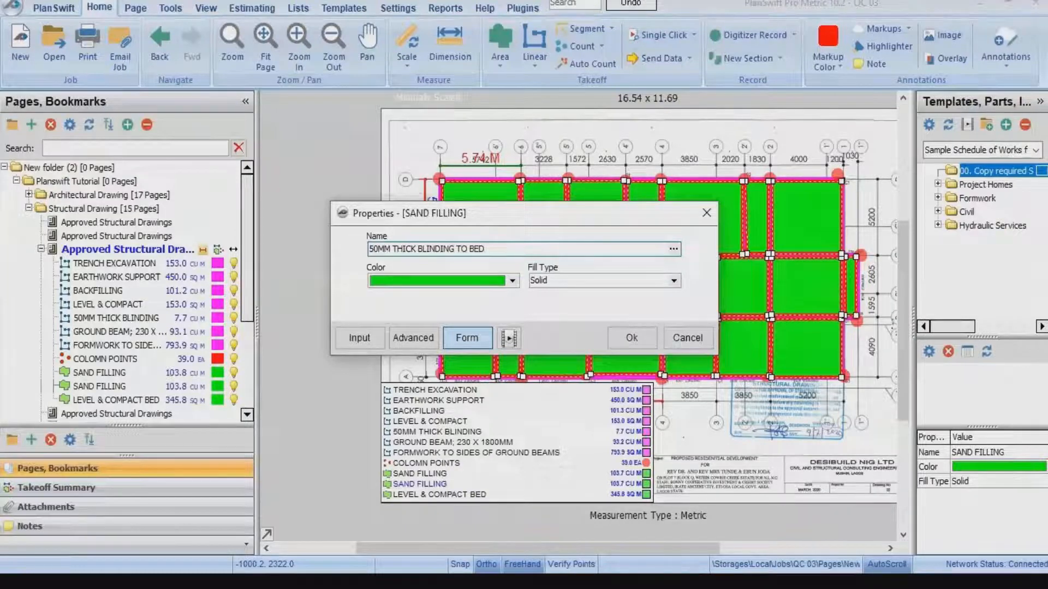
# Set the 50MM THICK BLINDING TO BED quantity formula to [Takeoff]*0.05 in its advanced properties and apply the changes.
pyautogui.click(409, 339)
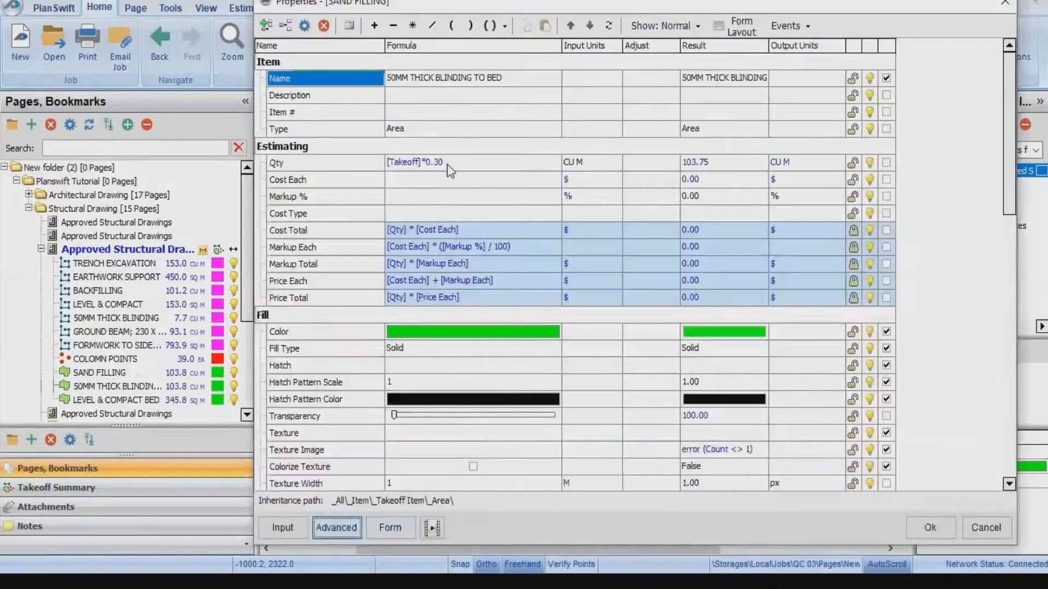
pyautogui.click(448, 163)
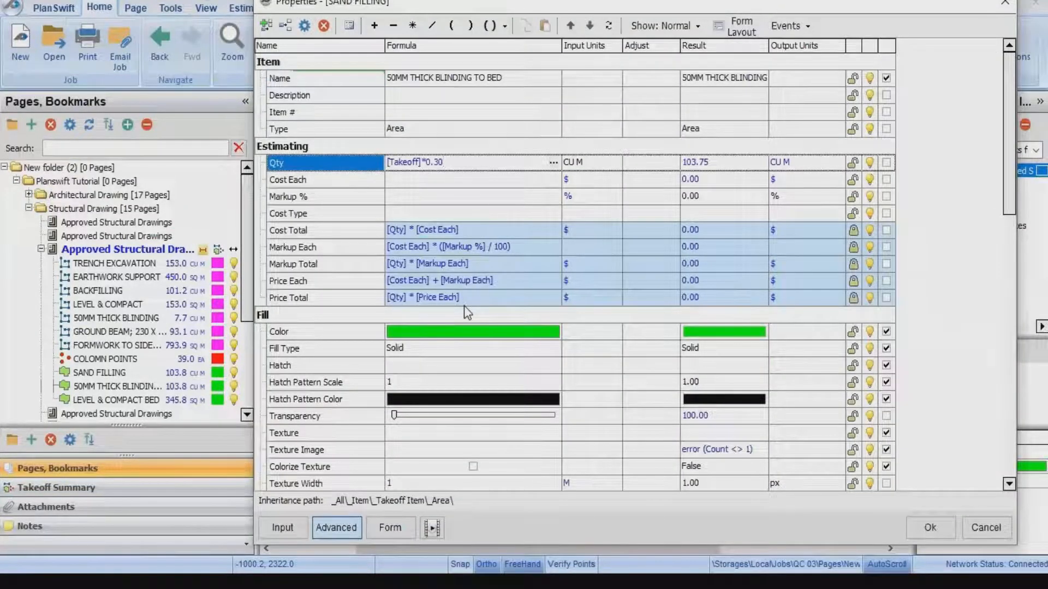
pyautogui.press('BackSpace')
pyautogui.press('BackSpace')
pyautogui.press('BackSpace')
pyautogui.write('.05')
pyautogui.click(928, 532)
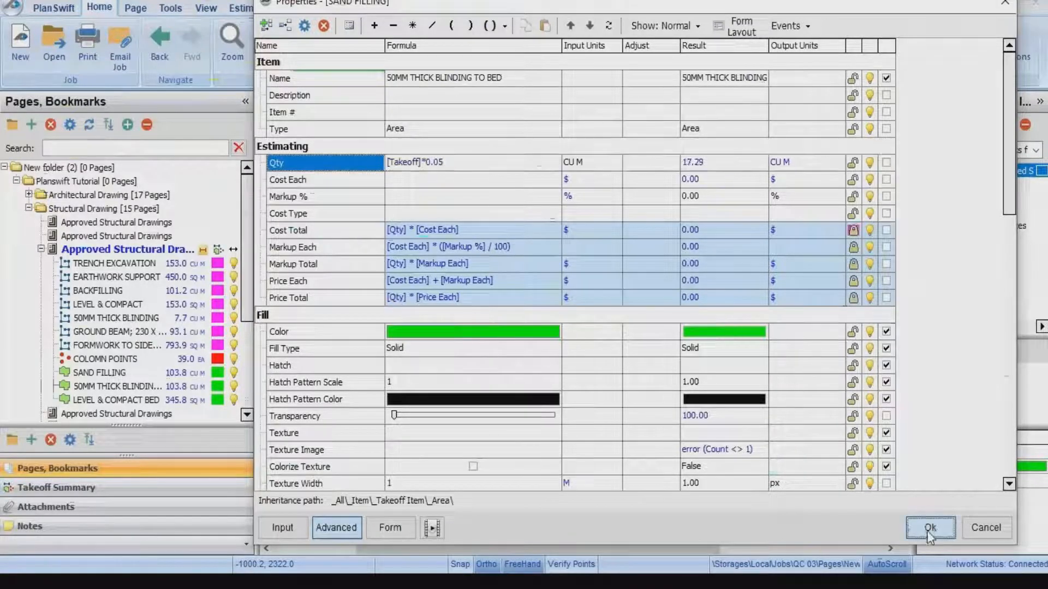
pyautogui.click(928, 529)
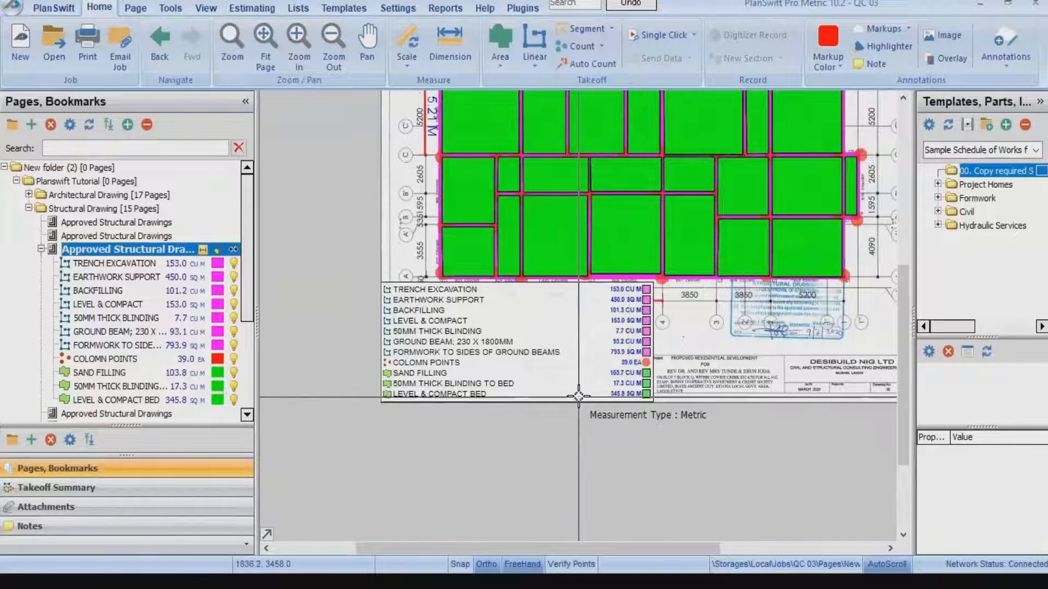
# Inspect the 50MM THICK BLINDING TO BED sections over the slab panels and review the legend quantities.
pyautogui.moveTo(901, 381); pyautogui.dragTo(902, 347)
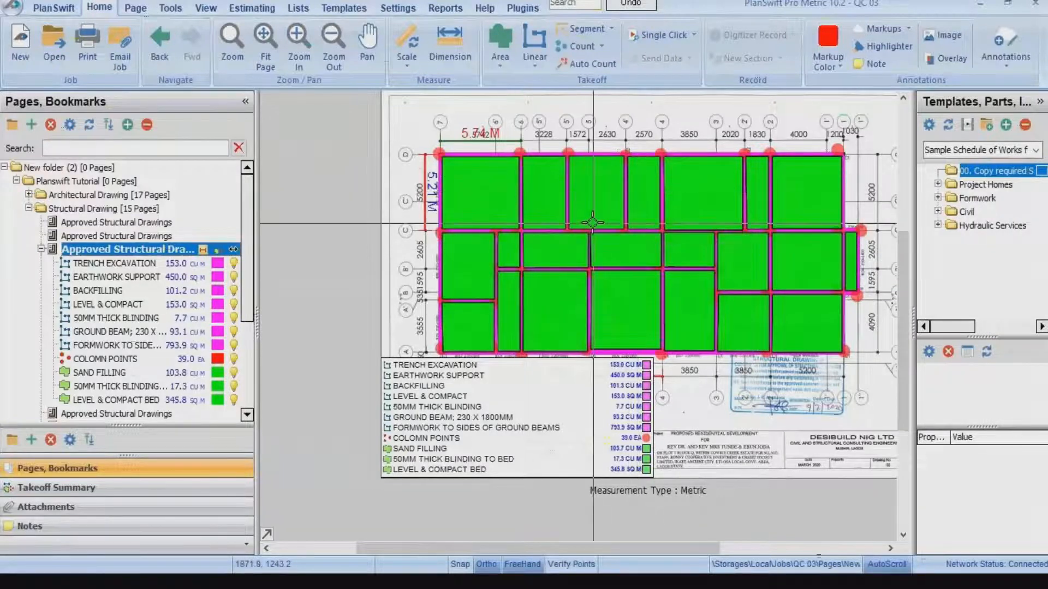
pyautogui.scroll(1, 605, 278)
pyautogui.scroll(-1, 605, 278)
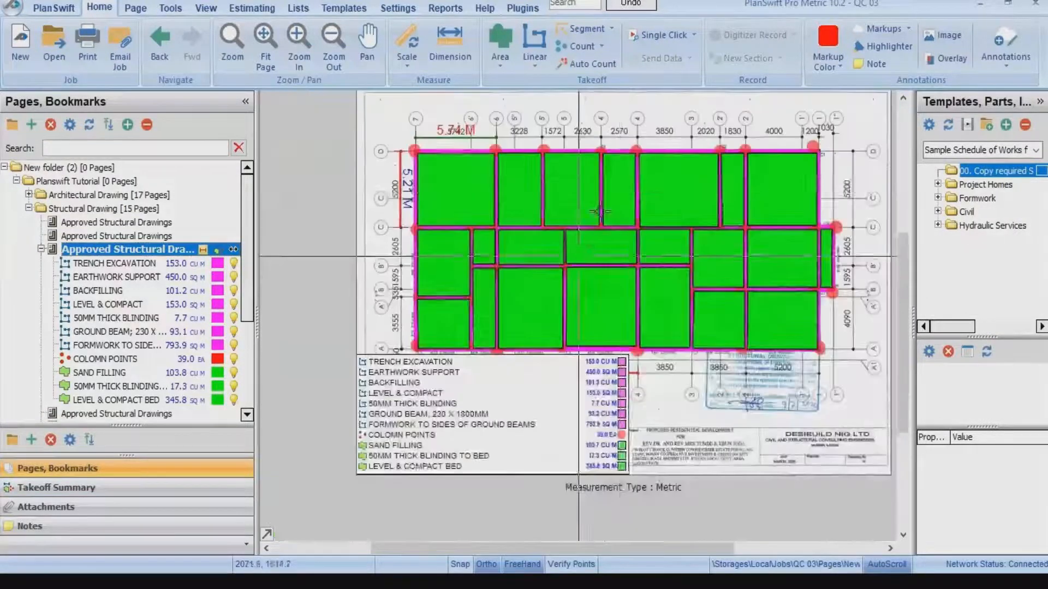
pyautogui.scroll(1, 620, 192)
pyautogui.moveTo(619, 193)
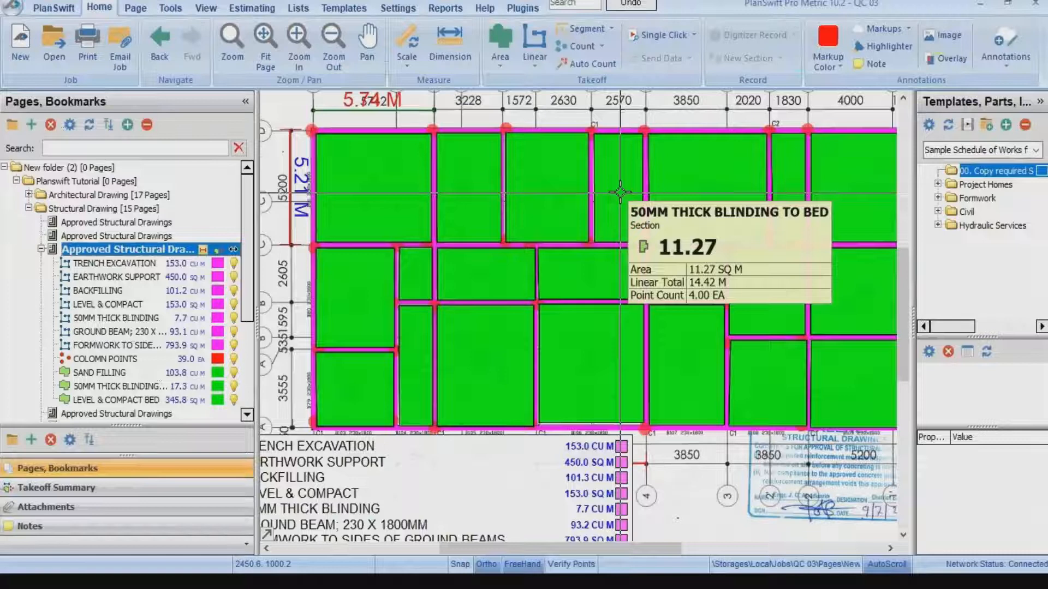
pyautogui.scroll(-3, 620, 192)
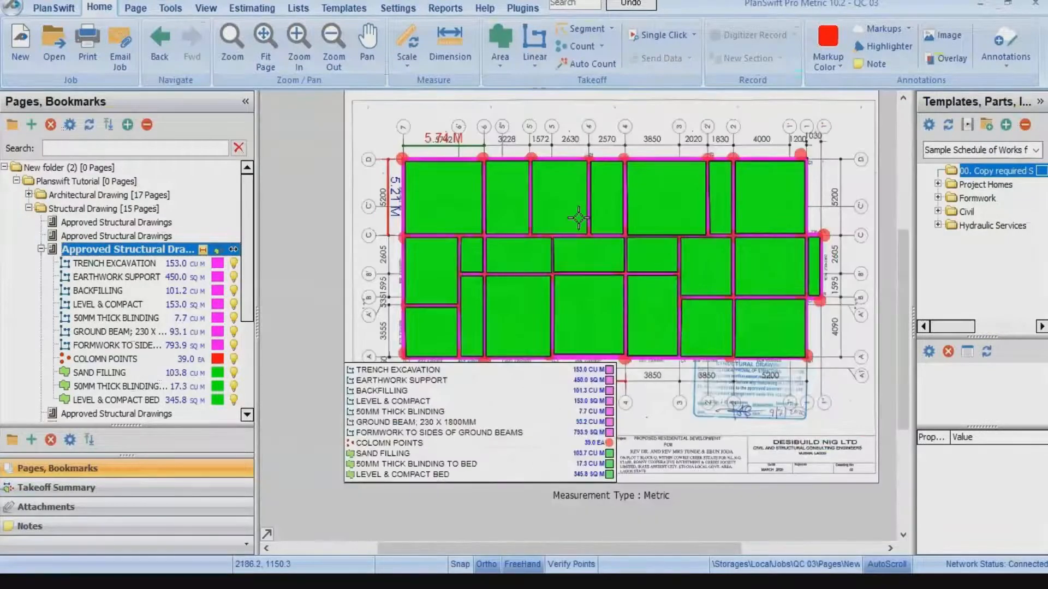
pyautogui.click(578, 218)
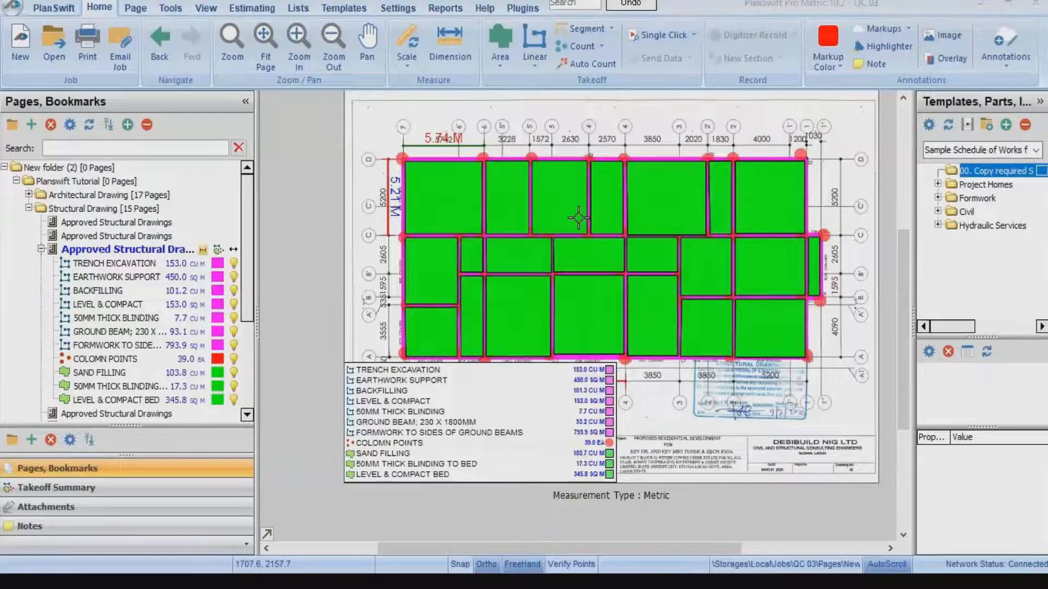
# Look through the ground beam and column detail sheets of the structural drawings for the ground slab information.
pyautogui.scroll(3, 549, 217)
pyautogui.scroll(-3, 518, 229)
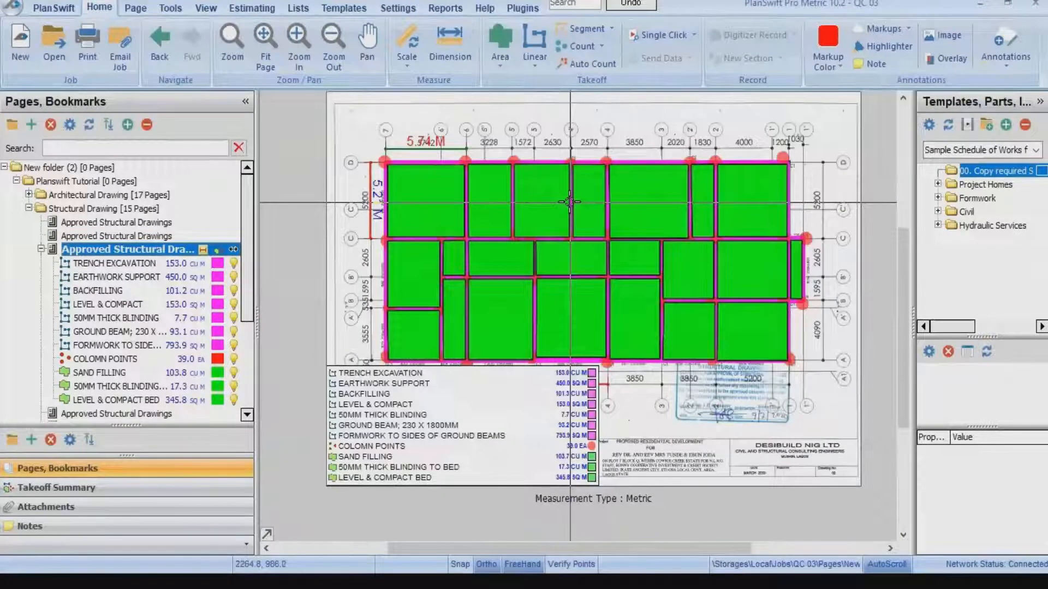
pyautogui.click(137, 412)
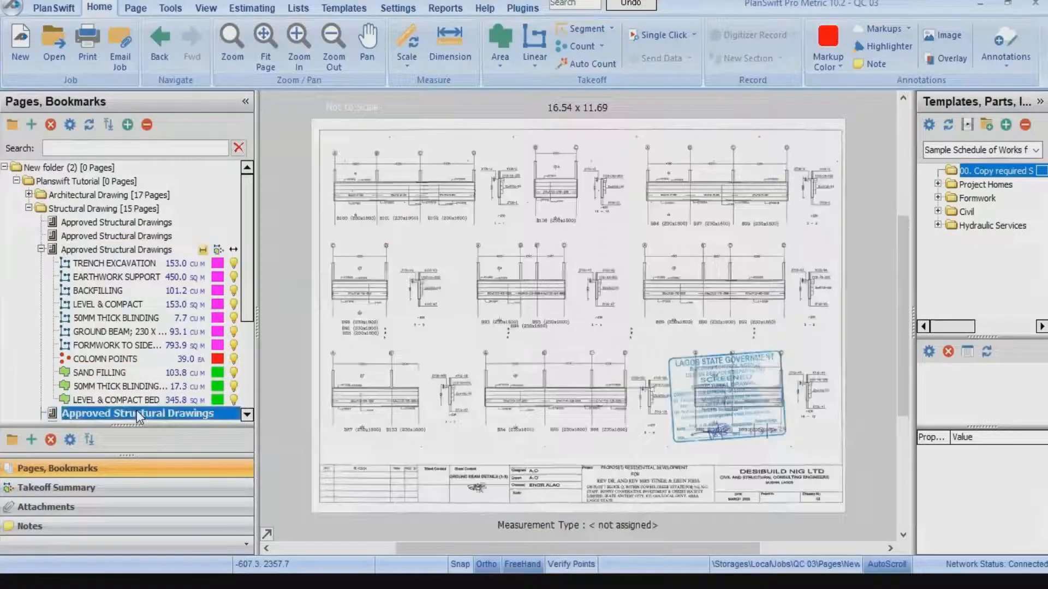
pyautogui.scroll(5, 504, 162)
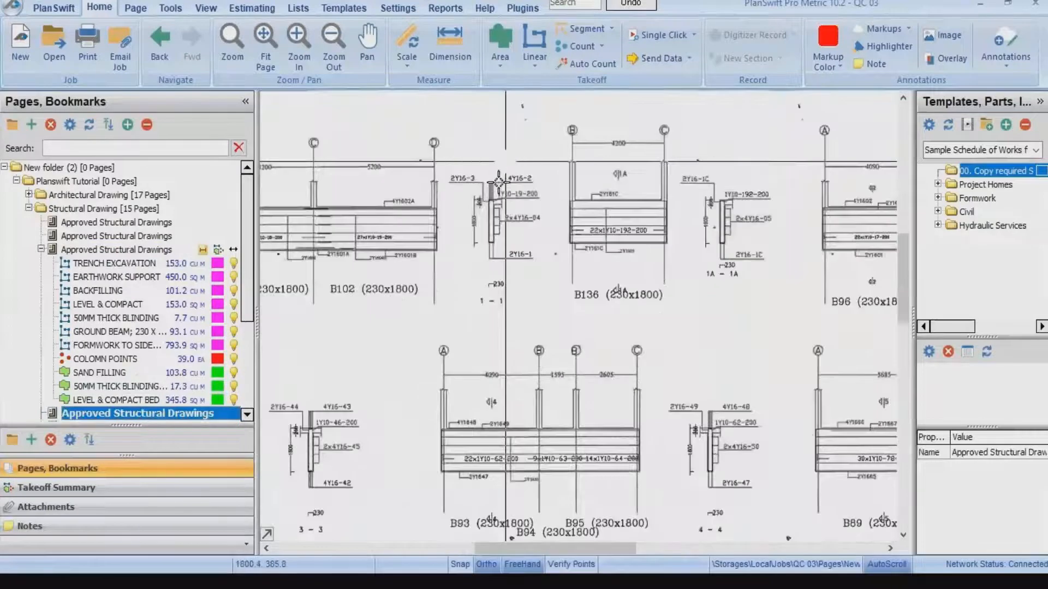
pyautogui.scroll(-3, 410, 260)
pyautogui.scroll(-2, 409, 261)
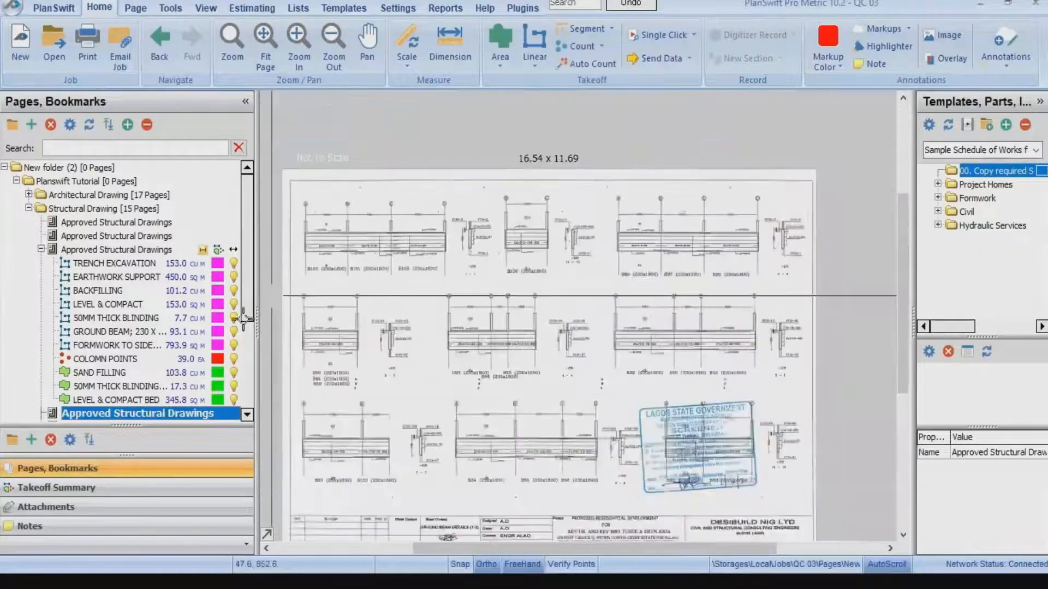
pyautogui.scroll(-2, 161, 396)
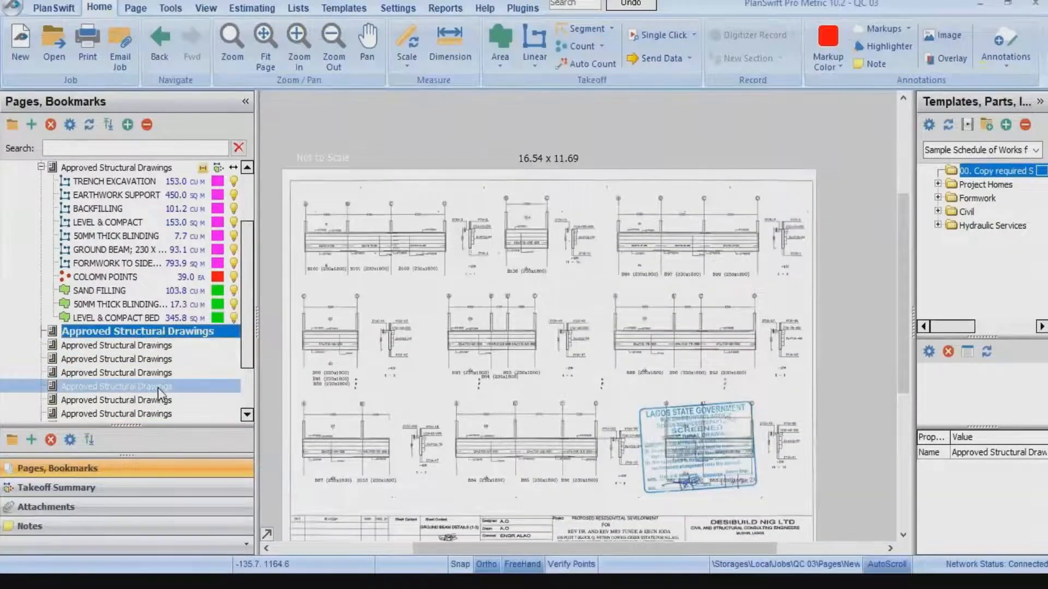
pyautogui.click(158, 388)
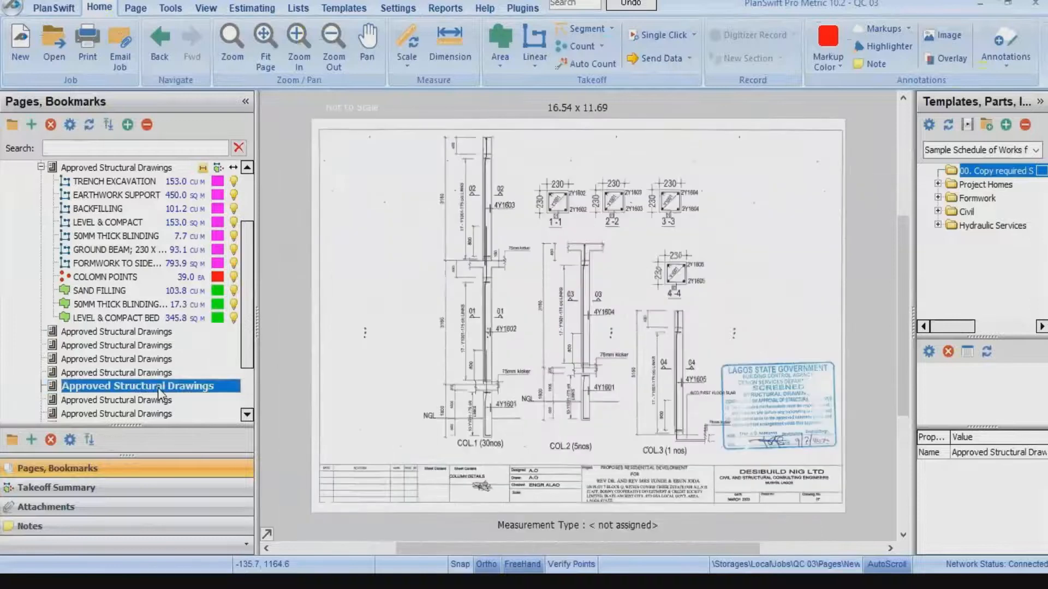
pyautogui.click(140, 360)
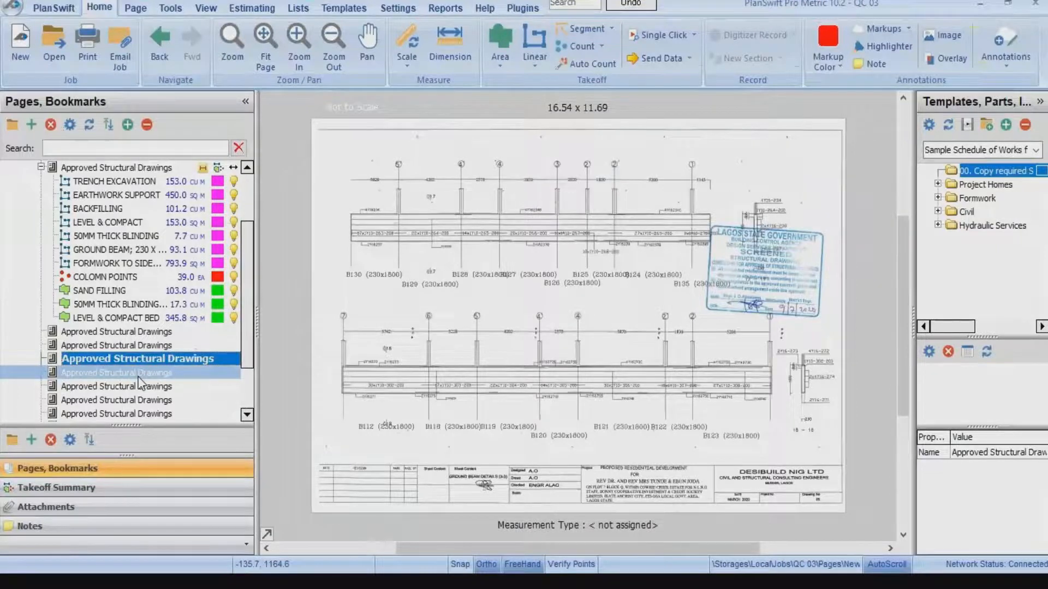
# Examine the slab thickness dimensions in section A-A and the slab plan on the ground slab details sheet.
pyautogui.click(138, 375)
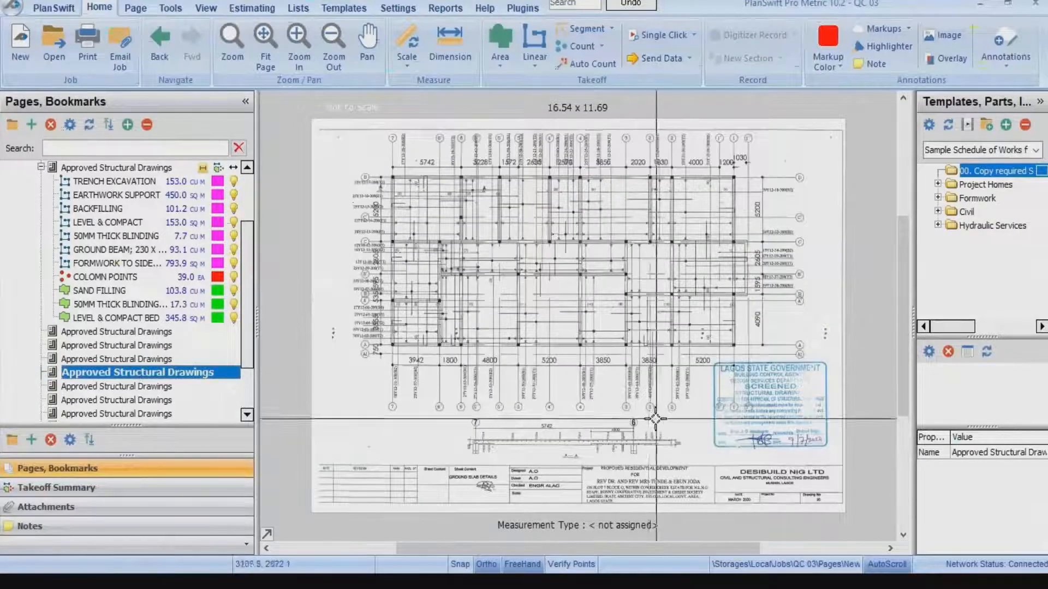
pyautogui.scroll(1, 669, 459)
pyautogui.scroll(3, 680, 441)
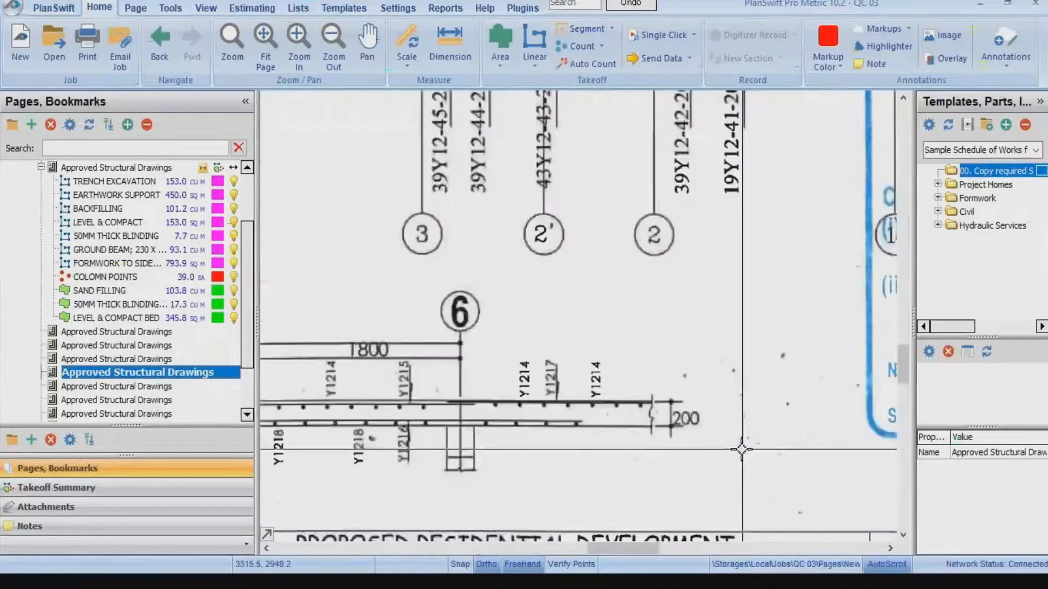
pyautogui.scroll(-5, 658, 432)
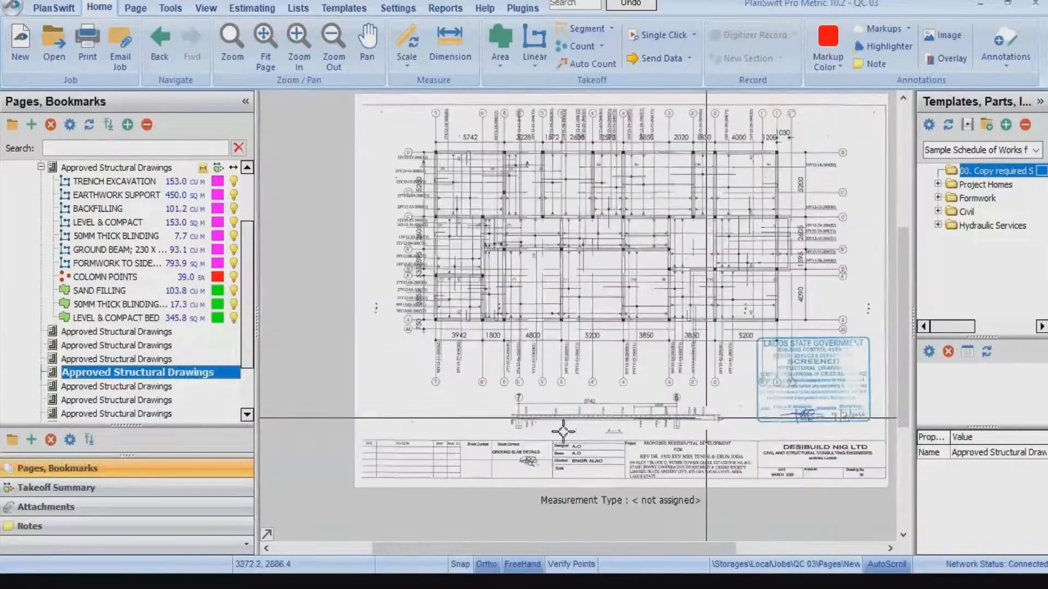
pyautogui.scroll(4, 567, 409)
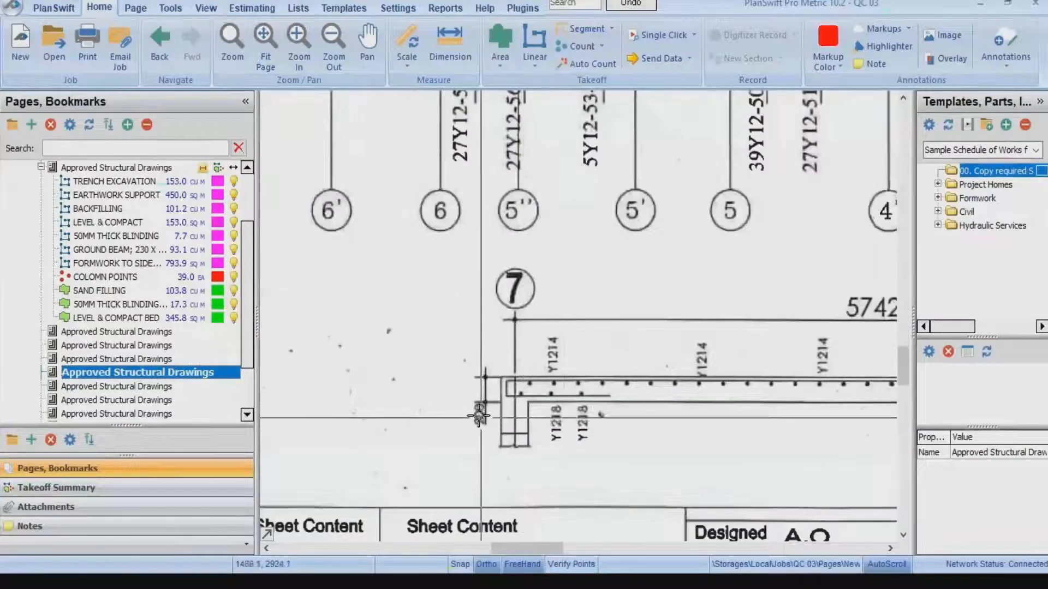
pyautogui.scroll(2, 507, 376)
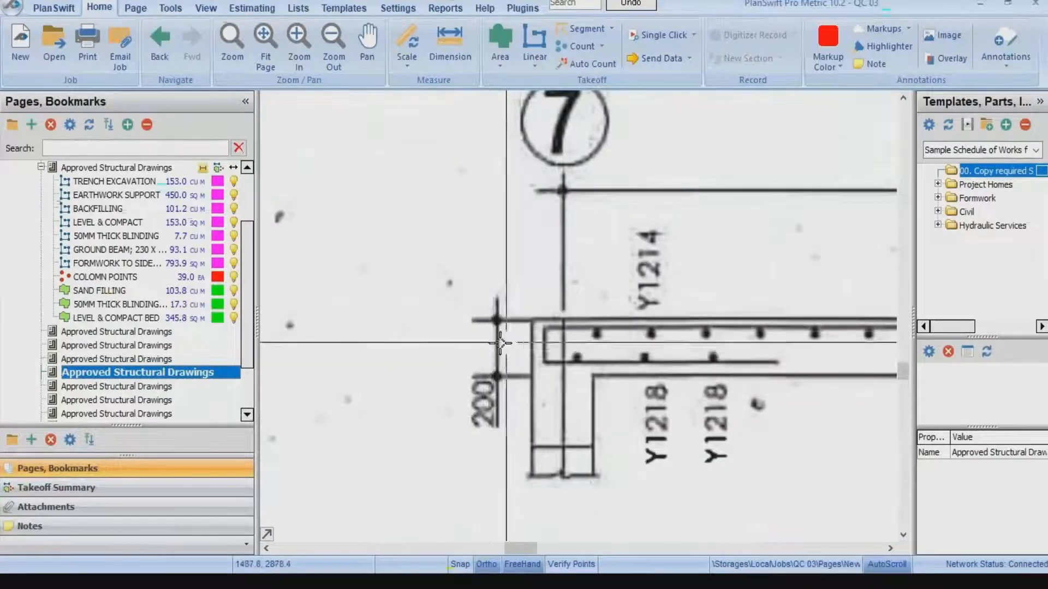
pyautogui.scroll(-5, 495, 376)
pyautogui.scroll(2, 449, 205)
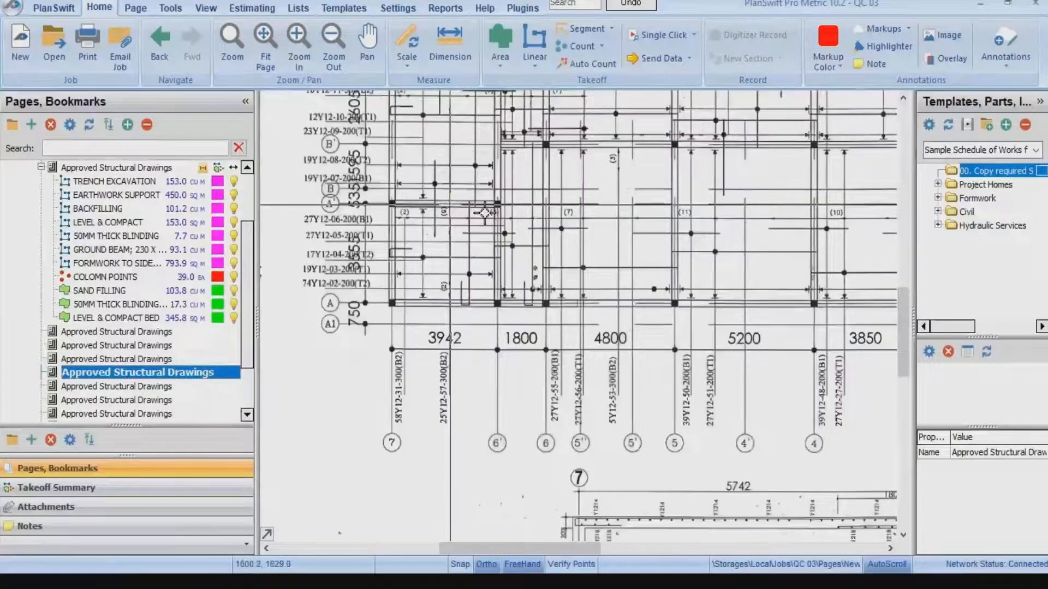
pyautogui.scroll(-1, 446, 285)
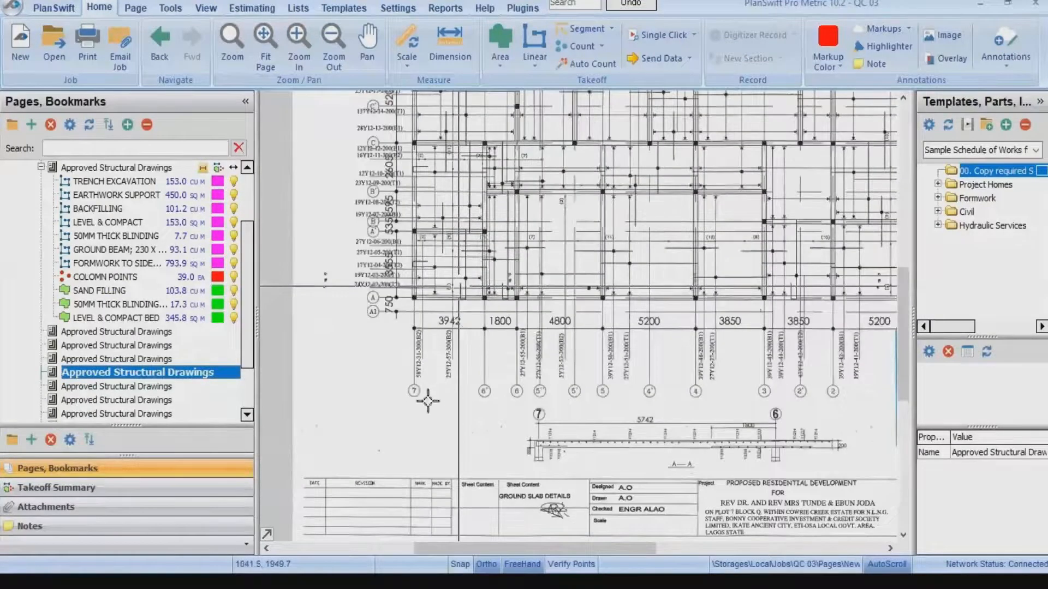
pyautogui.scroll(-2, 428, 401)
pyautogui.scroll(2, 833, 454)
pyautogui.scroll(-1, 500, 414)
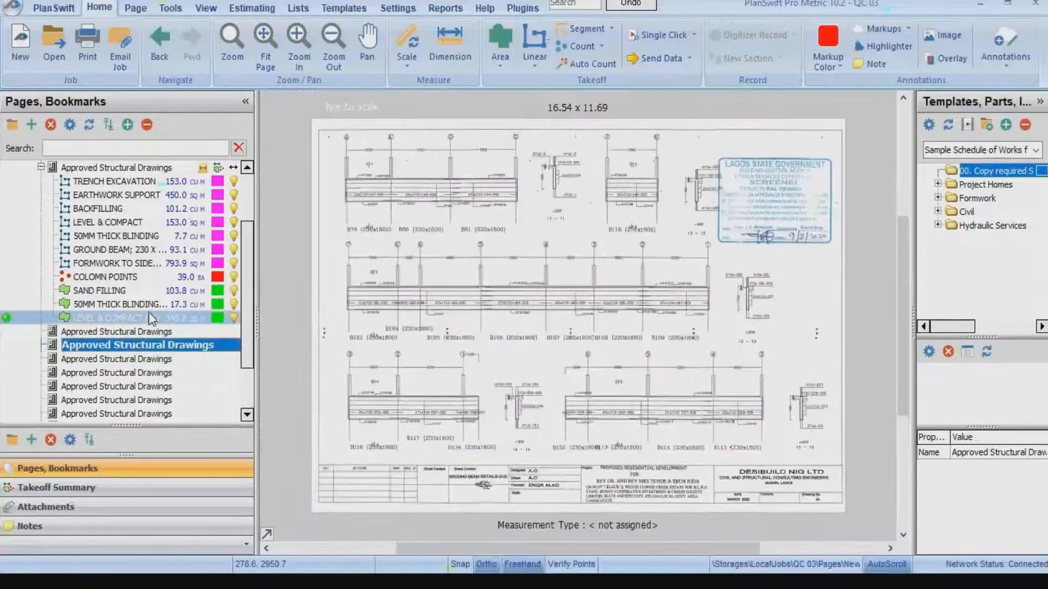
# Return to the ground beam slab layout and start a solid cyan area takeoff named 200MM THICK GROUND SLAB.
pyautogui.click(148, 317)
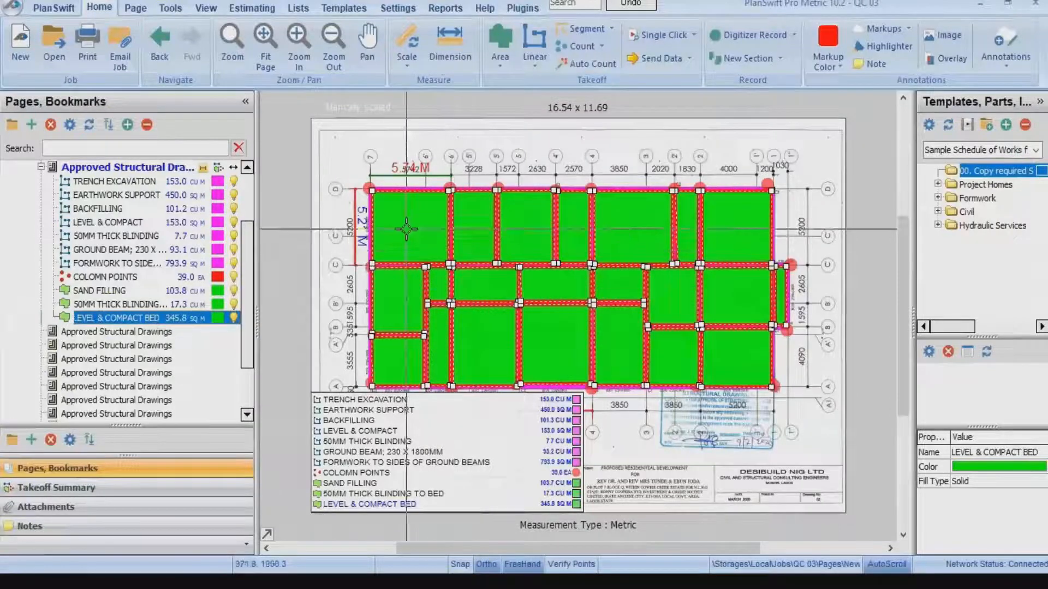
pyautogui.rightClick(121, 295)
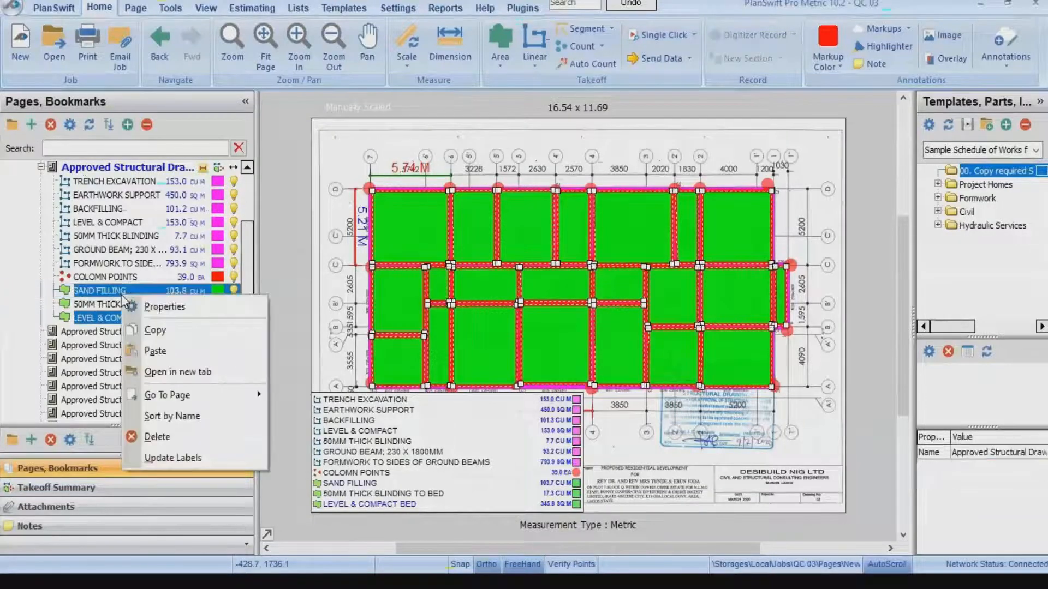
pyautogui.click(74, 324)
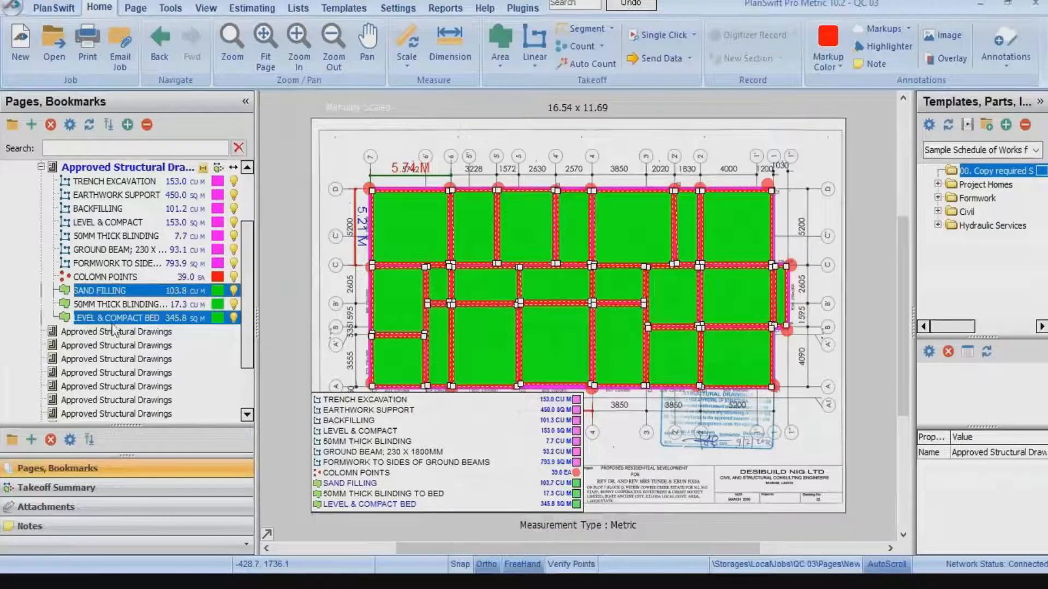
pyautogui.moveTo(106, 254); pyautogui.dragTo(107, 297)
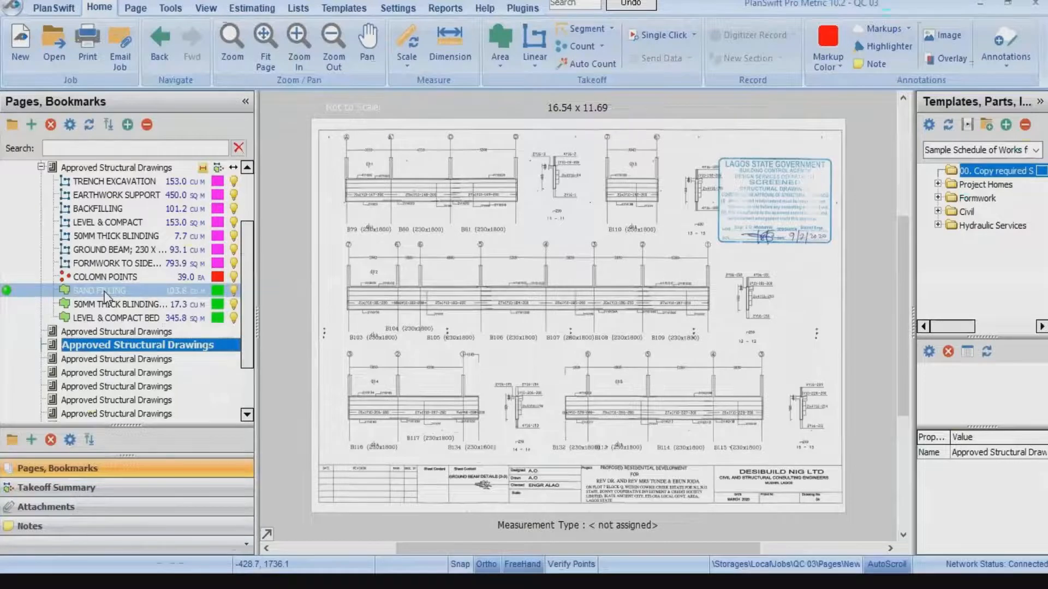
pyautogui.moveTo(106, 297); pyautogui.dragTo(106, 297)
pyautogui.rightClick(105, 297)
pyautogui.click(125, 328)
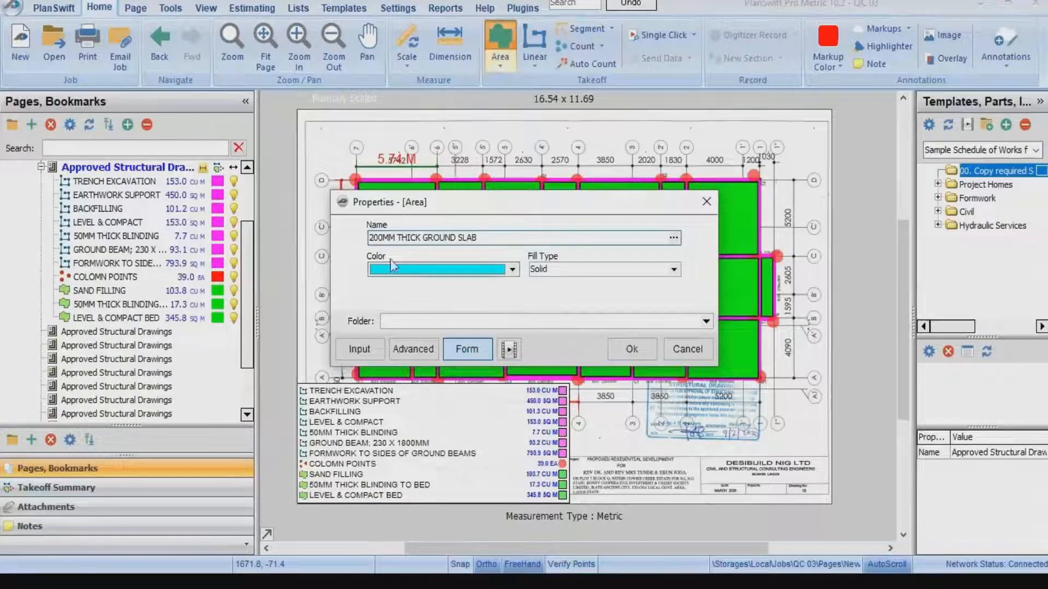
# Set the new slab item's quantity formula to [Takeoff]*0.20 and its input units to CU M in the advanced properties.
pyautogui.click(414, 352)
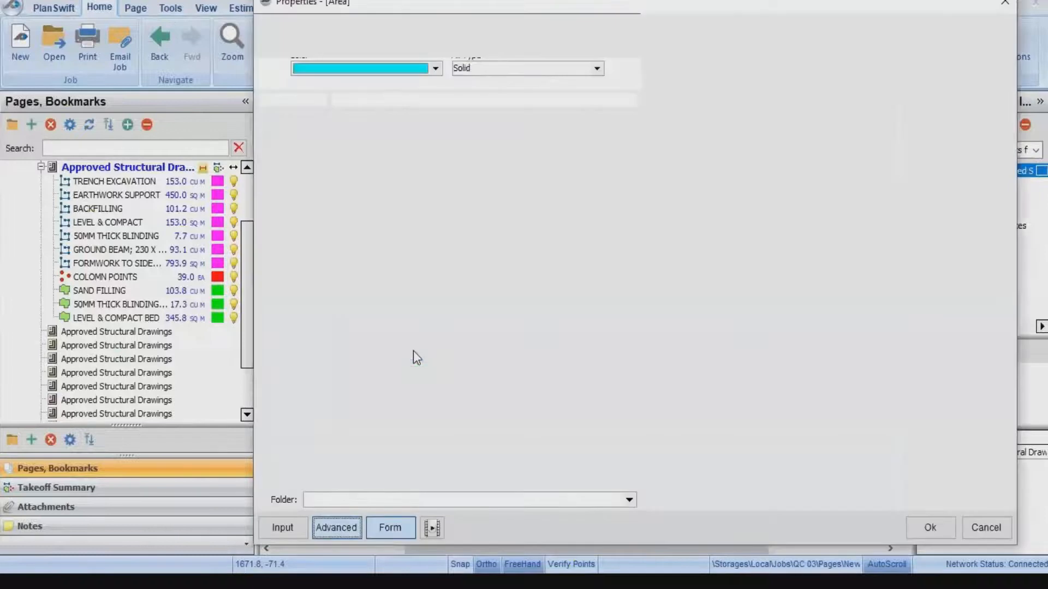
pyautogui.click(438, 164)
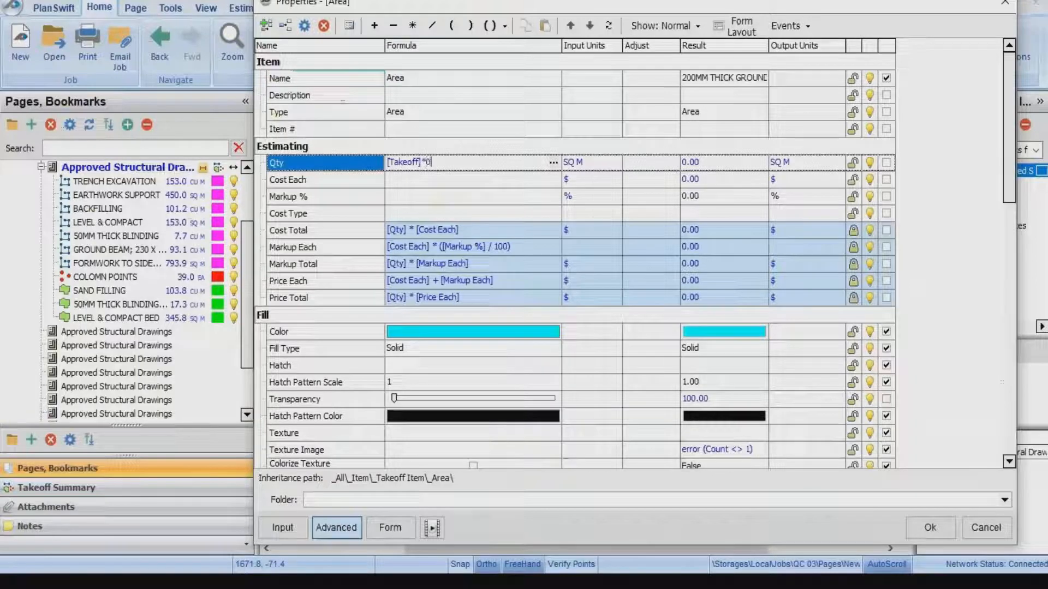
pyautogui.write('*0.20')
pyautogui.click(601, 160)
pyautogui.click(614, 162)
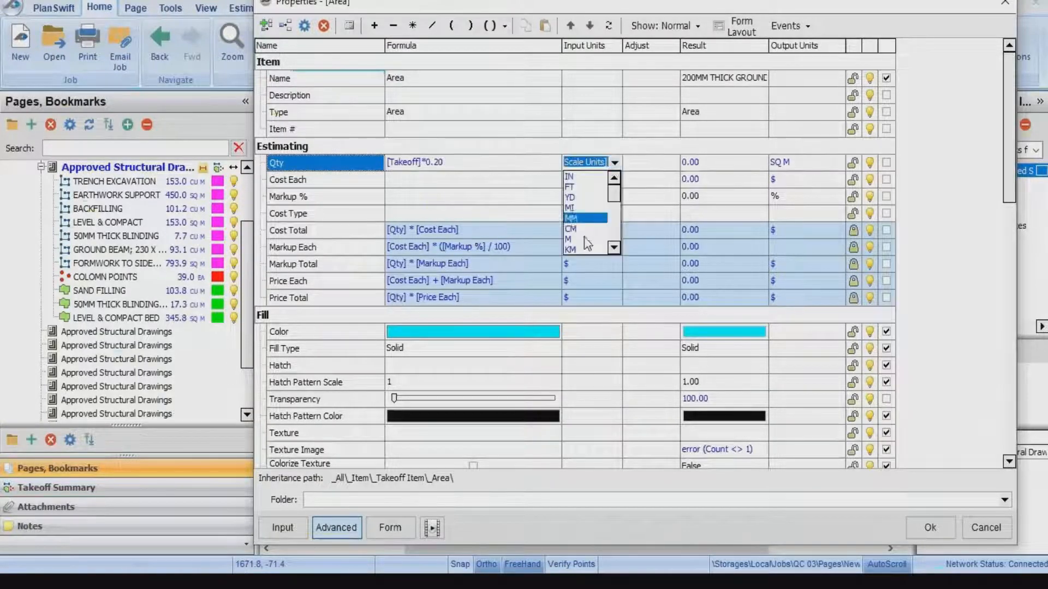
pyautogui.scroll(-4, 587, 234)
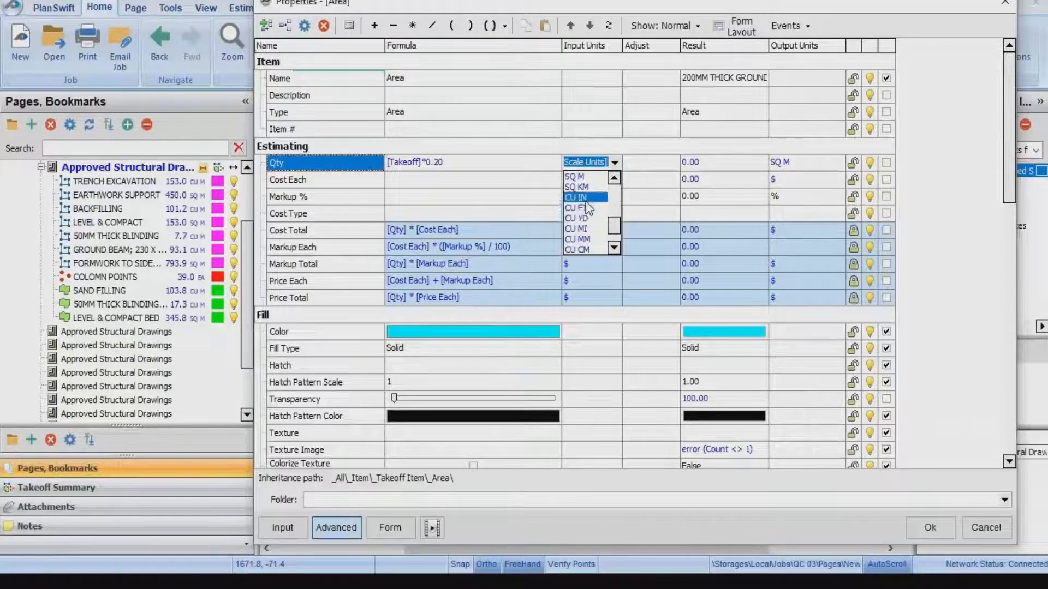
pyautogui.scroll(-1, 588, 219)
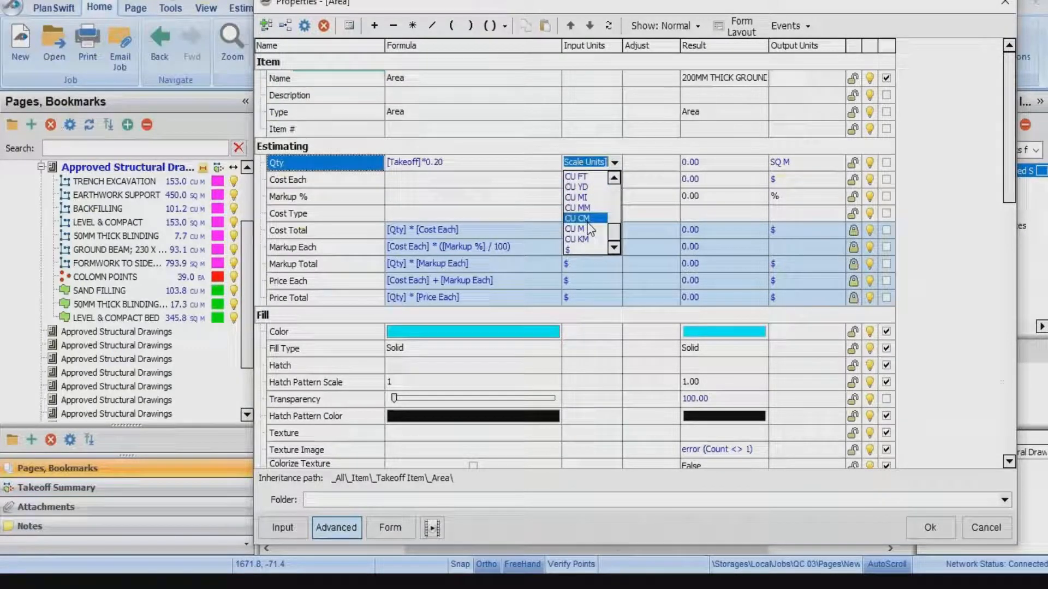
pyautogui.click(589, 230)
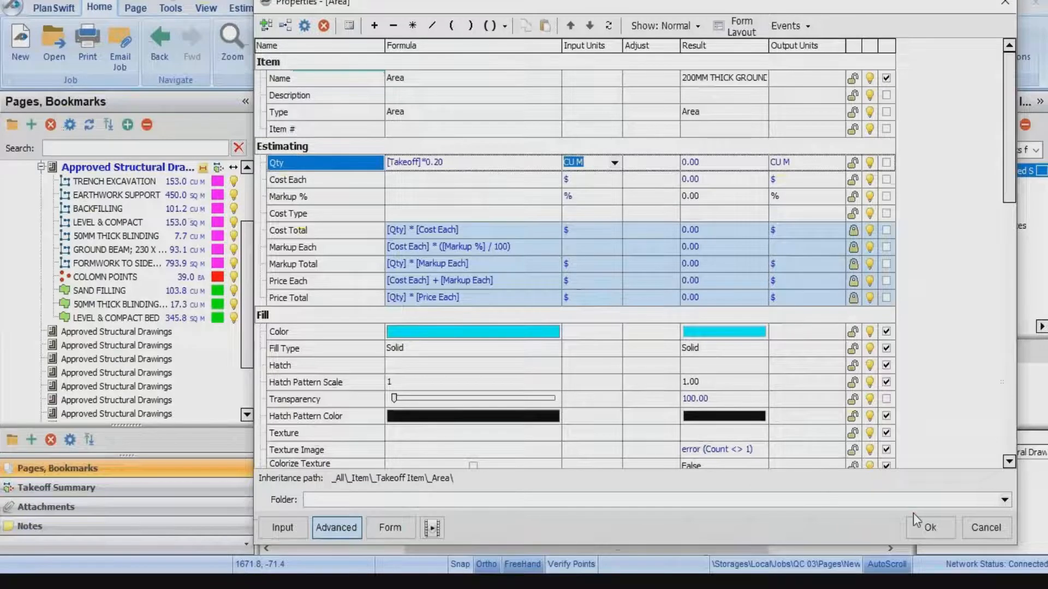
# Trace the 200MM THICK GROUND SLAB area around the building's outer perimeter on the layout and end the recording.
pyautogui.scroll(3, 386, 175)
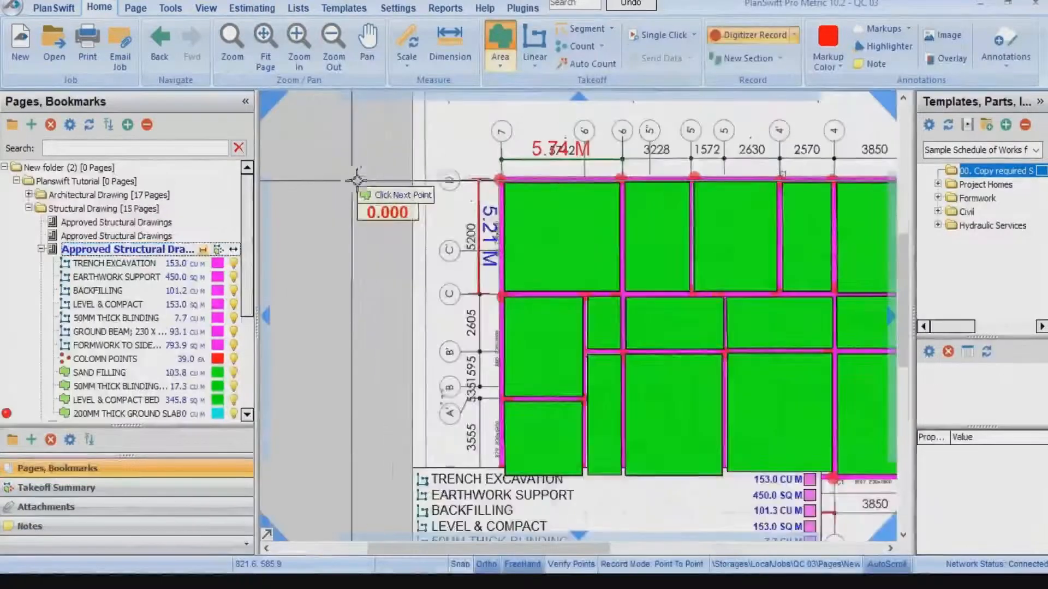
pyautogui.scroll(2, 566, 174)
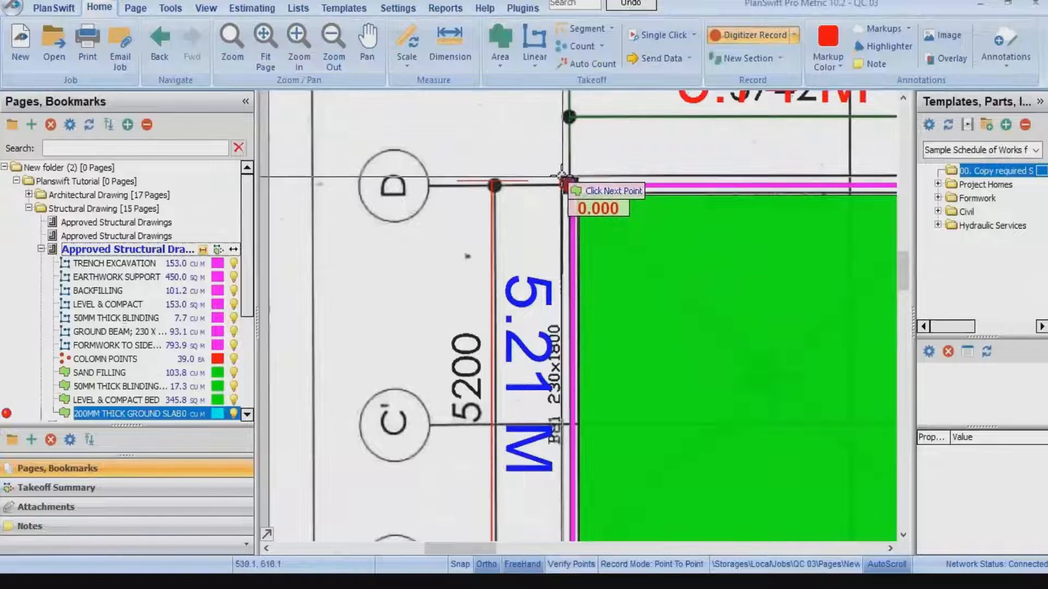
pyautogui.scroll(-3, 563, 175)
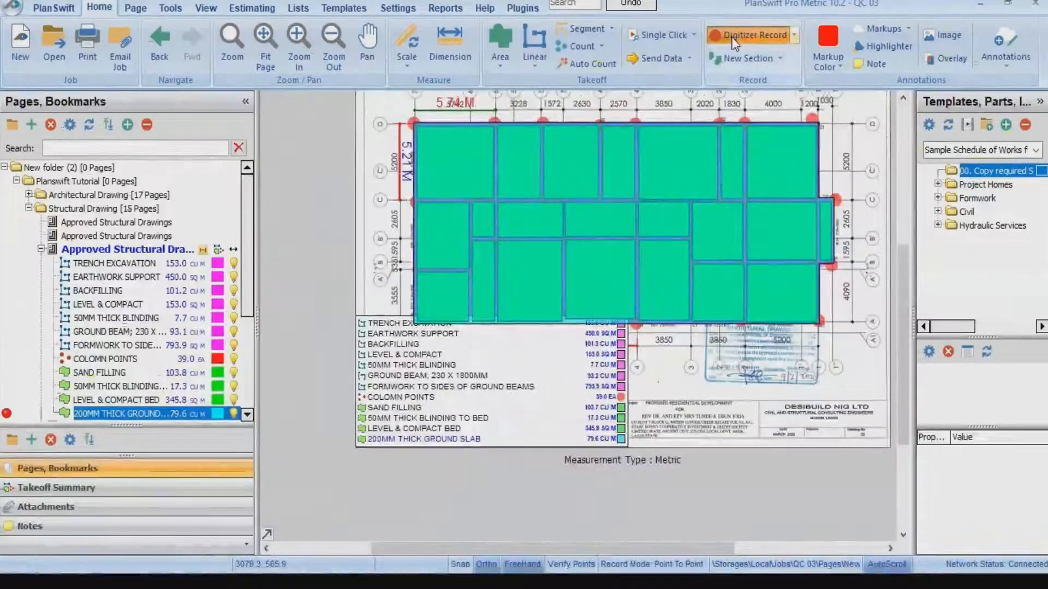
pyautogui.press('Escape')
# Review the takeoff quantities in the legend and hide the legend on the ground beam slab layout.
pyautogui.scroll(2, 448, 441)
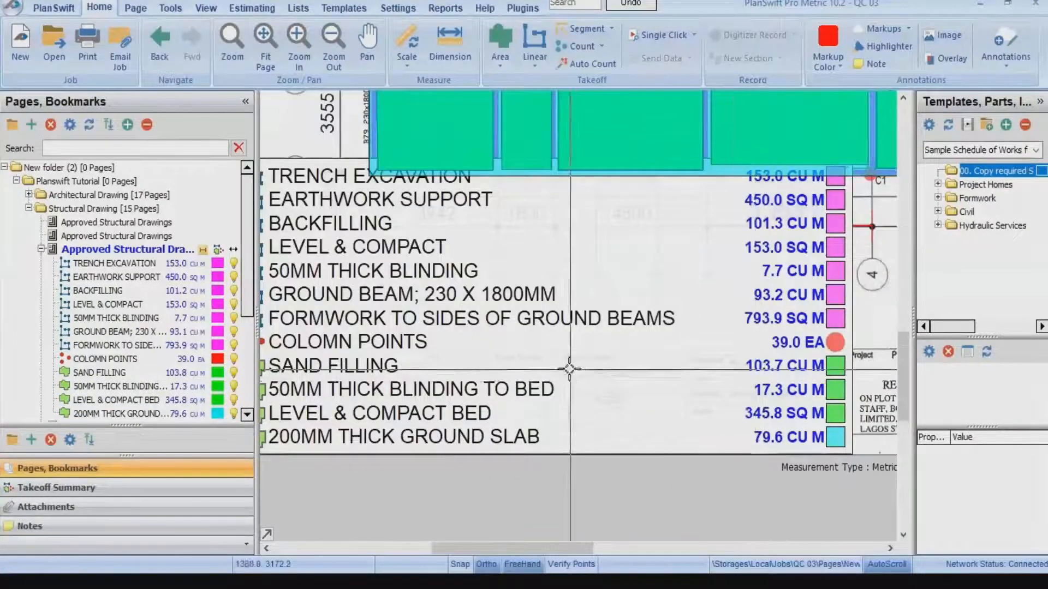
pyautogui.scroll(-2, 764, 451)
pyautogui.moveTo(899, 352); pyautogui.dragTo(903, 287)
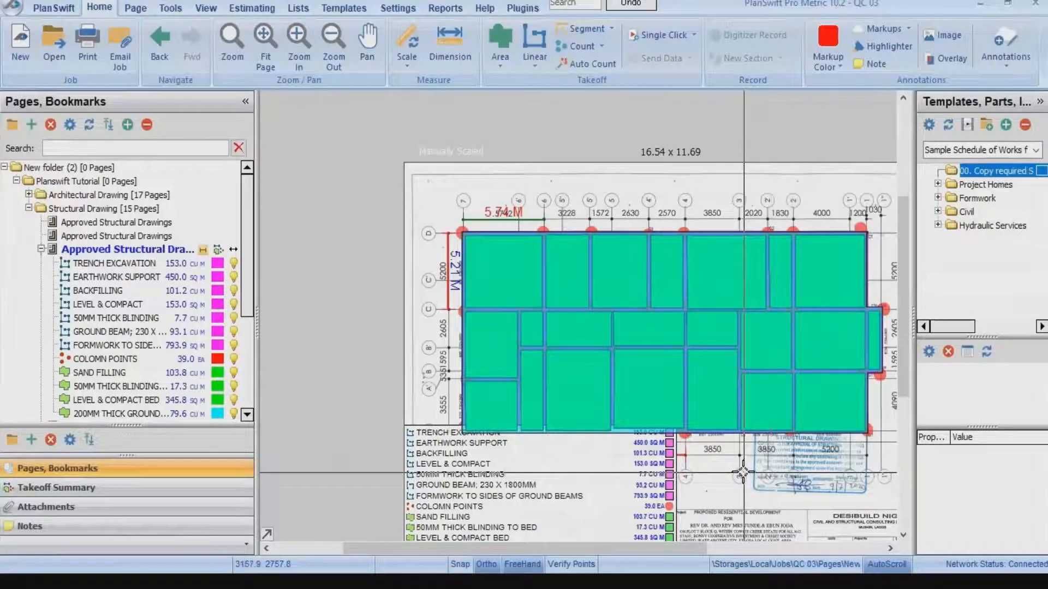
pyautogui.rightClick(462, 205)
pyautogui.click(473, 222)
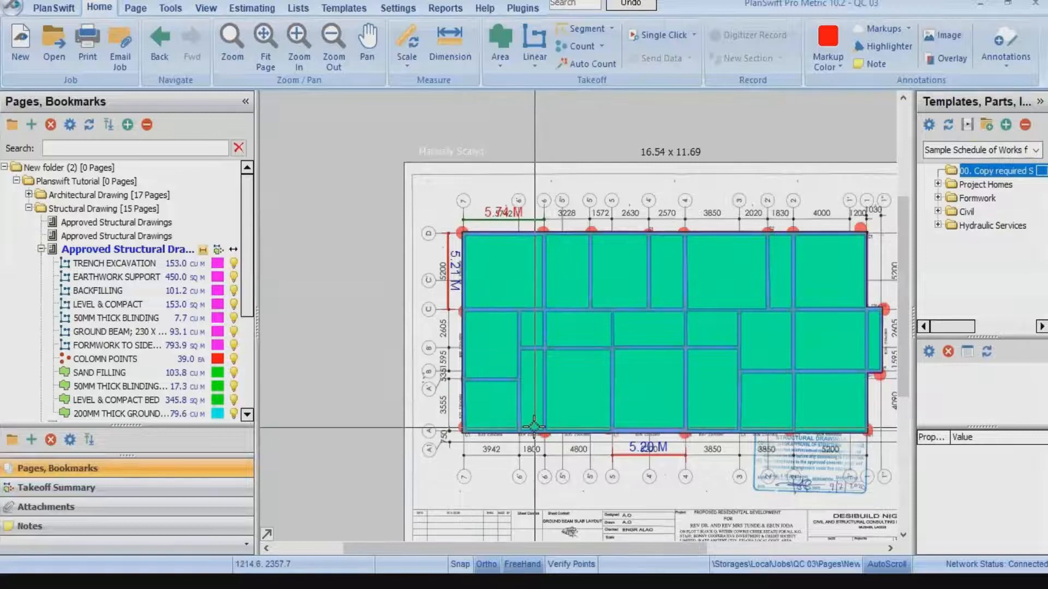
# Inspect the 200MM THICK GROUND SLAB section over the panels between gridlines A and C.
pyautogui.moveTo(534, 427)
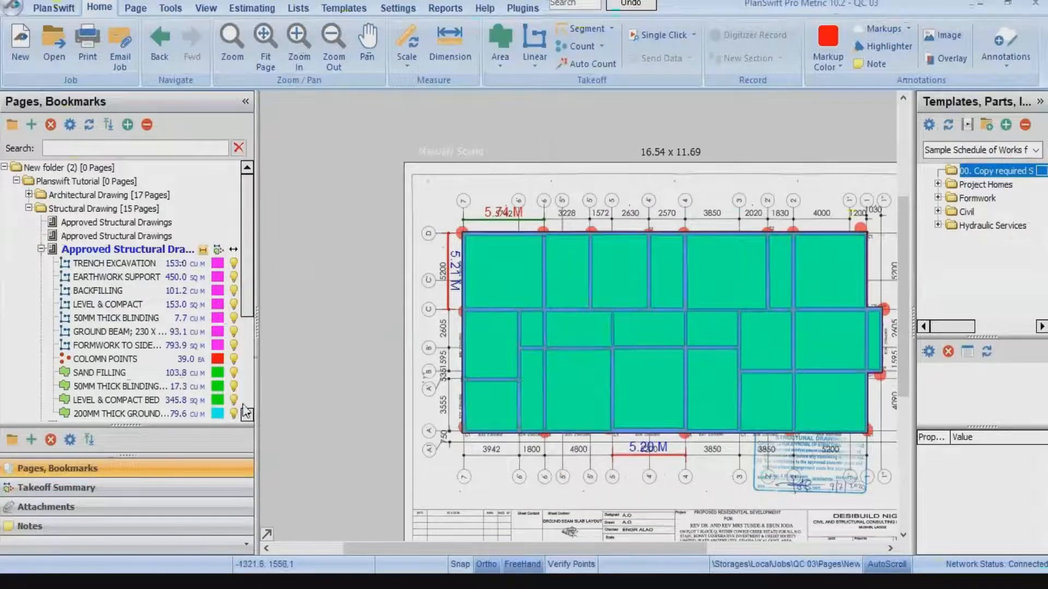
pyautogui.scroll(-3, 168, 416)
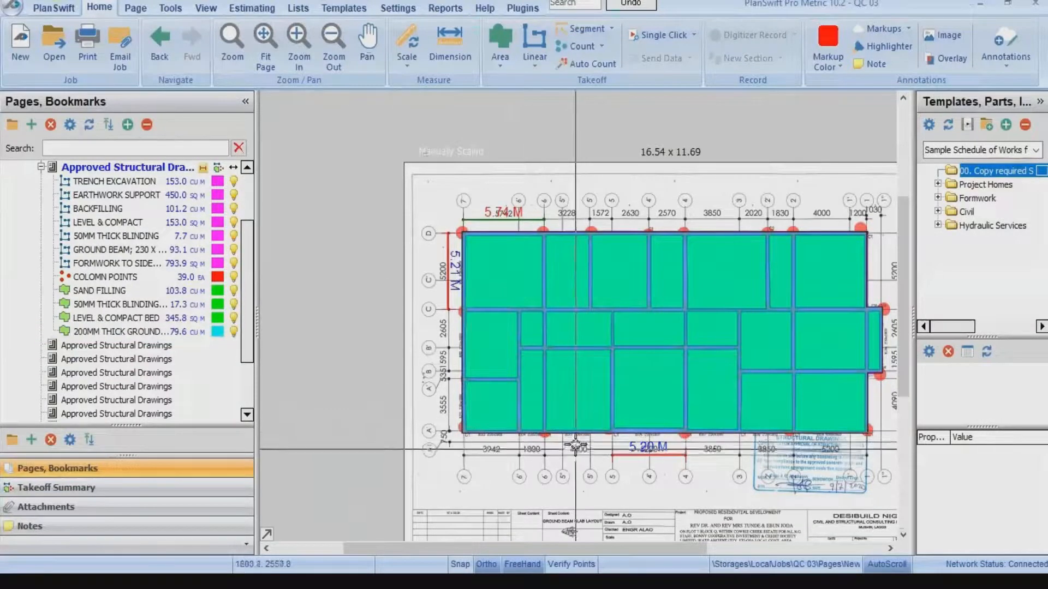
pyautogui.scroll(3, 561, 425)
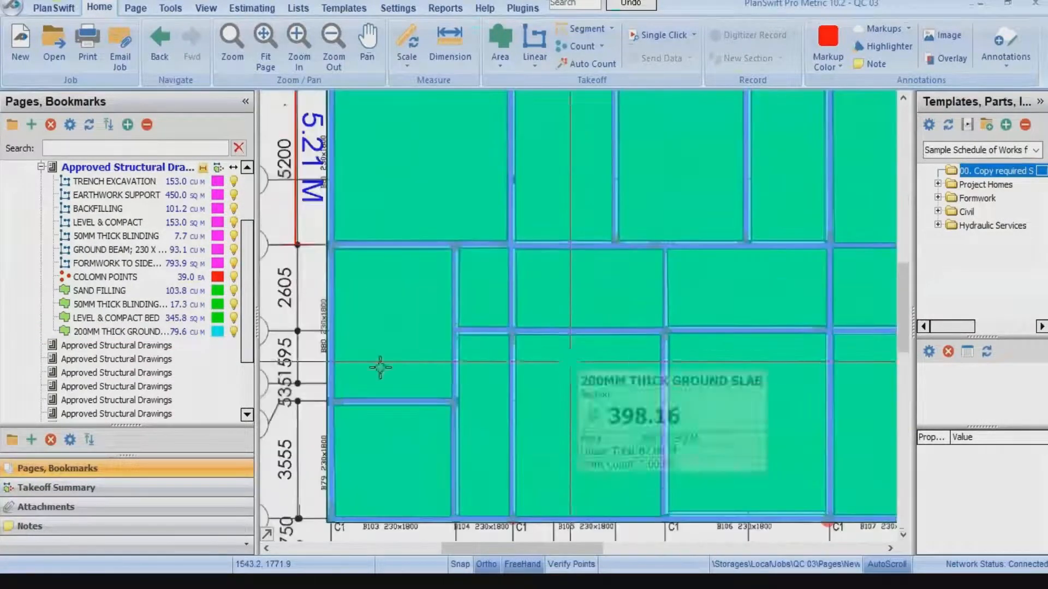
# Hide the 200MM THICK GROUND SLAB takeoff on the layout and inspect the ground beam junctions along gridline C.
pyautogui.click(234, 332)
pyautogui.scroll(-5, 458, 266)
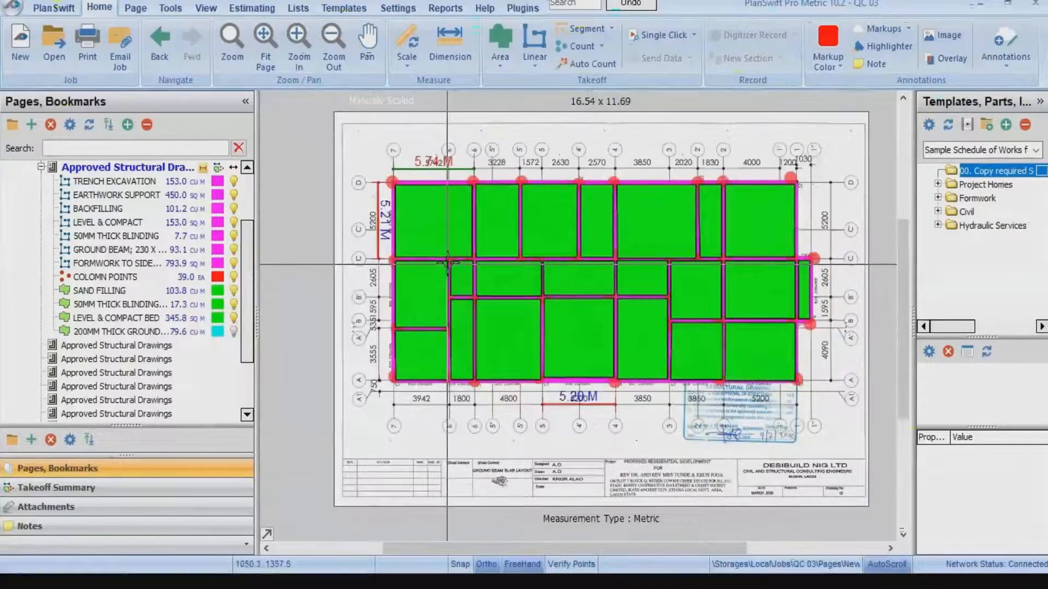
pyautogui.scroll(5, 458, 266)
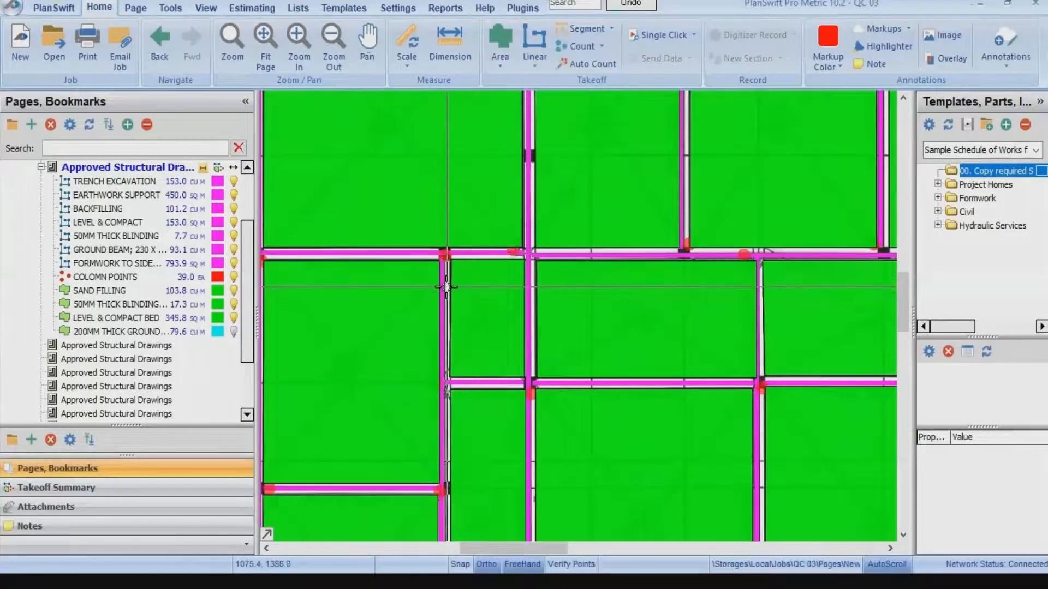
pyautogui.scroll(2, 540, 254)
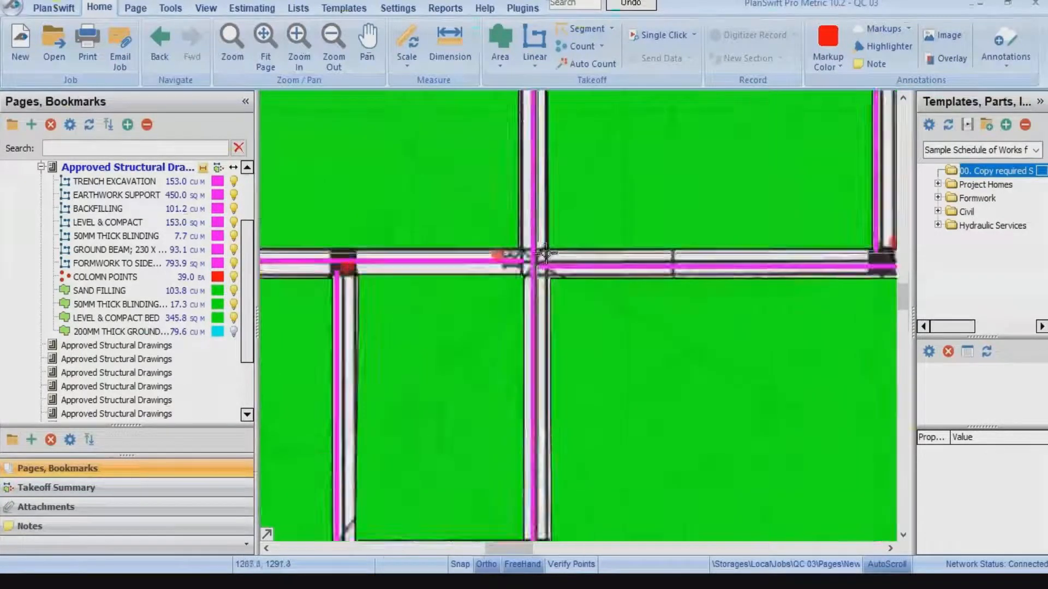
pyautogui.scroll(-3, 546, 254)
pyautogui.scroll(2, 361, 258)
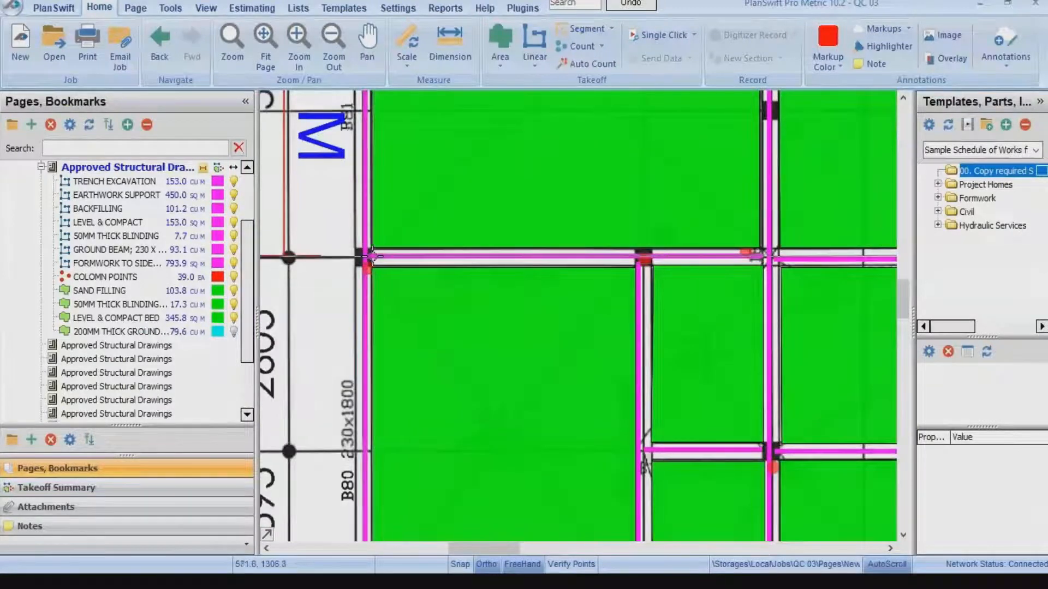
pyautogui.click(371, 256)
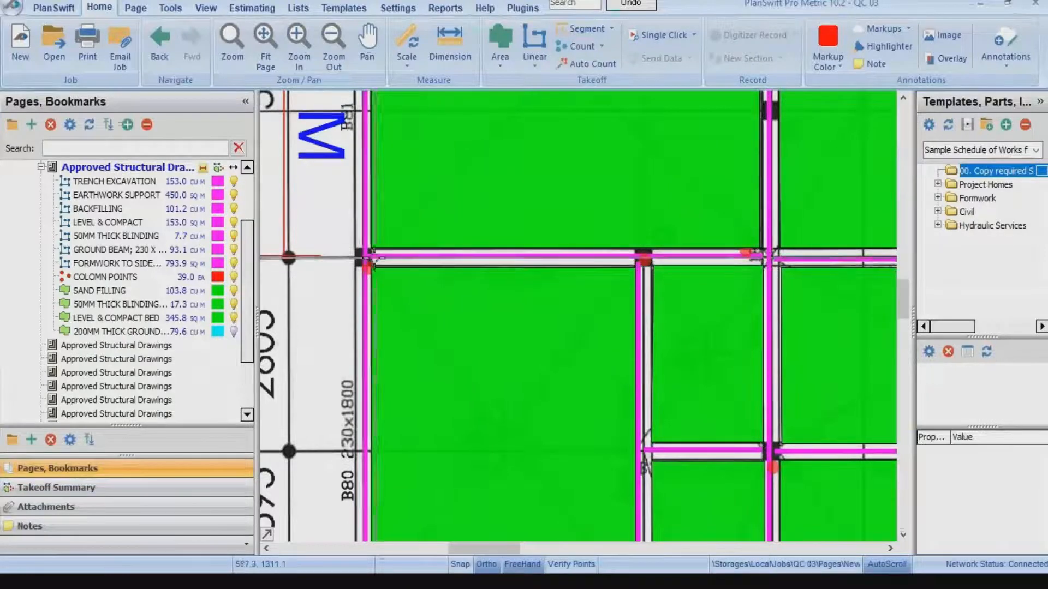
pyautogui.moveTo(372, 259)
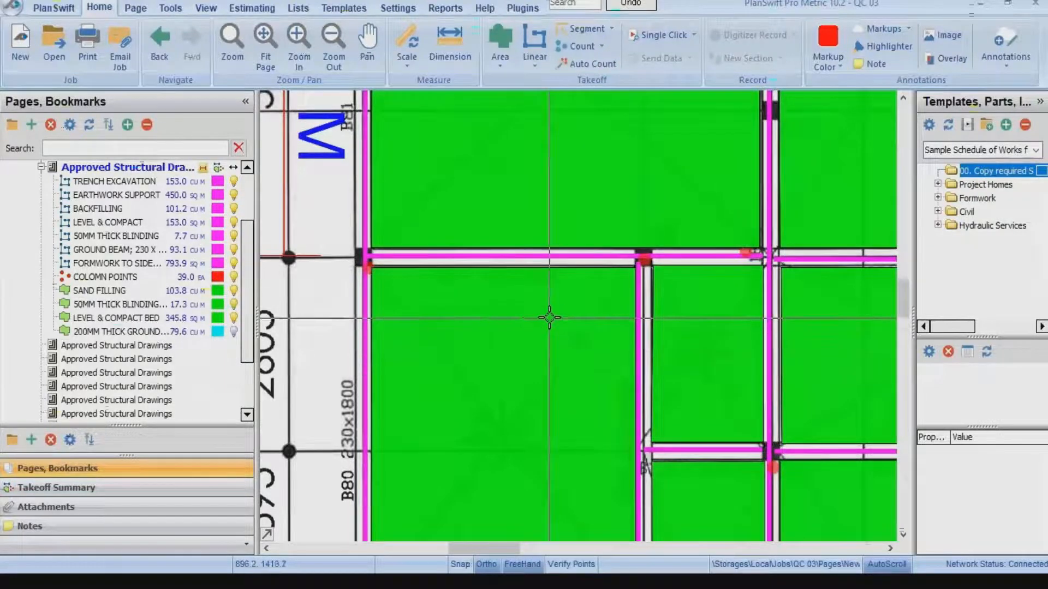
pyautogui.scroll(-1, 505, 319)
pyautogui.scroll(-2, 504, 319)
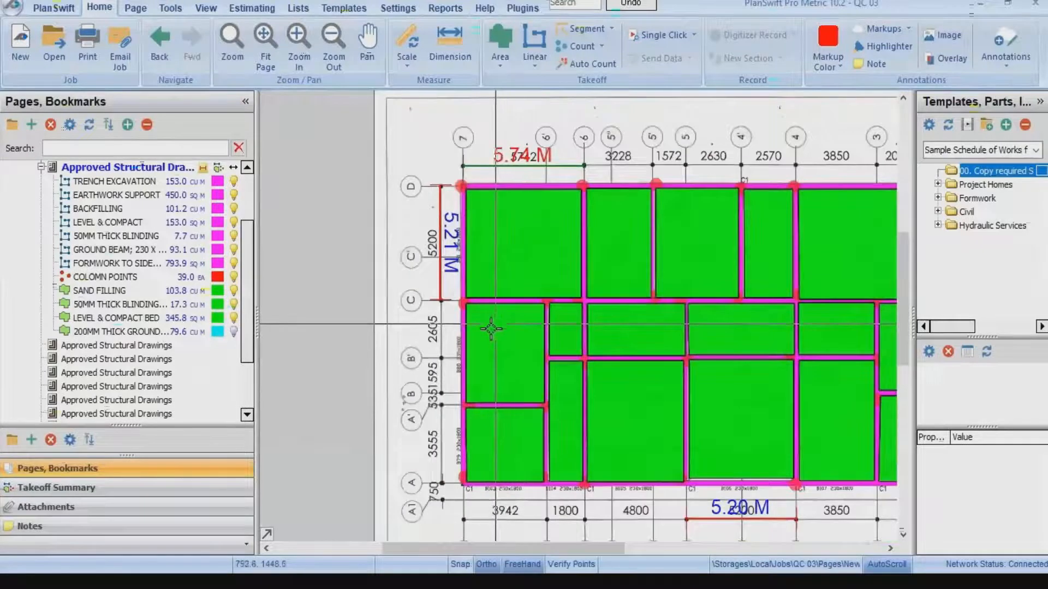
# Compare the ground beam details sheet with the layout's LEVEL & COMPACT BED and 200MM THICK GROUND SLAB takeoffs.
pyautogui.click(69, 347)
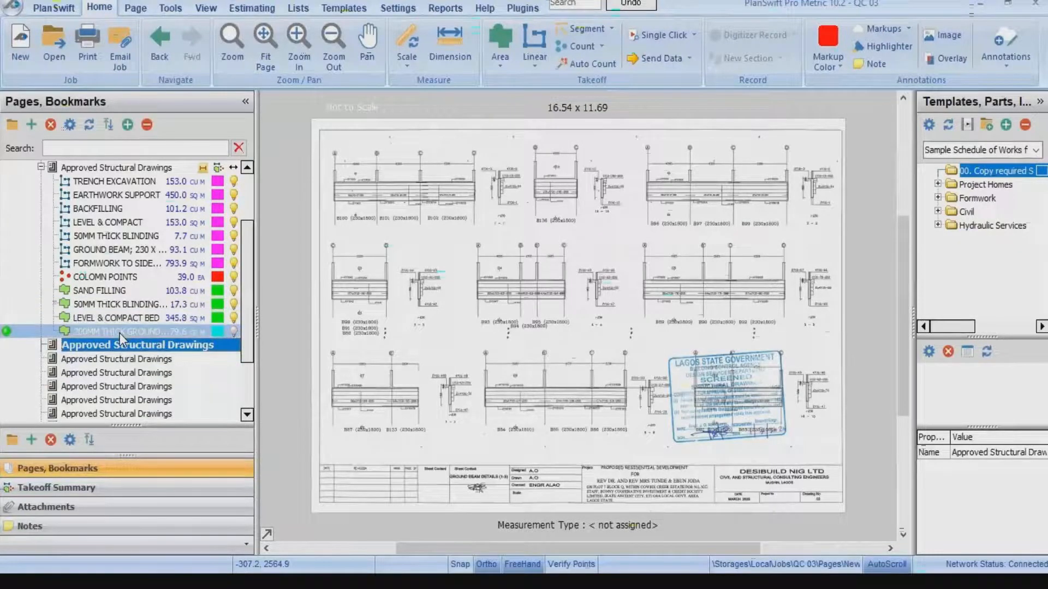
pyautogui.click(189, 331)
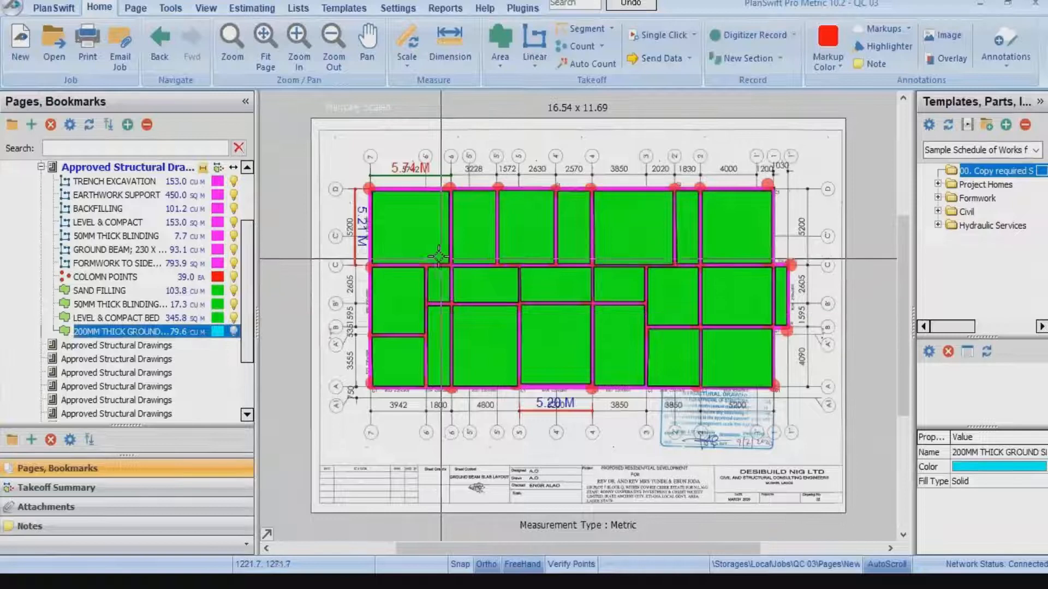
pyautogui.moveTo(435, 235)
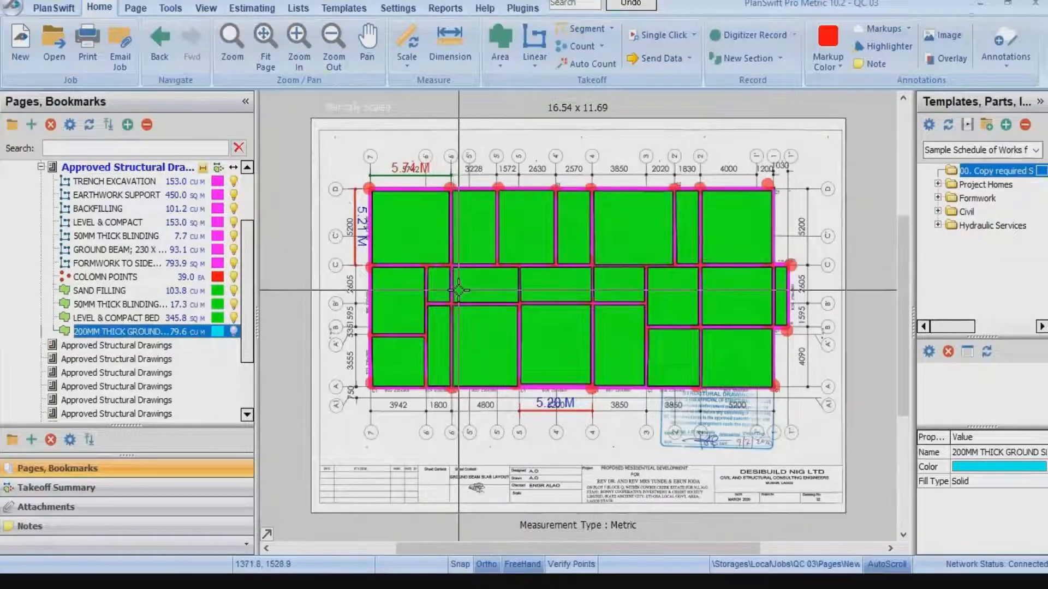
pyautogui.moveTo(458, 289)
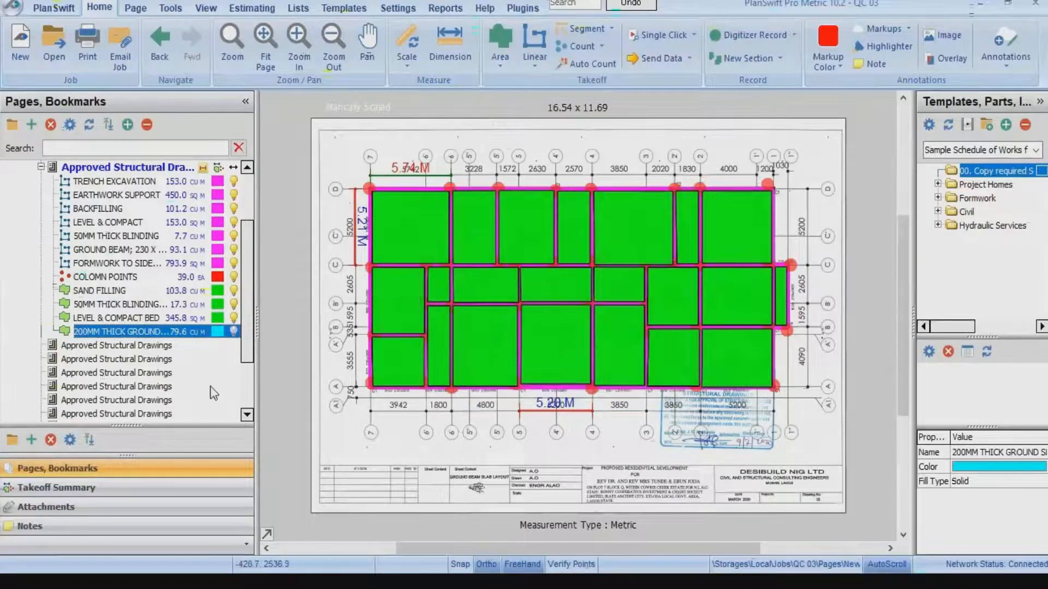
pyautogui.click(167, 347)
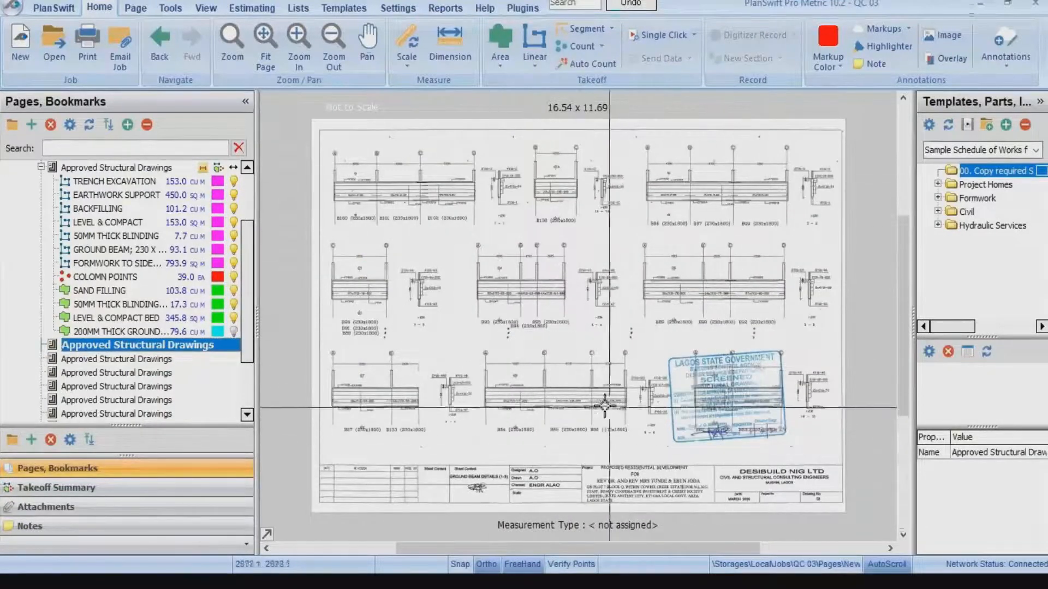
pyautogui.click(153, 320)
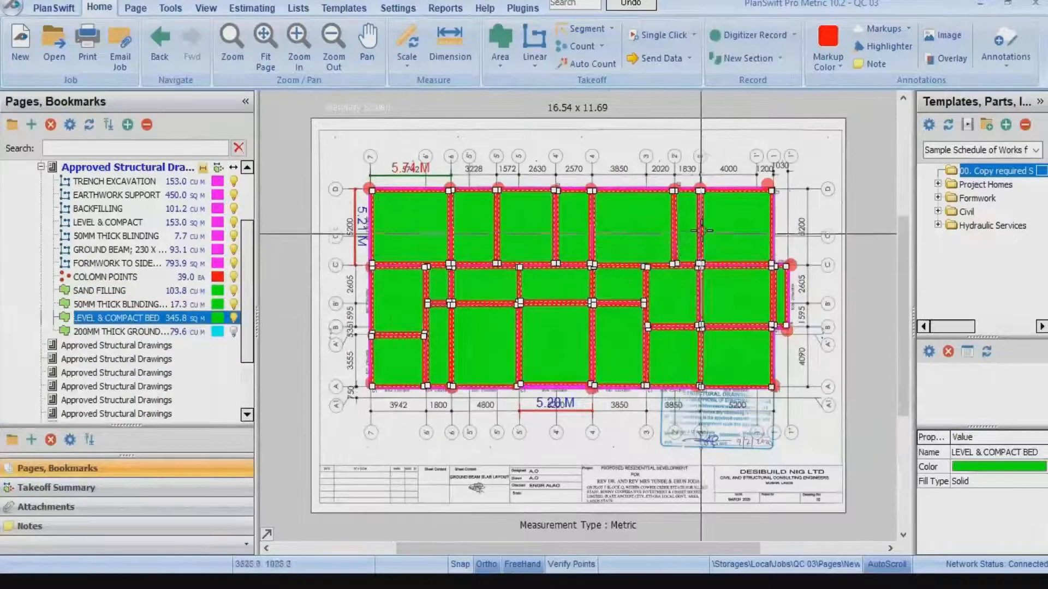
pyautogui.press('Down')
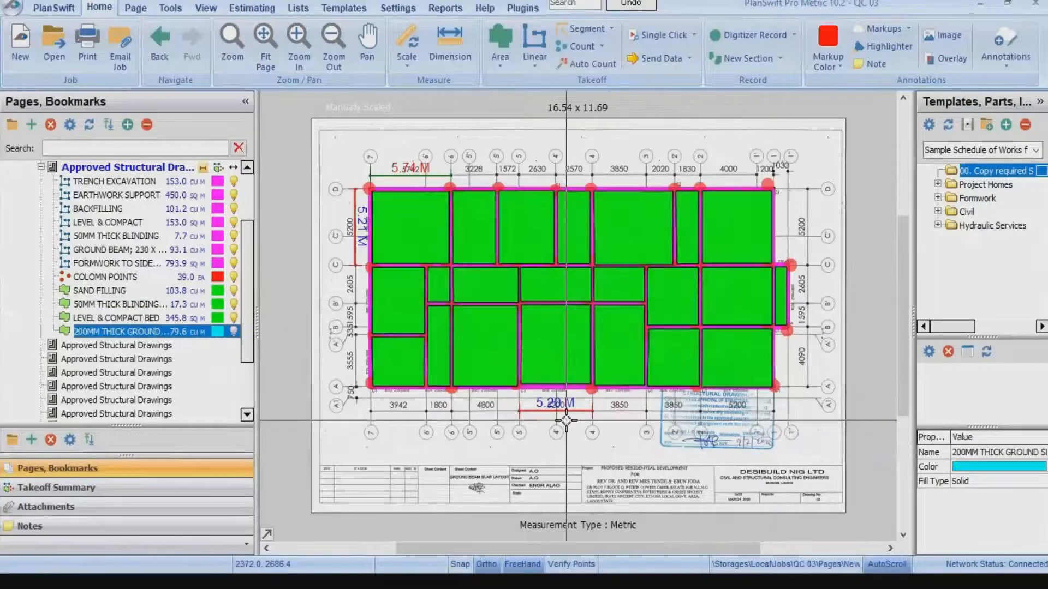
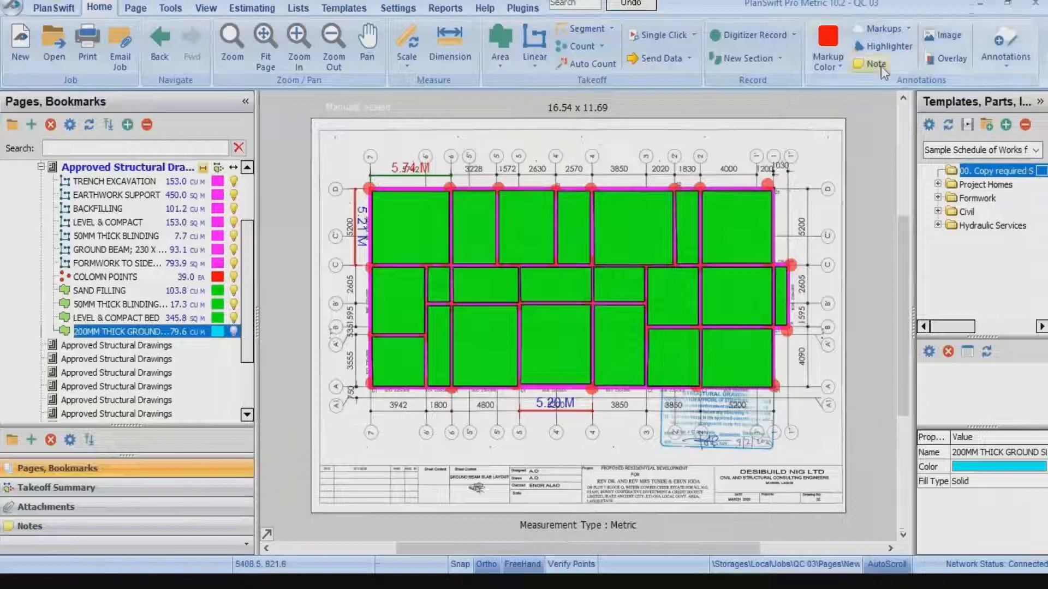
pyautogui.click(21, 43)
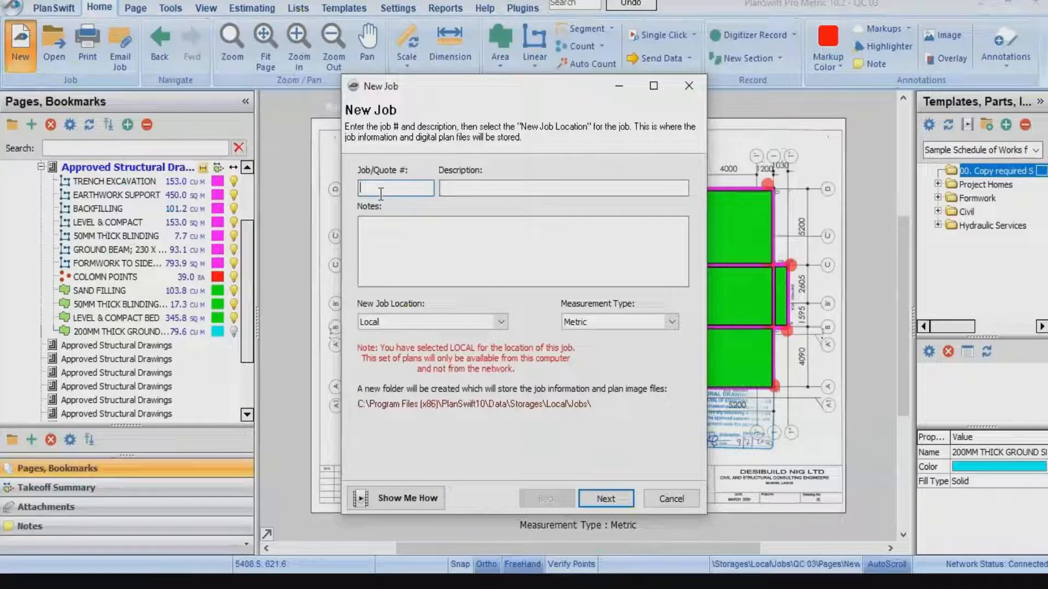
pyautogui.write('TAIWO')
pyautogui.click(466, 186)
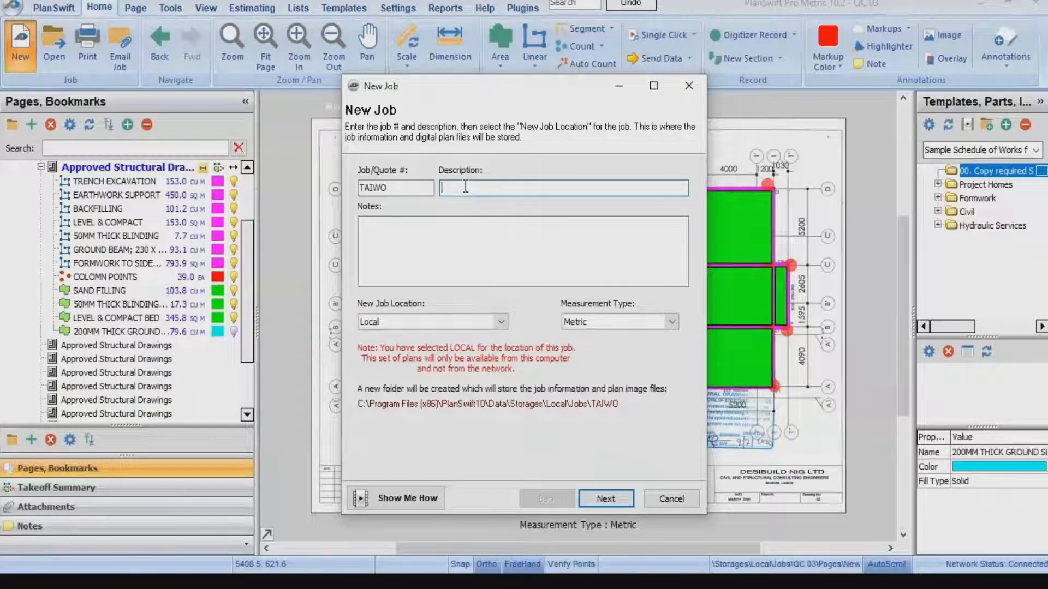
pyautogui.click(408, 187)
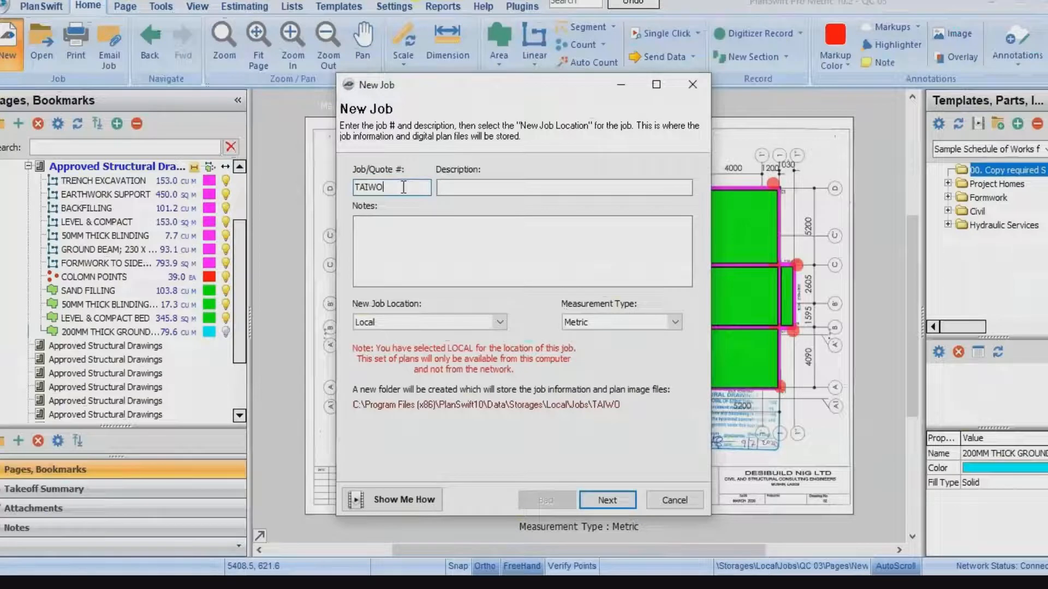
pyautogui.click(690, 83)
# Open the ground beam details sheet and examine the elevations and reinforcement of beams B100, B101 and B102.
pyautogui.scroll(3, 484, 263)
pyautogui.scroll(-3, 485, 263)
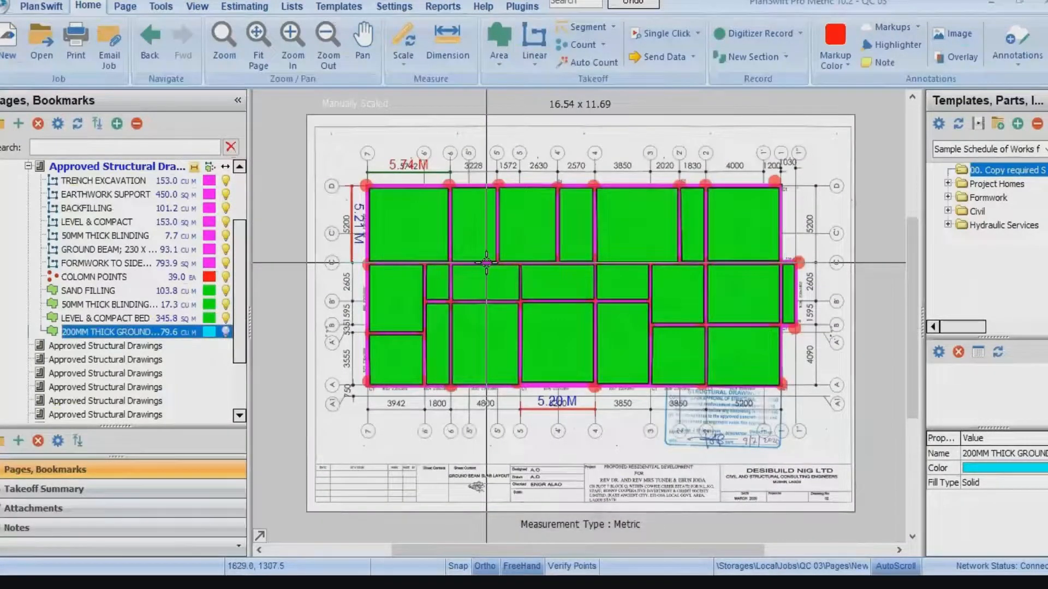
pyautogui.click(145, 346)
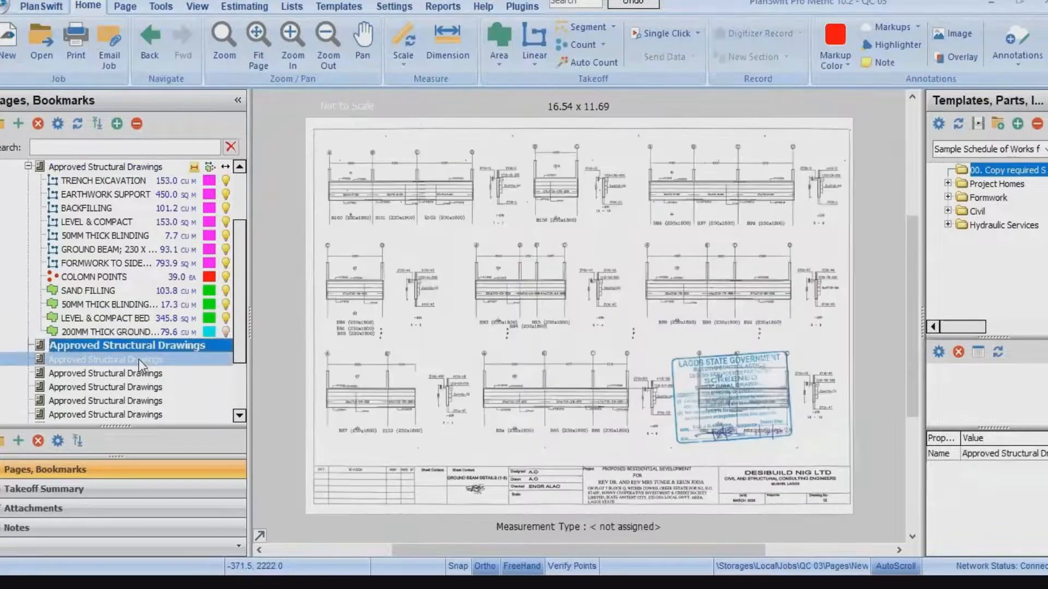
pyautogui.scroll(4, 349, 184)
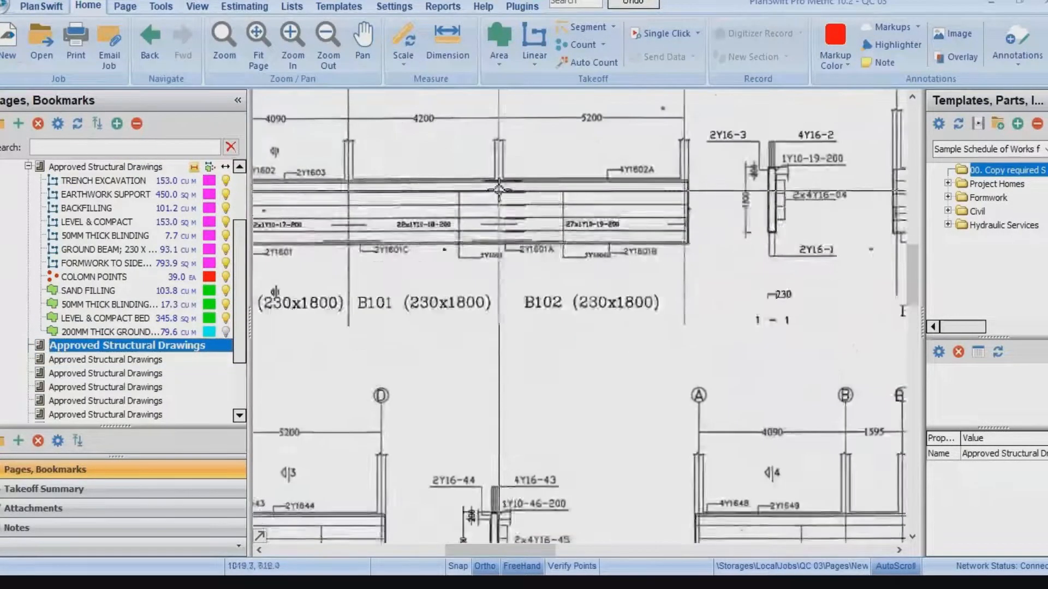
pyautogui.scroll(-5, 498, 190)
pyautogui.scroll(5, 436, 202)
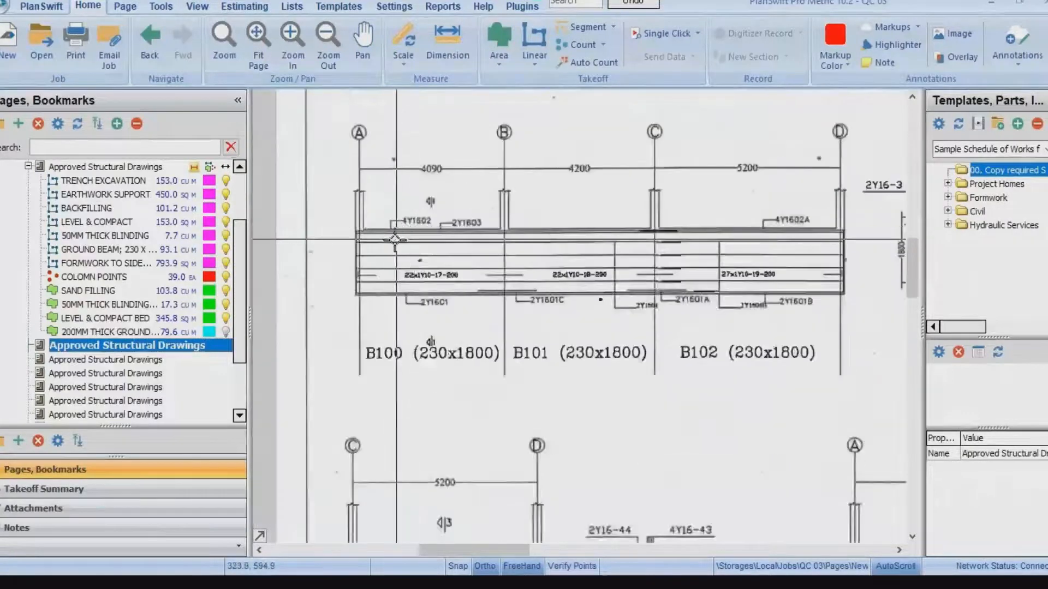
pyautogui.scroll(-2, 395, 239)
pyautogui.scroll(2, 445, 337)
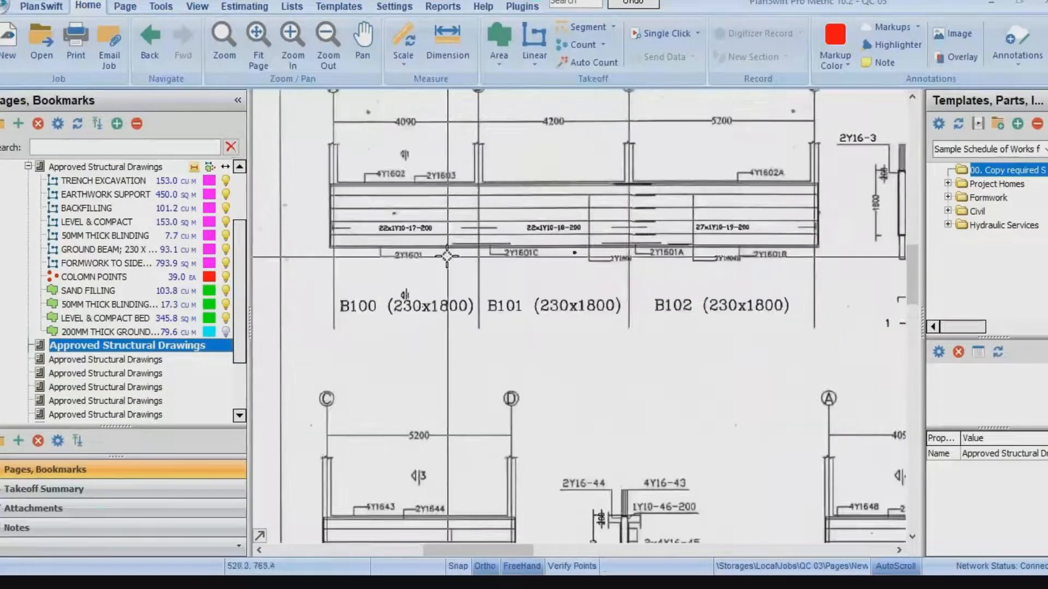
pyautogui.scroll(-3, 446, 256)
pyautogui.scroll(2, 508, 226)
pyautogui.scroll(-1, 565, 288)
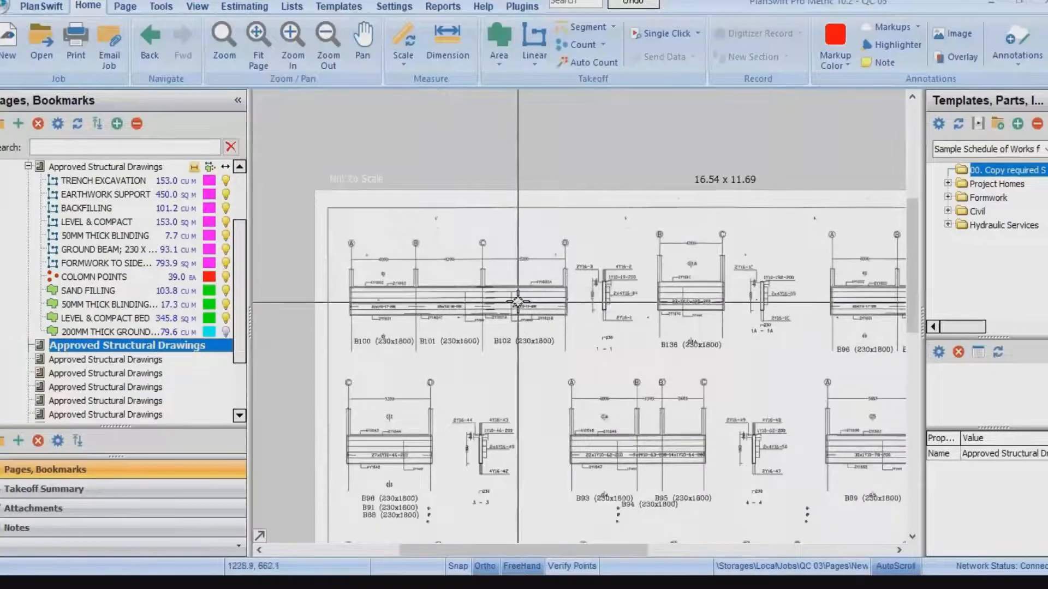
# Compare the B102 elevation and section 1-1 with the elevation of beams B93, B94 and B95.
pyautogui.scroll(-2, 517, 301)
pyautogui.scroll(2, 496, 322)
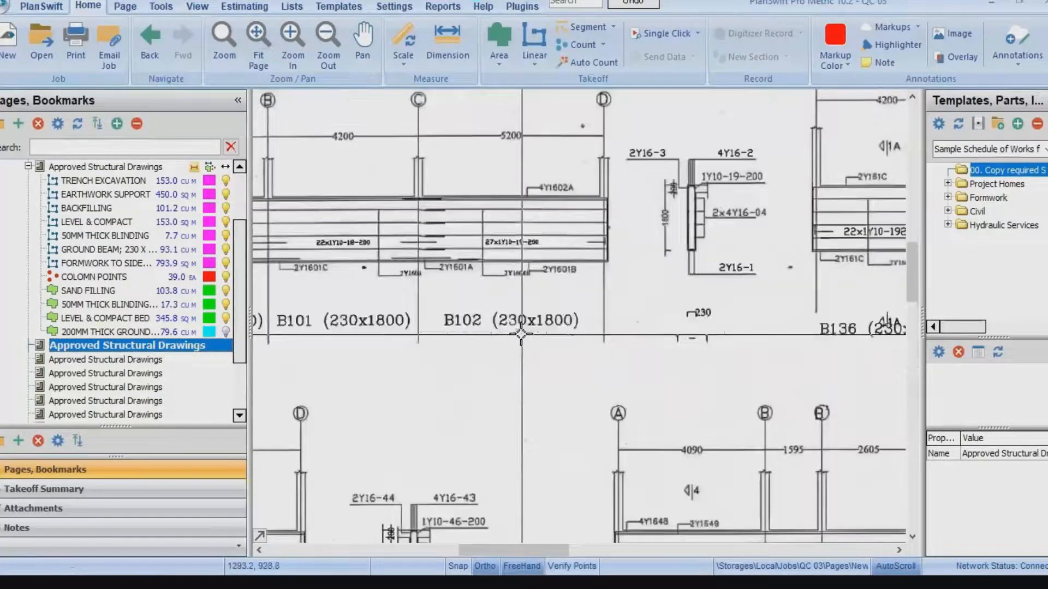
pyautogui.scroll(-1, 525, 315)
pyautogui.scroll(2, 584, 349)
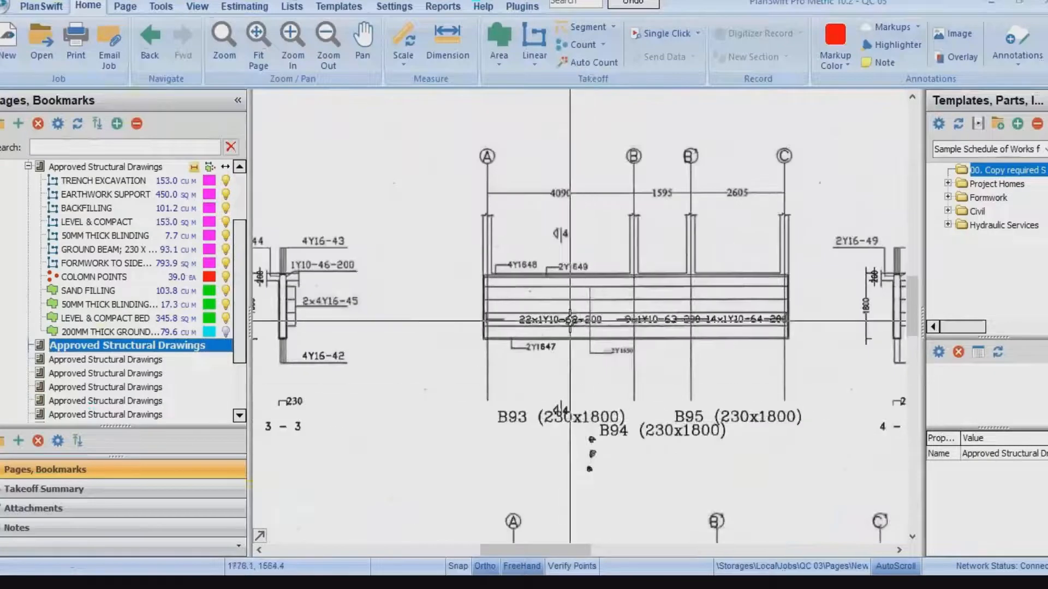
pyautogui.scroll(-2, 538, 324)
pyautogui.scroll(3, 509, 197)
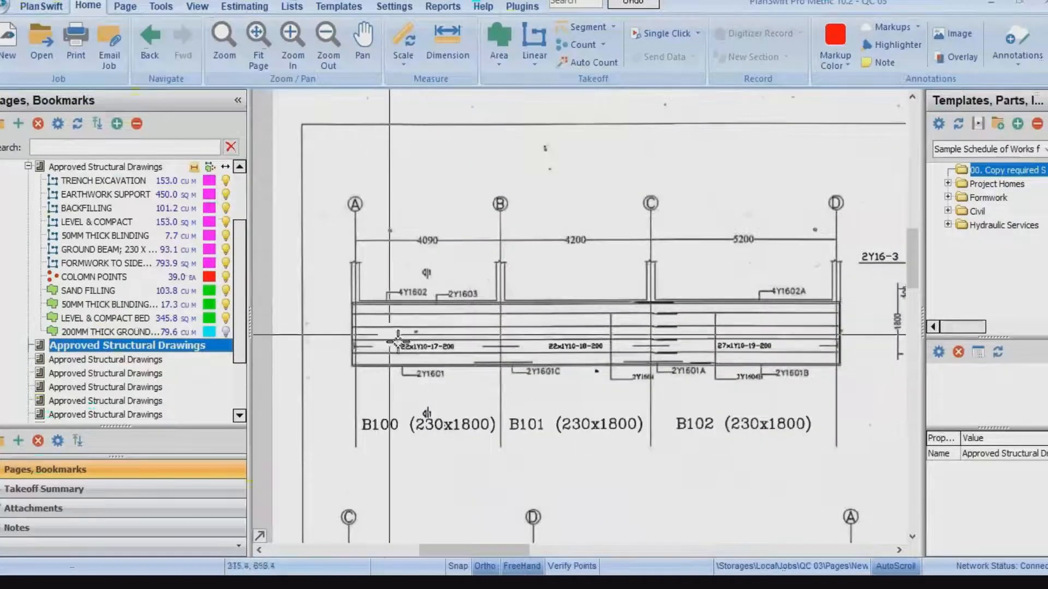
# Examine the bar callouts and depth of section 1-1 and relate them to the B100 to B102 beam elevation.
pyautogui.scroll(-3, 491, 334)
pyautogui.scroll(5, 554, 306)
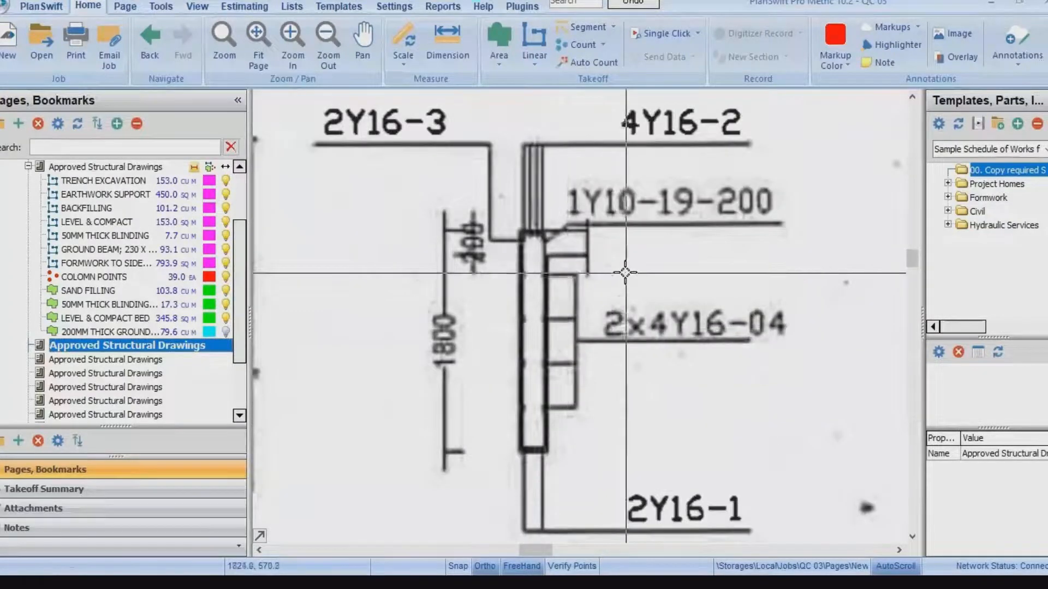
pyautogui.scroll(-2, 625, 273)
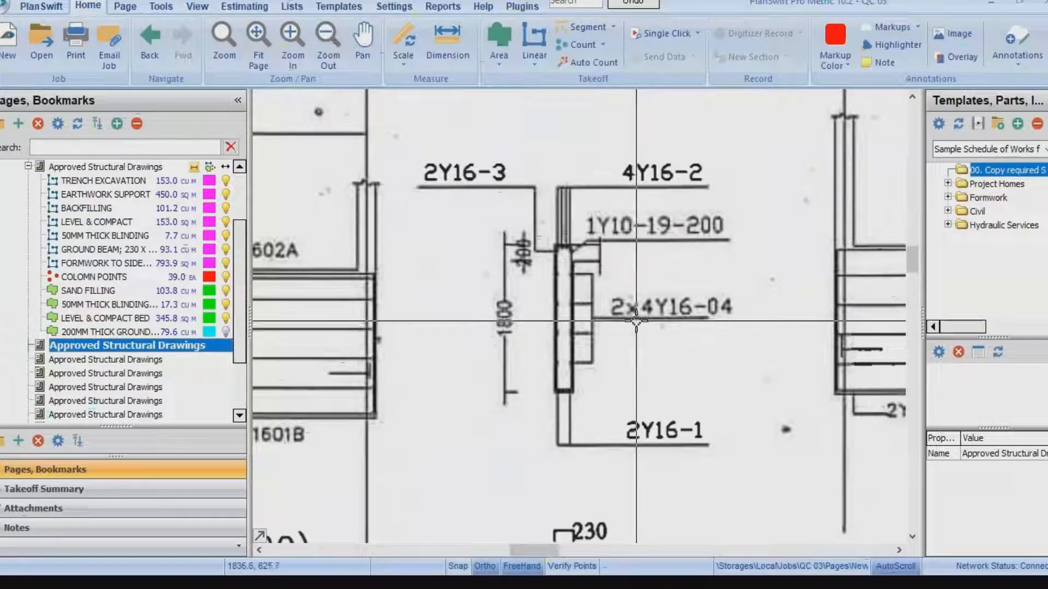
pyautogui.scroll(-5, 636, 322)
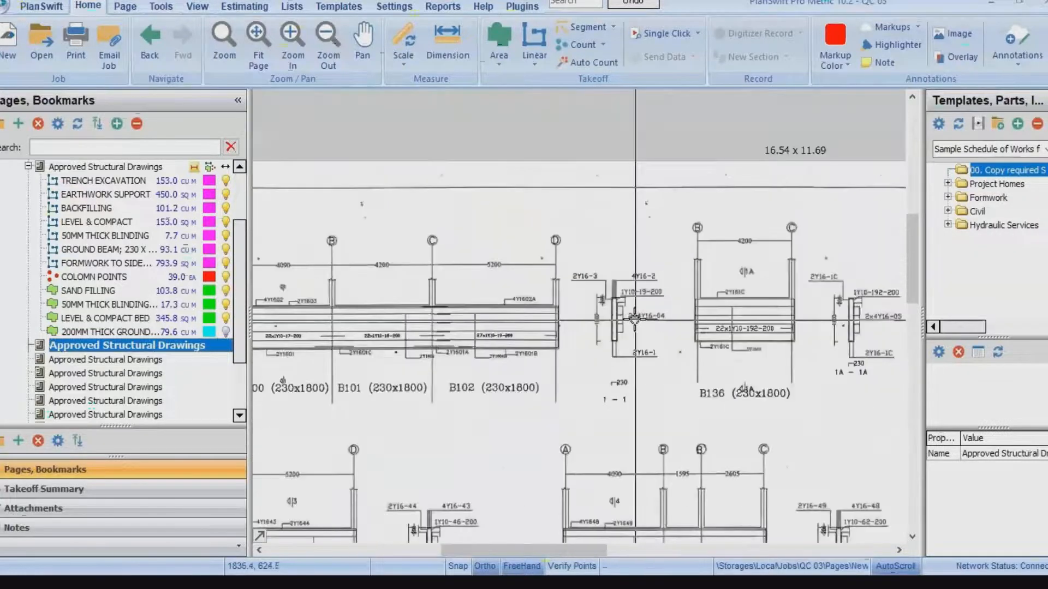
pyautogui.scroll(5, 474, 329)
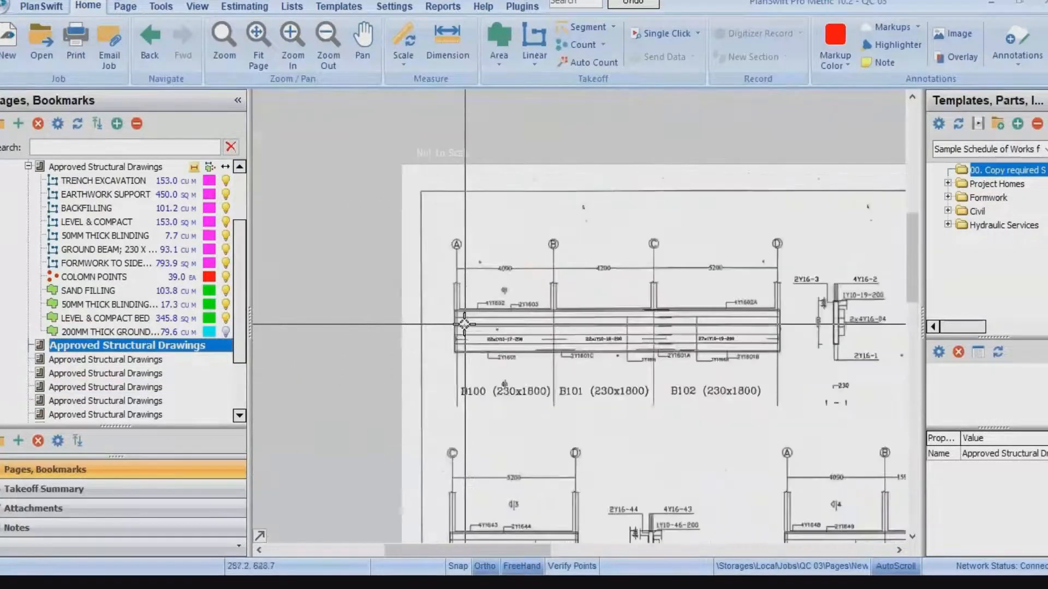
pyautogui.scroll(-2, 463, 320)
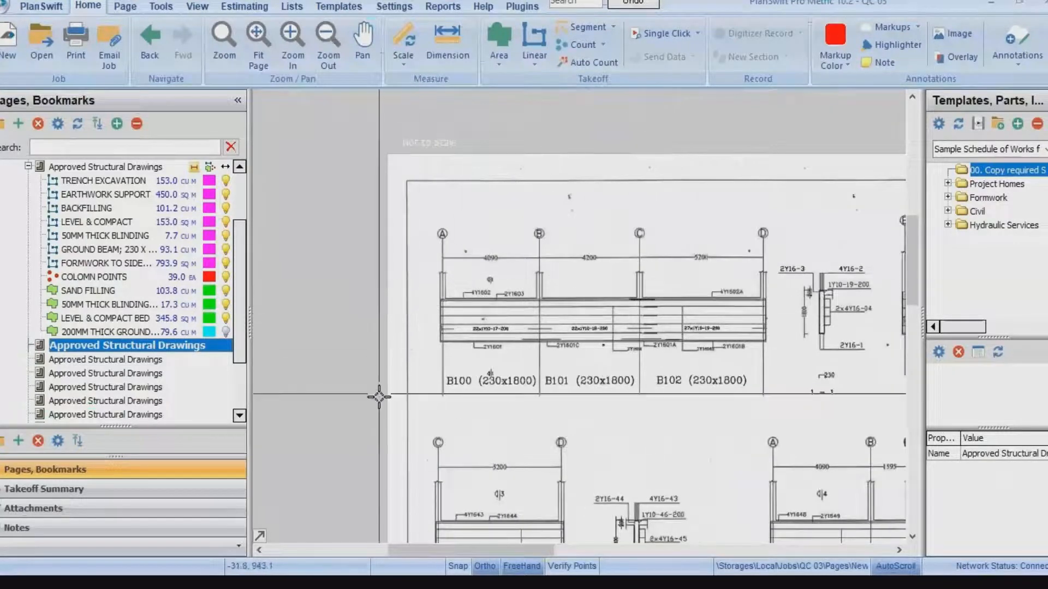
pyautogui.scroll(-2, 449, 363)
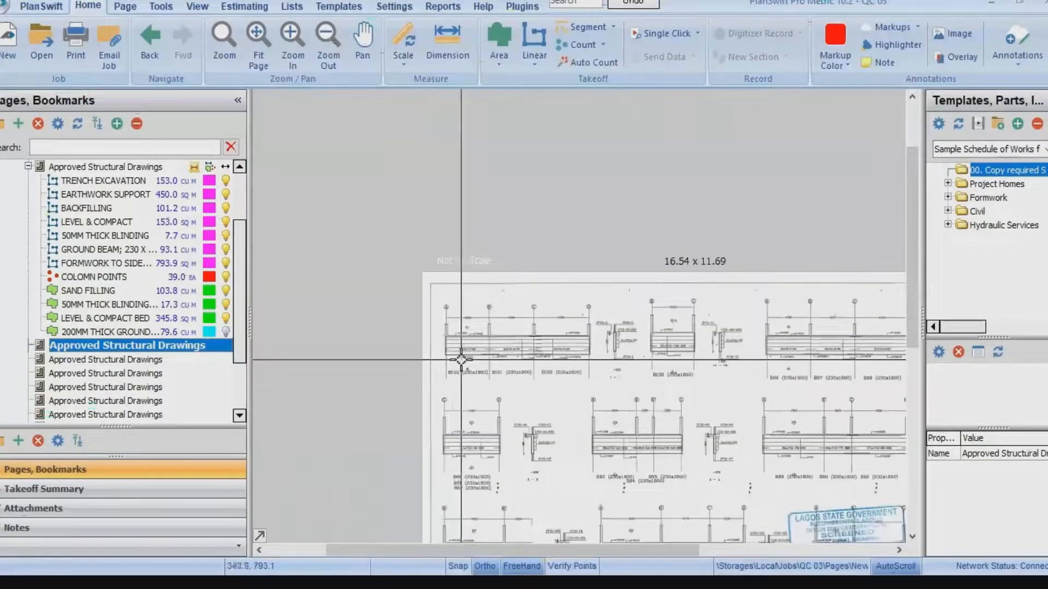
pyautogui.scroll(3, 458, 361)
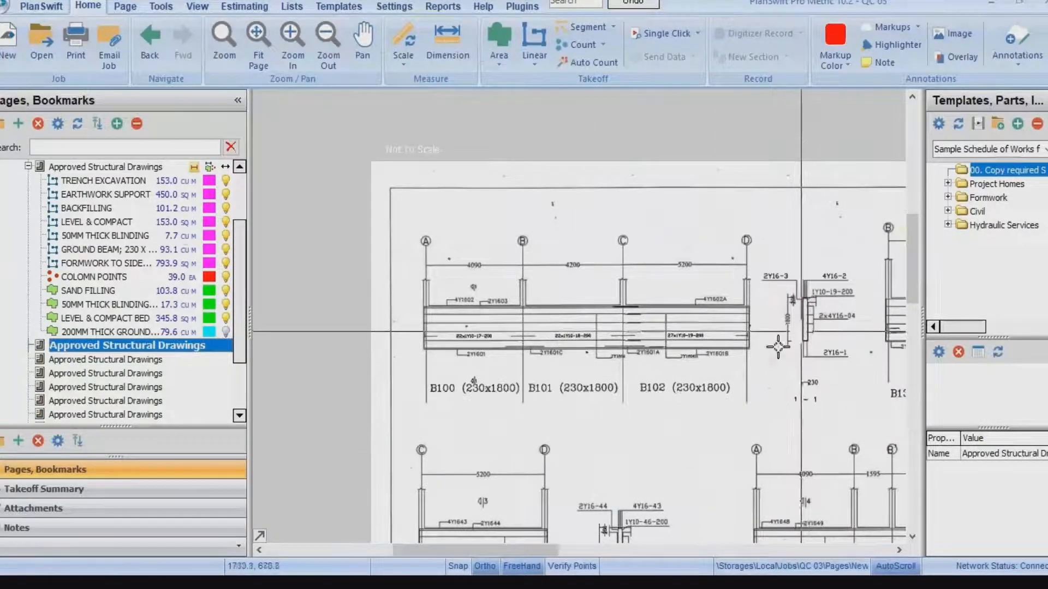
pyautogui.scroll(-1, 455, 354)
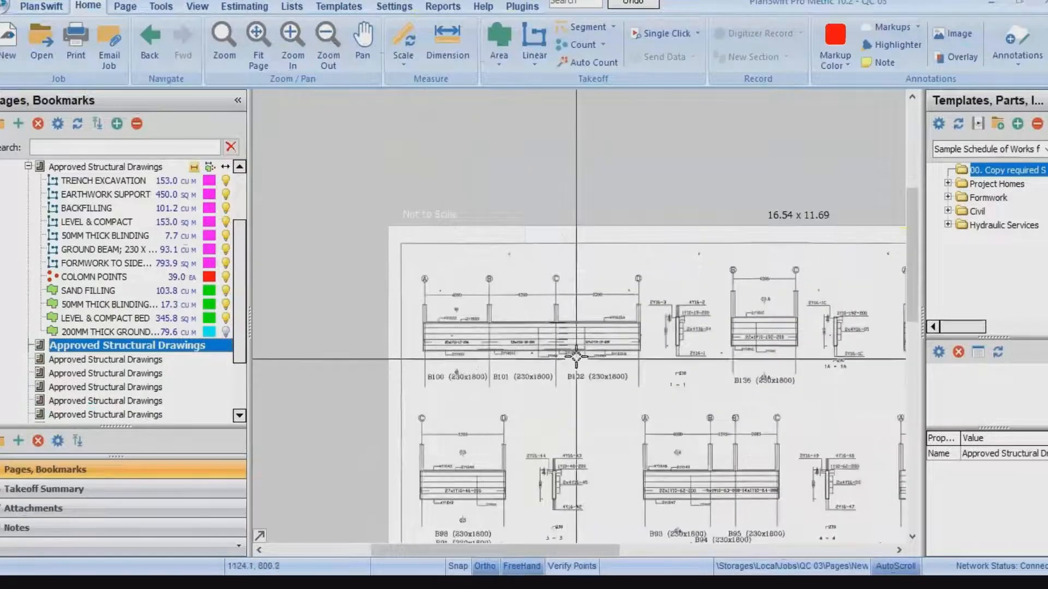
# Scale the ground beam details page by setting the 4200 dimension between grids B and C to 4.2 m, without starting a linear takeoff.
pyautogui.scroll(1, 576, 352)
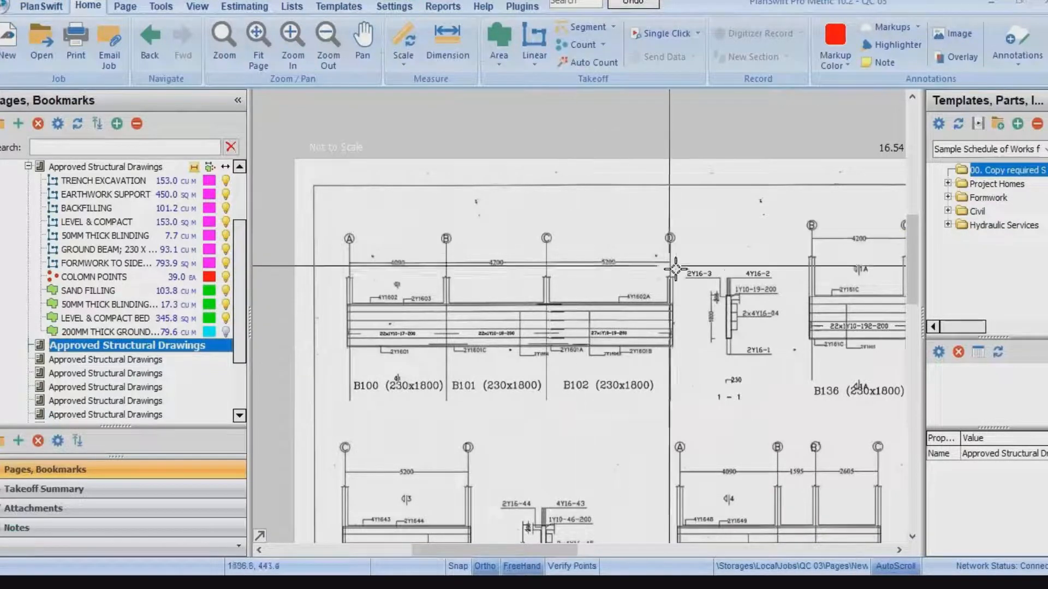
pyautogui.scroll(1, 742, 297)
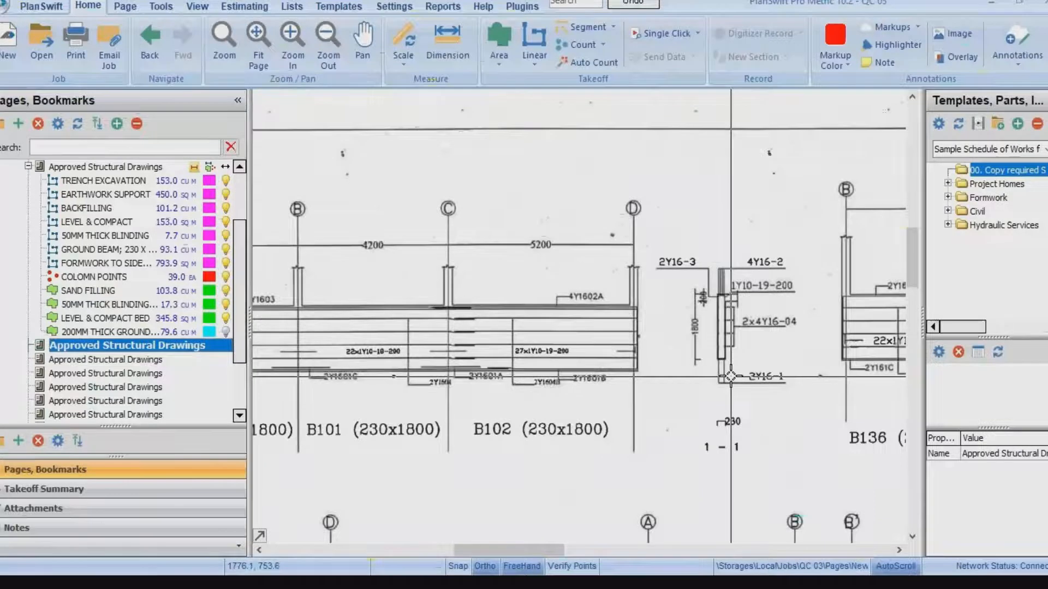
pyautogui.scroll(-2, 733, 371)
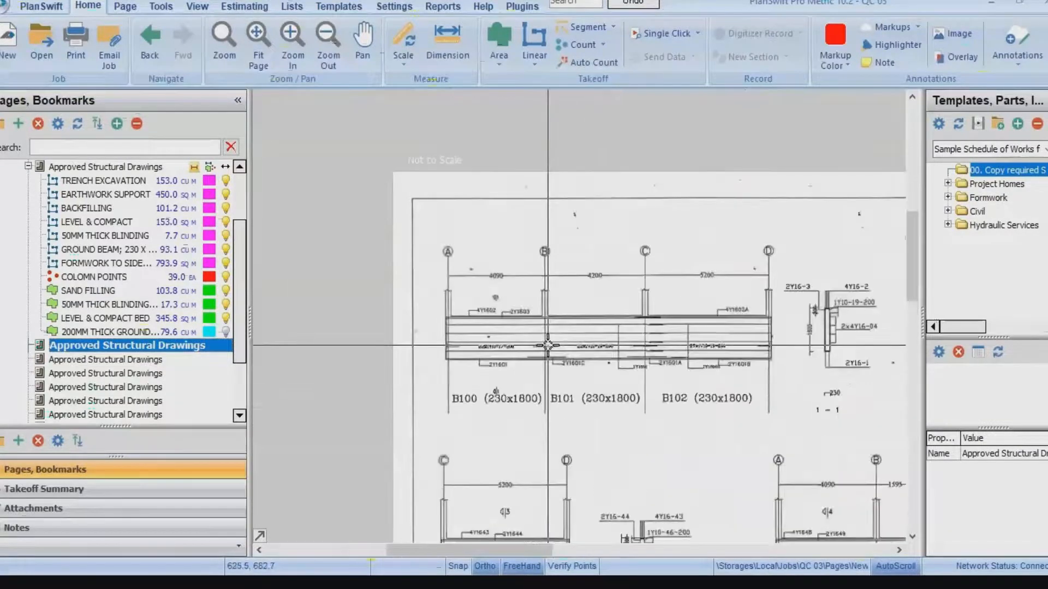
pyautogui.scroll(1, 549, 366)
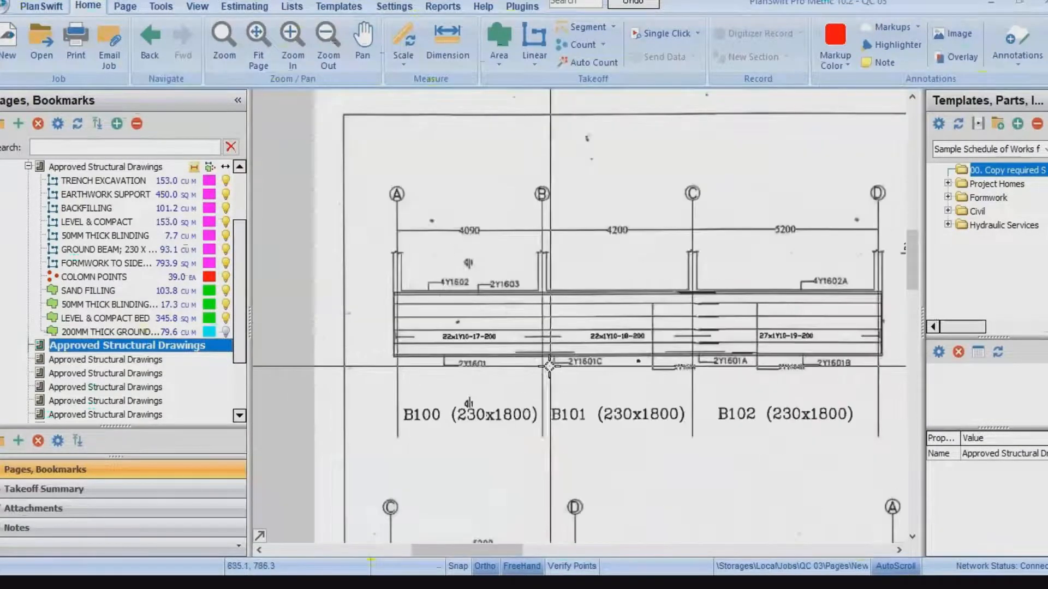
pyautogui.click(529, 34)
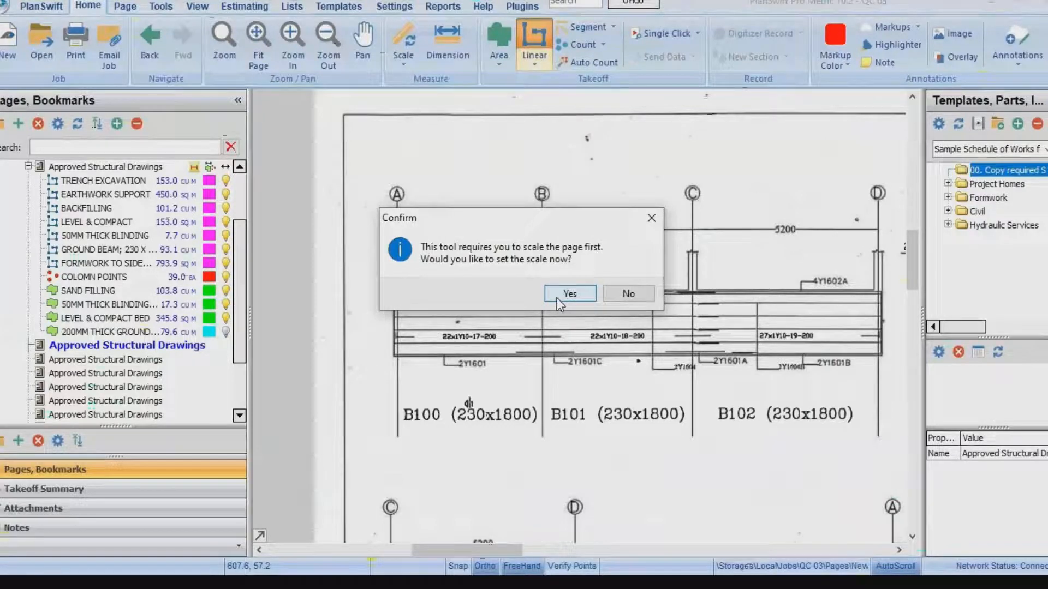
pyautogui.click(570, 293)
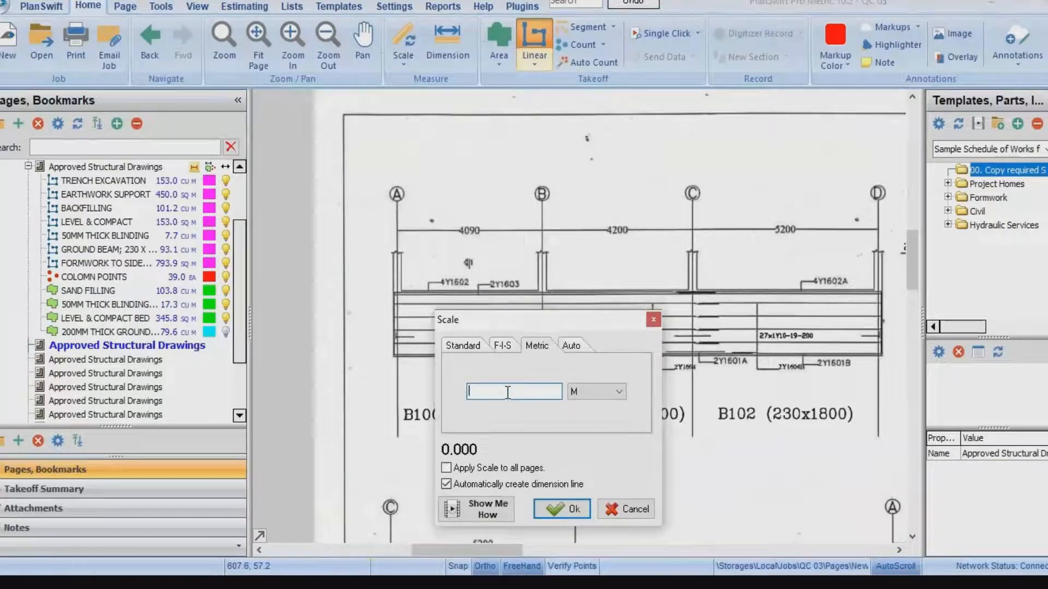
pyautogui.write('4.2')
pyautogui.click(551, 508)
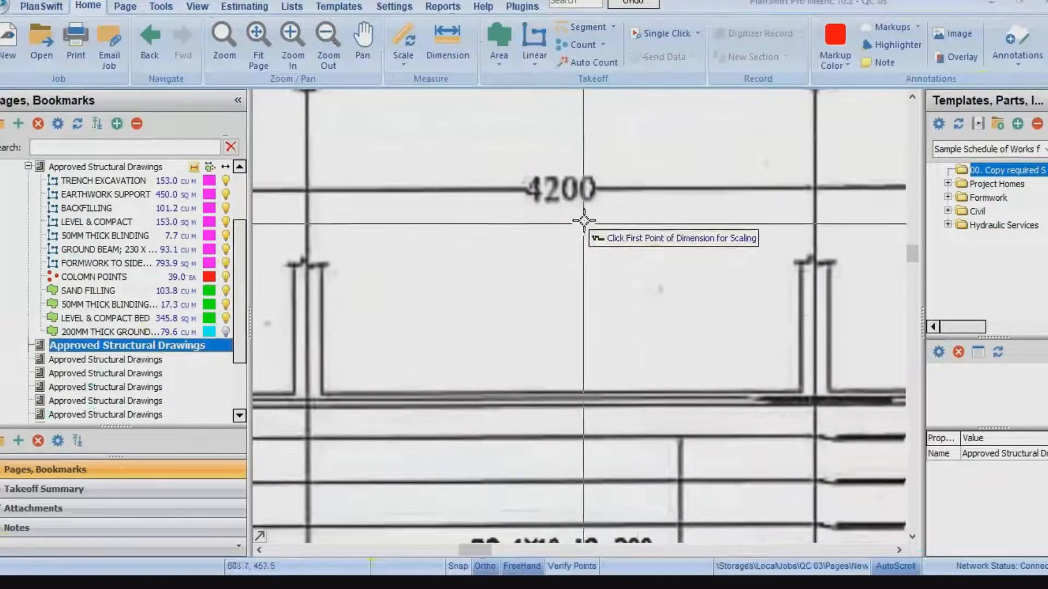
pyautogui.click(306, 190)
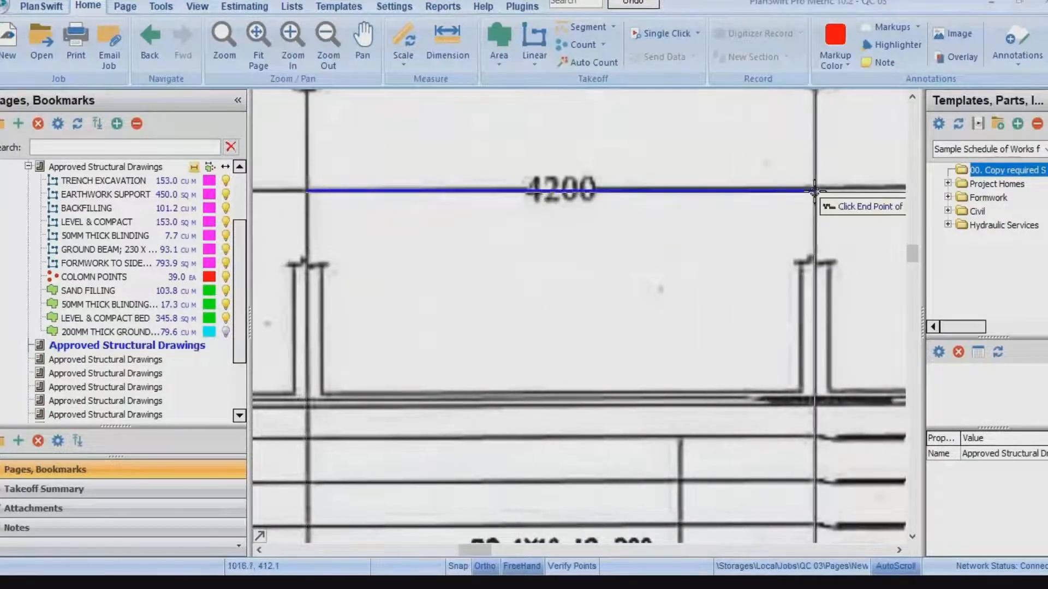
pyautogui.click(814, 191)
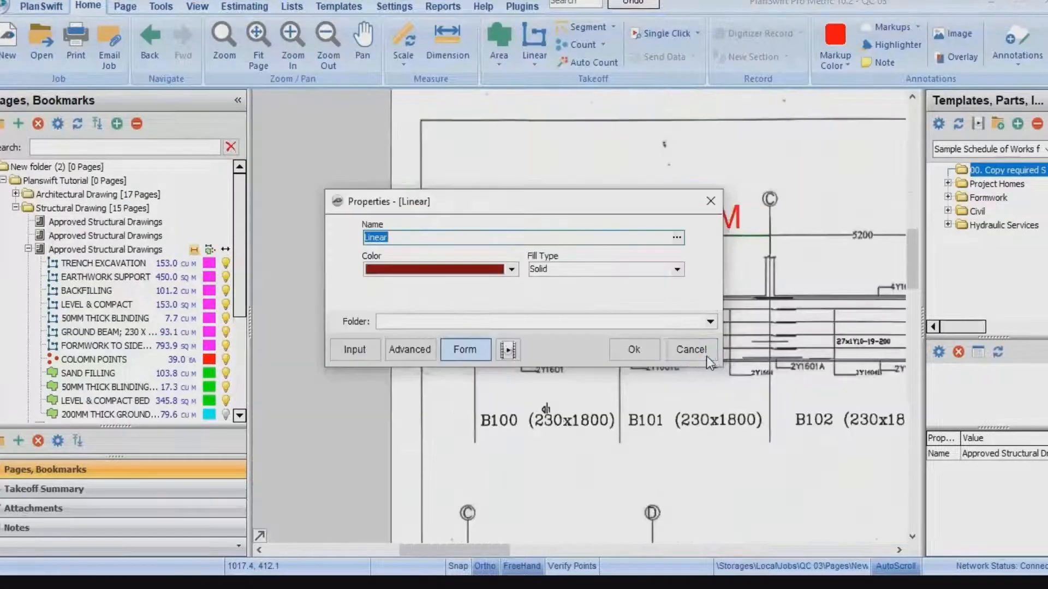
pyautogui.click(691, 351)
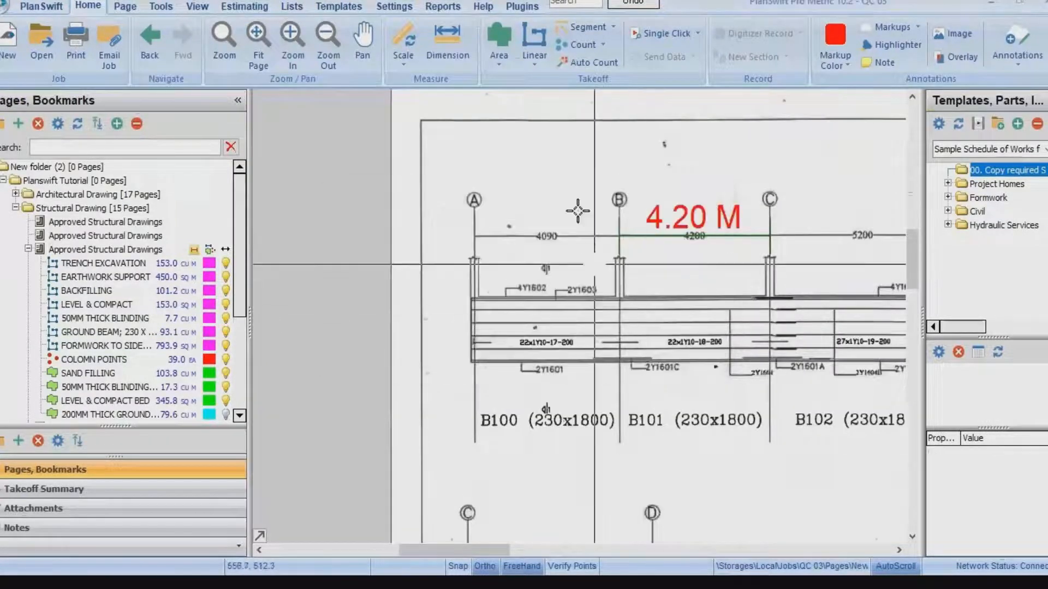
# Check the page scale by dimensioning the 4090 span between grids A and B, and end the recording.
pyautogui.click(443, 34)
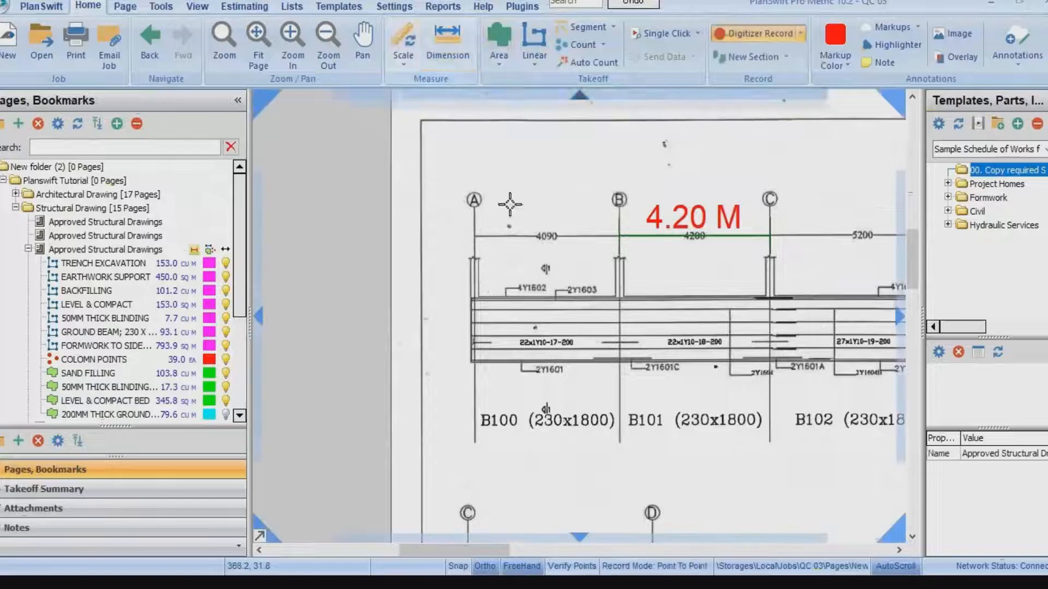
pyautogui.scroll(3, 511, 232)
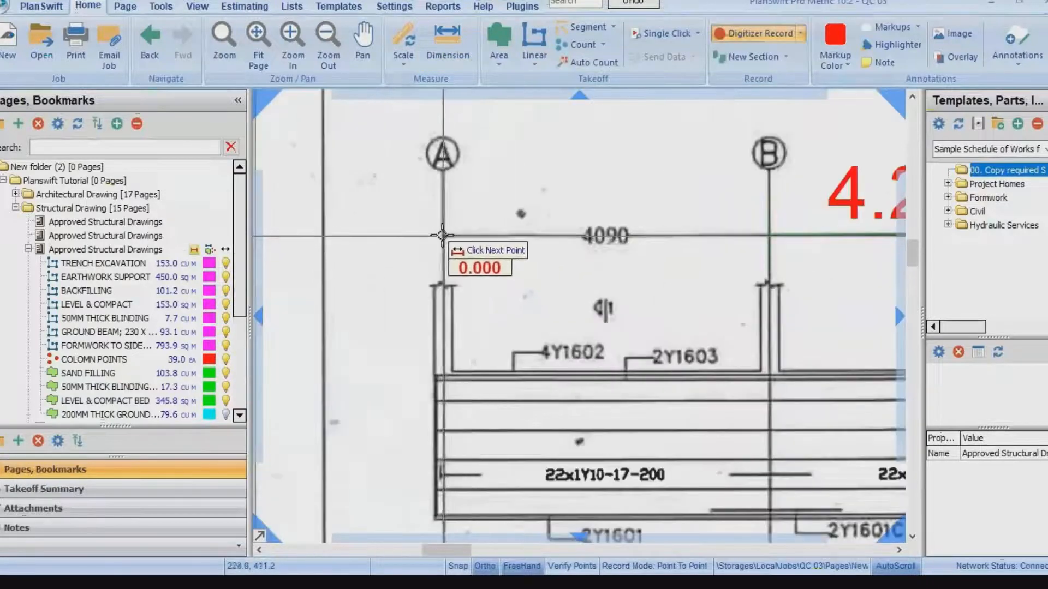
pyautogui.click(442, 236)
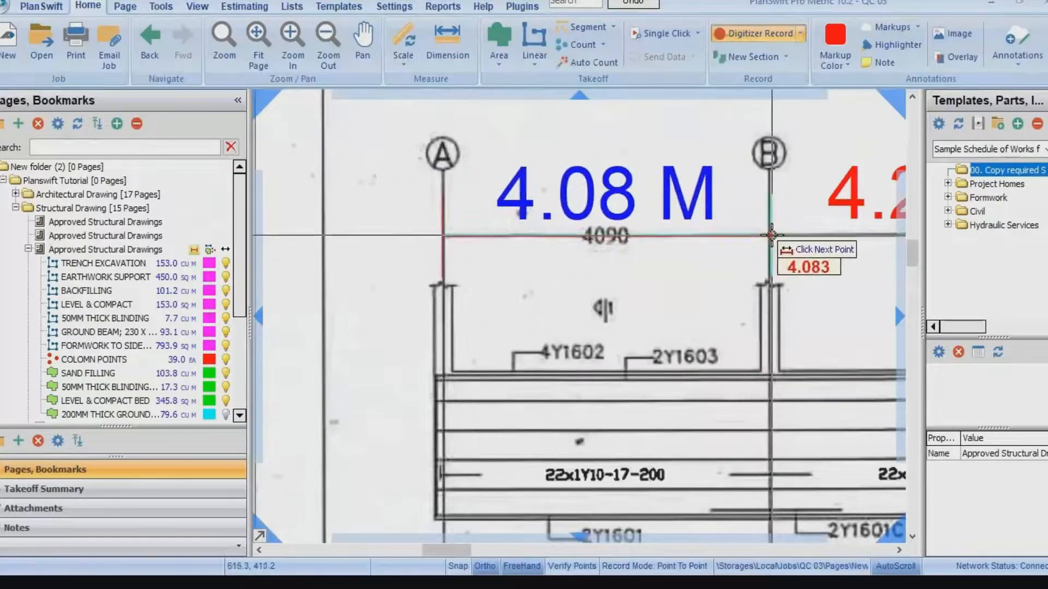
pyautogui.click(771, 235)
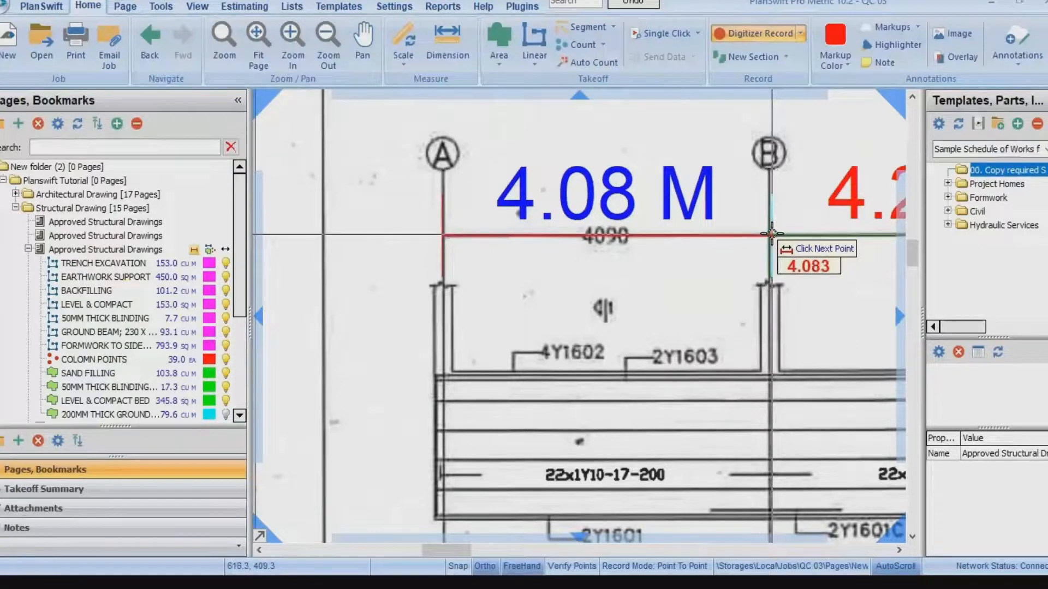
pyautogui.click(769, 235)
pyautogui.scroll(-3, 764, 240)
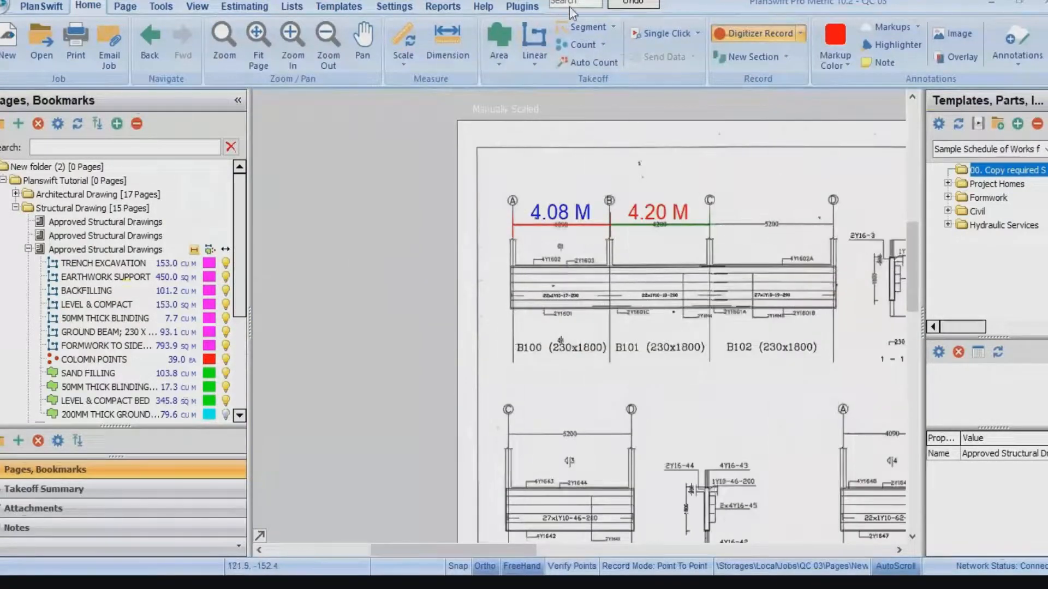
pyautogui.click(726, 62)
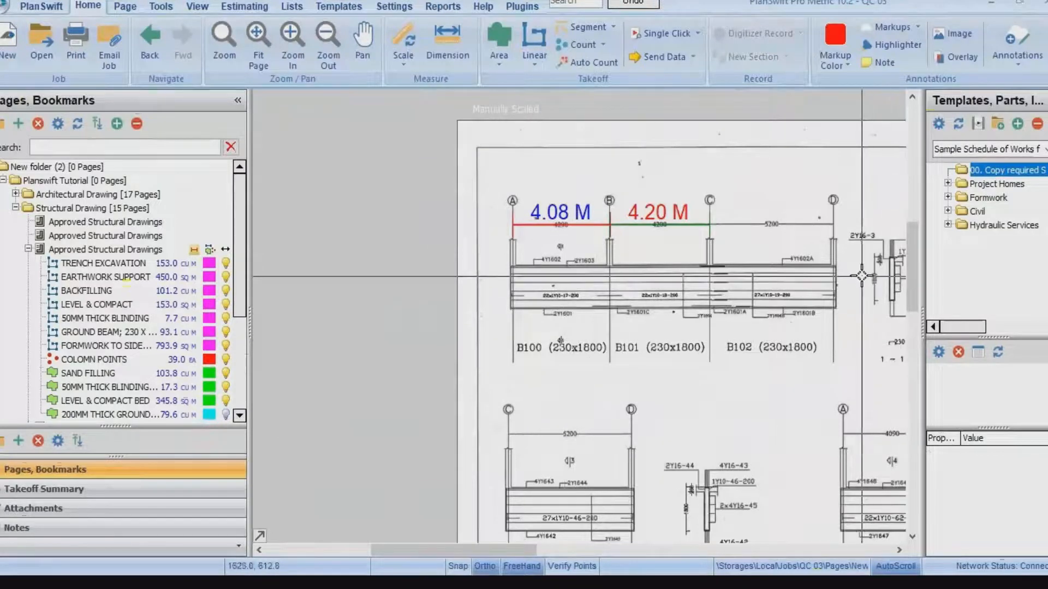
# Review the B100 to B102 elevation against section 1-1 and start a linear takeoff named "Y16-GROUND BEAM 100, 101 &102".
pyautogui.scroll(2, 866, 275)
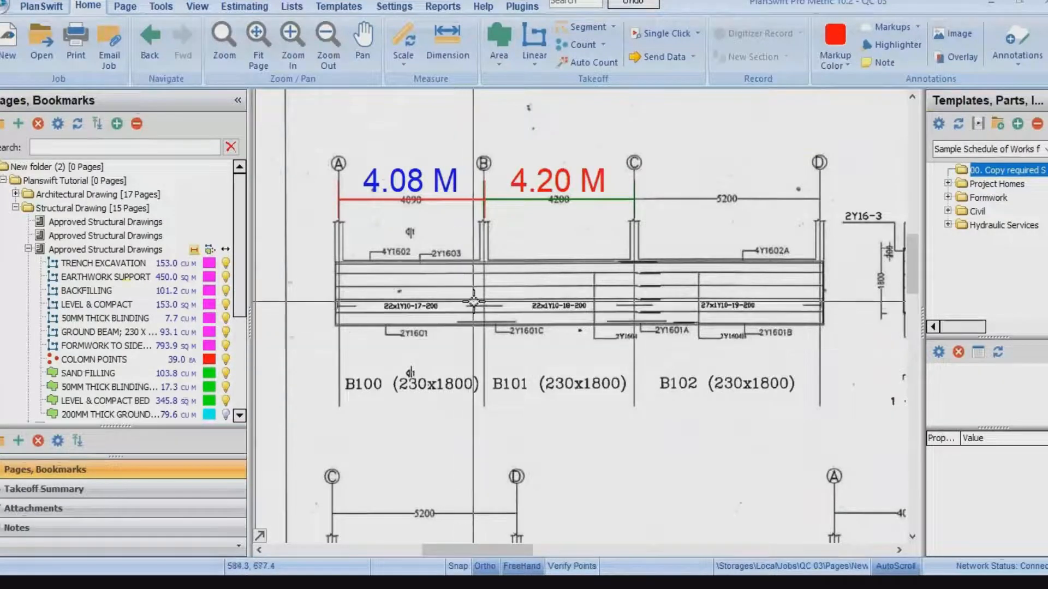
pyautogui.scroll(-1, 432, 318)
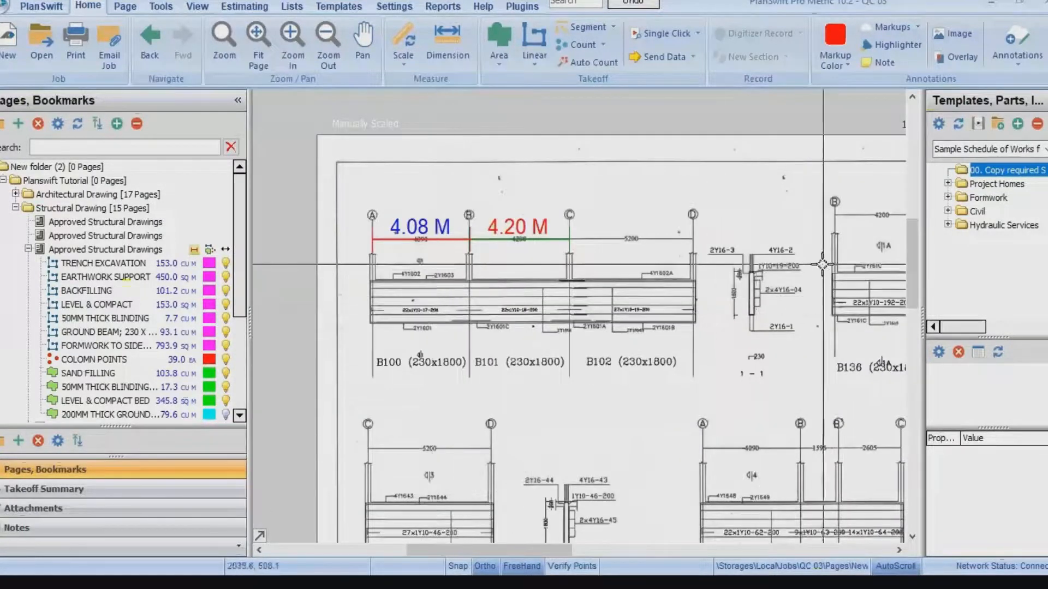
pyautogui.scroll(1, 796, 268)
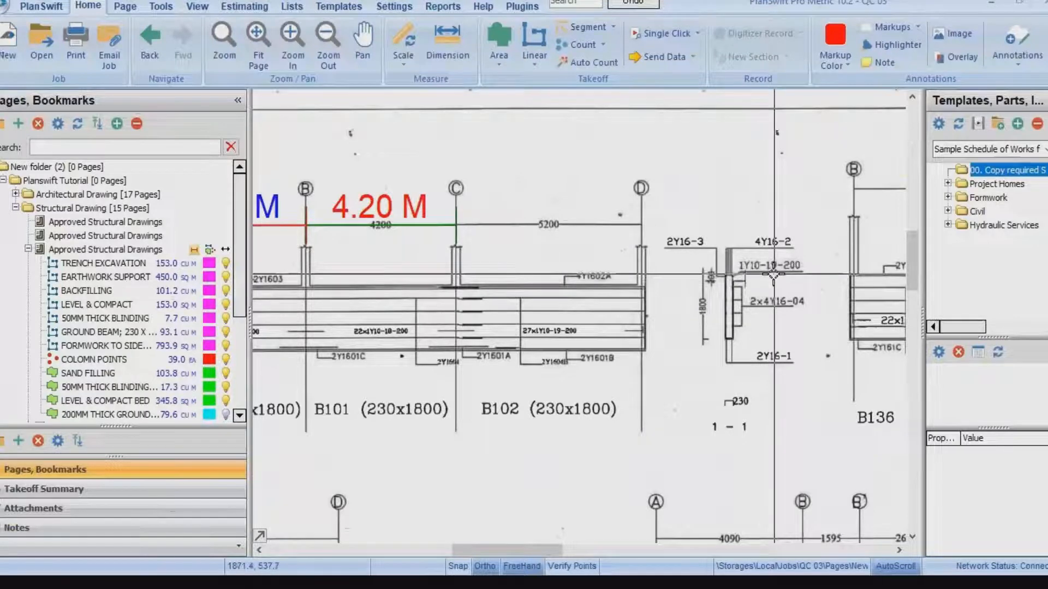
pyautogui.scroll(-2, 632, 294)
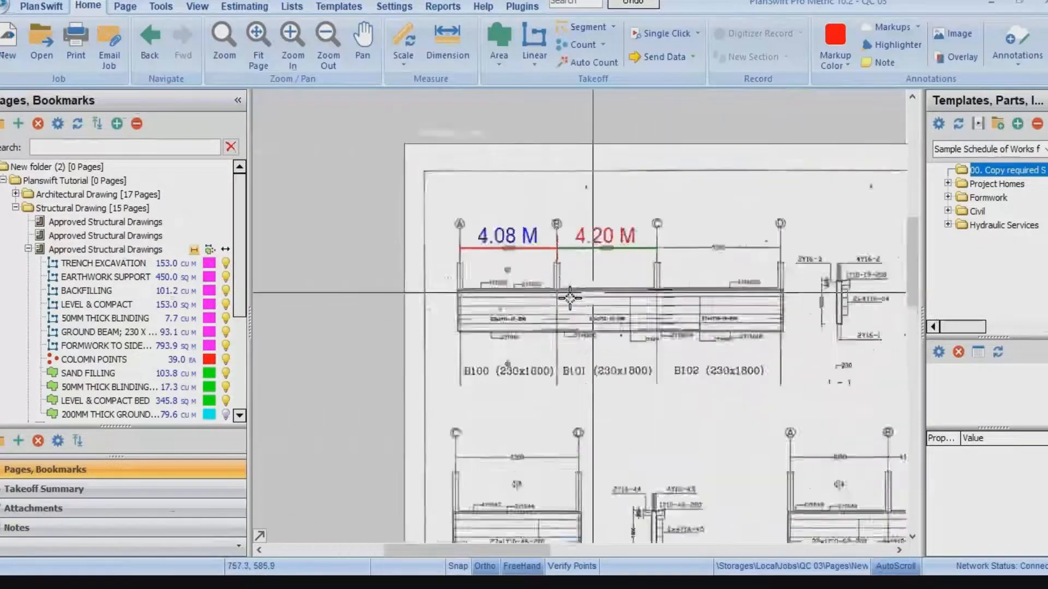
pyautogui.scroll(2, 562, 299)
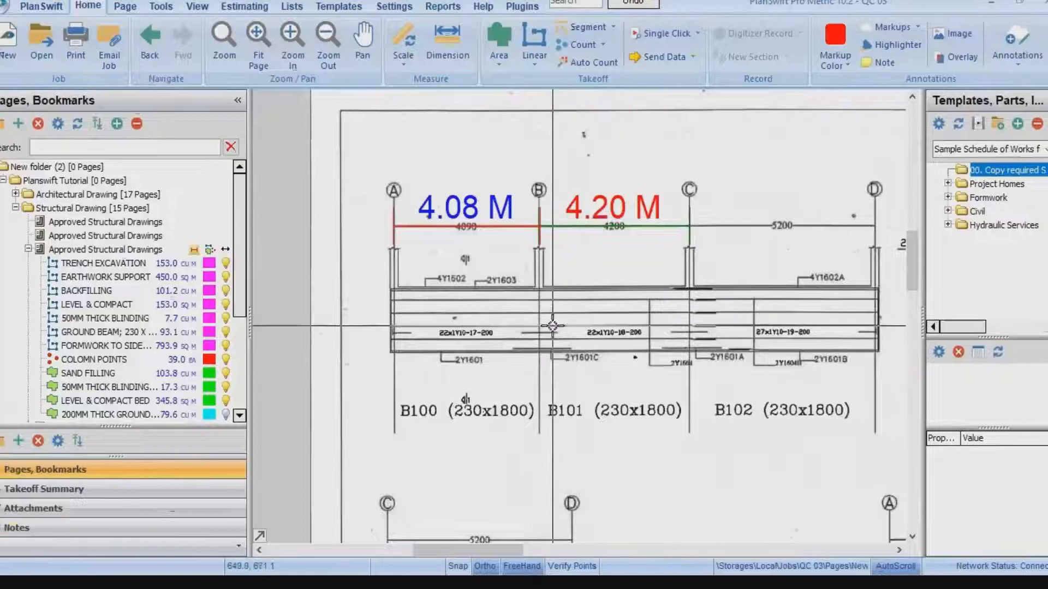
pyautogui.scroll(-1, 488, 310)
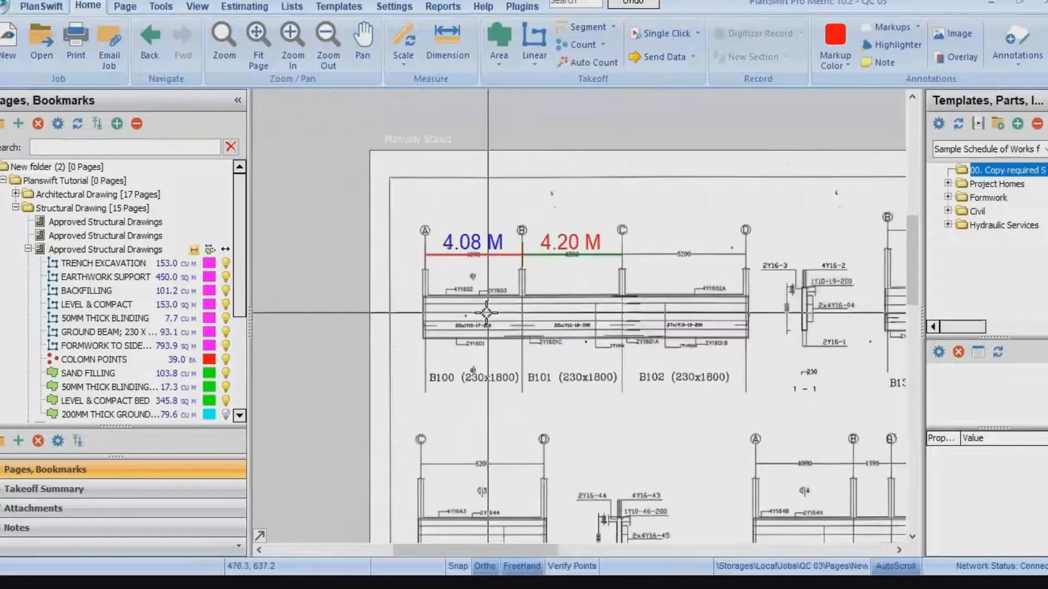
pyautogui.click(530, 44)
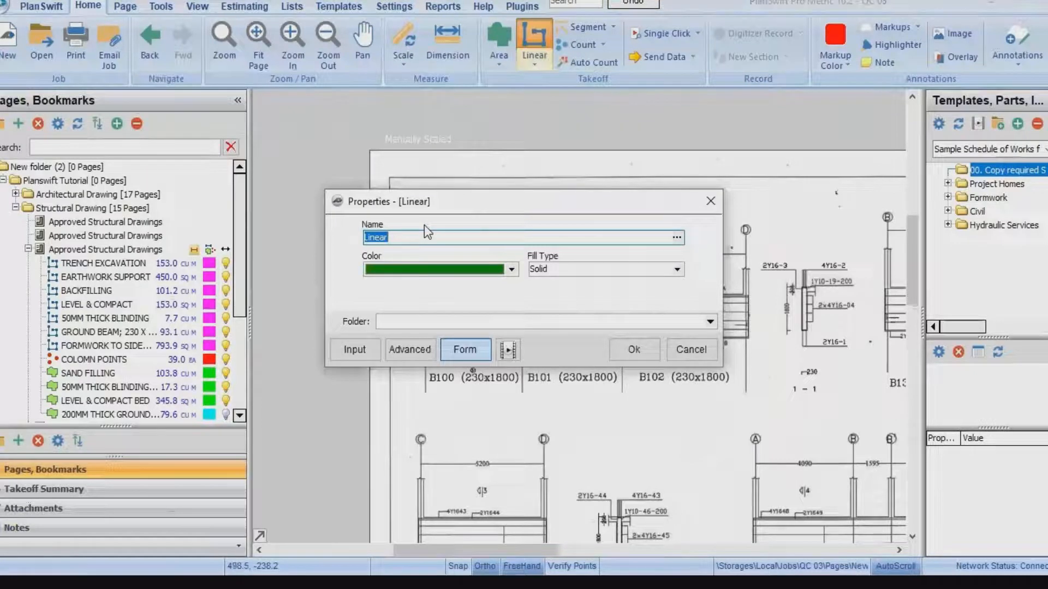
pyautogui.write('Y16-GROUND BEAM 10')
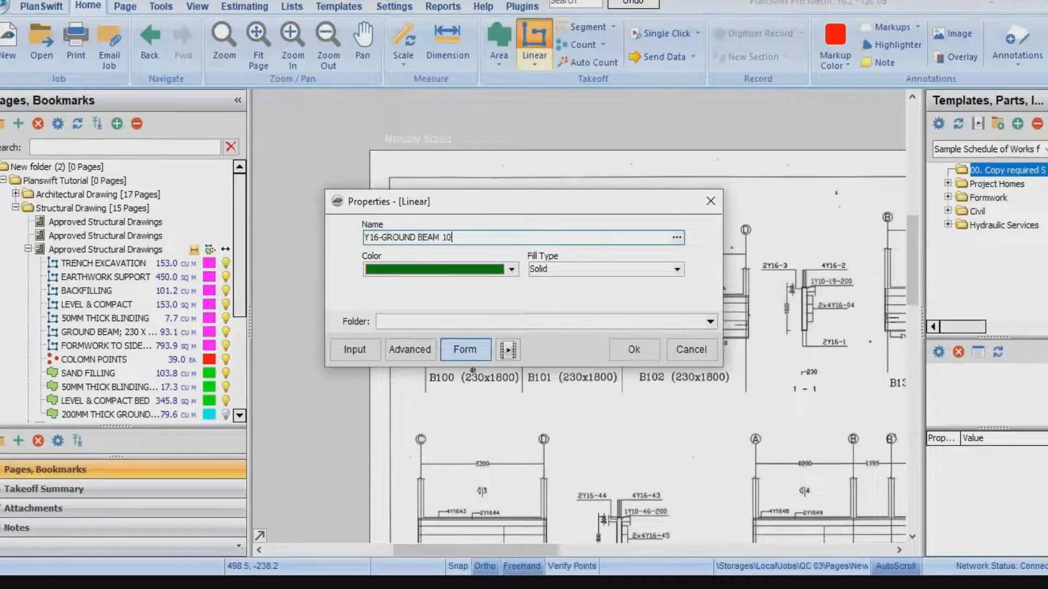
pyautogui.write('0, 101 &102')
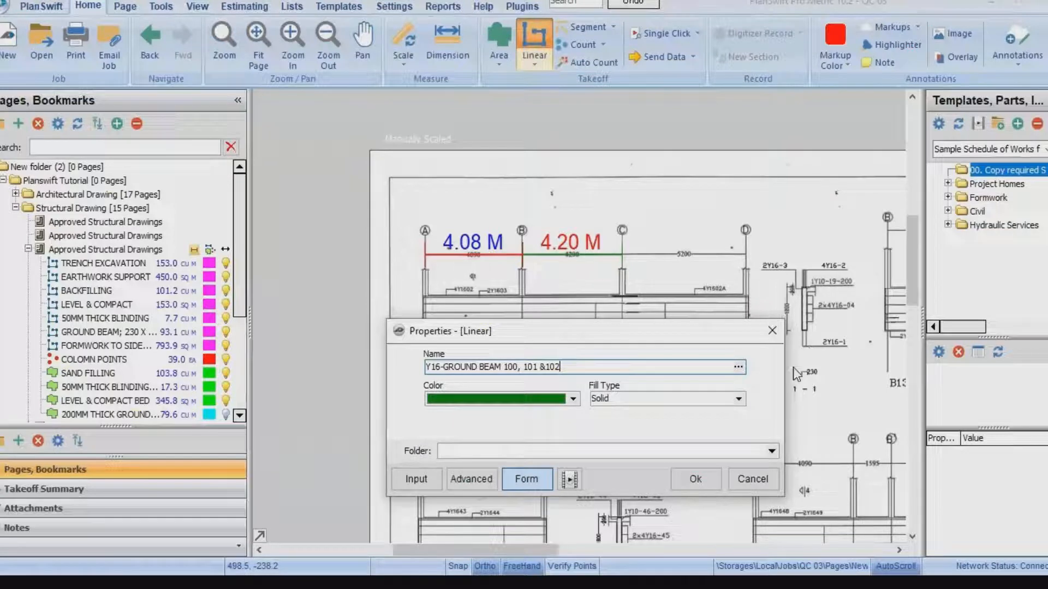
# Set the takeoff's Qty formula to [Takeoff]*6*1.577 with KG as the input unit, and accept the properties.
pyautogui.click(478, 484)
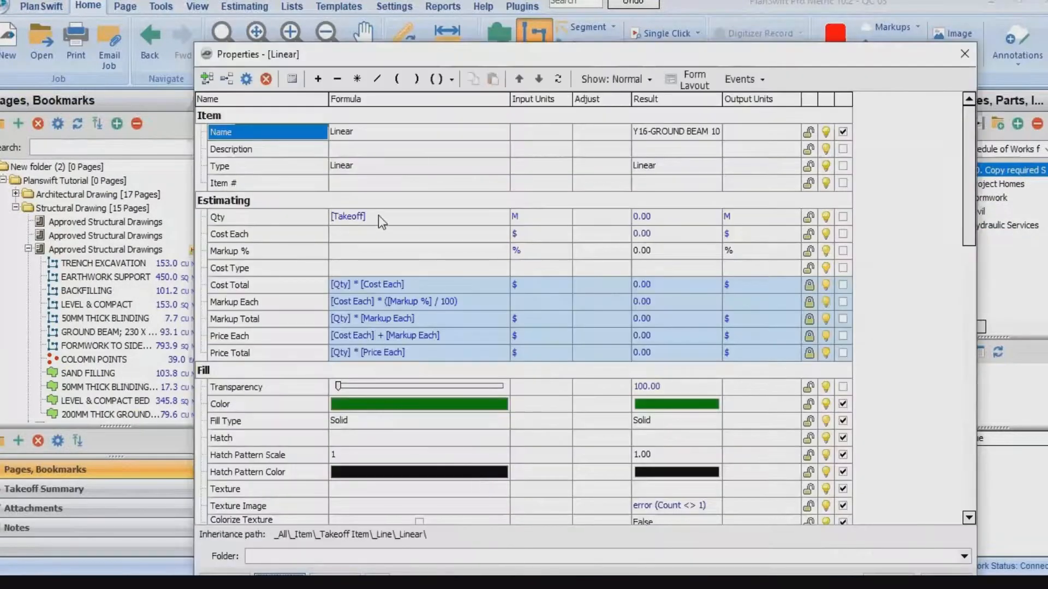
pyautogui.click(378, 216)
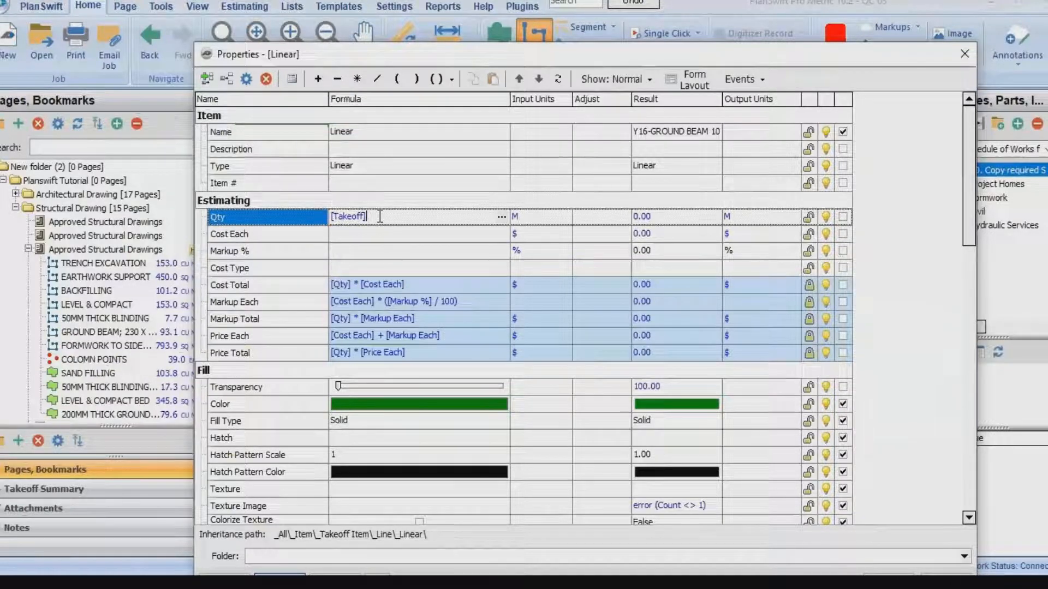
pyautogui.write('*6*')
pyautogui.write('1.577')
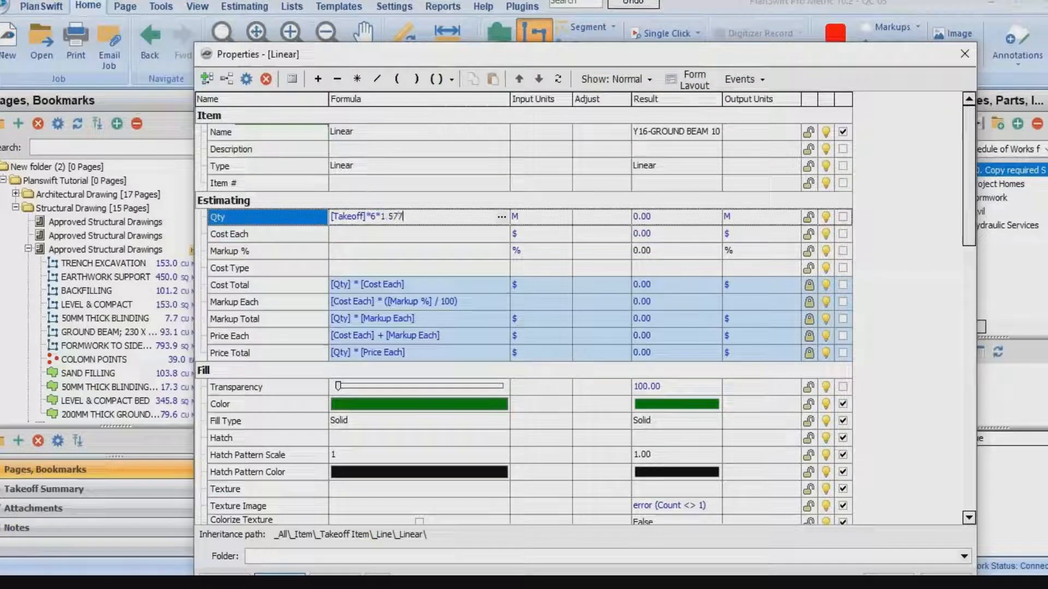
pyautogui.click(535, 217)
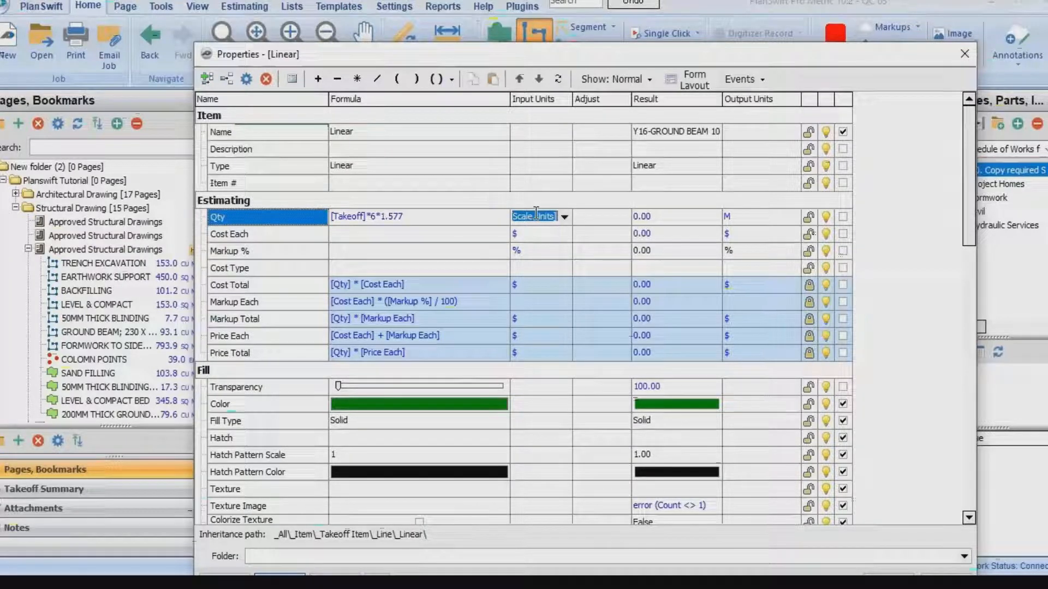
pyautogui.write('KG')
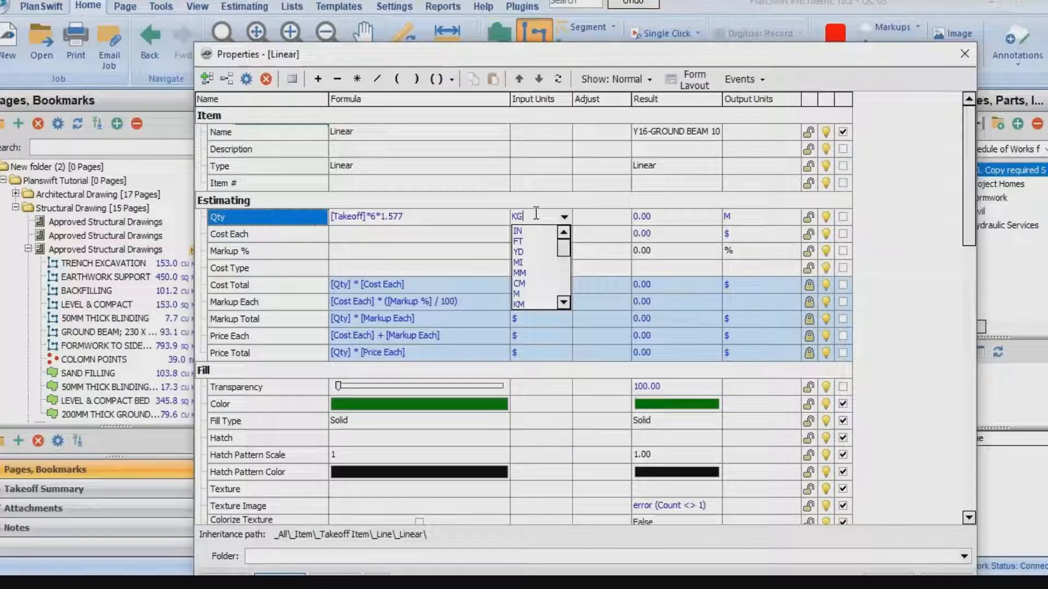
pyautogui.press('Return')
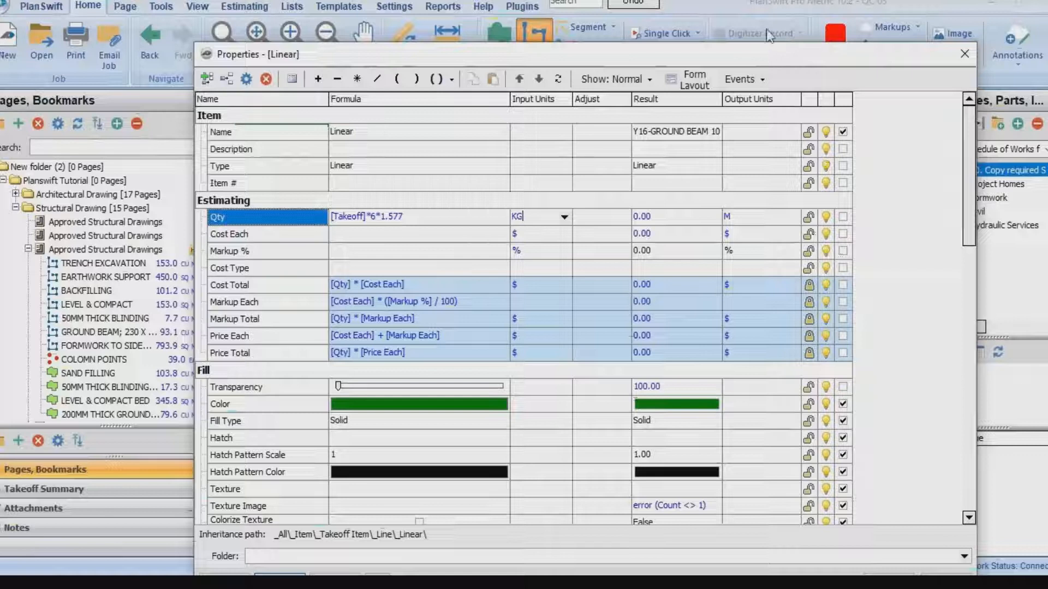
pyautogui.moveTo(766, 50); pyautogui.dragTo(766, 28)
pyautogui.click(888, 562)
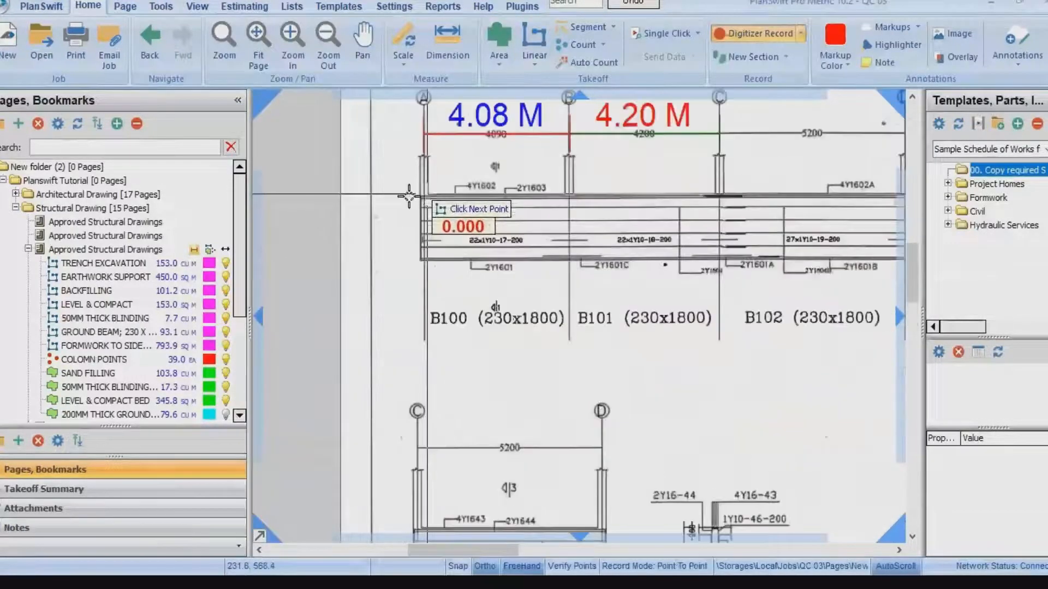
# Trace the Y16 top bar along beams B100 to B102 from grid A to grid D, including the downward bends at both ends.
pyautogui.scroll(5, 427, 193)
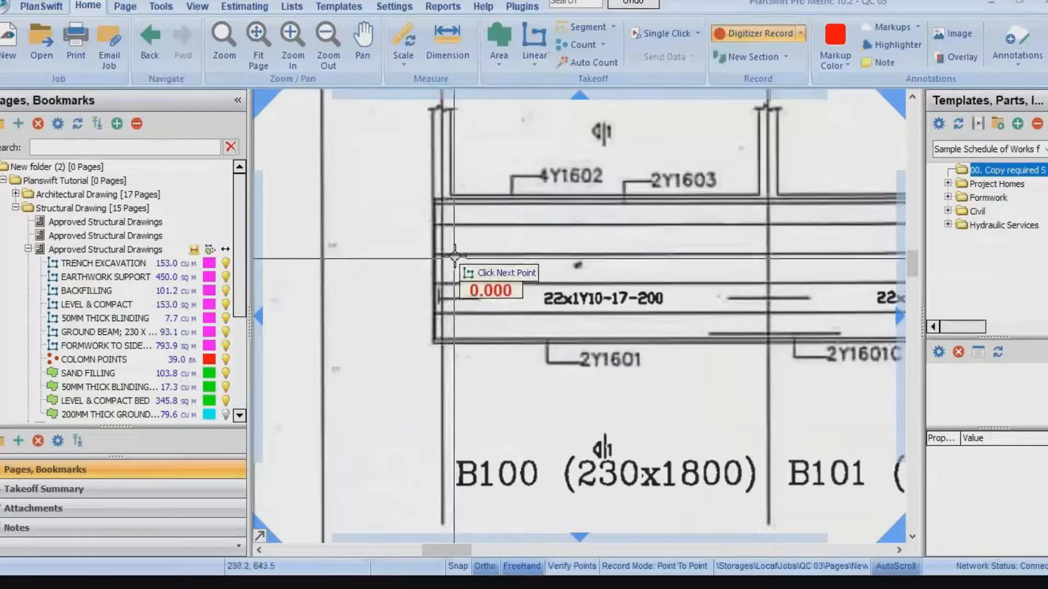
pyautogui.scroll(2, 452, 261)
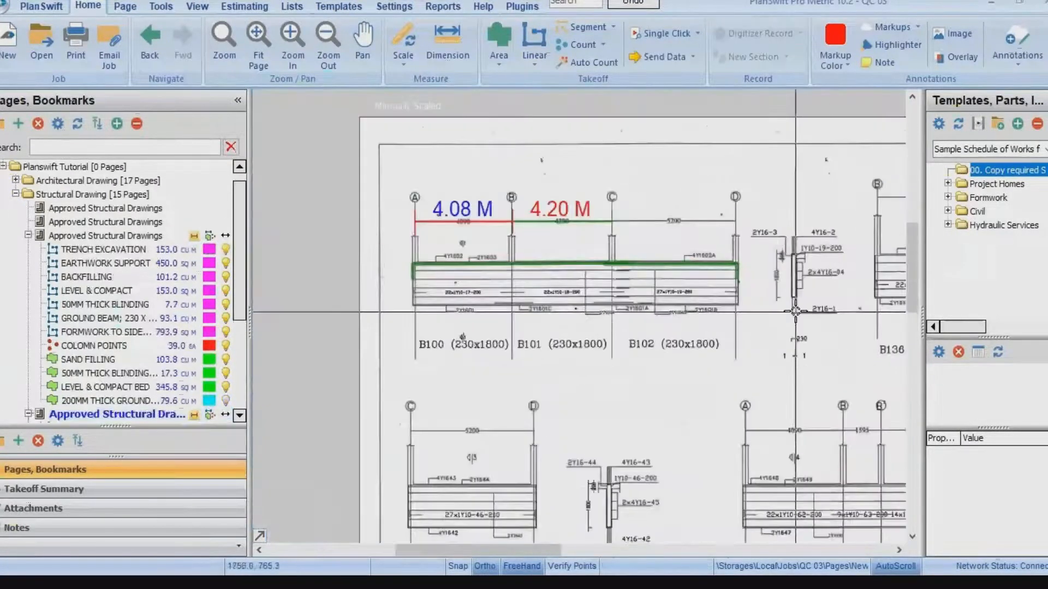
pyautogui.scroll(2, 829, 240)
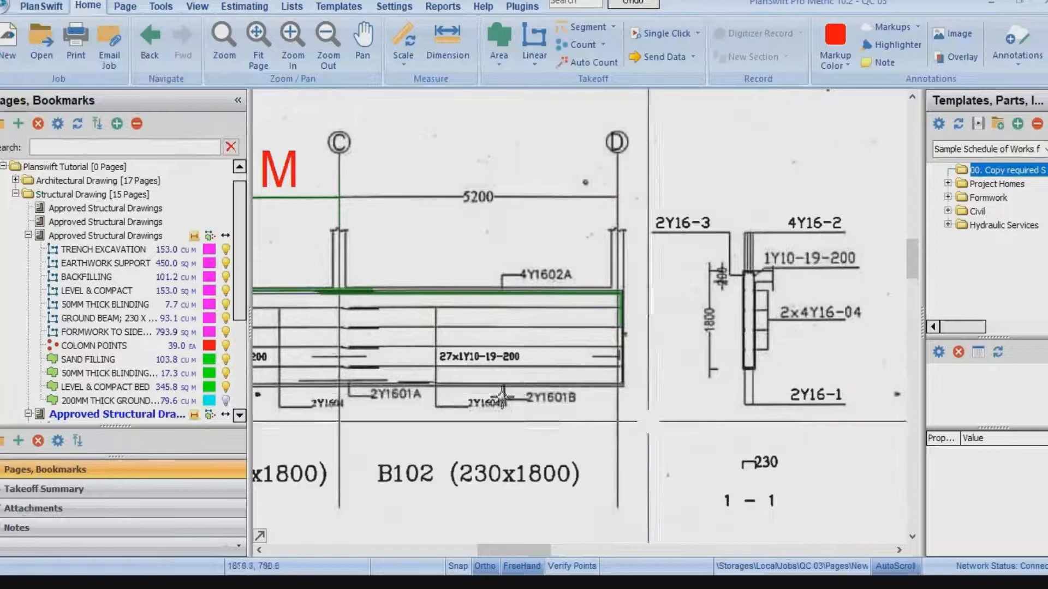
# Show the takeoff legend on the page and move it up over the beam details around section 7-7.
pyautogui.rightClick(419, 155)
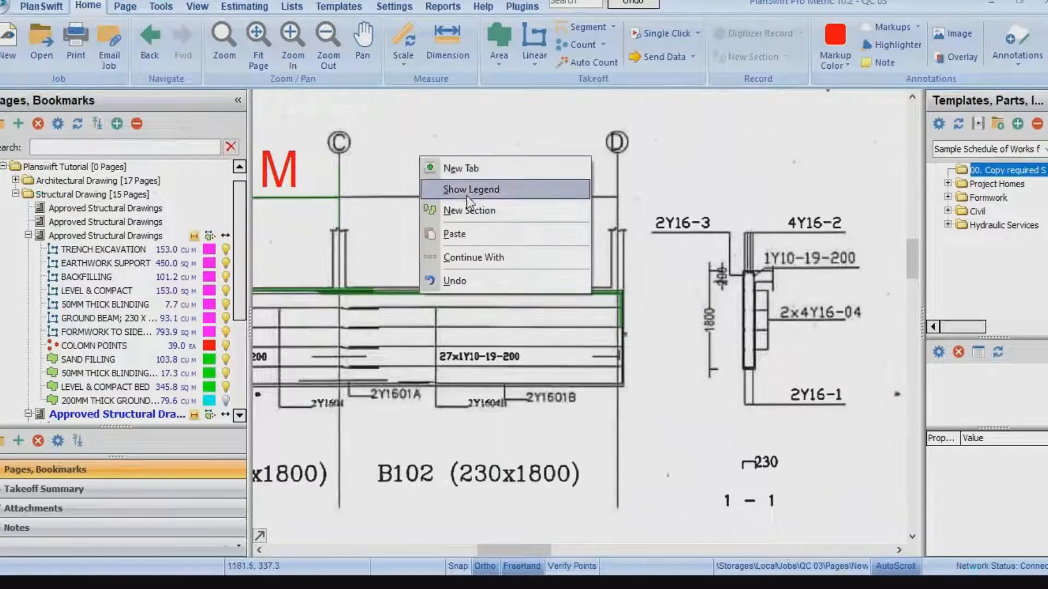
pyautogui.click(468, 189)
pyautogui.scroll(-7, 576, 262)
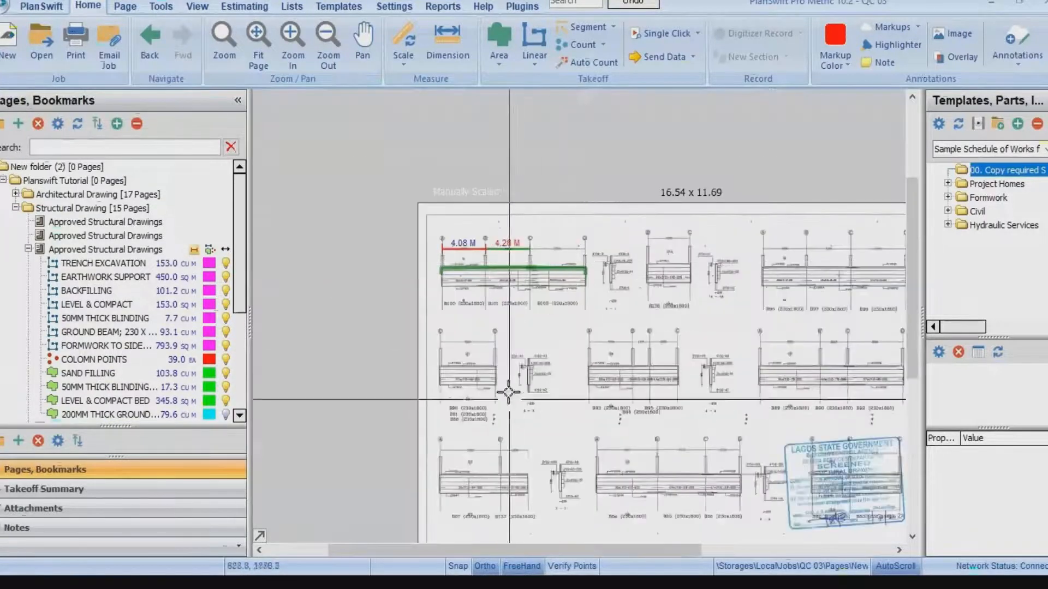
pyautogui.moveTo(913, 347); pyautogui.dragTo(912, 404)
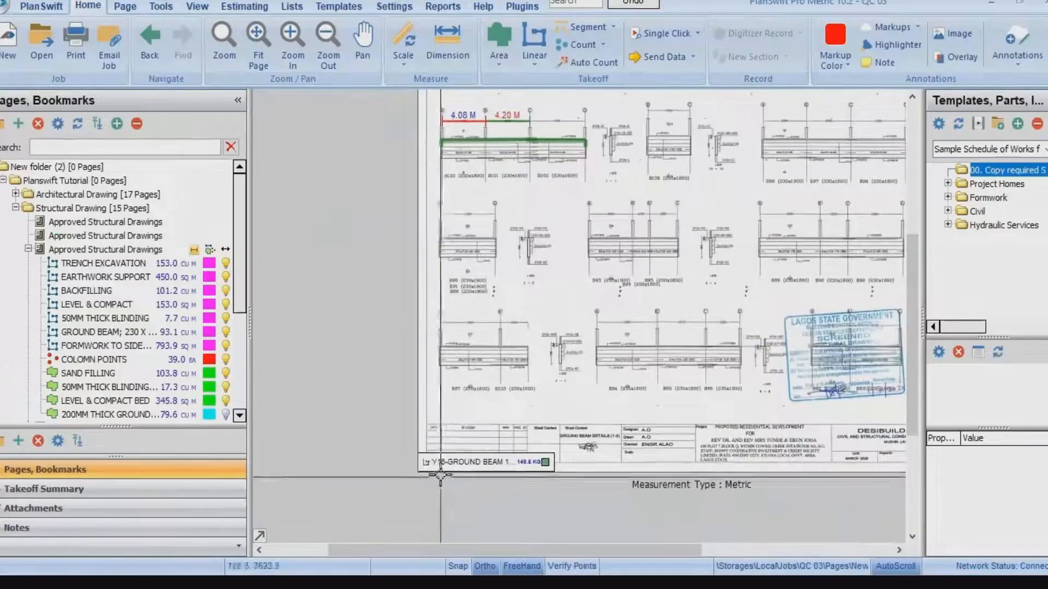
pyautogui.moveTo(457, 471); pyautogui.dragTo(506, 345)
pyautogui.scroll(3, 507, 345)
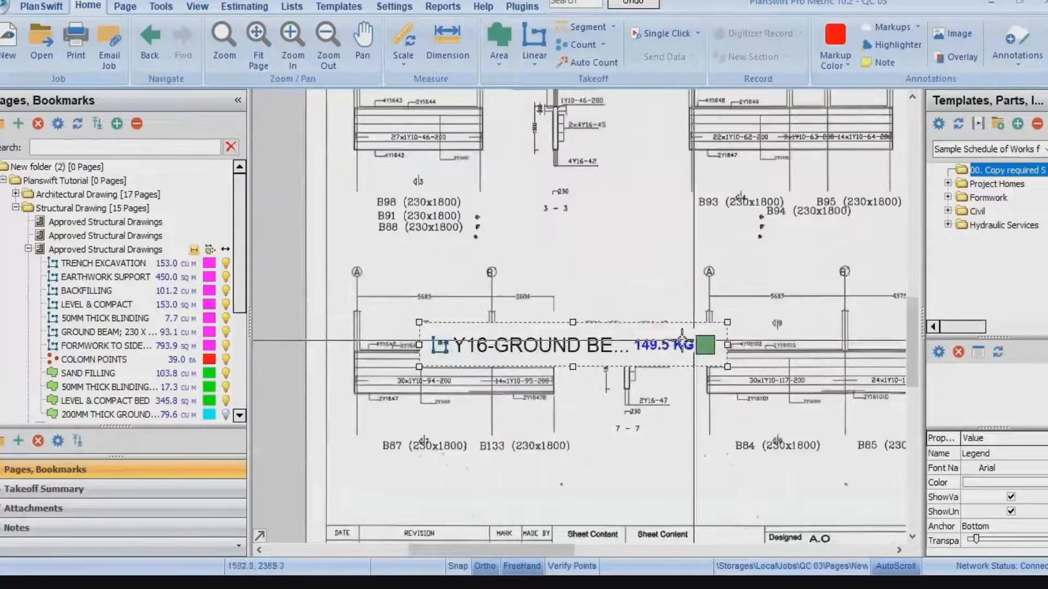
pyautogui.scroll(3, 654, 342)
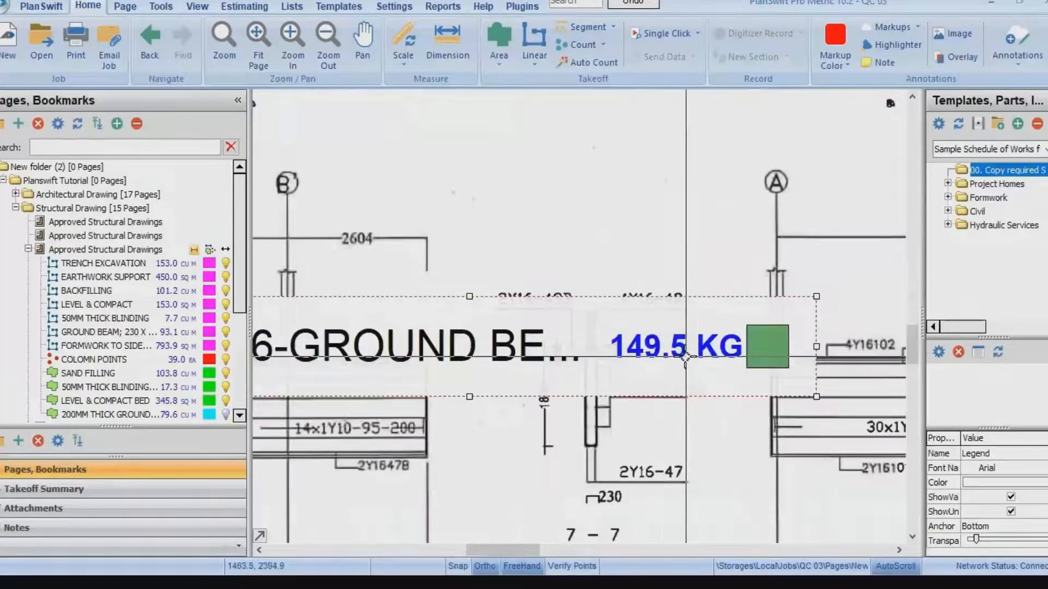
pyautogui.scroll(-3, 680, 361)
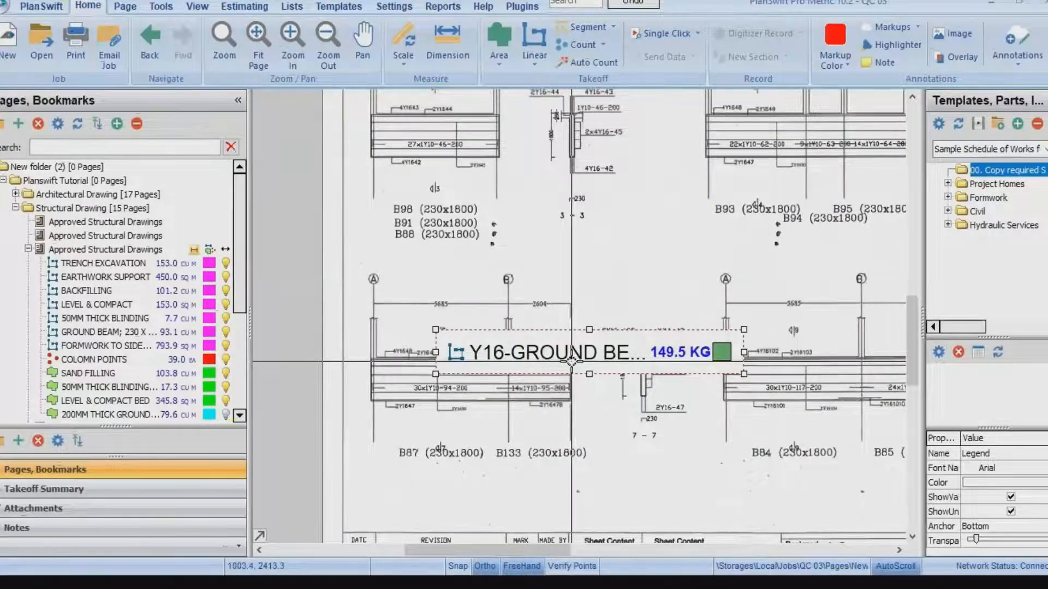
# Check the 2x4Y16-04 side bars in section 1-1 and start a linear takeoff named "Y16-GB 100, 101, 102".
pyautogui.moveTo(911, 346); pyautogui.dragTo(912, 294)
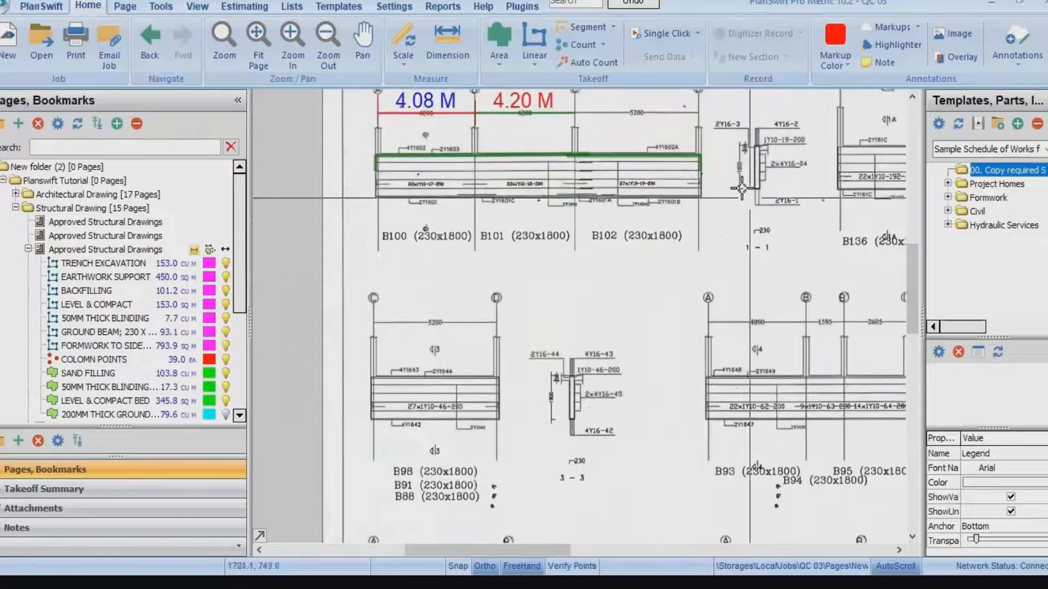
pyautogui.scroll(4, 741, 189)
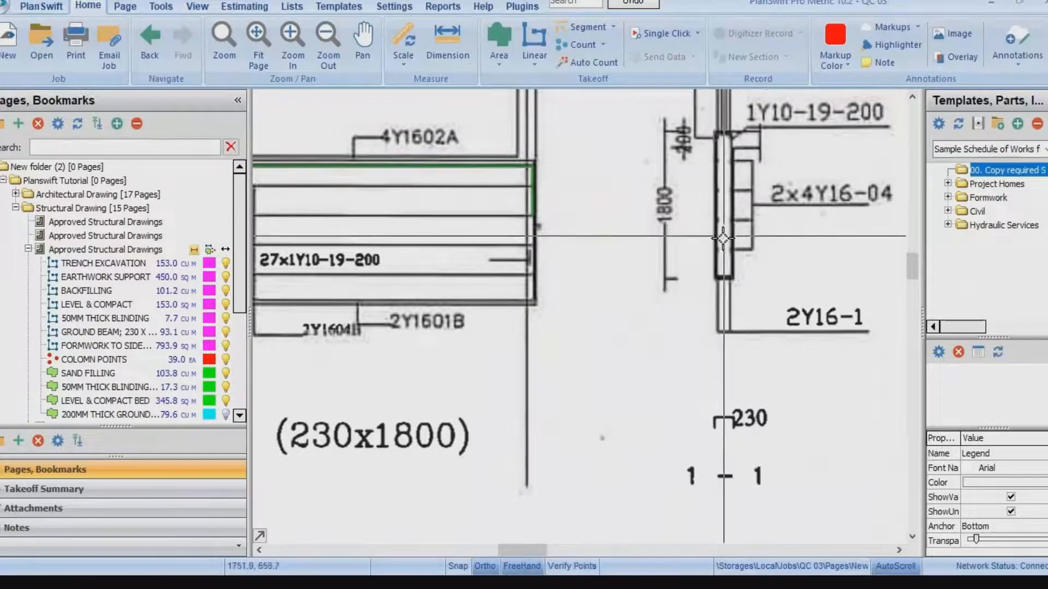
pyautogui.scroll(-6, 722, 238)
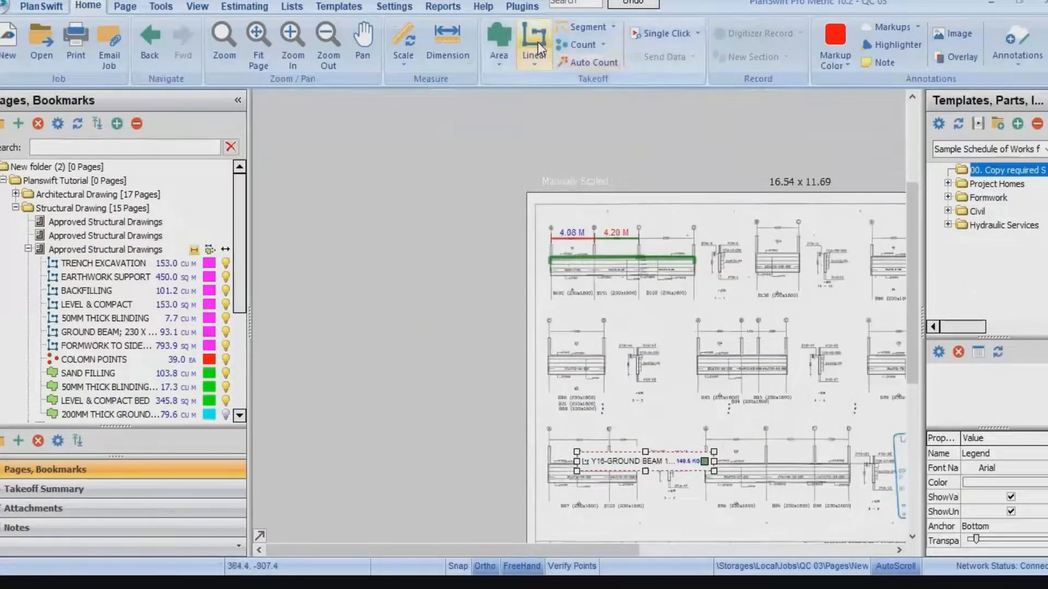
pyautogui.click(536, 41)
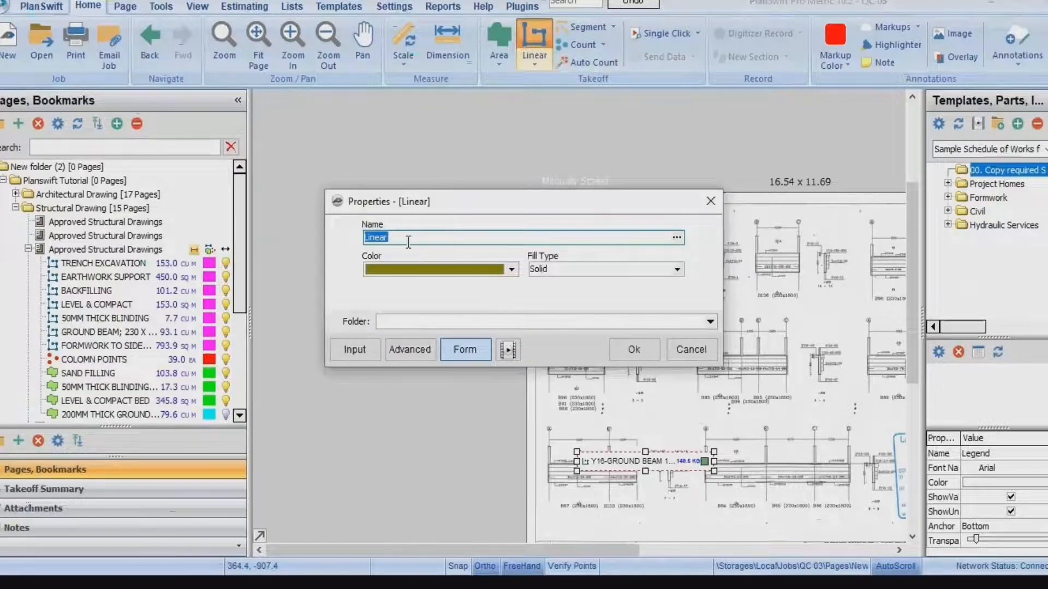
pyautogui.write('Y16-GB 100, 101, 102')
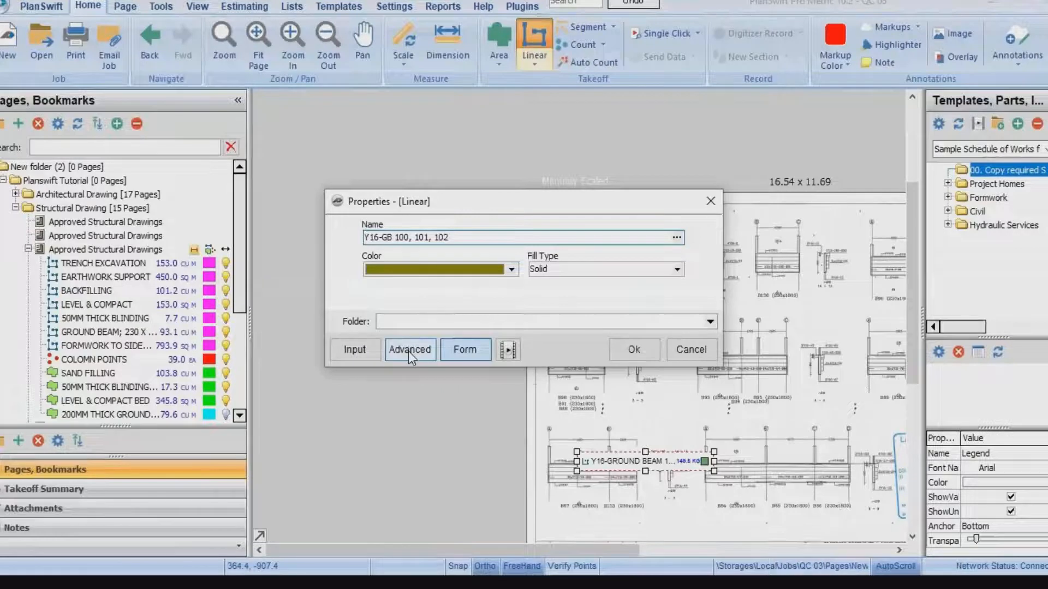
# Set the takeoff's Qty formula to [Takeoff]*8*1.577 with KG as the input unit, and accept the properties.
pyautogui.click(408, 352)
pyautogui.click(380, 195)
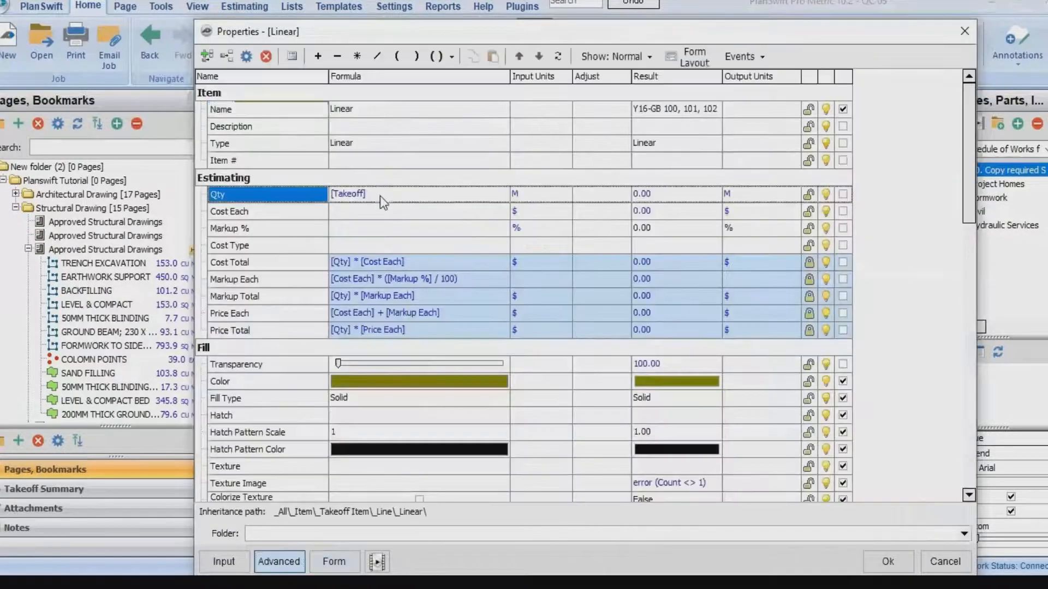
pyautogui.click(381, 196)
pyautogui.click(534, 195)
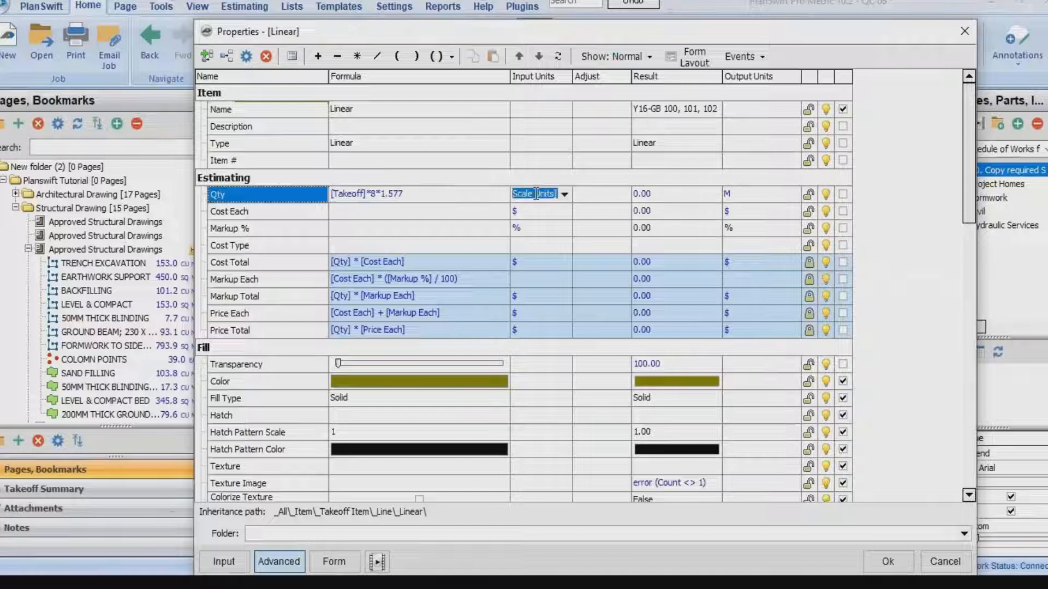
pyautogui.write('KG')
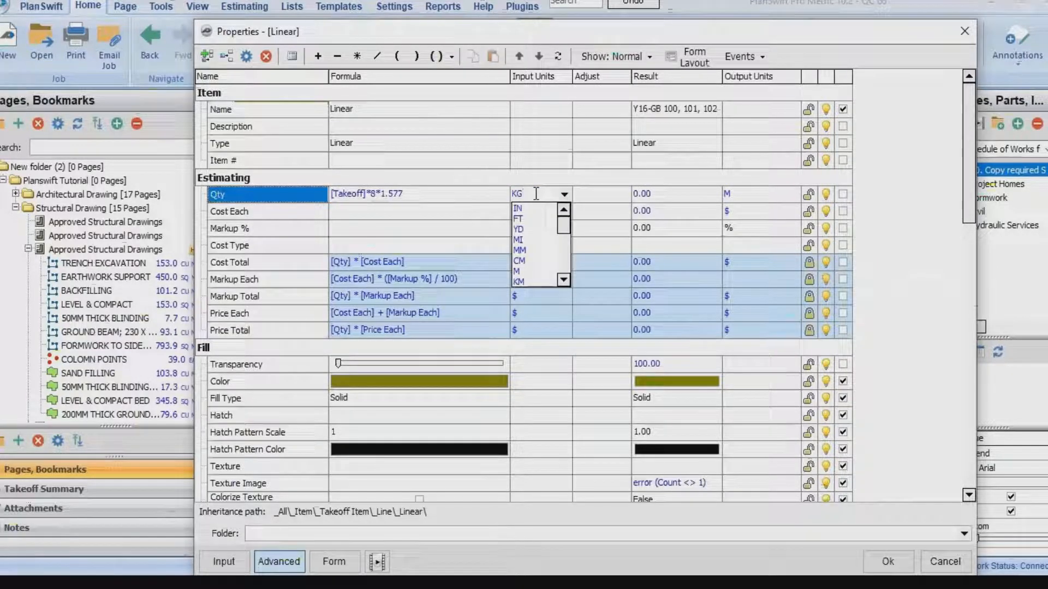
pyautogui.press('Return')
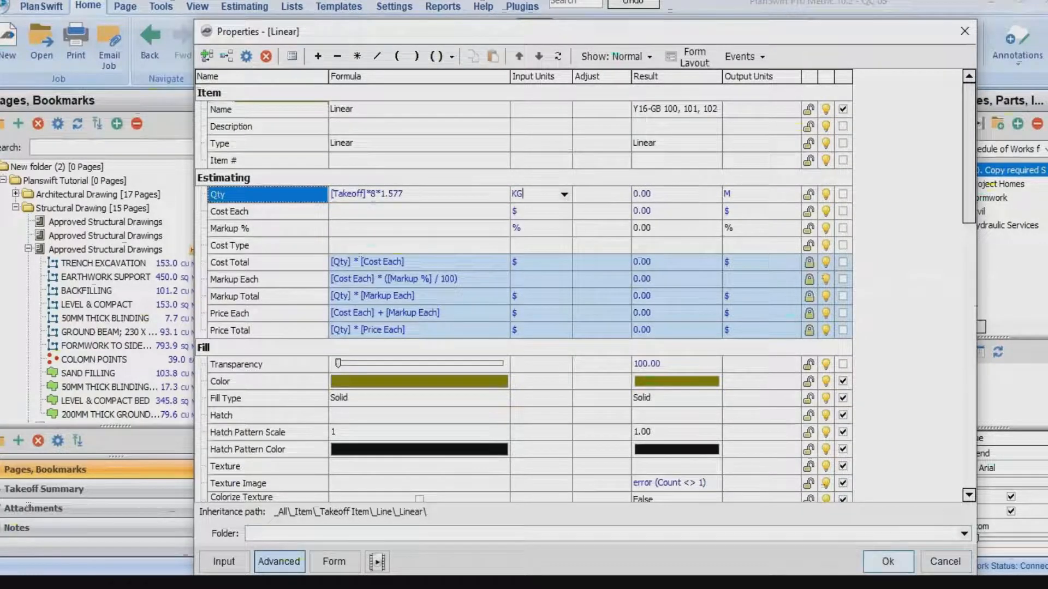
pyautogui.click(887, 561)
# Trace the straight Y16 side bar along beams B100 to B102 from grid A to grid D, and end the recording.
pyautogui.scroll(6, 760, 287)
pyautogui.scroll(-5, 664, 269)
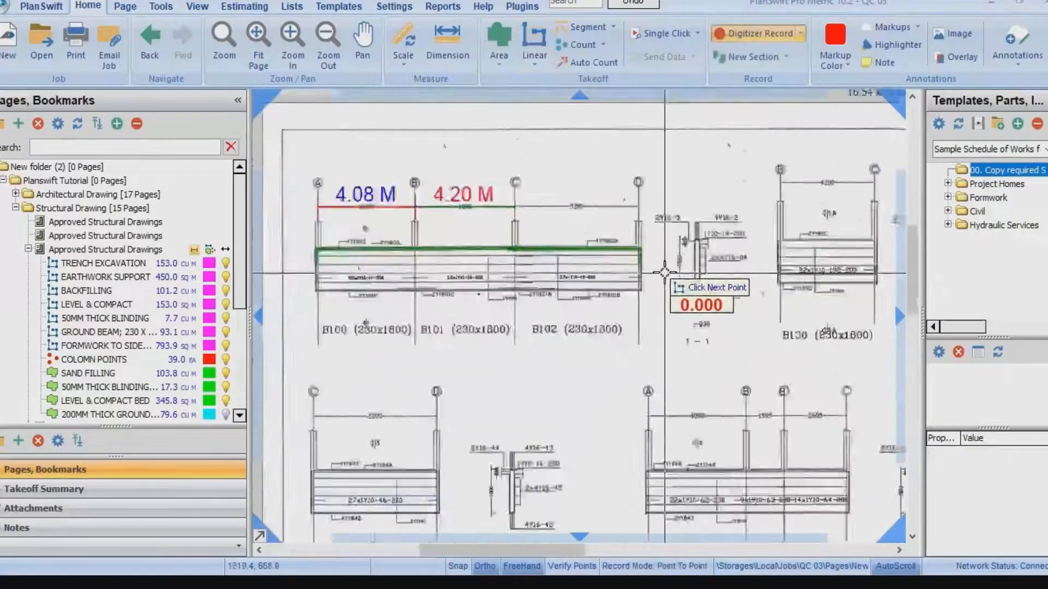
pyautogui.scroll(5, 431, 269)
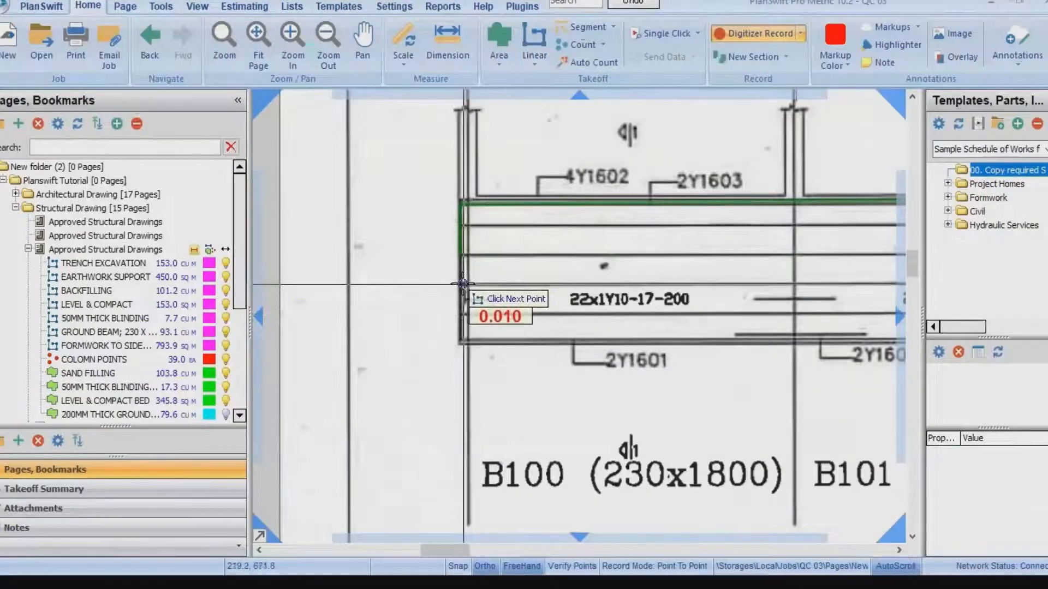
pyautogui.scroll(-4, 627, 287)
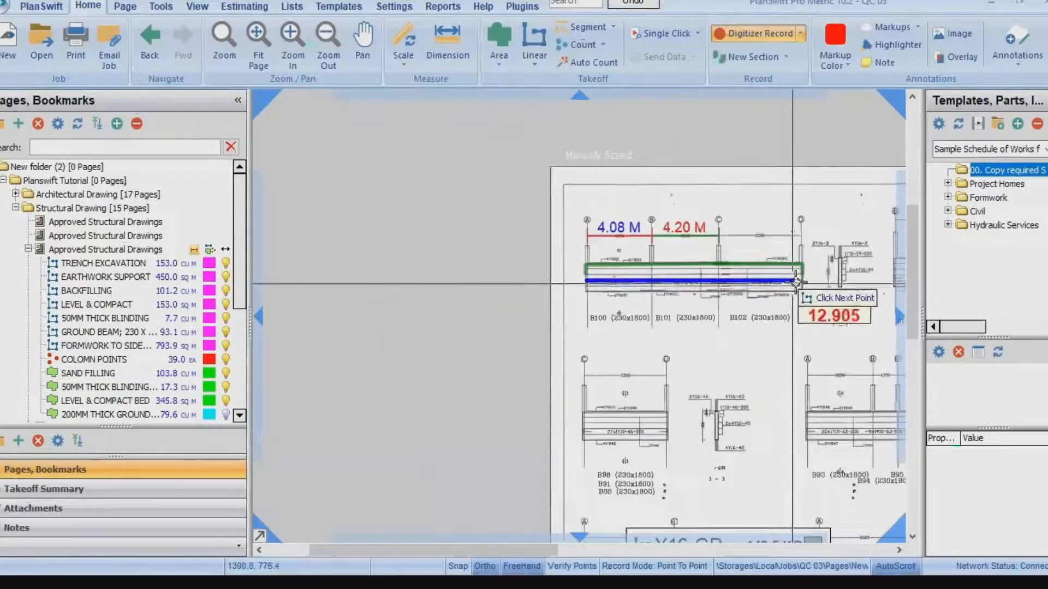
pyautogui.scroll(4, 775, 297)
pyautogui.click(791, 283)
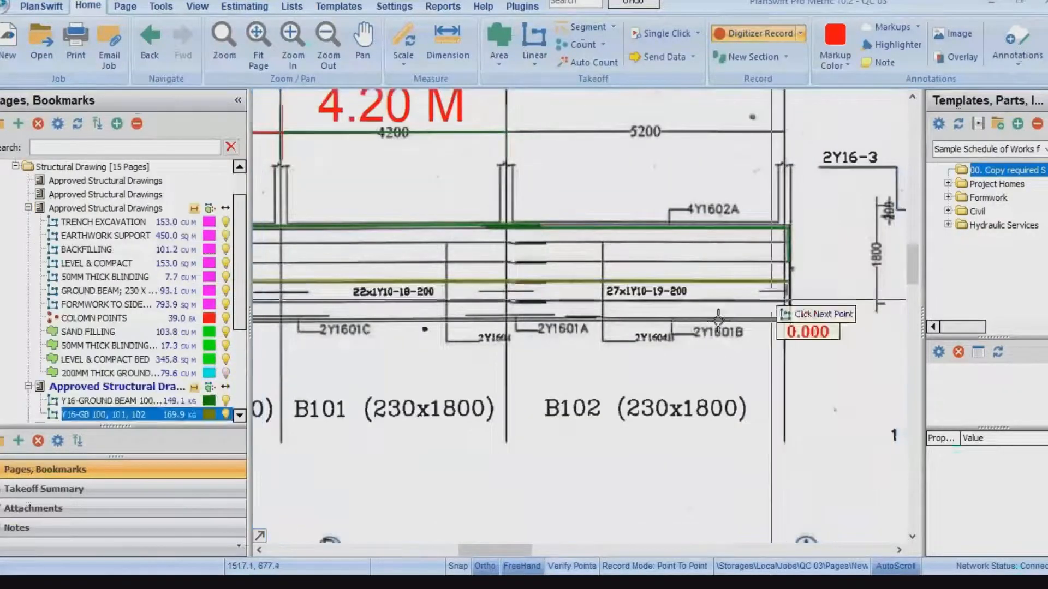
pyautogui.scroll(-5, 717, 323)
pyautogui.press('Escape')
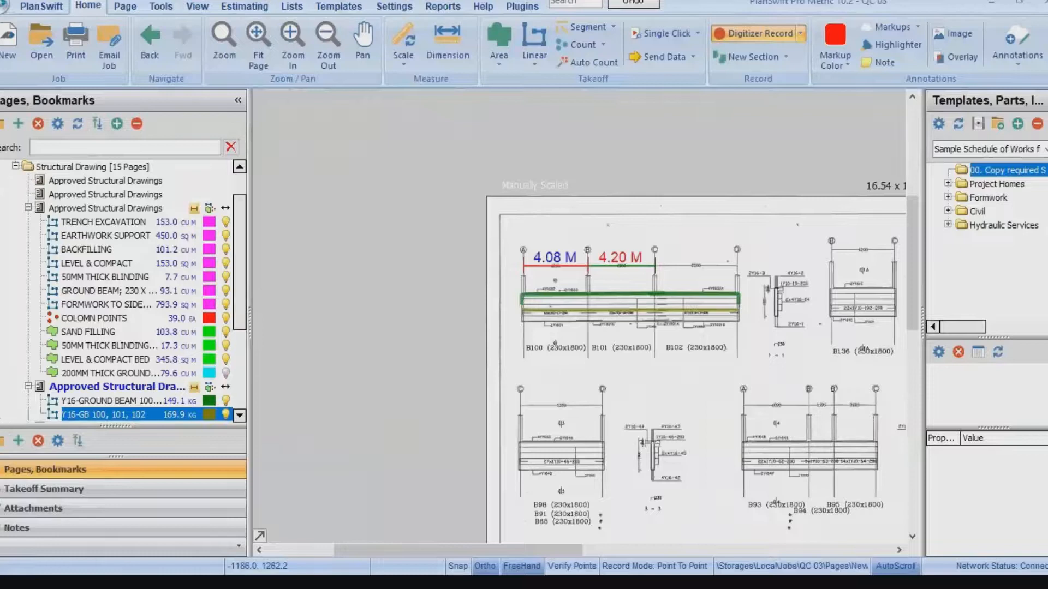
# Move the legend up to the middle row of beam details and widen it to show more of the takeoff names.
pyautogui.scroll(-2, 589, 338)
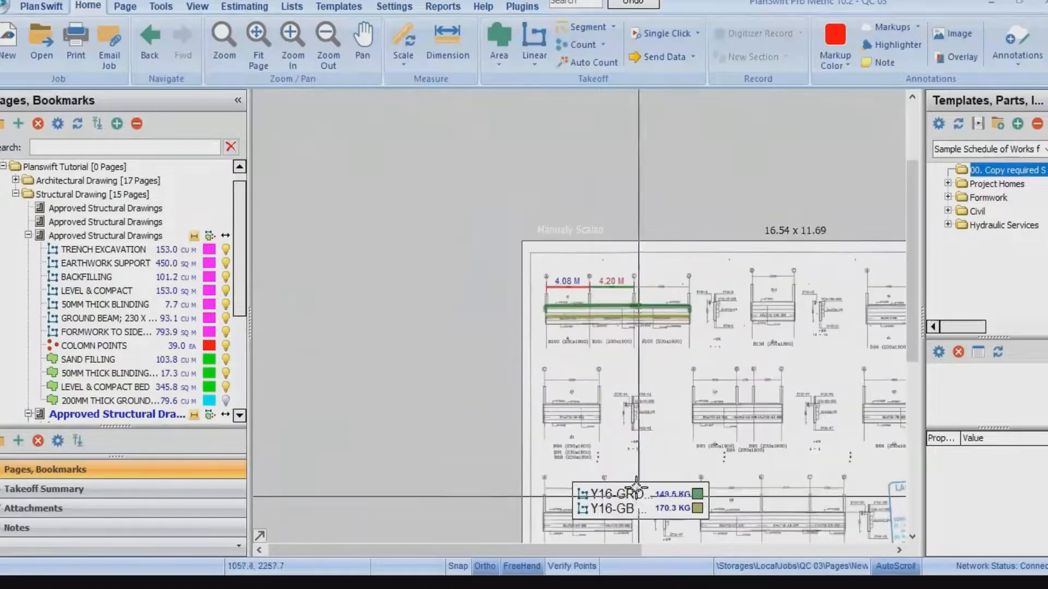
pyautogui.moveTo(633, 486); pyautogui.dragTo(624, 418)
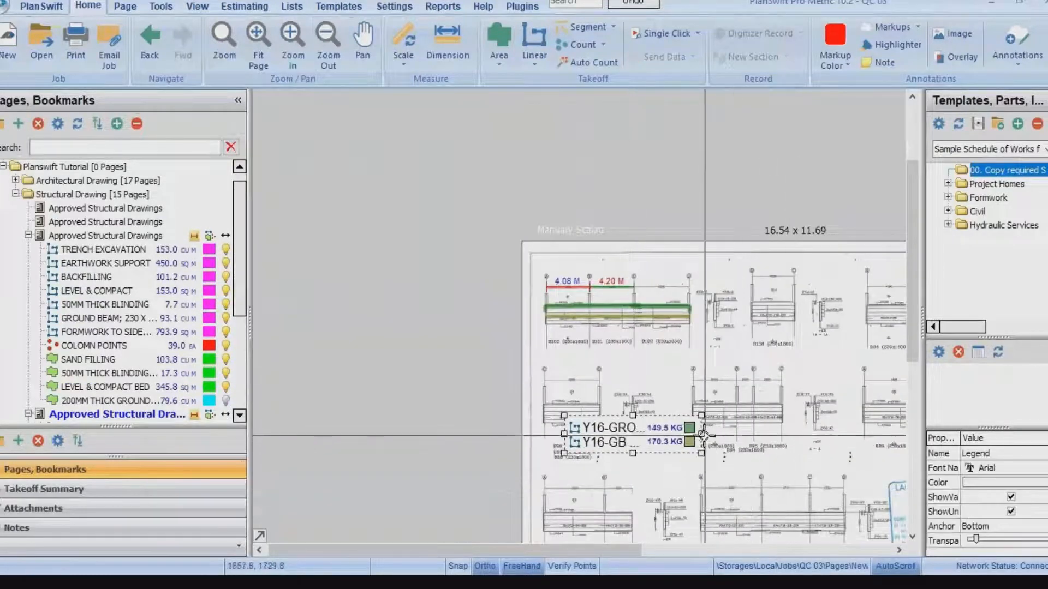
pyautogui.moveTo(704, 433); pyautogui.dragTo(820, 431)
pyautogui.scroll(2, 818, 434)
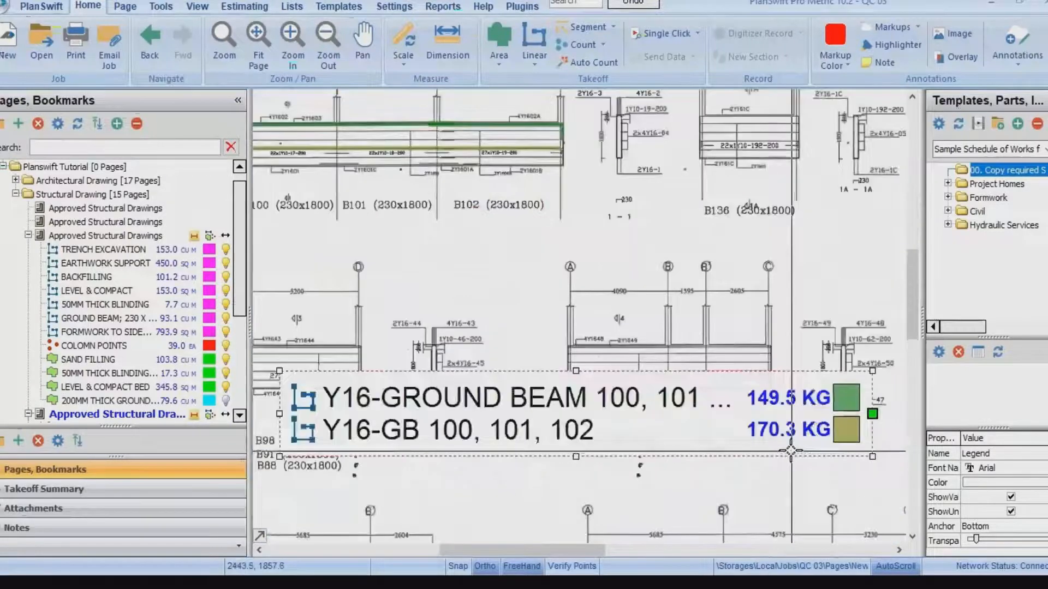
pyautogui.scroll(-3, 807, 433)
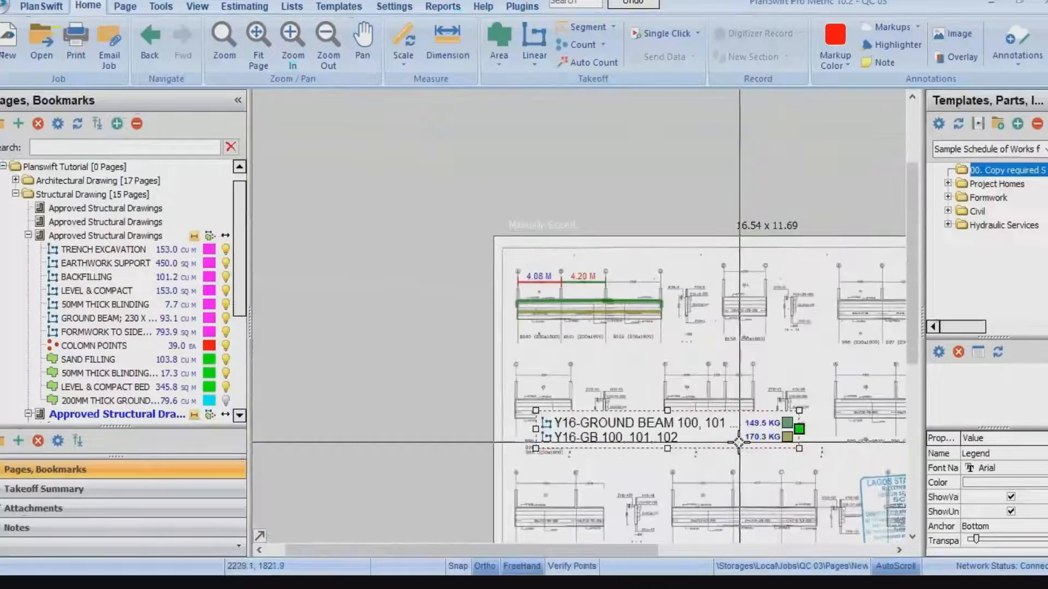
# Examine the 1Y10-19-200 link callout in section 1-1 against the B100 to B102 elevation.
pyautogui.scroll(2, 638, 311)
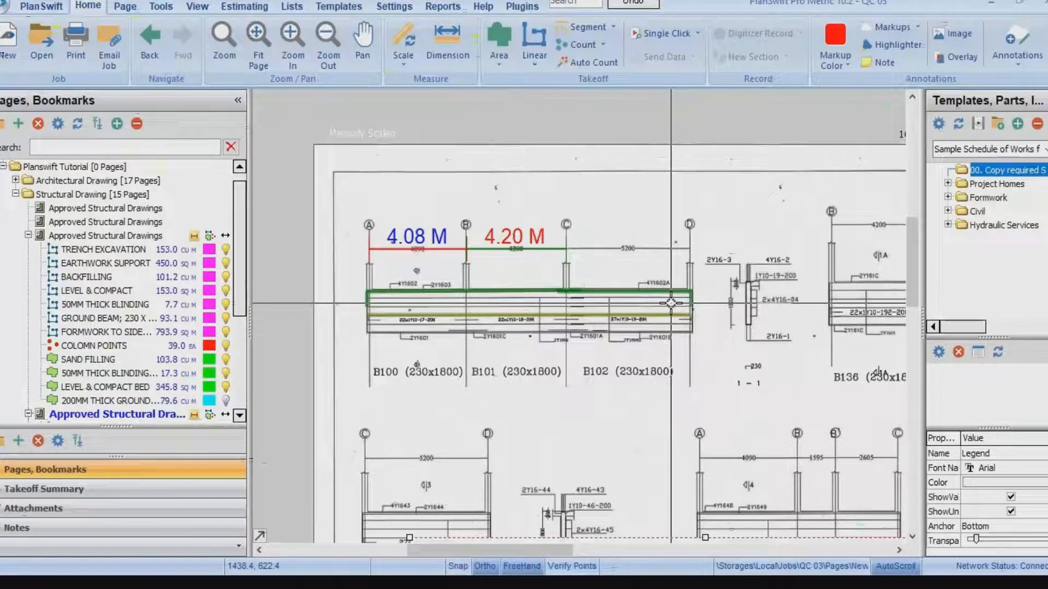
pyautogui.scroll(3, 769, 287)
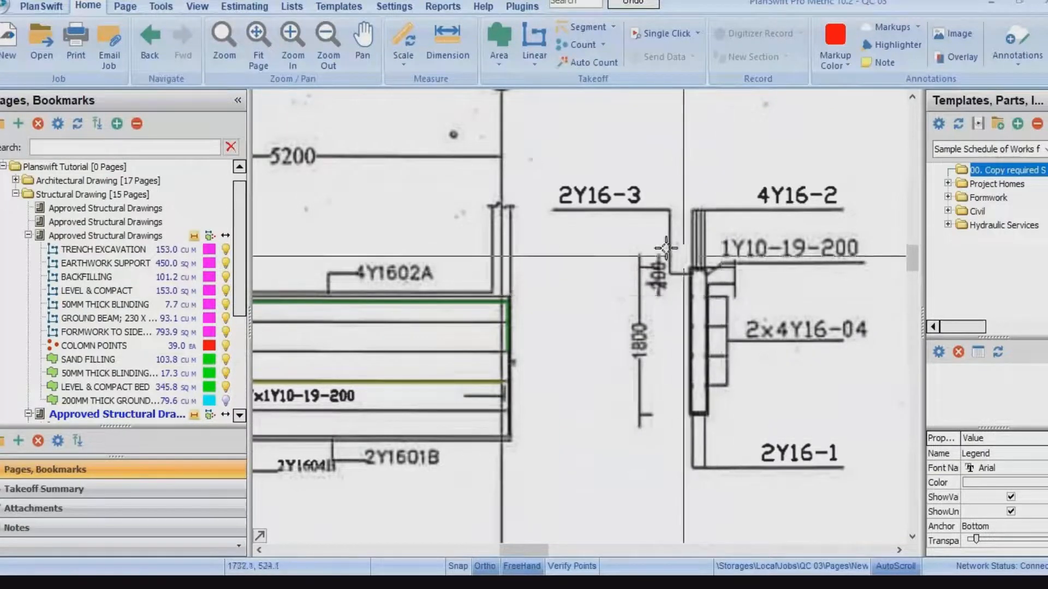
pyautogui.click(535, 40)
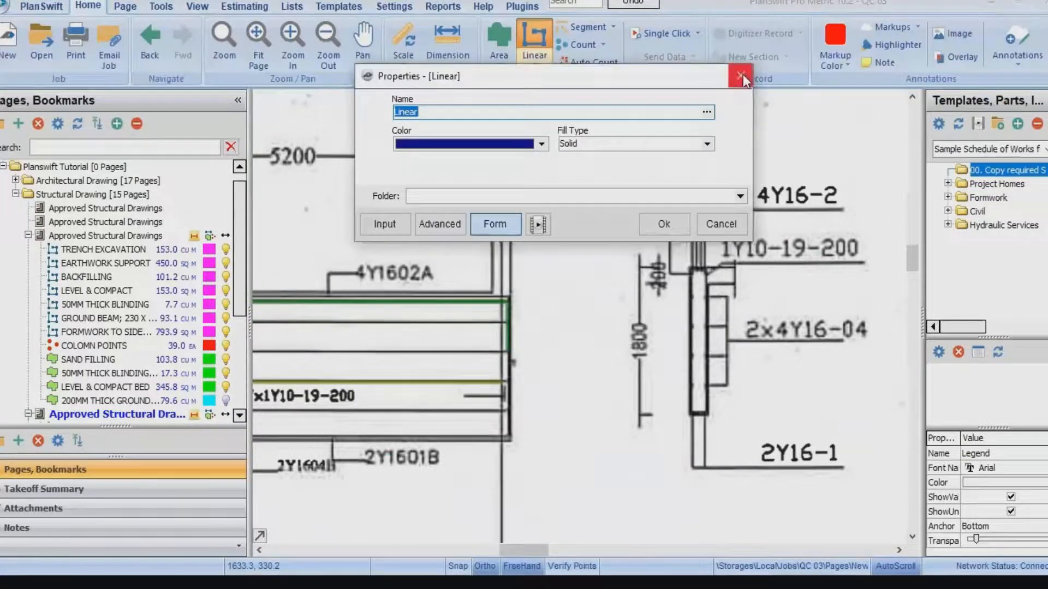
pyautogui.click(741, 76)
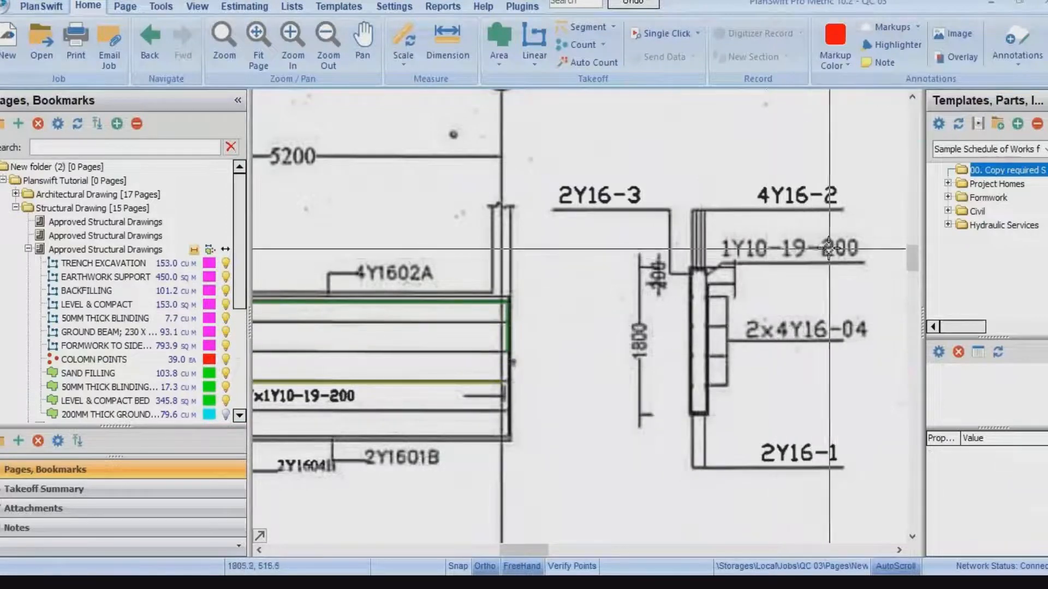
pyautogui.scroll(1, 828, 249)
pyautogui.scroll(-3, 827, 256)
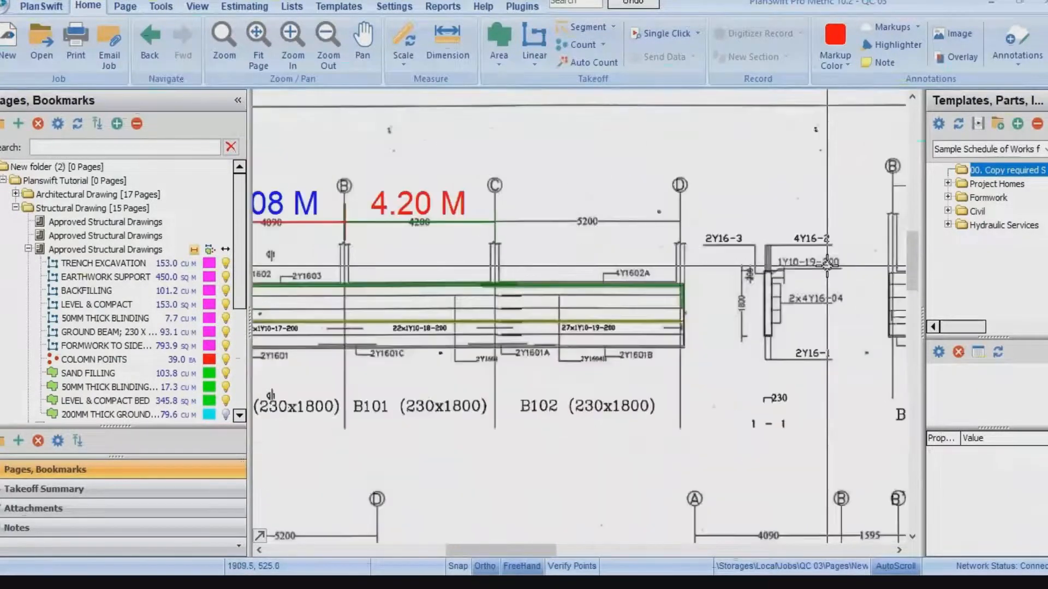
pyautogui.scroll(-1, 827, 265)
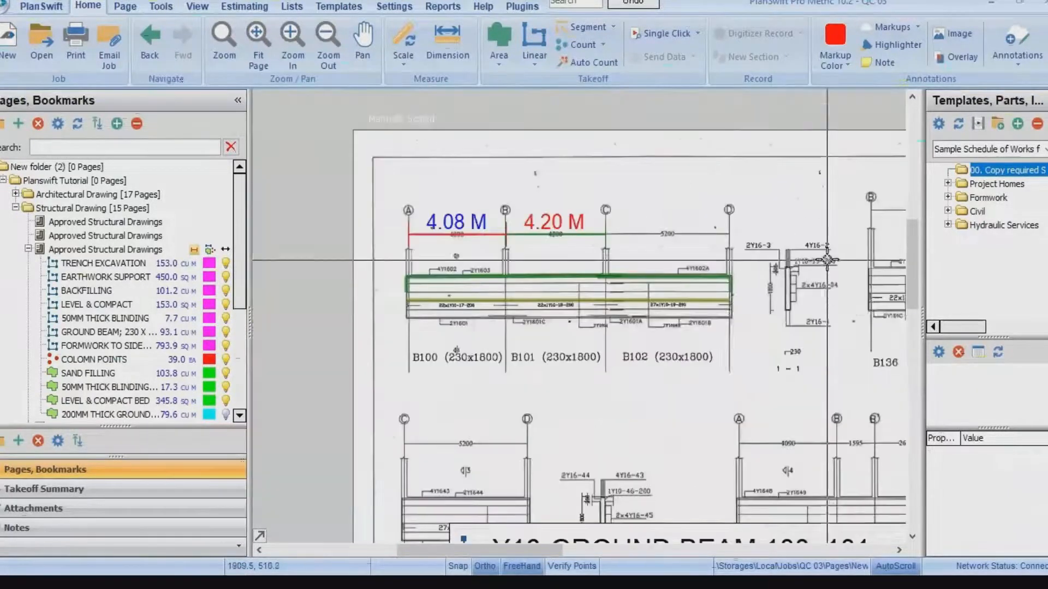
# Dimension the overall length from grid A to grid D above beams B100 to B102.
pyautogui.click(545, 300)
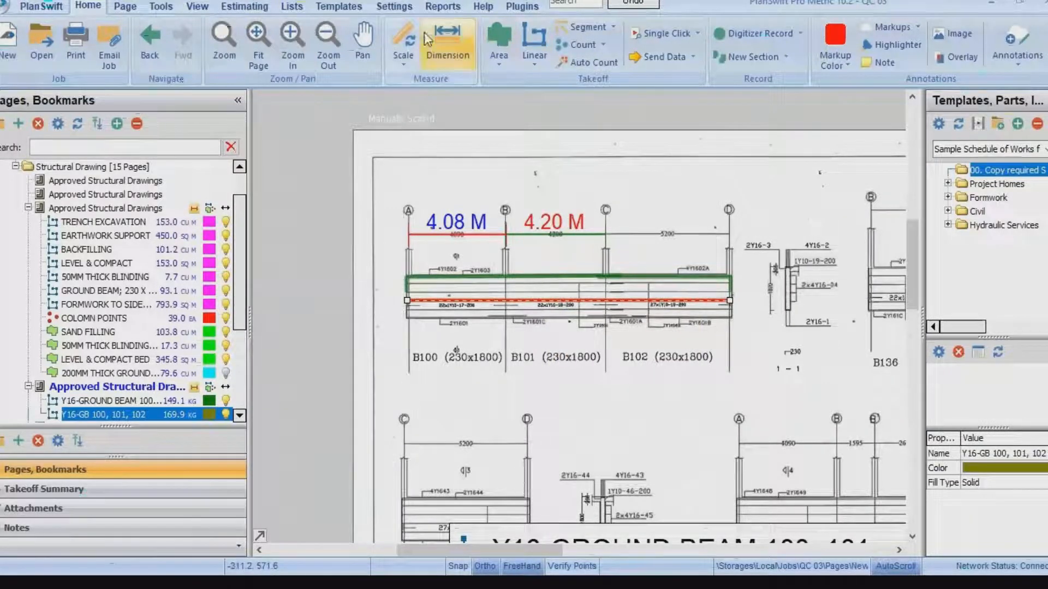
pyautogui.click(447, 38)
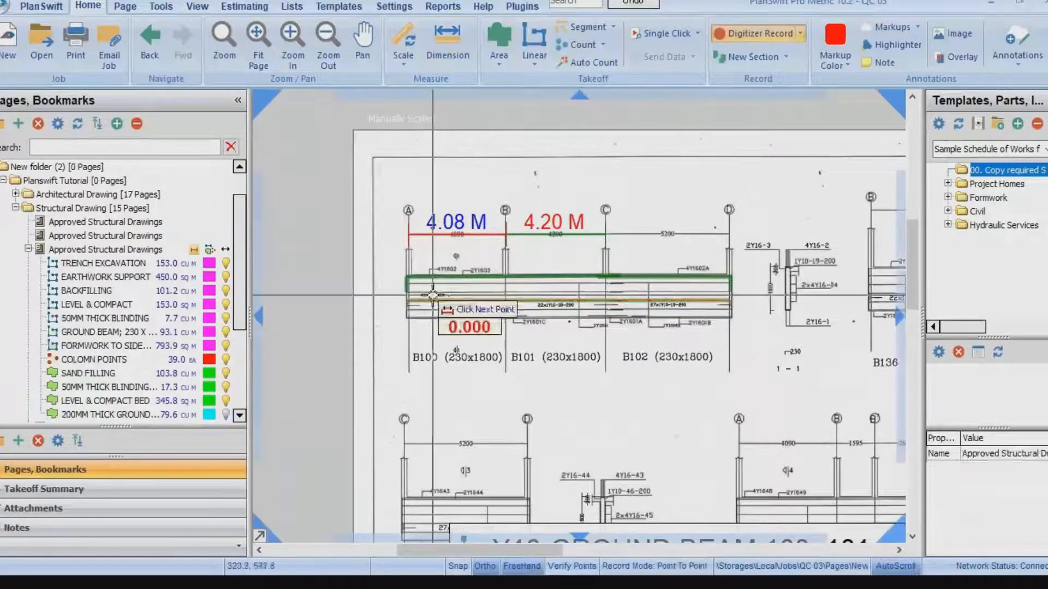
pyautogui.scroll(3, 402, 245)
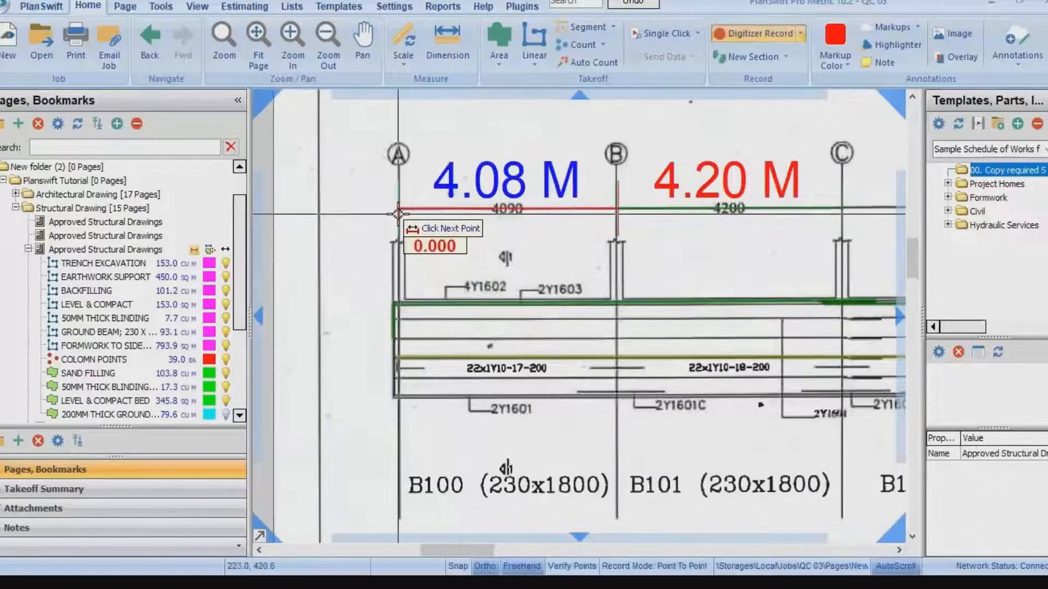
pyautogui.click(397, 214)
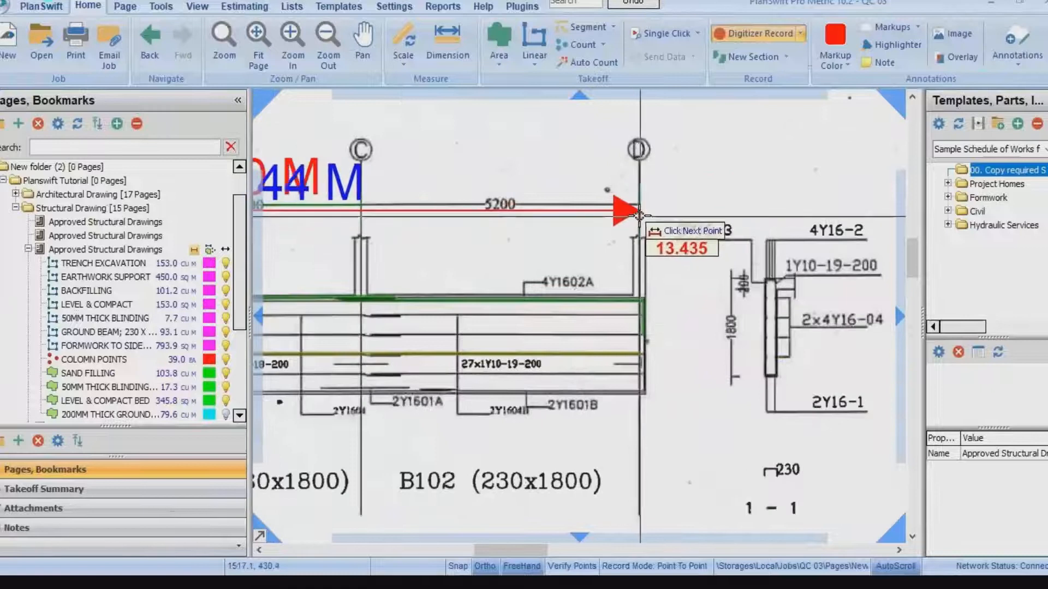
pyautogui.click(641, 216)
pyautogui.scroll(-3, 641, 217)
pyautogui.scroll(3, 469, 219)
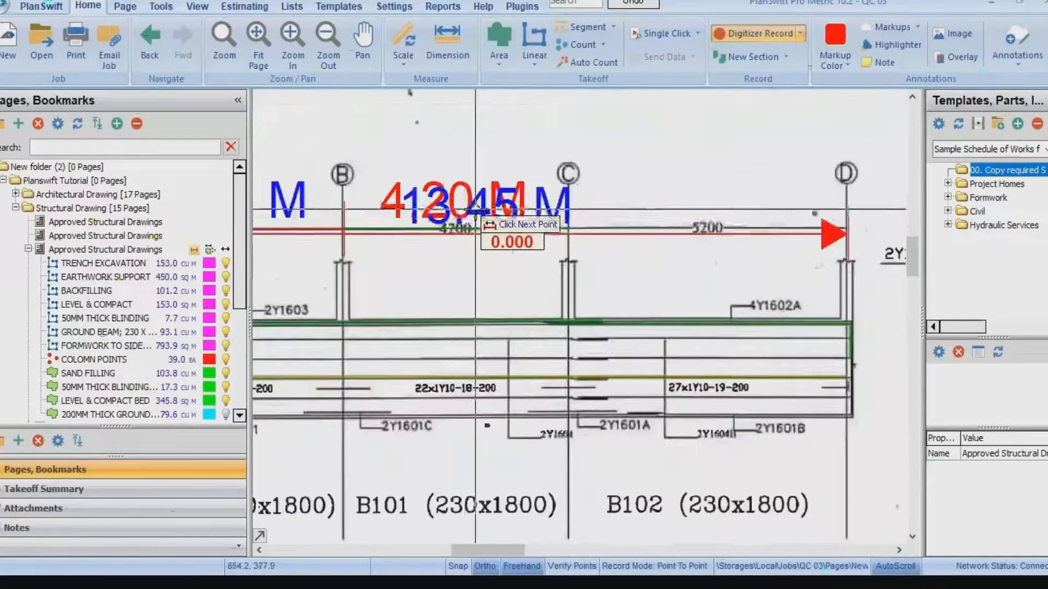
# End the dimension recording and start a linear takeoff named "Y10-GB 100, 101, 102" for the links in section 1-1.
pyautogui.click(755, 33)
pyautogui.scroll(-3, 386, 252)
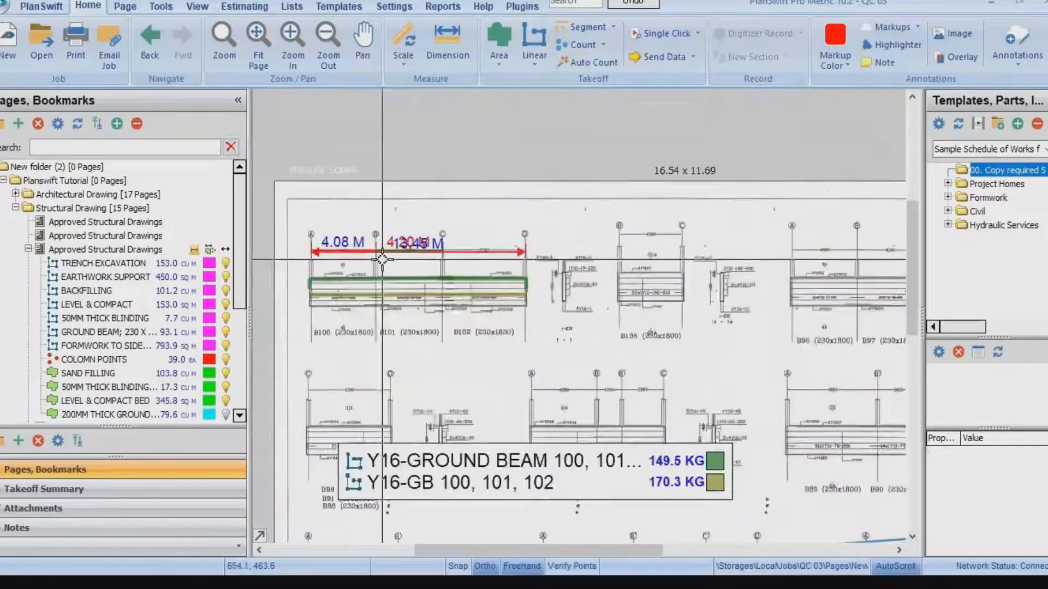
pyautogui.scroll(5, 564, 311)
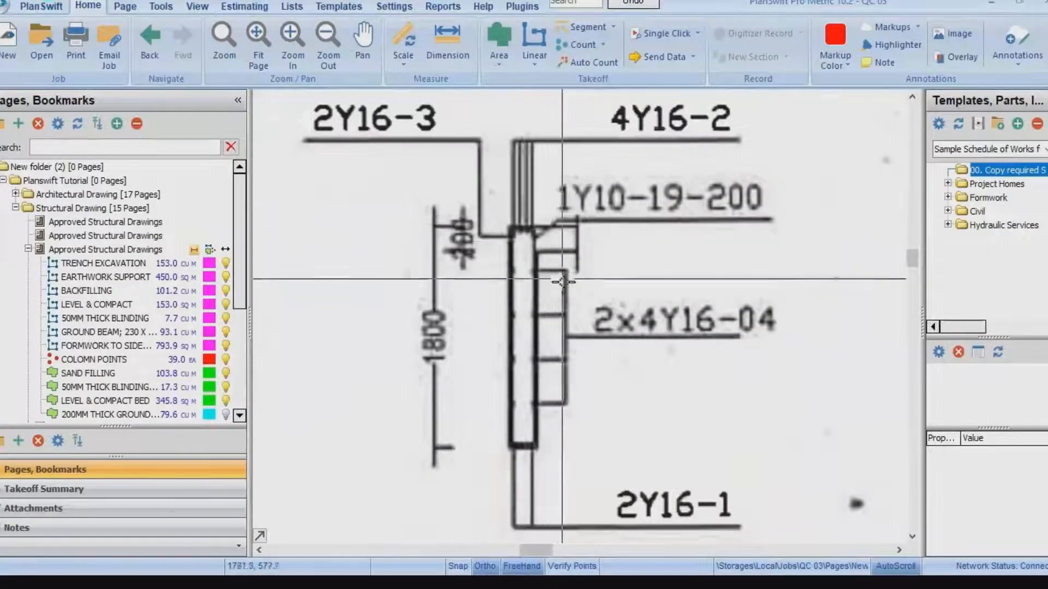
pyautogui.click(534, 37)
pyautogui.click(534, 35)
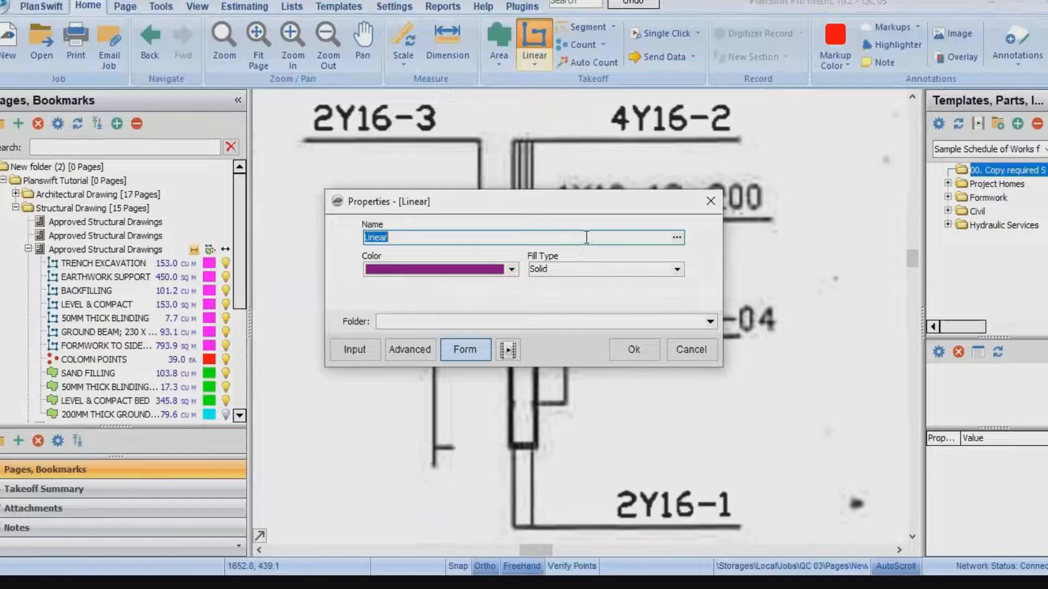
pyautogui.write('Y10-GB 100, 101, 102')
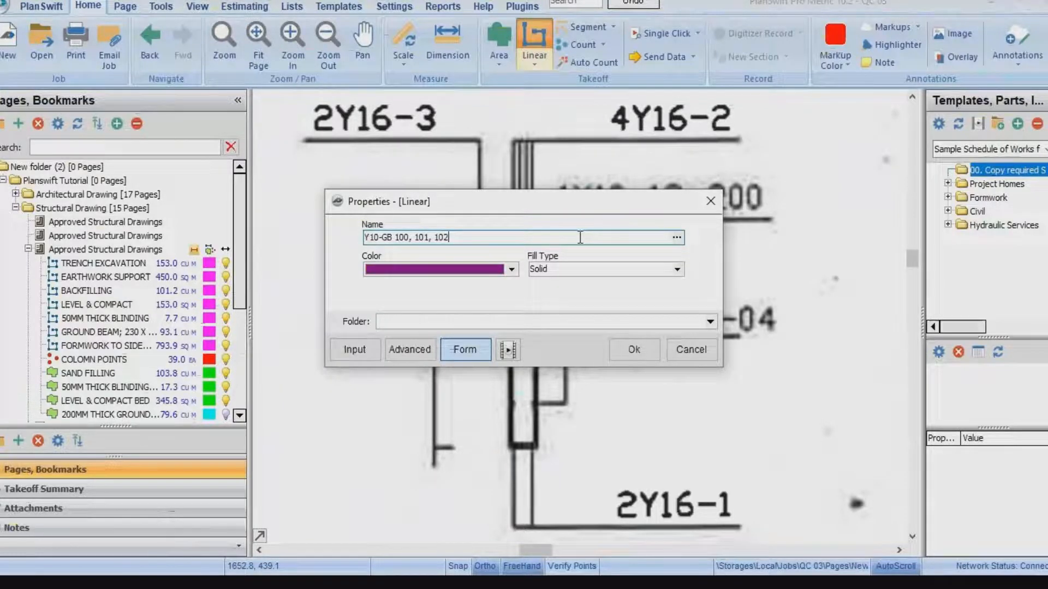
pyautogui.moveTo(577, 201); pyautogui.dragTo(685, 268)
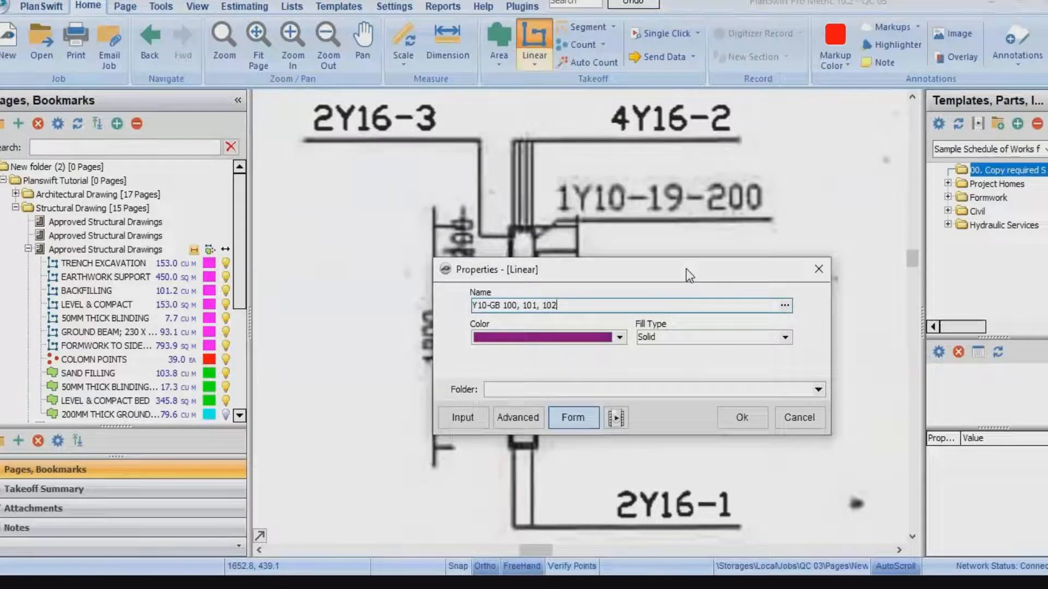
# Set the Y10 link takeoff's Qty formula to [Takeoff]*(13.45/0.20)*0.616 in the advanced properties.
pyautogui.click(503, 419)
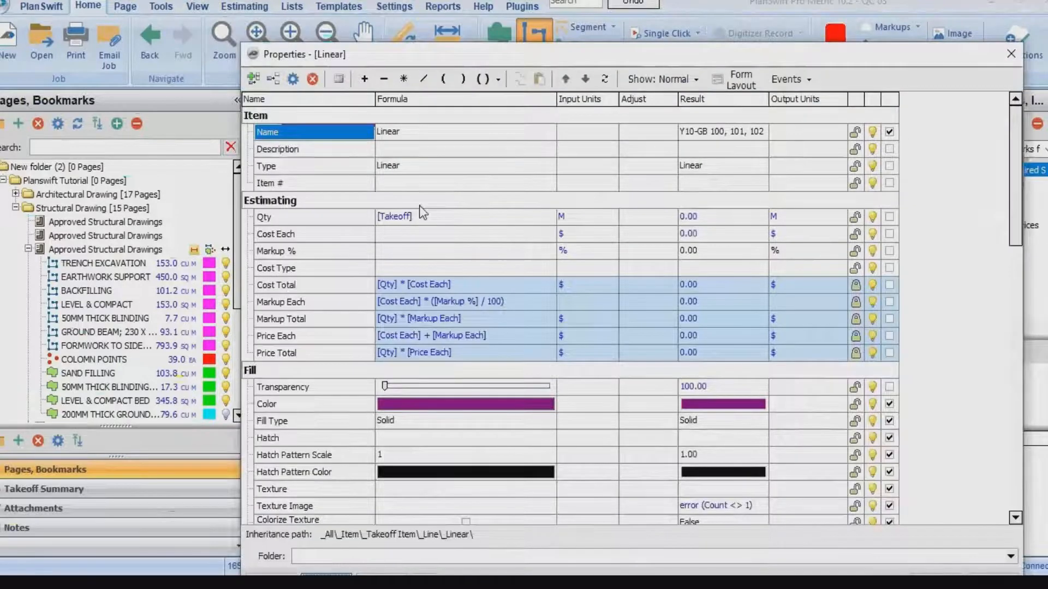
pyautogui.click(419, 217)
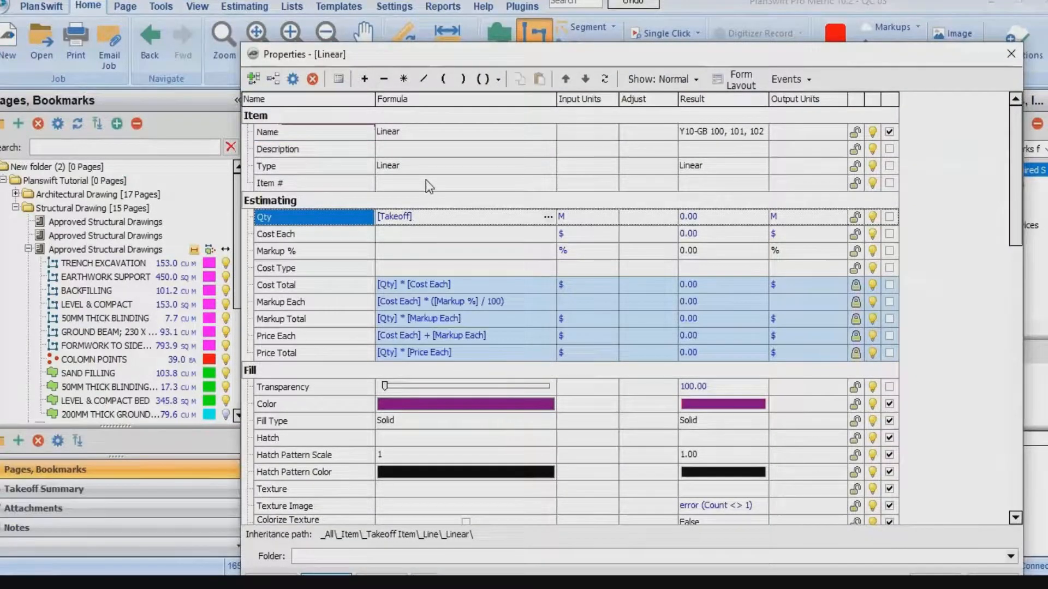
pyautogui.write('*')
pyautogui.write('13.45')
pyautogui.click(418, 217)
pyautogui.write('(13.45')
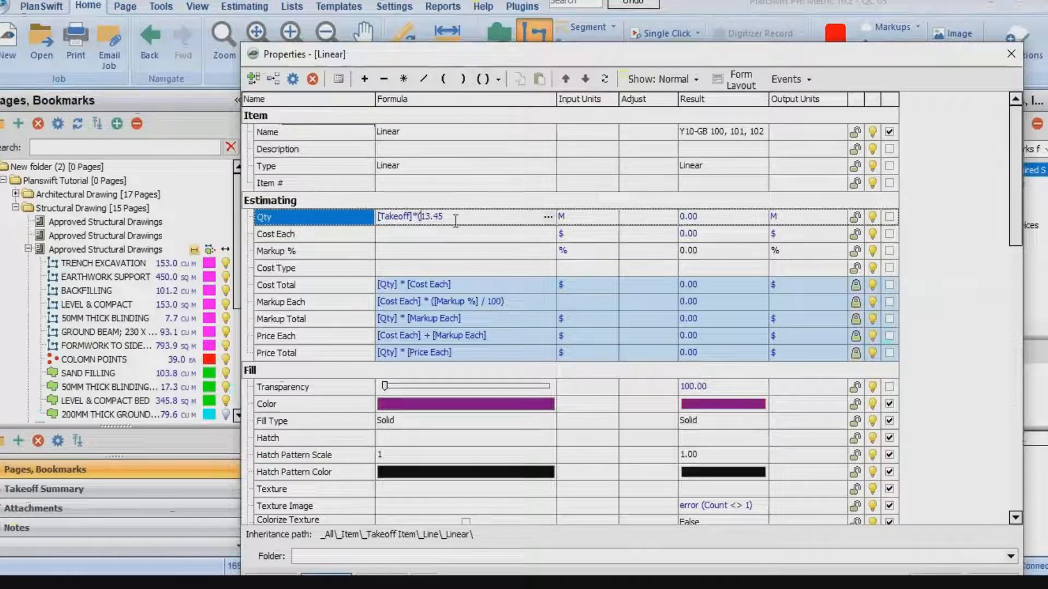
pyautogui.write('/0.20')
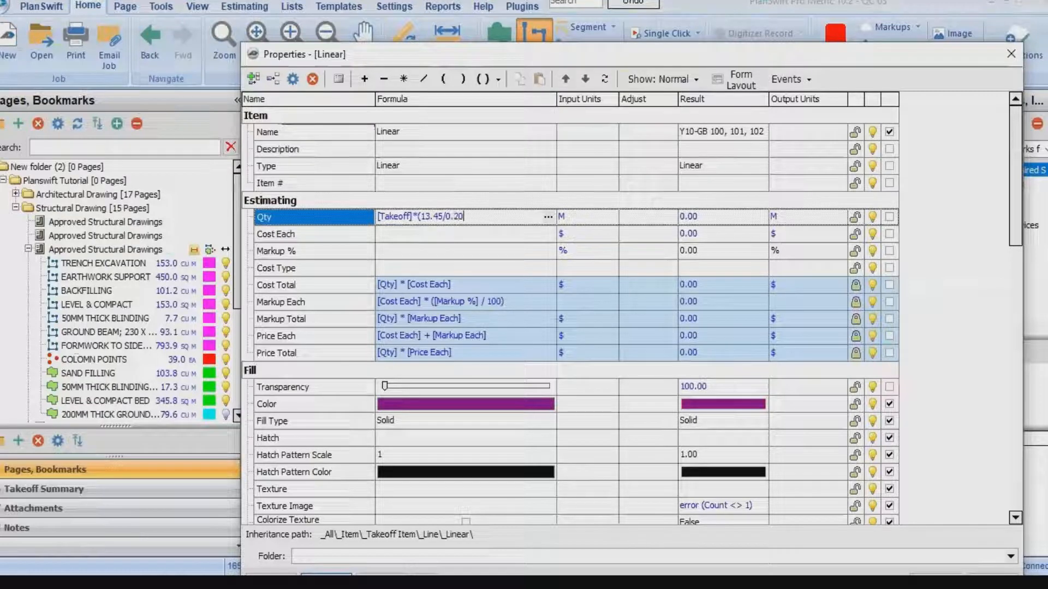
pyautogui.write(')*')
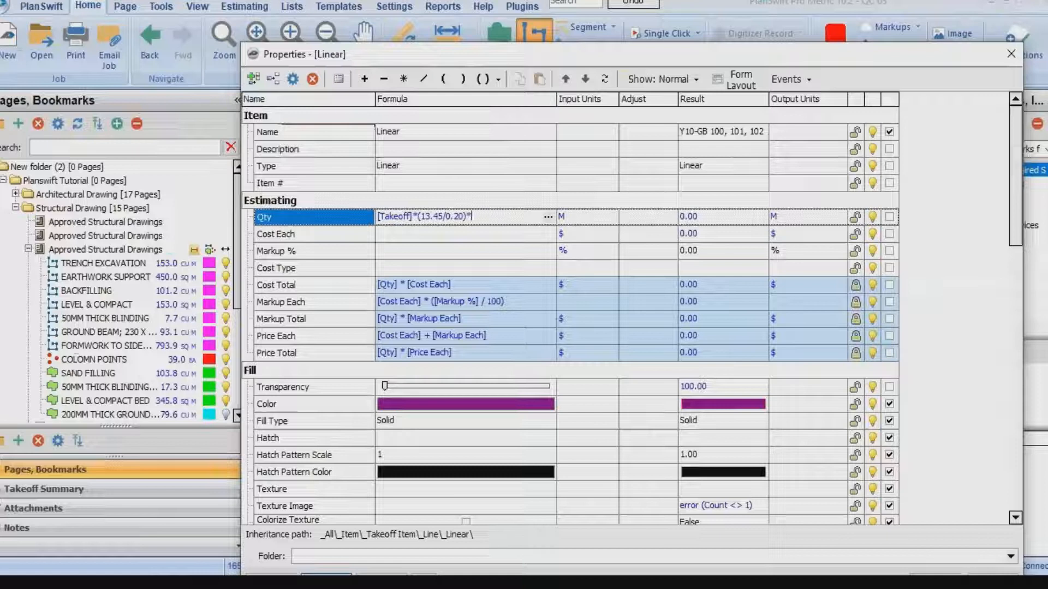
pyautogui.write('0.616')
# Set the Y10 link takeoff's quantity units to KG and accept the properties.
pyautogui.click(577, 218)
pyautogui.write('K')
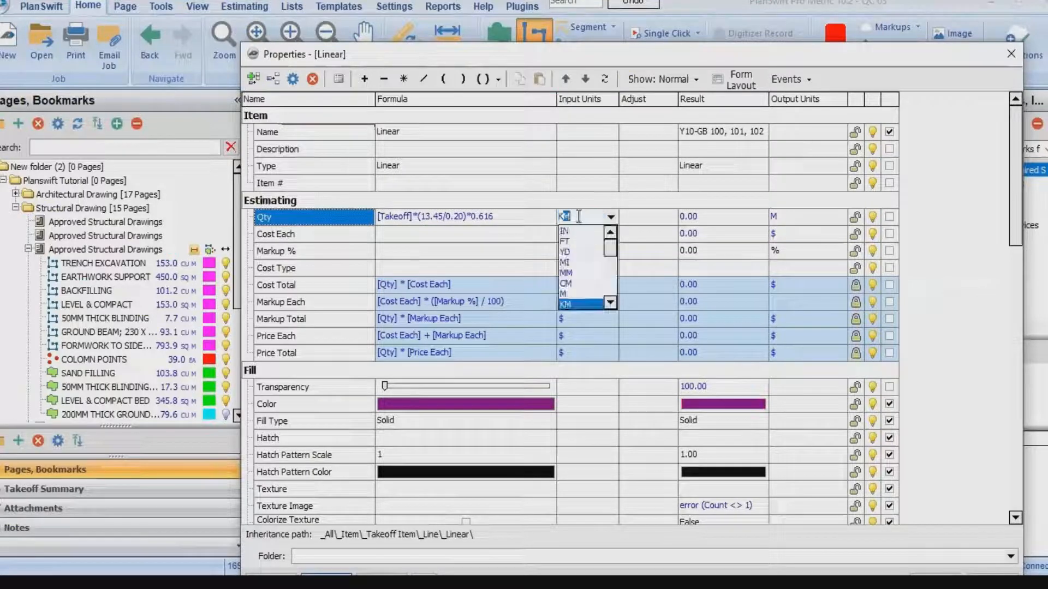
pyautogui.write('G')
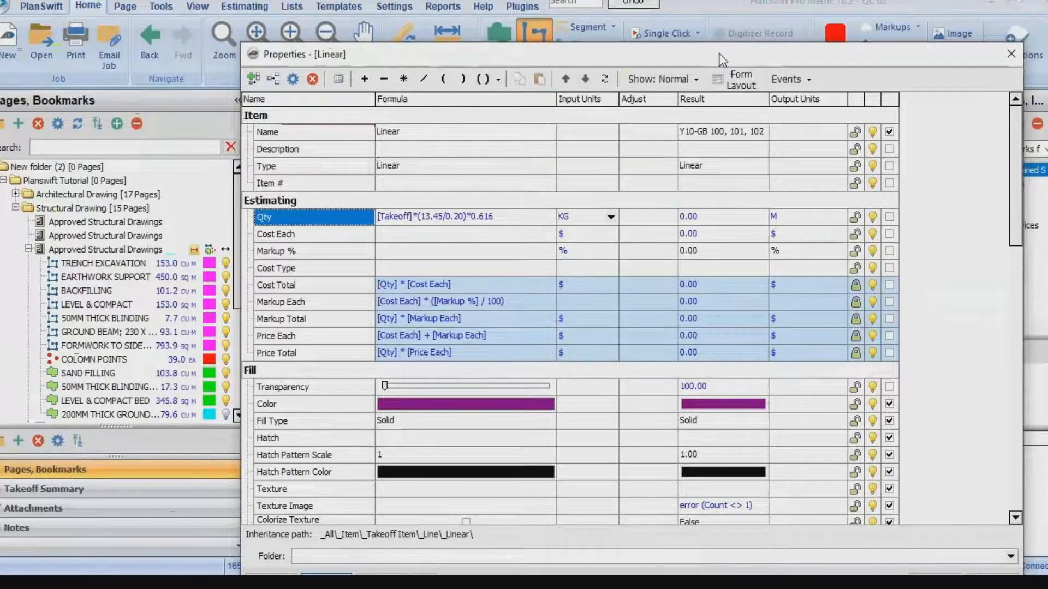
pyautogui.moveTo(719, 54); pyautogui.dragTo(715, 28)
pyautogui.click(931, 559)
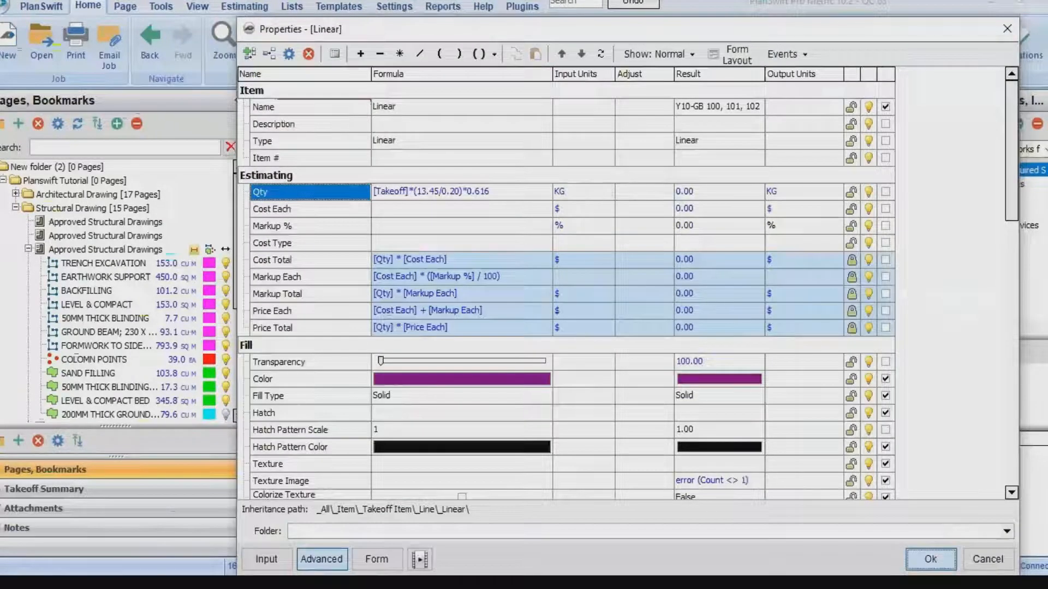
# Trace the closed Y10 link around the beam outline in section 1-1, and end the recording.
pyautogui.click(510, 228)
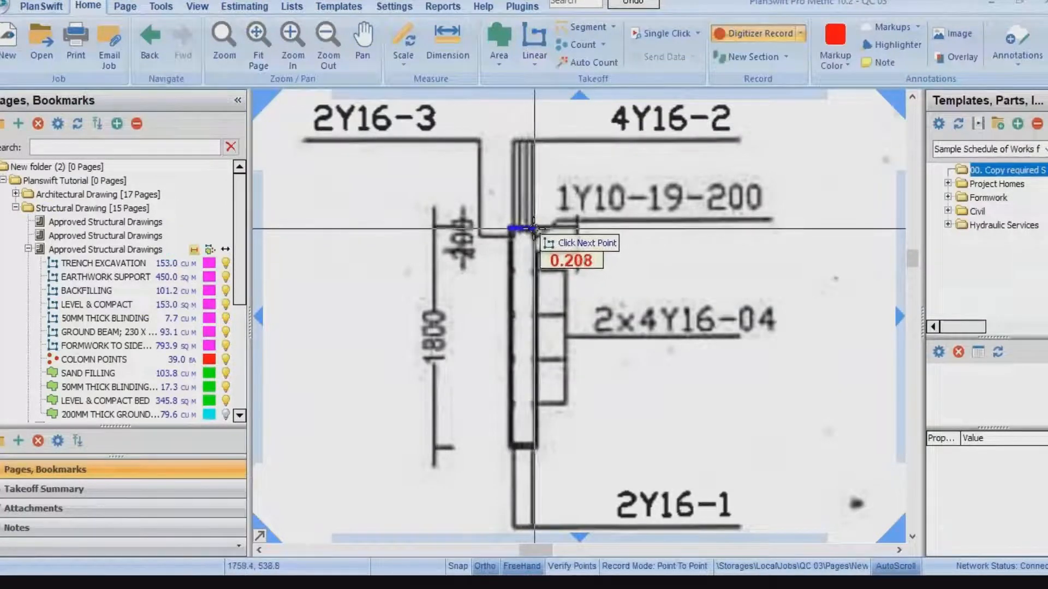
pyautogui.click(533, 228)
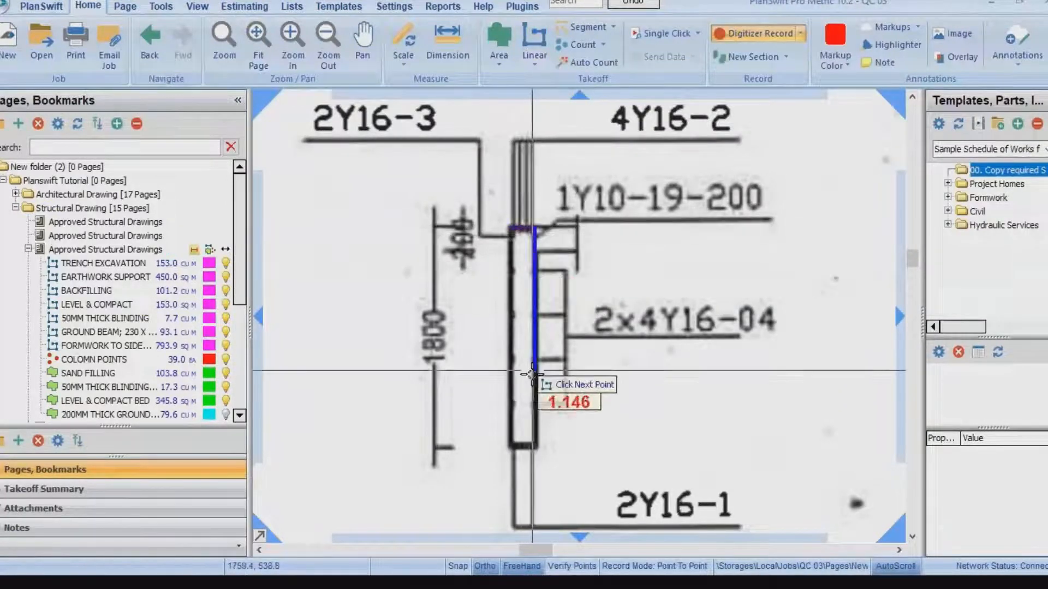
pyautogui.click(534, 447)
pyautogui.click(510, 446)
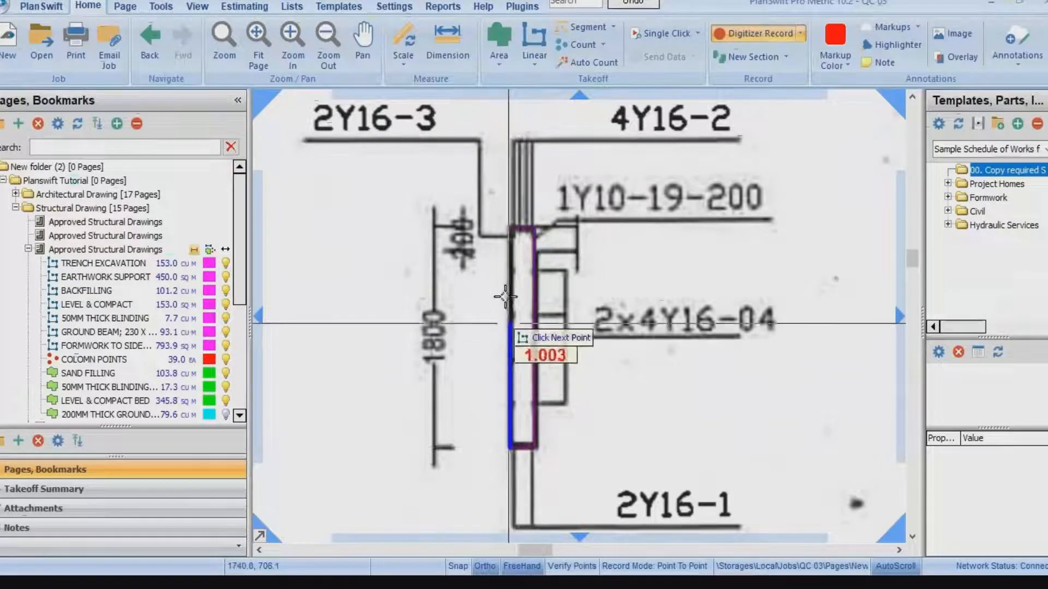
pyautogui.doubleClick(515, 232)
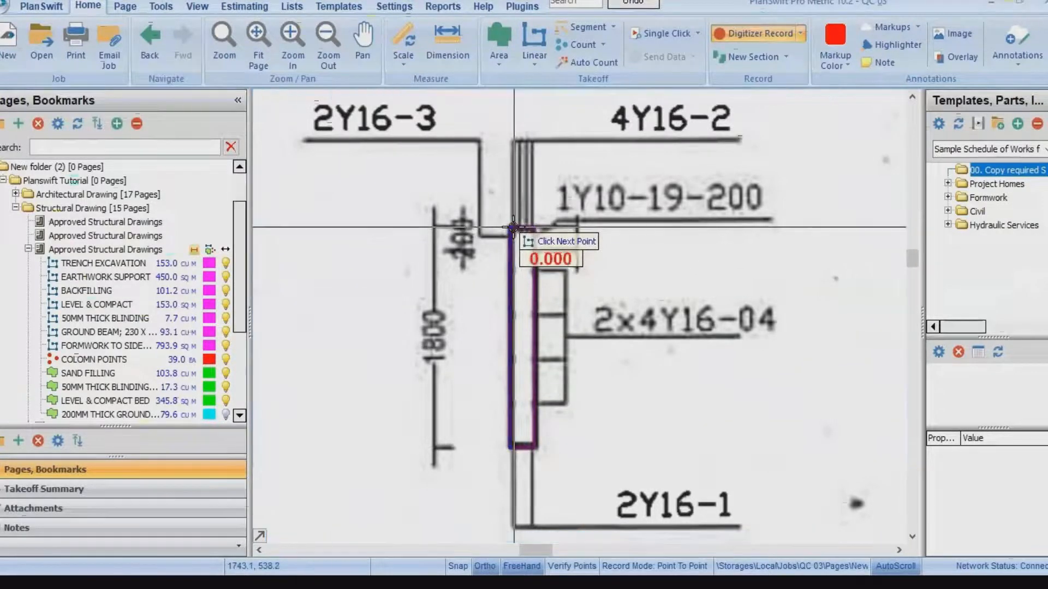
pyautogui.scroll(-2, 526, 274)
pyautogui.scroll(-2, 526, 280)
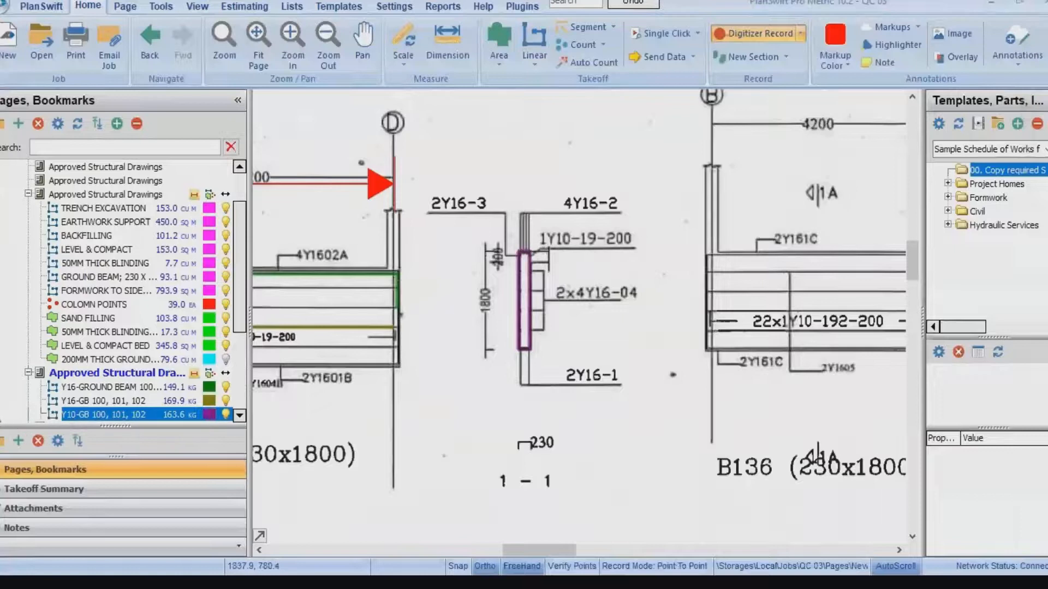
pyautogui.scroll(-5, 511, 408)
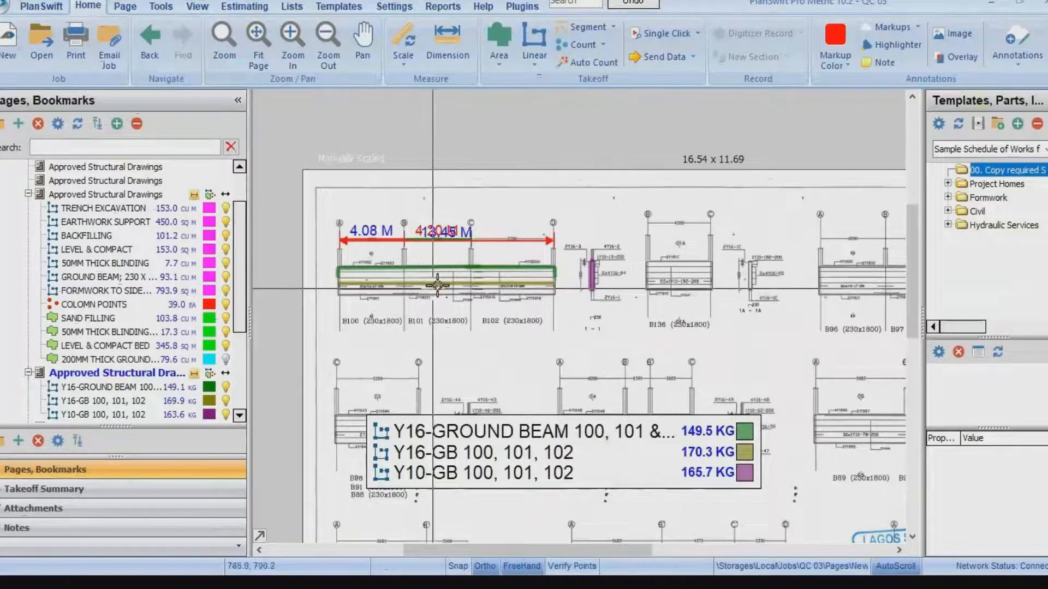
# Review the traced reinforcement on beams B100 to B102 and the Y10 link in section 1-1.
pyautogui.scroll(1, 440, 282)
pyautogui.moveTo(442, 282)
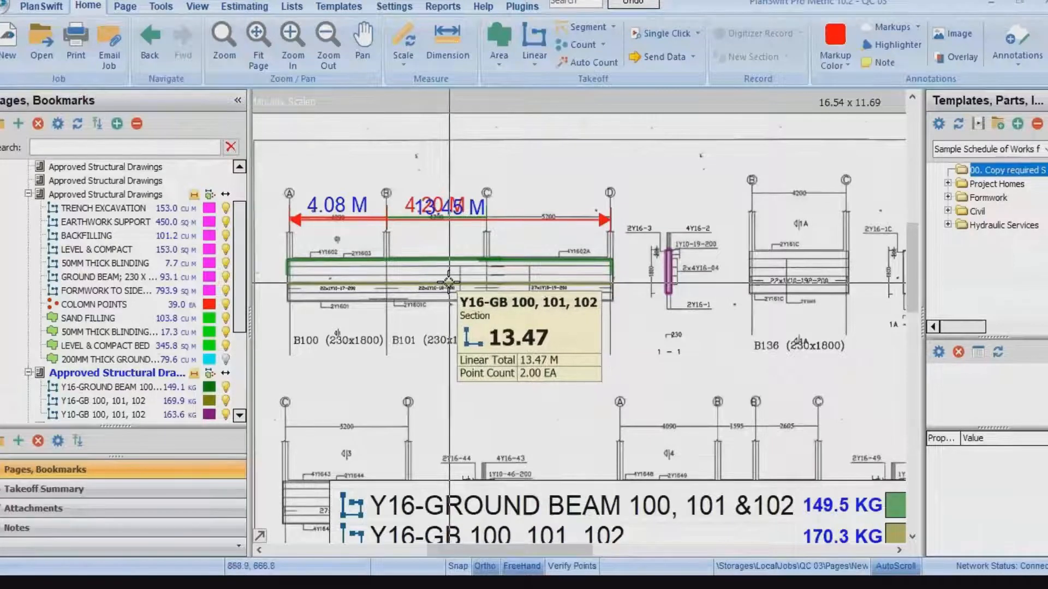
pyautogui.scroll(-3, 449, 284)
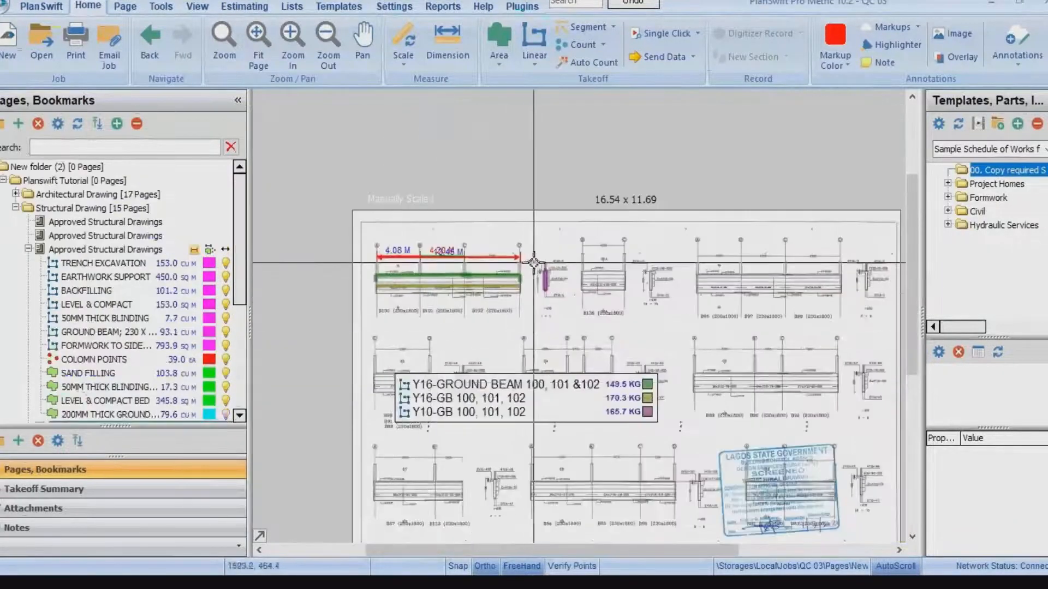
pyautogui.scroll(3, 543, 267)
pyautogui.scroll(3, 543, 267)
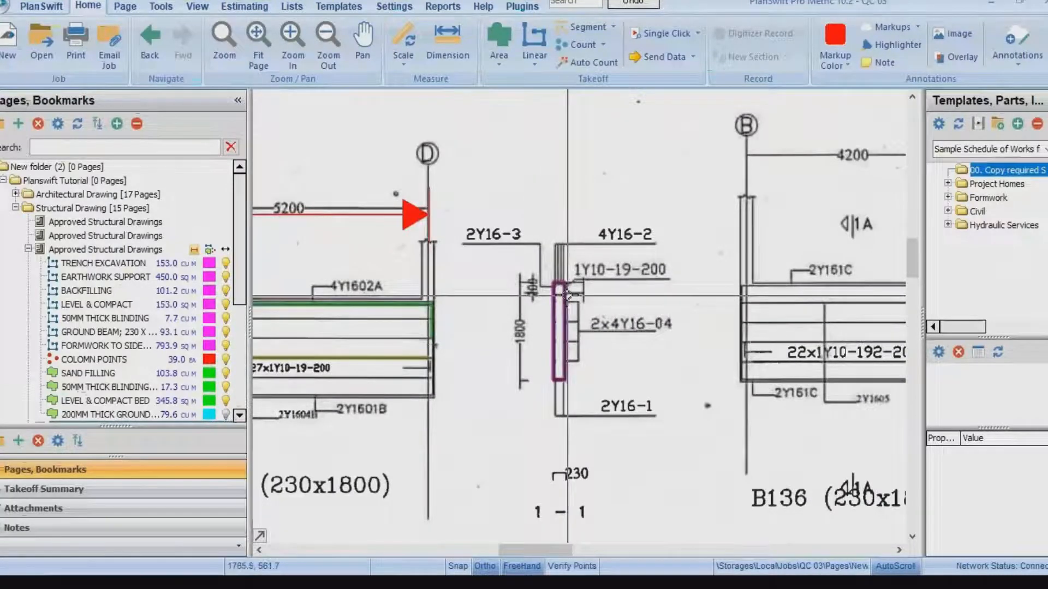
pyautogui.scroll(2, 567, 296)
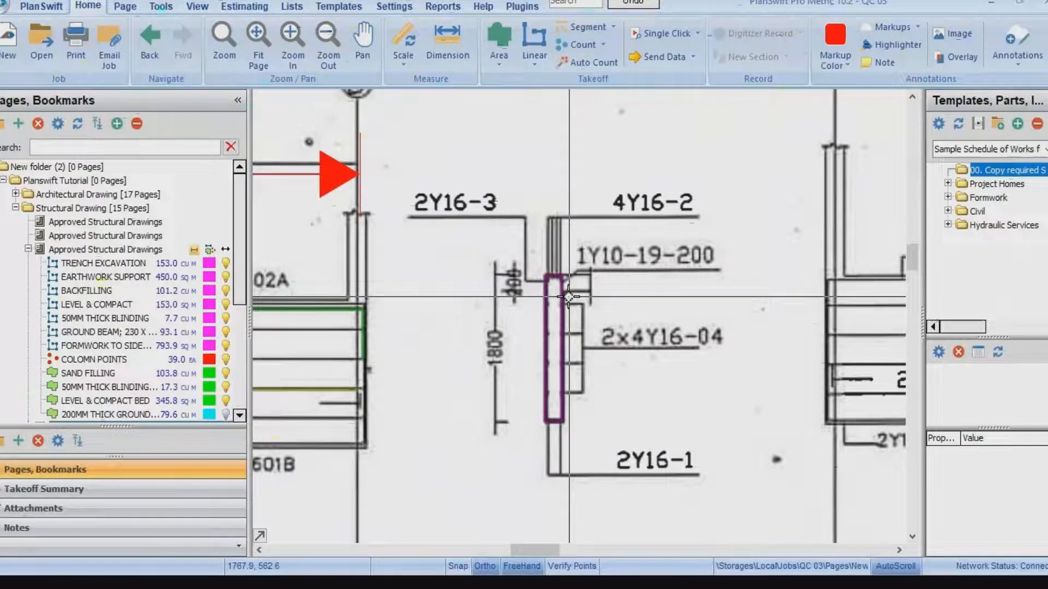
# Open the properties of the ground beam side formwork takeoff and set the depth in the first Qty term to 1.60.
pyautogui.scroll(-2, 109, 240)
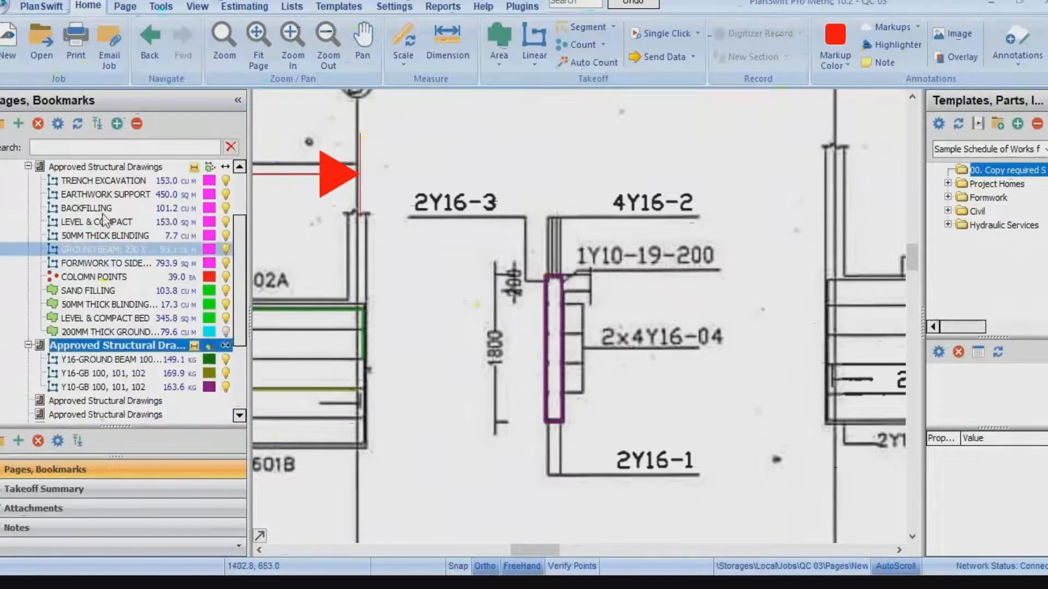
pyautogui.click(106, 262)
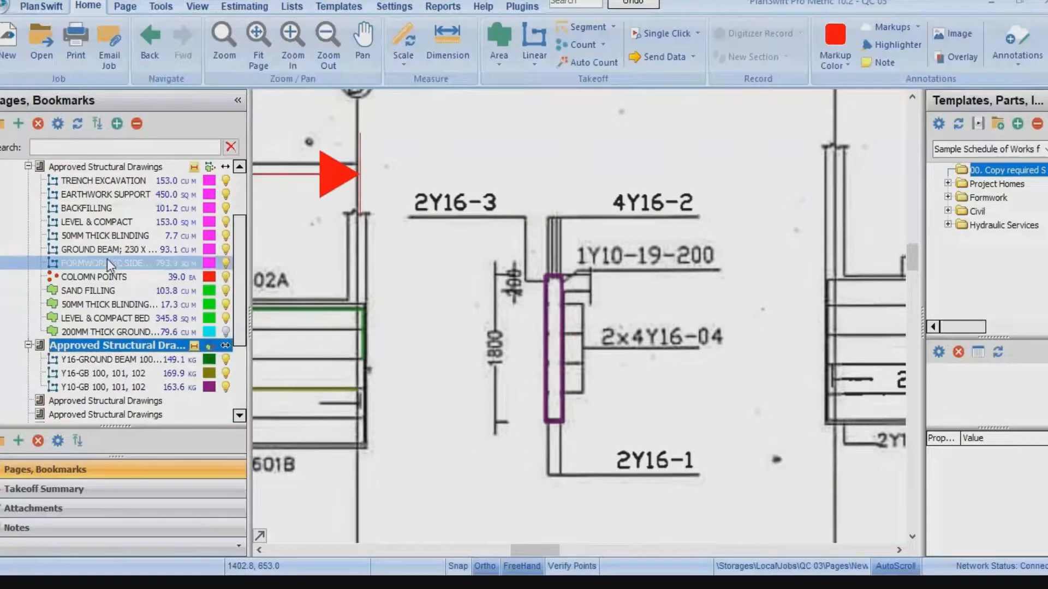
pyautogui.doubleClick(107, 263)
pyautogui.click(395, 338)
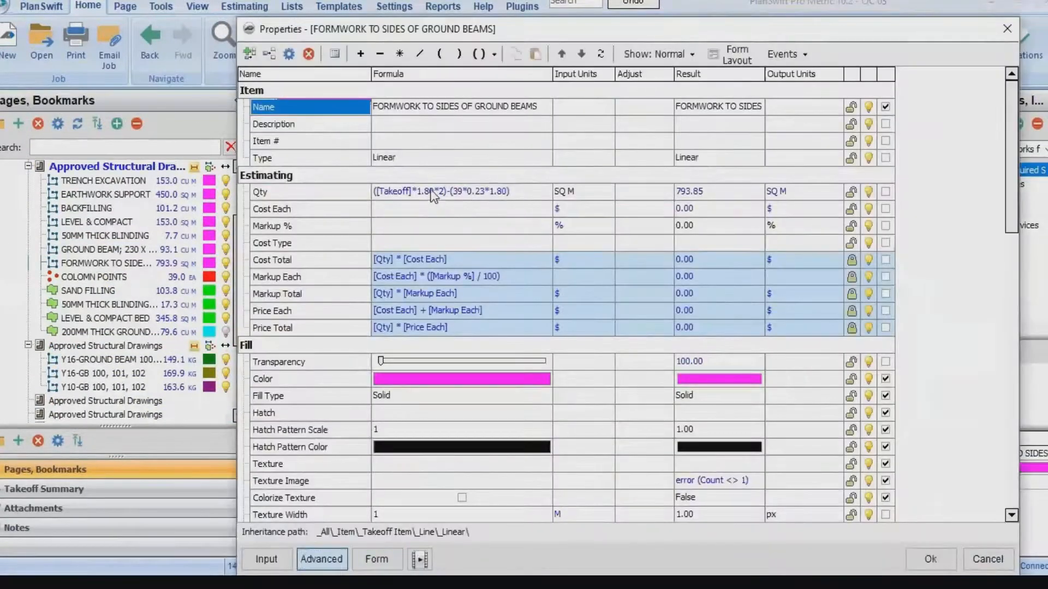
pyautogui.click(431, 191)
pyautogui.click(431, 191)
pyautogui.write('0')
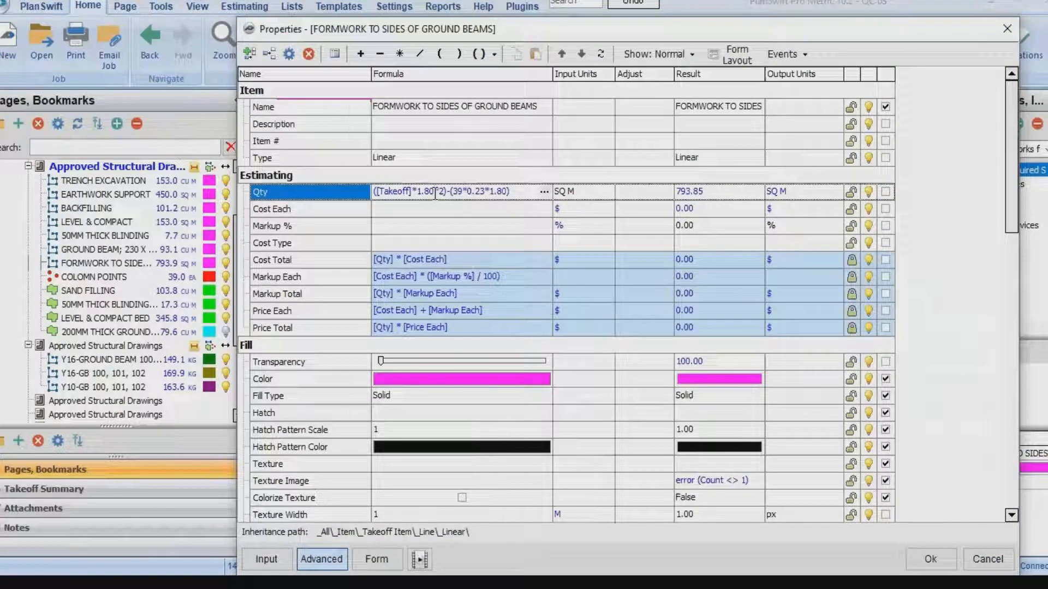
pyautogui.press('BackSpace')
pyautogui.press('BackSpace')
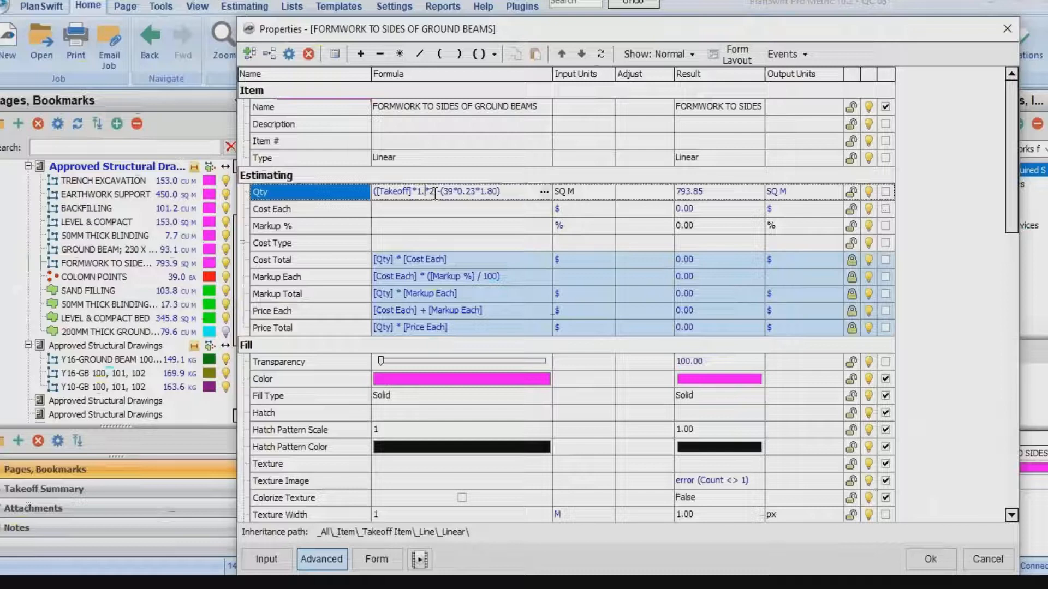
pyautogui.write('60')
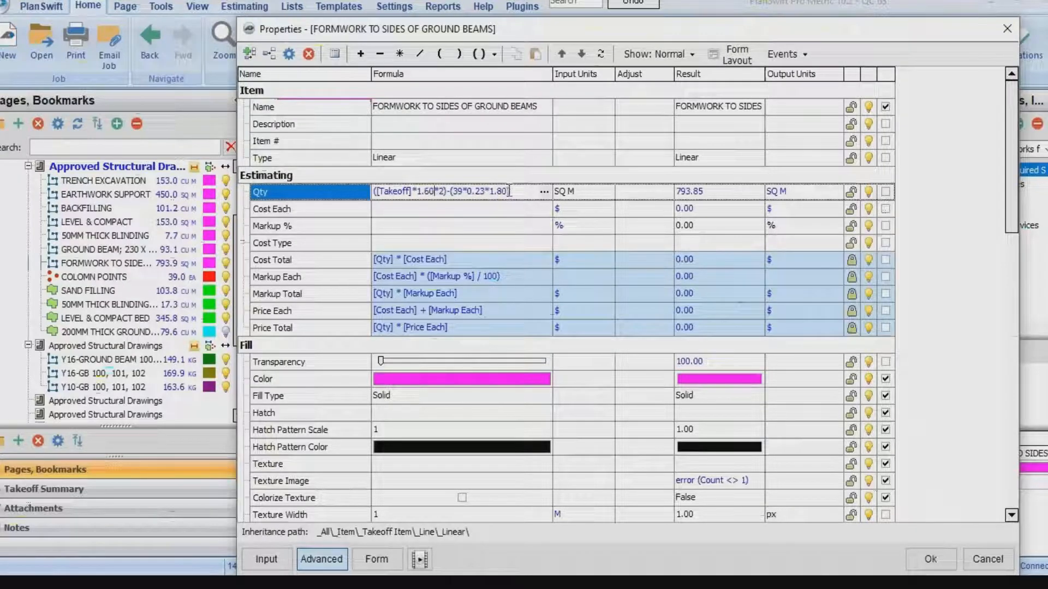
# Set the depth in the formwork formula's 39-column deduction to 1.60 and accept the properties.
pyautogui.click(505, 192)
pyautogui.press('BackSpace')
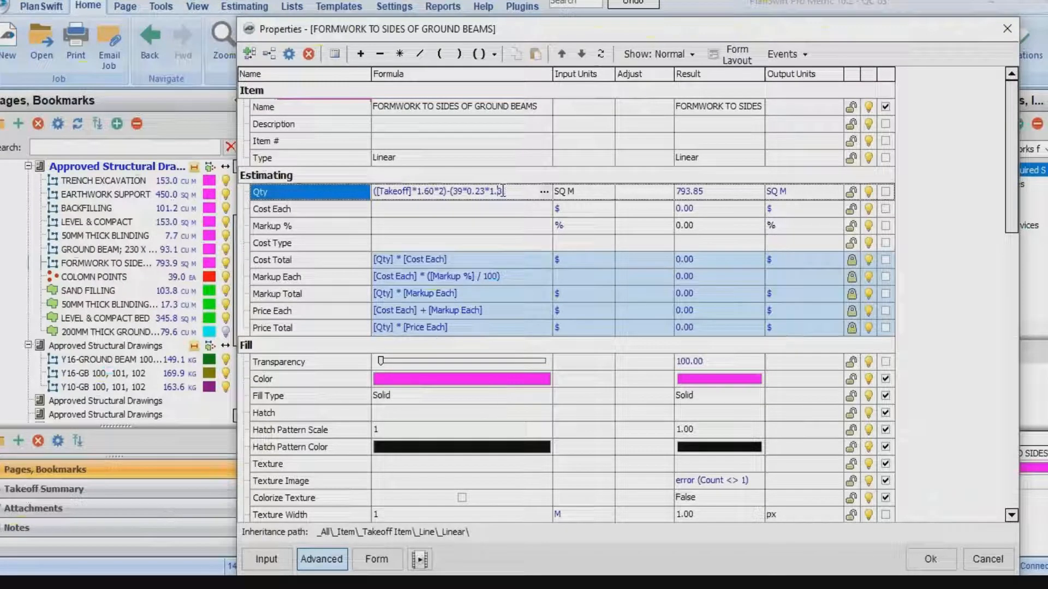
pyautogui.write('6')
pyautogui.click(930, 558)
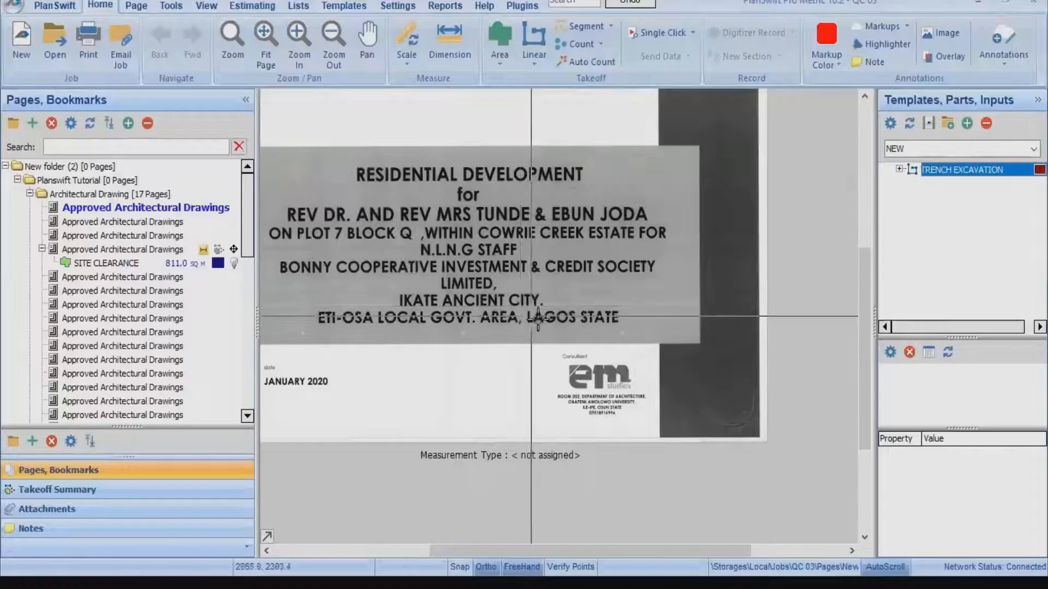
pyautogui.scroll(2, 664, 348)
pyautogui.scroll(-2, 487, 360)
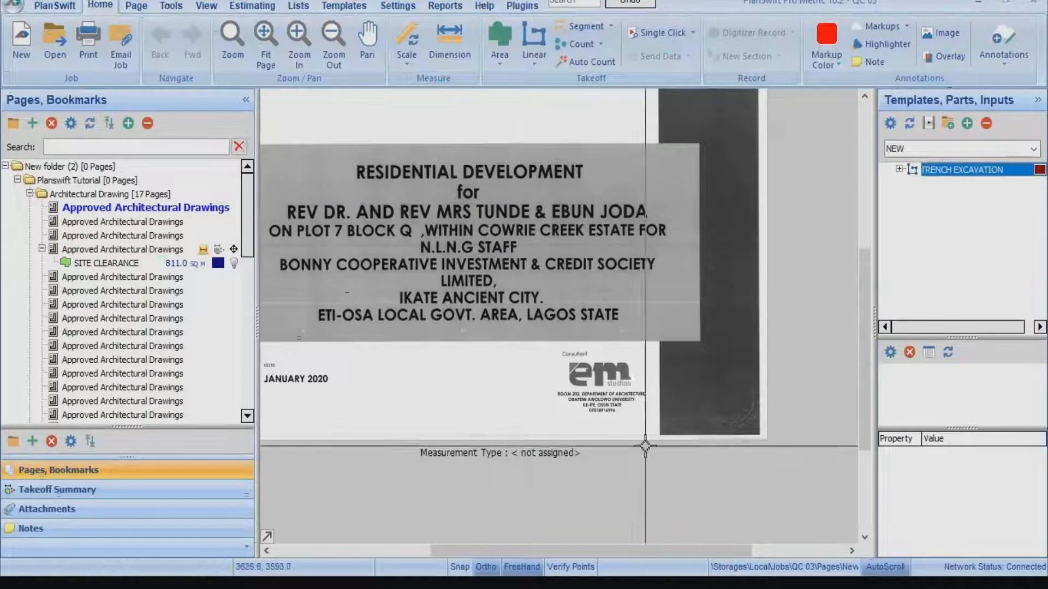
# Create a new template tab named SUBSTRUCTURAL ELEMENTS in the Local storage.
pyautogui.click(344, 6)
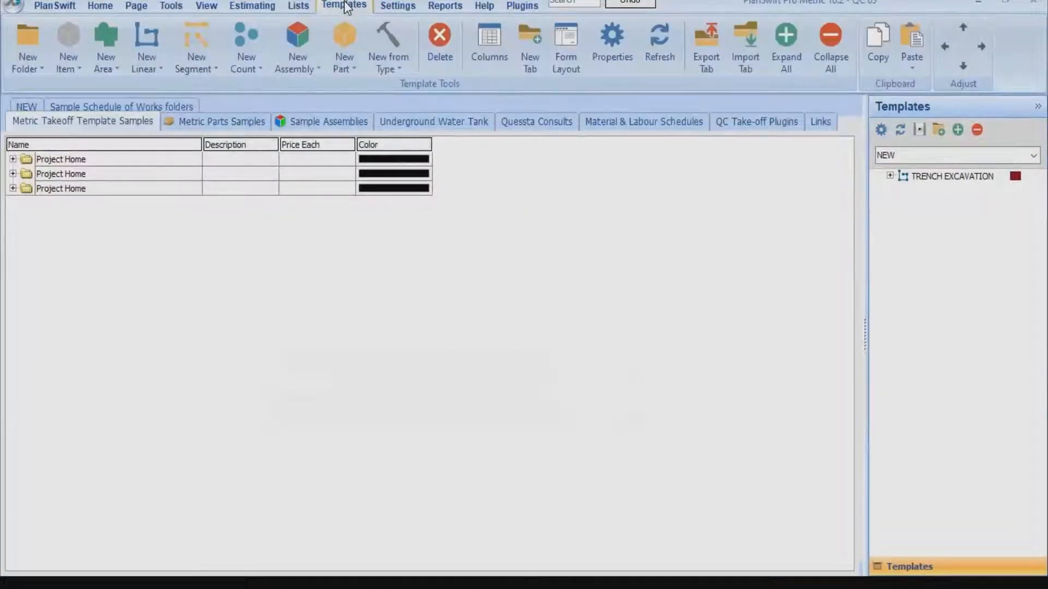
pyautogui.click(534, 43)
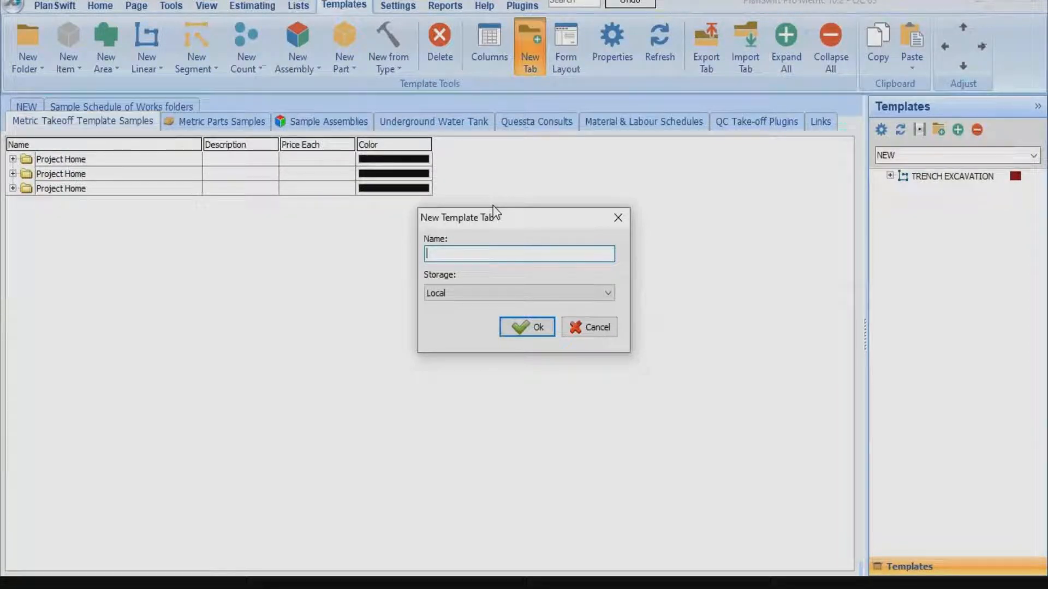
pyautogui.write('SUB')
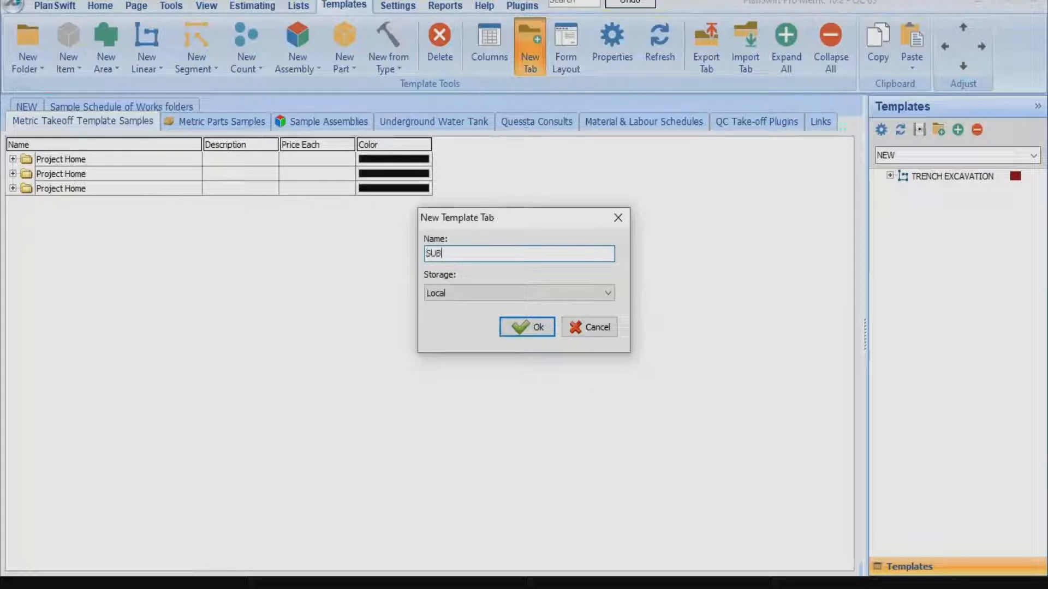
pyautogui.write('STRUCTURAL ELE')
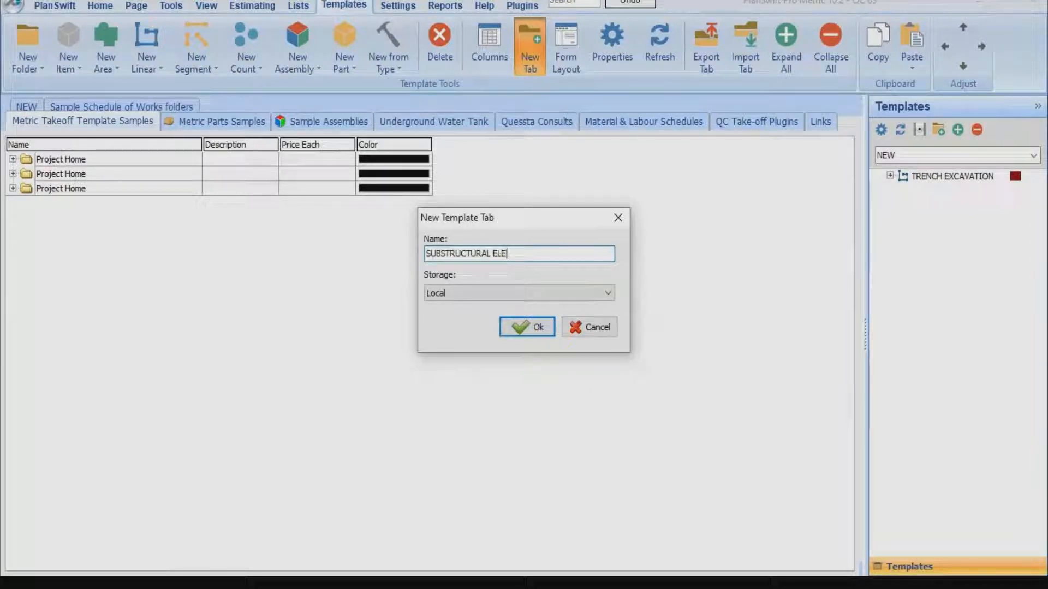
pyautogui.write('MENTS')
pyautogui.click(521, 327)
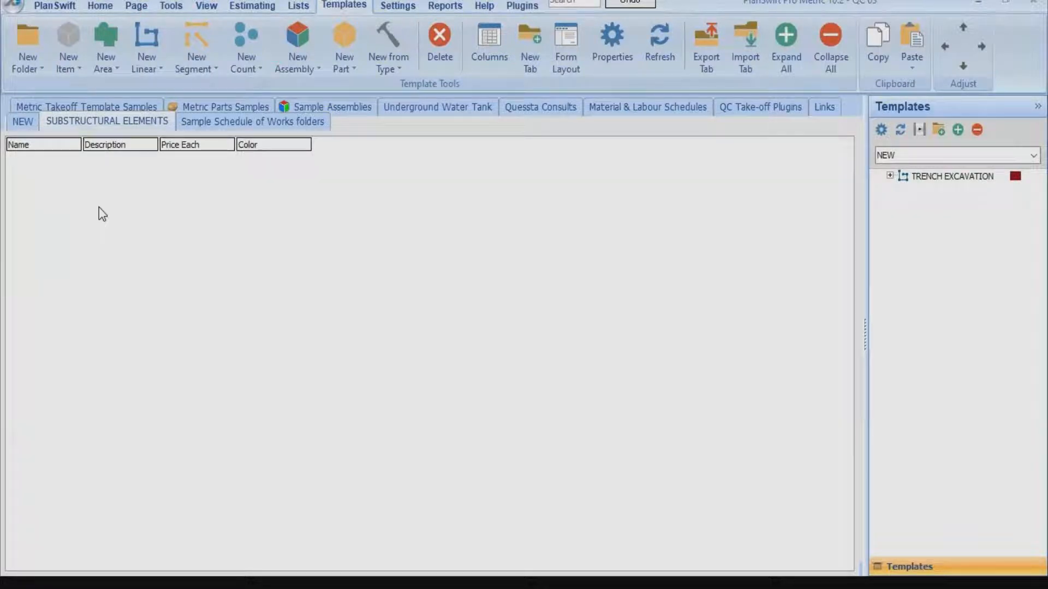
# Add a new linear takeoff template to SUBSTRUCTURAL ELEMENTS and name it Trench Excavation.
pyautogui.click(147, 38)
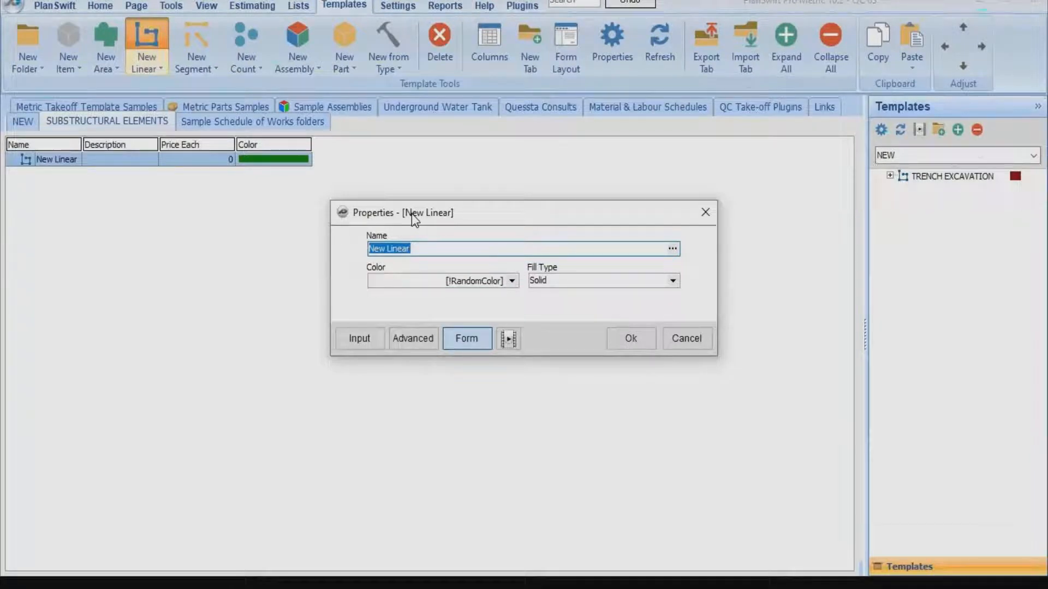
pyautogui.write('Trench E')
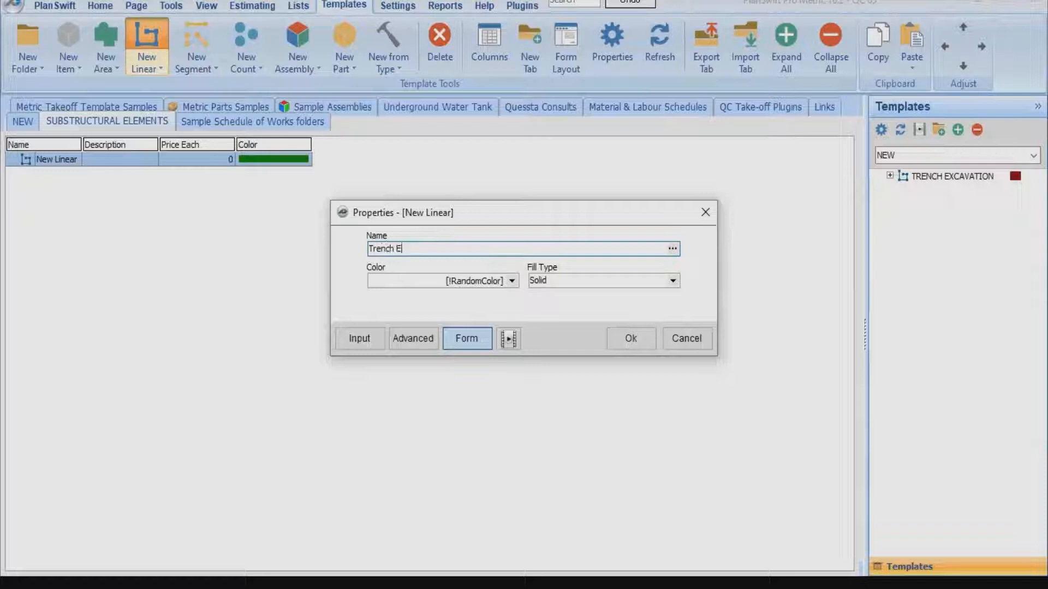
pyautogui.write('xcavation')
# Add two number properties, Width and Depth, to the Estimating group in the Trench Excavation template's advanced properties.
pyautogui.click(400, 337)
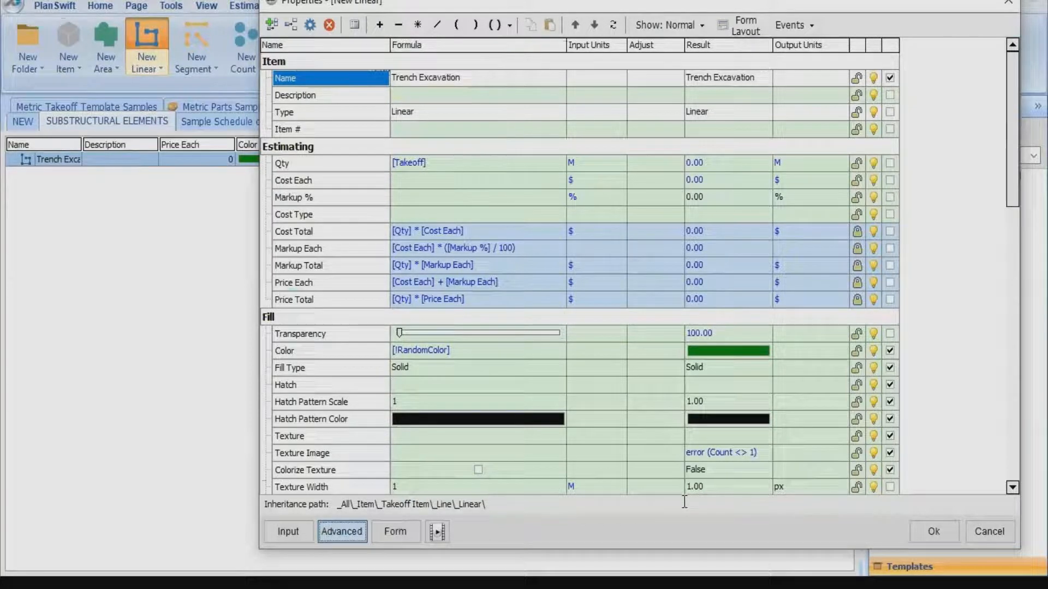
pyautogui.click(315, 183)
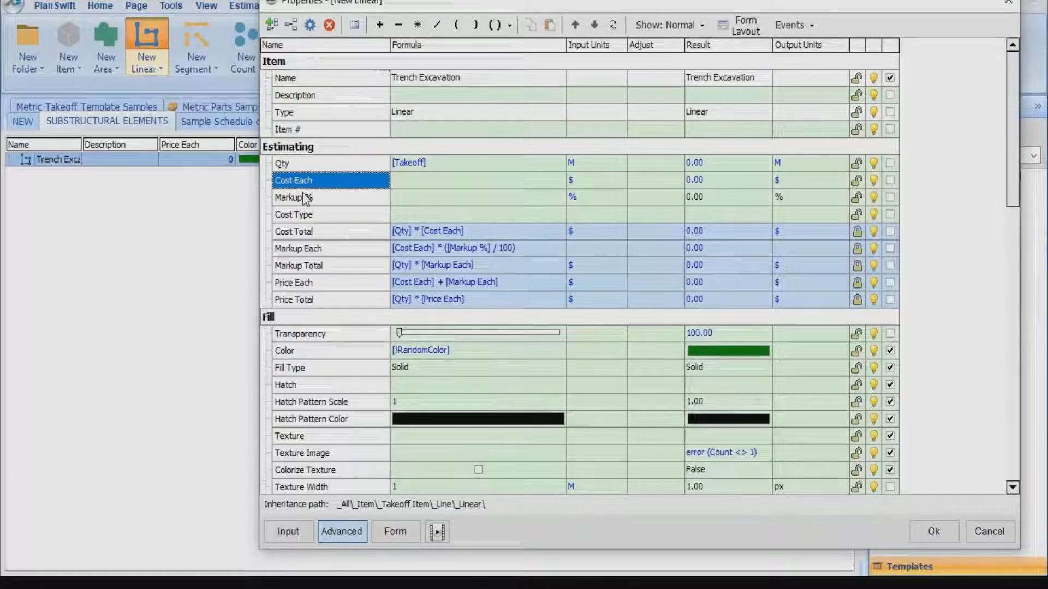
pyautogui.click(293, 25)
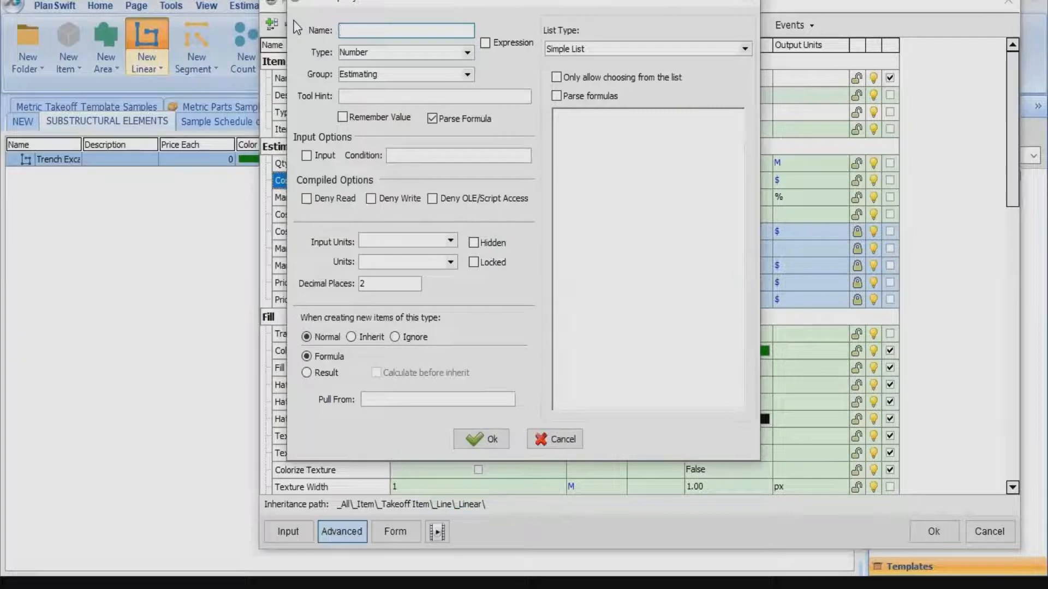
pyautogui.write('Width')
pyautogui.click(489, 445)
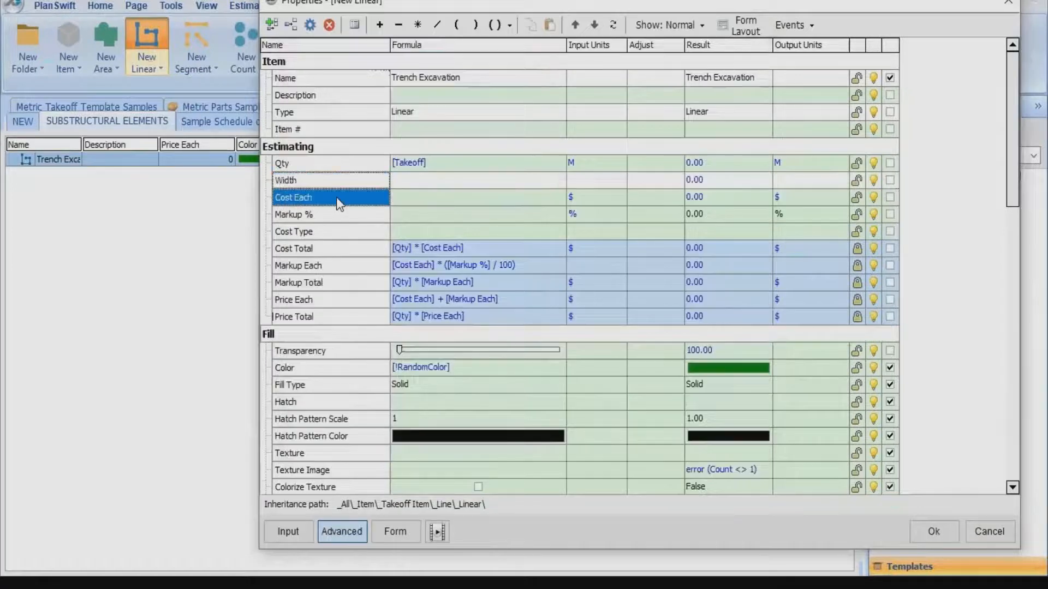
pyautogui.click(293, 30)
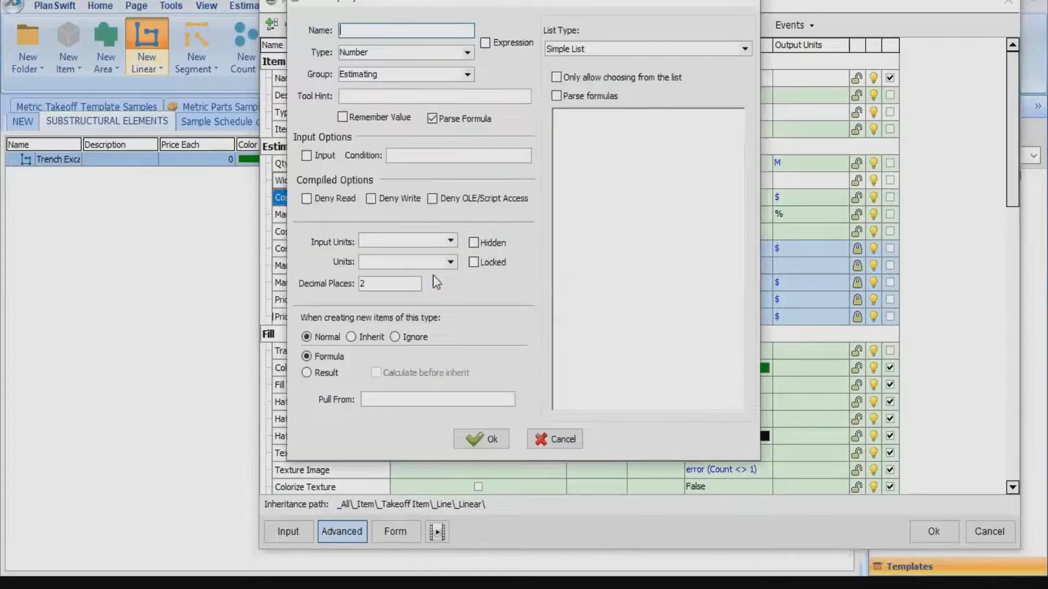
pyautogui.write('Depth')
pyautogui.click(480, 436)
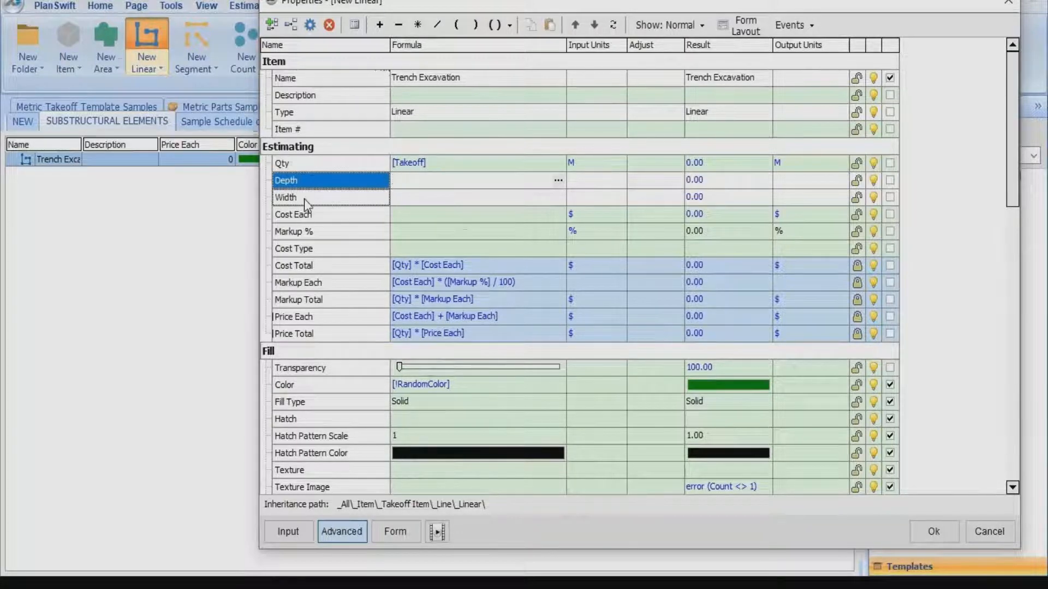
# Set the Trench Excavation Qty formula to [Takeoff] * [Width] * [Depth].
pyautogui.click(433, 163)
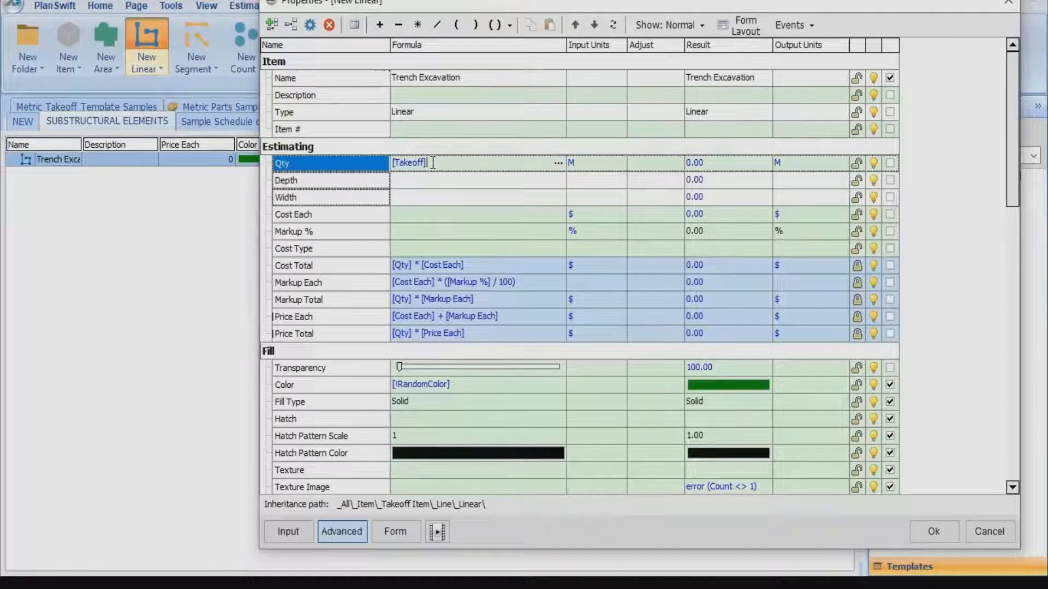
pyautogui.click(418, 25)
pyautogui.moveTo(286, 201); pyautogui.dragTo(446, 161)
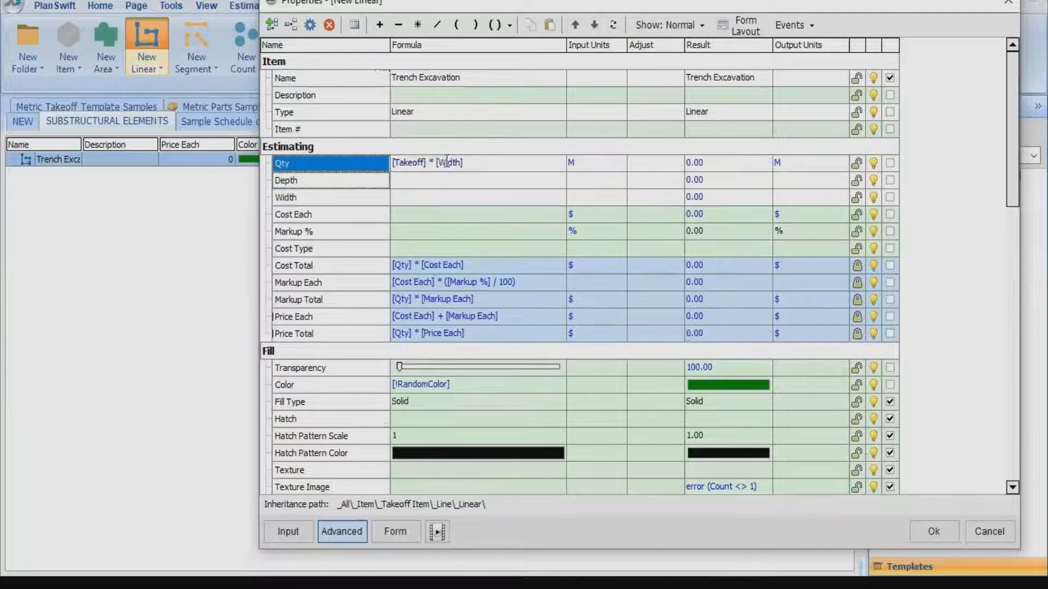
pyautogui.click(418, 25)
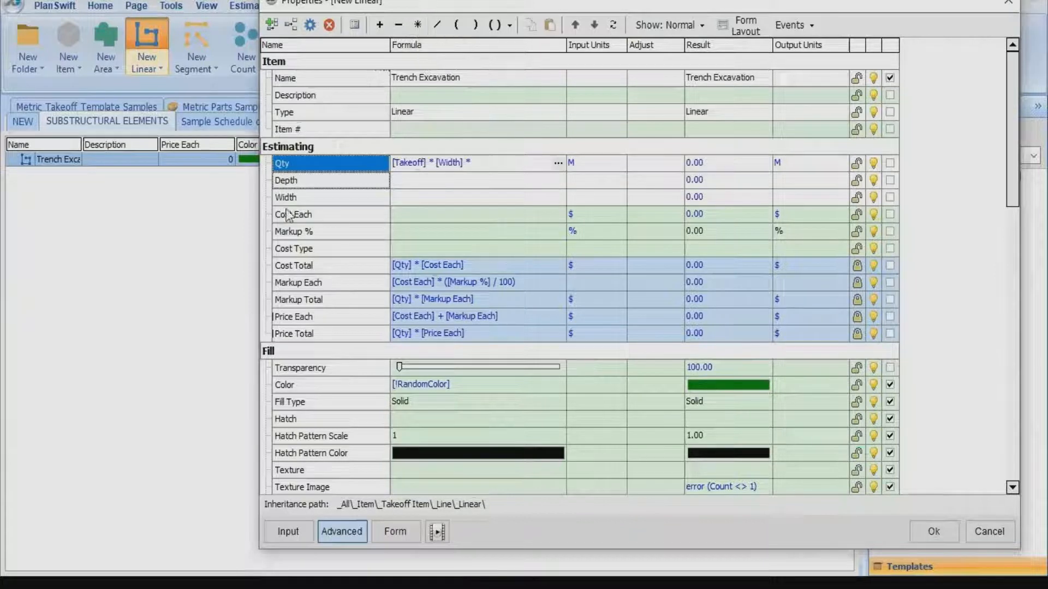
pyautogui.click(294, 179)
pyautogui.click(489, 160)
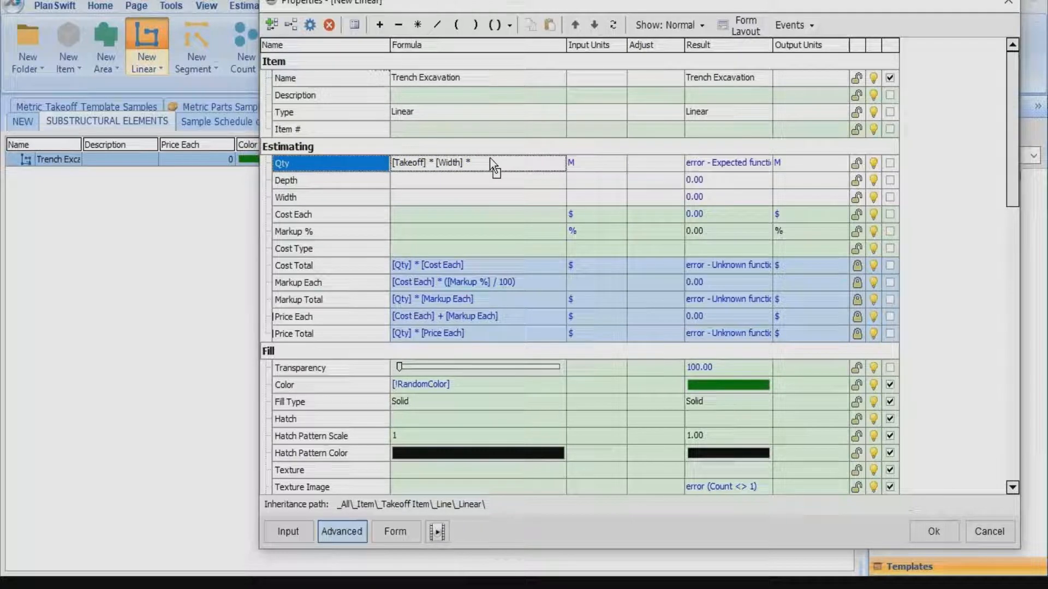
pyautogui.moveTo(490, 158); pyautogui.dragTo(489, 159)
pyautogui.click(490, 158)
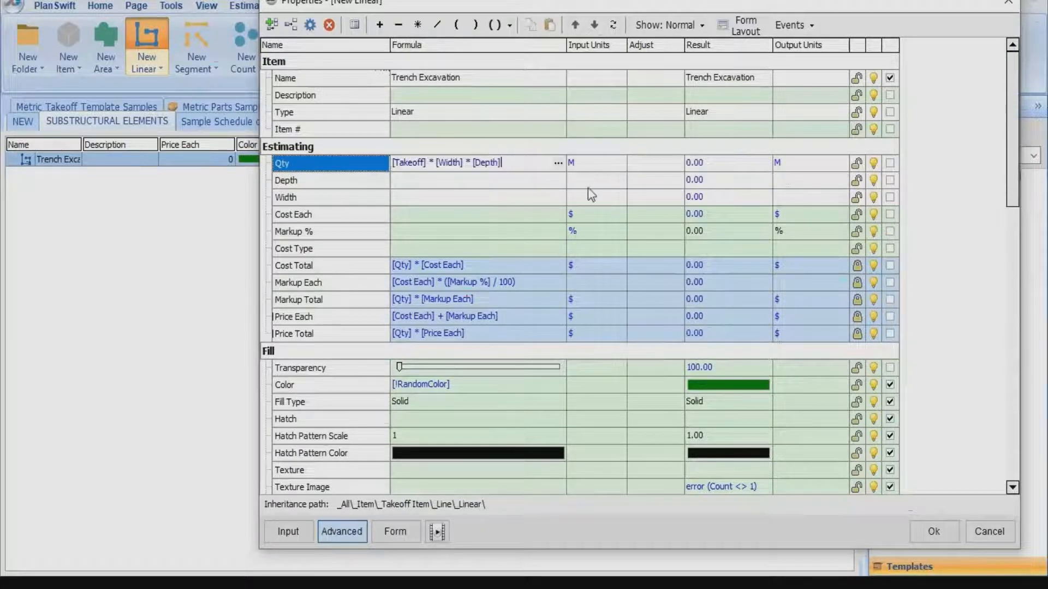
# Set the input units of the Trench Excavation Qty to CU M.
pyautogui.click(610, 160)
pyautogui.click(620, 163)
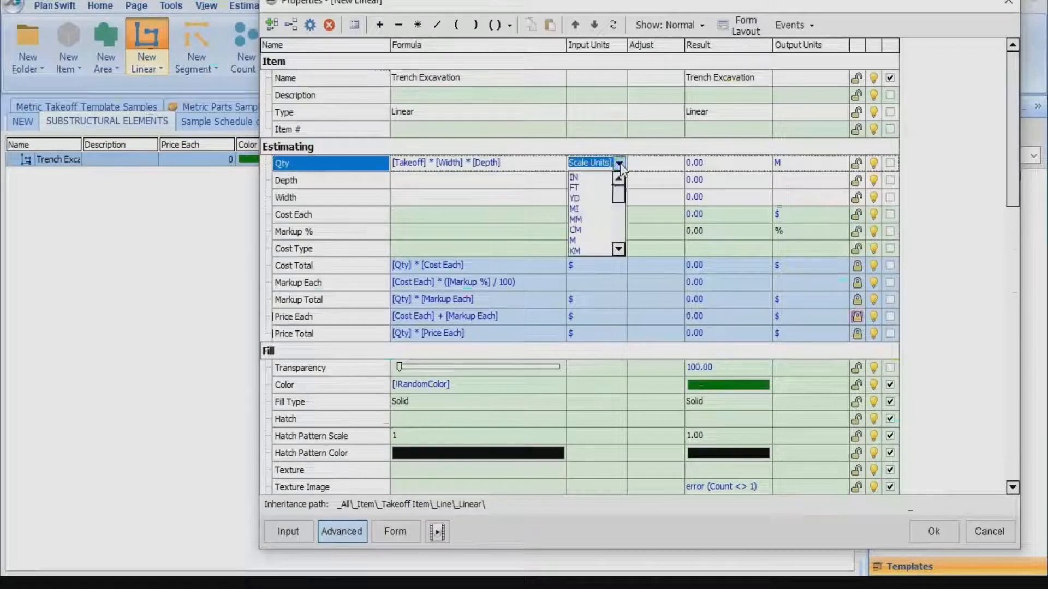
pyautogui.scroll(-4, 594, 218)
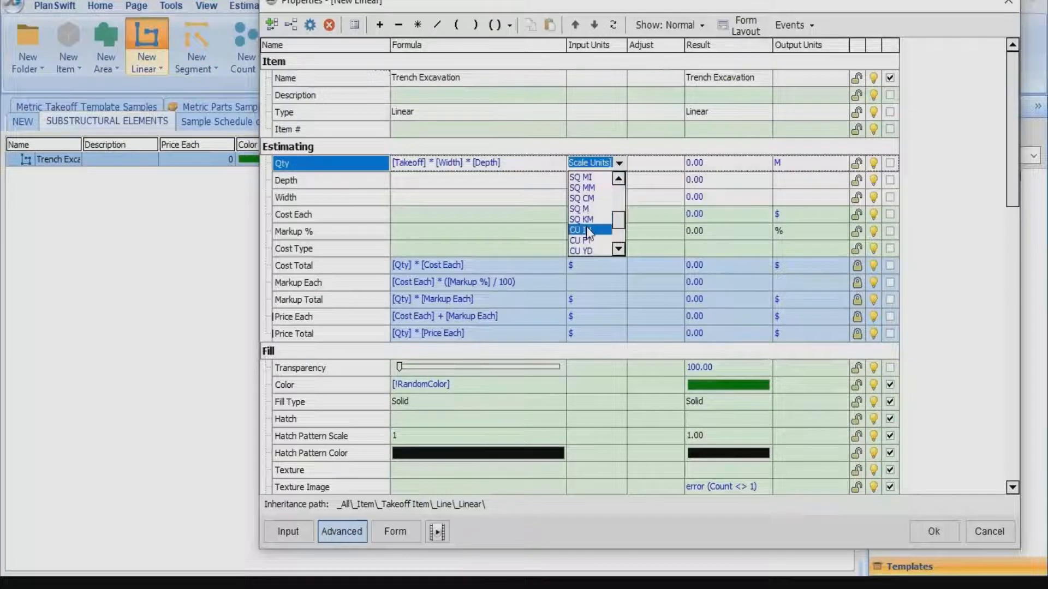
pyautogui.scroll(-3, 586, 227)
pyautogui.click(580, 232)
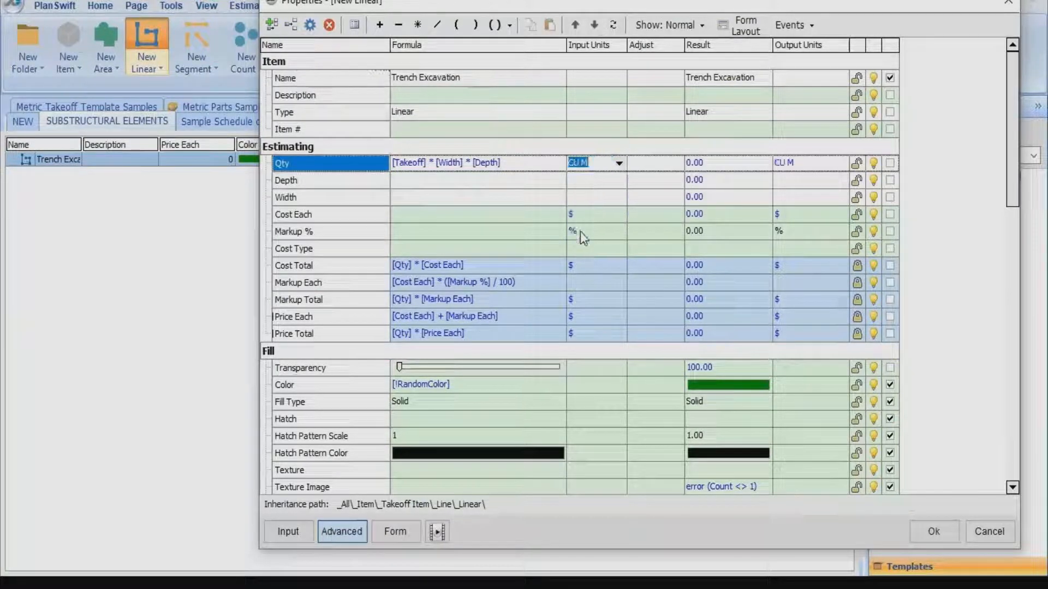
# Mark the Depth and Width properties as inputs of the Trench Excavation template.
pyautogui.click(430, 180)
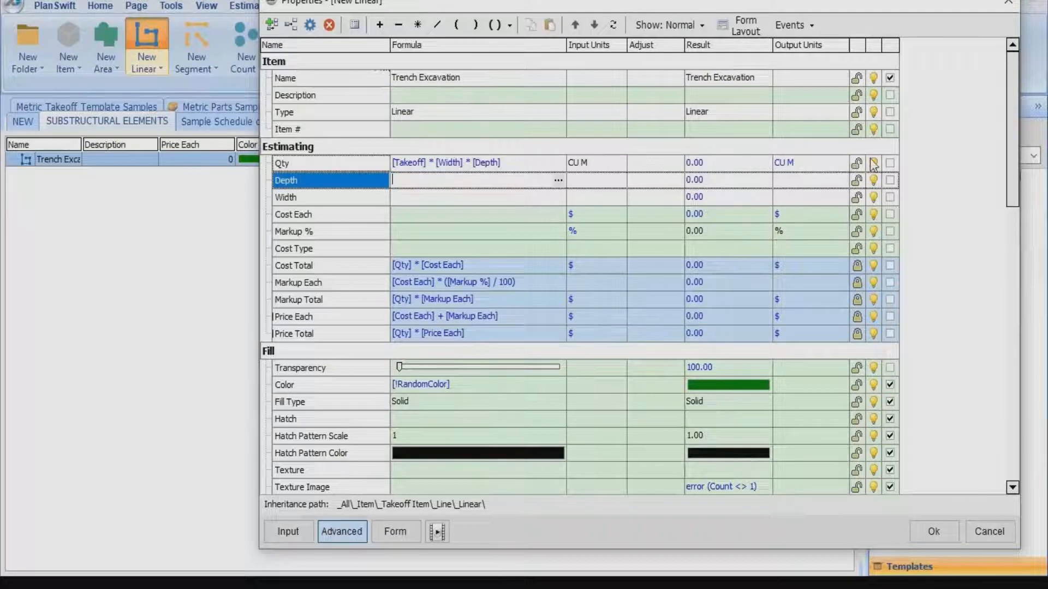
pyautogui.click(890, 182)
pyautogui.click(889, 181)
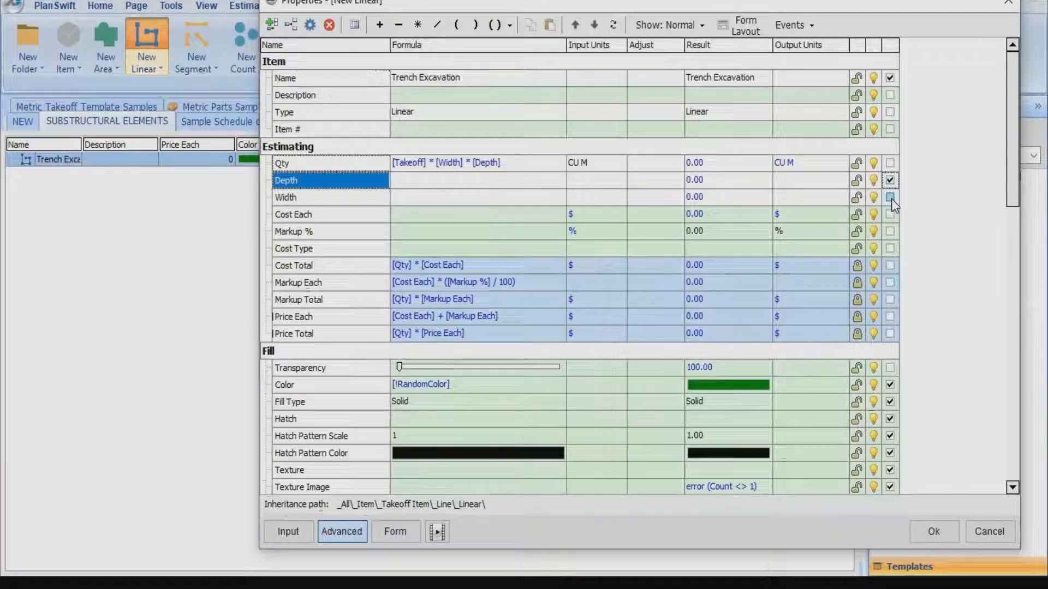
pyautogui.click(890, 198)
pyautogui.click(890, 197)
# Remove the input mark from all Fill properties, from Color and Fill Type through the hatch settings to Colorize Texture.
pyautogui.scroll(-2, 891, 262)
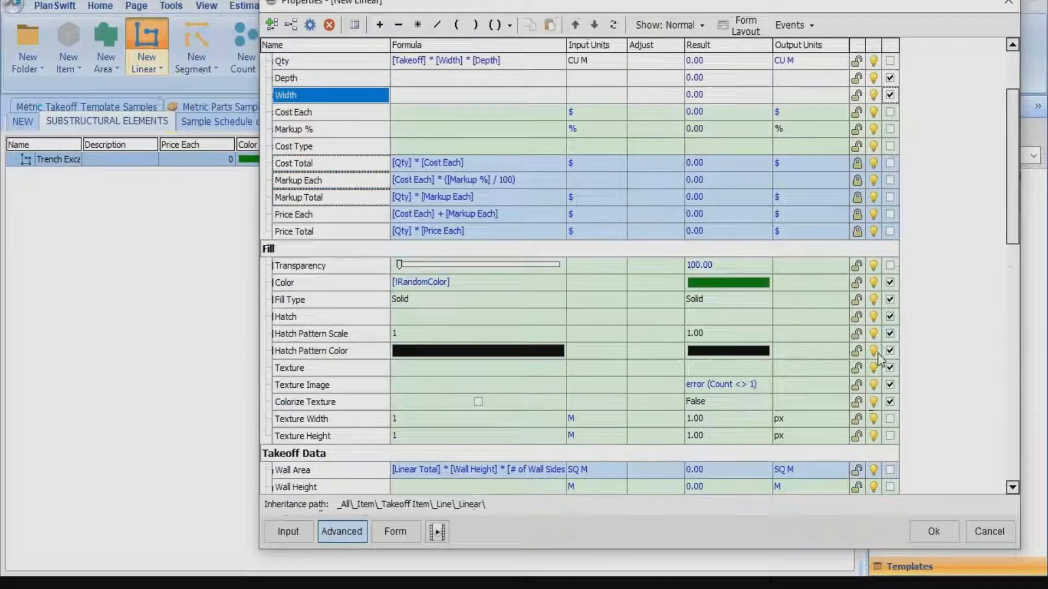
pyautogui.click(890, 283)
pyautogui.click(890, 283)
pyautogui.click(890, 300)
pyautogui.click(890, 317)
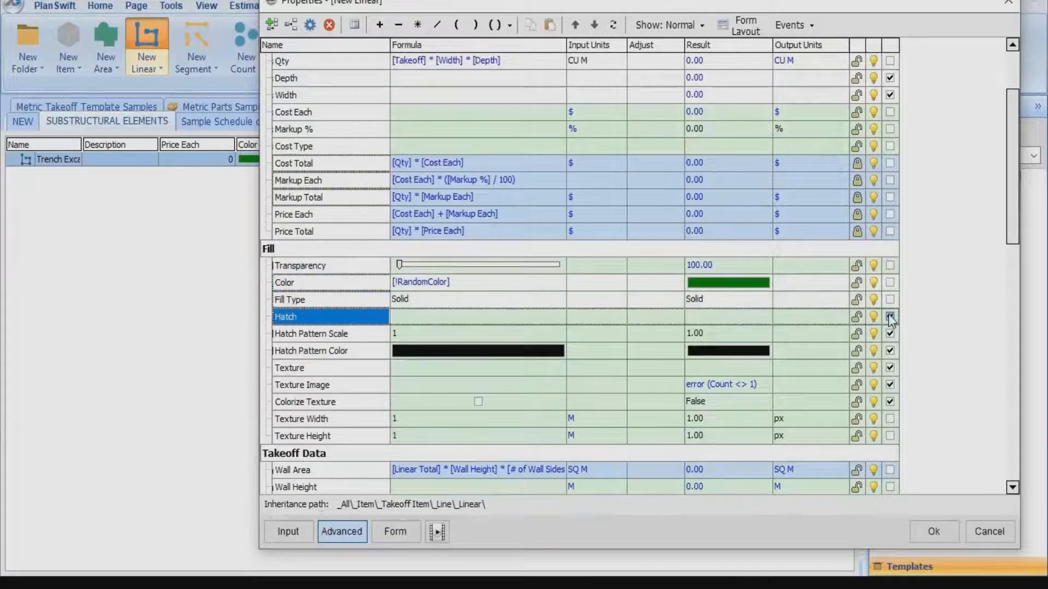
pyautogui.click(890, 333)
pyautogui.click(890, 351)
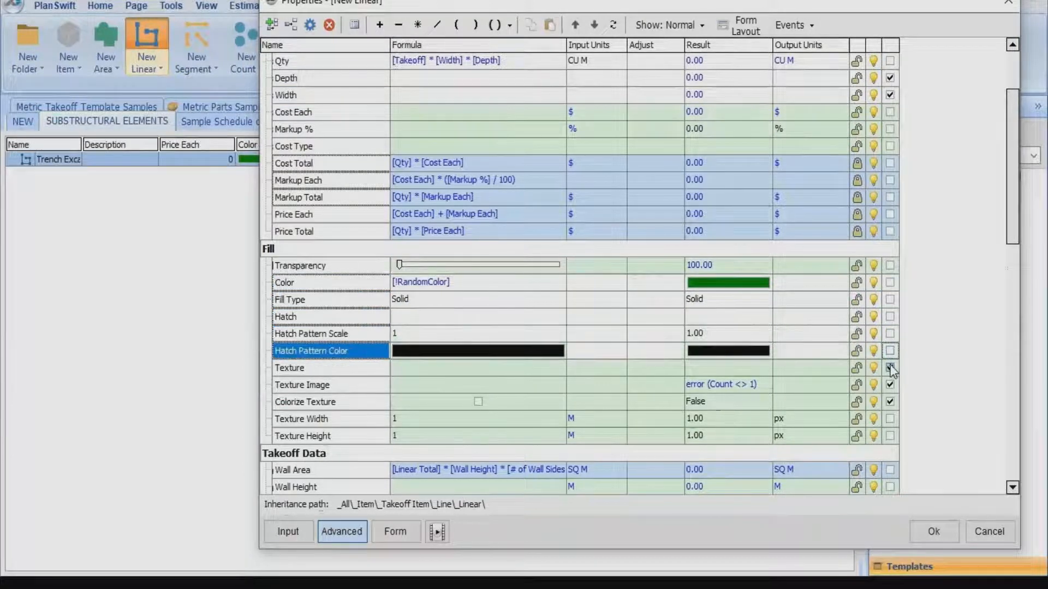
pyautogui.click(890, 367)
pyautogui.click(890, 385)
pyautogui.click(890, 402)
pyautogui.scroll(-2, 798, 404)
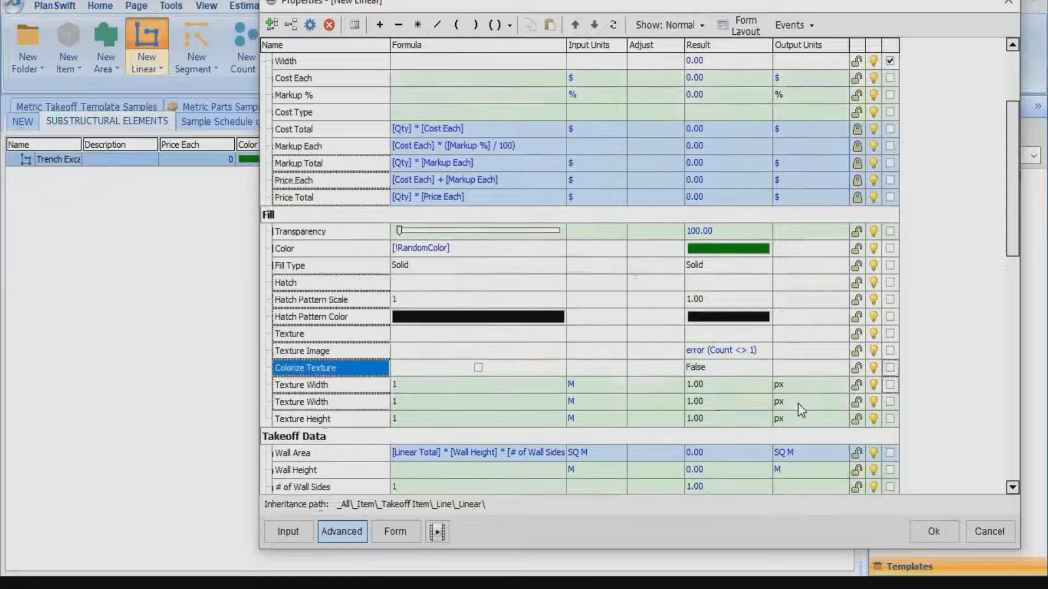
# Set the input units of both the Depth and Width properties to M.
pyautogui.scroll(5, 786, 382)
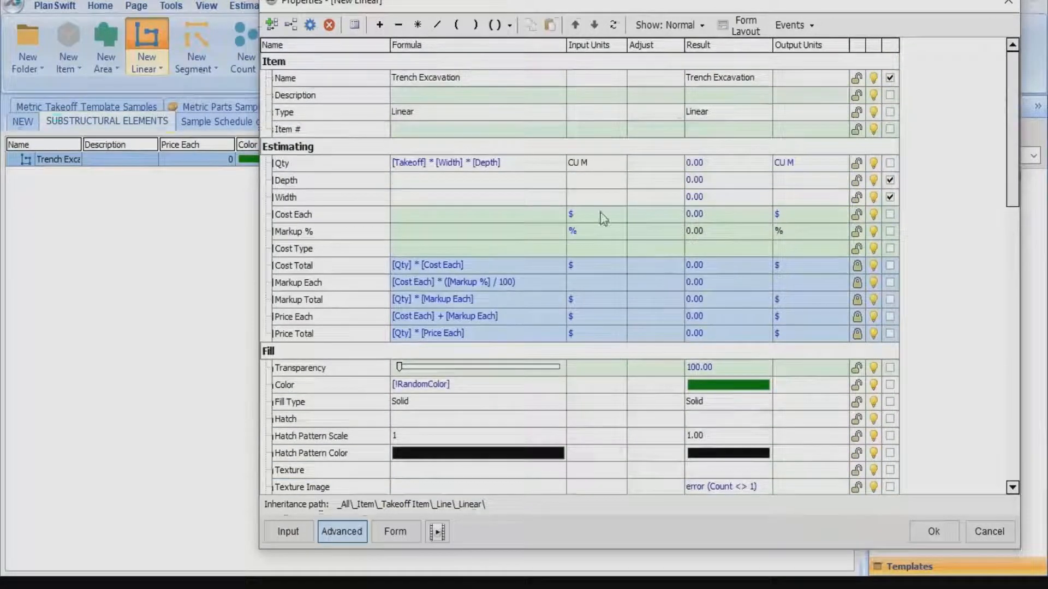
pyautogui.click(890, 180)
pyautogui.click(588, 182)
pyautogui.click(619, 181)
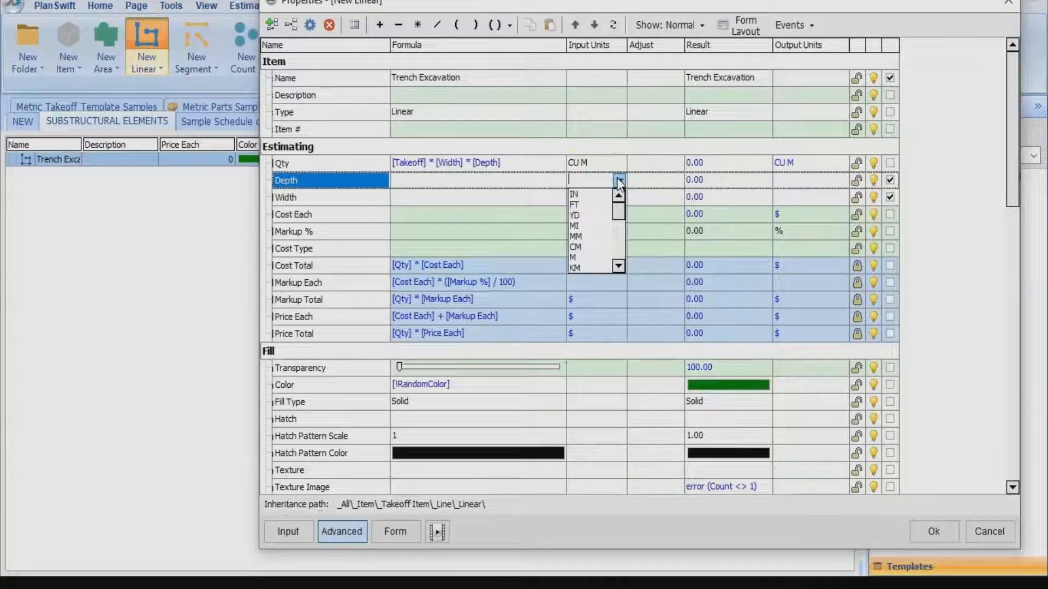
pyautogui.click(574, 254)
pyautogui.click(585, 198)
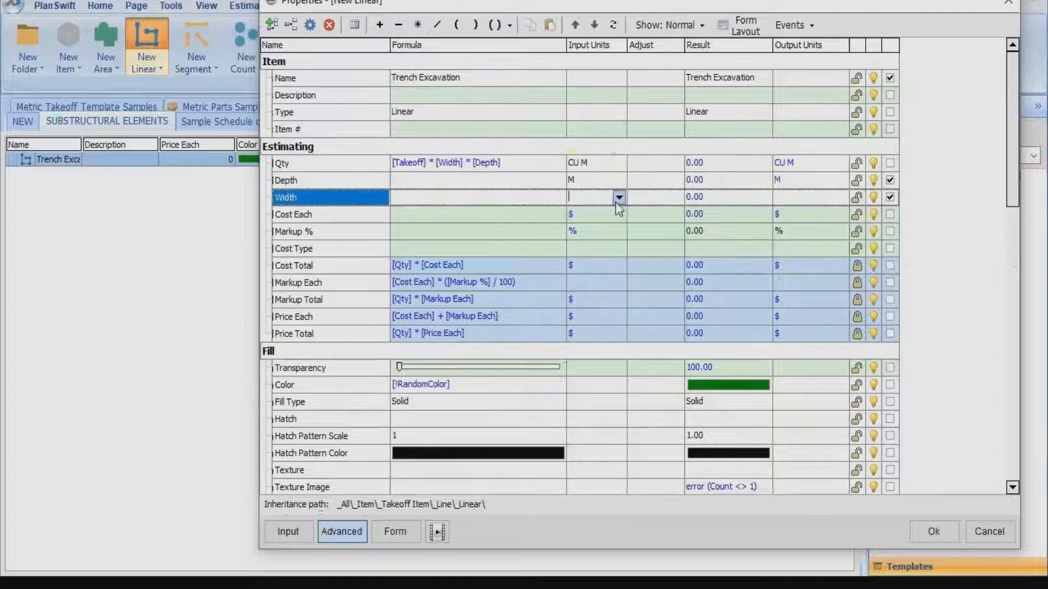
pyautogui.click(619, 198)
pyautogui.click(581, 274)
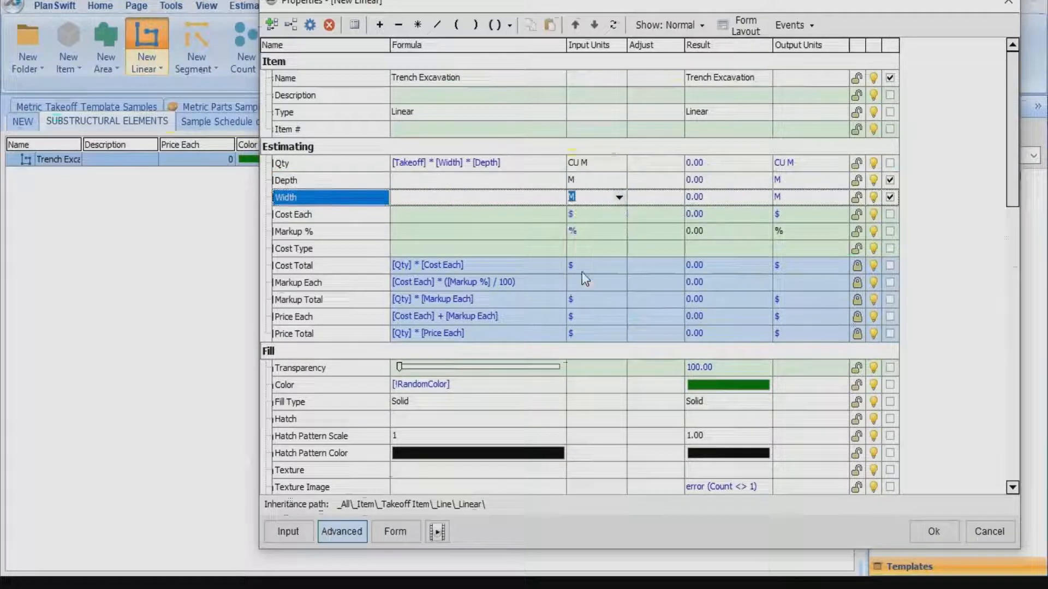
# Turn on Show Units for Depth and Width in the template's form layout and accept it.
pyautogui.click(747, 31)
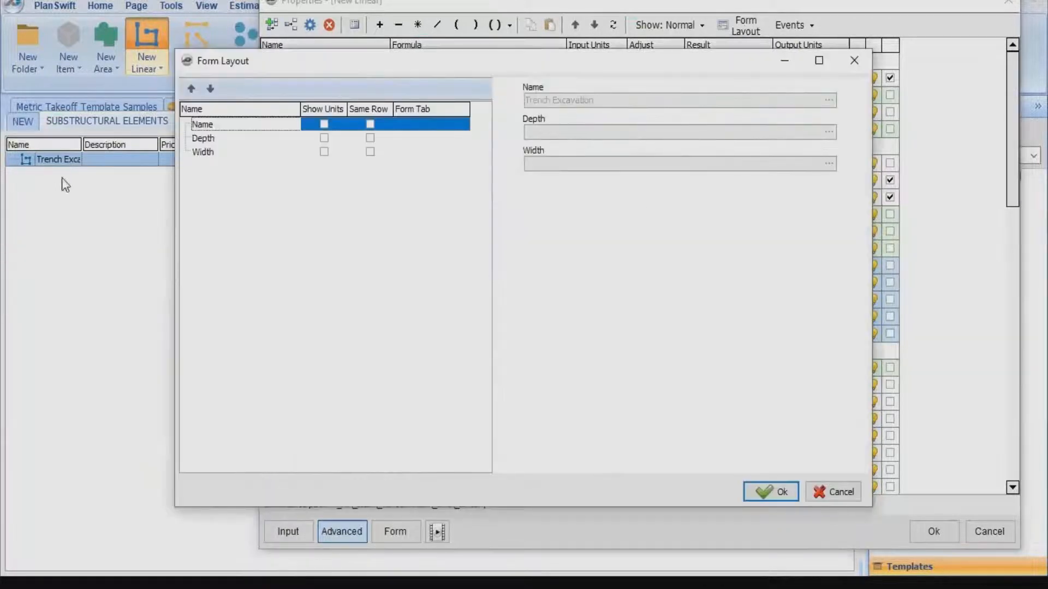
pyautogui.click(325, 138)
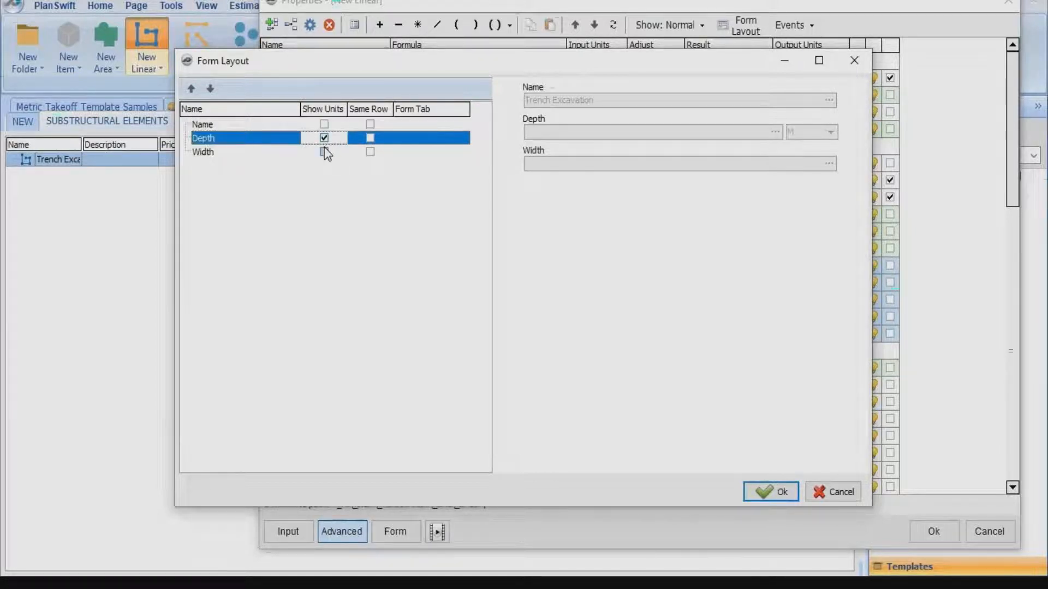
pyautogui.click(324, 151)
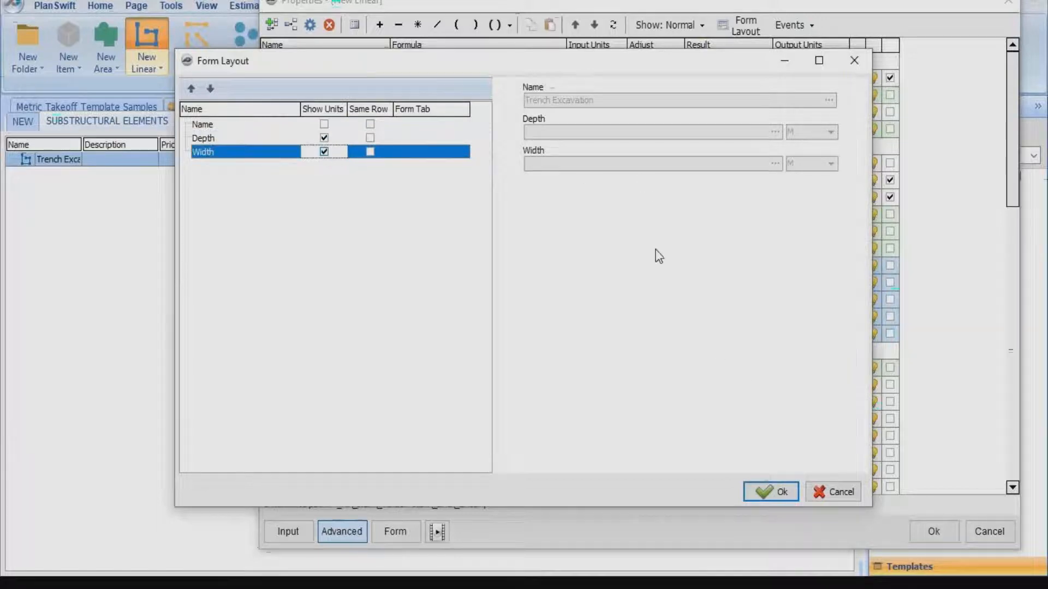
pyautogui.click(777, 494)
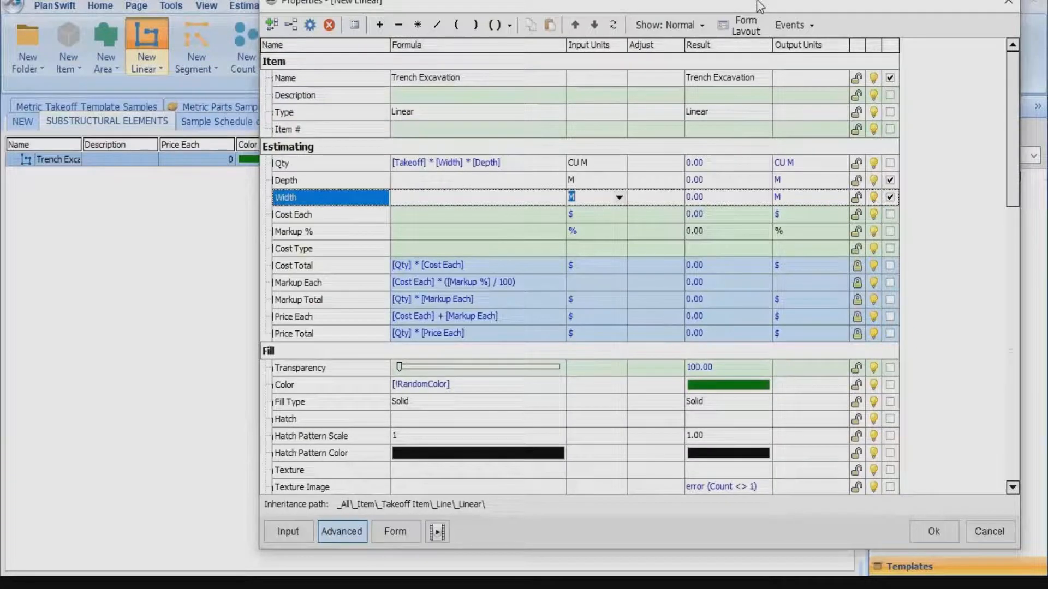
# Accept the Trench Excavation properties and create a new part named Level & Compact in the SUBSTRUCTURAL ELEMENTS templates.
pyautogui.click(931, 531)
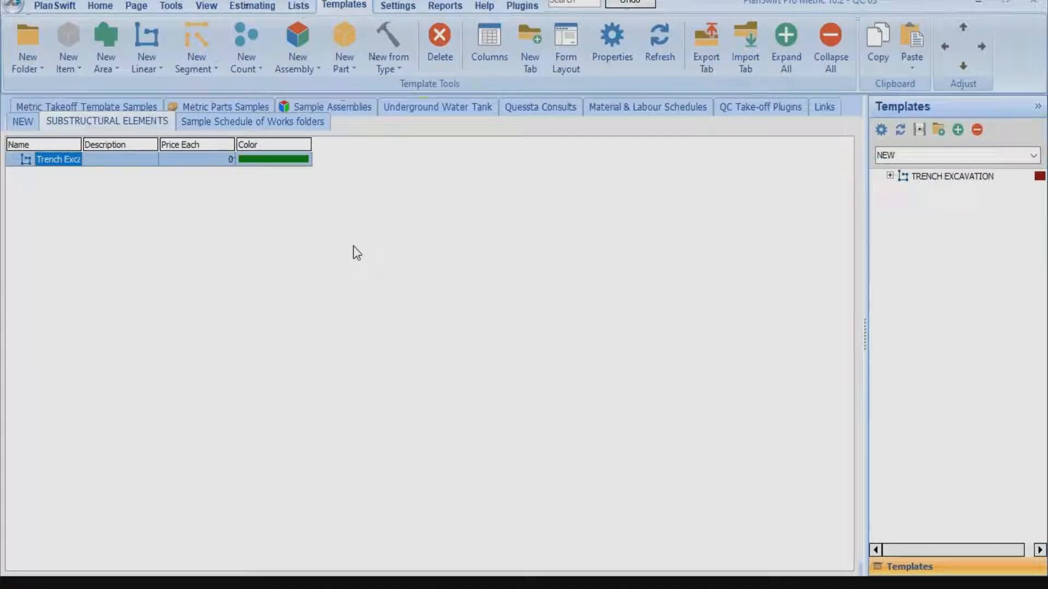
pyautogui.click(344, 40)
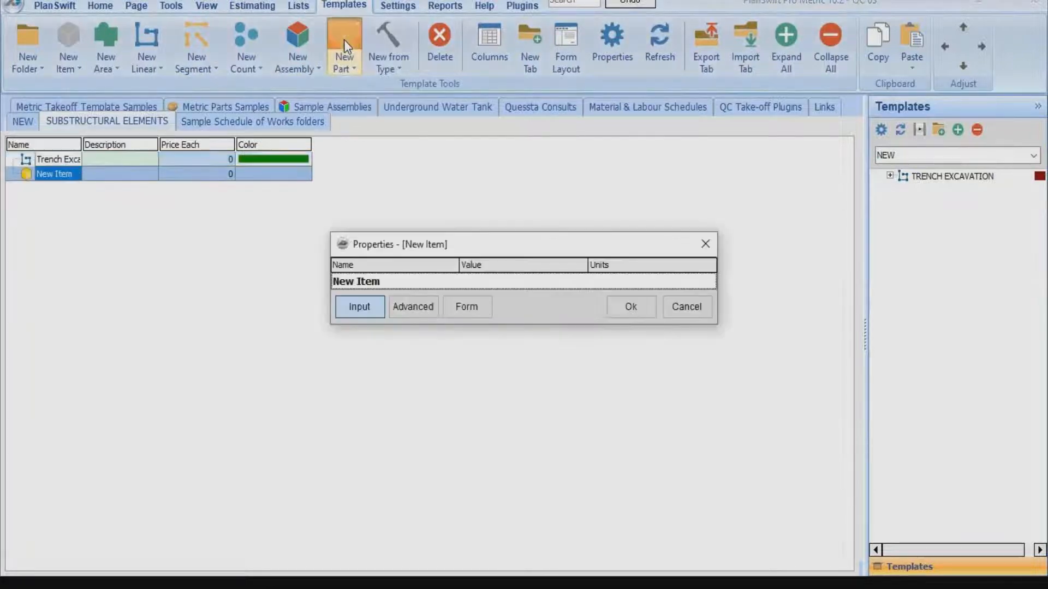
pyautogui.click(385, 280)
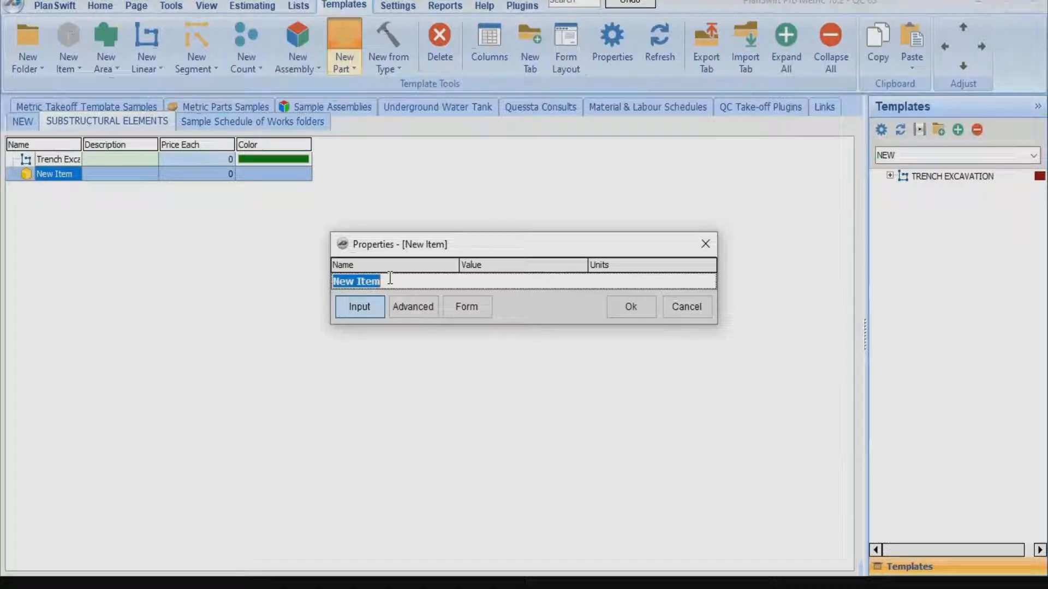
pyautogui.write('Level ')
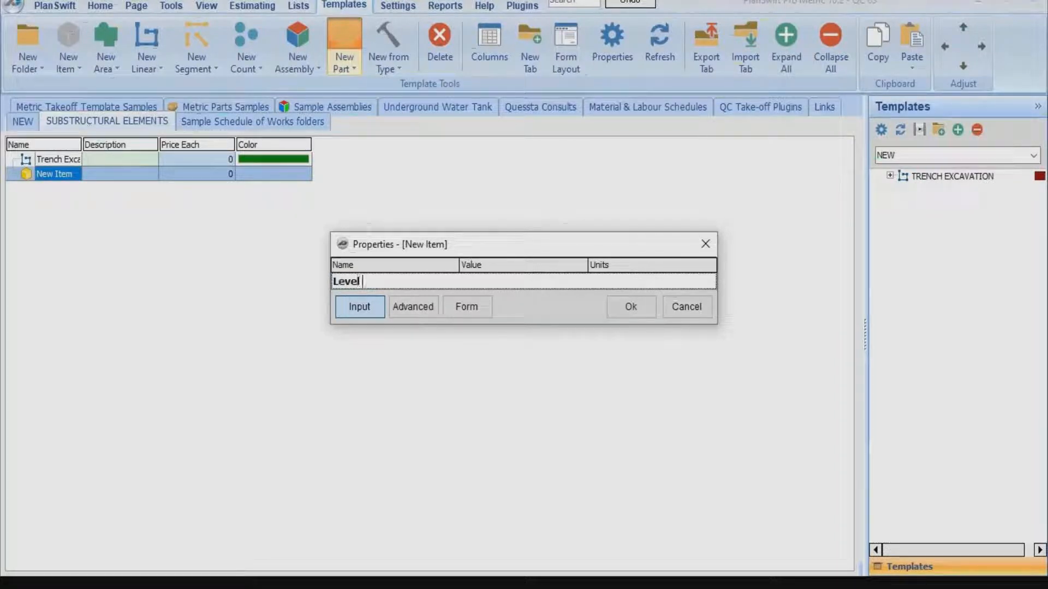
pyautogui.write('& C')
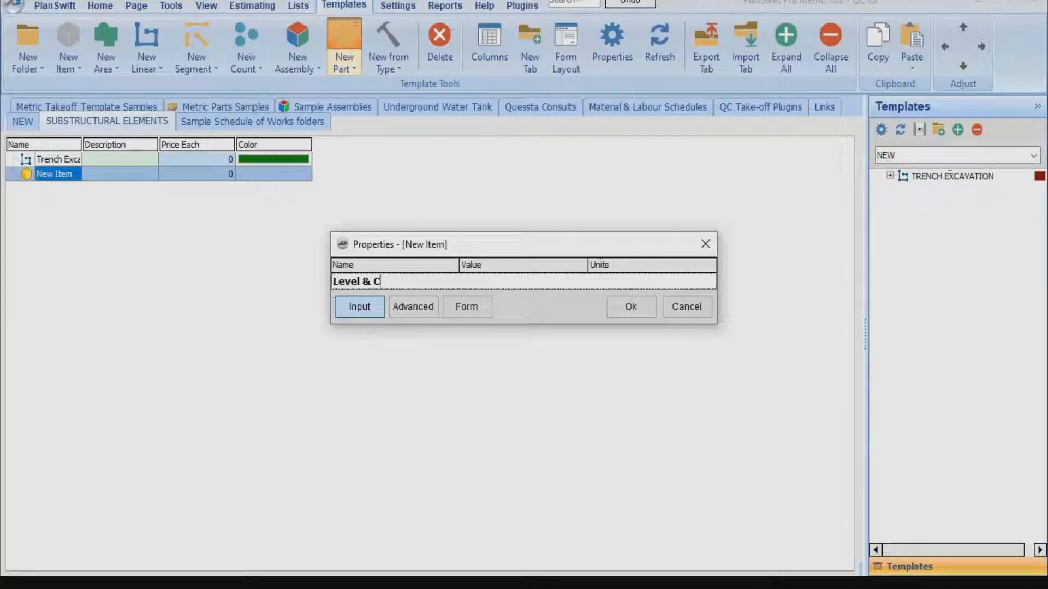
pyautogui.write('om')
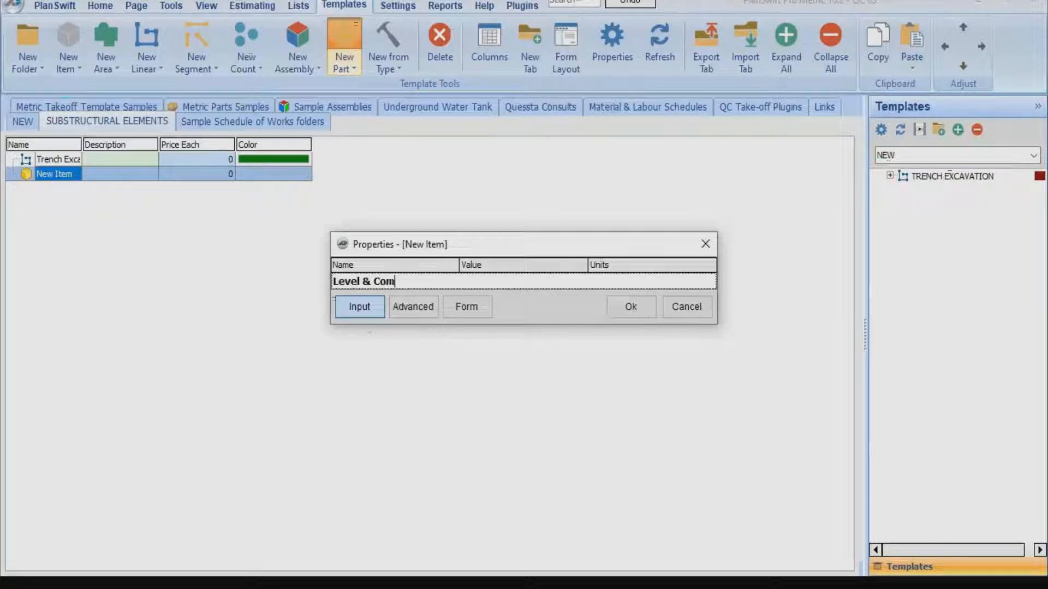
pyautogui.write('pact')
pyautogui.click(636, 307)
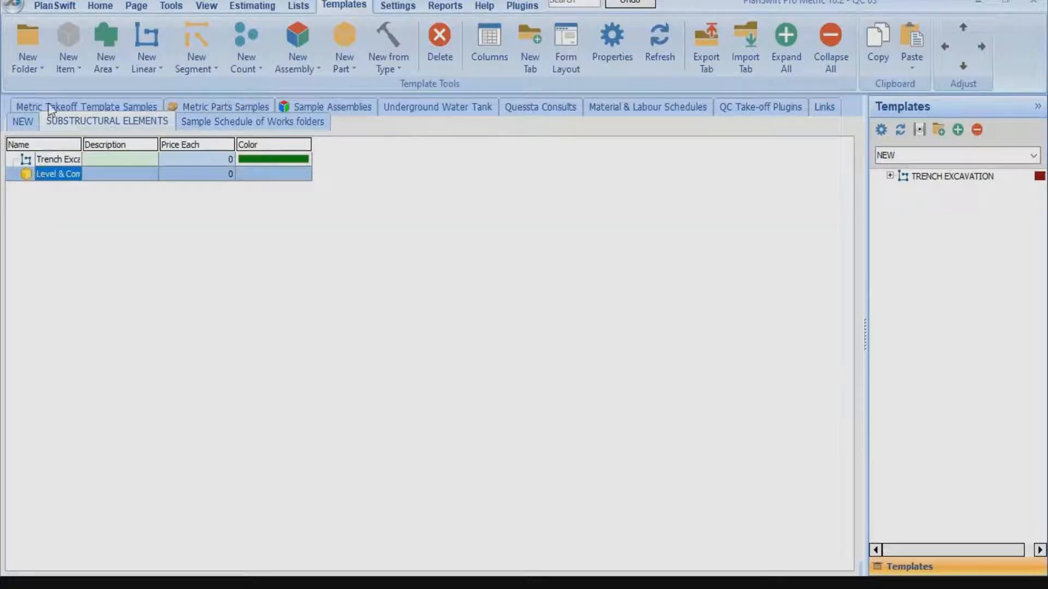
# Nest the Level & Compact part under Trench Excavation and open its advanced properties.
pyautogui.click(981, 45)
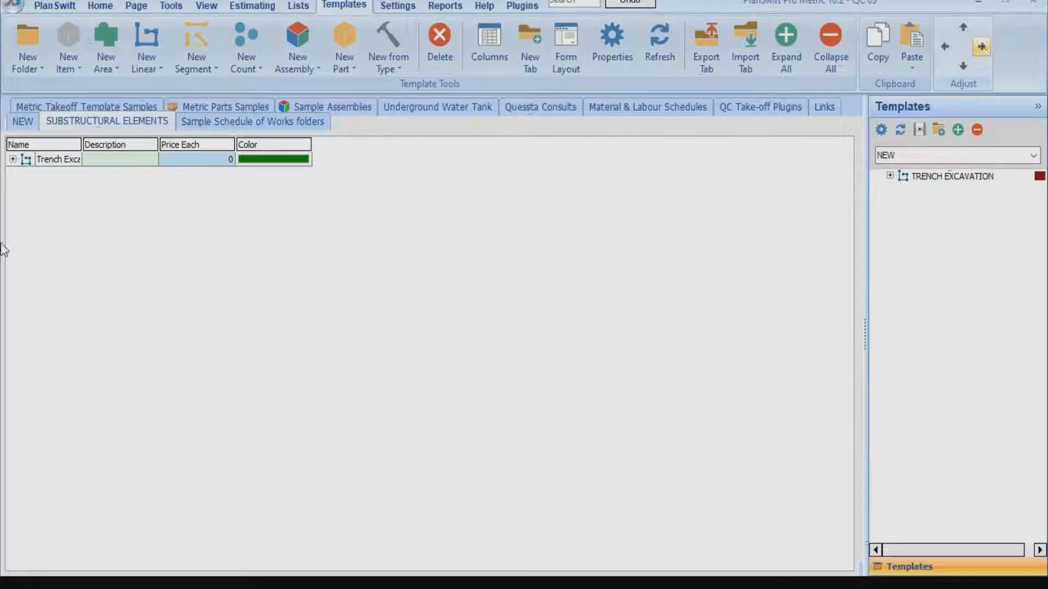
pyautogui.click(12, 160)
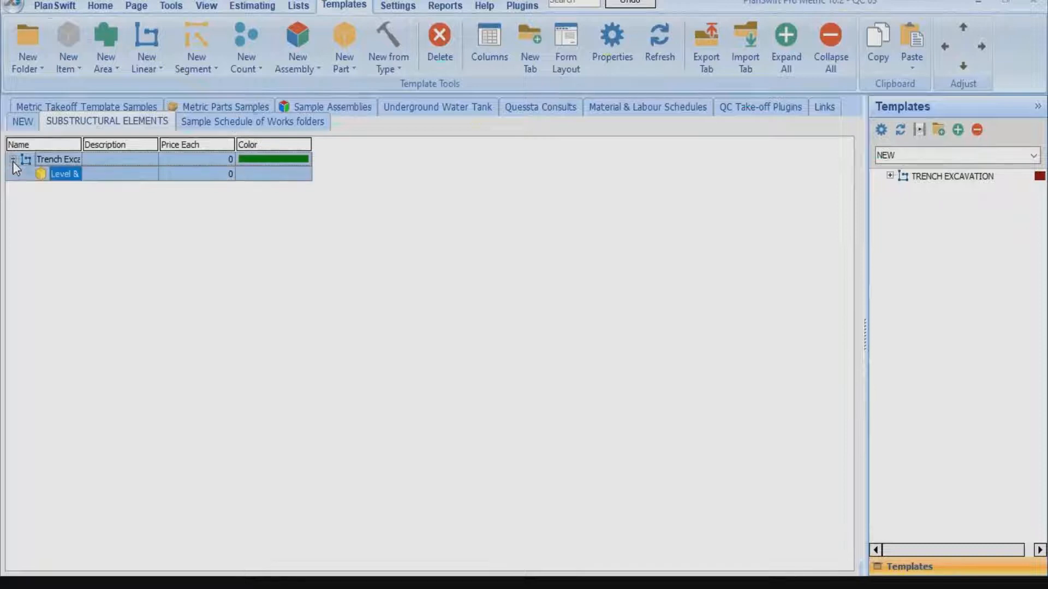
pyautogui.doubleClick(62, 176)
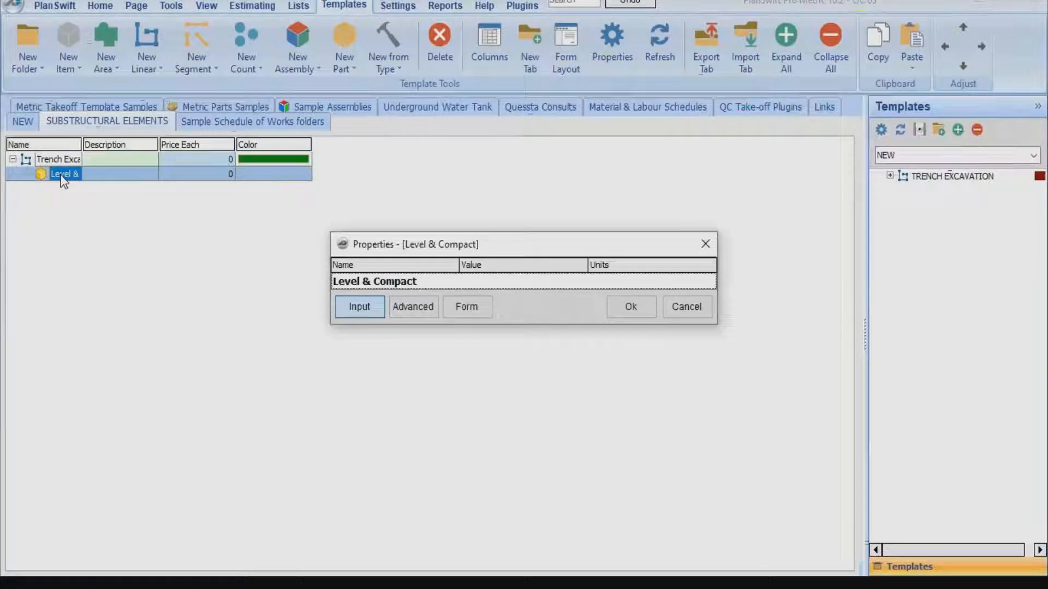
pyautogui.click(415, 306)
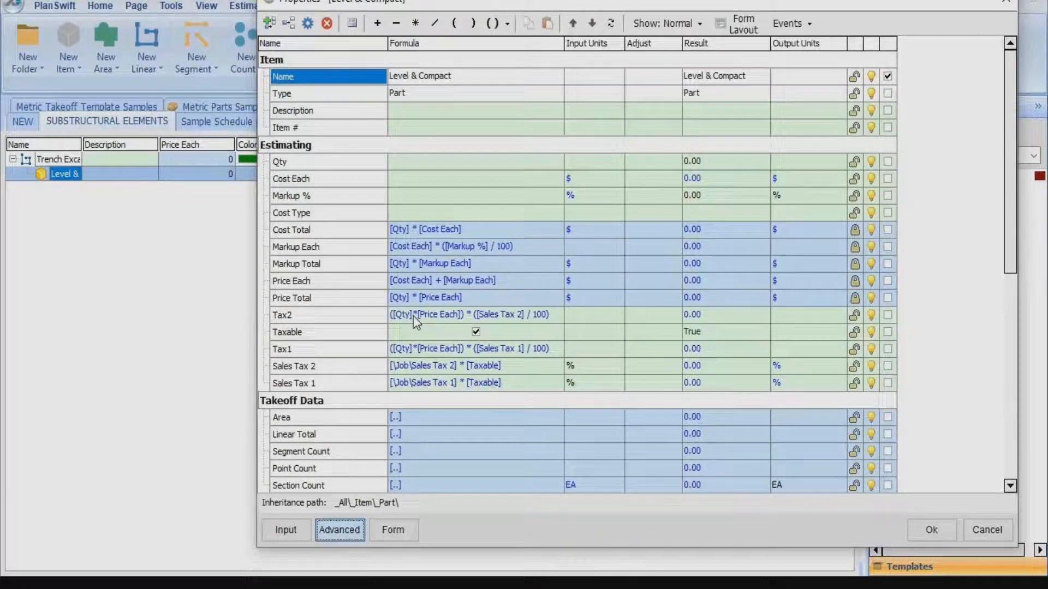
# Add a number property named Width to the Estimating group of Level & Compact.
pyautogui.click(309, 185)
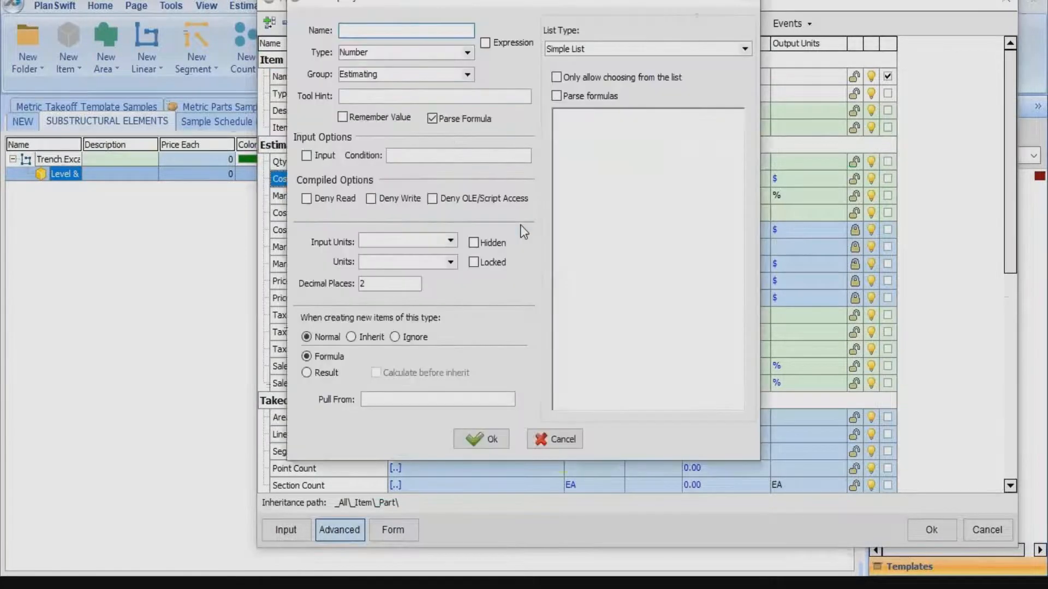
pyautogui.click(291, 25)
pyautogui.write('Width')
pyautogui.click(473, 440)
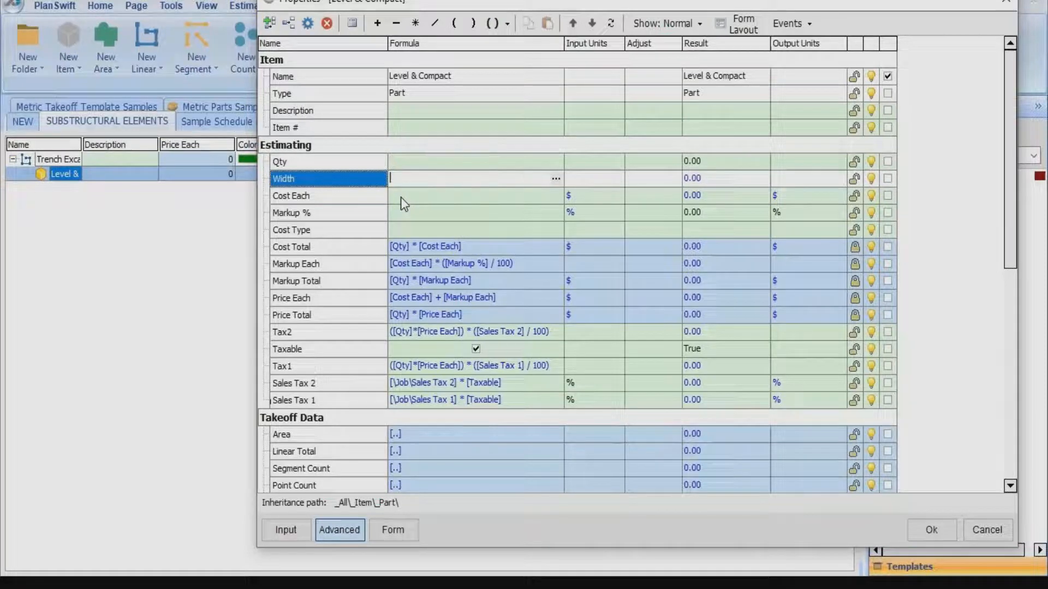
# Set the part's Width formula to the parent Trench Excavation's Width using the relative path [..\Width].
pyautogui.click(555, 180)
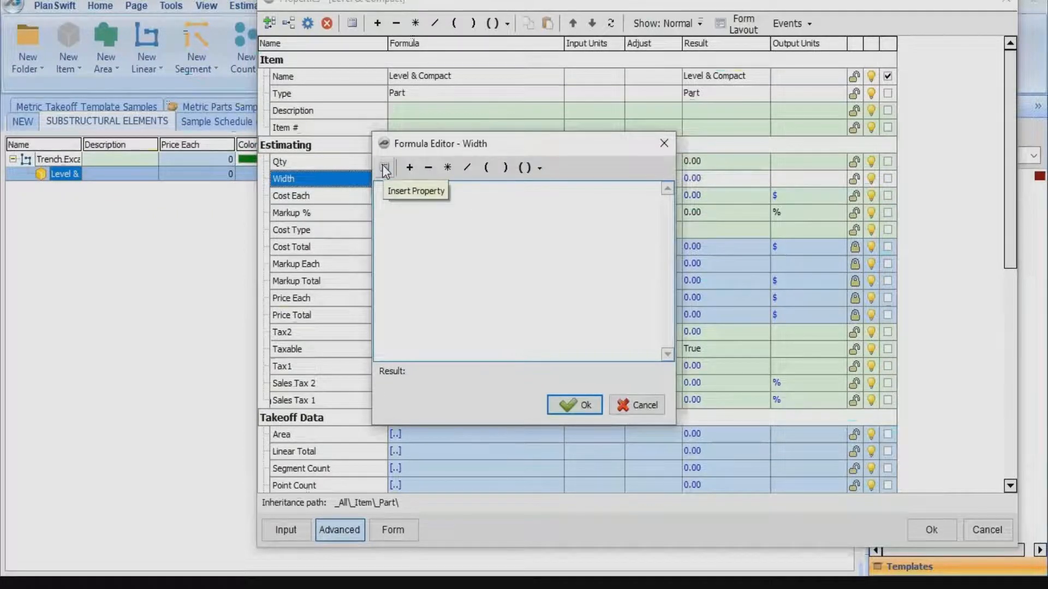
pyautogui.click(385, 170)
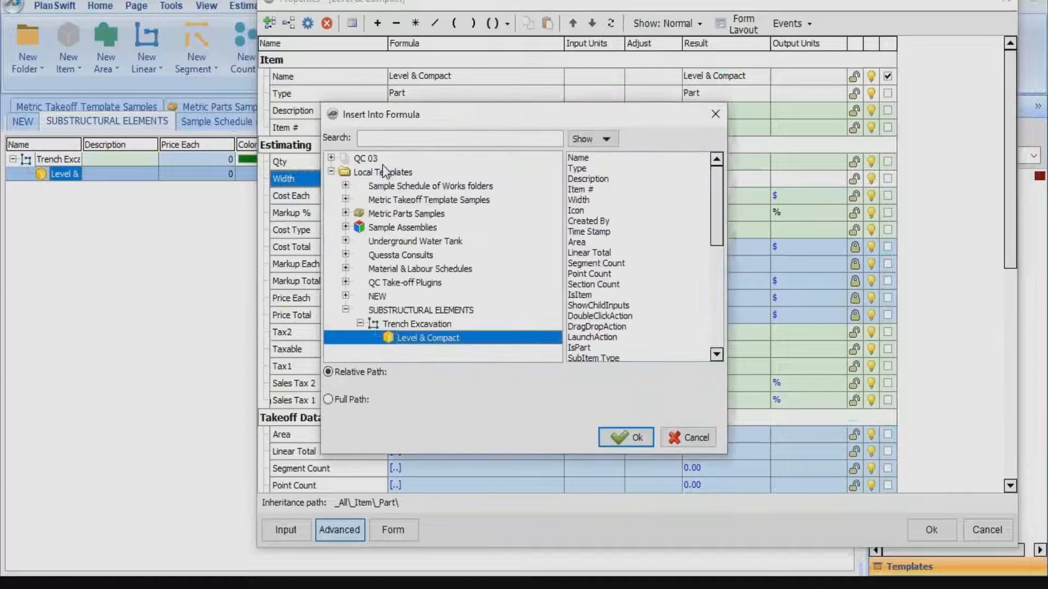
pyautogui.click(405, 324)
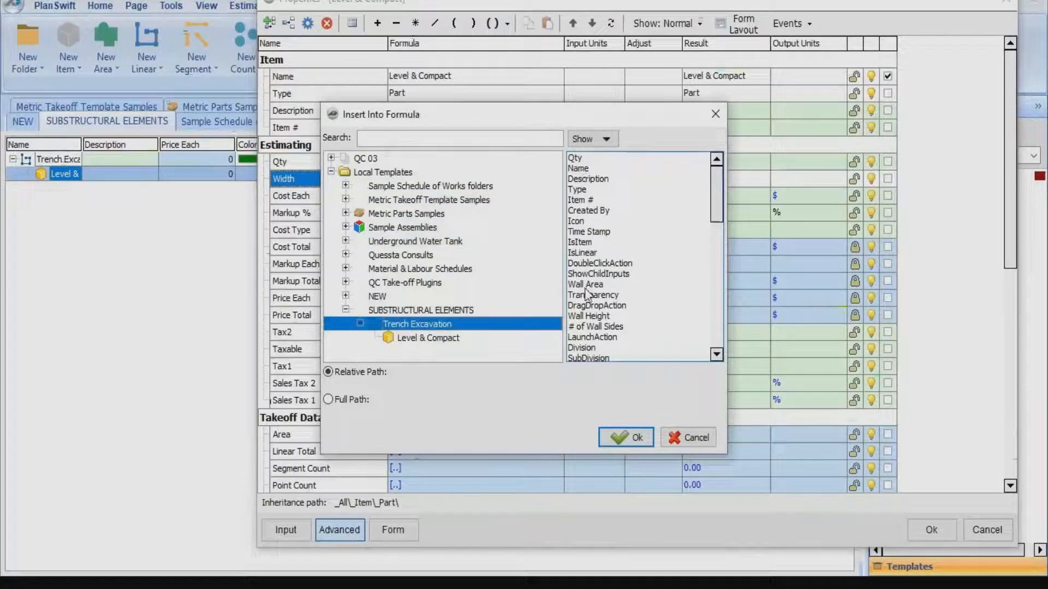
pyautogui.scroll(-3, 592, 246)
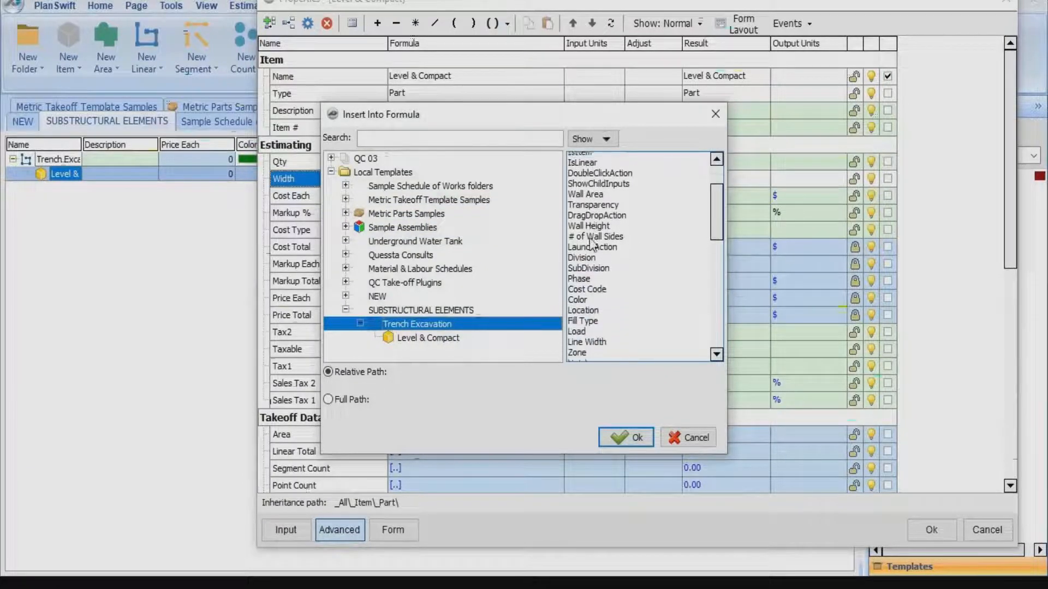
pyautogui.scroll(-2, 594, 268)
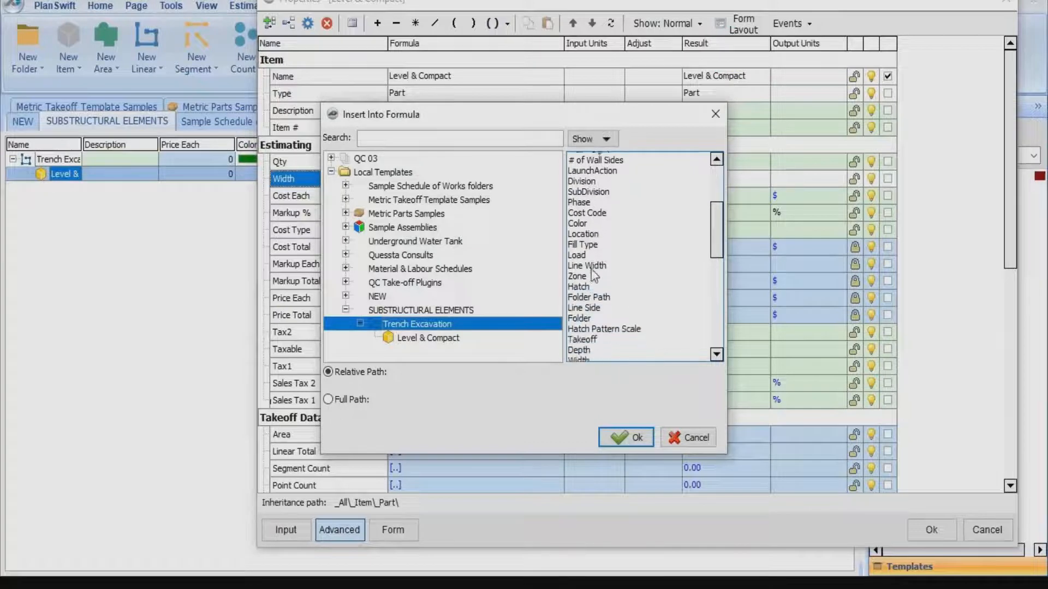
pyautogui.scroll(-1, 592, 273)
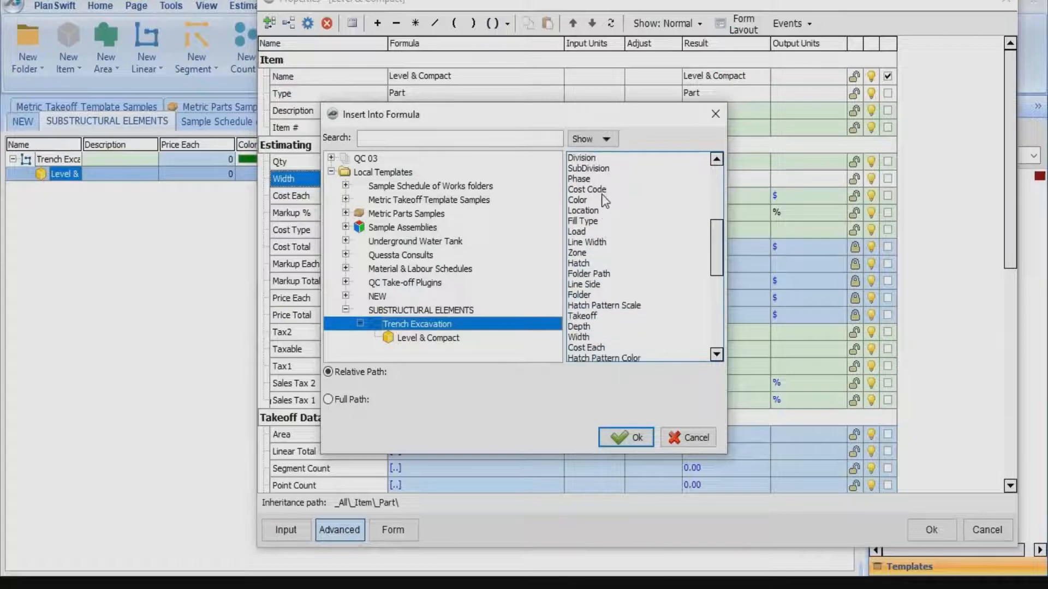
pyautogui.click(578, 338)
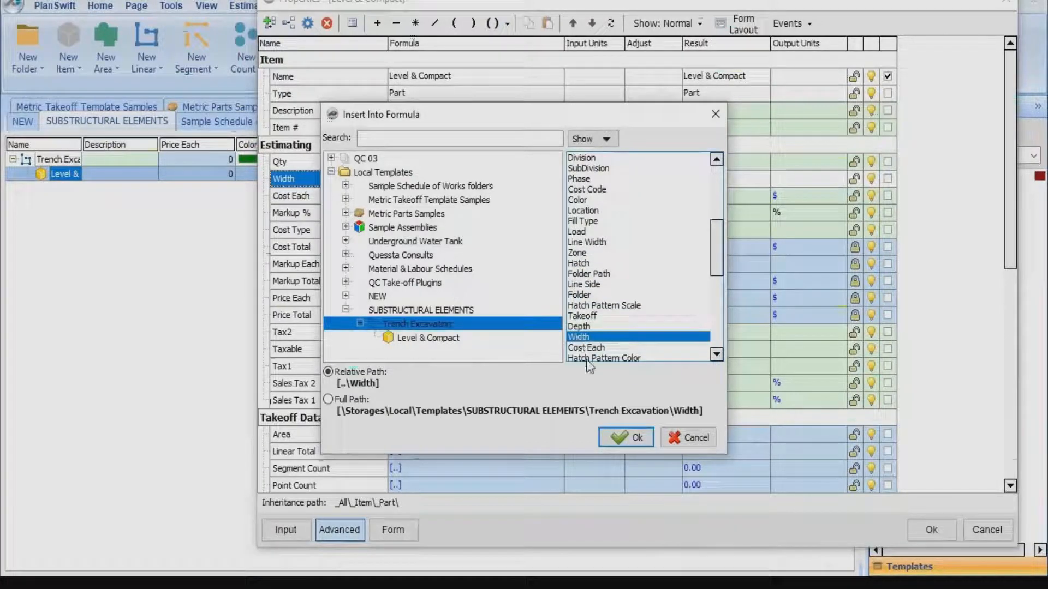
pyautogui.click(609, 434)
pyautogui.click(571, 404)
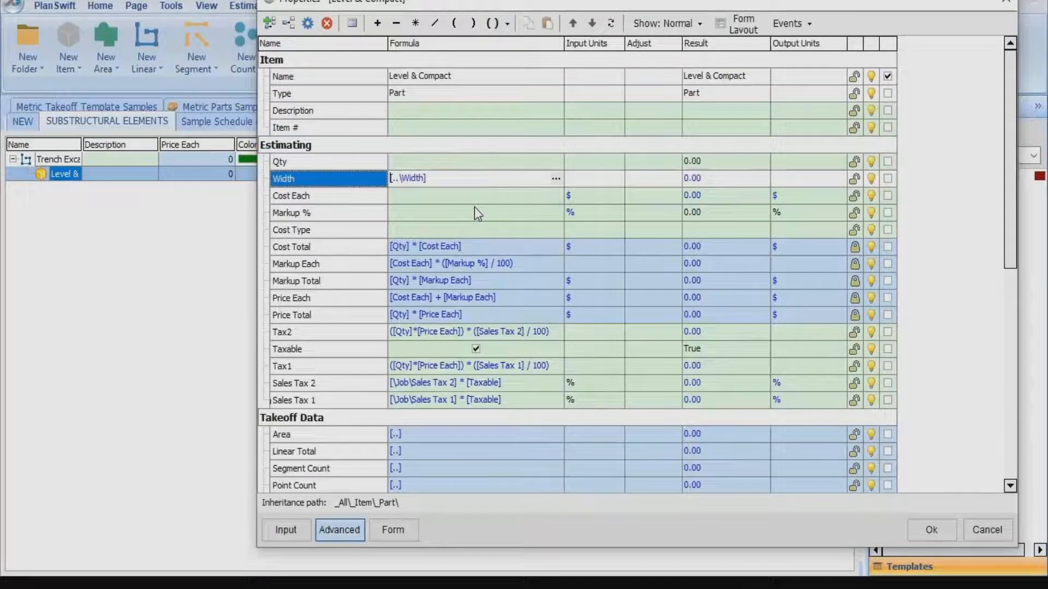
# Set the part's Qty formula to the parent Trench Excavation's Linear Total using the relative path [..\Linear Total].
pyautogui.click(399, 162)
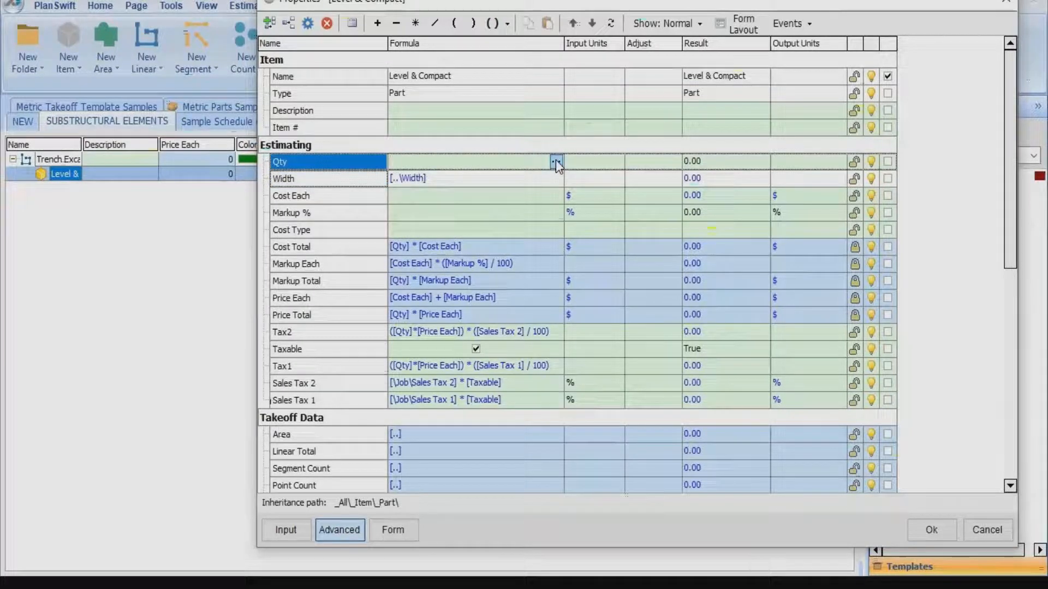
pyautogui.click(555, 161)
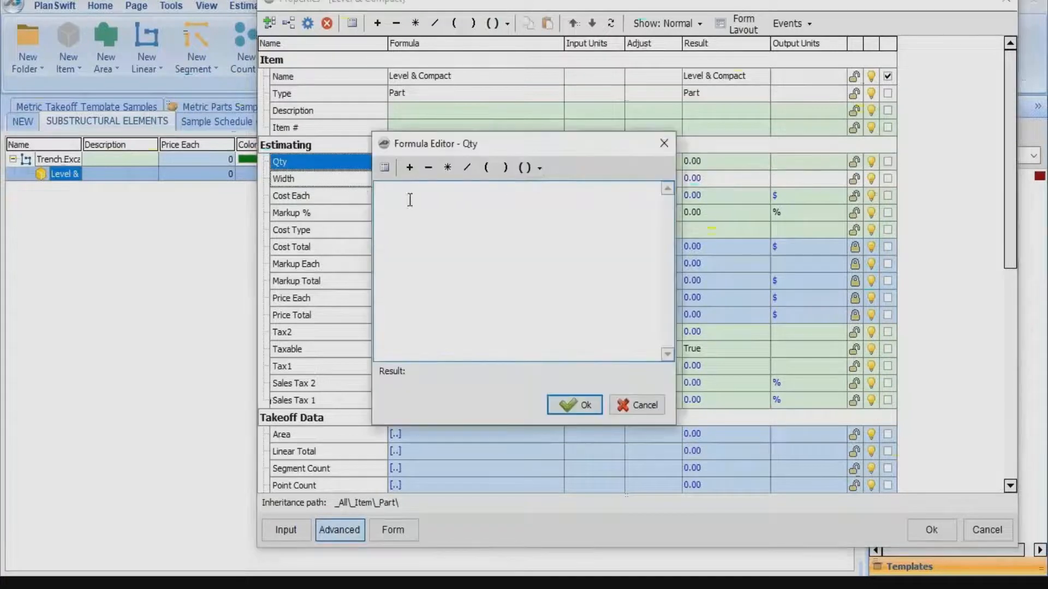
pyautogui.click(383, 169)
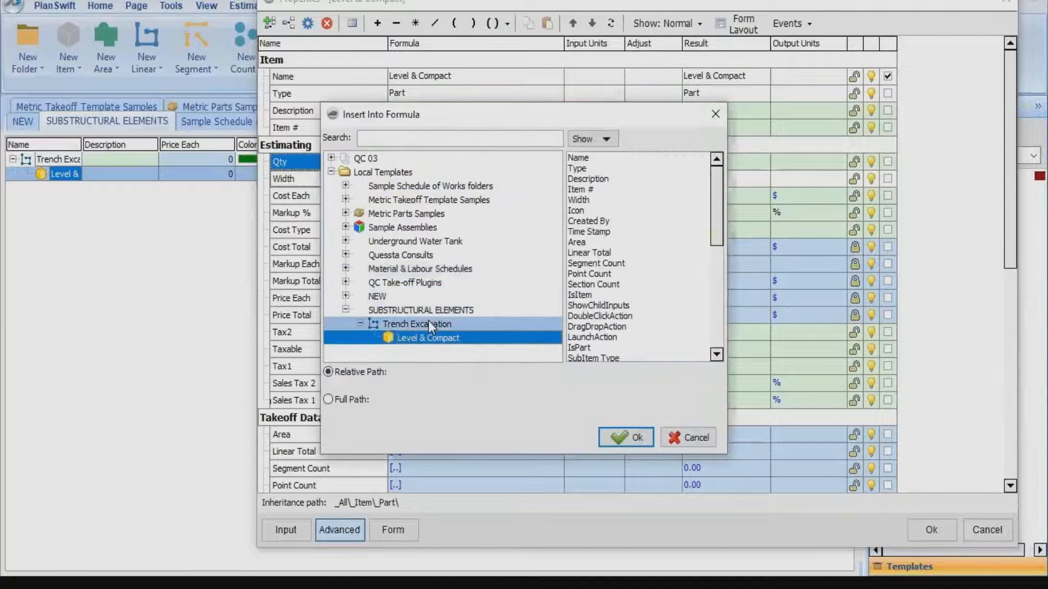
pyautogui.click(428, 321)
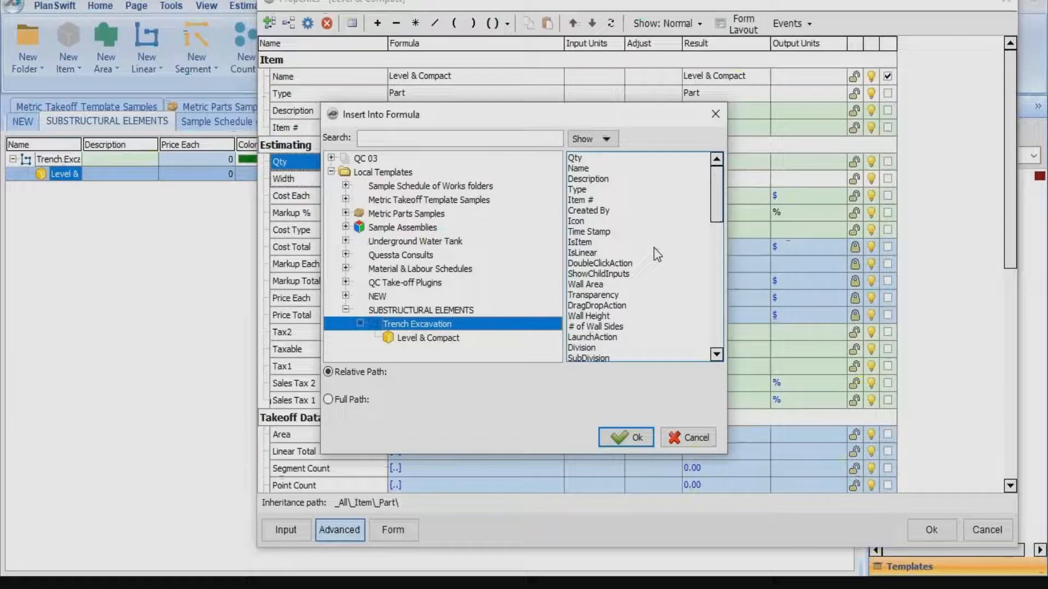
pyautogui.scroll(-6, 636, 297)
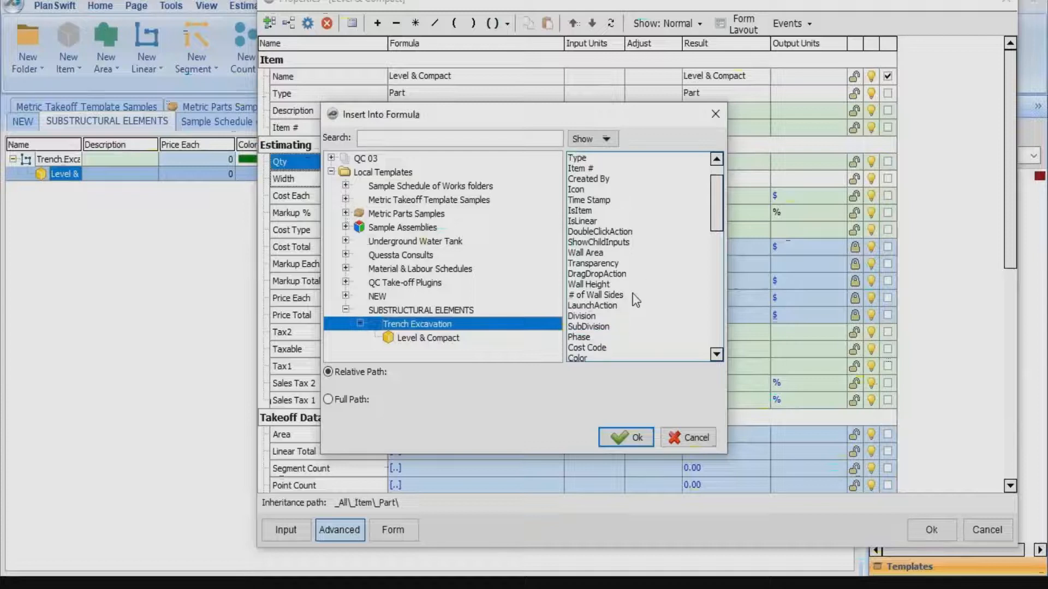
pyautogui.scroll(-5, 636, 300)
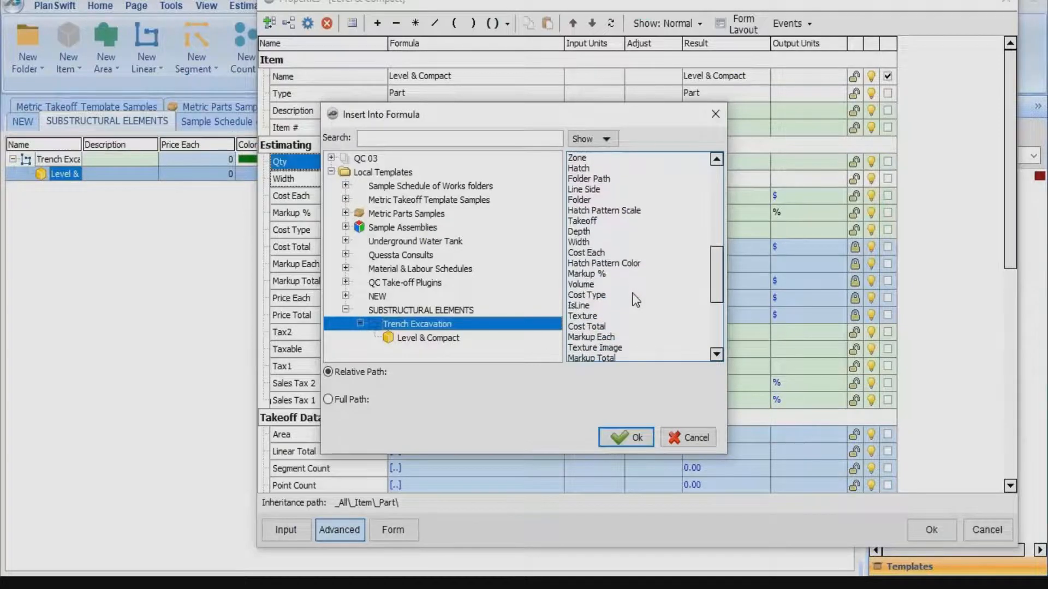
pyautogui.scroll(-4, 630, 309)
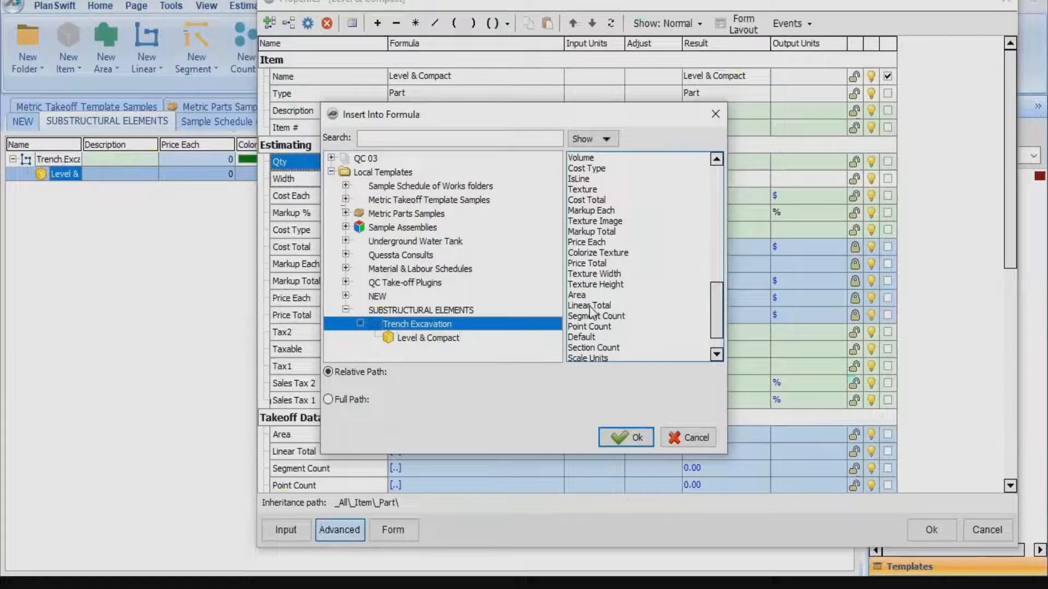
pyautogui.click(589, 306)
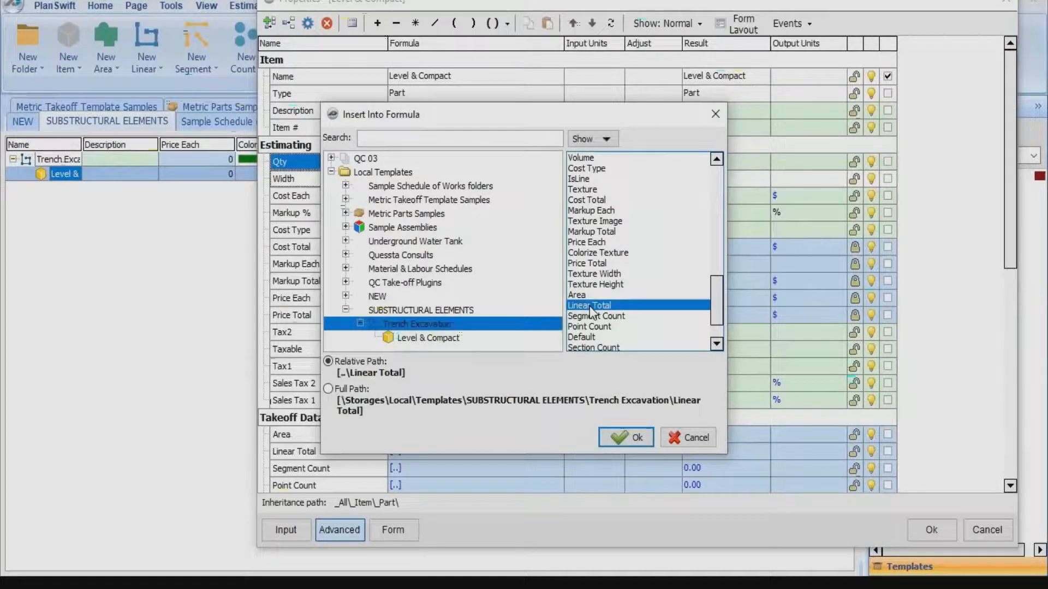
pyautogui.click(627, 439)
pyautogui.click(575, 410)
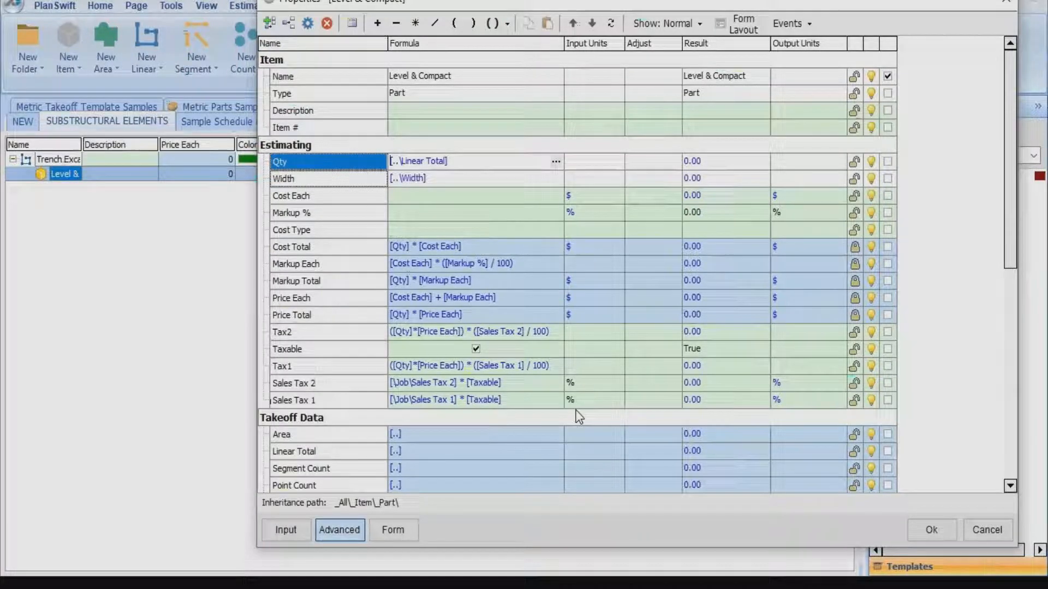
# Extend the Qty formula by multiplying it by the part's own Width, giving [..\Linear Total] * [Width].
pyautogui.click(459, 160)
pyautogui.click(415, 24)
pyautogui.moveTo(284, 178); pyautogui.dragTo(472, 160)
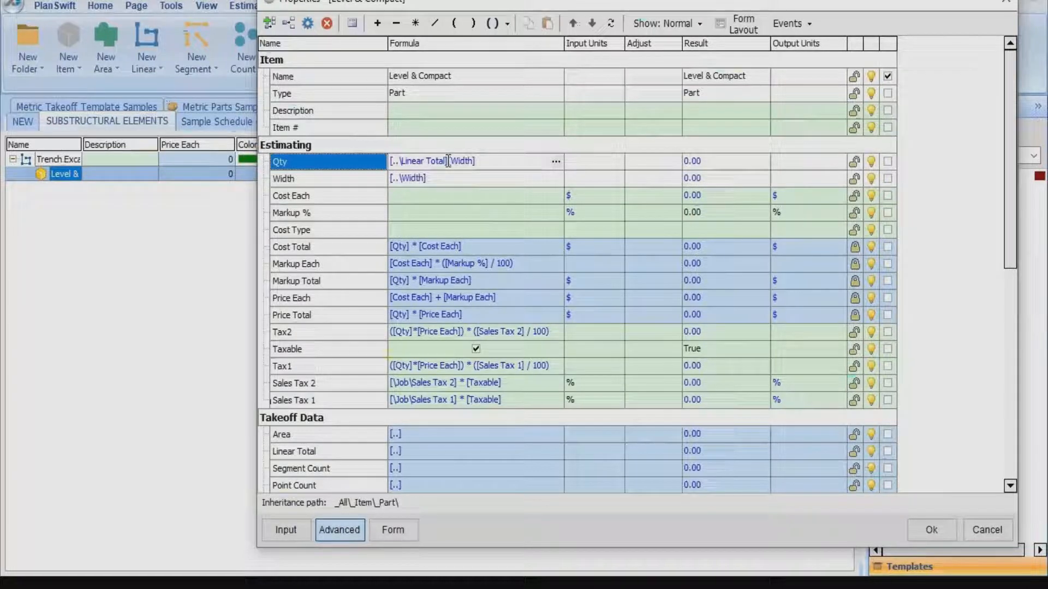
pyautogui.click(414, 23)
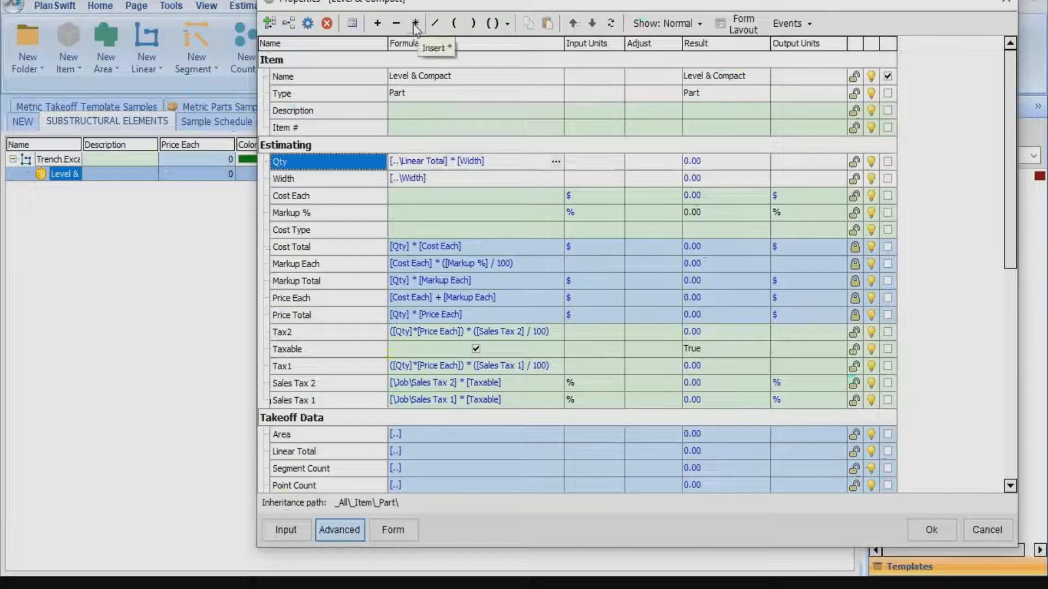
# Set the input units of the Level & Compact Qty to SQ M.
pyautogui.click(589, 161)
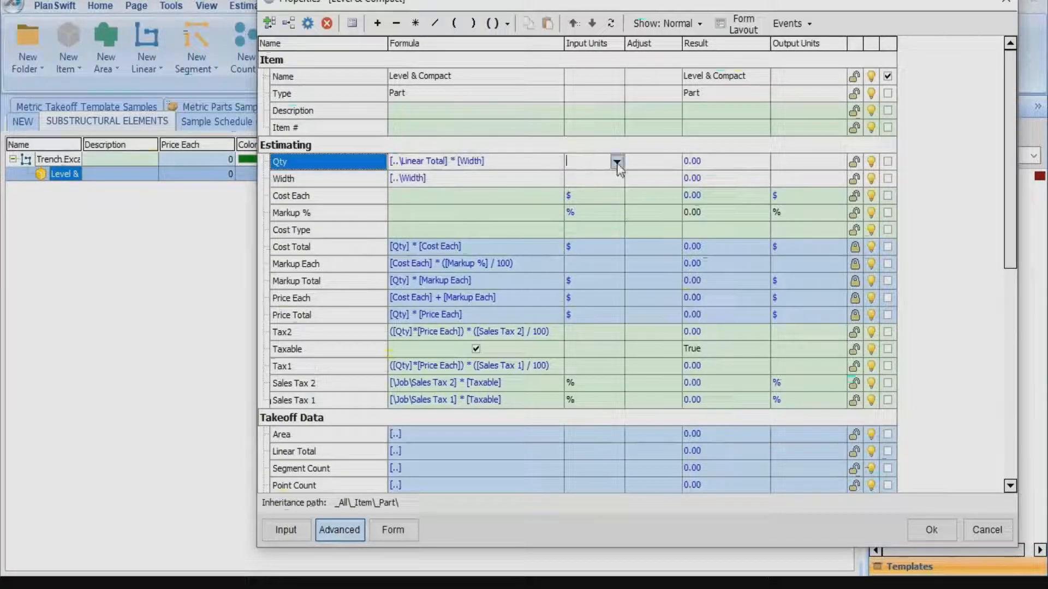
pyautogui.click(616, 161)
pyautogui.scroll(-4, 592, 232)
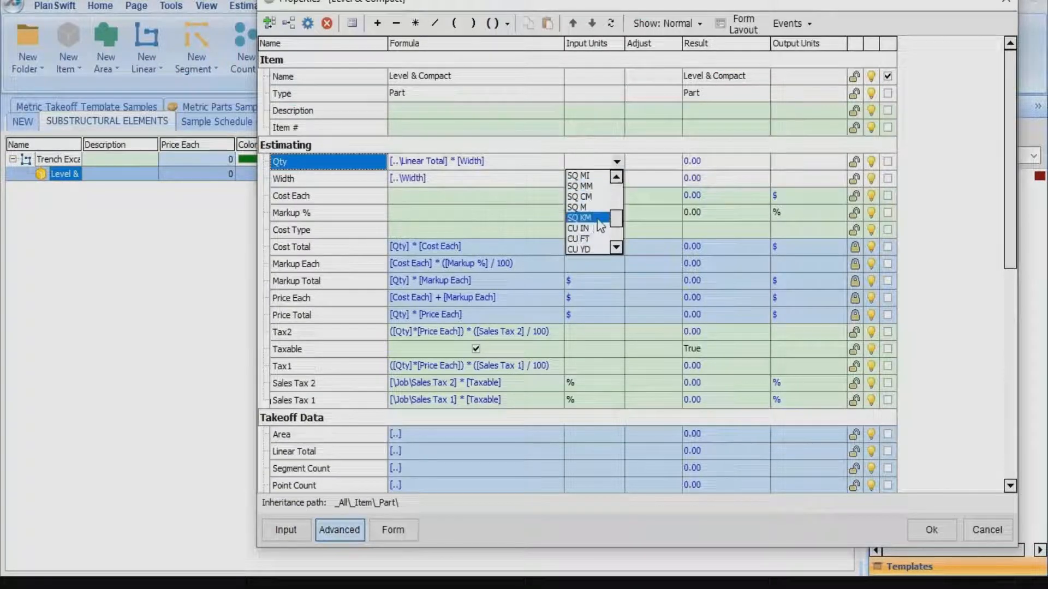
pyautogui.click(579, 207)
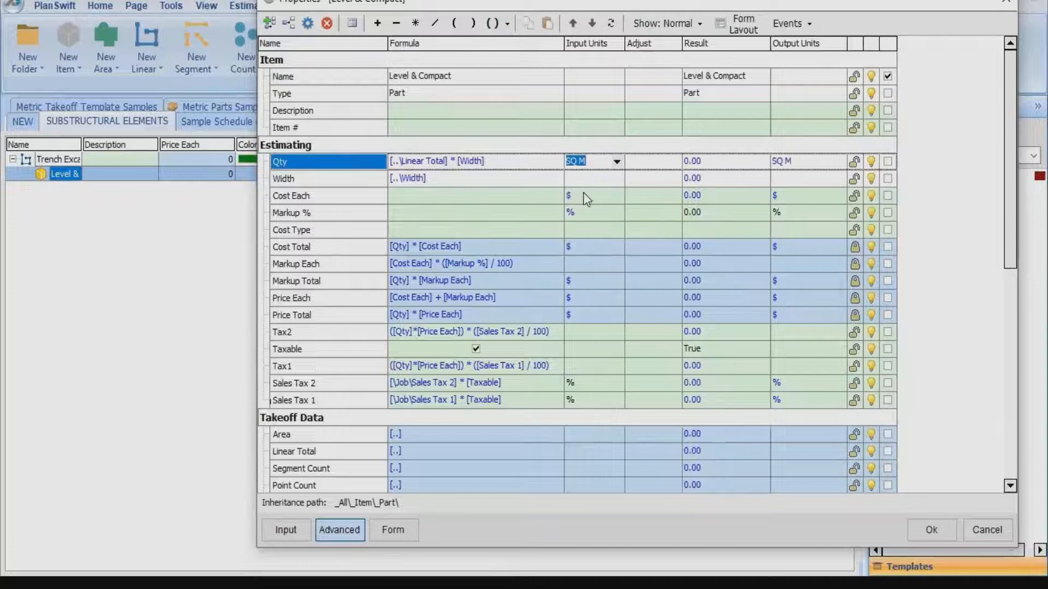
# Set the input units of the Level & Compact part's Width to M.
pyautogui.click(609, 178)
pyautogui.click(615, 179)
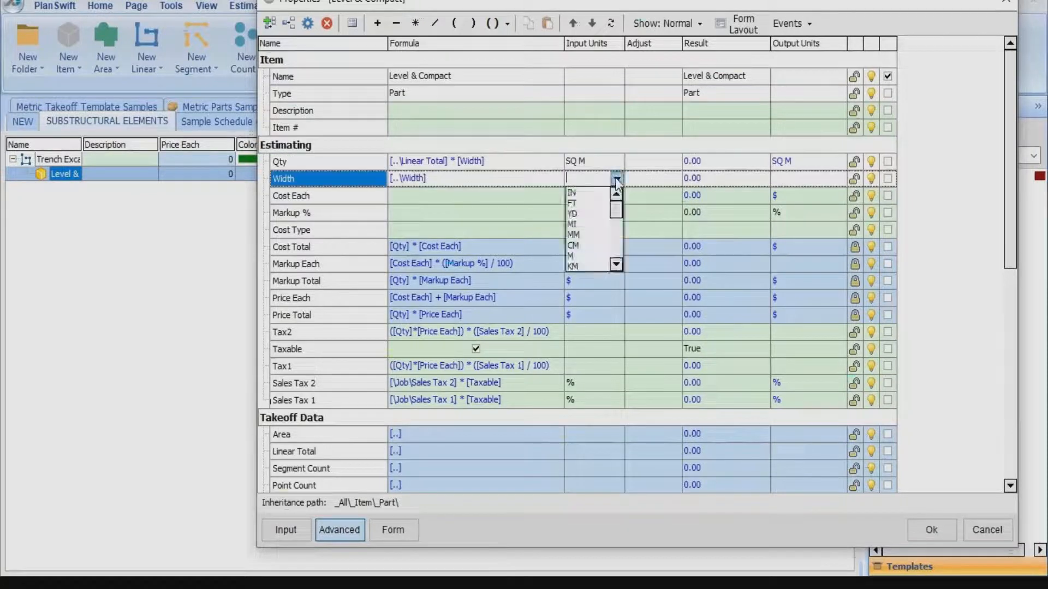
pyautogui.click(578, 252)
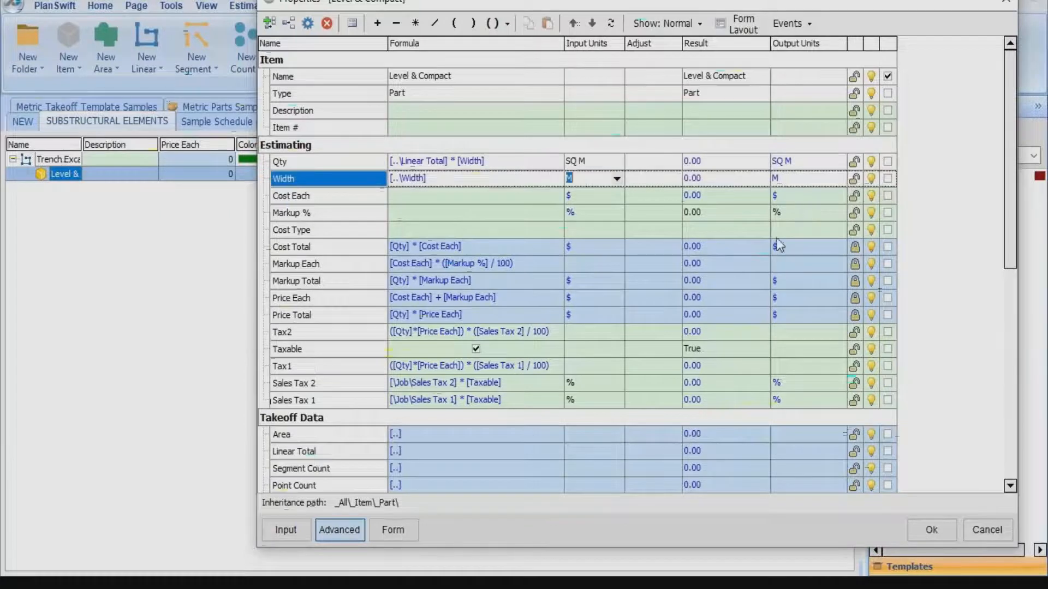
# Mark the Level & Compact part's Width property as an input and save the part's properties.
pyautogui.scroll(-1, 767, 266)
pyautogui.scroll(-6, 772, 265)
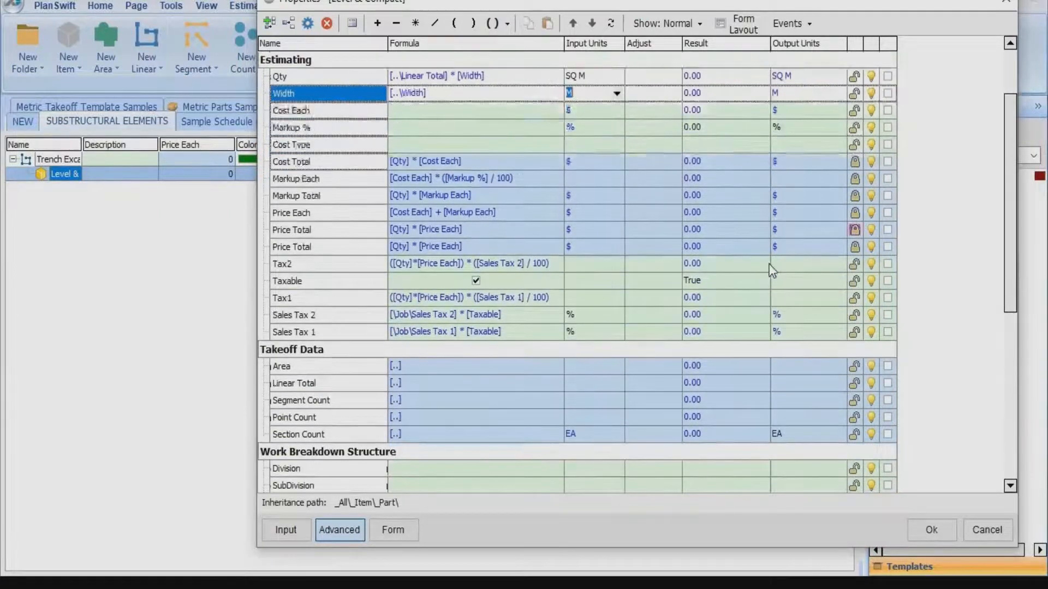
pyautogui.scroll(-2, 788, 340)
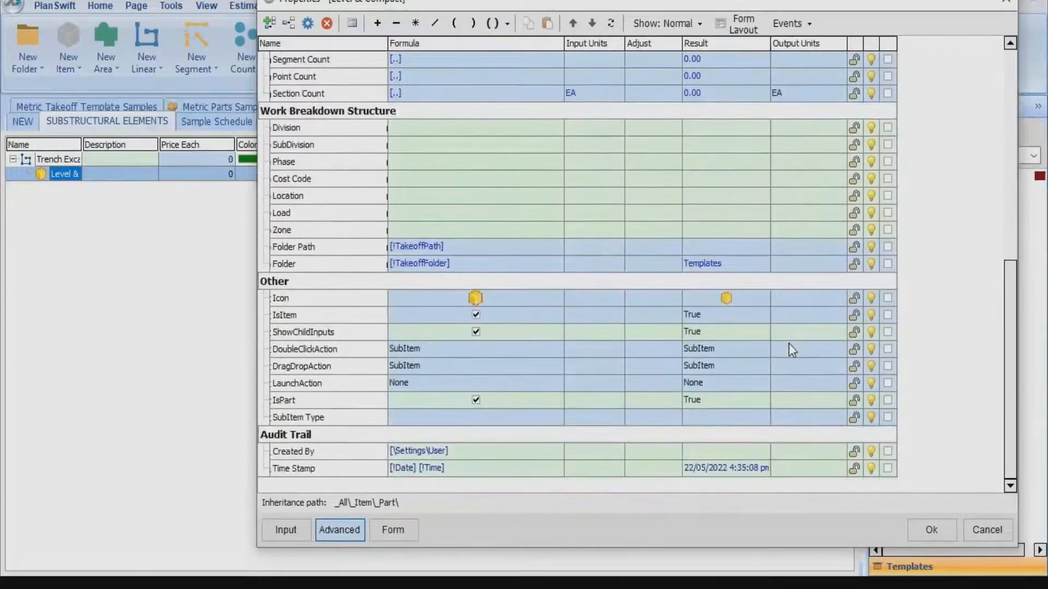
pyautogui.scroll(1, 686, 318)
pyautogui.scroll(7, 568, 297)
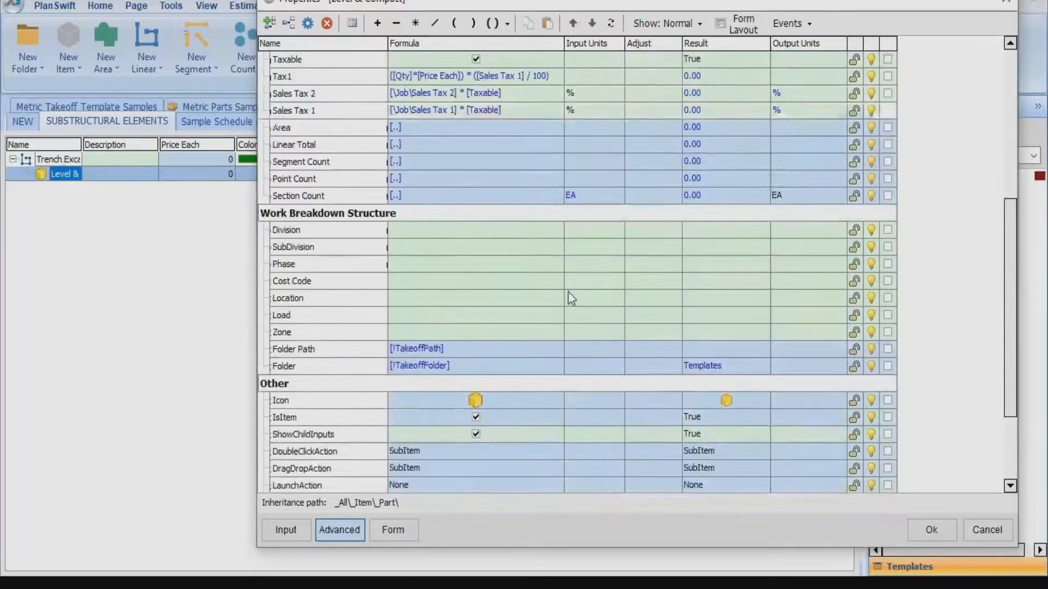
pyautogui.scroll(1, 515, 275)
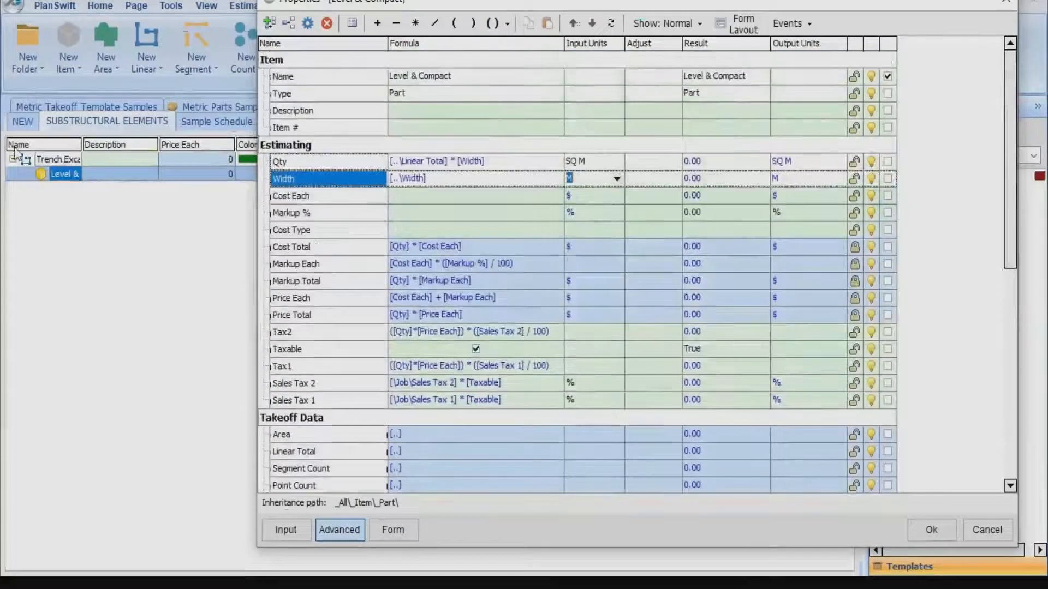
pyautogui.click(888, 178)
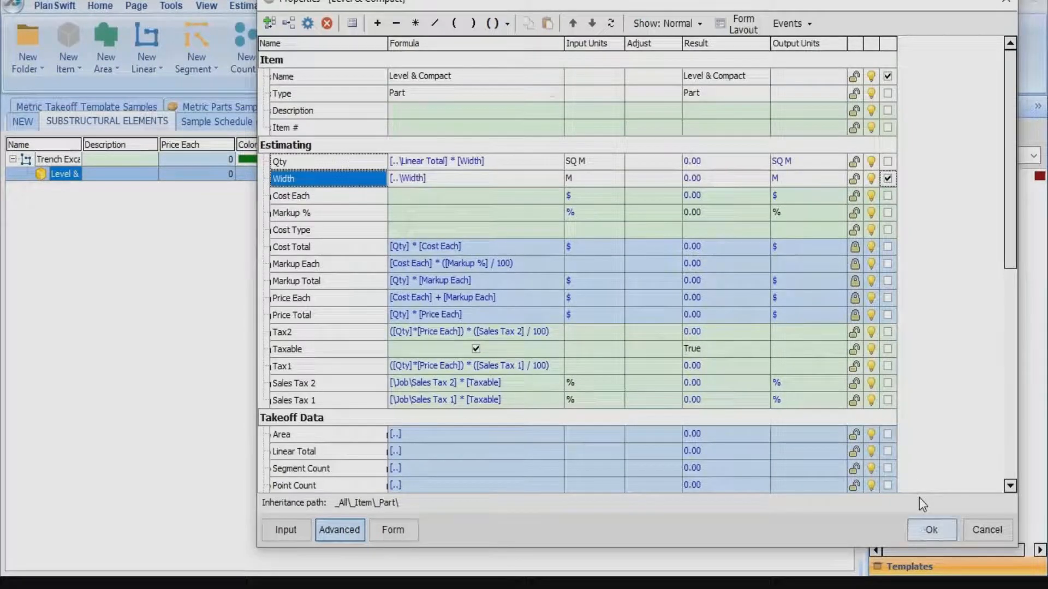
pyautogui.click(931, 529)
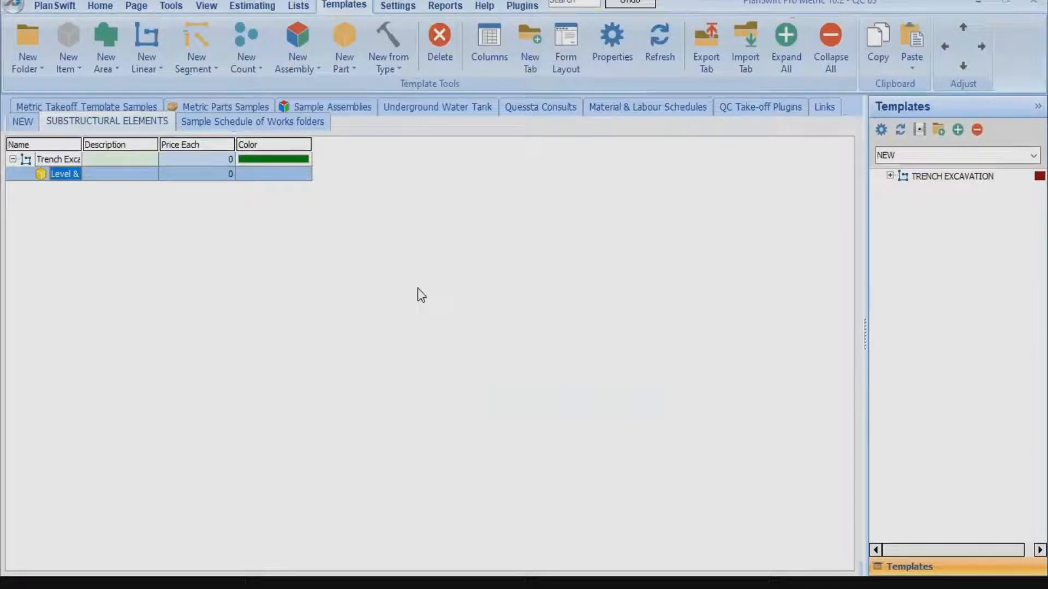
# Return to the job pages, collapse the Architectural Drawing folder and open the structural ground beam slab layout from its BACKFILLING takeoff.
pyautogui.click(100, 7)
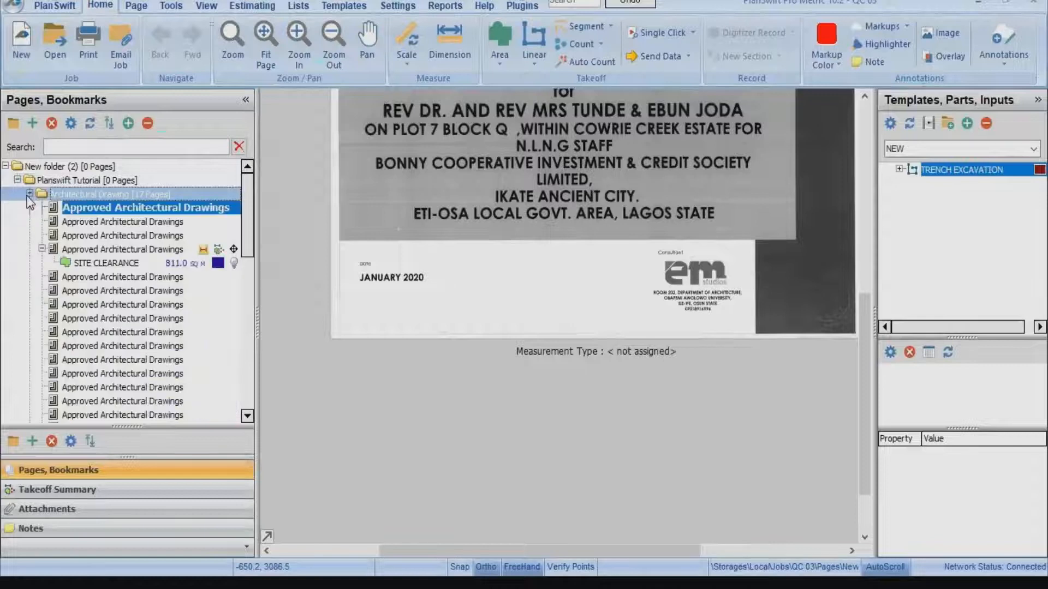
pyautogui.click(29, 193)
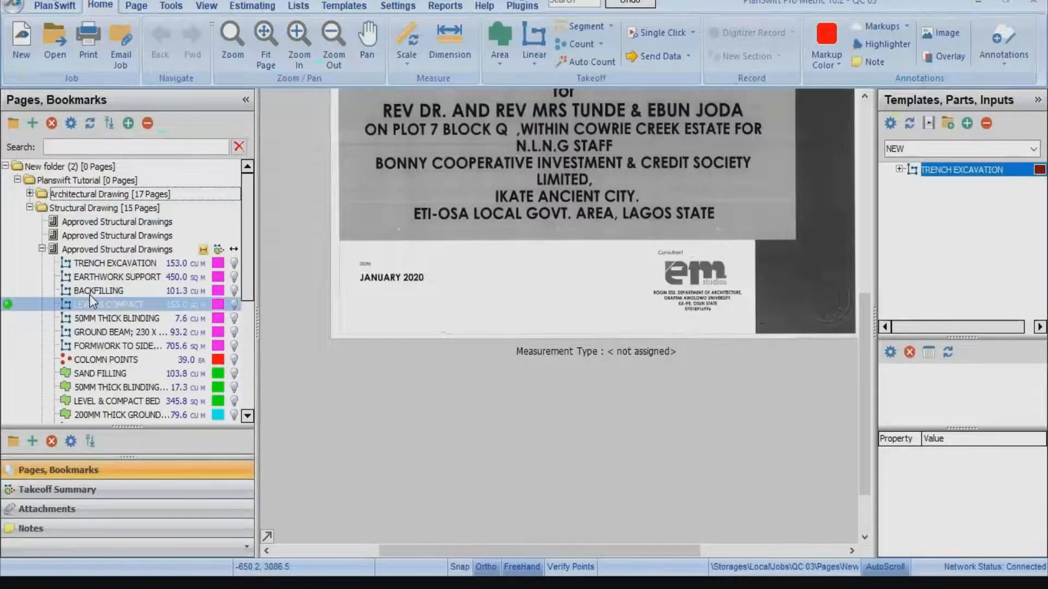
pyautogui.click(89, 293)
pyautogui.scroll(-2, 235, 343)
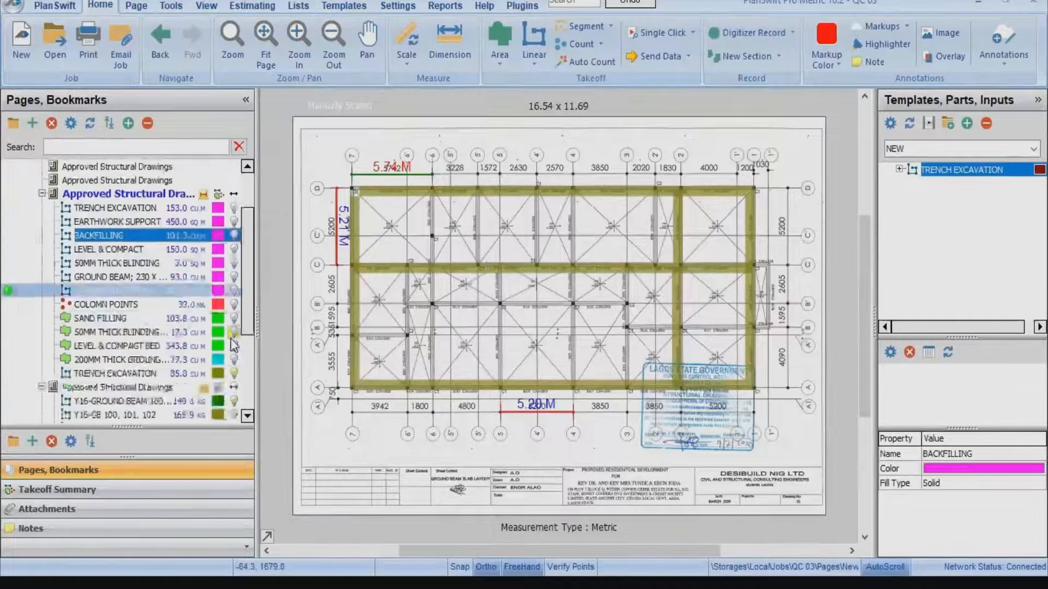
pyautogui.scroll(-3, 235, 344)
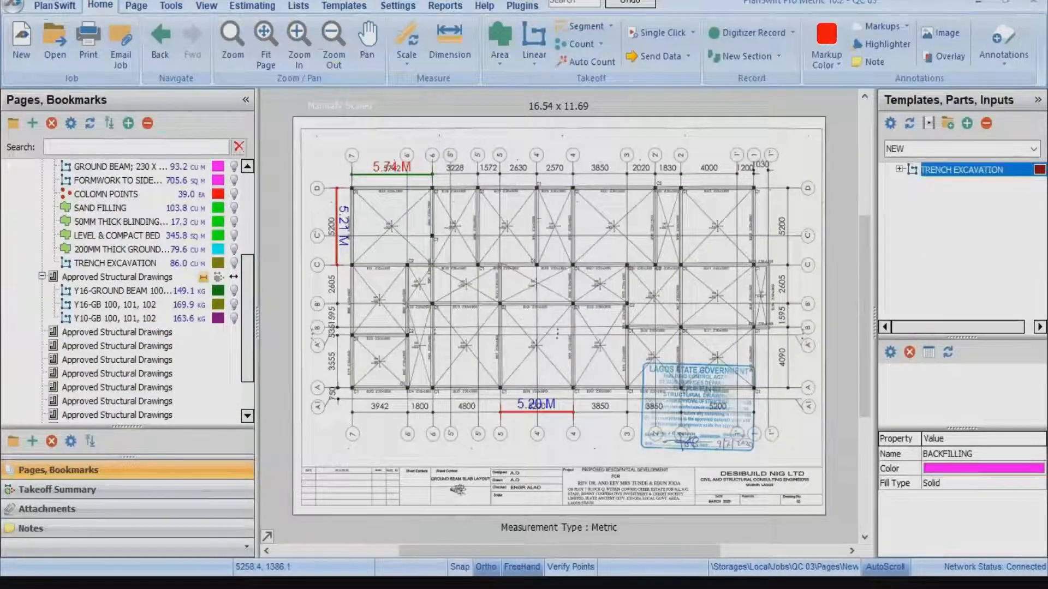
# Switch the template list to SUBSTRUCTURAL ELEMENTS and select the Trench Excavation template.
pyautogui.click(955, 148)
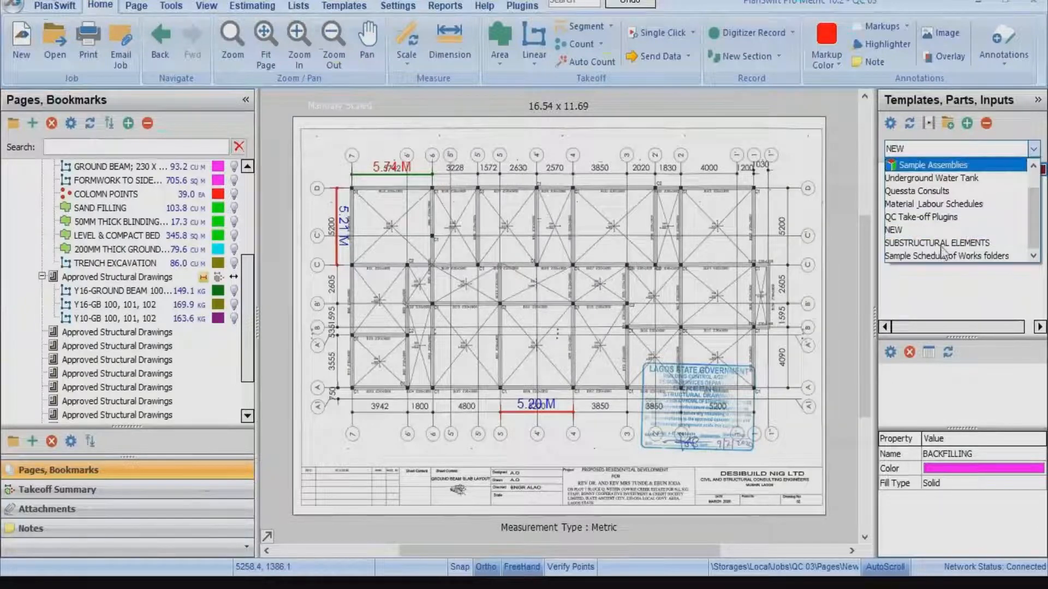
pyautogui.click(927, 243)
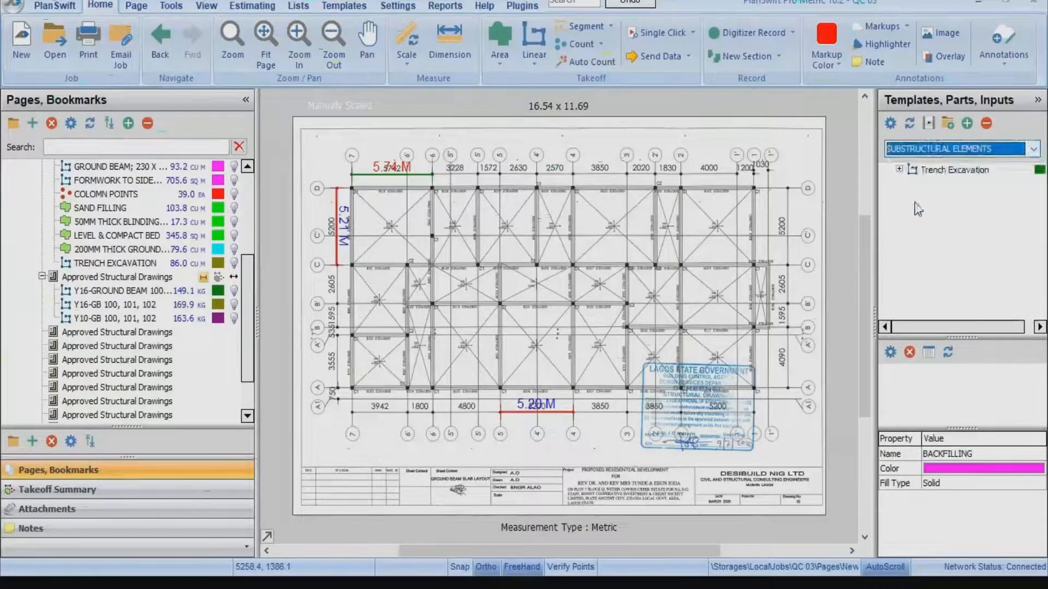
pyautogui.click(901, 172)
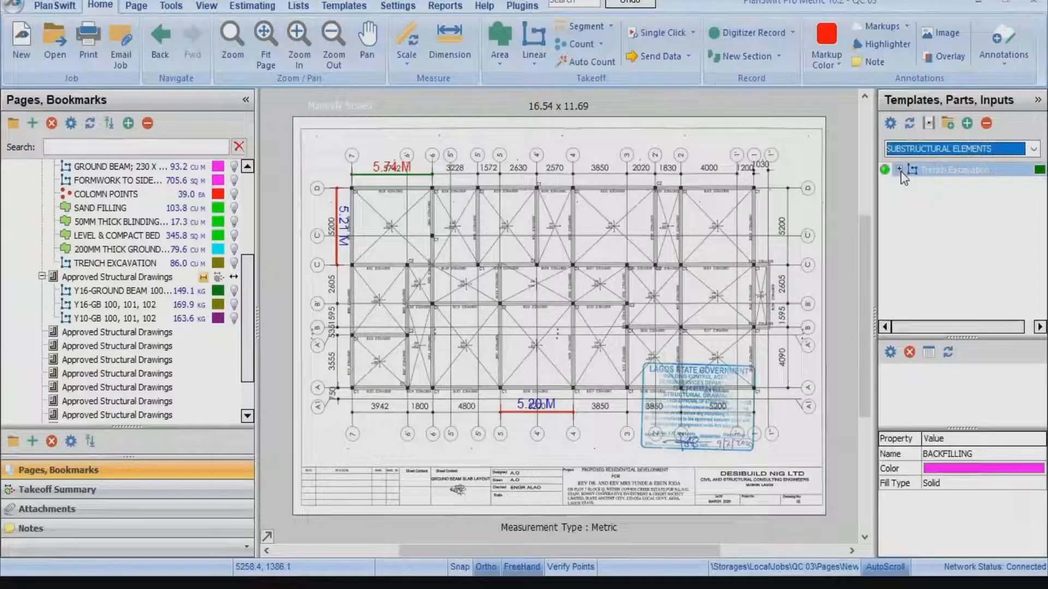
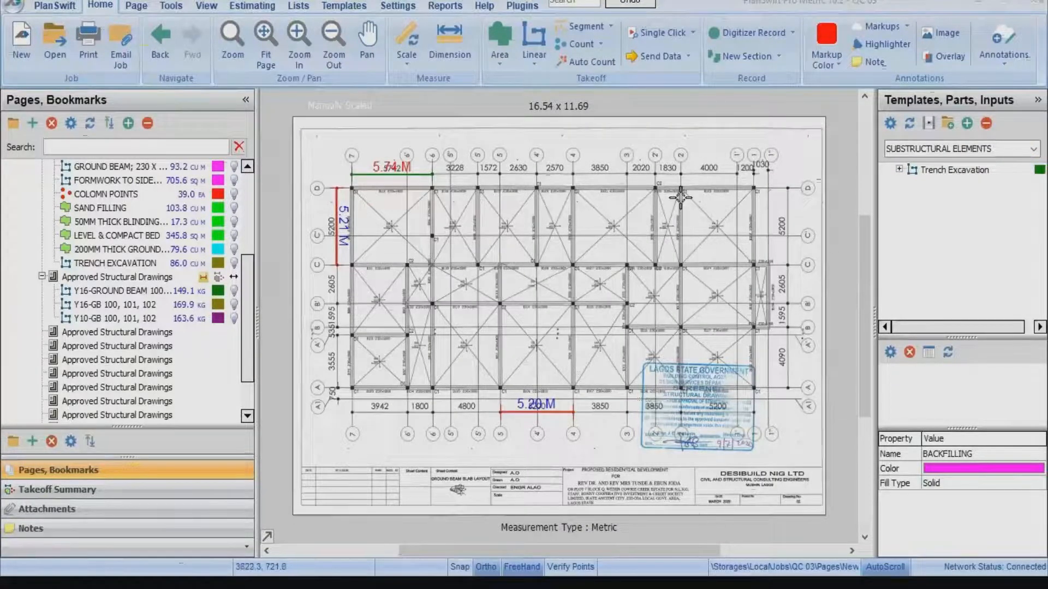
# Start a takeoff from the Trench Excavation template with a depth of 1.0 m and a width of 0.68 m.
pyautogui.doubleClick(883, 170)
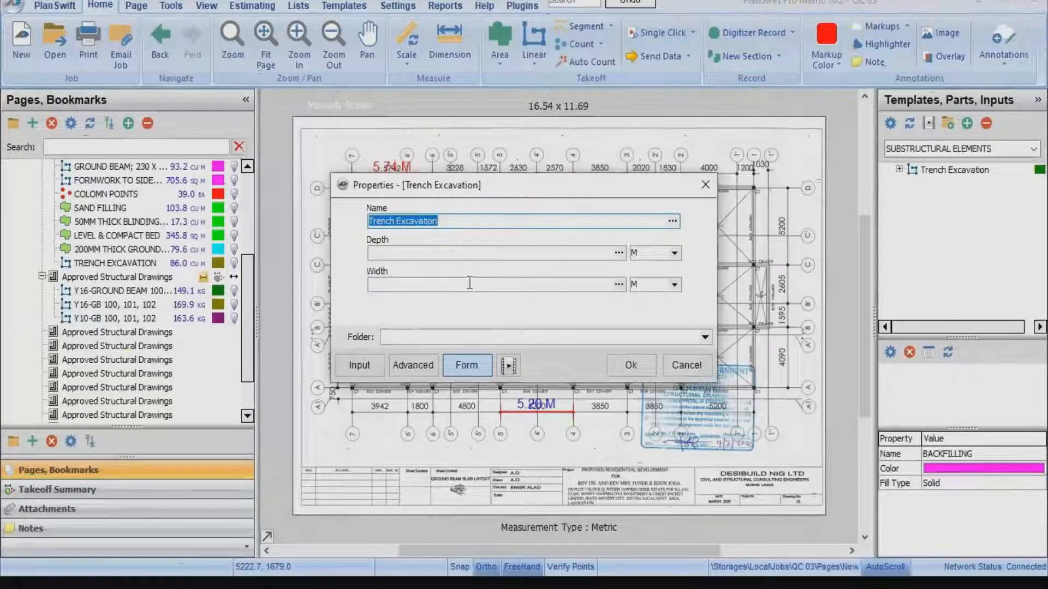
pyautogui.click(410, 255)
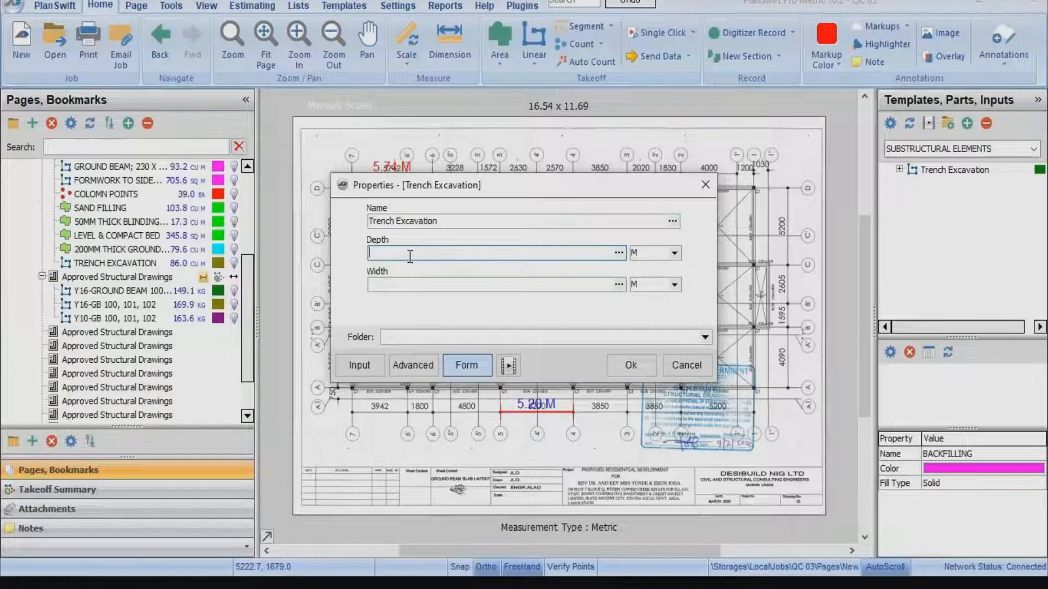
pyautogui.write('1.0')
pyautogui.click(401, 282)
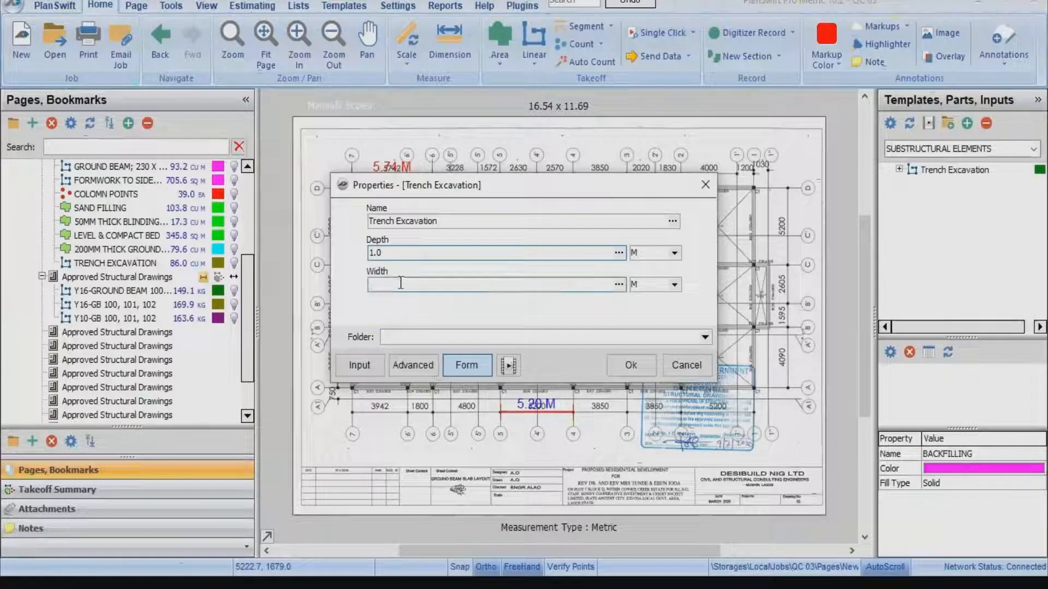
pyautogui.write('0.68')
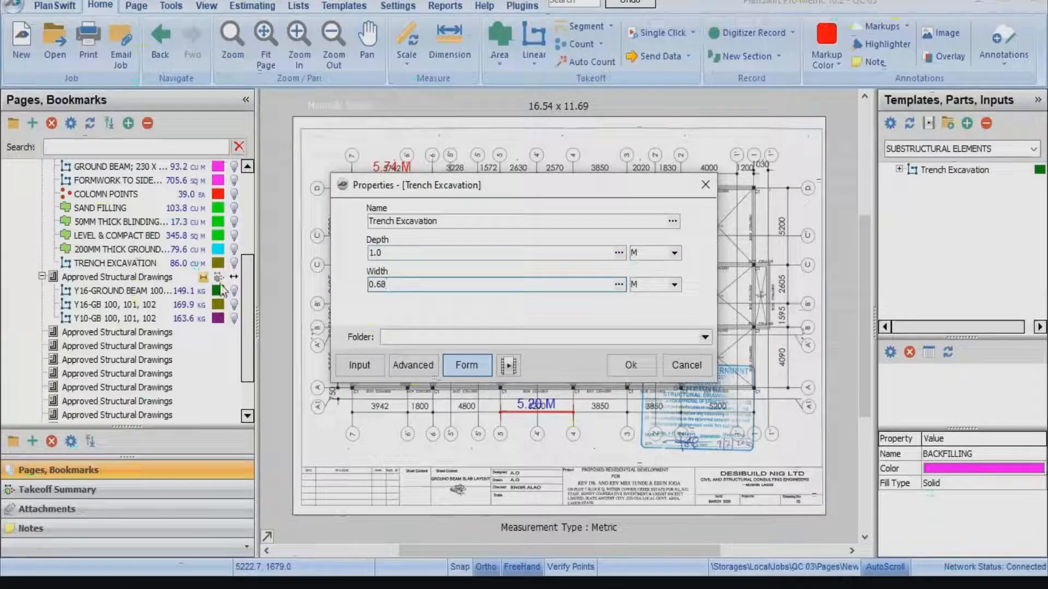
pyautogui.click(628, 365)
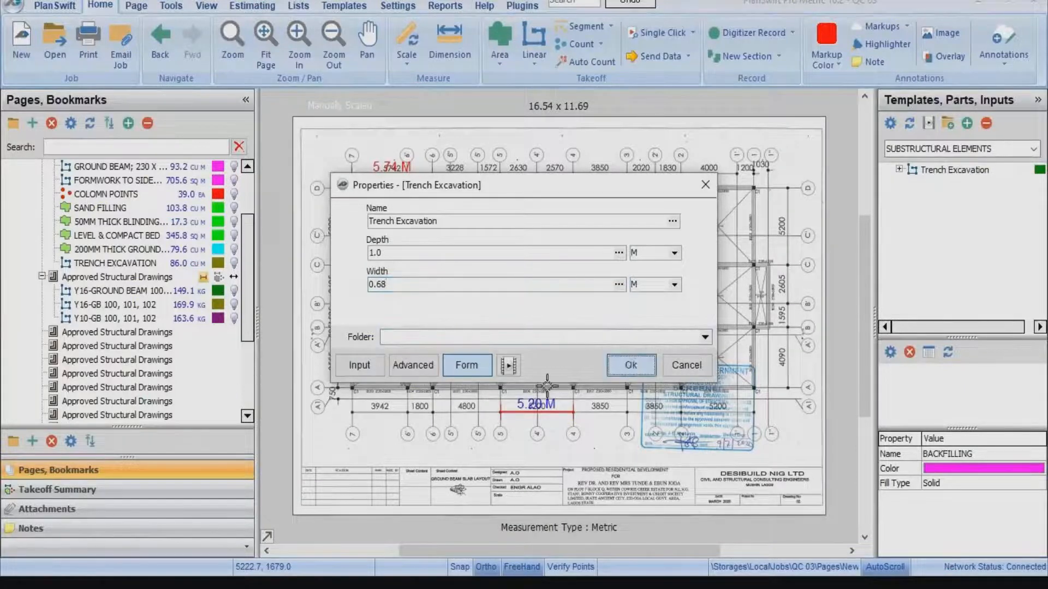
# Trace the Trench Excavation takeoff point to point along the ground beam lines, starting at the corner of grids 7 and D.
pyautogui.scroll(5, 354, 191)
pyautogui.scroll(-5, 357, 196)
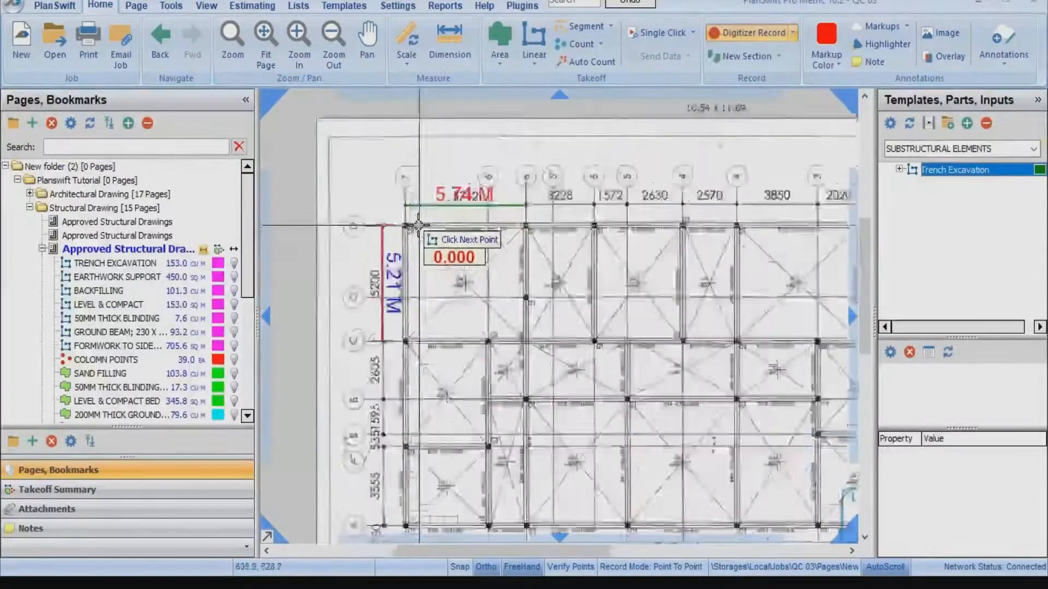
pyautogui.scroll(4, 388, 225)
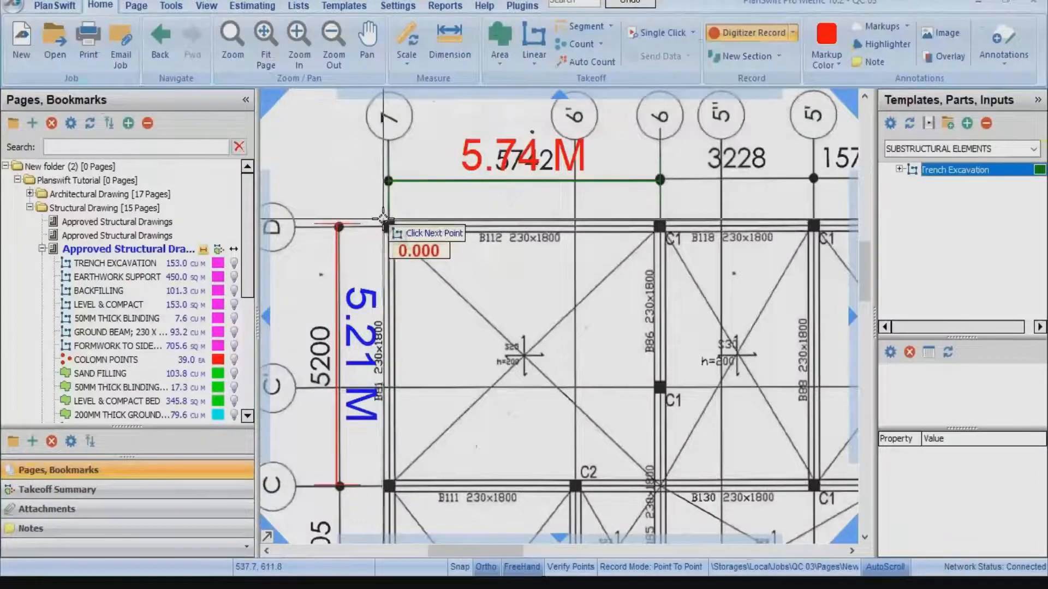
pyautogui.click(382, 222)
pyautogui.scroll(-4, 382, 223)
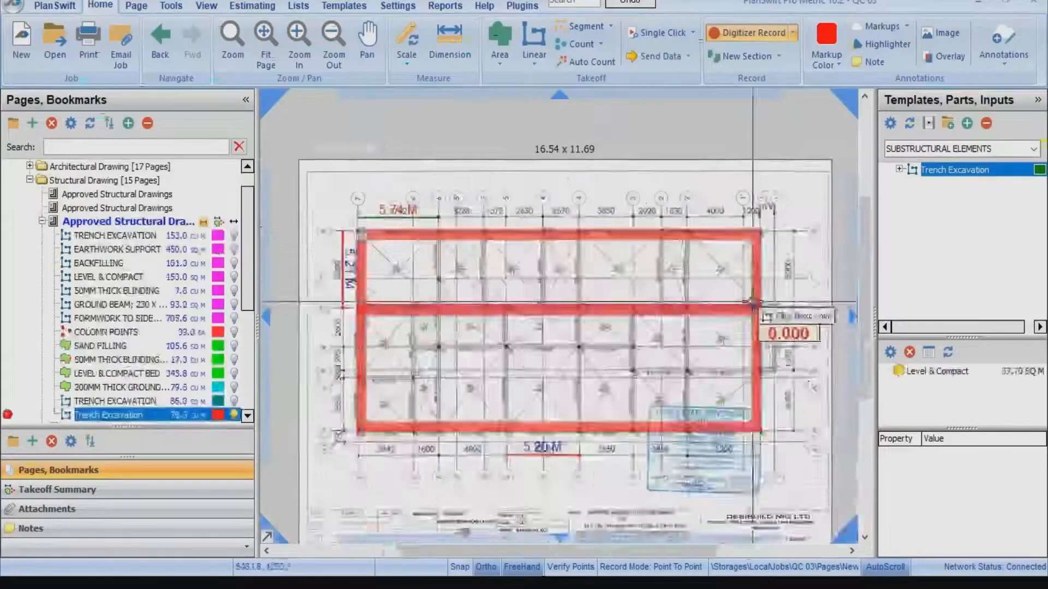
pyautogui.scroll(3, 796, 461)
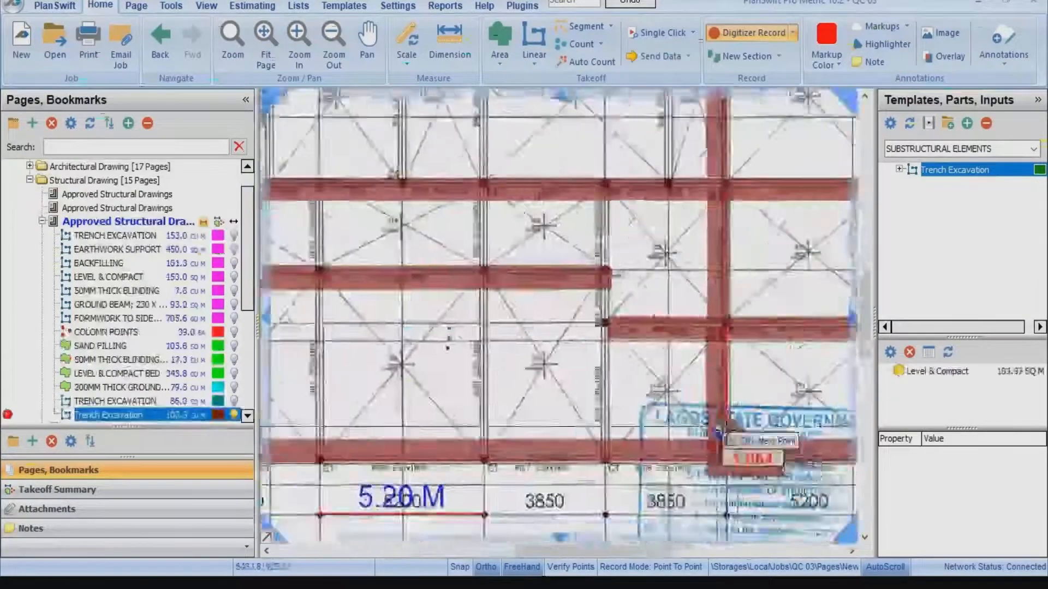
pyautogui.scroll(-2, 666, 287)
pyautogui.scroll(2, 385, 329)
# Examine the quantities of the new Trench Excavation item and its Level & Compact part in the takeoff summary.
pyautogui.click(57, 489)
pyautogui.click(103, 377)
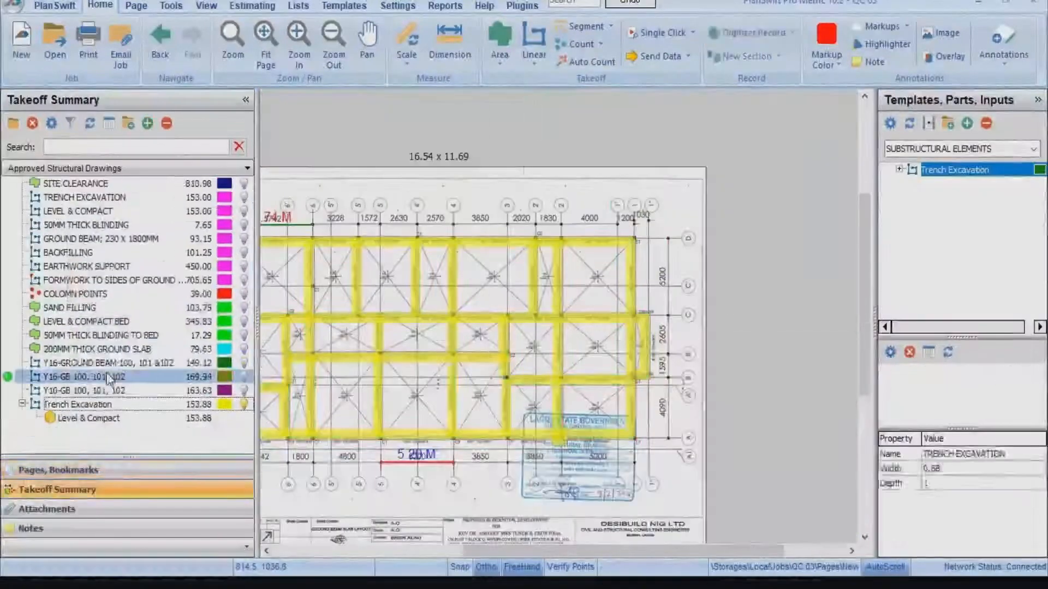
pyautogui.click(38, 407)
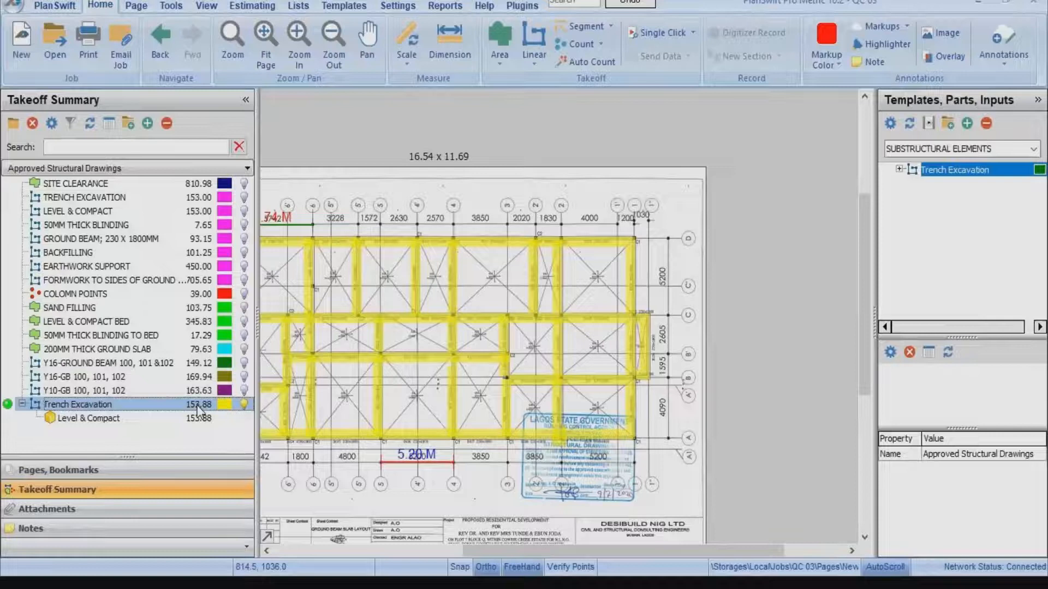
pyautogui.click(192, 446)
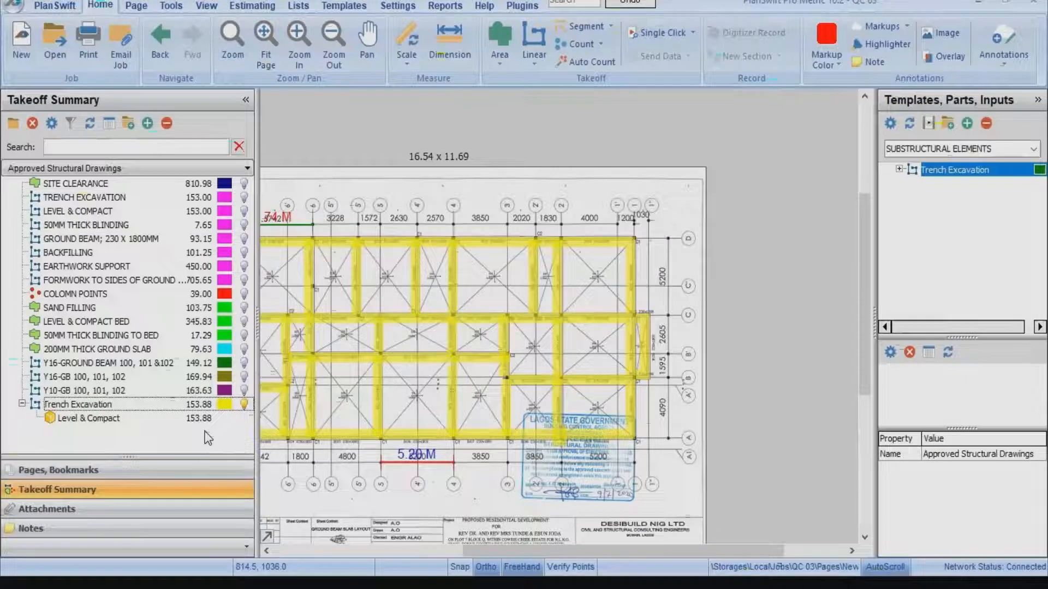
pyautogui.click(25, 409)
pyautogui.click(23, 404)
pyautogui.click(23, 404)
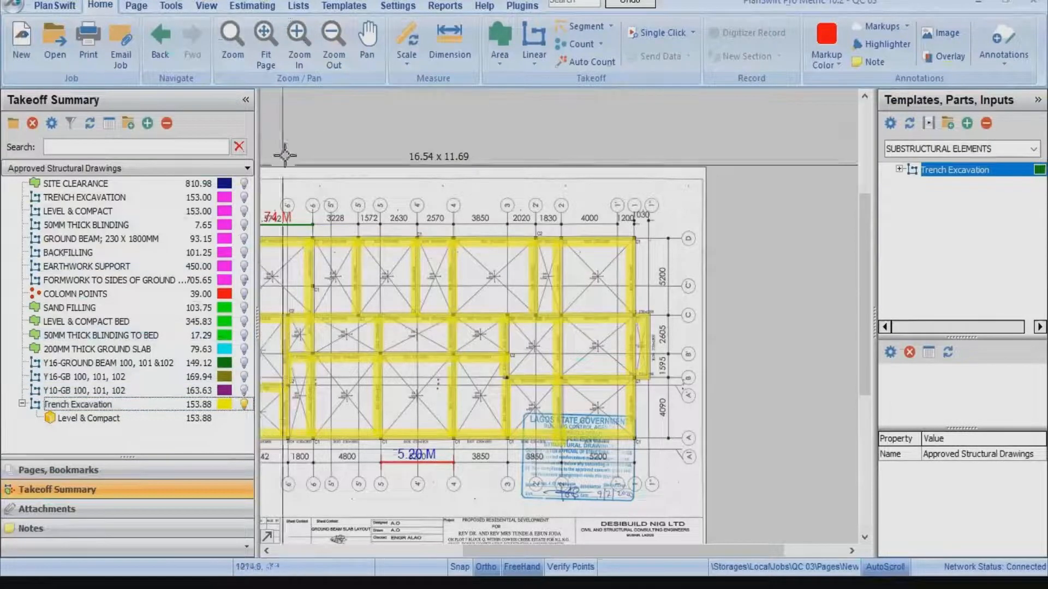
# Add a new part named Blinding under Trench Excavation in the SUBSTRUCTURAL ELEMENTS templates.
pyautogui.click(343, 7)
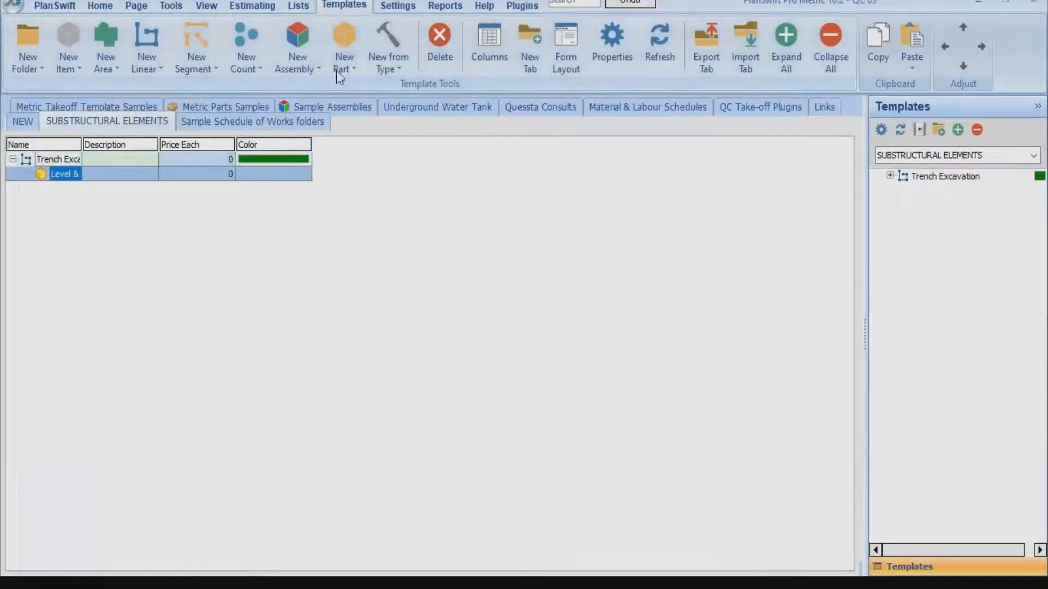
pyautogui.click(344, 45)
pyautogui.click(400, 282)
pyautogui.click(402, 281)
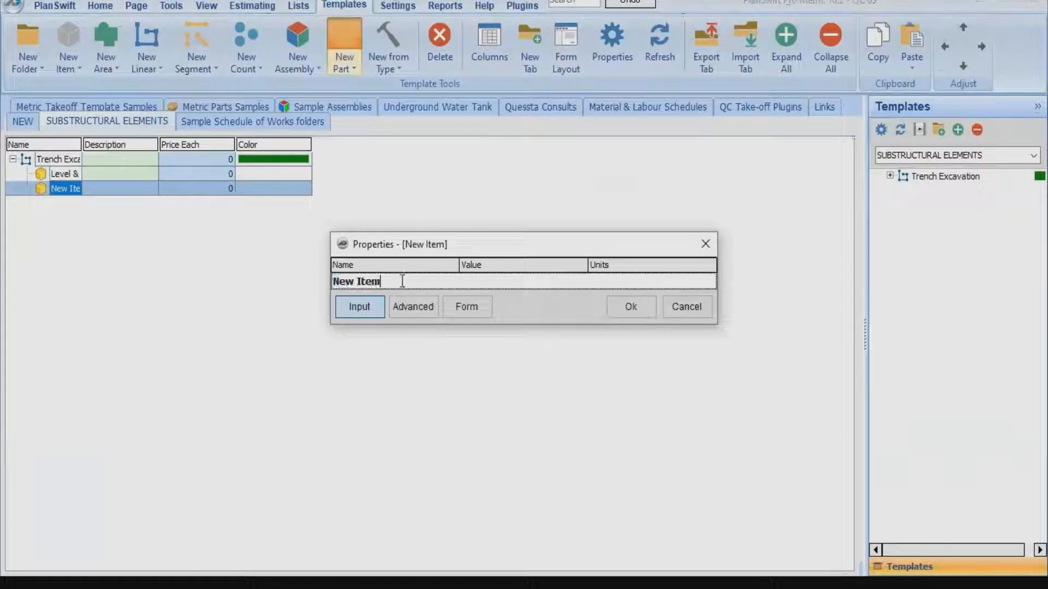
pyautogui.moveTo(402, 281); pyautogui.dragTo(329, 283)
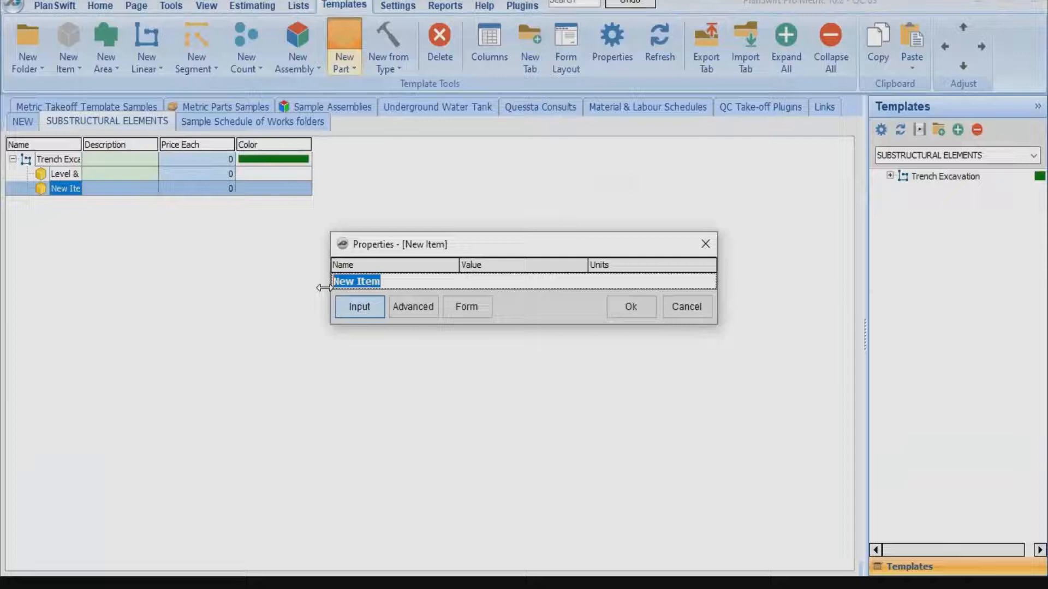
pyautogui.write('Blindi')
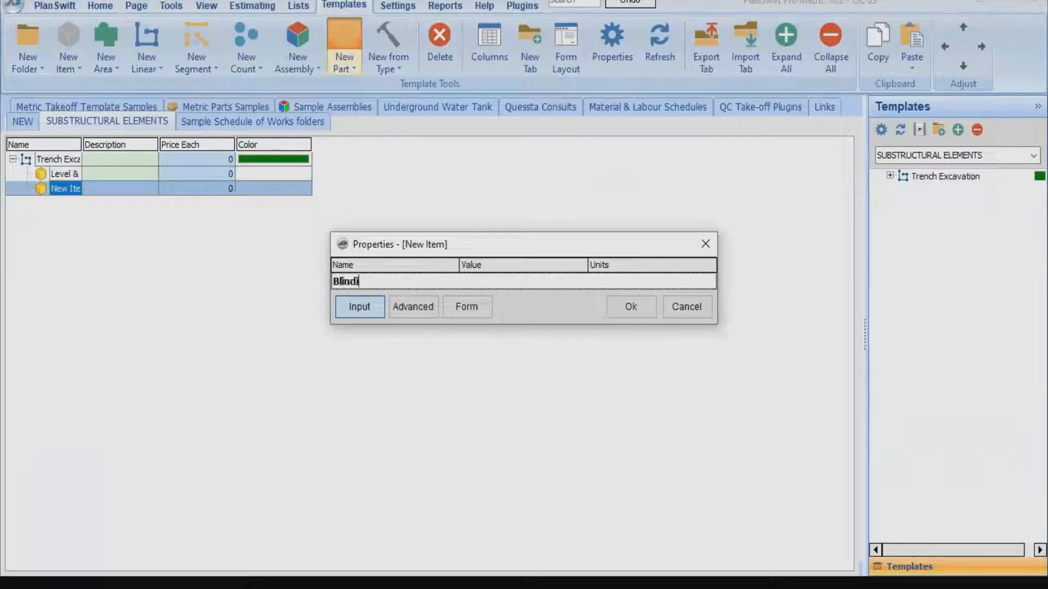
pyautogui.write('ng')
pyautogui.click(626, 306)
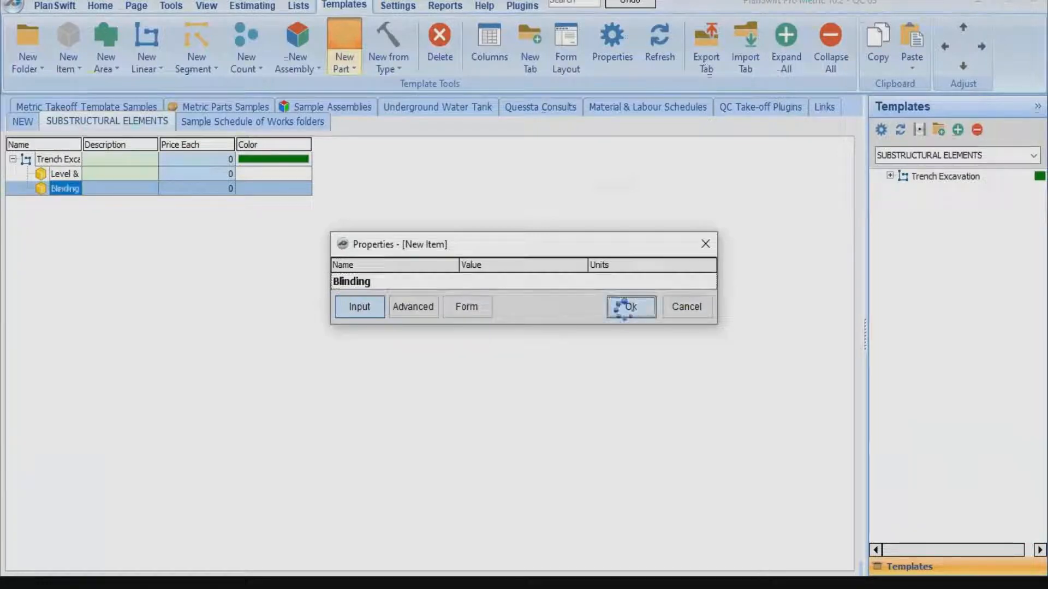
# Add a number property named Width to the Estimating group in the Blinding part's advanced properties.
pyautogui.doubleClick(64, 188)
pyautogui.click(413, 306)
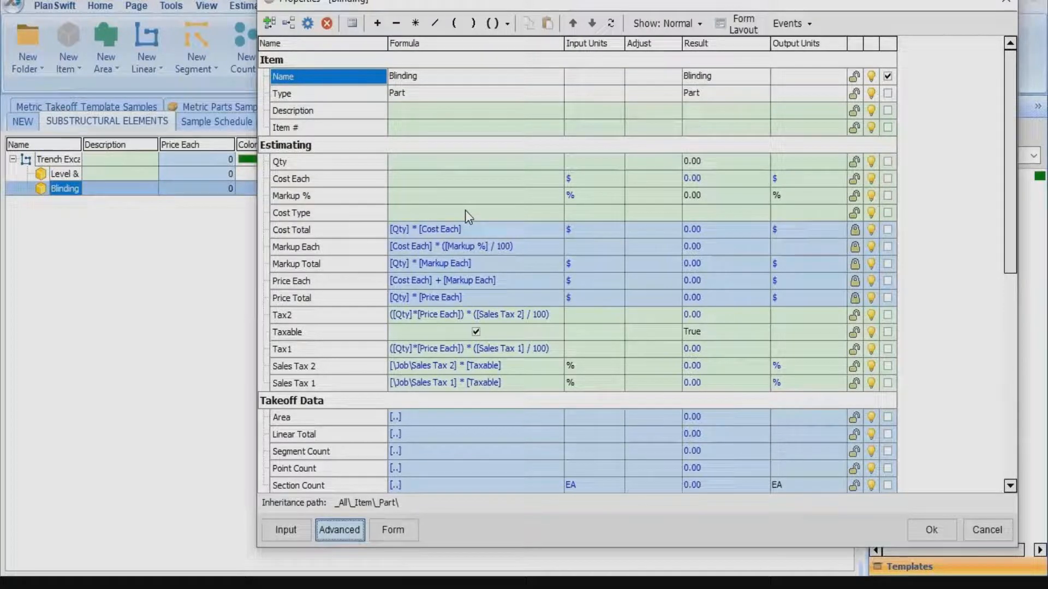
pyautogui.click(321, 184)
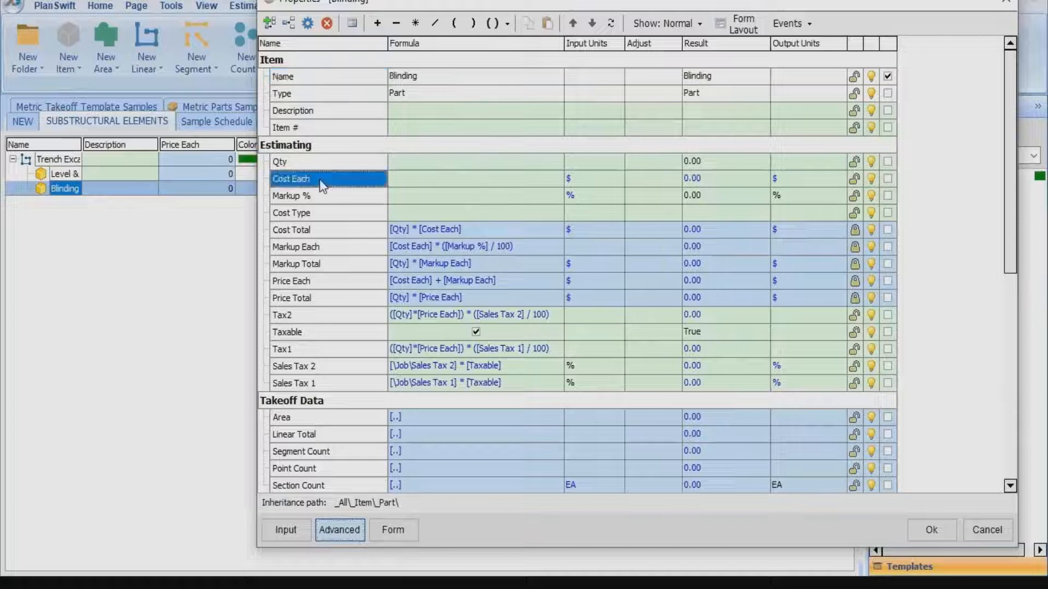
pyautogui.click(289, 24)
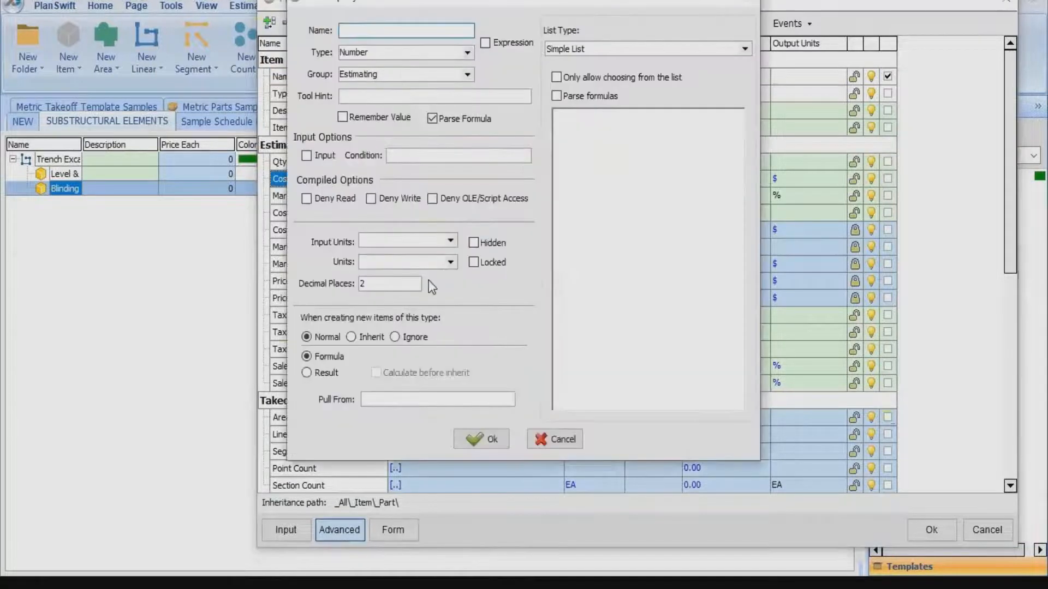
pyautogui.write('Width')
pyautogui.click(480, 440)
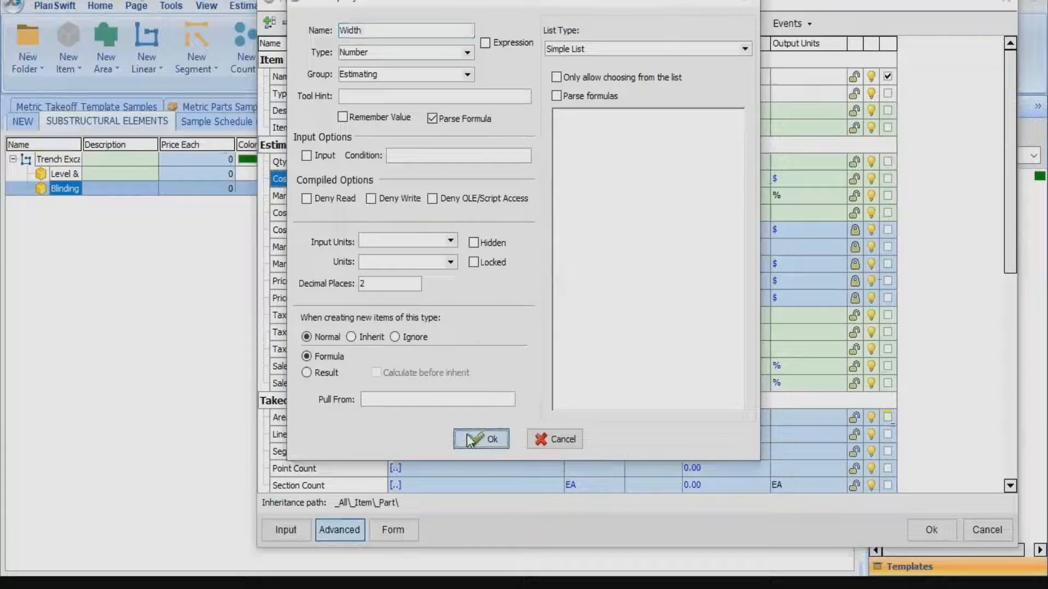
# Add a number property named Thickness to the Blinding part's Estimating group.
pyautogui.click(354, 200)
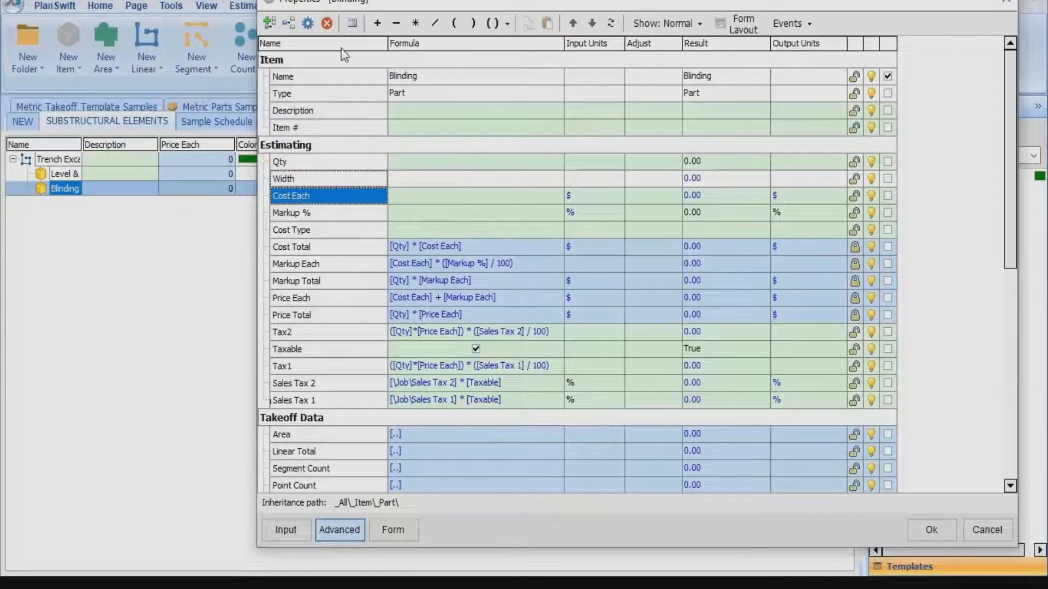
pyautogui.click(291, 23)
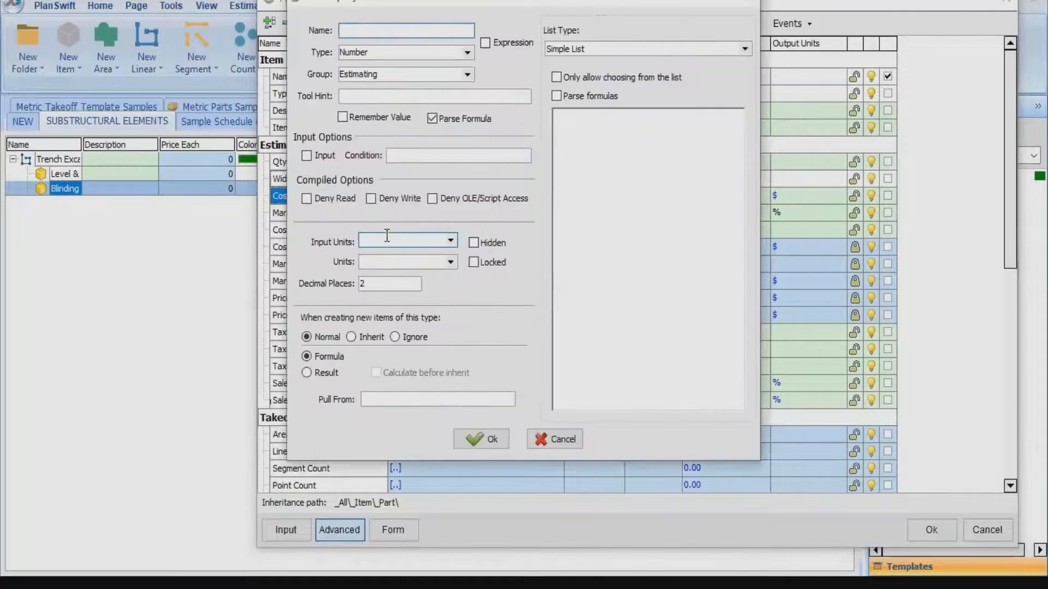
pyautogui.write('Thickness')
pyautogui.click(494, 439)
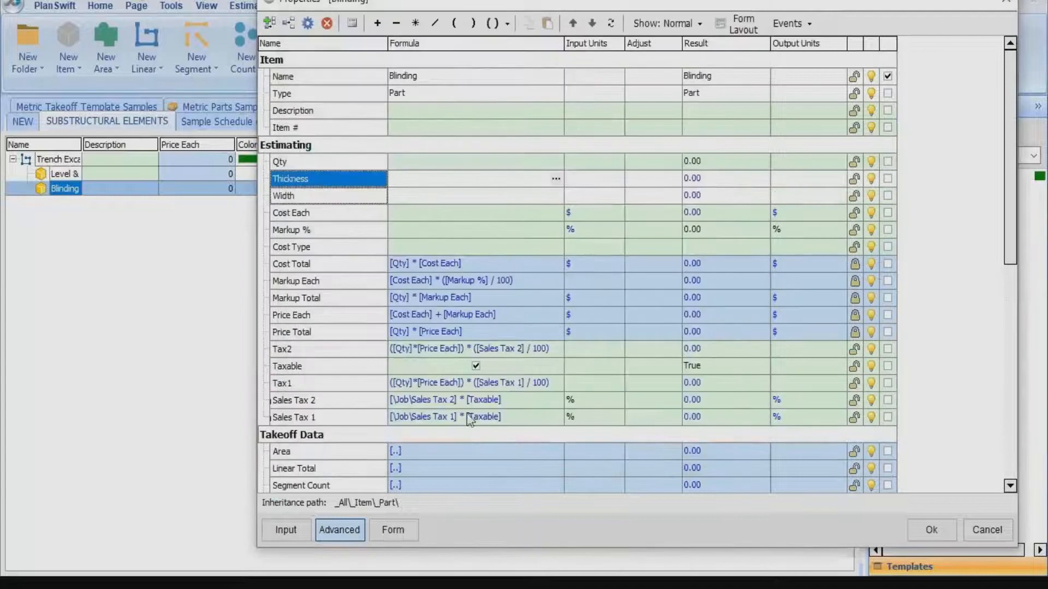
# Set the Blinding part's Width formula to the Trench Excavation item's width using the relative path [..\Width].
pyautogui.click(323, 197)
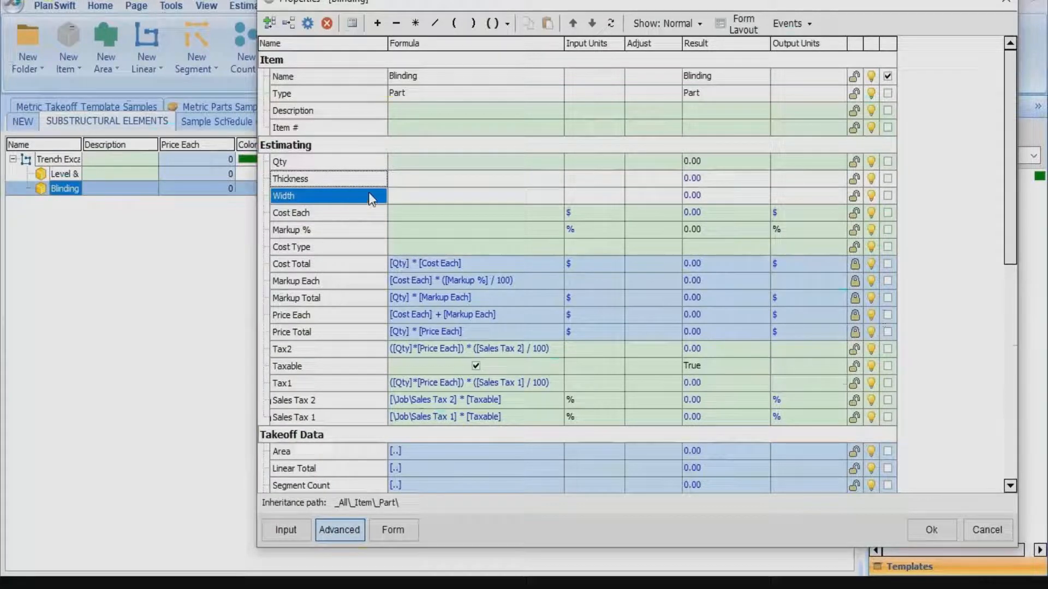
pyautogui.click(403, 194)
pyautogui.click(556, 195)
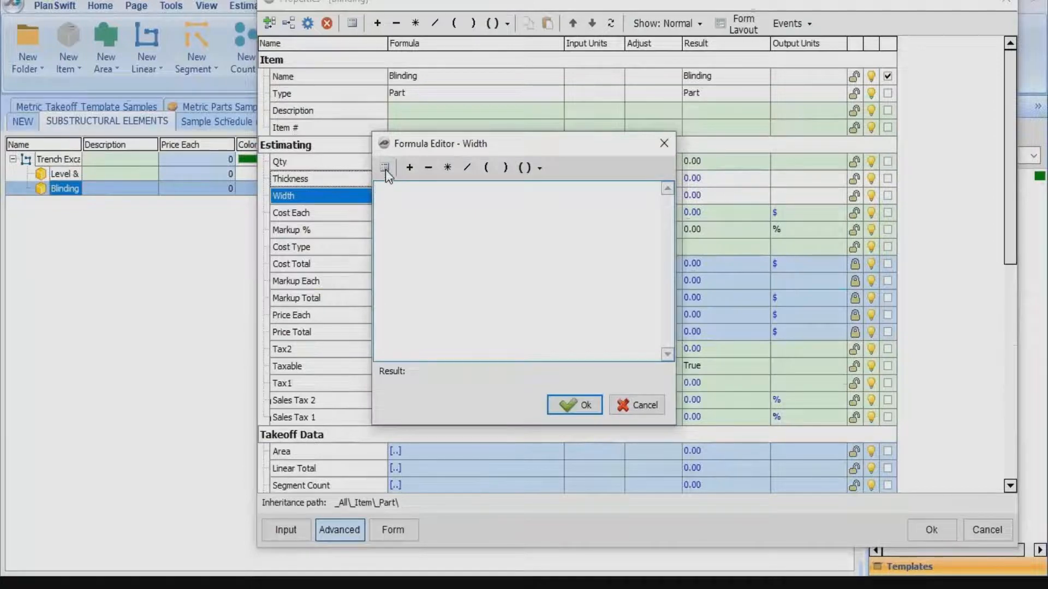
pyautogui.click(385, 169)
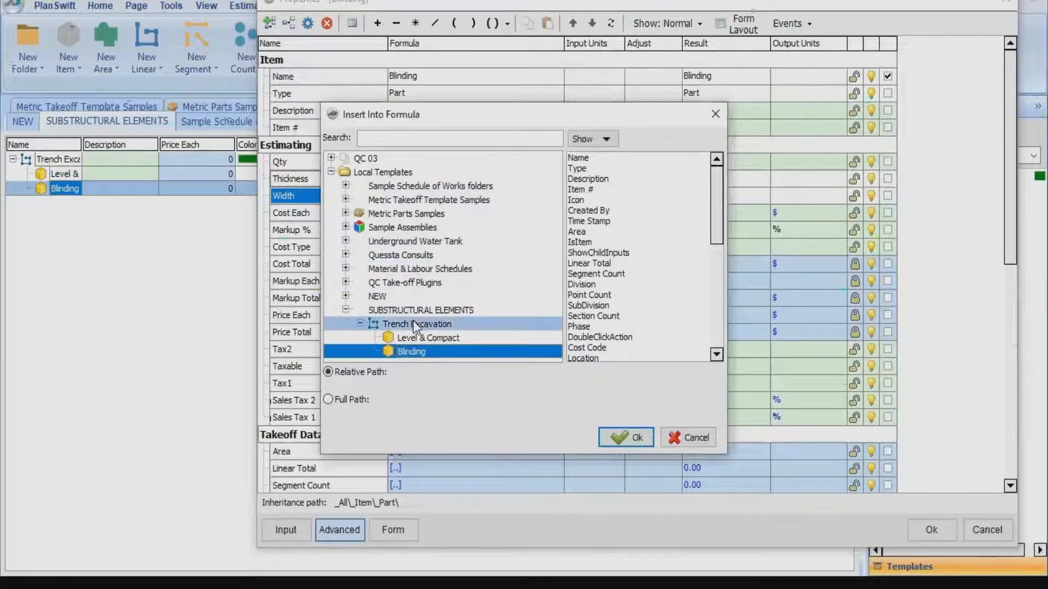
pyautogui.click(413, 322)
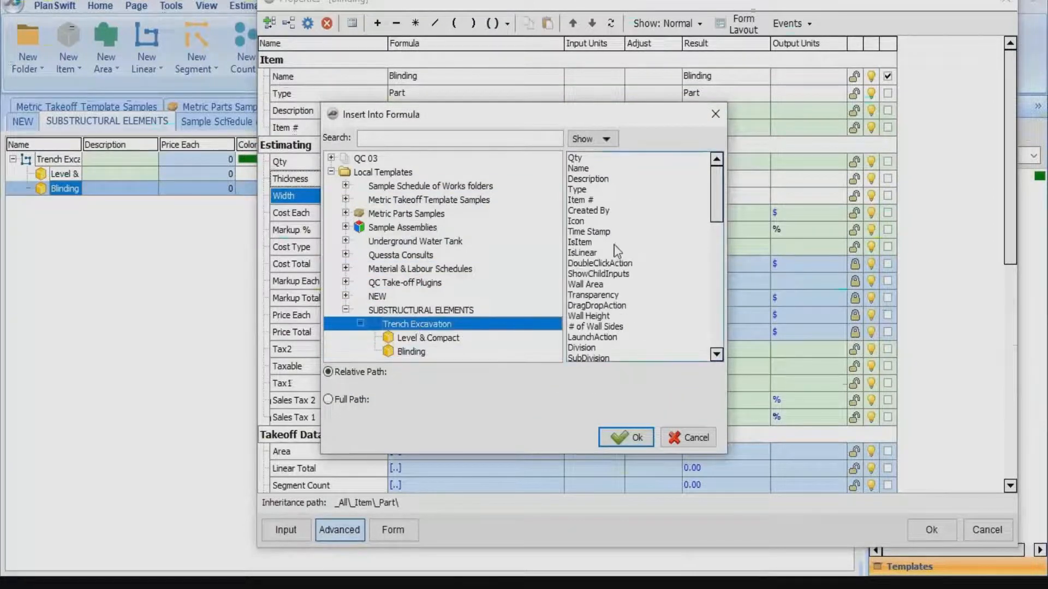
pyautogui.scroll(-2, 588, 289)
pyautogui.scroll(-8, 587, 288)
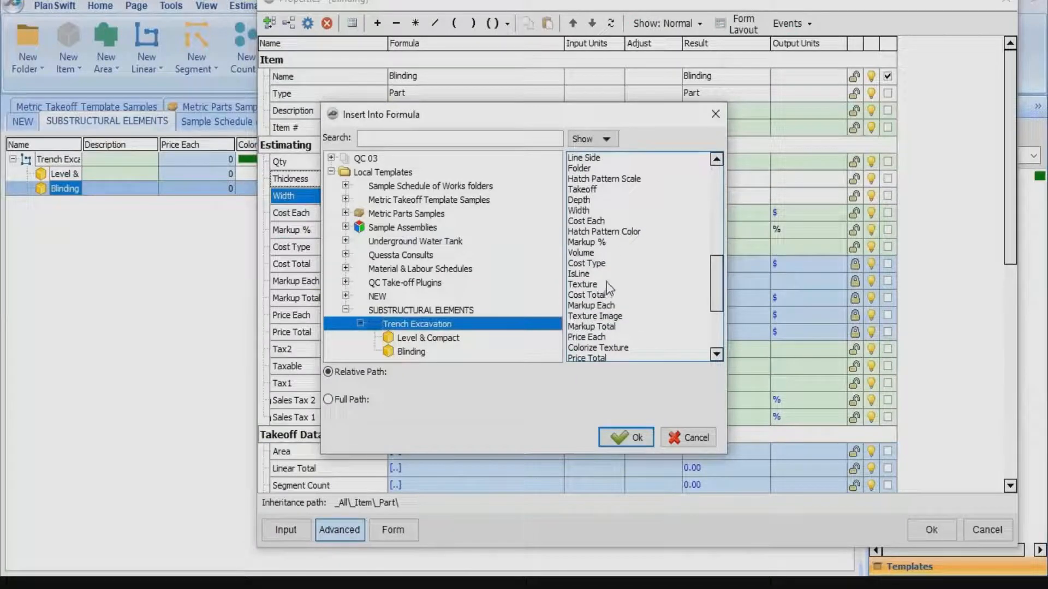
pyautogui.click(583, 211)
pyautogui.click(619, 439)
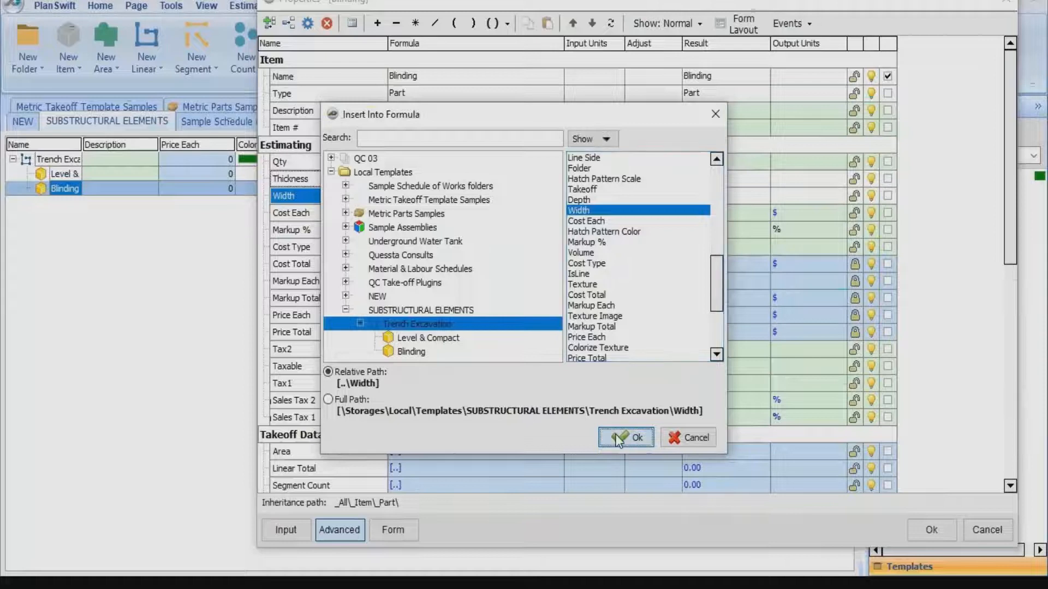
pyautogui.click(586, 409)
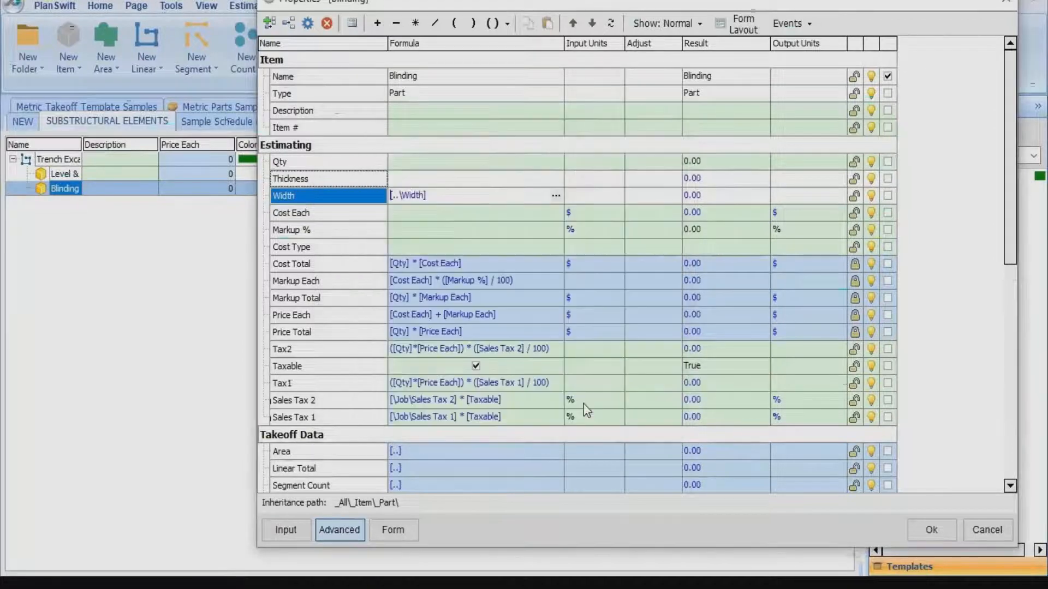
# Set the Blinding part's Thickness to 0.05.
pyautogui.click(425, 179)
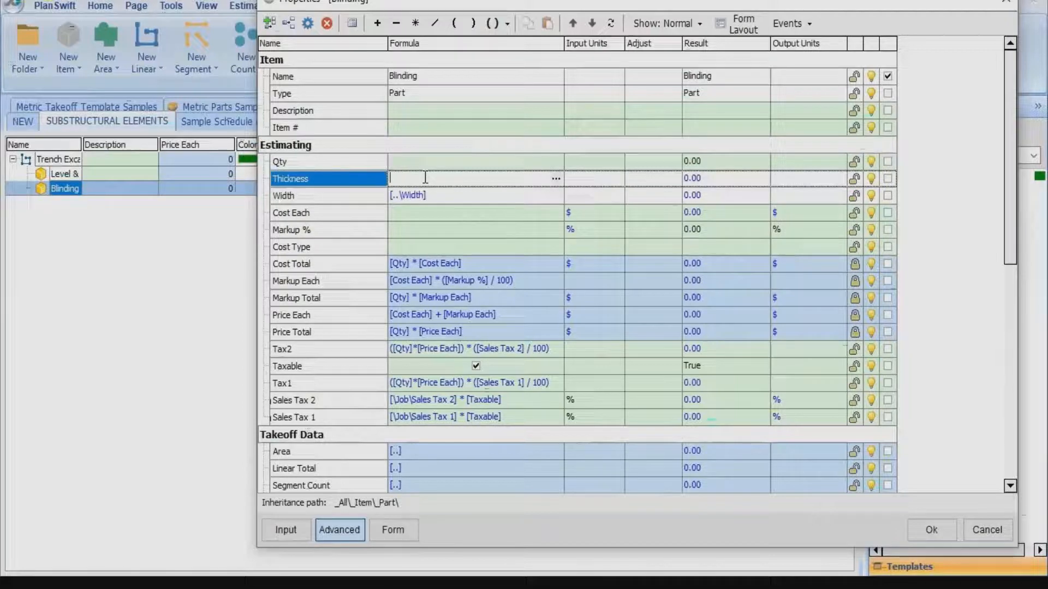
pyautogui.write('0.05')
pyautogui.click(338, 200)
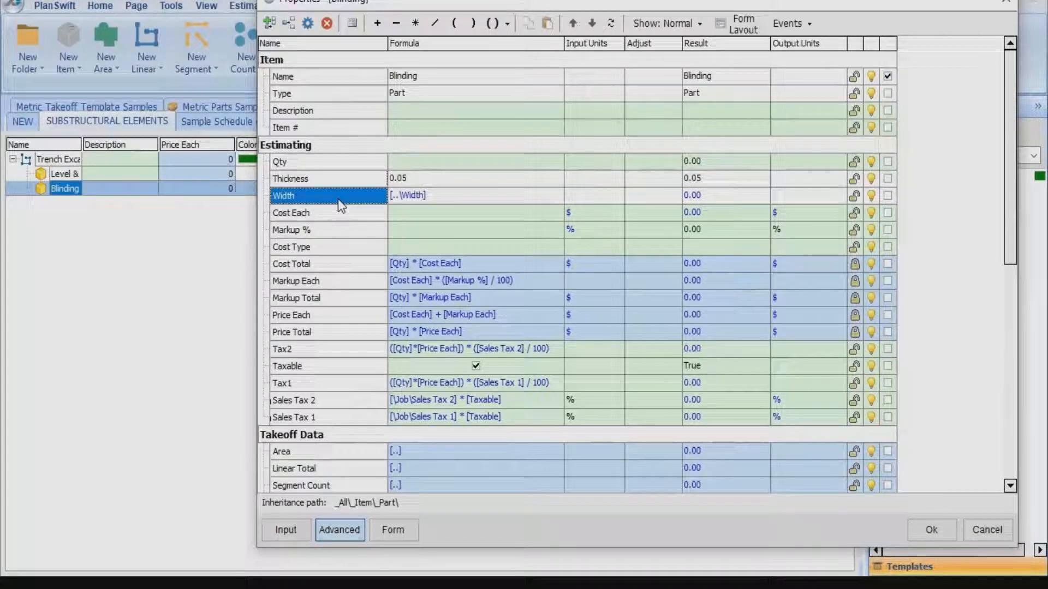
# Insert the Trench Excavation item's Linear Total into the Blinding part's Qty formula as the relative reference [..\Linear Total].
pyautogui.click(421, 161)
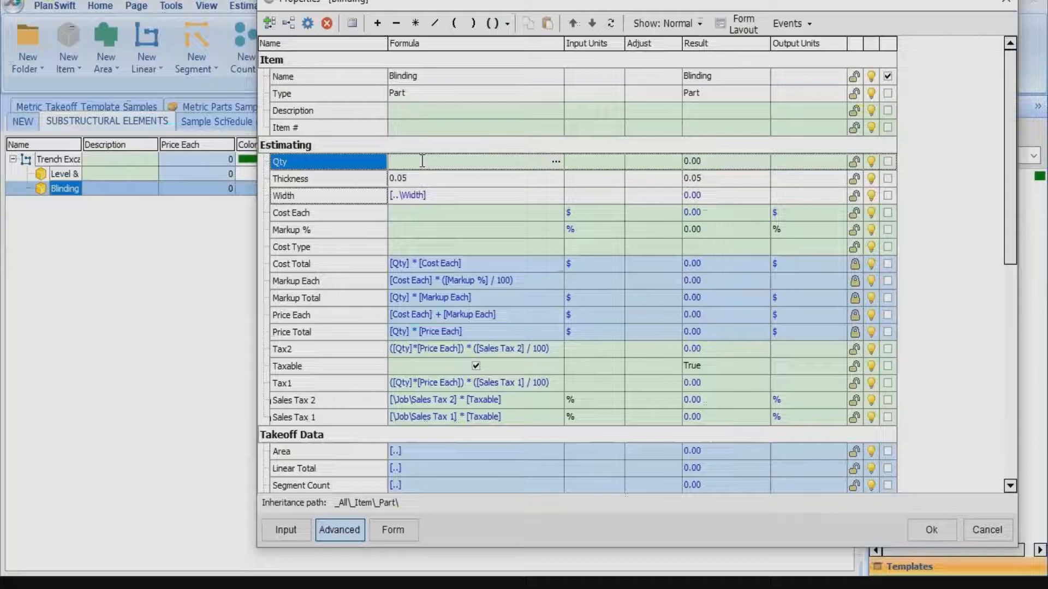
pyautogui.click(554, 163)
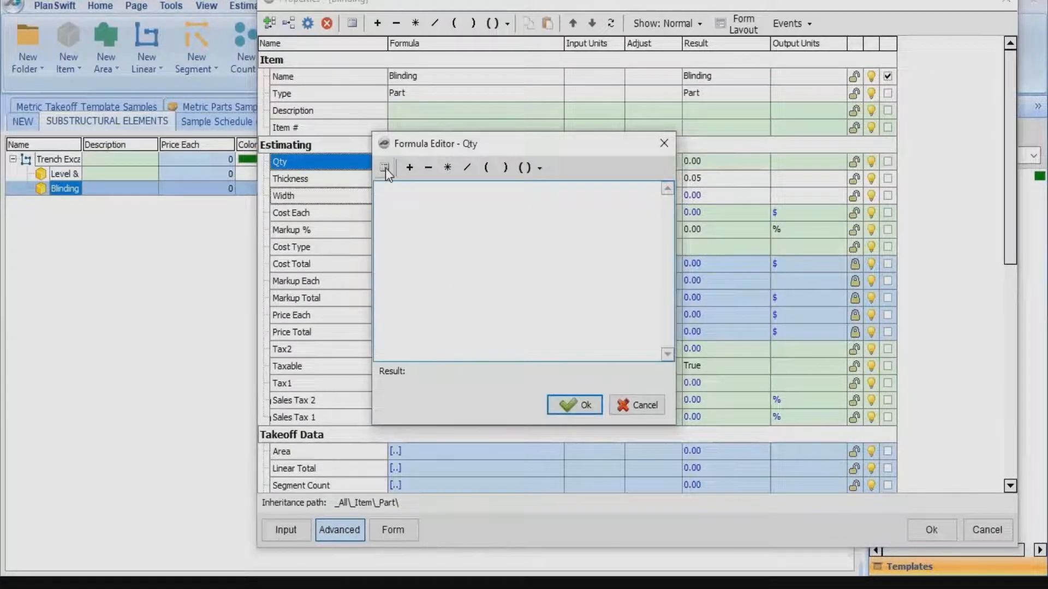
pyautogui.click(385, 168)
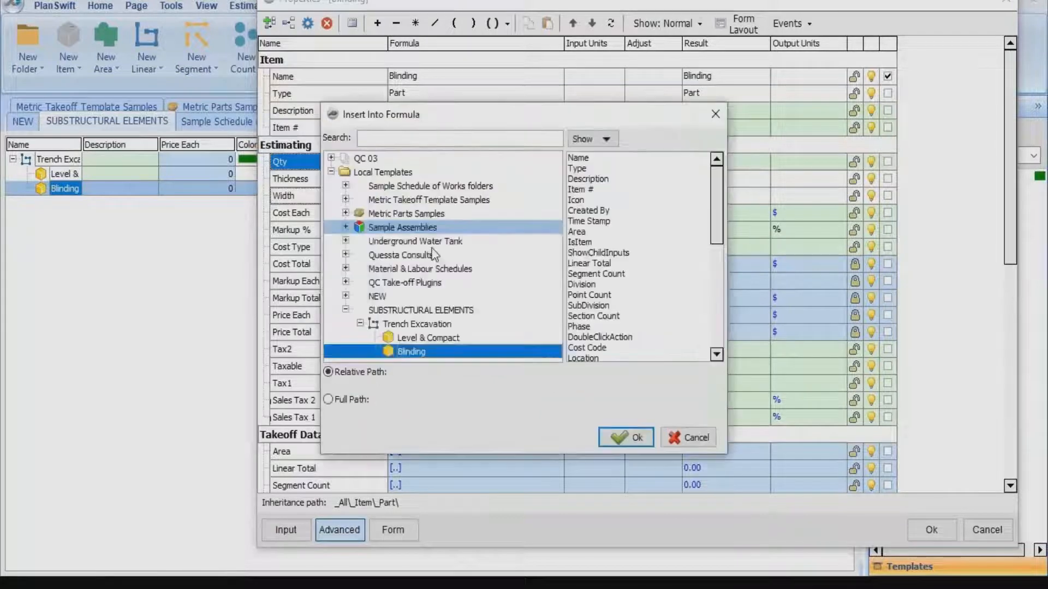
pyautogui.click(411, 322)
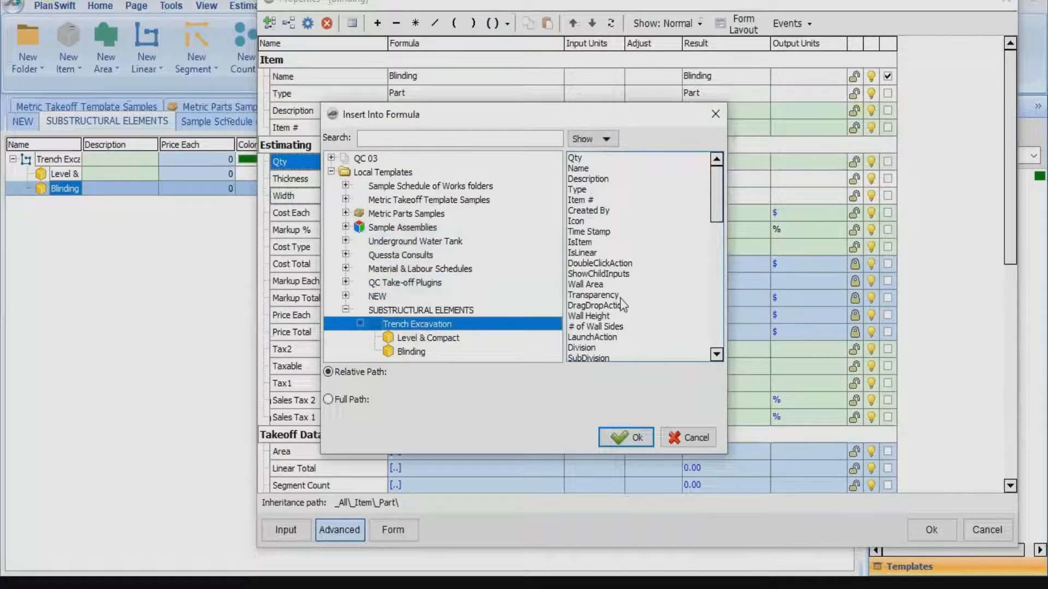
pyautogui.scroll(-12, 620, 303)
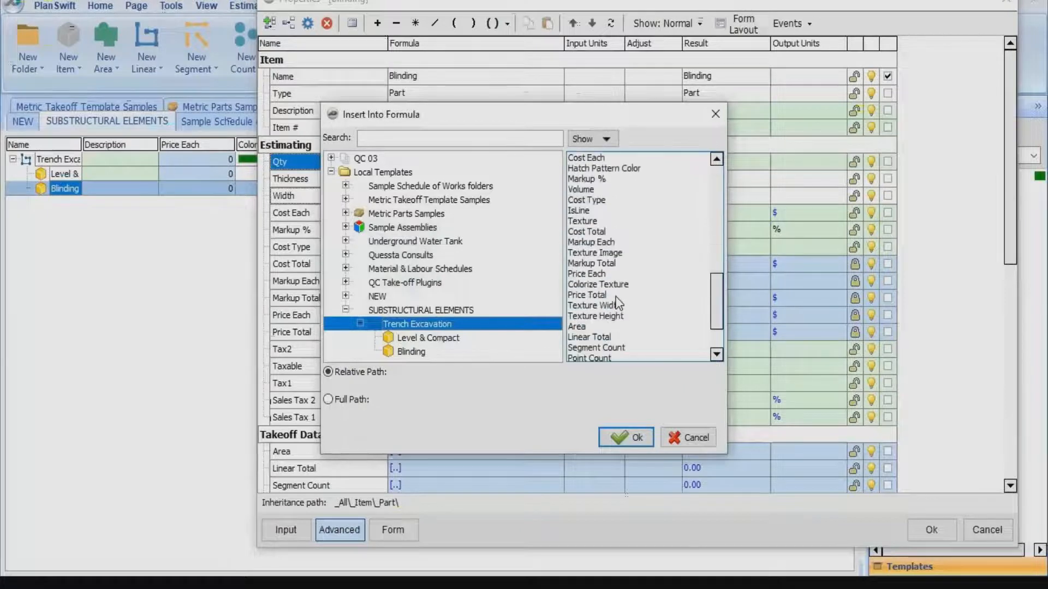
pyautogui.scroll(-2, 614, 295)
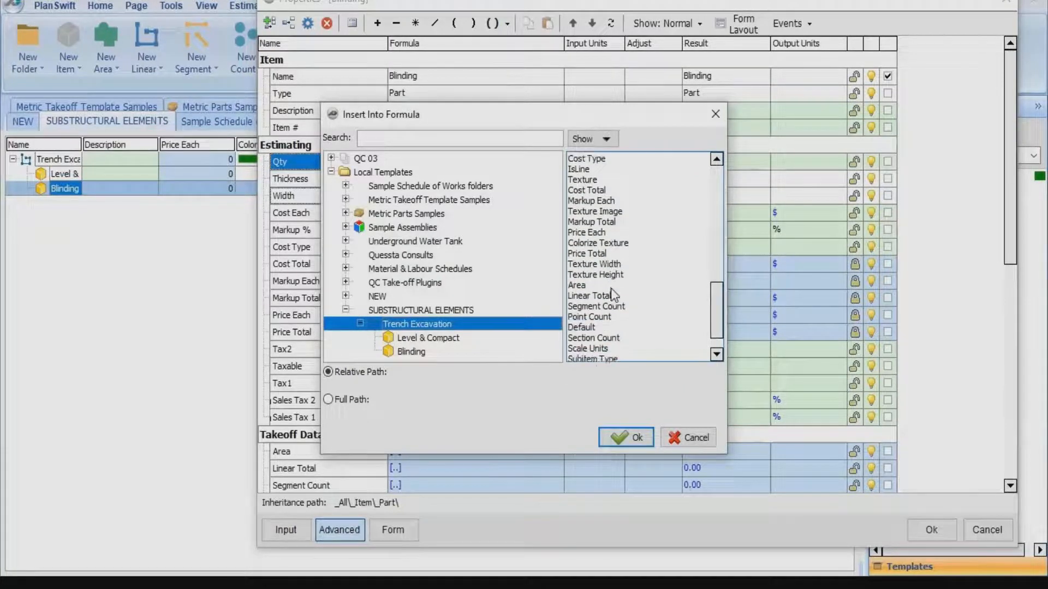
pyautogui.scroll(-1, 614, 295)
pyautogui.scroll(2, 613, 267)
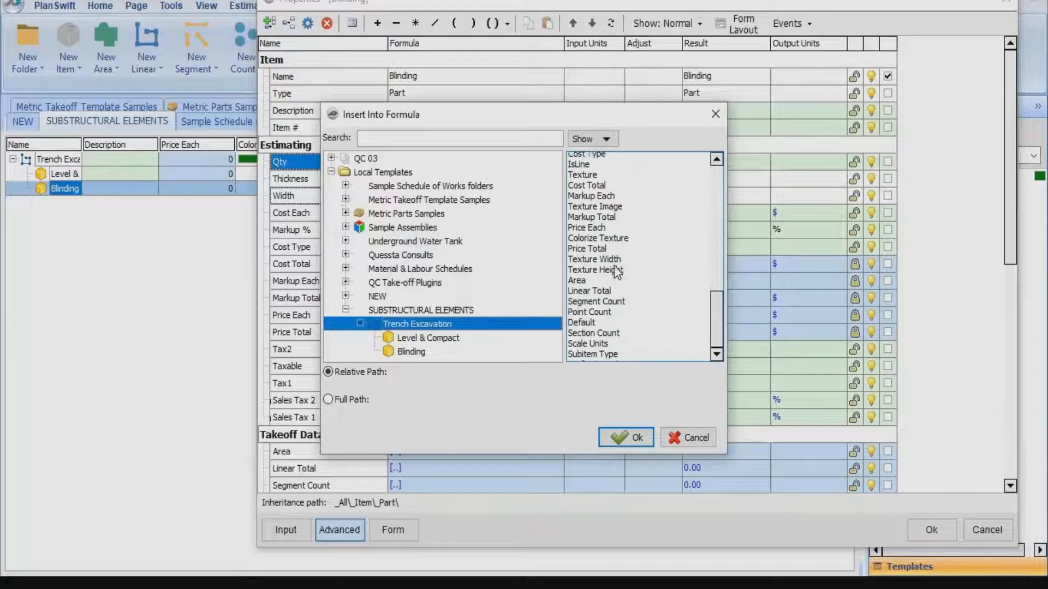
pyautogui.scroll(6, 620, 207)
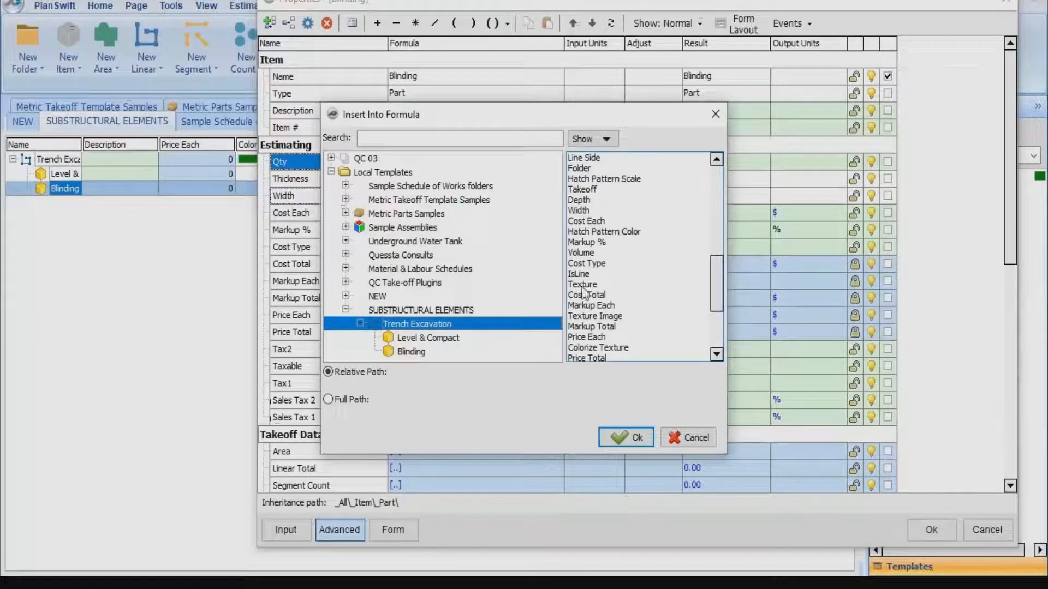
pyautogui.scroll(1, 607, 229)
pyautogui.scroll(-4, 614, 246)
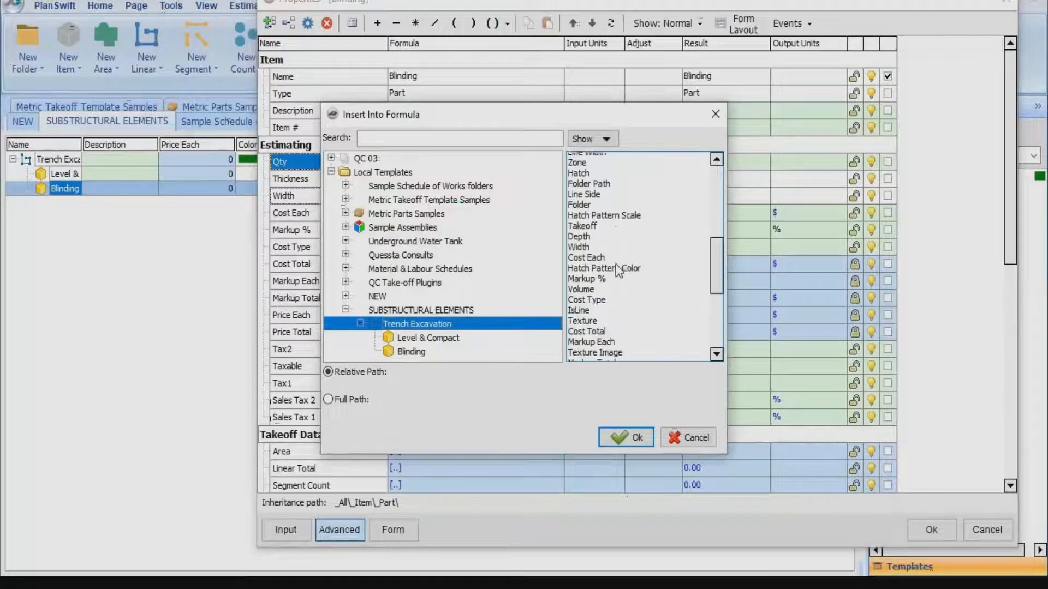
pyautogui.scroll(-2, 627, 284)
pyautogui.click(592, 305)
pyautogui.click(626, 438)
pyautogui.click(577, 405)
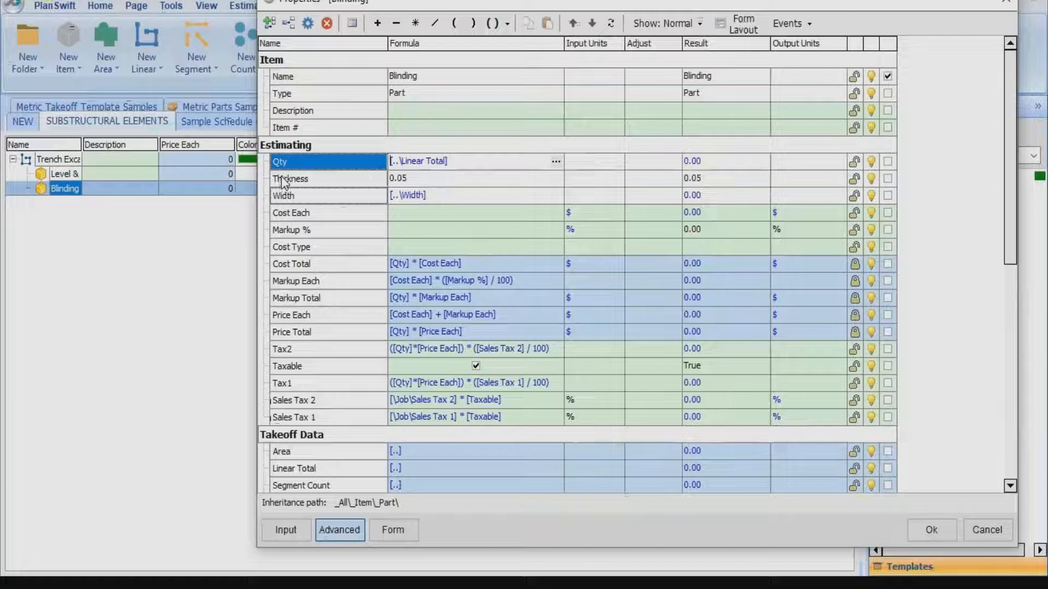
# Extend the Qty formula by multiplying by the part's own width and thickness, giving [..\Linear Total] * [Width] * [Thickness].
pyautogui.click(463, 163)
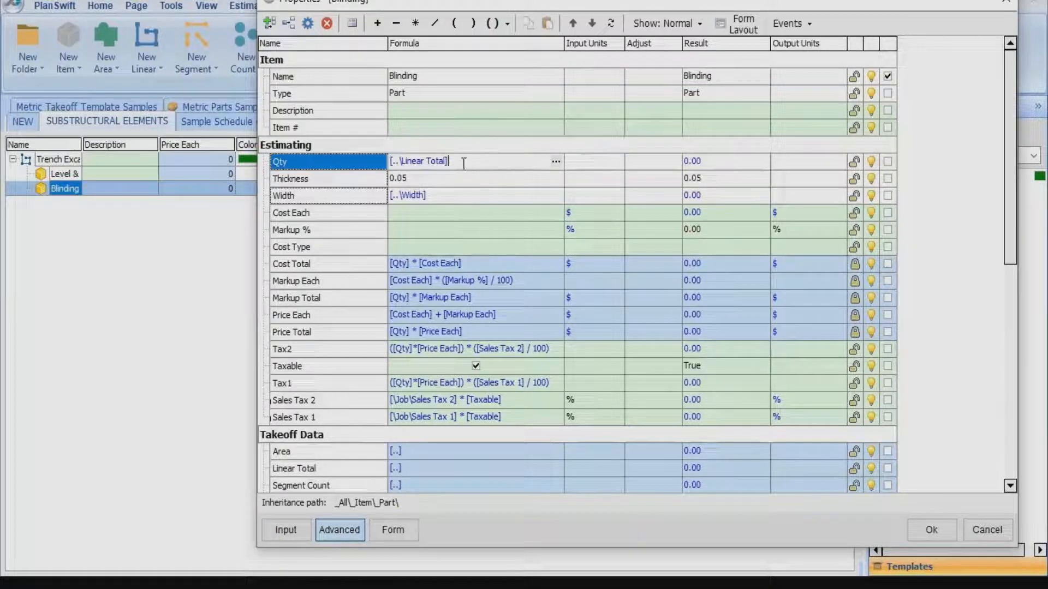
pyautogui.click(414, 24)
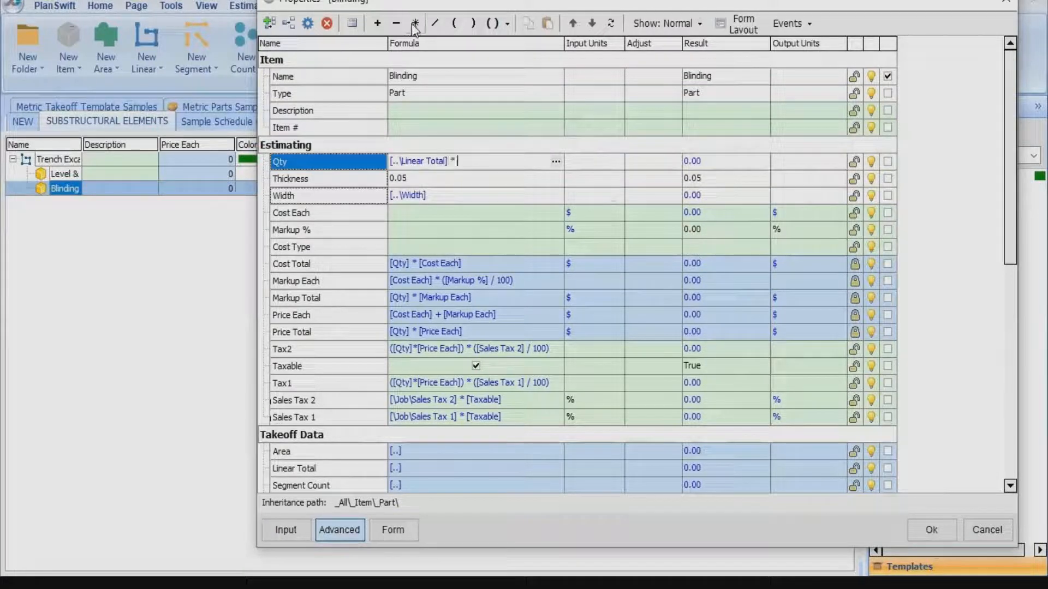
pyautogui.click(284, 197)
pyautogui.click(472, 164)
pyautogui.moveTo(471, 165); pyautogui.dragTo(474, 164)
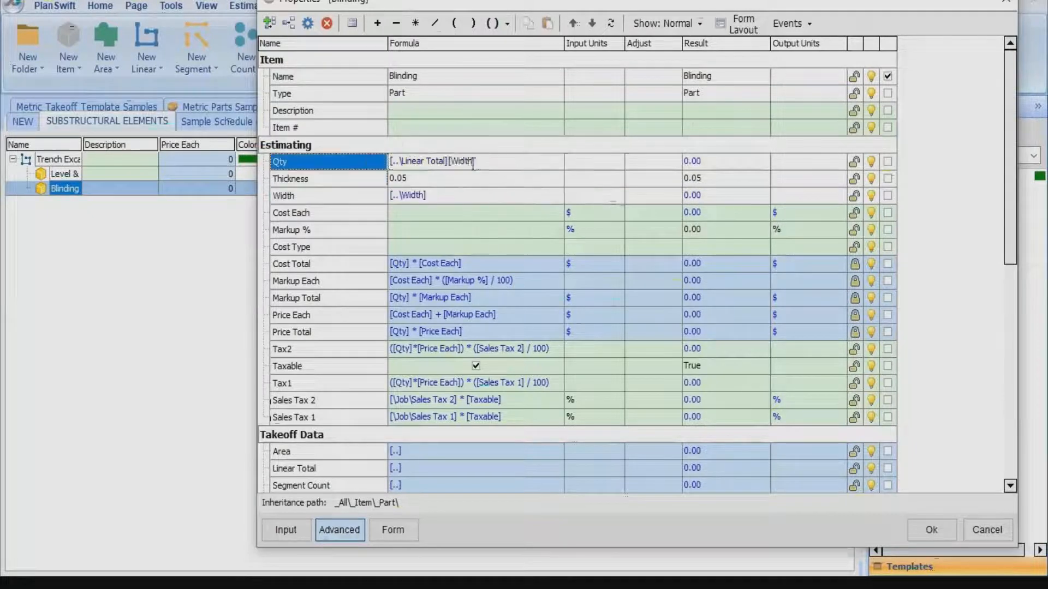
pyautogui.click(448, 161)
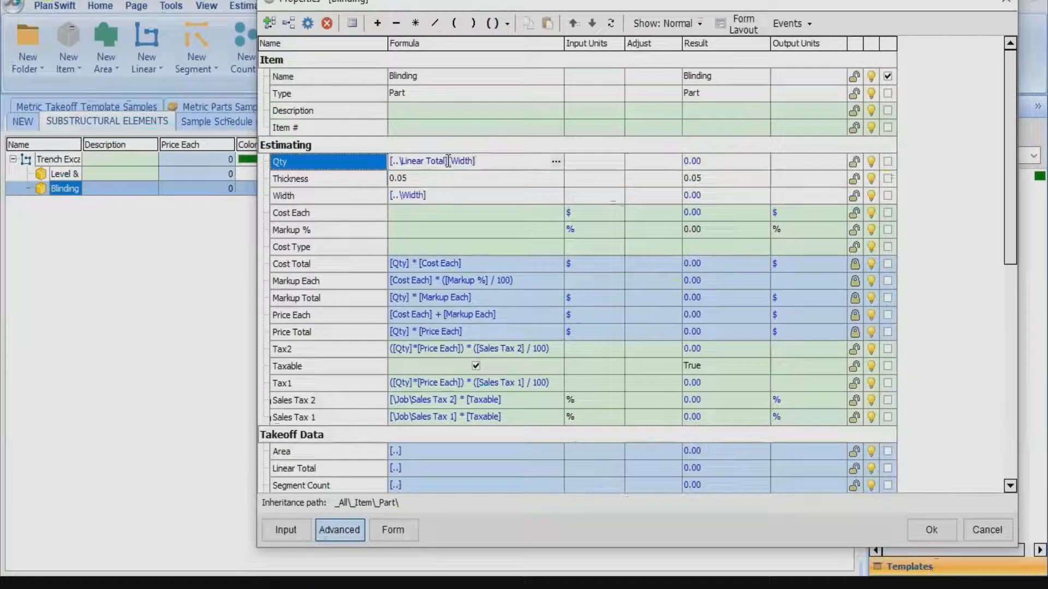
pyautogui.click(415, 23)
pyautogui.click(506, 164)
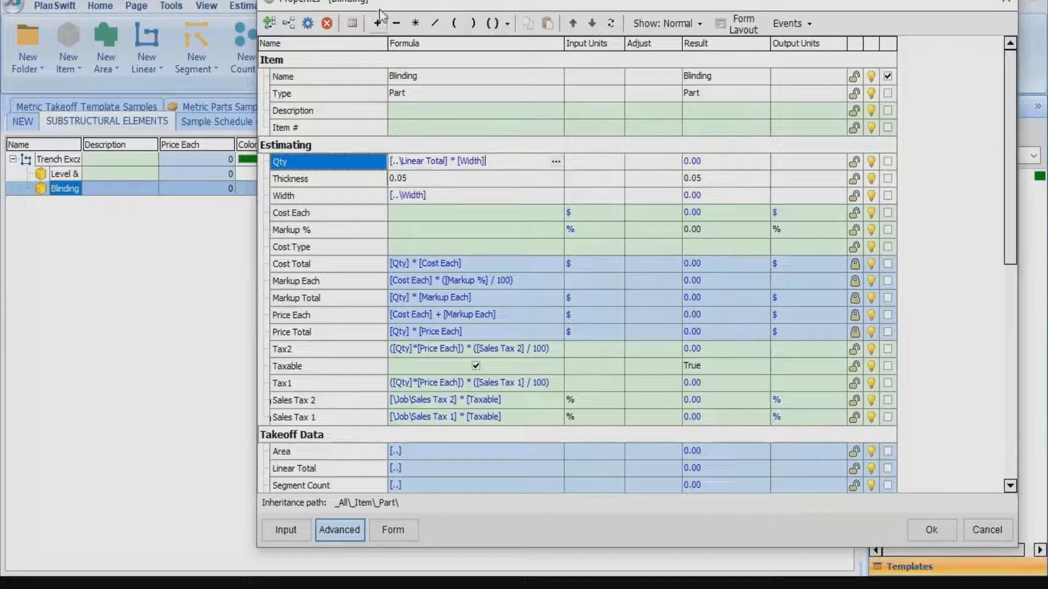
pyautogui.click(416, 23)
pyautogui.moveTo(293, 183); pyautogui.dragTo(510, 161)
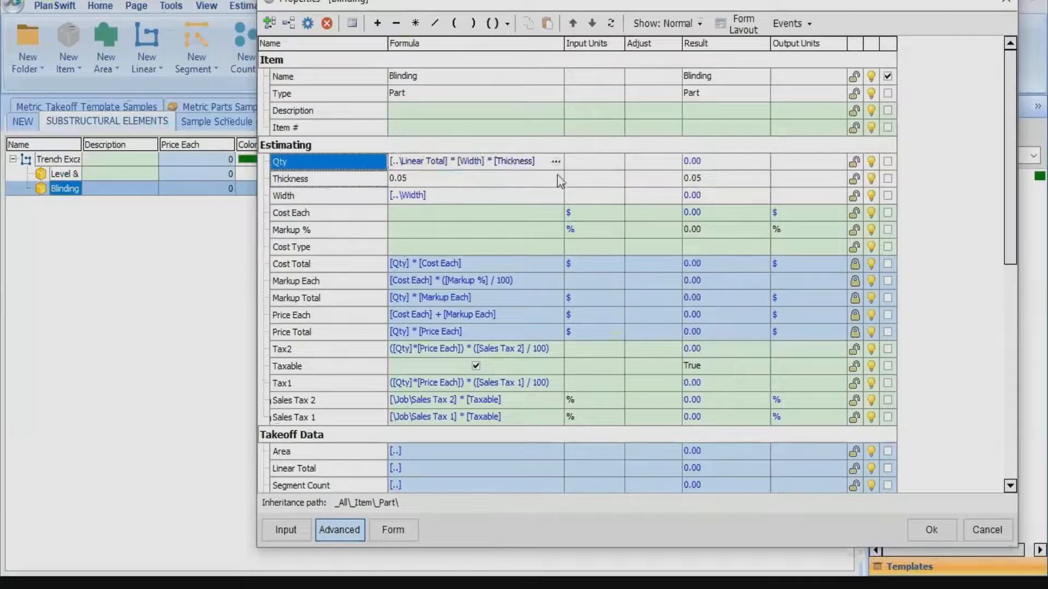
# Set the input units of the Blinding part's Thickness and Width properties to M.
pyautogui.click(593, 180)
pyautogui.click(617, 180)
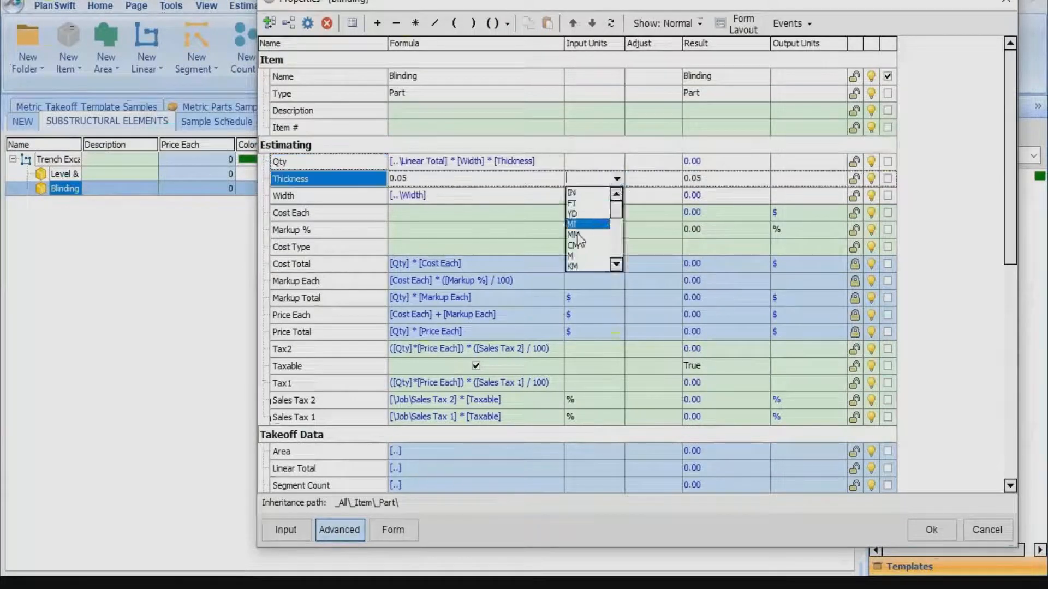
pyautogui.click(585, 231)
pyautogui.click(590, 195)
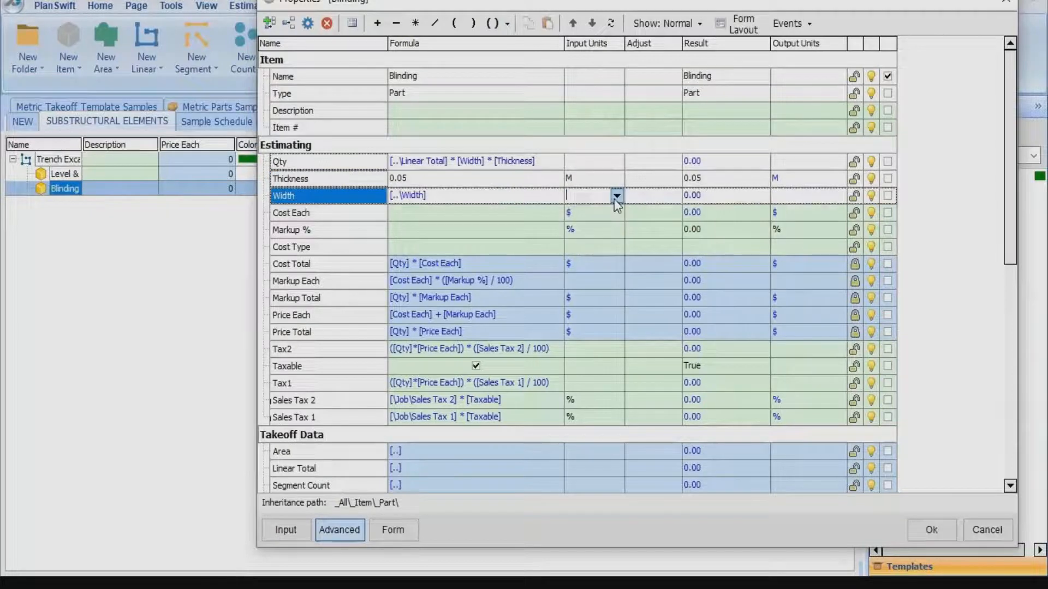
pyautogui.click(616, 196)
pyautogui.click(578, 272)
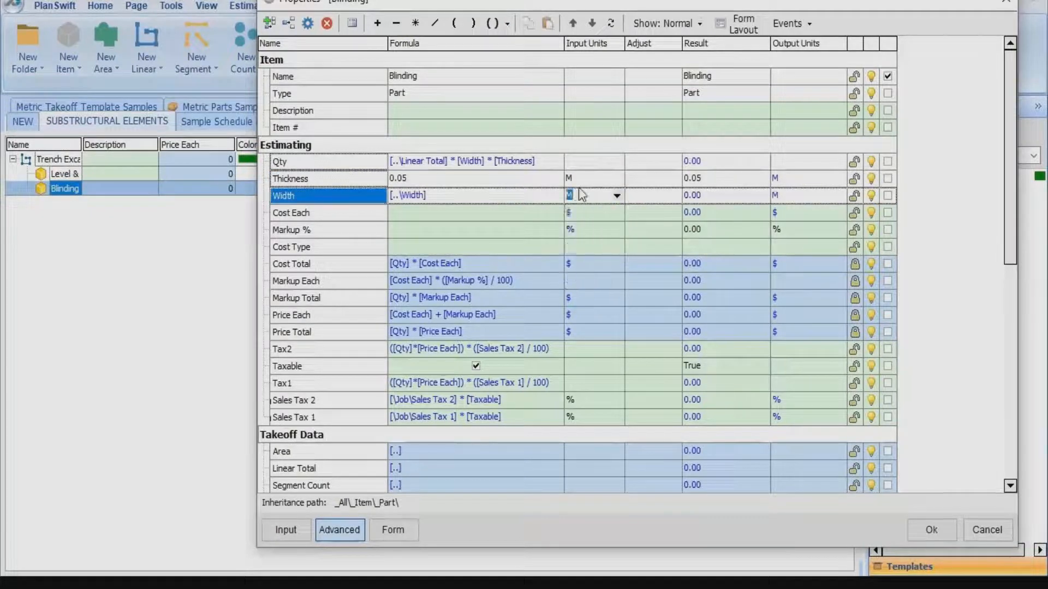
# Set the input units of the Blinding part's Qty to CU M.
pyautogui.click(595, 161)
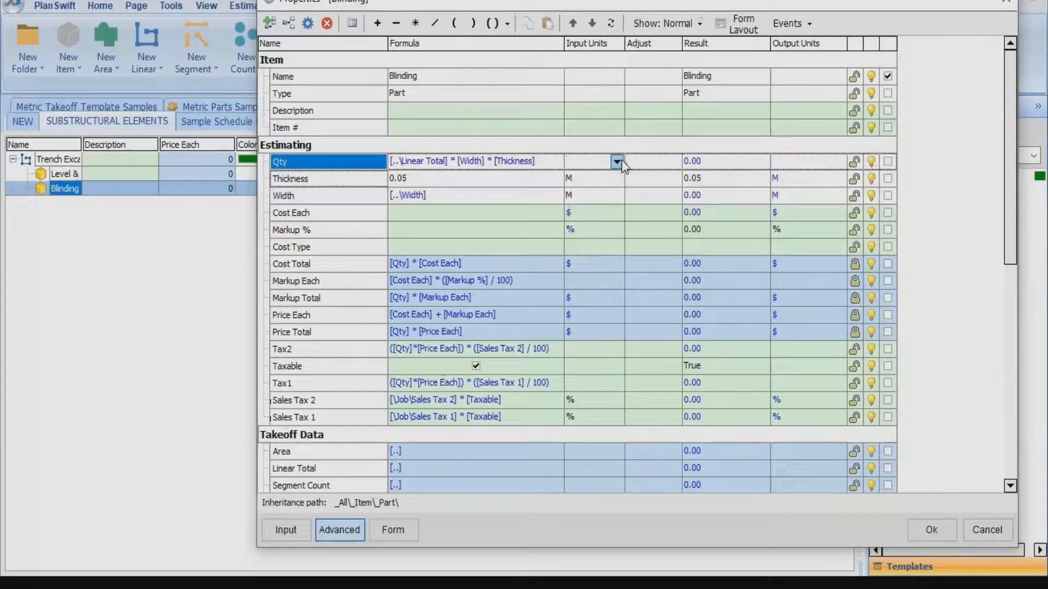
pyautogui.click(617, 162)
pyautogui.scroll(-3, 587, 224)
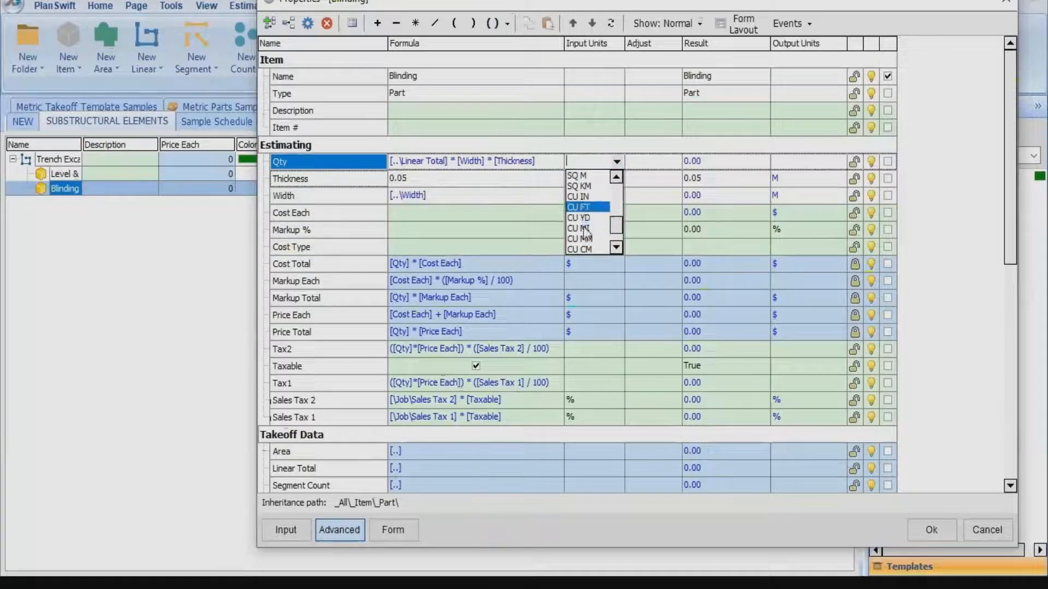
pyautogui.scroll(-1, 585, 240)
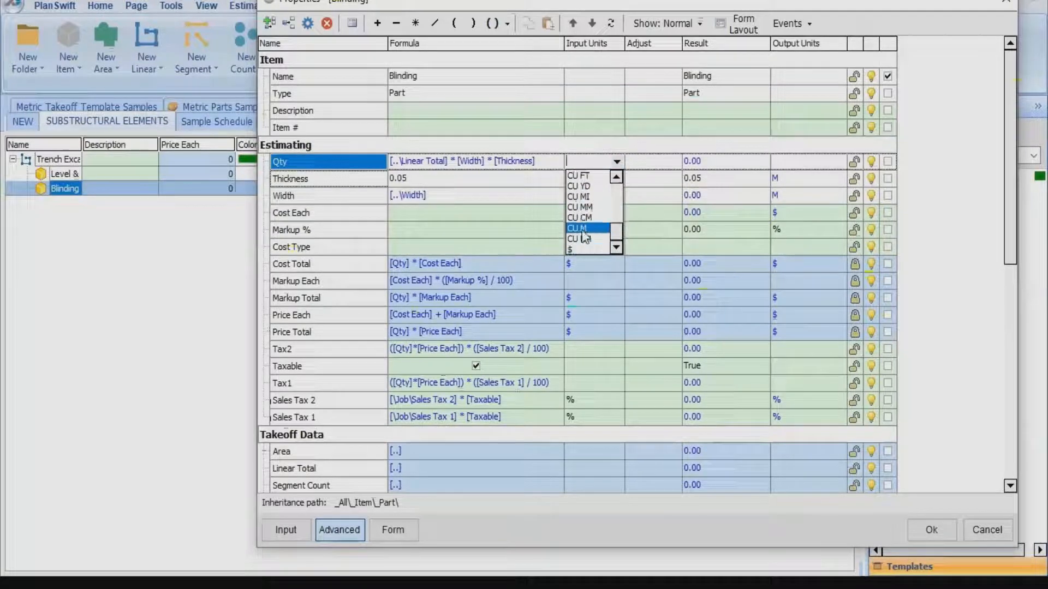
pyautogui.click(582, 229)
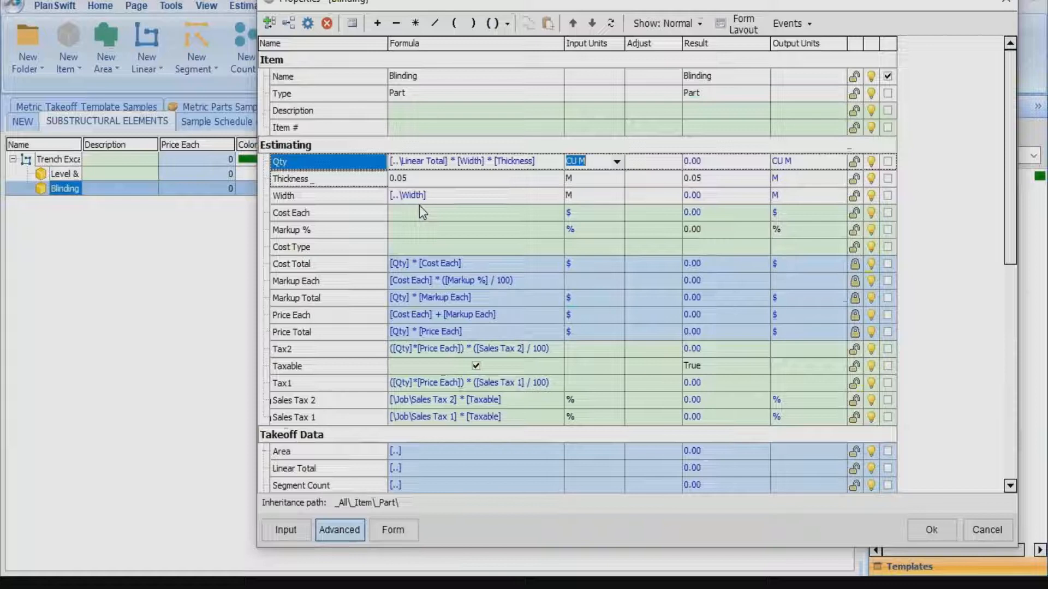
# Flag the Thickness property as an input of the Blinding part and review the remaining property groups.
pyautogui.click(886, 178)
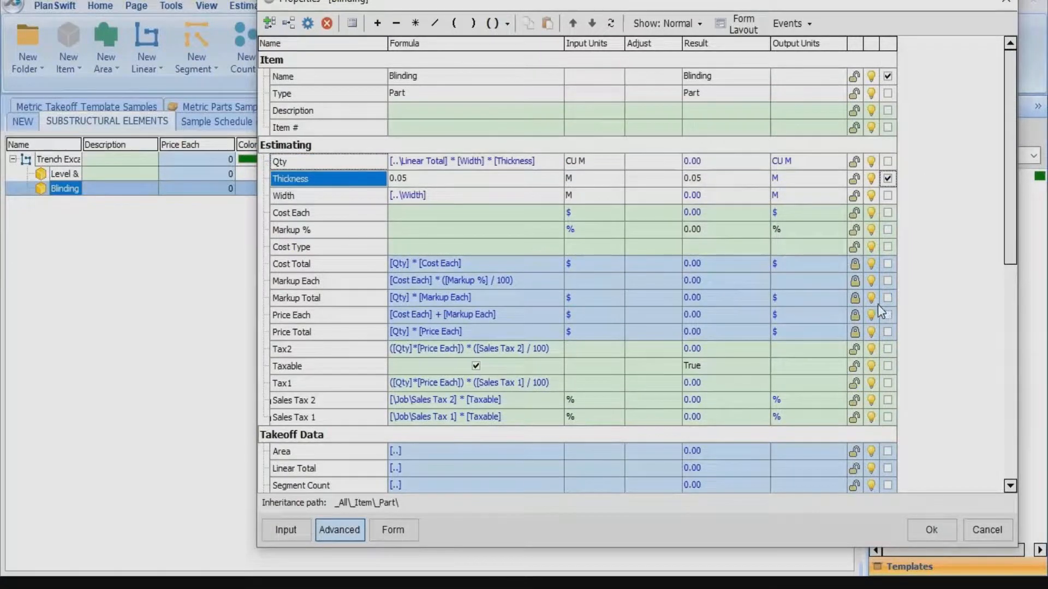
pyautogui.scroll(-3, 790, 349)
pyautogui.scroll(-6, 788, 356)
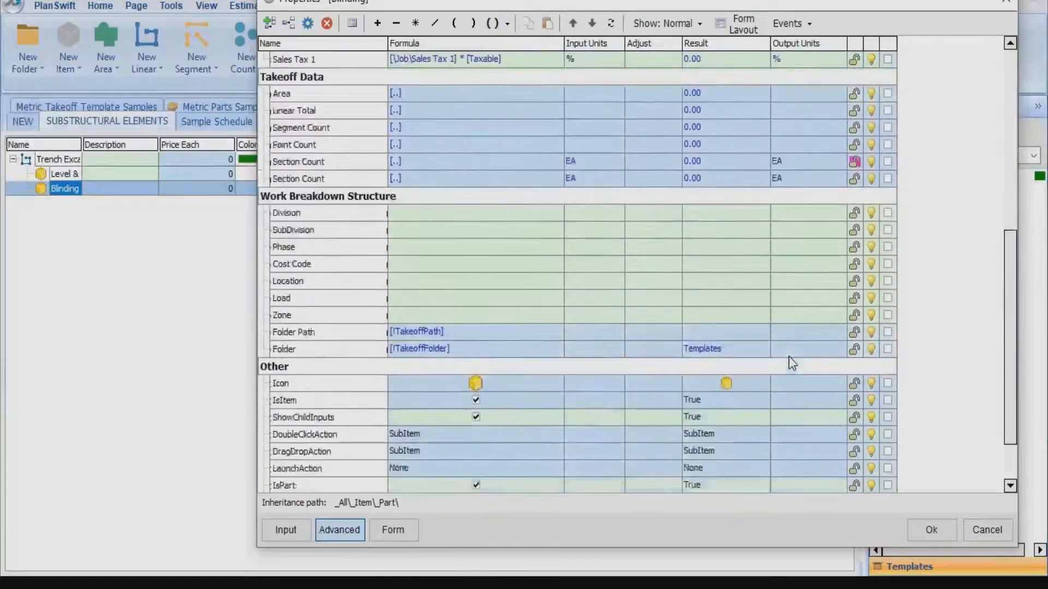
pyautogui.scroll(8, 779, 329)
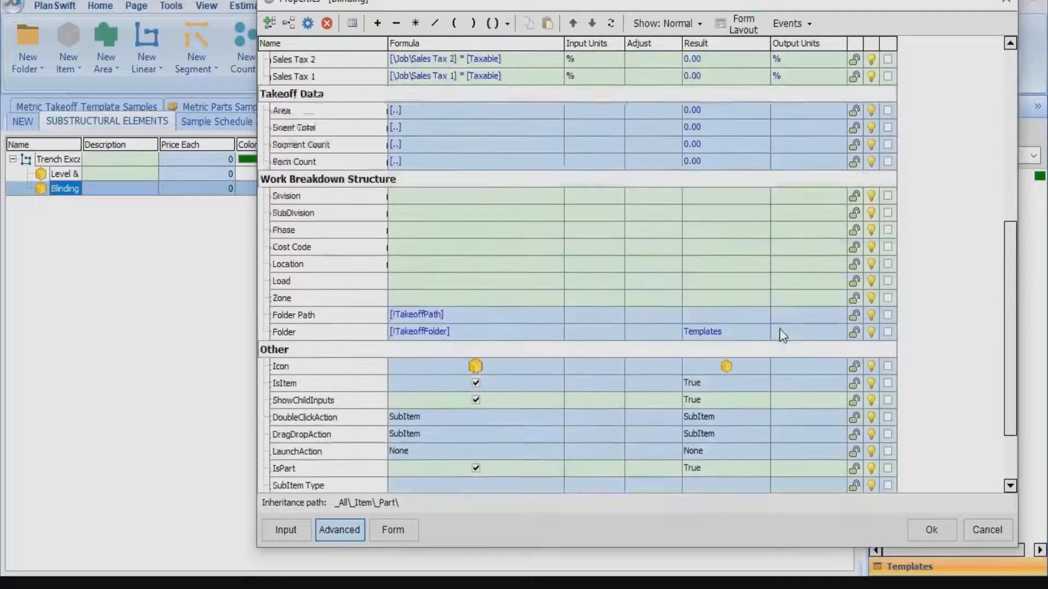
# Check the Blinding part's form layout, and flag its Width property as an input as well.
pyautogui.scroll(1, 739, 122)
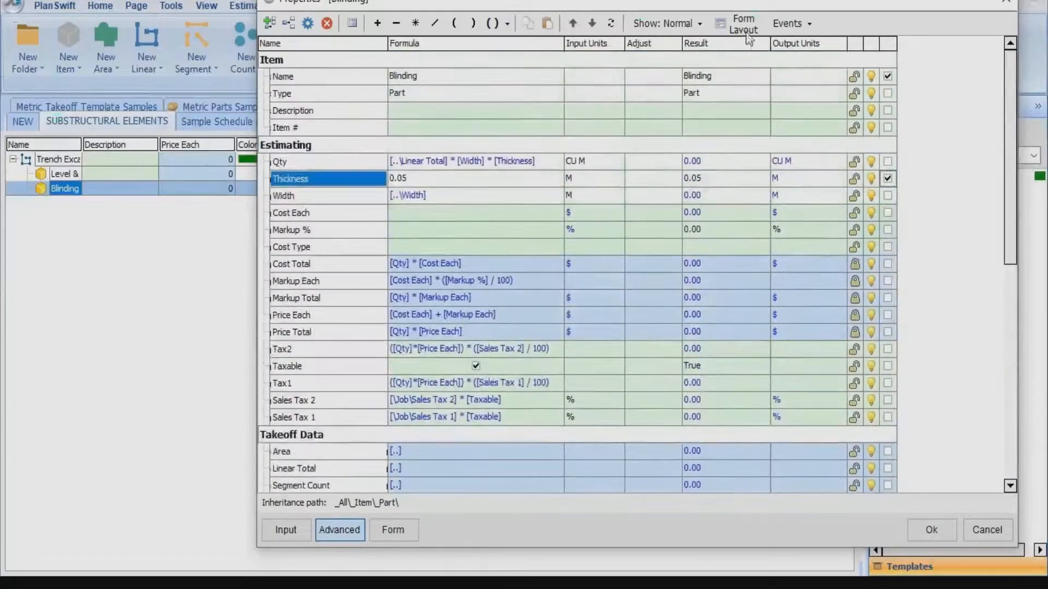
pyautogui.click(751, 28)
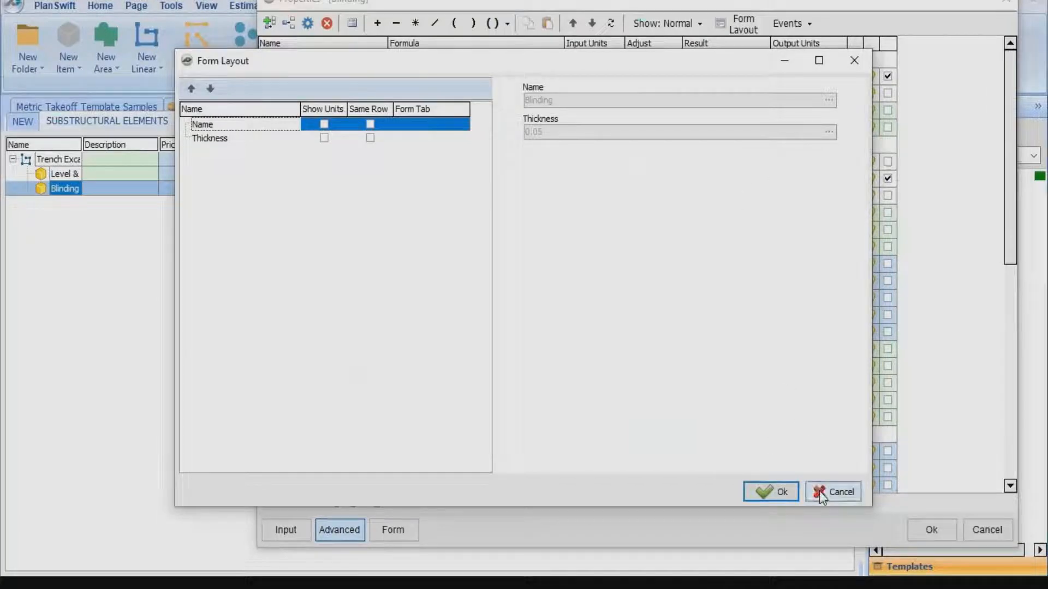
pyautogui.click(774, 493)
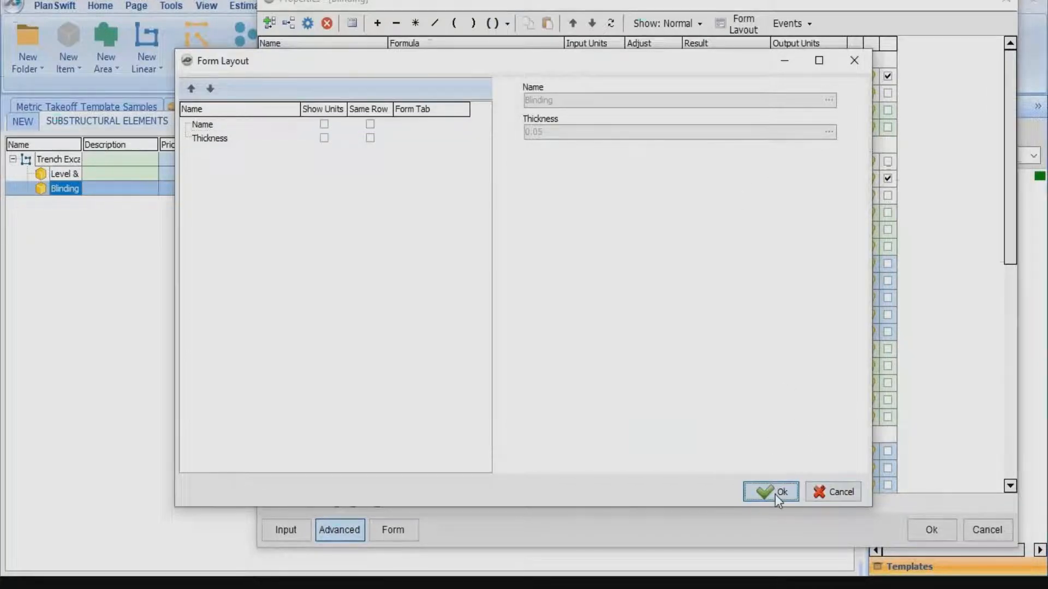
pyautogui.click(887, 195)
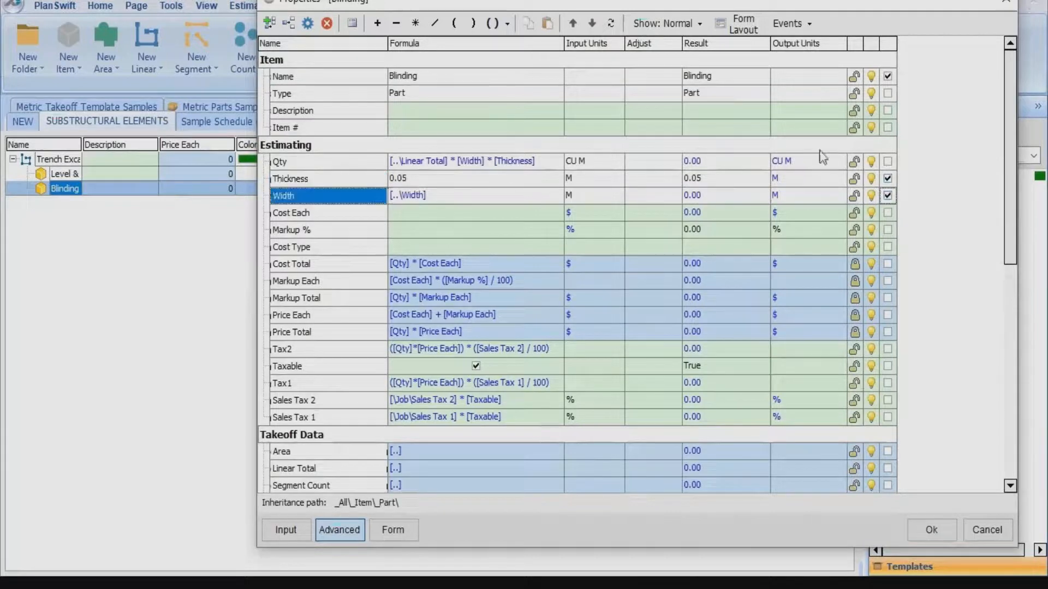
# Show units for Width and Thickness in the Blinding part's form layout, and save the part's properties.
pyautogui.click(750, 19)
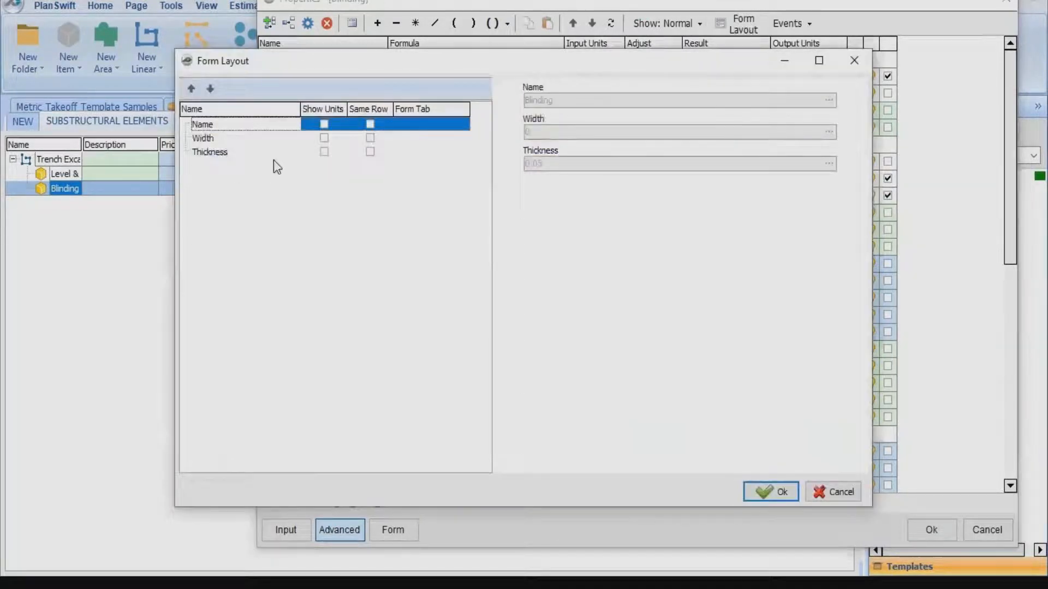
pyautogui.click(323, 139)
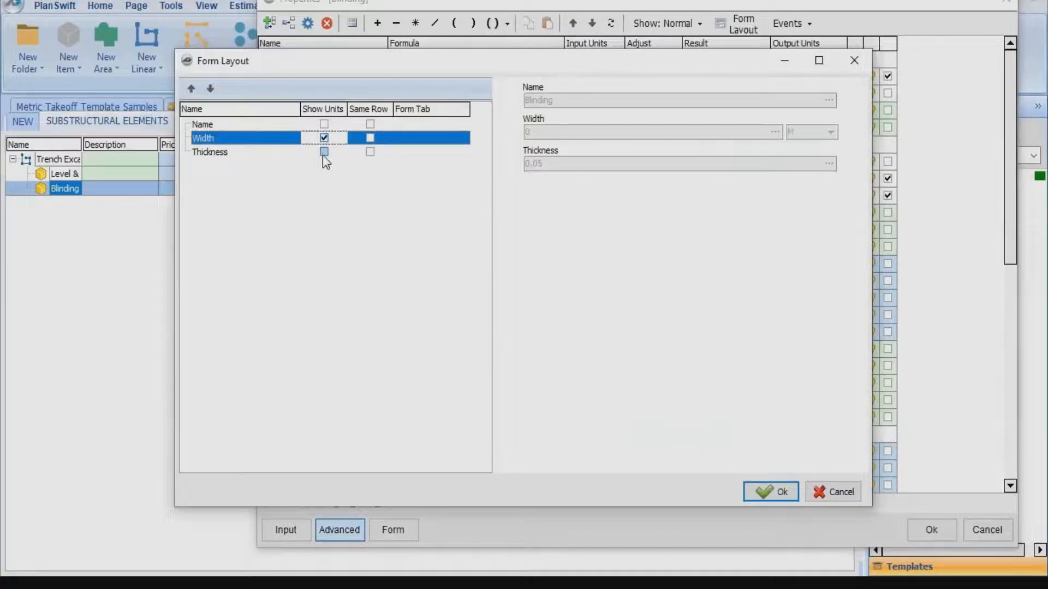
pyautogui.click(323, 153)
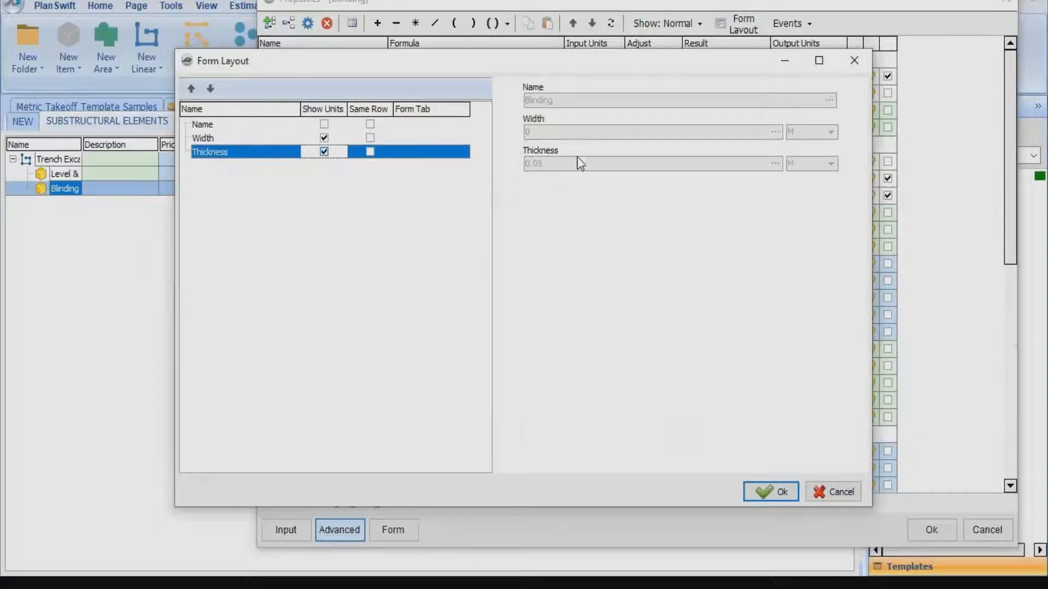
pyautogui.click(760, 490)
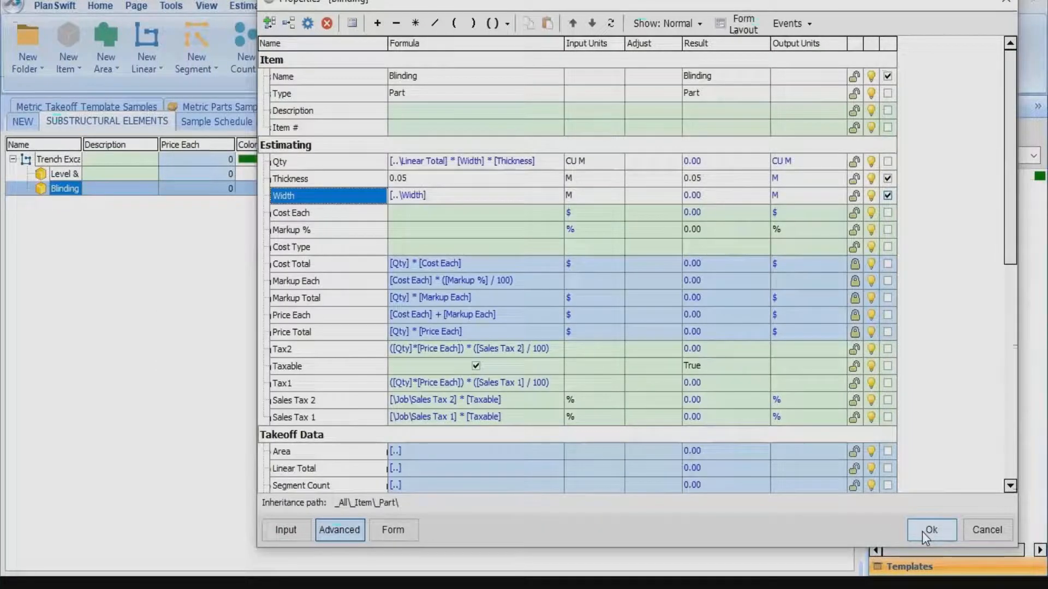
pyautogui.click(922, 531)
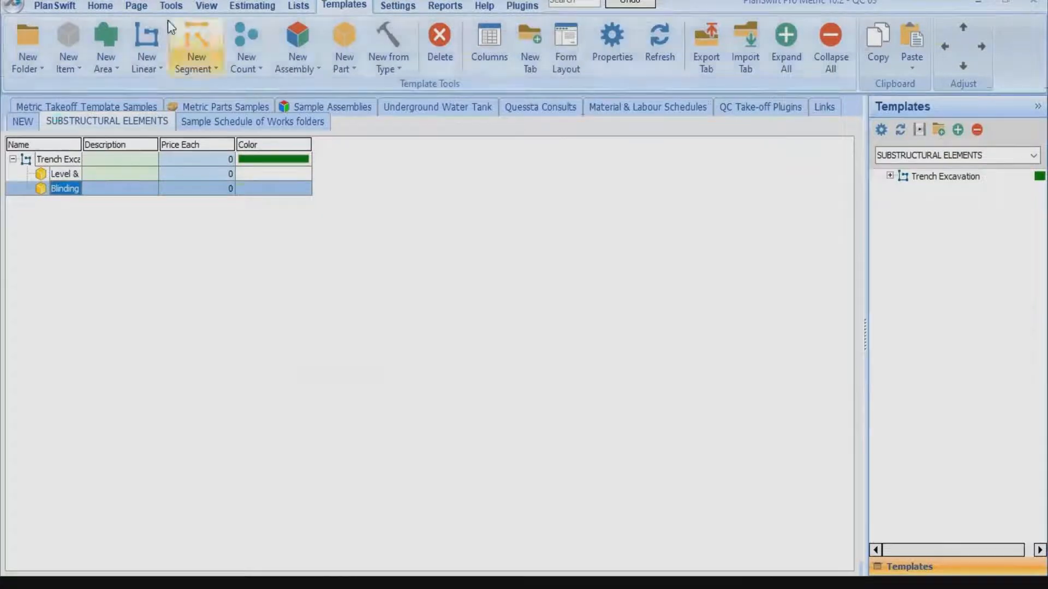
# Delete the existing Trench Excavation takeoff with its Level & Compact part from the drawing's takeoff summary.
pyautogui.click(101, 6)
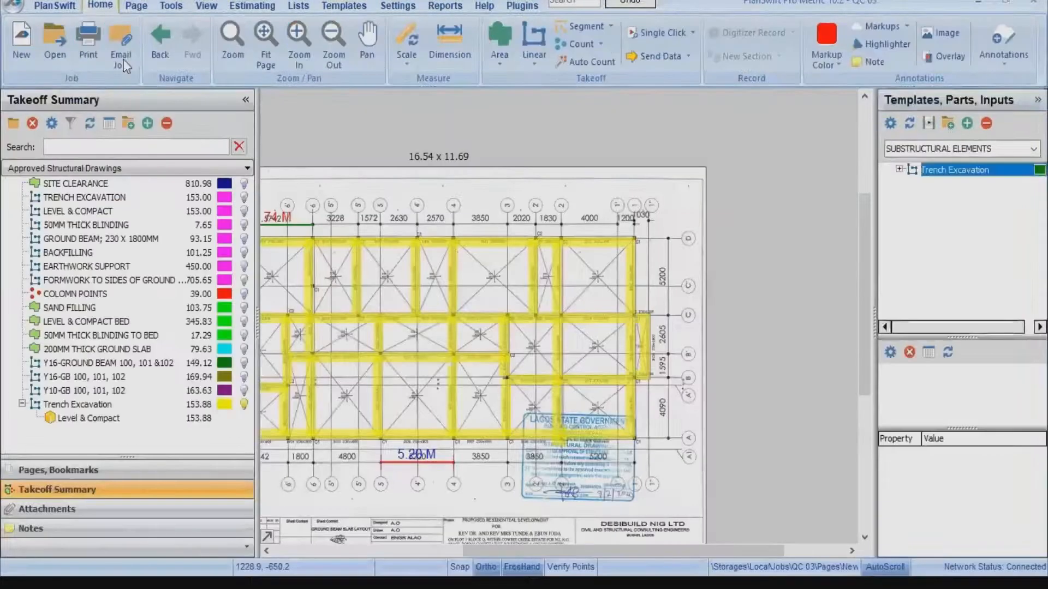
pyautogui.click(99, 405)
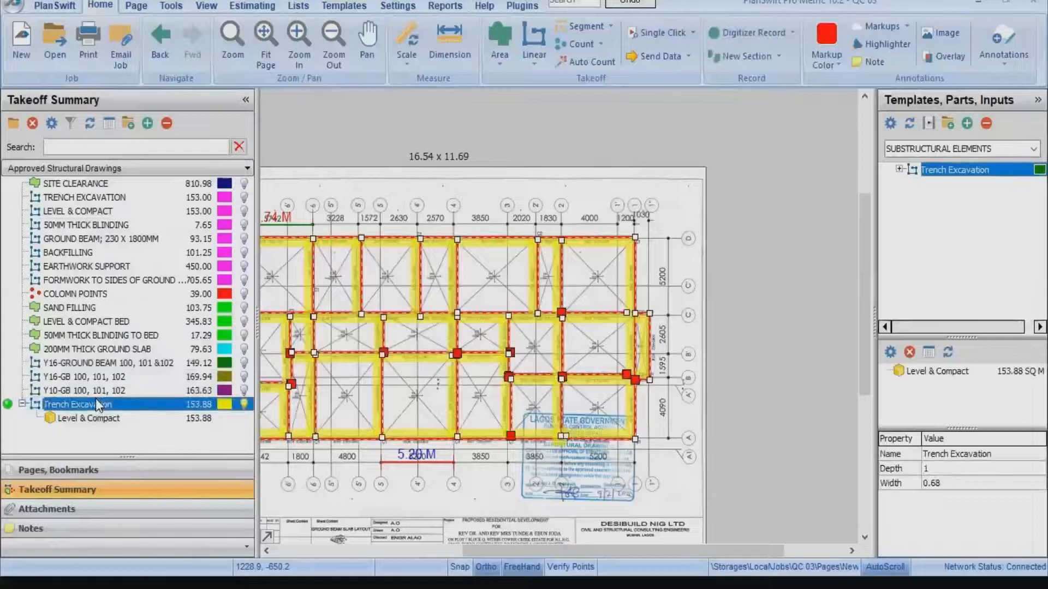
pyautogui.rightClick(99, 405)
pyautogui.click(136, 277)
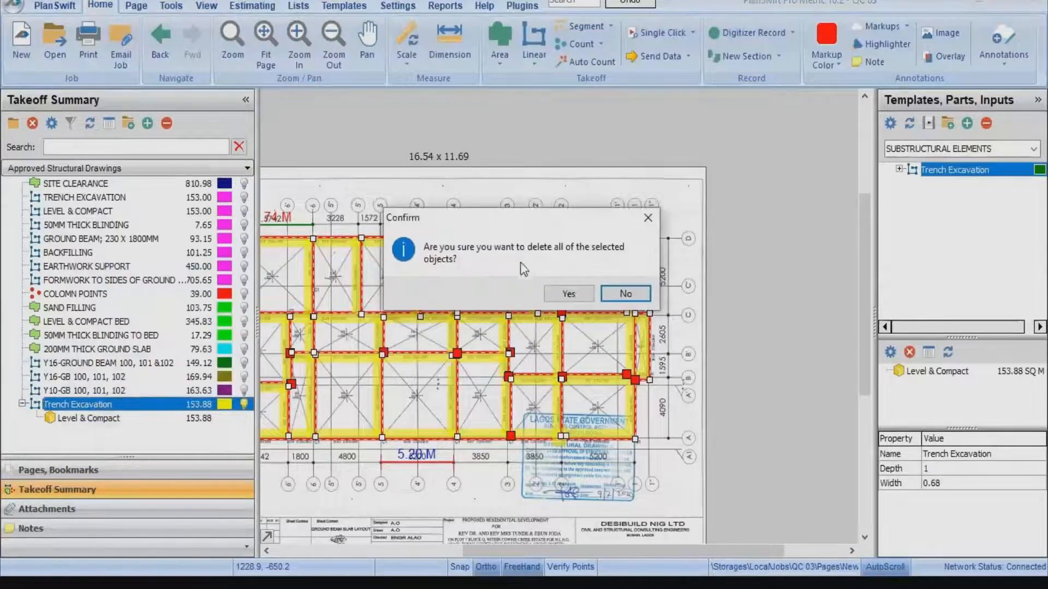
pyautogui.click(562, 289)
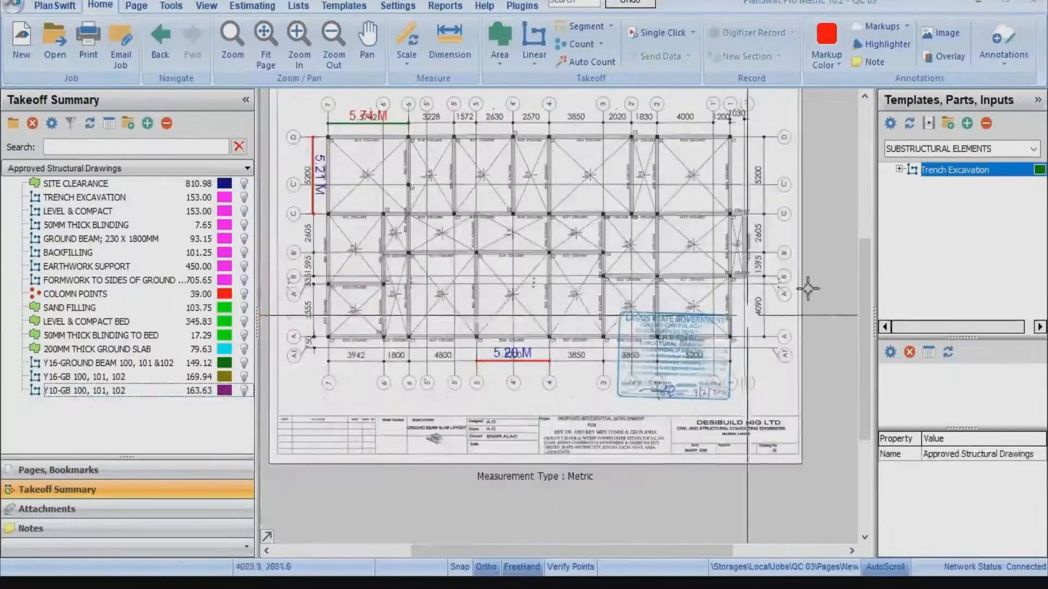
# Start a new takeoff from the Trench Excavation template with a depth of 1.0 M and a width of 0.68 M.
pyautogui.click(899, 169)
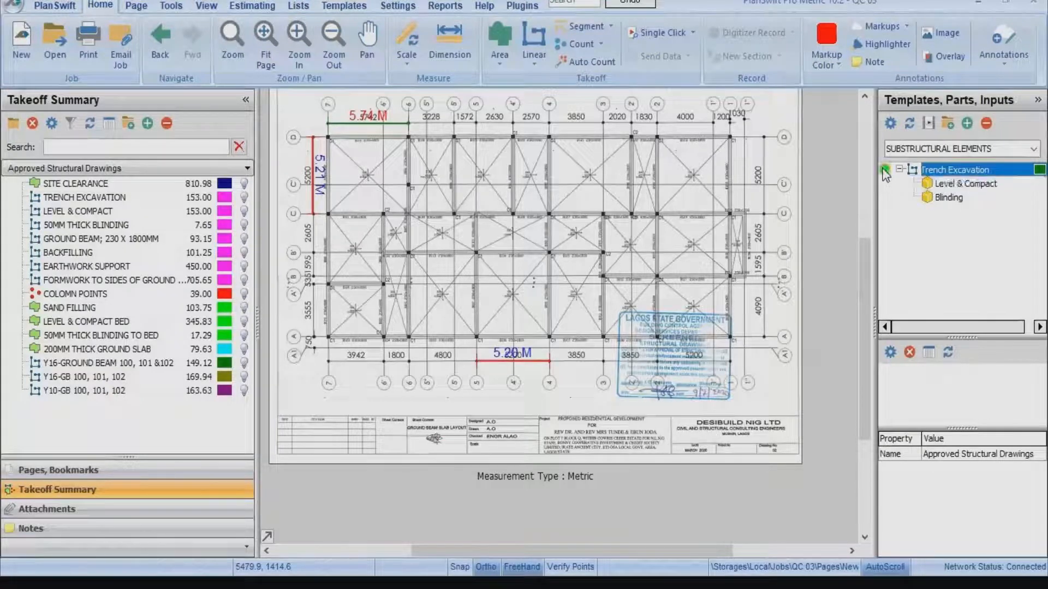
pyautogui.click(885, 171)
pyautogui.click(413, 252)
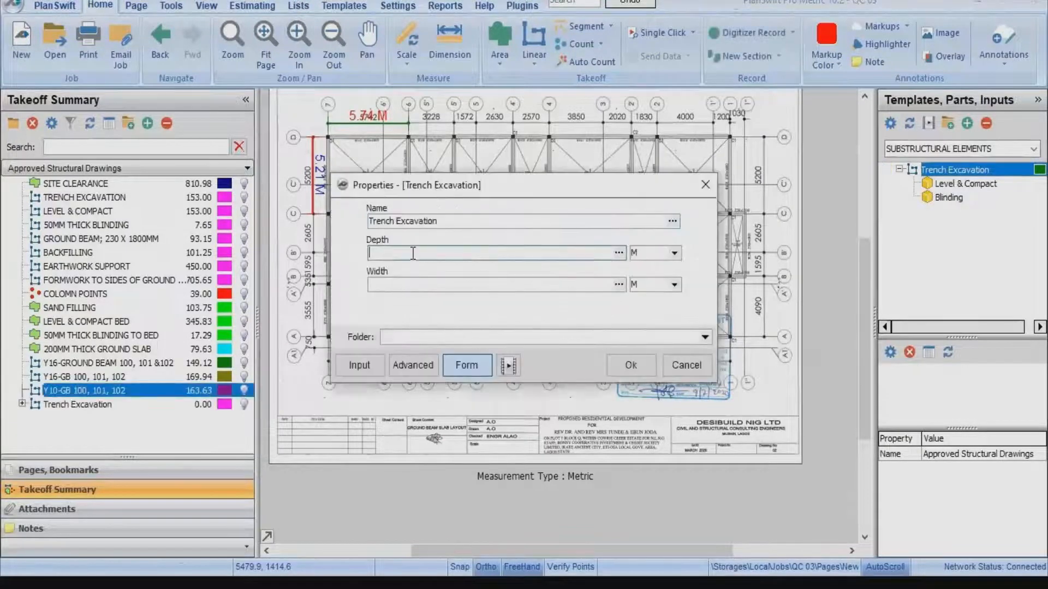
pyautogui.write('1.0')
pyautogui.click(454, 285)
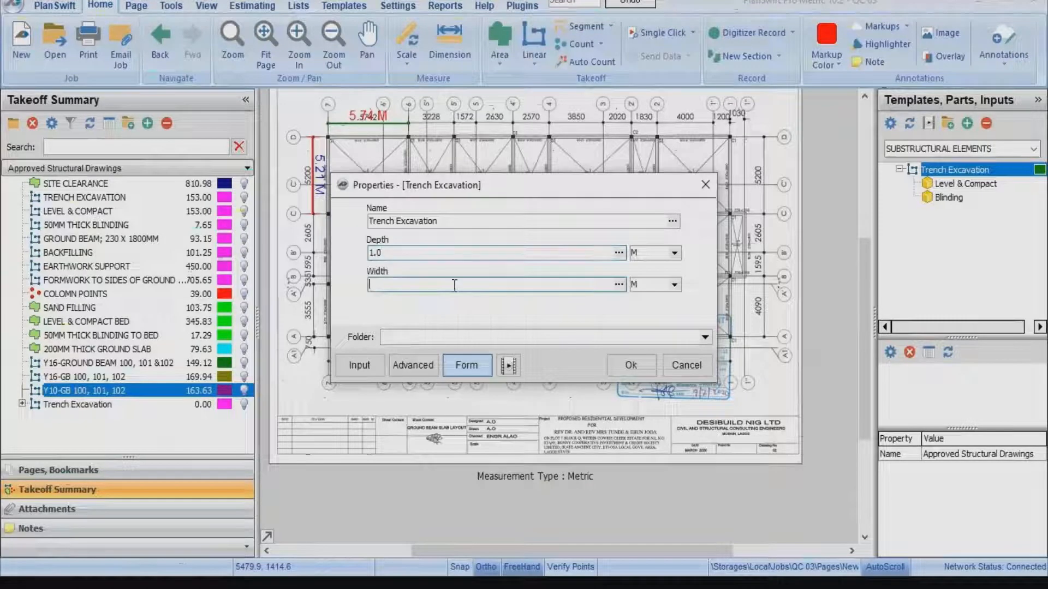
pyautogui.write('0.68')
pyautogui.click(631, 367)
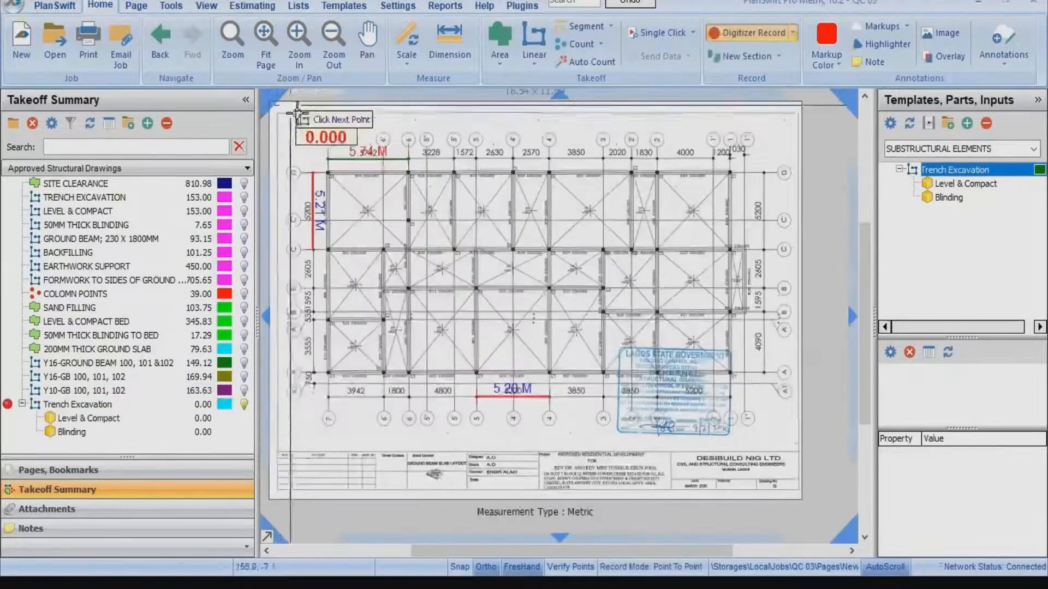
# Trace the trench from grid corner D-7 along line D for about 28.77 m, and down line 1 to line A.
pyautogui.scroll(2, 326, 159)
pyautogui.scroll(2, 326, 180)
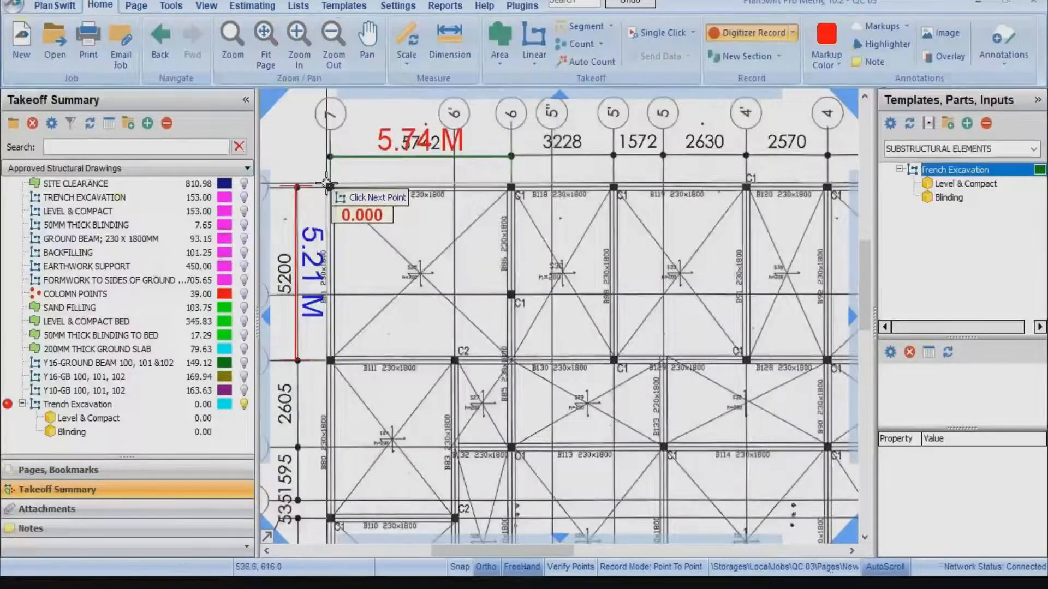
pyautogui.scroll(-5, 325, 184)
pyautogui.scroll(4, 743, 191)
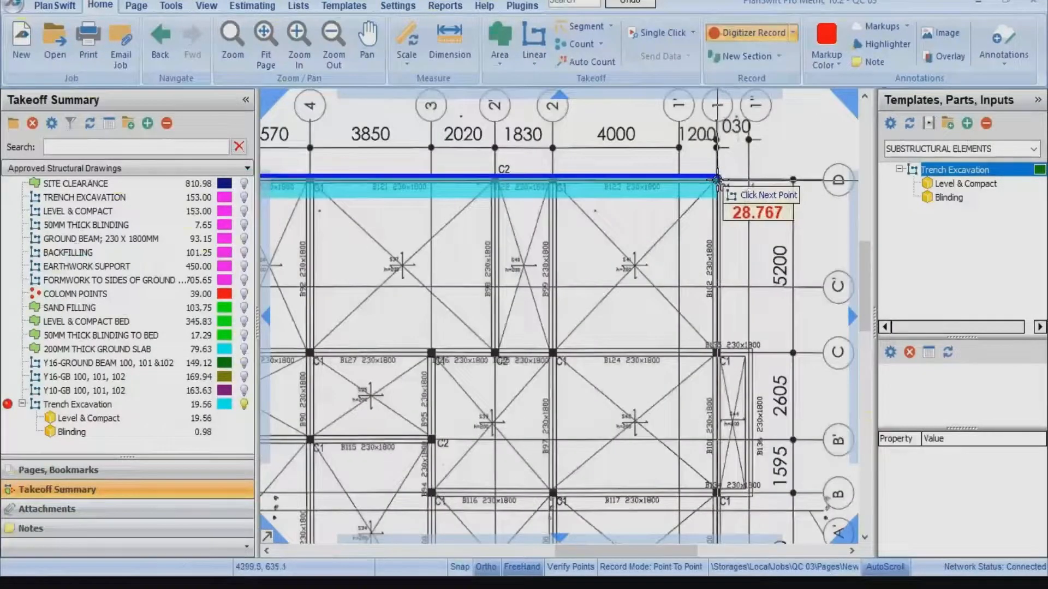
pyautogui.click(718, 180)
pyautogui.scroll(-3, 706, 349)
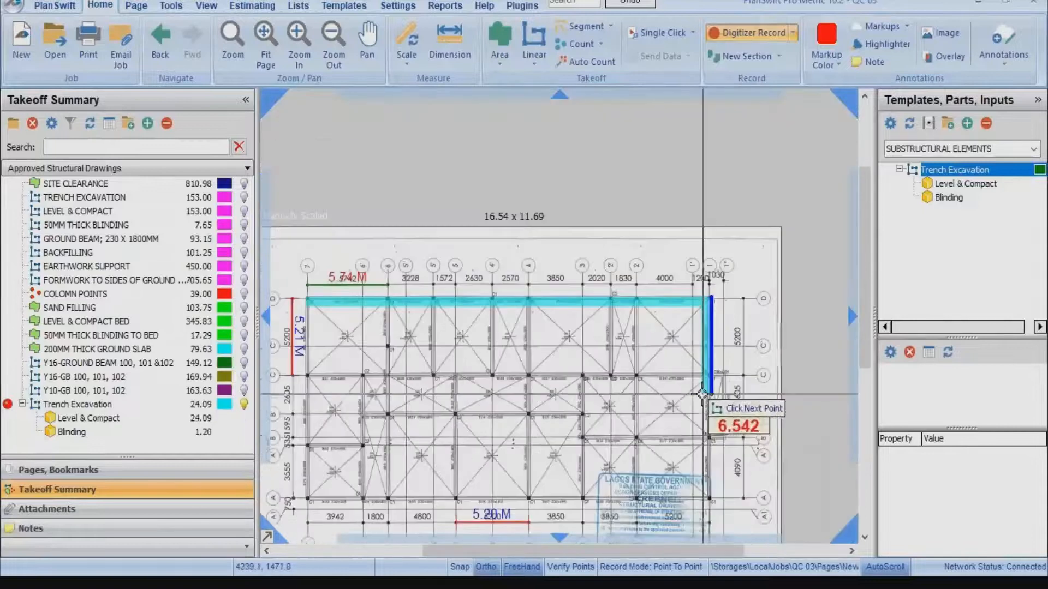
pyautogui.scroll(3, 706, 488)
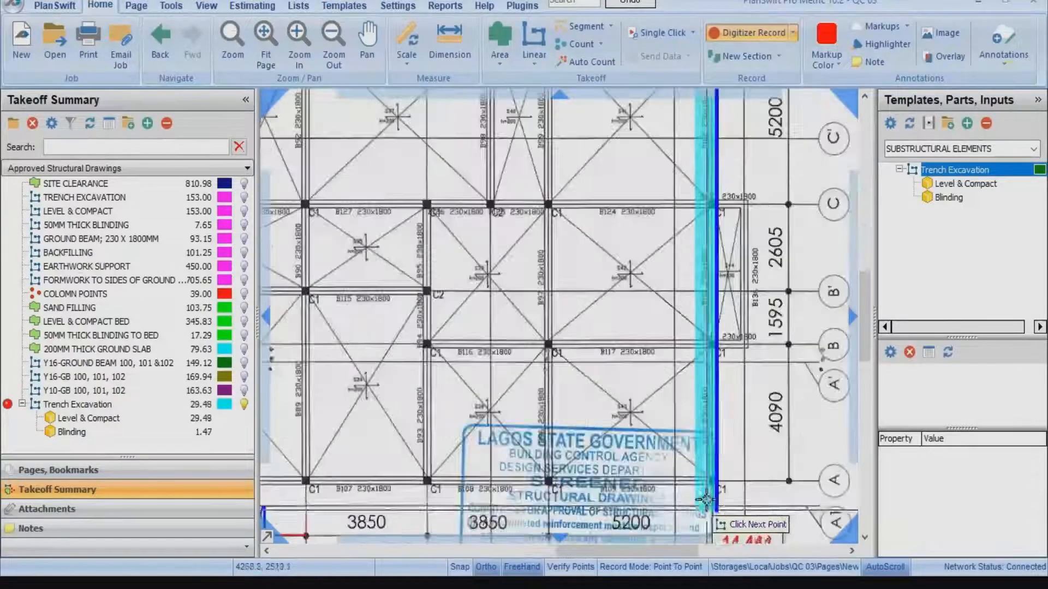
pyautogui.click(716, 491)
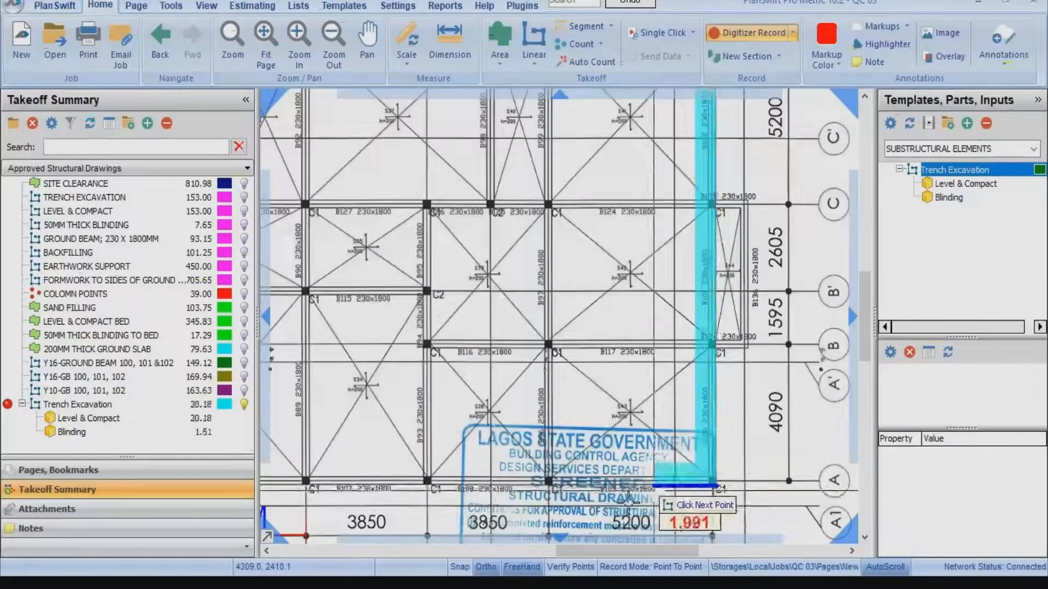
# Close the trench perimeter along line A for about 28.79 m and up line 7 for about 13.71 m, and stop recording.
pyautogui.scroll(-3, 628, 502)
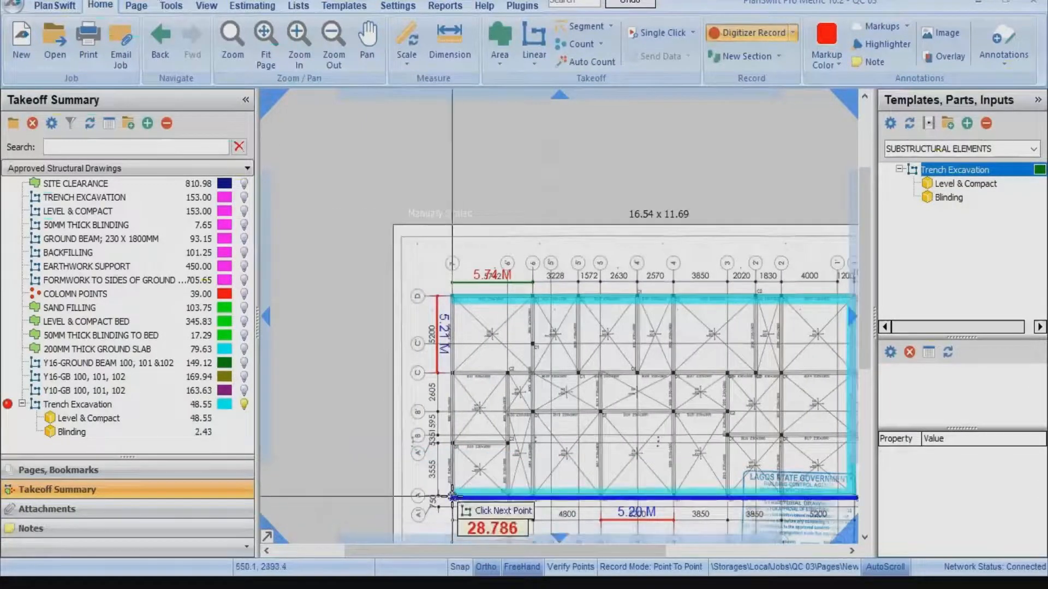
pyautogui.scroll(3, 452, 496)
pyautogui.click(452, 495)
pyautogui.scroll(-3, 452, 496)
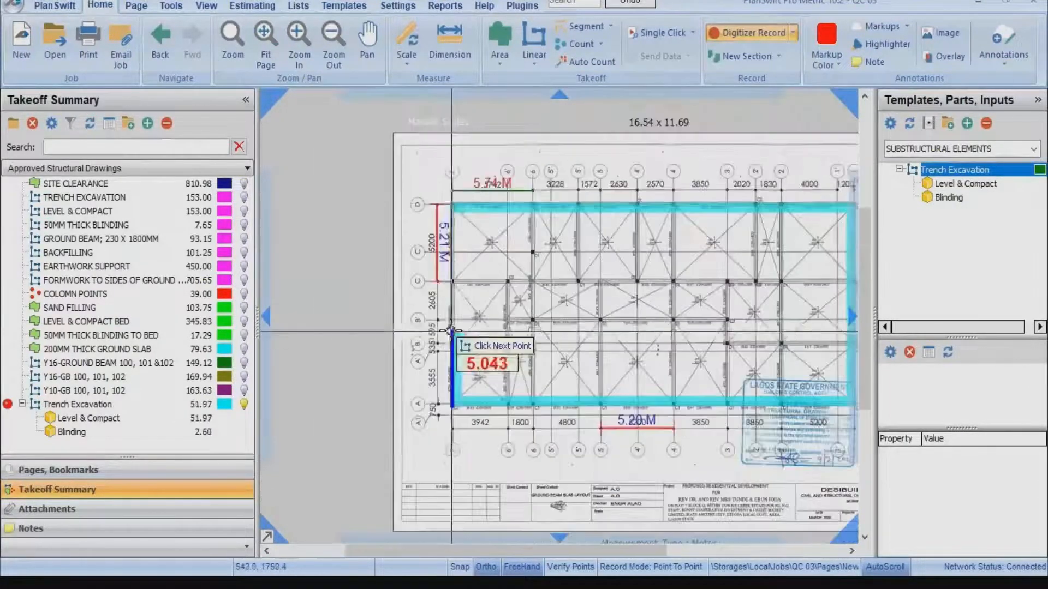
pyautogui.scroll(3, 445, 221)
pyautogui.doubleClick(444, 209)
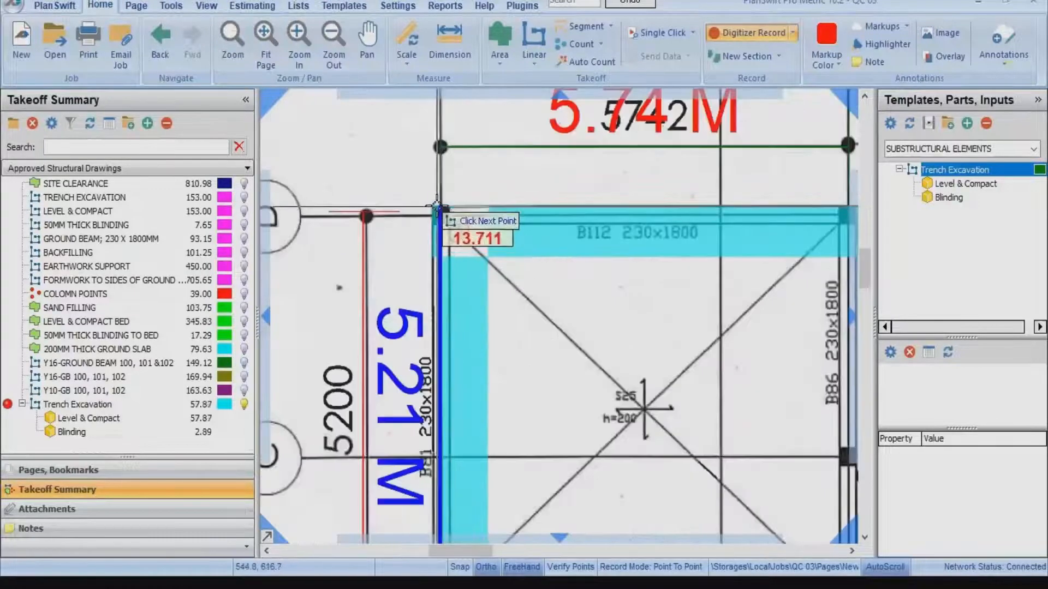
pyautogui.scroll(-3, 445, 209)
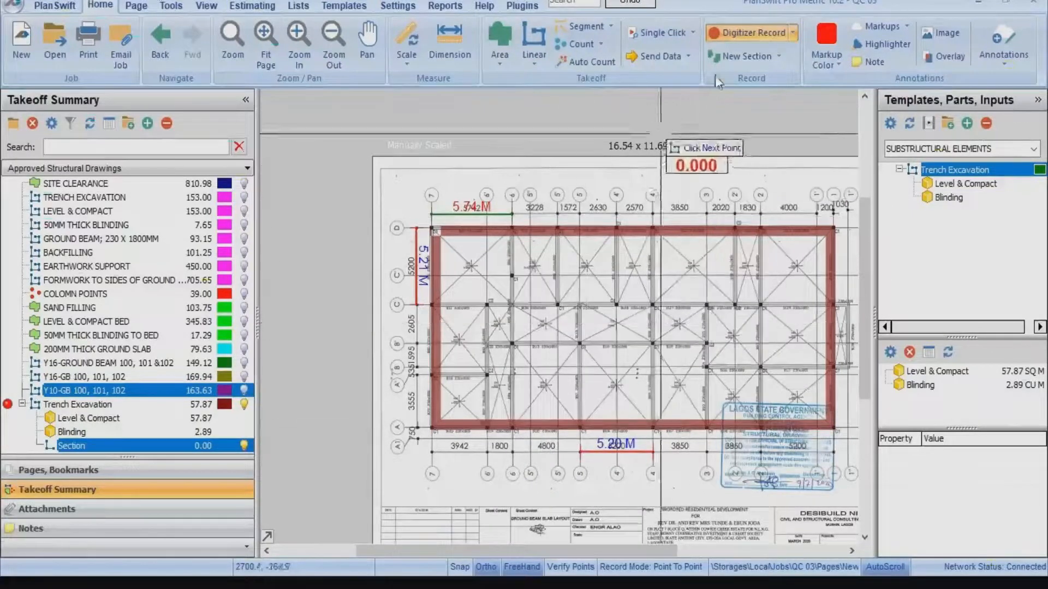
pyautogui.click(735, 35)
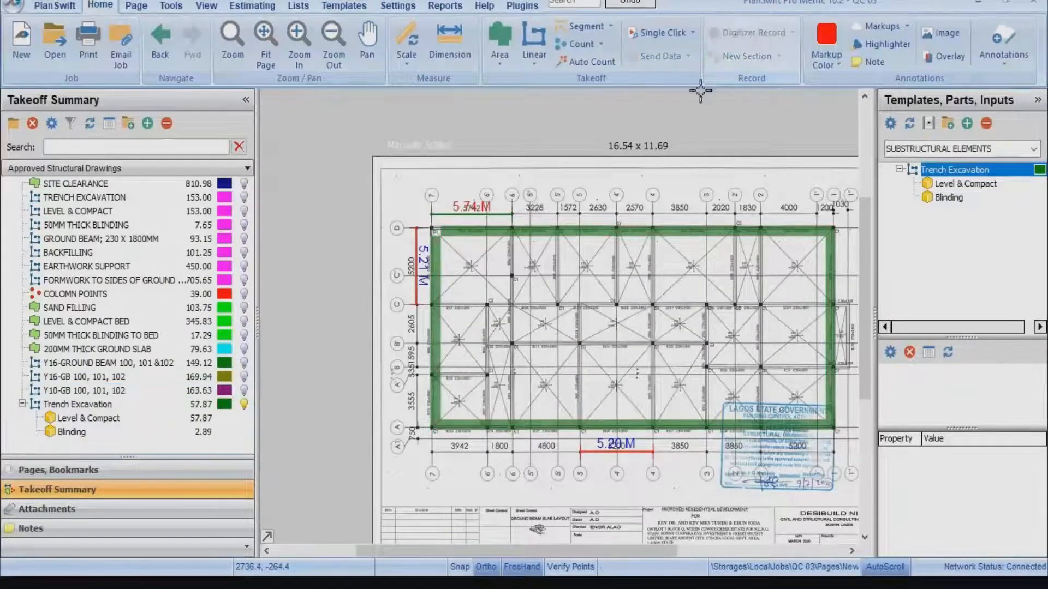
# Compare the quantities of Trench Excavation, Level & Compact and Blinding in the takeoff summary.
pyautogui.click(87, 419)
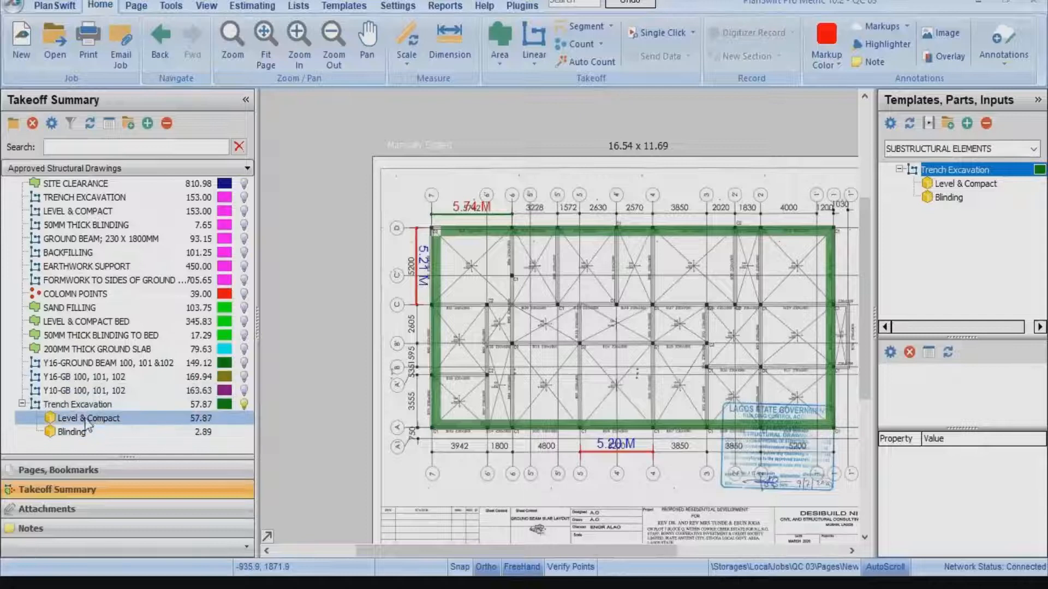
pyautogui.click(136, 404)
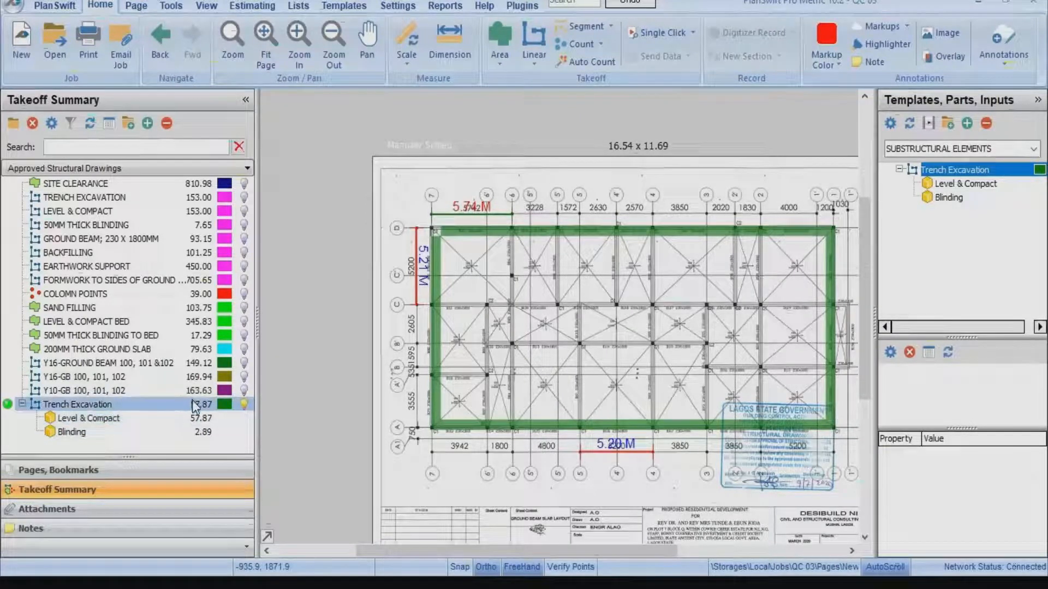
pyautogui.click(193, 418)
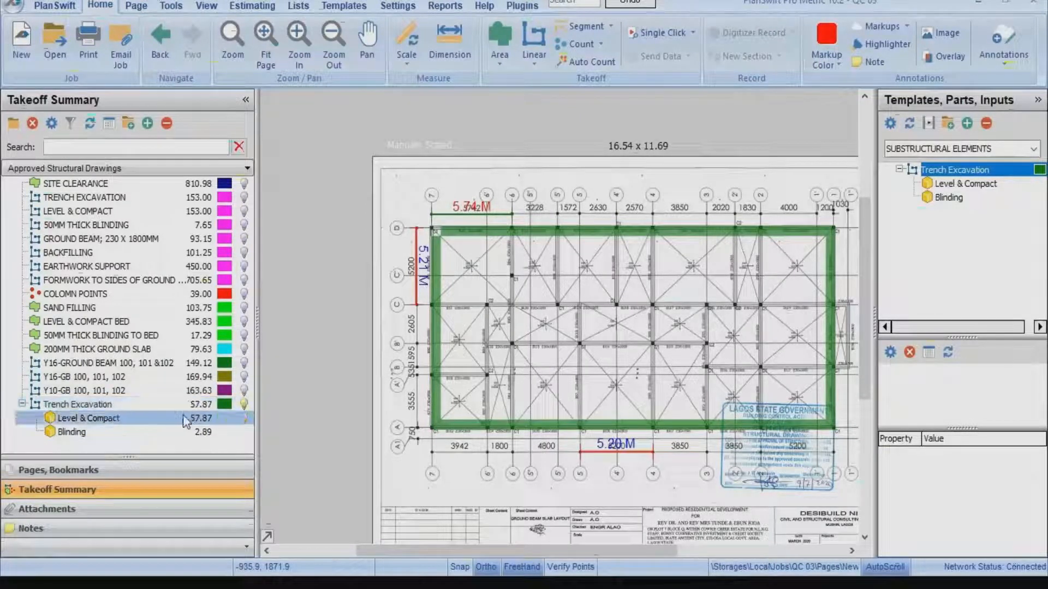
pyautogui.click(198, 432)
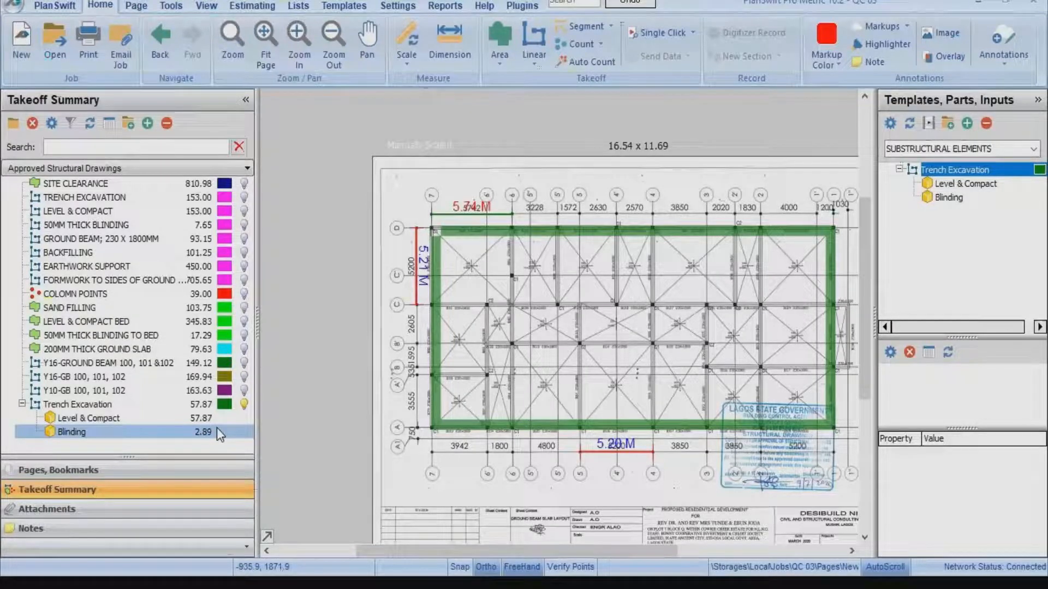
# Expand Trench Excavation in the estimate and check the quantities and units of its Level & Compact and Blinding parts.
pyautogui.click(255, 7)
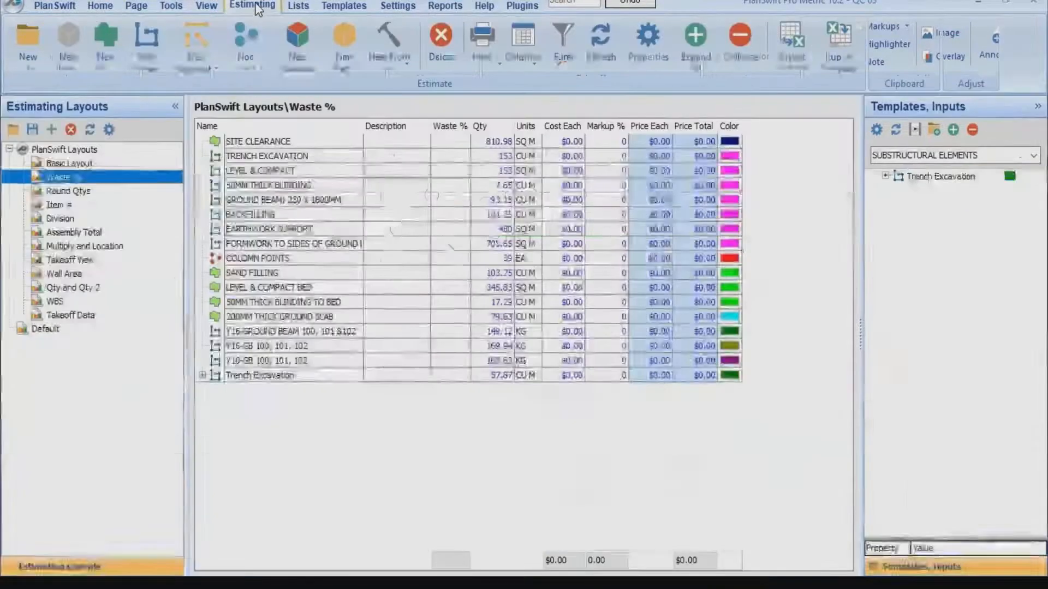
pyautogui.click(201, 375)
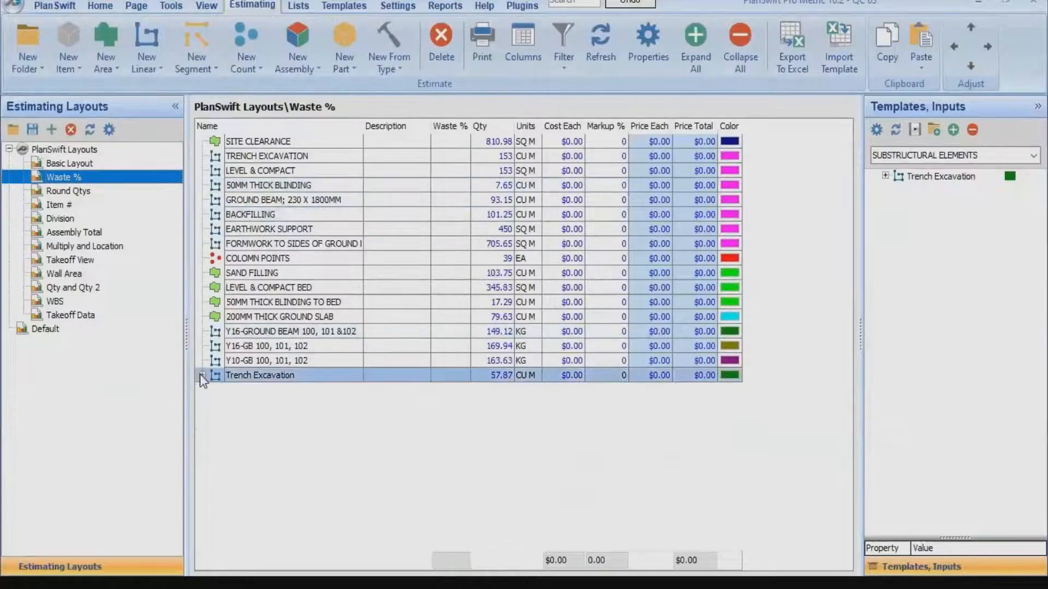
pyautogui.click(201, 375)
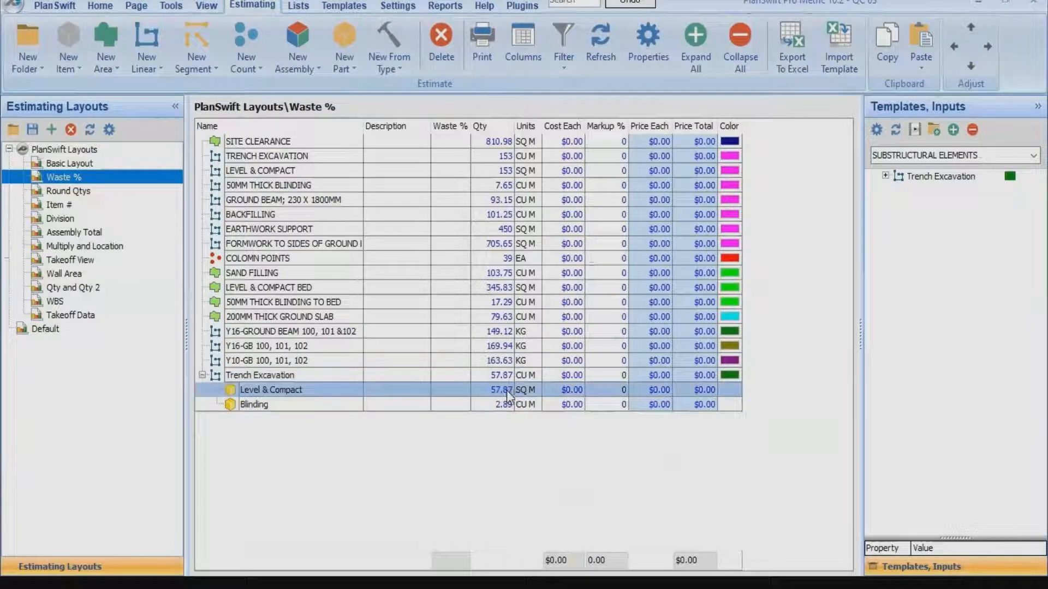
pyautogui.click(413, 406)
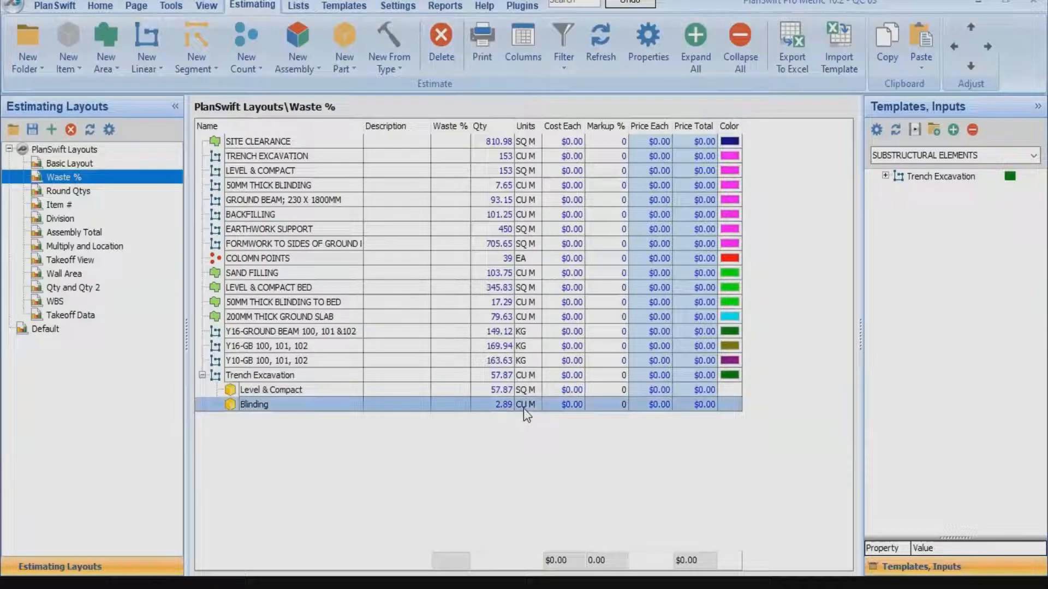
# Add a new part named Earthwork Support under Trench Excavation in the SUBSTRUCTURAL ELEMENTS templates.
pyautogui.click(101, 7)
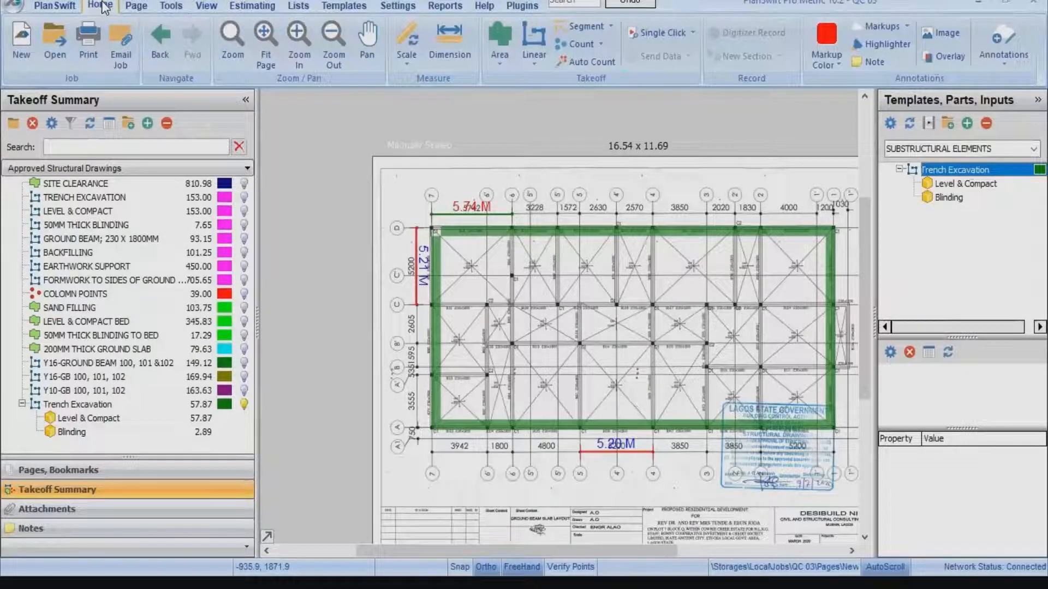
pyautogui.click(342, 7)
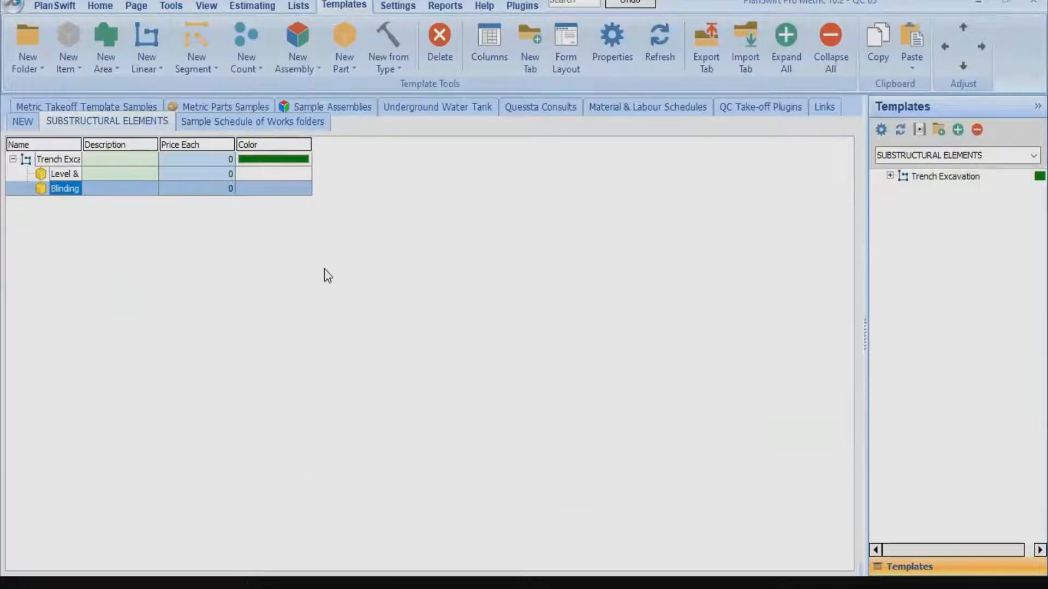
pyautogui.click(342, 33)
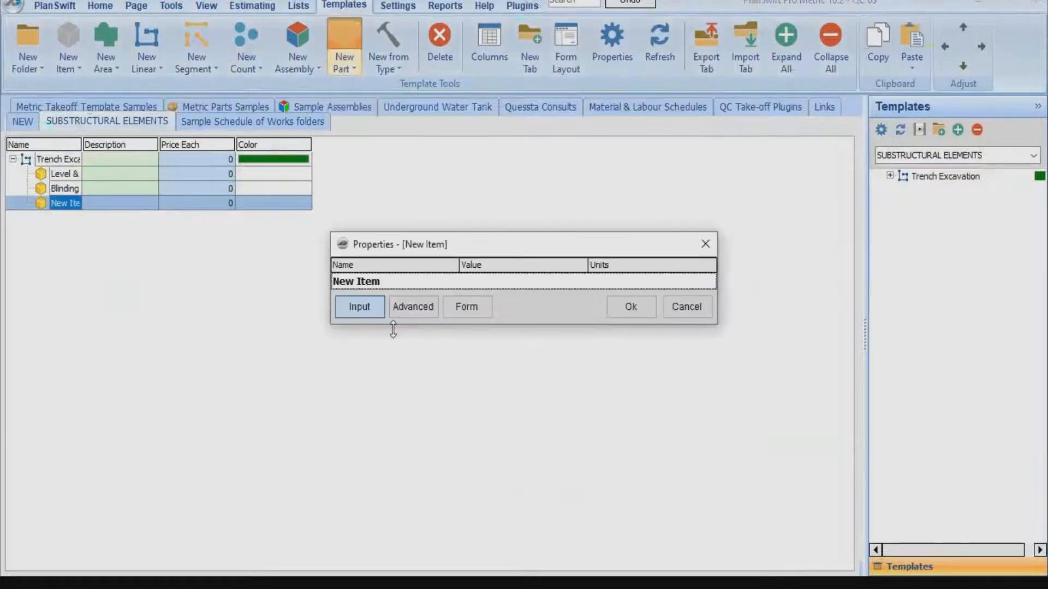
pyautogui.click(401, 279)
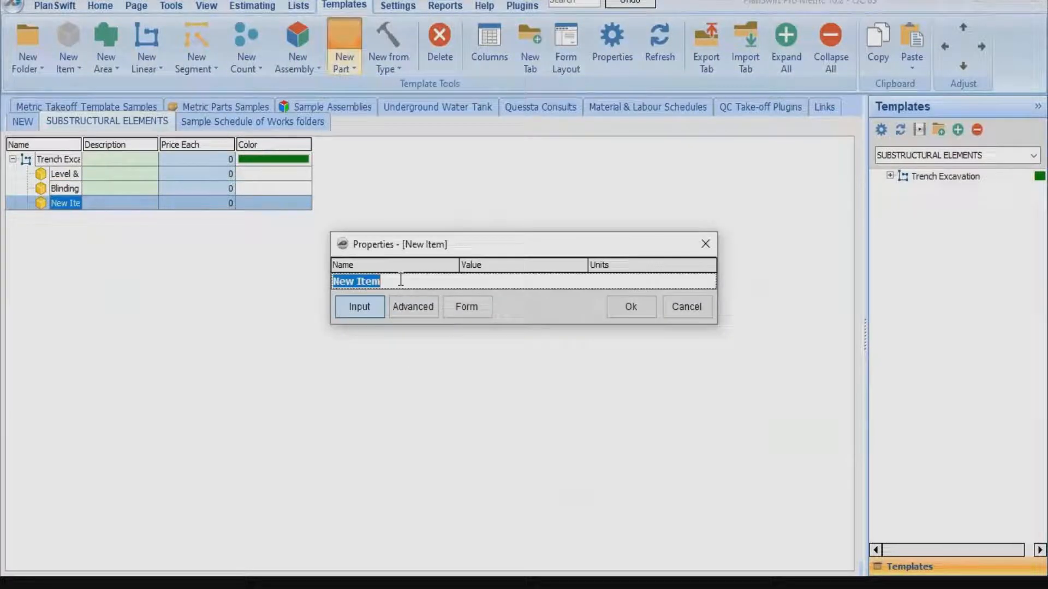
pyautogui.write('Ea')
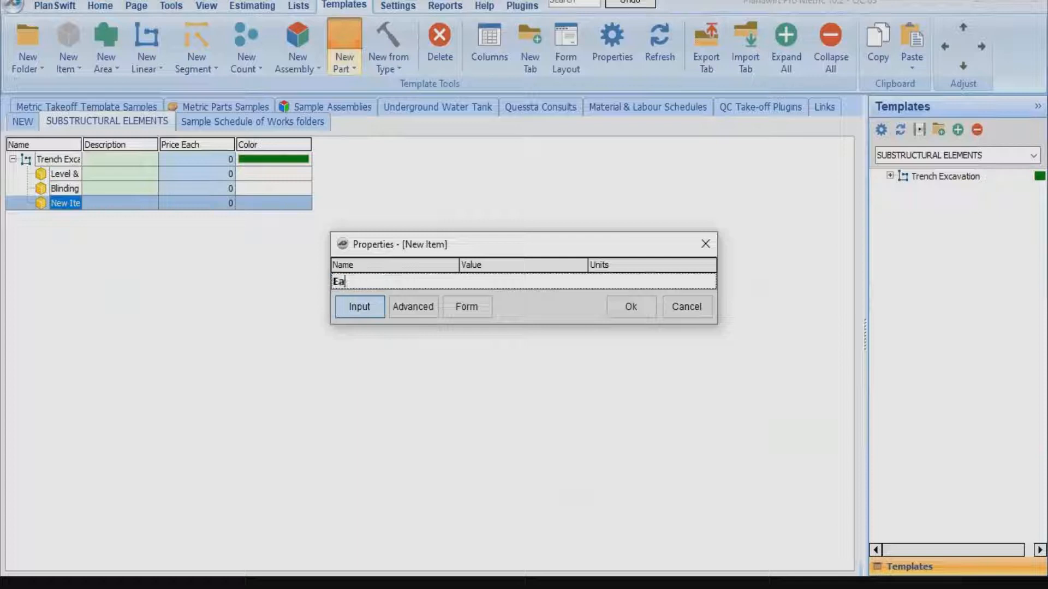
pyautogui.write('rthwork ')
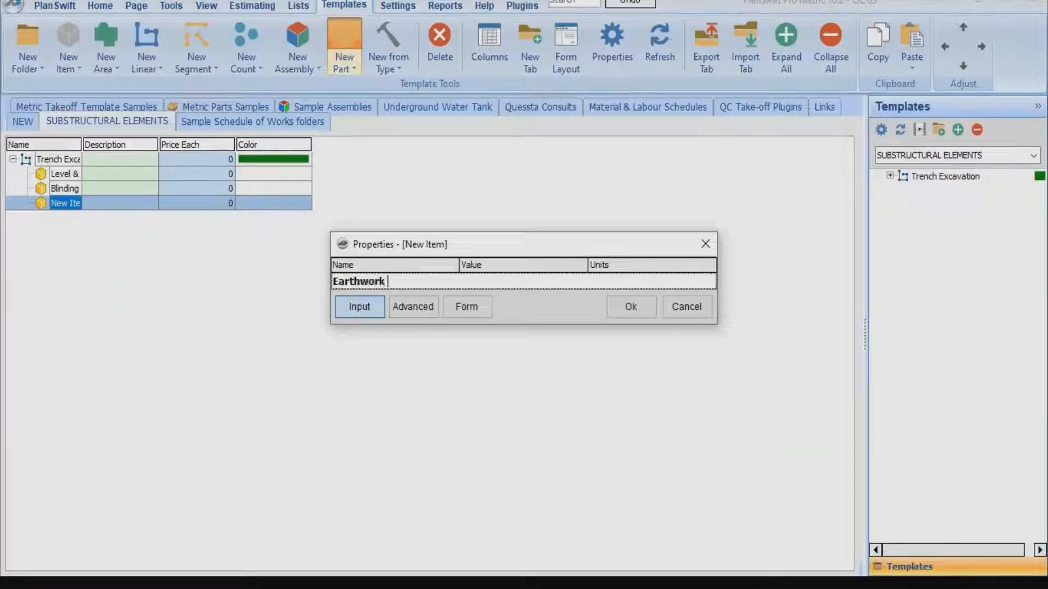
pyautogui.write('Support')
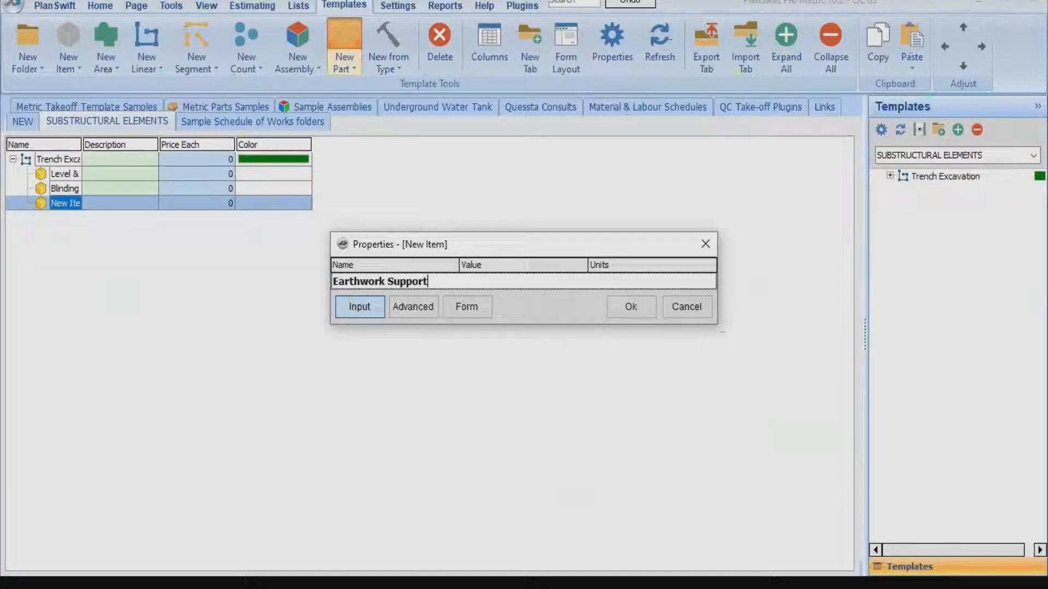
pyautogui.click(637, 307)
pyautogui.click(638, 306)
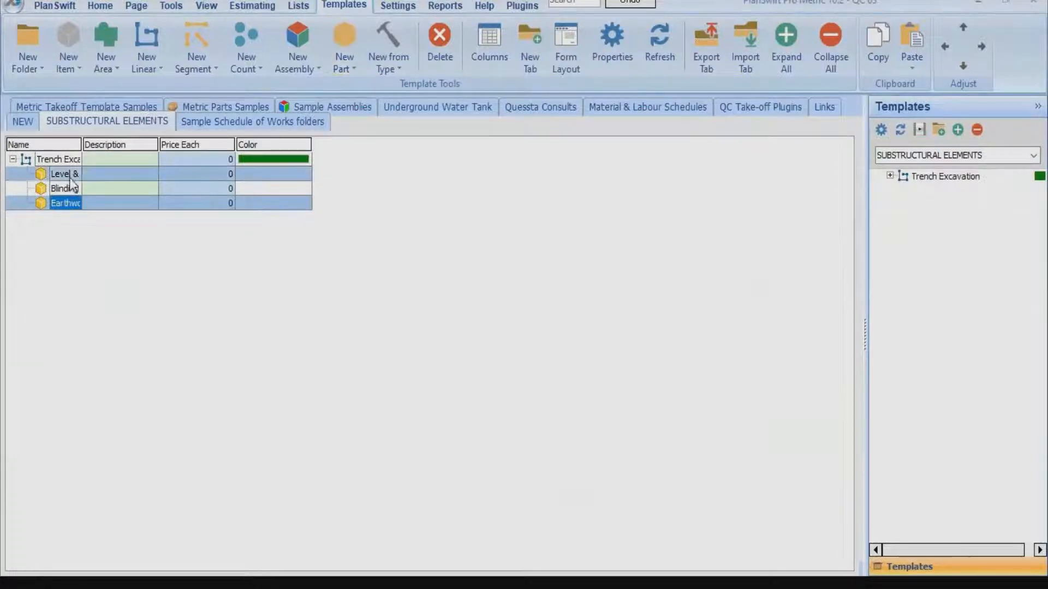
# Widen the template Name column and add a Depth number property to Earthwork Support's Estimating group, above Cost Each.
pyautogui.moveTo(81, 146); pyautogui.dragTo(136, 145)
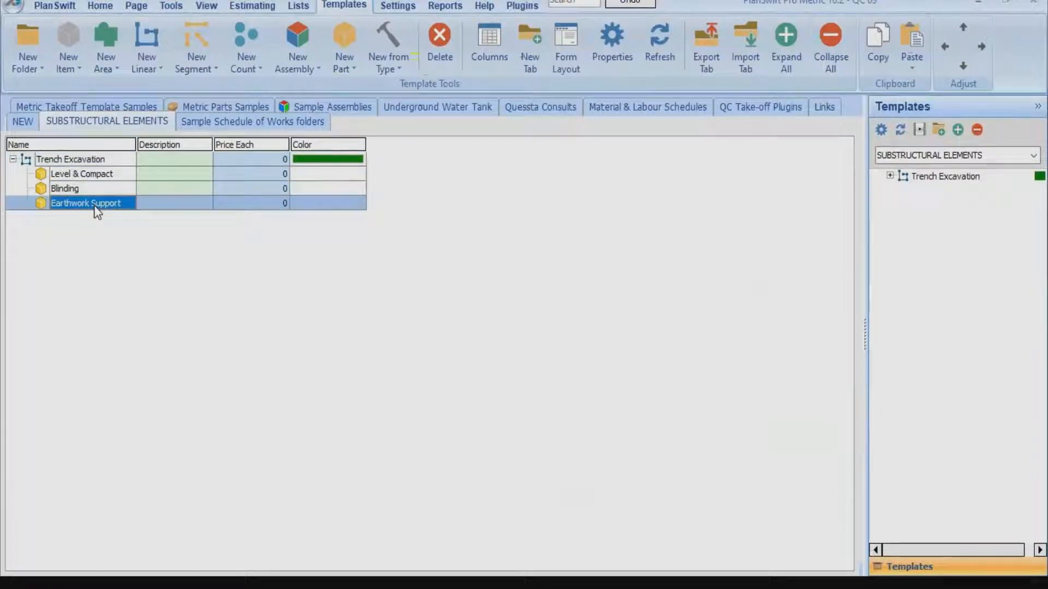
pyautogui.doubleClick(96, 204)
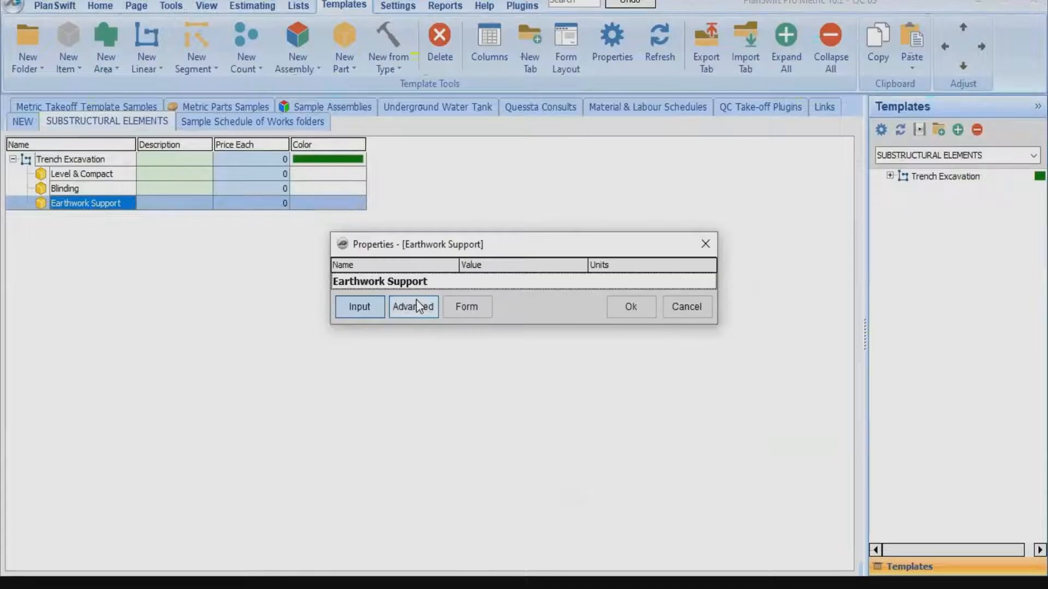
pyautogui.click(415, 309)
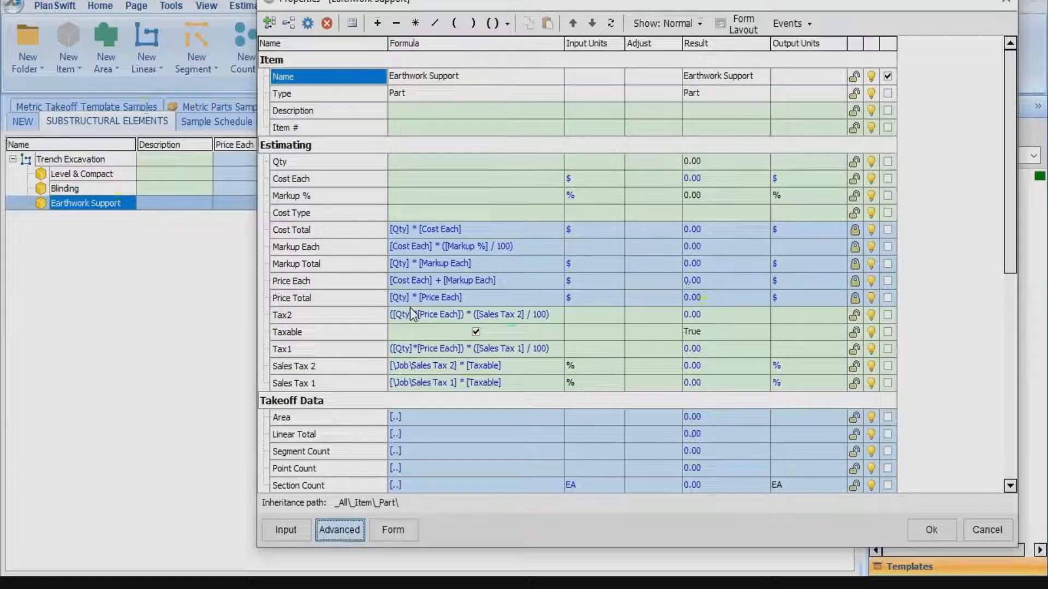
pyautogui.click(303, 178)
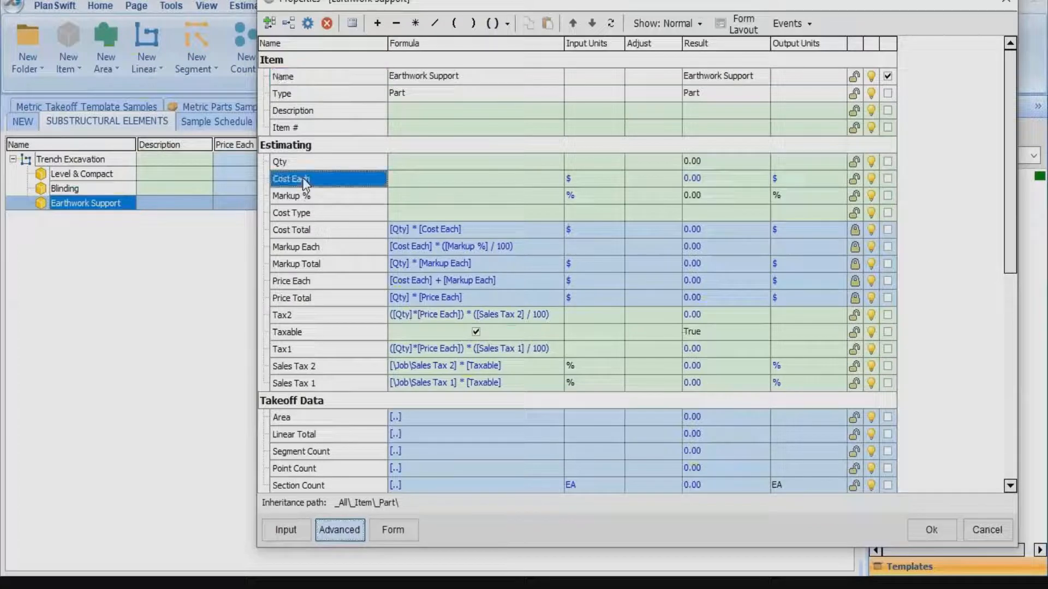
pyautogui.click(293, 19)
pyautogui.write('Depth')
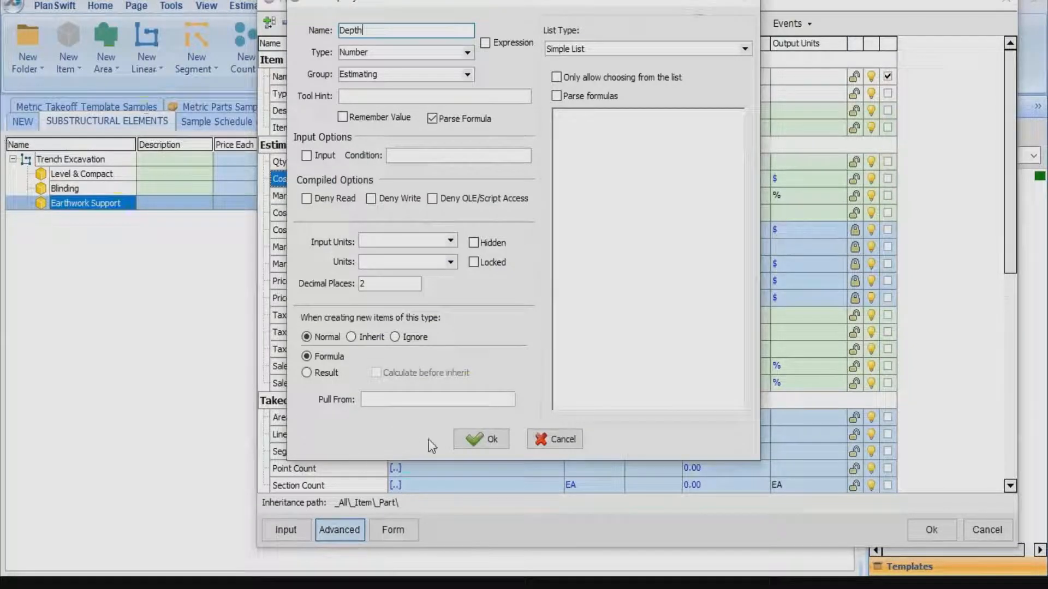
pyautogui.click(465, 437)
pyautogui.click(473, 439)
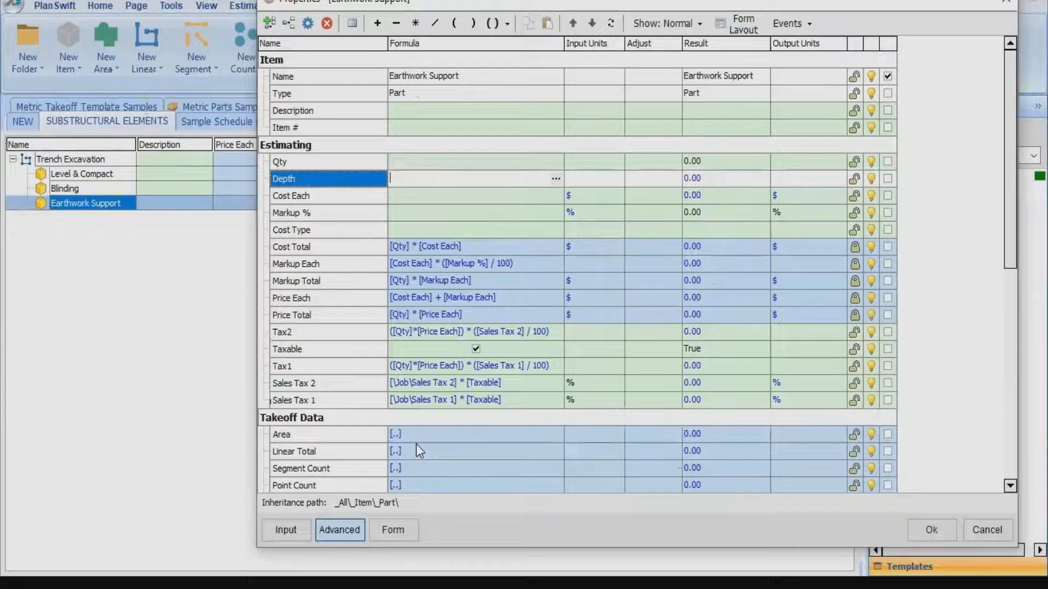
# Set Earthwork Support's Depth formula to the parent Trench Excavation's depth times two, [..\Depth]*2.
pyautogui.click(556, 179)
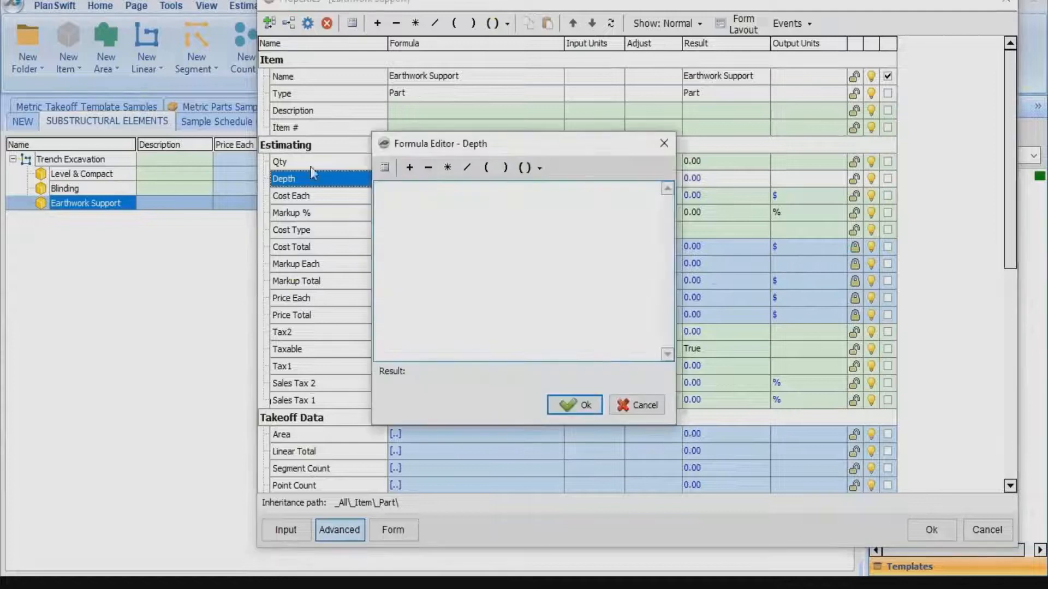
pyautogui.click(387, 170)
pyautogui.click(426, 323)
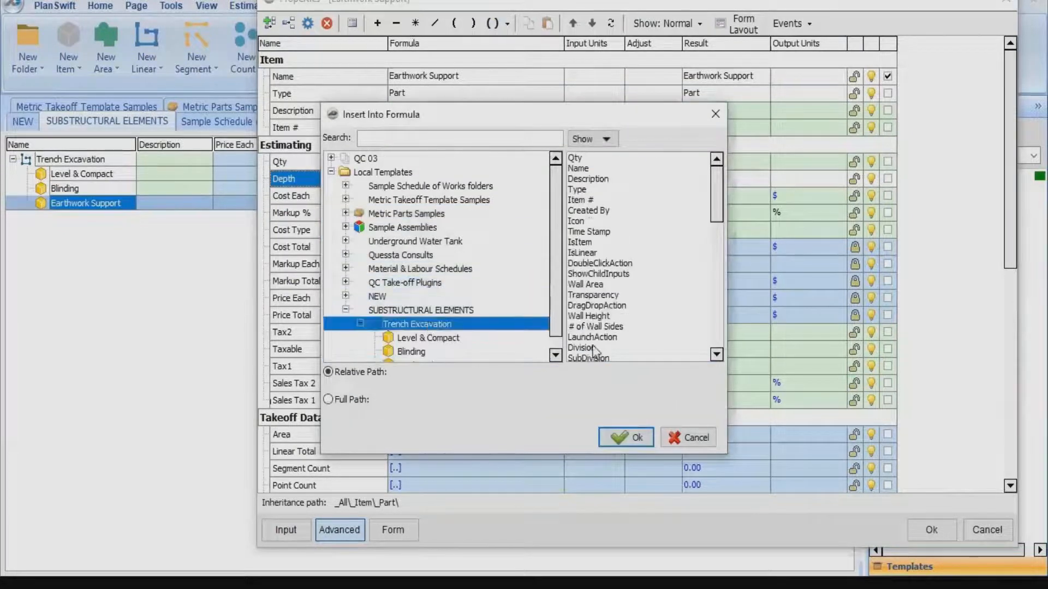
pyautogui.scroll(-4, 619, 240)
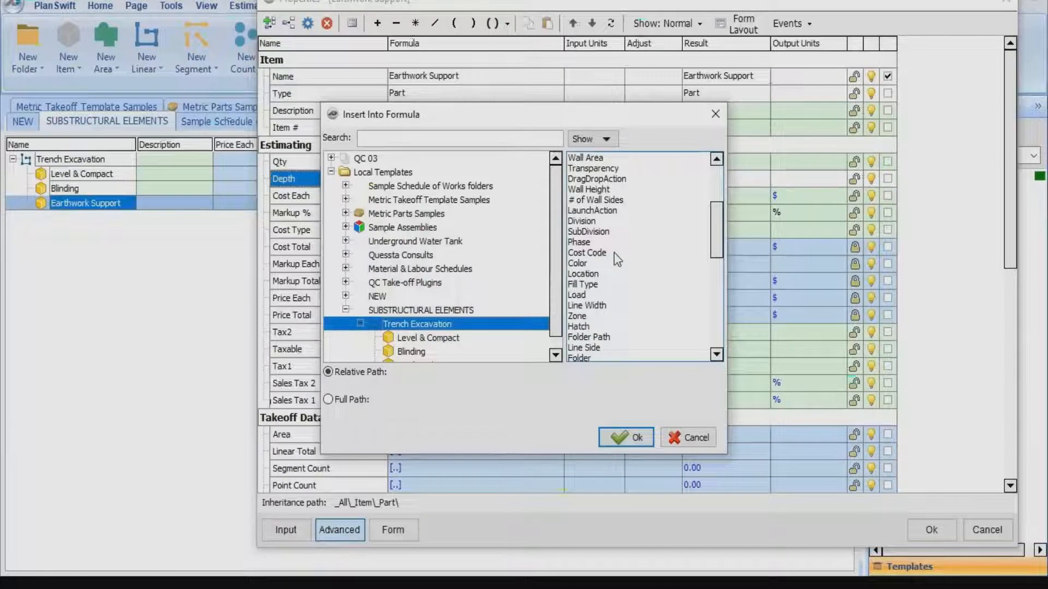
pyautogui.scroll(-2, 616, 259)
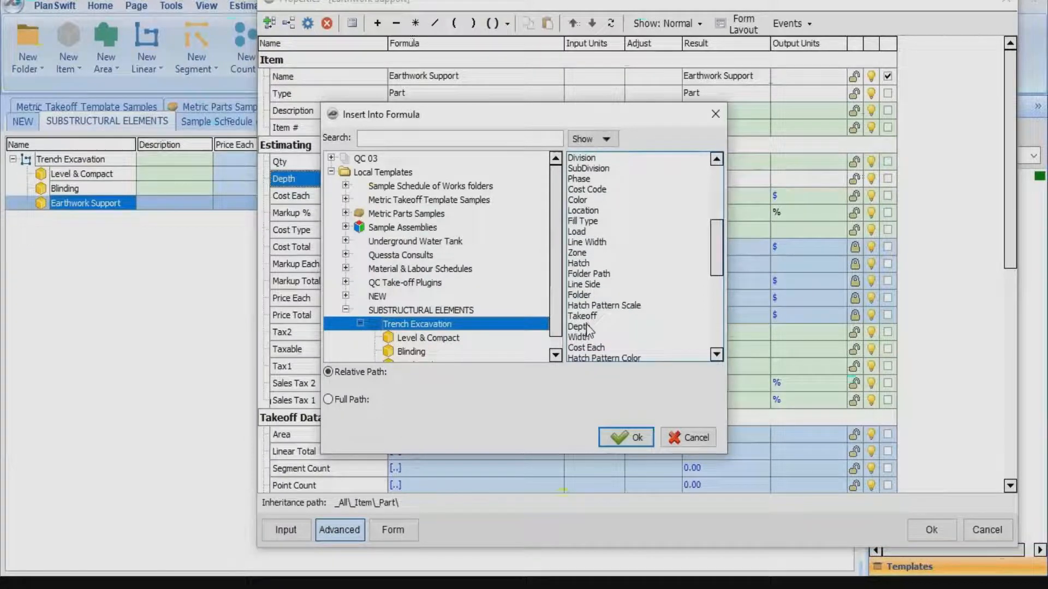
pyautogui.click(586, 326)
pyautogui.click(613, 439)
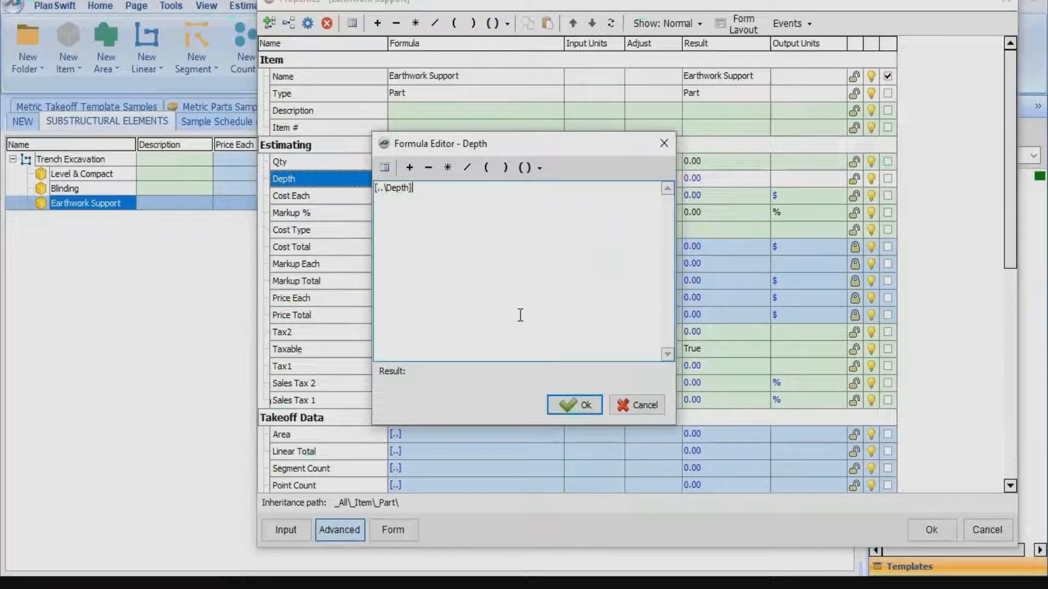
pyautogui.write('*2')
pyautogui.click(578, 403)
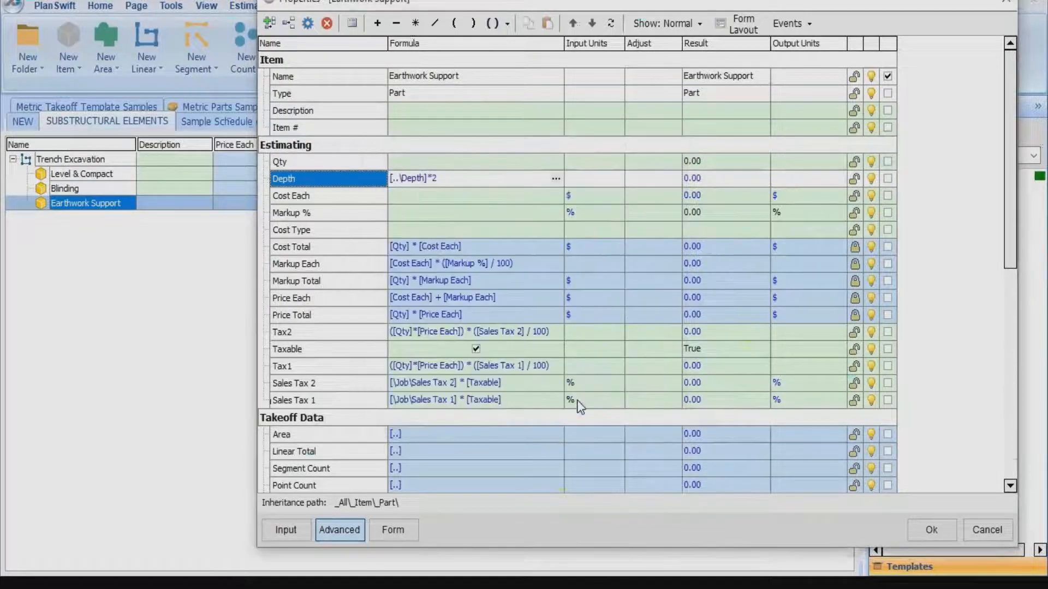
# Set Earthwork Support's Qty formula to the parent Trench Excavation's linear total, [..\Linear Total].
pyautogui.click(419, 162)
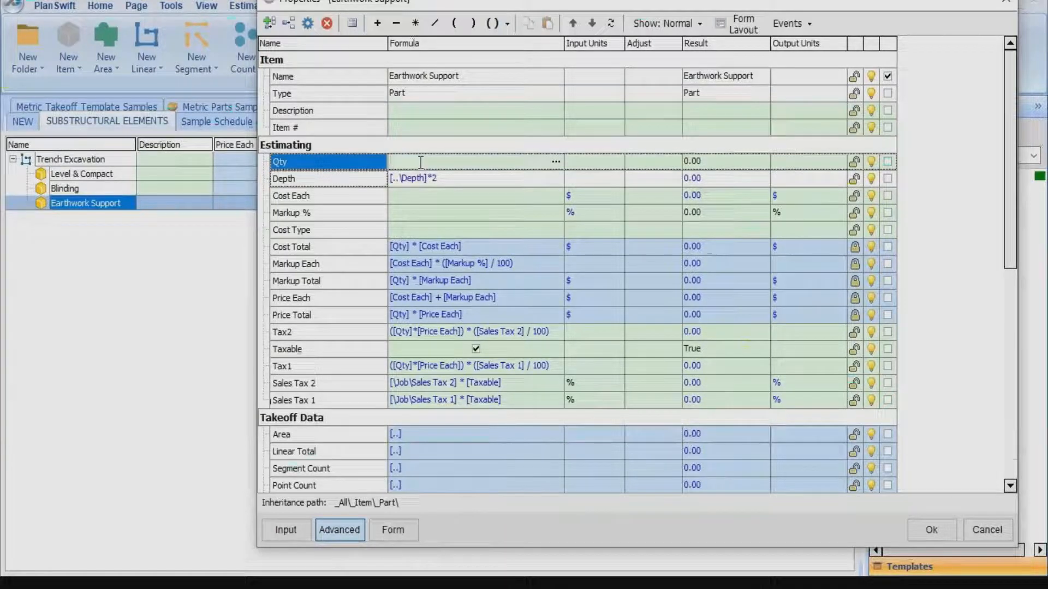
pyautogui.click(555, 162)
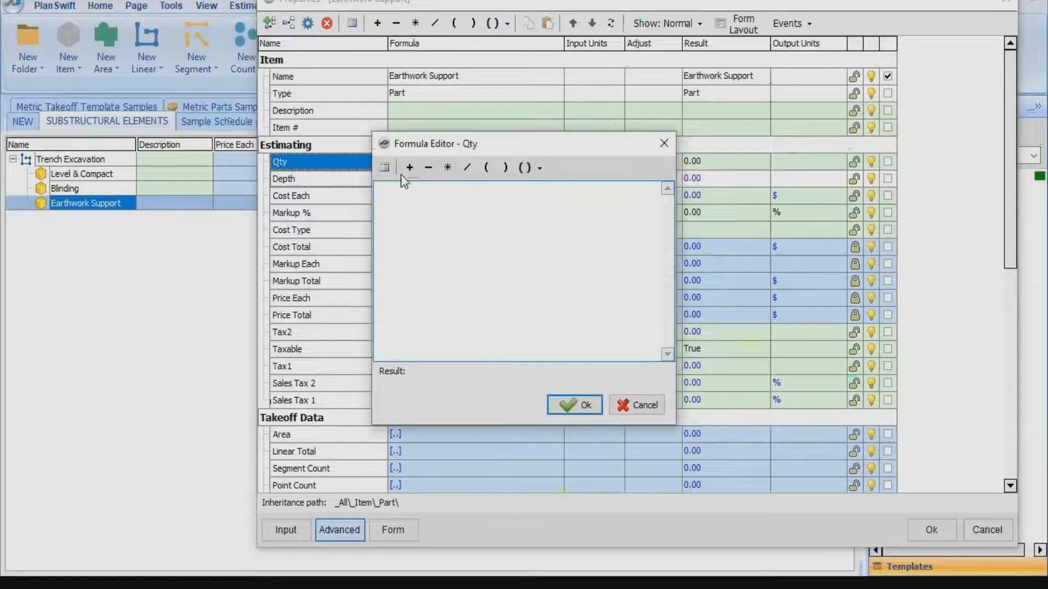
pyautogui.click(387, 167)
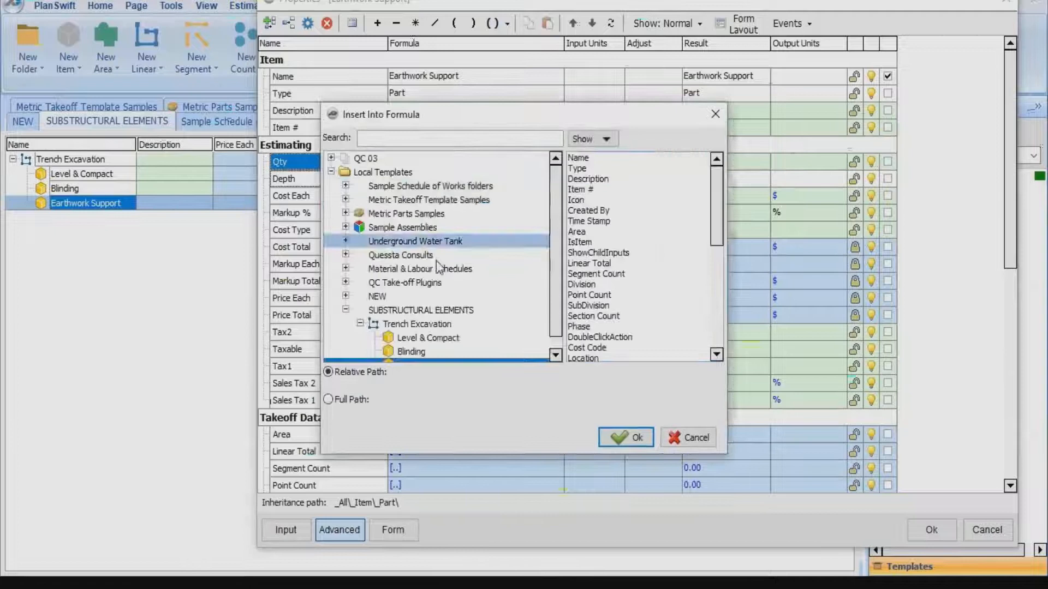
pyautogui.click(433, 327)
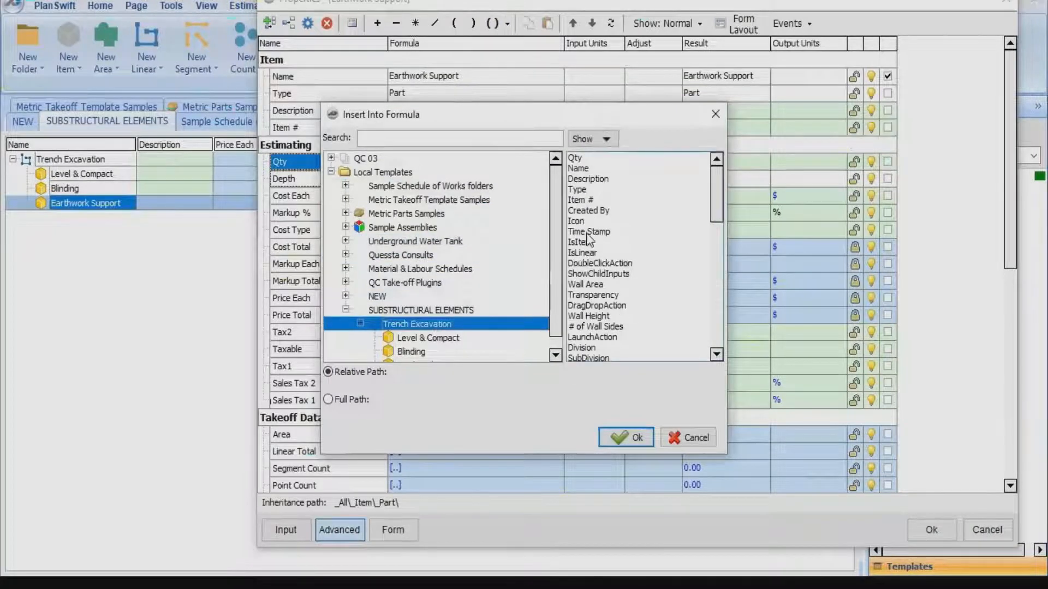
pyautogui.scroll(-2, 616, 282)
pyautogui.scroll(-3, 613, 281)
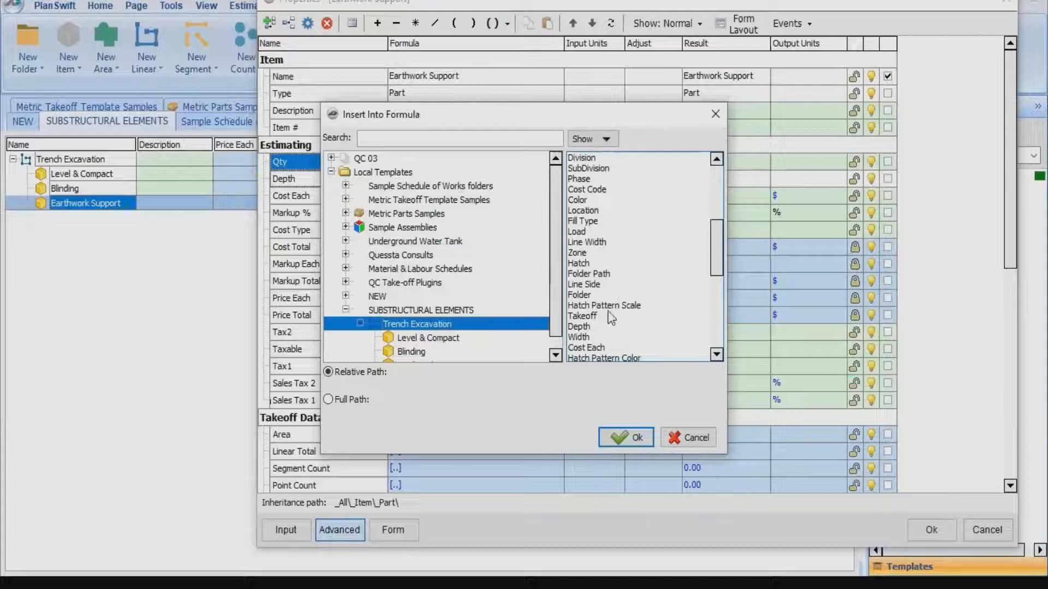
pyautogui.scroll(-1, 603, 315)
pyautogui.scroll(-3, 603, 315)
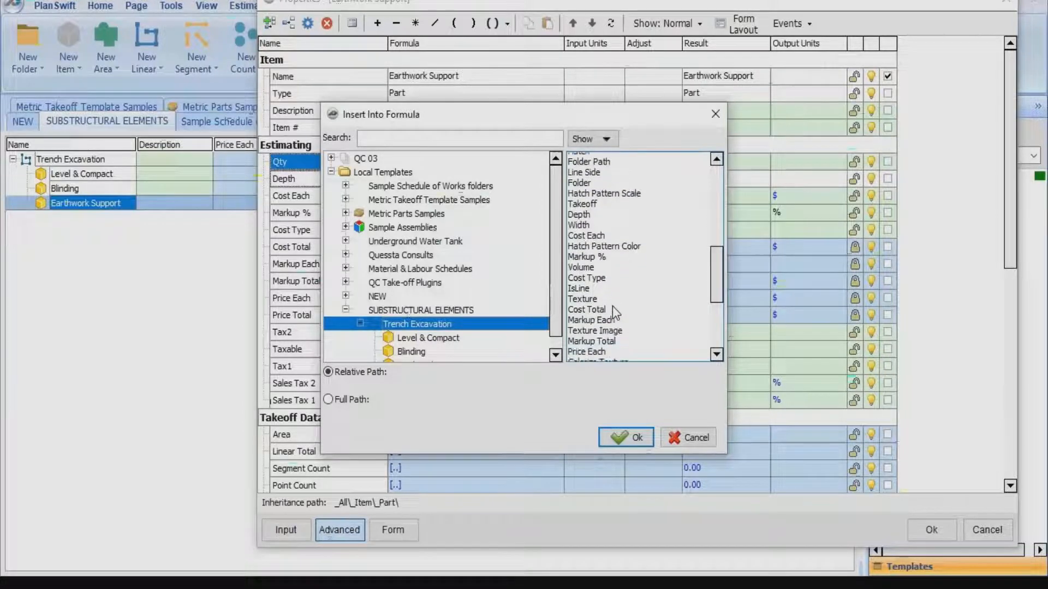
pyautogui.scroll(-4, 617, 294)
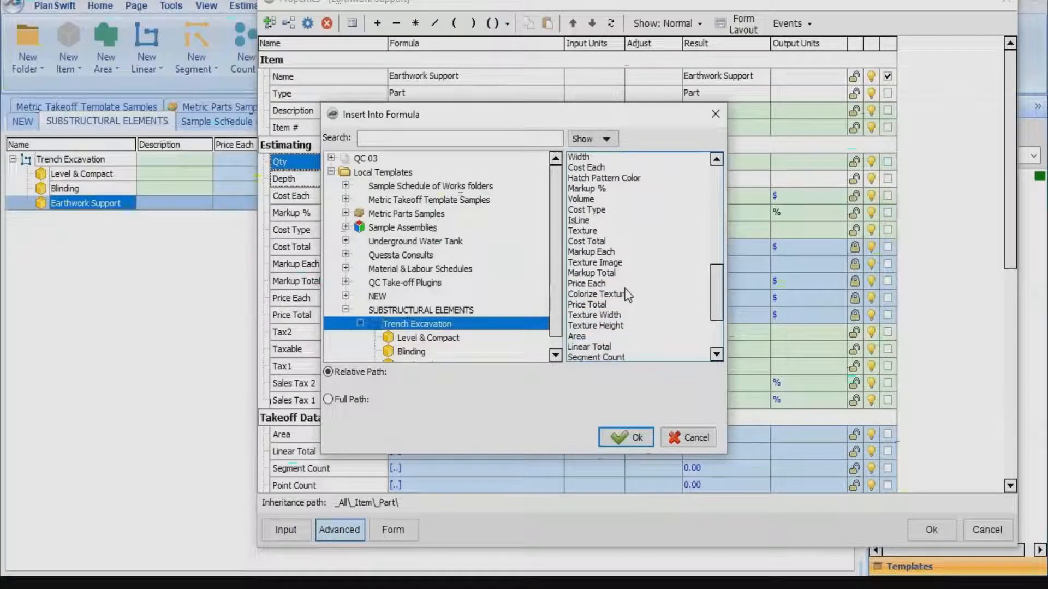
pyautogui.click(602, 275)
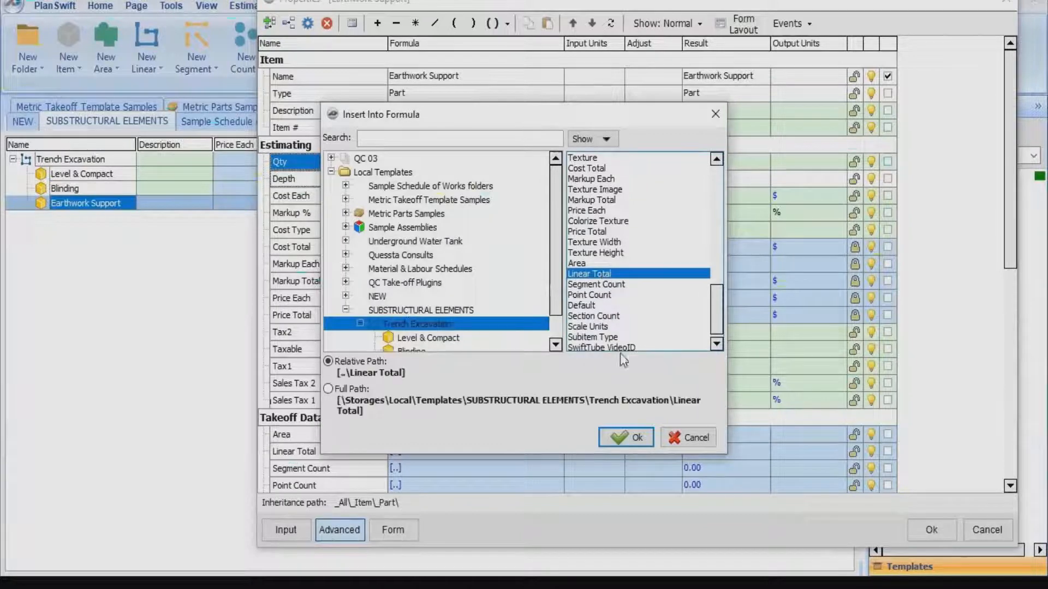
pyautogui.click(612, 438)
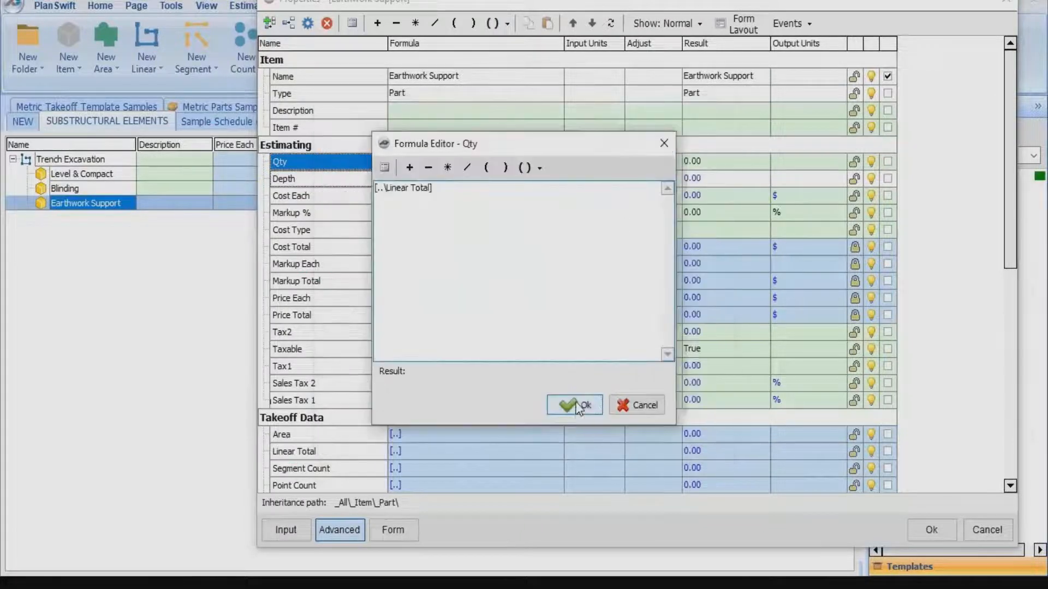
pyautogui.click(578, 407)
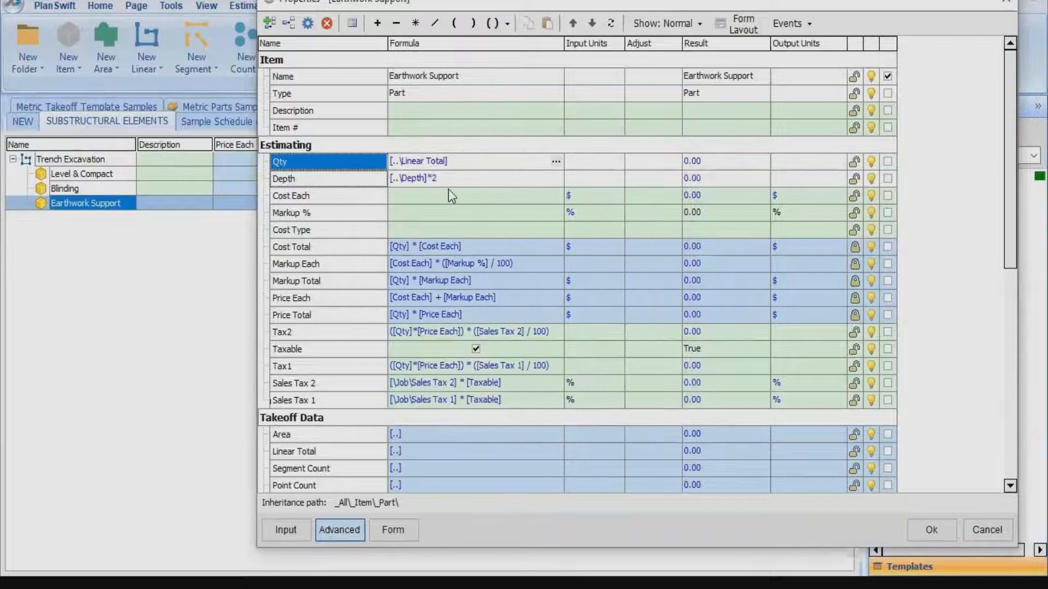
# Extend the Qty formula by multiplying the linear total by the part's own Depth, giving [..\Linear Total] * [Depth].
pyautogui.click(452, 162)
pyautogui.click(416, 24)
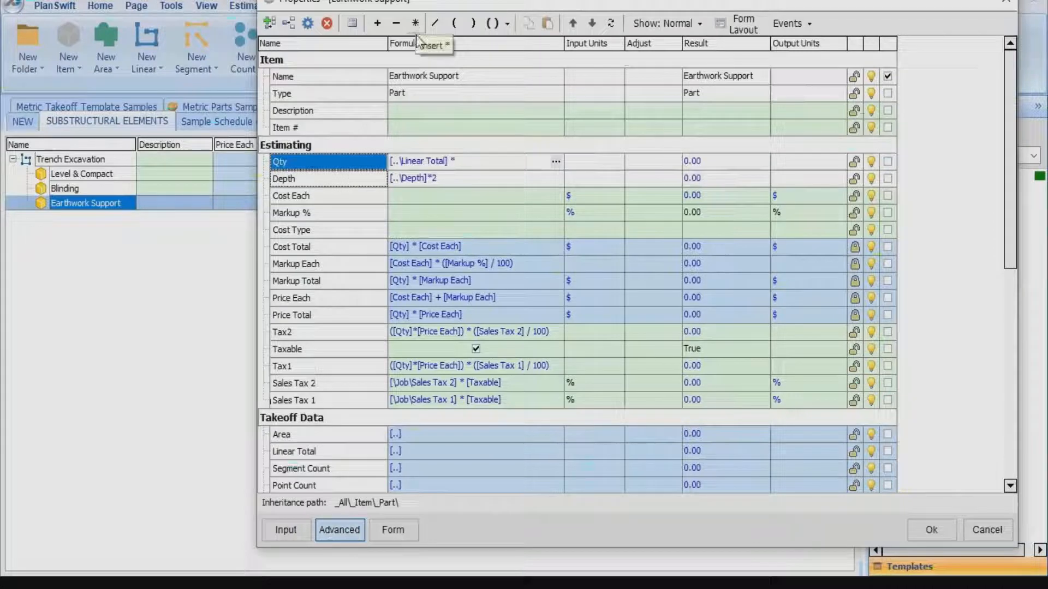
pyautogui.moveTo(285, 179); pyautogui.dragTo(449, 162)
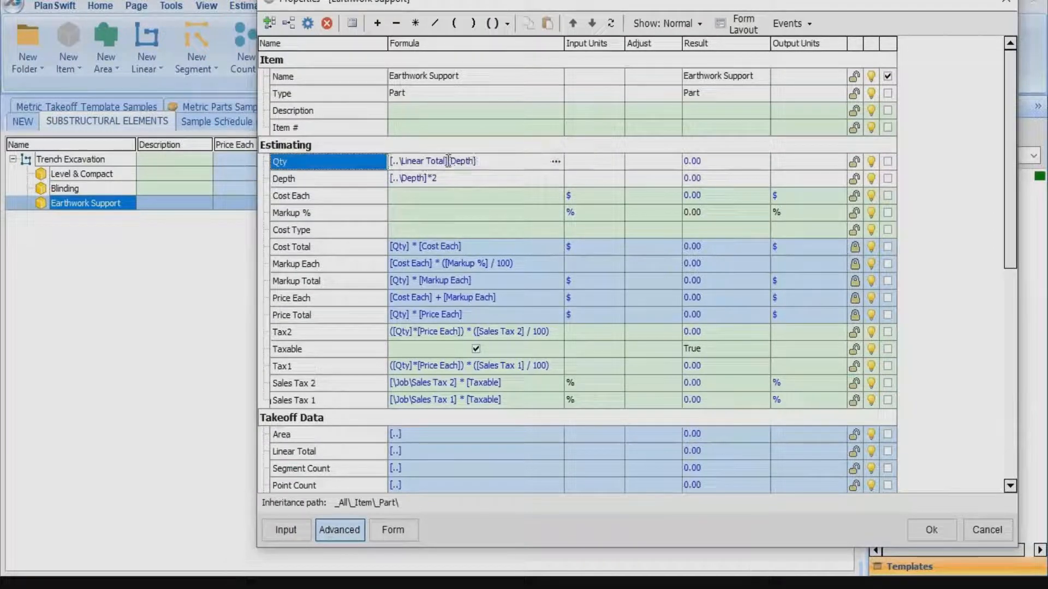
pyautogui.click(415, 24)
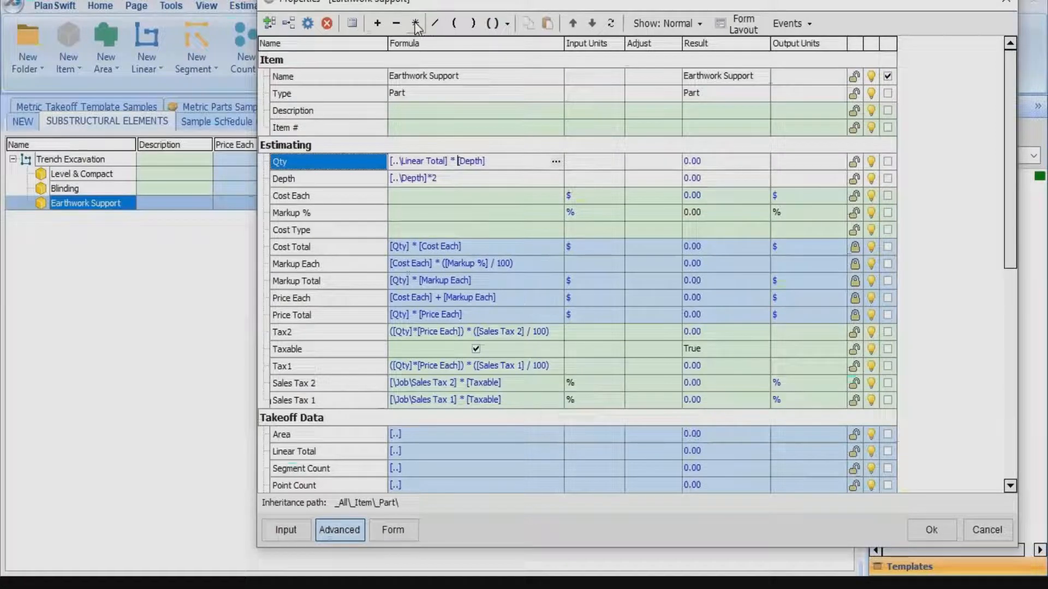
# Mark Earthwork Support's Depth property as an input and set its input units to M.
pyautogui.click(887, 179)
pyautogui.click(612, 181)
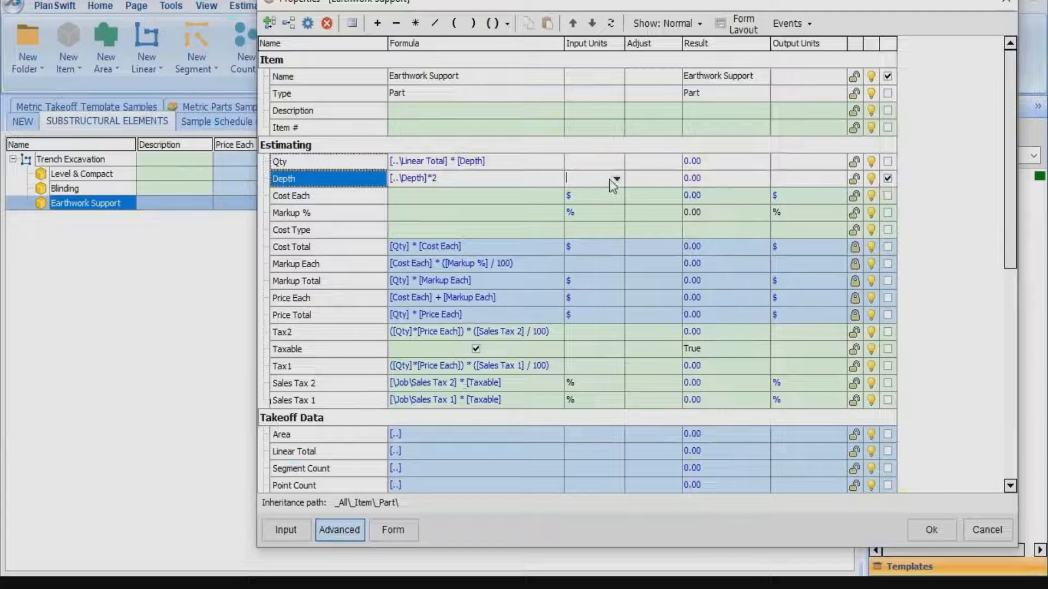
pyautogui.click(616, 177)
pyautogui.click(591, 260)
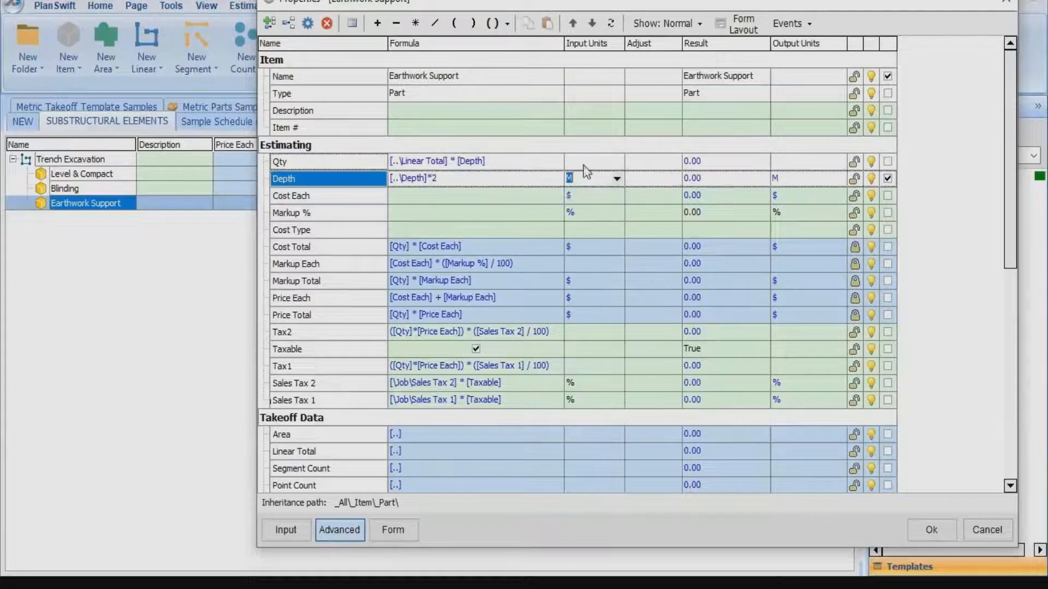
# Set the input units of Earthwork Support's Qty property to SQ M.
pyautogui.click(586, 163)
pyautogui.click(616, 161)
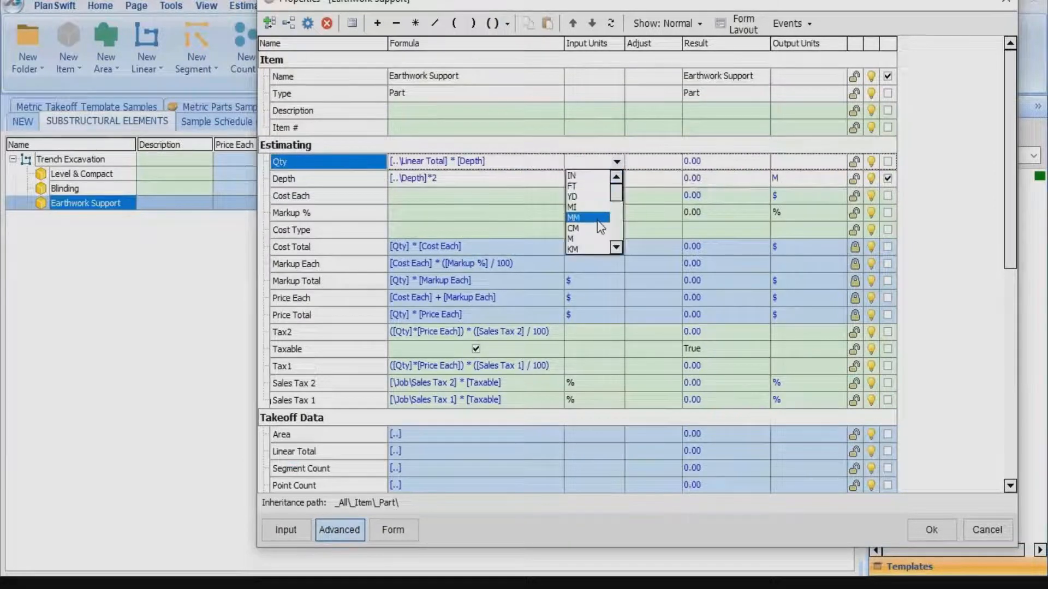
pyautogui.scroll(-3, 600, 227)
pyautogui.click(588, 232)
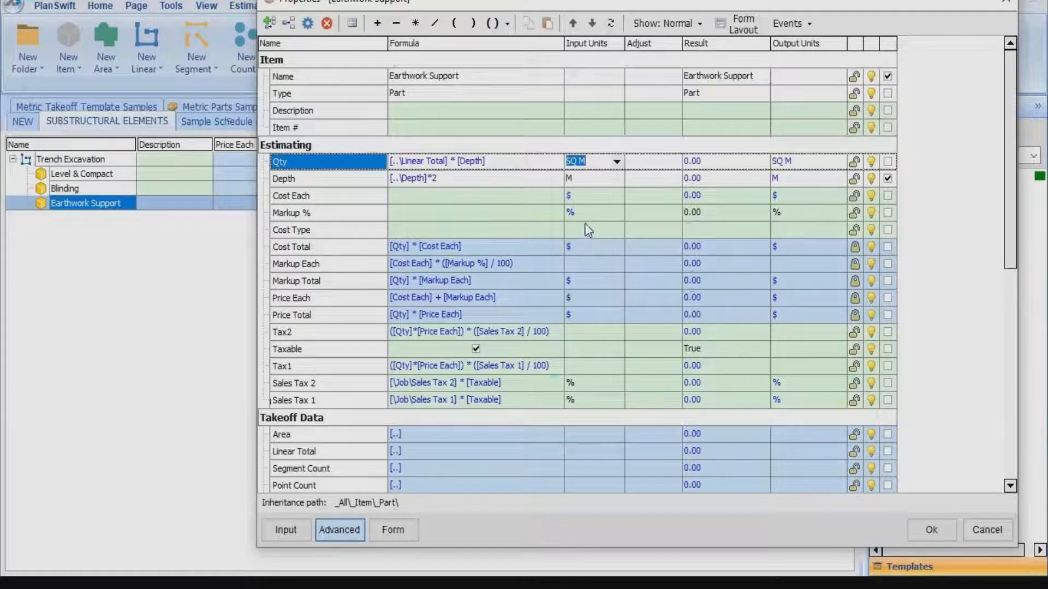
# Show units for Depth in Earthwork Support's form layout and save the part's properties.
pyautogui.click(740, 24)
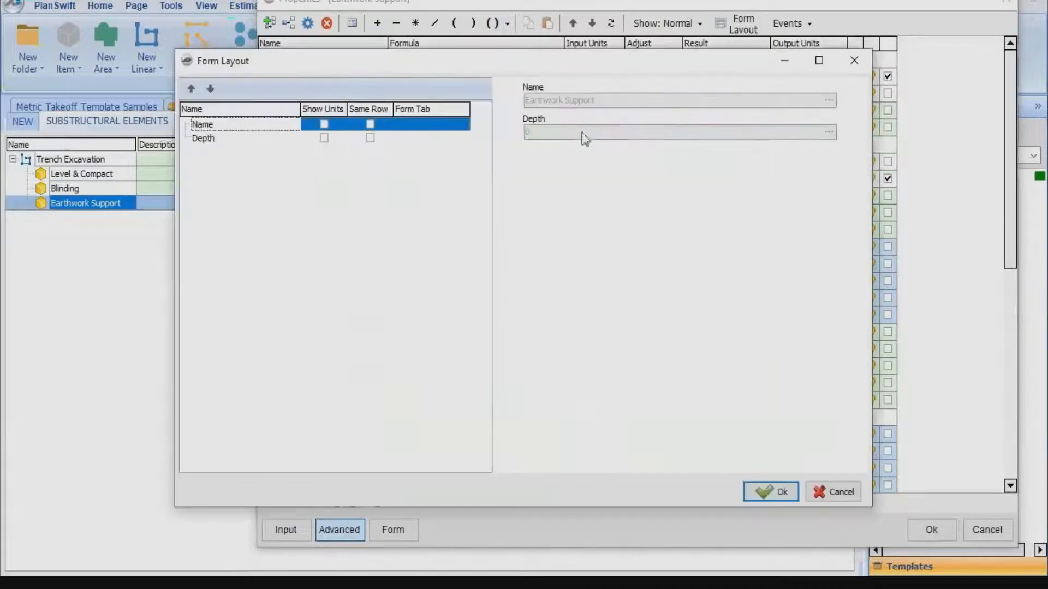
pyautogui.click(324, 138)
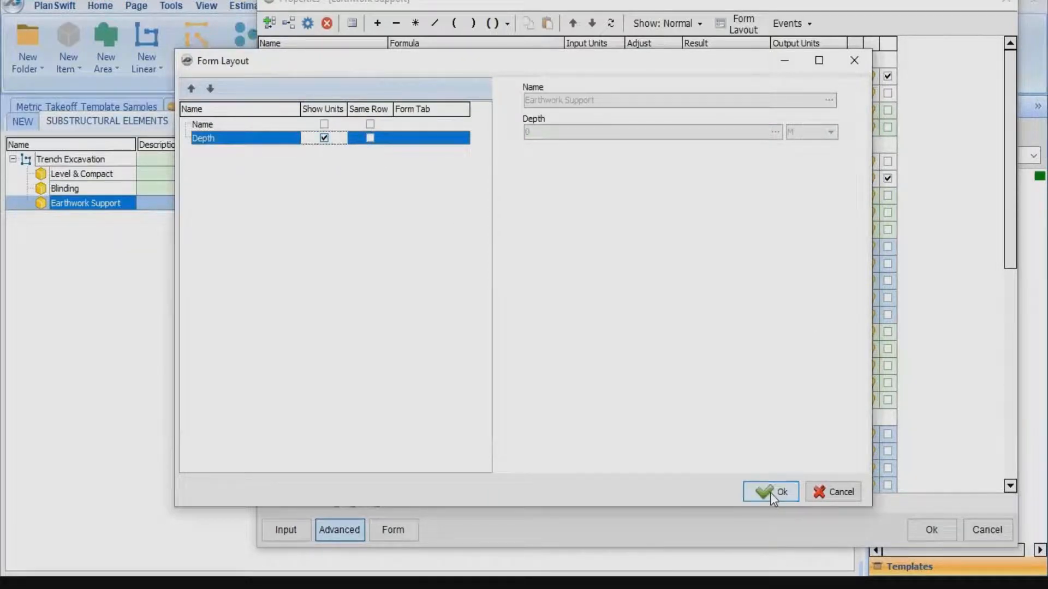
pyautogui.click(743, 484)
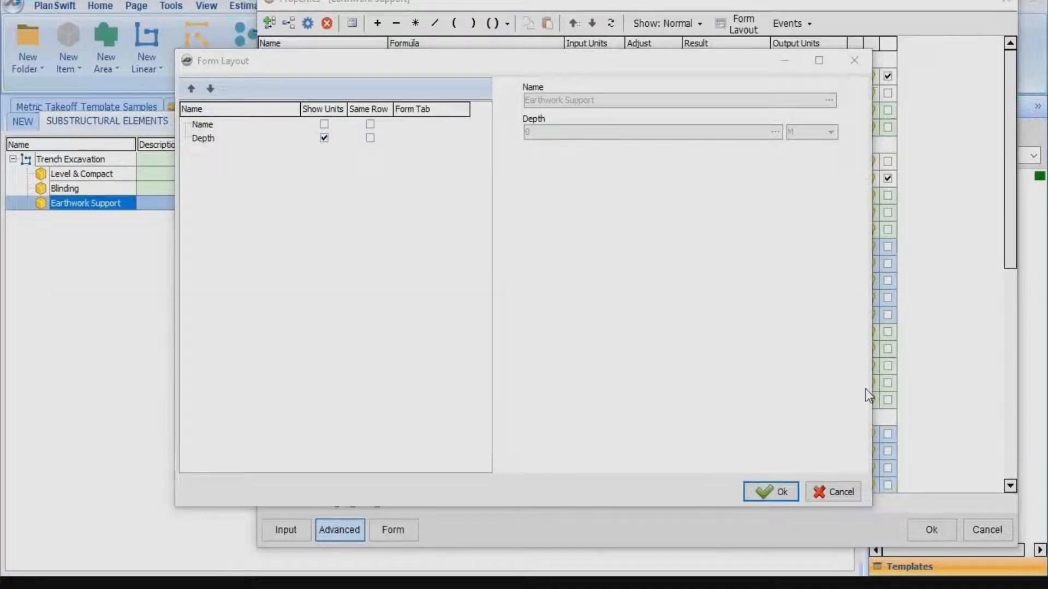
pyautogui.click(768, 486)
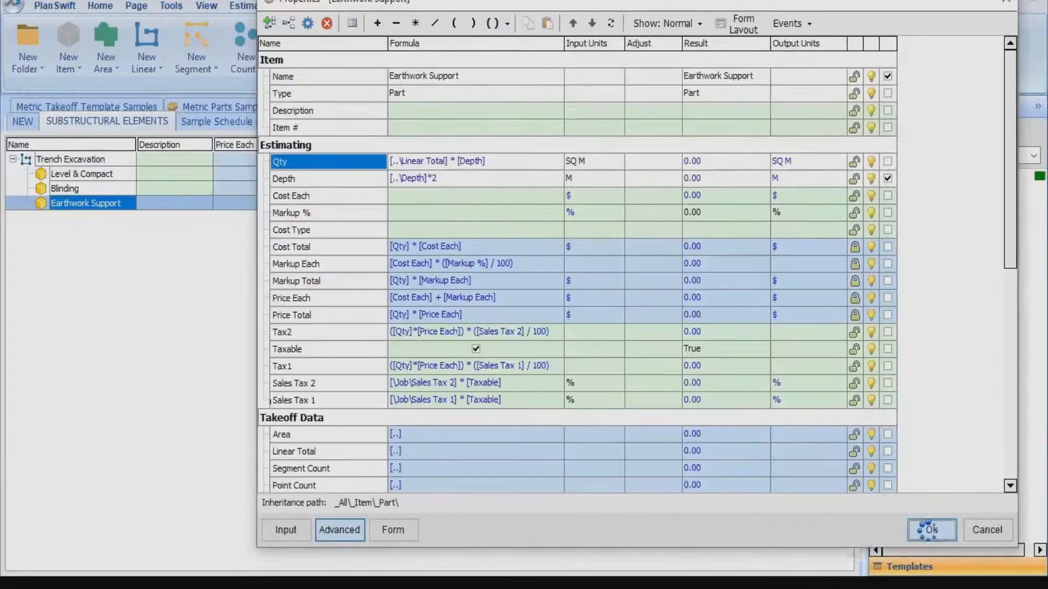
pyautogui.click(931, 531)
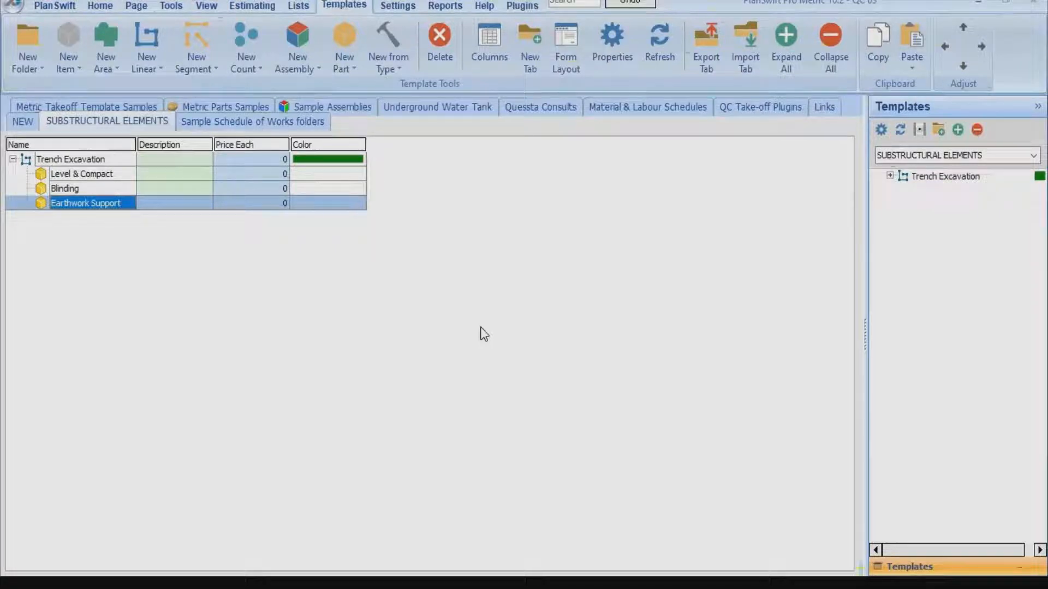
# Delete the previous Trench Excavation takeoff containing Level & Compact and Blinding from the takeoff summary on the drawing.
pyautogui.click(101, 6)
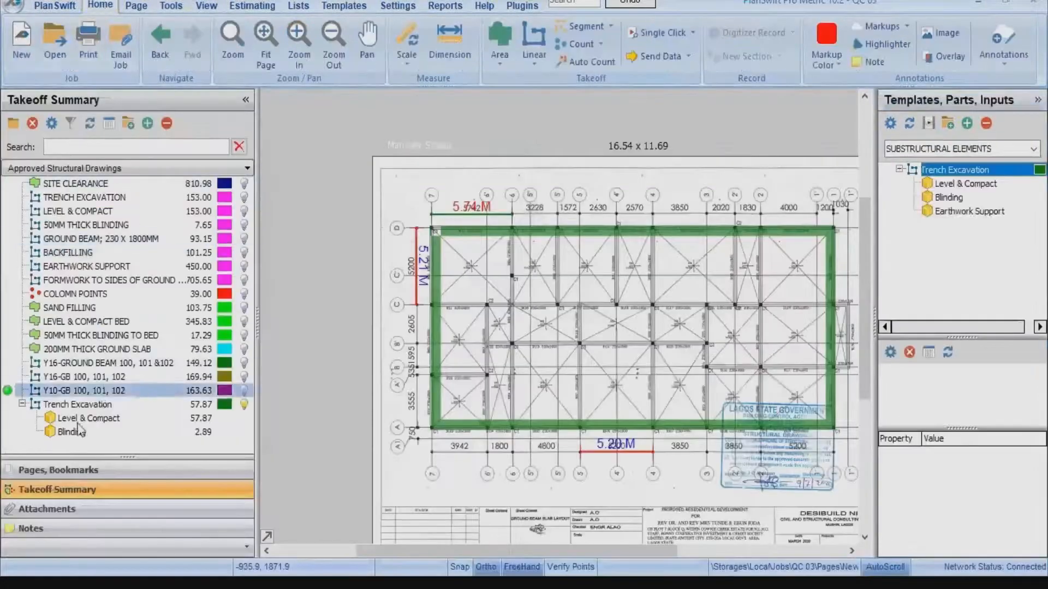
pyautogui.click(76, 417)
pyautogui.click(86, 404)
pyautogui.rightClick(86, 404)
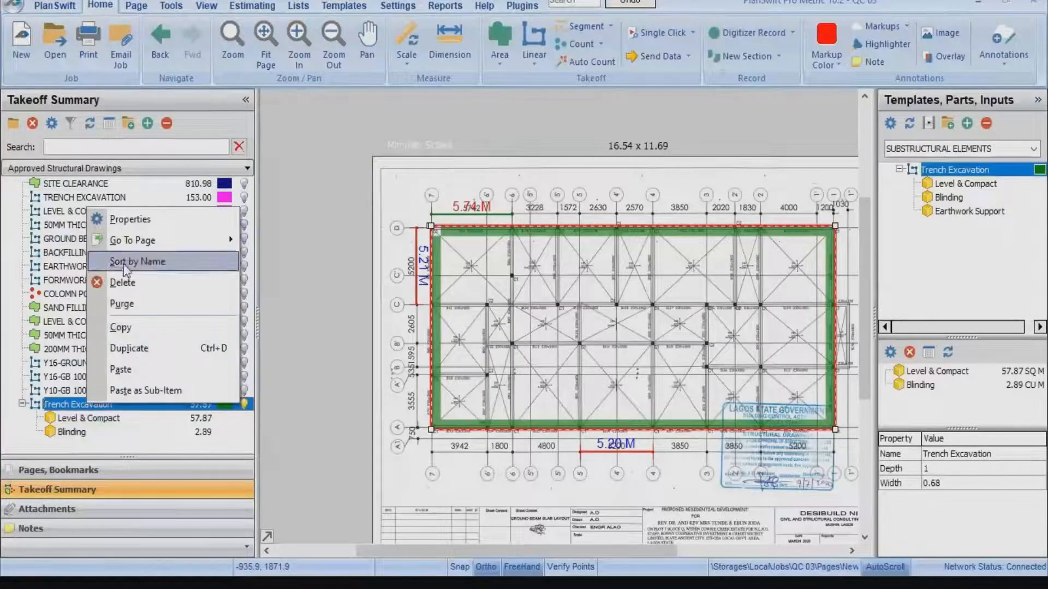
pyautogui.click(124, 282)
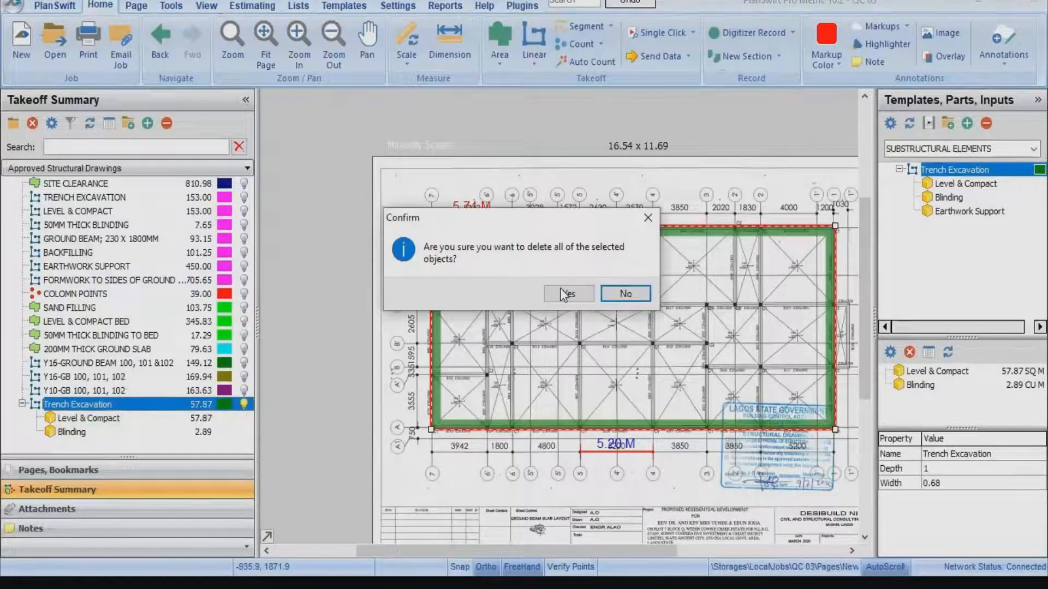
pyautogui.click(564, 295)
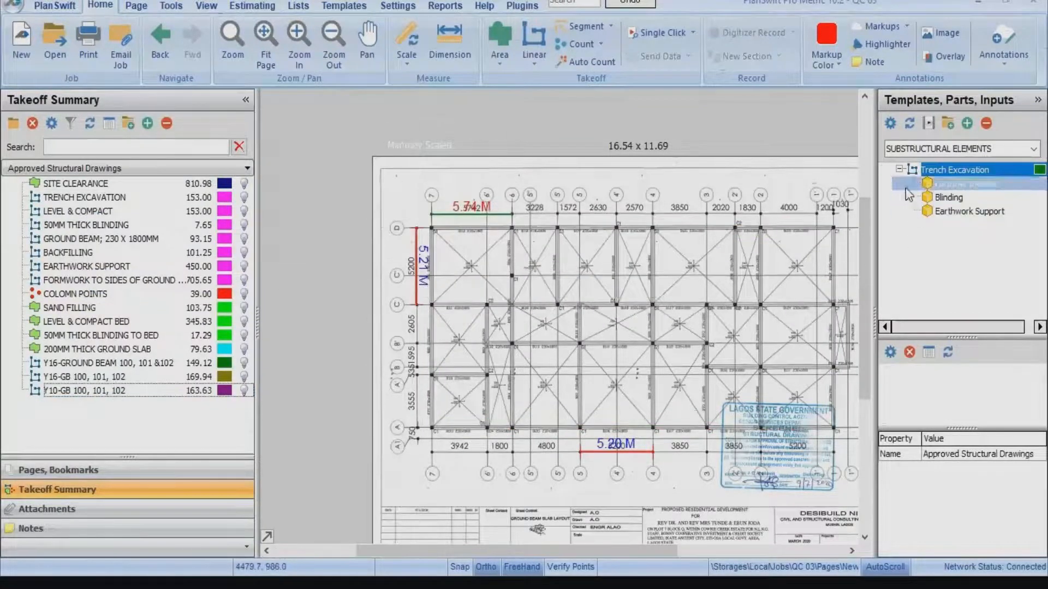
# Start a takeoff from the Trench Excavation template with a depth of 1.0 M and a width of 0.68 M.
pyautogui.moveTo(908, 165)
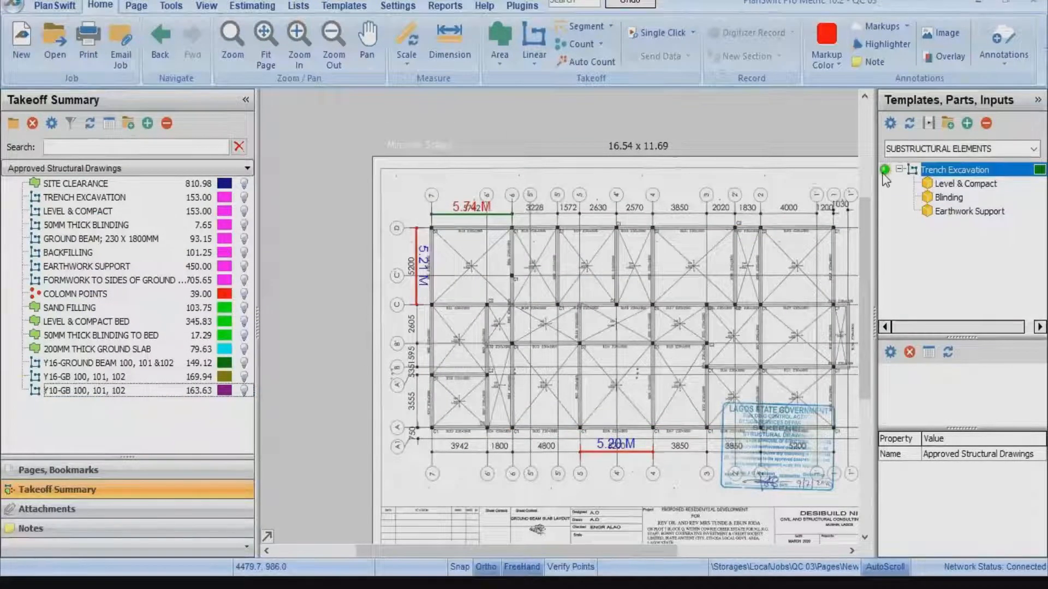
pyautogui.click(883, 170)
pyautogui.click(453, 249)
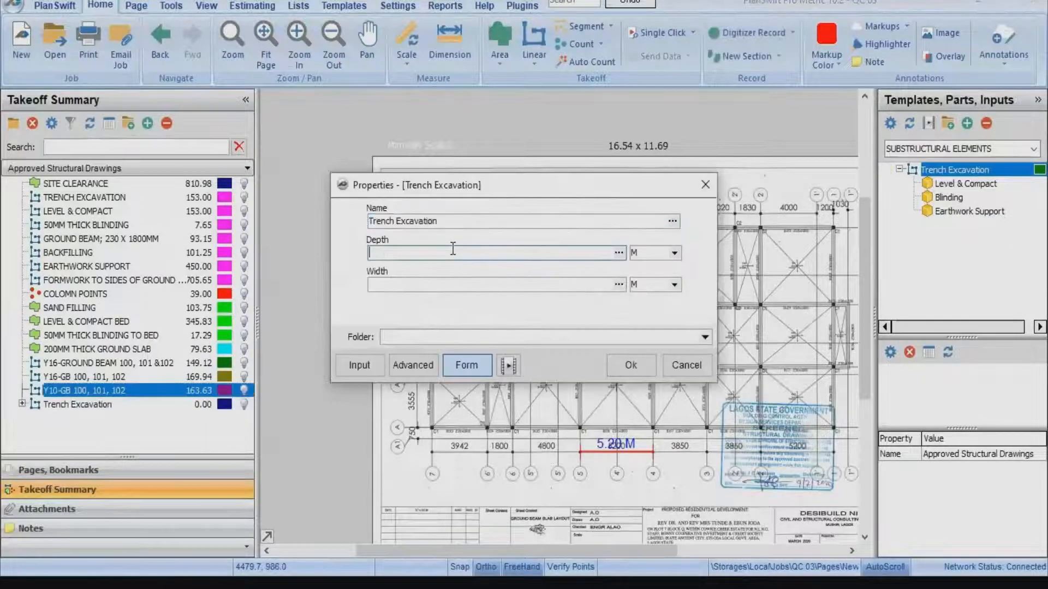
pyautogui.write('1.0')
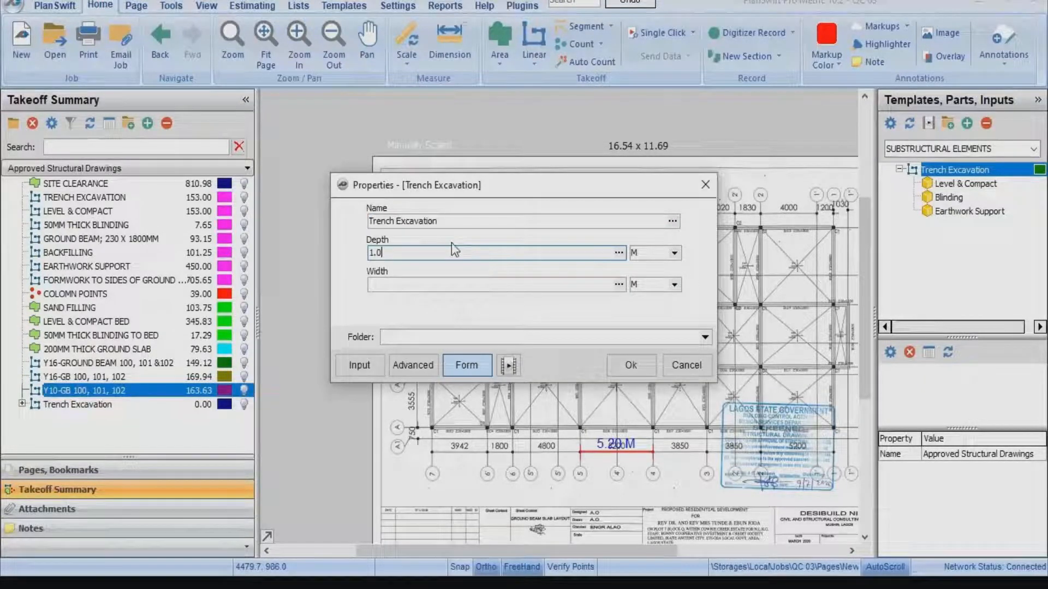
pyautogui.click(456, 283)
pyautogui.write('0')
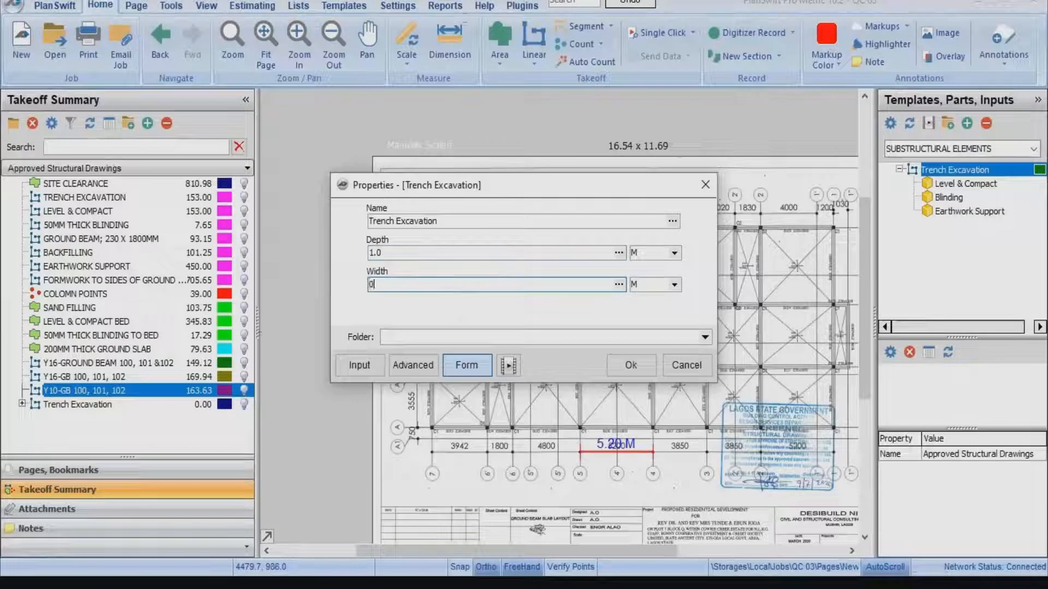
pyautogui.write('.68')
pyautogui.click(638, 371)
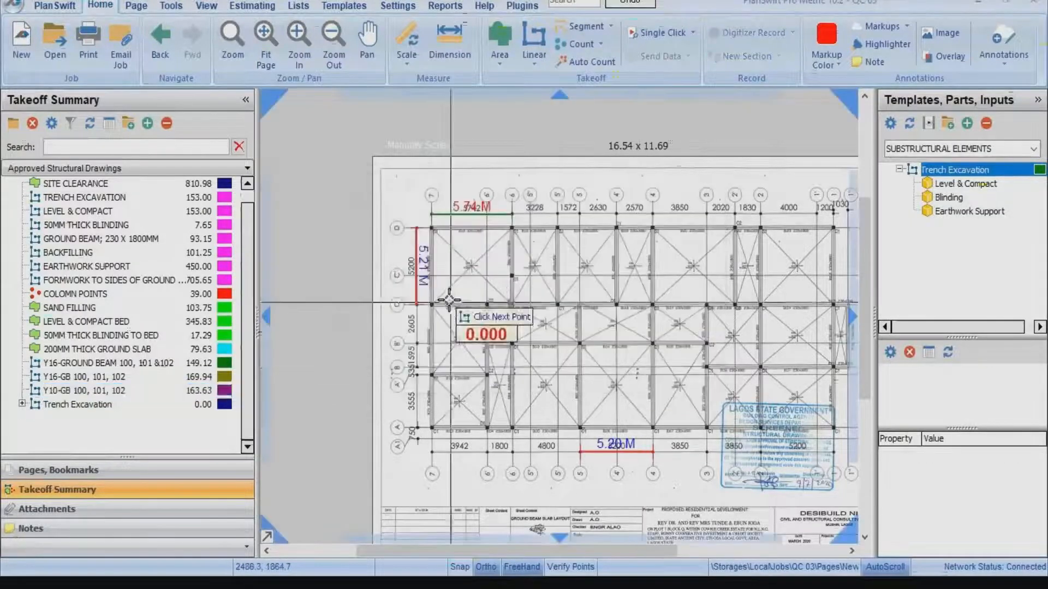
# Trace the trench around the building's outer ground beams, starting and closing at the grid 7/D corner, and stop recording.
pyautogui.scroll(3, 439, 224)
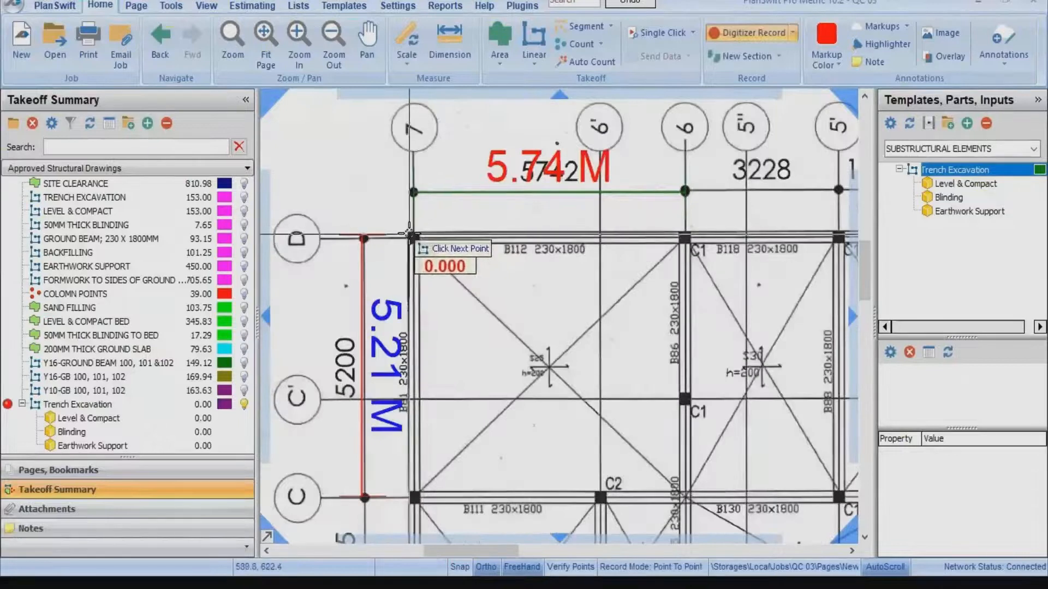
pyautogui.click(409, 234)
pyautogui.scroll(-3, 409, 234)
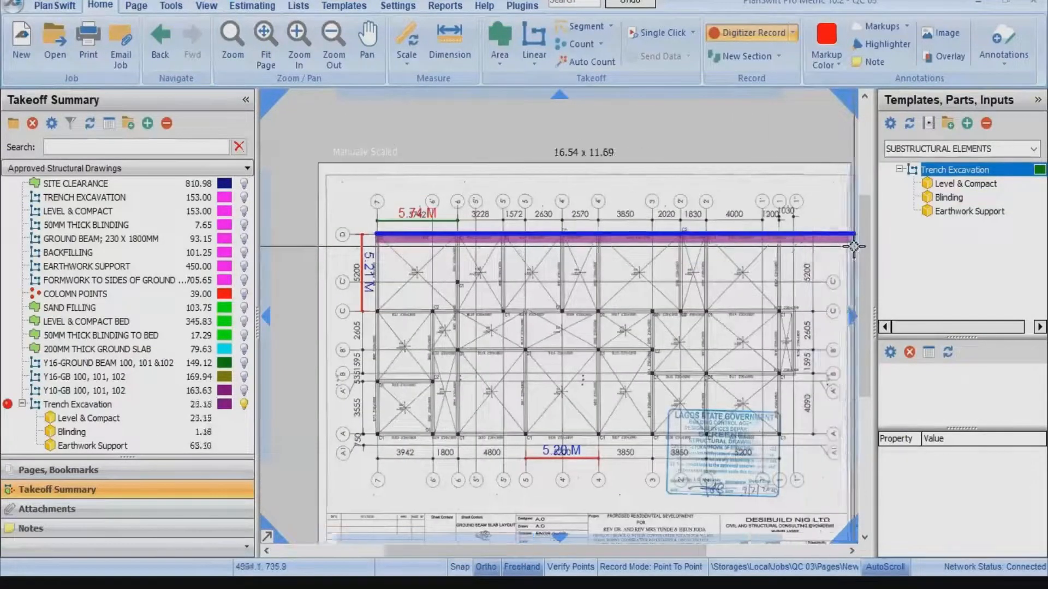
pyautogui.scroll(3, 627, 262)
pyautogui.click(611, 229)
pyautogui.scroll(-4, 614, 245)
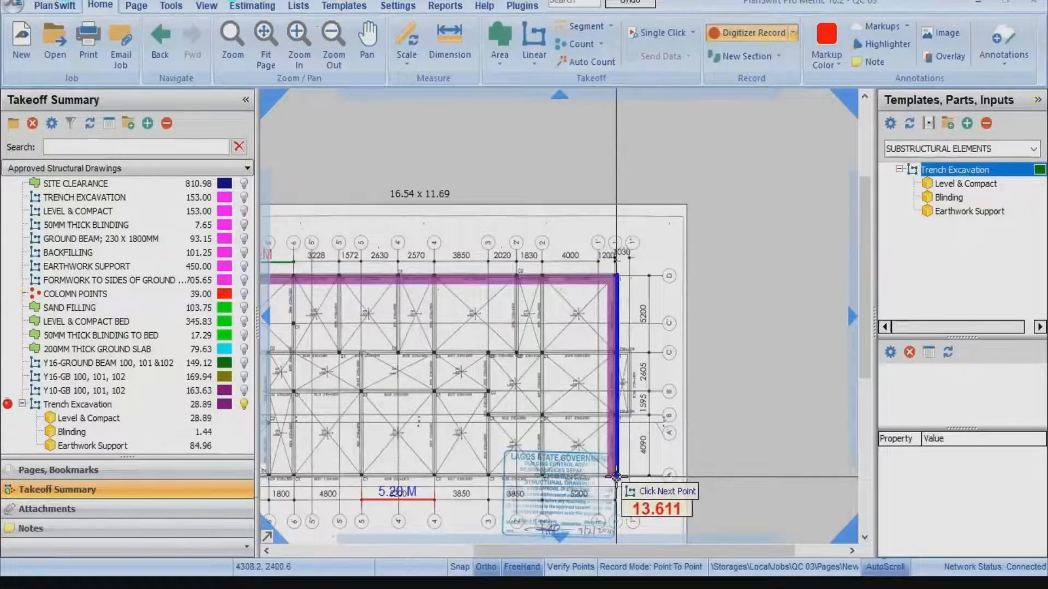
pyautogui.click(616, 476)
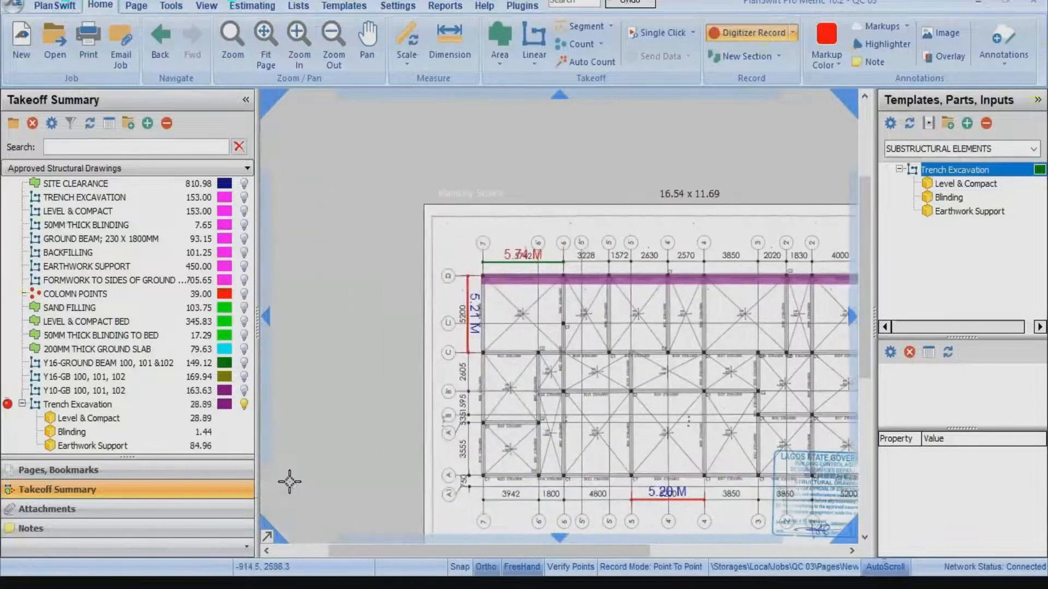
pyautogui.click(483, 475)
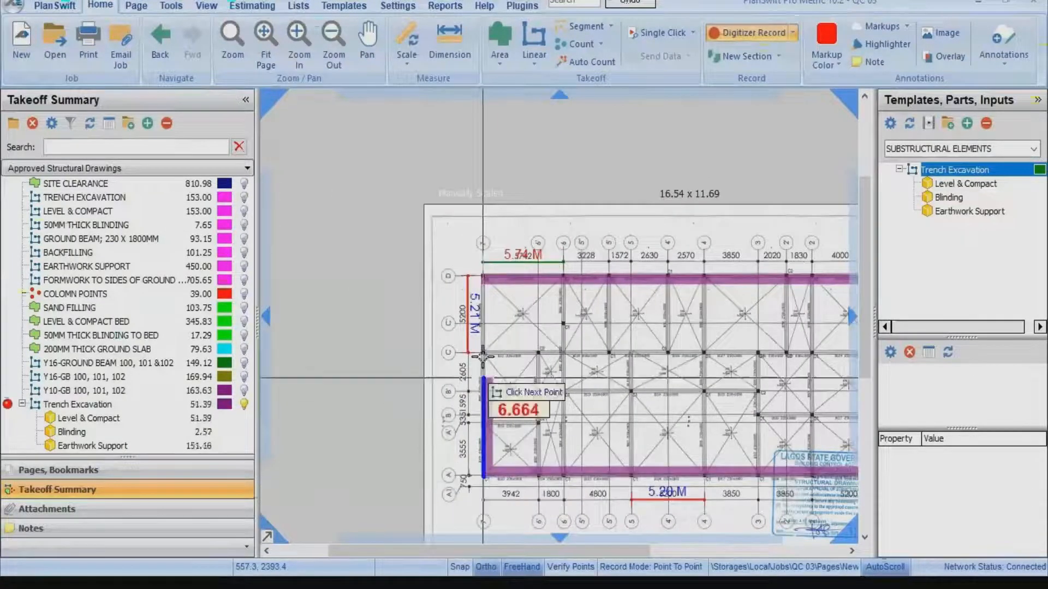
pyautogui.click(482, 278)
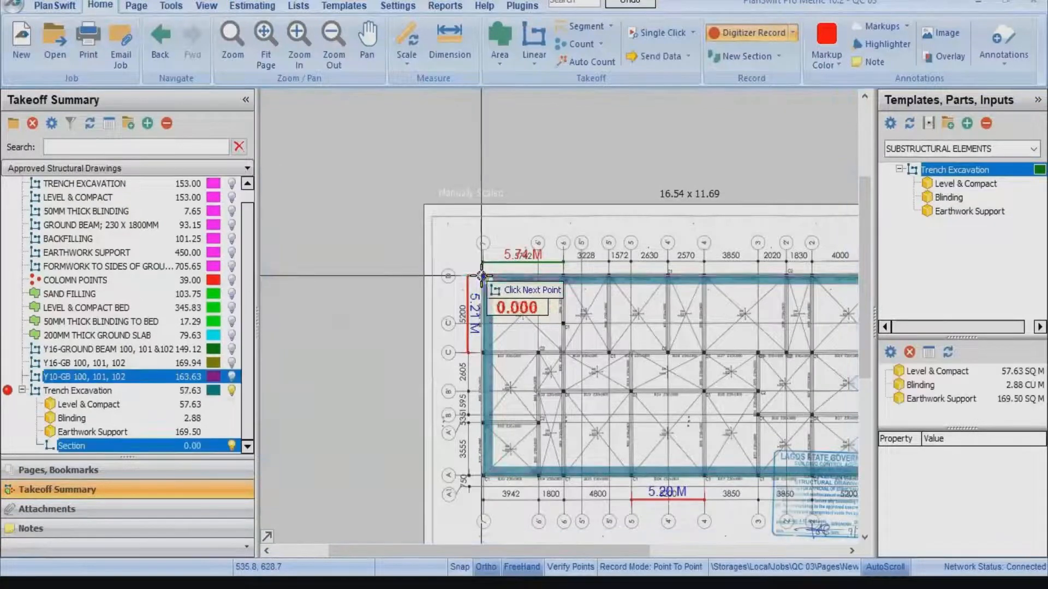
pyautogui.click(737, 34)
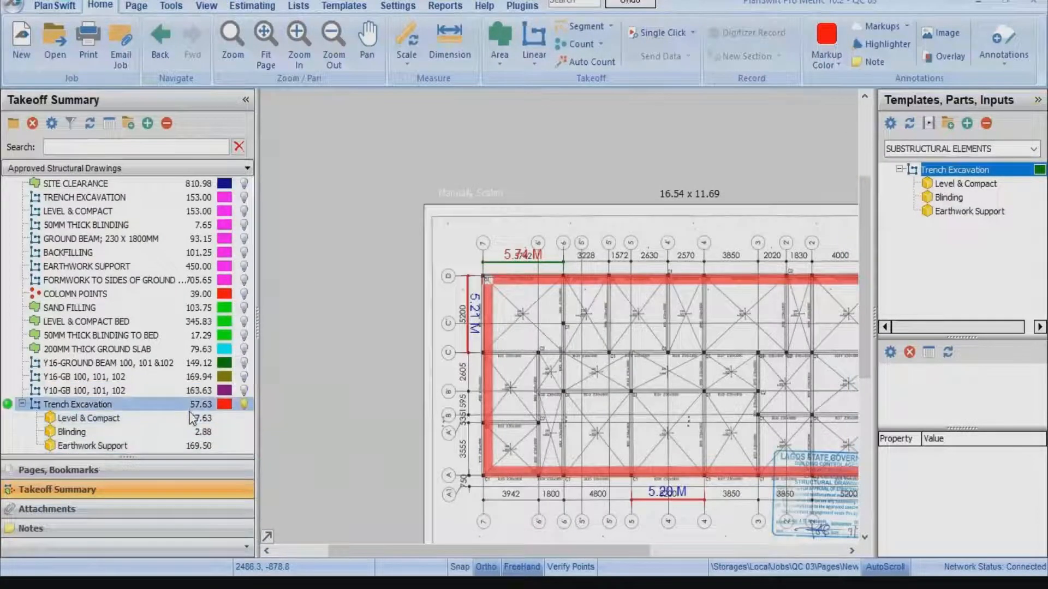
# Review the quantities of Trench Excavation and its Level & Compact, Blinding and Earthwork Support parts in the takeoff summary.
pyautogui.click(156, 423)
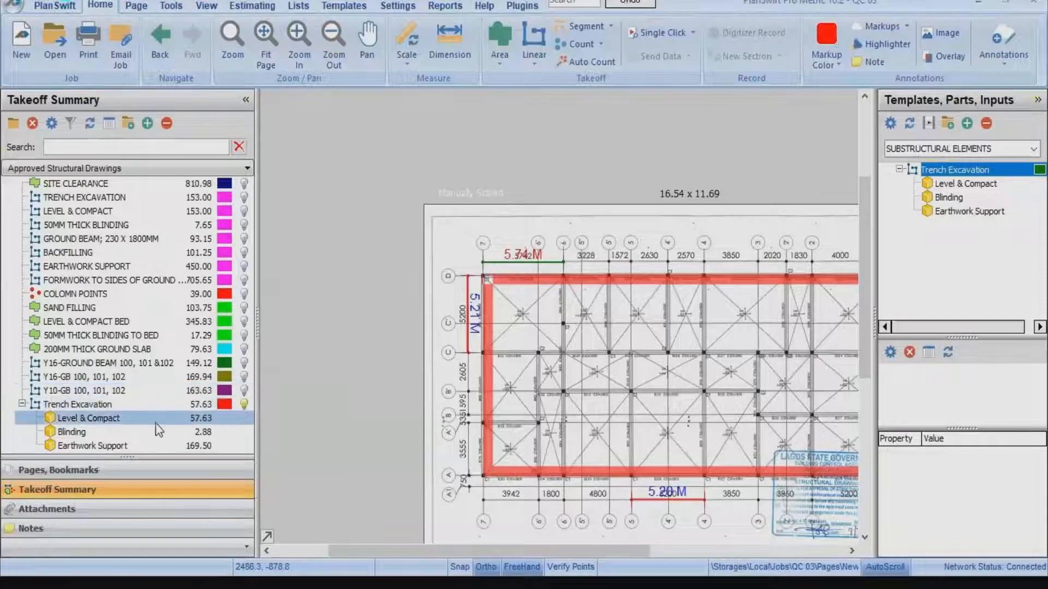
pyautogui.click(71, 445)
pyautogui.click(77, 431)
pyautogui.click(85, 418)
pyautogui.click(90, 405)
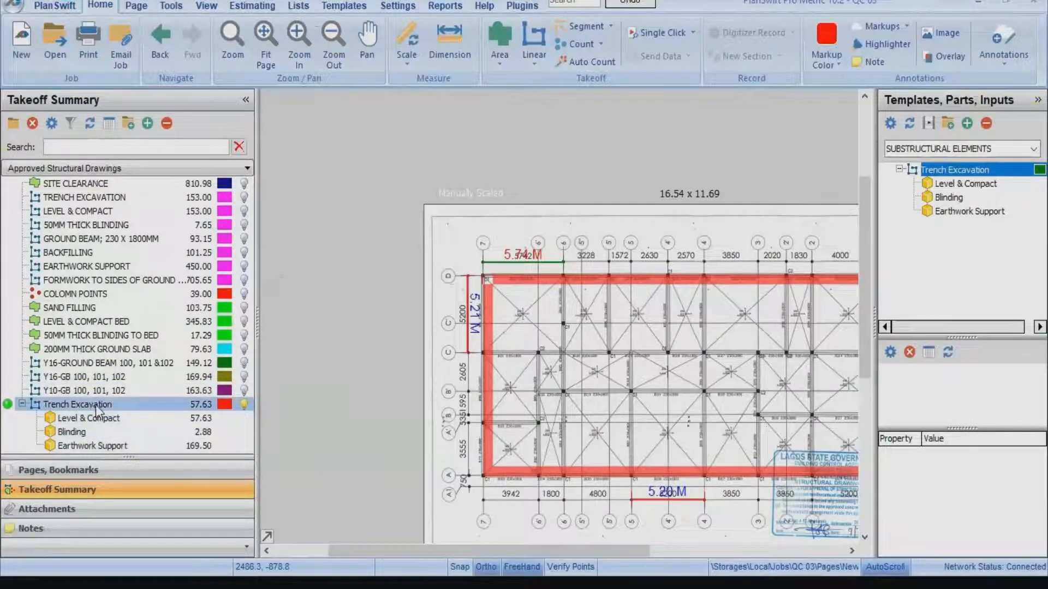
pyautogui.click(97, 417)
pyautogui.click(97, 433)
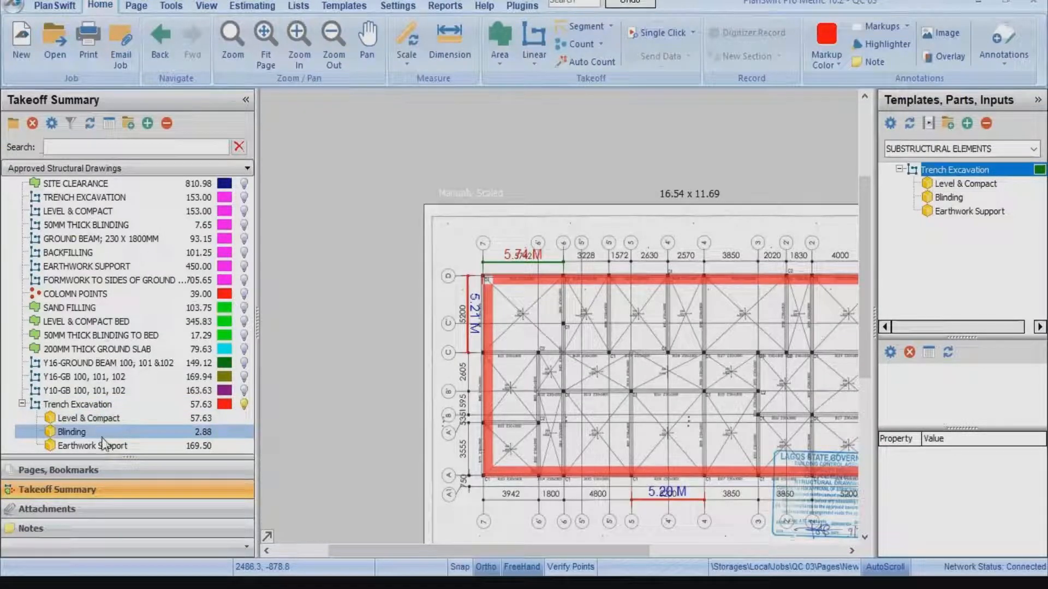
pyautogui.click(108, 446)
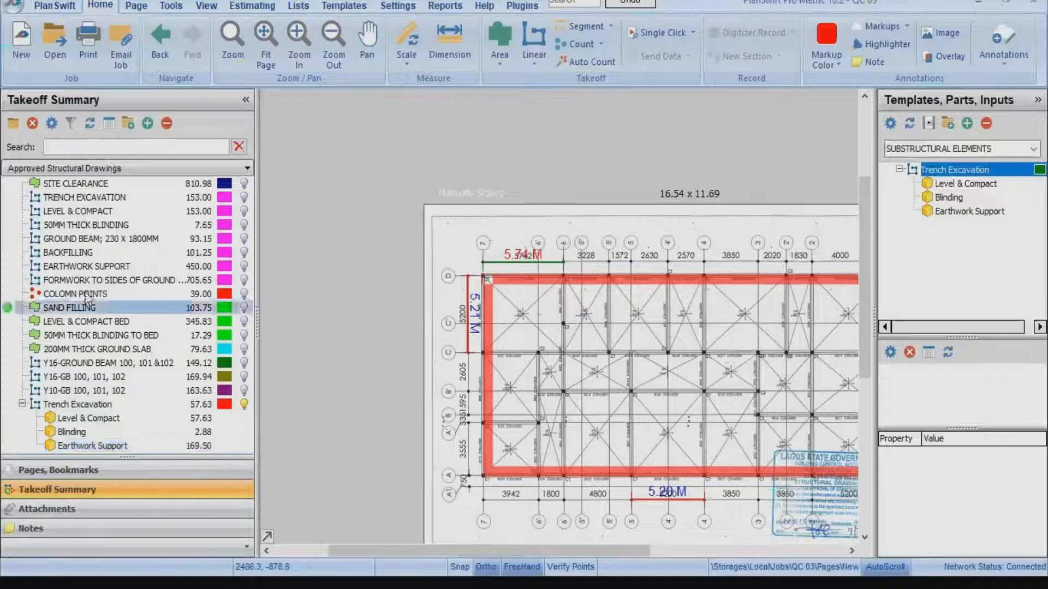
# Add a new part named Backfilling to the Trench Excavation template.
pyautogui.click(352, 6)
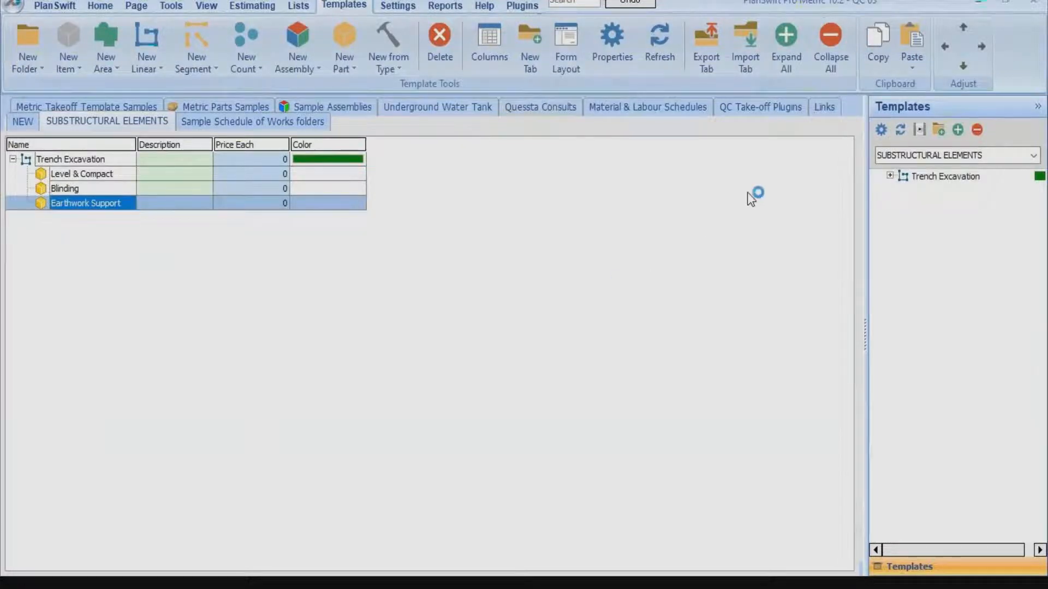
pyautogui.click(347, 41)
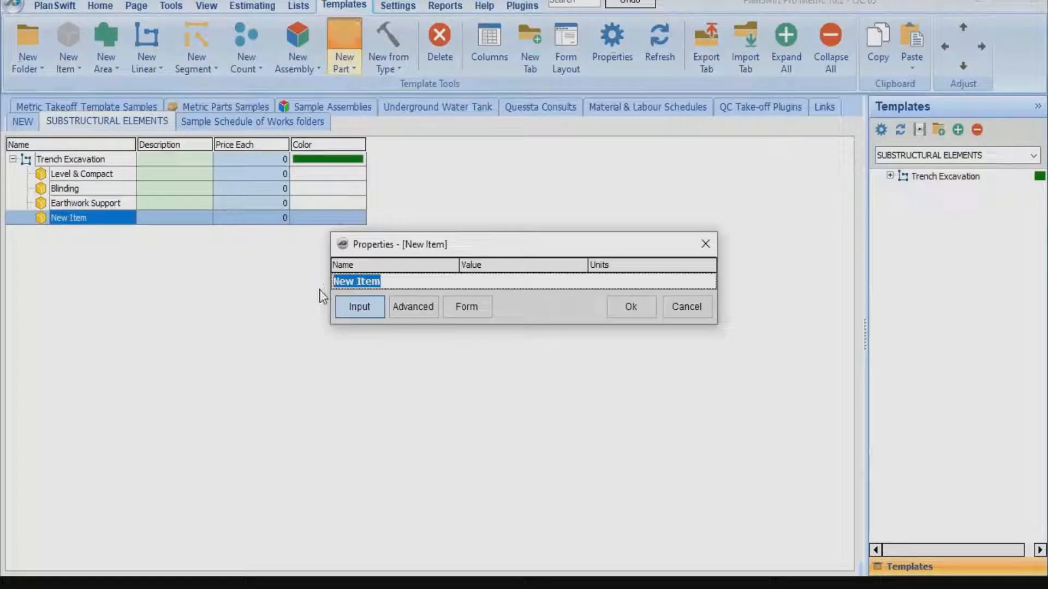
pyautogui.write('Backfi')
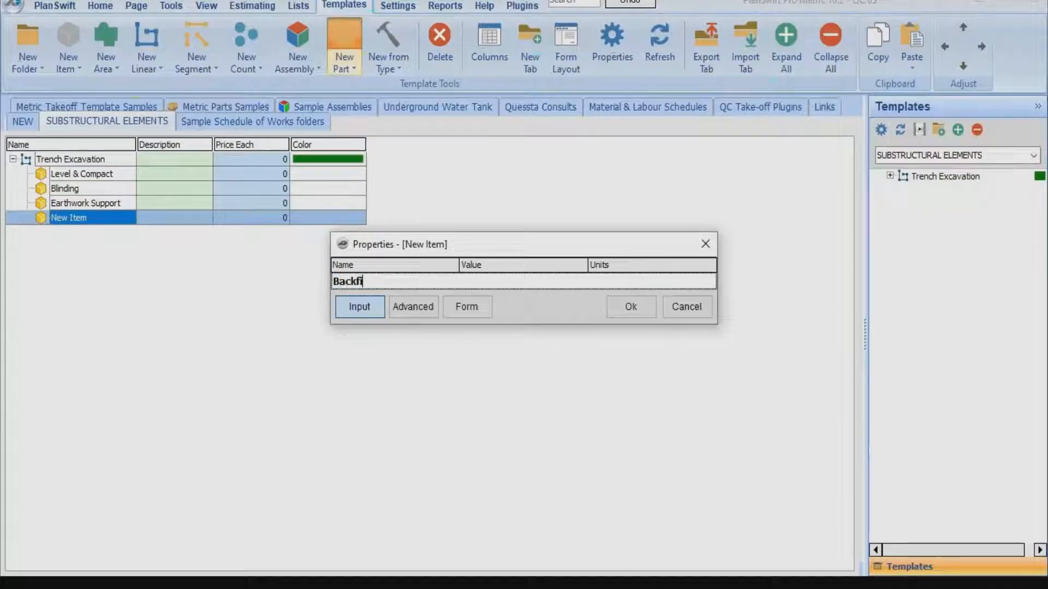
pyautogui.write('lling')
pyautogui.click(636, 314)
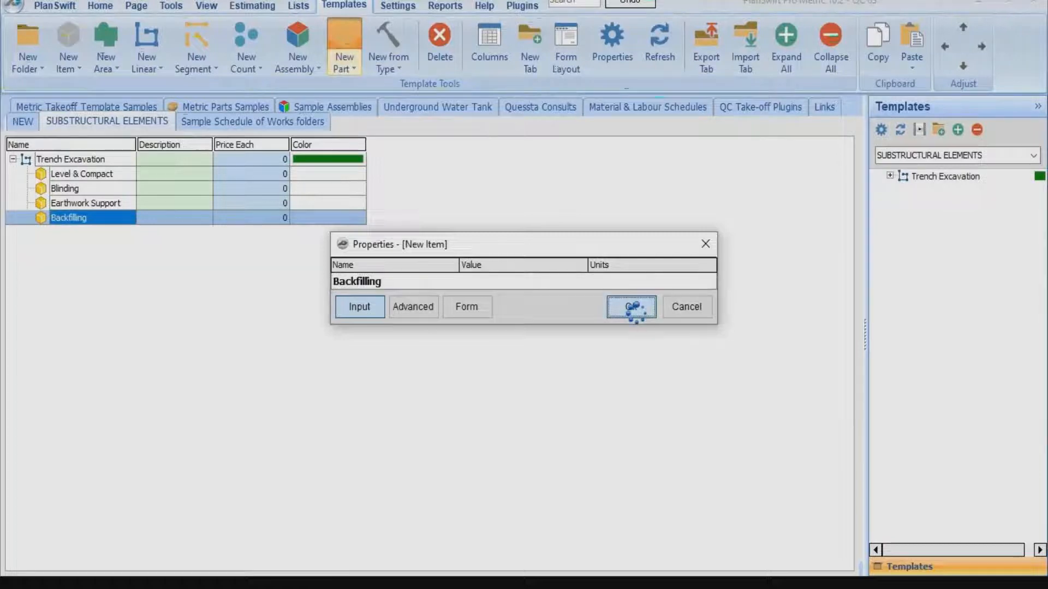
# Open the advanced properties of the Backfilling part and add a number property named Depth to its Estimating group.
pyautogui.doubleClick(89, 222)
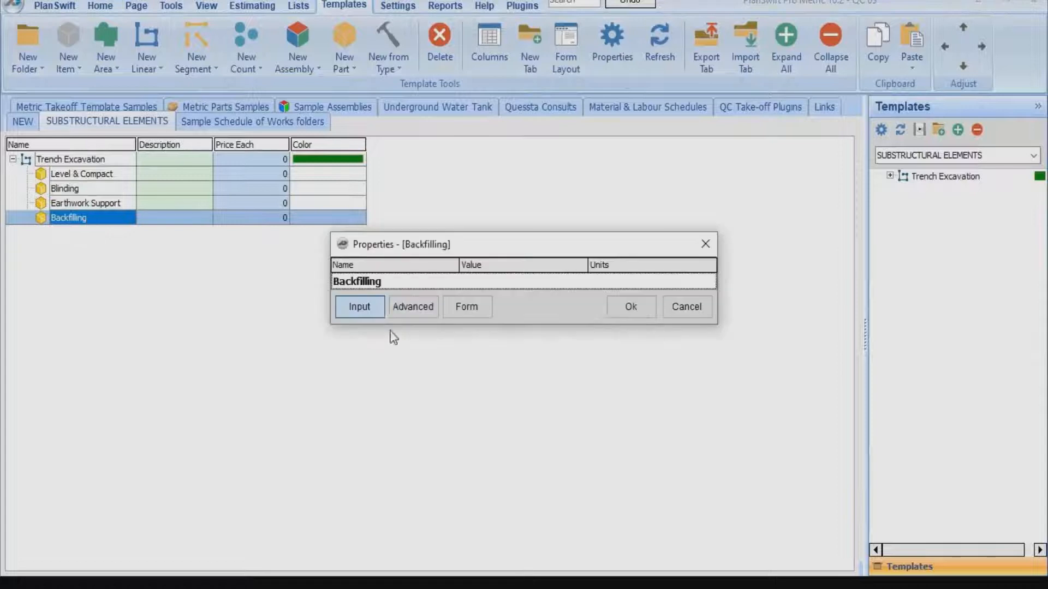
pyautogui.click(411, 308)
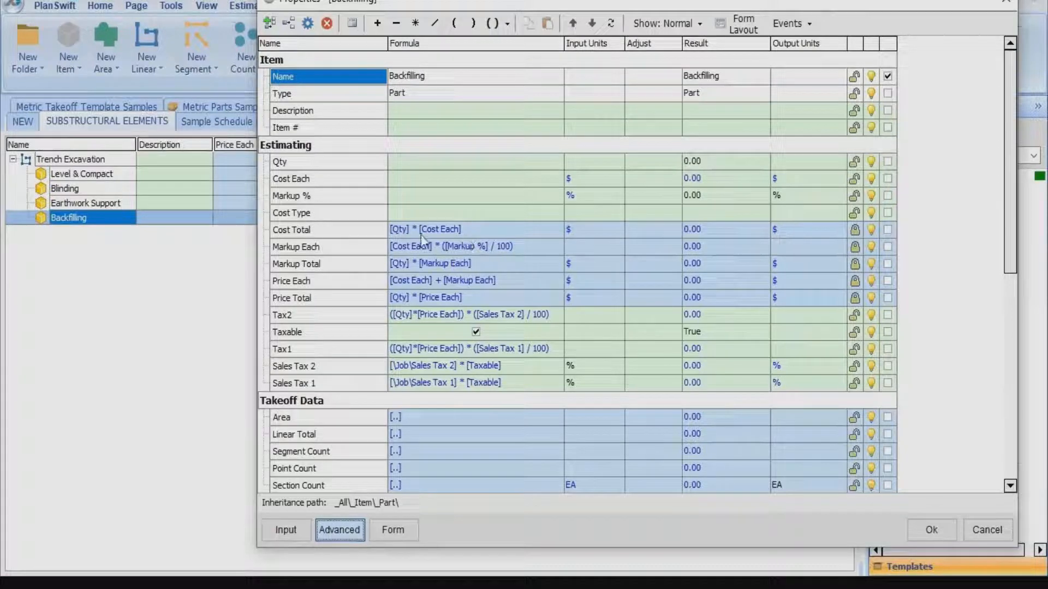
pyautogui.click(298, 178)
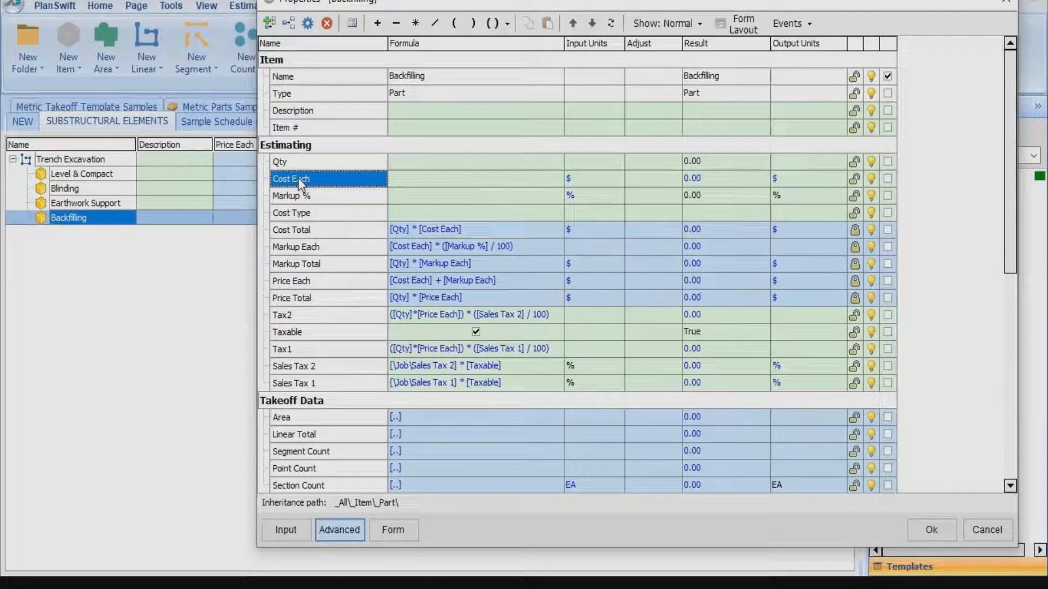
pyautogui.click(289, 24)
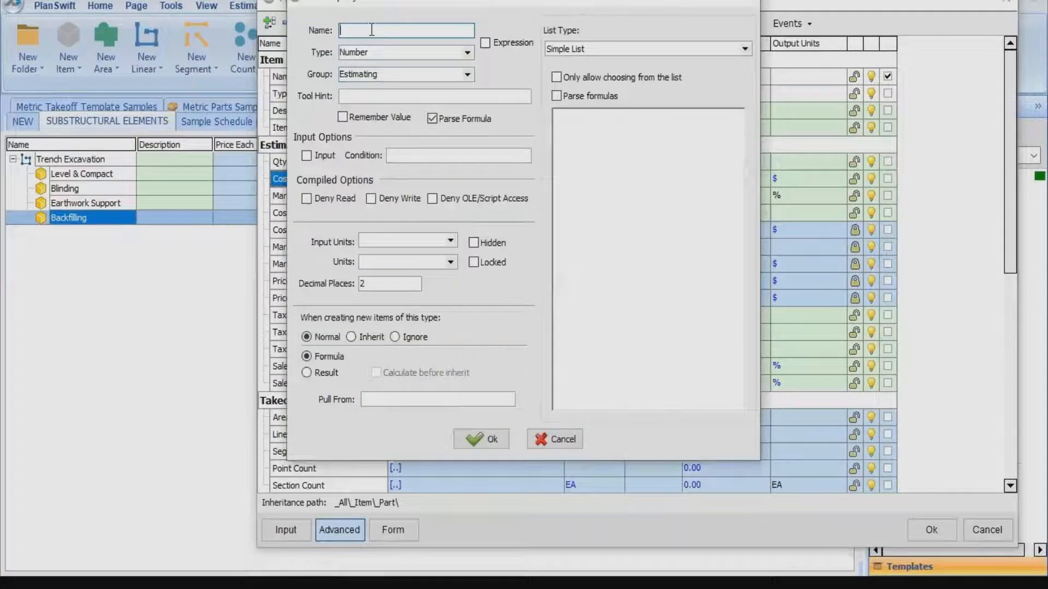
pyautogui.write('Depth')
pyautogui.click(475, 438)
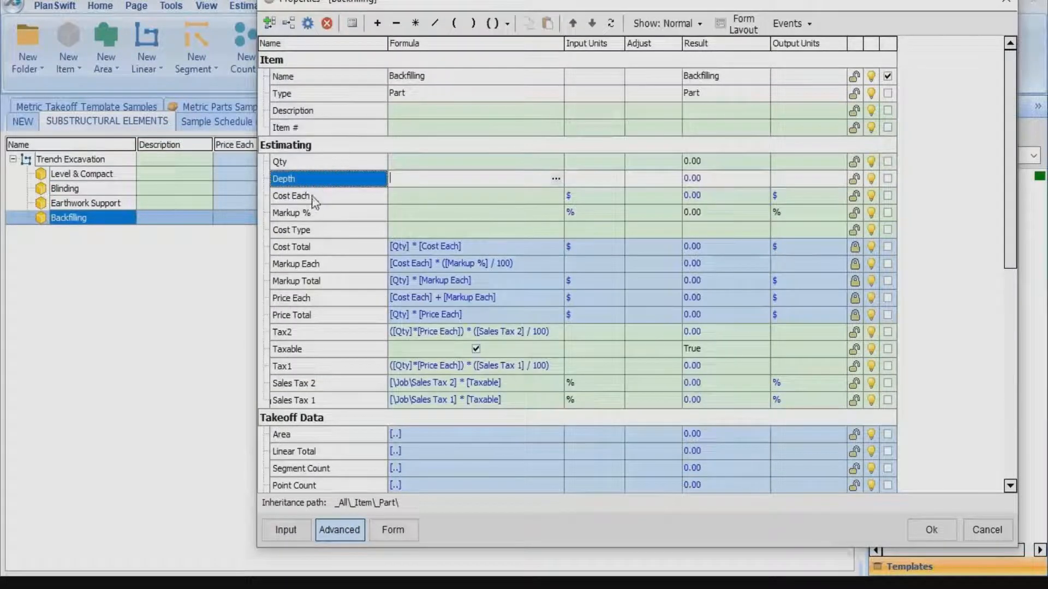
# Add a second number property named Width to the Estimating group of the Backfilling part.
pyautogui.click(312, 196)
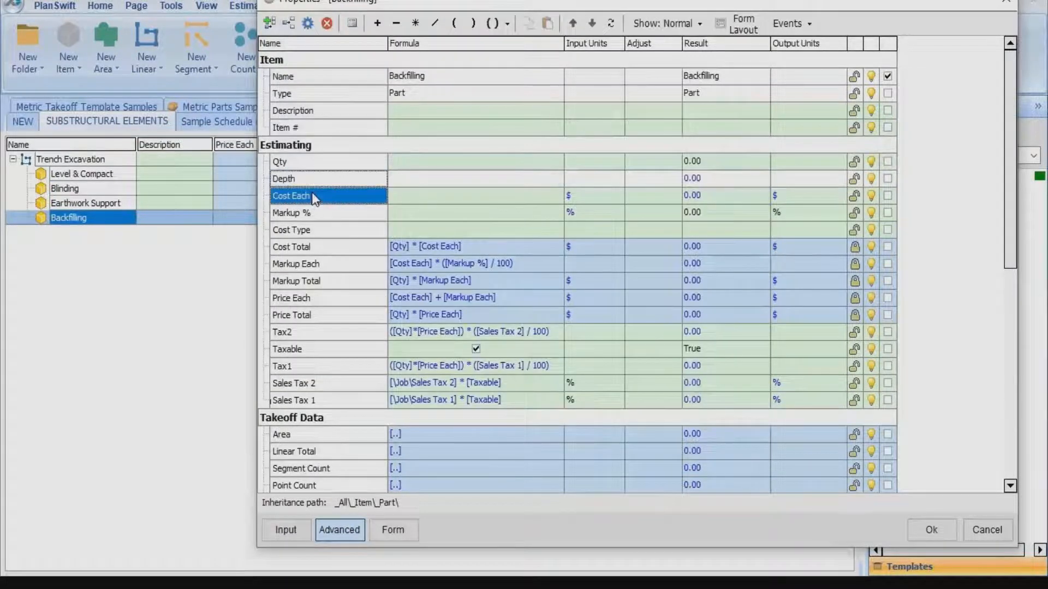
pyautogui.click(291, 19)
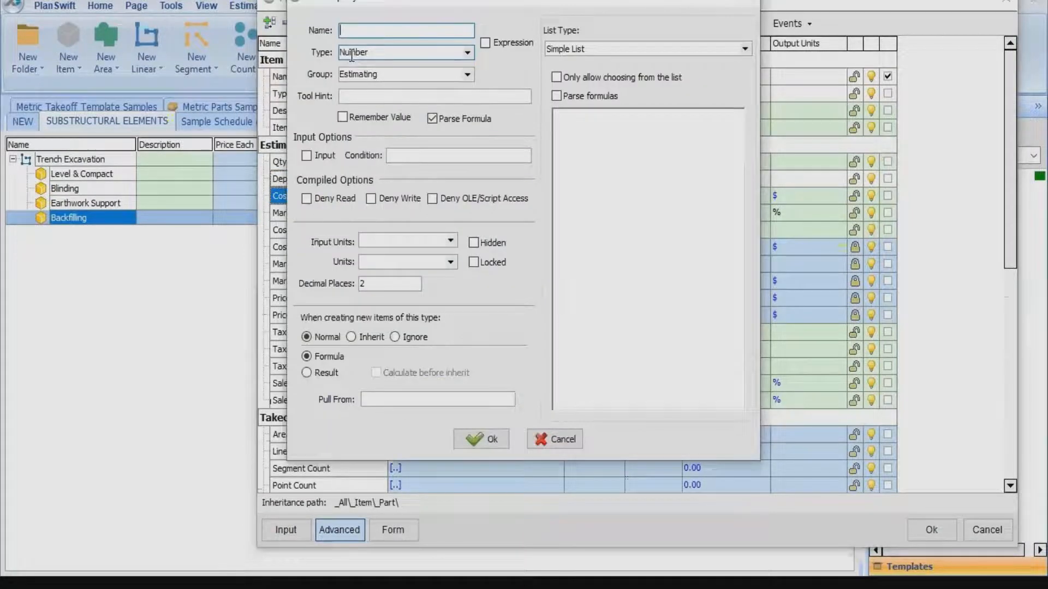
pyautogui.write('Width')
pyautogui.click(487, 442)
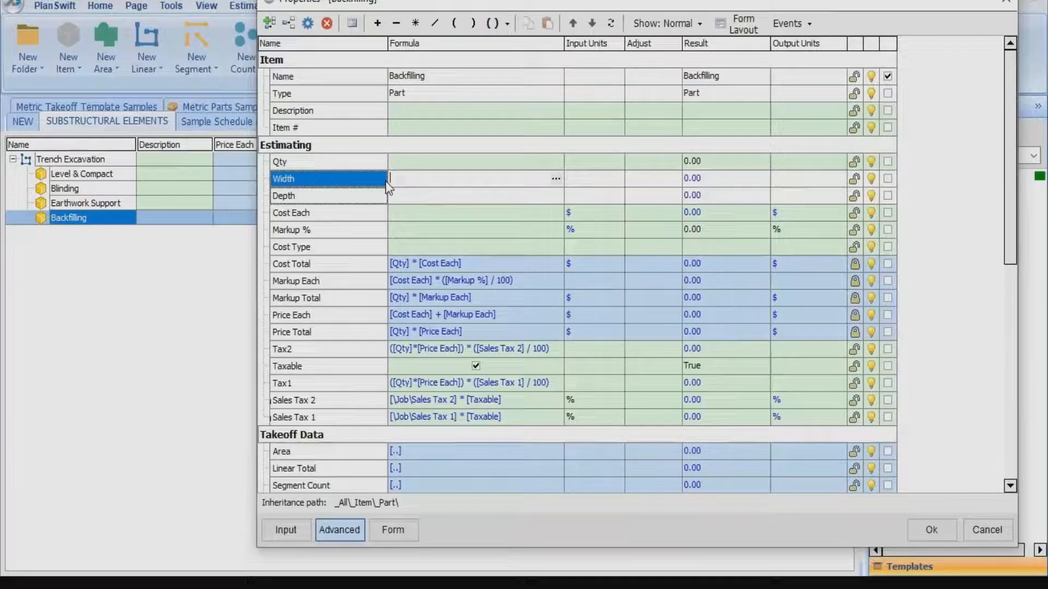
# Set the Depth formula of Backfilling to the parent Trench Excavation's depth, [..\Depth].
pyautogui.click(412, 193)
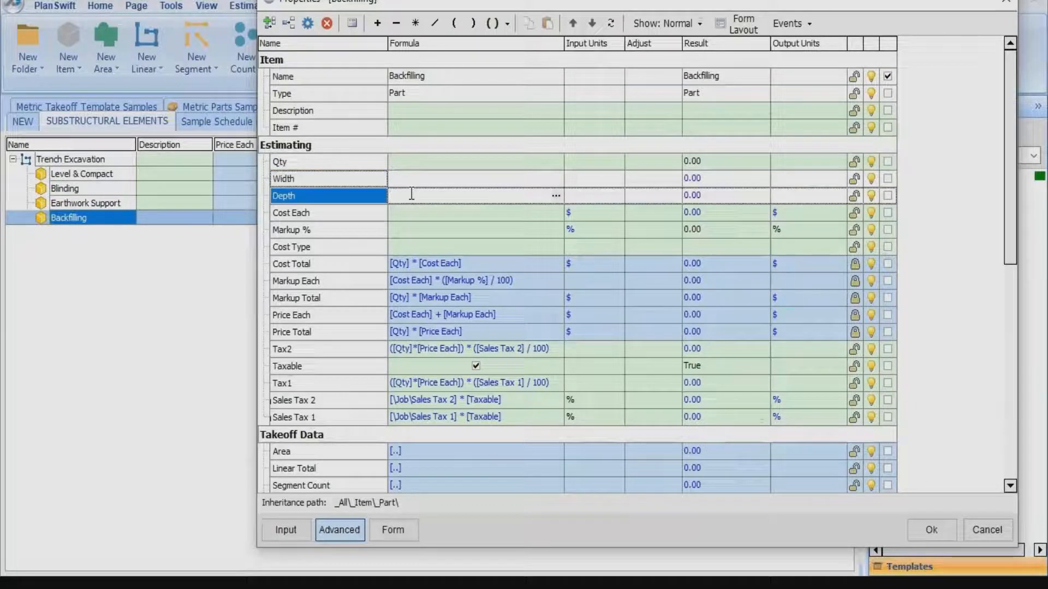
pyautogui.click(555, 196)
pyautogui.click(386, 169)
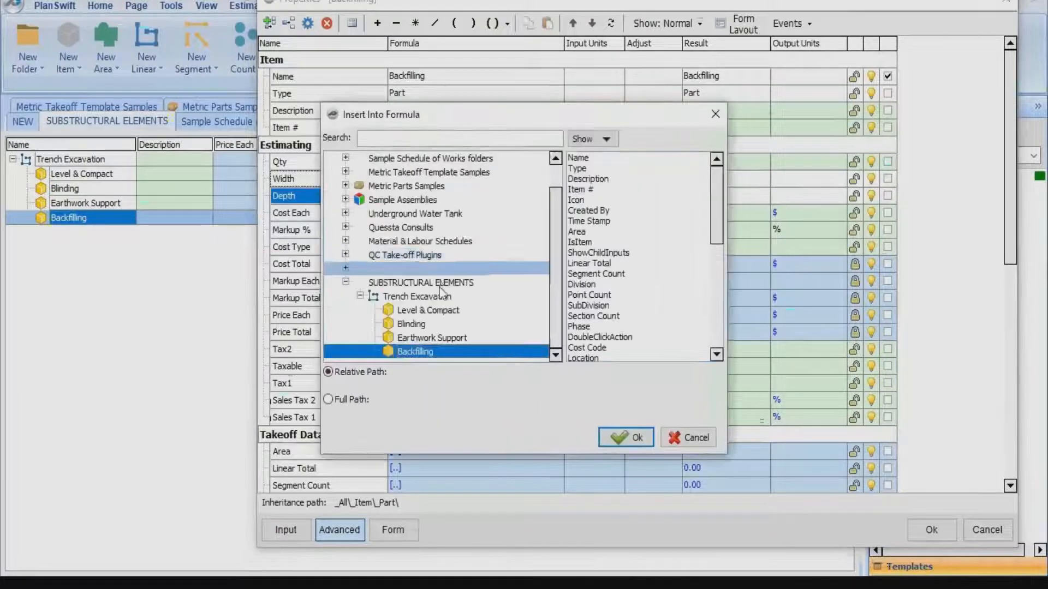
pyautogui.click(440, 297)
pyautogui.scroll(-6, 643, 283)
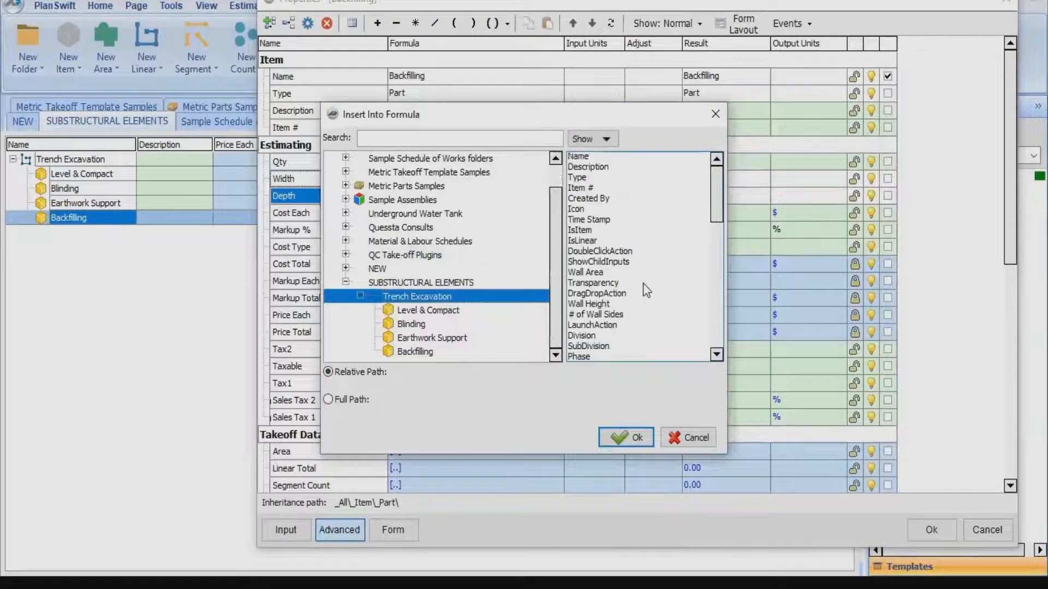
pyautogui.scroll(-1, 620, 298)
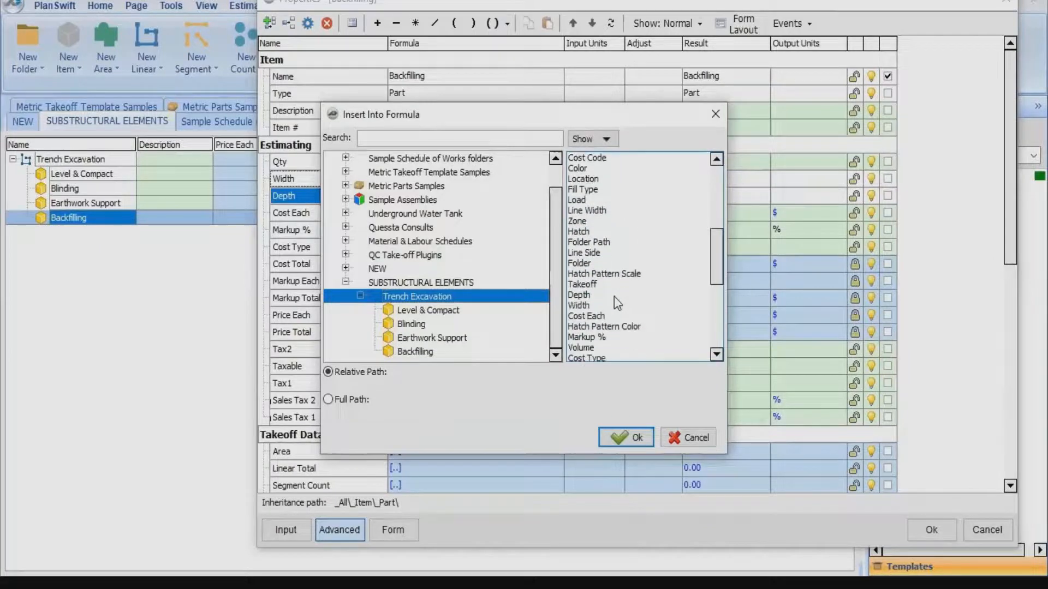
pyautogui.click(614, 295)
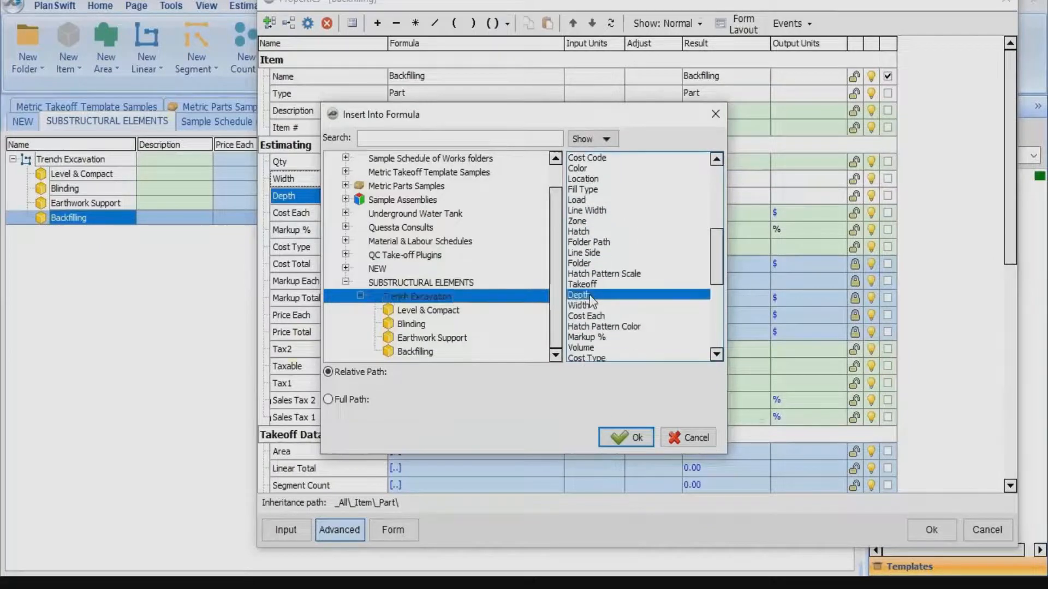
pyautogui.click(621, 438)
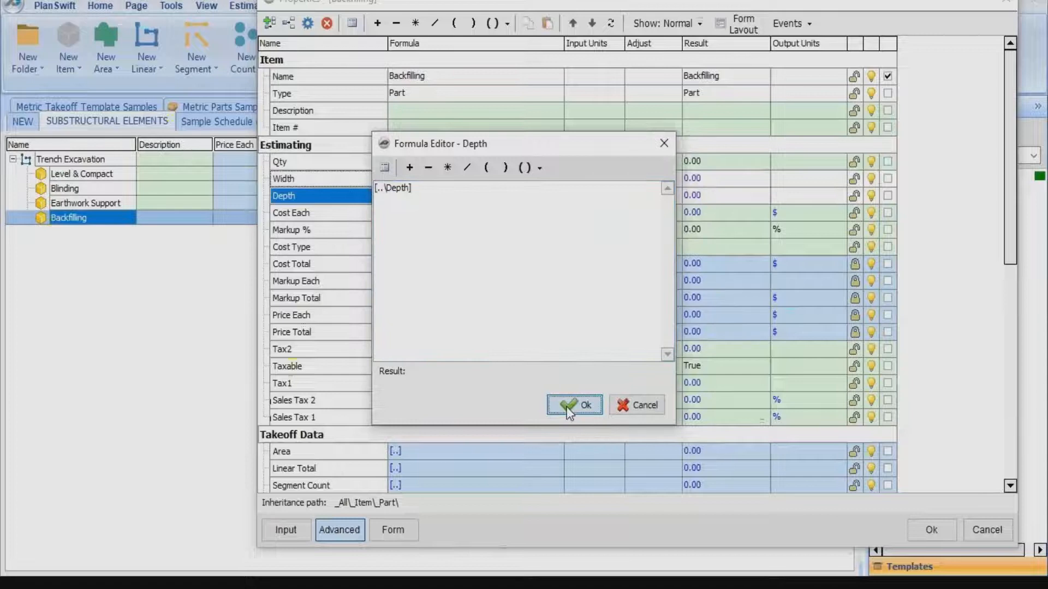
pyautogui.click(566, 407)
# Set the Qty formula of Backfilling to the parent Trench Excavation's linear total, [..\Linear Total].
pyautogui.click(401, 161)
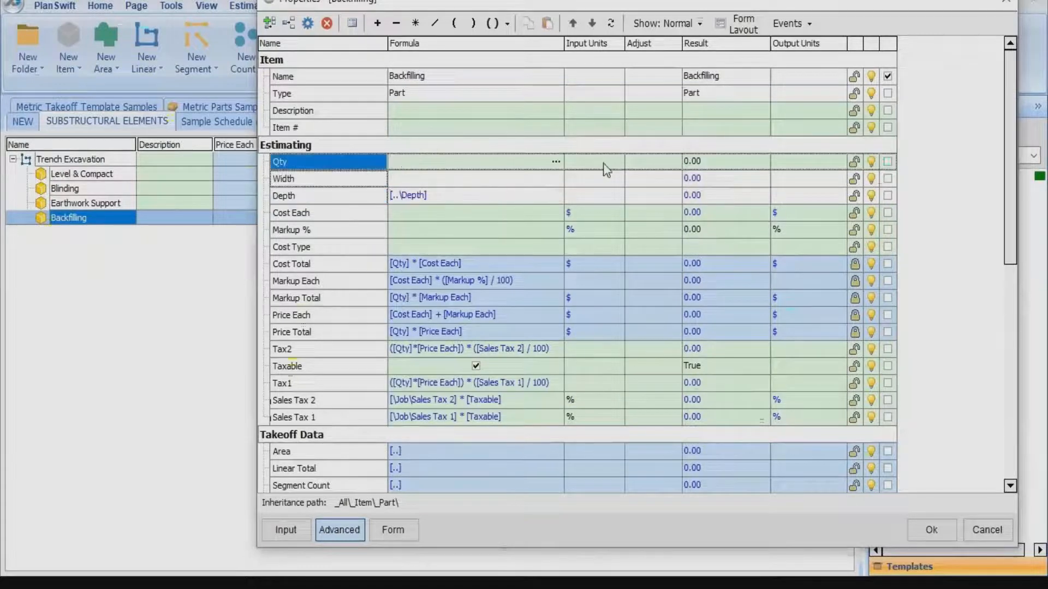
pyautogui.click(556, 162)
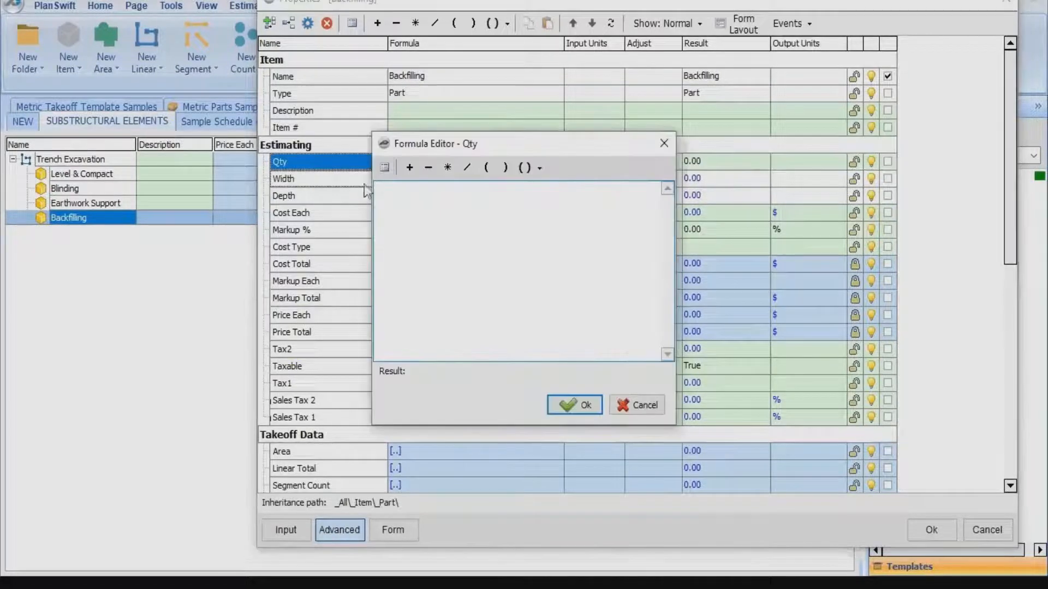
pyautogui.click(384, 167)
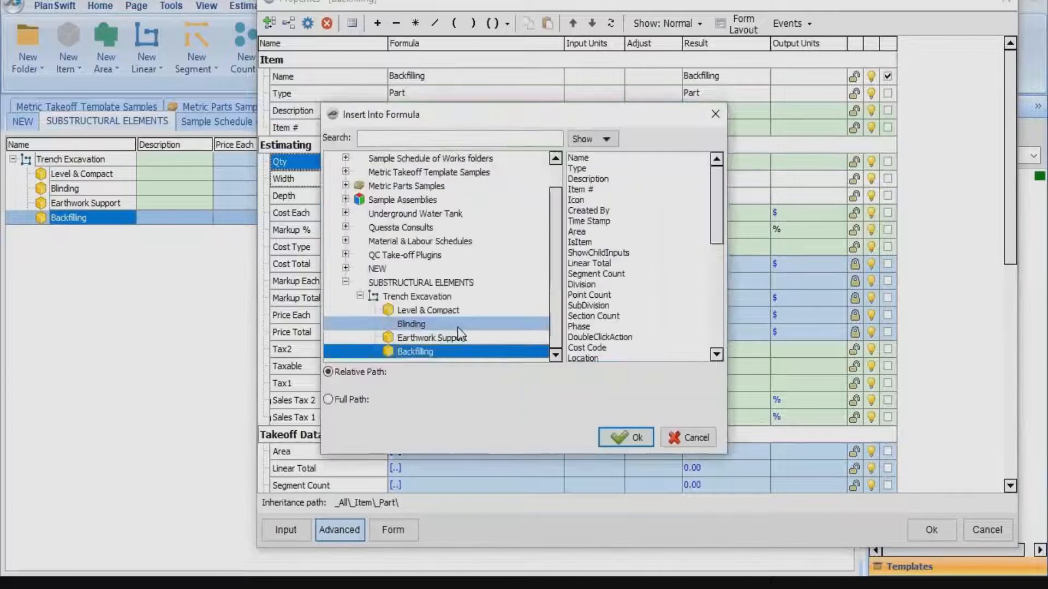
pyautogui.click(442, 297)
pyautogui.scroll(-5, 610, 264)
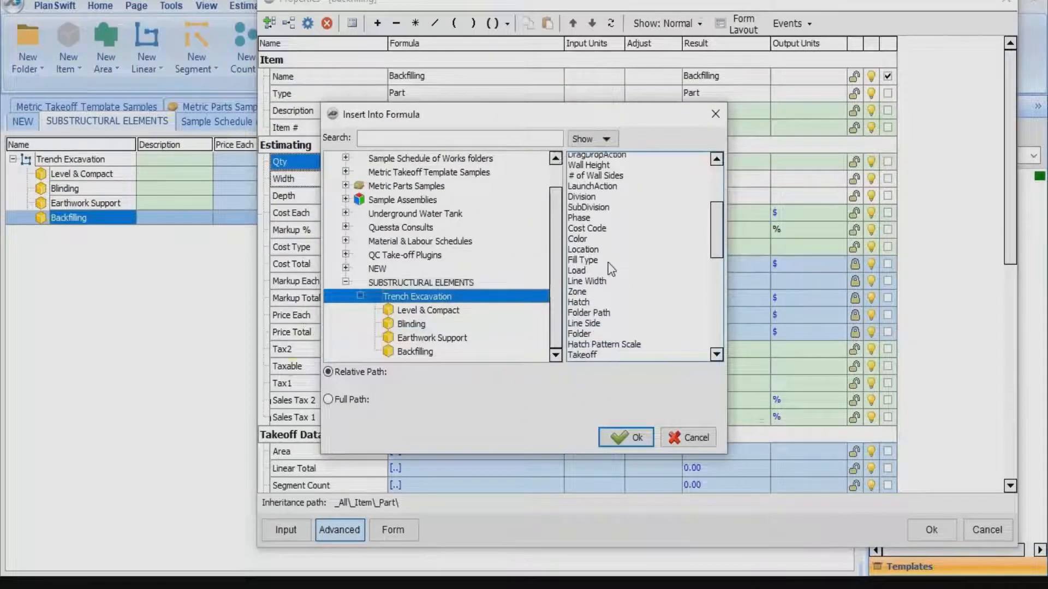
pyautogui.scroll(-3, 609, 264)
pyautogui.scroll(-3, 622, 276)
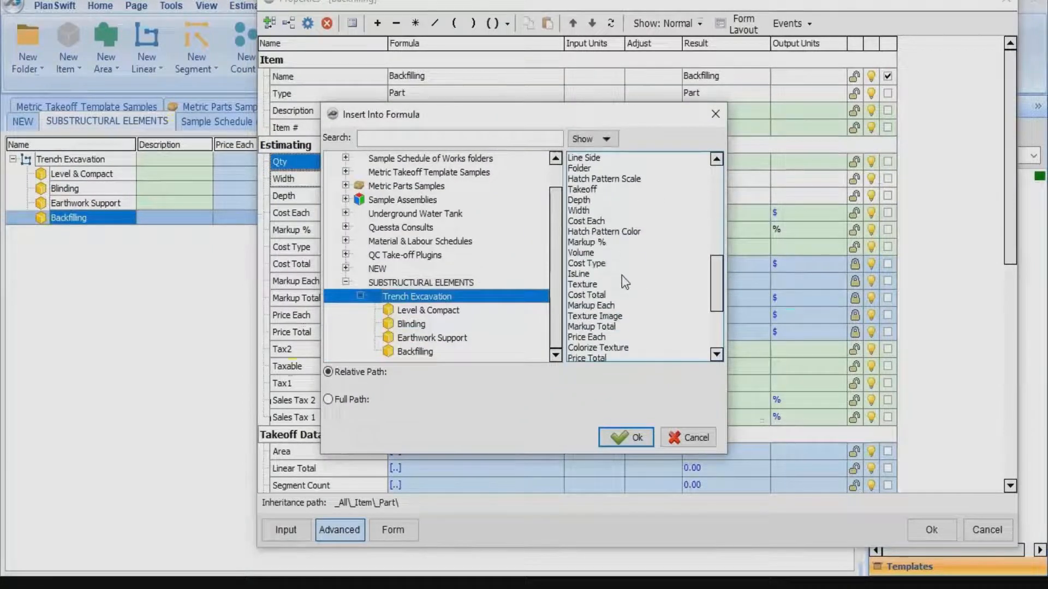
pyautogui.scroll(-3, 610, 289)
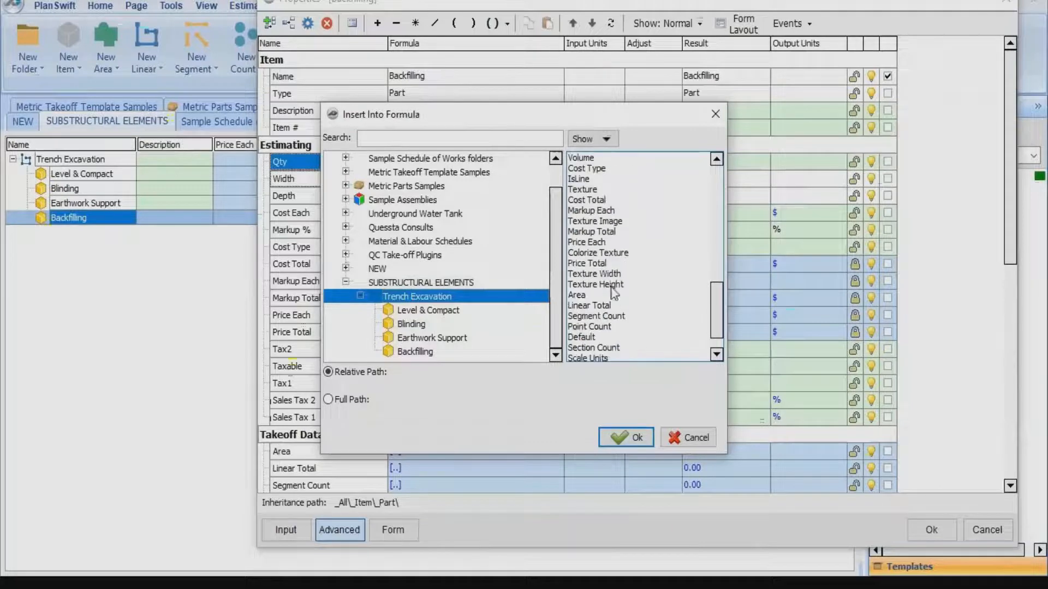
pyautogui.click(605, 305)
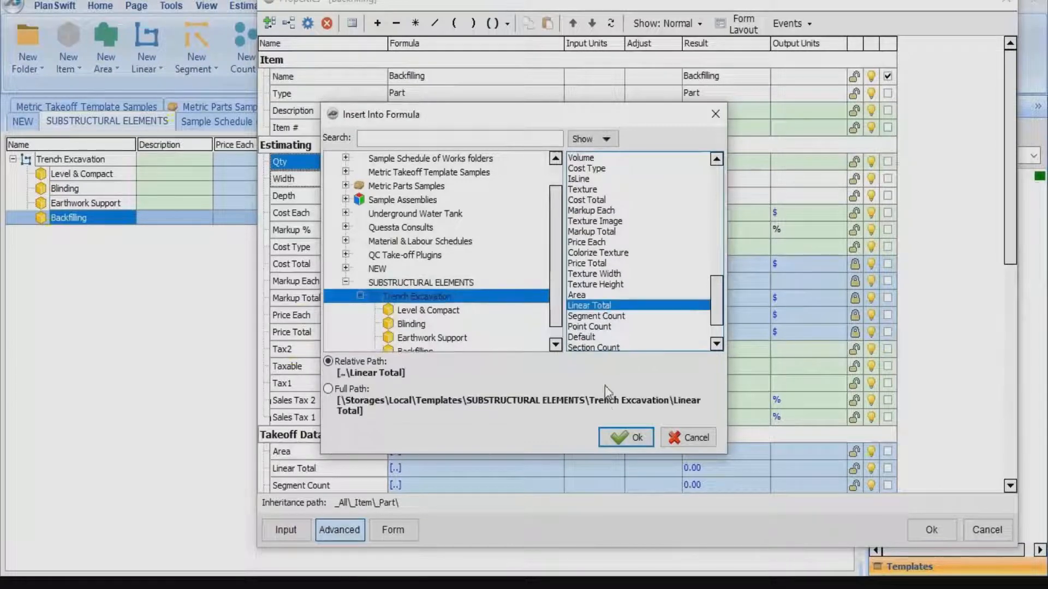
pyautogui.click(613, 435)
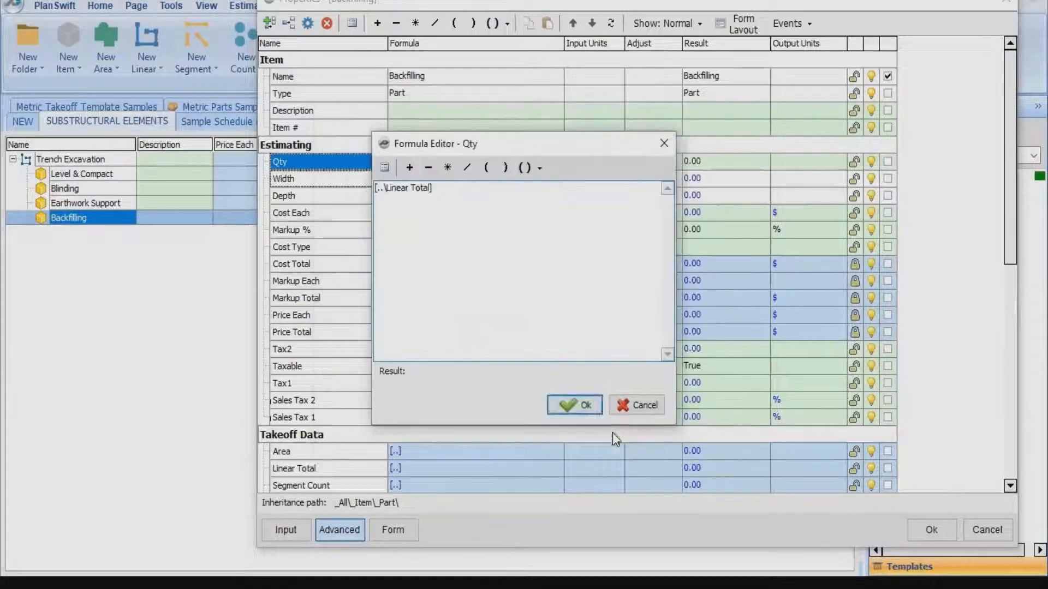
pyautogui.click(581, 408)
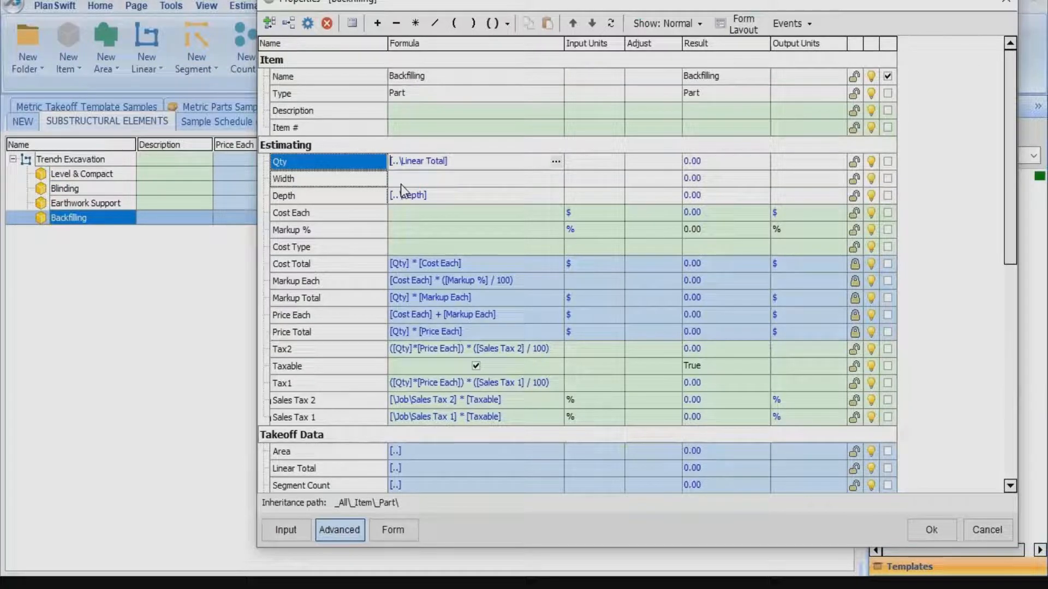
# Insert the parent Trench Excavation's width, [..\Width], into the Width formula of Backfilling.
pyautogui.click(408, 178)
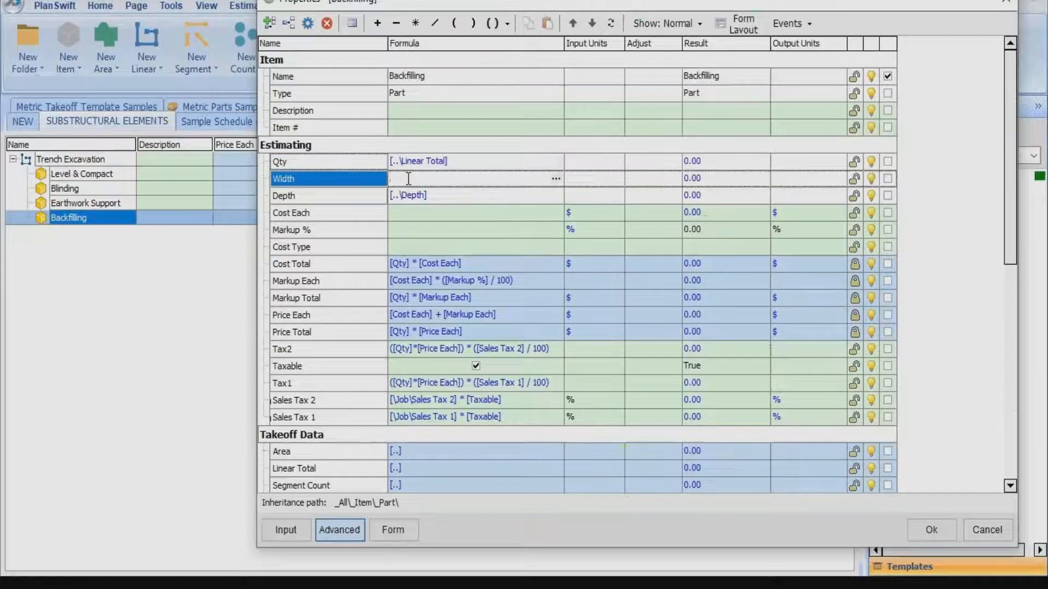
pyautogui.click(556, 180)
pyautogui.click(386, 167)
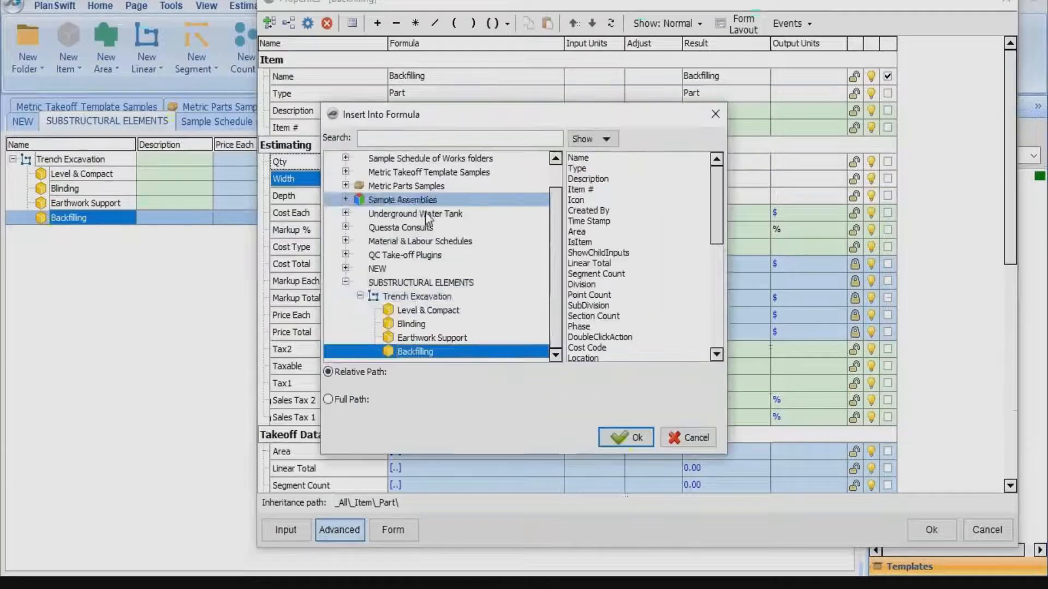
pyautogui.click(421, 297)
pyautogui.scroll(-12, 620, 315)
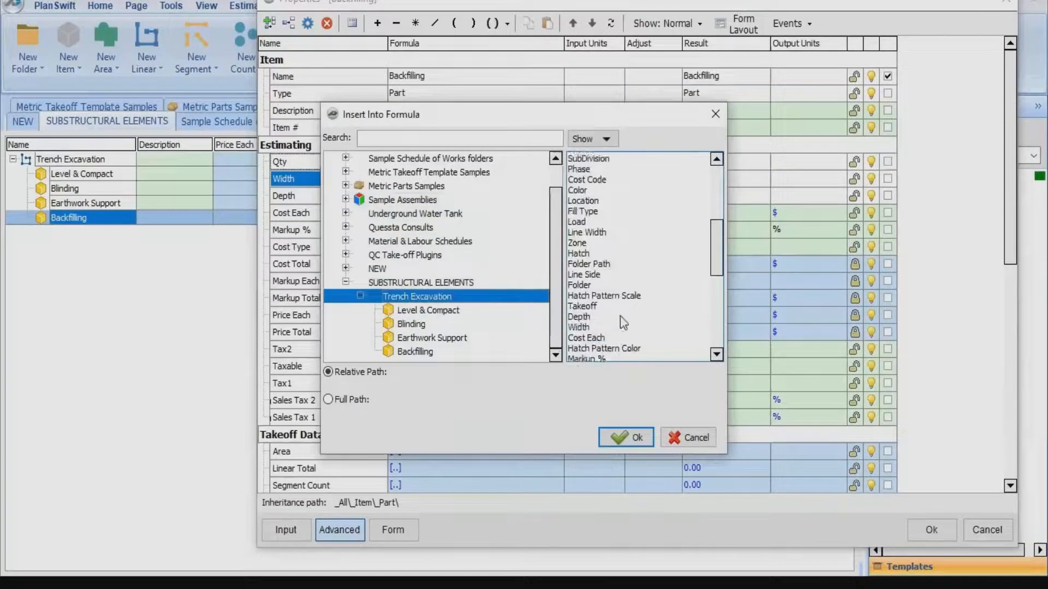
pyautogui.click(590, 179)
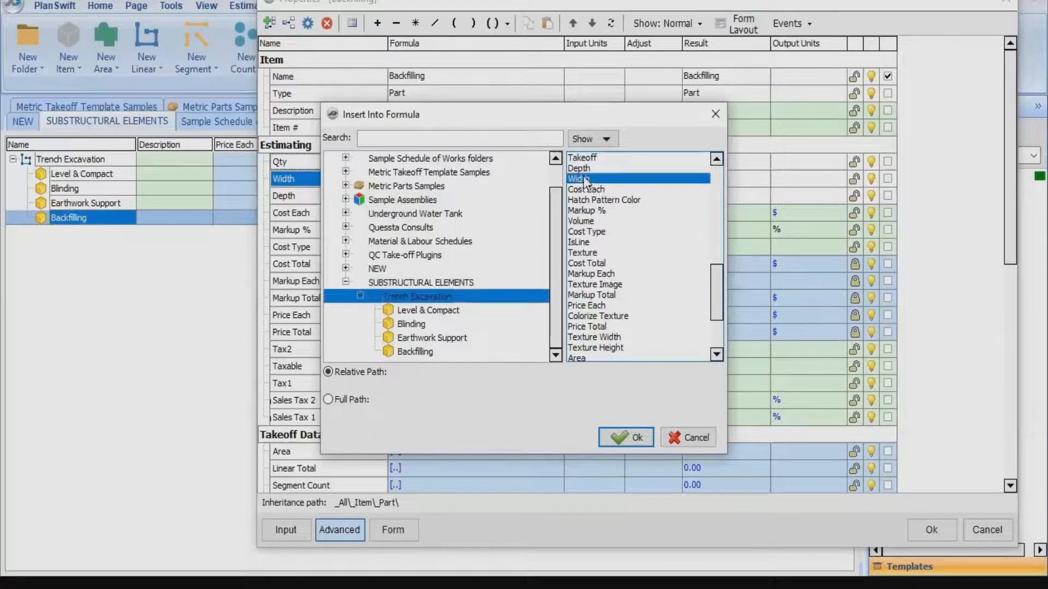
pyautogui.click(643, 438)
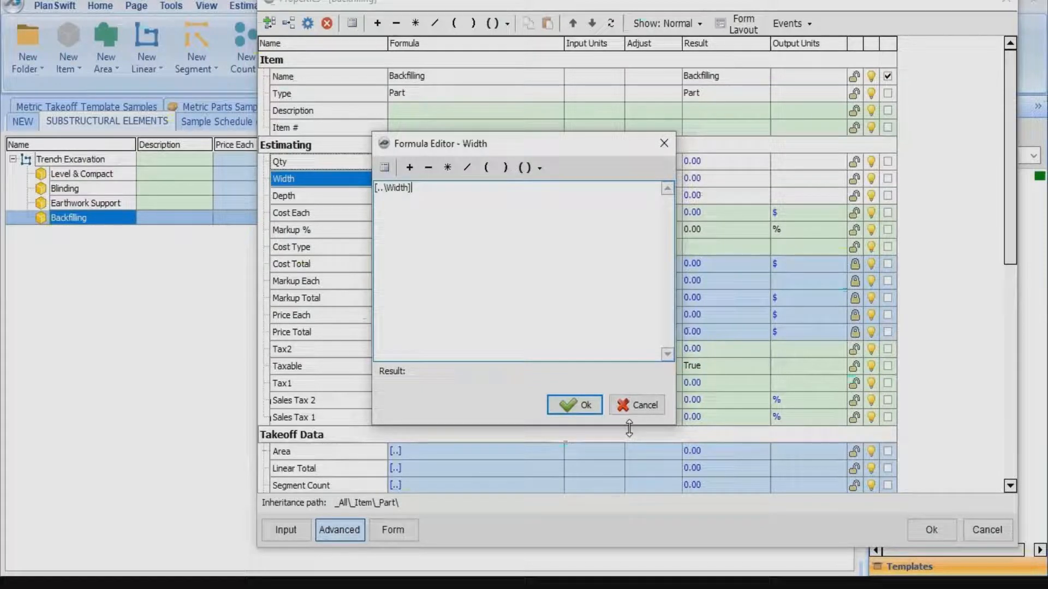
# Extend the Width formula to two thirds of the trench width, ([..\Width]/3) * 2, and accept it.
pyautogui.write('/3')
pyautogui.moveTo(420, 188); pyautogui.dragTo(373, 190)
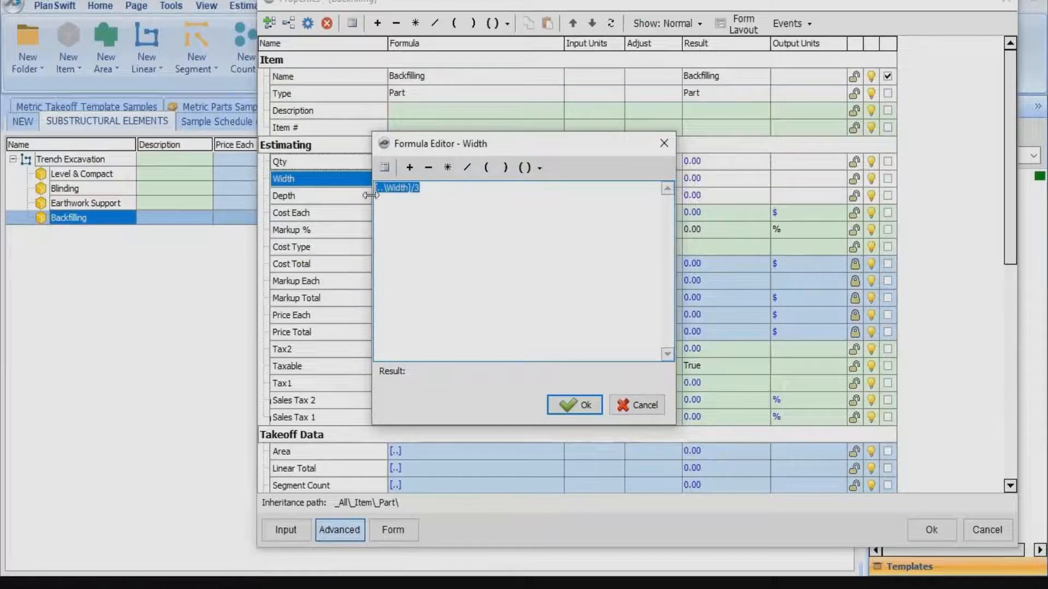
pyautogui.click(539, 169)
pyautogui.click(535, 185)
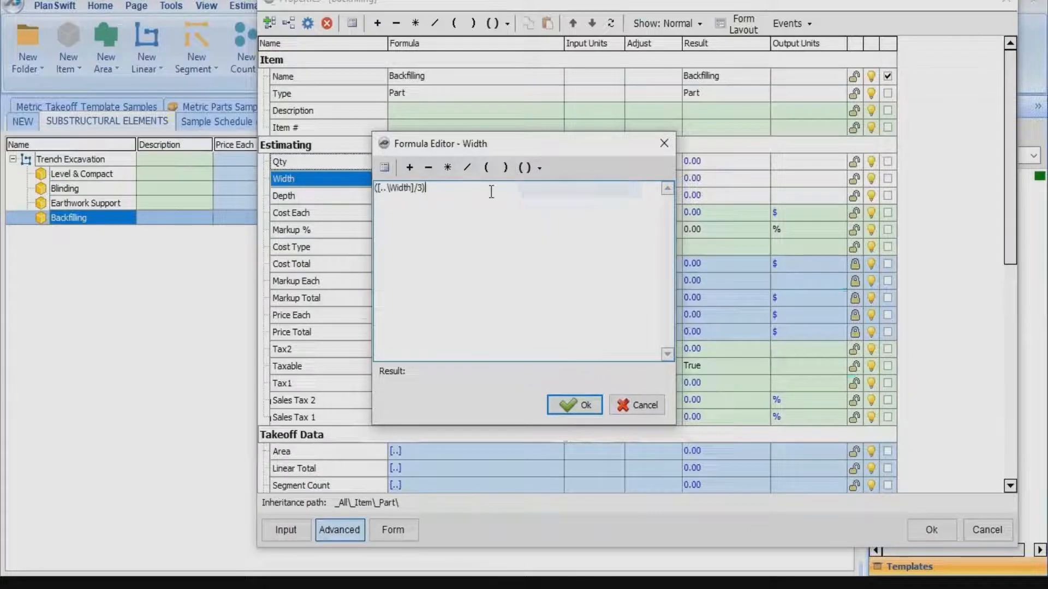
pyautogui.click(448, 168)
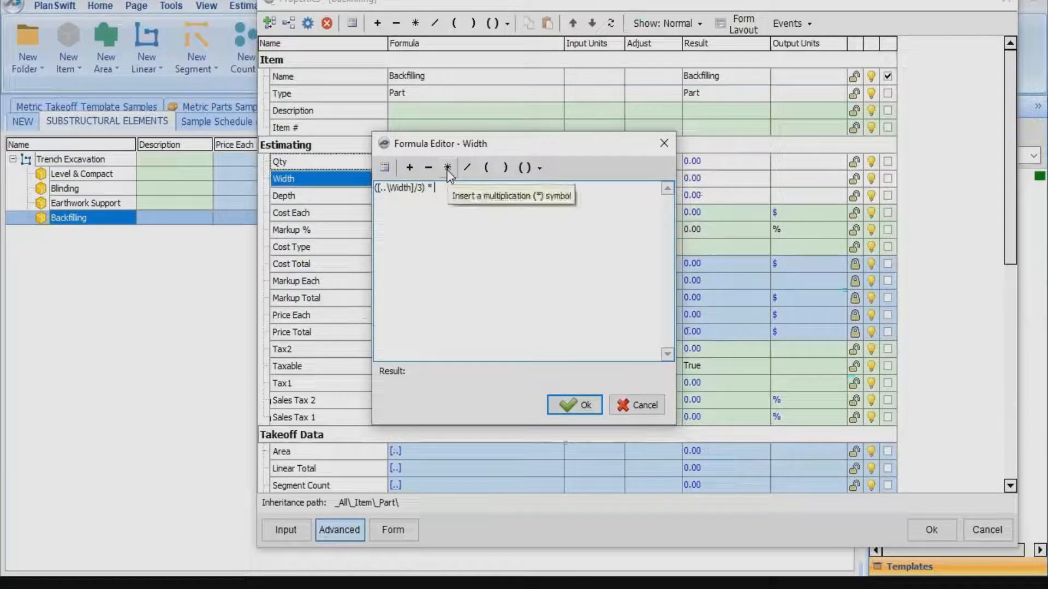
pyautogui.write('2')
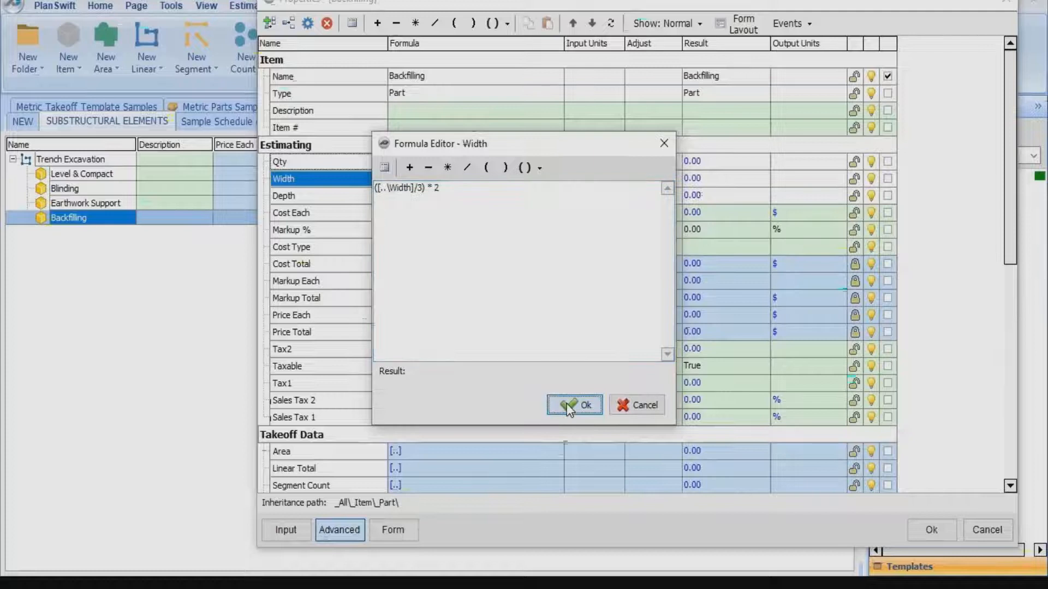
pyautogui.click(570, 405)
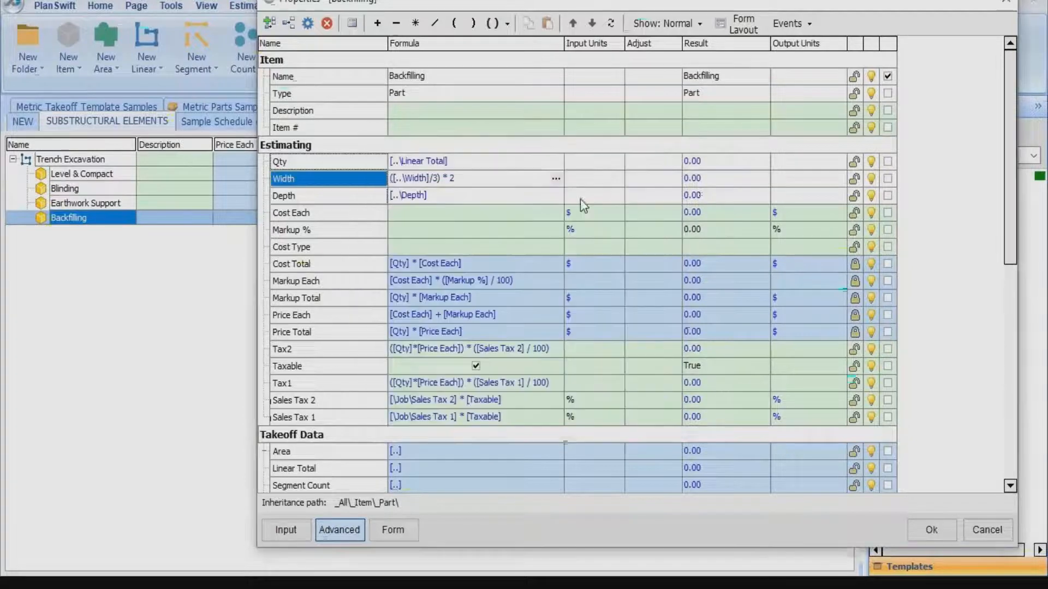
# Multiply the Backfilling Qty formula by its own Width property, giving [..\Linear Total] * [Width].
pyautogui.click(459, 160)
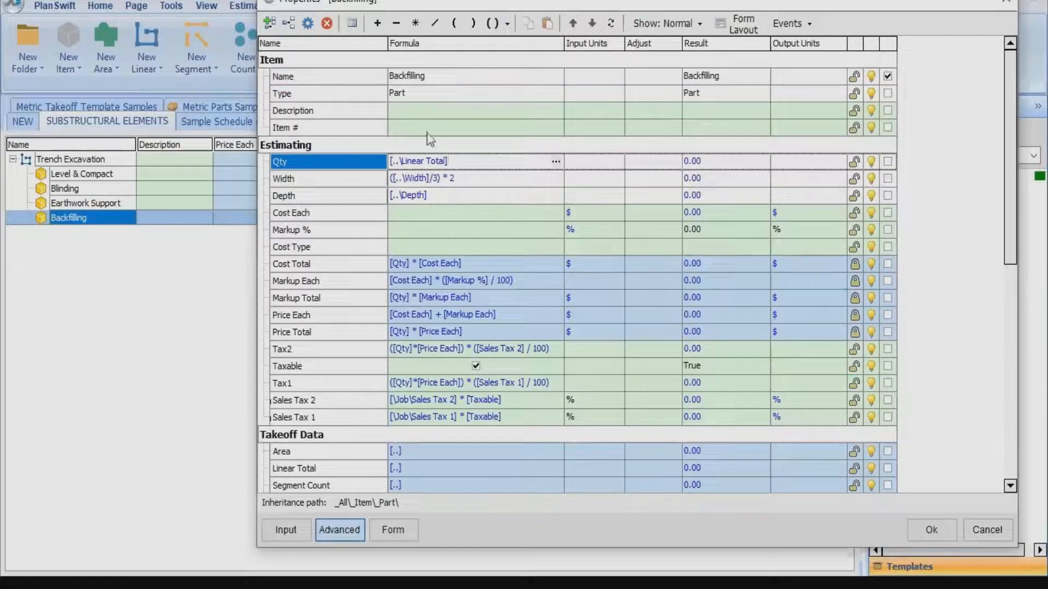
pyautogui.click(416, 24)
pyautogui.moveTo(285, 182); pyautogui.dragTo(463, 157)
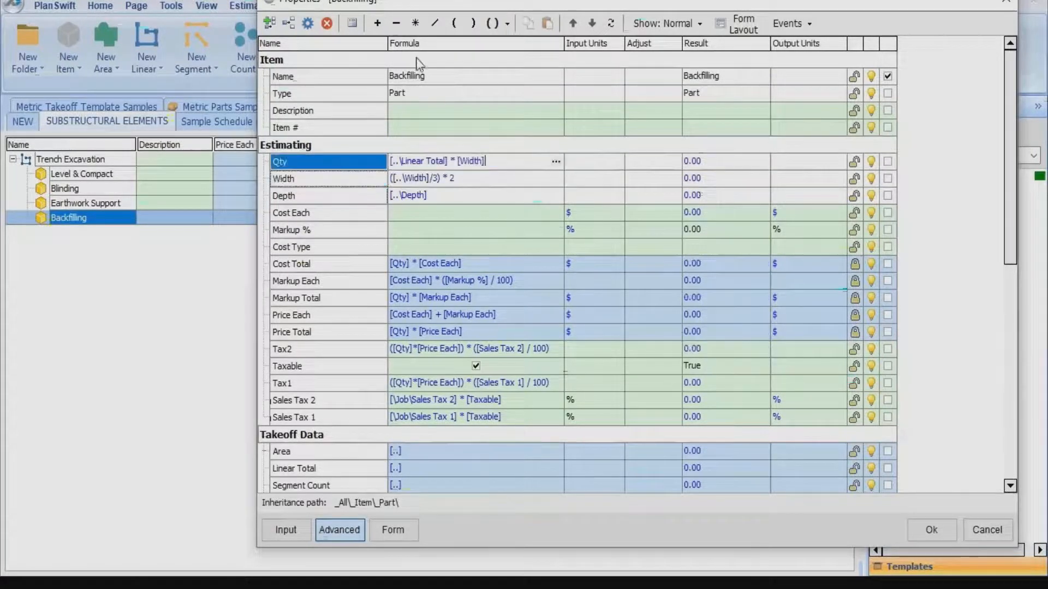
# Multiply the Backfilling Qty formula by its own Depth property, [Depth], and set the Qty input units to CU M.
pyautogui.click(416, 23)
pyautogui.moveTo(293, 196); pyautogui.dragTo(506, 165)
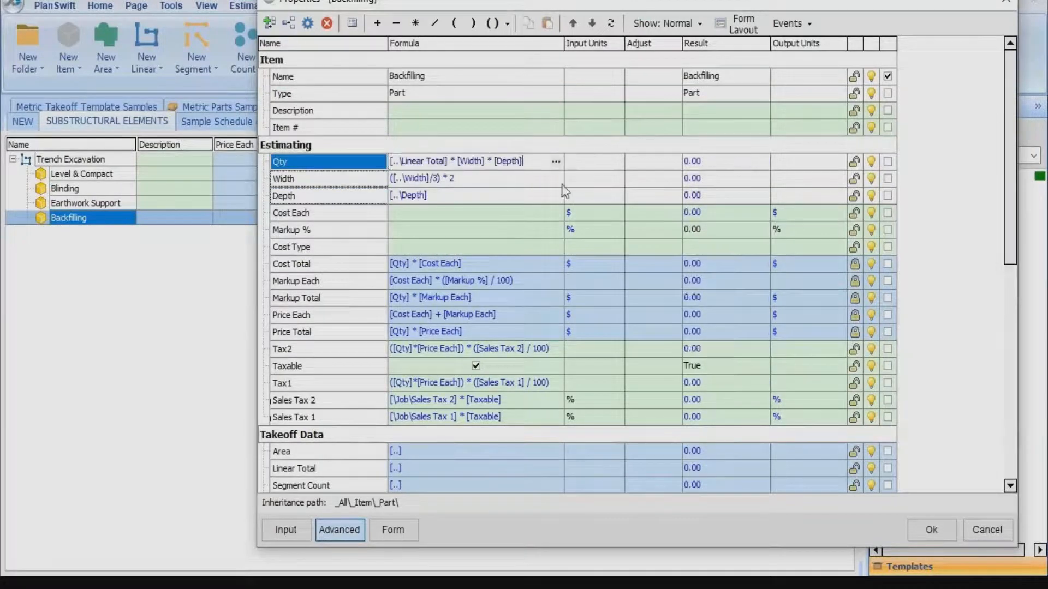
pyautogui.click(588, 162)
pyautogui.click(617, 161)
pyautogui.scroll(-6, 587, 224)
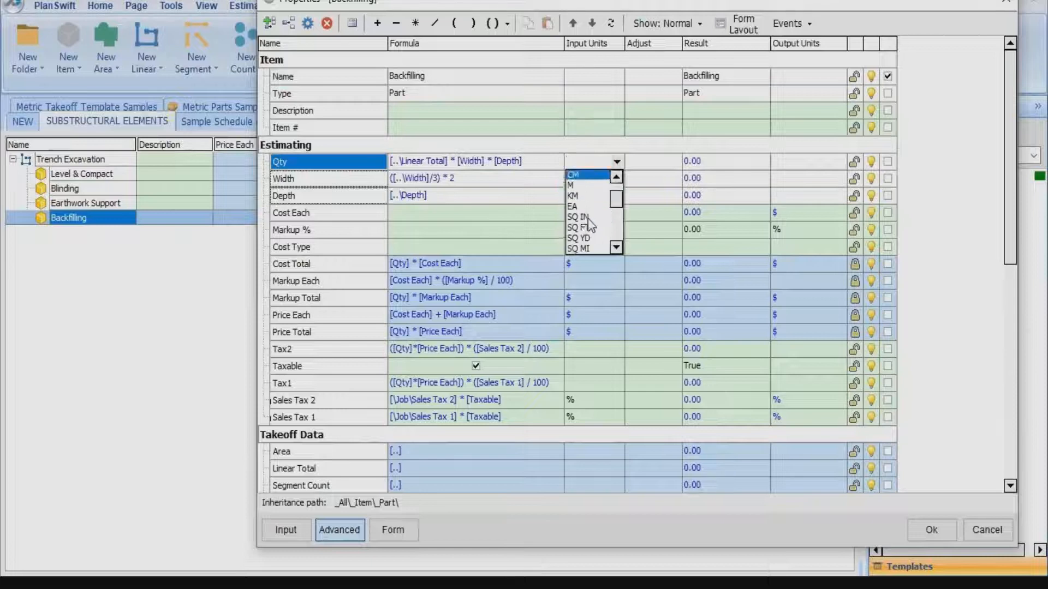
pyautogui.click(580, 224)
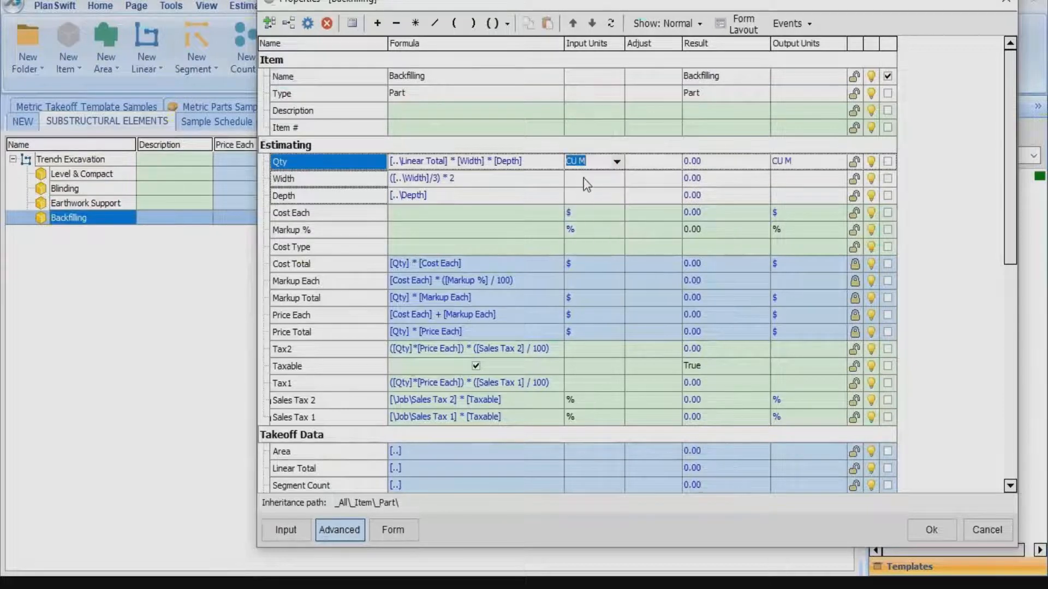
# Set the input units of Backfilling's Width and Depth to M.
pyautogui.click(588, 178)
pyautogui.click(615, 178)
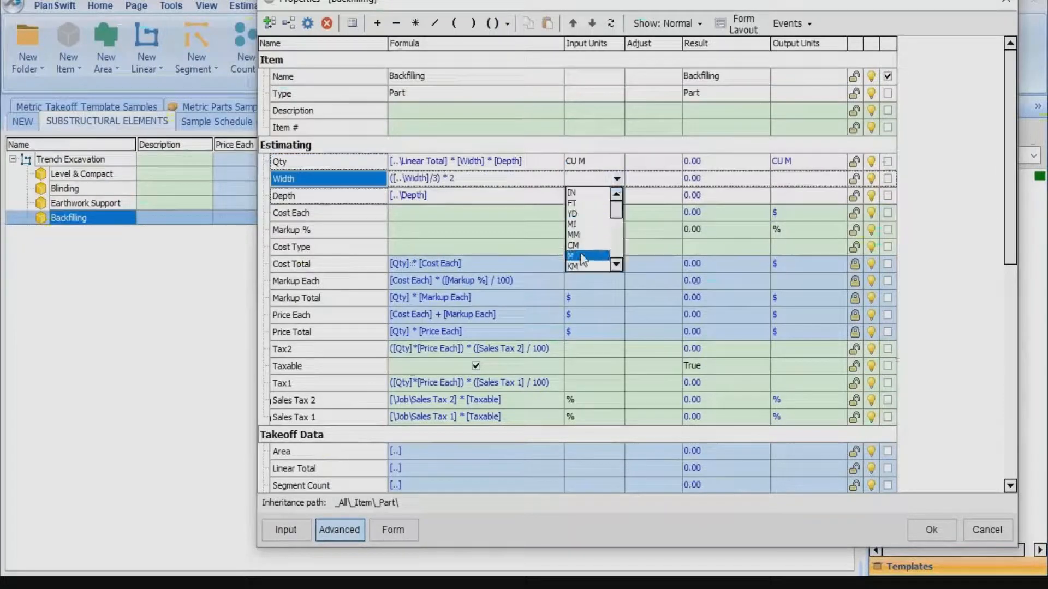
pyautogui.click(586, 256)
pyautogui.click(588, 195)
pyautogui.click(617, 195)
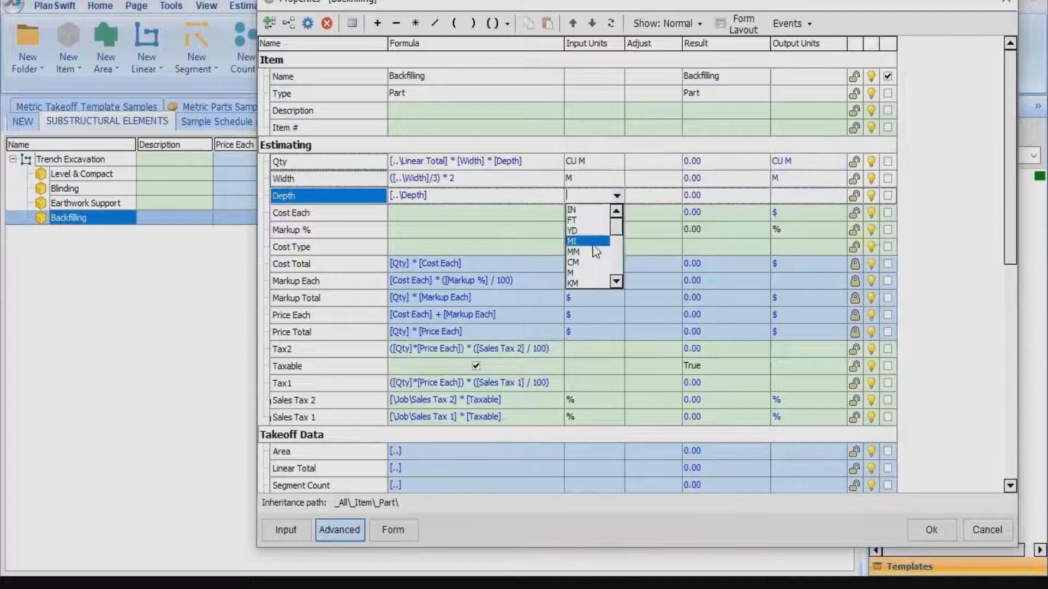
pyautogui.click(573, 273)
# Mark Backfilling's Width and Depth properties for inclusion on its input form.
pyautogui.click(887, 179)
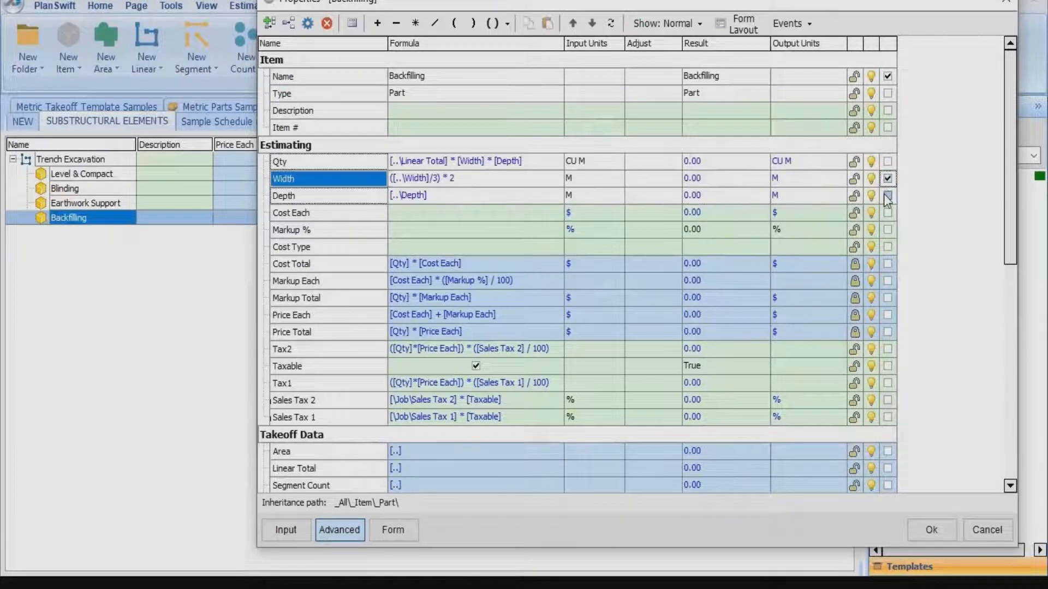
pyautogui.click(887, 195)
pyautogui.scroll(-3, 763, 305)
pyautogui.scroll(-4, 761, 354)
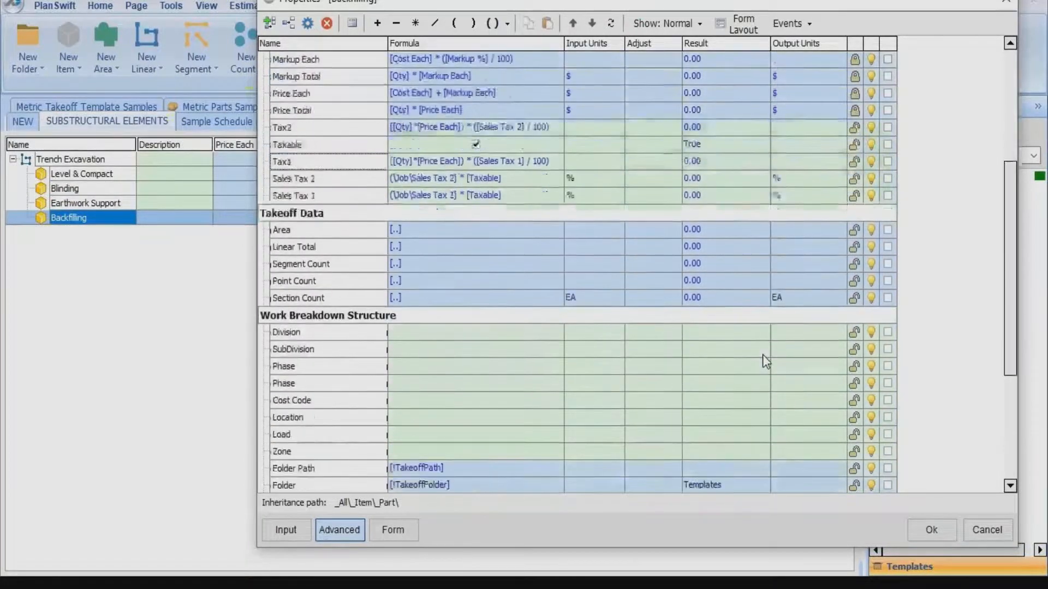
pyautogui.scroll(7, 762, 355)
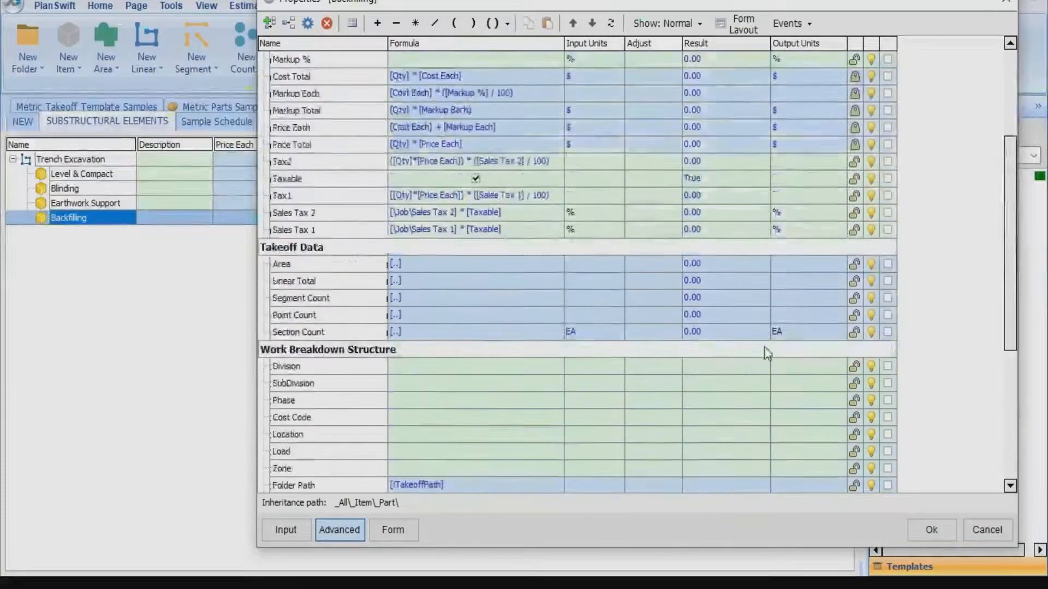
# Show the units for Width and Depth in Backfilling's form layout, and accept the layout and the part's properties.
pyautogui.click(743, 26)
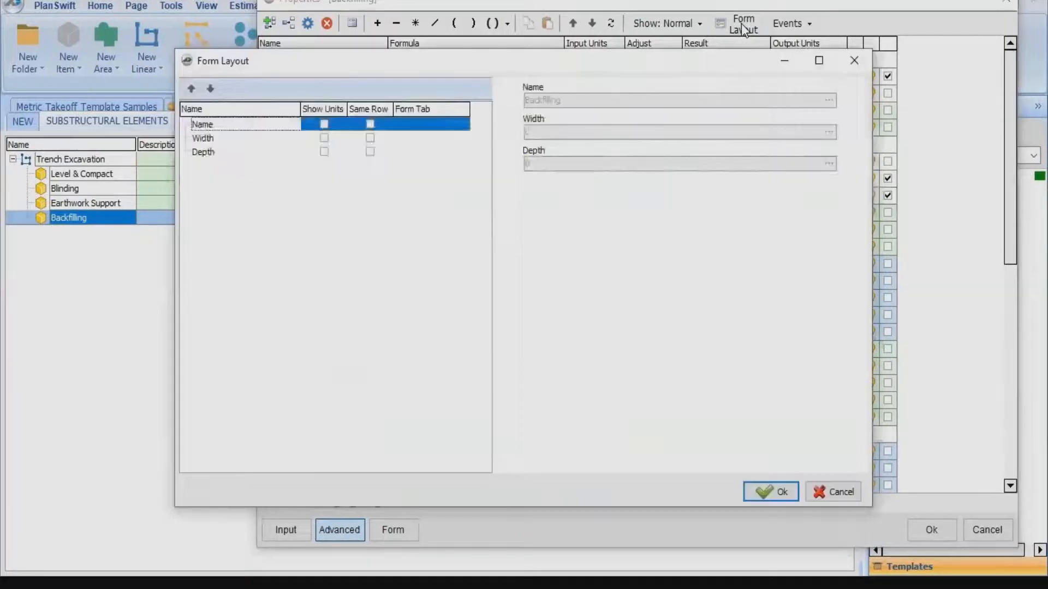
pyautogui.click(325, 139)
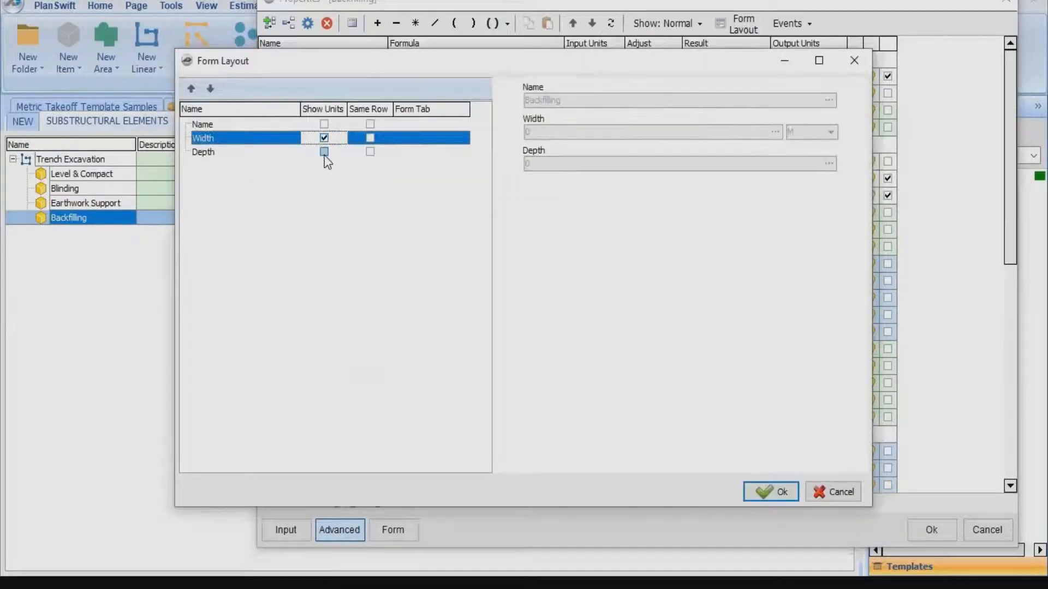
pyautogui.click(323, 153)
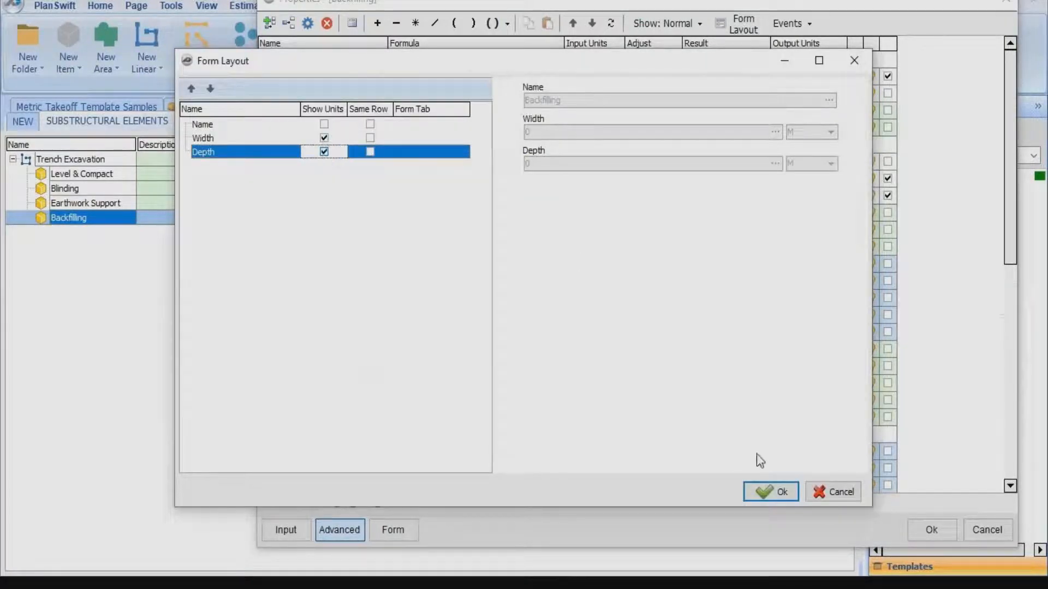
pyautogui.click(770, 491)
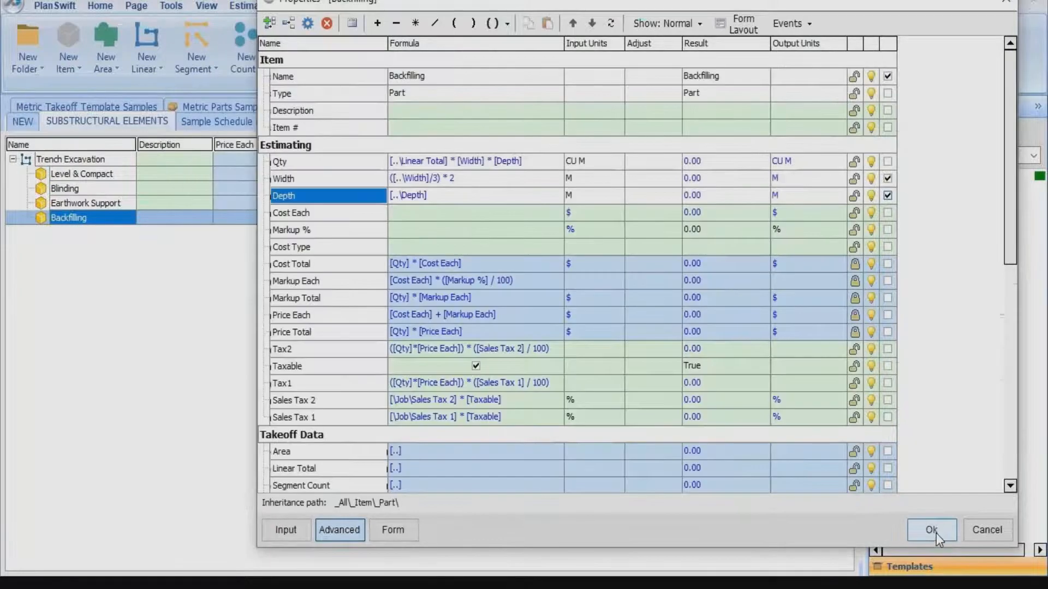
pyautogui.click(933, 530)
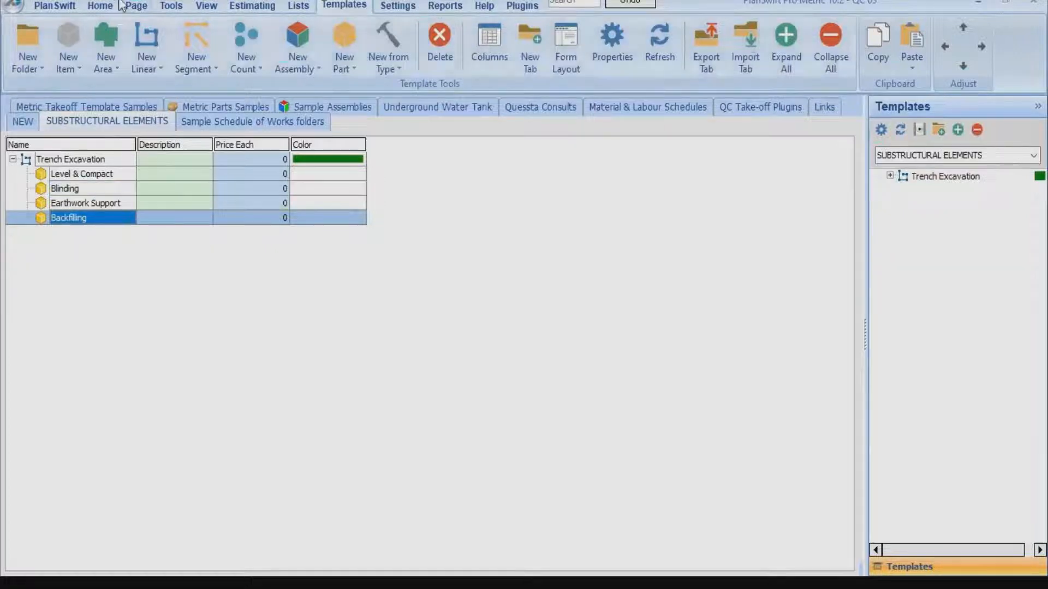
# Delete the existing Trench Excavation item that contains the template parts from the job's takeoff summary.
pyautogui.click(102, 6)
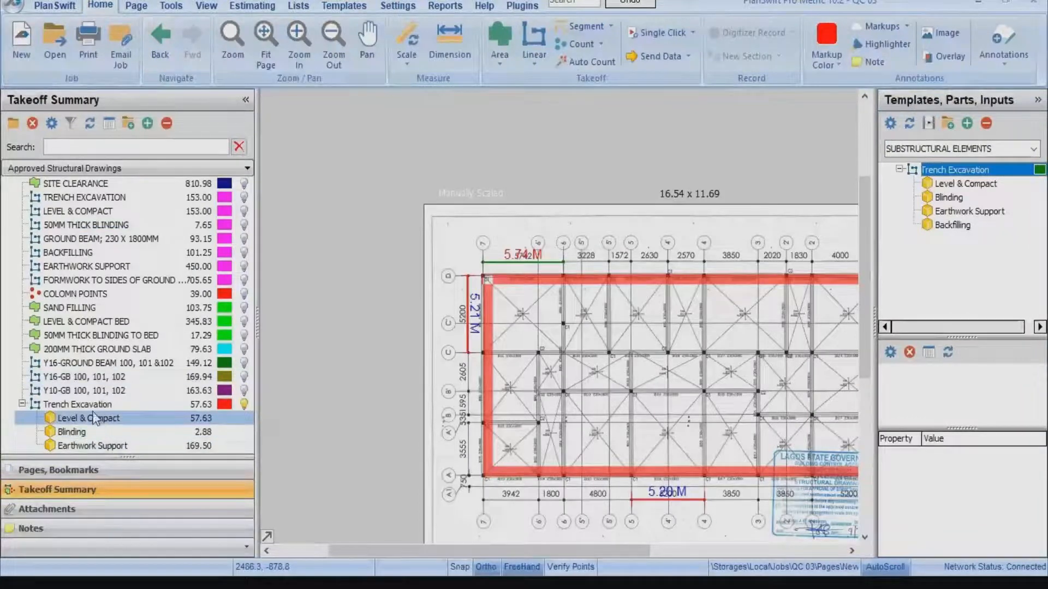
pyautogui.click(99, 404)
pyautogui.rightClick(100, 402)
pyautogui.click(158, 276)
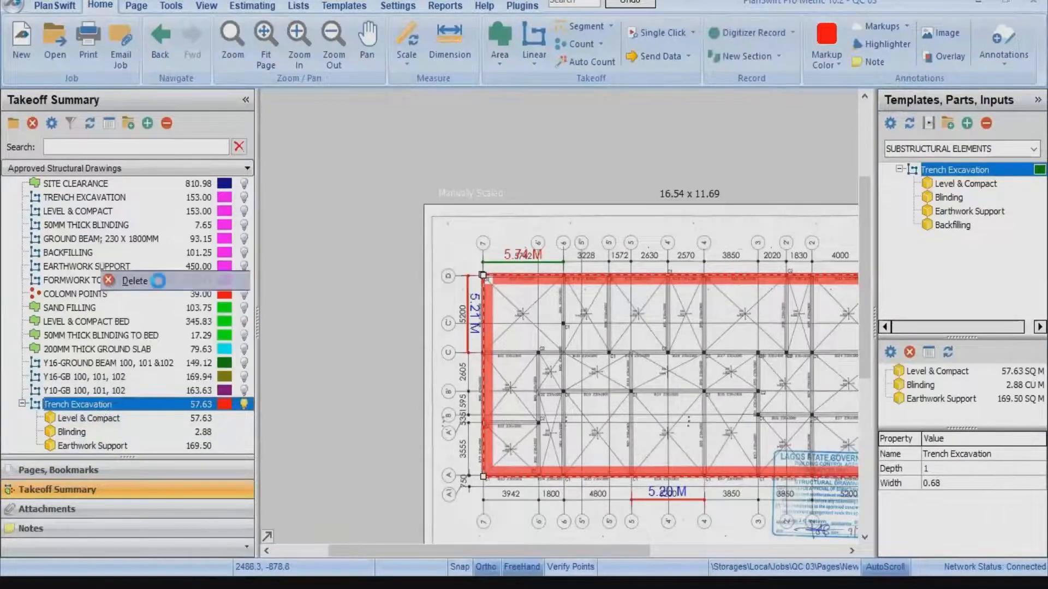
pyautogui.click(558, 291)
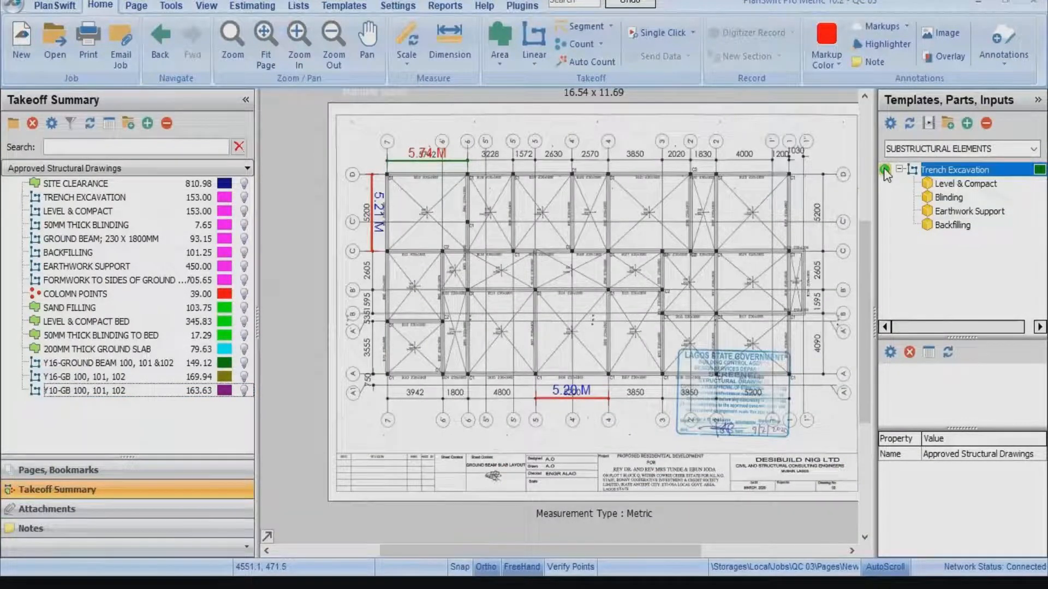
# Start a new takeoff from the Trench Excavation template with a depth of 1 M and a width of 0.68 M.
pyautogui.click(885, 171)
pyautogui.click(432, 250)
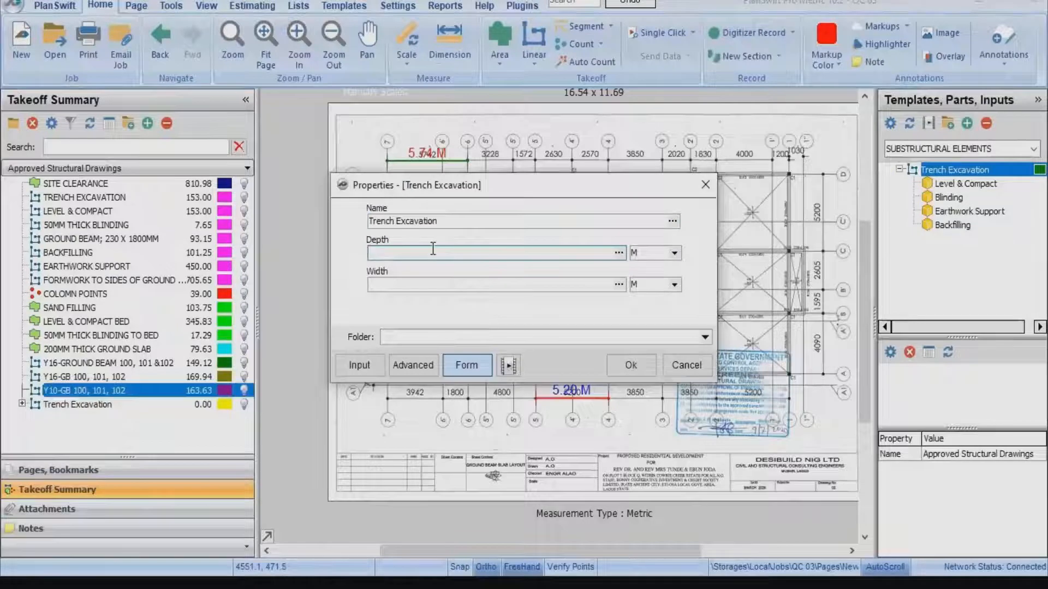
pyautogui.write('1')
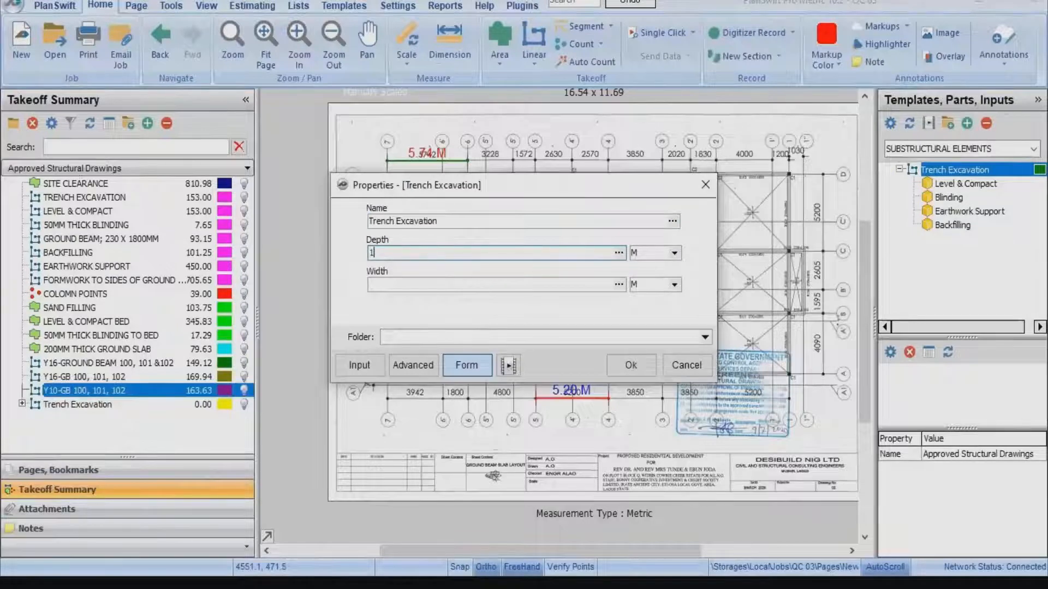
pyautogui.click(507, 286)
pyautogui.write('0.68')
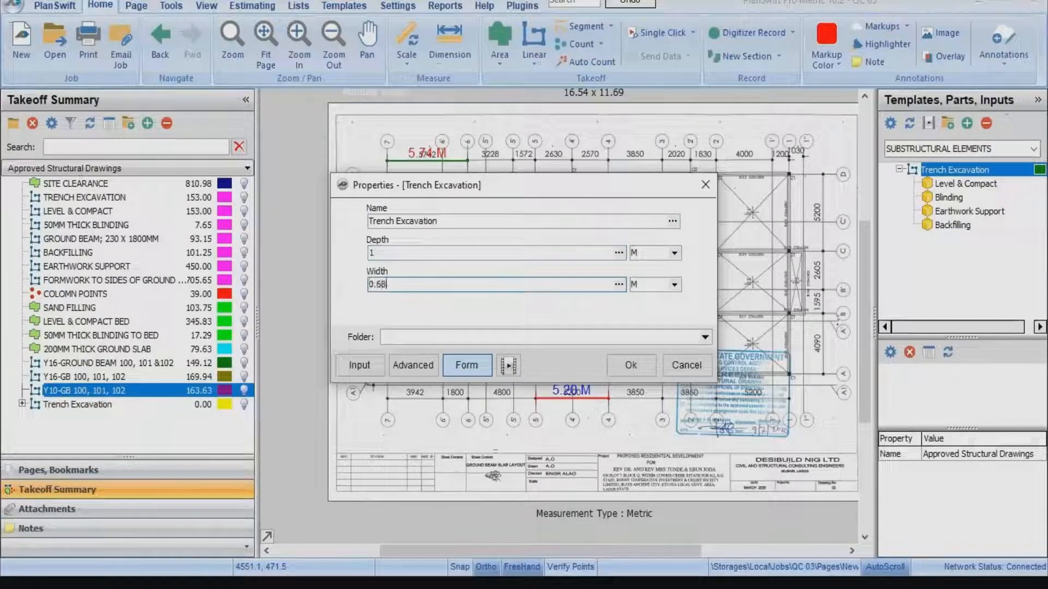
pyautogui.click(630, 364)
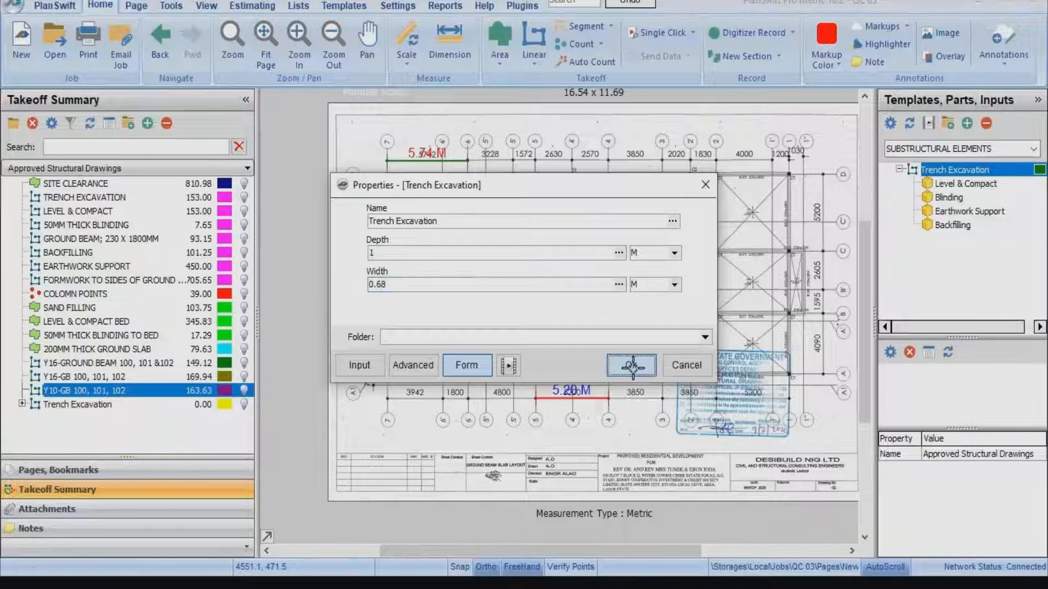
# Trace the trench around the building's rectangular outer perimeter, closing it at the starting corner, and finish recording.
pyautogui.scroll(3, 394, 167)
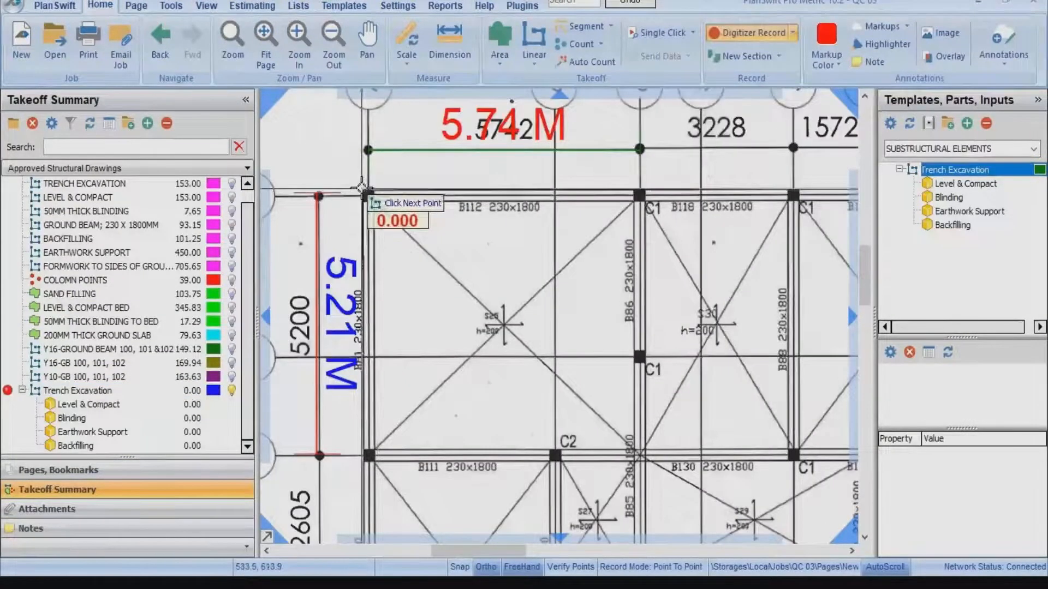
pyautogui.scroll(-3, 361, 192)
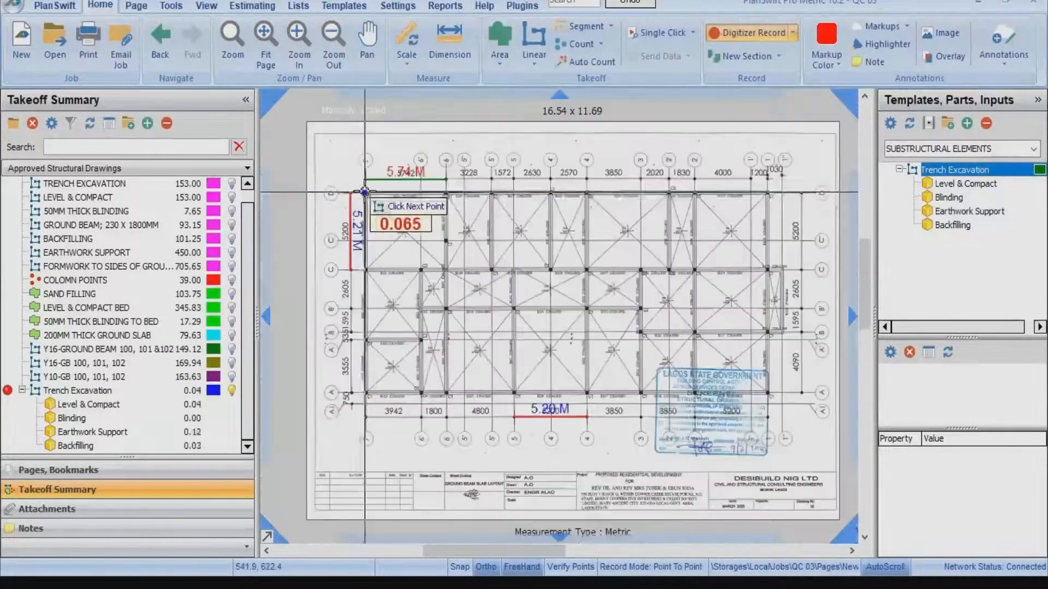
pyautogui.click(769, 191)
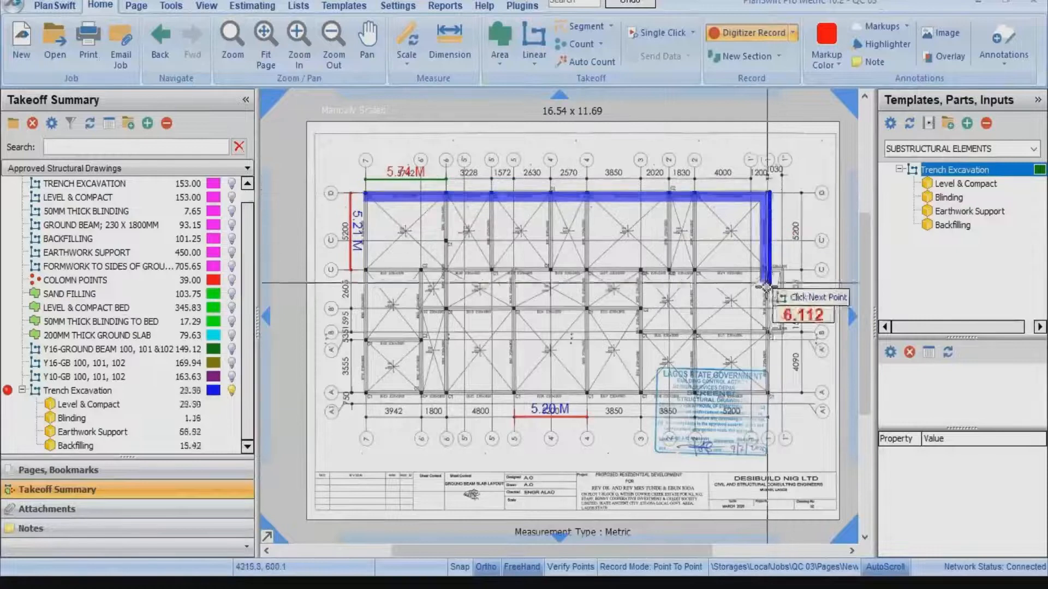
pyautogui.click(769, 393)
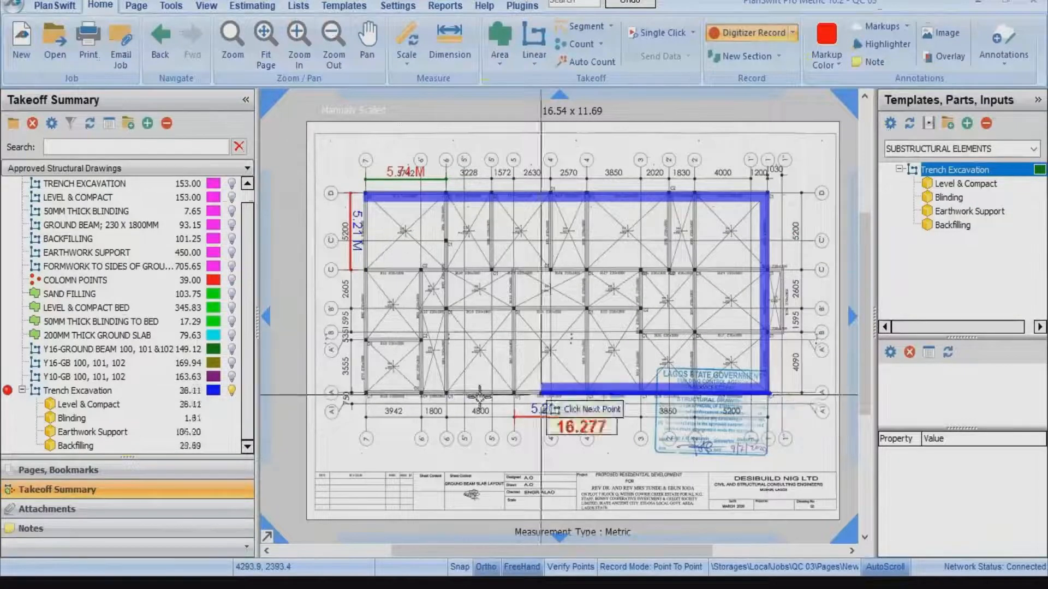
pyautogui.click(365, 395)
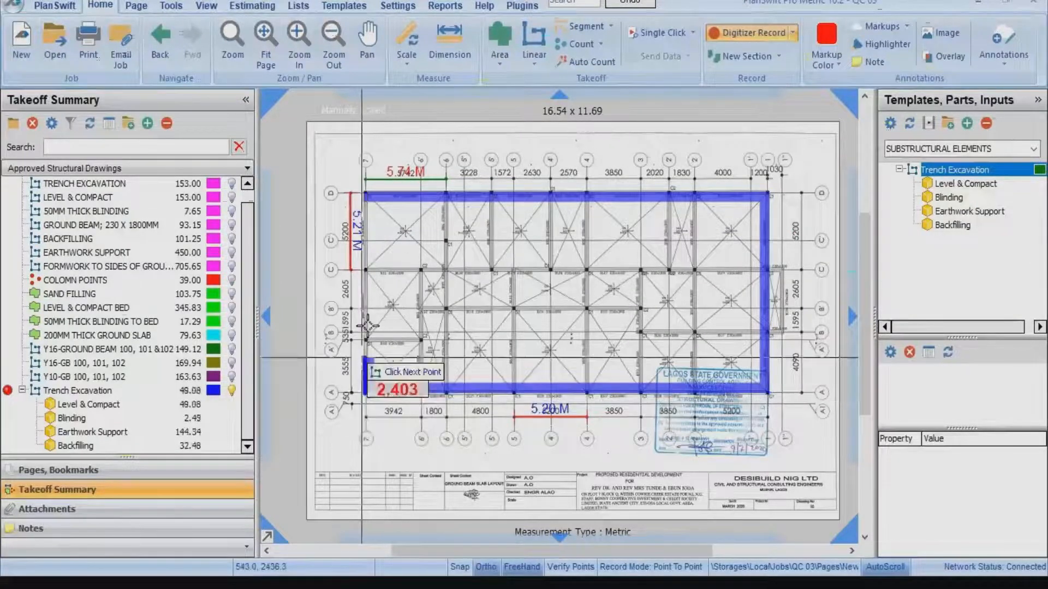
pyautogui.click(365, 192)
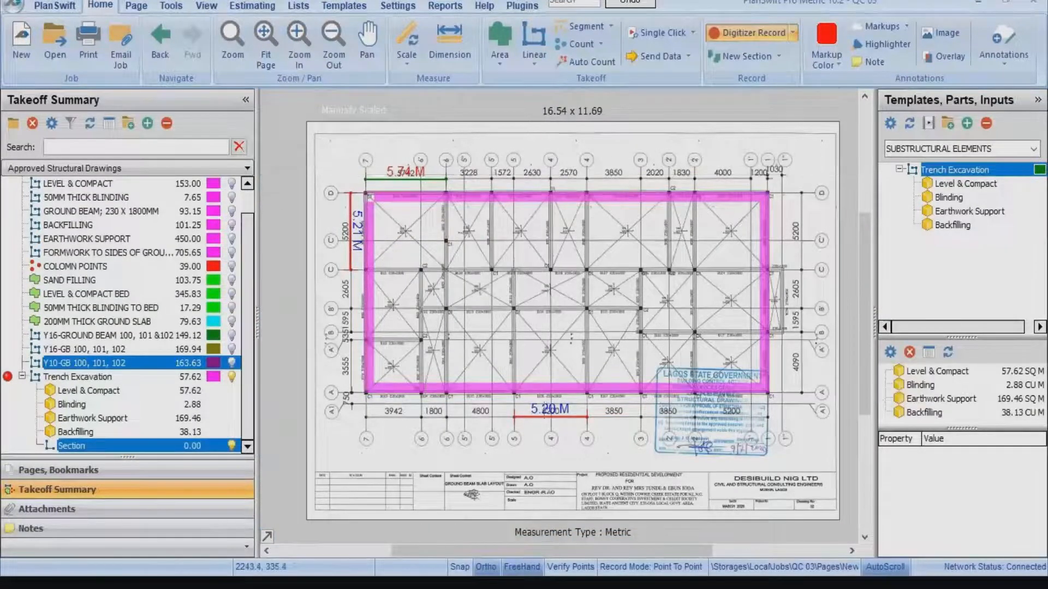
pyautogui.click(174, 391)
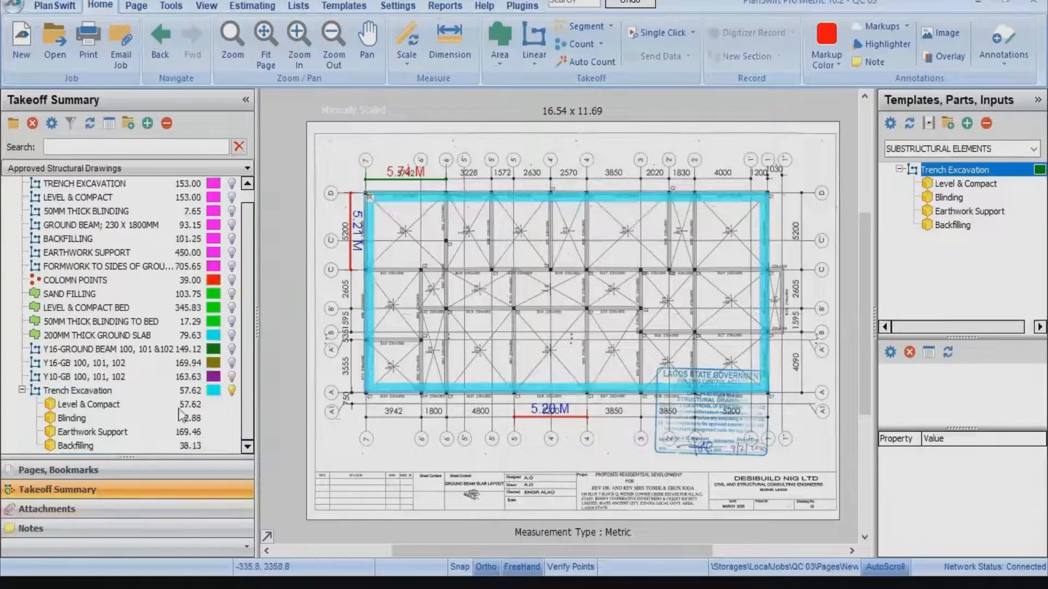
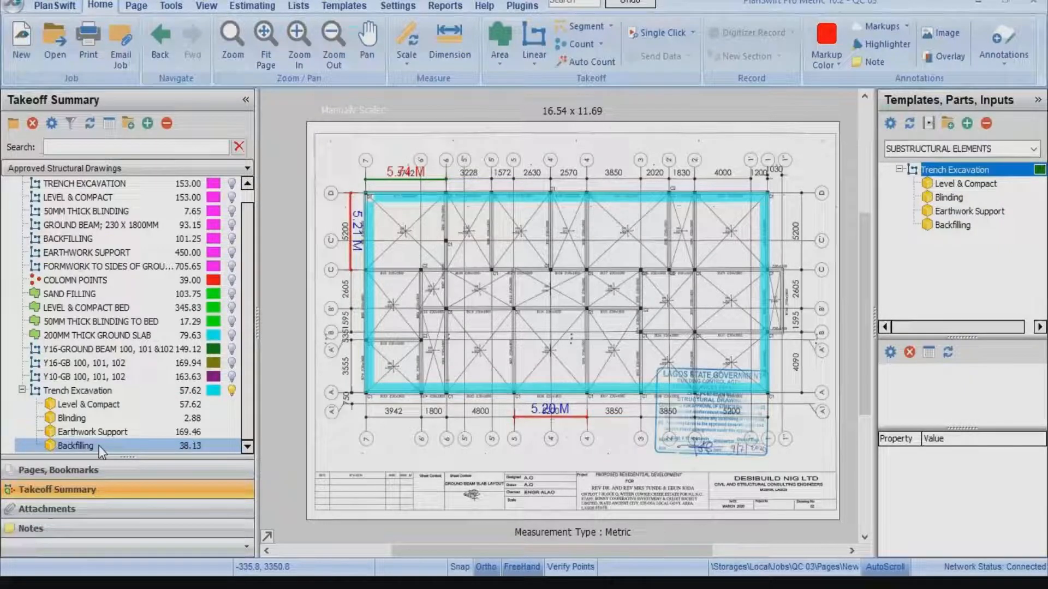
# Add a new part named Ground Beam to the Trench Excavation template and open its properties.
pyautogui.click(340, 6)
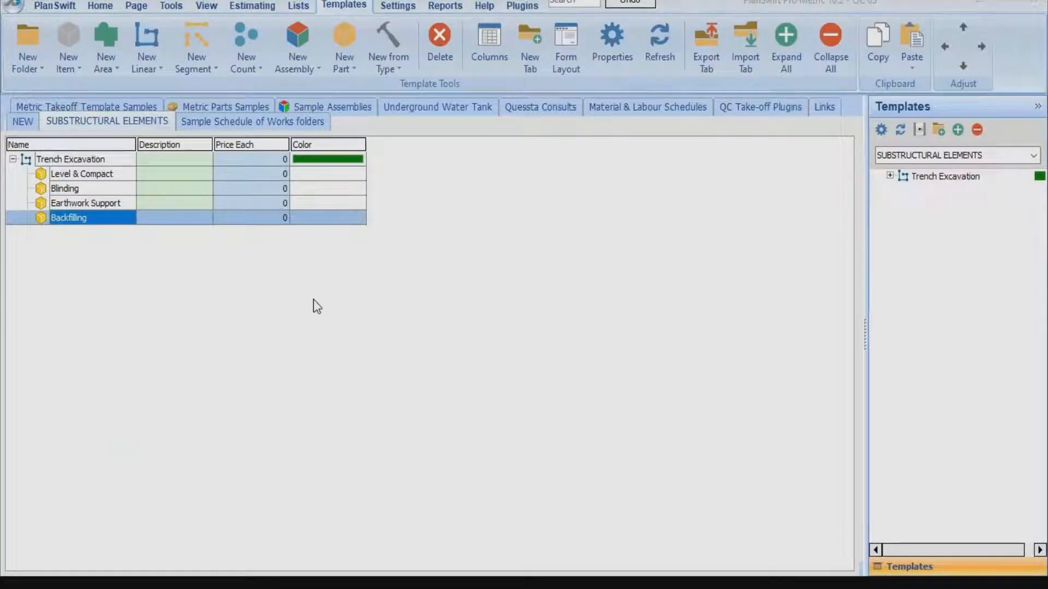
pyautogui.click(342, 31)
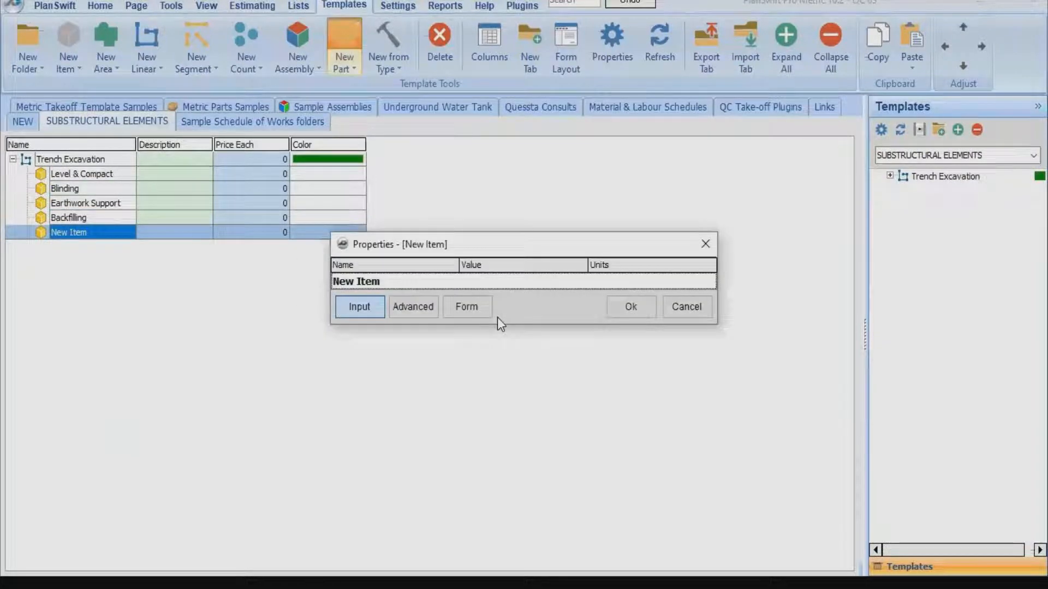
pyautogui.click(532, 282)
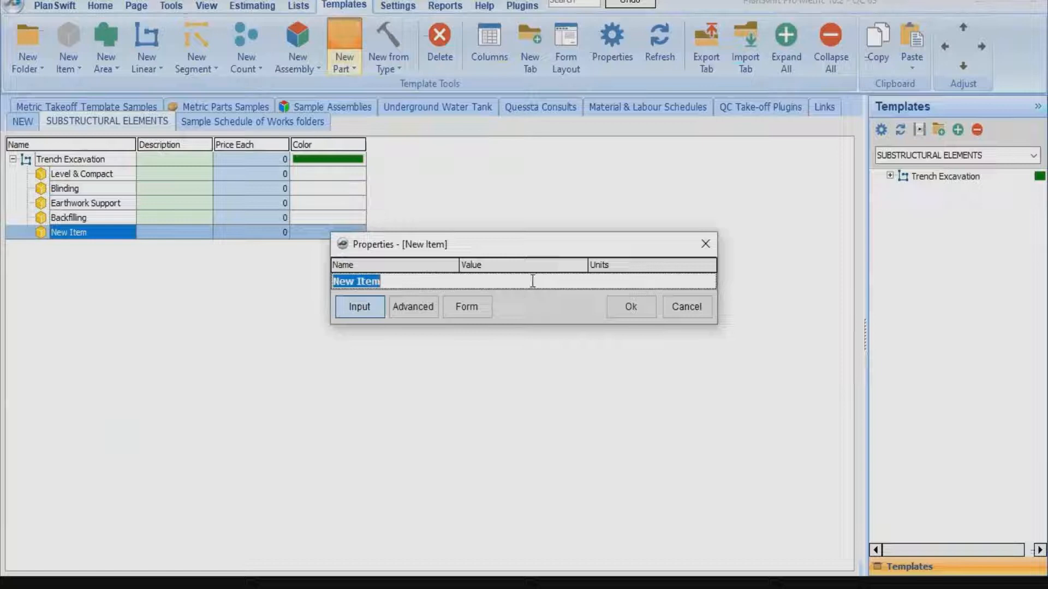
pyautogui.write('Ground B')
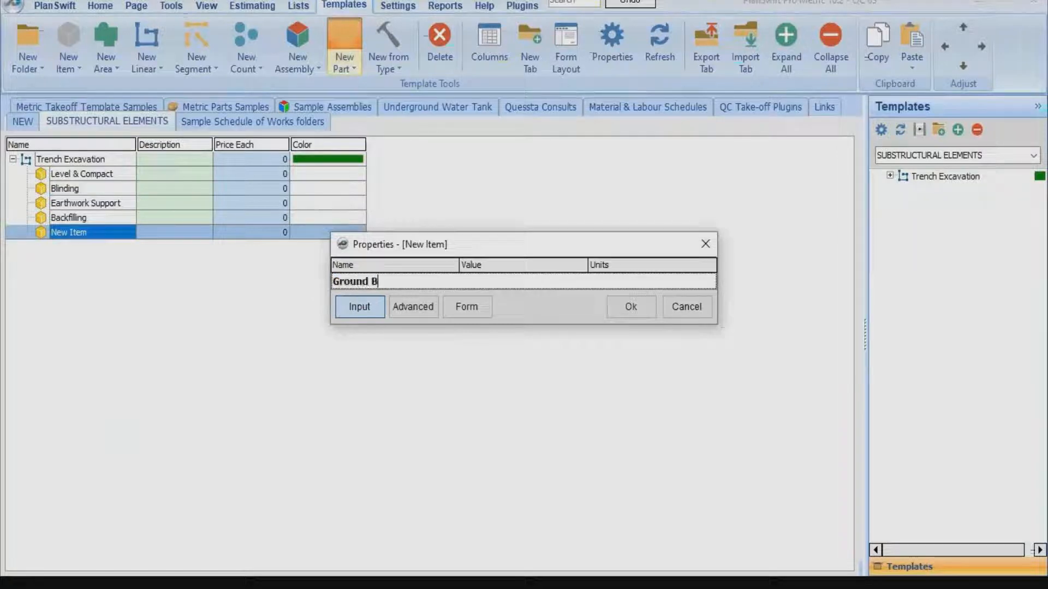
pyautogui.write('eam')
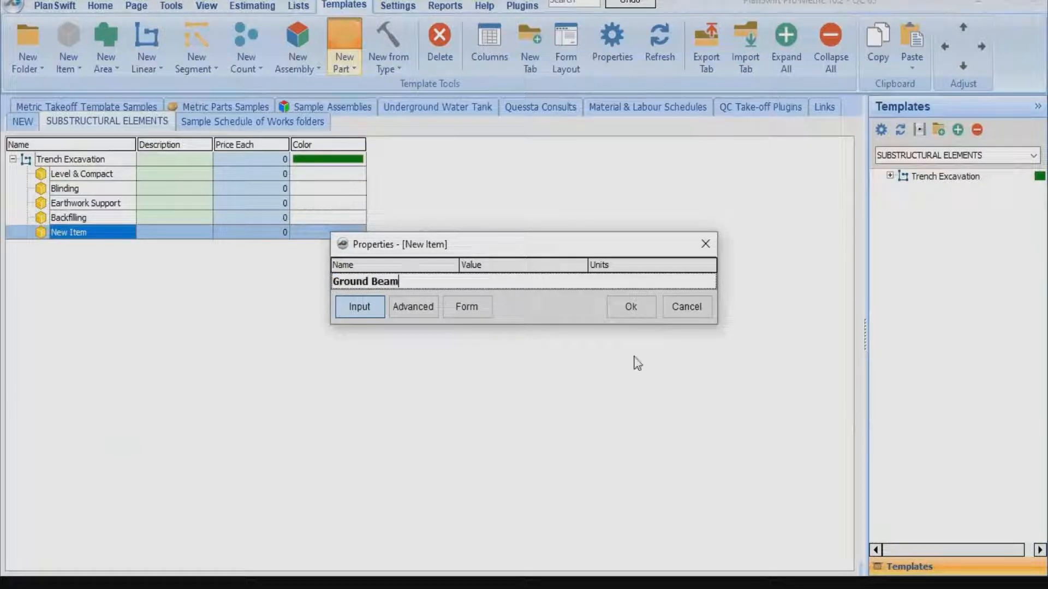
pyautogui.click(634, 309)
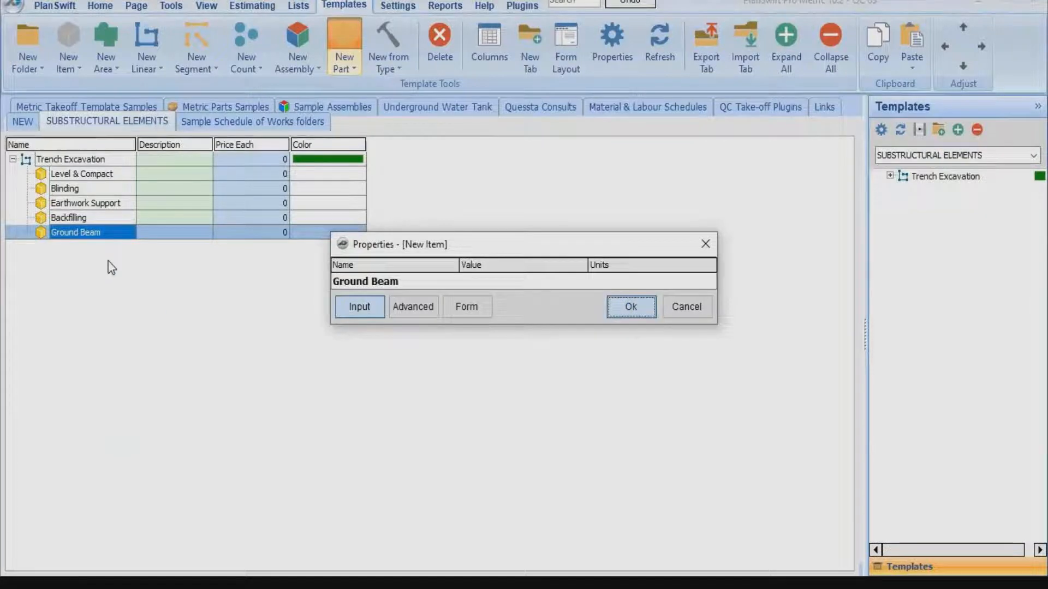
pyautogui.doubleClick(85, 236)
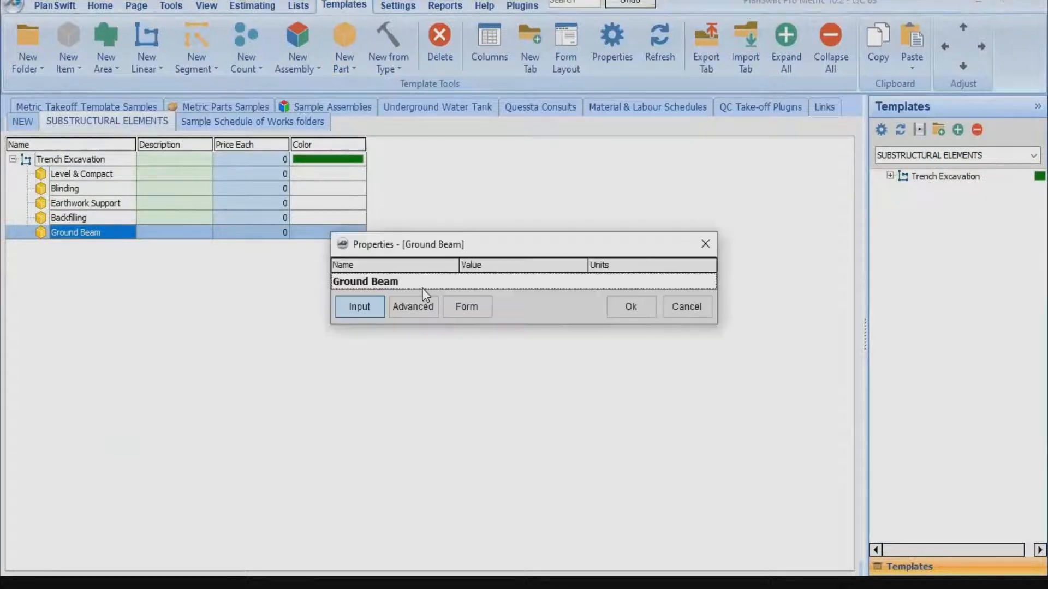
# Add a property named Width under Estimating in the Ground Beam part's advanced properties.
pyautogui.click(417, 305)
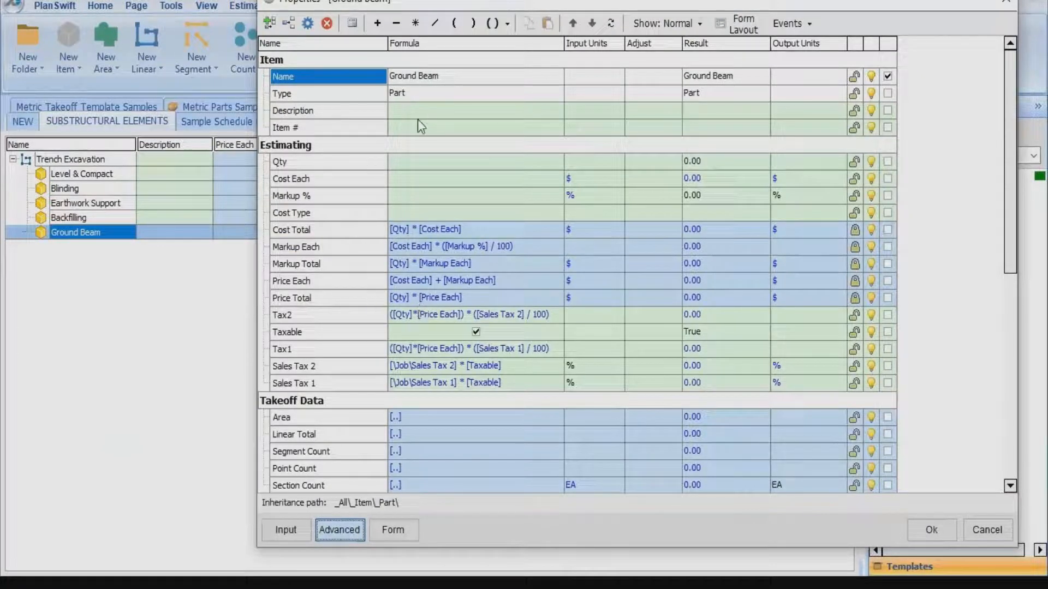
pyautogui.click(378, 165)
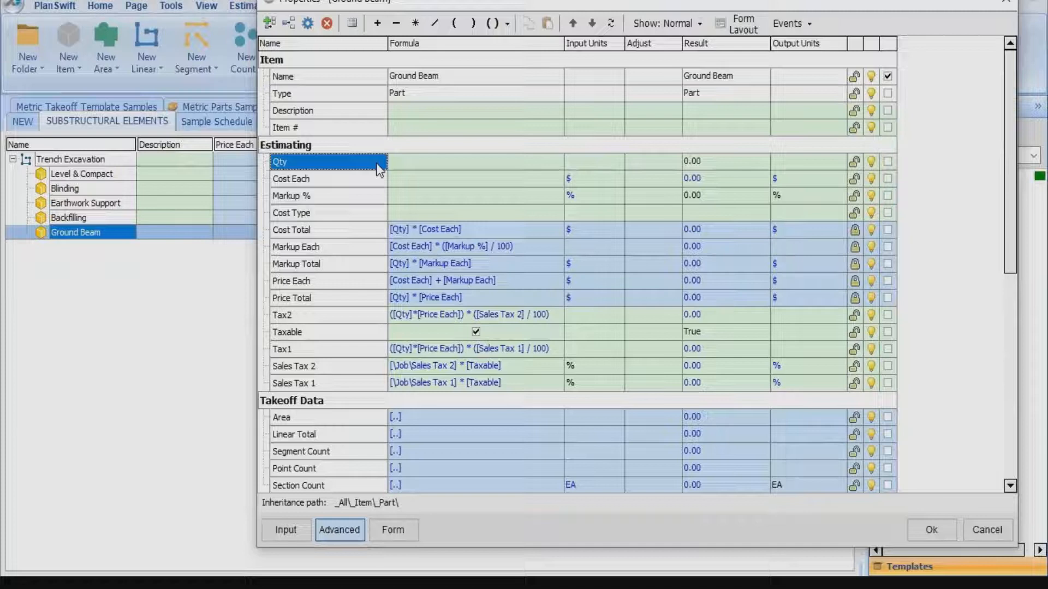
pyautogui.click(314, 181)
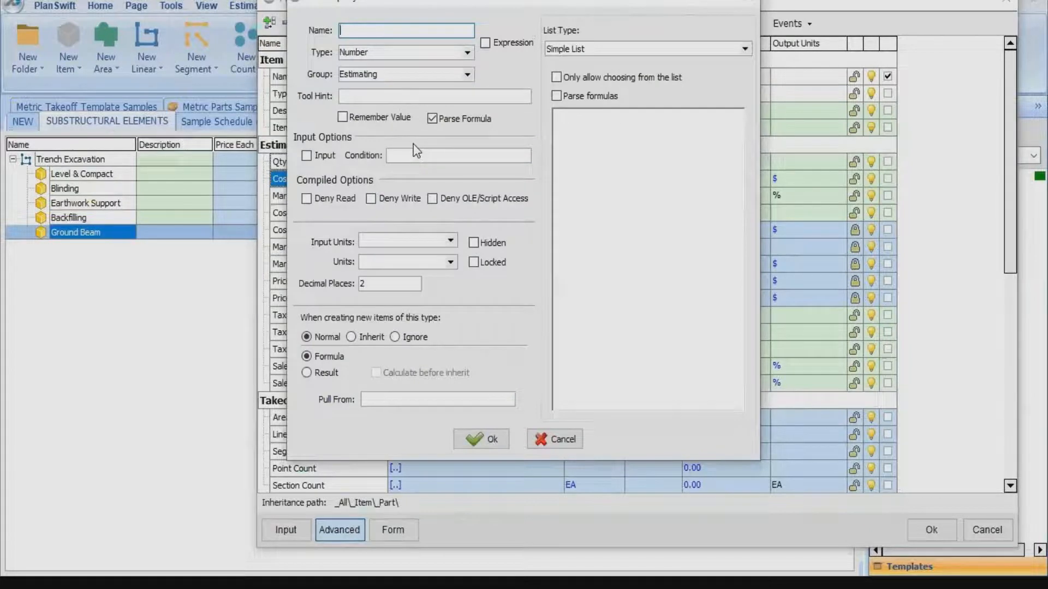
pyautogui.write('Width')
pyautogui.click(499, 436)
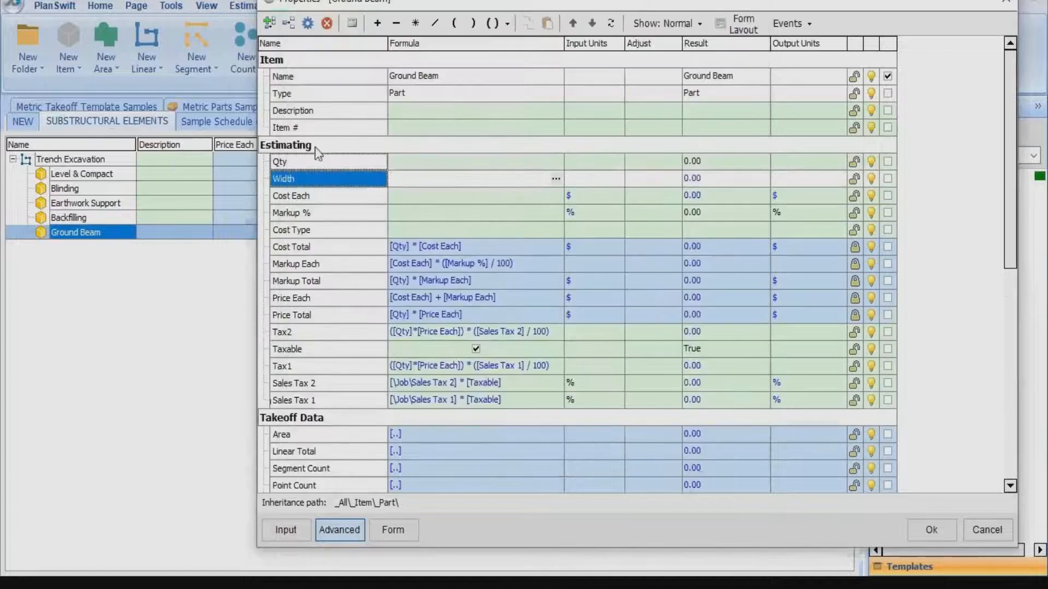
# Add another Estimating property named Thickness to the Ground Beam part.
pyautogui.click(322, 192)
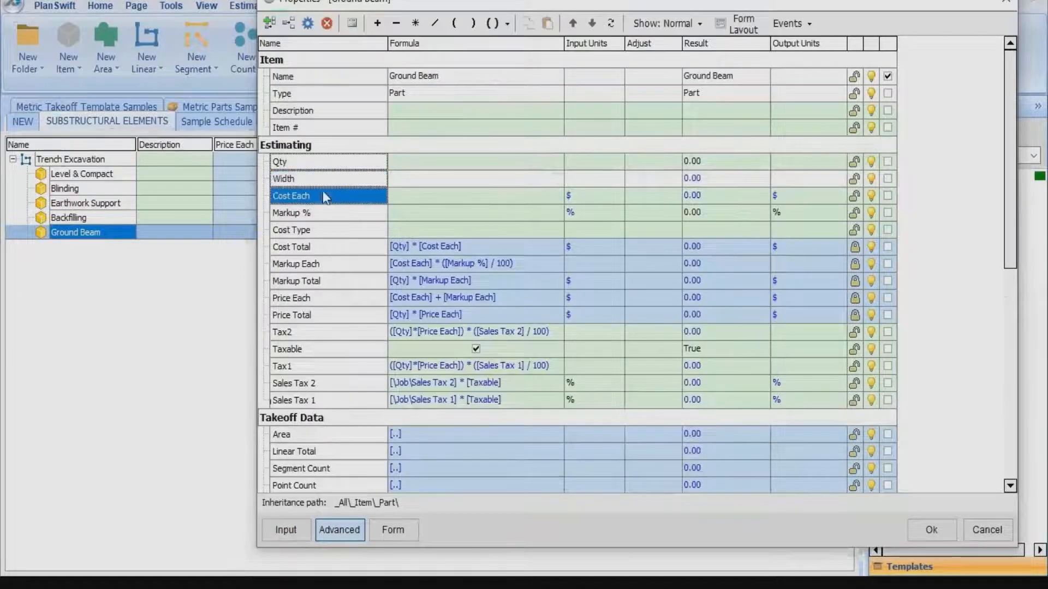
pyautogui.click(288, 23)
pyautogui.write('Th')
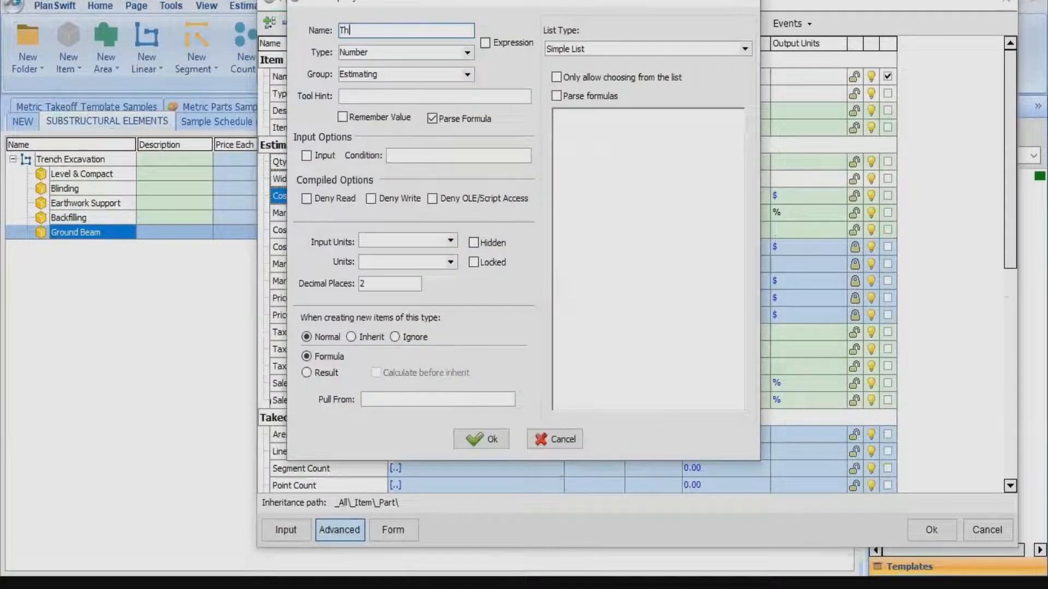
pyautogui.write('ickness')
pyautogui.click(488, 440)
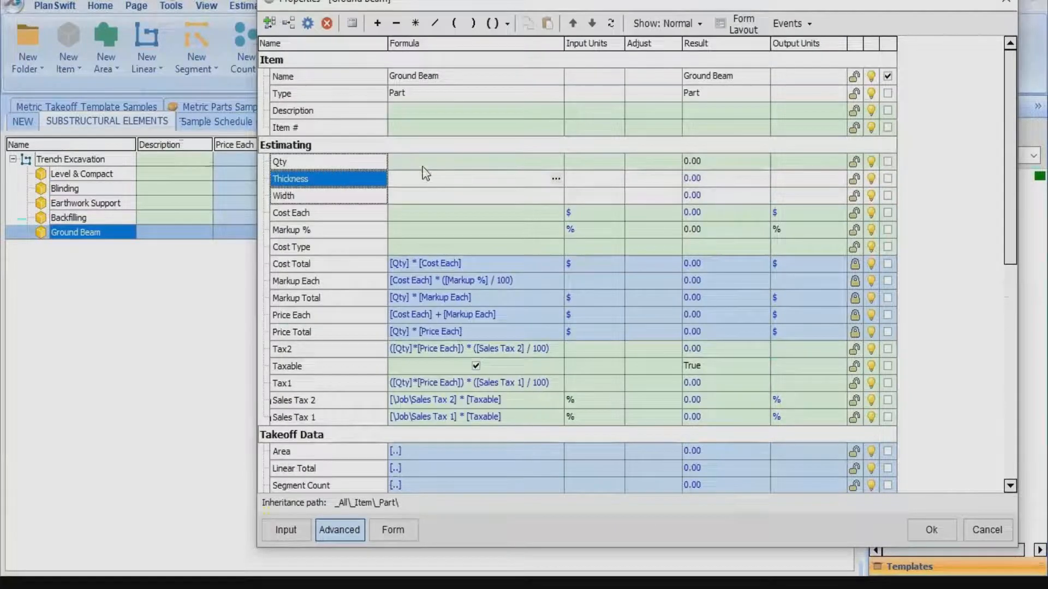
# Insert the parent Trench Excavation's Linear Total into the Ground Beam's Qty formula.
pyautogui.click(424, 162)
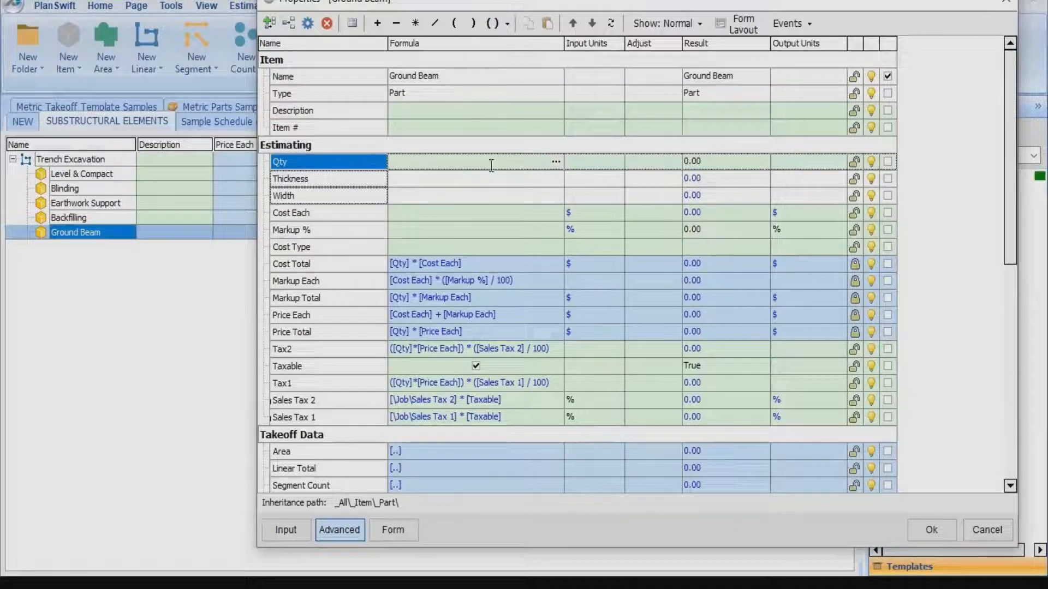
pyautogui.click(557, 167)
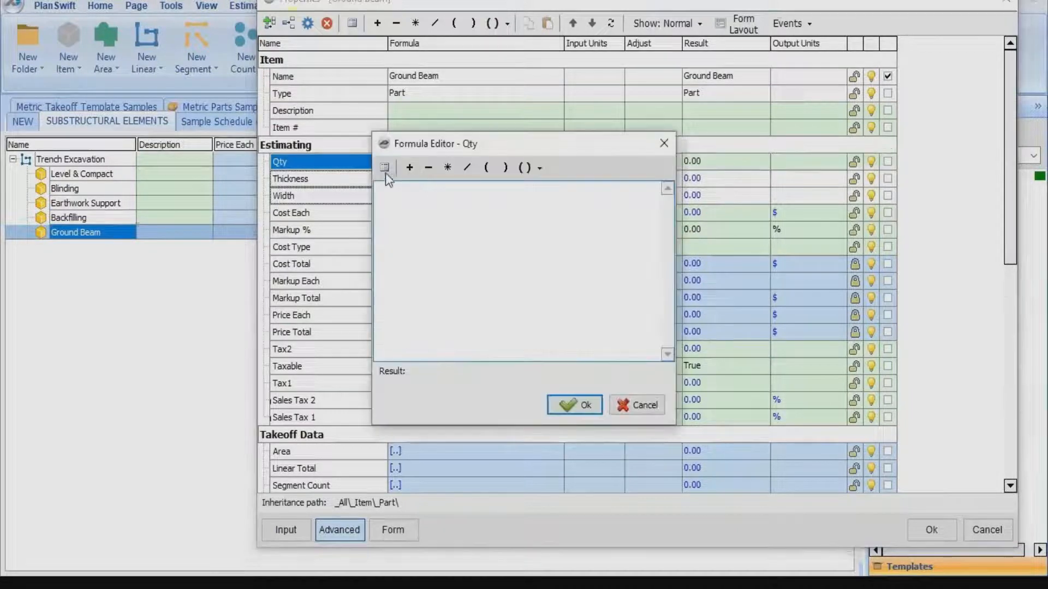
pyautogui.click(384, 166)
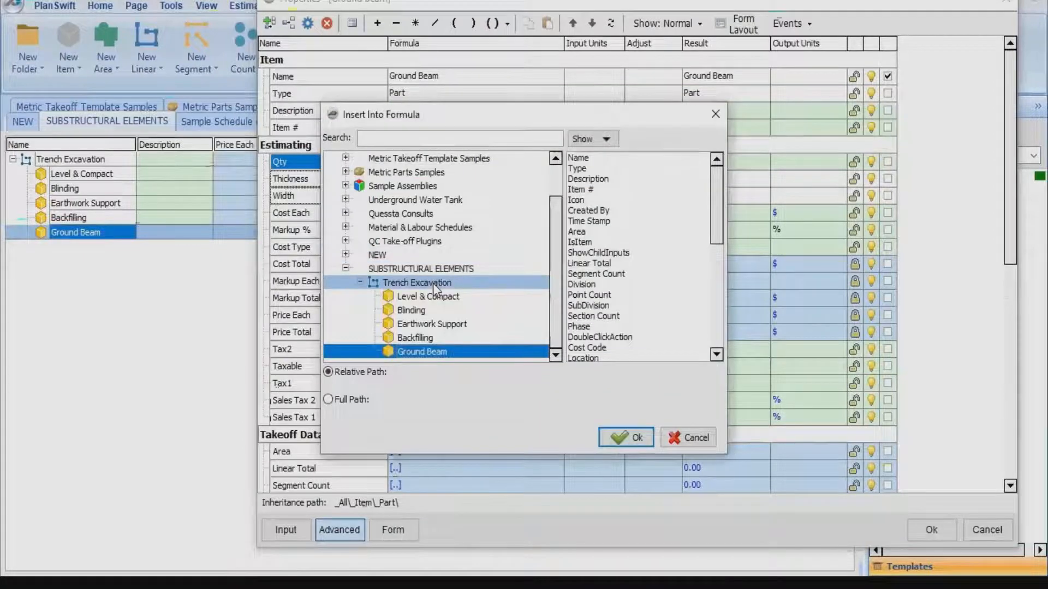
pyautogui.click(433, 284)
pyautogui.scroll(-10, 638, 302)
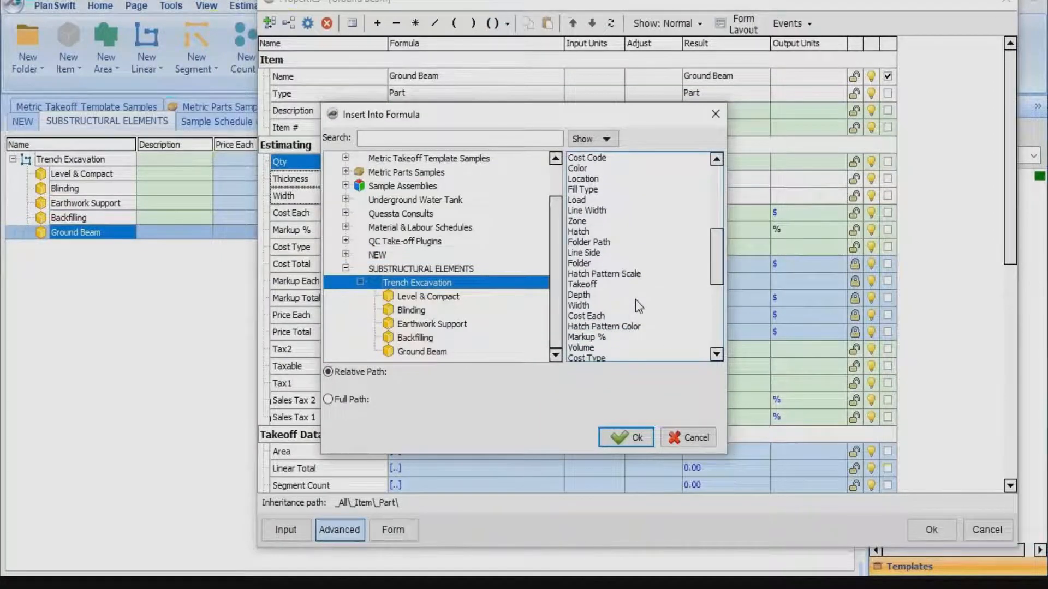
pyautogui.scroll(-5, 635, 299)
pyautogui.scroll(-5, 631, 314)
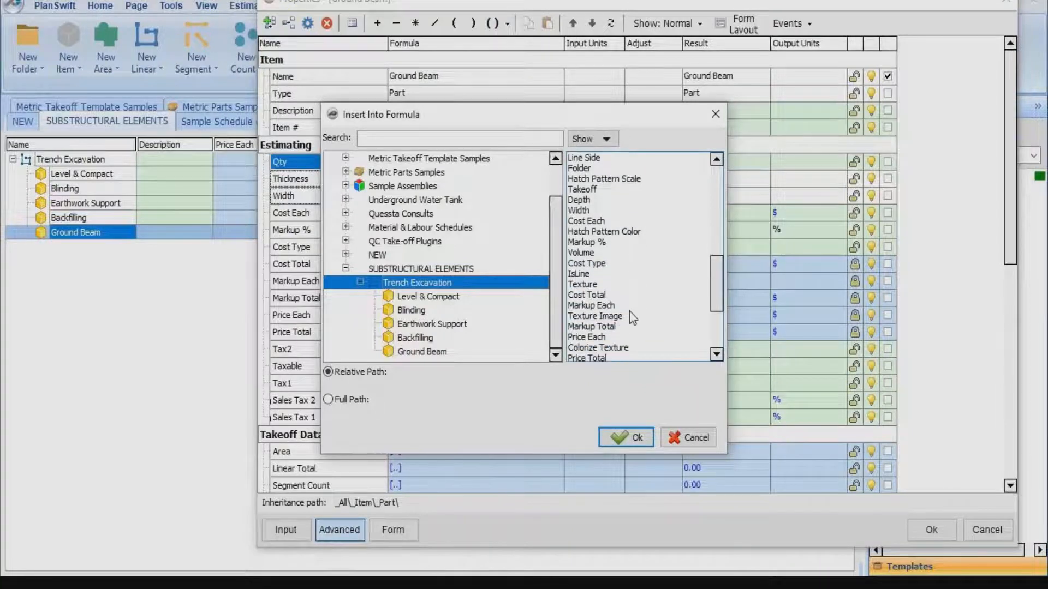
pyautogui.click(598, 275)
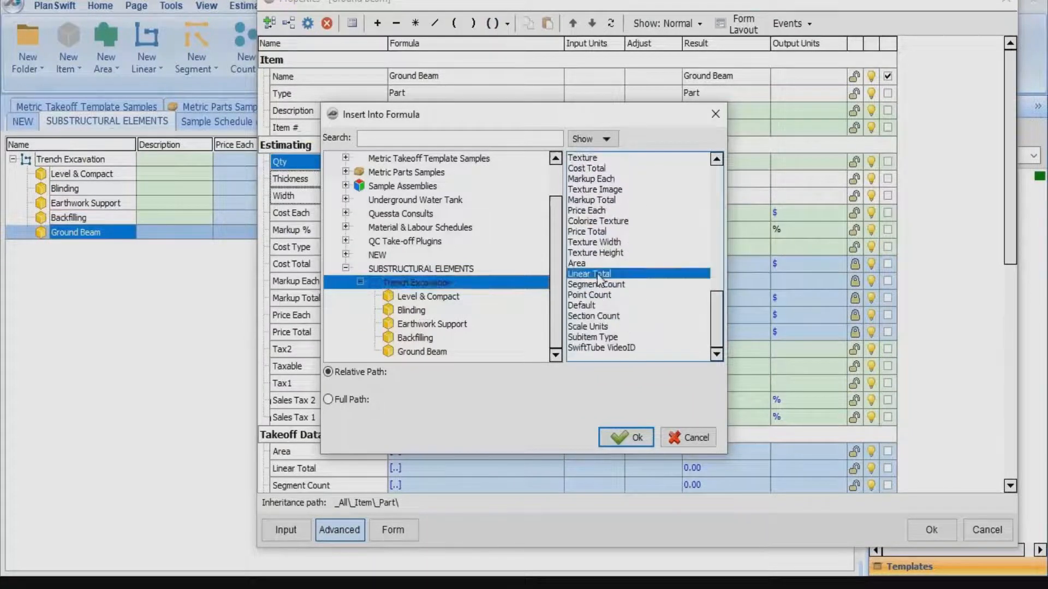
pyautogui.click(626, 438)
pyautogui.click(579, 406)
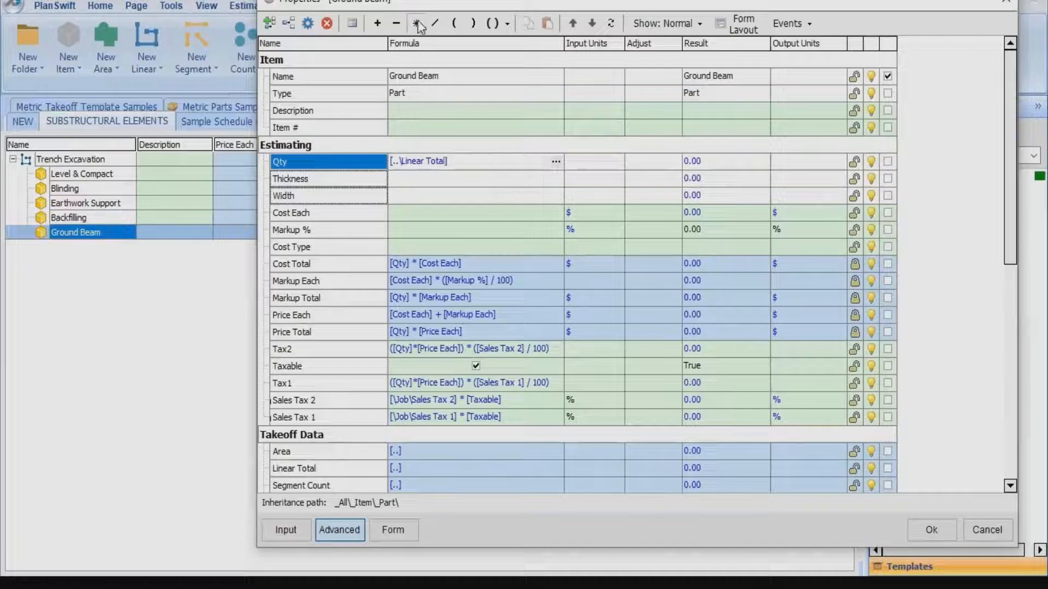
# Complete the Qty formula as [..\Linear Total] * [Width] * [Thickness].
pyautogui.click(292, 197)
pyautogui.moveTo(292, 197); pyautogui.dragTo(453, 161)
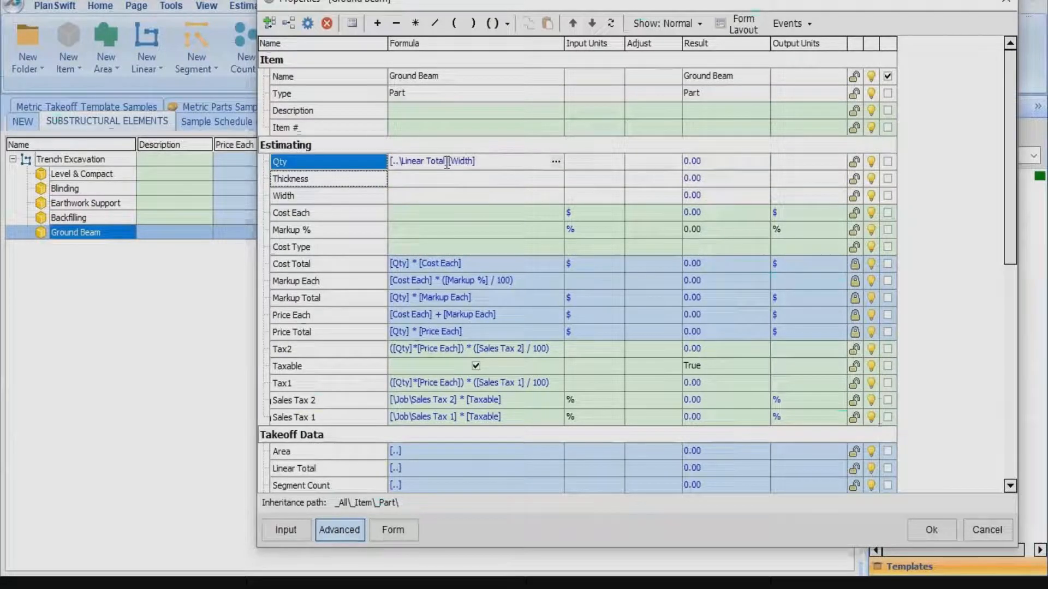
pyautogui.click(415, 23)
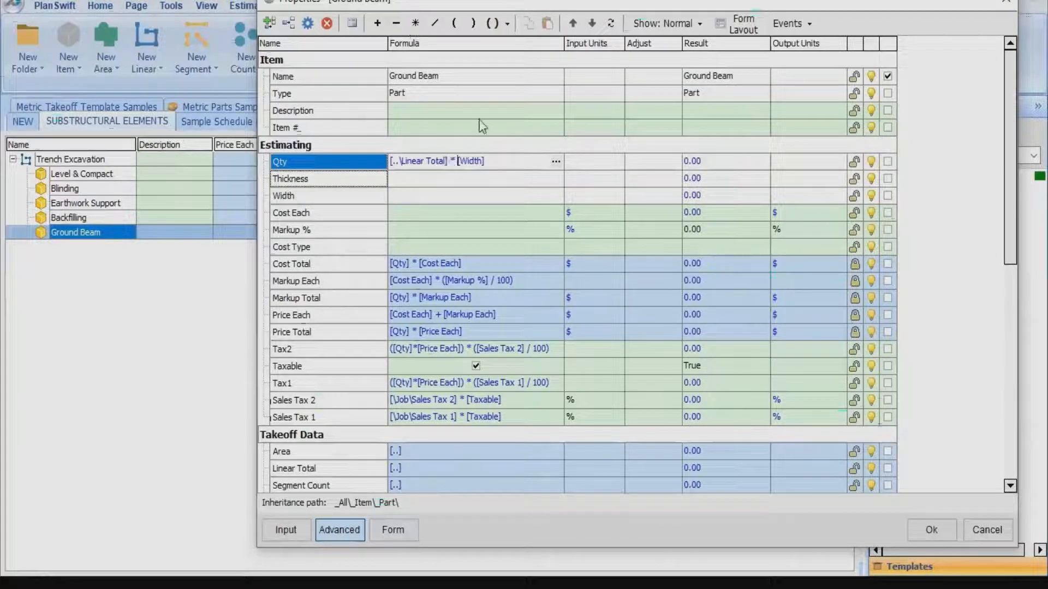
pyautogui.click(415, 23)
pyautogui.moveTo(280, 180); pyautogui.dragTo(502, 162)
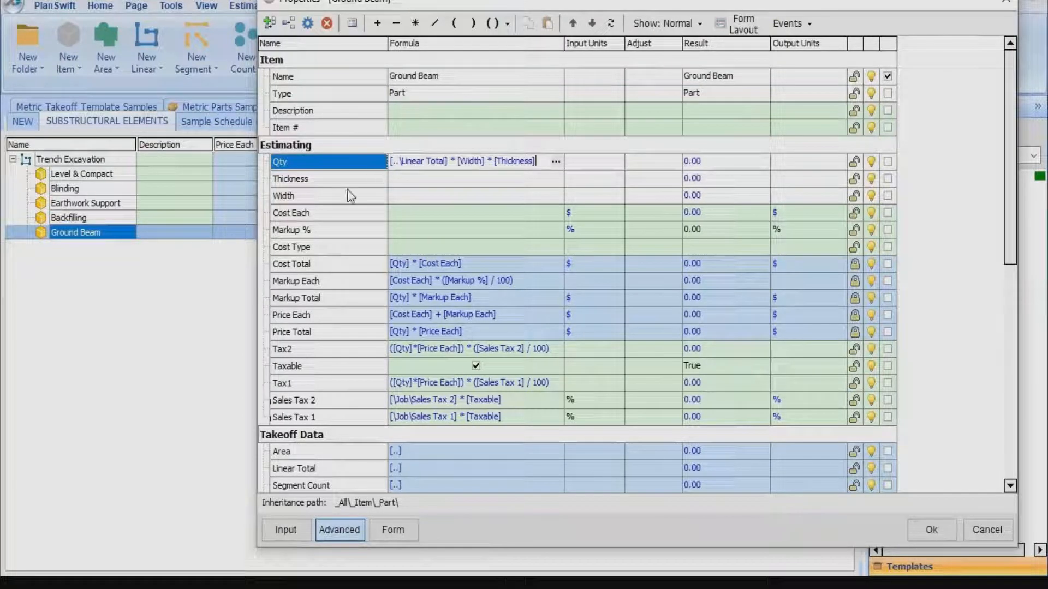
pyautogui.doubleClick(307, 179)
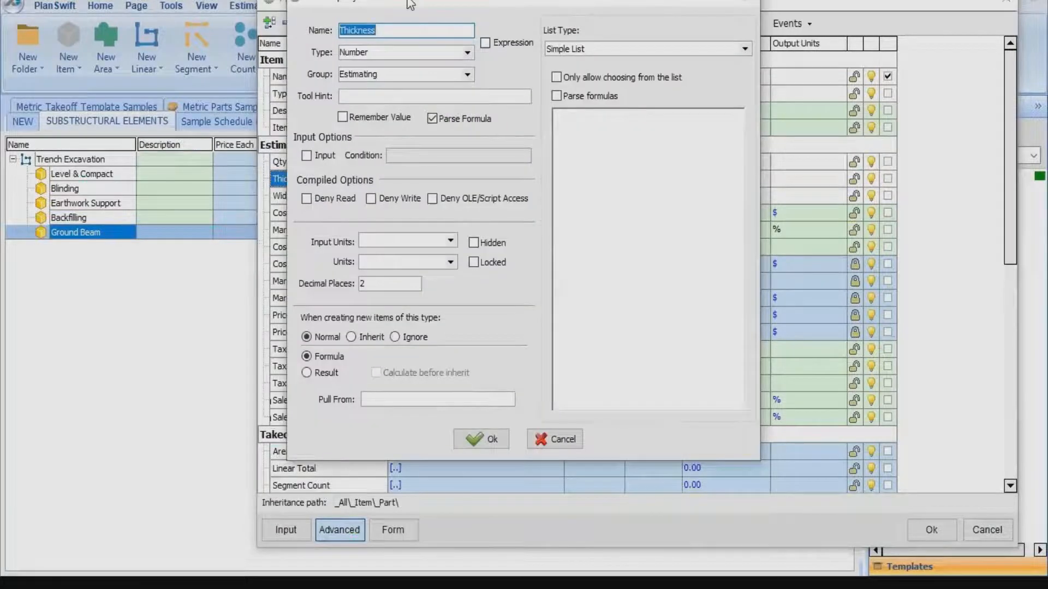
pyautogui.click(561, 117)
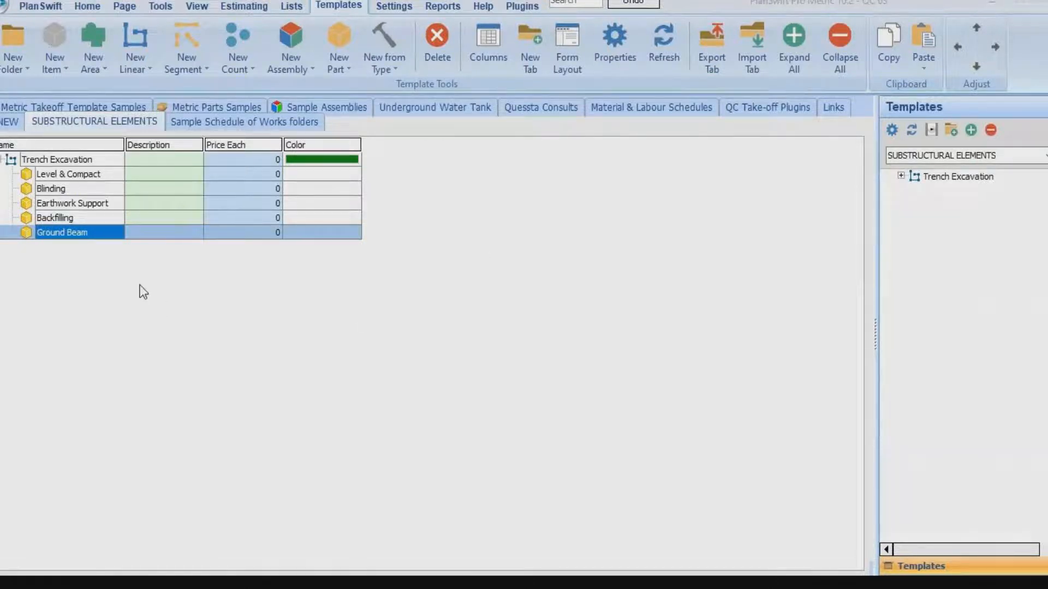
# Reopen the Ground Beam part's advanced properties and set the Qty input units to CU M.
pyautogui.click(88, 233)
pyautogui.doubleClick(71, 233)
pyautogui.click(409, 306)
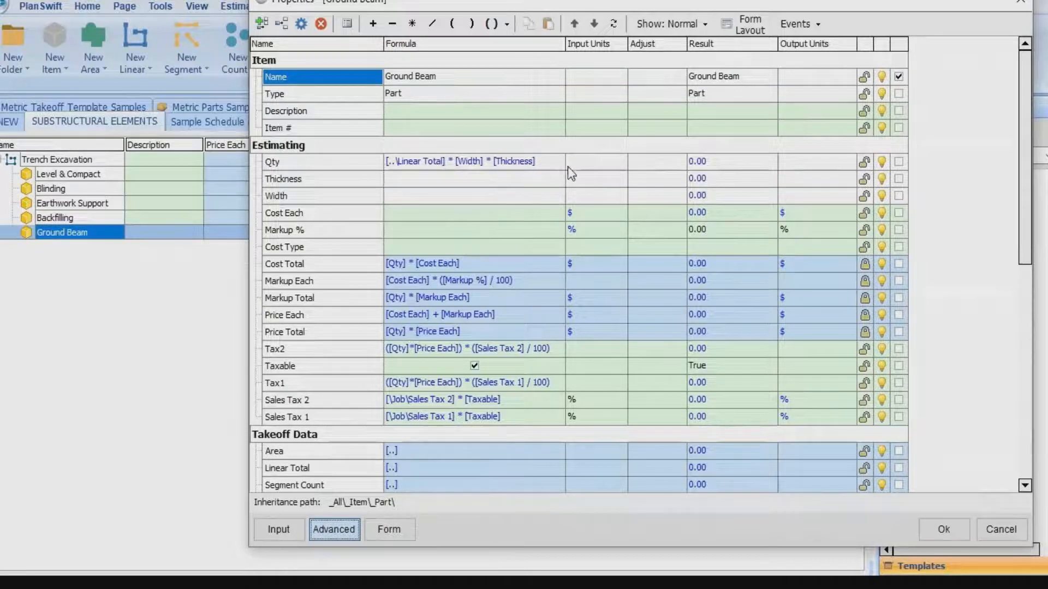
pyautogui.click(603, 162)
pyautogui.click(618, 162)
pyautogui.scroll(-3, 598, 218)
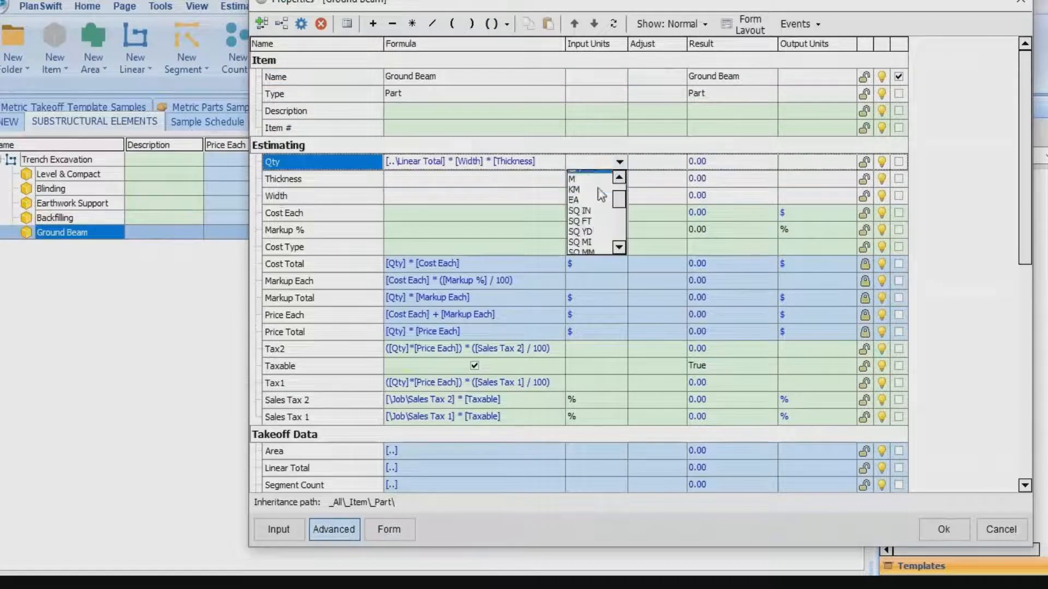
pyautogui.click(595, 228)
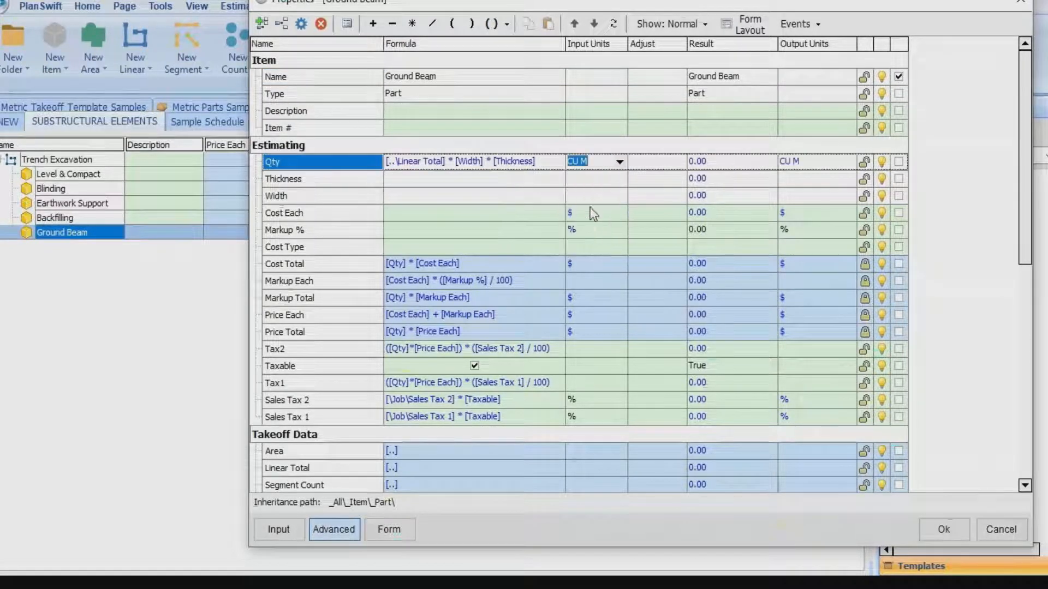
# Set the input units of both Thickness and Width to M.
pyautogui.click(588, 178)
pyautogui.click(619, 179)
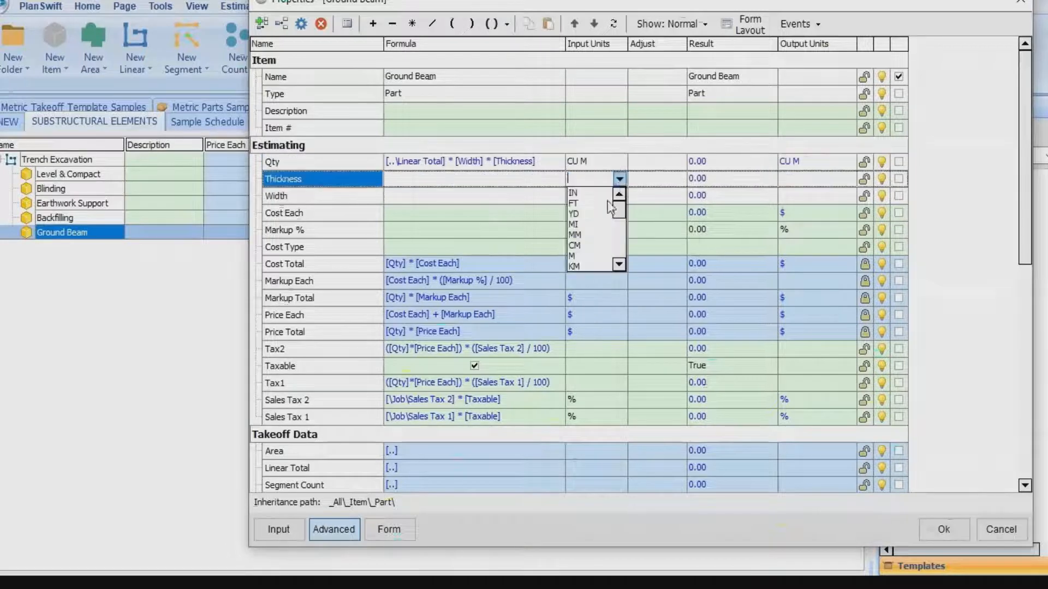
pyautogui.click(578, 255)
pyautogui.click(589, 196)
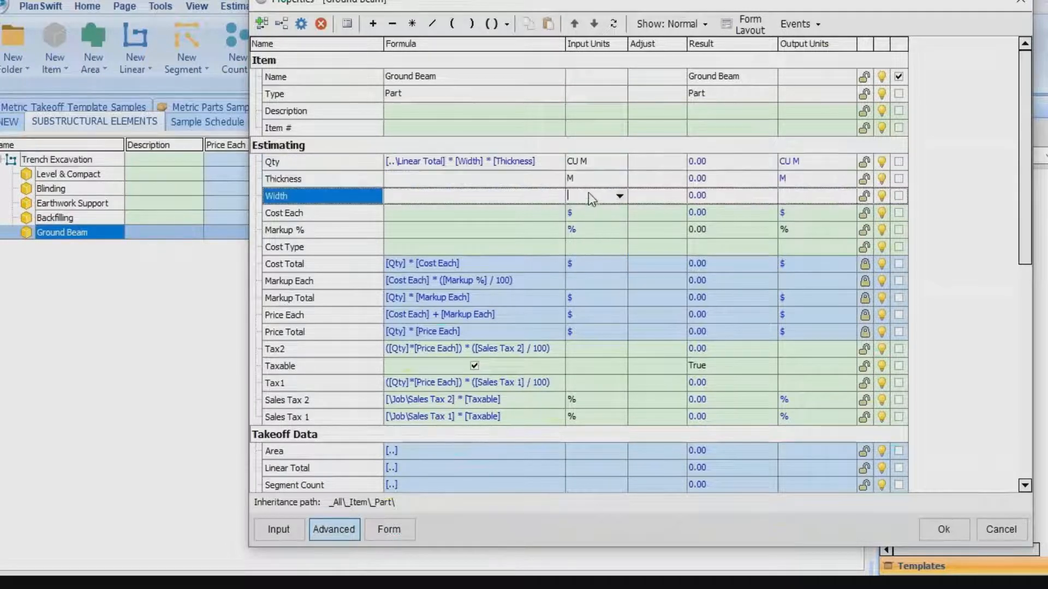
pyautogui.click(619, 196)
pyautogui.click(597, 272)
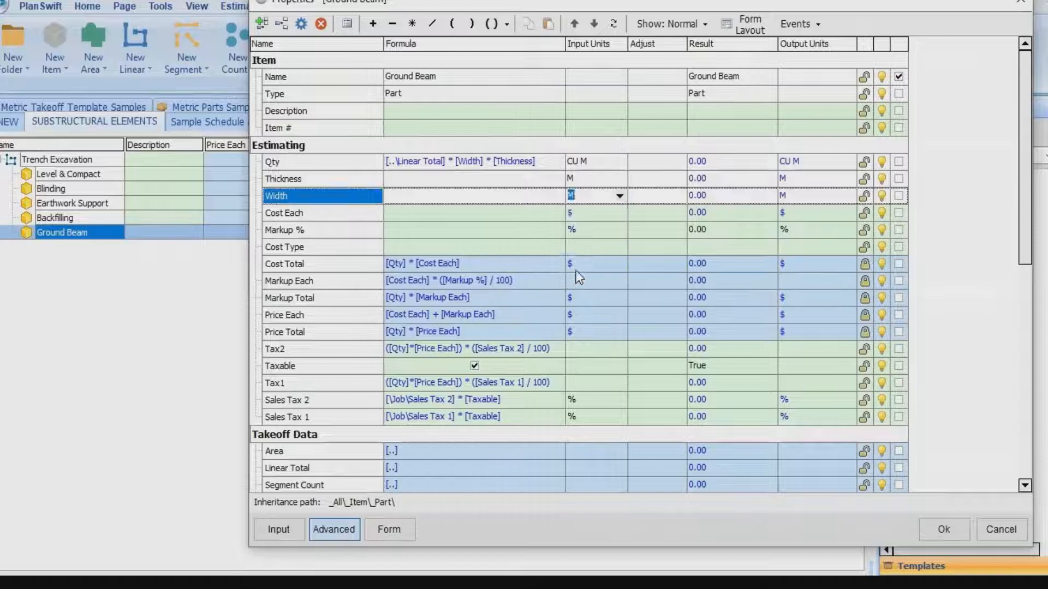
# Rename the Thickness property as Height and mark both Height and Width as input properties.
pyautogui.click(302, 178)
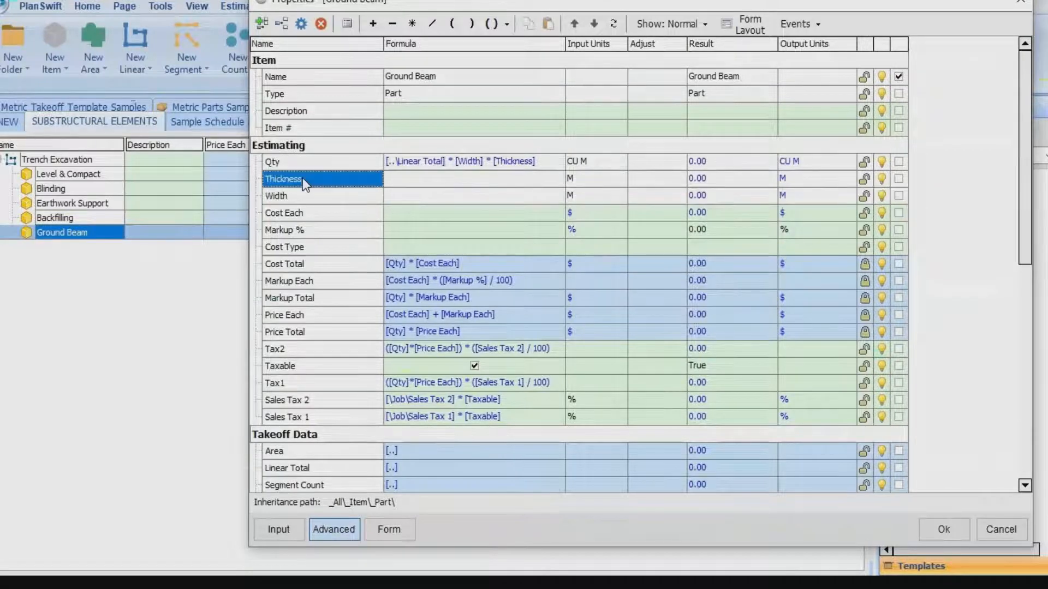
pyautogui.doubleClick(302, 178)
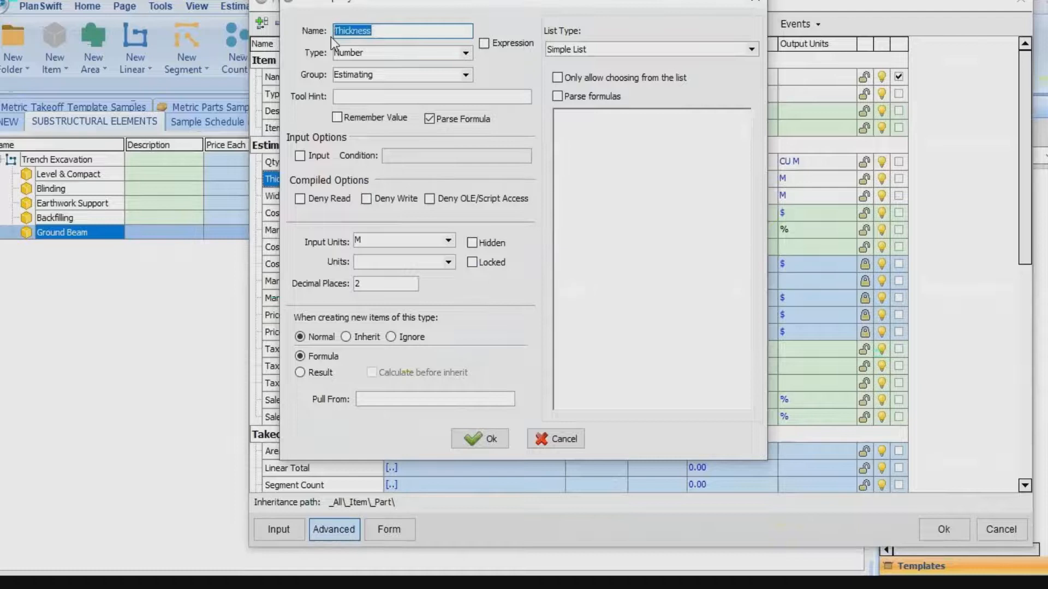
pyautogui.write('High')
pyautogui.press('BackSpace')
pyautogui.press('BackSpace')
pyautogui.press('BackSpace')
pyautogui.write('eight')
pyautogui.click(473, 444)
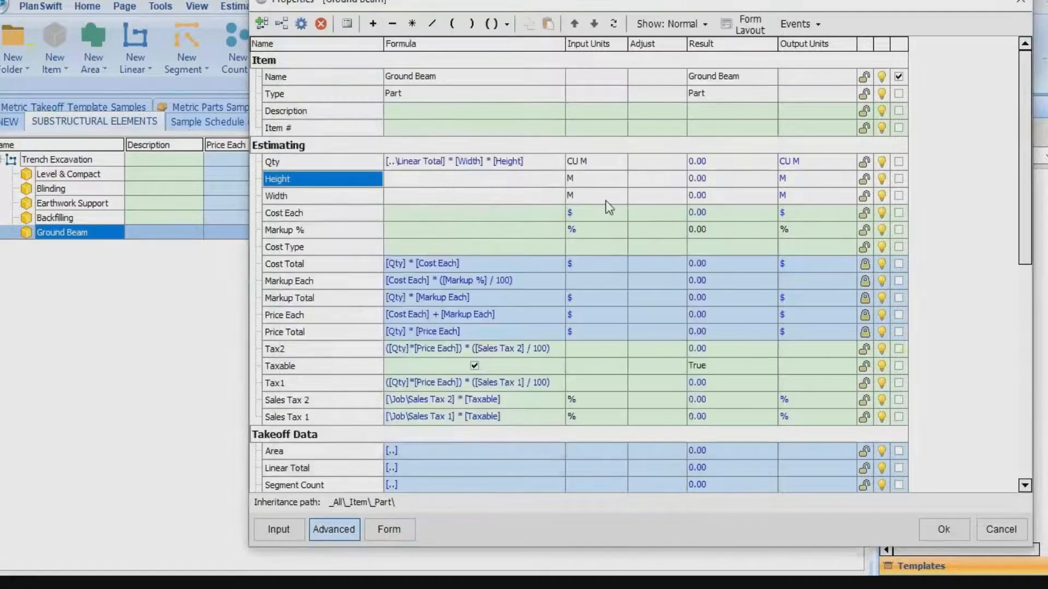
pyautogui.click(898, 179)
pyautogui.click(898, 194)
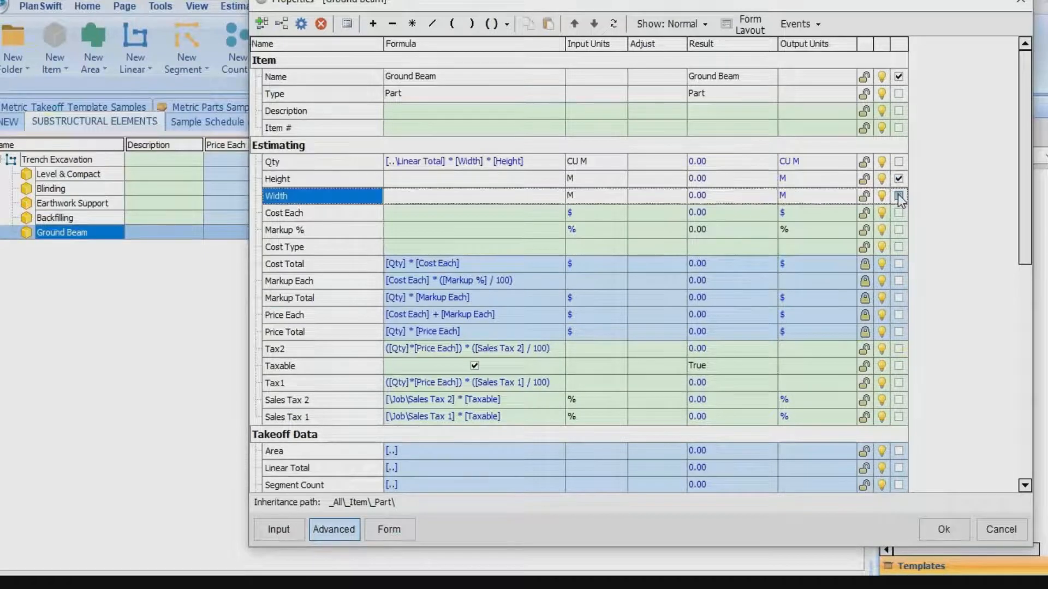
# Give the Height property a simple list of choices: 0.23, 0.45, 0.60, 1.00, 1.60 and 1.80.
pyautogui.click(287, 179)
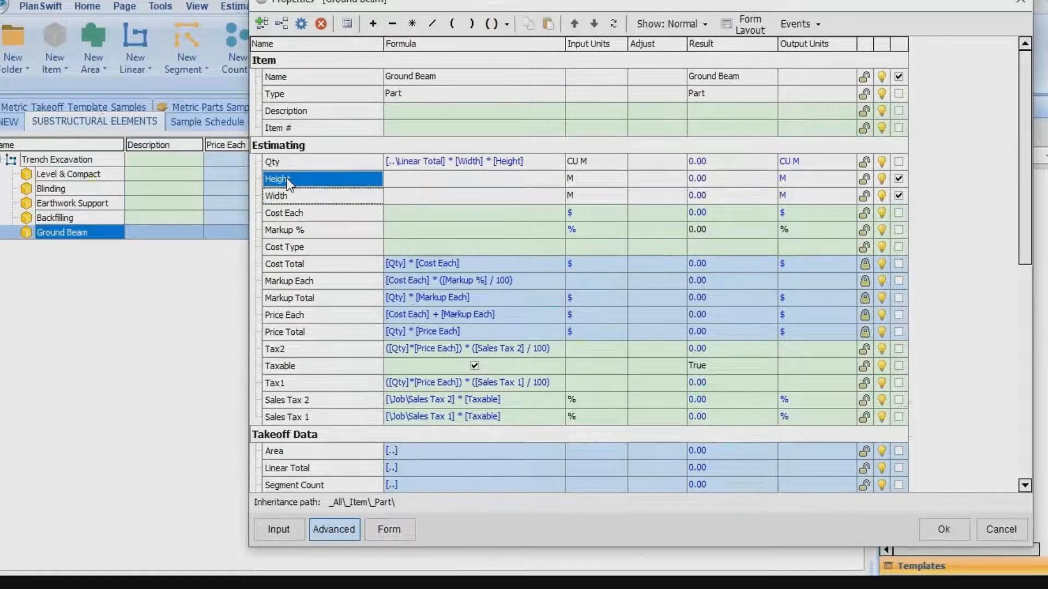
pyautogui.doubleClick(286, 177)
pyautogui.click(576, 129)
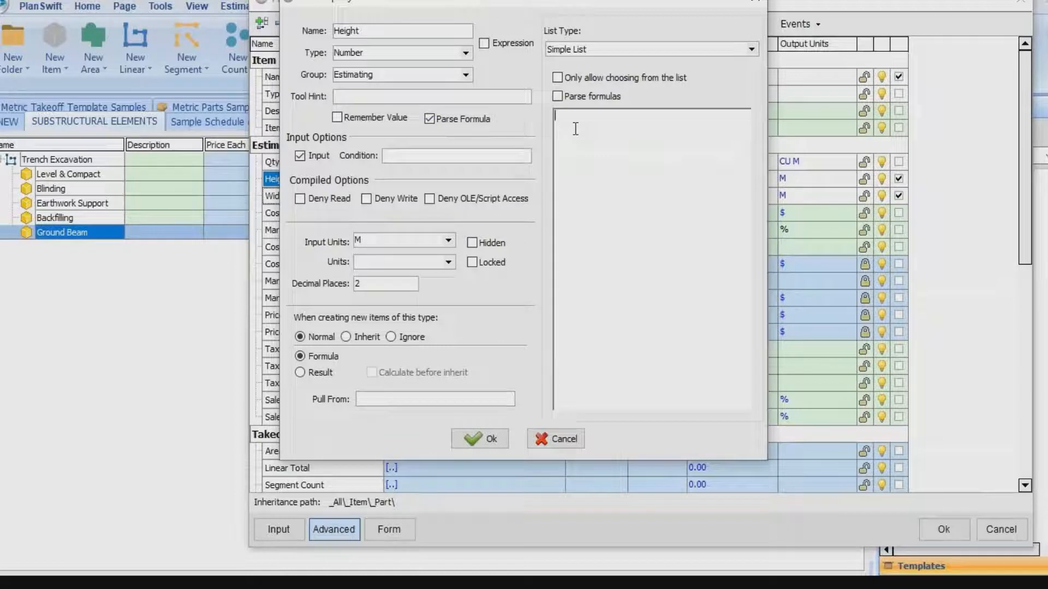
pyautogui.write('0.23')
pyautogui.press('Return')
pyautogui.write('0.2')
pyautogui.press('BackSpace')
pyautogui.write('45')
pyautogui.press('Return')
pyautogui.write('0.')
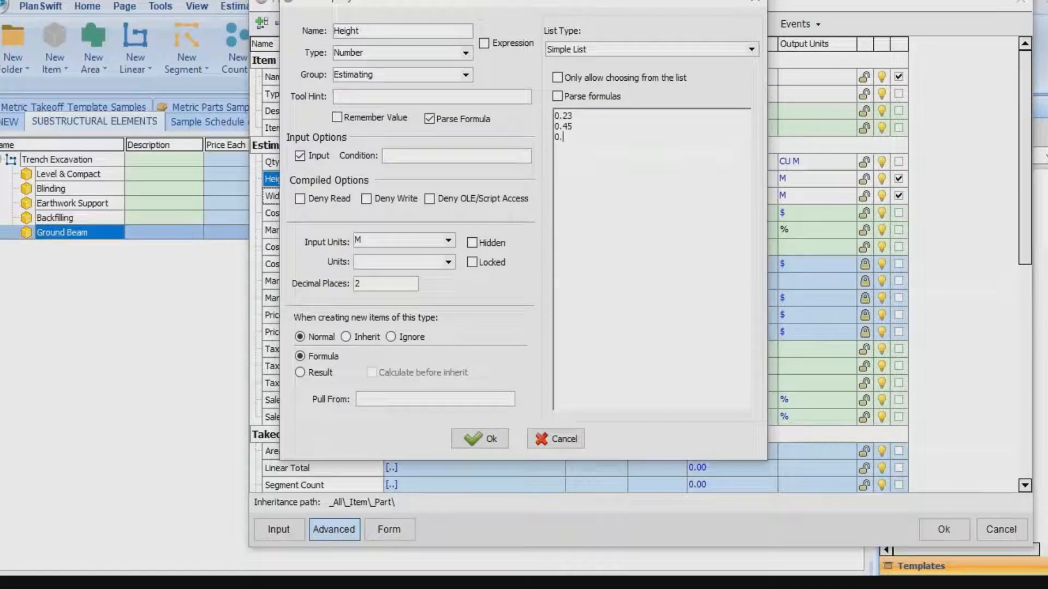
pyautogui.write('60')
pyautogui.press('Return')
pyautogui.write('1.00')
pyautogui.press('Return')
pyautogui.write('1.60')
pyautogui.press('Return')
pyautogui.write('1.80')
pyautogui.click(484, 439)
# Give the Width property a simple list of choices: 0.23, 0.45, 0.50 and 1.00.
pyautogui.click(313, 197)
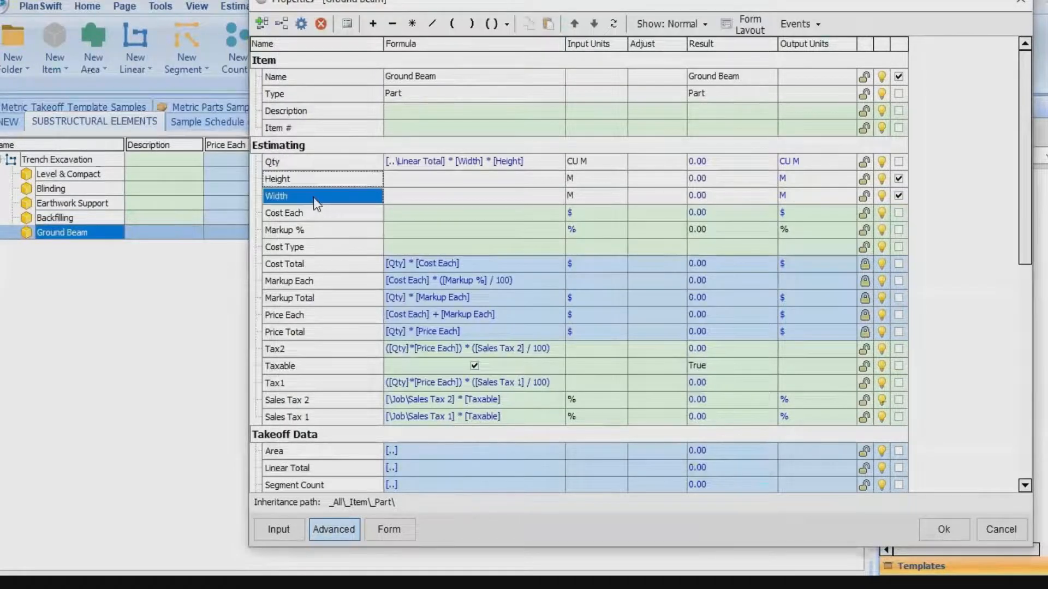
pyautogui.doubleClick(314, 197)
pyautogui.click(573, 130)
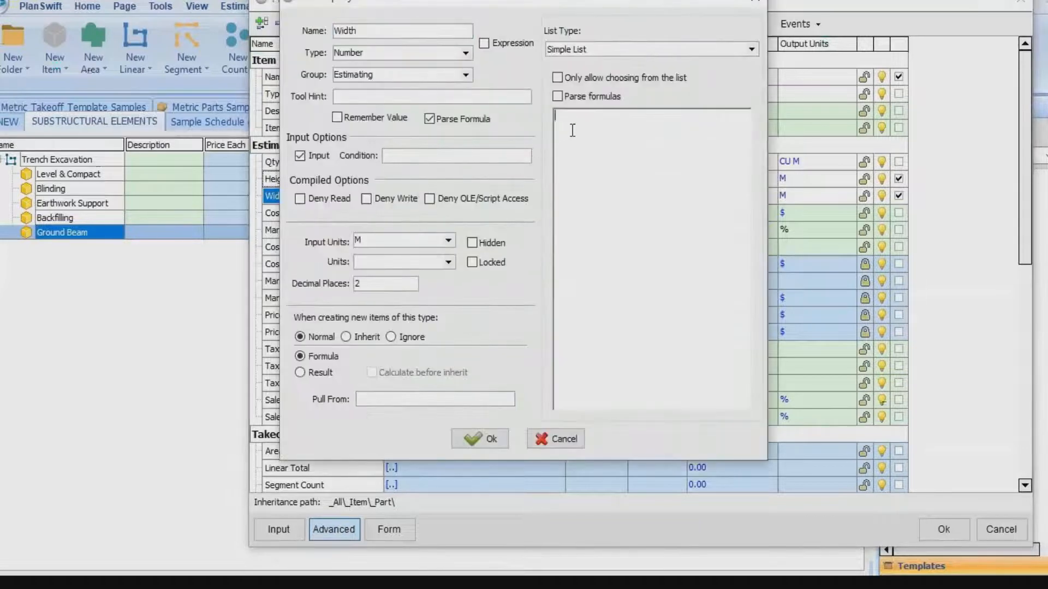
pyautogui.write('0.23')
pyautogui.press('Return')
pyautogui.write('0.45')
pyautogui.press('Return')
pyautogui.write('0.50')
pyautogui.press('Return')
pyautogui.write('1.00')
pyautogui.click(489, 441)
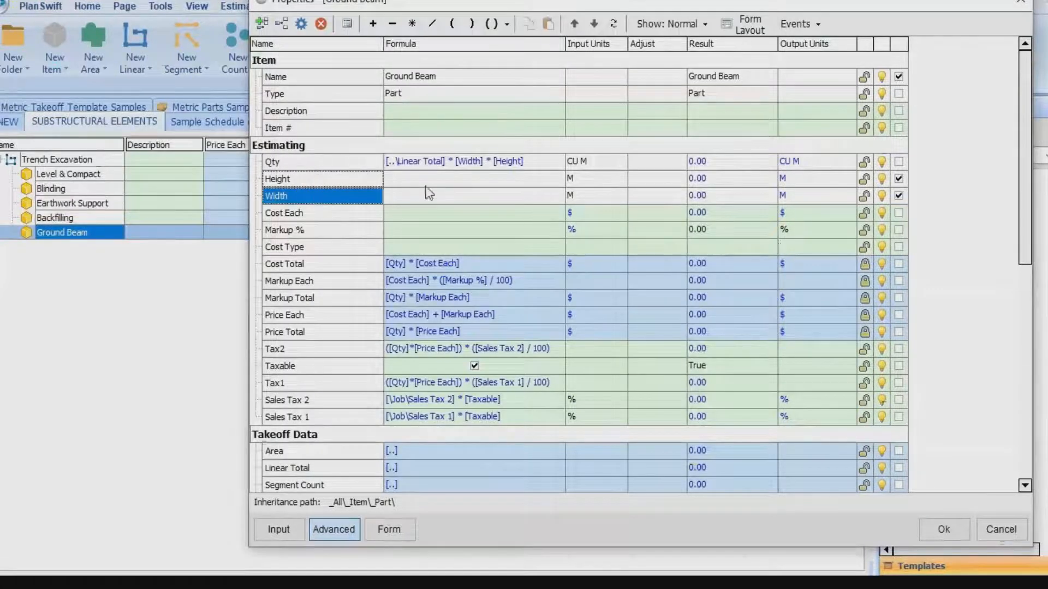
# Choose 1.80 as the Ground Beam's Height and 0.23 as its Width from their value lists.
pyautogui.click(491, 180)
pyautogui.click(556, 180)
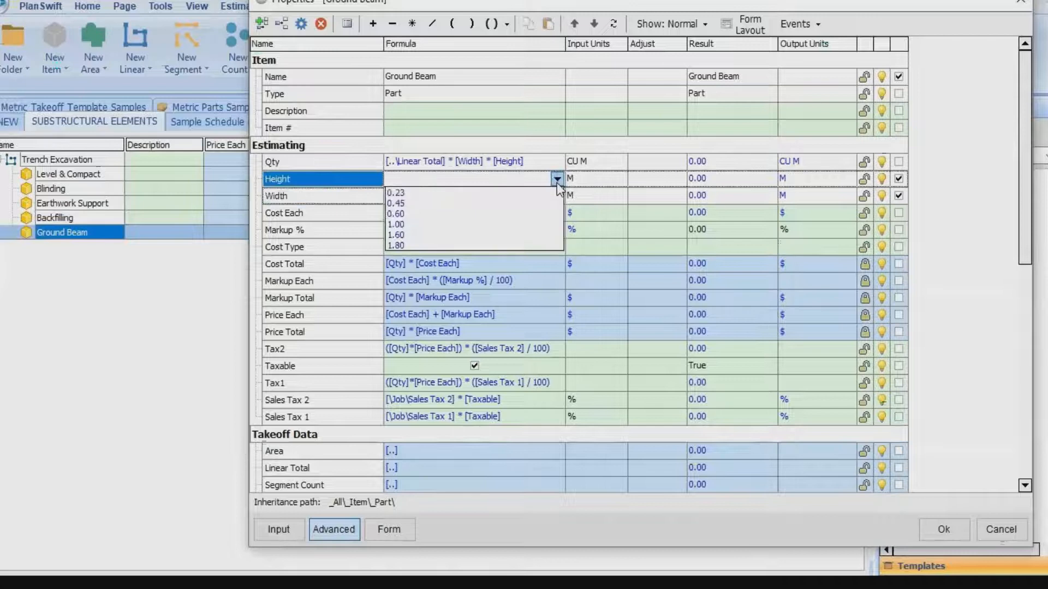
pyautogui.click(399, 246)
pyautogui.click(470, 202)
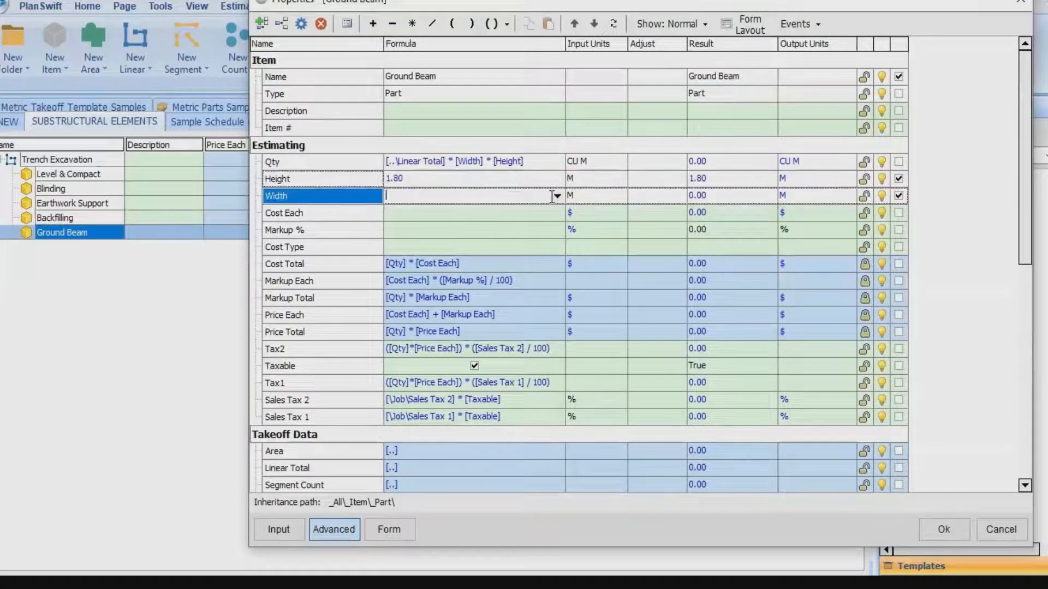
pyautogui.click(556, 196)
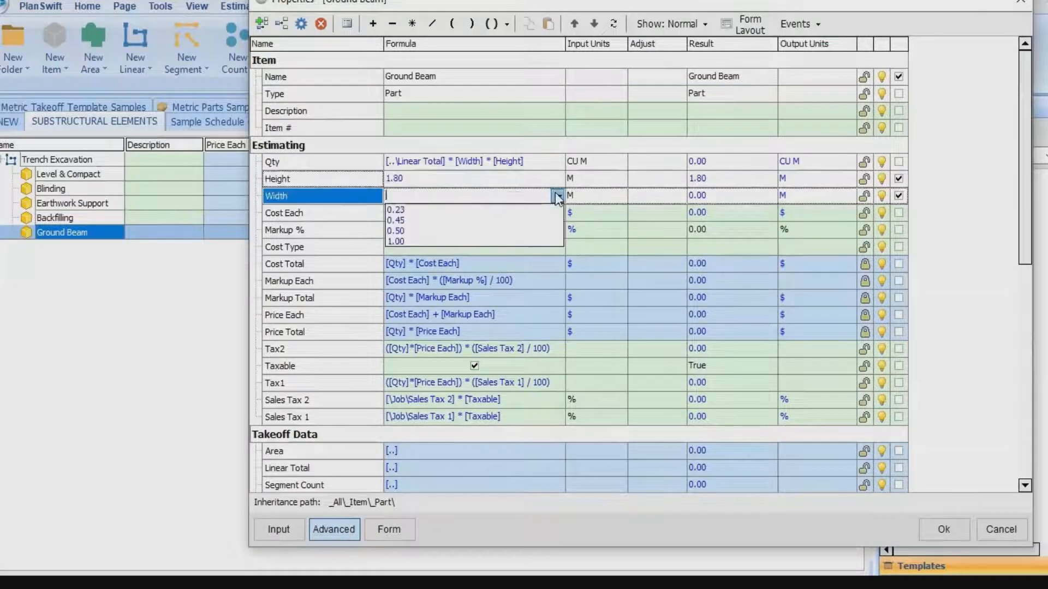
pyautogui.click(411, 210)
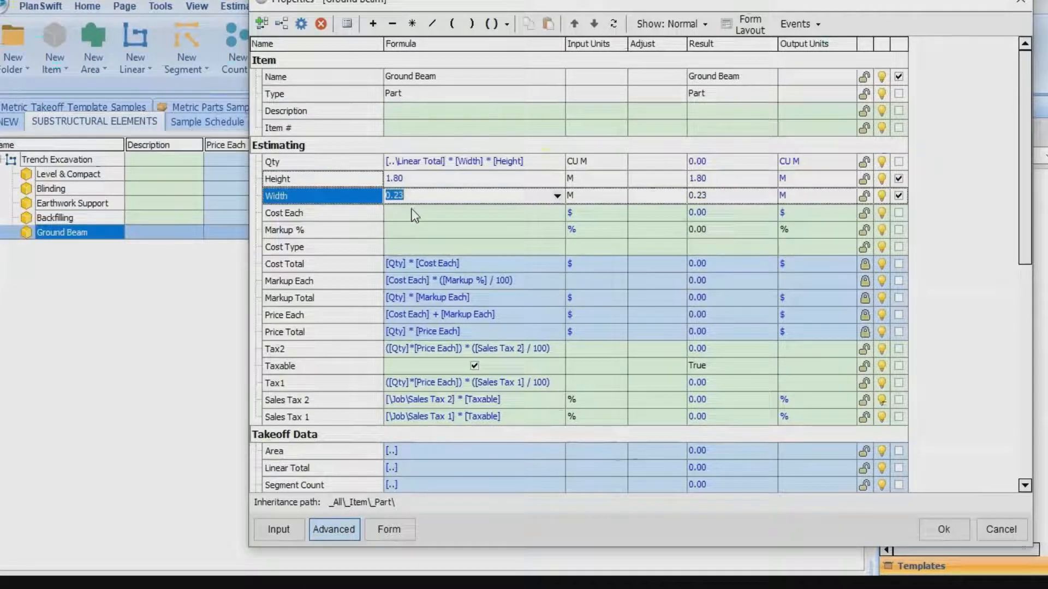
# Show units for Height and Width in the Ground Beam's form layout and save the part's properties.
pyautogui.click(751, 26)
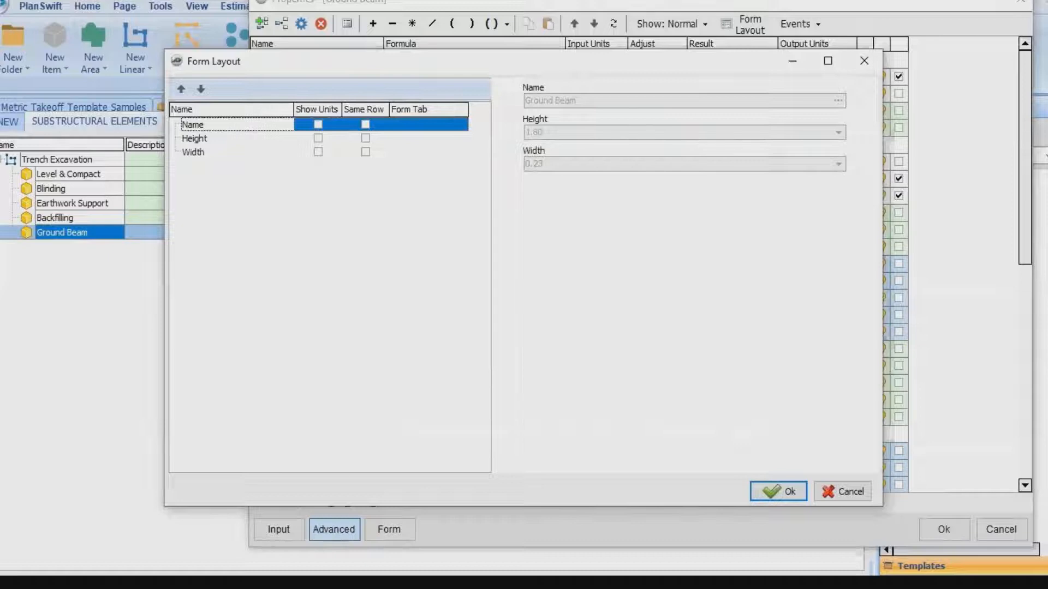
pyautogui.click(318, 138)
pyautogui.click(317, 151)
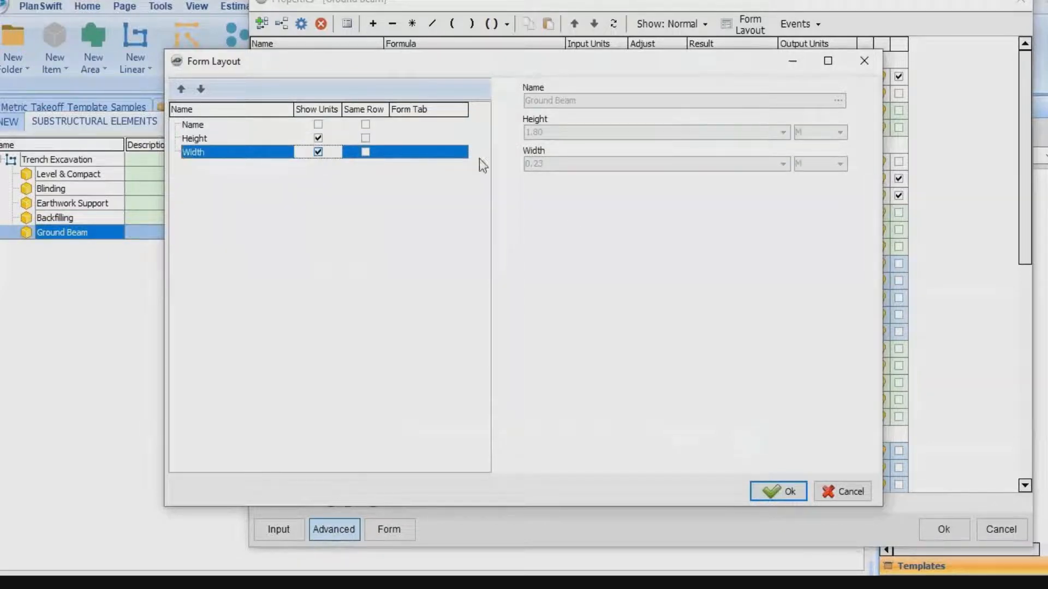
pyautogui.click(767, 491)
pyautogui.click(936, 536)
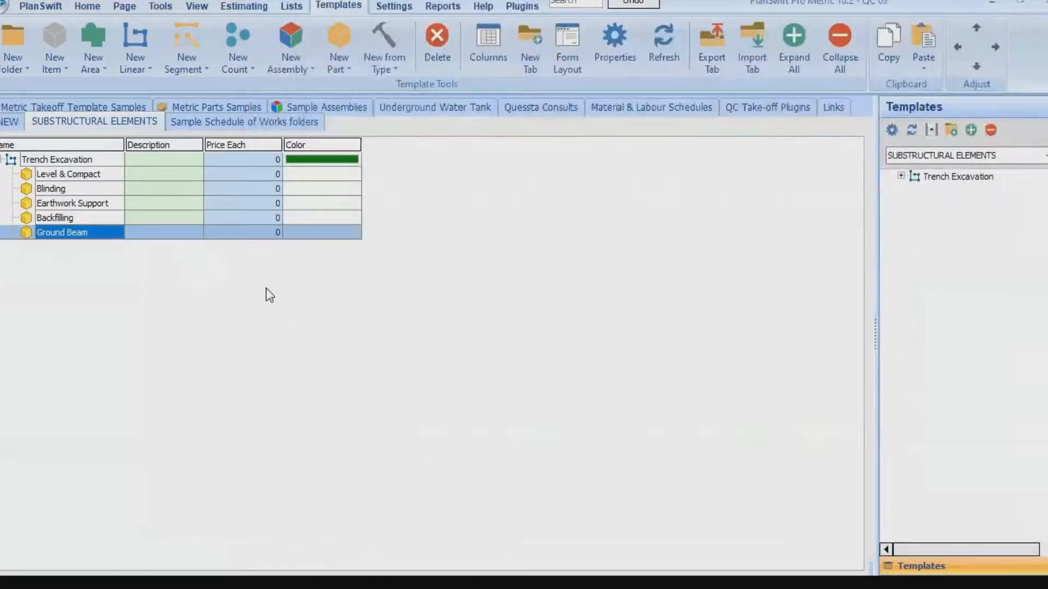
# Return to the drawing and delete the earlier Trench Excavation takeoff from the takeoff summary.
pyautogui.click(87, 6)
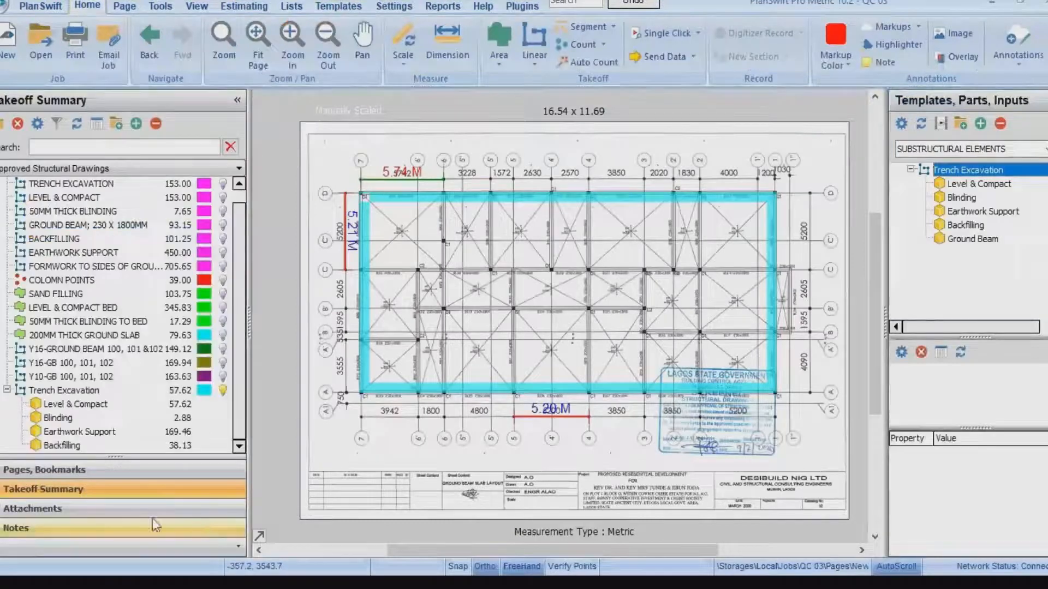
pyautogui.click(76, 391)
pyautogui.rightClick(77, 391)
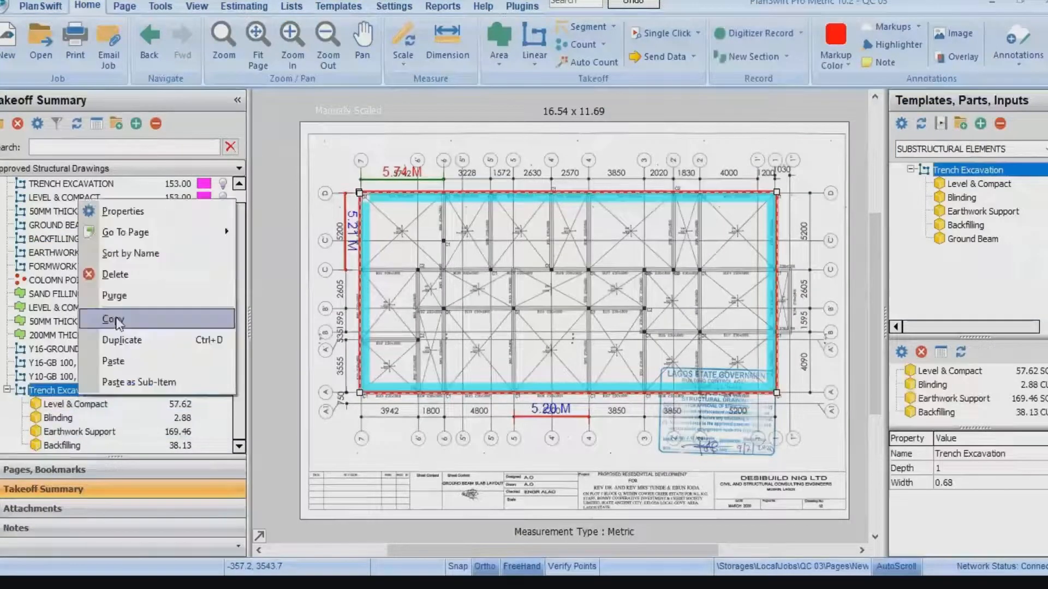
pyautogui.click(123, 277)
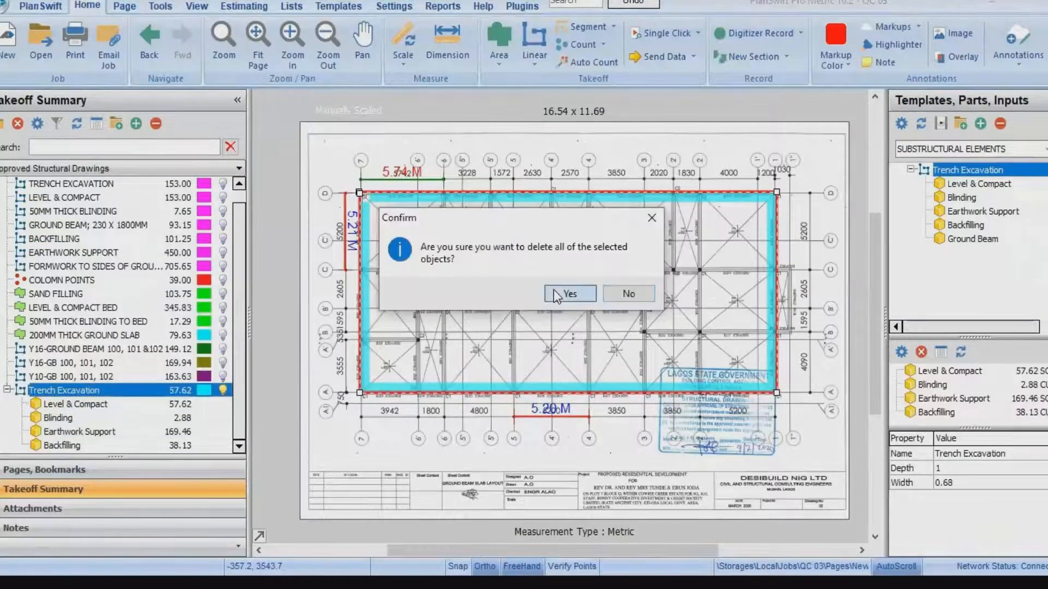
pyautogui.click(567, 294)
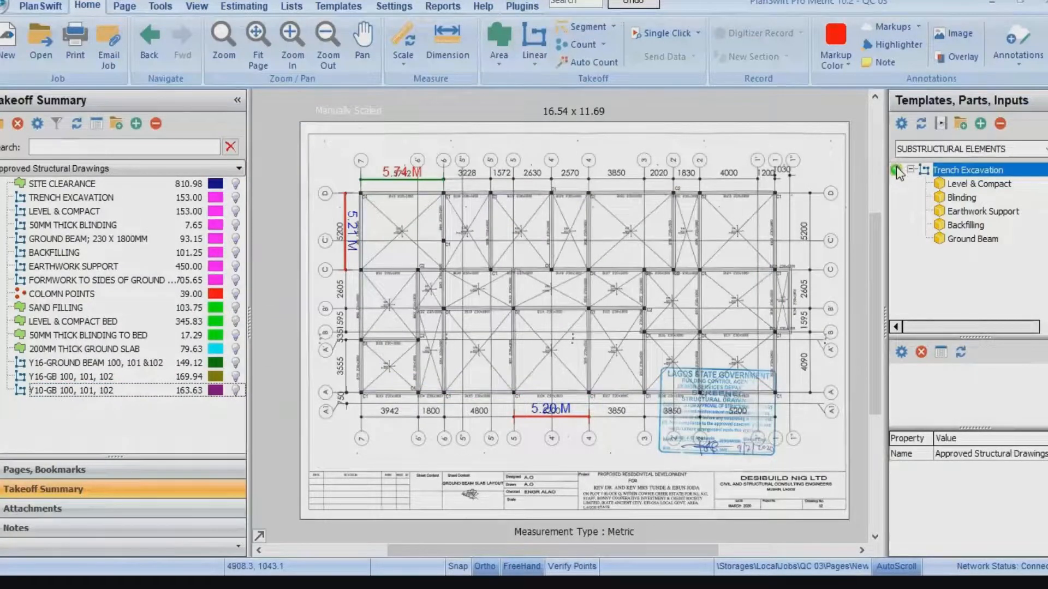
# Start a new Trench Excavation takeoff from the template with a depth of 1 M and a width of 0.68 M.
pyautogui.doubleClick(897, 172)
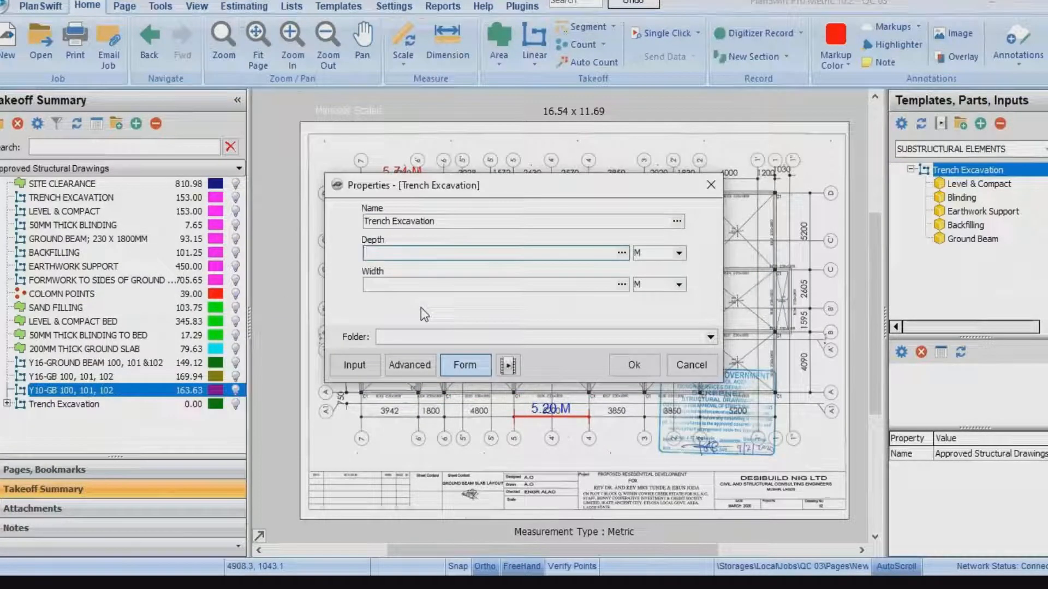
pyautogui.write('1')
pyautogui.click(449, 288)
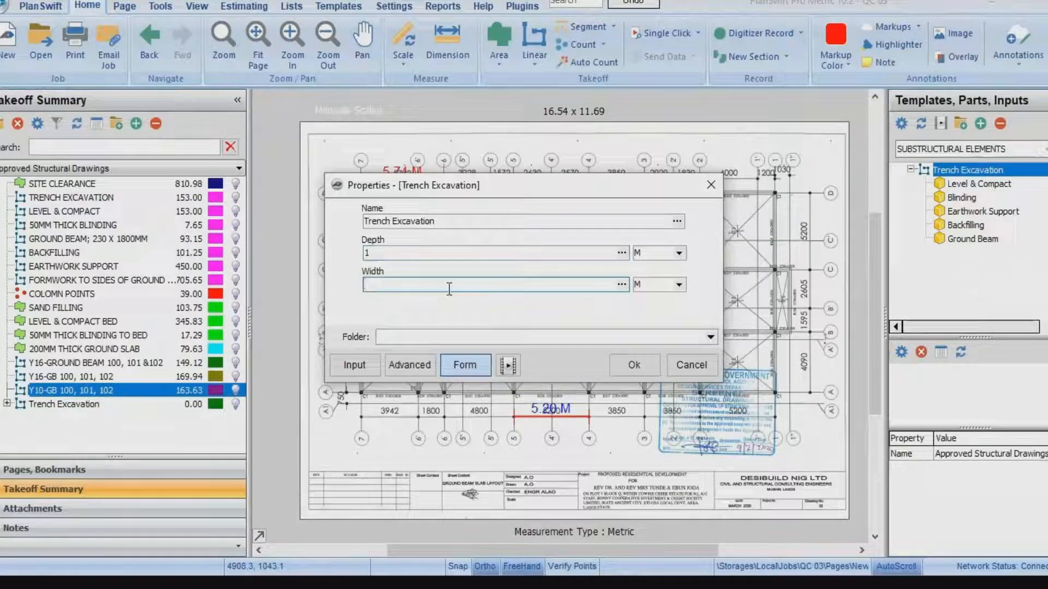
pyautogui.write('0.68')
pyautogui.click(634, 364)
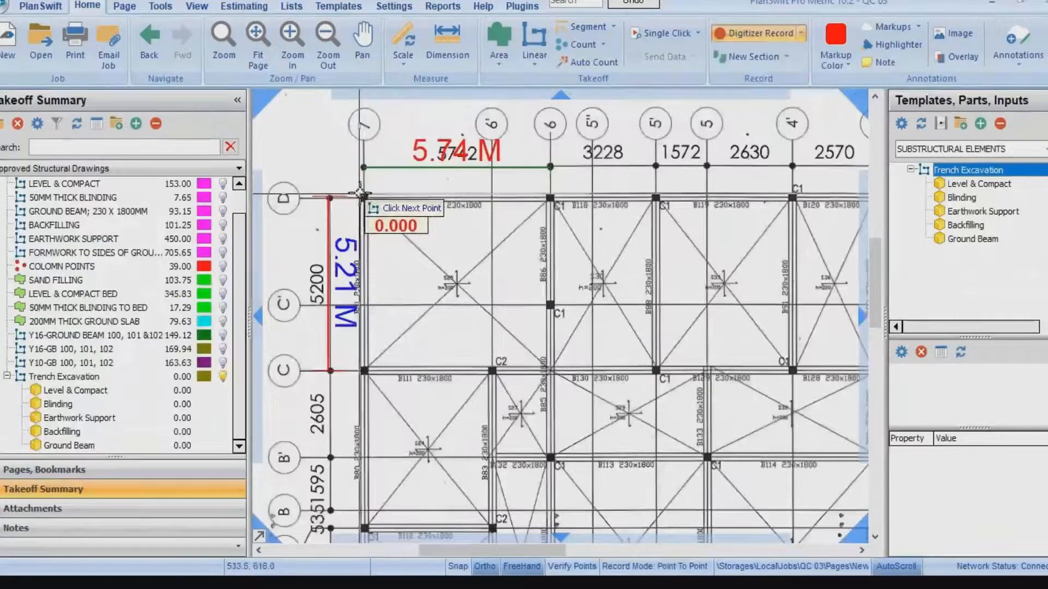
# Trace the trench around the building's outer ground beams back to the starting corner and stop recording.
pyautogui.scroll(-4, 354, 196)
pyautogui.scroll(3, 790, 198)
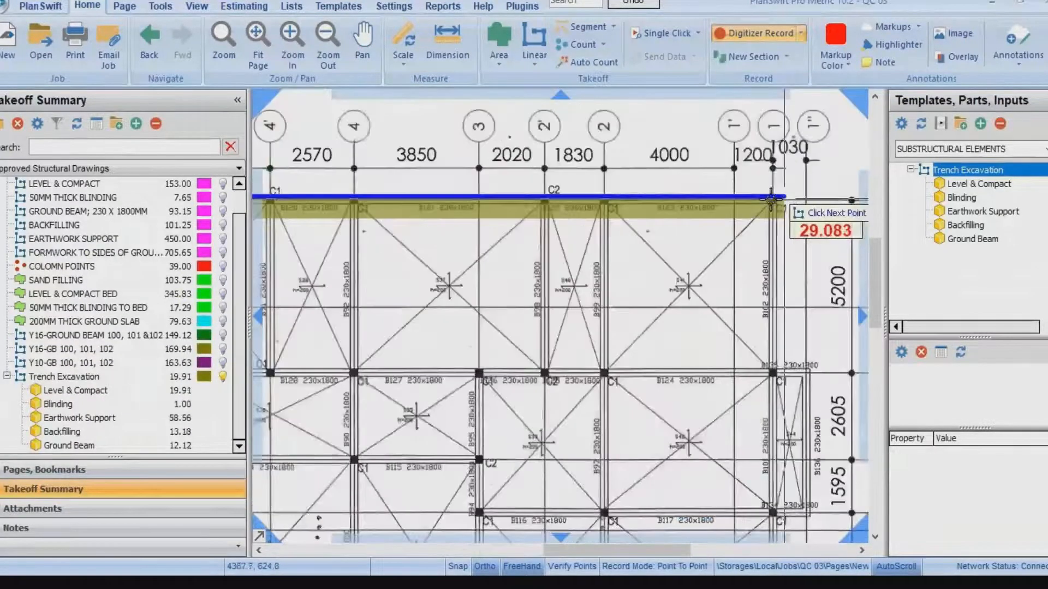
pyautogui.click(786, 198)
pyautogui.scroll(-3, 786, 207)
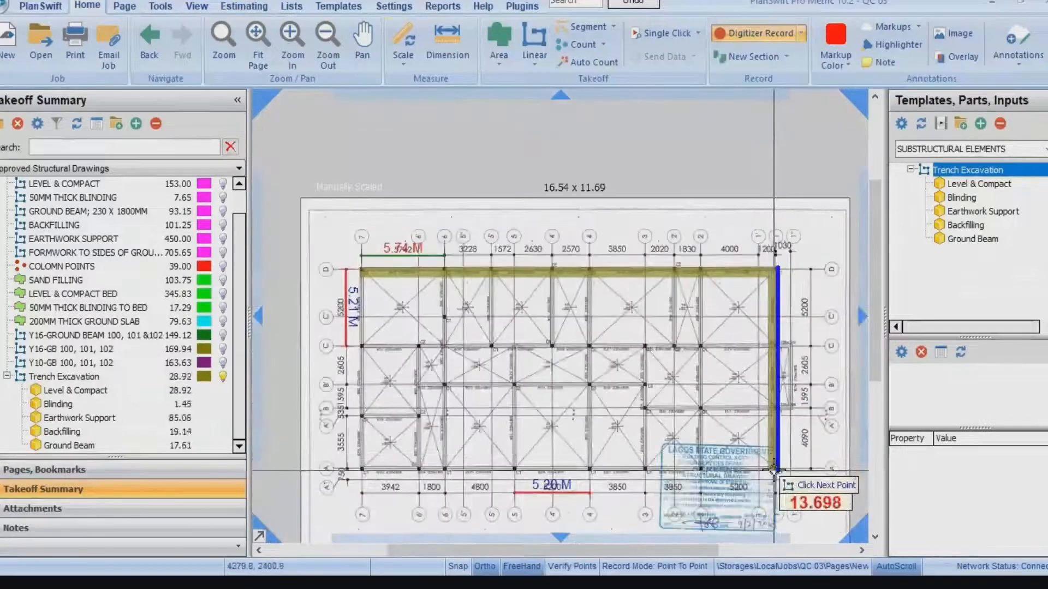
pyautogui.click(777, 470)
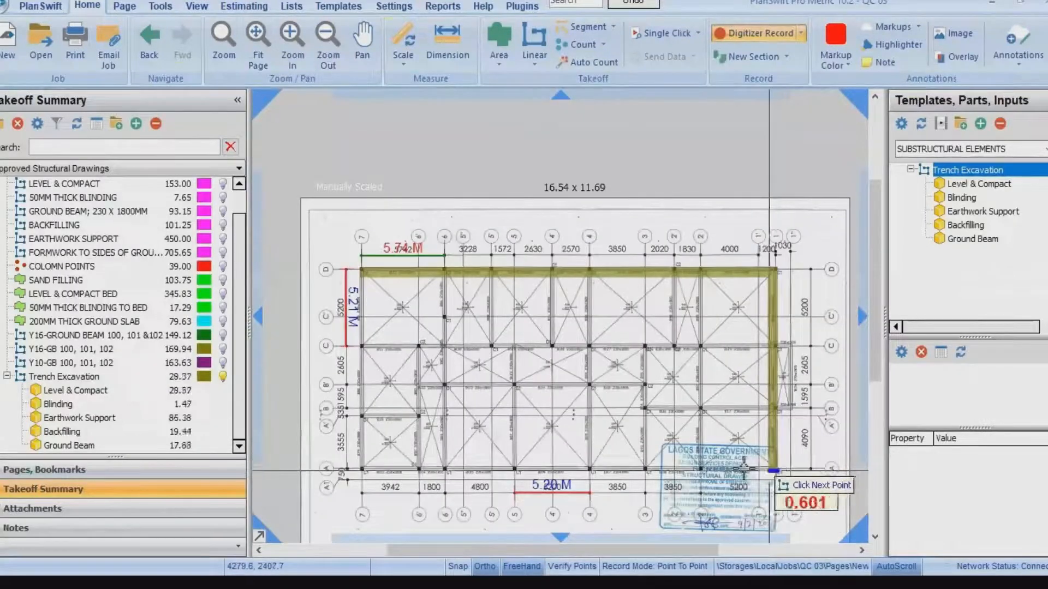
pyautogui.click(360, 472)
pyautogui.click(359, 269)
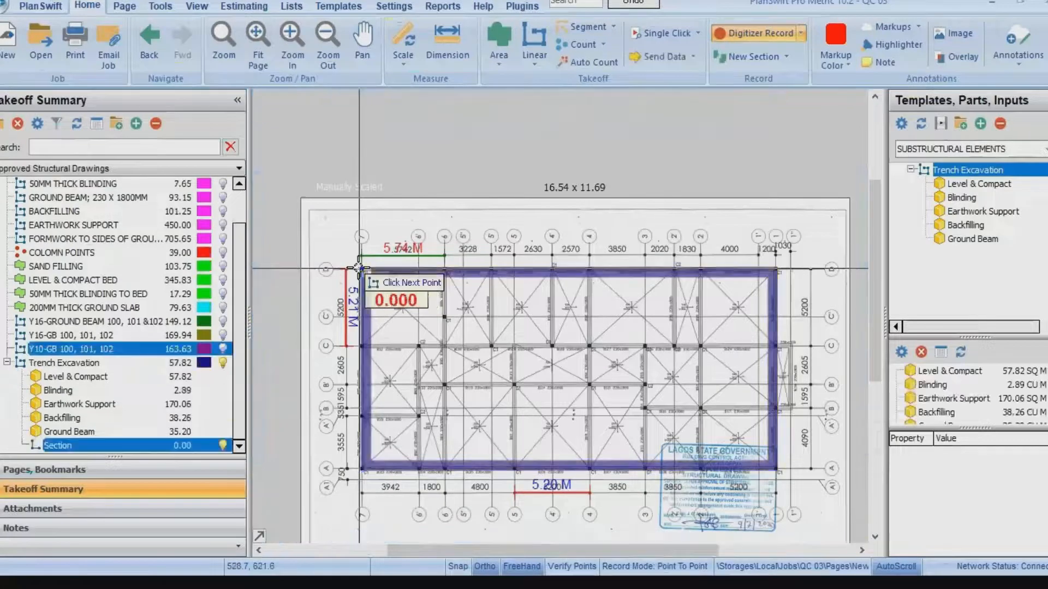
pyautogui.click(758, 33)
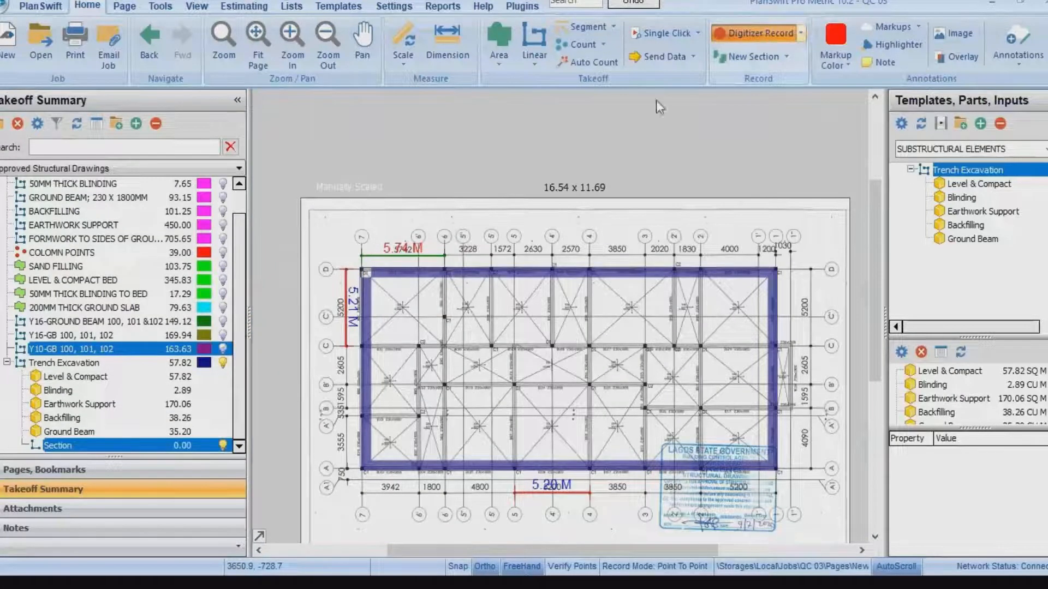
# Remove the empty section and resume the Trench Excavation takeoff to trace the trenches along the internal ground beams.
pyautogui.click(107, 443)
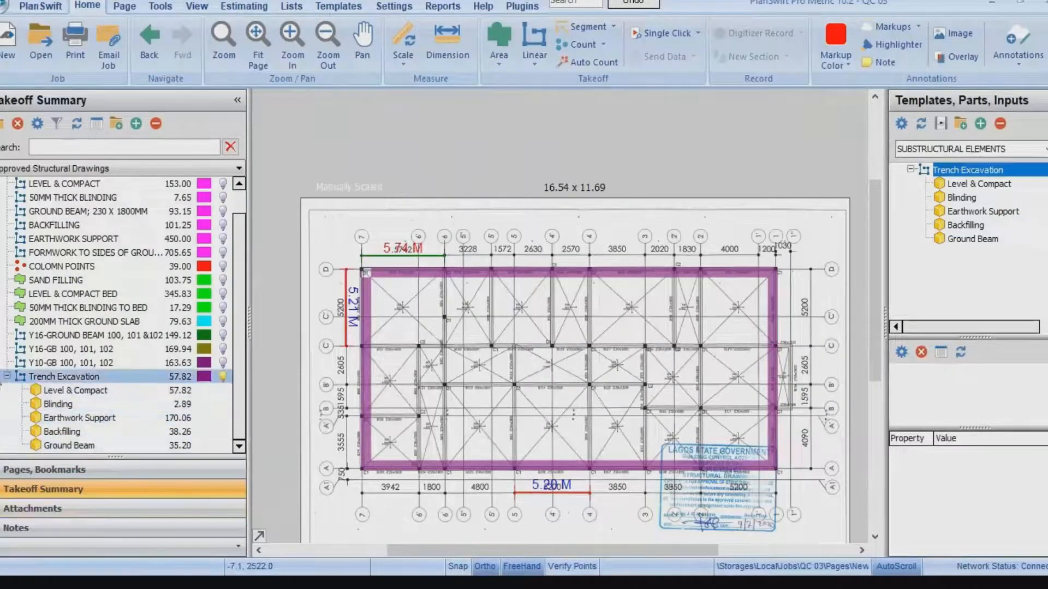
pyautogui.doubleClick(71, 377)
pyautogui.scroll(1, 431, 360)
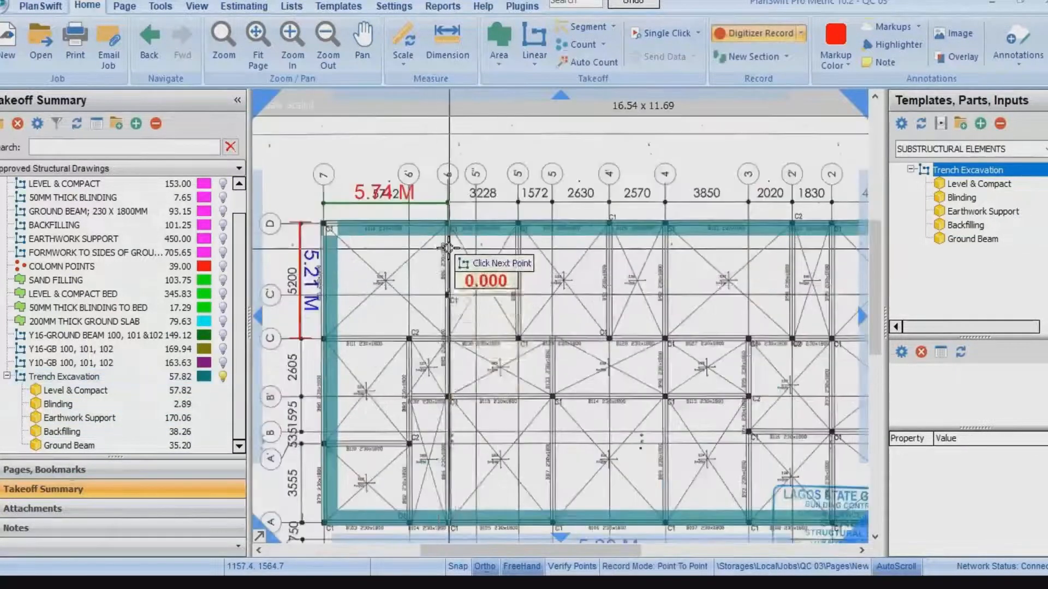
pyautogui.scroll(3, 450, 246)
pyautogui.scroll(-4, 445, 270)
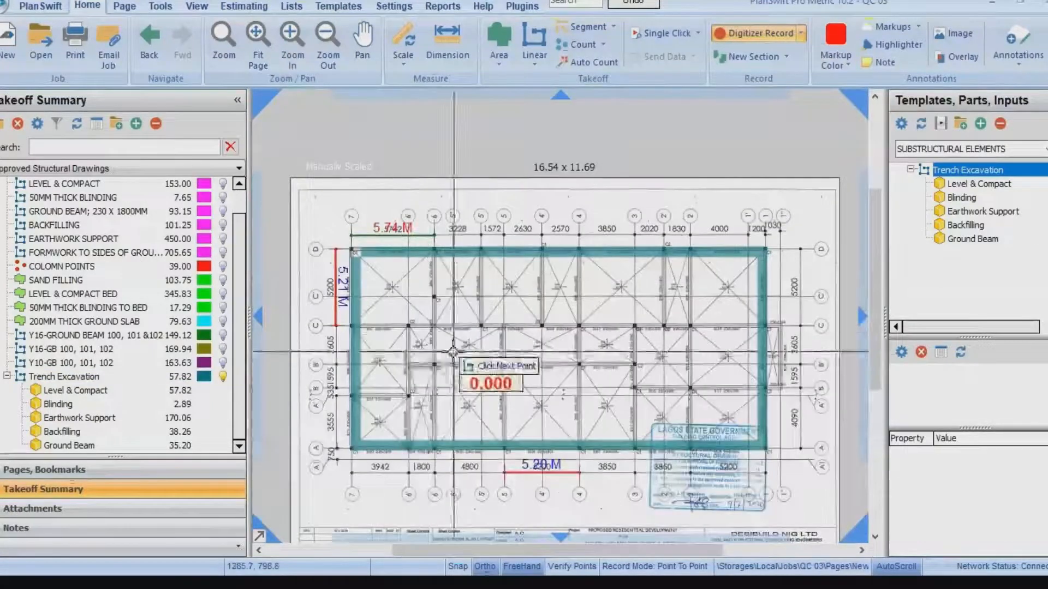
pyautogui.scroll(4, 345, 330)
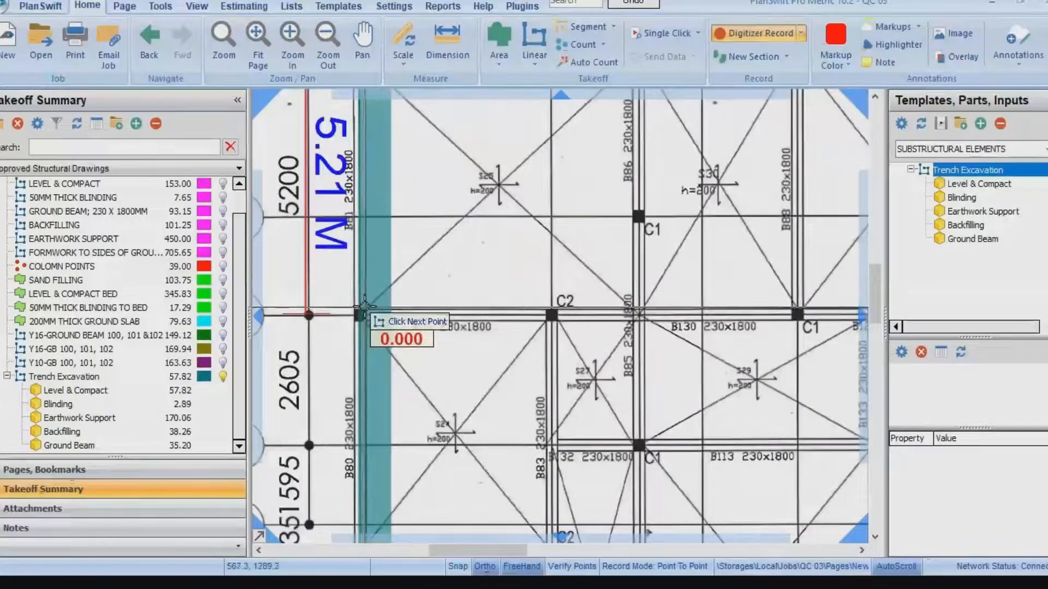
pyautogui.scroll(-4, 502, 321)
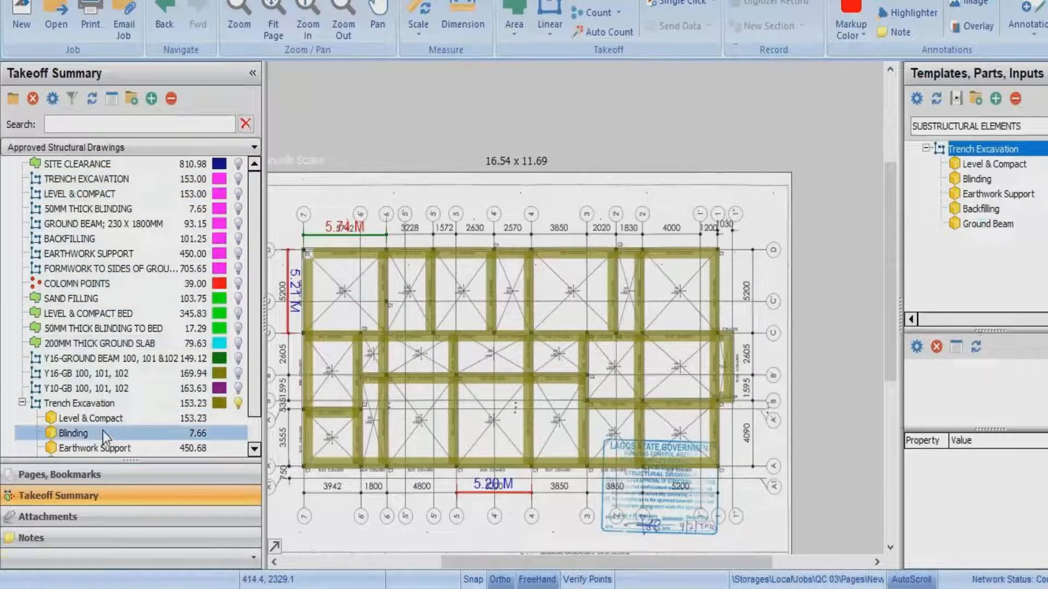
# Compare the quantities of the Trench Excavation parts with the matching individually measured takeoffs, including earthwork support and ground beam.
pyautogui.click(151, 417)
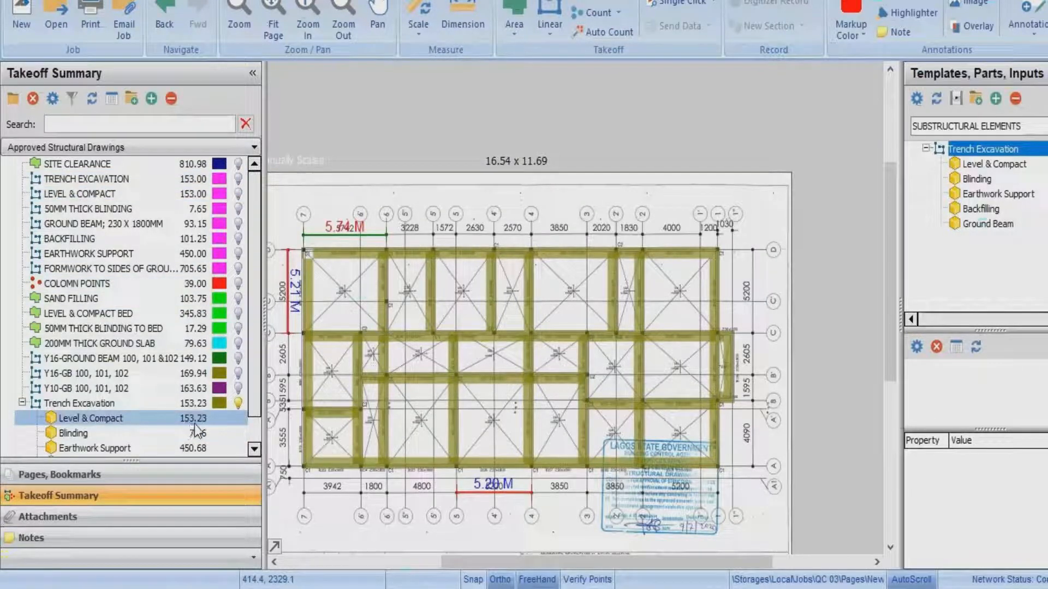
pyautogui.click(88, 447)
pyautogui.click(97, 435)
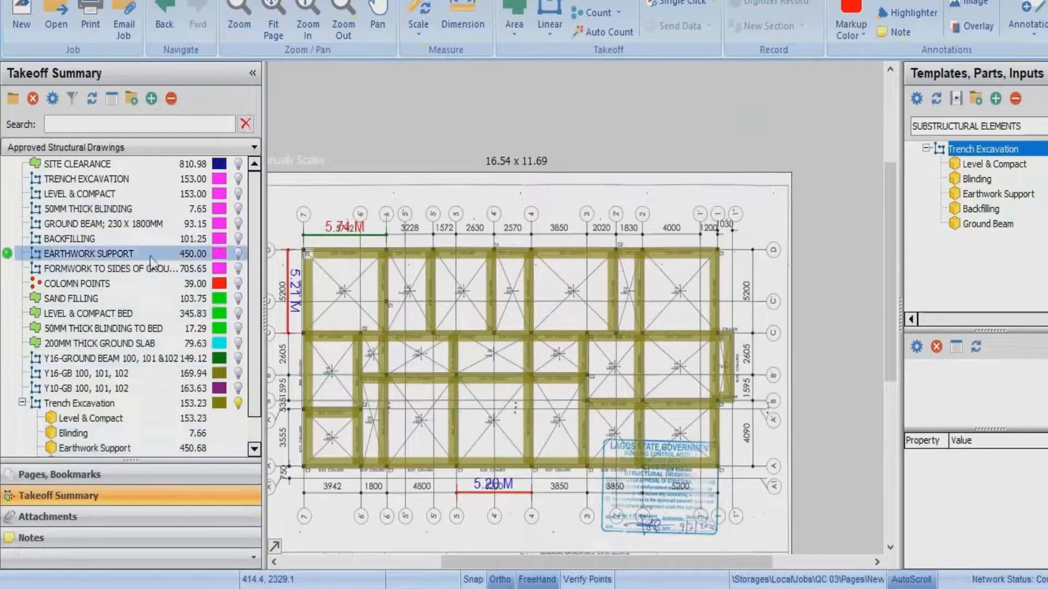
pyautogui.click(190, 449)
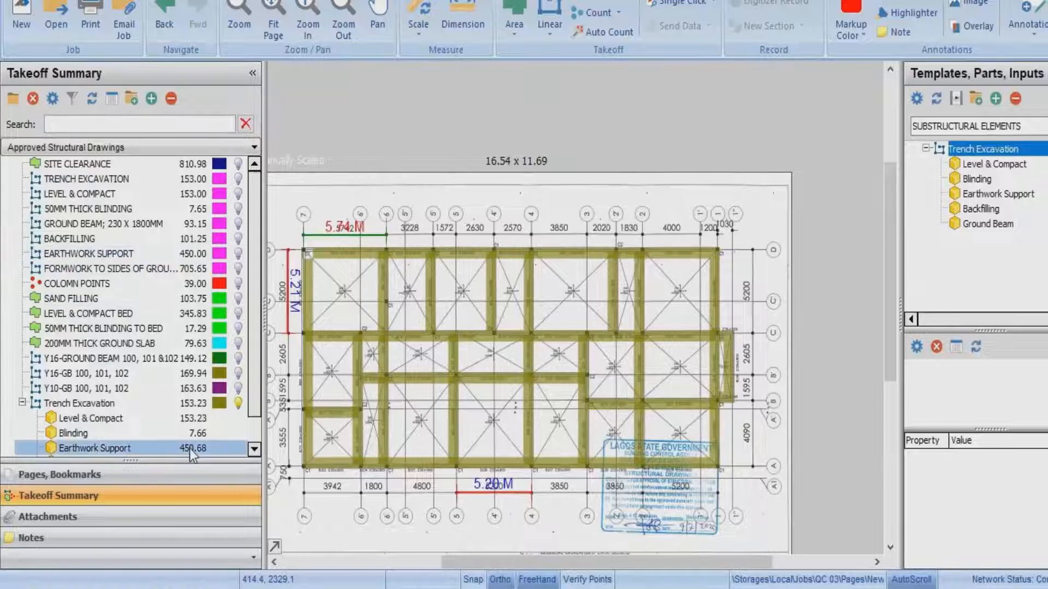
pyautogui.scroll(-1, 160, 397)
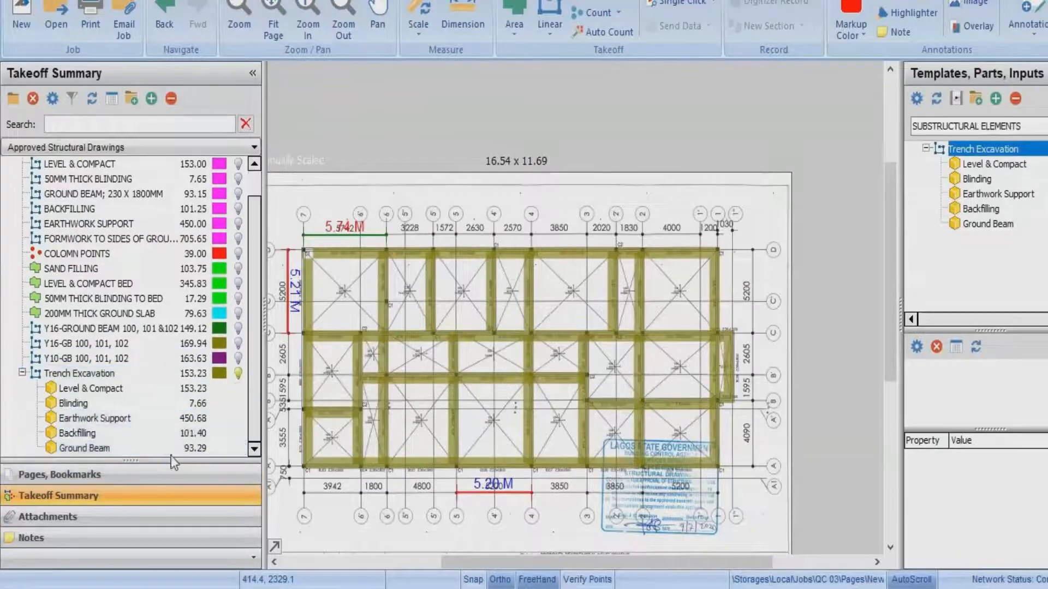
pyautogui.click(82, 195)
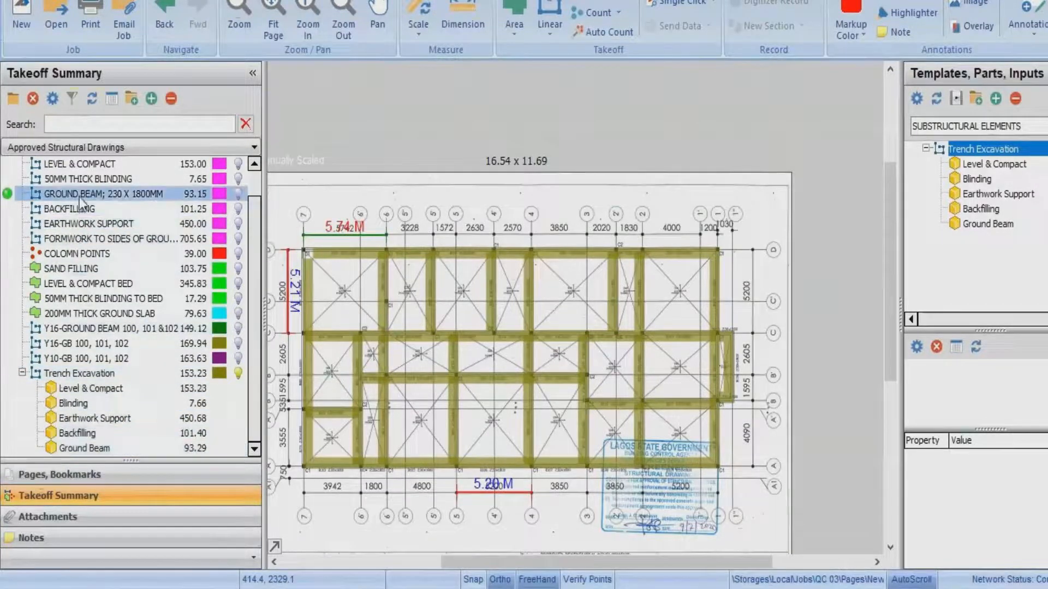
pyautogui.click(191, 403)
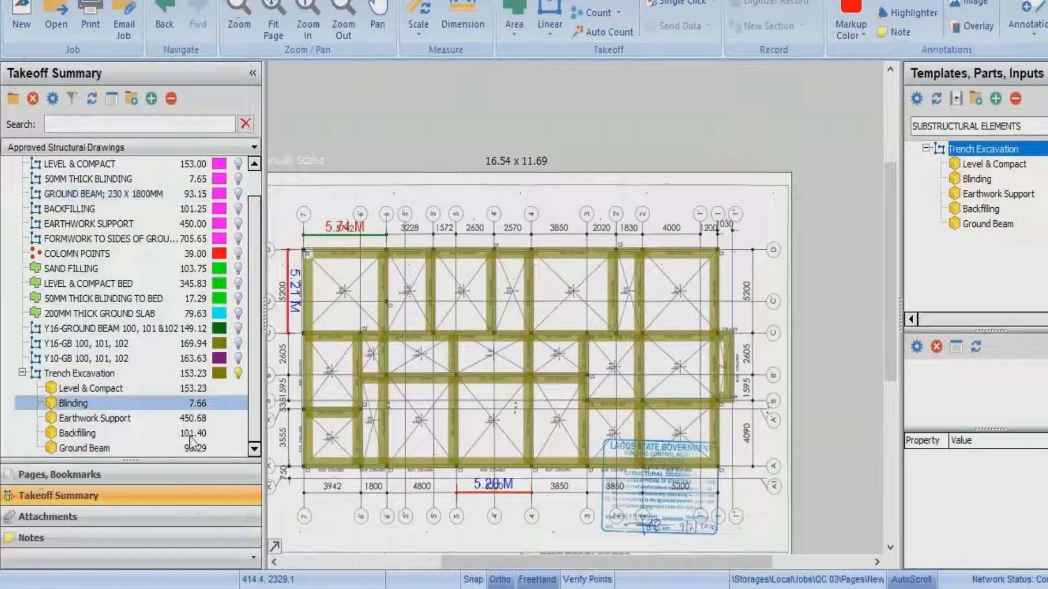
pyautogui.click(191, 452)
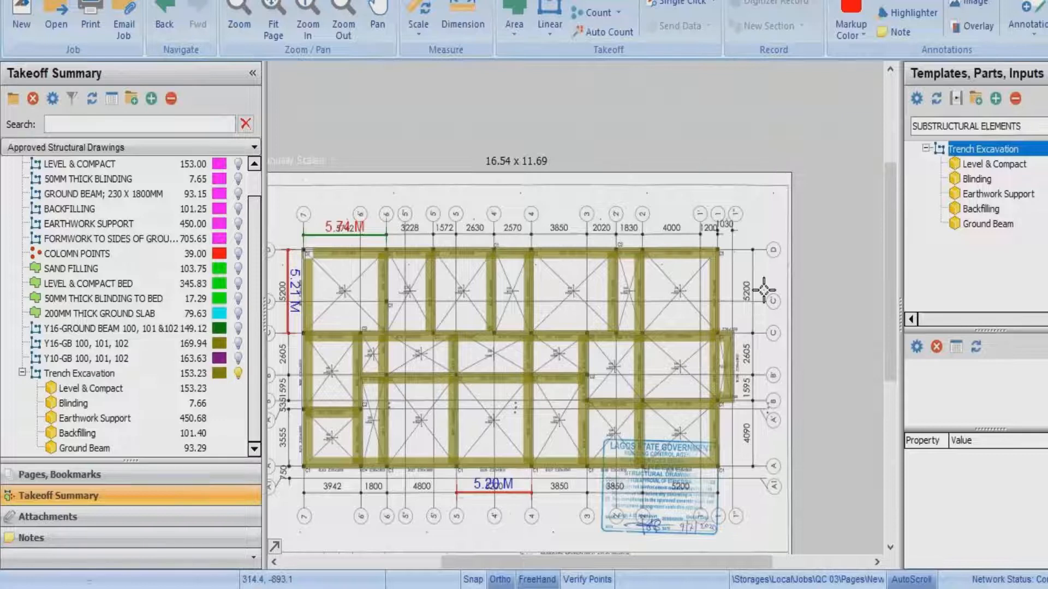
pyautogui.moveTo(763, 291); pyautogui.dragTo(903, 206)
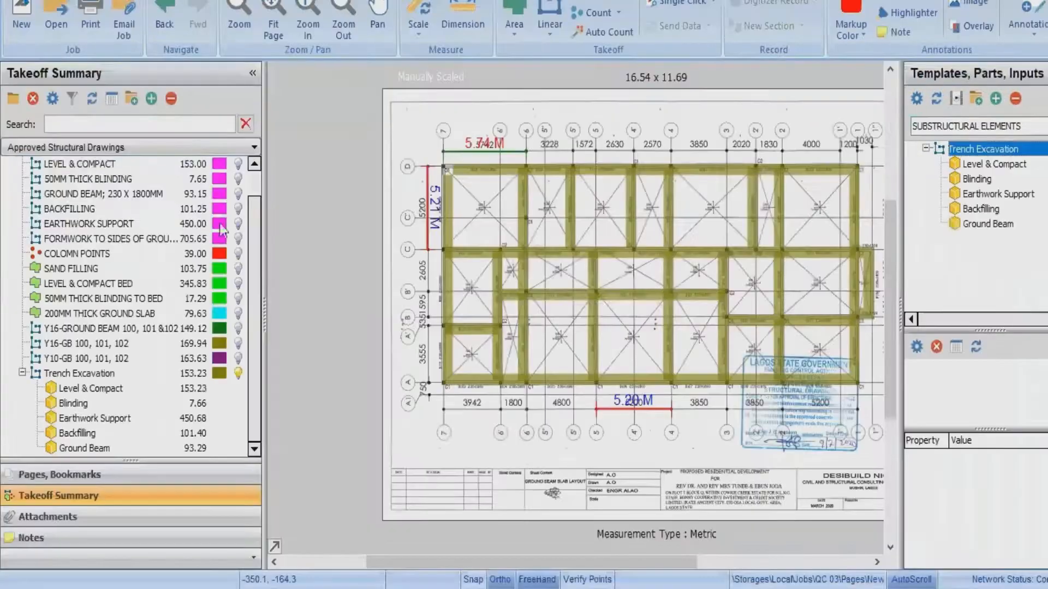
pyautogui.click(119, 299)
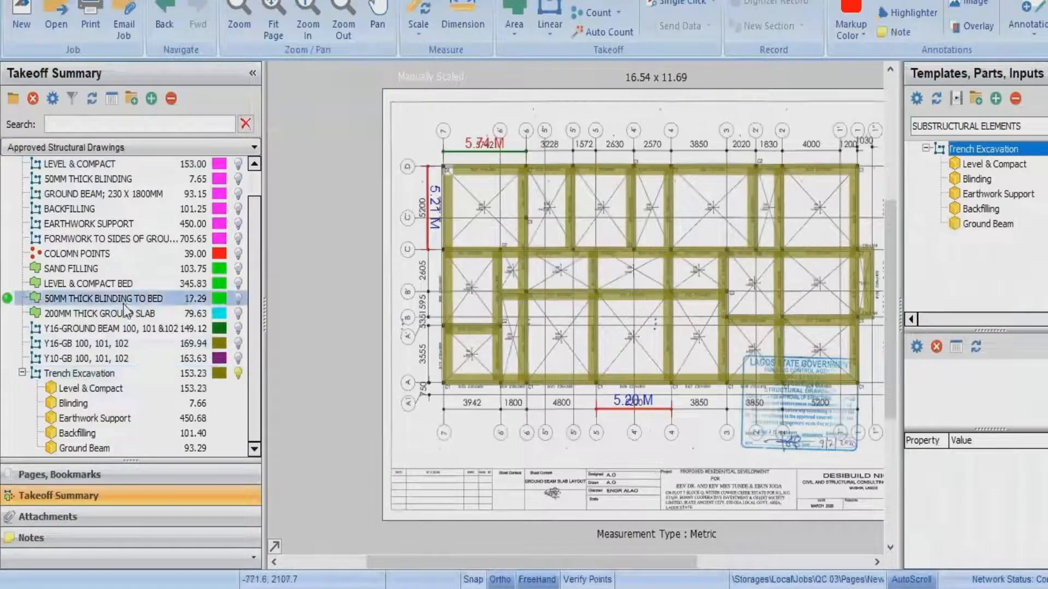
pyautogui.click(119, 329)
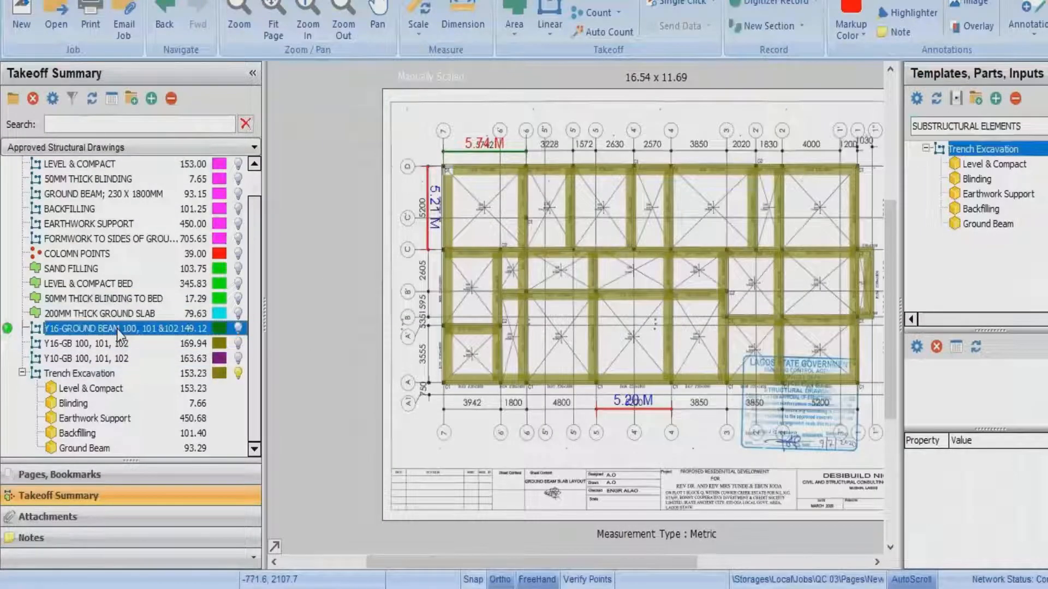
pyautogui.scroll(2, 125, 348)
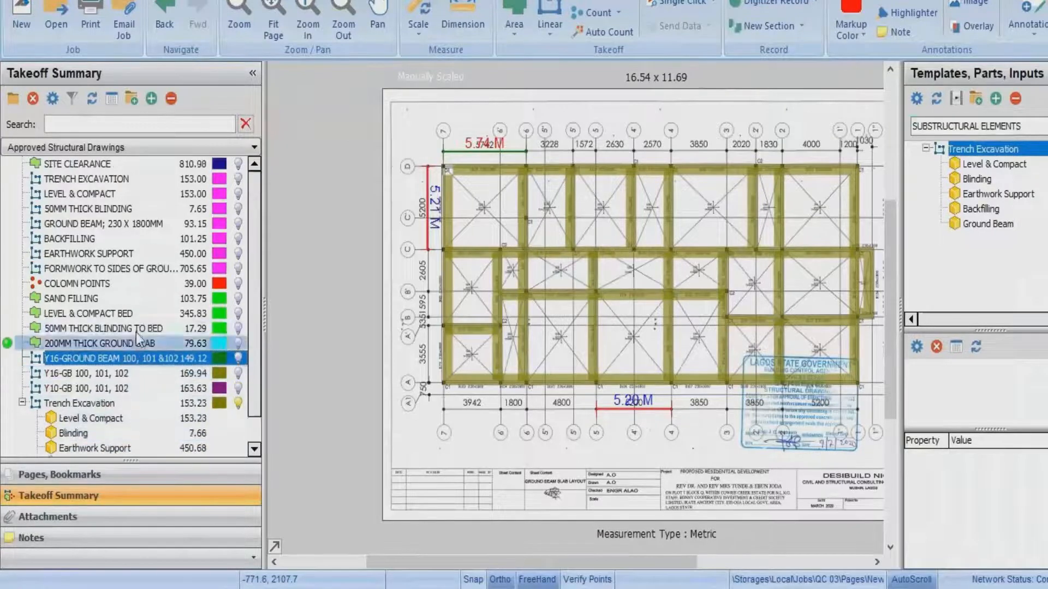
# Open the ground beam details sheet and examine the slab and beam depths on the lower beam's cross-section.
pyautogui.scroll(-2, 144, 245)
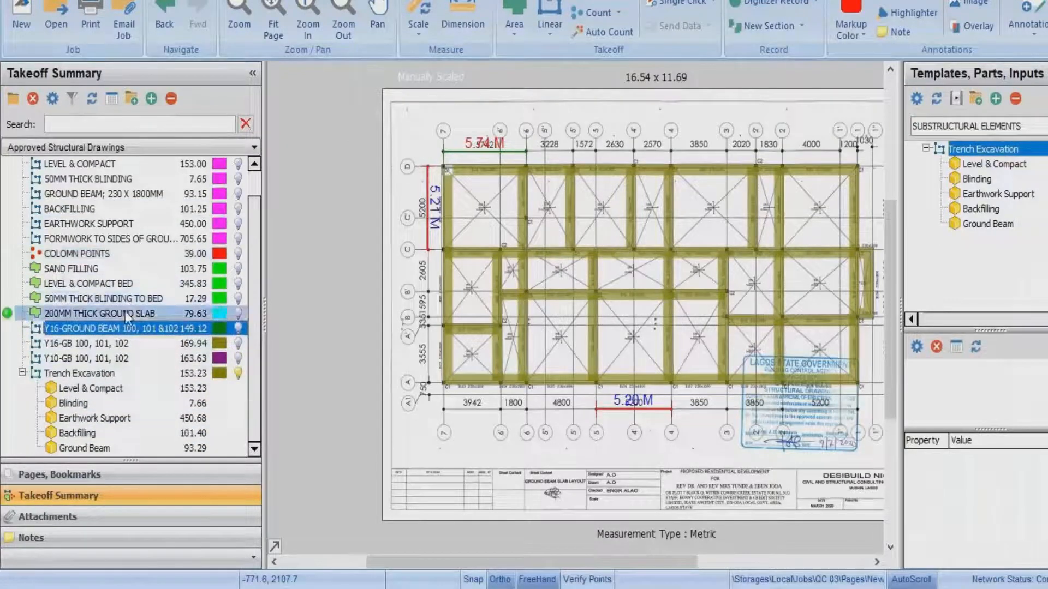
pyautogui.click(76, 474)
pyautogui.scroll(-5, 106, 336)
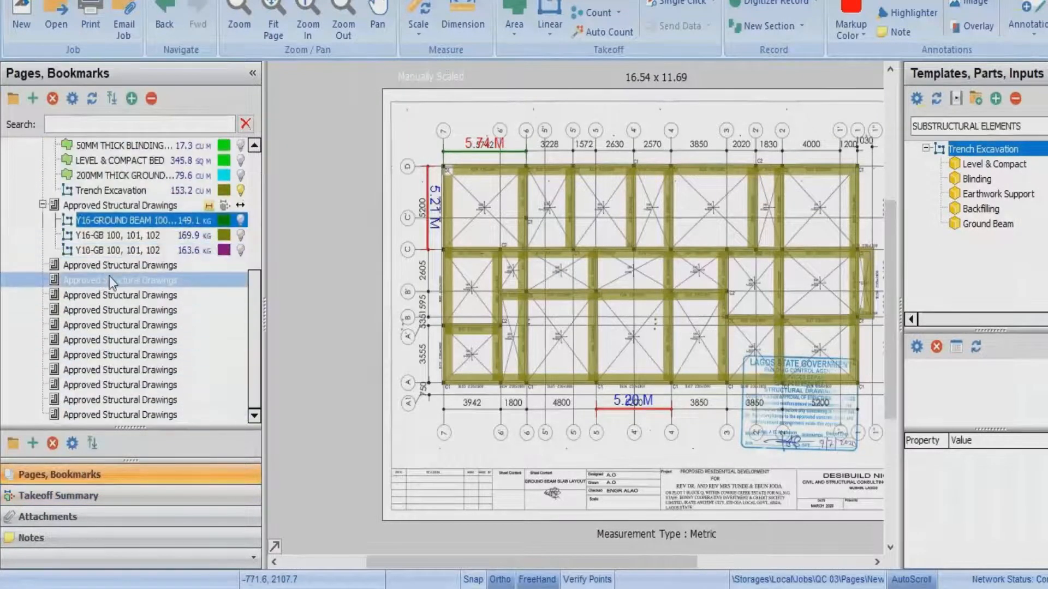
pyautogui.click(110, 279)
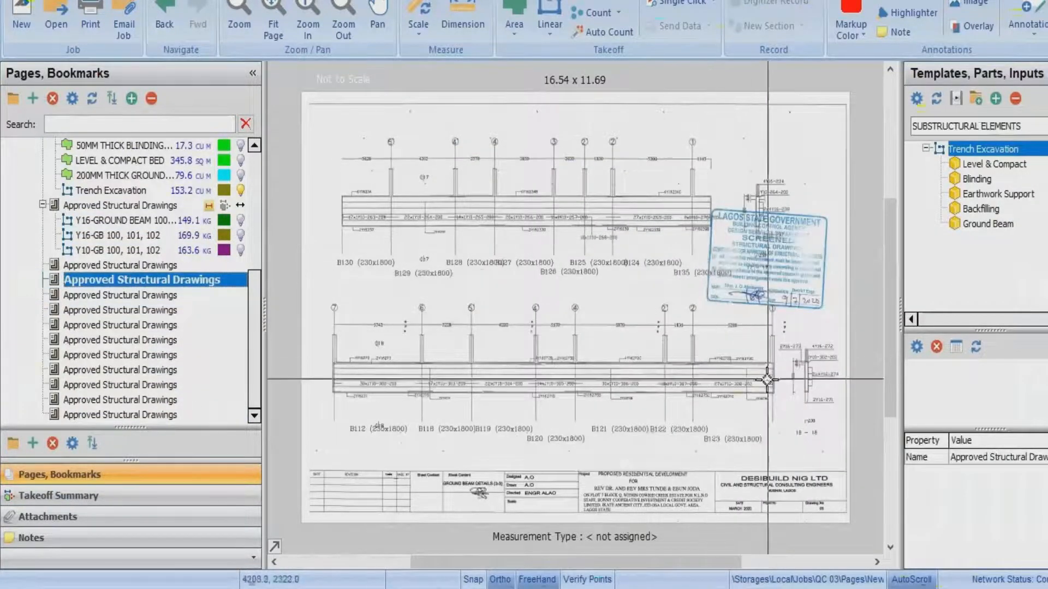
pyautogui.moveTo(759, 379); pyautogui.dragTo(545, 387)
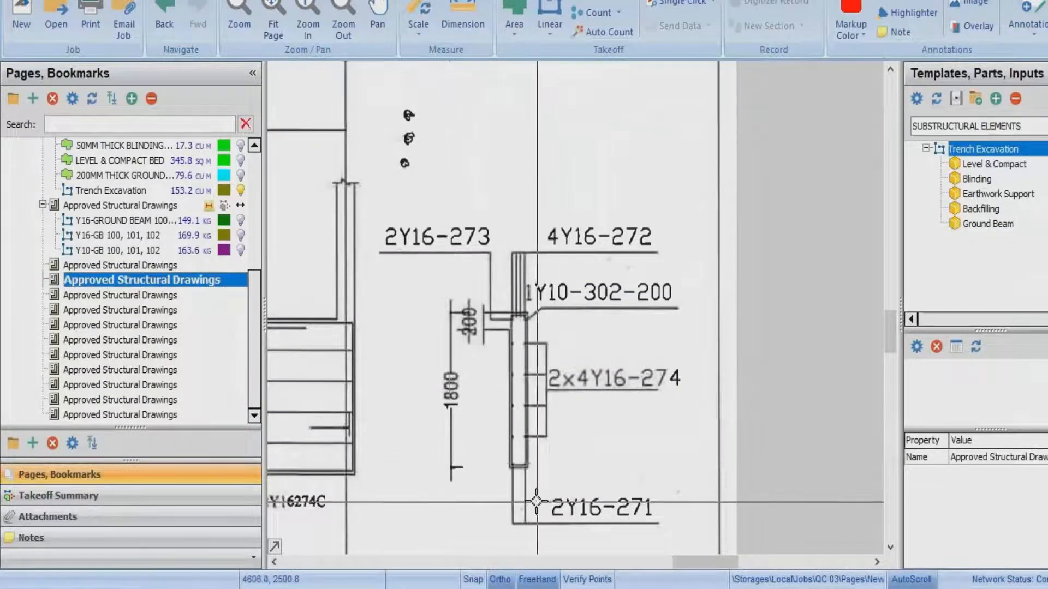
pyautogui.scroll(2, 478, 316)
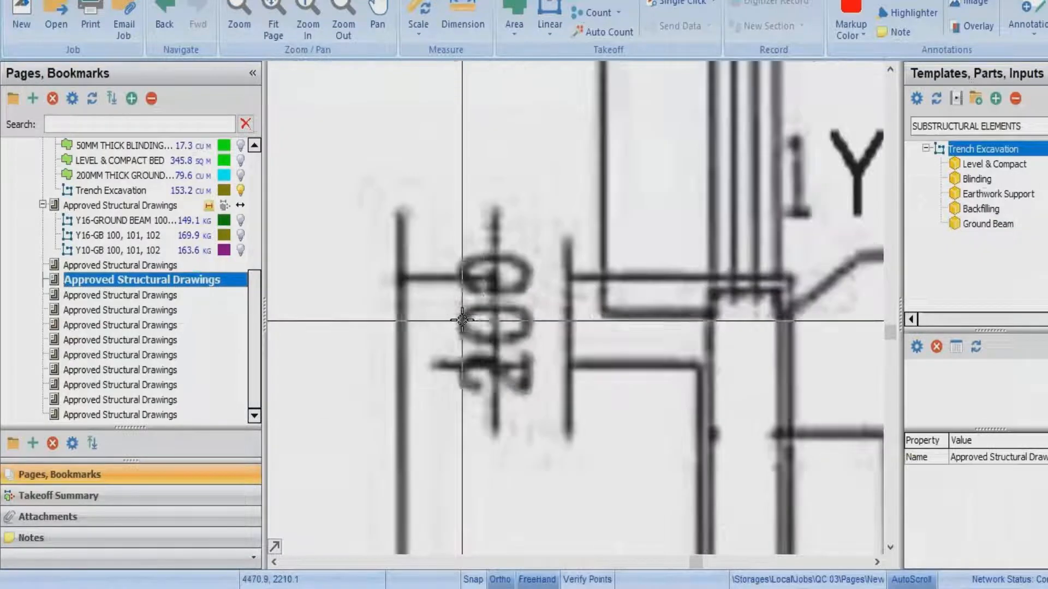
pyautogui.scroll(-1, 478, 318)
pyautogui.scroll(-3, 479, 318)
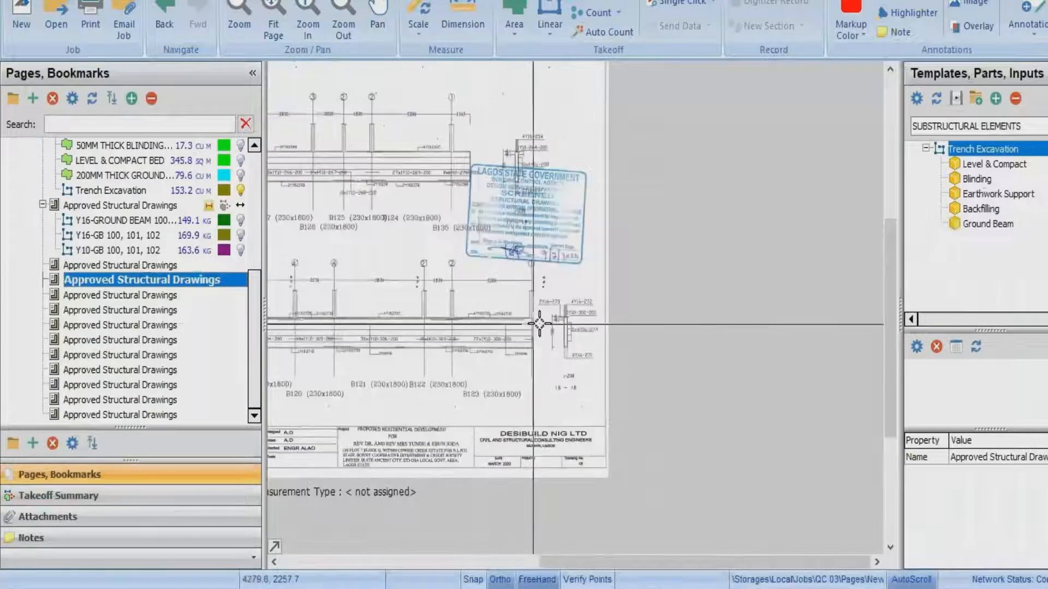
pyautogui.scroll(2, 538, 327)
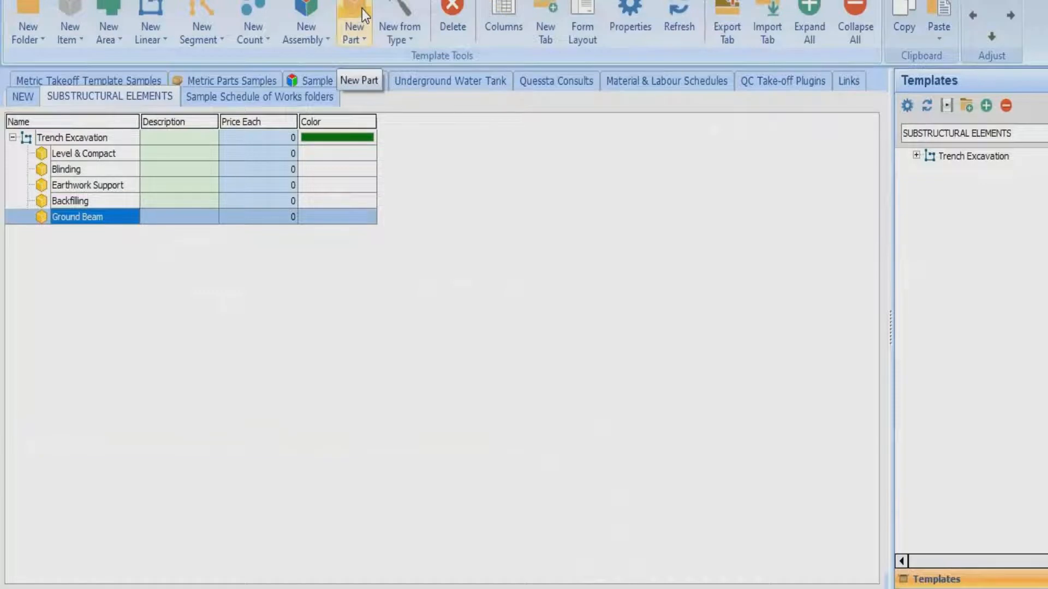
# Add a new part named Formwork to sides of Ground Beams to the Trench Excavation template.
pyautogui.click(362, 8)
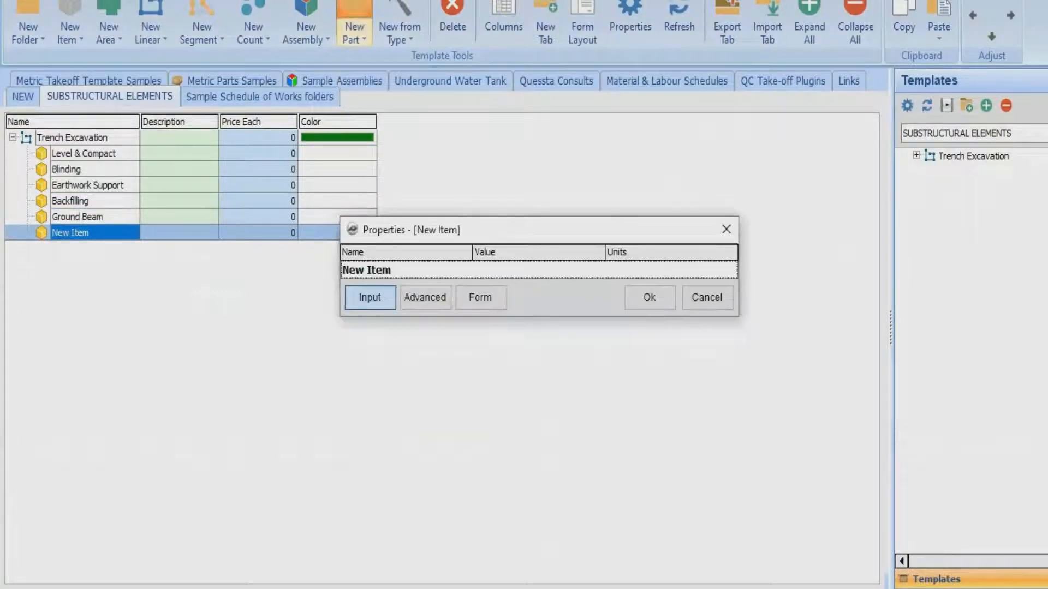
pyautogui.click(420, 267)
pyautogui.moveTo(419, 268); pyautogui.dragTo(344, 280)
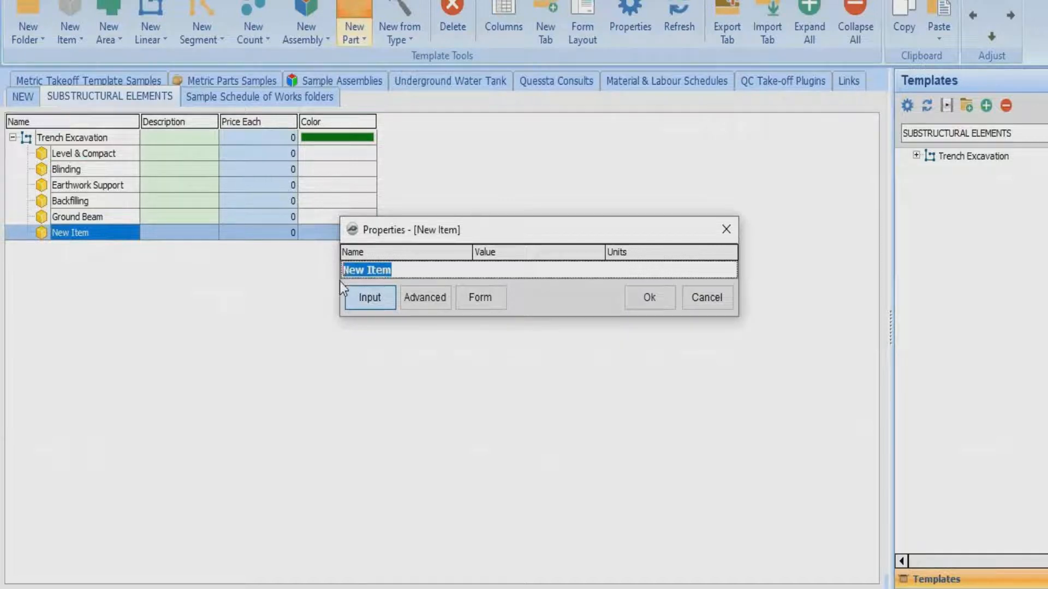
pyautogui.write('F')
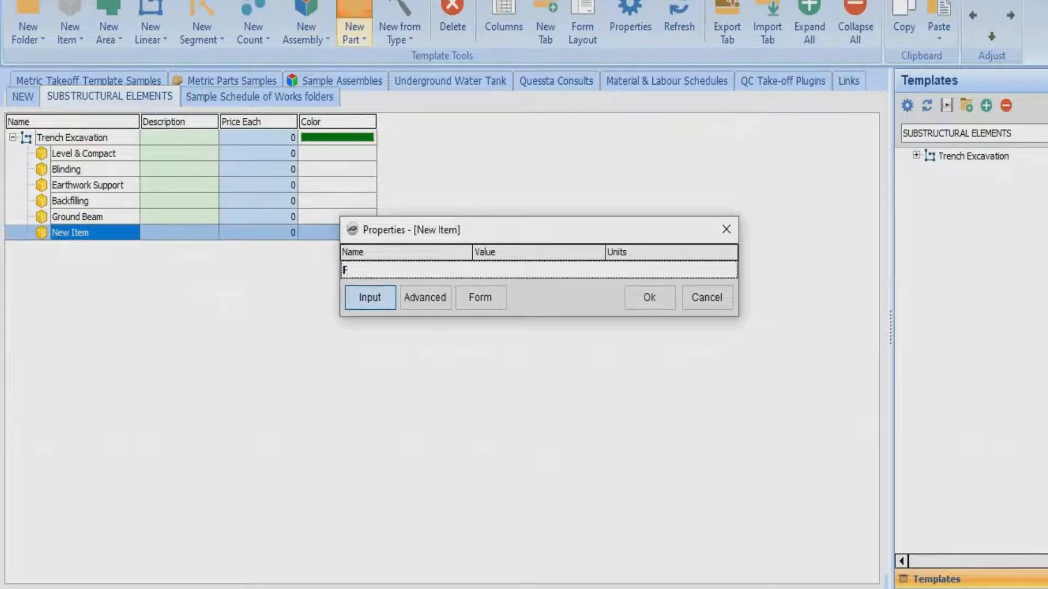
pyautogui.write('ormwork to sid')
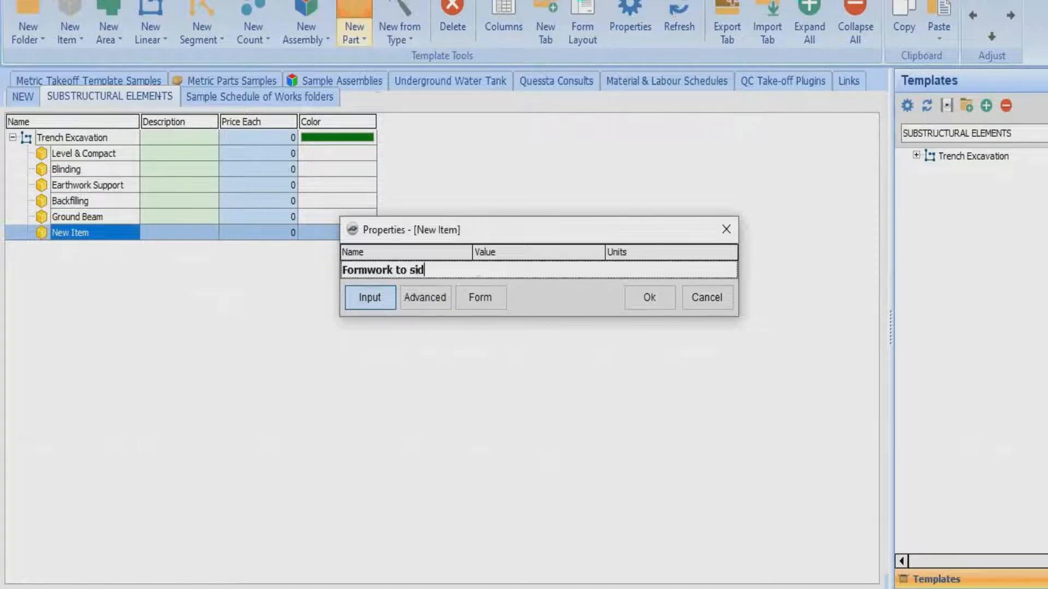
pyautogui.write('es of Ground Be')
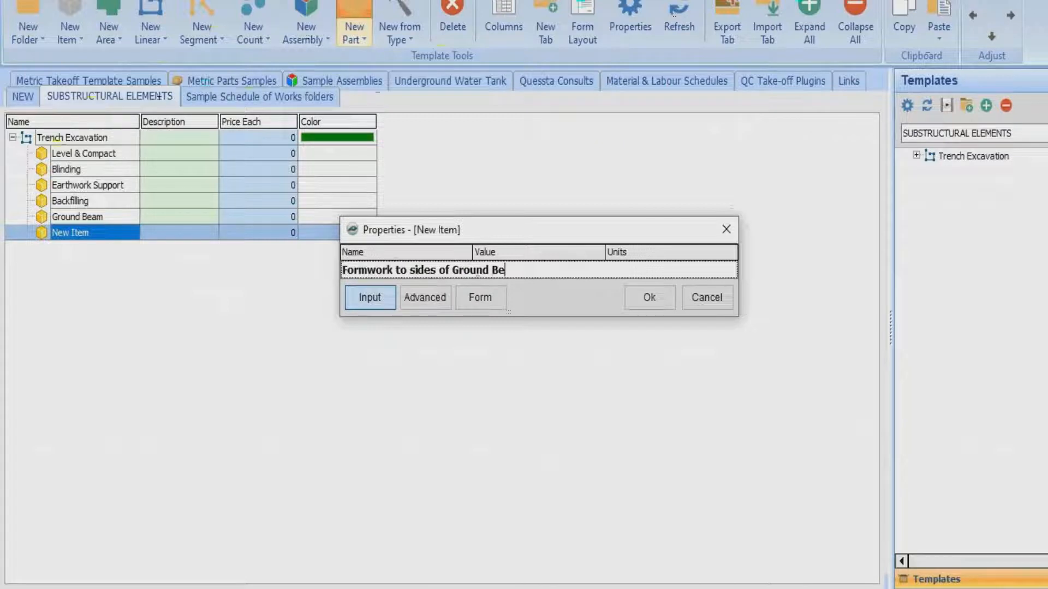
pyautogui.write('ams')
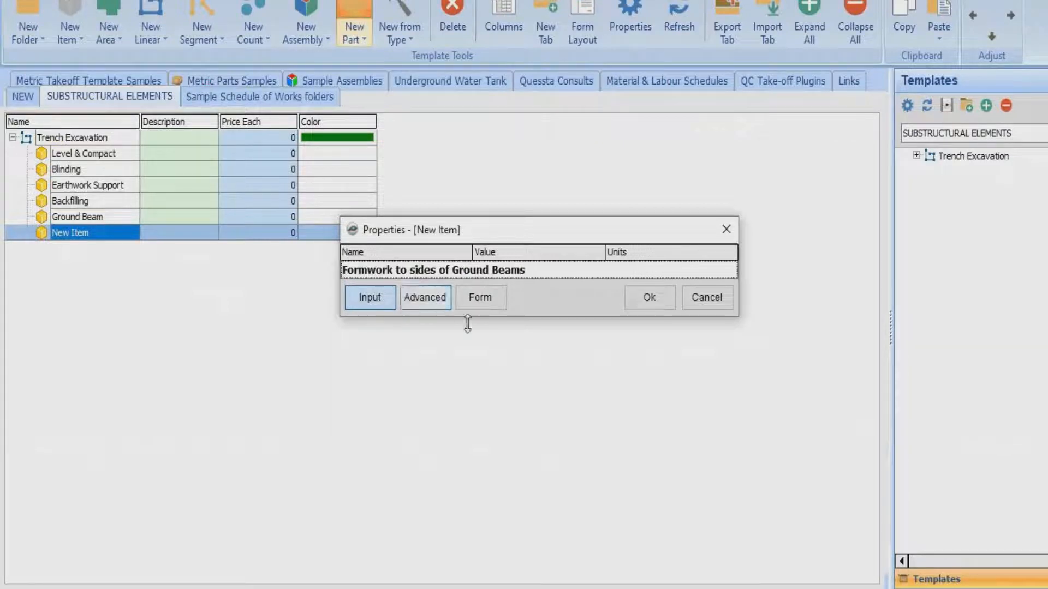
pyautogui.click(659, 299)
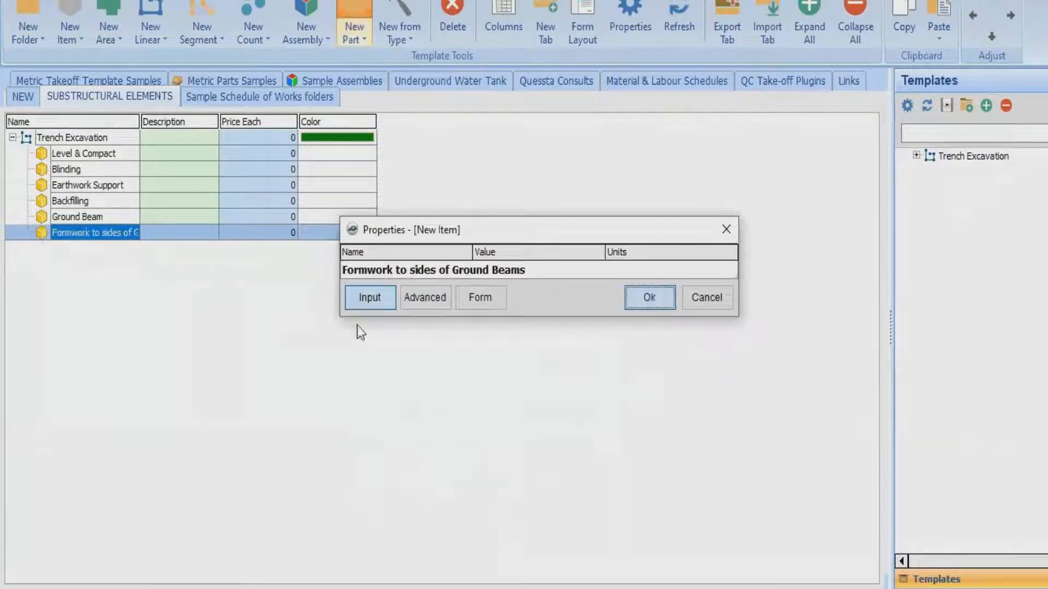
# Open the advanced properties of the Formwork to sides of Ground Beams part and start a new property in the Estimating group.
pyautogui.doubleClick(99, 238)
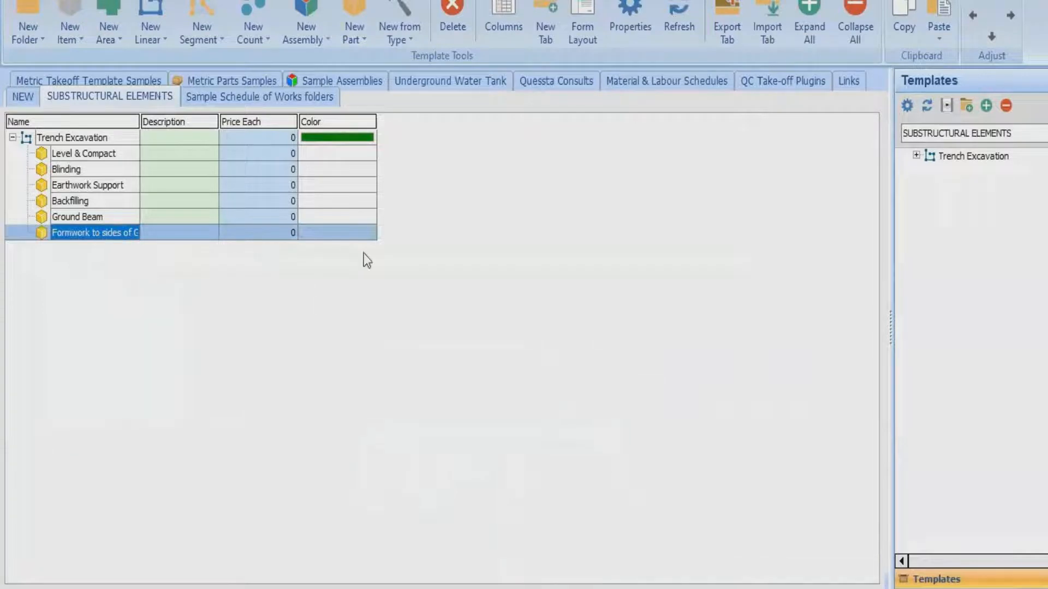
pyautogui.click(411, 296)
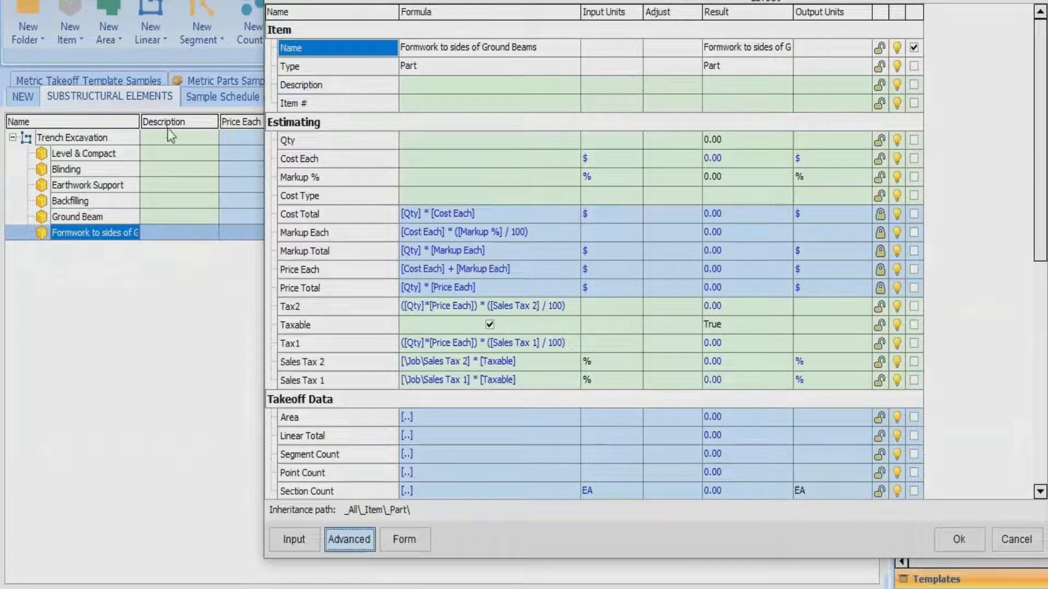
pyautogui.click(315, 157)
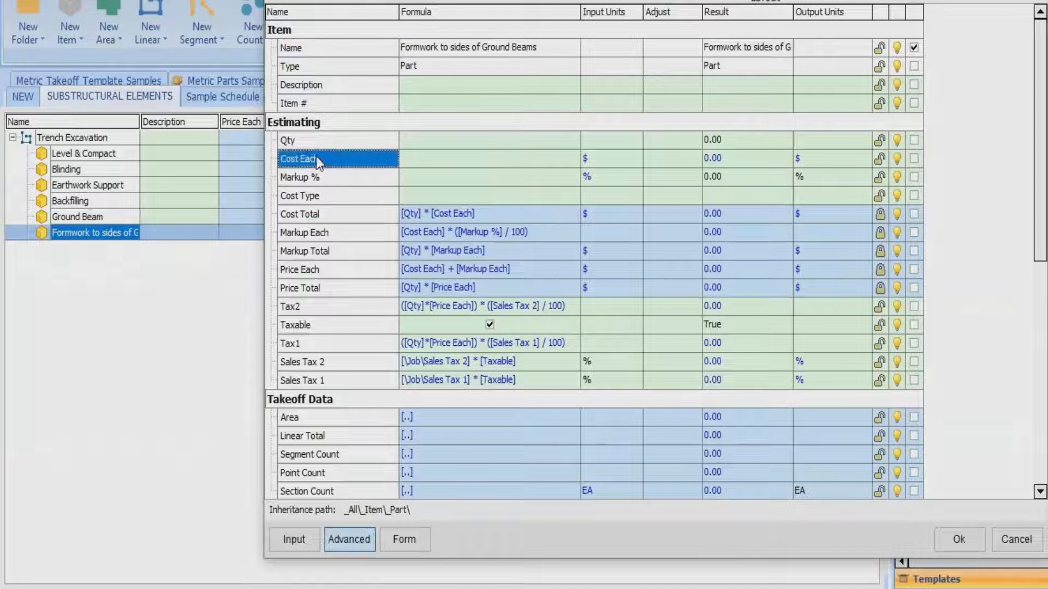
pyautogui.click(302, 1)
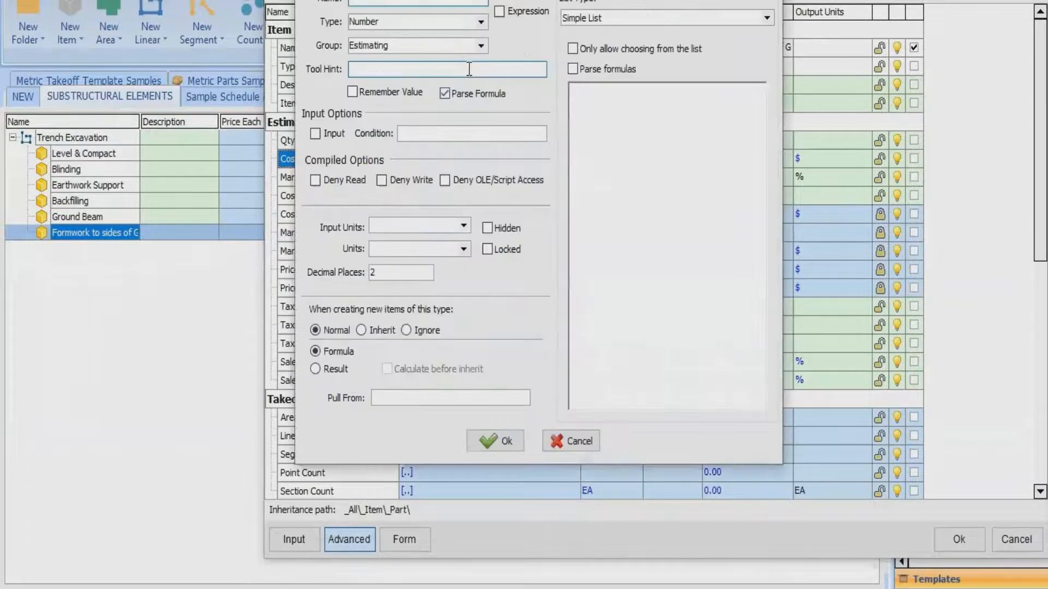
# Add a Number property named Height in the Estimating group and set its formula to [..\Ground Beam\Height]*2.
pyautogui.write('Height')
pyautogui.click(508, 443)
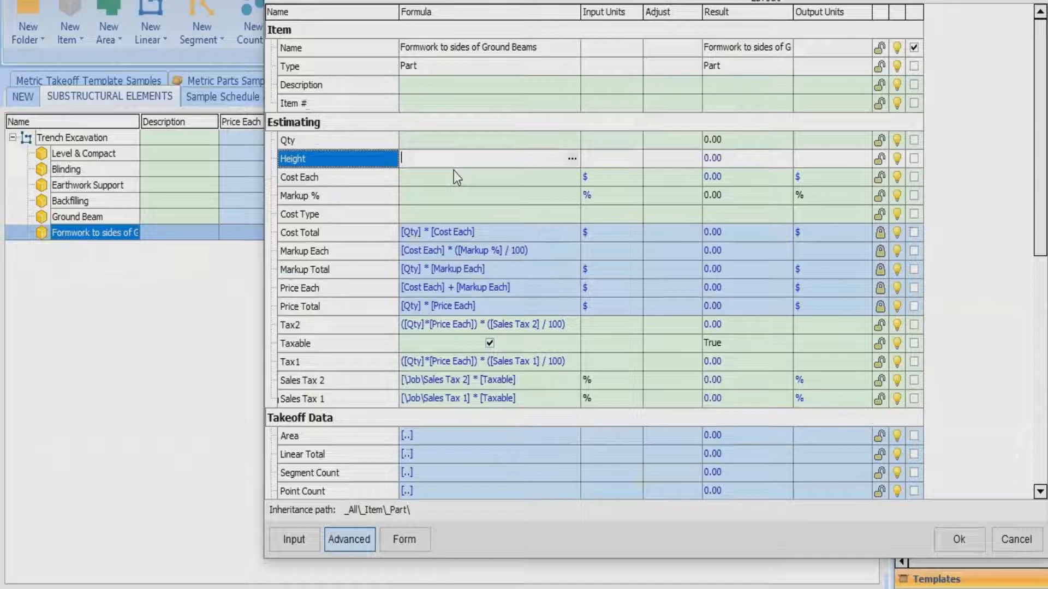
pyautogui.click(571, 158)
pyautogui.click(393, 146)
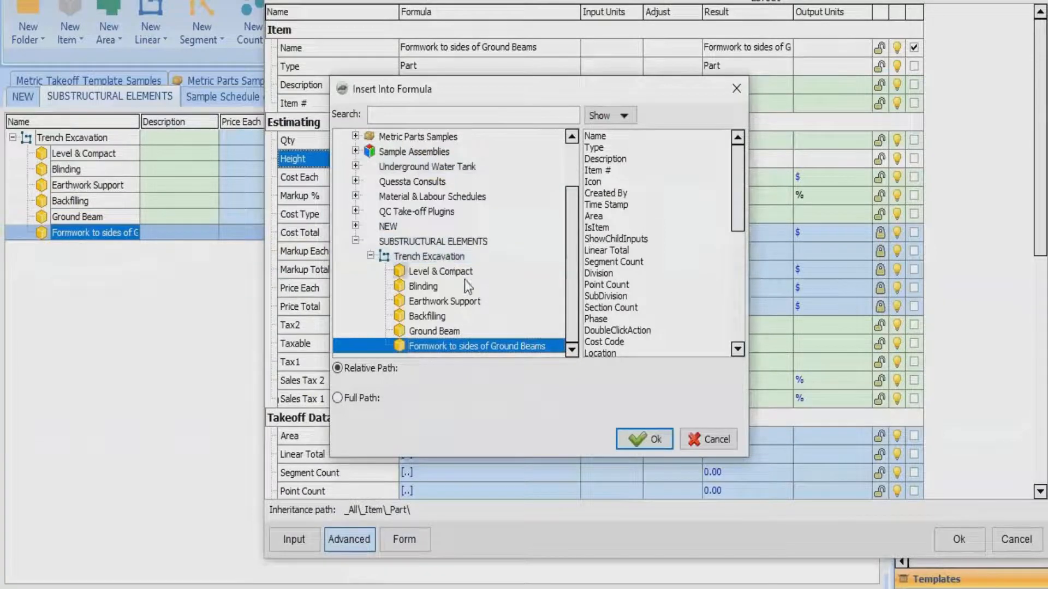
pyautogui.click(449, 331)
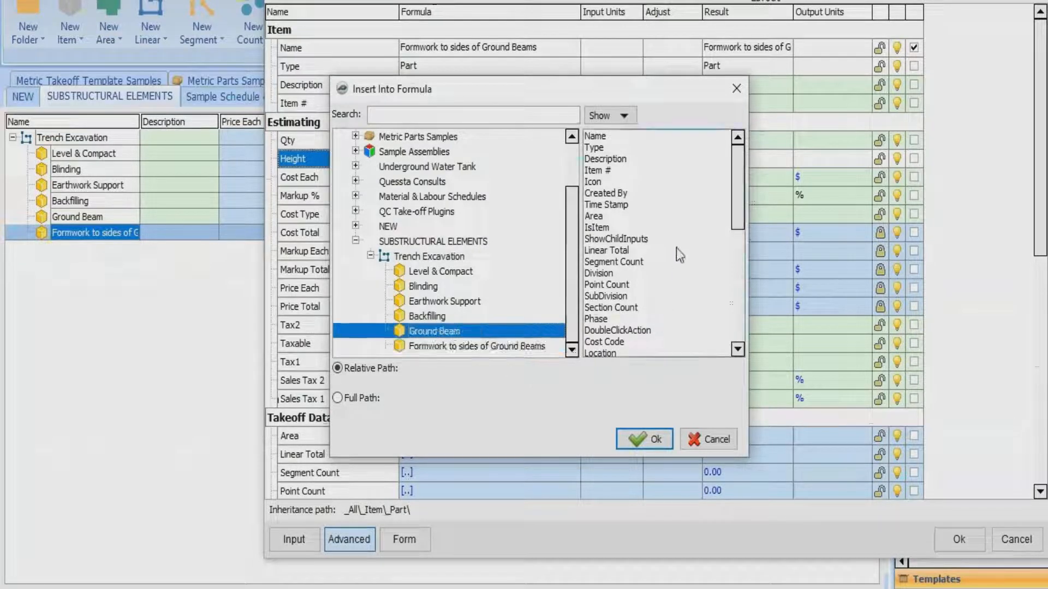
pyautogui.scroll(-6, 640, 237)
pyautogui.scroll(-3, 637, 273)
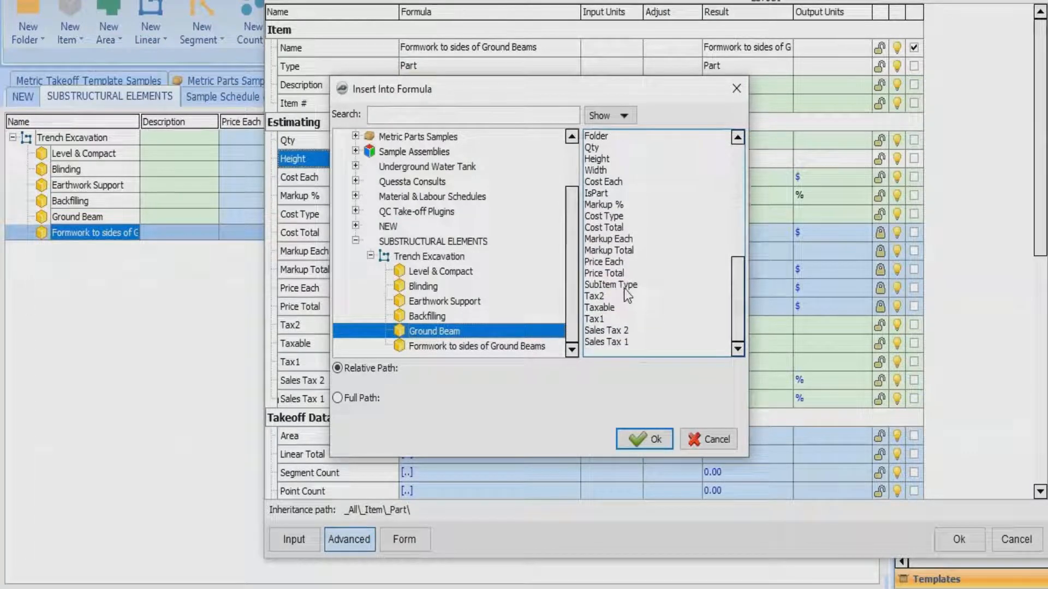
pyautogui.click(605, 159)
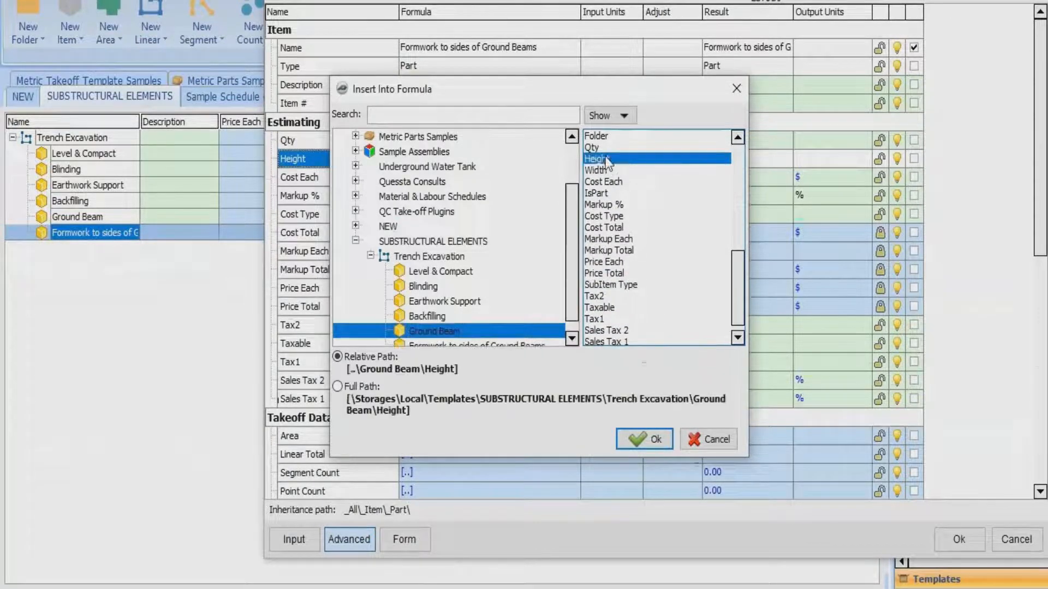
pyautogui.click(637, 439)
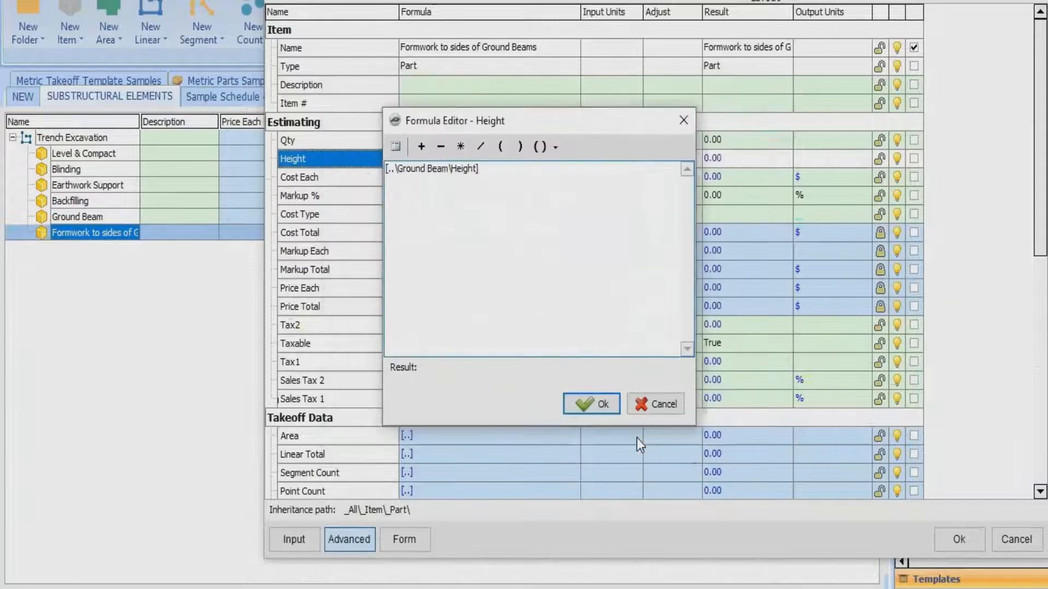
pyautogui.click(597, 403)
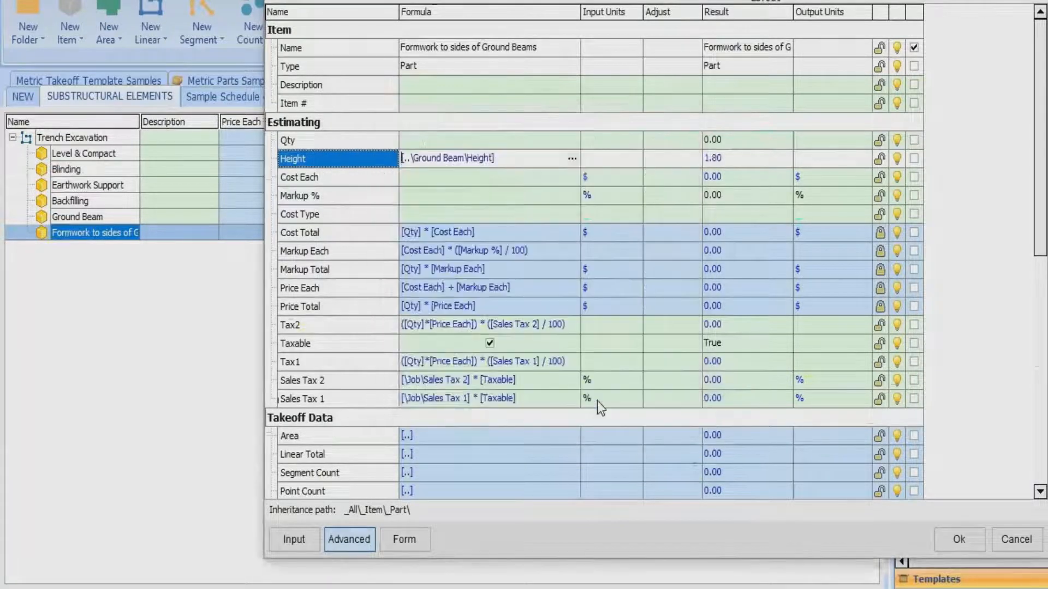
pyautogui.click(506, 162)
pyautogui.write('*2')
# Set the Qty formula to [..\Linear Total] * [Height], taking the Linear Total from Trench Excavation.
pyautogui.click(444, 139)
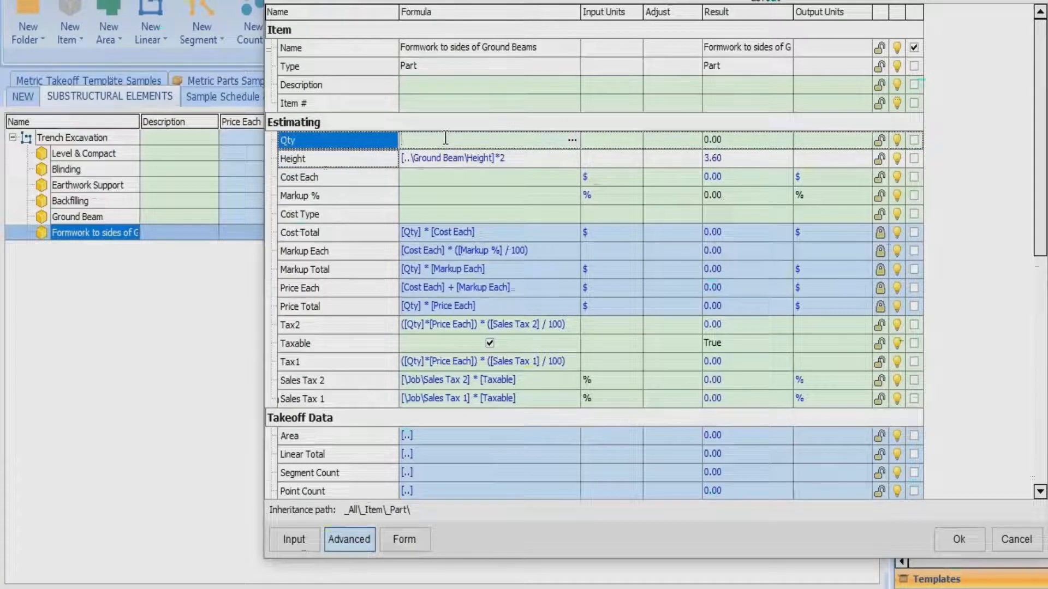
pyautogui.click(571, 141)
pyautogui.click(395, 152)
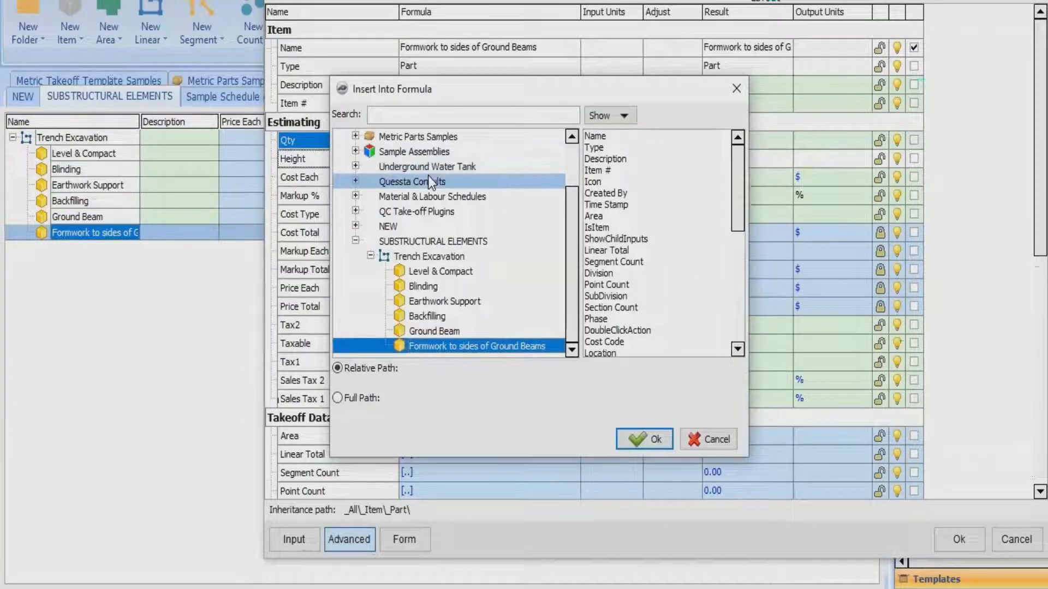
pyautogui.click(440, 256)
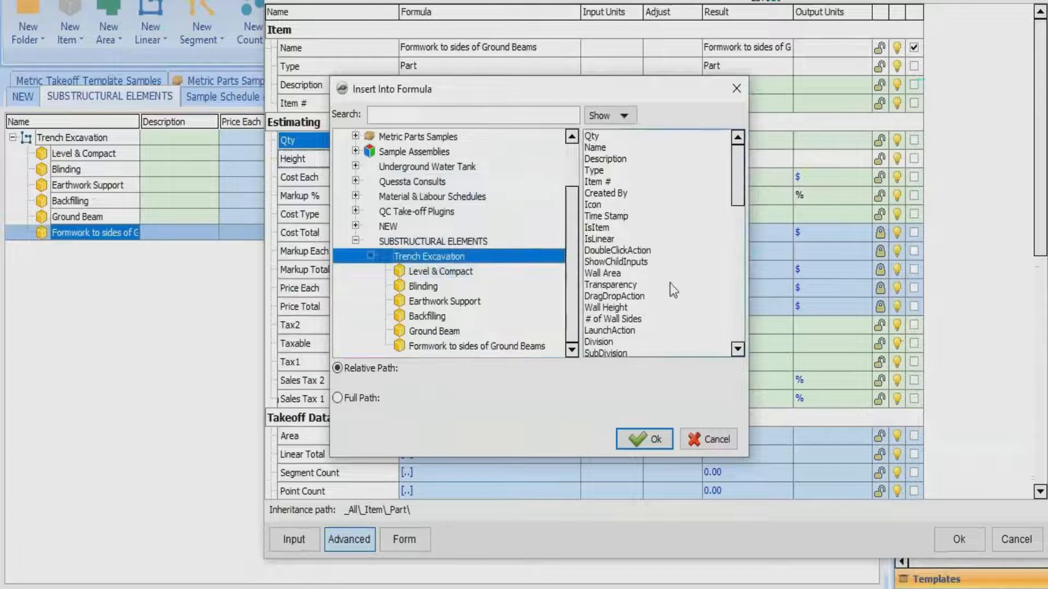
pyautogui.scroll(-8, 669, 283)
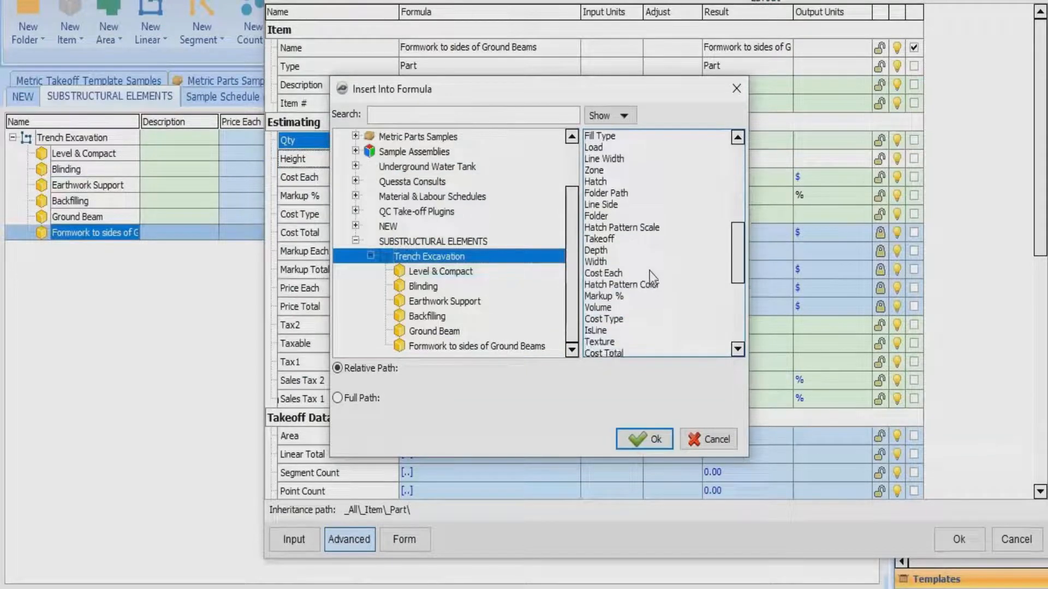
pyautogui.scroll(-5, 650, 271)
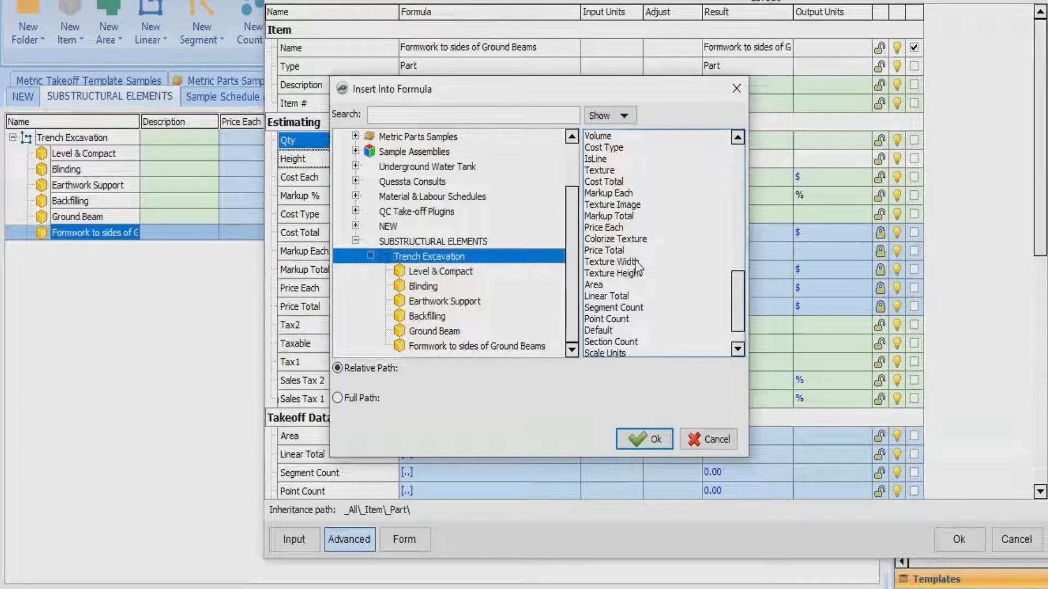
pyautogui.click(623, 297)
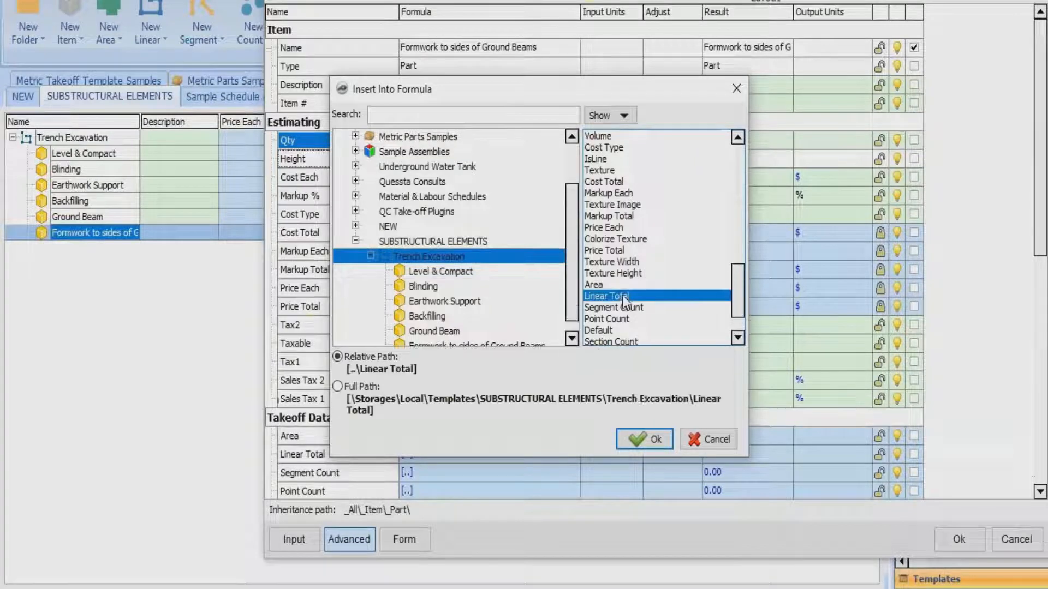
pyautogui.click(626, 438)
pyautogui.click(582, 402)
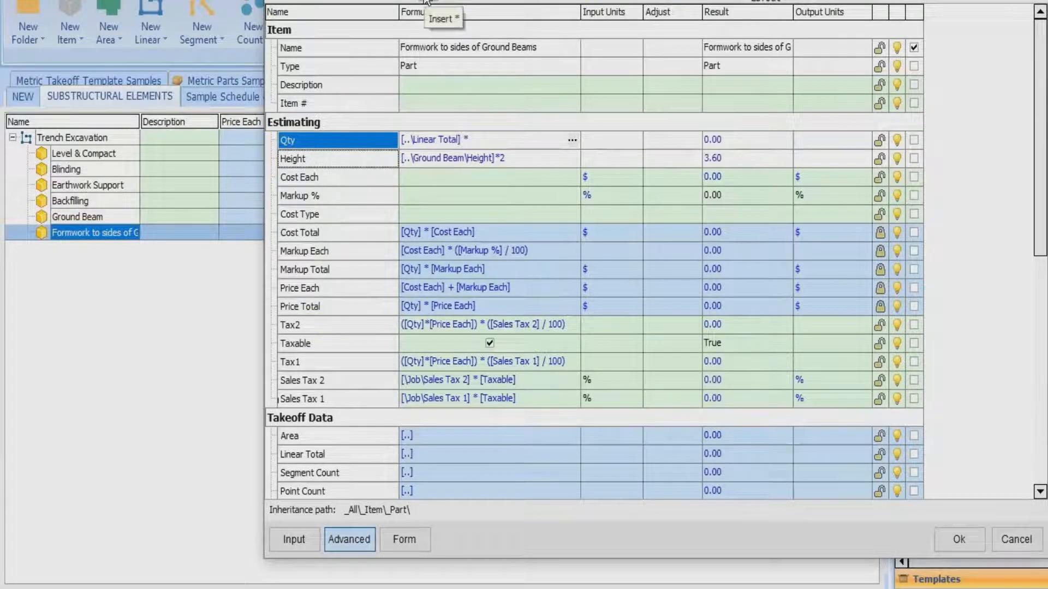
pyautogui.moveTo(296, 162); pyautogui.dragTo(499, 140)
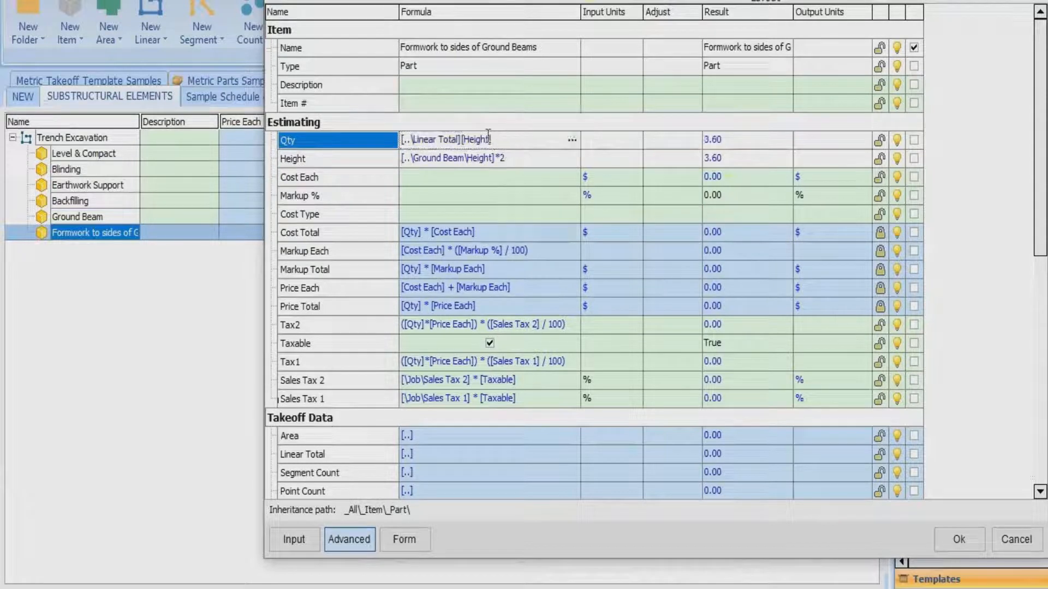
pyautogui.click(430, 1)
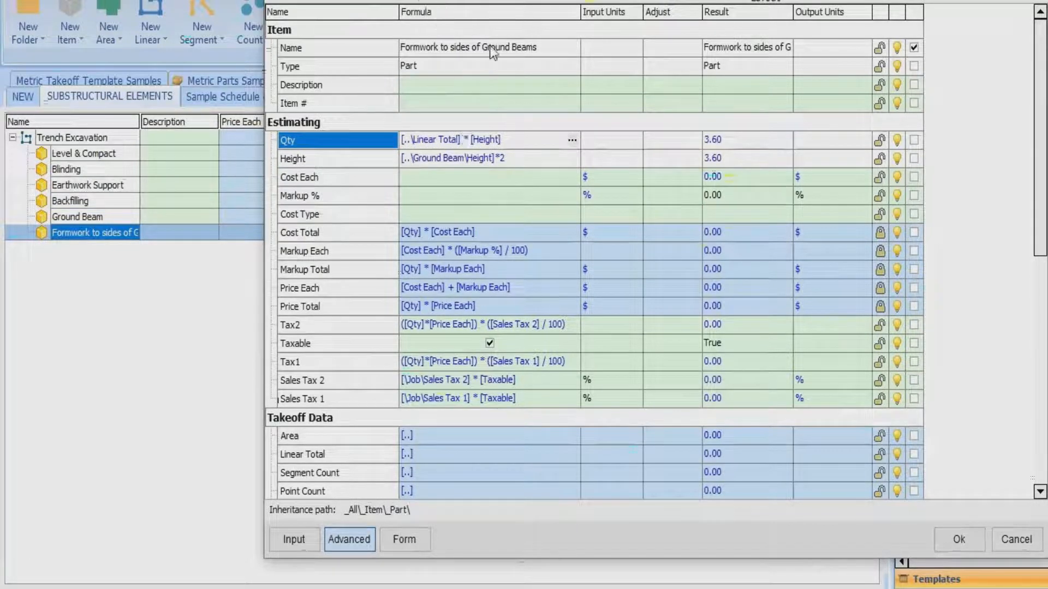
pyautogui.click(520, 158)
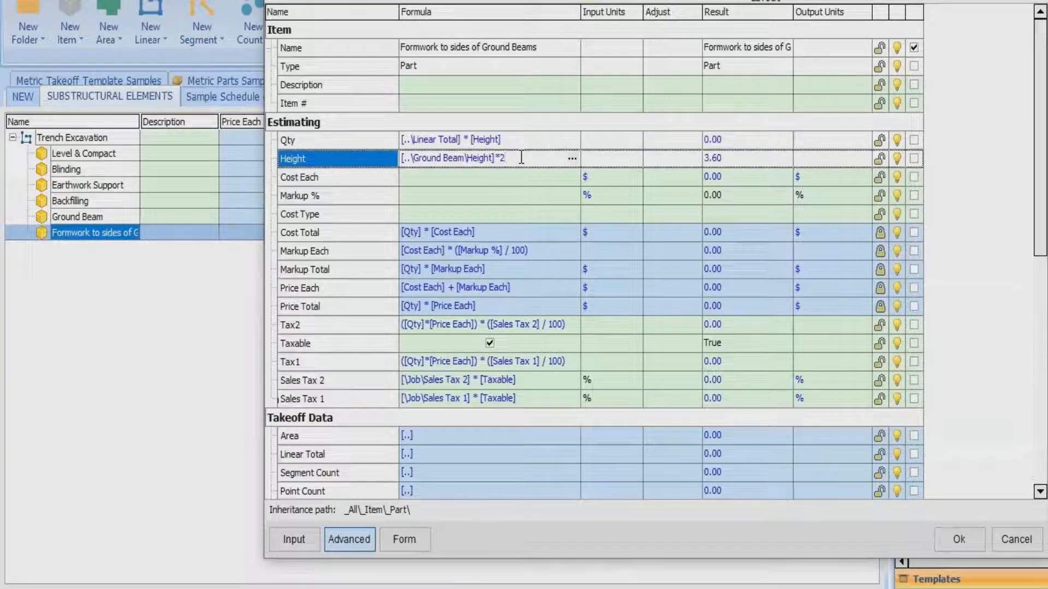
pyautogui.click(493, 158)
pyautogui.write('200')
pyautogui.press('BackSpace')
pyautogui.press('BackSpace')
pyautogui.click(360, 177)
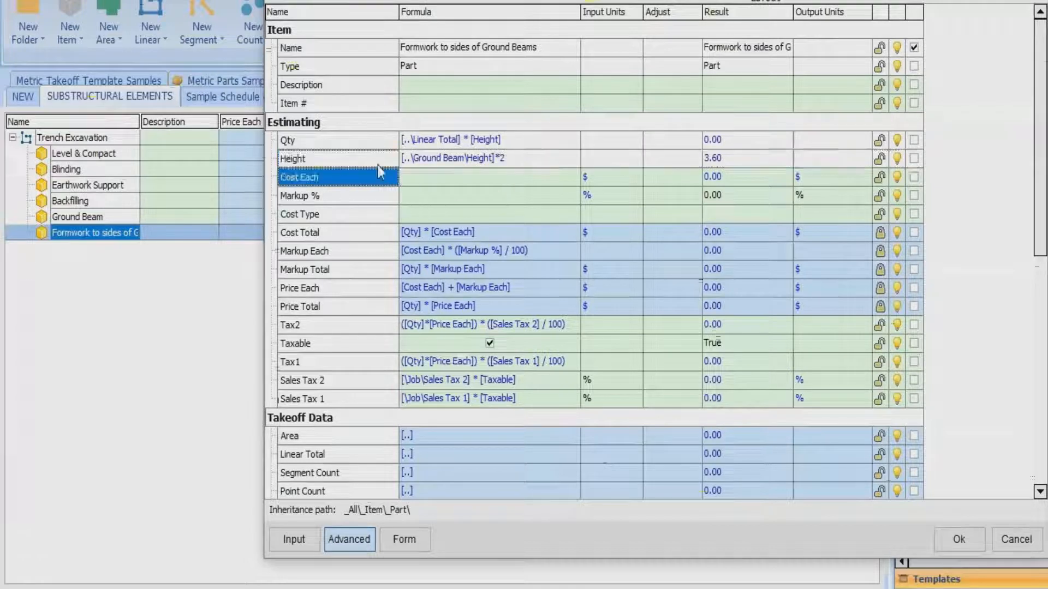
# Enclose the Qty formula in parentheses and append the start of a deduction term, -(2*.
pyautogui.click(506, 143)
pyautogui.moveTo(505, 141); pyautogui.dragTo(392, 163)
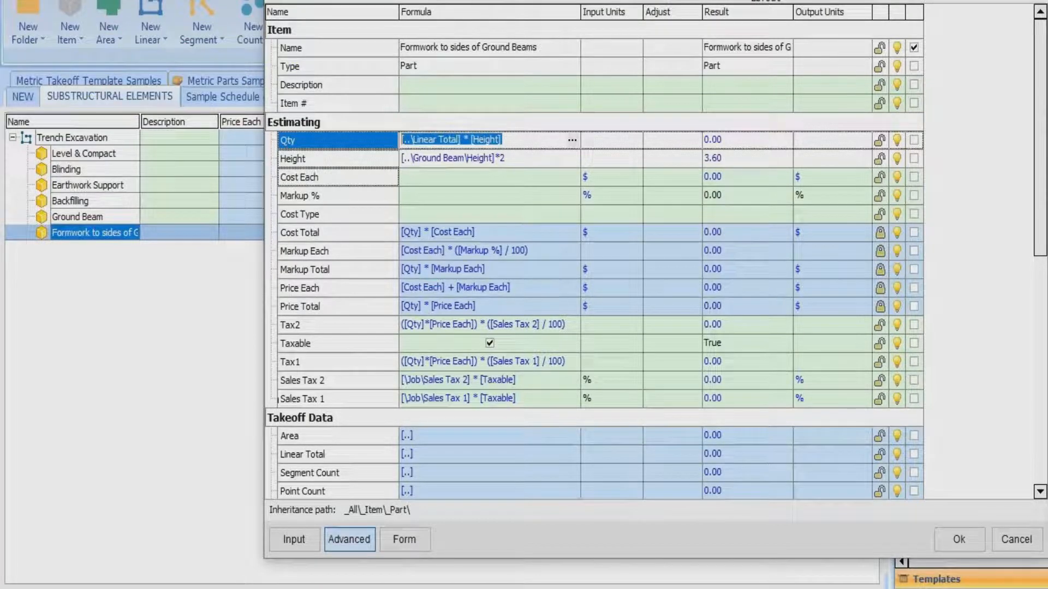
pyautogui.press('Home')
pyautogui.write('(')
pyautogui.press('End')
pyautogui.write(')')
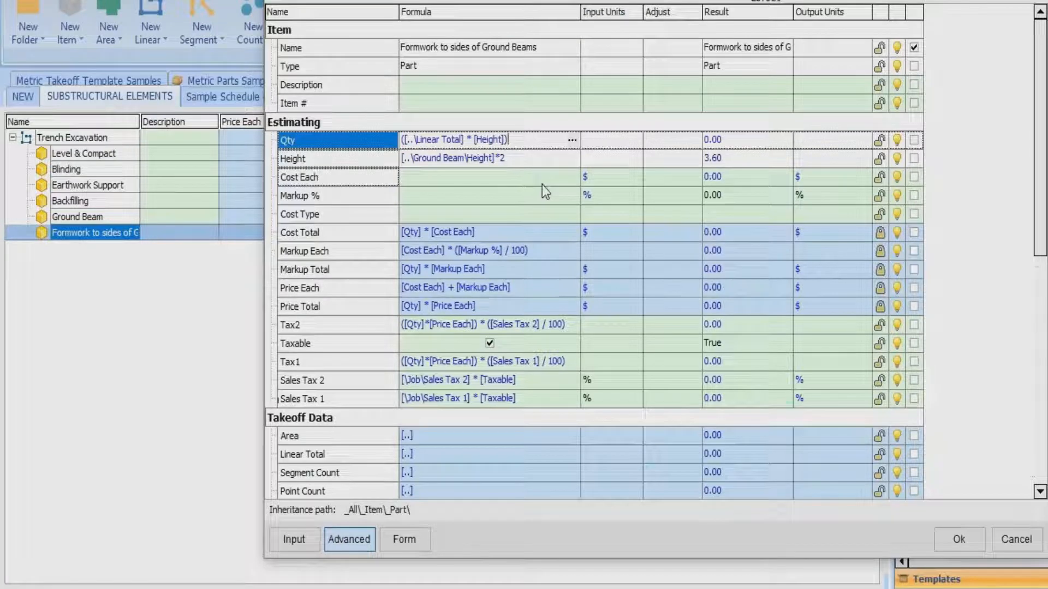
pyautogui.write('-(@')
pyautogui.press('BackSpace')
pyautogui.write('2*')
# Add a Number property named Colm Width in the Estimating group of the formwork part.
pyautogui.click(341, 176)
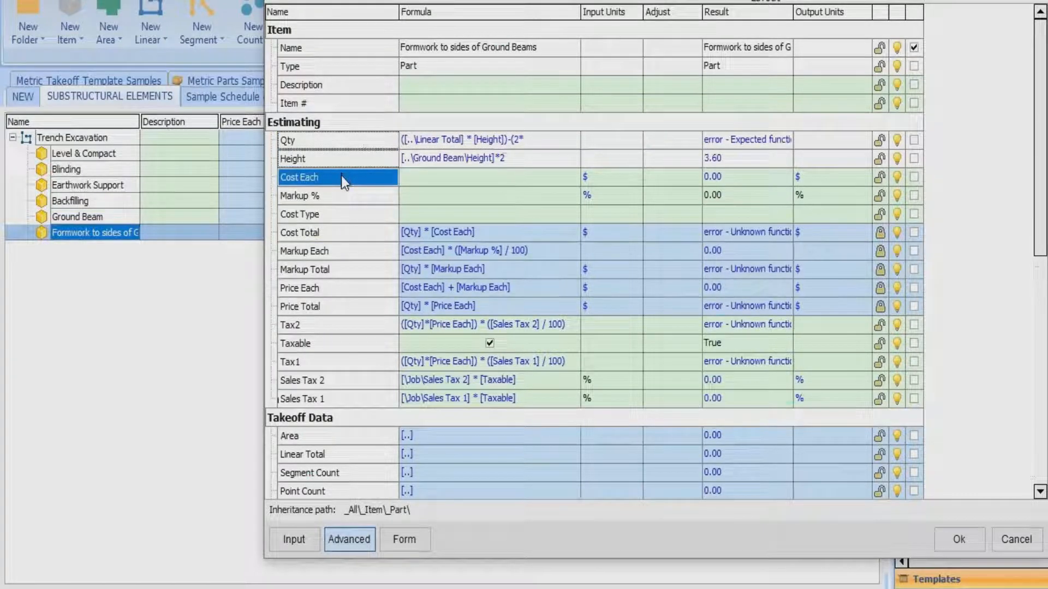
pyautogui.click(302, 2)
pyautogui.write('N')
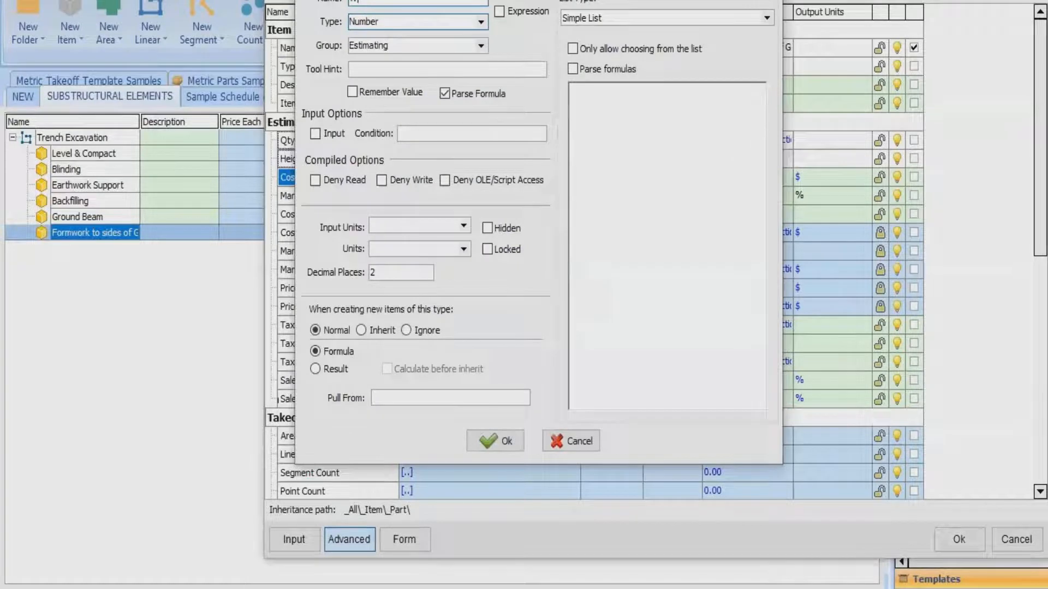
pyautogui.write('lun')
pyautogui.click(488, 442)
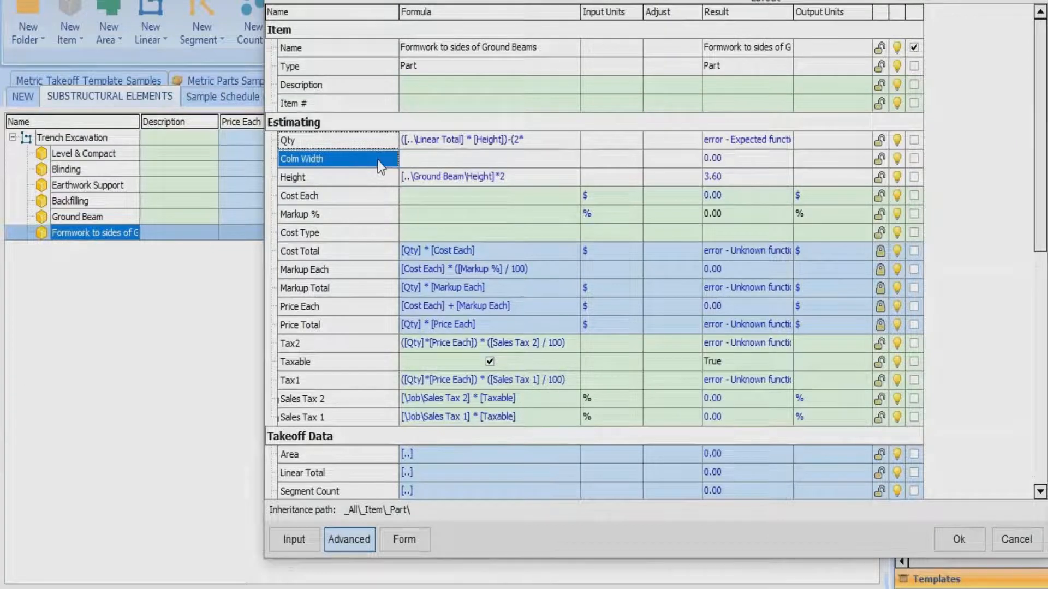
# Give the Colm Width property a simple list with the choices 0.23 and 0.45.
pyautogui.press('Return')
pyautogui.click(668, 128)
pyautogui.write('0.23 ')
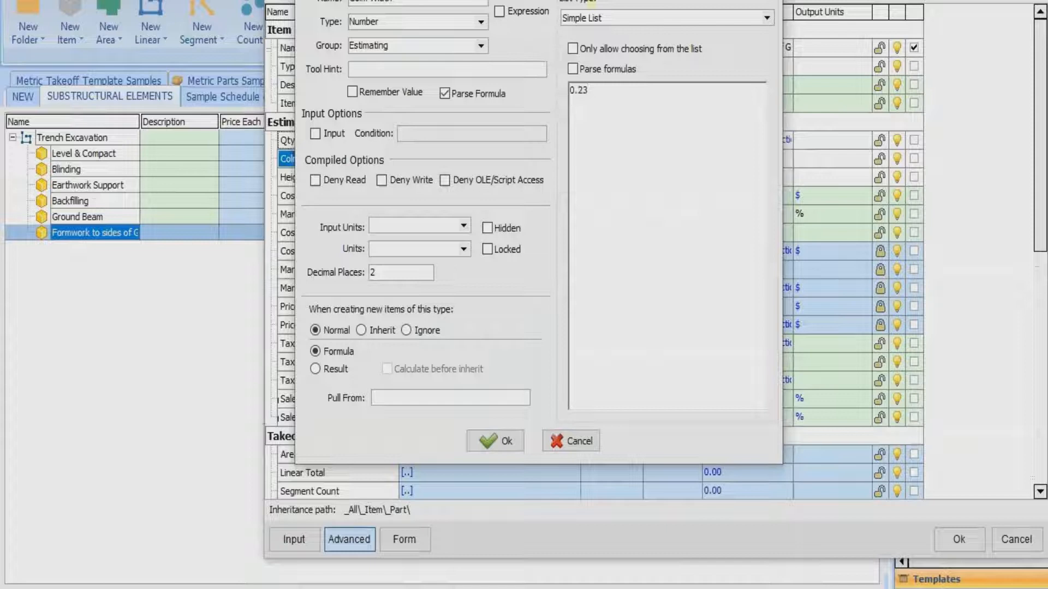
pyautogui.write('0.45')
pyautogui.click(492, 444)
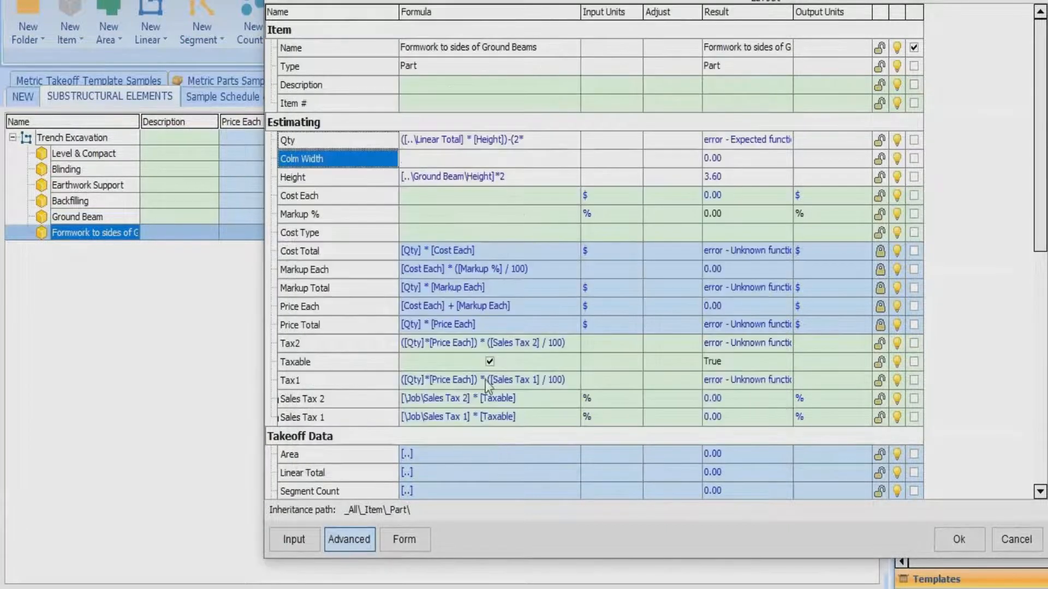
# Choose 0.23 as the Colm Width value.
pyautogui.click(437, 166)
pyautogui.click(572, 159)
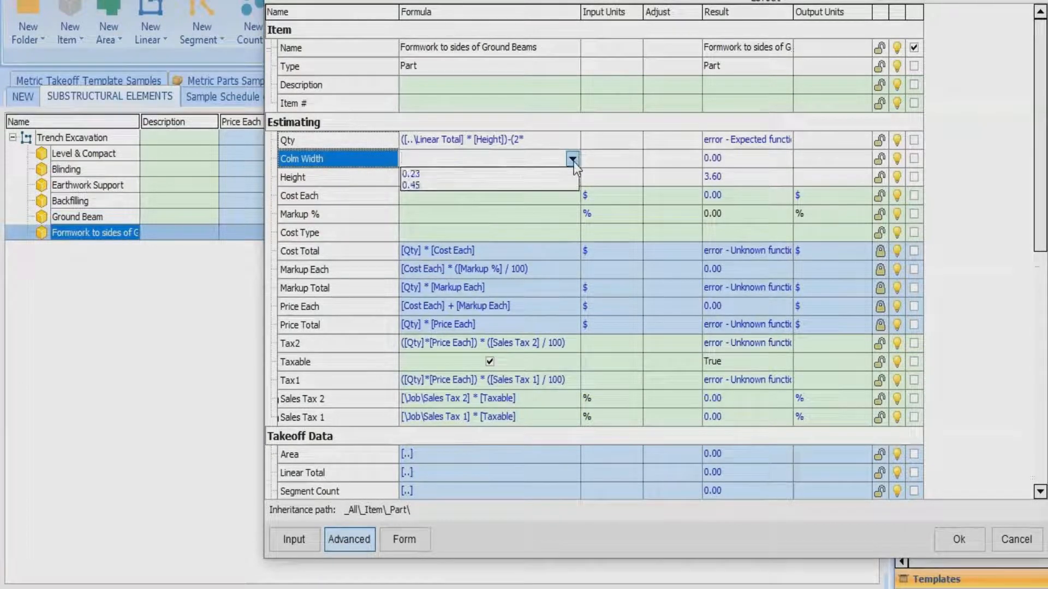
pyautogui.click(430, 173)
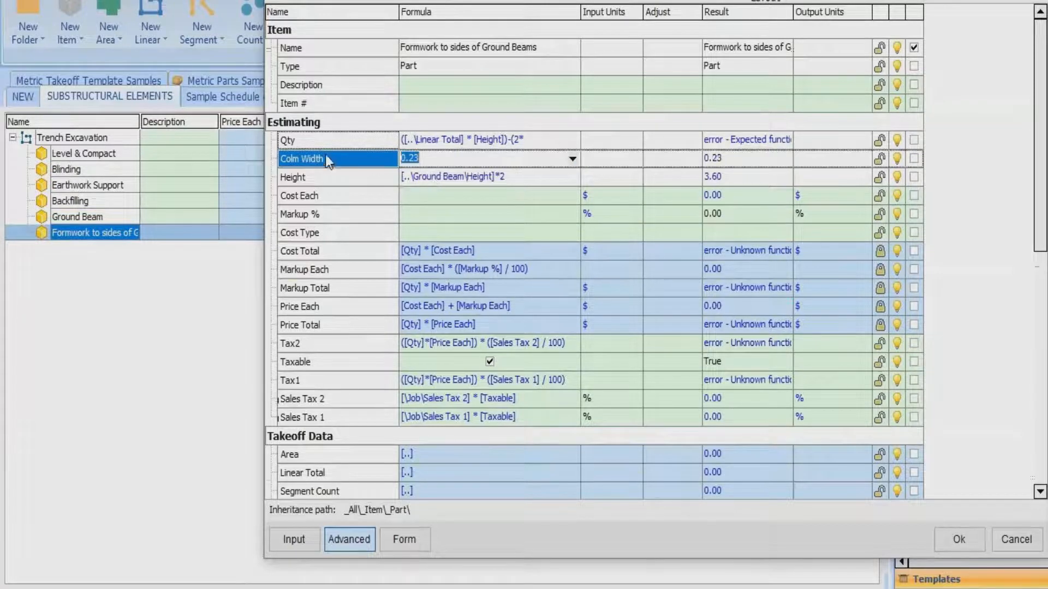
# Append [Colm Width] * to the Qty formula and open it in the Formula Editor.
pyautogui.moveTo(325, 156); pyautogui.dragTo(532, 137)
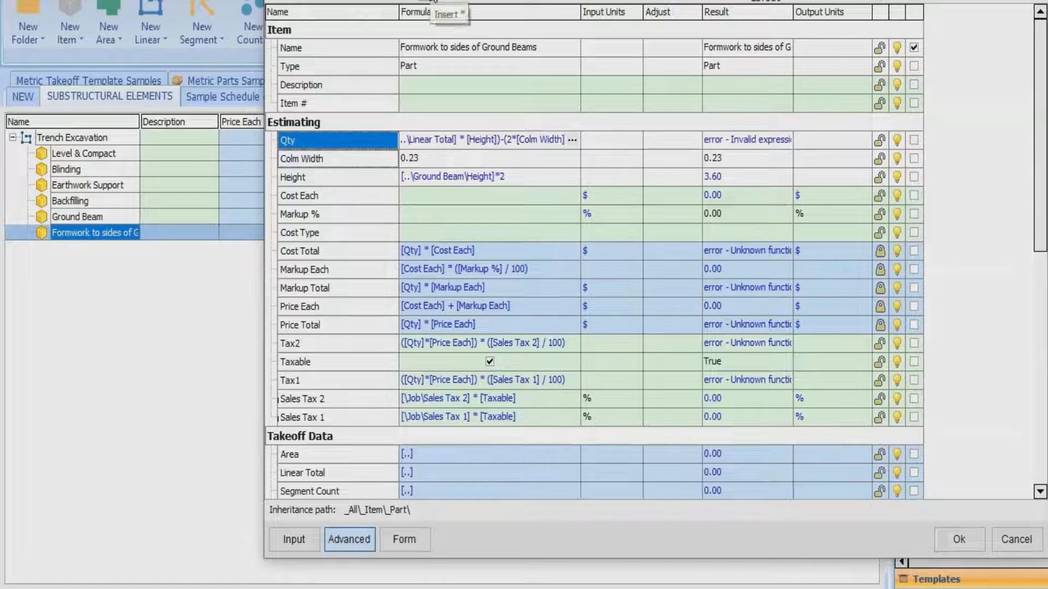
pyautogui.write('*')
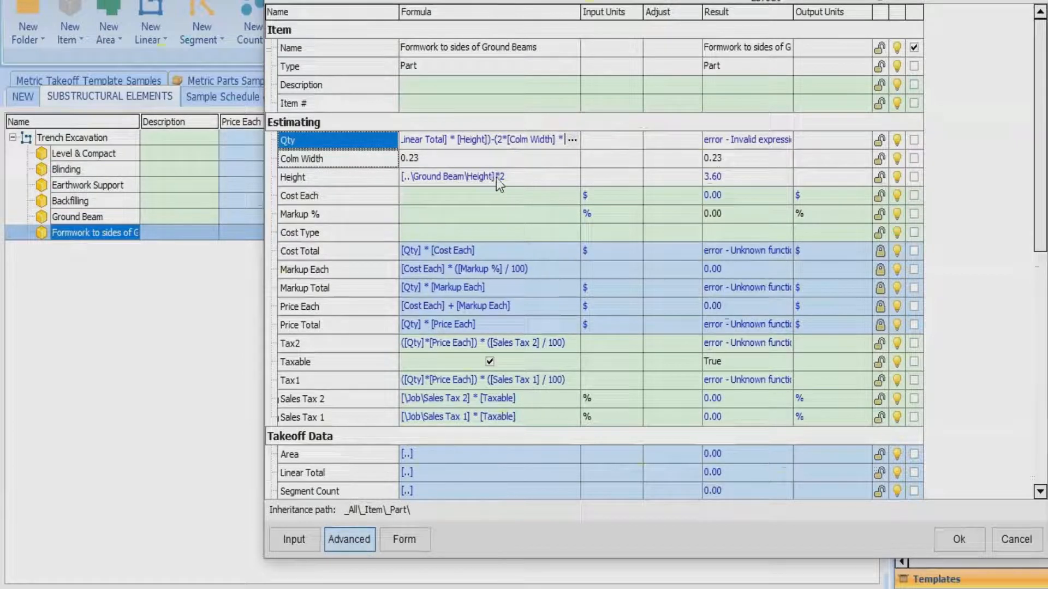
pyautogui.click(572, 139)
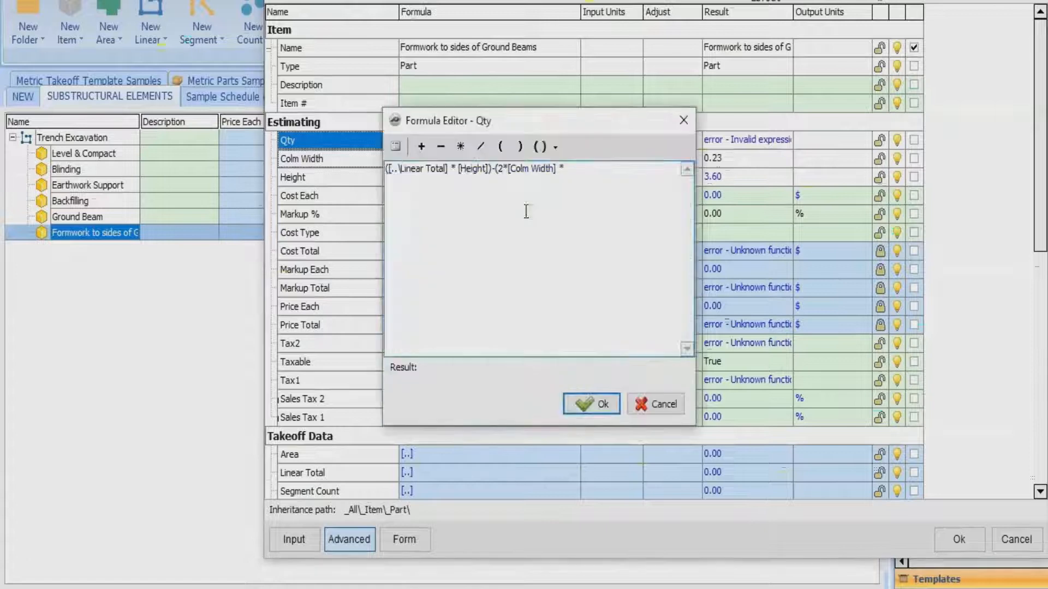
pyautogui.click(397, 146)
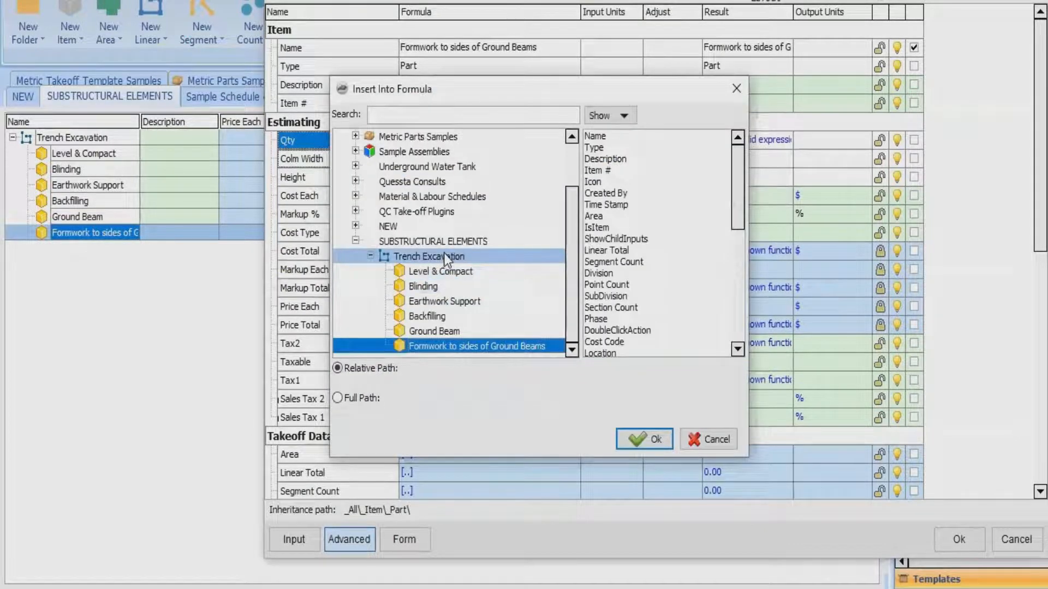
pyautogui.click(443, 256)
pyautogui.scroll(-5, 632, 262)
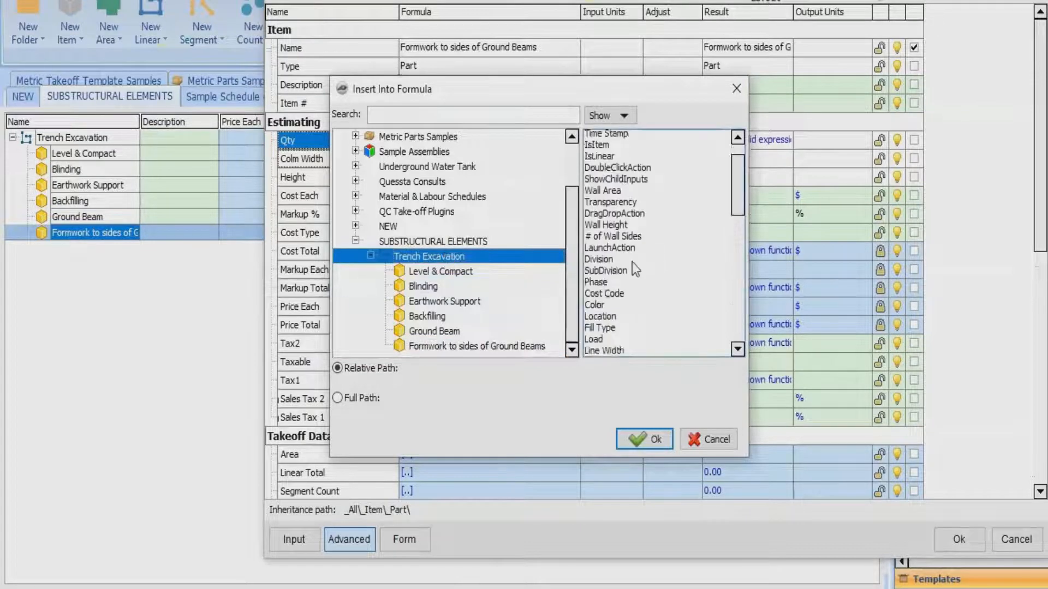
pyautogui.scroll(-5, 646, 253)
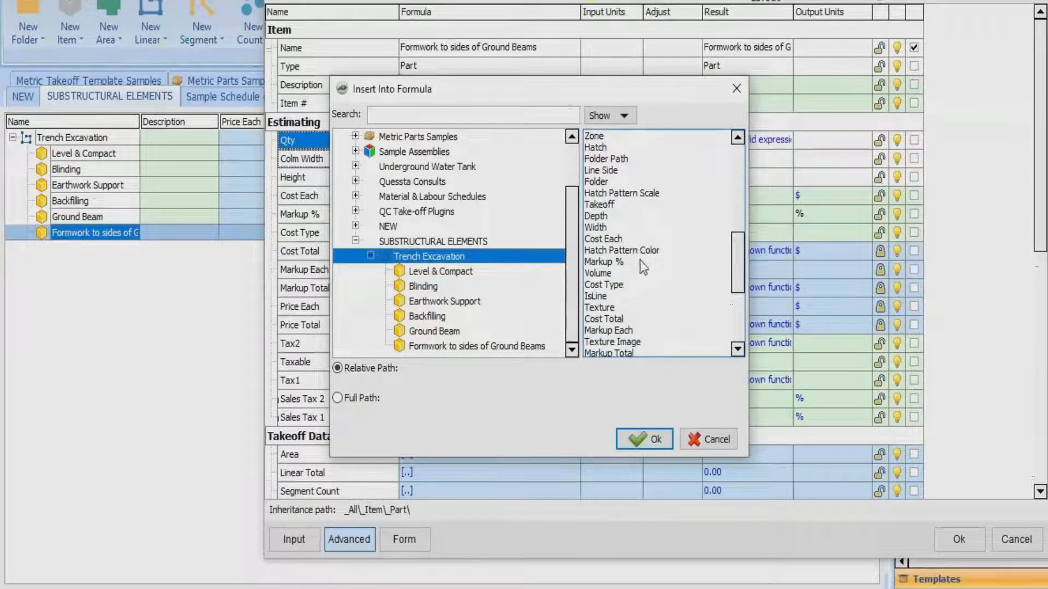
pyautogui.click(717, 440)
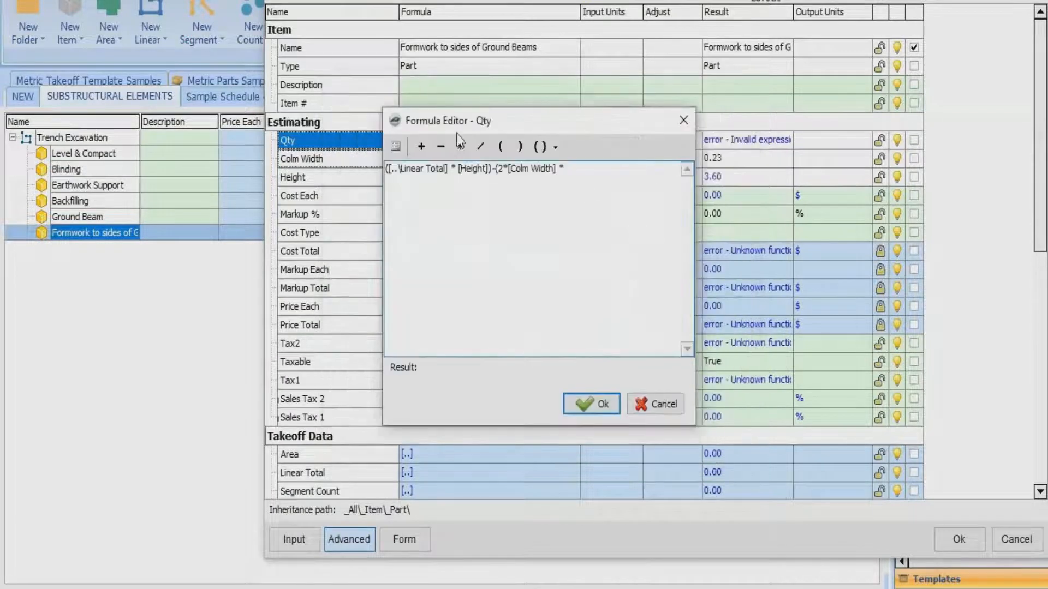
# Complete the Qty formula by inserting the Ground Beam's Height property and a closing bracket, and accept it.
pyautogui.click(395, 147)
pyautogui.click(443, 329)
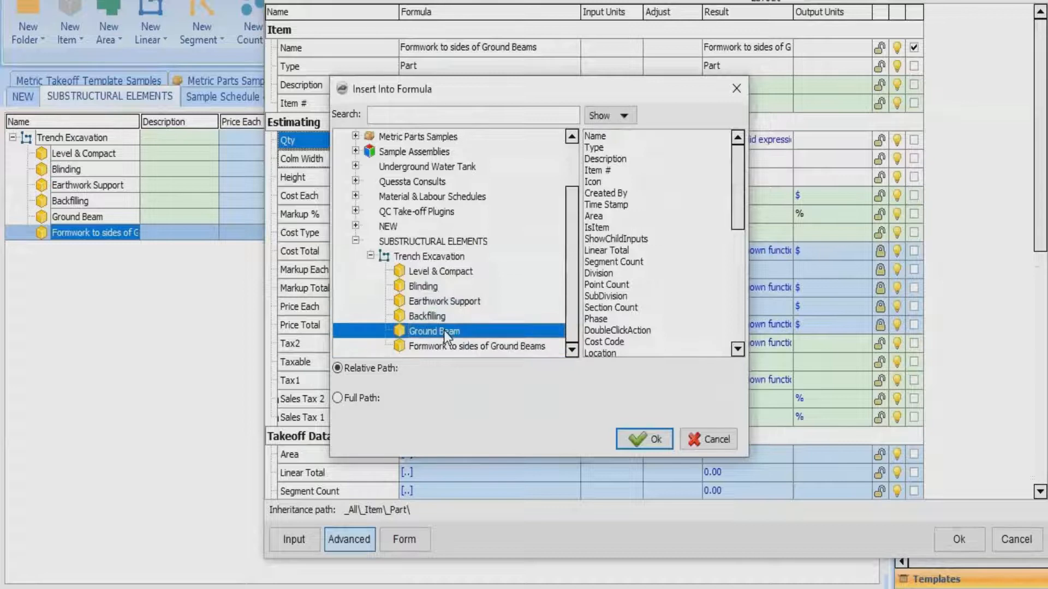
pyautogui.scroll(-6, 610, 219)
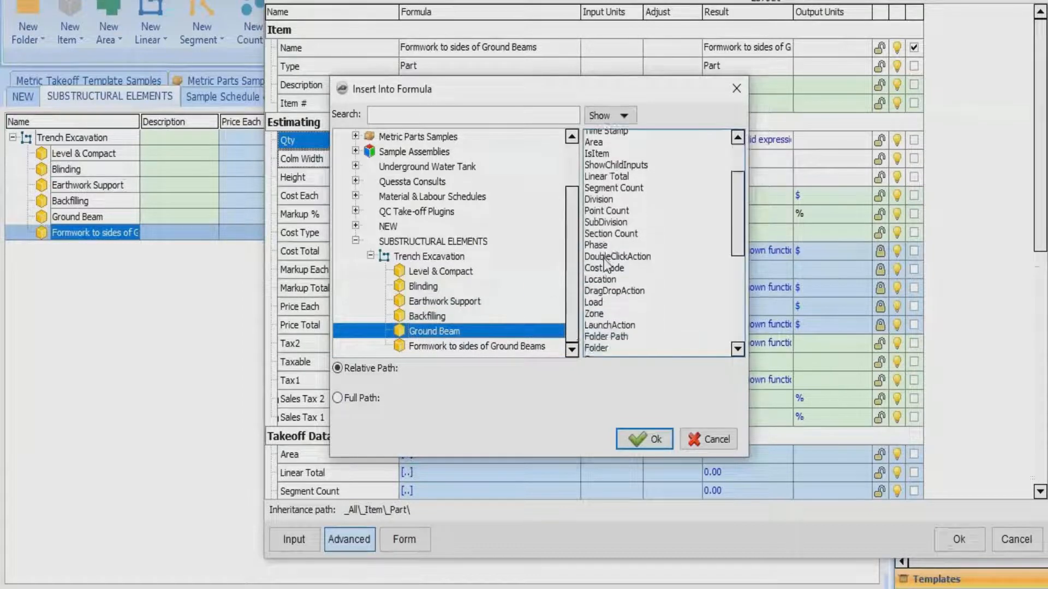
pyautogui.click(603, 241)
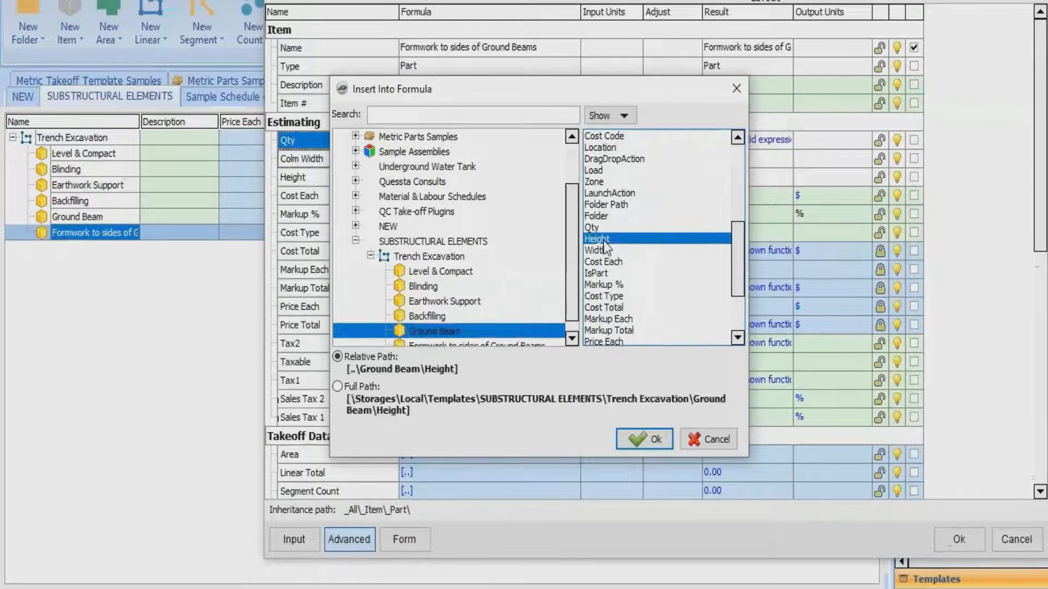
pyautogui.click(653, 439)
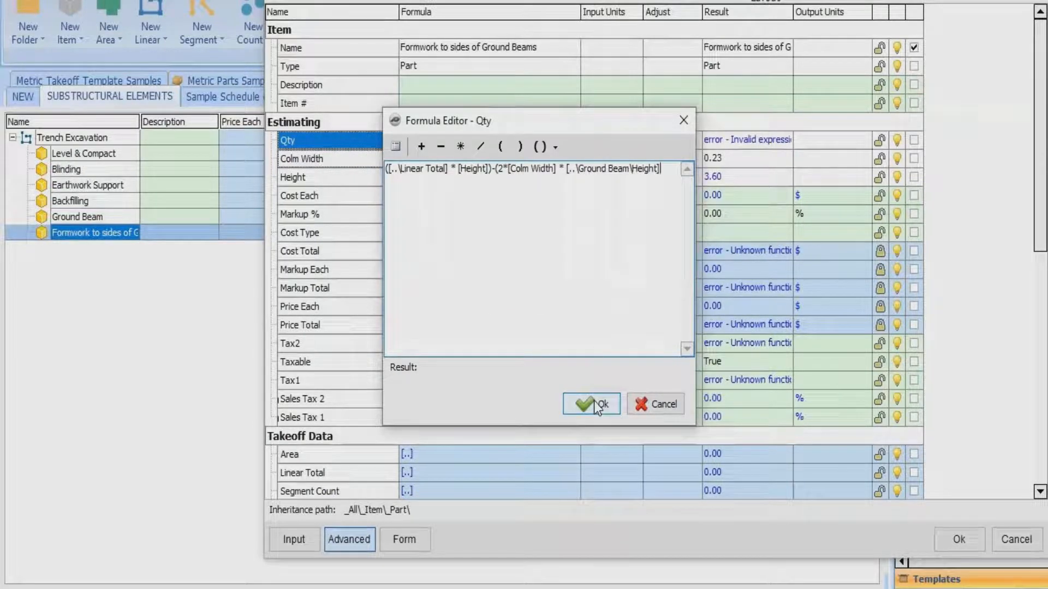
pyautogui.moveTo(662, 169)
pyautogui.mouseDown()
pyautogui.moveTo(564, 170)
pyautogui.moveTo(660, 177)
pyautogui.mouseUp()
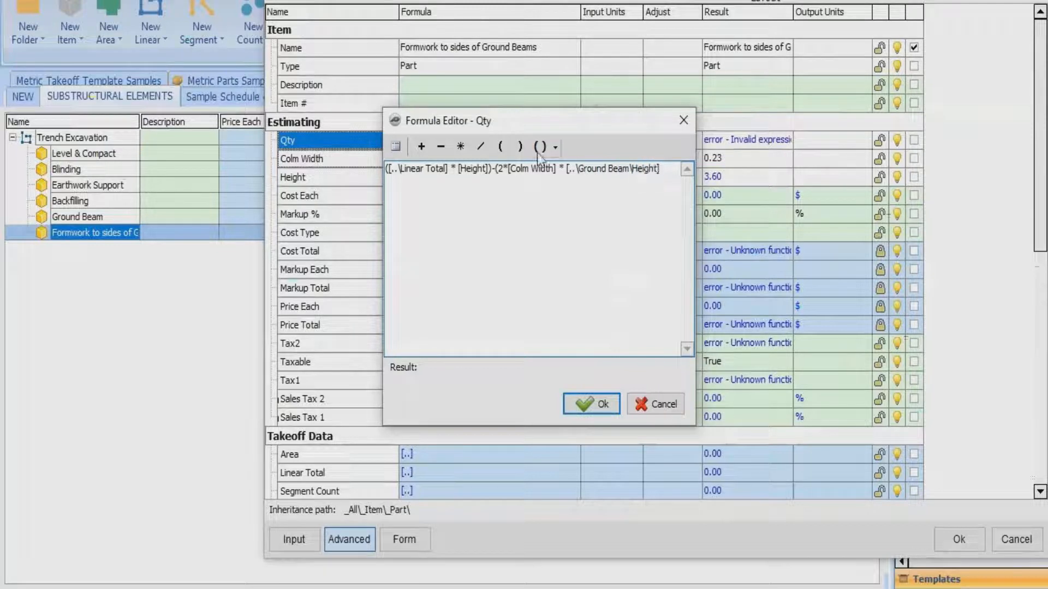
pyautogui.click(519, 147)
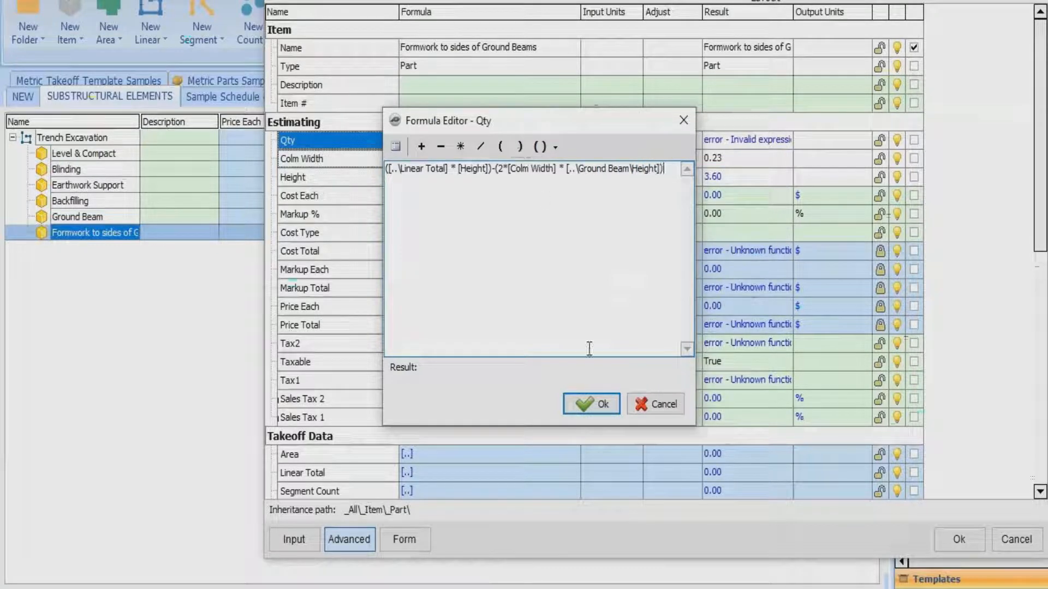
pyautogui.click(599, 406)
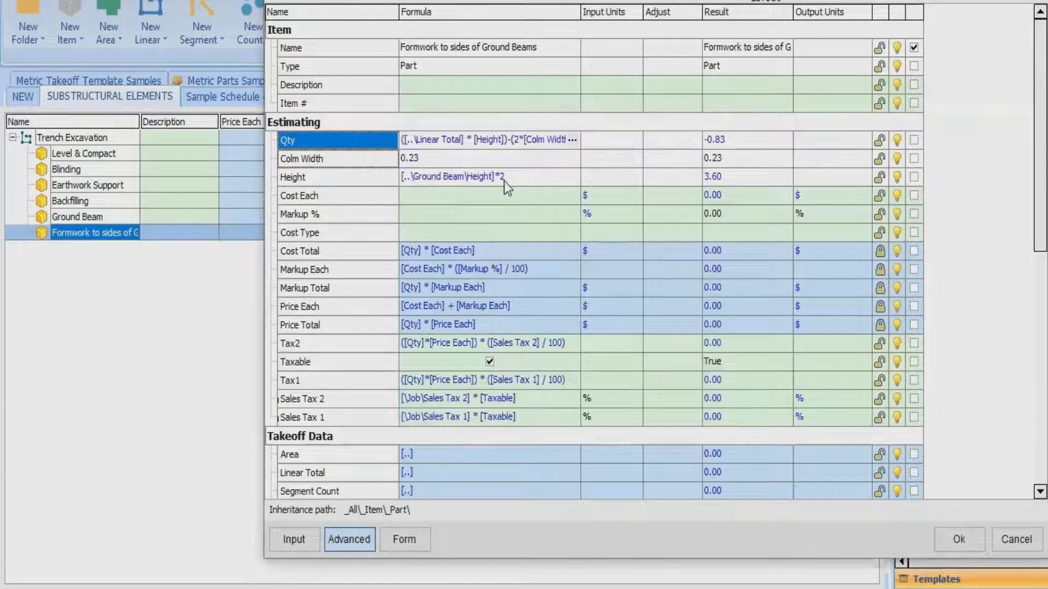
# Set the input units to M for Colm Width and Height, and to SQ M for Qty.
pyautogui.click(608, 160)
pyautogui.click(634, 159)
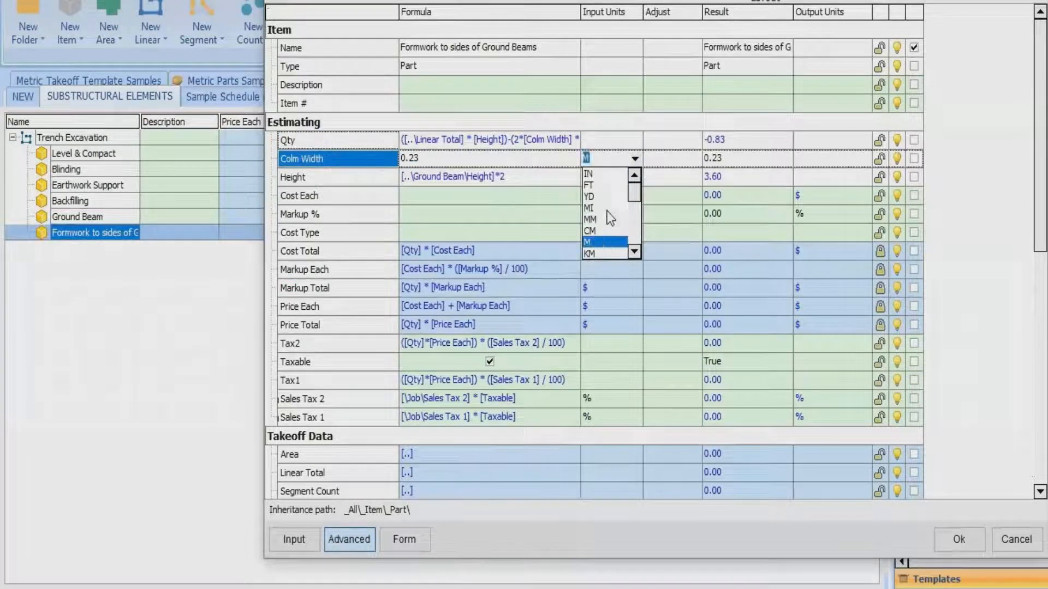
pyautogui.click(608, 219)
pyautogui.click(615, 139)
pyautogui.click(635, 140)
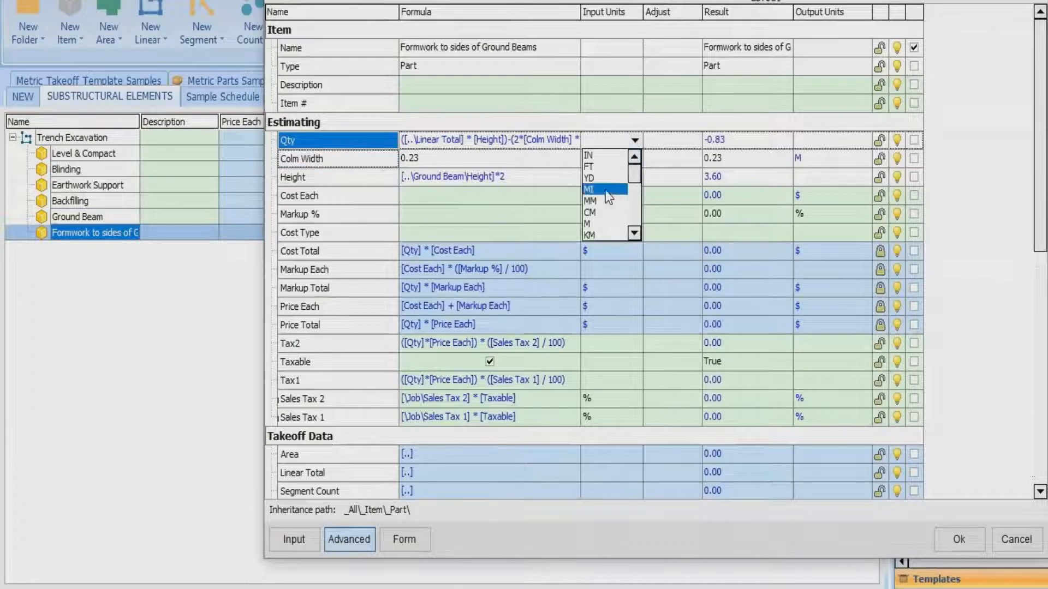
pyautogui.scroll(-3, 596, 210)
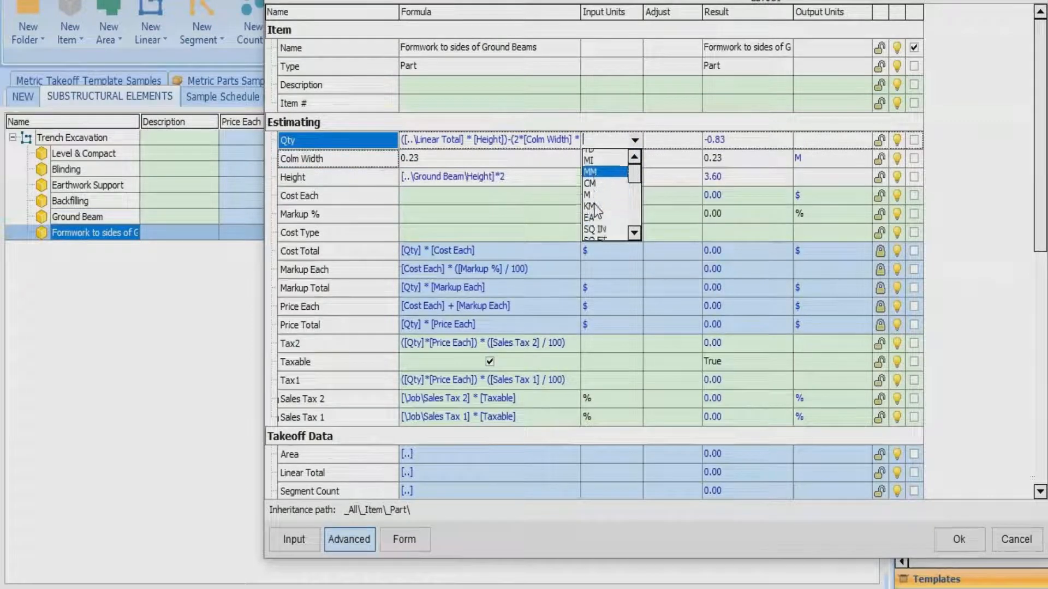
pyautogui.click(601, 224)
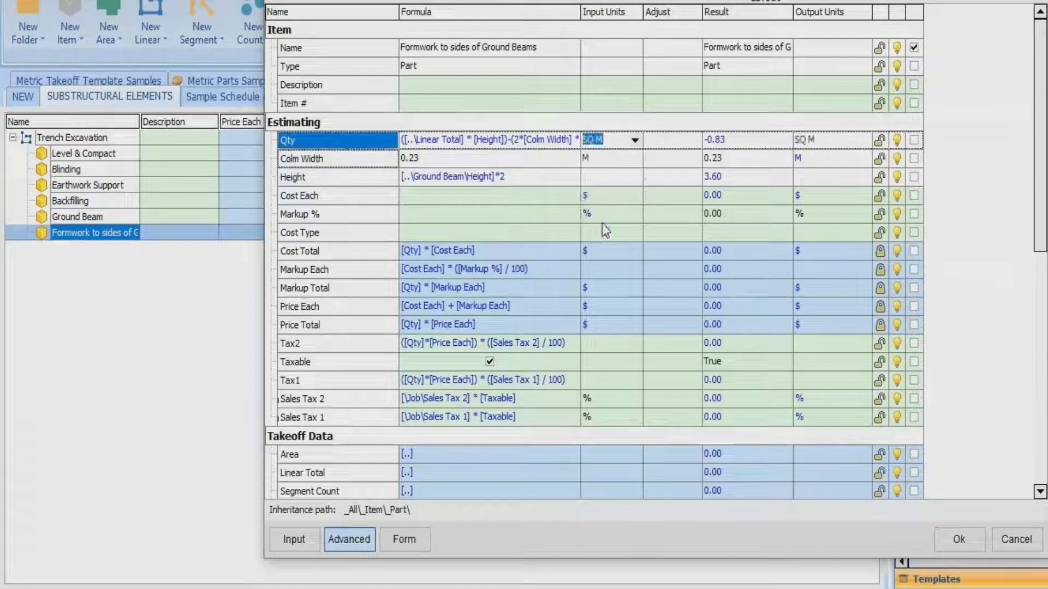
pyautogui.click(610, 180)
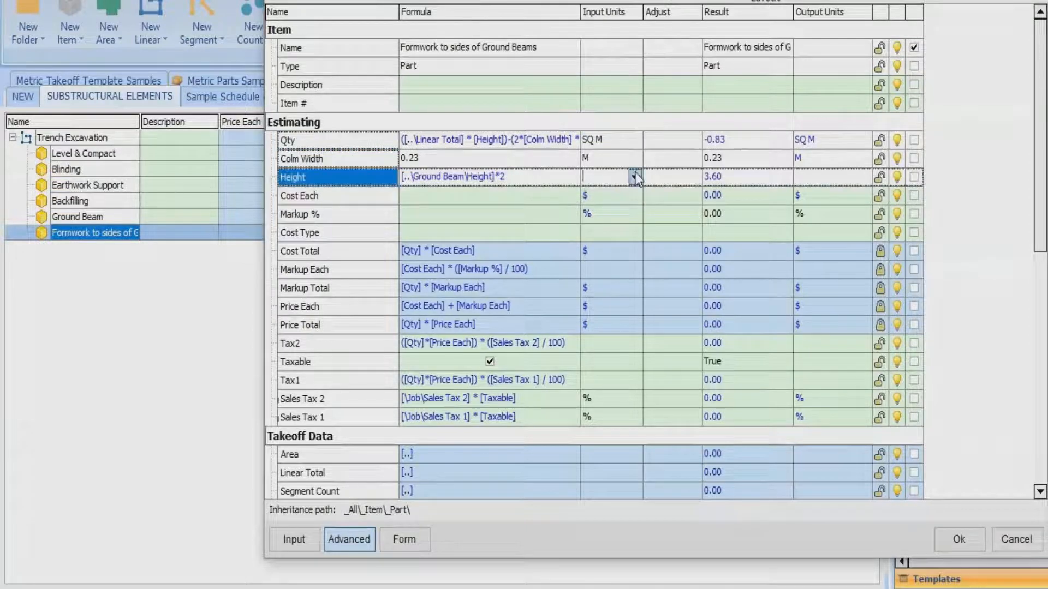
pyautogui.click(634, 178)
pyautogui.click(600, 267)
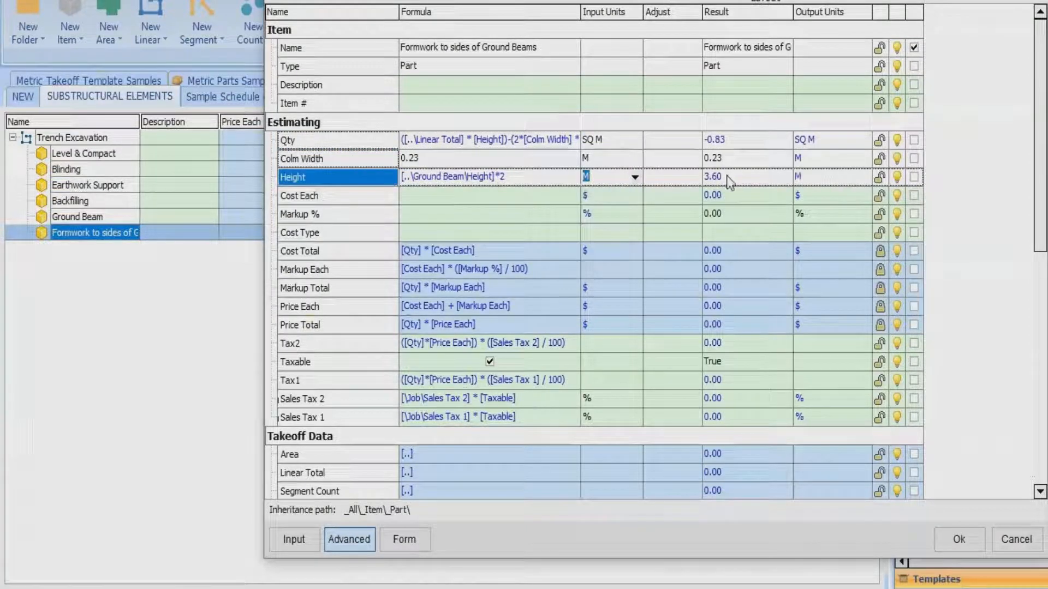
# Mark Colm Width and Height as input properties of the formwork part.
pyautogui.click(913, 158)
pyautogui.click(914, 177)
pyautogui.click(914, 178)
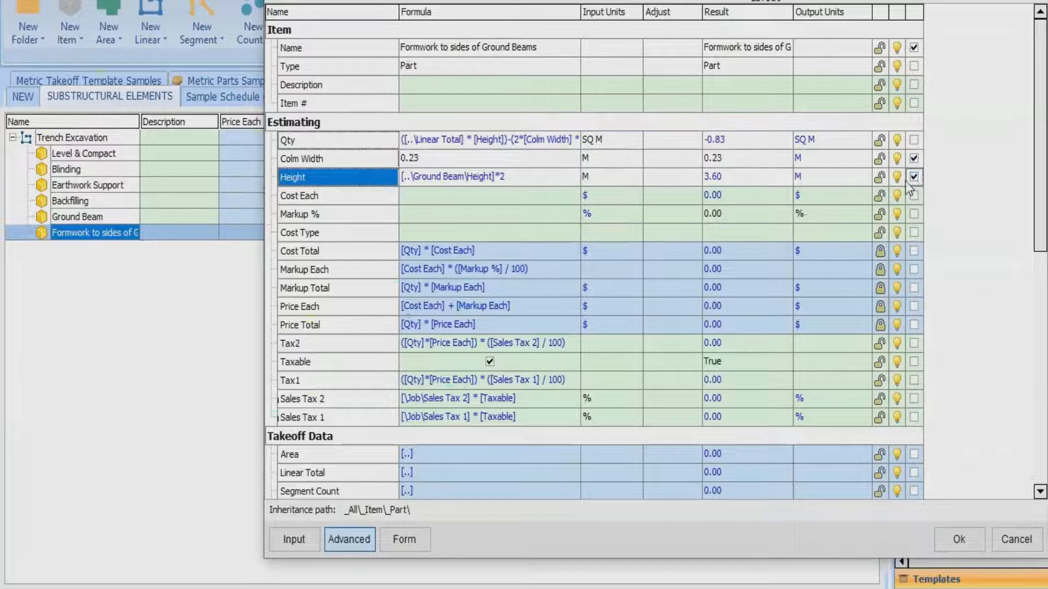
# Show the units of Colm Width and Height in the form layout and save the formwork part.
pyautogui.click(768, 1)
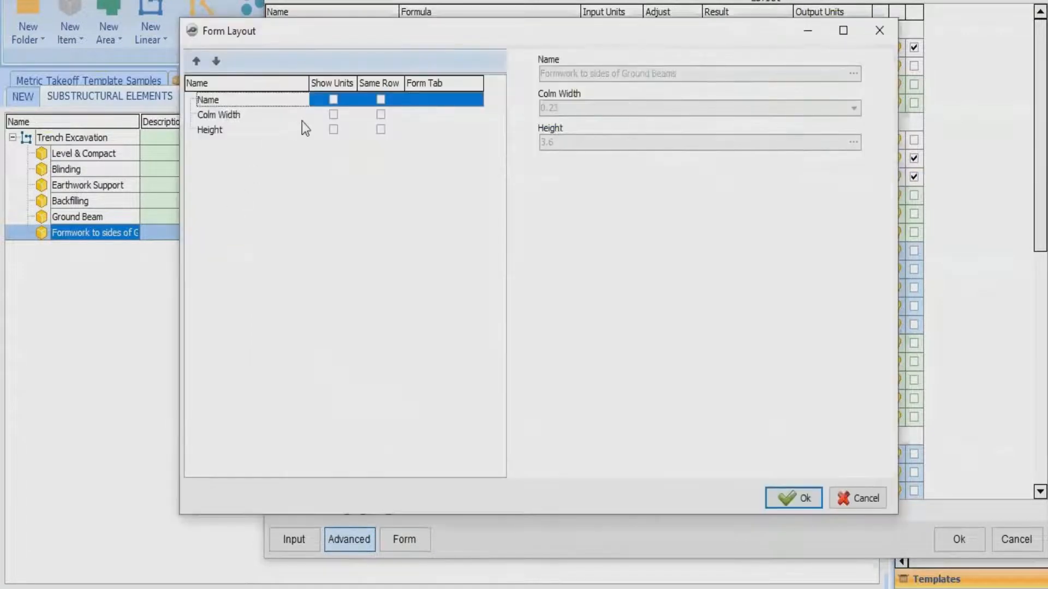
pyautogui.click(333, 114)
pyautogui.click(333, 130)
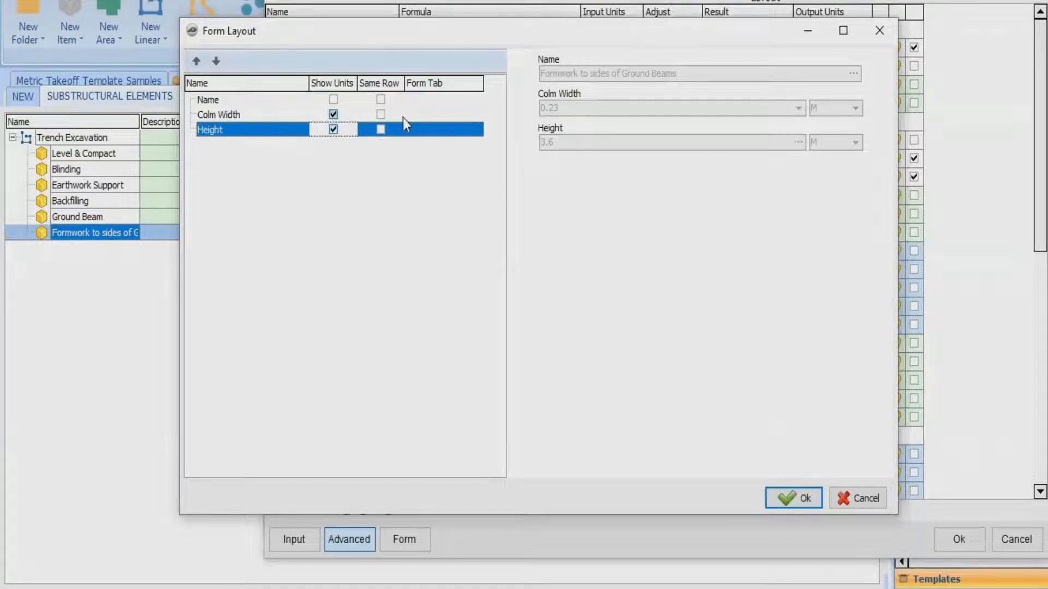
pyautogui.click(792, 497)
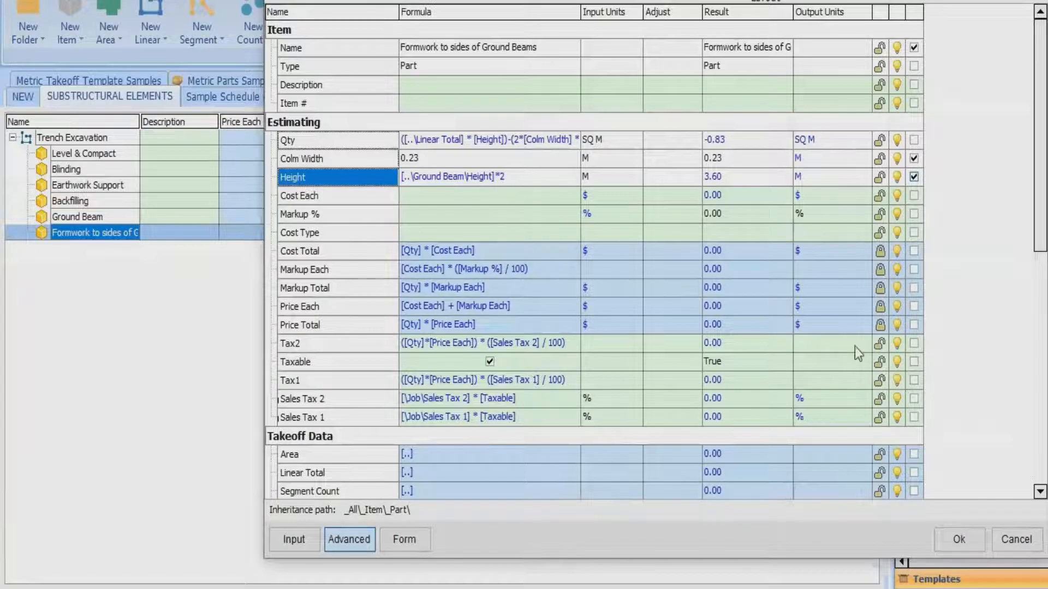
pyautogui.click(949, 539)
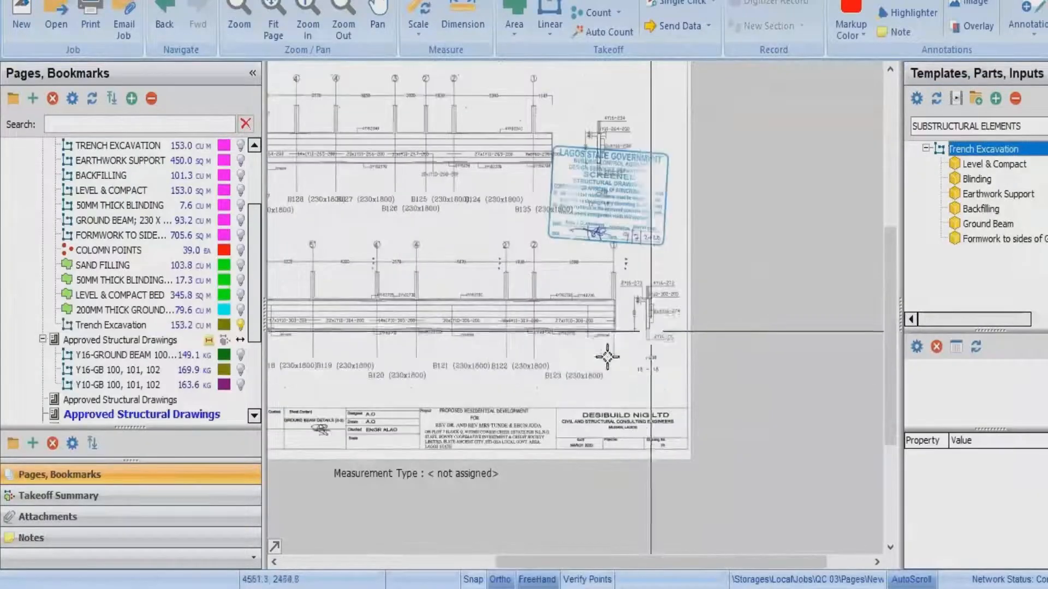
# Open the ground beam layout drawing page through its BACKFILLING takeoff.
pyautogui.scroll(3, 120, 262)
pyautogui.click(107, 295)
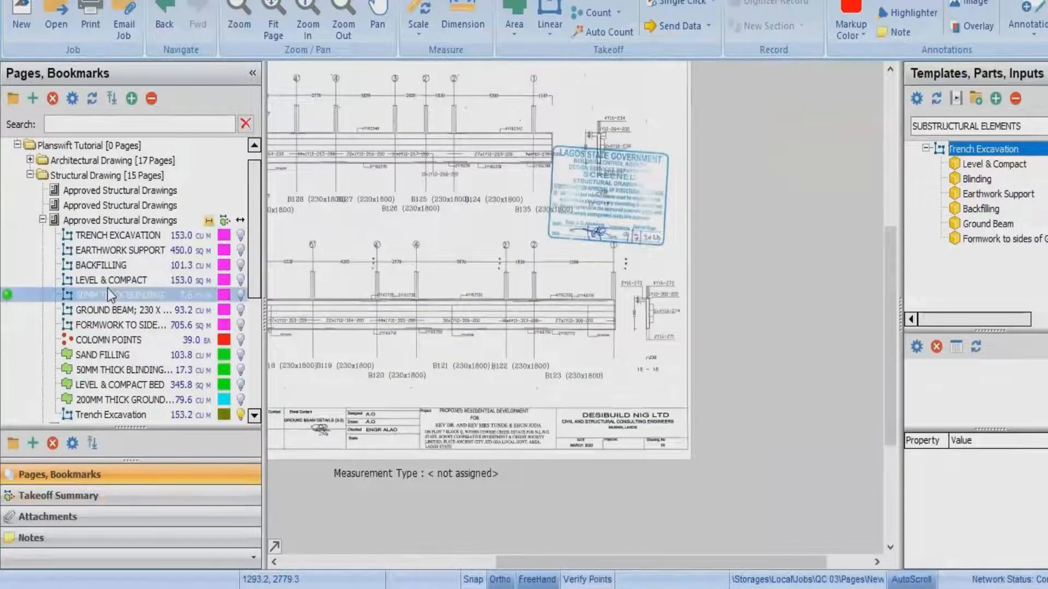
pyautogui.click(119, 265)
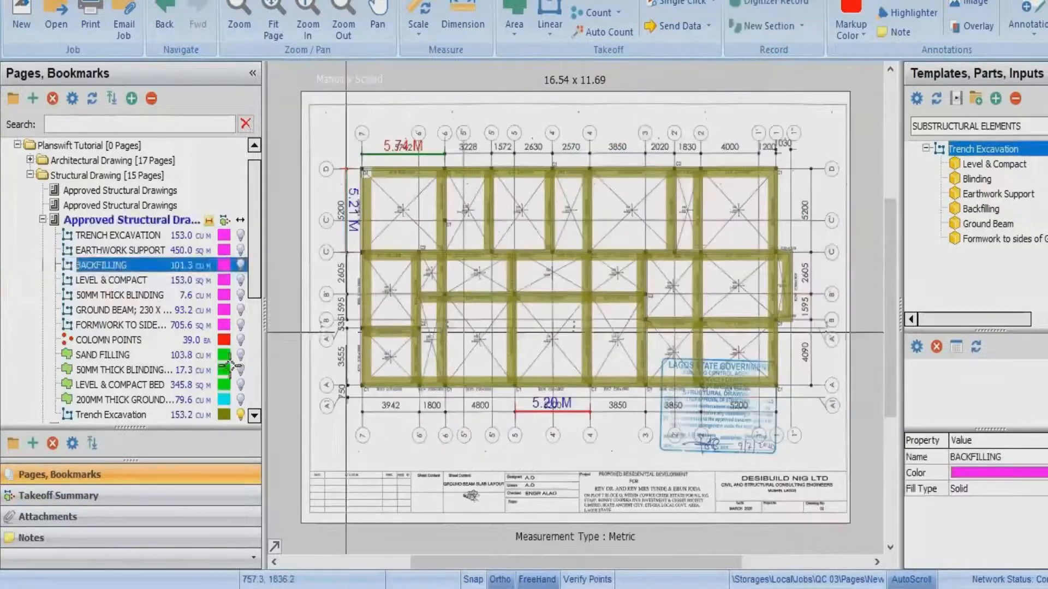
# Delete the existing Trench Excavation assembly takeoff together with the selected BACKFILLING takeoff, including their estimating items.
pyautogui.scroll(-2, 111, 327)
pyautogui.click(107, 399)
pyautogui.scroll(-1, 107, 395)
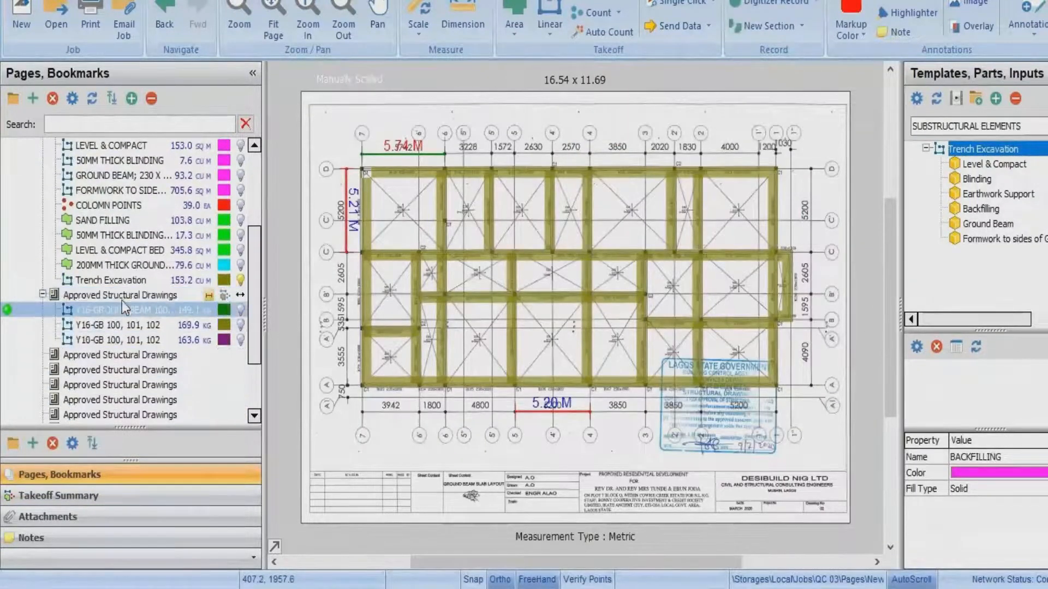
pyautogui.click(97, 280)
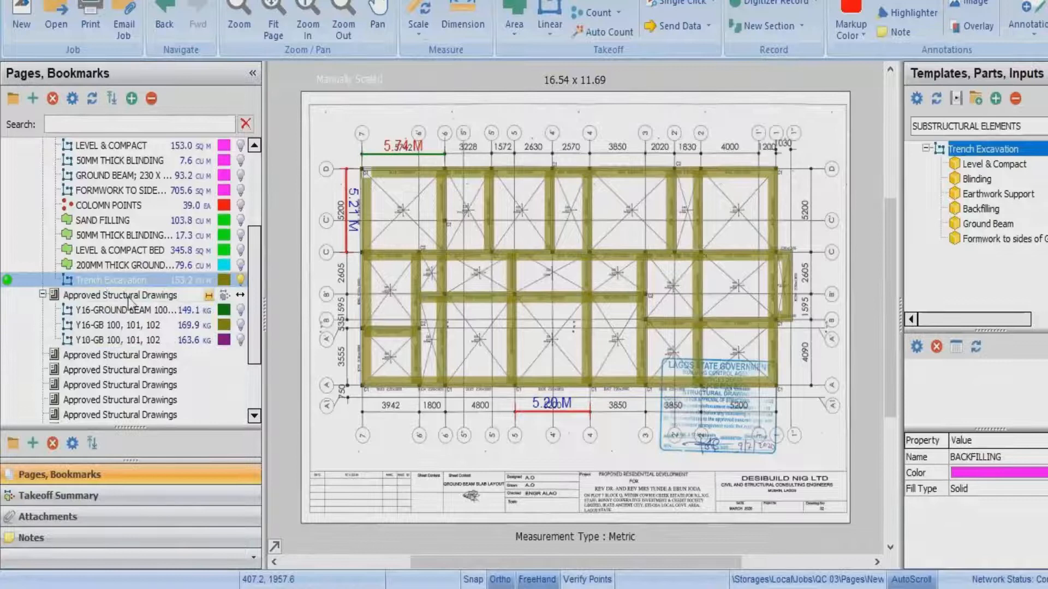
pyautogui.rightClick(97, 280)
pyautogui.click(141, 433)
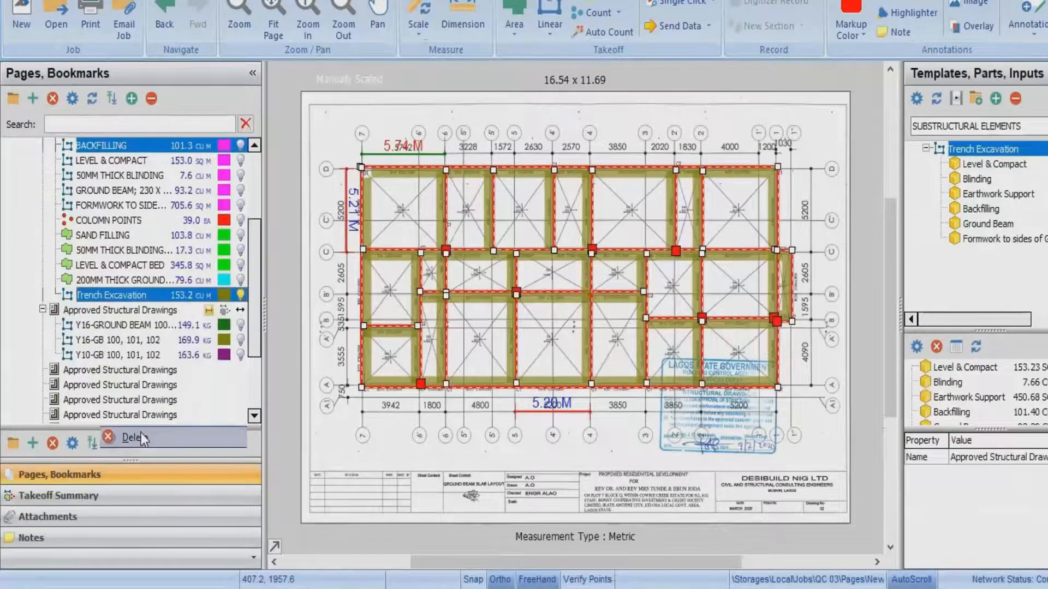
pyautogui.click(586, 283)
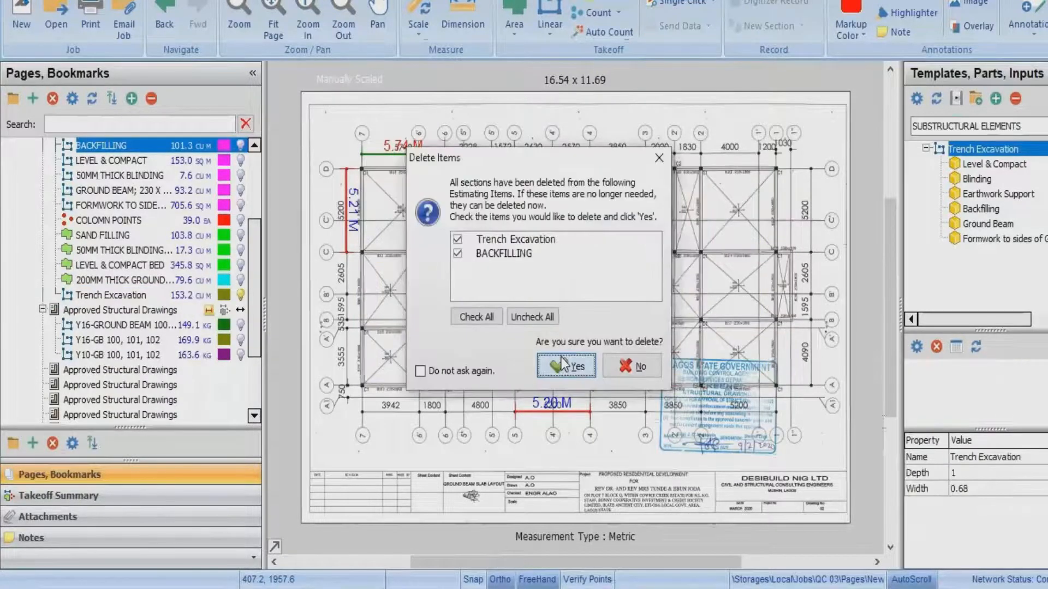
pyautogui.click(628, 365)
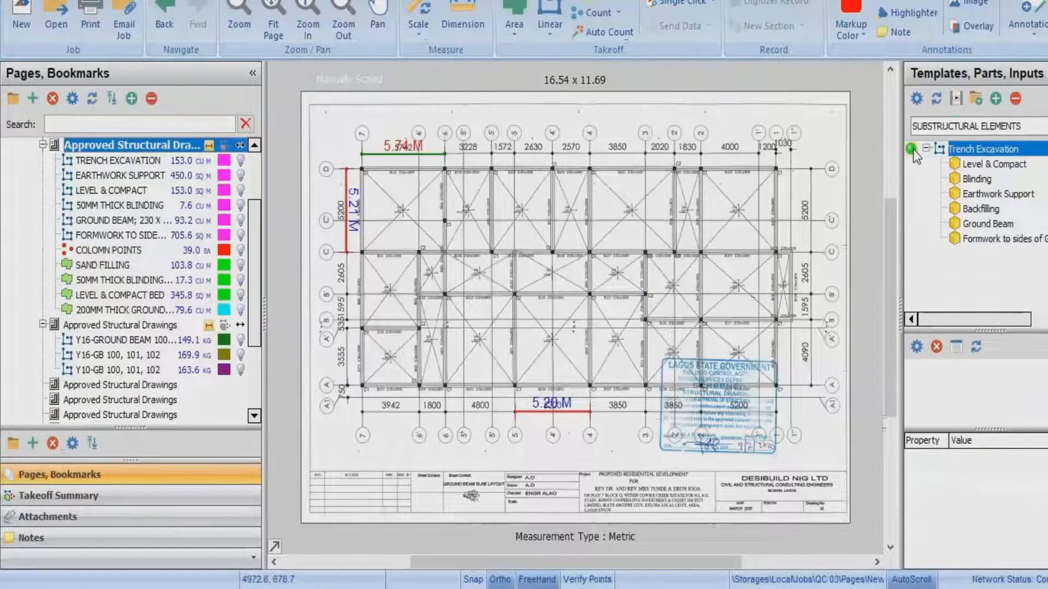
# Start a new takeoff from the Trench Excavation template with a depth of 1 M and a width of 0.68 M.
pyautogui.click(912, 151)
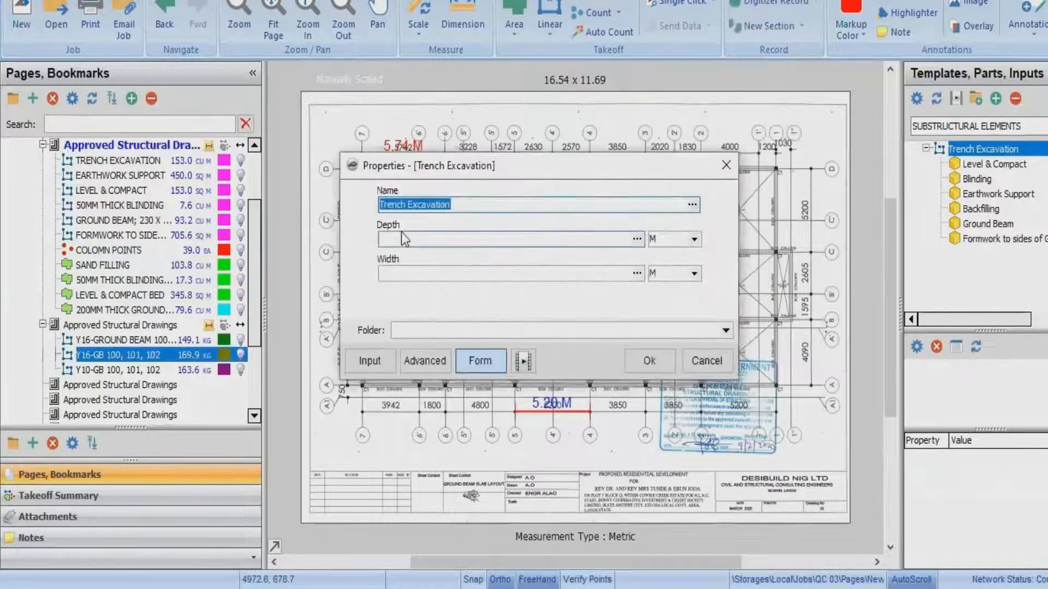
pyautogui.click(401, 235)
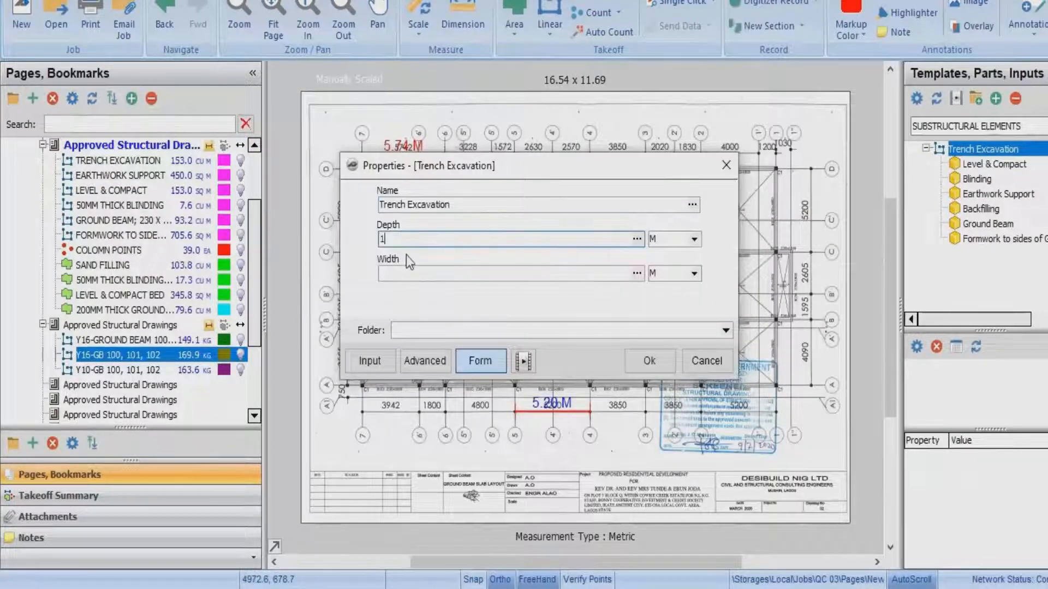
pyautogui.click(407, 274)
pyautogui.write('0.1')
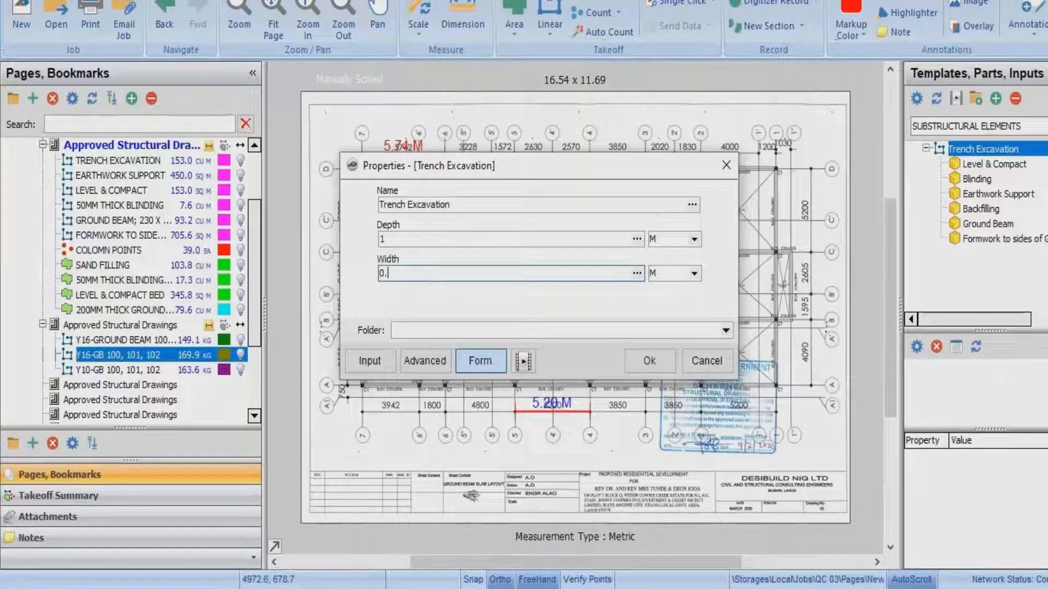
pyautogui.press('BackSpace')
pyautogui.write('68')
pyautogui.click(661, 359)
pyautogui.click(649, 361)
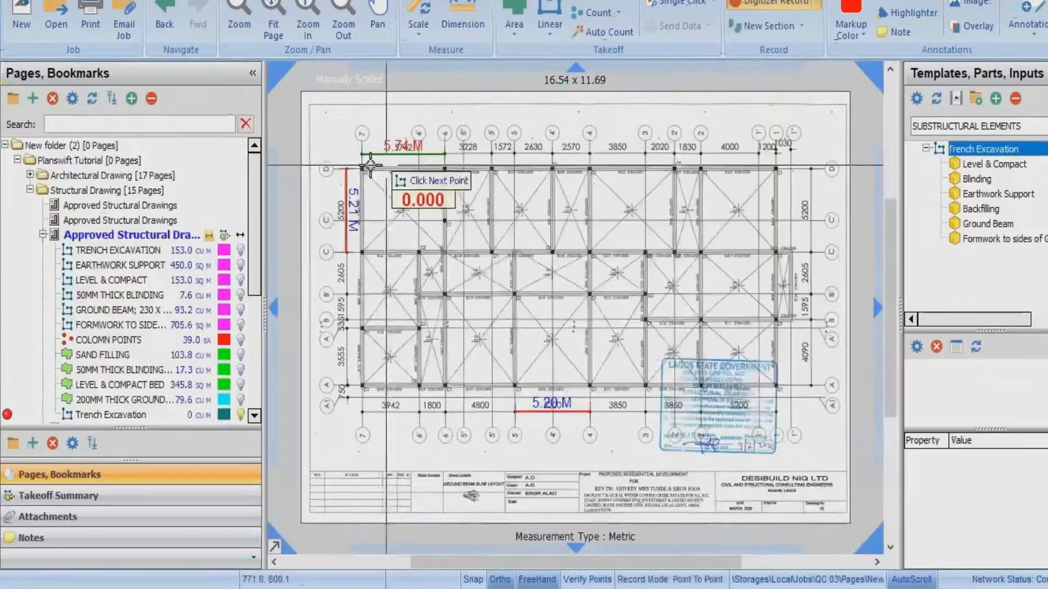
# Trace the trench excavation around the building's outer rectangular perimeter, about 28 m by 14 m, and stop recording.
pyautogui.scroll(3, 363, 166)
pyautogui.scroll(-5, 371, 170)
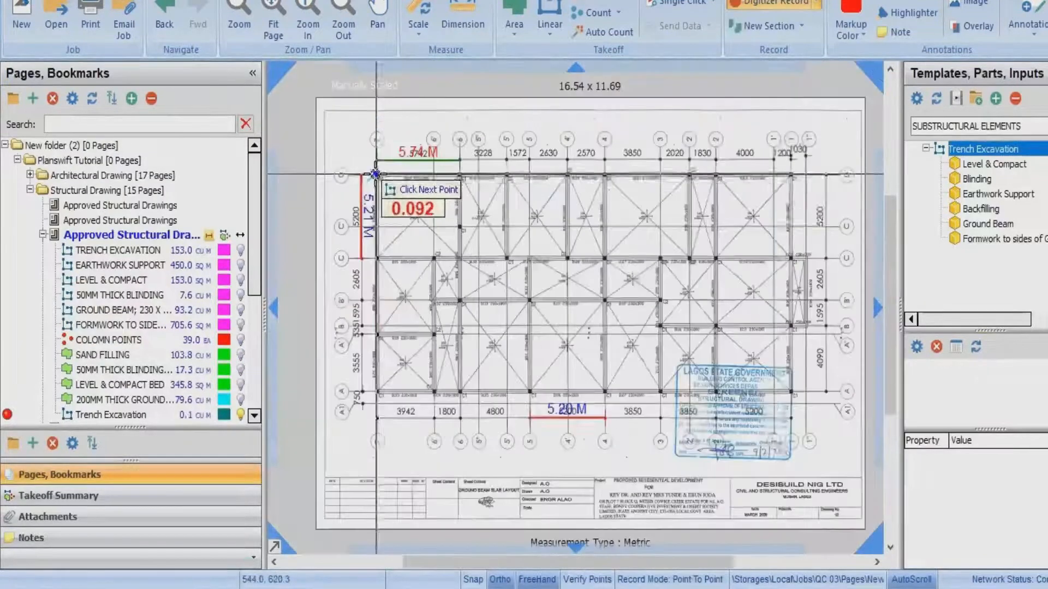
pyautogui.click(794, 174)
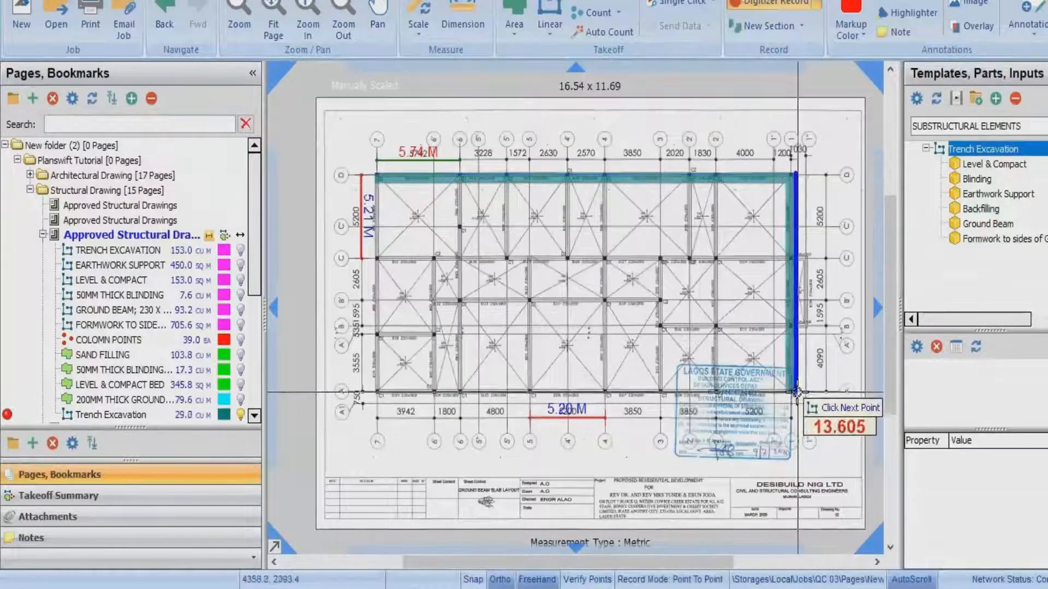
pyautogui.click(792, 390)
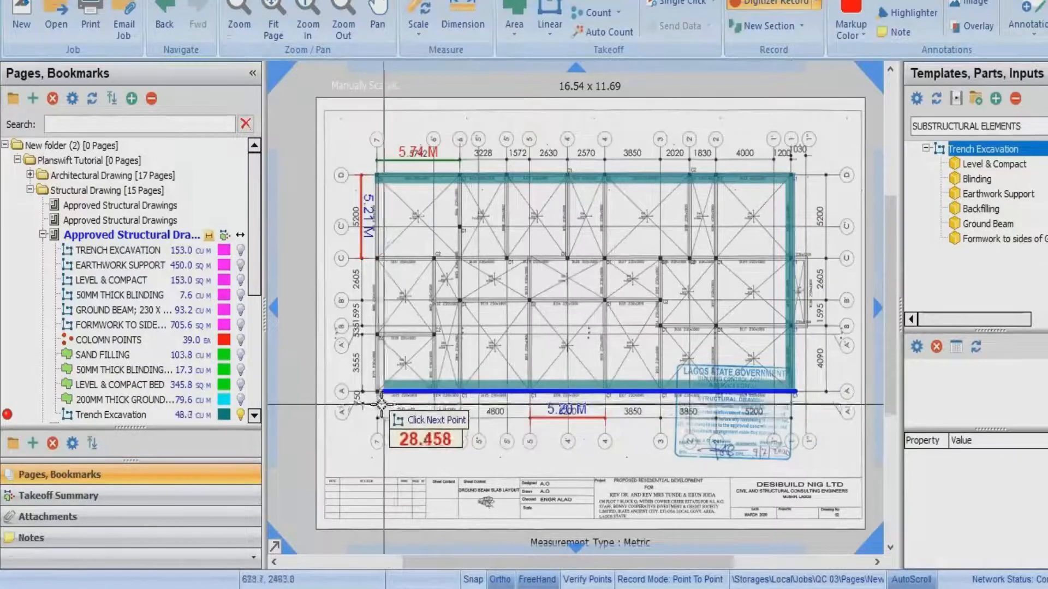
pyautogui.click(376, 391)
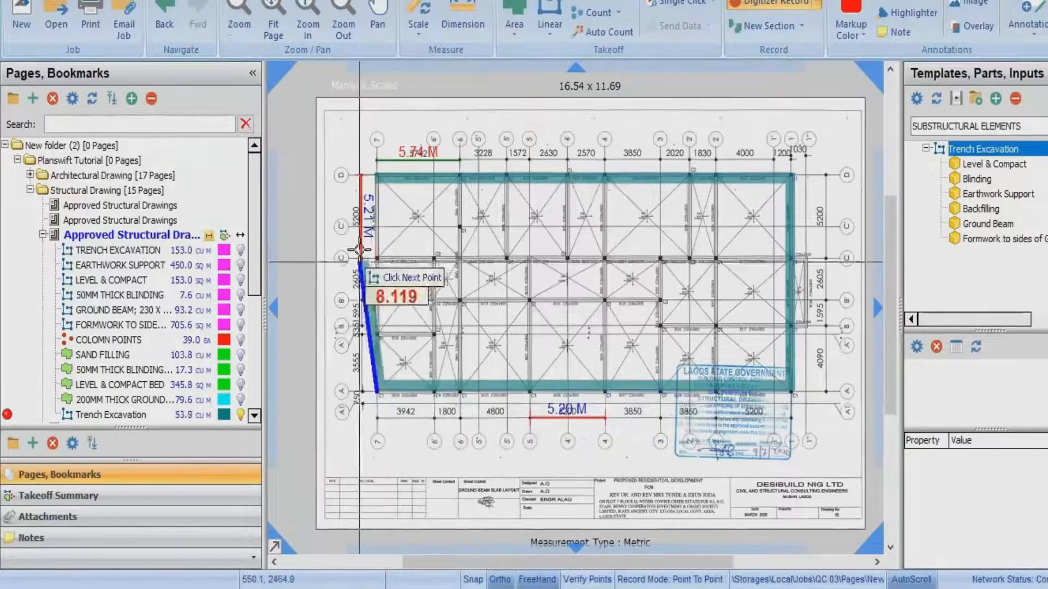
pyautogui.click(376, 175)
pyautogui.click(751, 3)
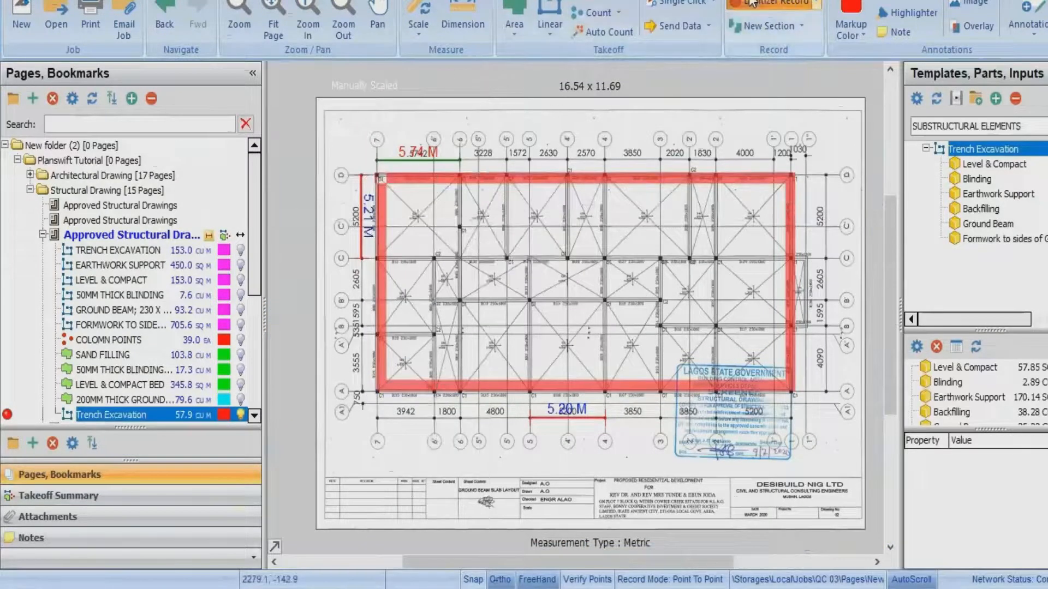
pyautogui.scroll(-3, 154, 382)
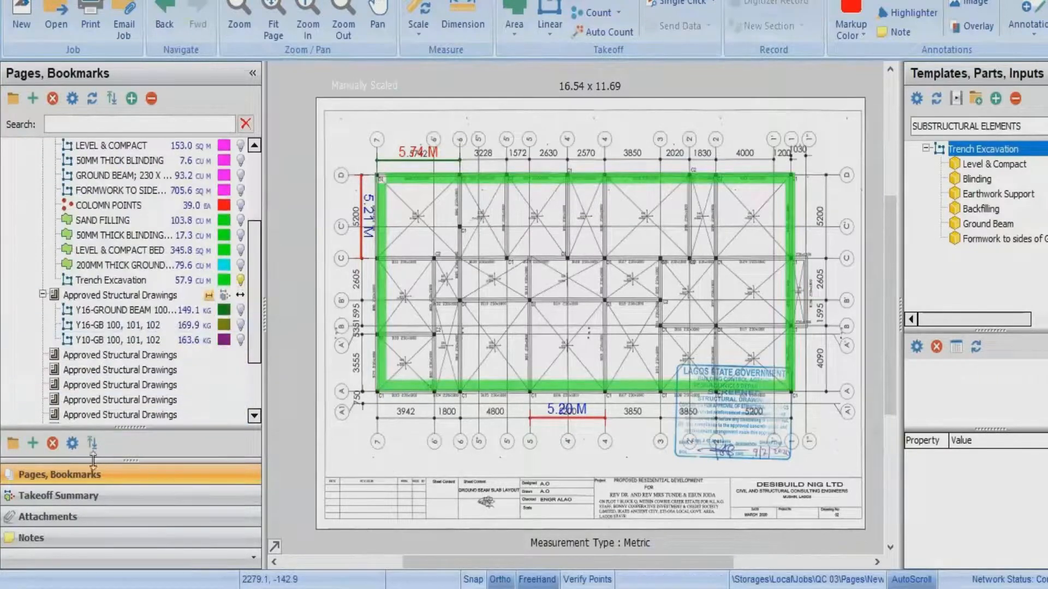
# Check the Trench Excavation part quantities in the takeoff summary and return to the SUBSTRUCTURAL ELEMENTS templates.
pyautogui.click(87, 498)
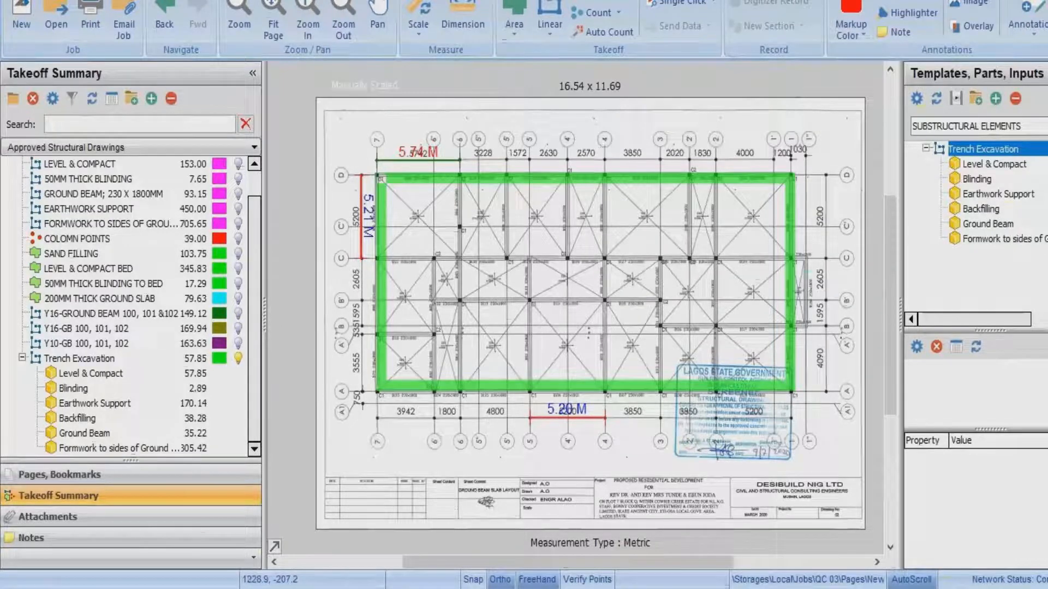
pyautogui.click(284, 1)
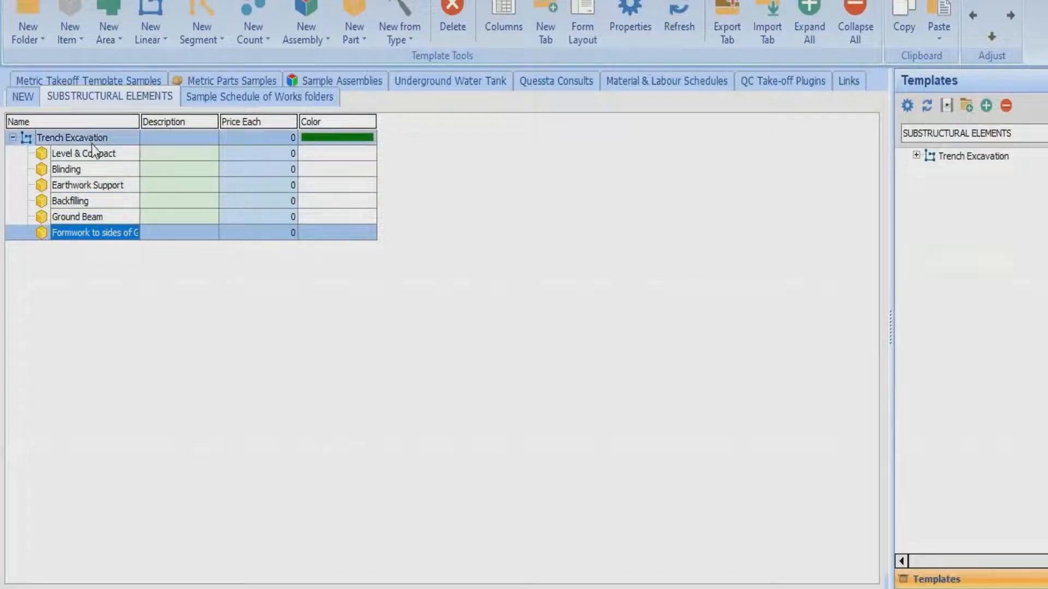
pyautogui.click(12, 138)
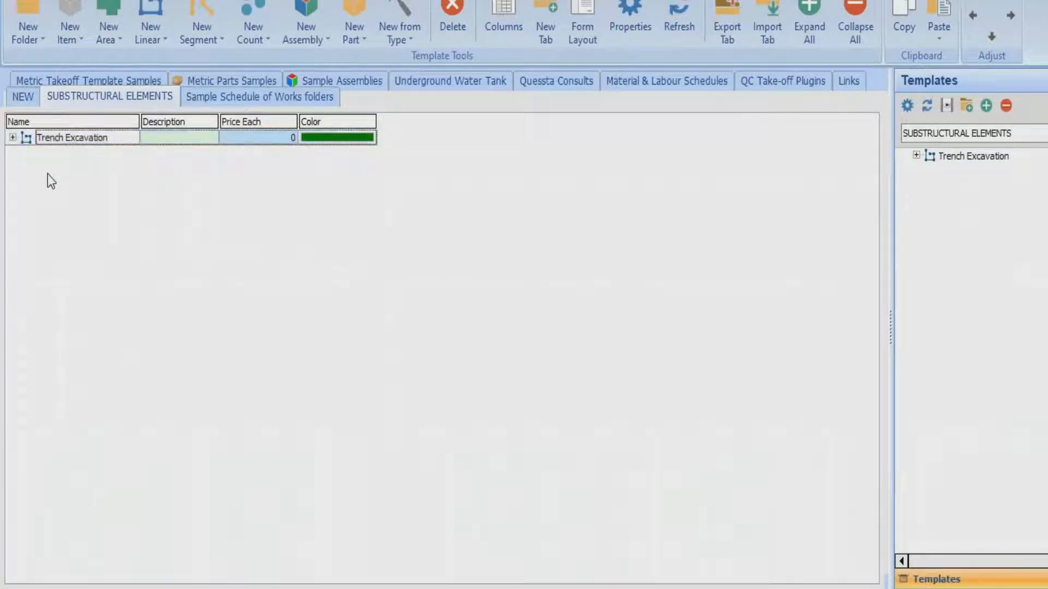
# Create a new area template named Sand Filling in SUBSTRUCTURAL ELEMENTS.
pyautogui.click(106, 5)
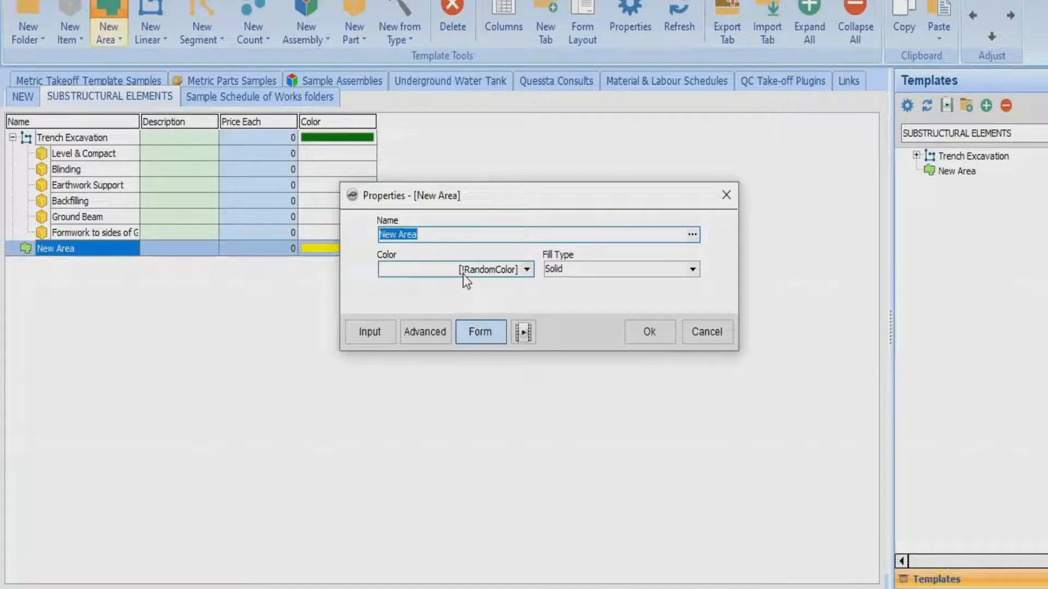
pyautogui.write('Sand Fill')
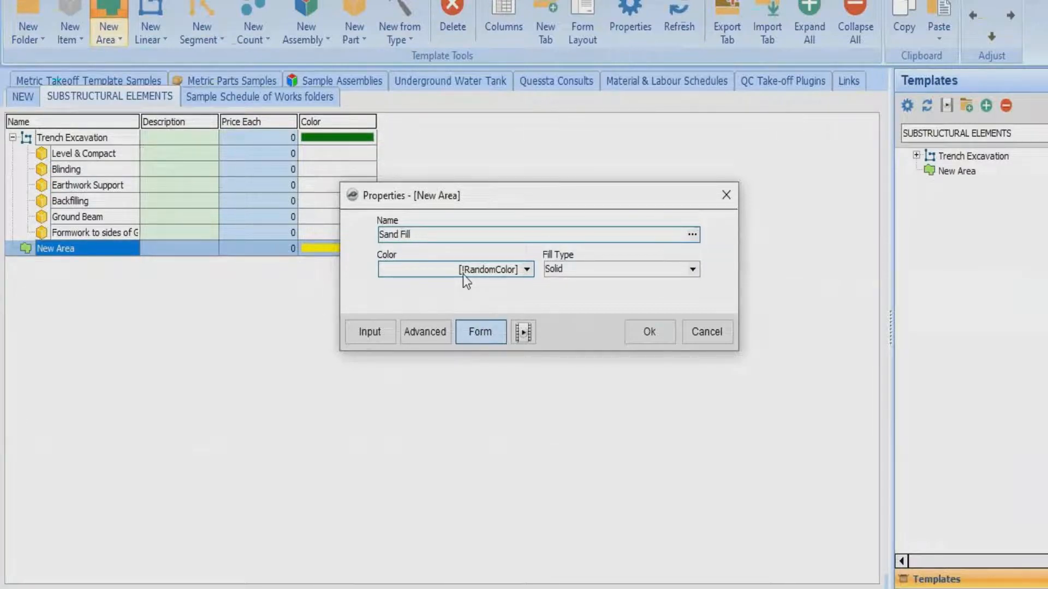
pyautogui.write('ing')
pyautogui.click(646, 335)
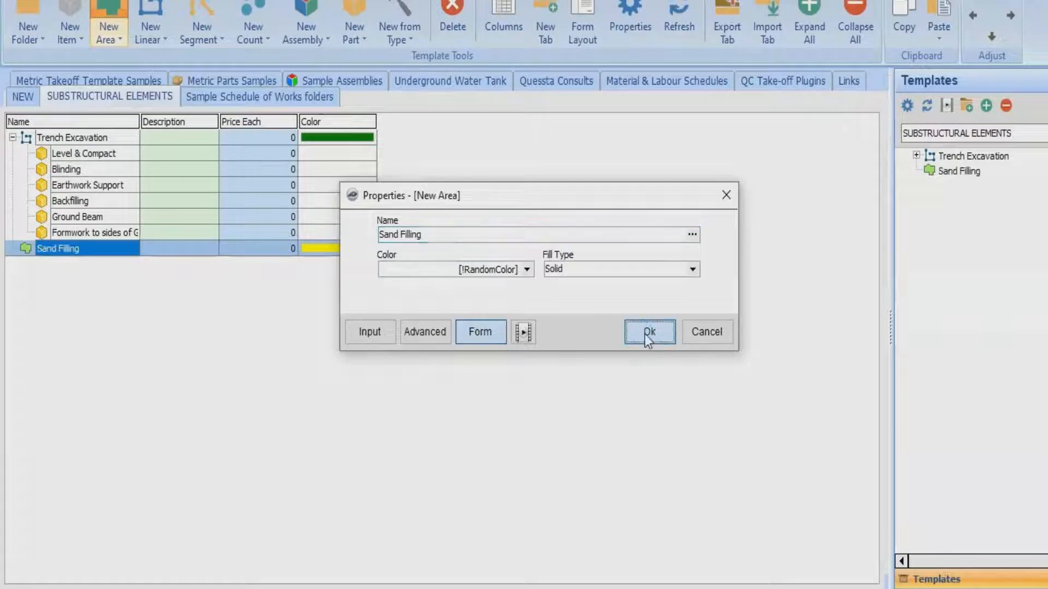
# Start a number property named Thickness in Sand Filling's Estimating group, above Cost Each, with 0.30 as its first list choice.
pyautogui.doubleClick(54, 248)
pyautogui.click(418, 338)
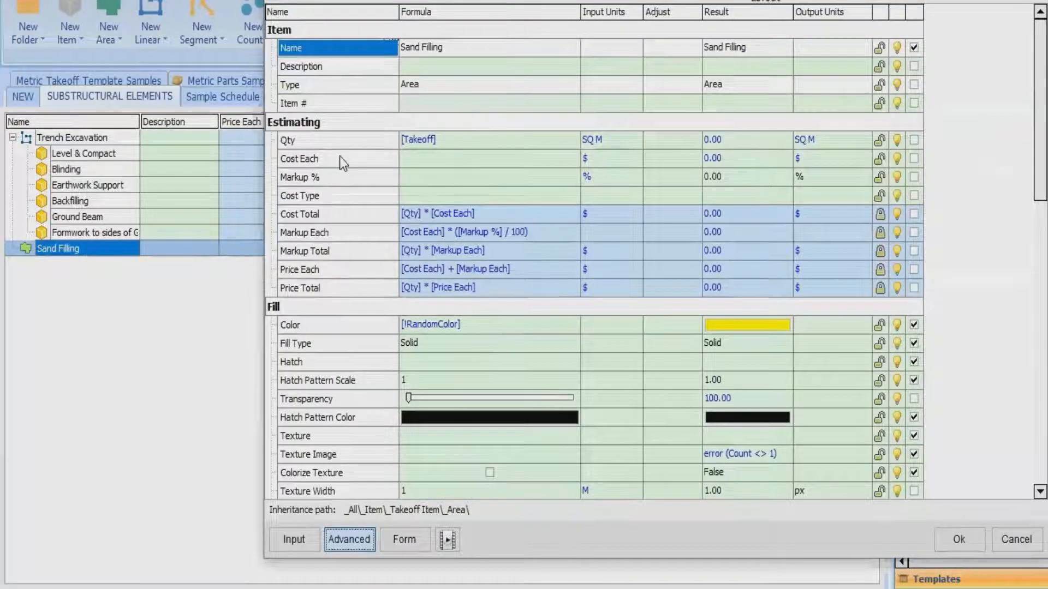
pyautogui.click(339, 160)
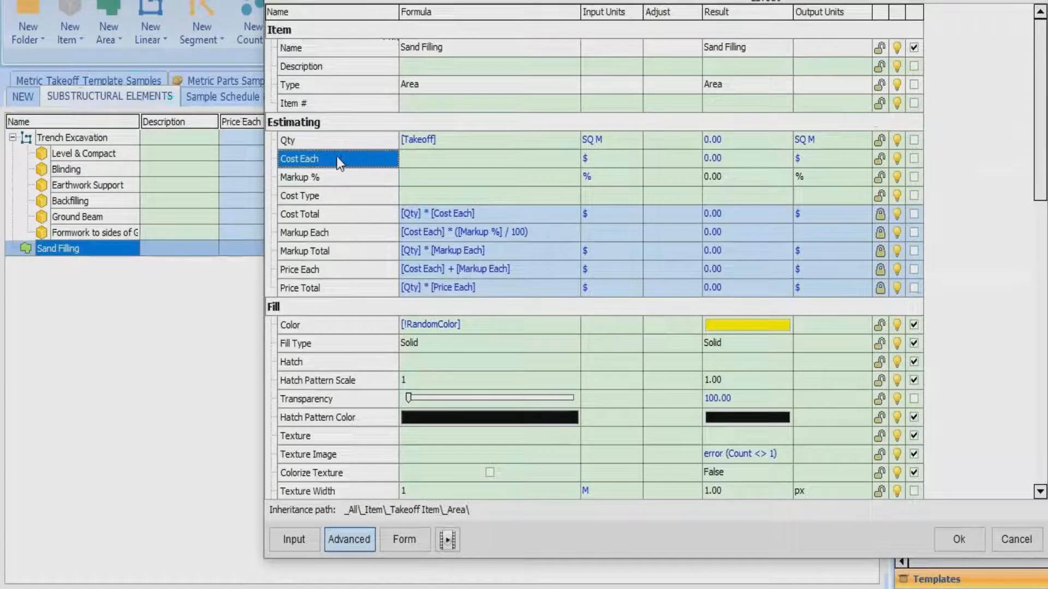
pyautogui.click(367, 1)
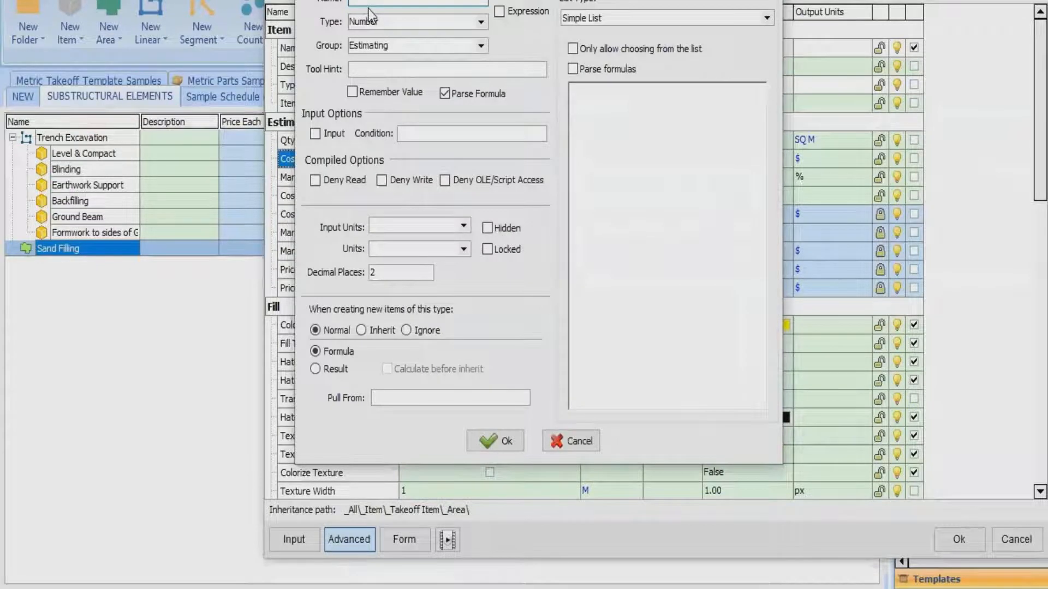
pyautogui.write('Thickne0.30')
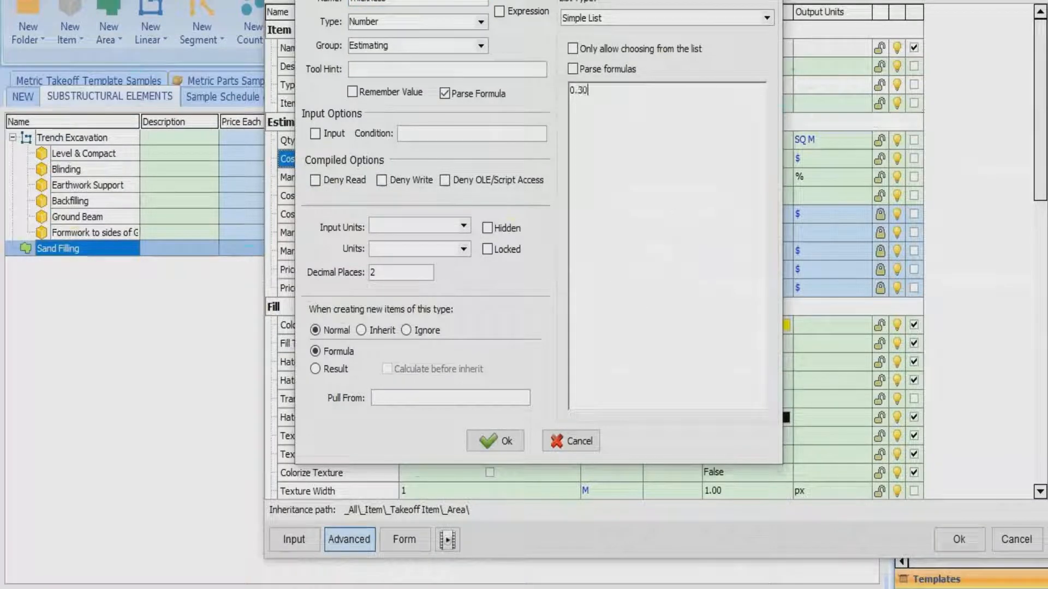
# Add 0.35, 0.40, 0.50, 0.60, 0.65 and 0.70 to the Thickness choices and save the property.
pyautogui.press('Return')
pyautogui.write('0.')
pyautogui.write('35 ')
pyautogui.write('0.')
pyautogui.write('40')
pyautogui.press('Return')
pyautogui.write('0.50')
pyautogui.press('Return')
pyautogui.write('0.60')
pyautogui.press('Return')
pyautogui.write('0')
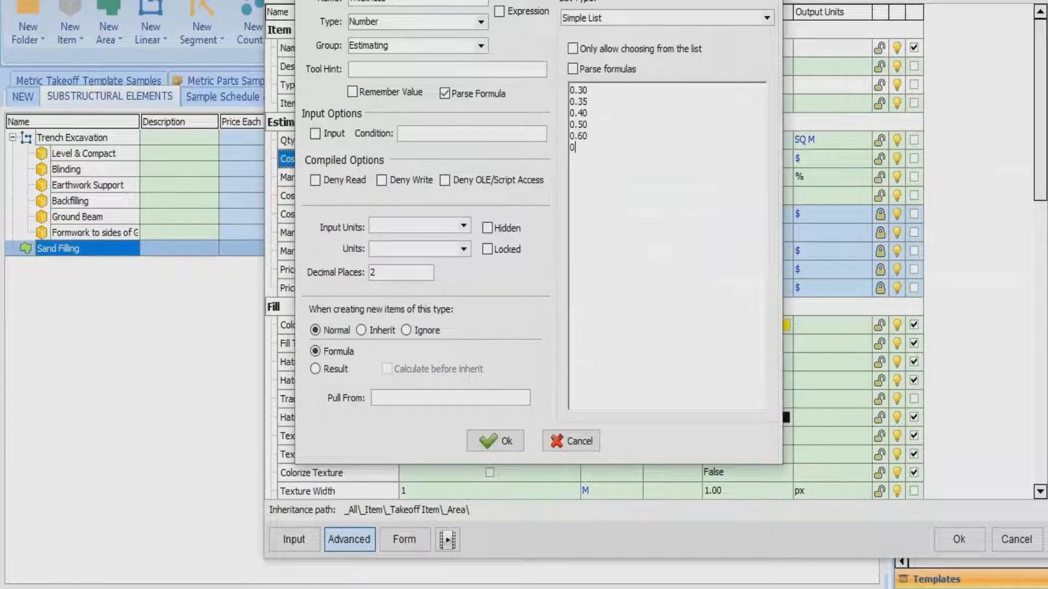
pyautogui.write('.65')
pyautogui.press('Return')
pyautogui.write('0.70')
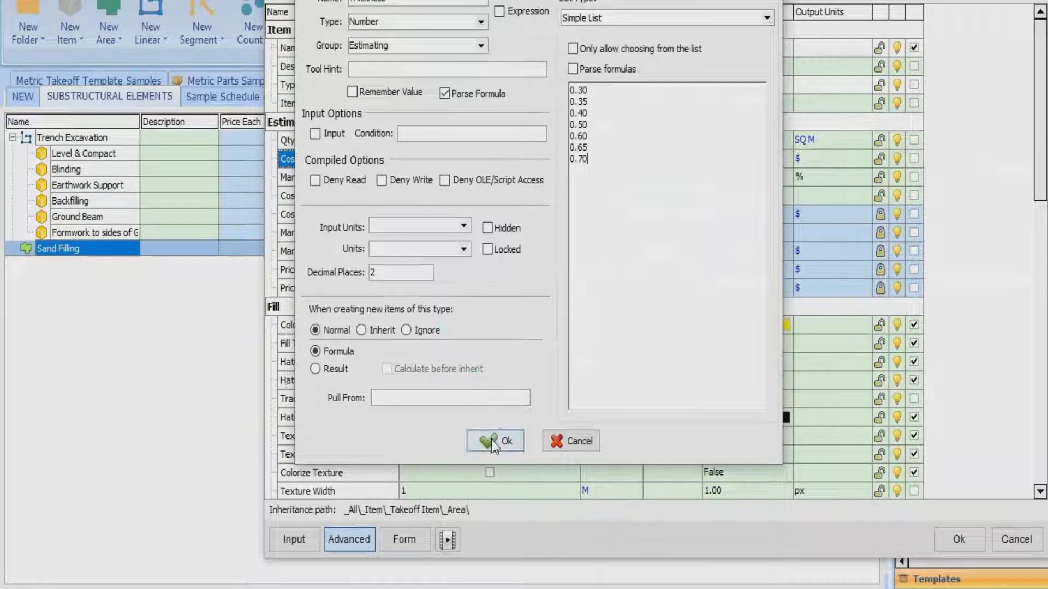
pyautogui.click(494, 441)
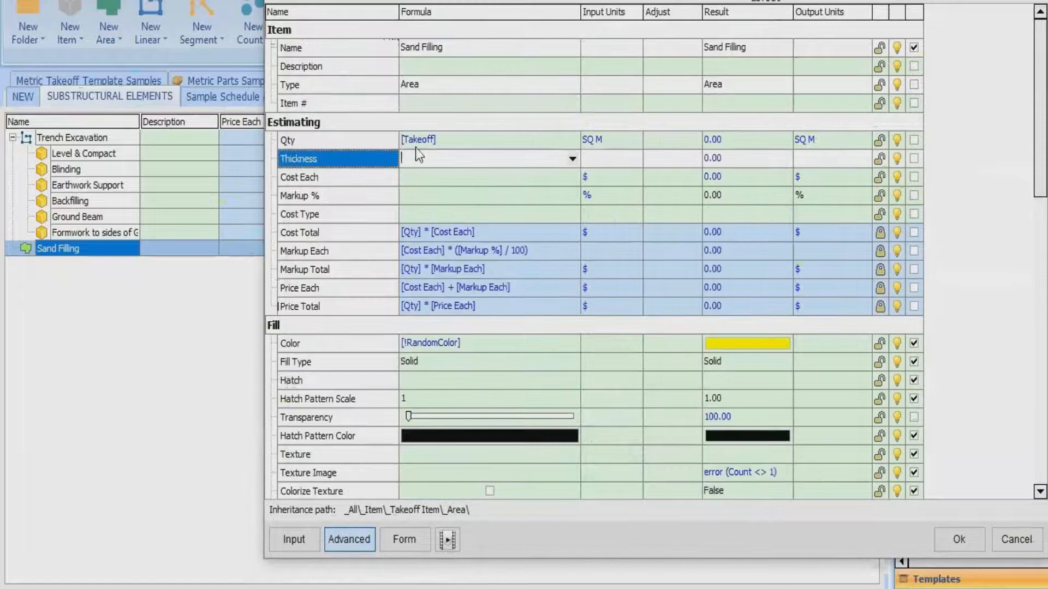
# Set Sand Filling's Qty formula to [Takeoff] * [Thickness] with CU M as its input units.
pyautogui.press('Up')
pyautogui.write('*')
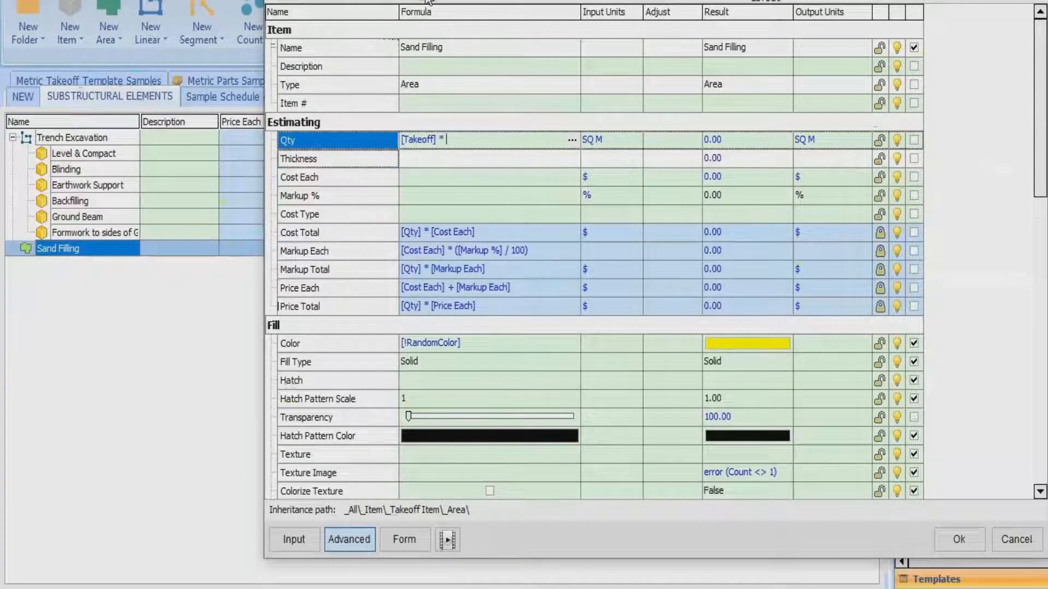
pyautogui.click(312, 158)
pyautogui.moveTo(312, 158); pyautogui.dragTo(461, 139)
pyautogui.click(603, 139)
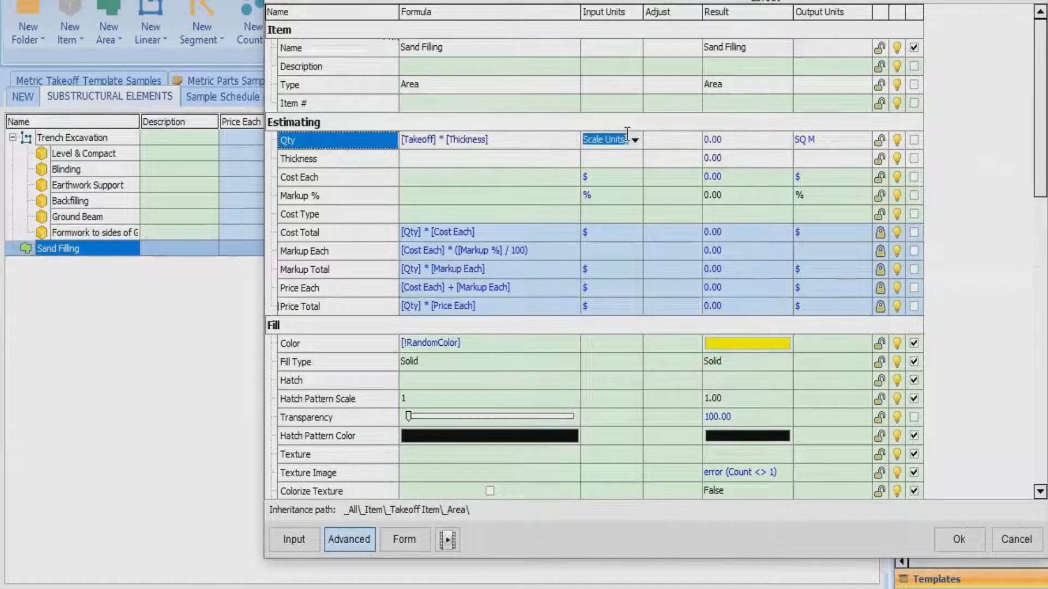
pyautogui.click(635, 139)
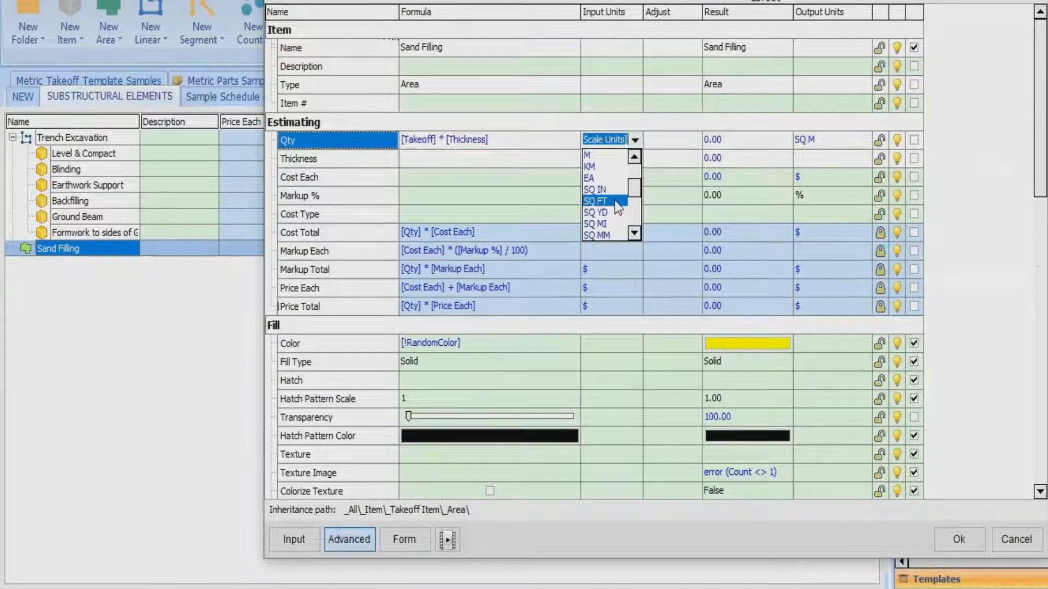
pyautogui.scroll(-3, 611, 200)
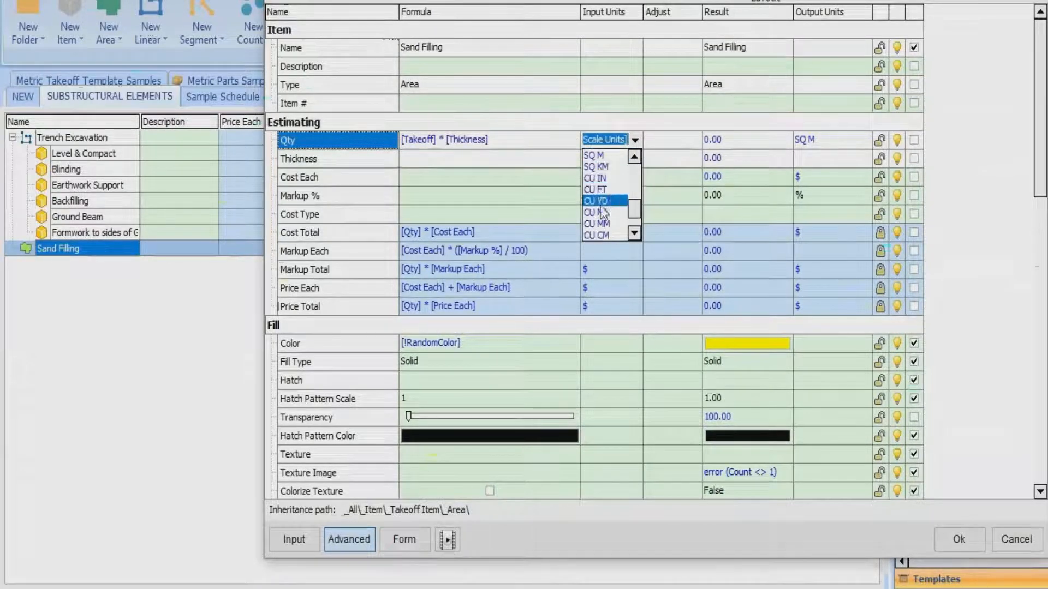
pyautogui.scroll(-1, 607, 204)
pyautogui.click(603, 209)
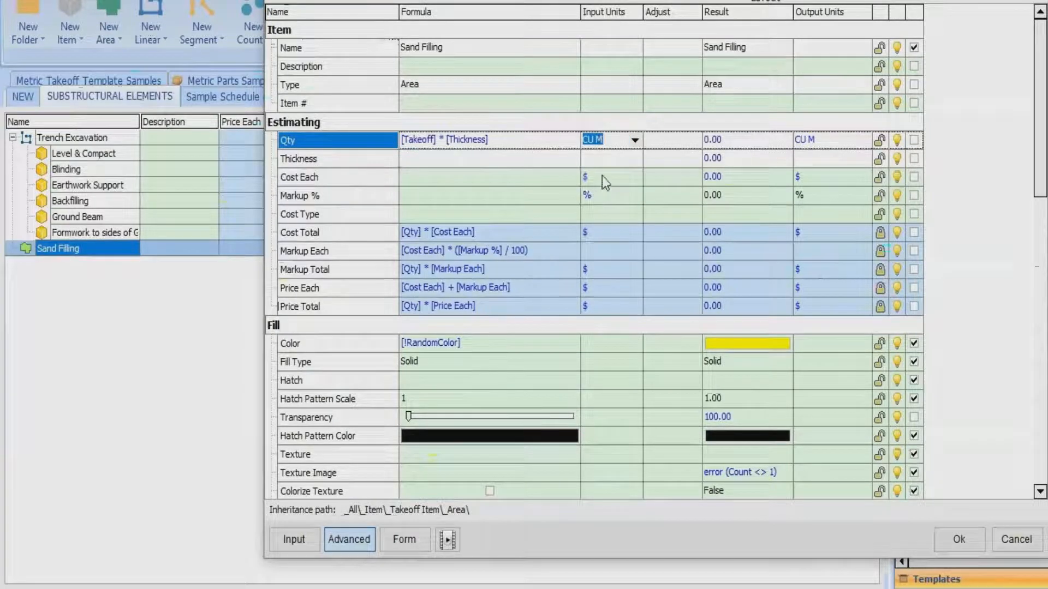
# Give Thickness metre units and a default of 0.30, and mark it as an input property.
pyautogui.click(611, 161)
pyautogui.click(631, 159)
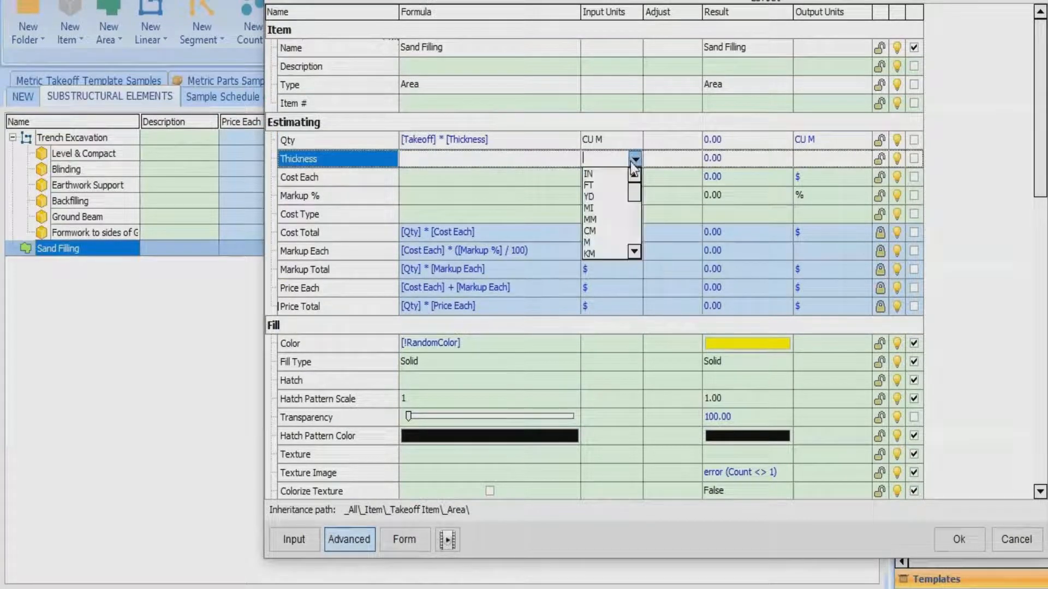
pyautogui.click(590, 242)
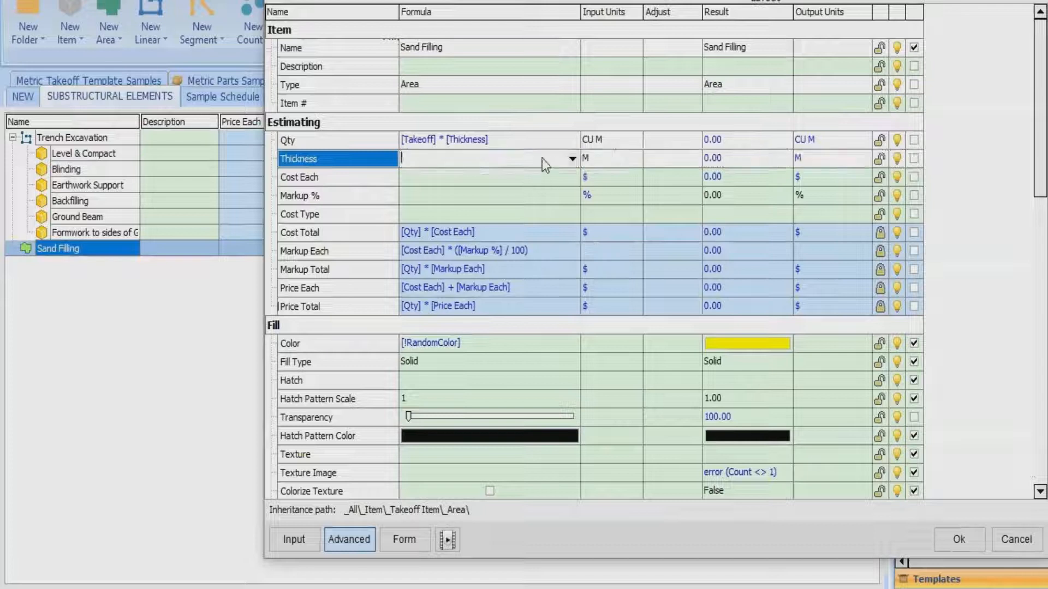
pyautogui.click(572, 158)
pyautogui.click(436, 178)
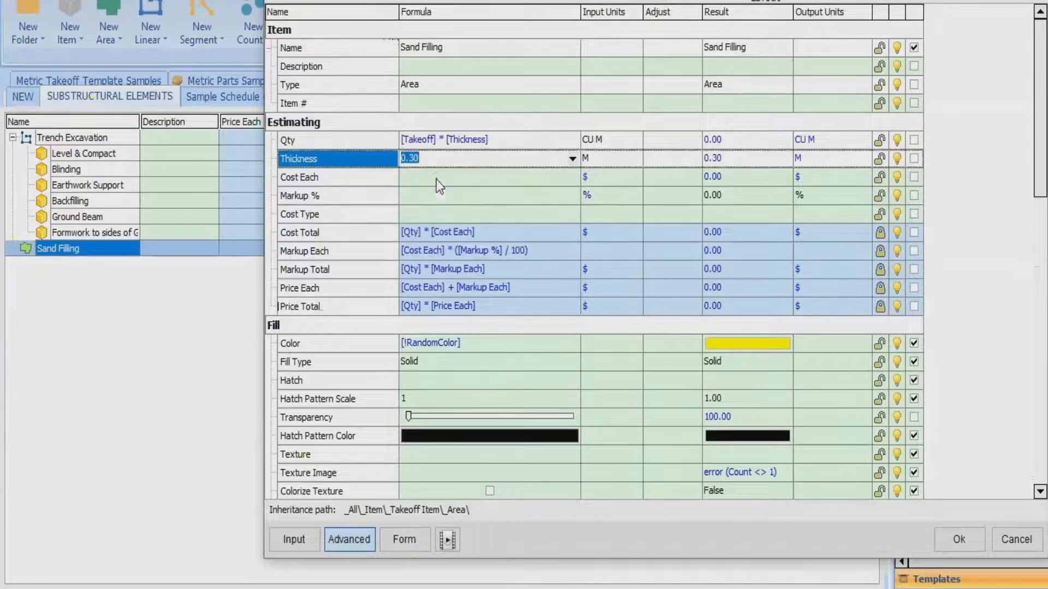
pyautogui.click(913, 159)
# Remove Sand Filling's color, fill type, hatch, hatch pattern and texture properties from its inputs, and save the template.
pyautogui.scroll(-2, 935, 274)
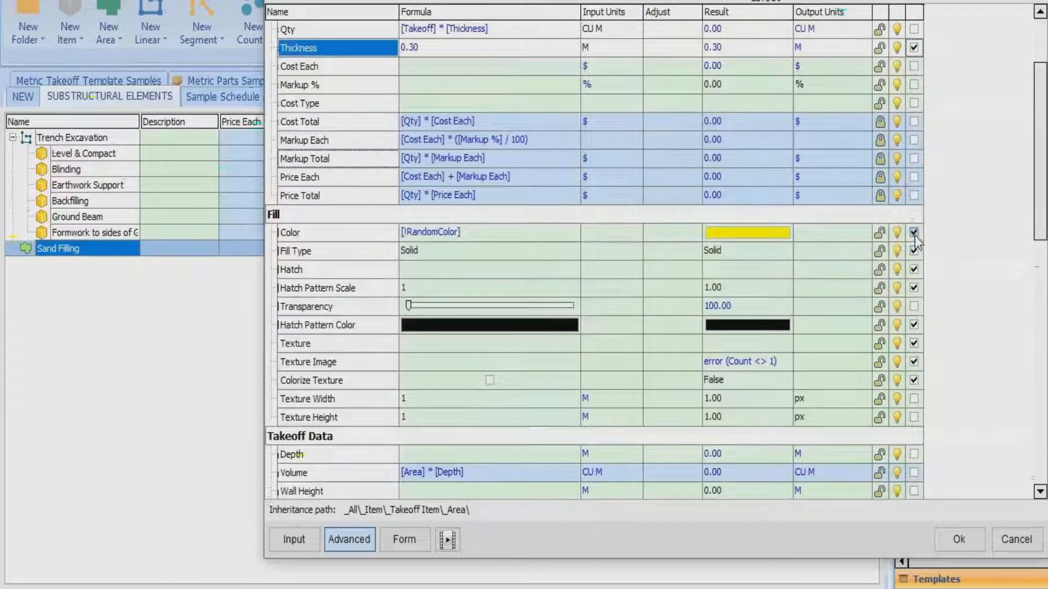
pyautogui.click(914, 233)
pyautogui.click(914, 251)
pyautogui.click(915, 270)
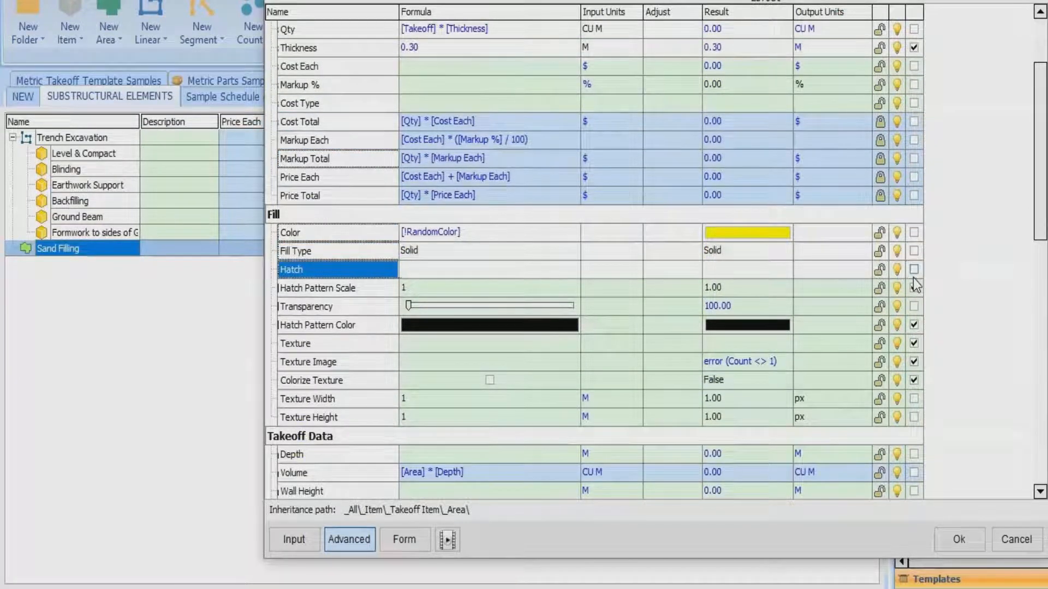
pyautogui.click(914, 326)
pyautogui.click(914, 288)
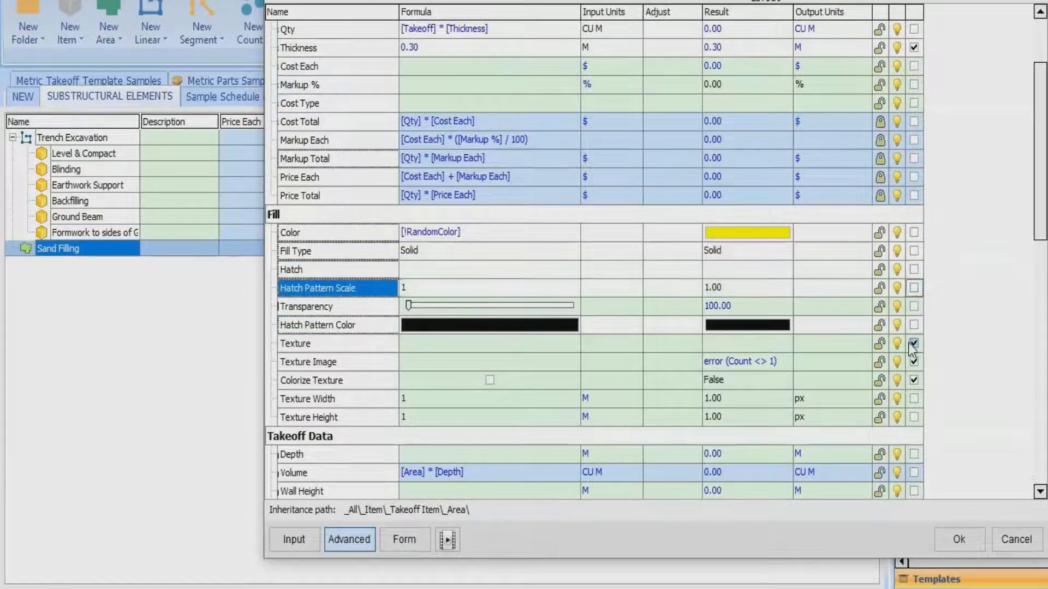
pyautogui.click(914, 344)
pyautogui.click(914, 362)
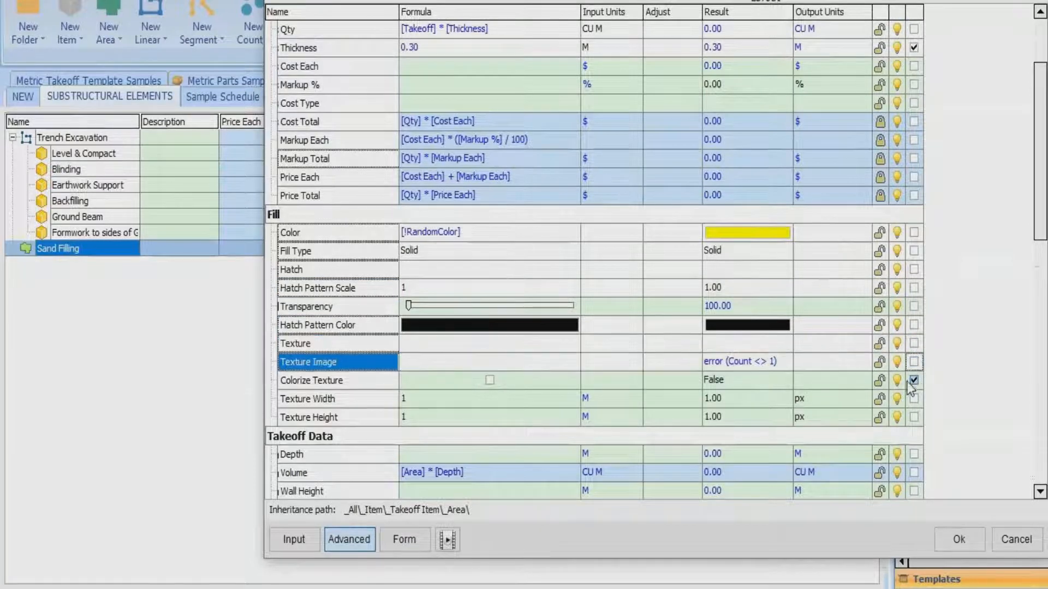
pyautogui.click(914, 380)
pyautogui.scroll(-3, 903, 370)
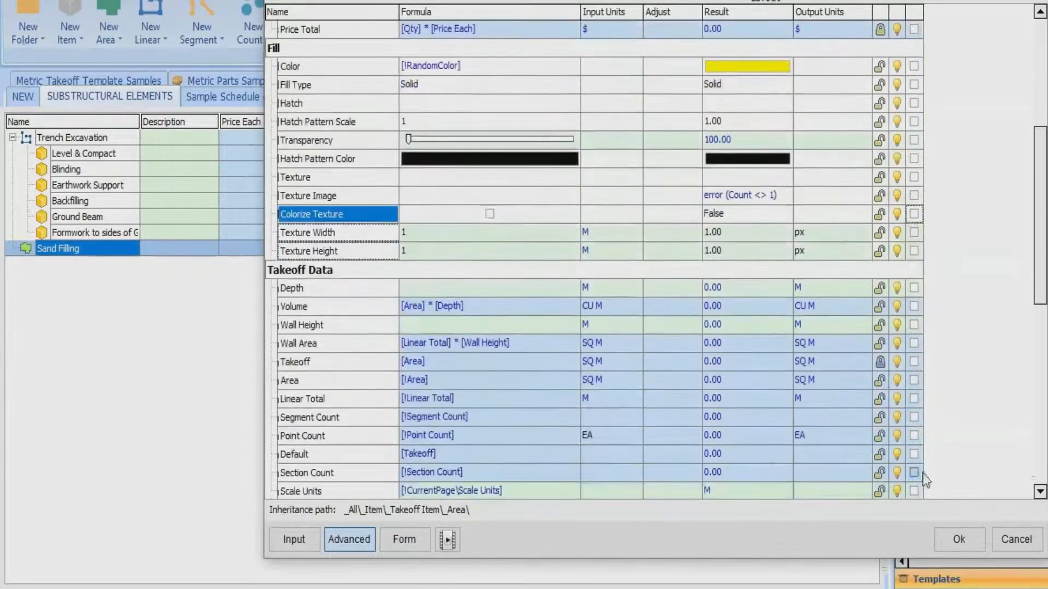
pyautogui.click(958, 540)
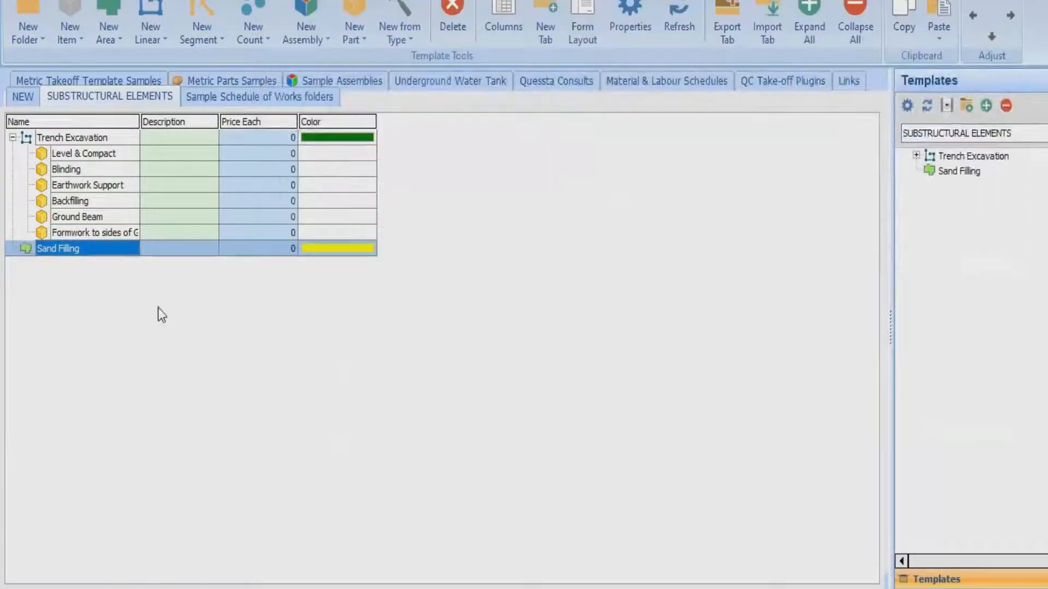
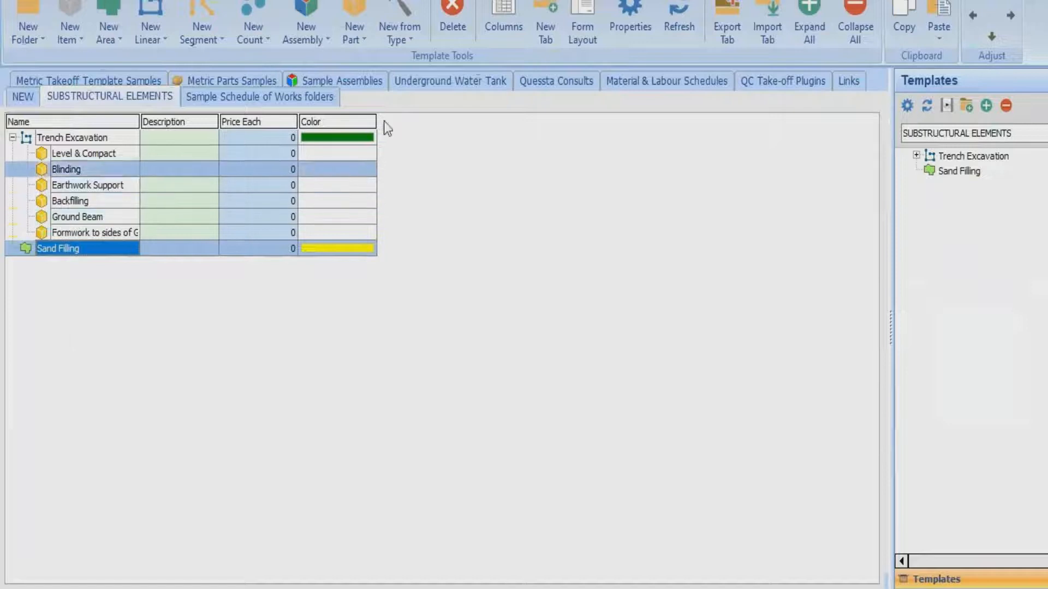
# Create a new part named Level & Compact to Bed in SUBSTRUCTURAL ELEMENTS.
pyautogui.click(360, 7)
pyautogui.click(408, 268)
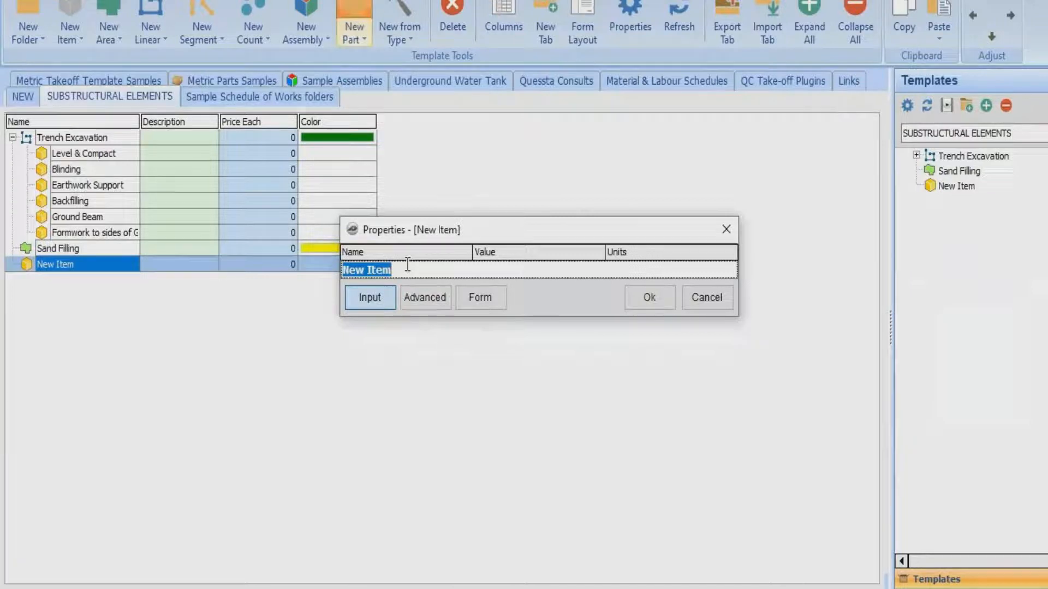
pyautogui.write('Leve')
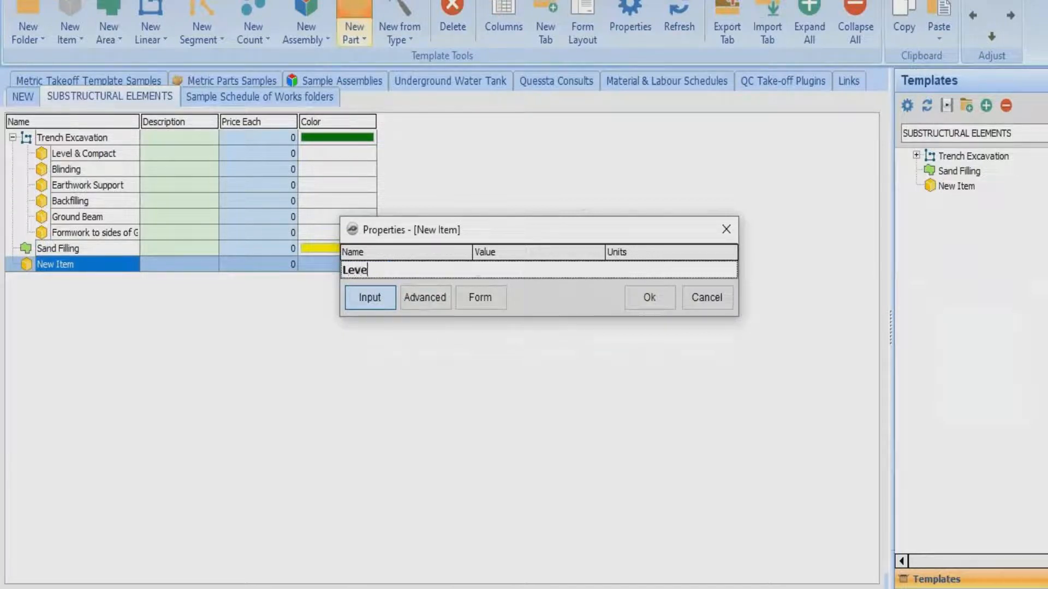
pyautogui.write('l & Compact to')
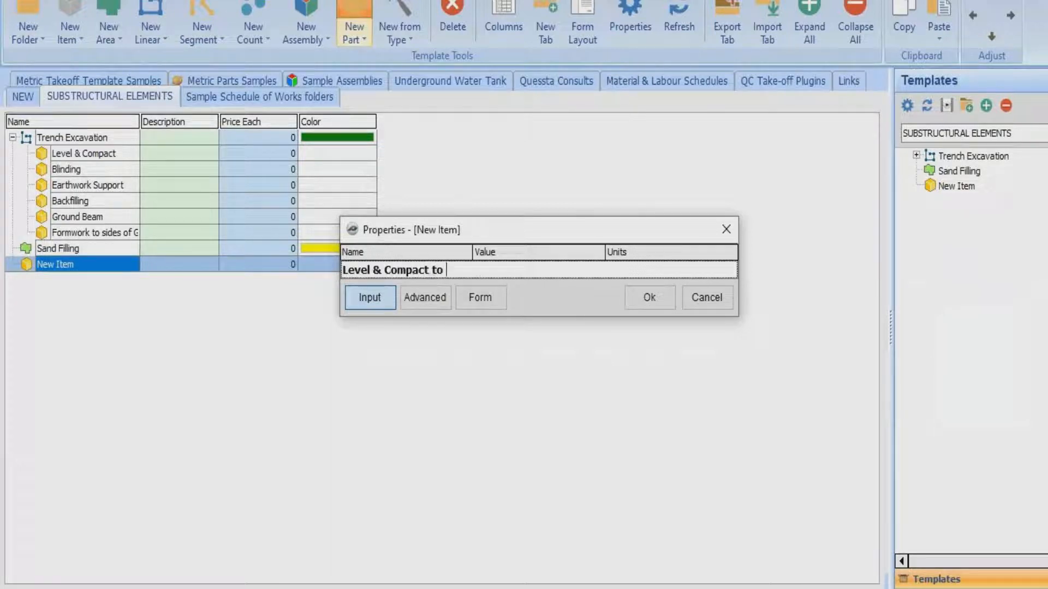
pyautogui.write(' Bed')
pyautogui.click(655, 303)
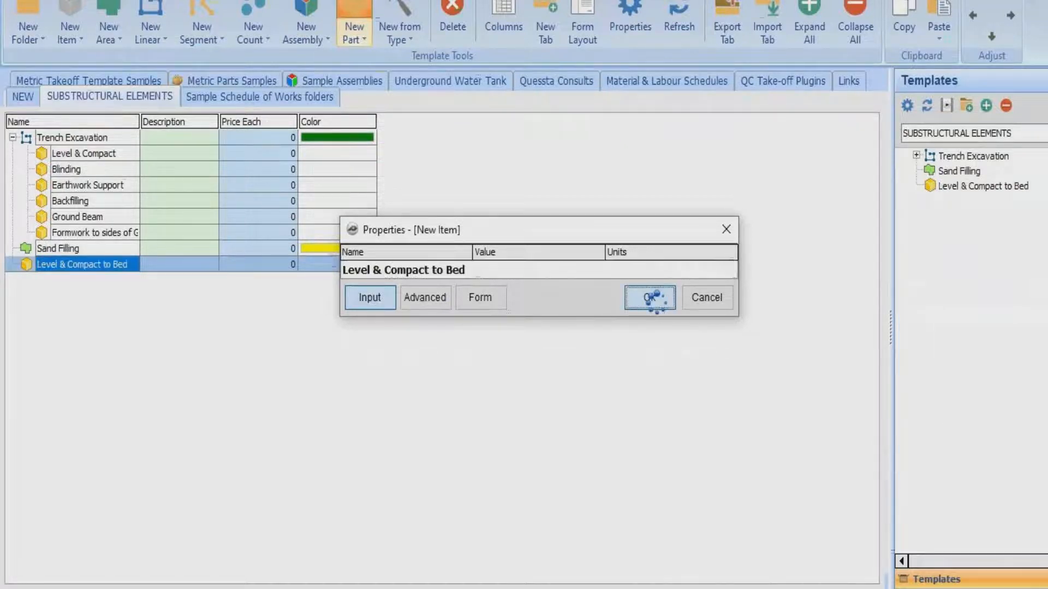
pyautogui.click(57, 266)
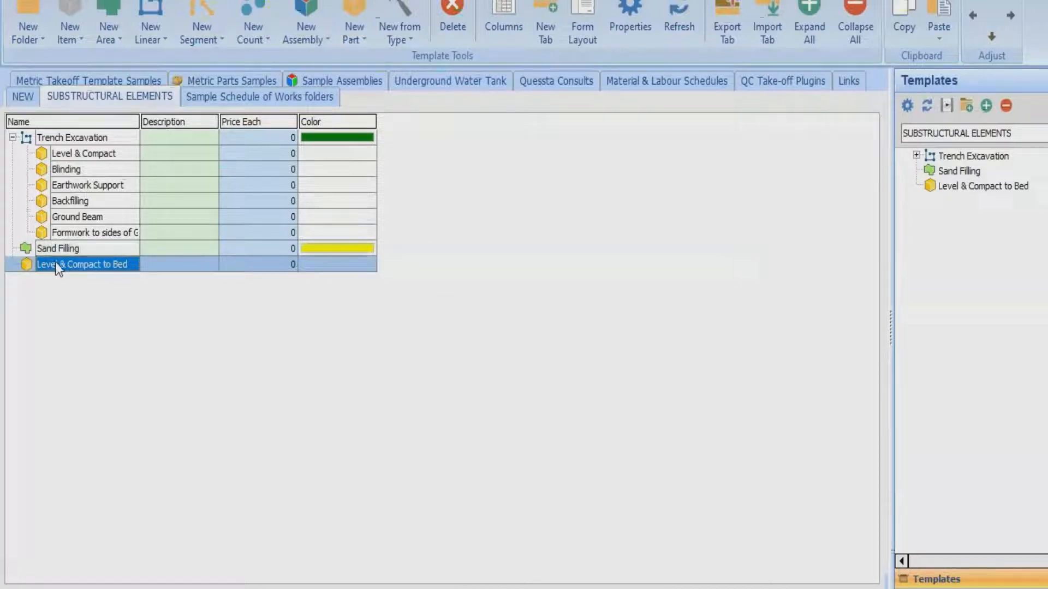
pyautogui.doubleClick(55, 264)
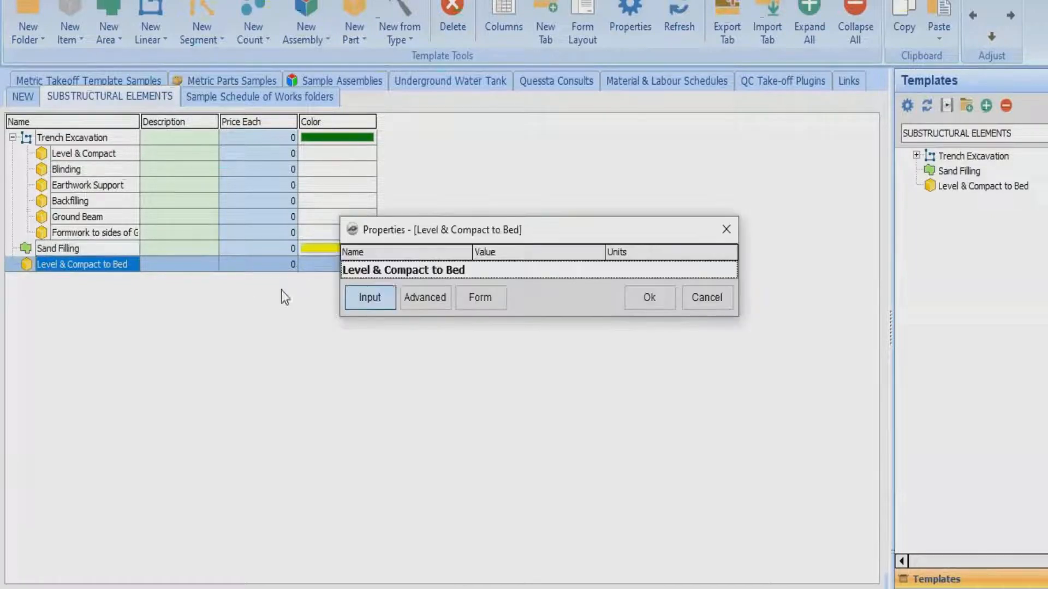
pyautogui.click(421, 296)
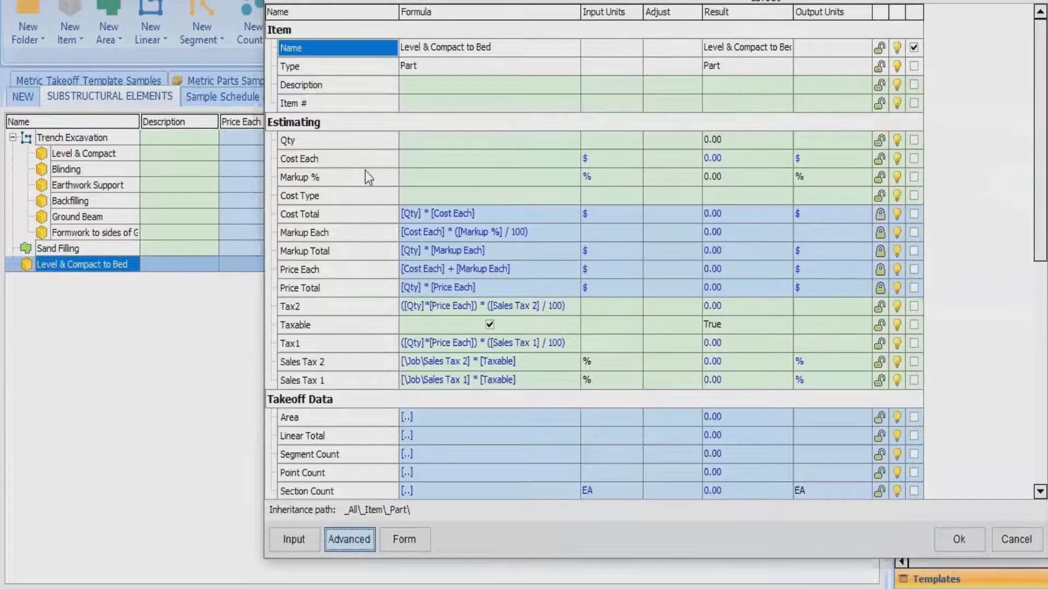
pyautogui.click(413, 141)
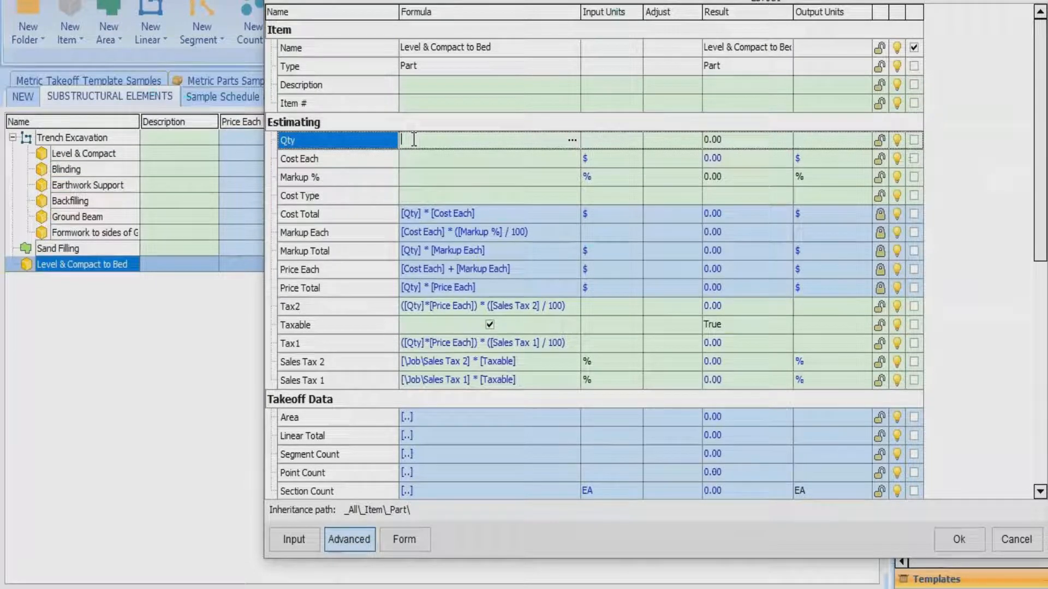
pyautogui.click(572, 142)
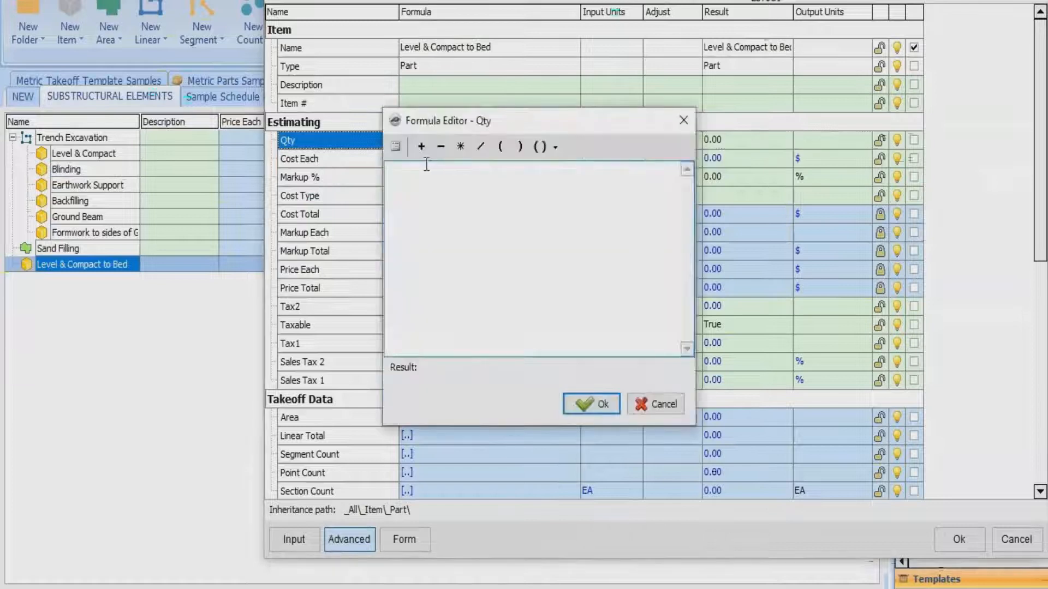
pyautogui.click(397, 149)
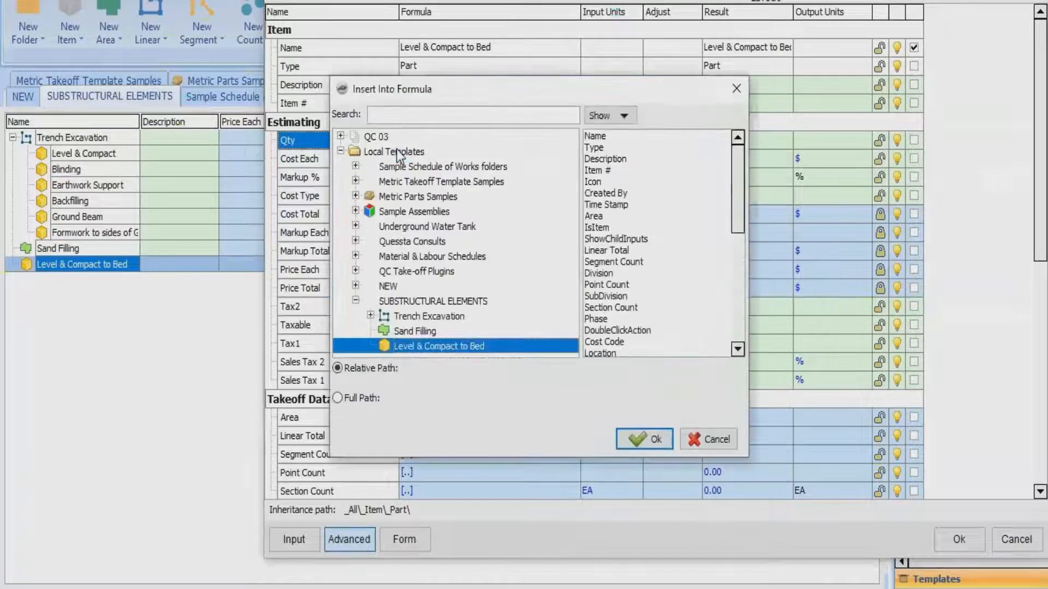
pyautogui.click(428, 332)
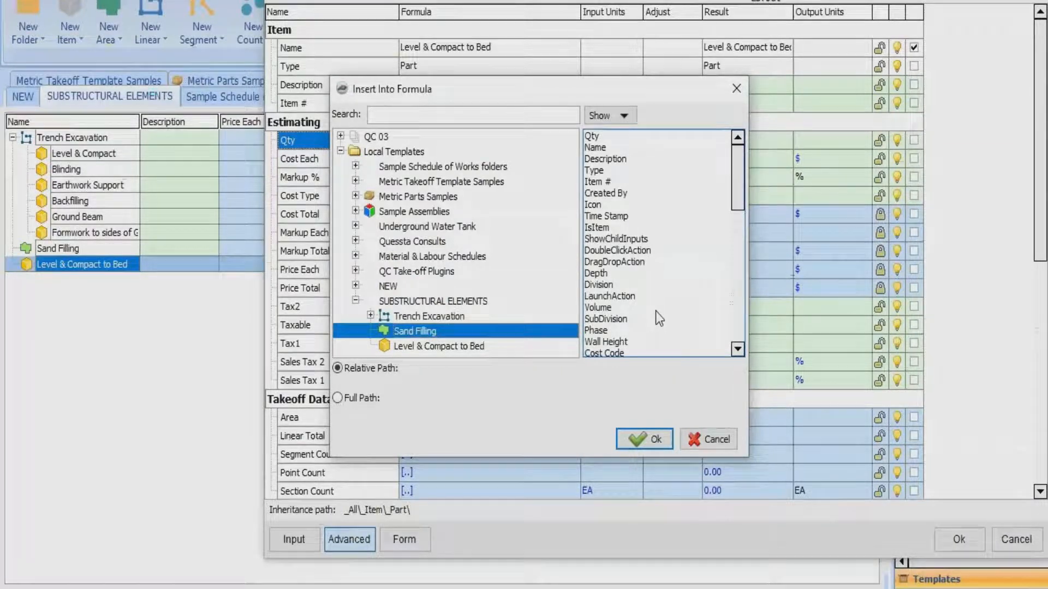
pyautogui.scroll(-5, 634, 292)
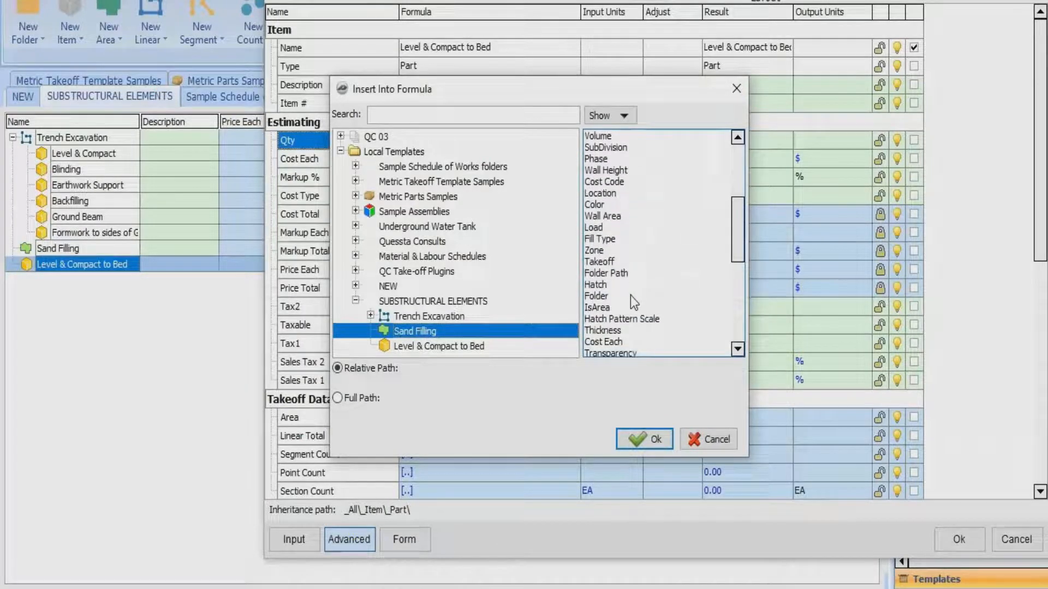
pyautogui.scroll(-5, 630, 297)
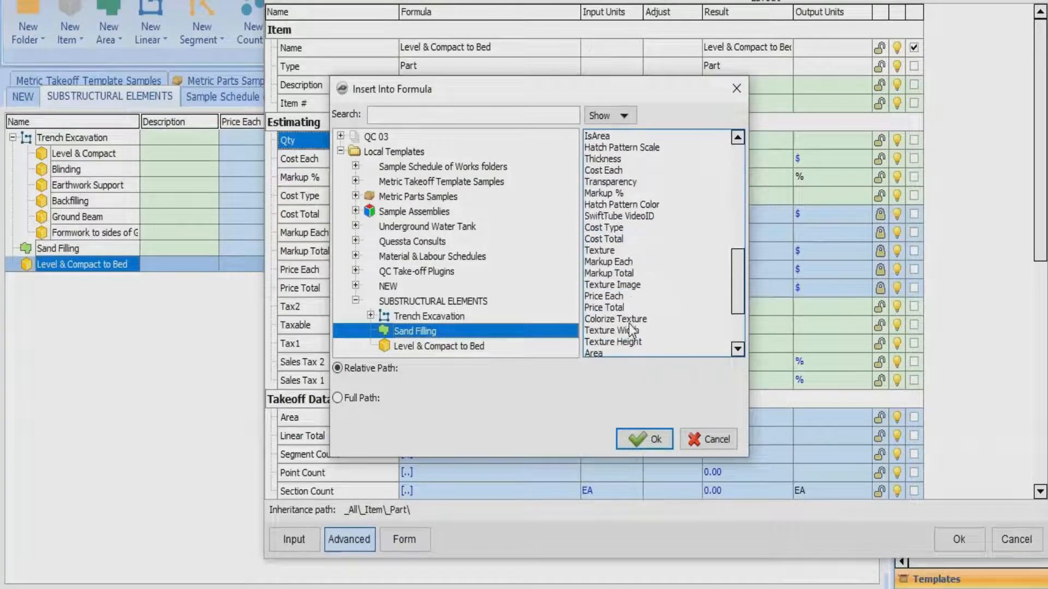
pyautogui.scroll(-2, 611, 298)
pyautogui.click(594, 285)
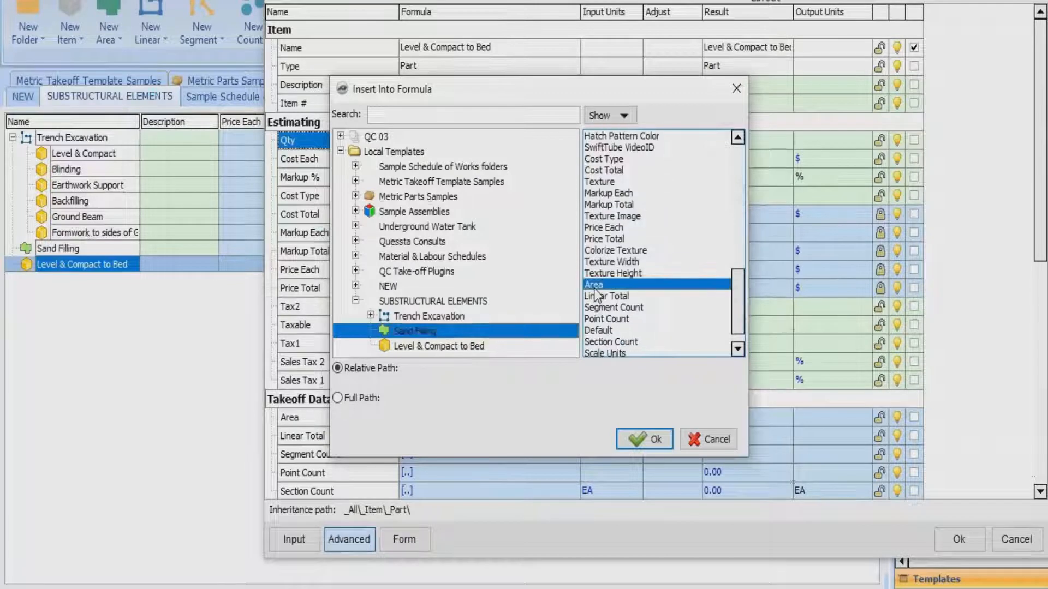
pyautogui.click(653, 438)
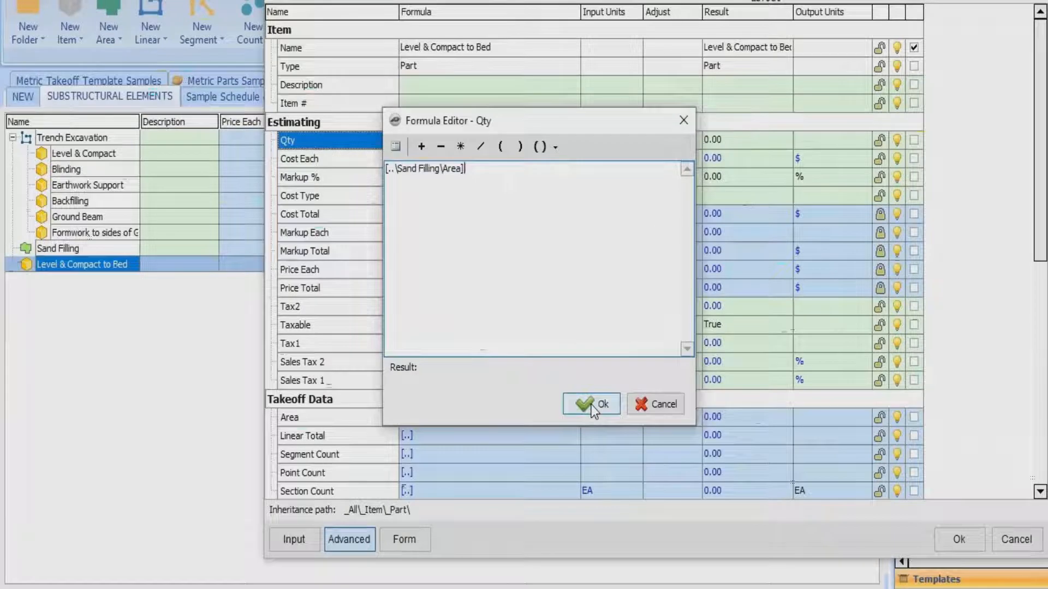
pyautogui.click(660, 404)
pyautogui.click(954, 540)
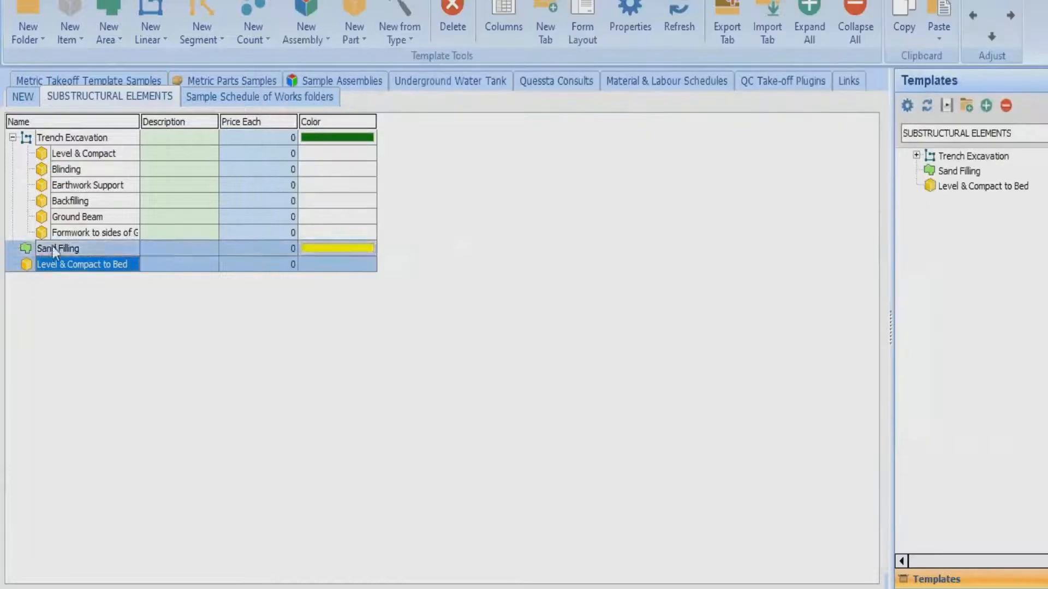
# Nest the Level & Compact to Bed part under Sand Filling and expand that template.
pyautogui.click(1007, 19)
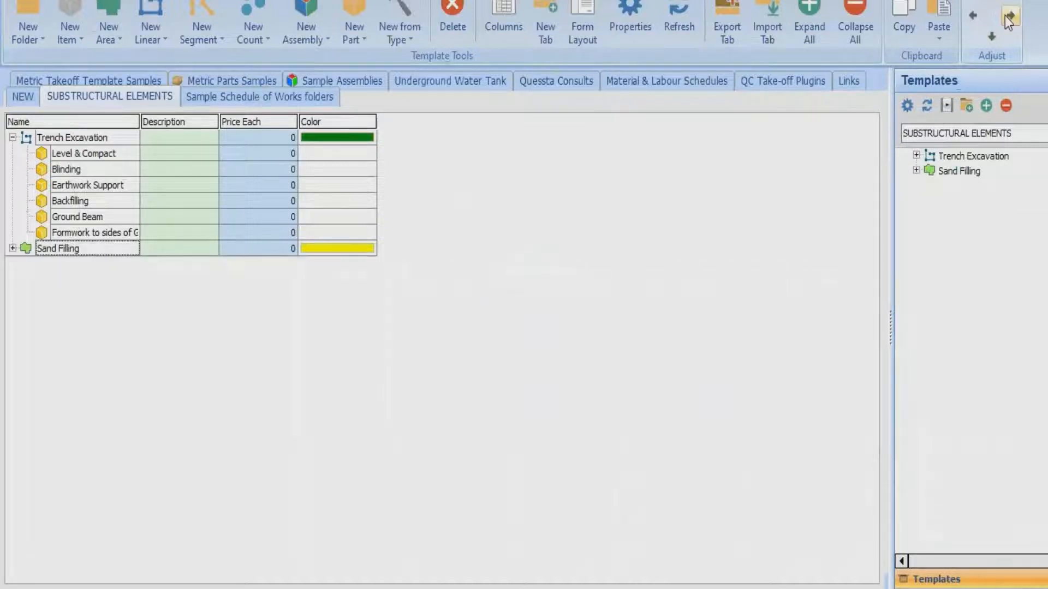
pyautogui.click(12, 253)
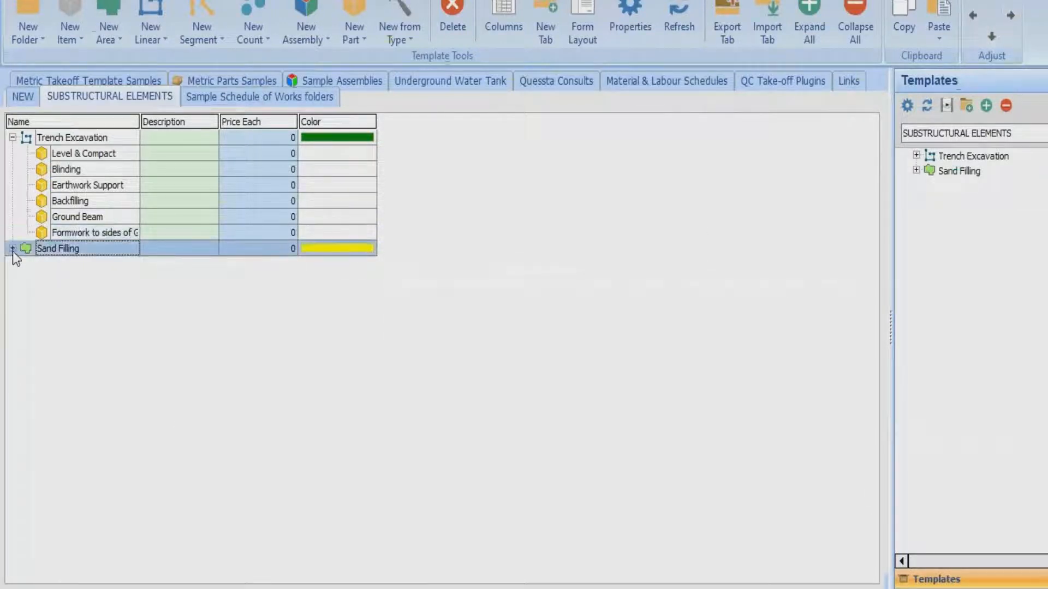
pyautogui.click(12, 249)
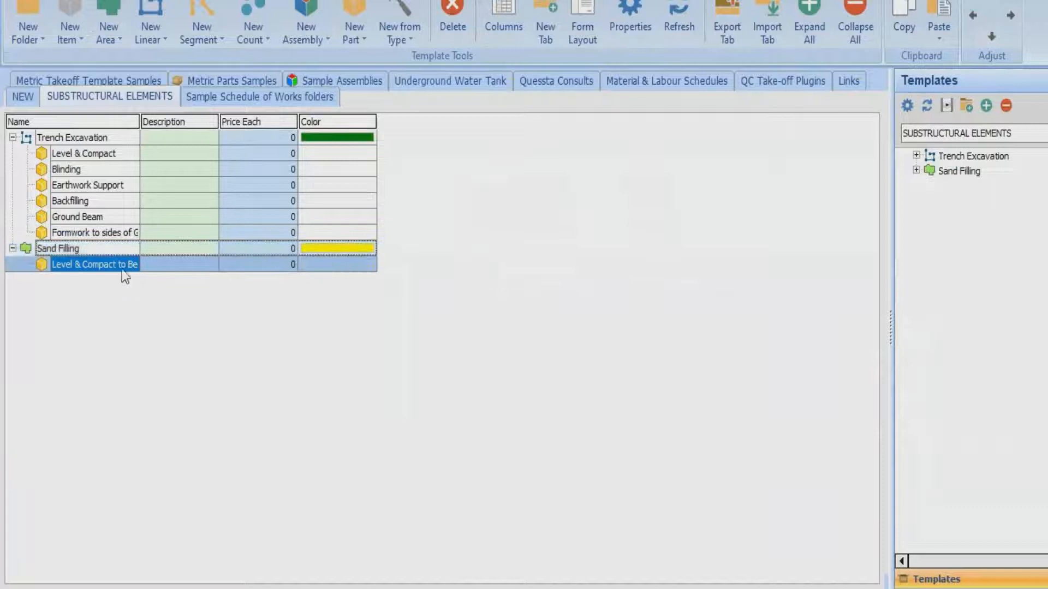
# Set the Qty formula of Level & Compact to Bed to its parent Sand Filling's area, [..\Area].
pyautogui.doubleClick(88, 264)
pyautogui.click(438, 300)
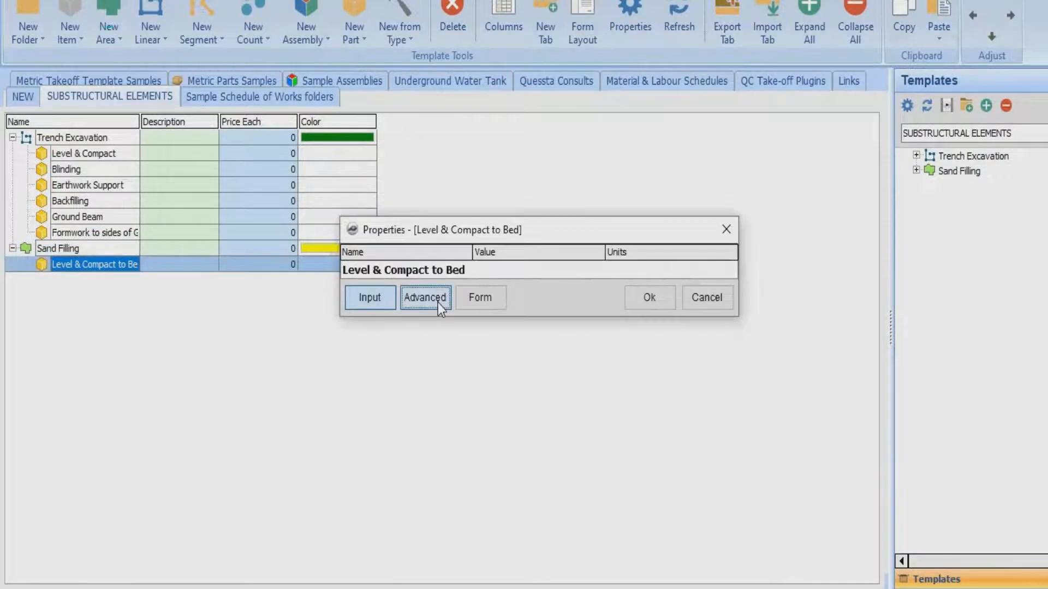
pyautogui.click(408, 143)
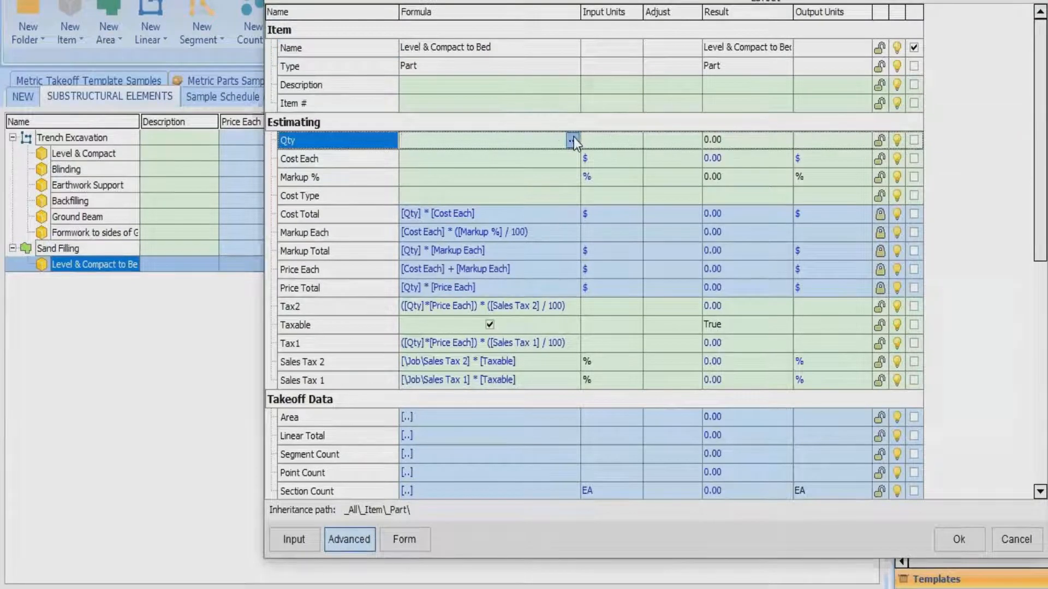
pyautogui.click(572, 140)
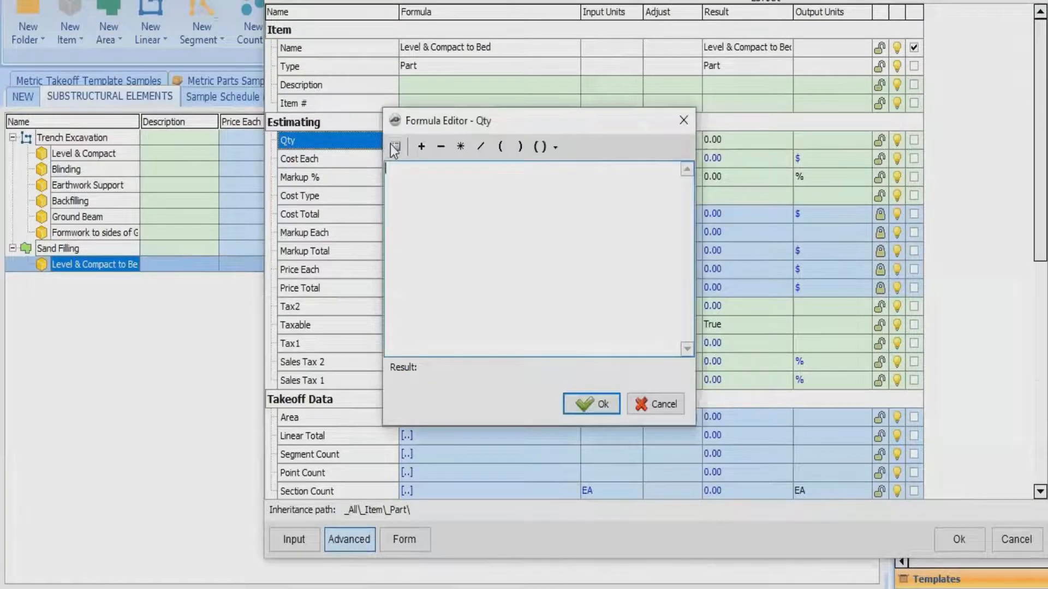
pyautogui.click(392, 146)
pyautogui.click(424, 328)
pyautogui.scroll(-10, 614, 279)
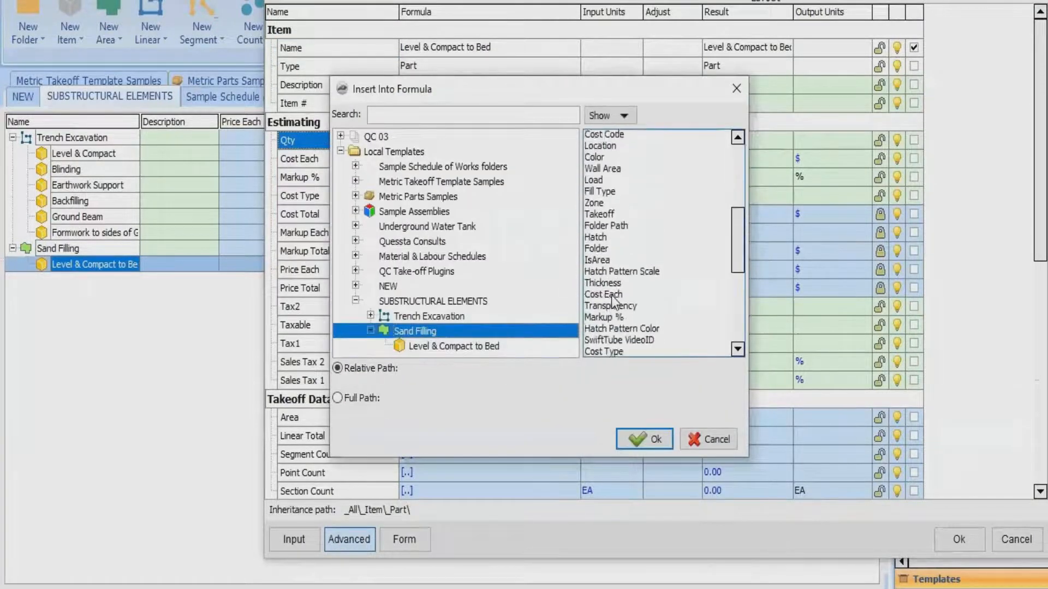
pyautogui.click(600, 319)
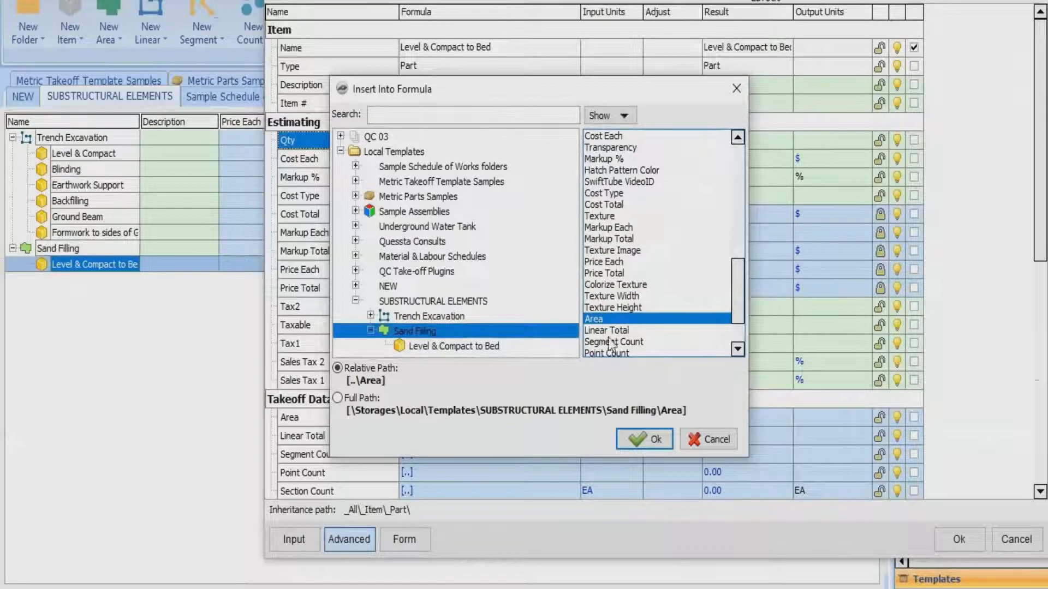
pyautogui.click(649, 441)
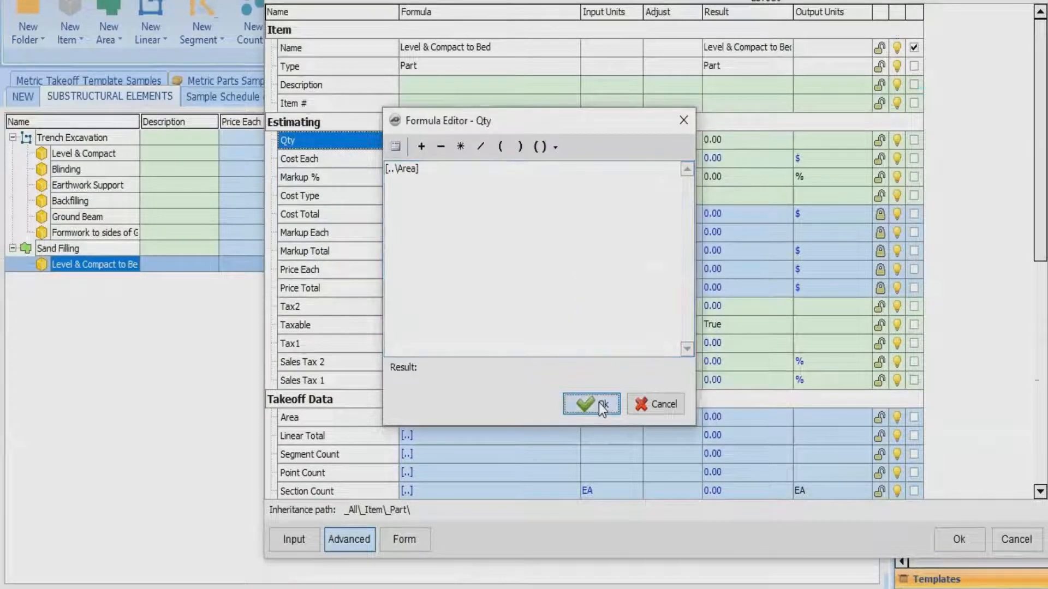
pyautogui.click(598, 403)
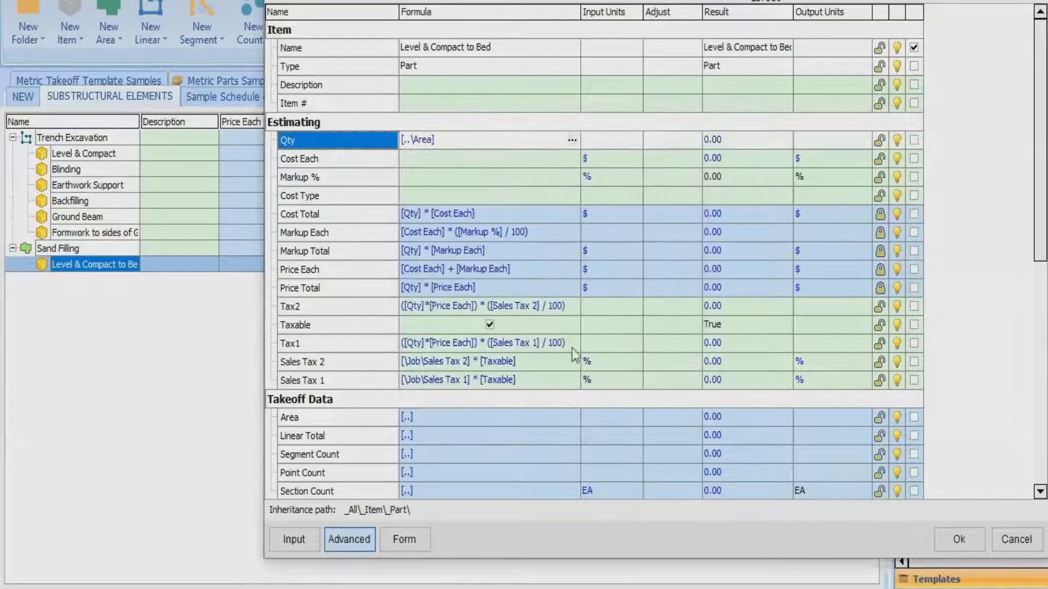
# Set the input units of Level & Compact to Bed's Qty to SQ M.
pyautogui.click(613, 143)
pyautogui.click(636, 139)
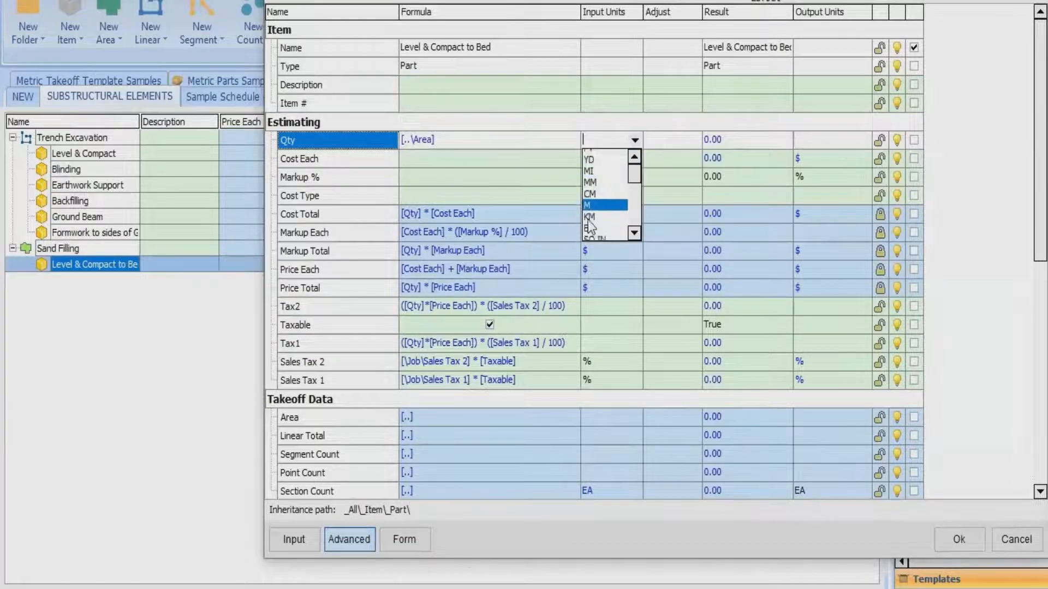
pyautogui.scroll(-3, 589, 226)
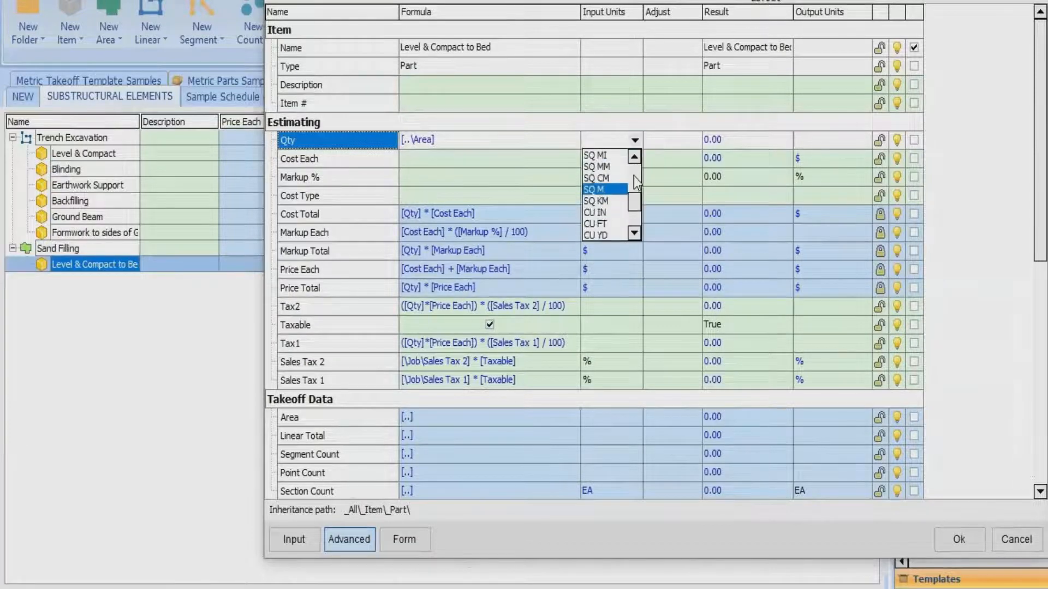
pyautogui.click(599, 189)
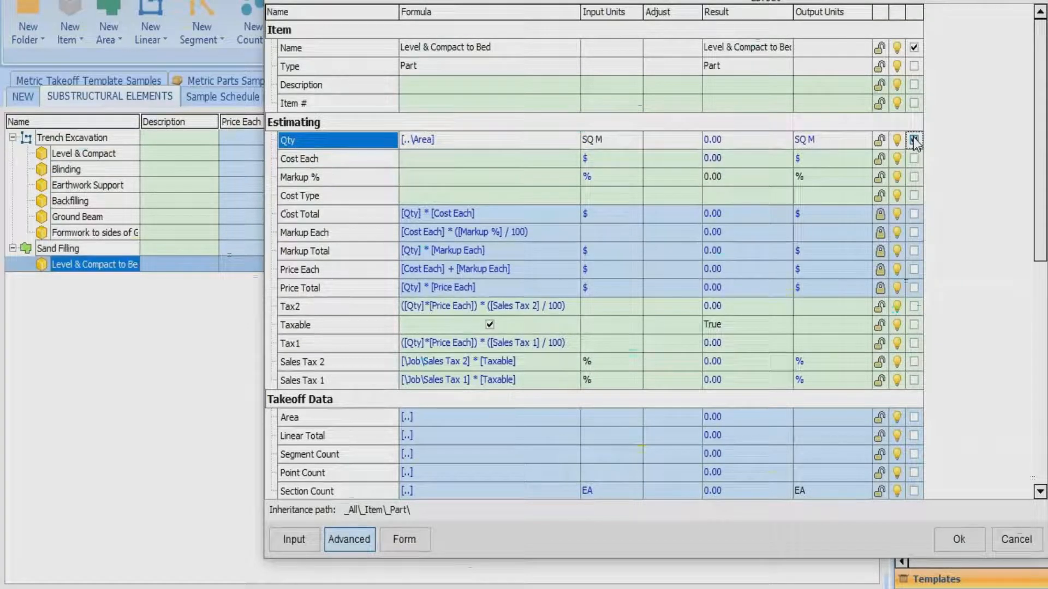
# Check the form layout of Level & Compact to Bed and save the part's properties.
pyautogui.scroll(-2, 743, 157)
pyautogui.scroll(-1, 778, 101)
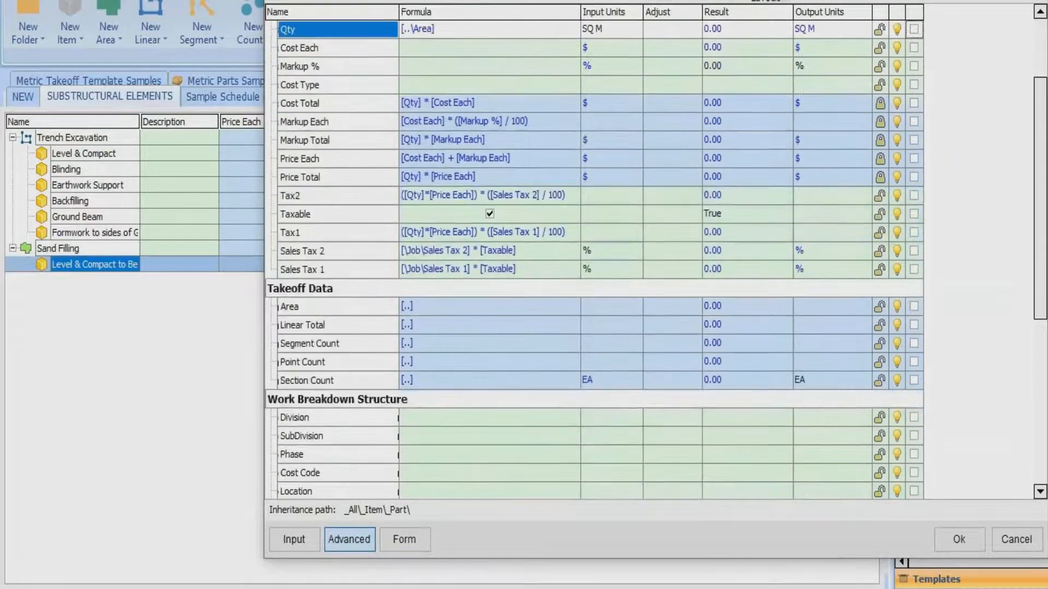
pyautogui.click(765, 1)
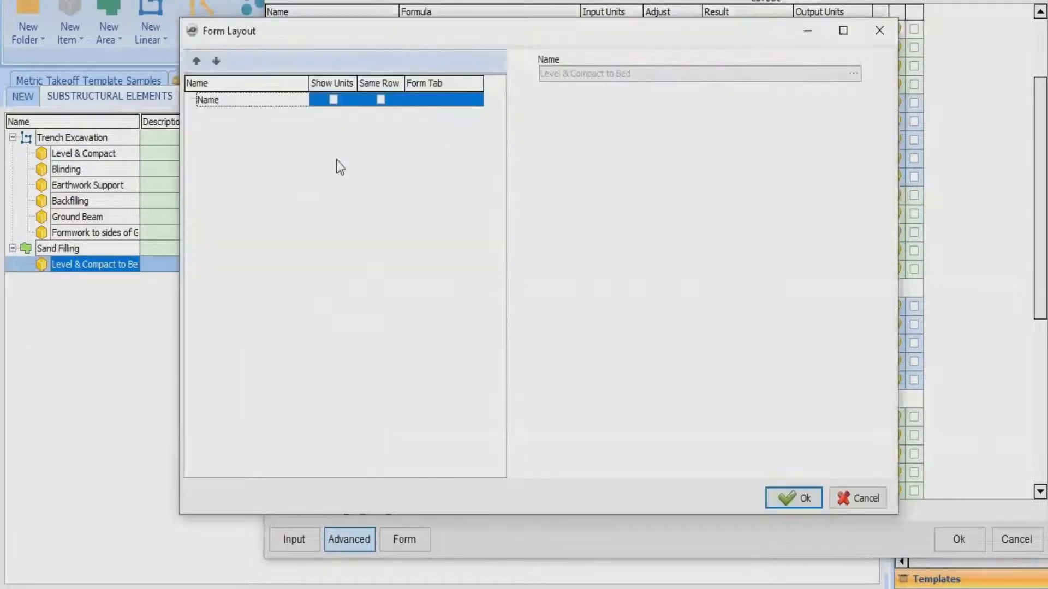
pyautogui.click(794, 500)
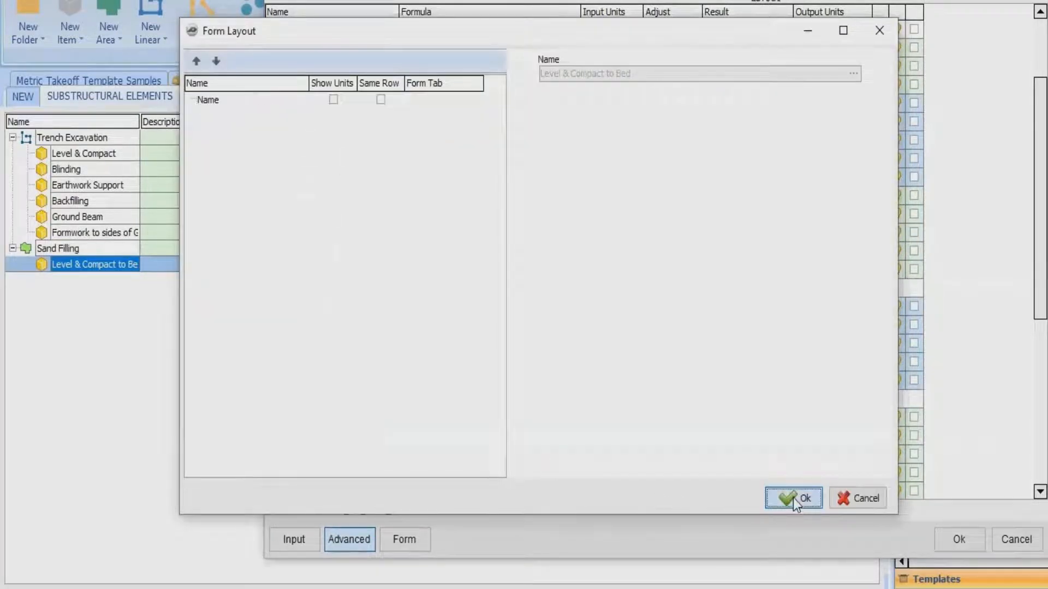
pyautogui.click(958, 540)
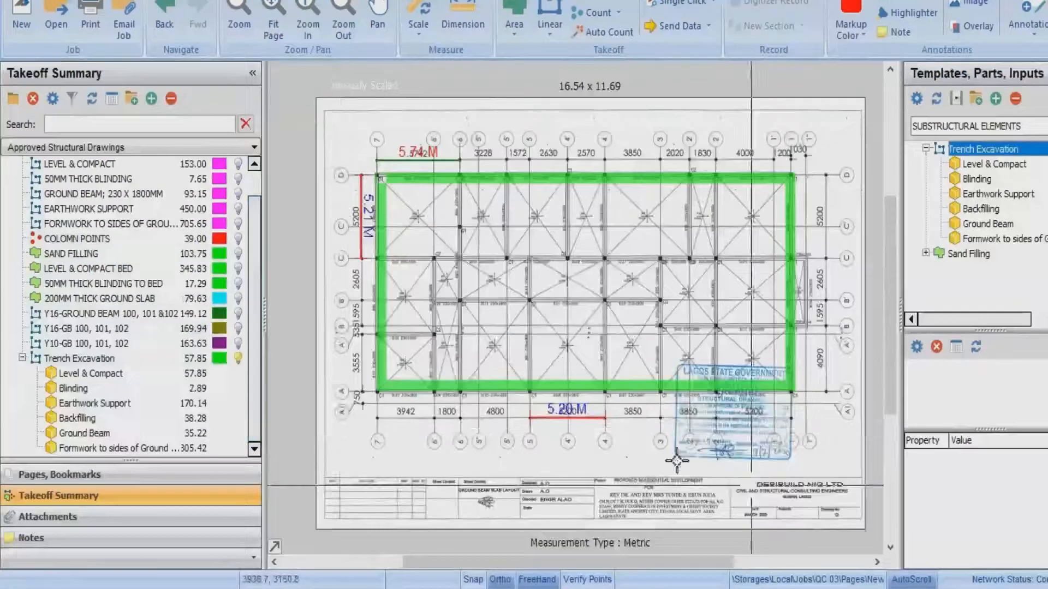
# Start a Sand Filling takeoff from the template on the ground beam plan, accepting the 0.30 thickness.
pyautogui.scroll(-2, 678, 451)
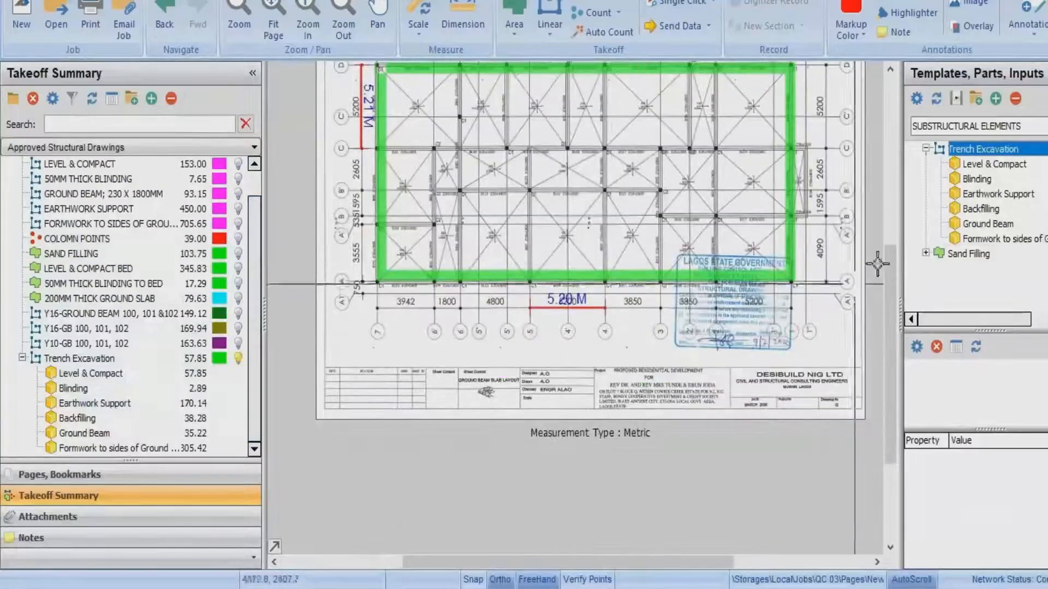
pyautogui.click(930, 257)
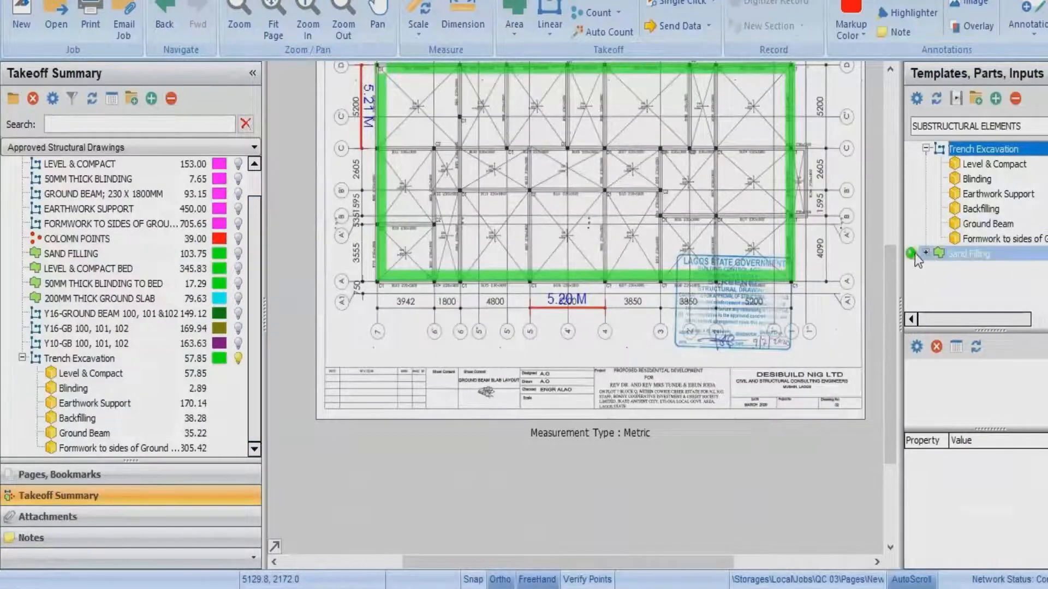
pyautogui.moveTo(911, 253); pyautogui.dragTo(142, 328)
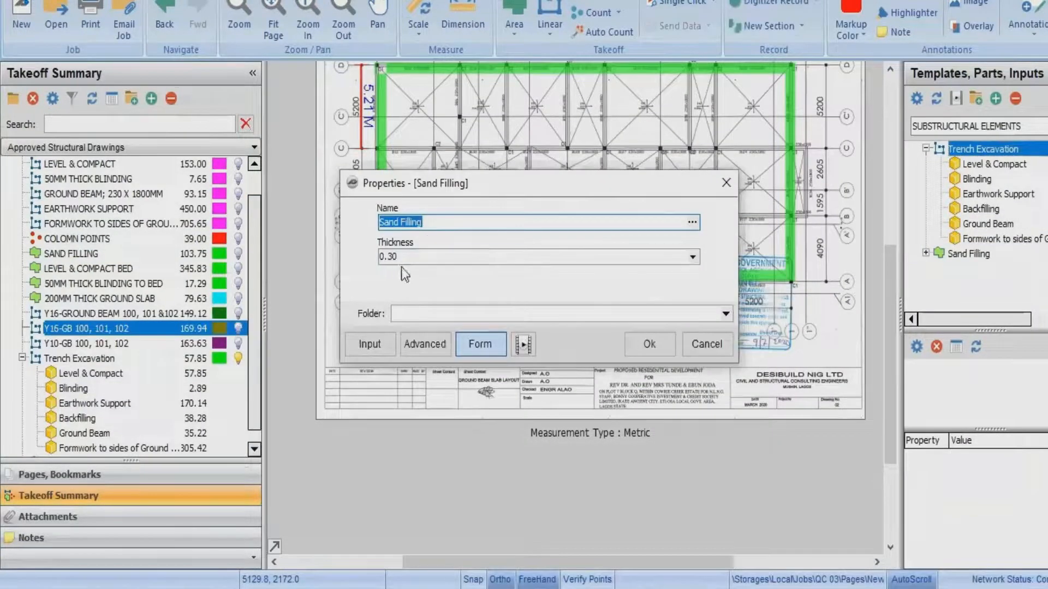
pyautogui.click(648, 344)
# Trace the Sand Filling area over bay S25, between grid lines 7 and 6, about 27 sq m.
pyautogui.scroll(3, 413, 93)
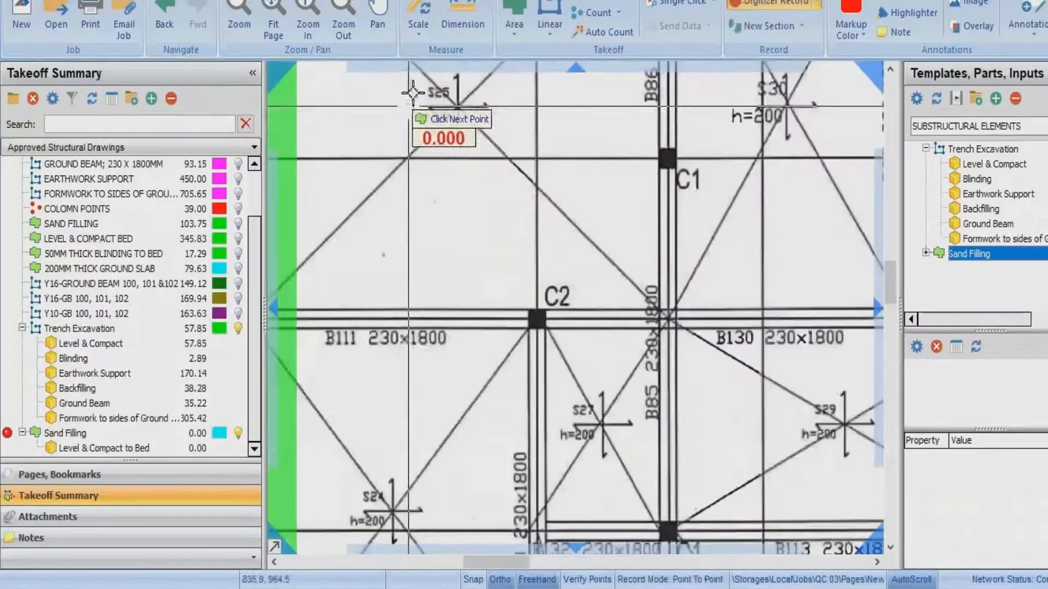
pyautogui.scroll(-5, 413, 93)
pyautogui.scroll(5, 386, 128)
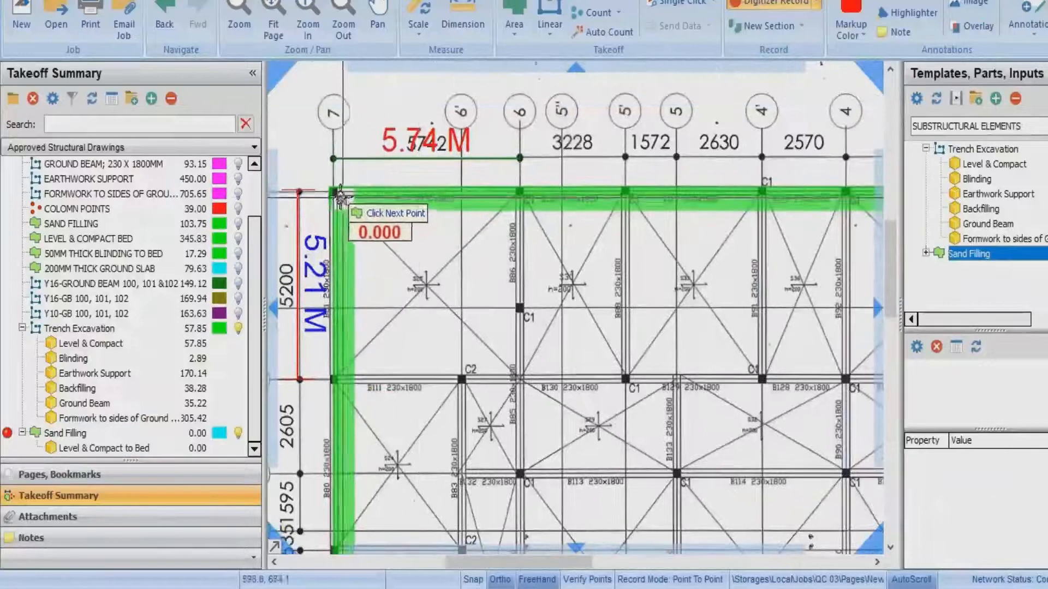
pyautogui.scroll(3, 339, 195)
pyautogui.click(338, 195)
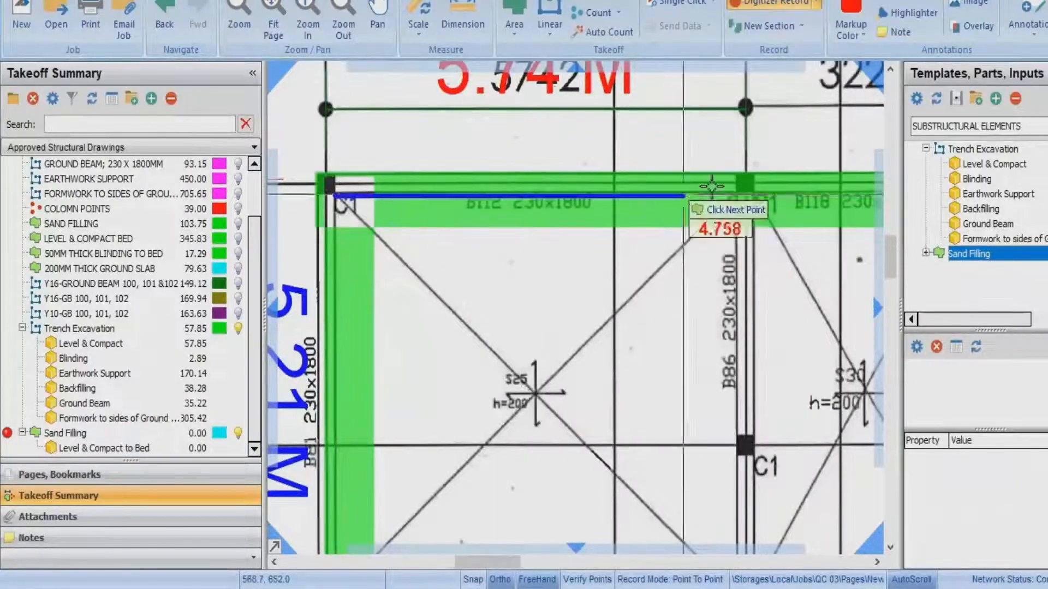
pyautogui.click(745, 185)
pyautogui.scroll(-4, 745, 262)
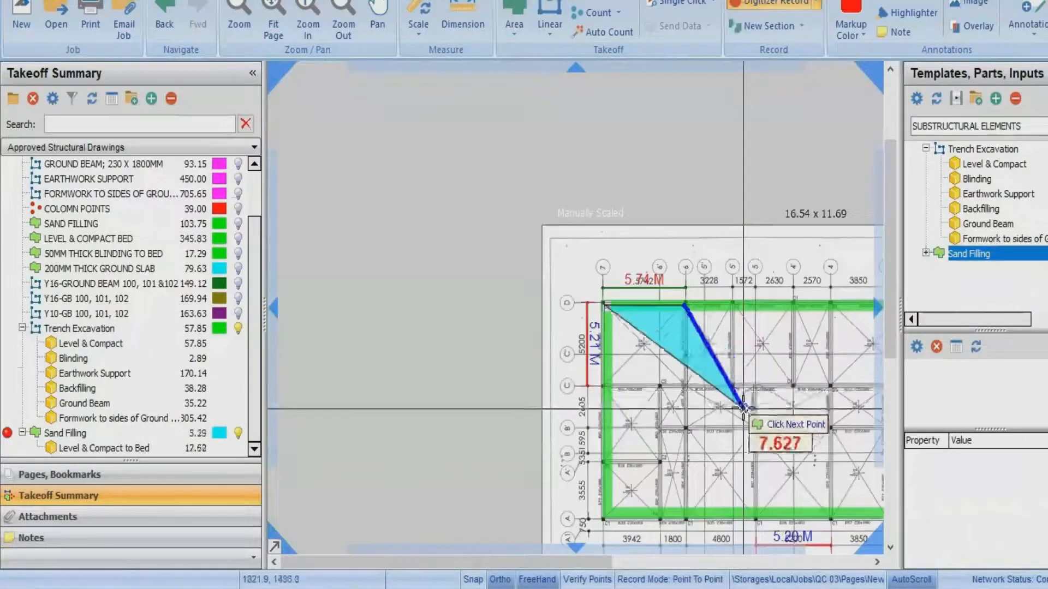
pyautogui.scroll(4, 743, 408)
pyautogui.click(571, 339)
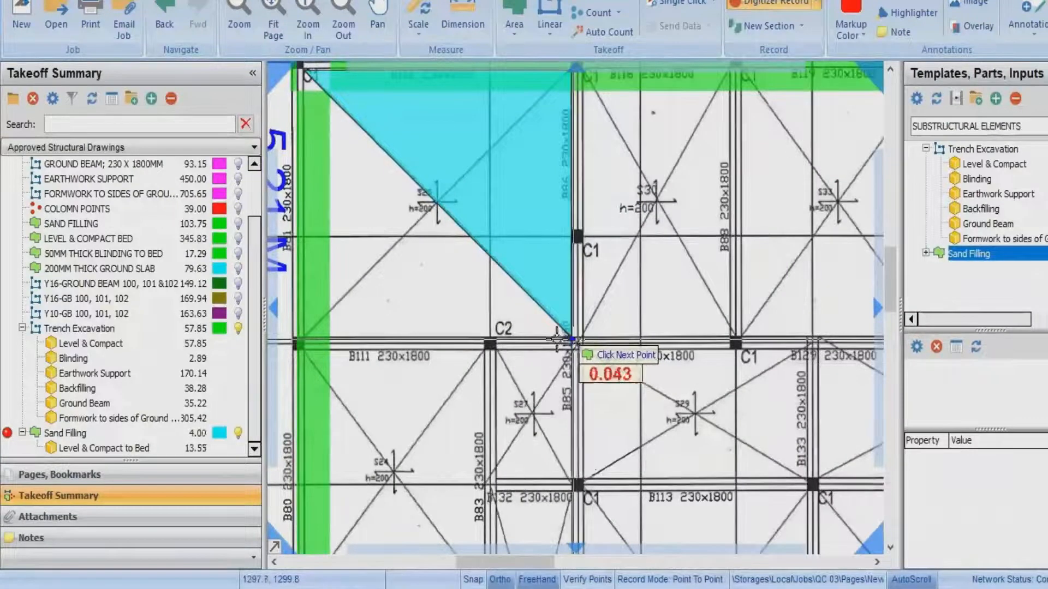
pyautogui.doubleClick(303, 339)
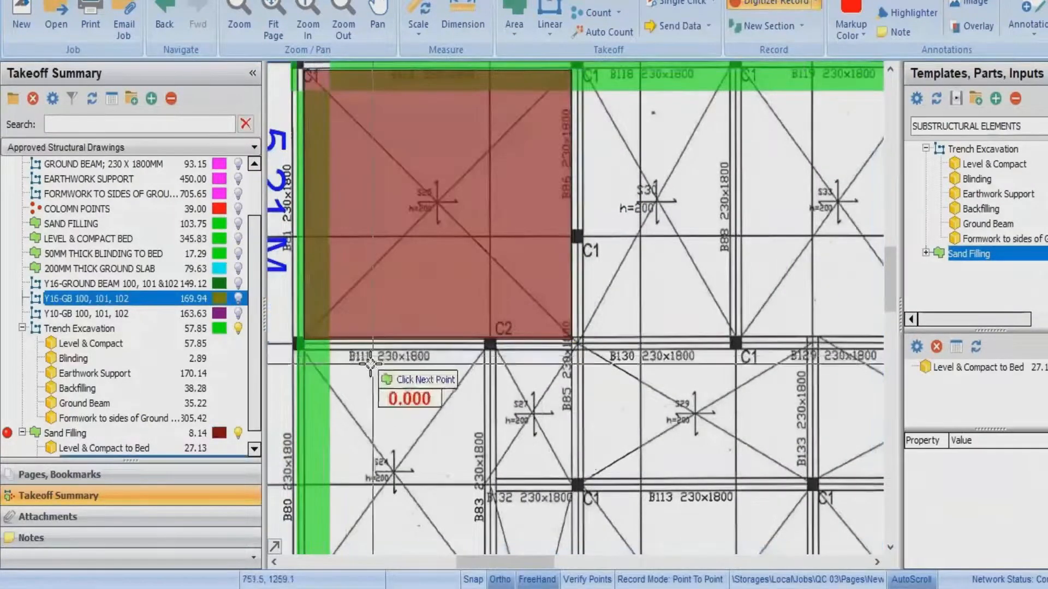
# Trace bay S30, between grid lines 6 and 5', as another Sand Filling section of about 14.6 sq m.
pyautogui.scroll(-4, 382, 232)
pyautogui.scroll(4, 397, 273)
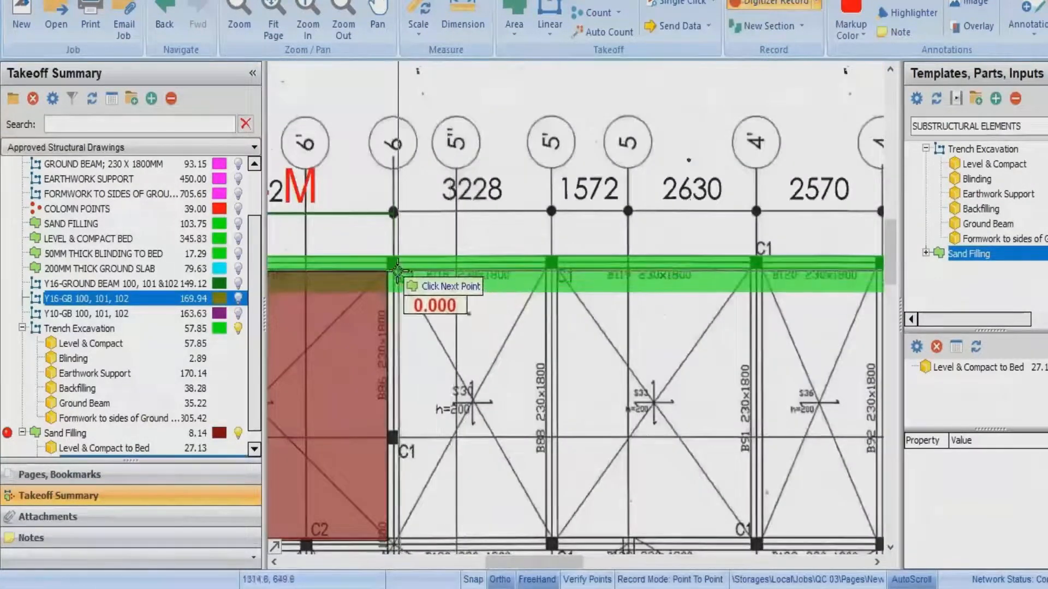
pyautogui.click(547, 269)
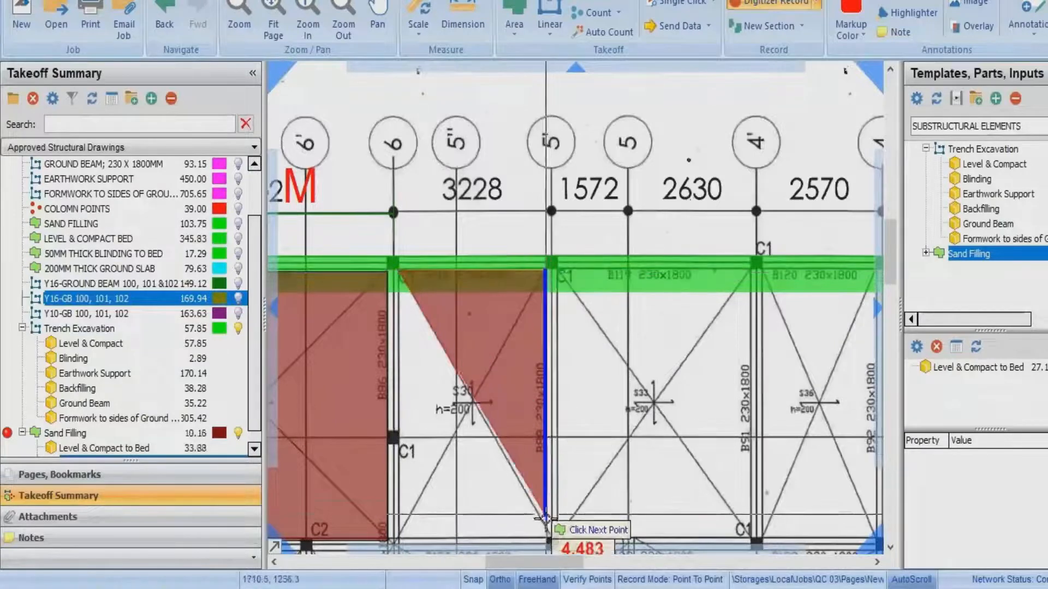
pyautogui.click(546, 536)
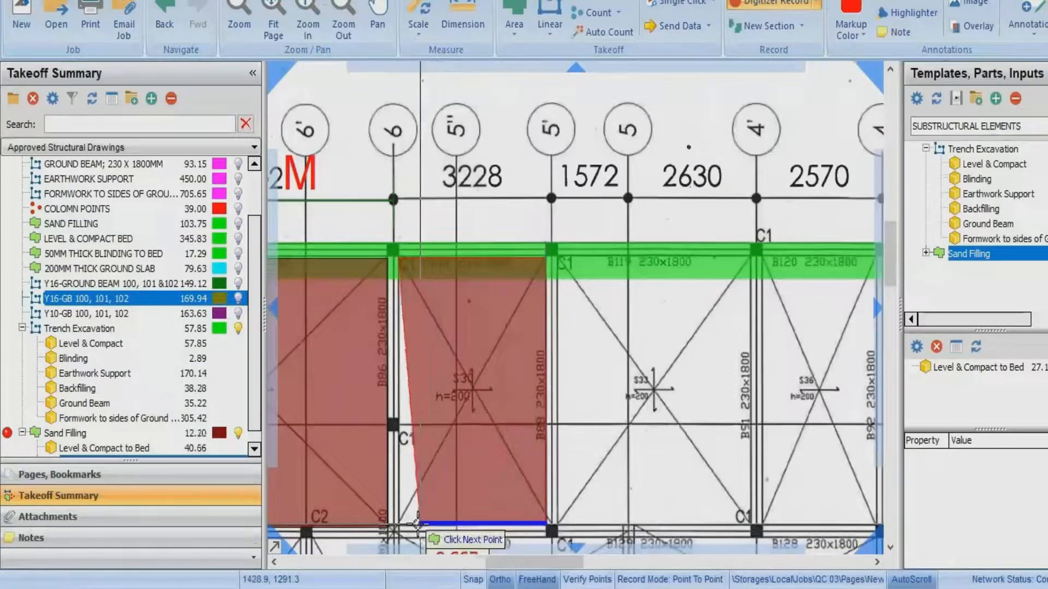
pyautogui.click(399, 525)
pyautogui.press('n')
# Trace bay S33, between grid lines 5' and 4', as another Sand Filling section of about 19.7 sq m.
pyautogui.scroll(-3, 459, 338)
pyautogui.scroll(4, 534, 327)
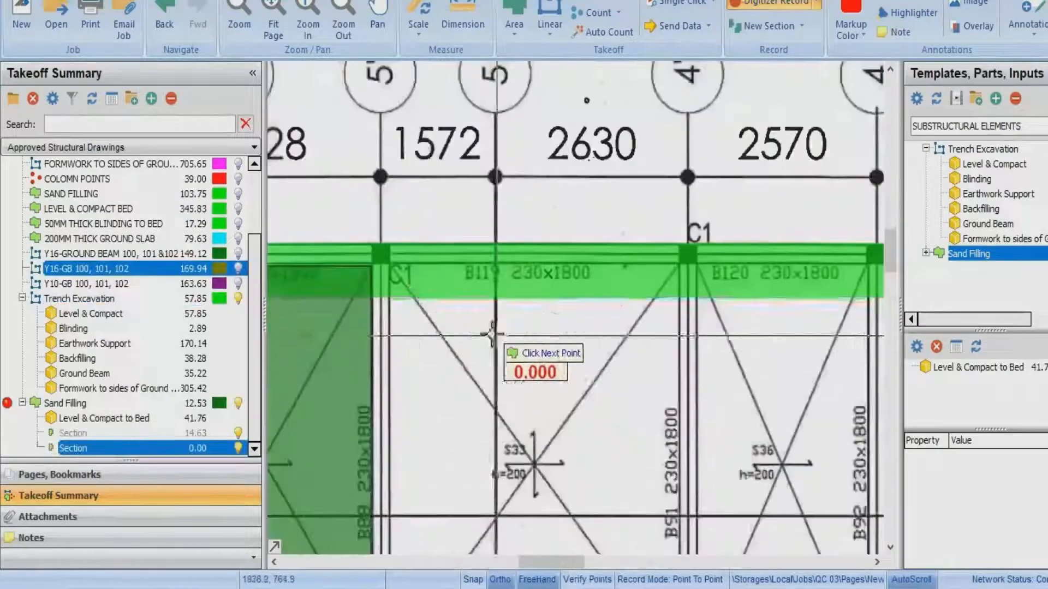
pyautogui.click(390, 263)
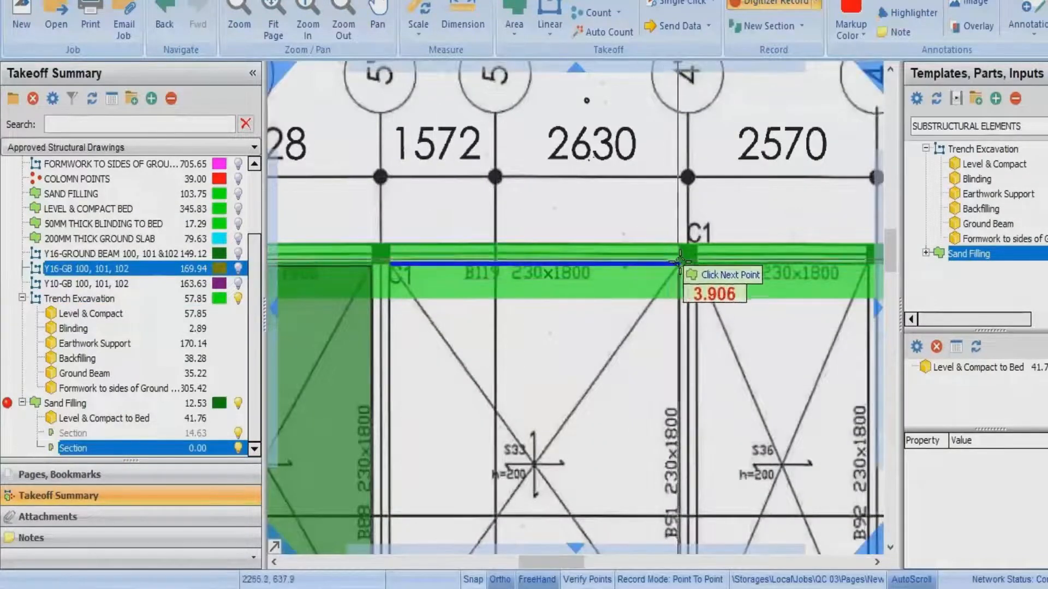
pyautogui.click(680, 262)
pyautogui.scroll(-3, 652, 332)
pyautogui.scroll(4, 649, 357)
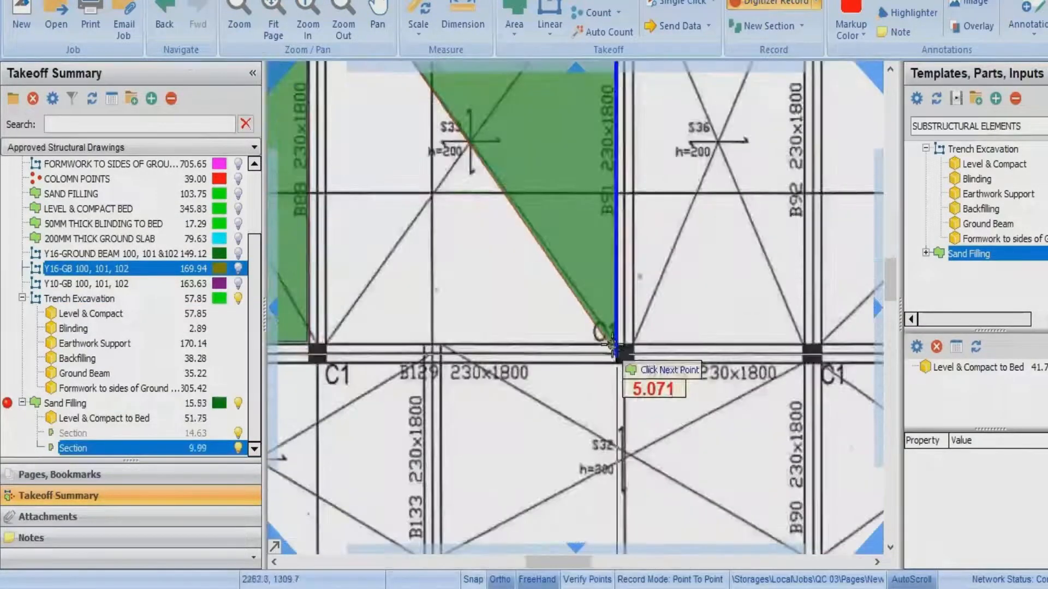
pyautogui.click(611, 345)
pyautogui.click(315, 345)
pyautogui.press('n')
# Trace bay S36, between grid lines 4' and 4, as a Sand Filling section of about 11.9 sq m and stop recording.
pyautogui.scroll(-3, 517, 306)
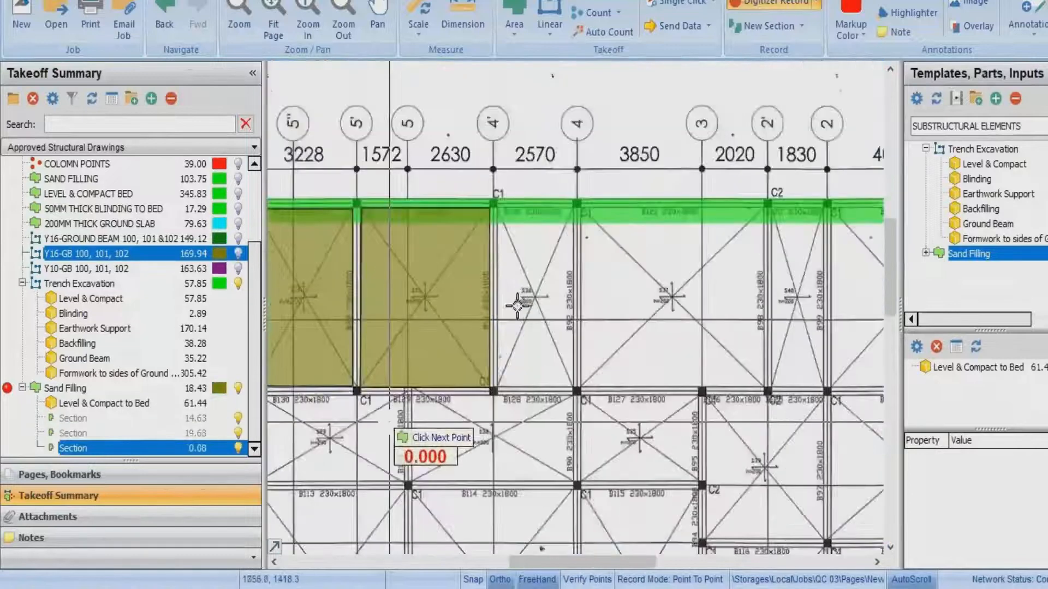
pyautogui.scroll(3, 518, 305)
pyautogui.click(390, 243)
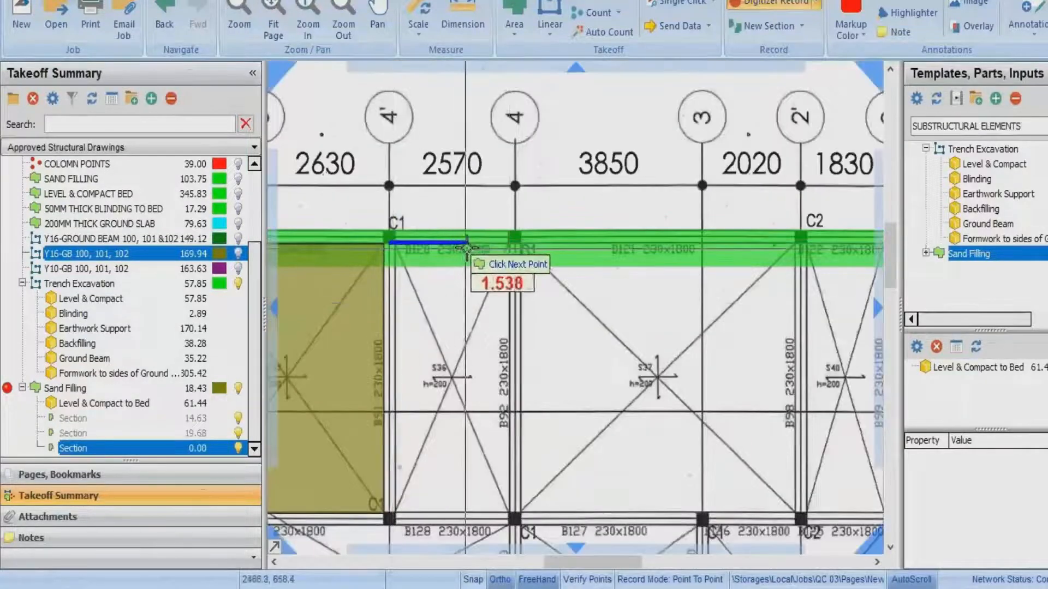
pyautogui.click(507, 242)
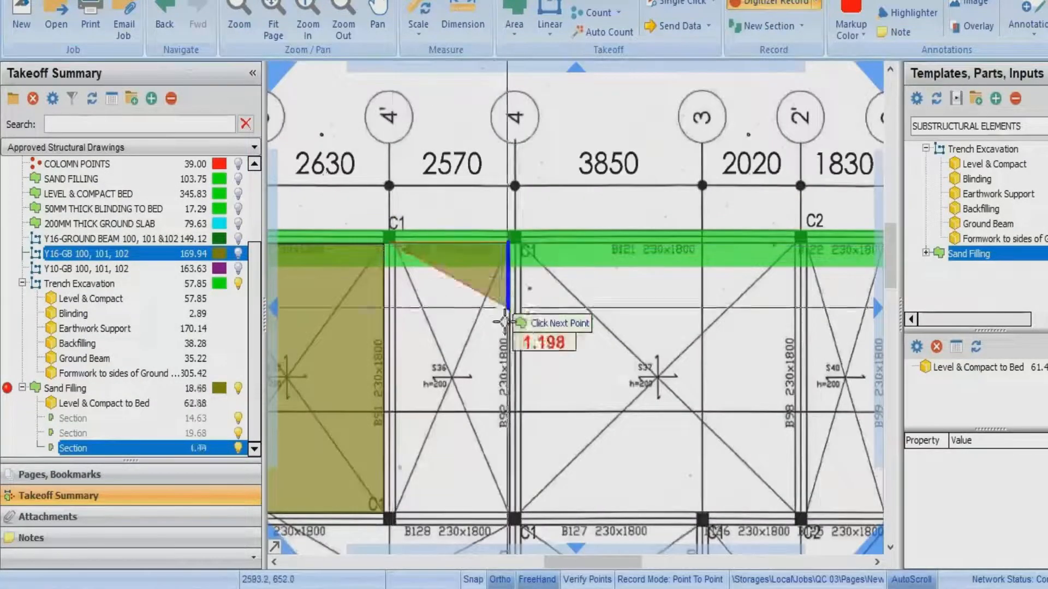
pyautogui.click(508, 510)
pyautogui.click(392, 509)
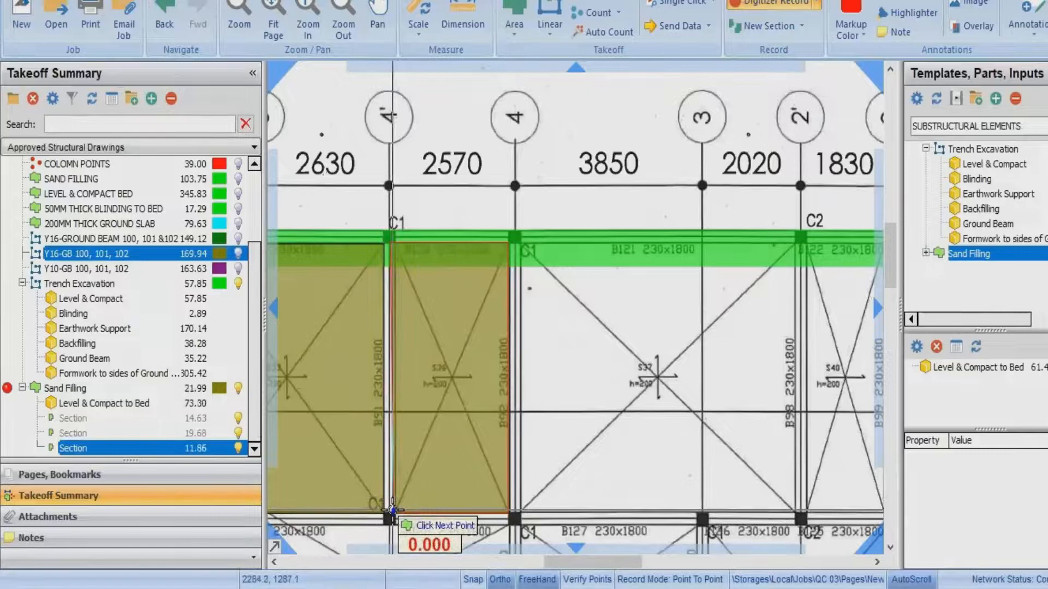
pyautogui.click(392, 510)
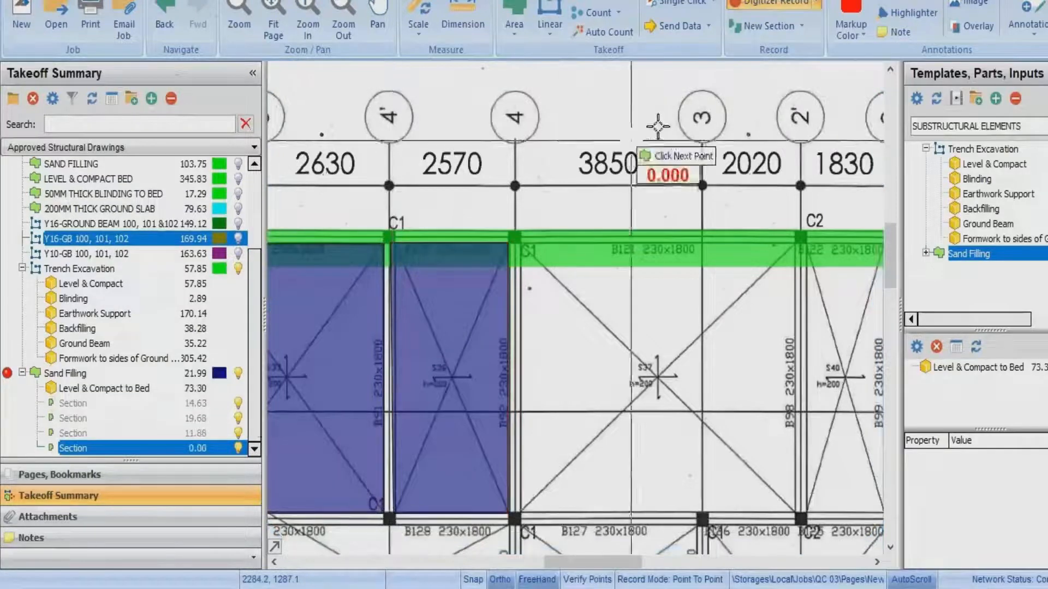
pyautogui.click(780, 3)
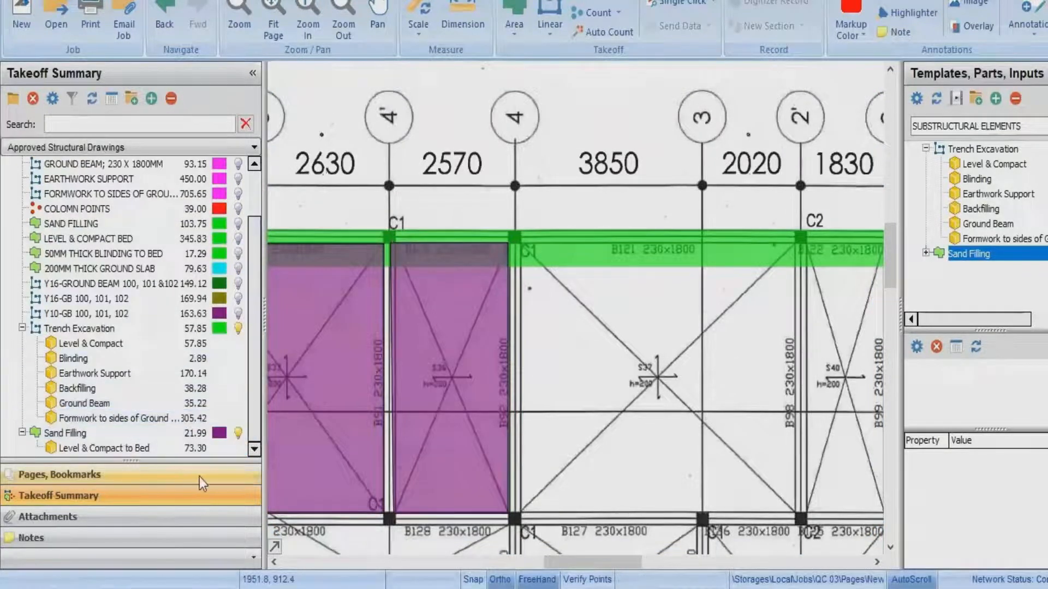
# Examine the quantities of Sand Filling and its Level & Compact to Bed part against the traced bays.
pyautogui.click(193, 449)
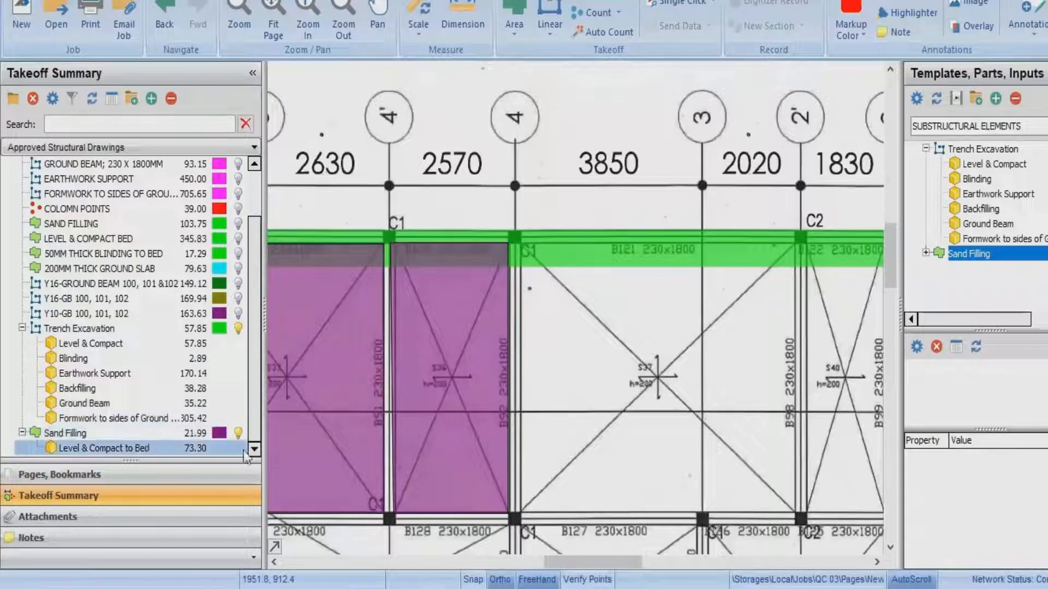
pyautogui.click(200, 448)
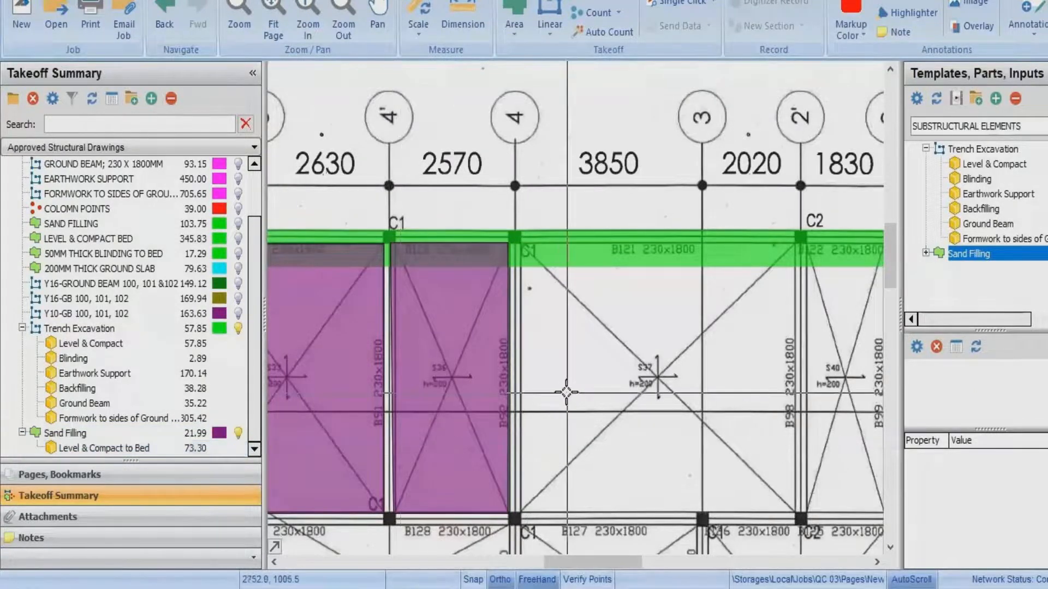
pyautogui.scroll(-3, 565, 393)
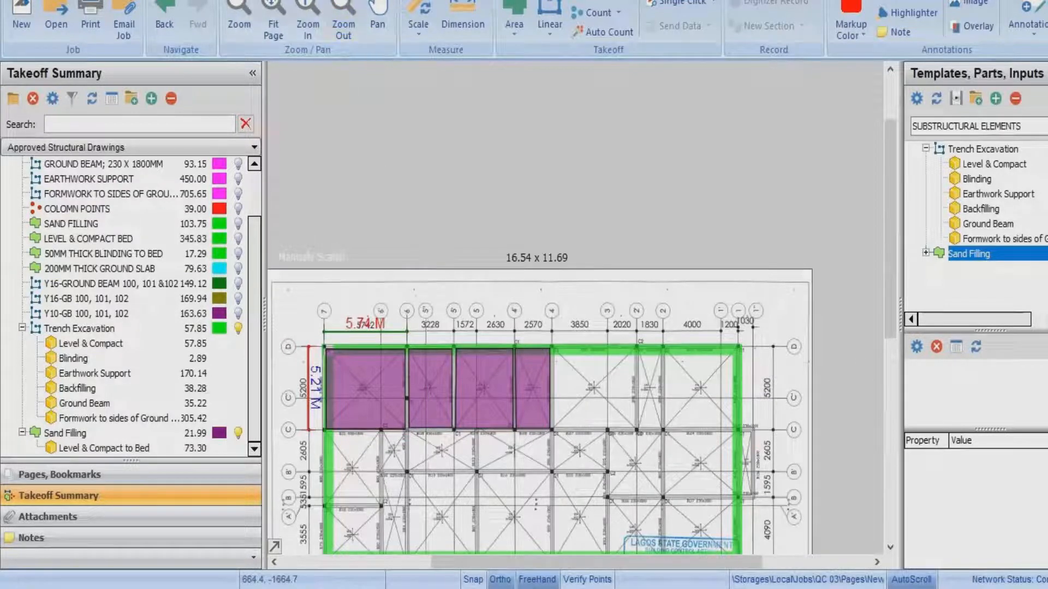
# Add a new part named DPM to Bed under Sand Filling in the SUBSTRUCTURAL ELEMENTS templates.
pyautogui.click(278, 1)
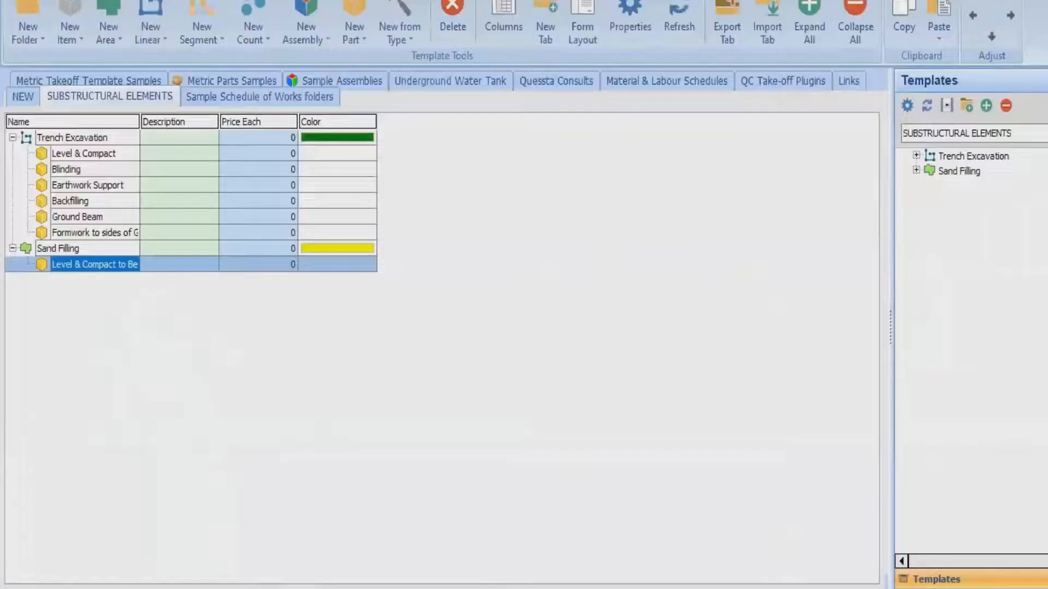
pyautogui.click(358, 8)
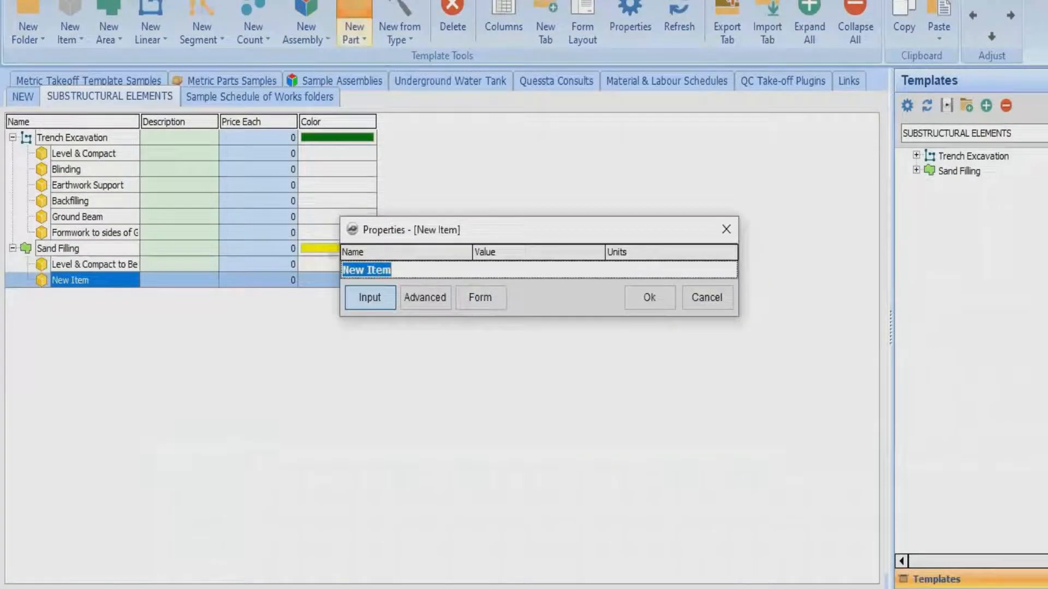
pyautogui.write('DPM t')
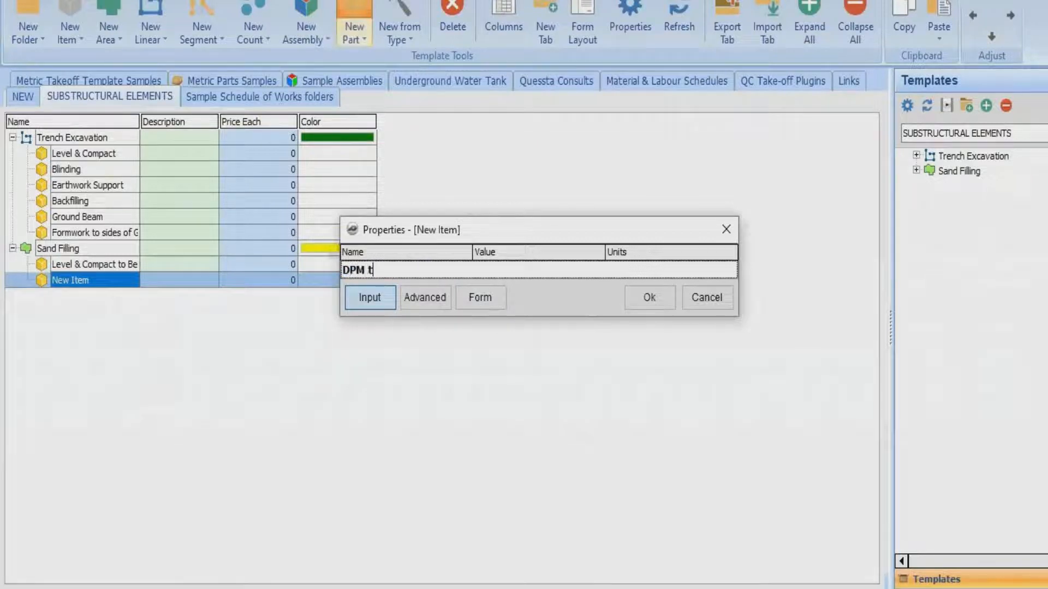
pyautogui.write('o Bed')
pyautogui.click(649, 299)
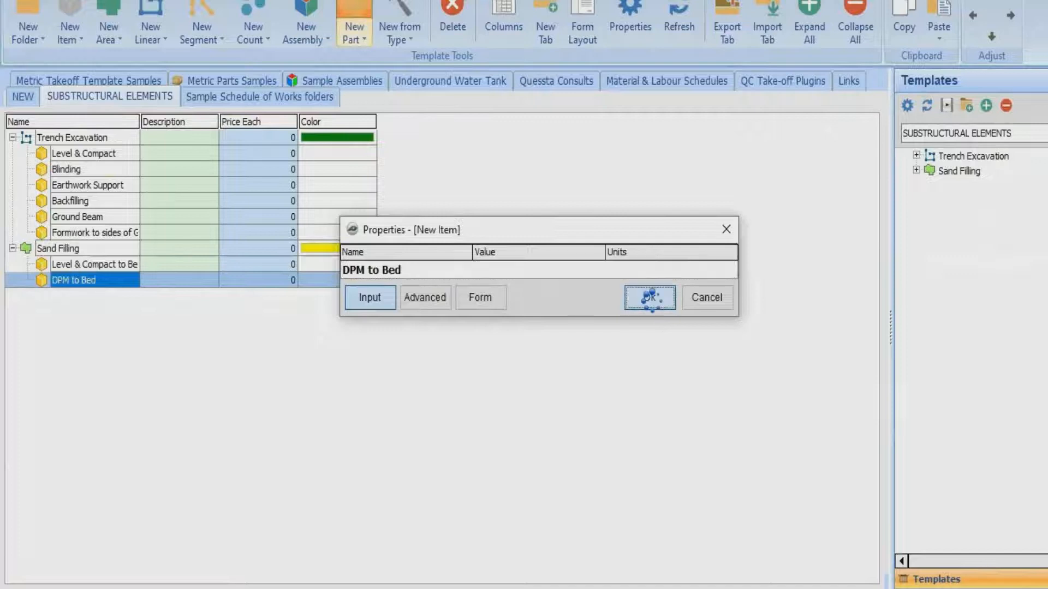
# Set the Qty formula of DPM to Bed to its parent Sand Filling's area, [..\Area].
pyautogui.doubleClick(94, 281)
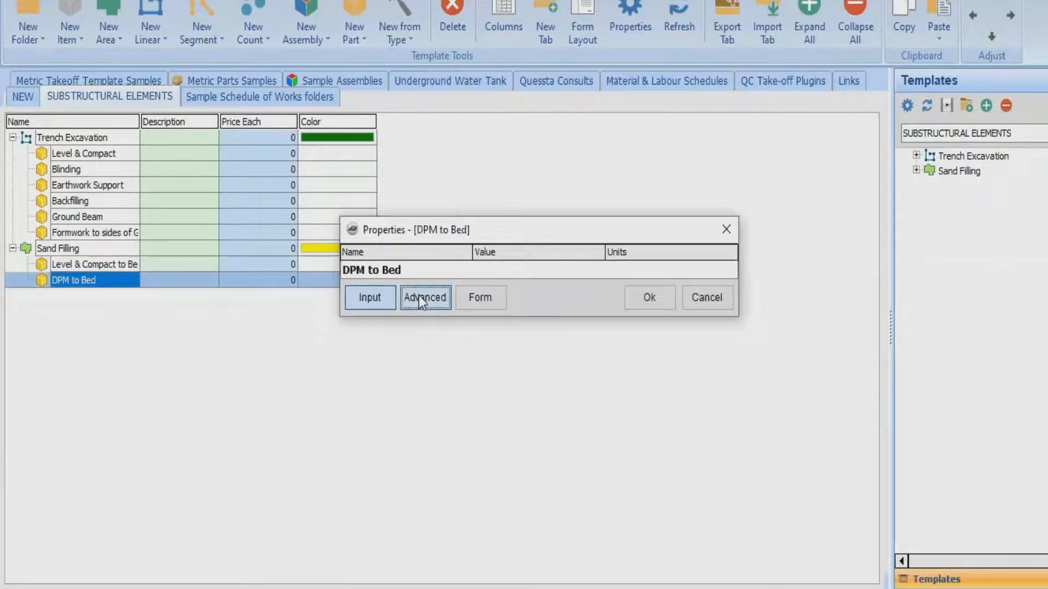
pyautogui.click(418, 295)
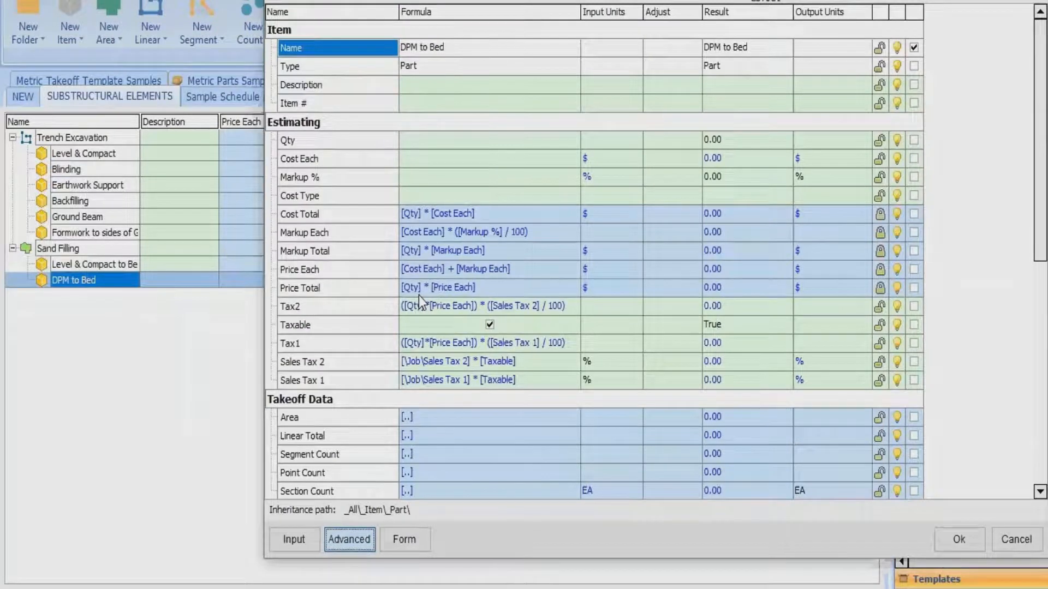
pyautogui.click(408, 140)
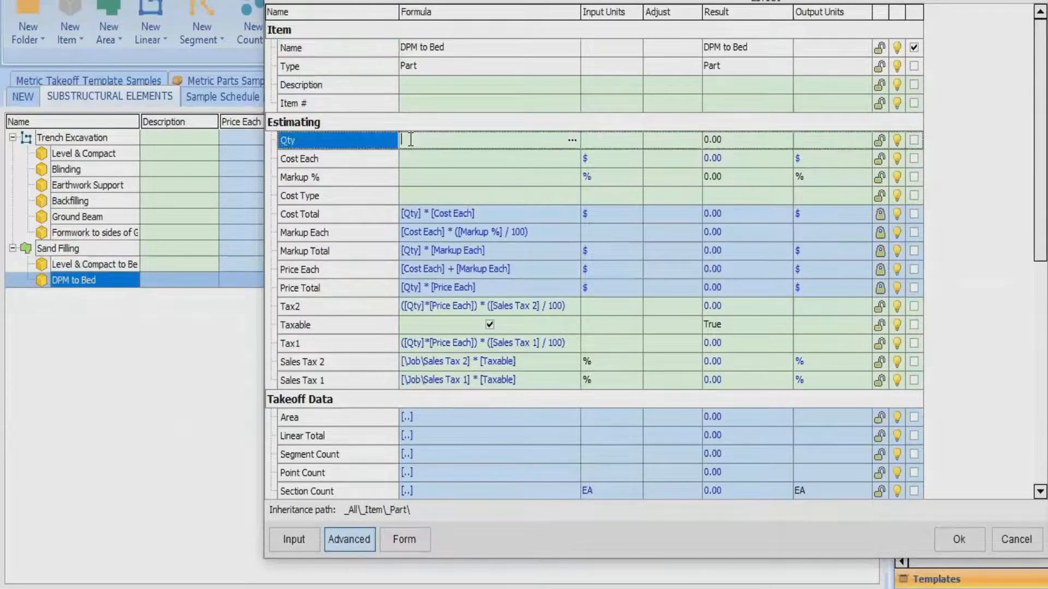
pyautogui.click(571, 141)
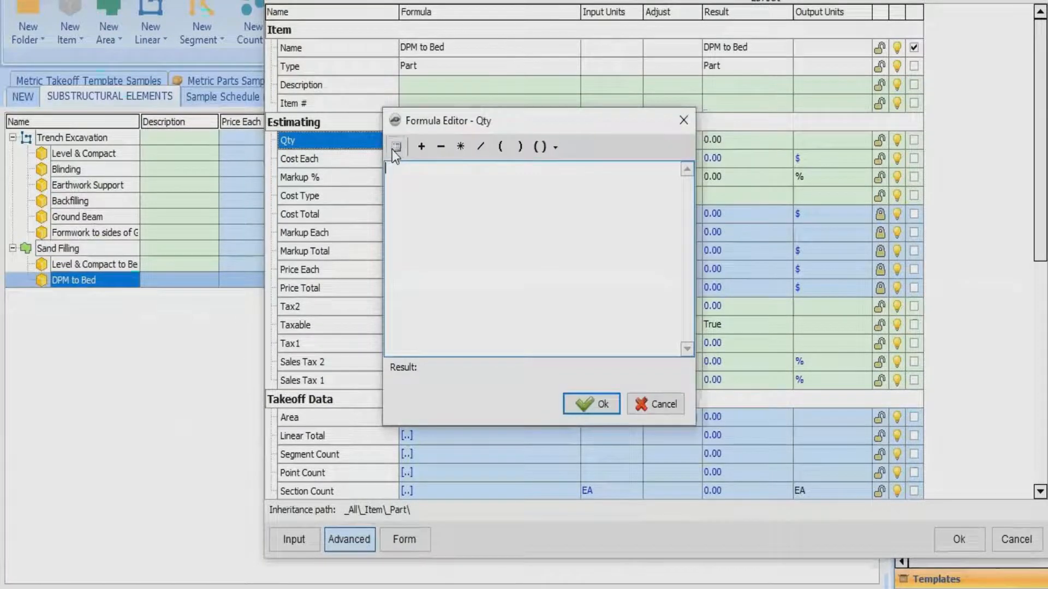
pyautogui.click(393, 148)
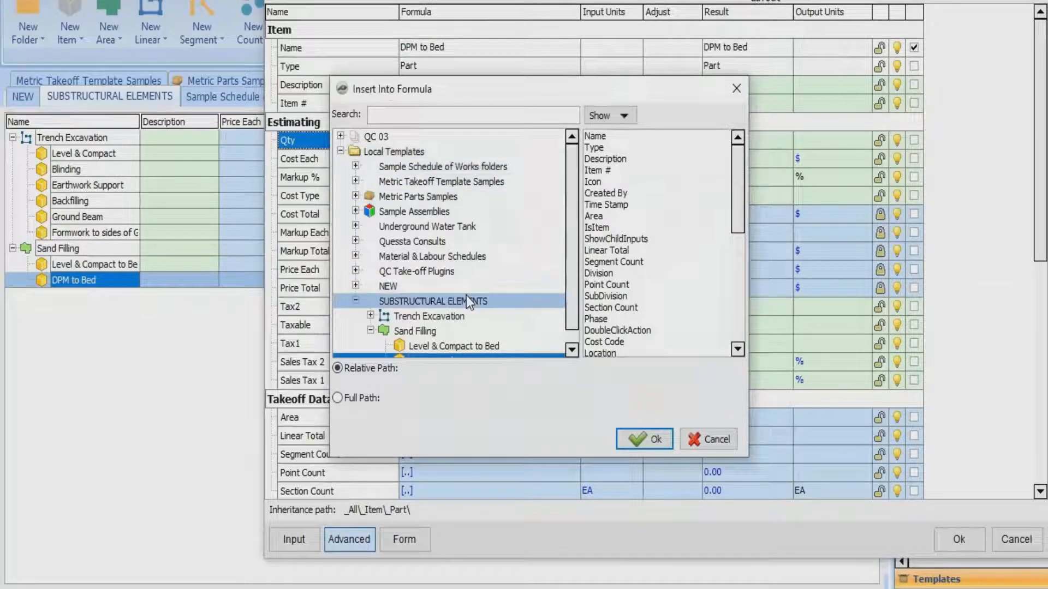
pyautogui.click(430, 329)
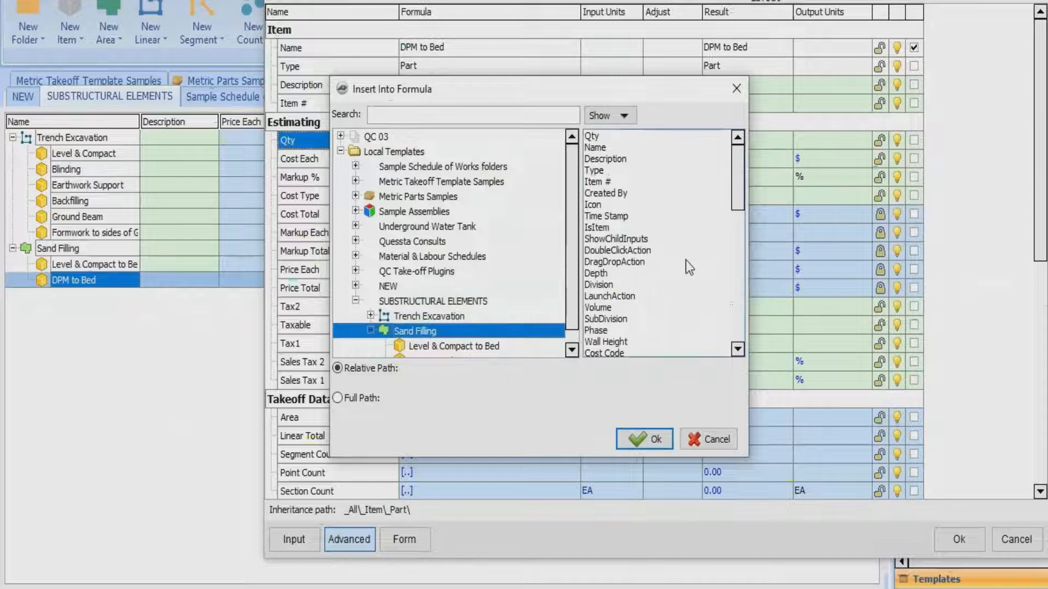
pyautogui.scroll(-6, 692, 286)
pyautogui.scroll(-3, 696, 281)
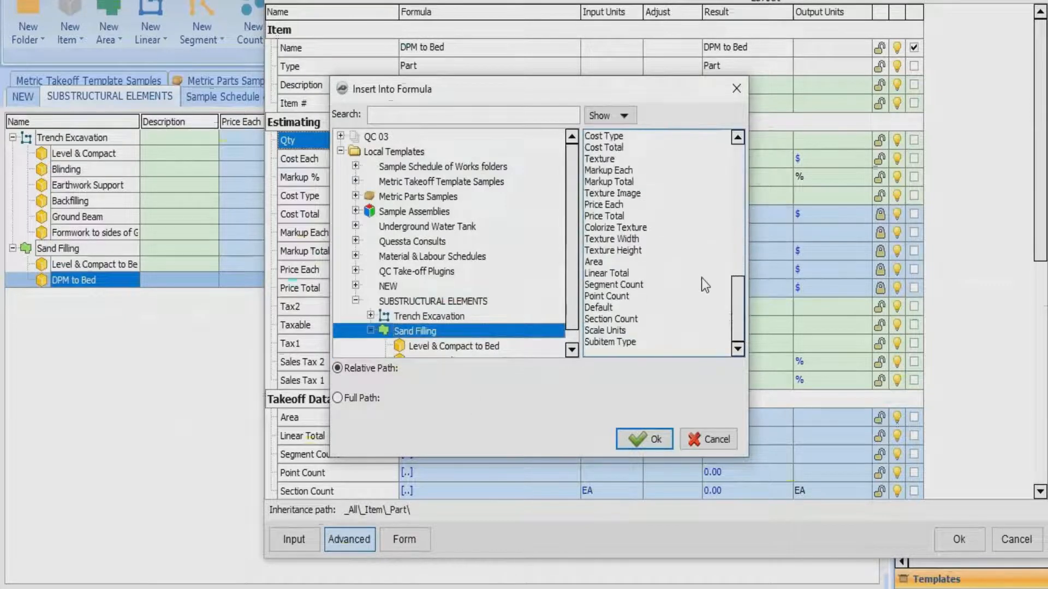
pyautogui.click(596, 262)
pyautogui.click(655, 439)
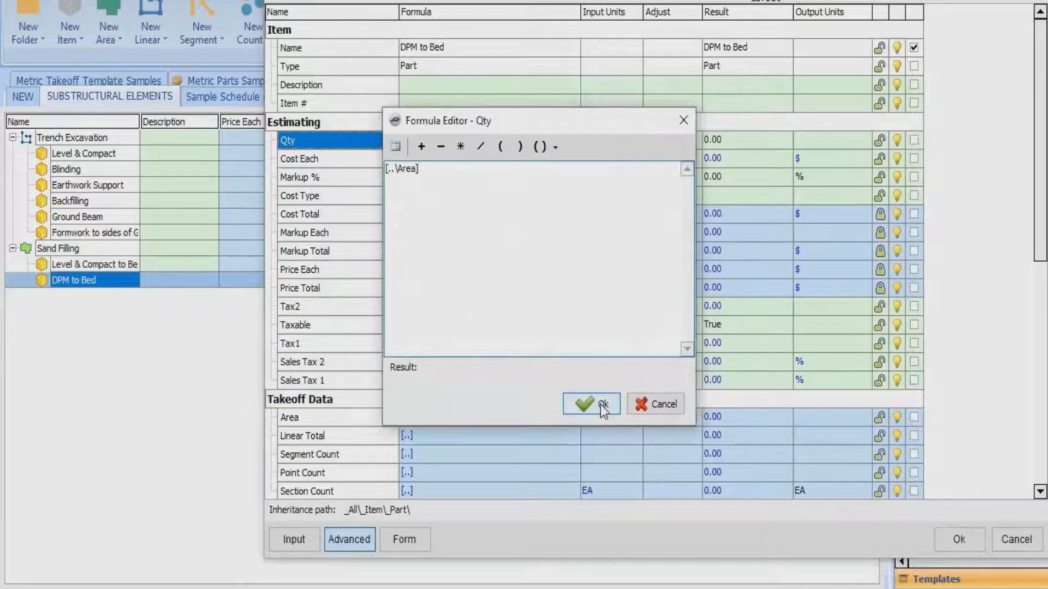
pyautogui.click(600, 404)
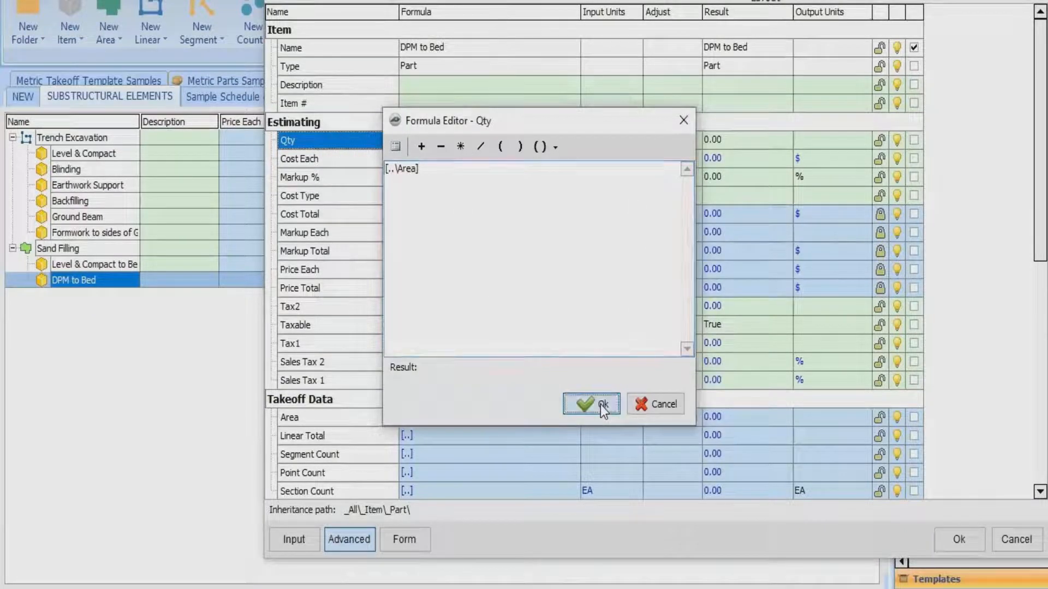
# Set the Qty units of DPM to Bed to SQ M, accept its form layout and save the part's properties.
pyautogui.click(638, 137)
pyautogui.click(635, 139)
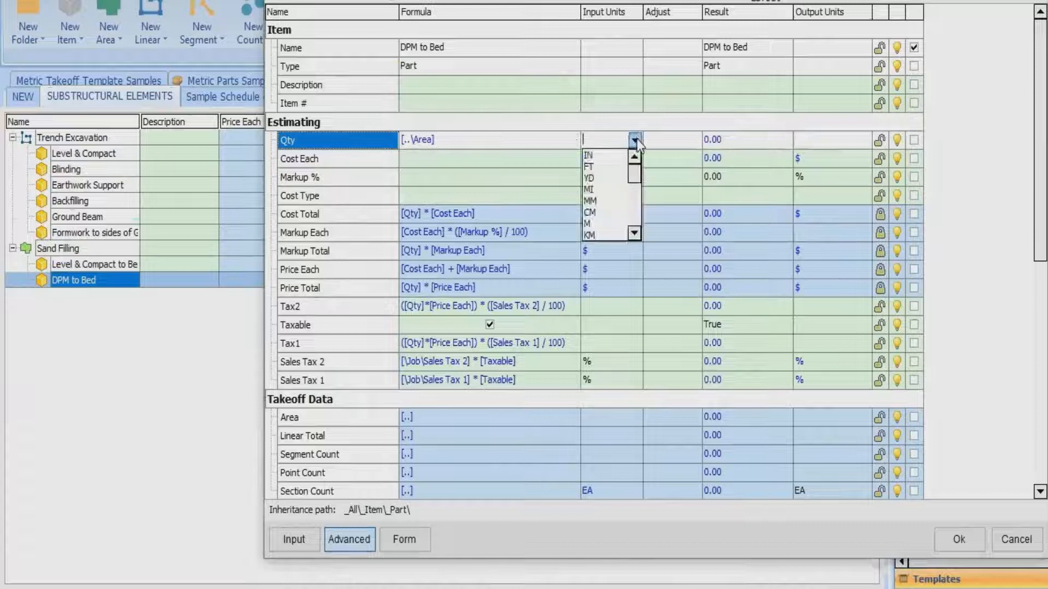
pyautogui.scroll(-3, 613, 196)
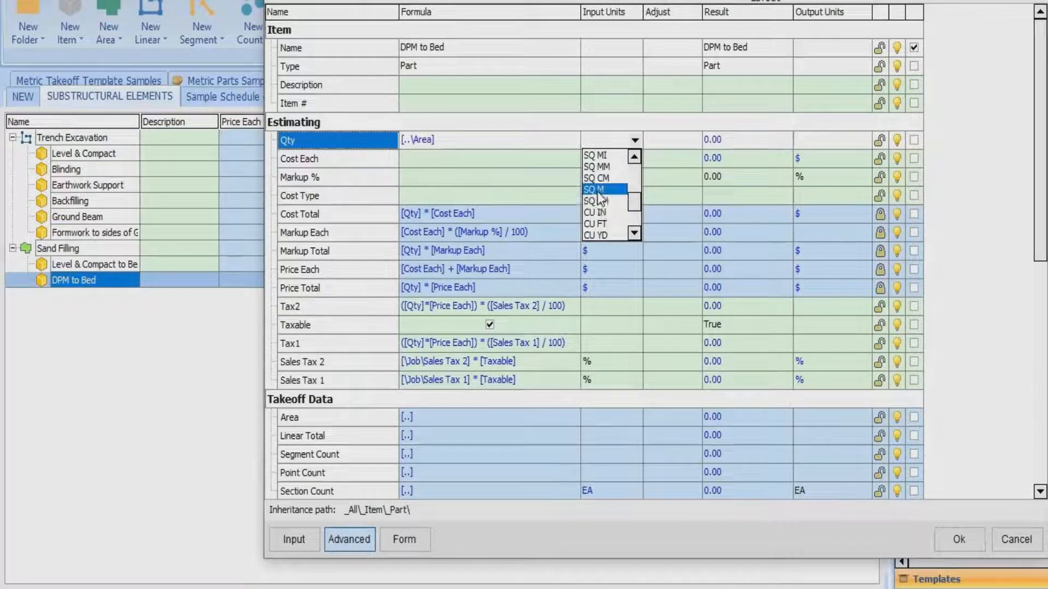
pyautogui.click(597, 193)
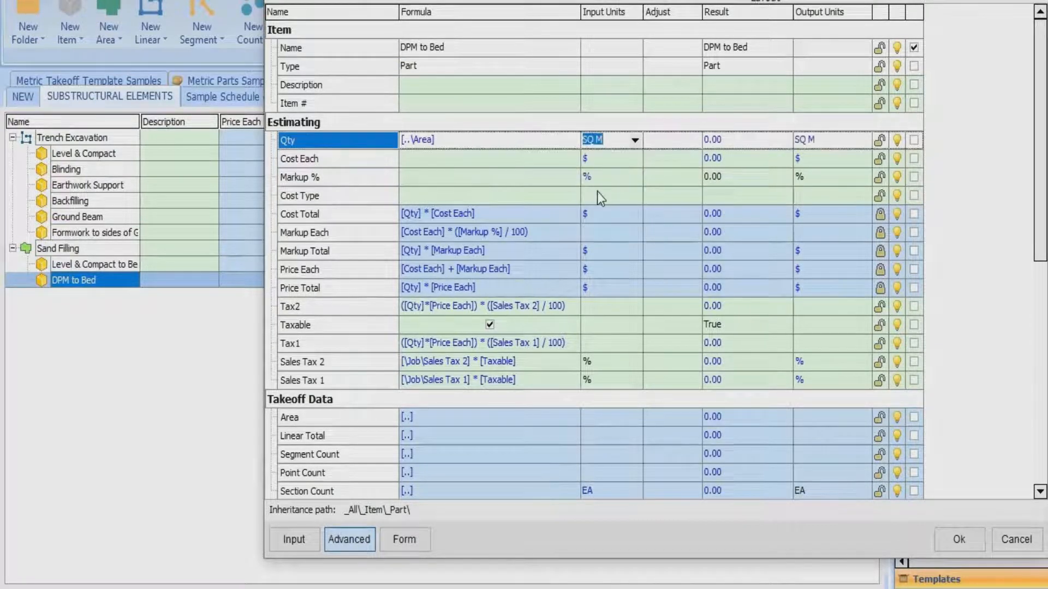
pyautogui.click(761, 1)
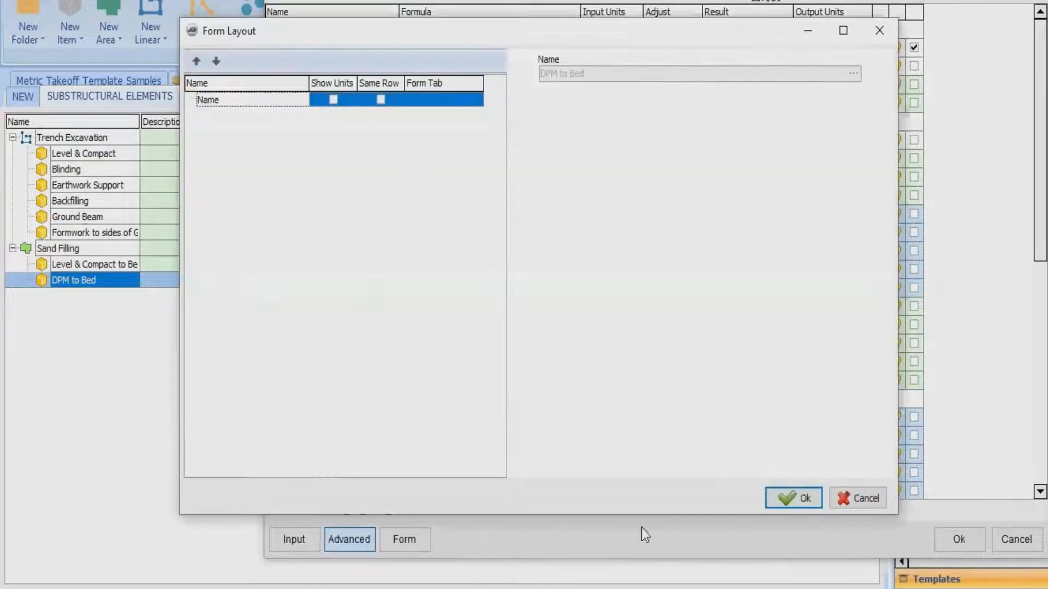
pyautogui.click(794, 505)
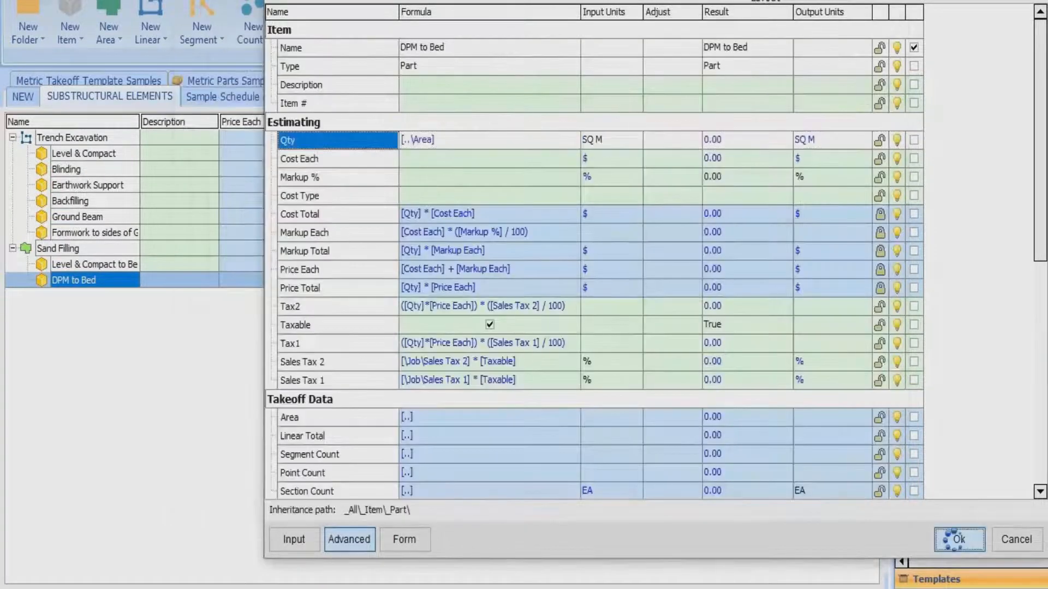
pyautogui.click(957, 540)
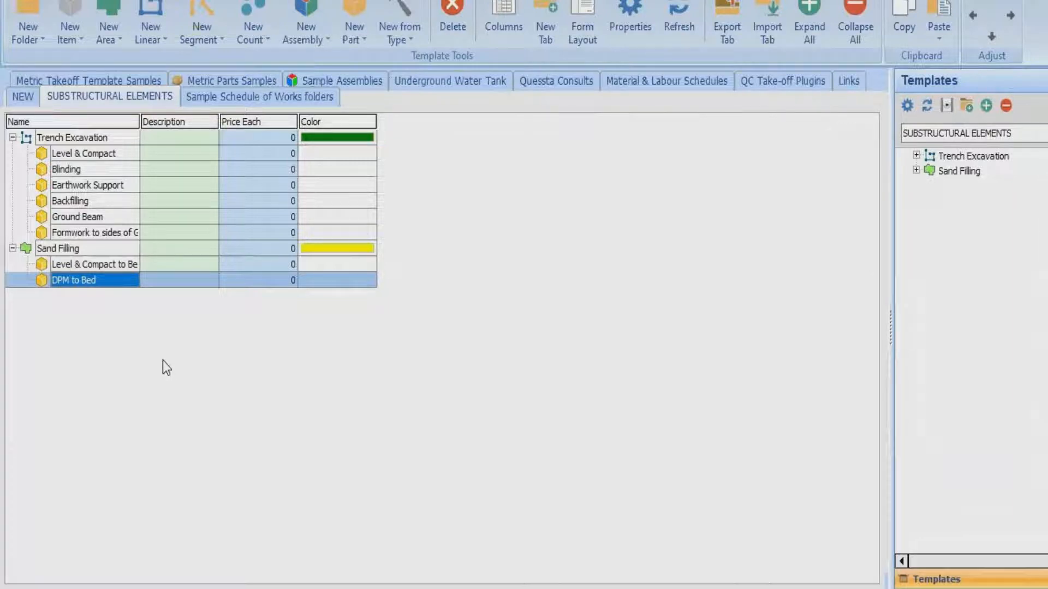
# Add a new part named Blinding to Bed under Sand Filling in the SUBSTRUCTURAL ELEMENTS templates.
pyautogui.click(360, 16)
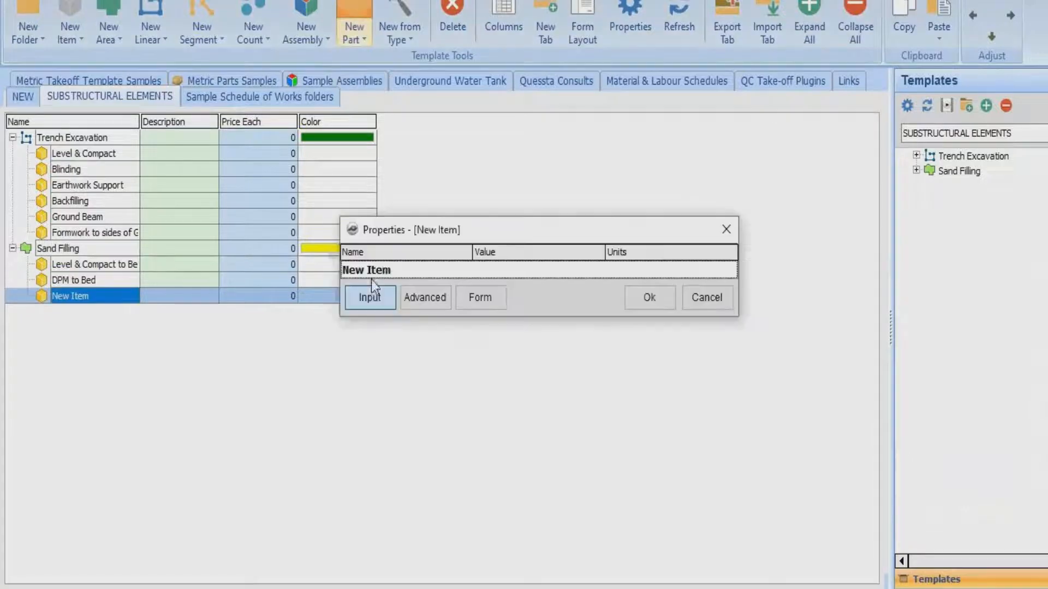
pyautogui.write('Blinding to Bed')
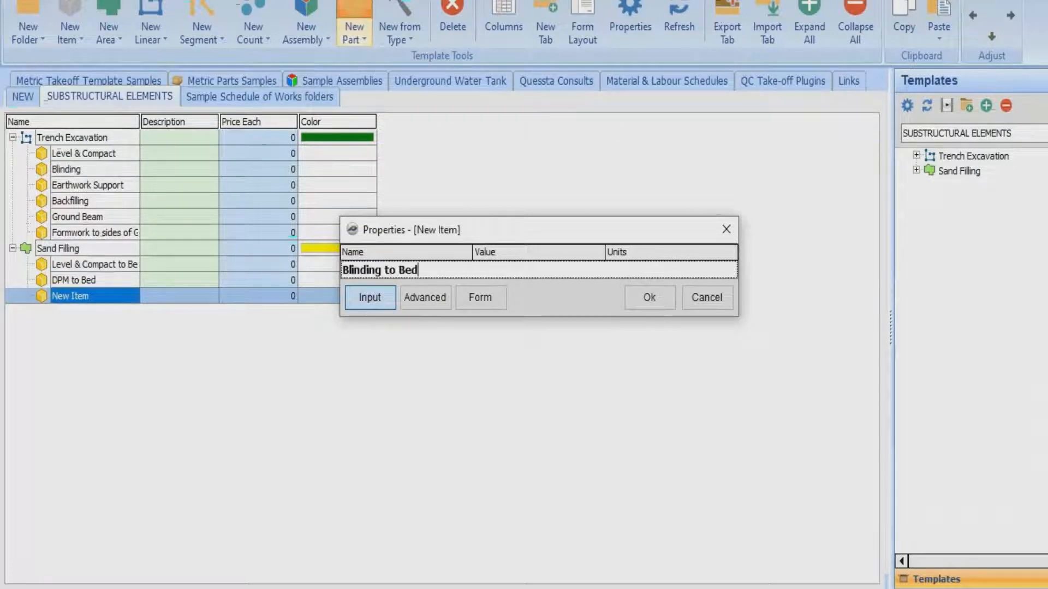
pyautogui.click(631, 296)
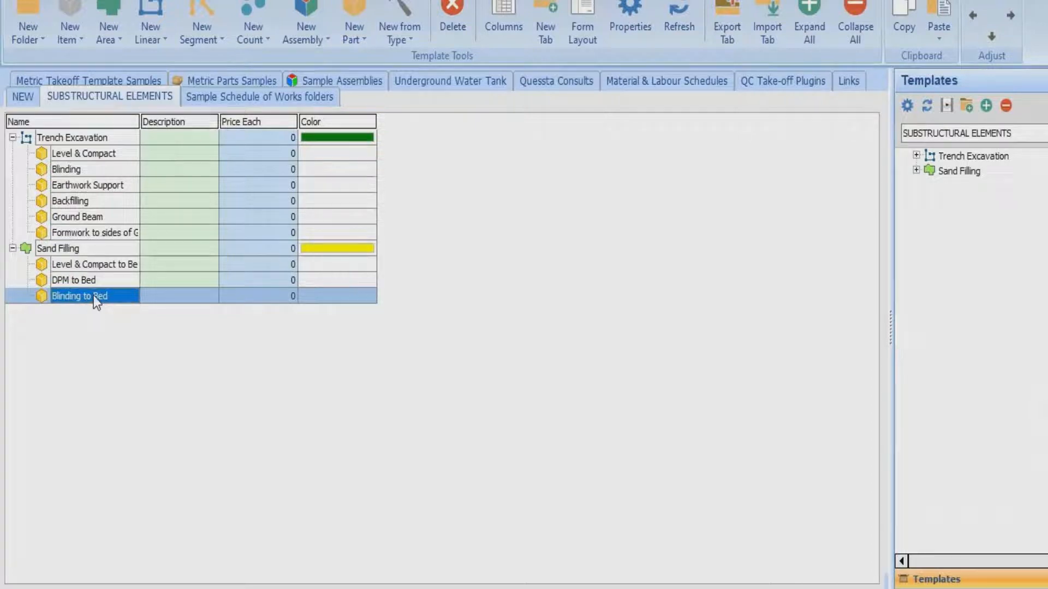
# Add a Number property named Thickness to the Estimating group in the advanced properties of Blinding to Bed.
pyautogui.doubleClick(114, 296)
pyautogui.click(428, 304)
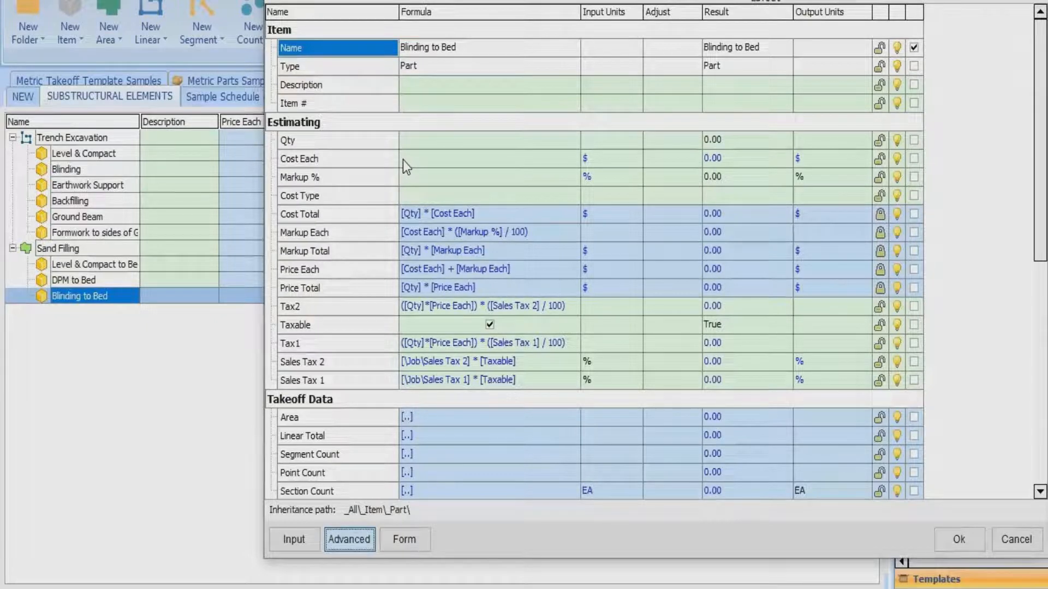
pyautogui.click(322, 158)
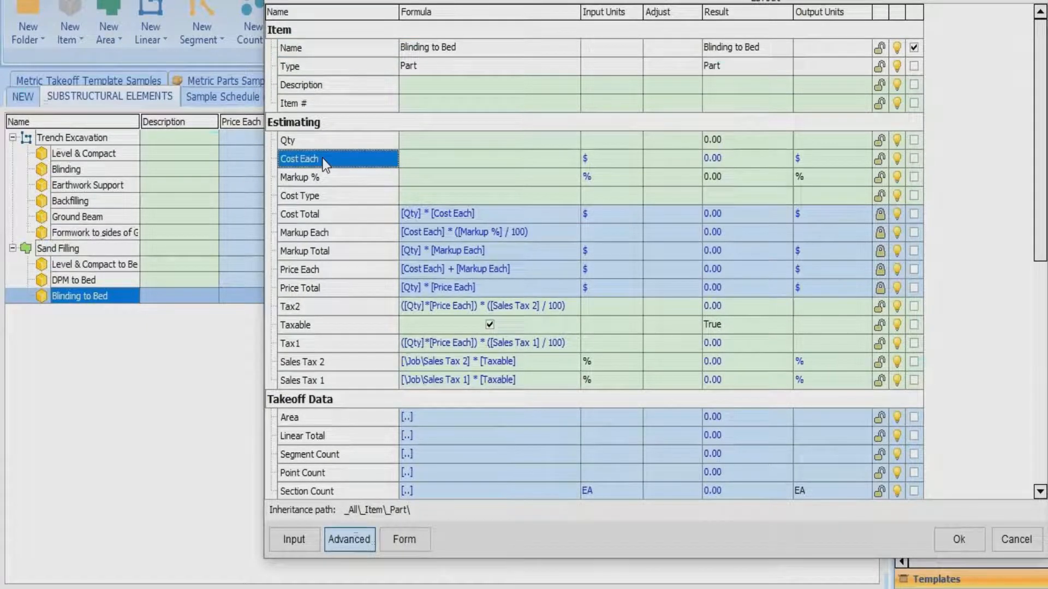
pyautogui.click(303, 1)
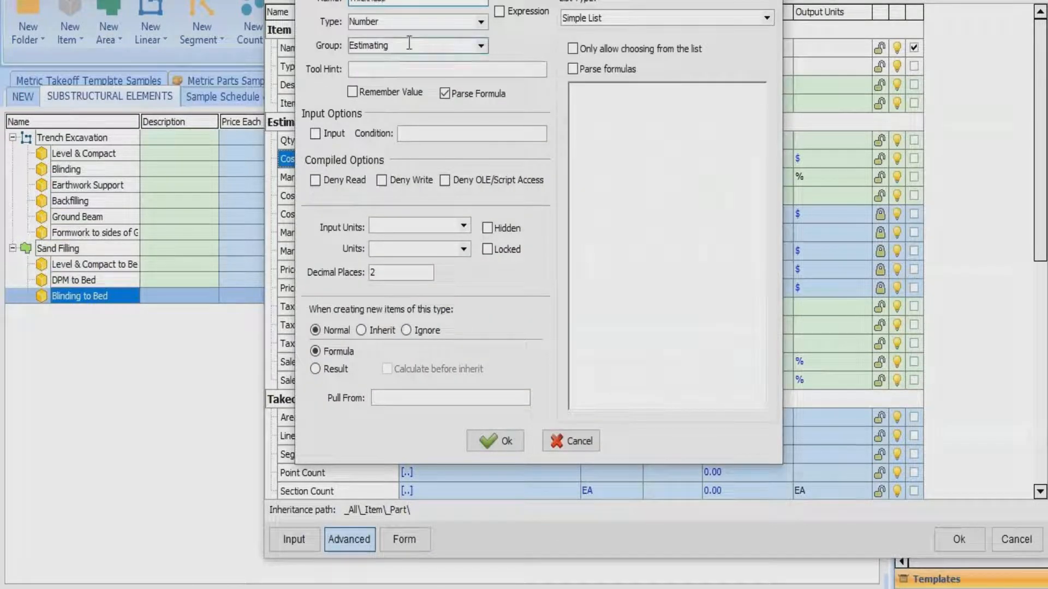
pyautogui.click(469, 439)
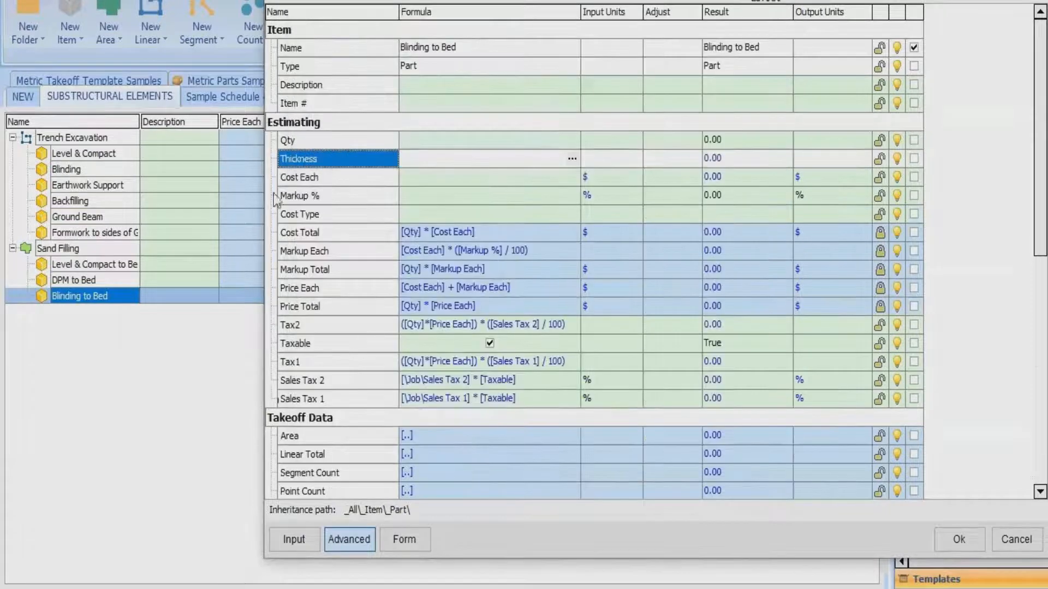
# Give the Thickness property a simple list of choices: 0.05, 0.10, 0.15 and 0.20.
pyautogui.click(307, 157)
pyautogui.doubleClick(306, 154)
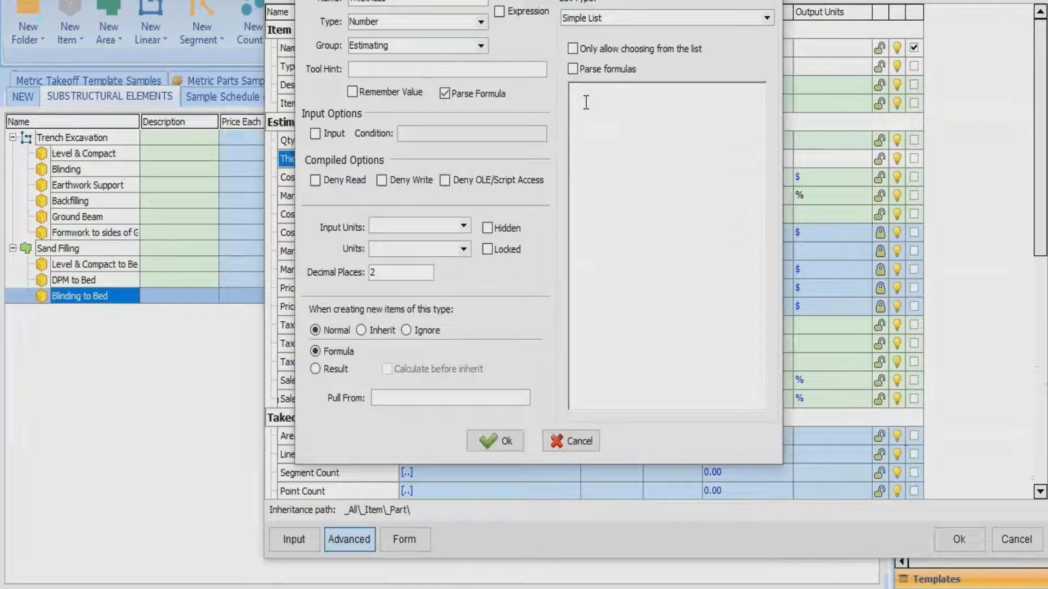
pyautogui.write('0.15')
pyautogui.press('Return')
pyautogui.press('BackSpace')
pyautogui.press('BackSpace')
pyautogui.press('BackSpace')
pyautogui.write('05')
pyautogui.press('Return')
pyautogui.write('0.10')
pyautogui.press('Return')
pyautogui.write('0.15 0.20')
pyautogui.click(493, 442)
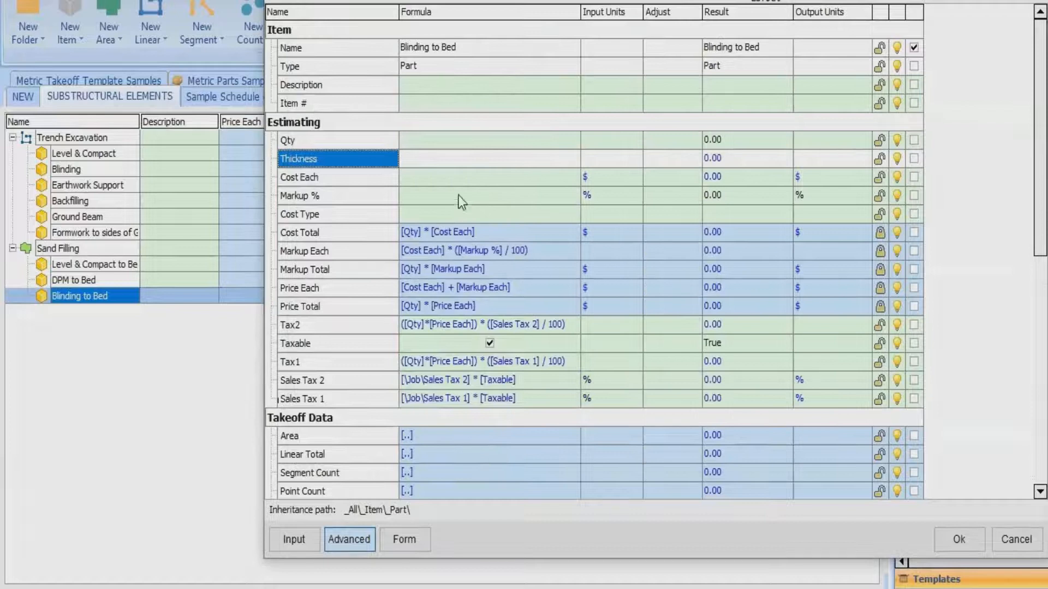
# Insert the parent Sand Filling's area, [..\Area], into the Qty formula of Blinding to Bed.
pyautogui.click(434, 145)
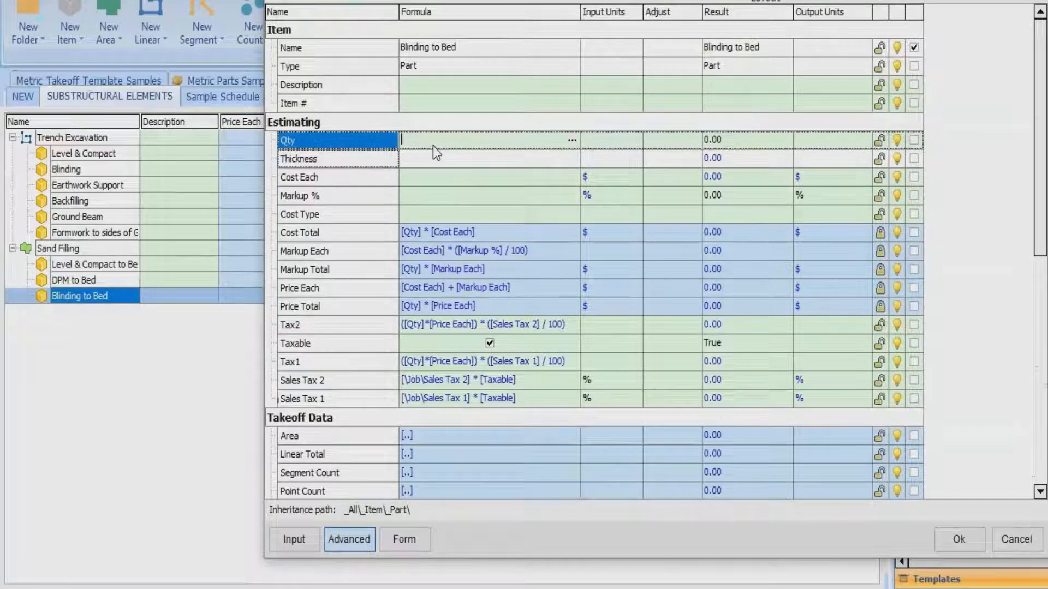
pyautogui.click(571, 138)
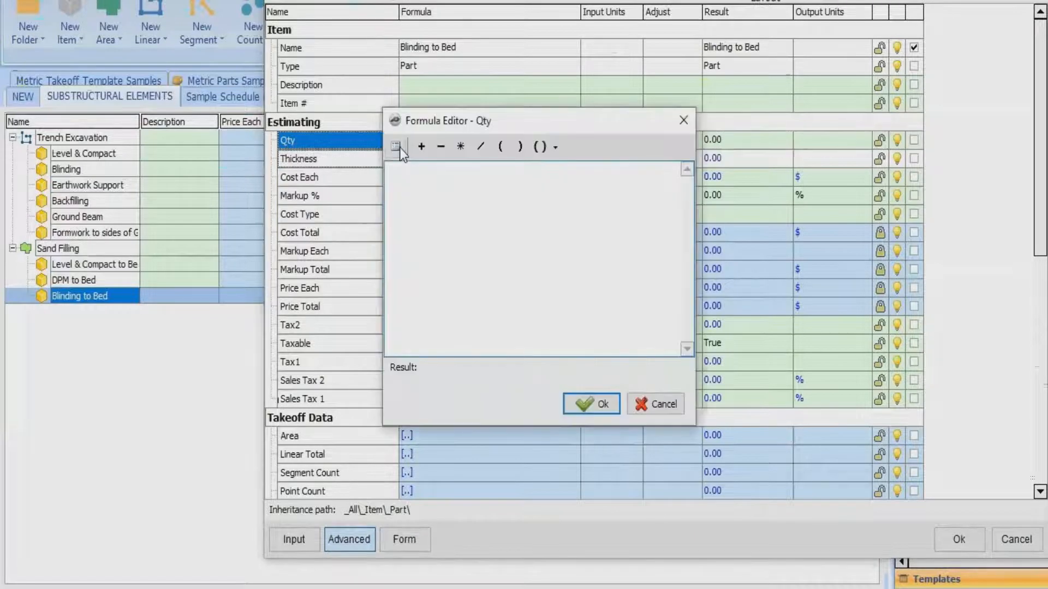
pyautogui.click(399, 148)
pyautogui.click(442, 296)
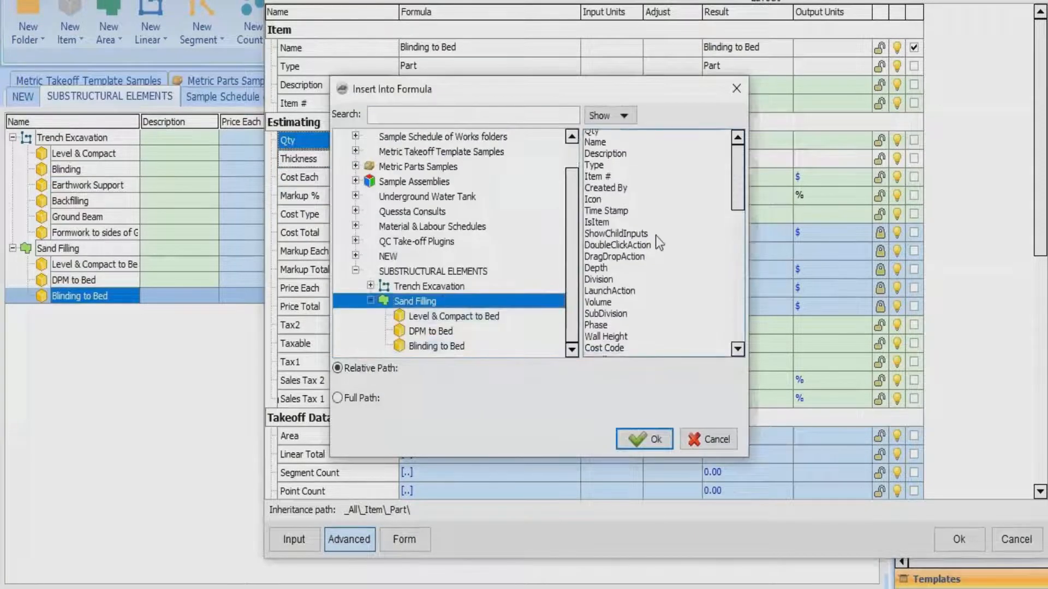
pyautogui.scroll(-10, 656, 234)
pyautogui.scroll(-2, 640, 295)
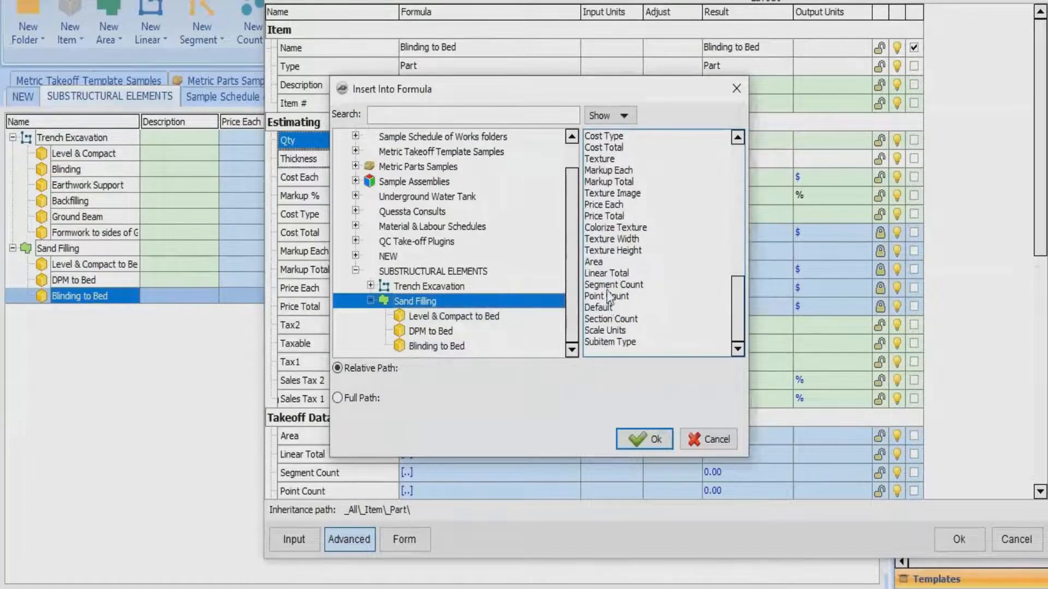
pyautogui.click(596, 263)
pyautogui.click(642, 438)
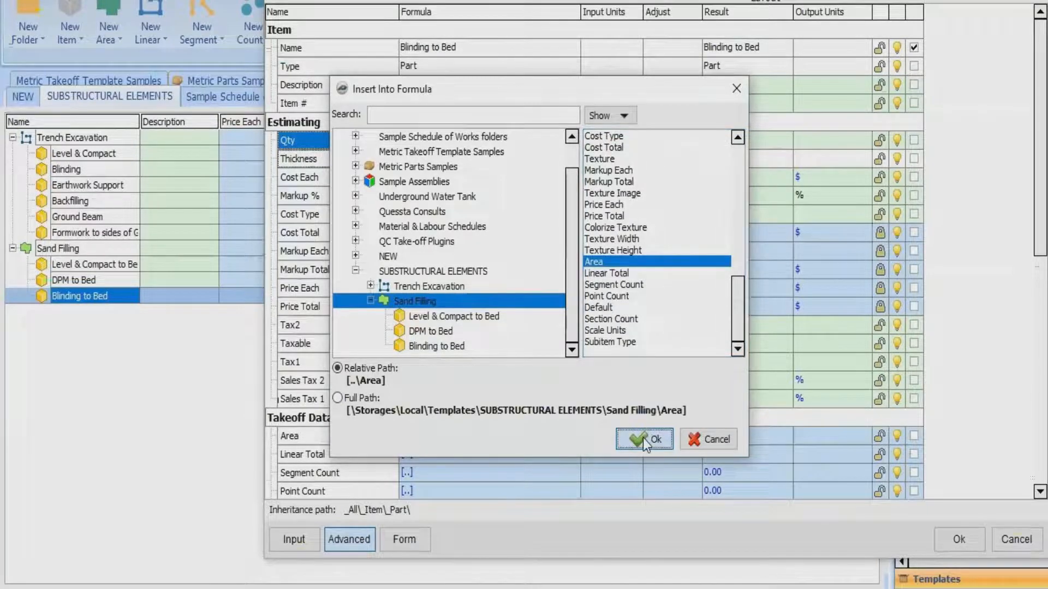
pyautogui.click(593, 409)
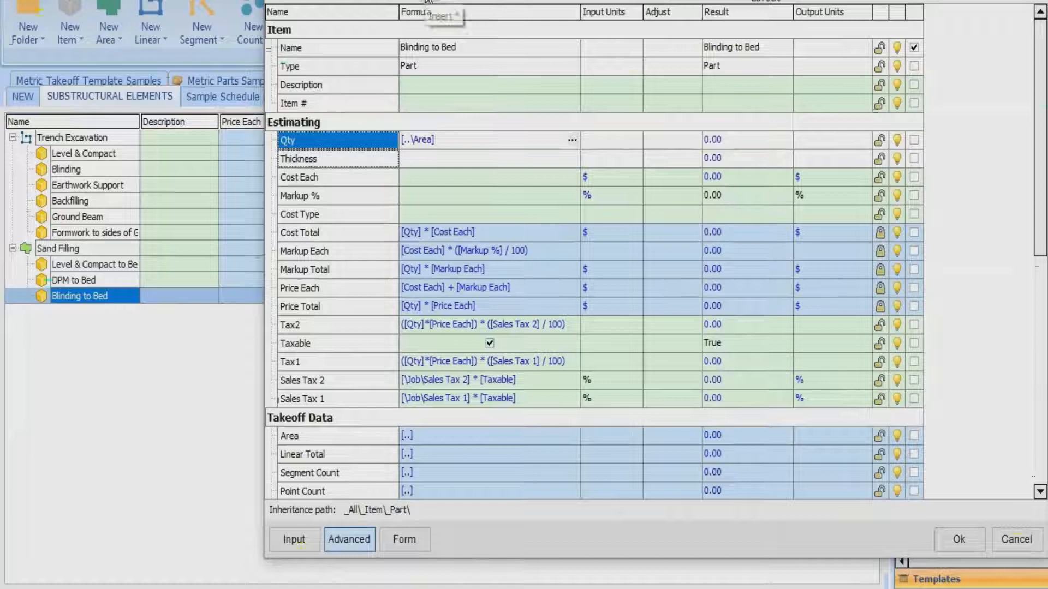
# Extend the Qty formula to multiply the area by the thickness, [..\Area] * [Thickness].
pyautogui.write('*')
pyautogui.moveTo(297, 162); pyautogui.dragTo(433, 143)
pyautogui.click(436, 140)
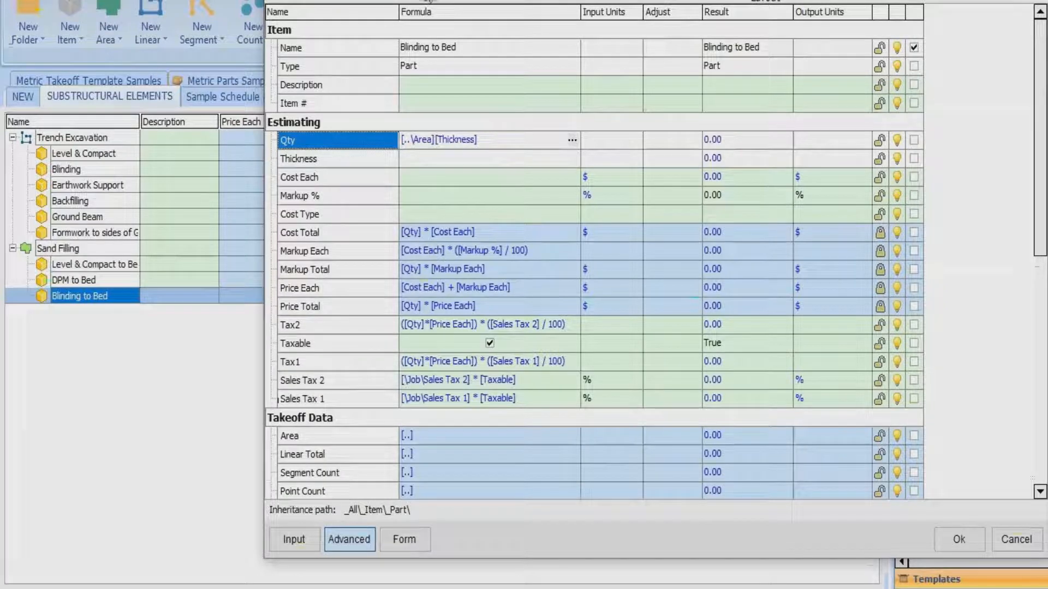
pyautogui.write('*')
# Choose 0.05 as the Thickness of Blinding to Bed and set its input units to M.
pyautogui.click(413, 160)
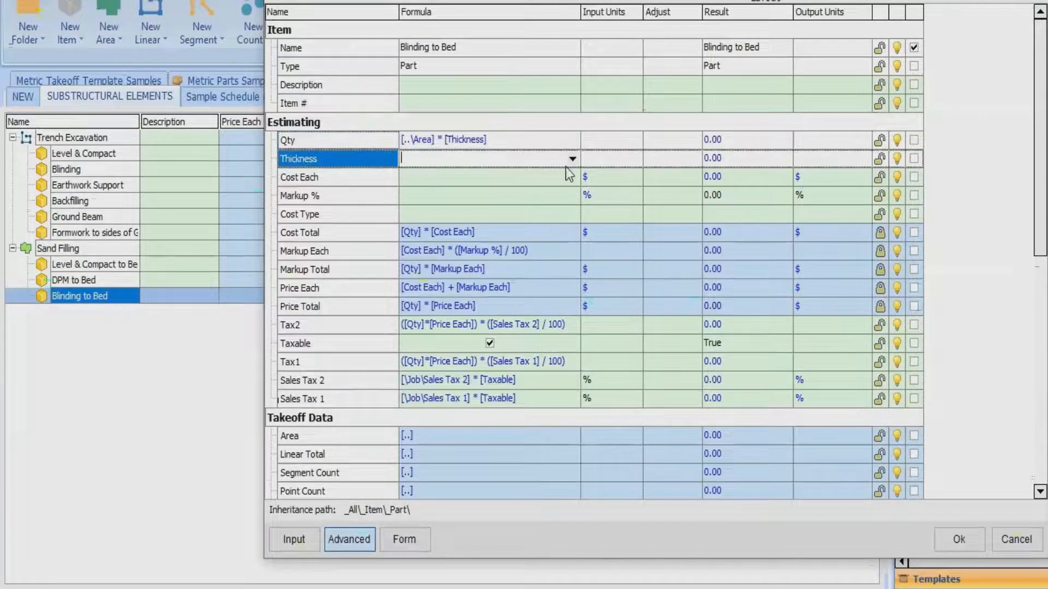
pyautogui.click(571, 159)
pyautogui.click(420, 178)
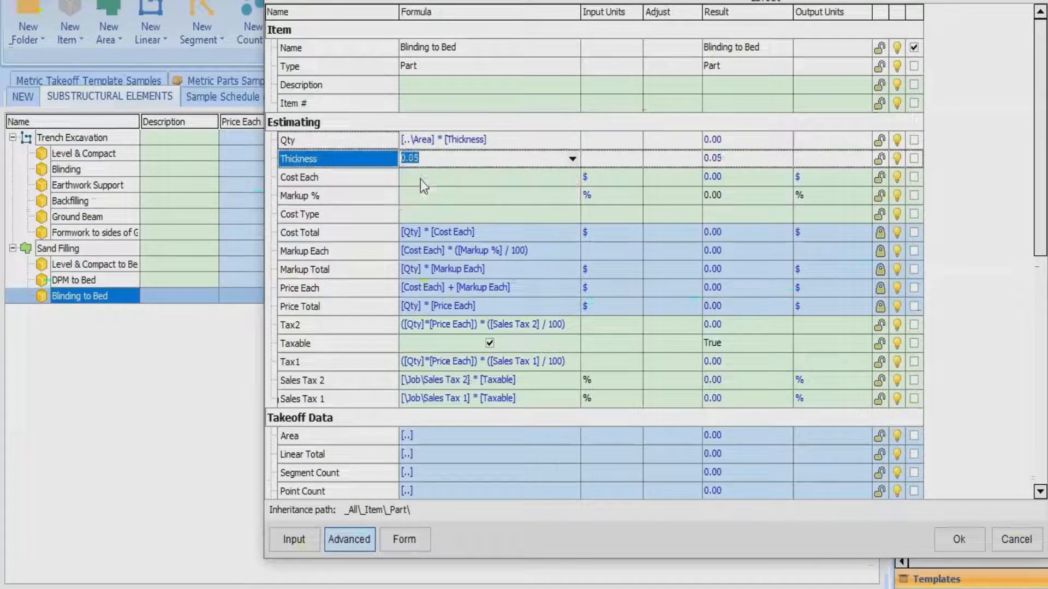
pyautogui.click(628, 158)
pyautogui.click(631, 158)
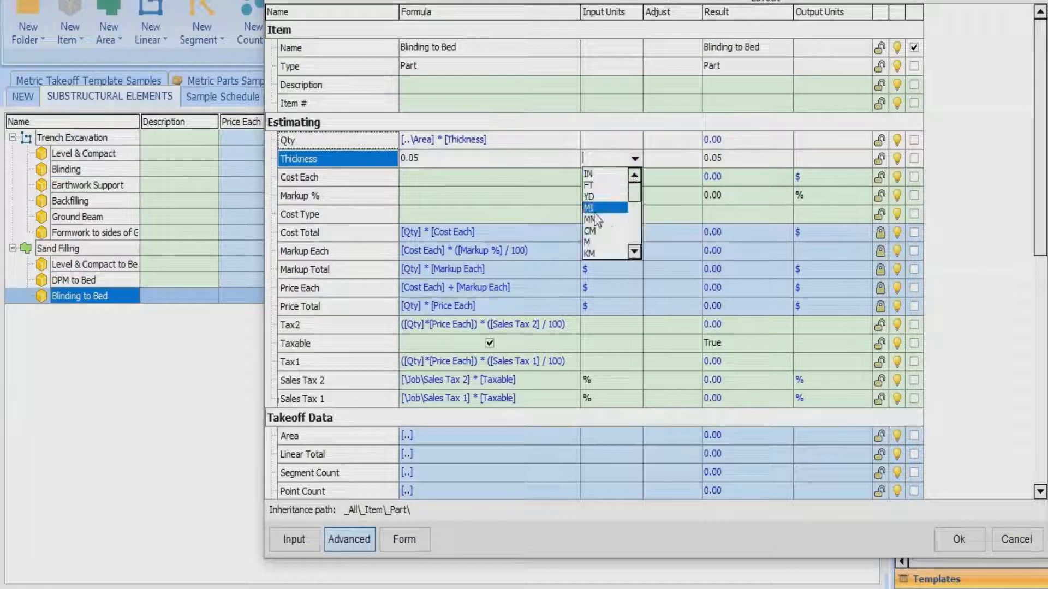
pyautogui.click(587, 244)
# Set the Qty input units of Blinding to Bed to CU M.
pyautogui.click(610, 134)
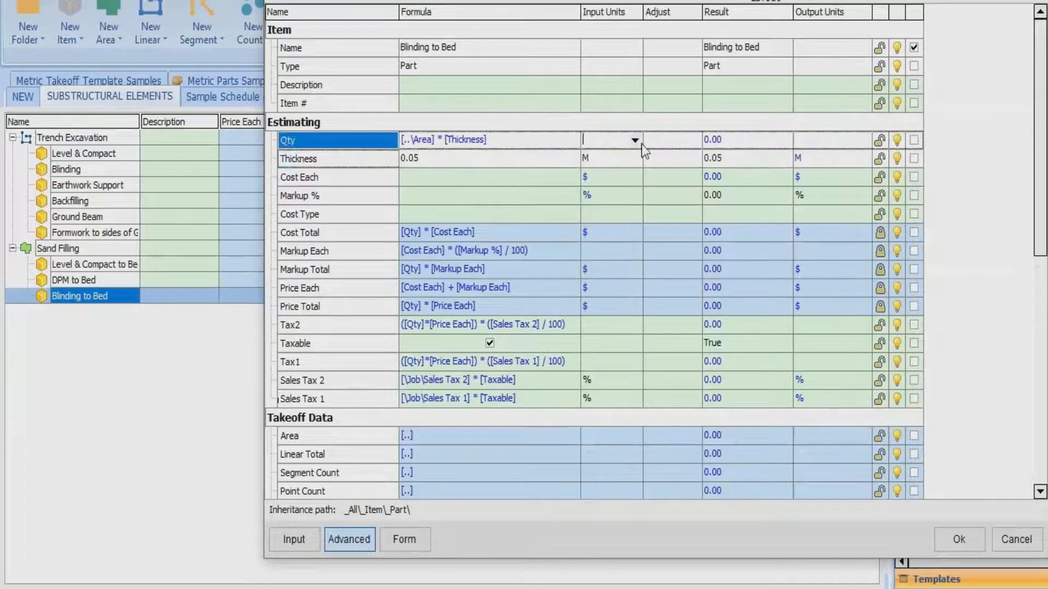
pyautogui.click(635, 141)
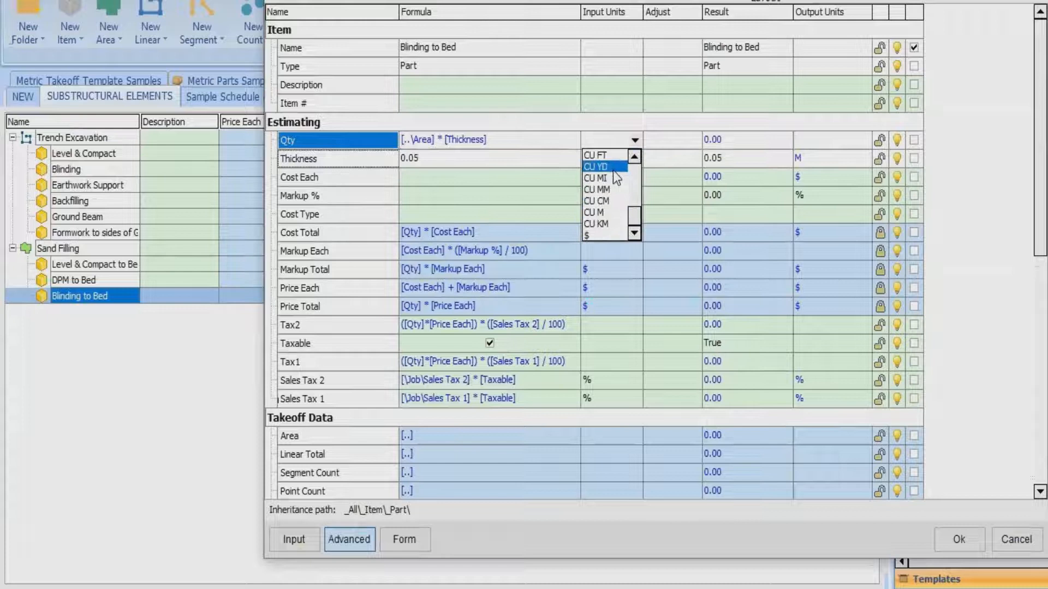
pyautogui.click(598, 213)
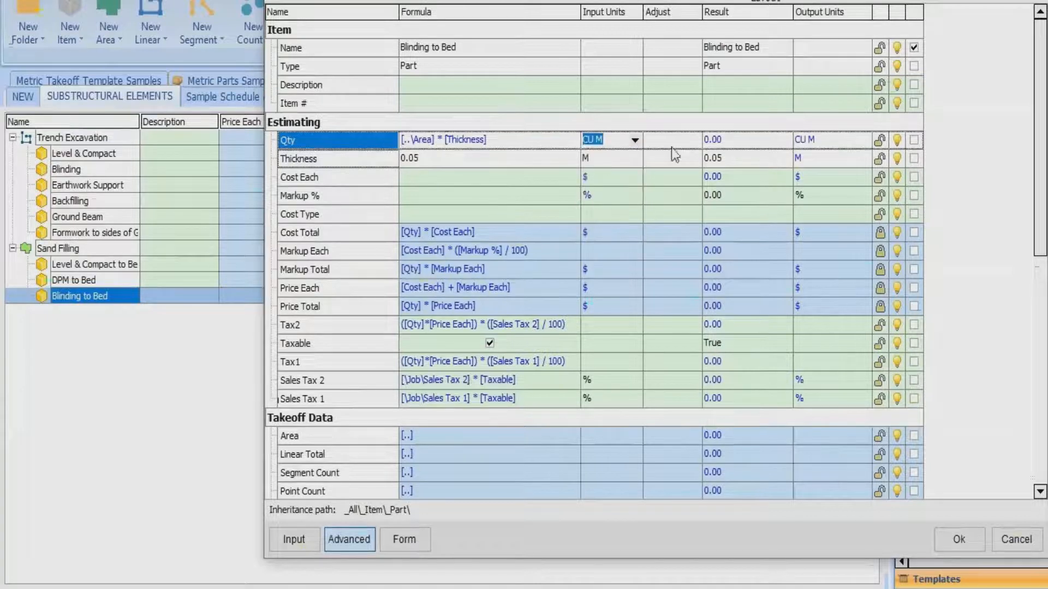
# Include Thickness with its units shown in the form layout of Blinding to Bed and save the part's properties.
pyautogui.click(913, 160)
pyautogui.scroll(-8, 820, 313)
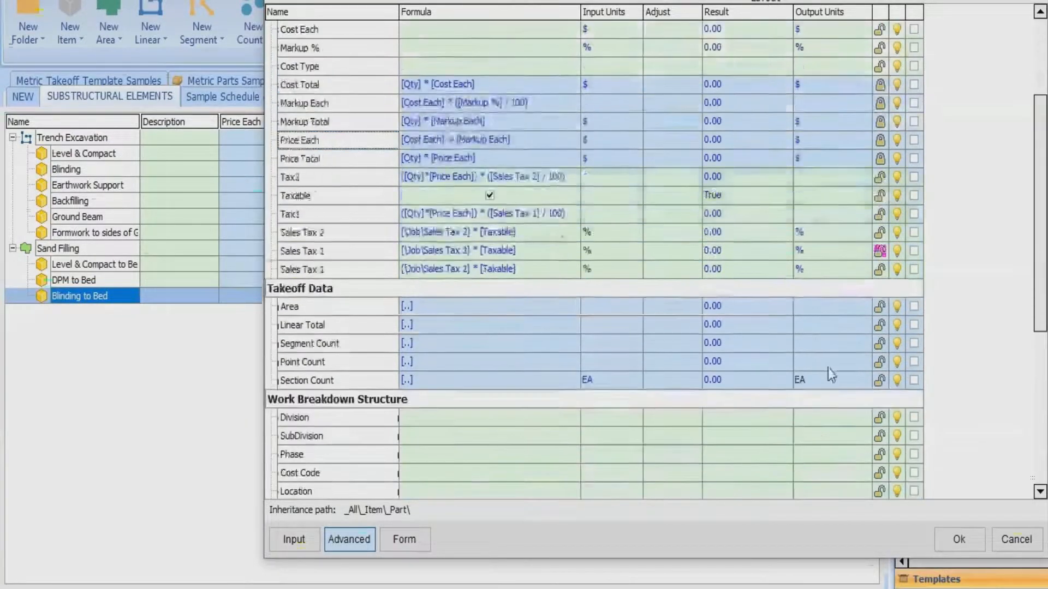
pyautogui.scroll(3, 826, 316)
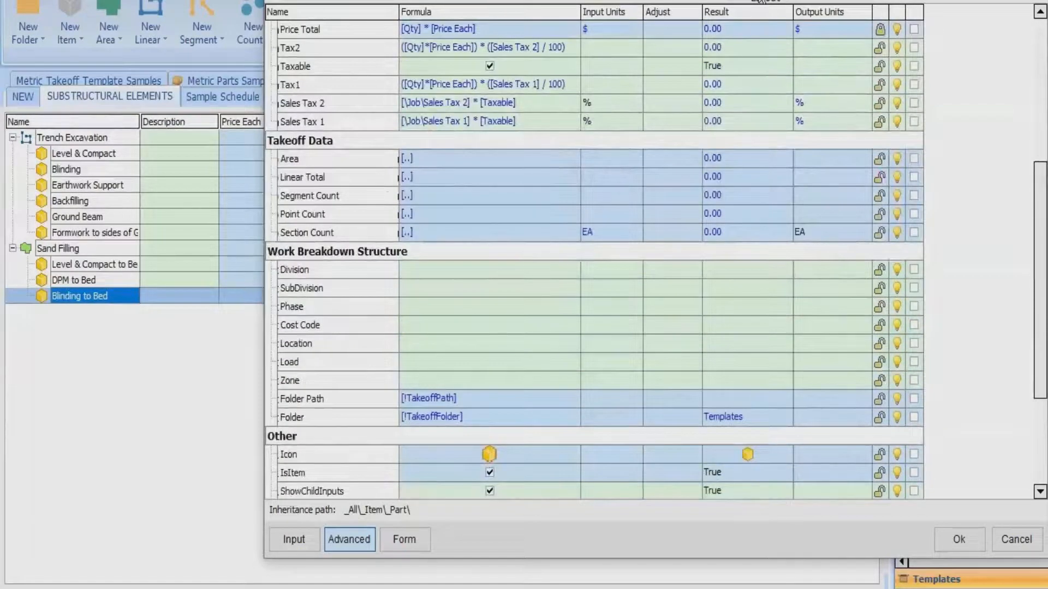
pyautogui.click(760, 1)
pyautogui.click(333, 117)
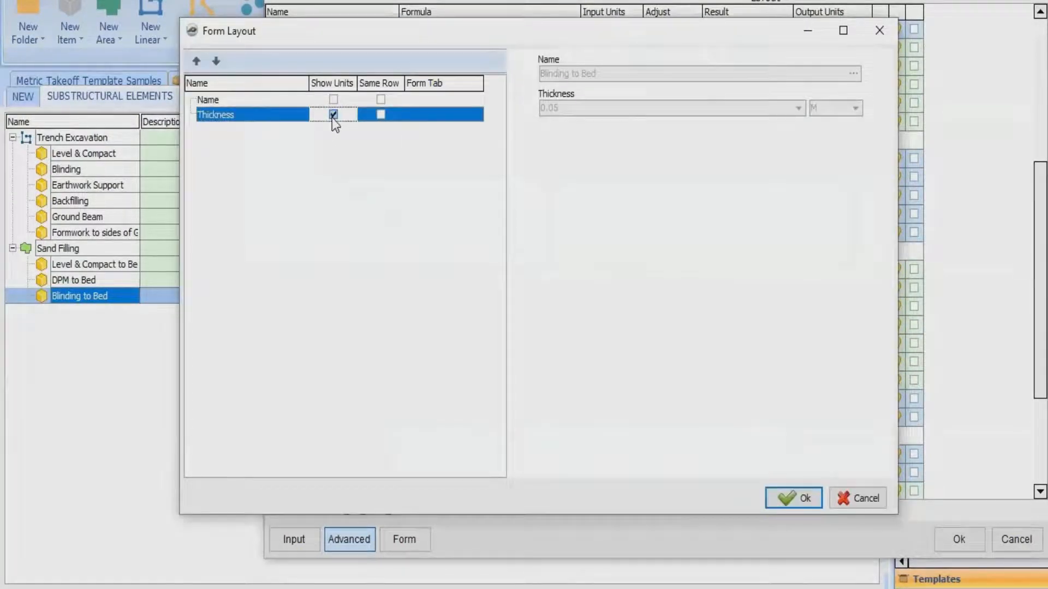
pyautogui.click(780, 499)
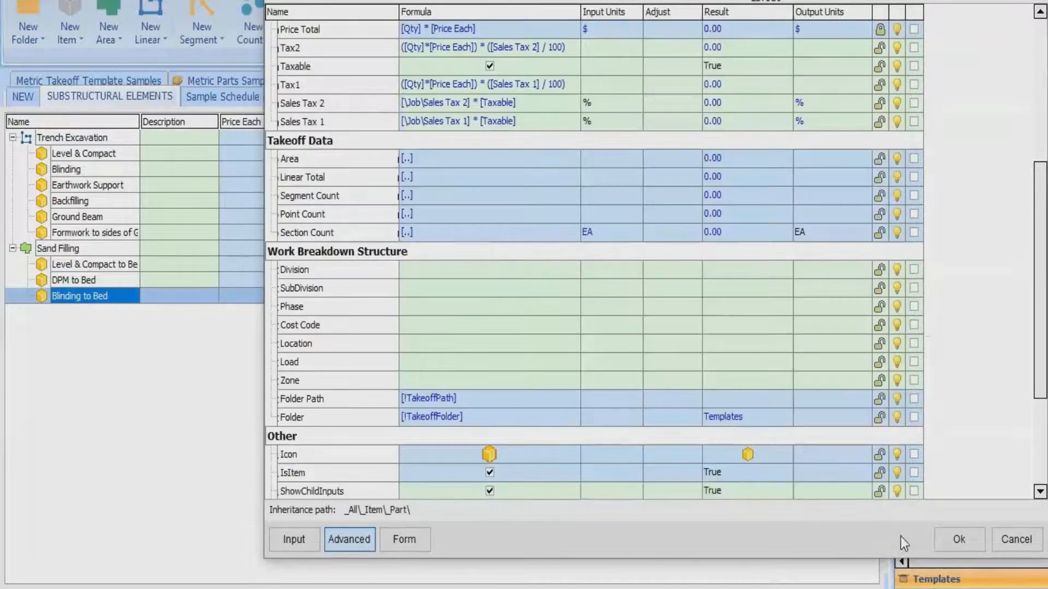
pyautogui.click(943, 538)
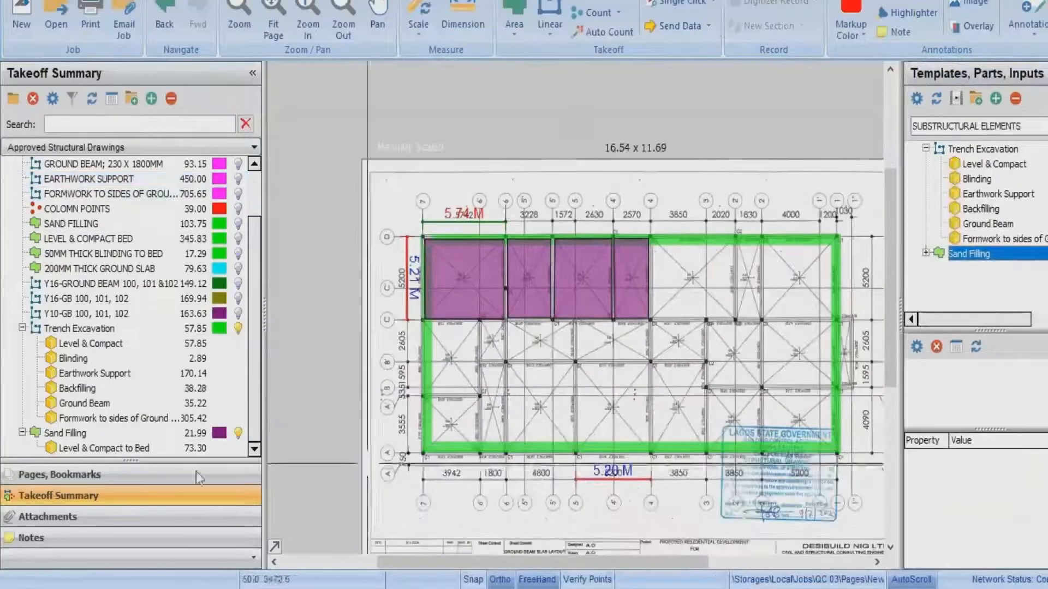
# Delete the Trench Excavation and Sand Filling template takeoffs, together with their parts, from the takeoff summary.
pyautogui.click(82, 328)
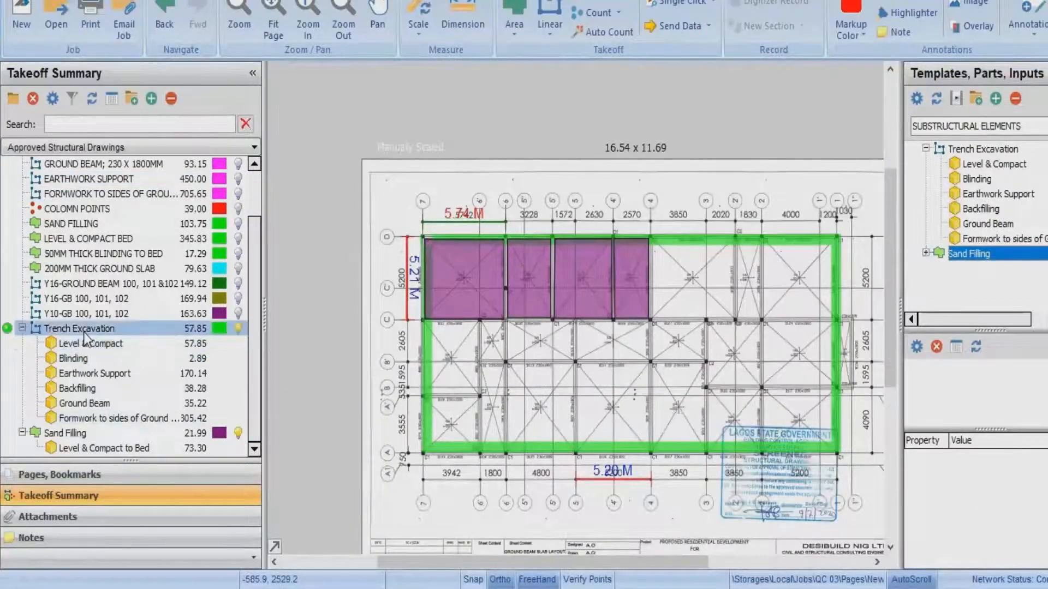
pyautogui.rightClick(86, 329)
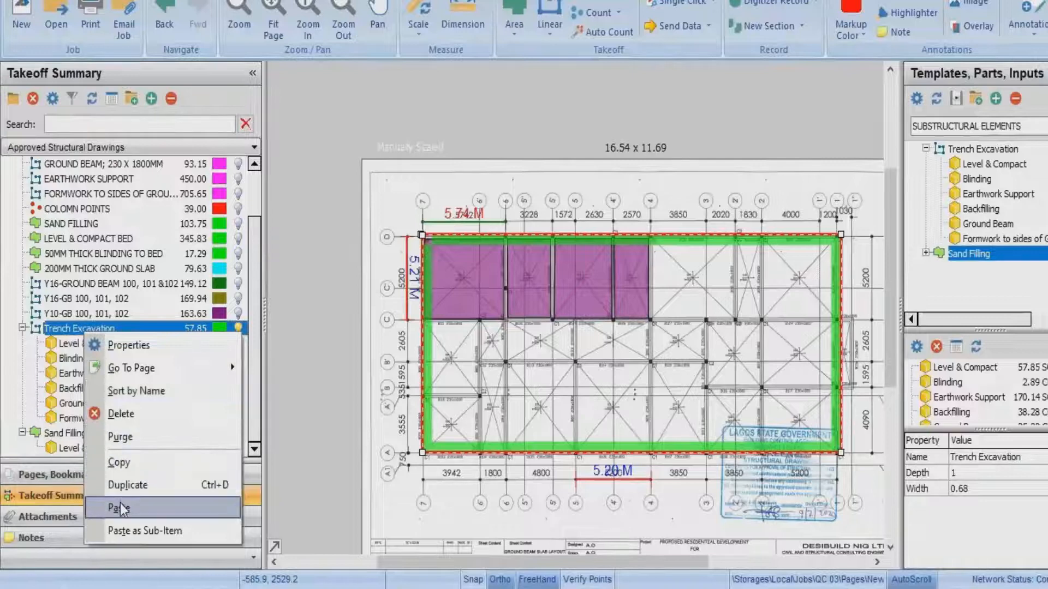
pyautogui.click(124, 417)
pyautogui.click(591, 286)
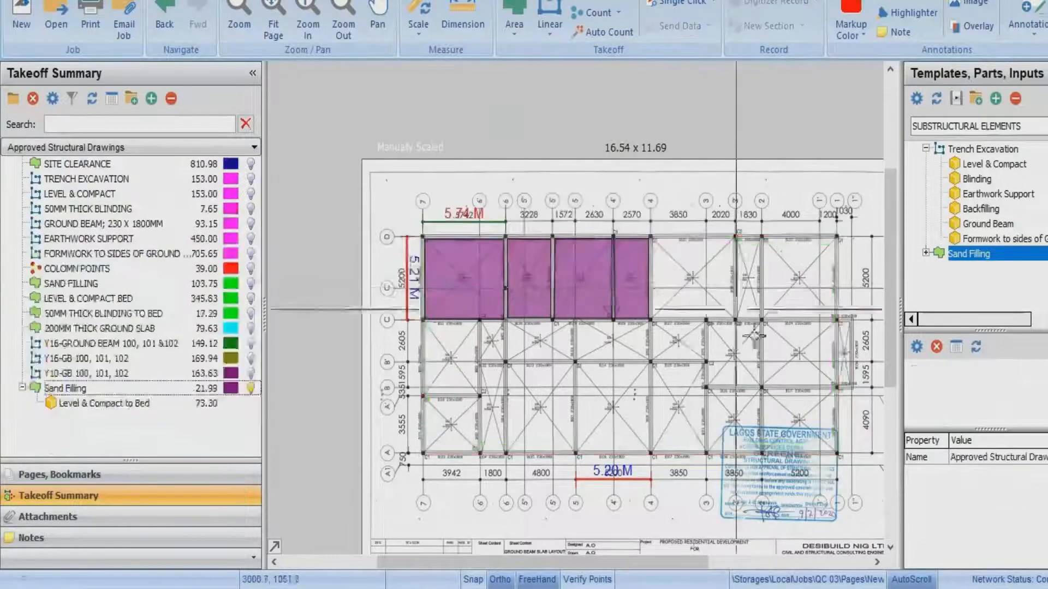
pyautogui.click(92, 389)
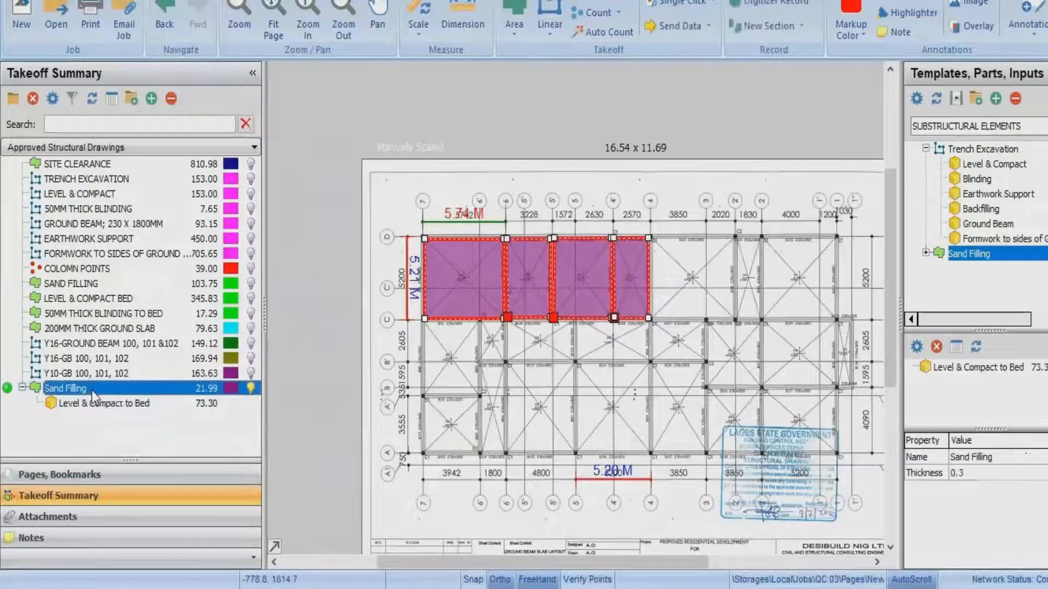
pyautogui.rightClick(92, 391)
pyautogui.click(134, 260)
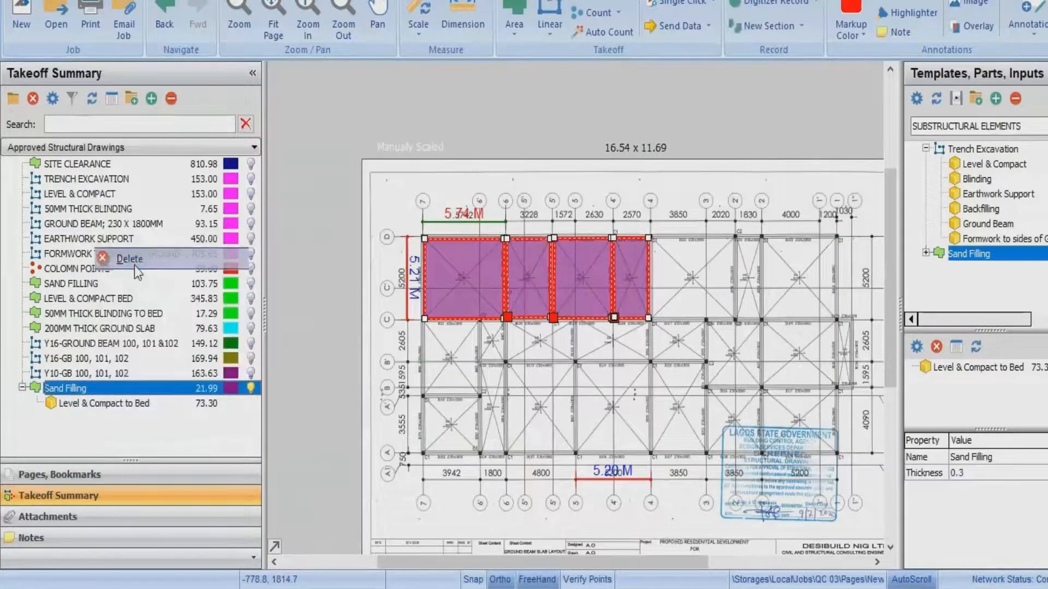
pyautogui.click(600, 285)
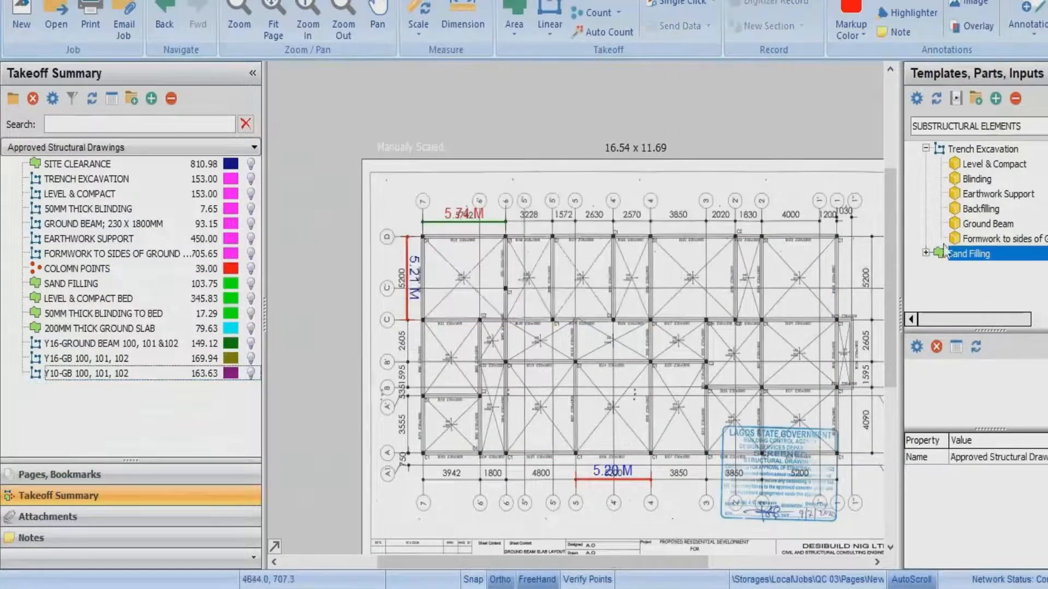
# Start a new Sand Filling takeoff from the template with 0.30 thickness and trace the 5742 by 5200 corner bay inside its beams.
pyautogui.click(909, 254)
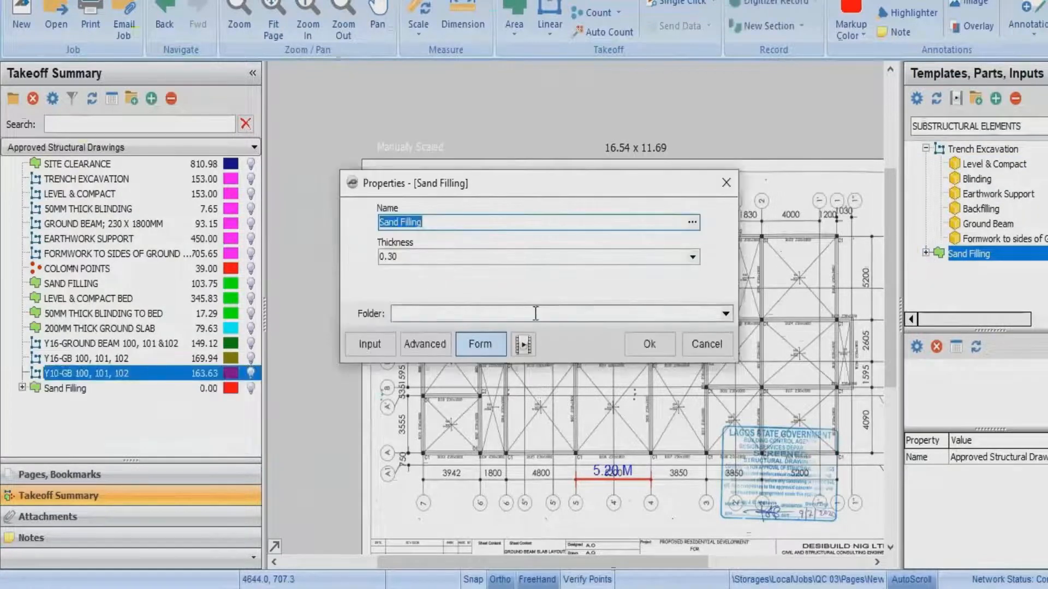
pyautogui.click(645, 344)
pyautogui.scroll(4, 436, 289)
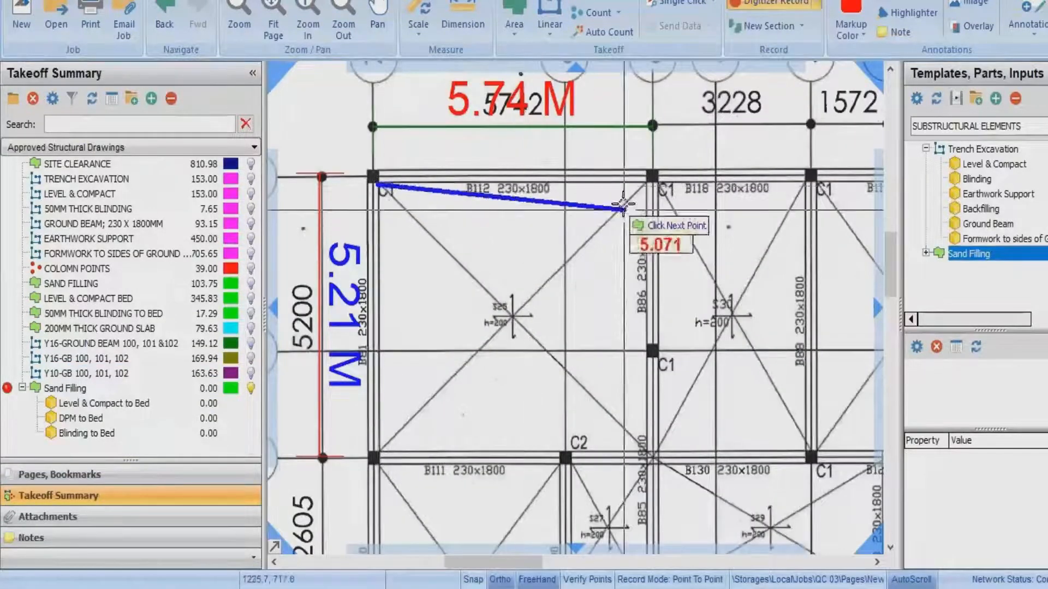
pyautogui.click(646, 185)
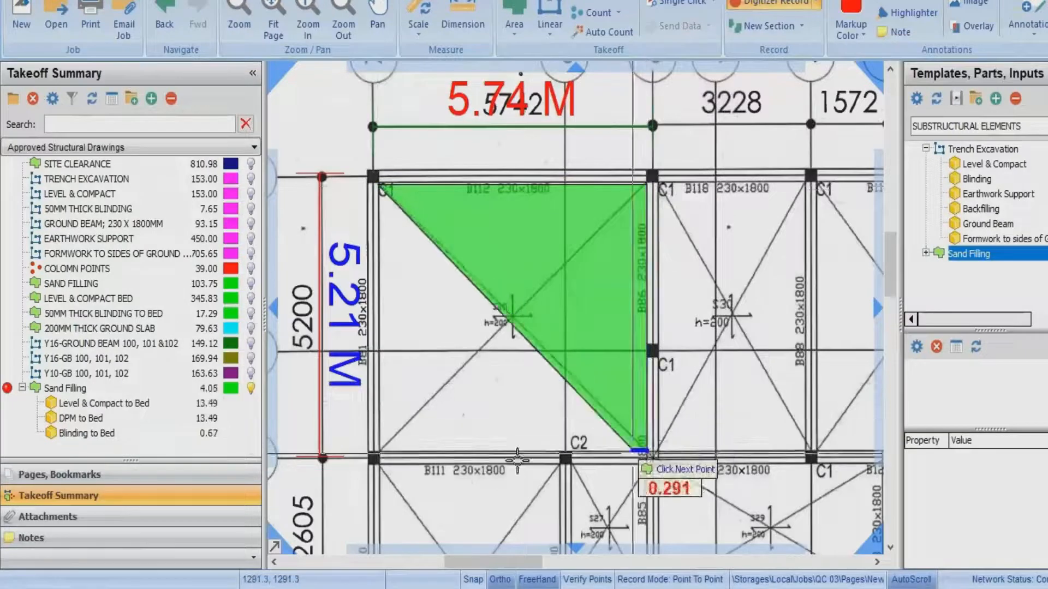
pyautogui.click(647, 450)
pyautogui.click(381, 454)
pyautogui.rightClick(380, 454)
# Add a Sand Filling section by tracing the adjoining 3228 wide bay between beams B86 and B88.
pyautogui.scroll(-3, 422, 310)
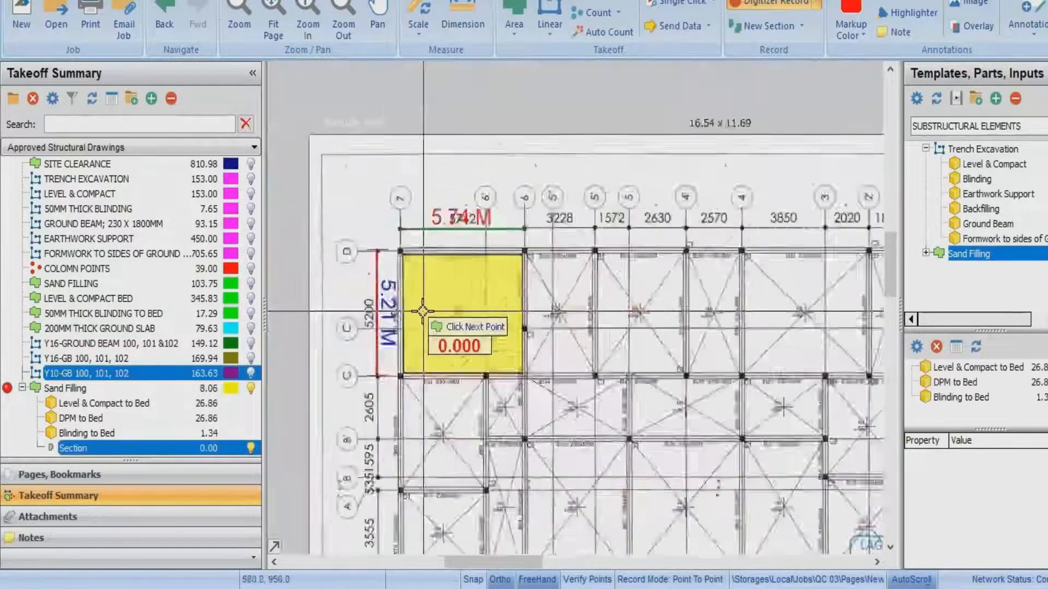
pyautogui.scroll(3, 491, 303)
pyautogui.click(491, 200)
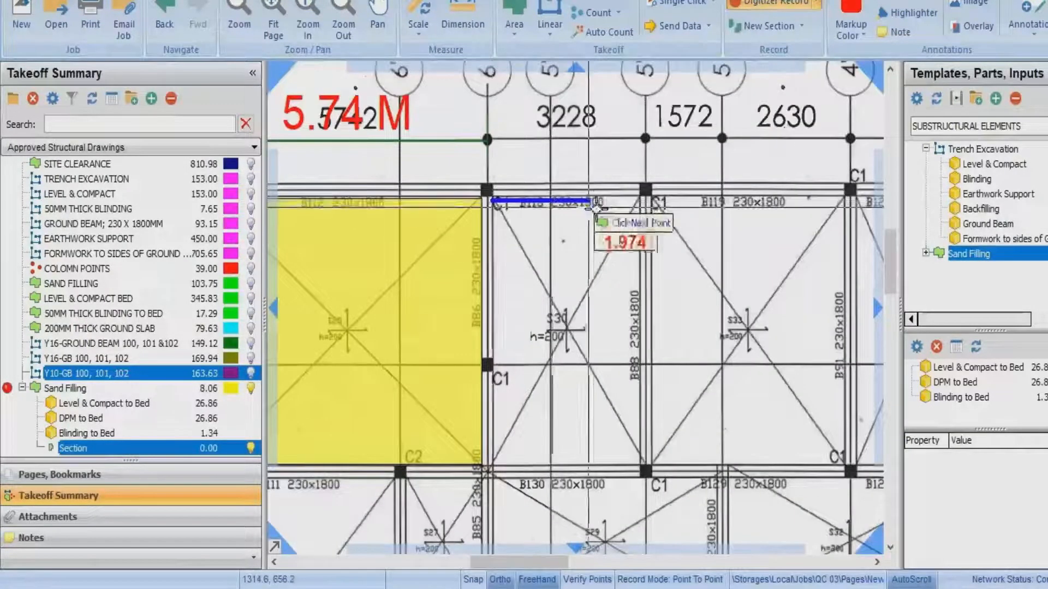
pyautogui.click(640, 200)
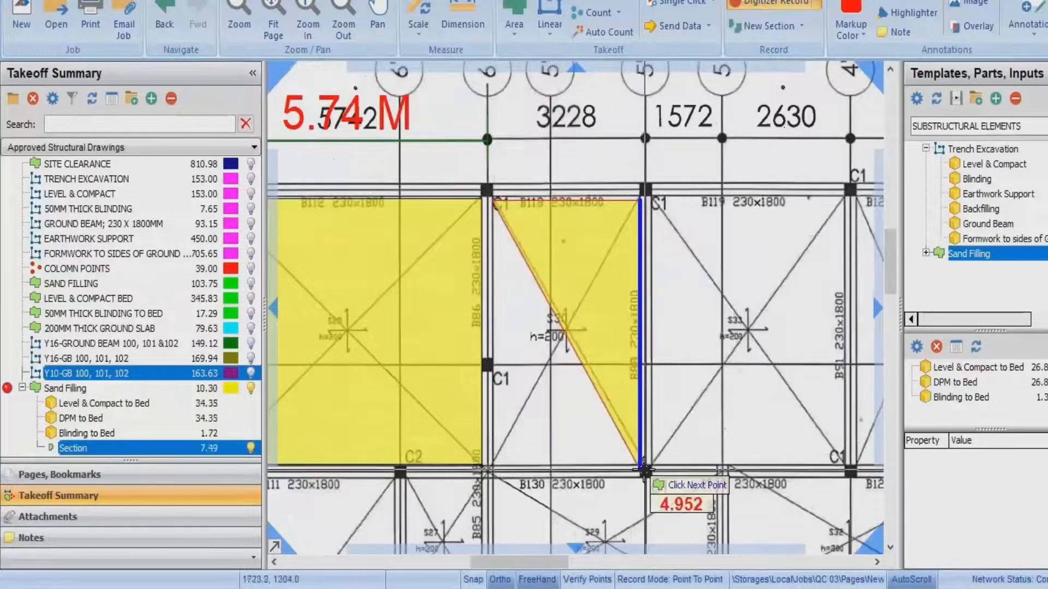
pyautogui.click(640, 462)
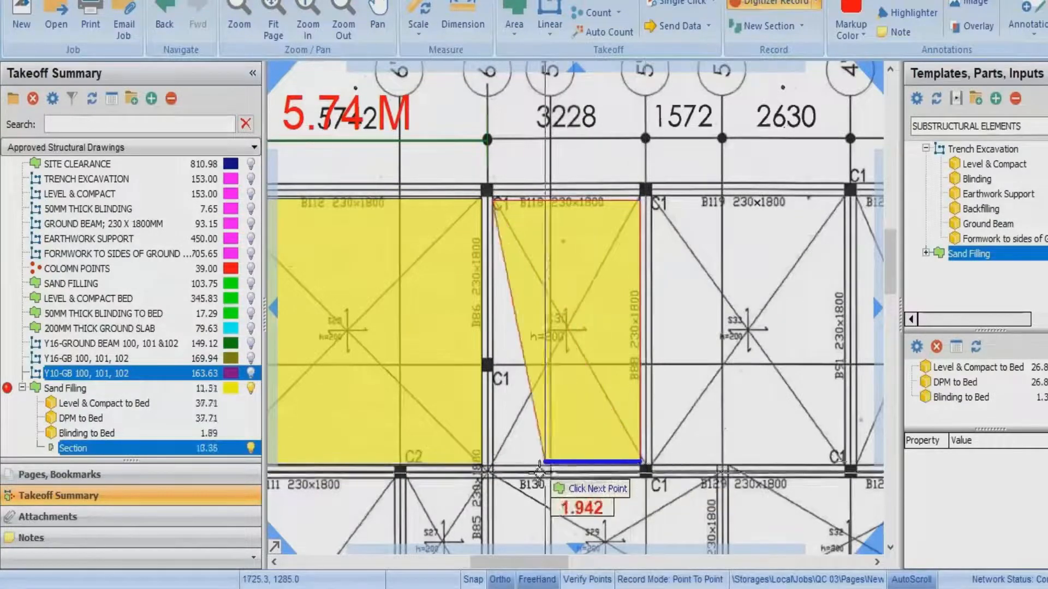
pyautogui.click(488, 464)
pyautogui.rightClick(487, 465)
# Trace the bay between beams B80 and B83, from B111 to B110, as another Sand Filling section and stop recording.
pyautogui.scroll(-2, 518, 358)
pyautogui.scroll(-2, 518, 358)
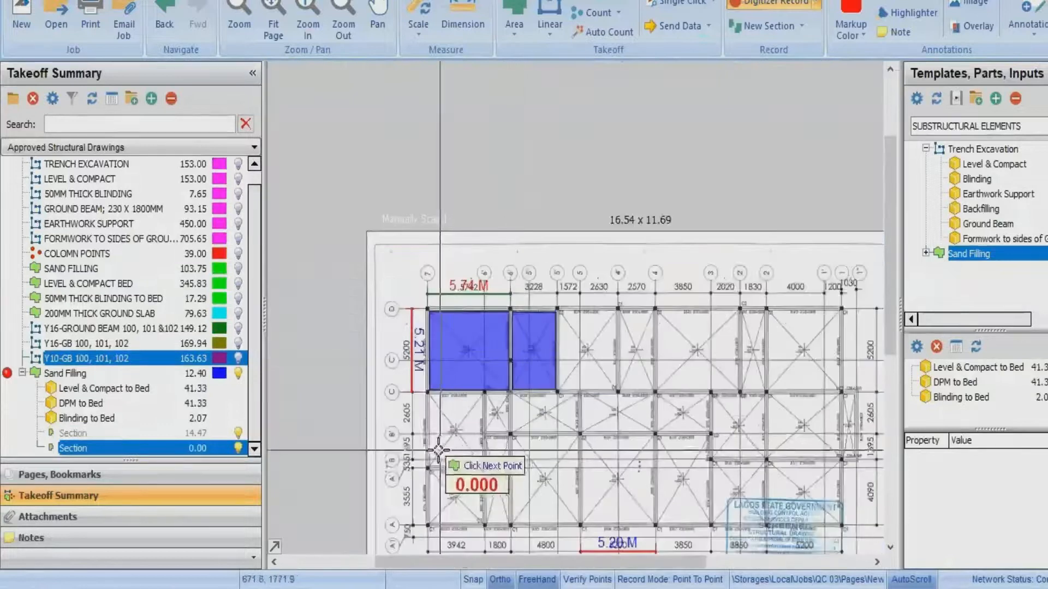
pyautogui.scroll(5, 377, 185)
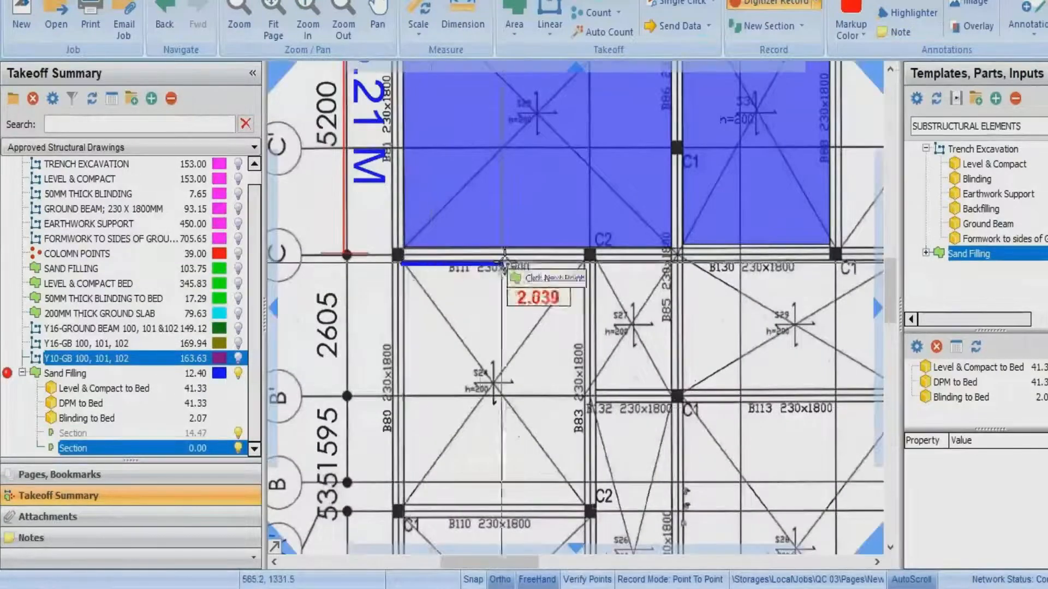
pyautogui.click(587, 254)
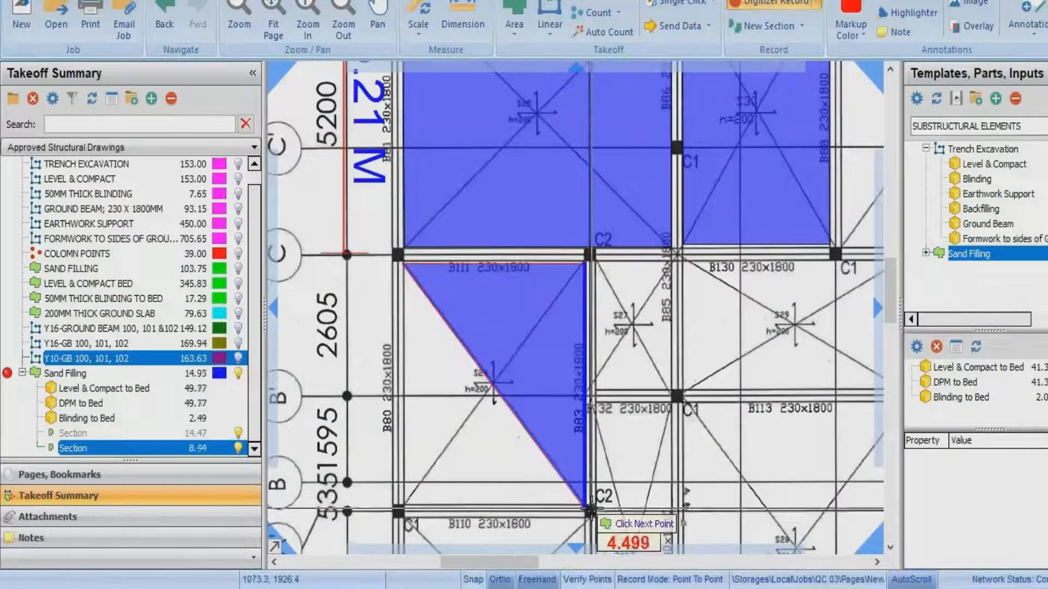
pyautogui.click(589, 509)
pyautogui.doubleClick(404, 506)
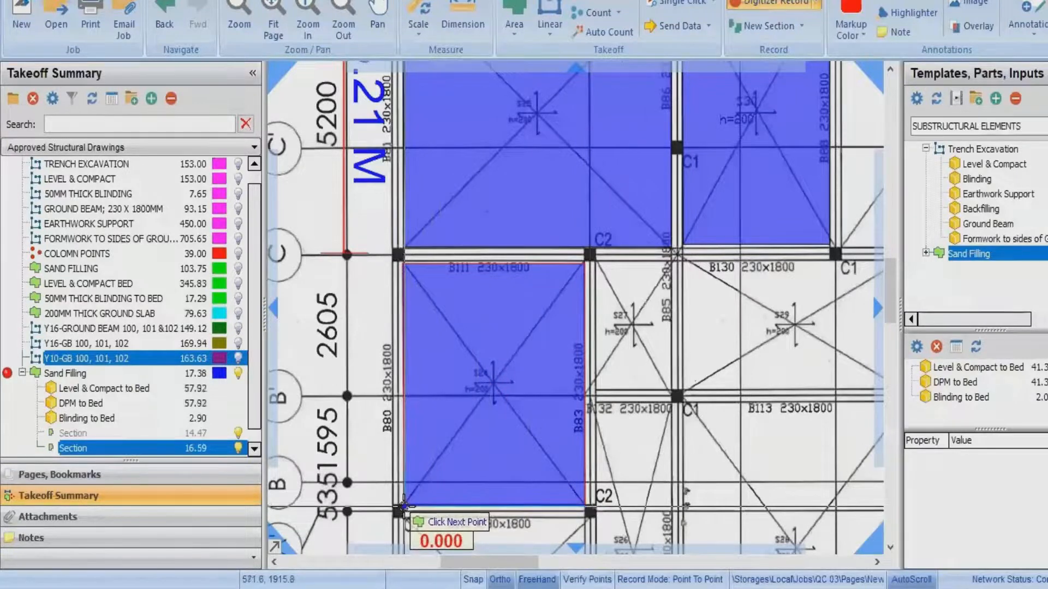
pyautogui.scroll(-2, 325, 407)
pyautogui.click(789, 5)
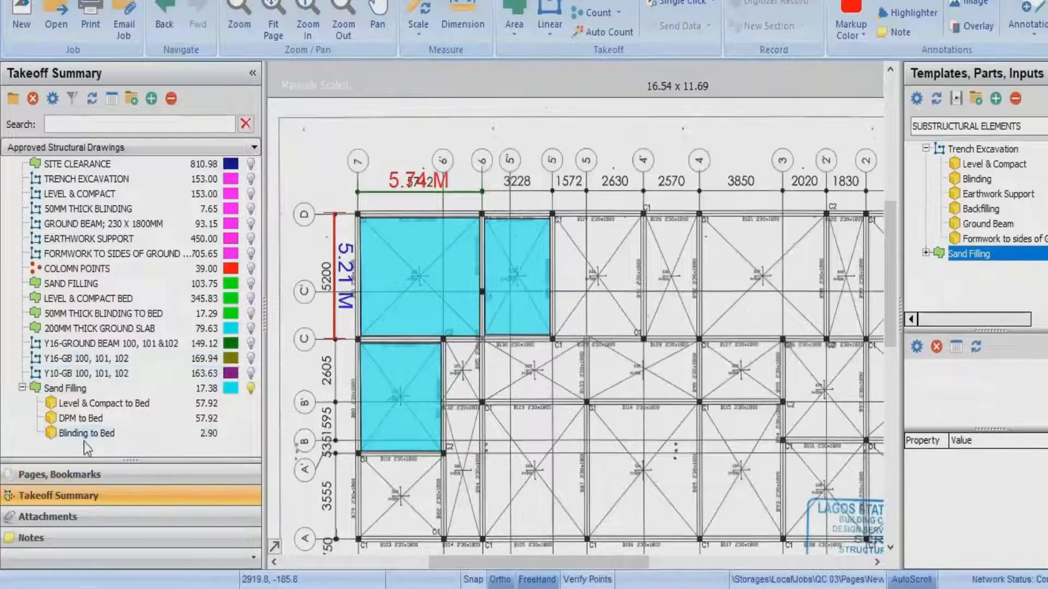
# Examine the quantities of the Level & Compact, DPM and Blinding to Bed parts against the traced bays on the drawing.
pyautogui.click(86, 439)
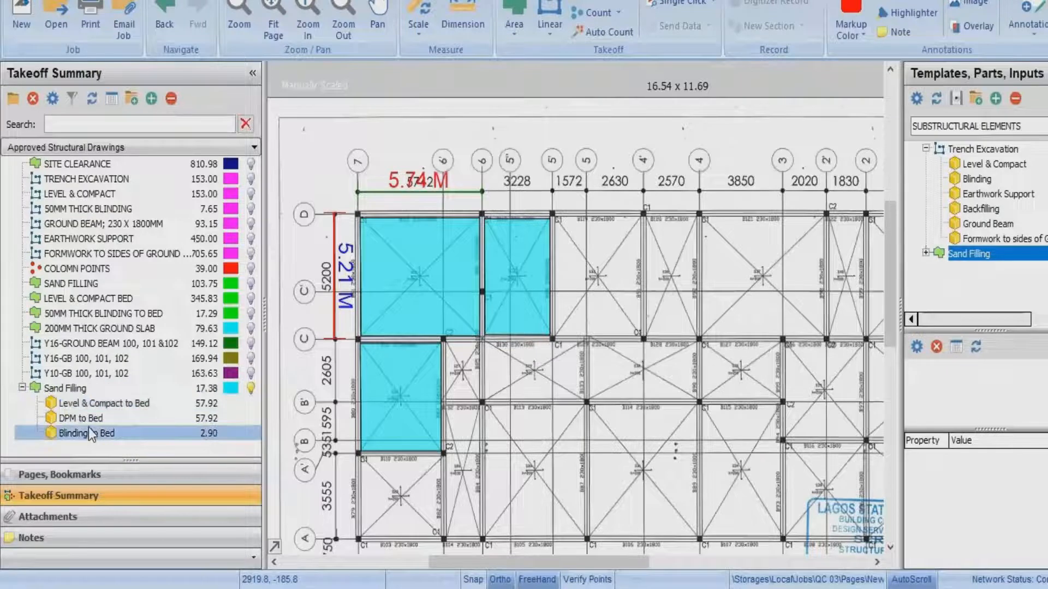
pyautogui.press('Up')
pyautogui.click(112, 442)
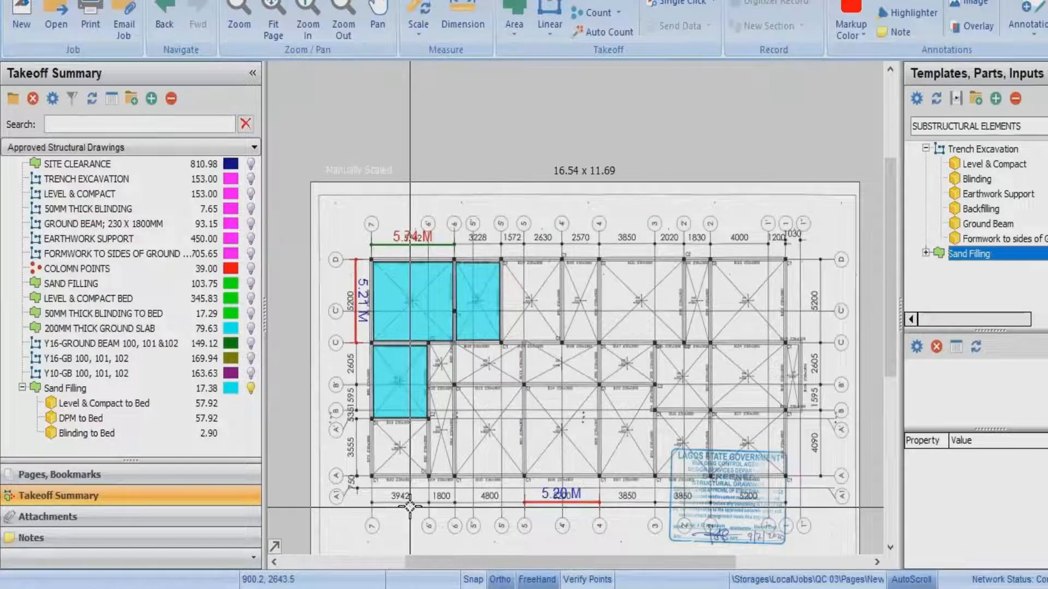
pyautogui.scroll(3, 448, 519)
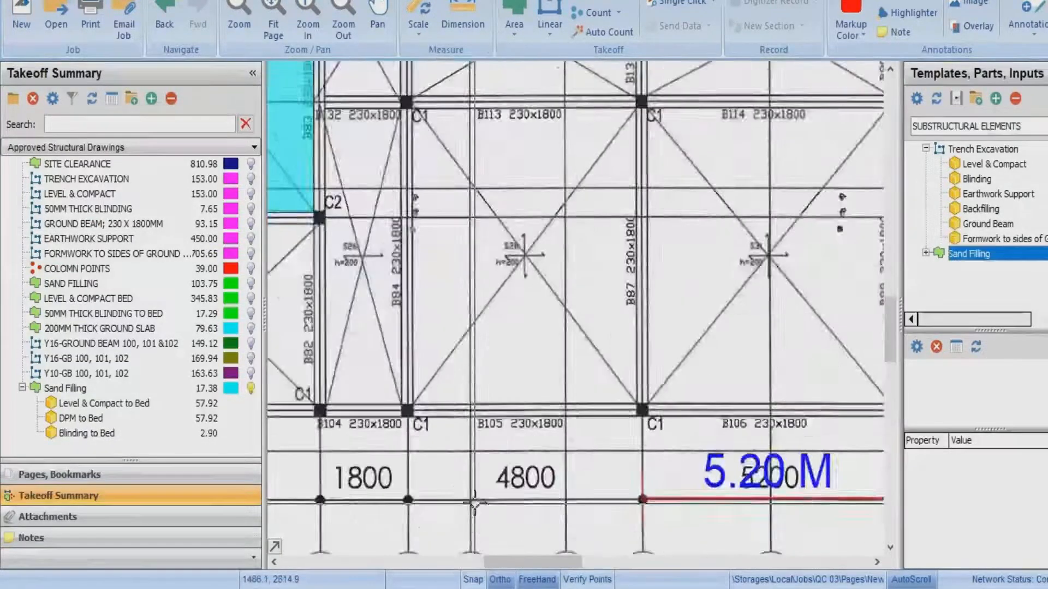
pyautogui.scroll(-3, 426, 334)
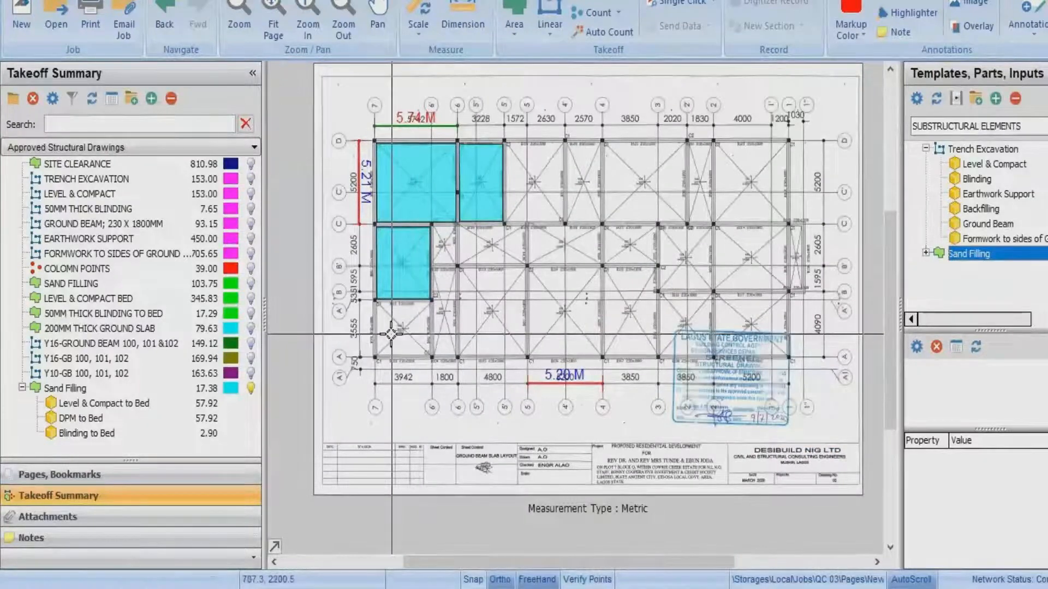
pyautogui.scroll(1, 412, 281)
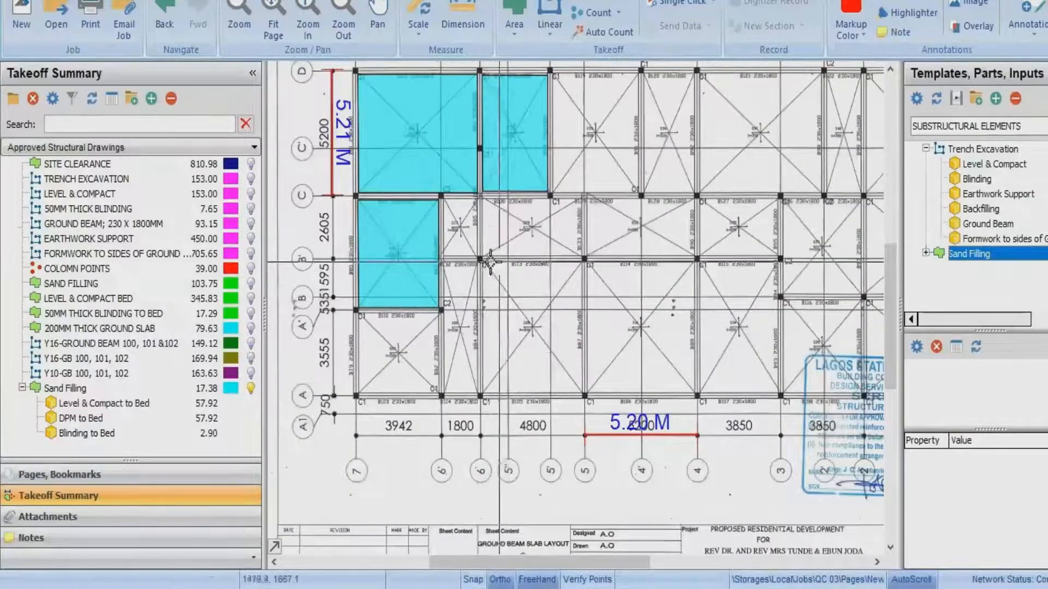
pyautogui.scroll(1, 490, 262)
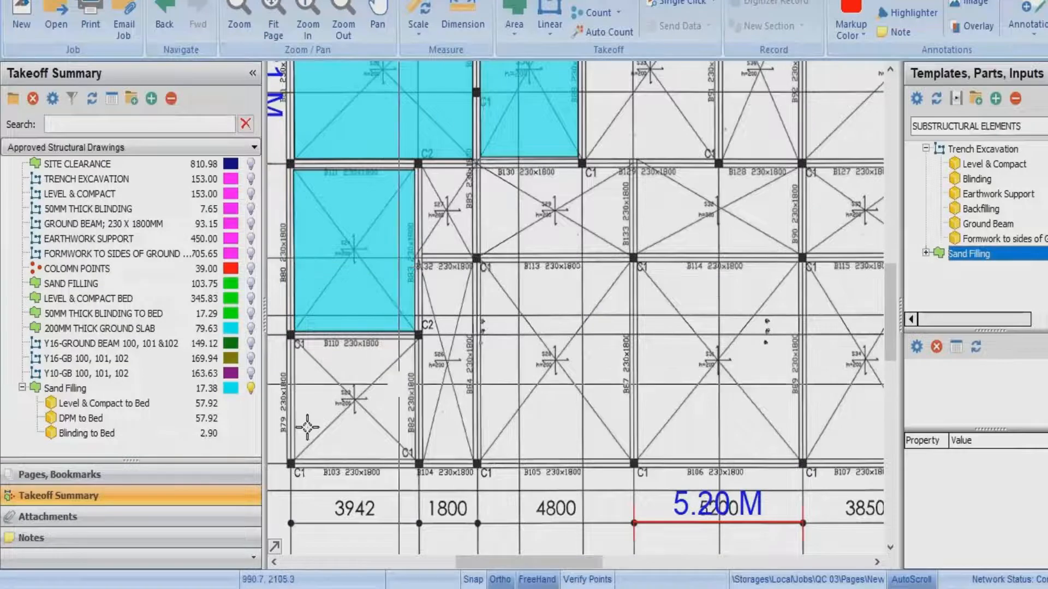
# Look through the stair, ground beam and ground slab details pages and return to the ground beam slab layout holding LEVEL & COMPACT BED.
pyautogui.click(33, 318)
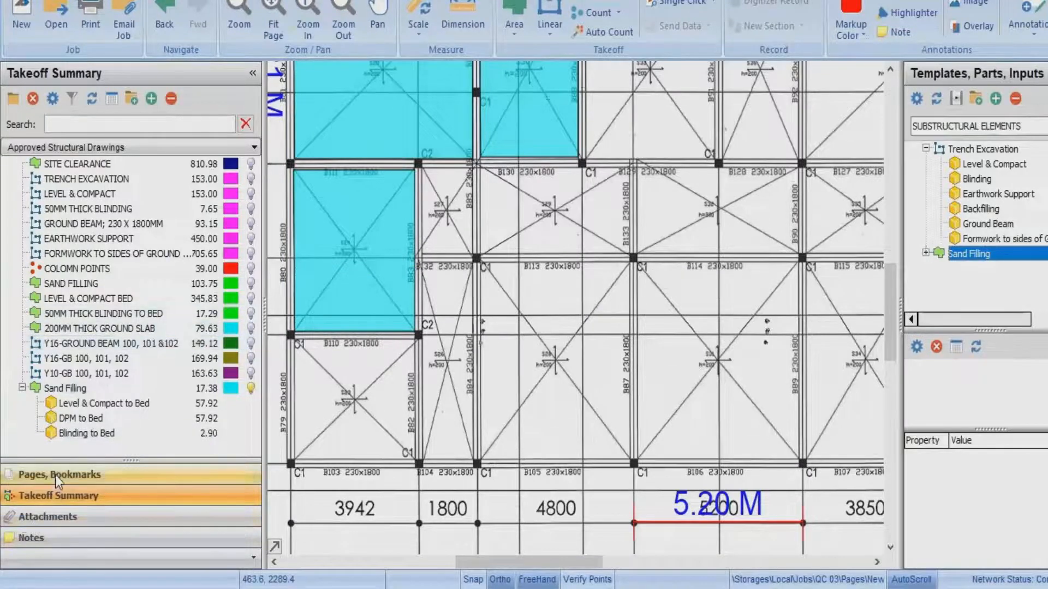
pyautogui.click(59, 475)
pyautogui.scroll(-3, 125, 349)
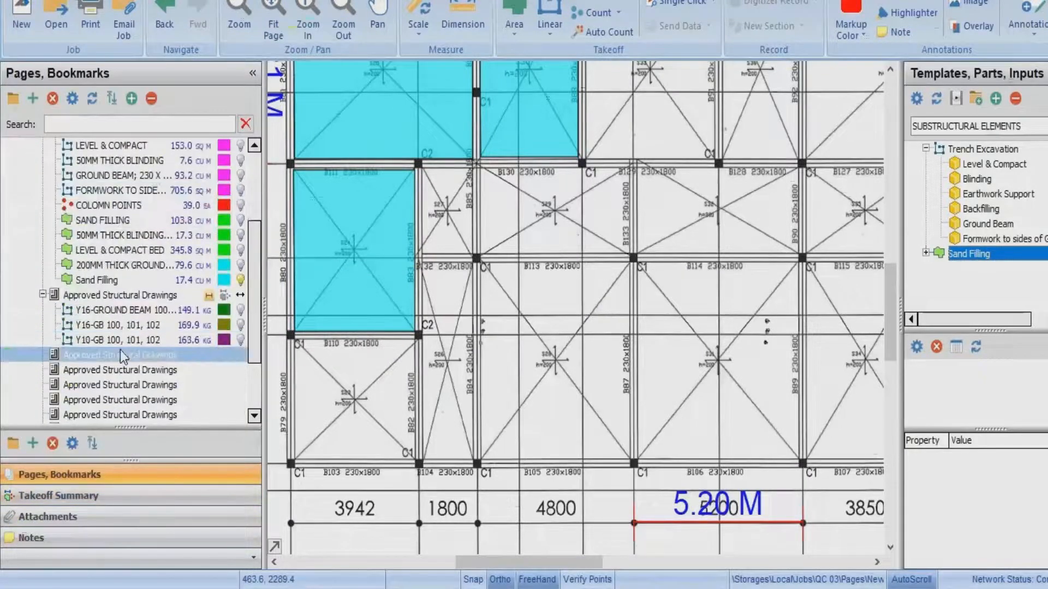
pyautogui.click(123, 414)
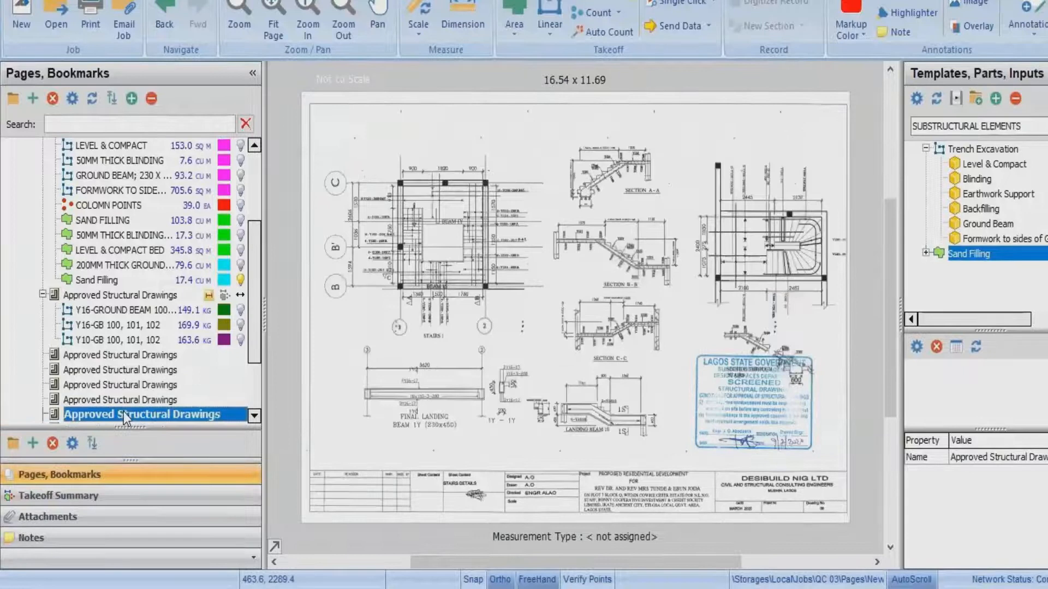
pyautogui.click(143, 369)
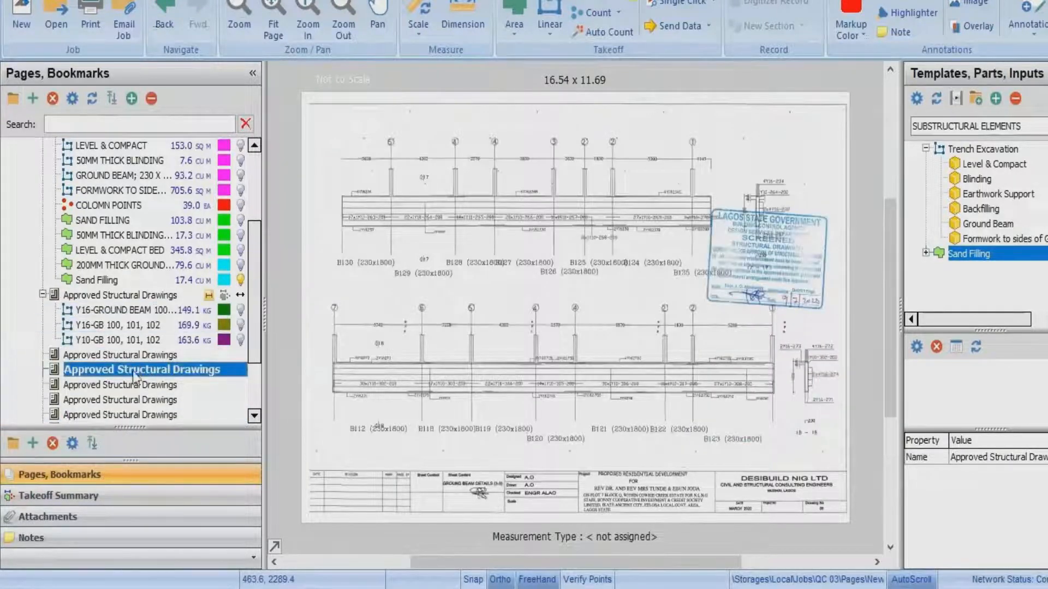
pyautogui.click(128, 382)
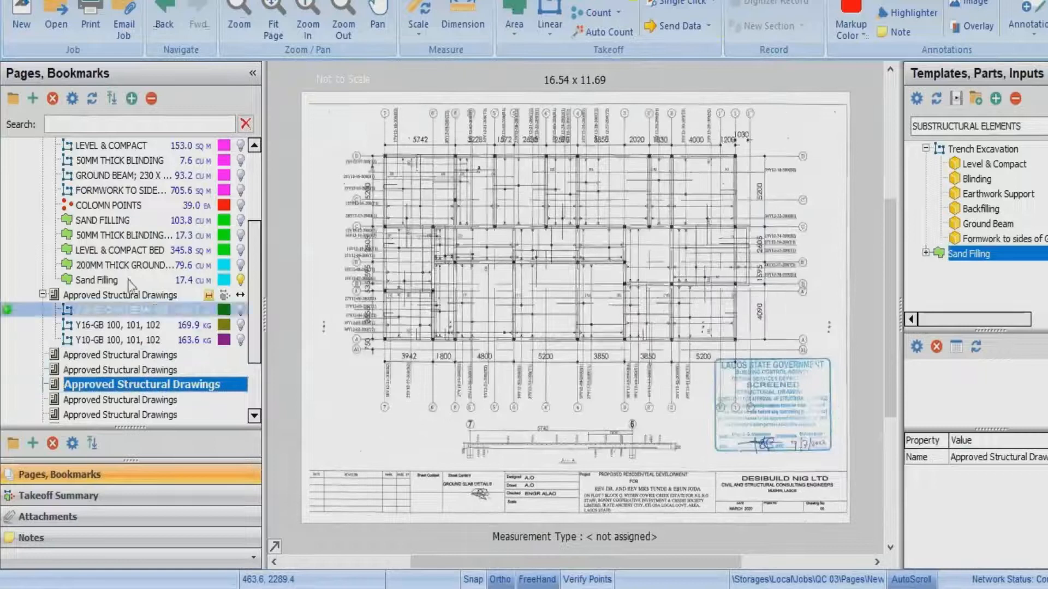
pyautogui.click(136, 251)
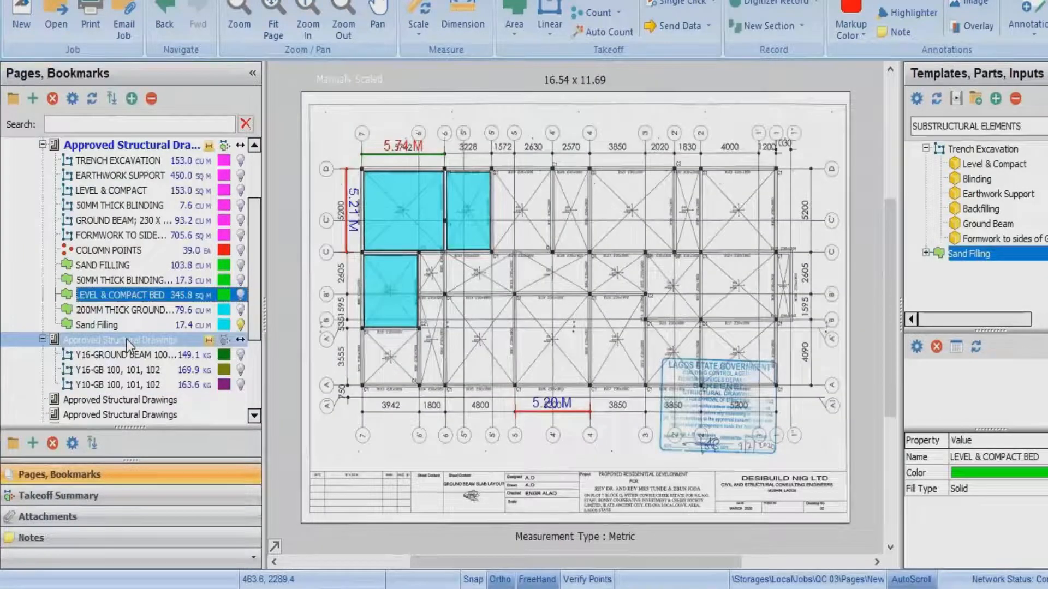
# Review the roof beam layout, ground slab and ground beam details pages, ending on the page with the Y16-GROUND BEAM 100 takeoff.
pyautogui.click(126, 340)
pyautogui.scroll(-4, 141, 298)
pyautogui.click(148, 399)
pyautogui.click(150, 415)
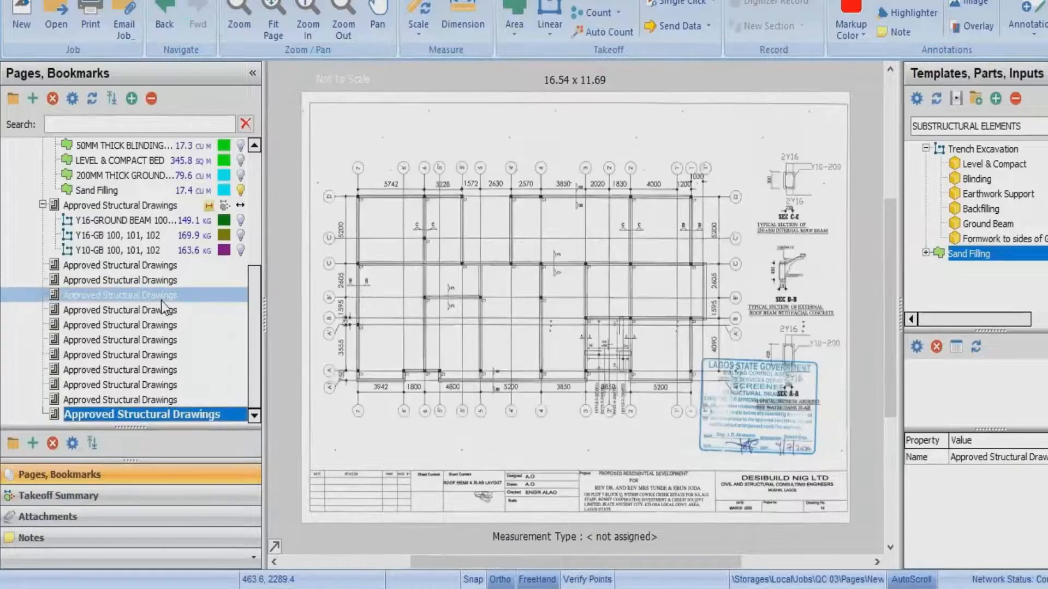
pyautogui.click(139, 297)
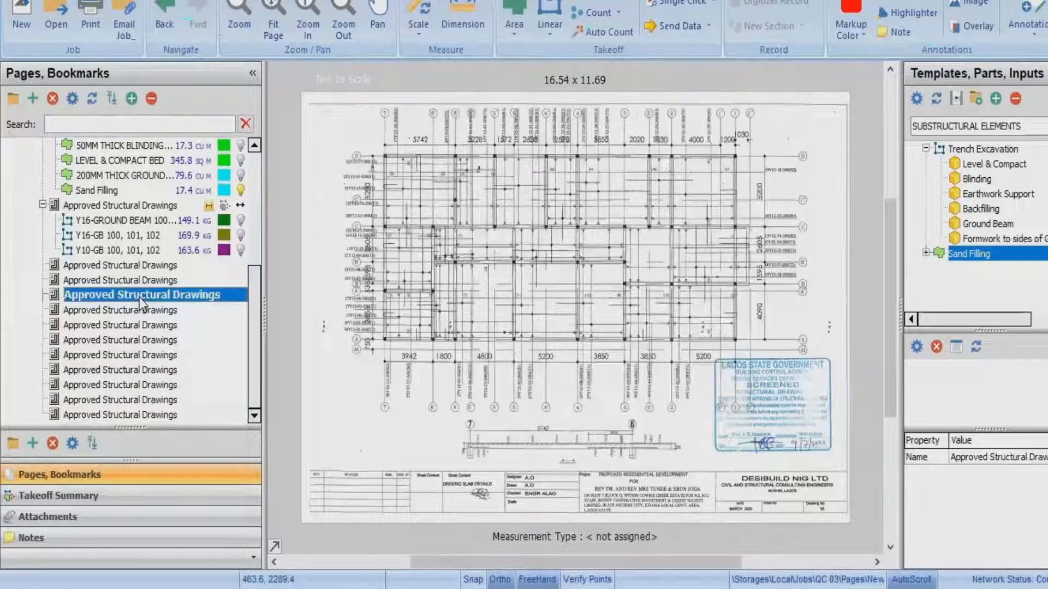
pyautogui.click(148, 276)
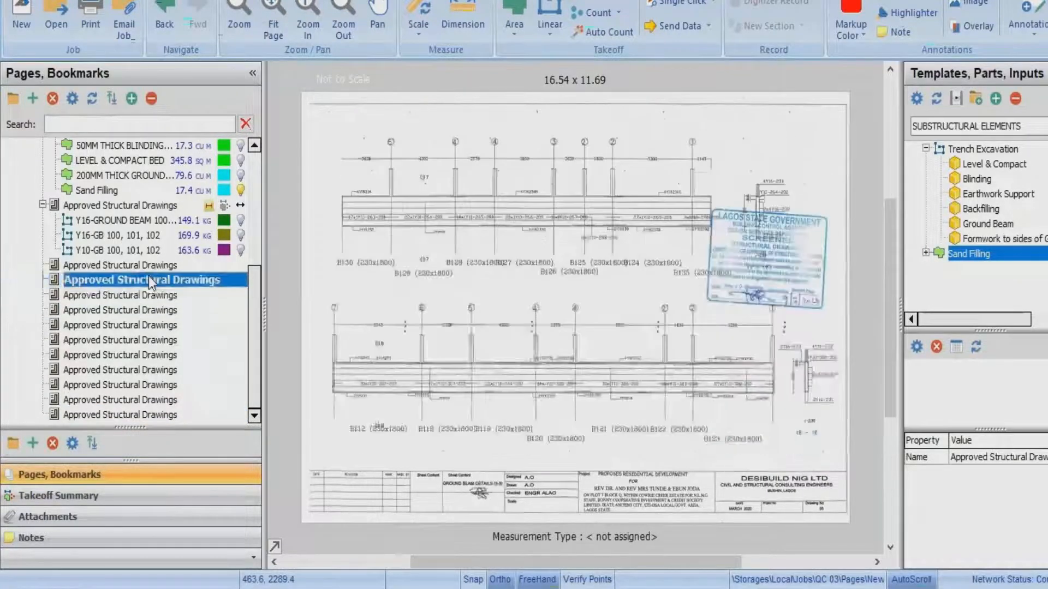
pyautogui.click(150, 264)
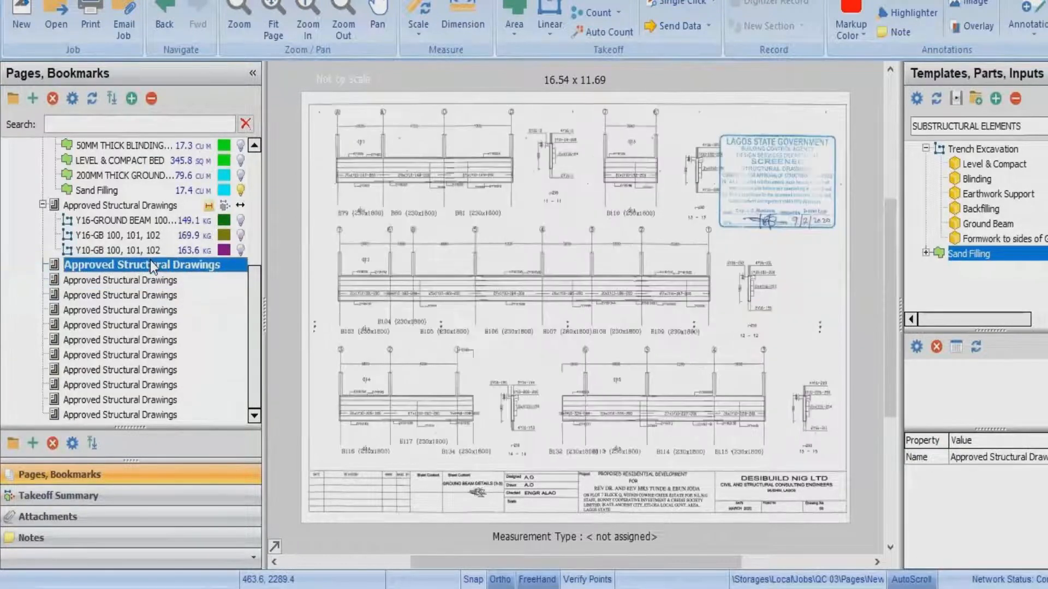
pyautogui.click(145, 225)
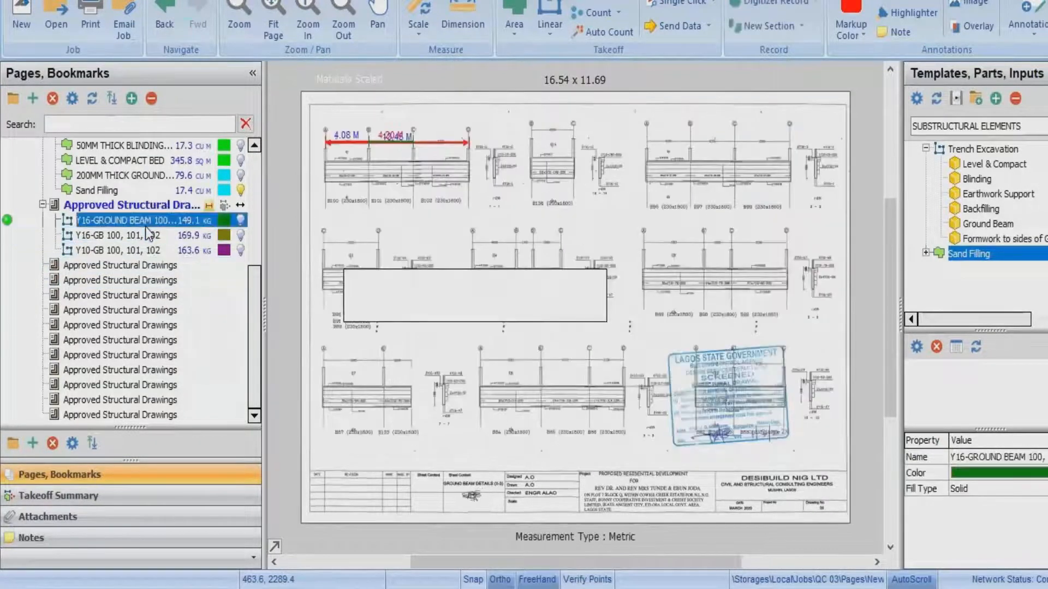
# Look through the first floor beam and slab layout and stairs details pages, and open the column details page.
pyautogui.click(113, 346)
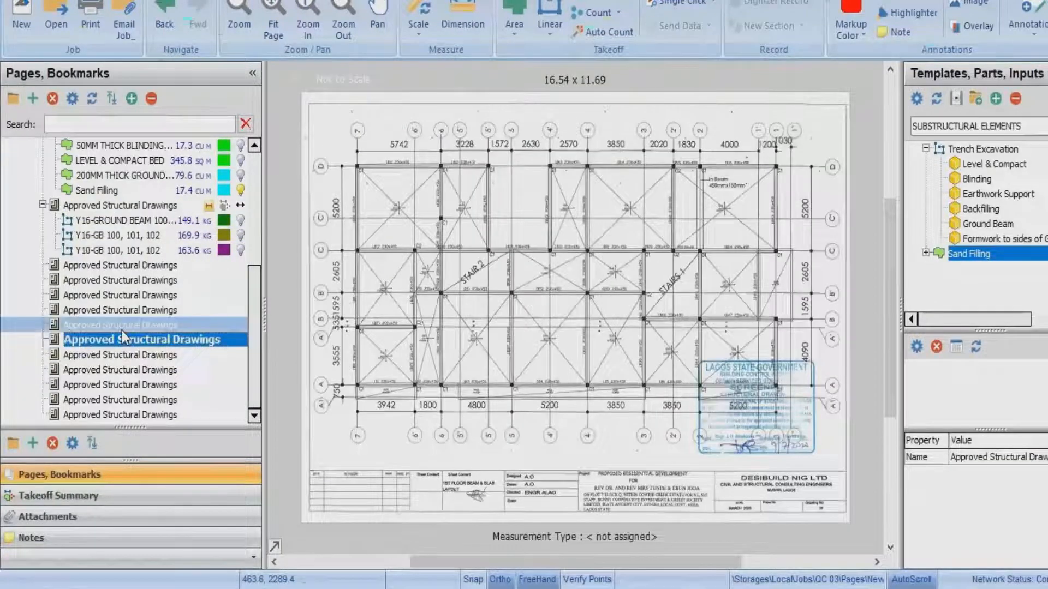
pyautogui.click(122, 331)
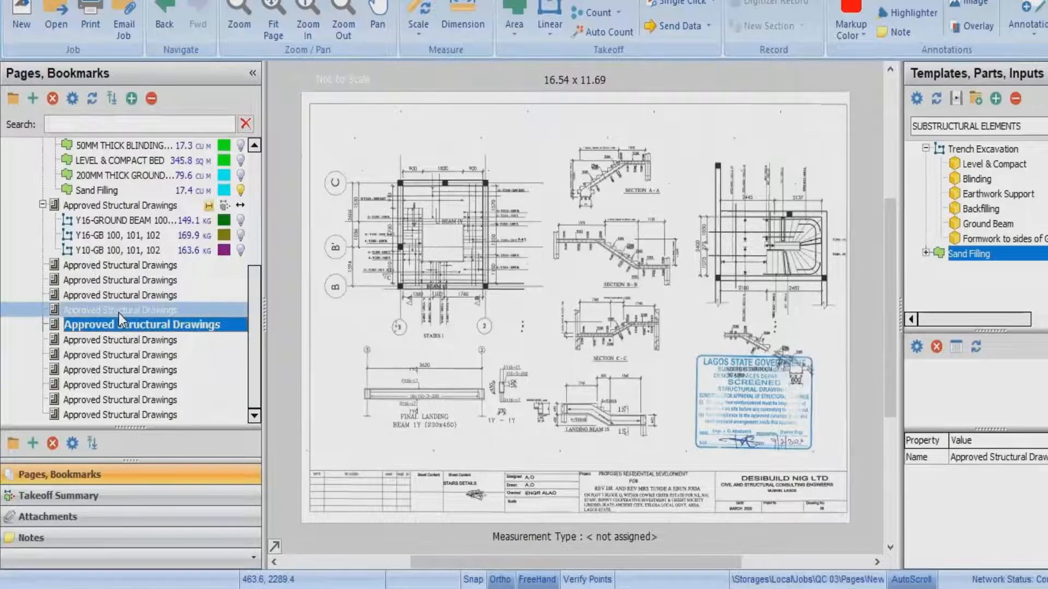
pyautogui.click(119, 313)
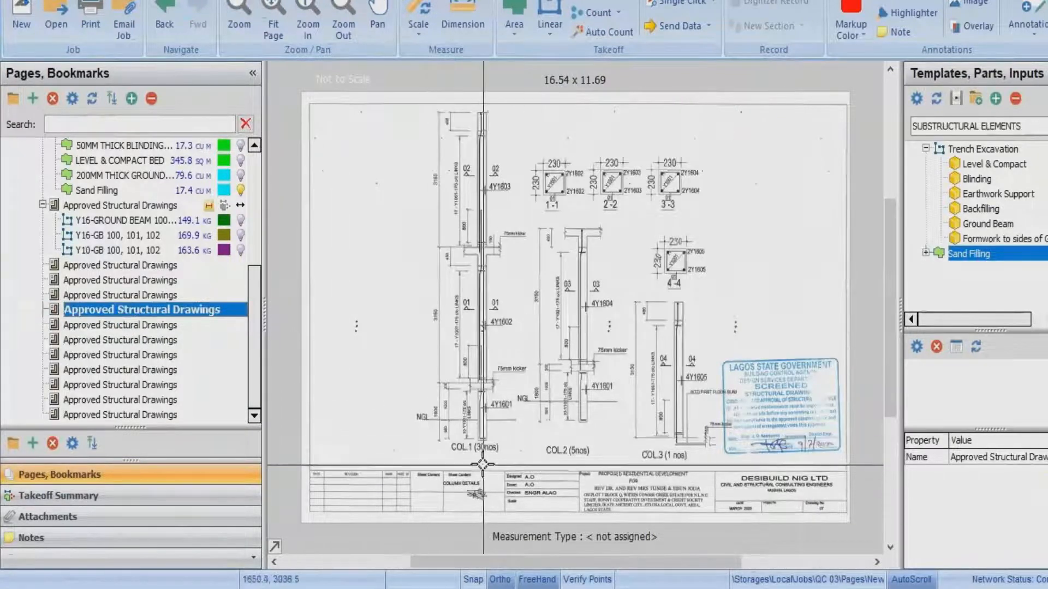
# Examine the elevations of COL.1, COL.2 and COL.3 on the column details page, including their heights, starter bars and links.
pyautogui.scroll(3, 482, 464)
pyautogui.scroll(-2, 482, 465)
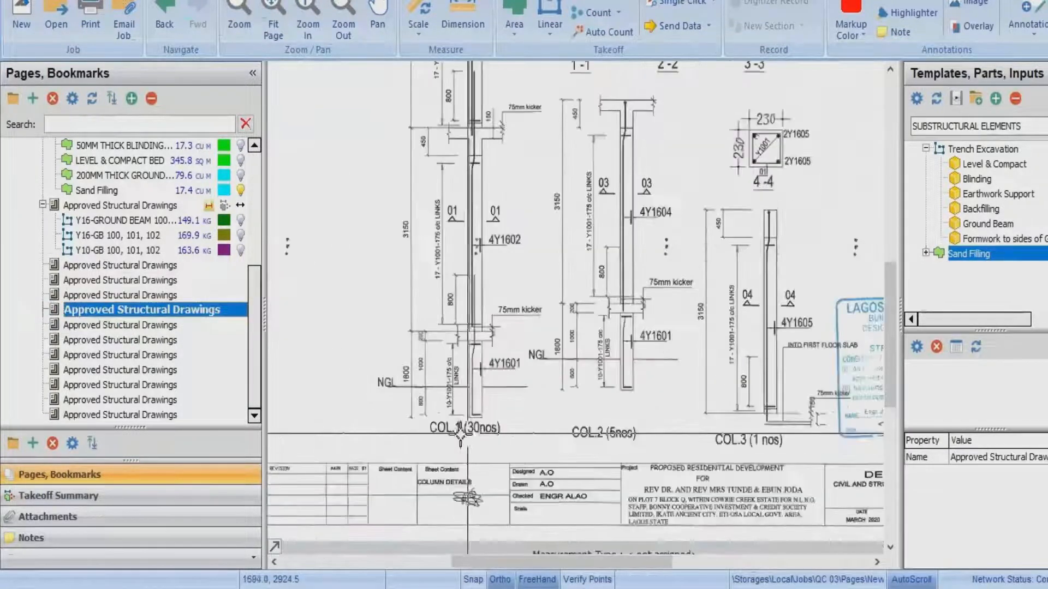
pyautogui.click(159, 297)
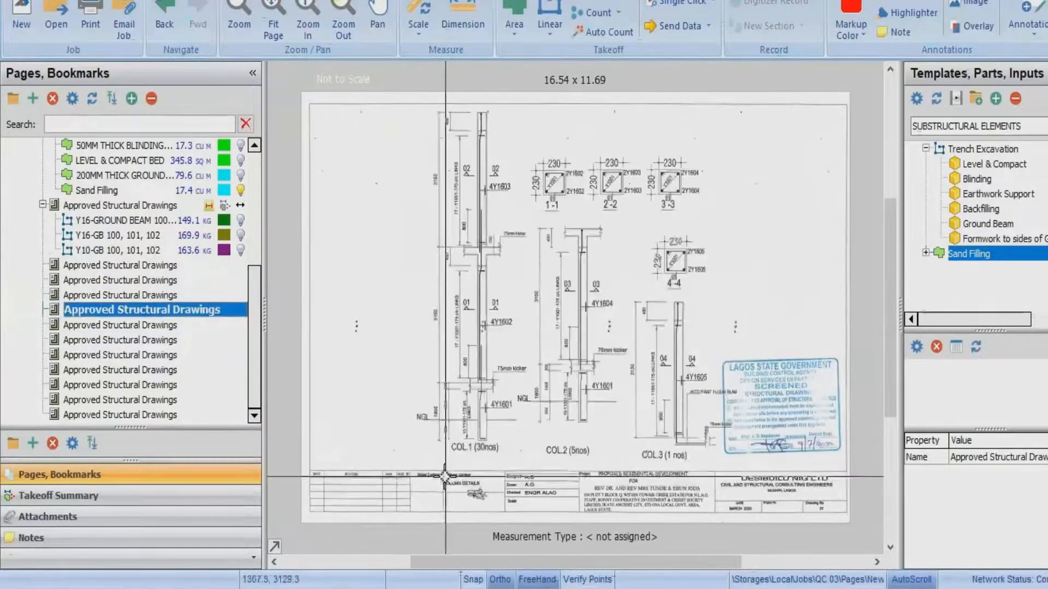
pyautogui.scroll(3, 477, 438)
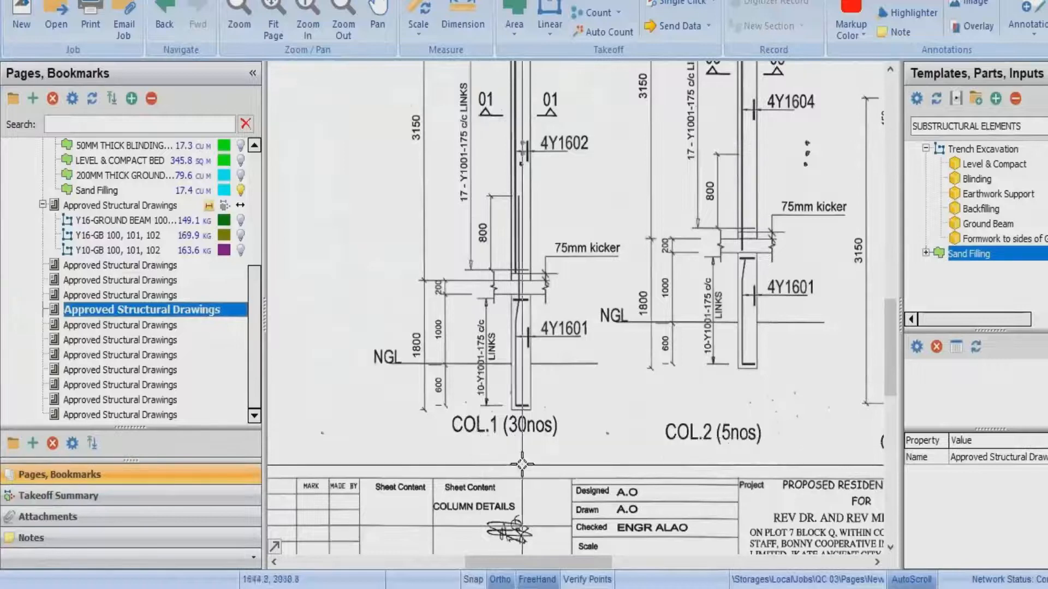
pyautogui.scroll(-3, 477, 438)
pyautogui.scroll(3, 579, 460)
pyautogui.scroll(-3, 579, 460)
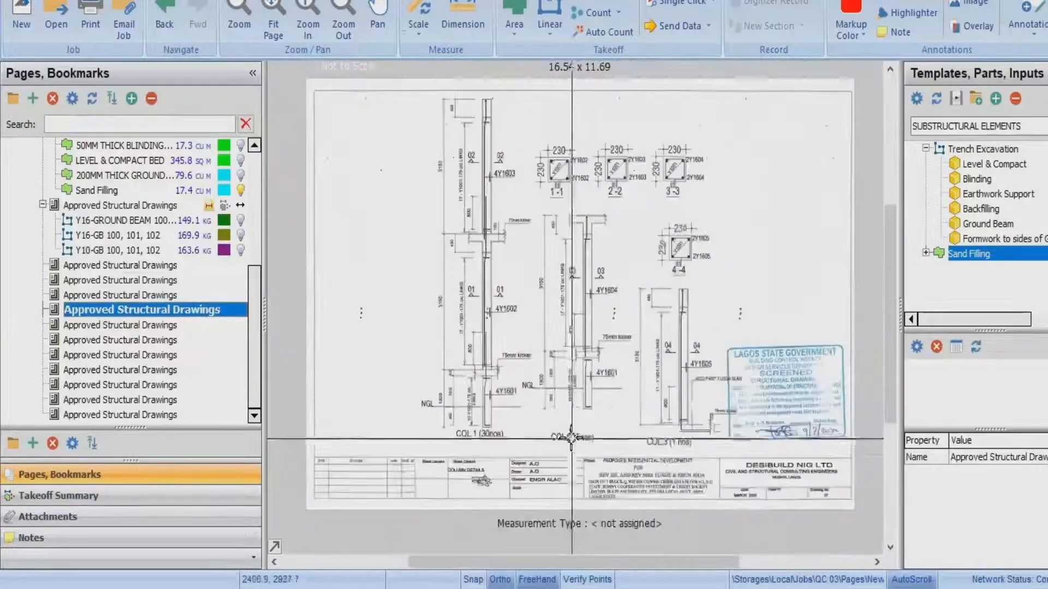
pyautogui.scroll(3, 706, 435)
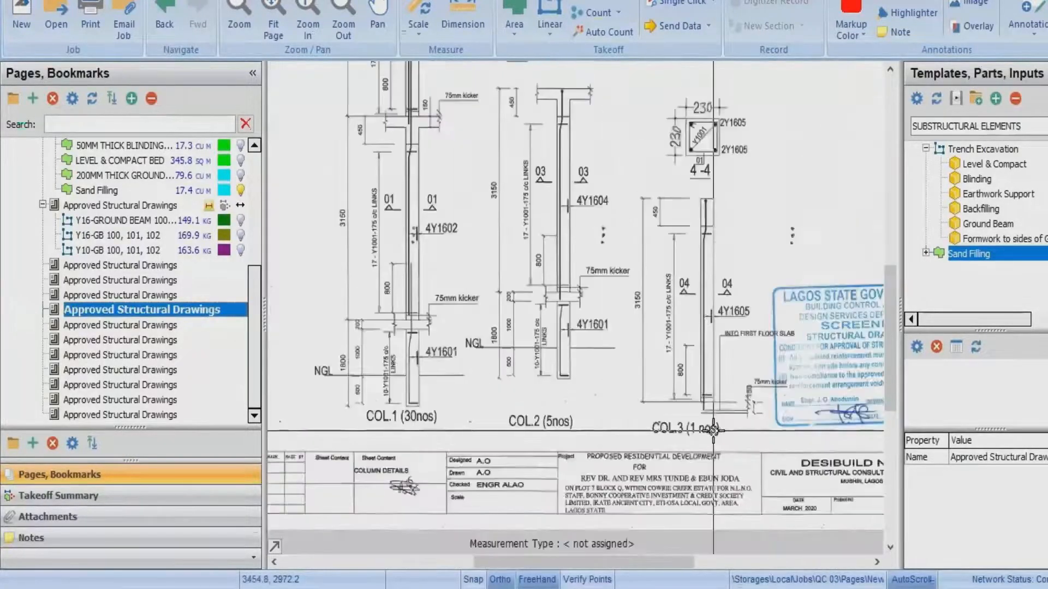
pyautogui.scroll(-3, 713, 431)
pyautogui.scroll(3, 370, 423)
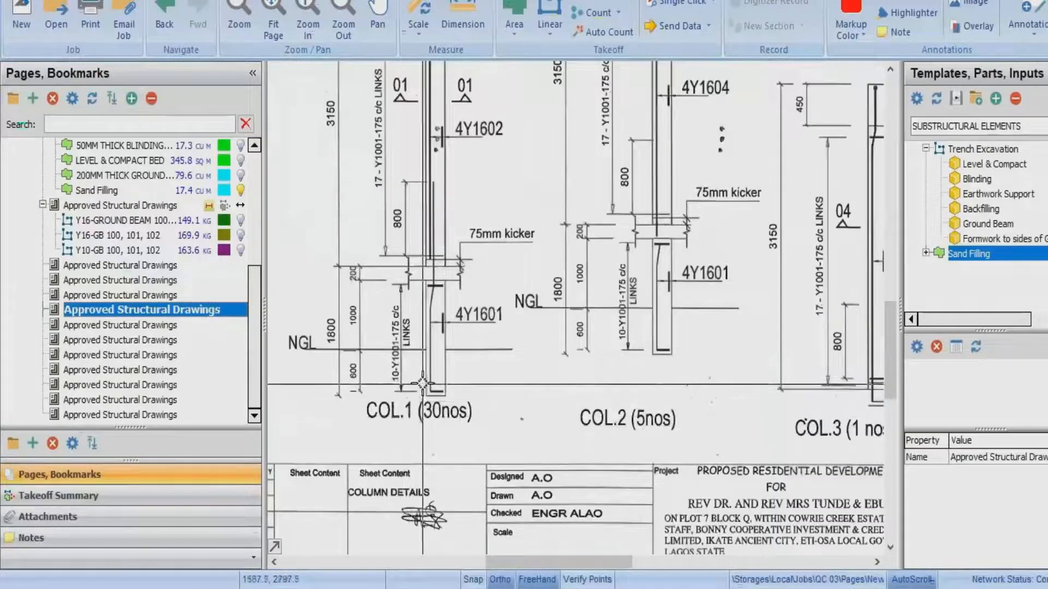
# Scale the column details page in metric, setting the 3150 dimension line of COL.1 to 3.15 m.
pyautogui.click(432, 180)
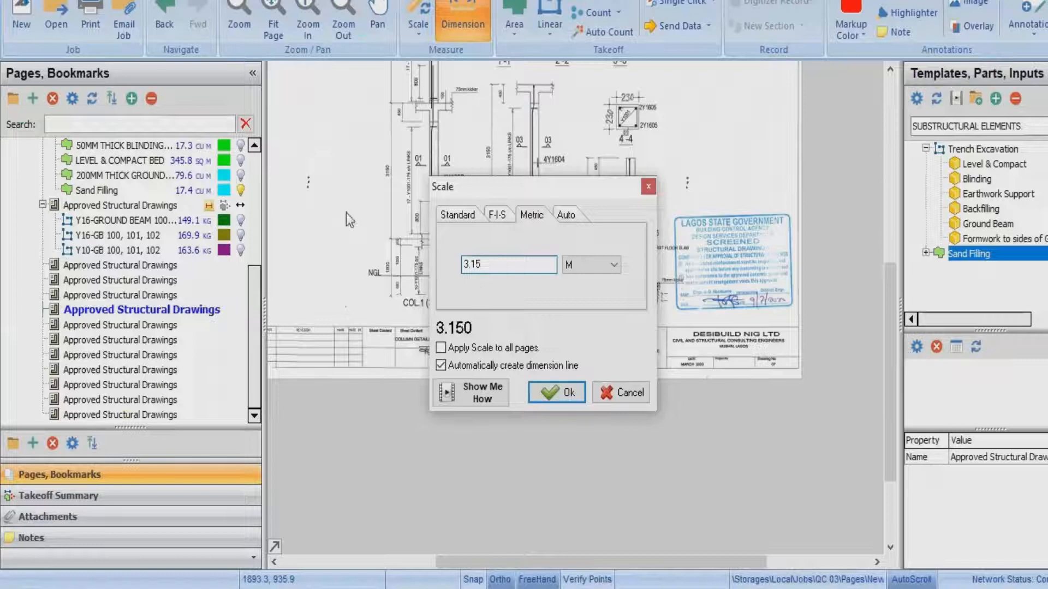
pyautogui.click(569, 394)
pyautogui.scroll(2, 383, 111)
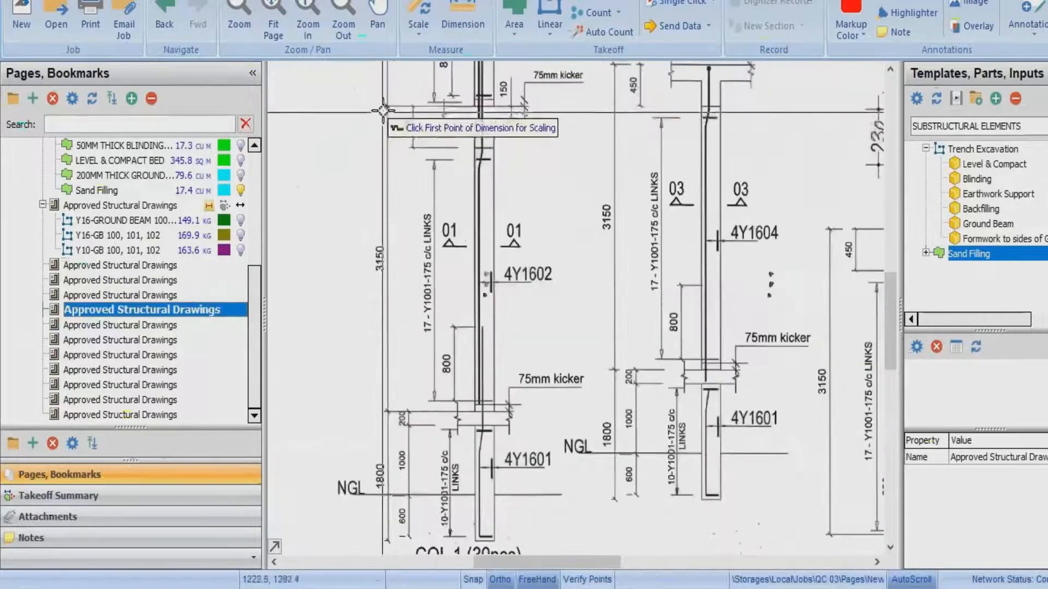
pyautogui.click(387, 106)
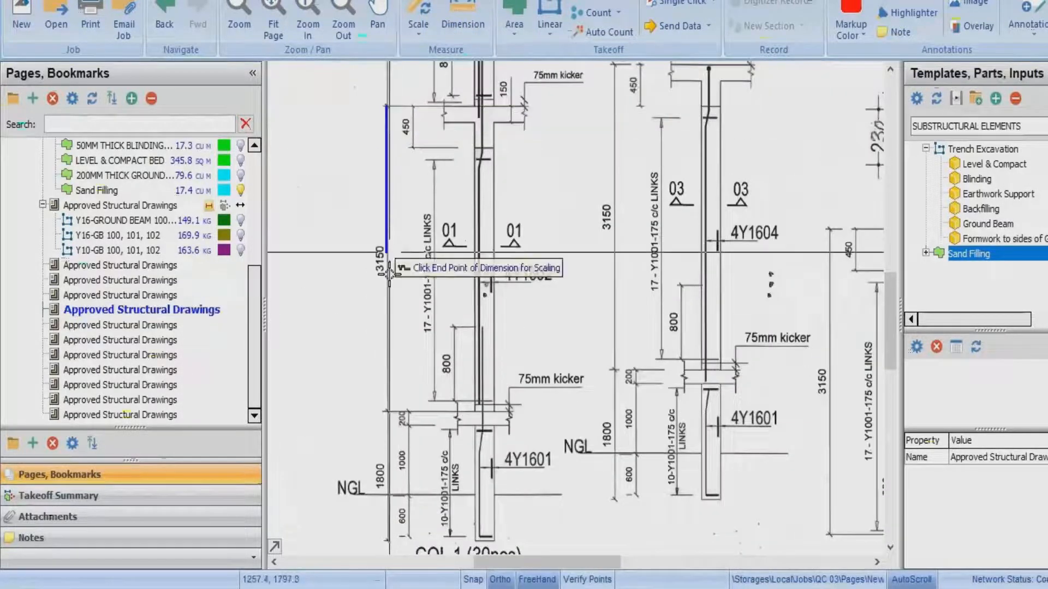
pyautogui.click(393, 413)
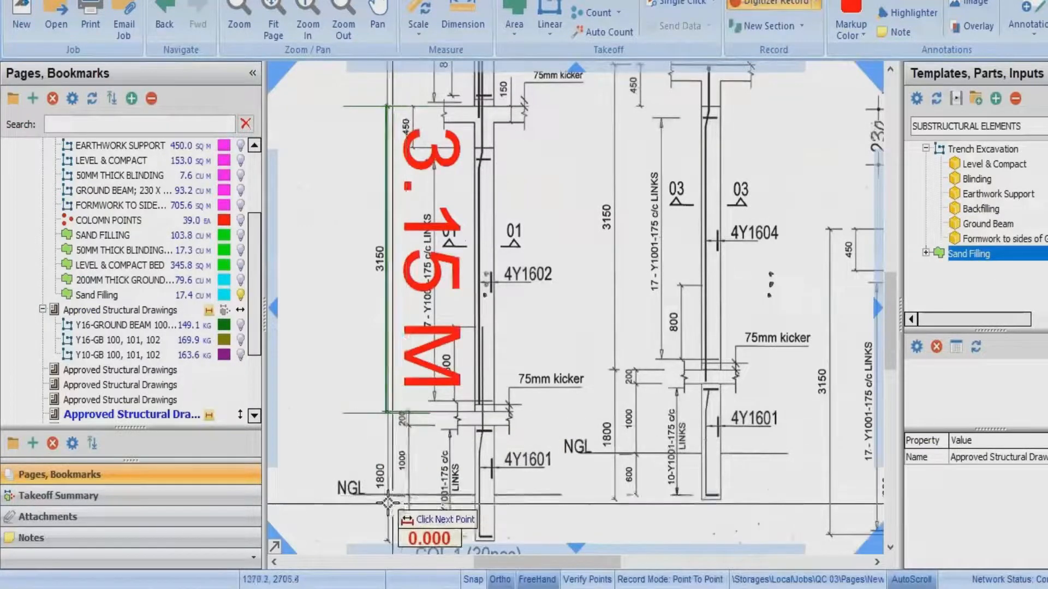
# Check the page scale by measuring along the 1800 dimension line of COL.1, without keeping the dimension.
pyautogui.scroll(2, 369, 384)
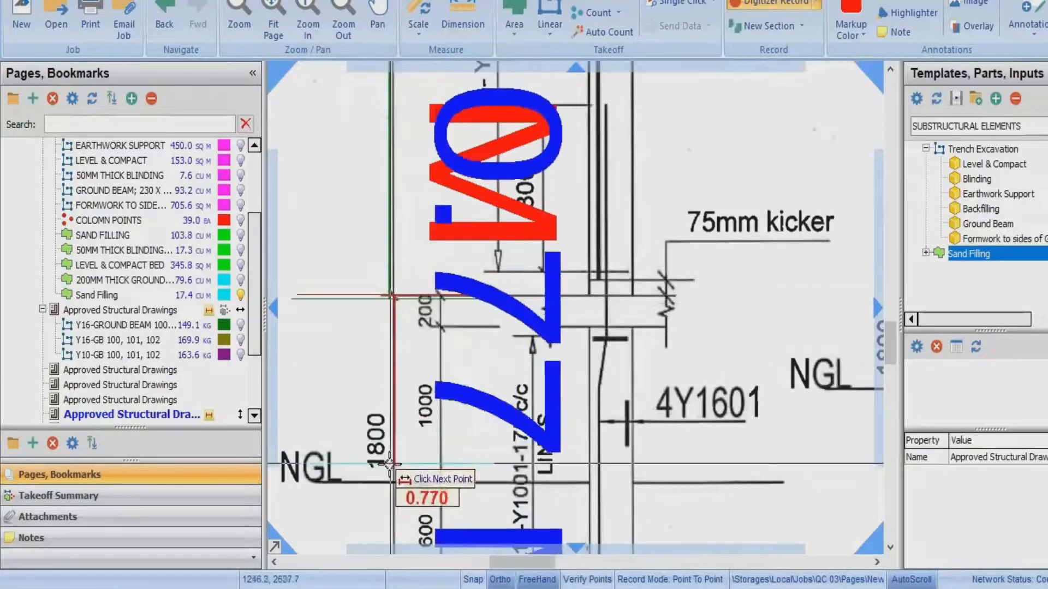
pyautogui.scroll(-2, 414, 390)
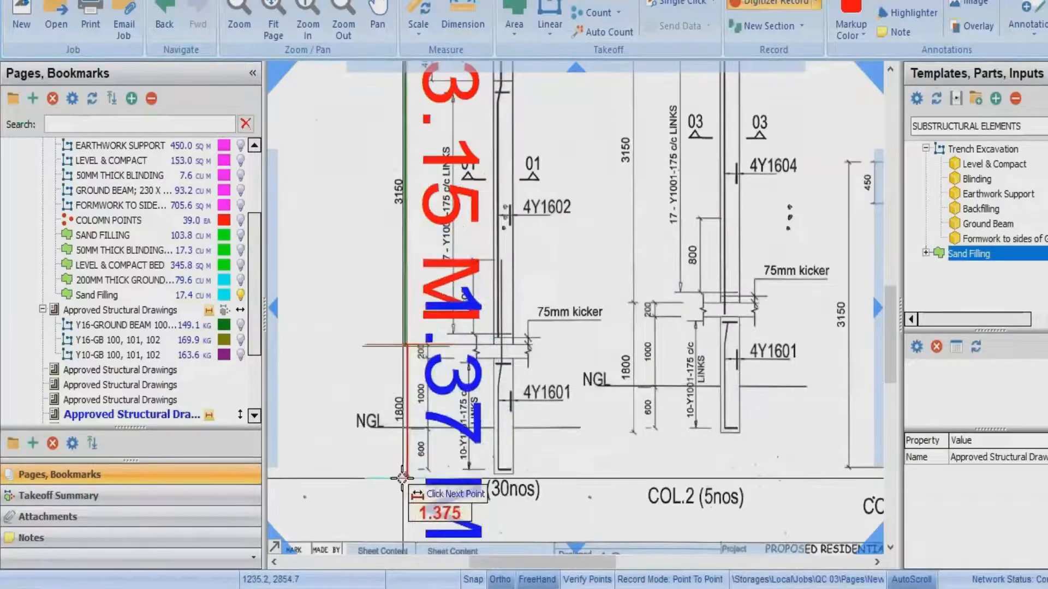
pyautogui.scroll(2, 402, 478)
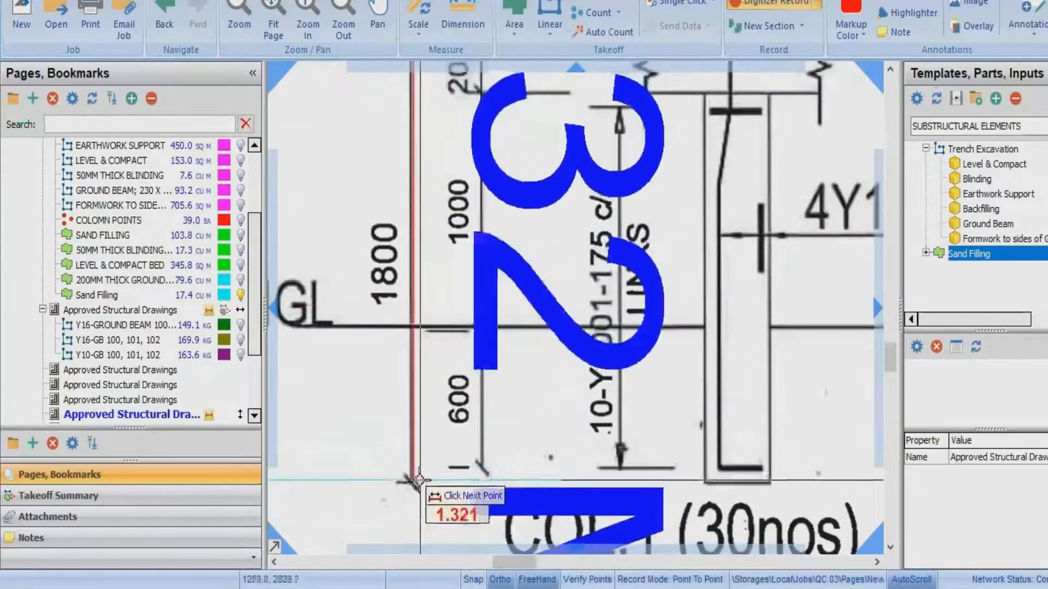
pyautogui.scroll(-2, 418, 481)
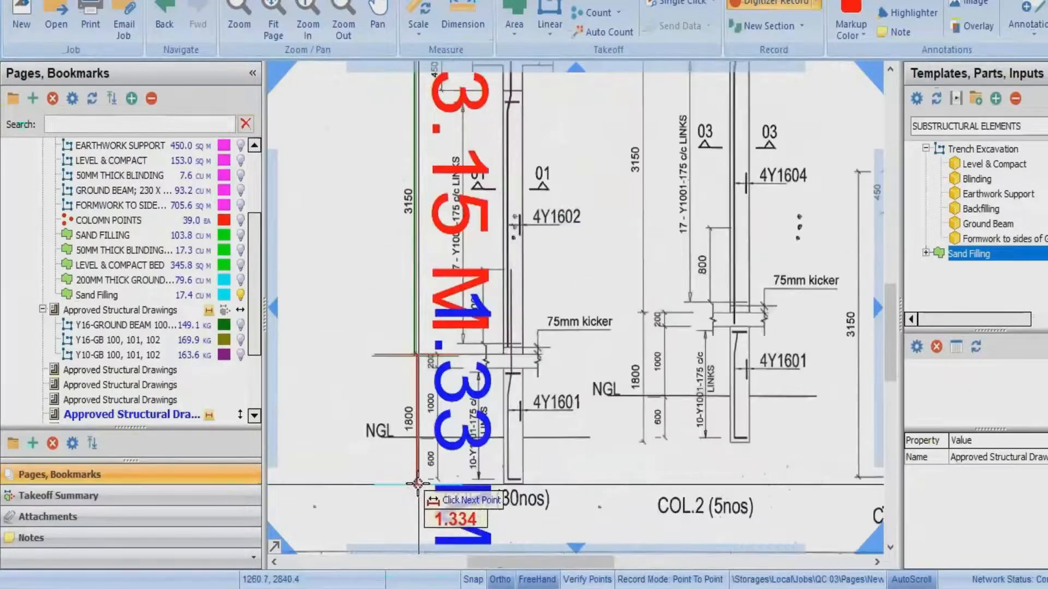
pyautogui.press('Escape')
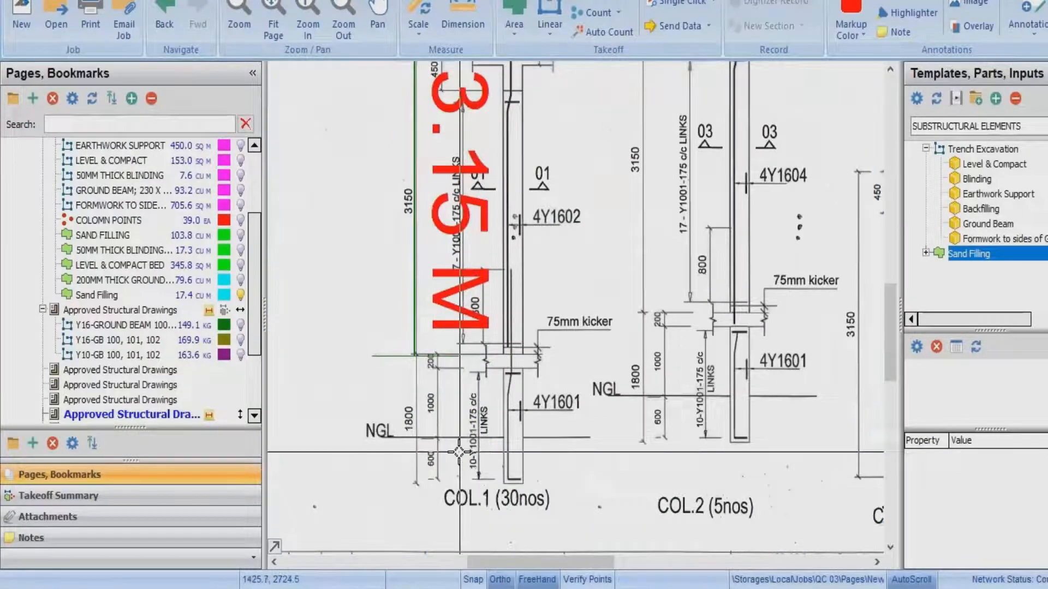
# Rescale the column details page, setting the 1800 dimension line at the foot of COL.1 to 1.80 m.
pyautogui.scroll(2, 423, 415)
pyautogui.scroll(-2, 413, 401)
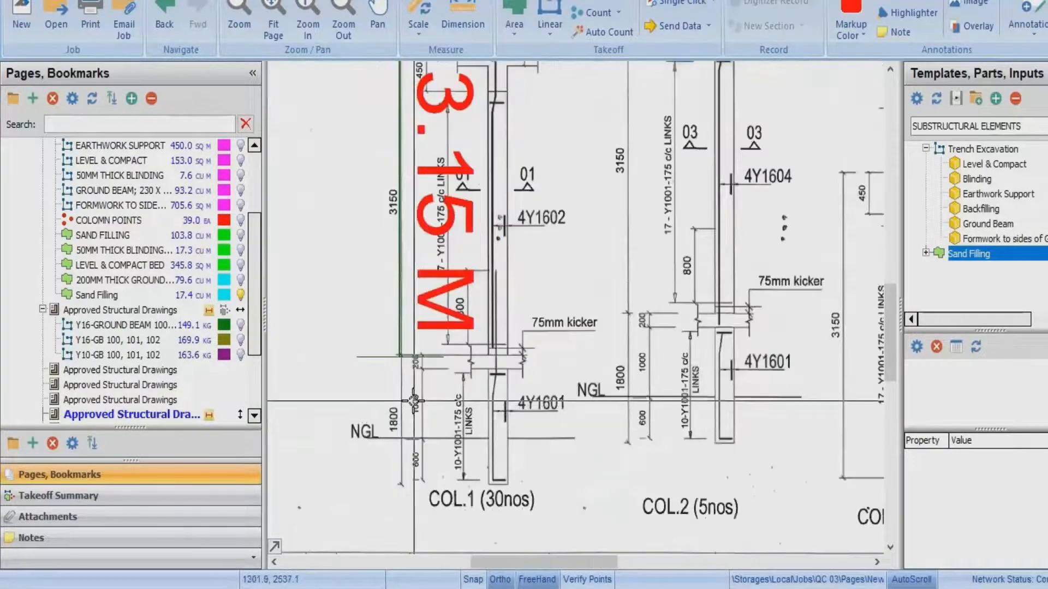
pyautogui.scroll(2, 414, 401)
pyautogui.click(391, 298)
pyautogui.scroll(-2, 401, 300)
pyautogui.scroll(2, 419, 423)
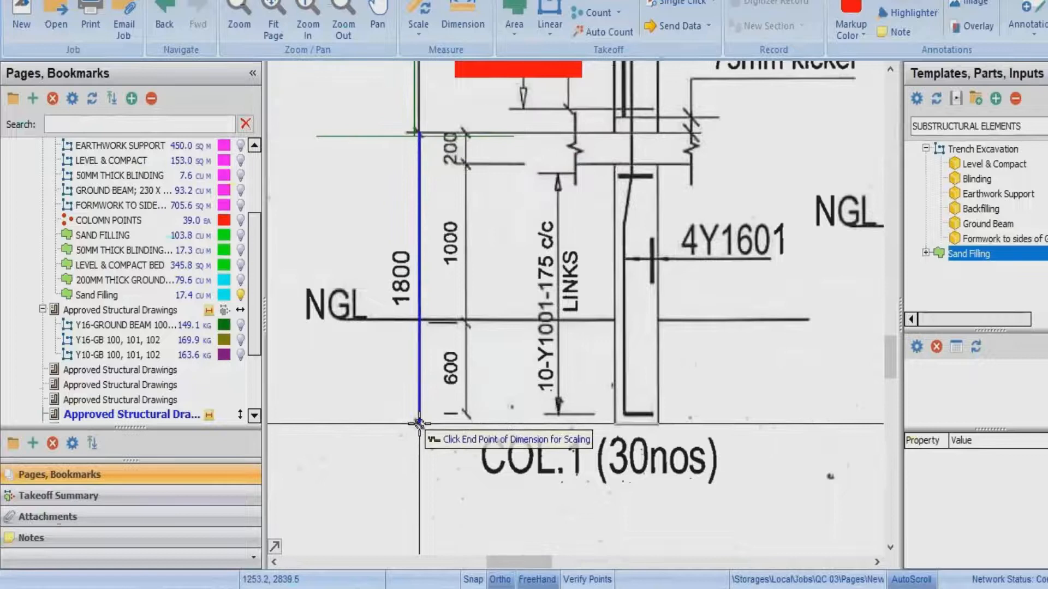
pyautogui.click(419, 423)
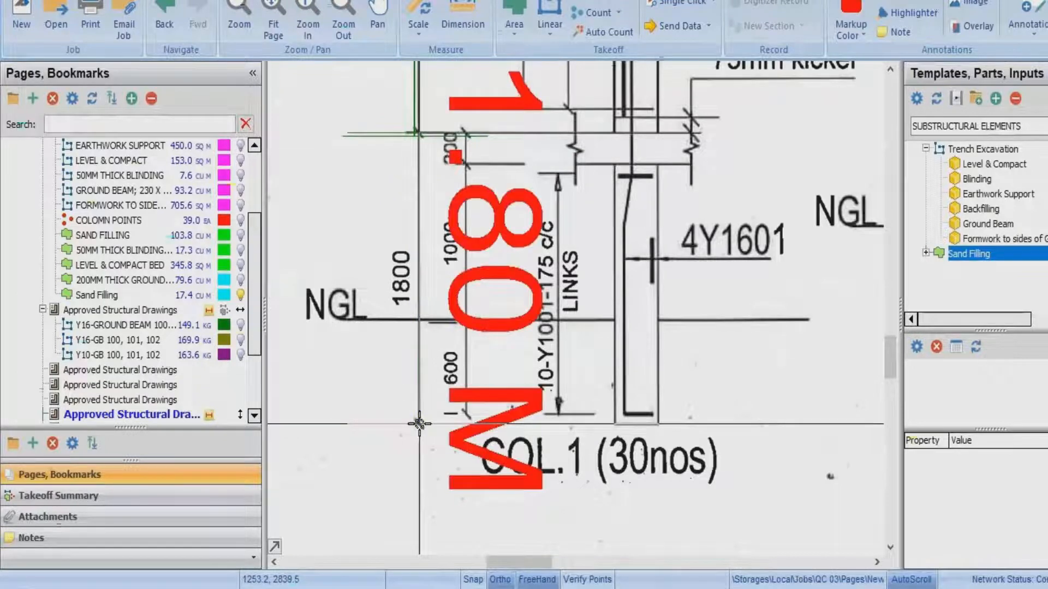
# Verify the scale by dimensioning the 1800 line beside the foot of COL.2, and stop recording.
pyautogui.click(461, 11)
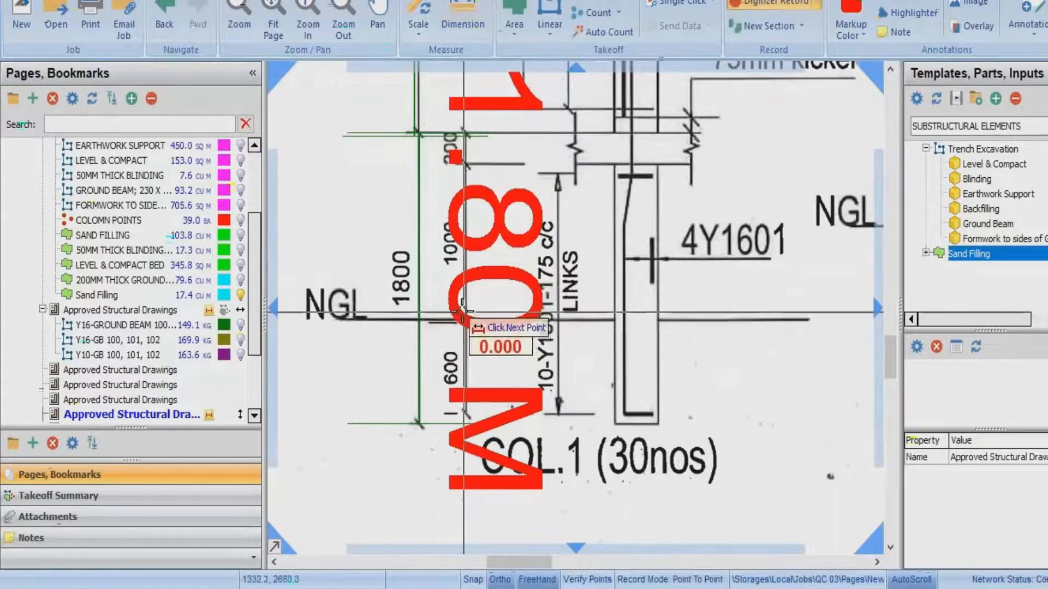
pyautogui.scroll(3, 483, 359)
pyautogui.scroll(-3, 482, 358)
pyautogui.scroll(2, 459, 381)
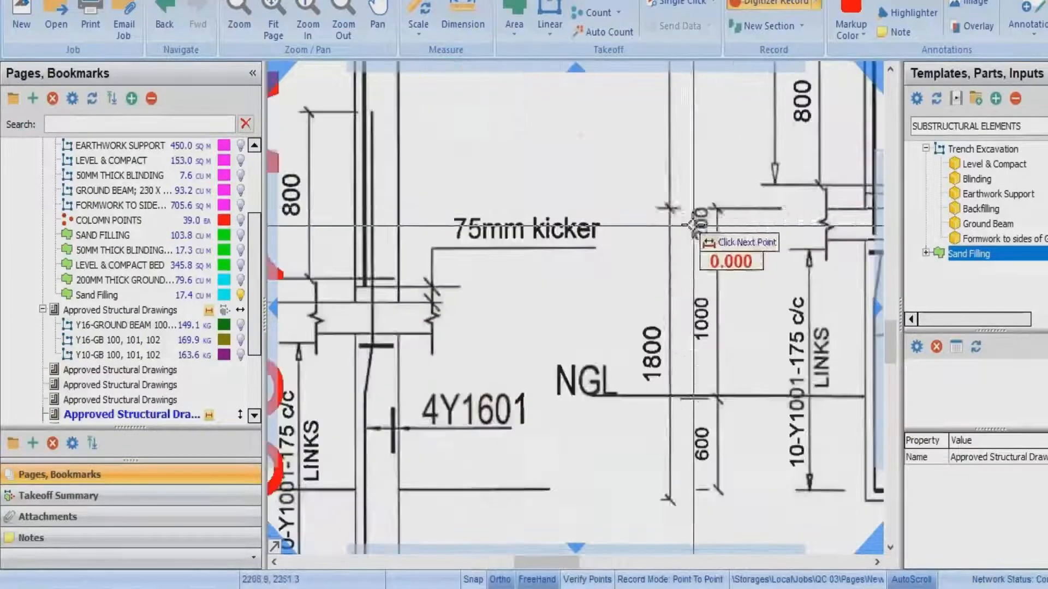
pyautogui.click(667, 206)
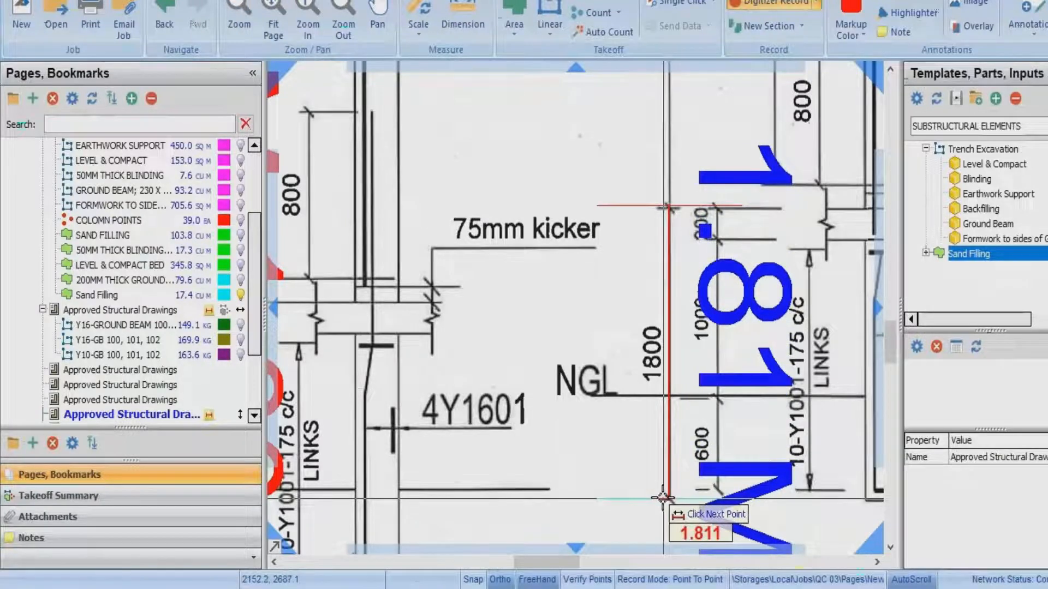
pyautogui.click(663, 498)
pyautogui.scroll(-5, 663, 497)
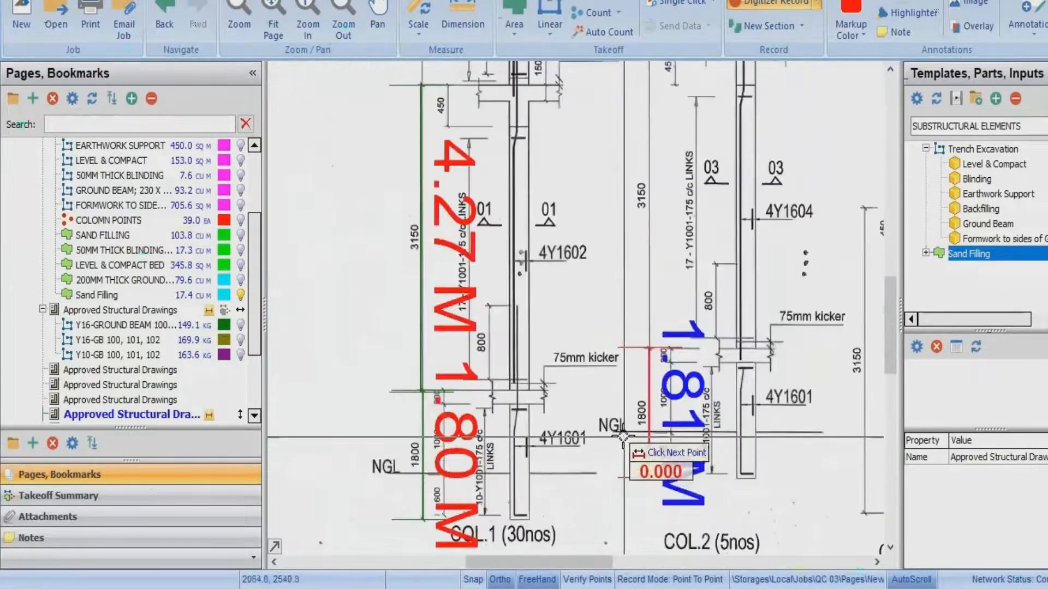
pyautogui.click(755, 6)
# Measure COL.1's reinforcement from the top of the 800 lap to the start of the 4Y1601 bars, and delete that dimension.
pyautogui.scroll(3, 568, 493)
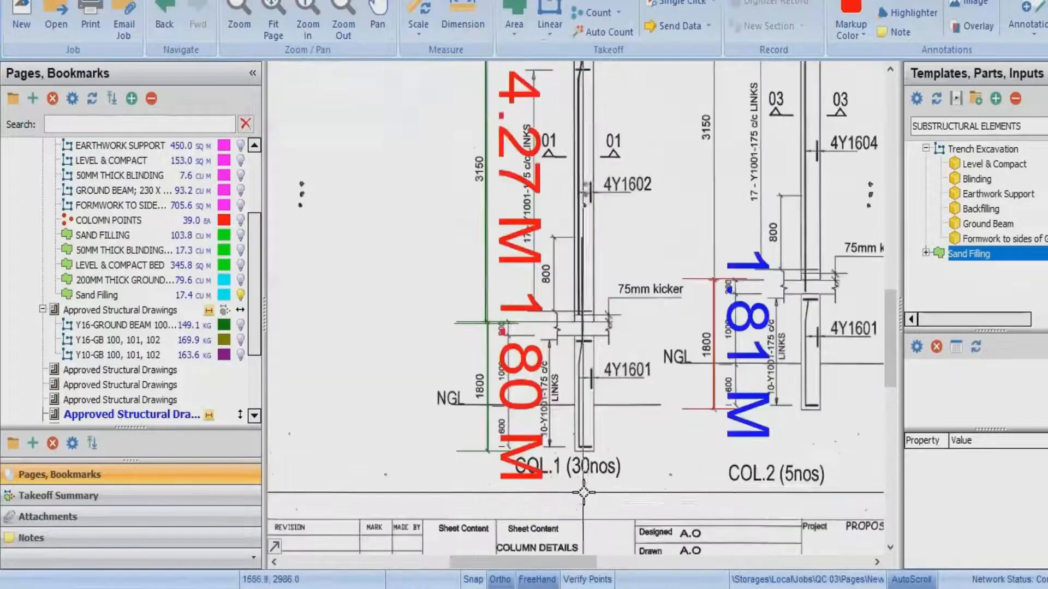
pyautogui.scroll(2, 567, 493)
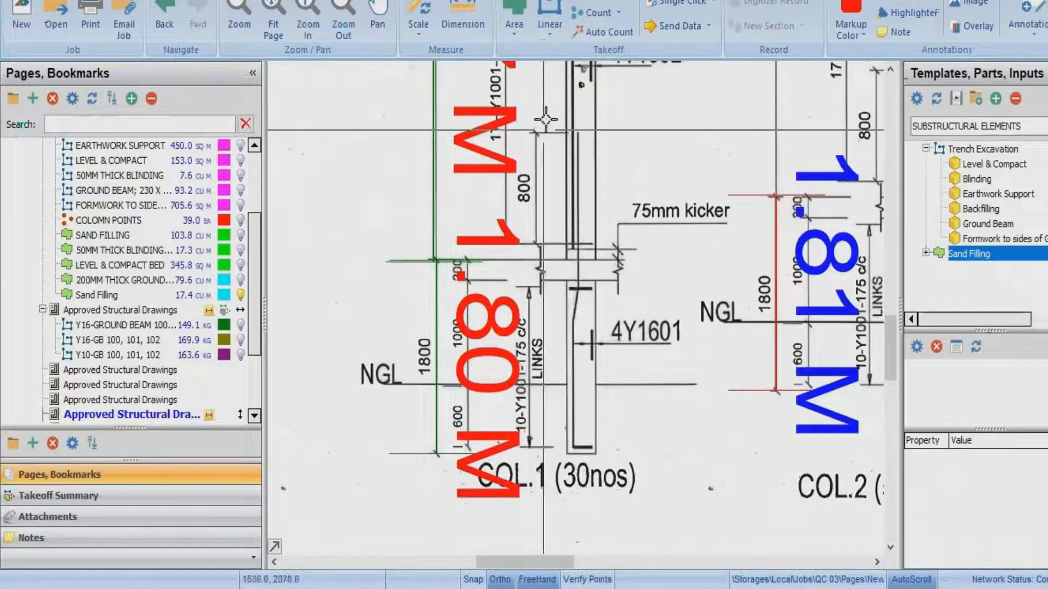
pyautogui.click(468, 6)
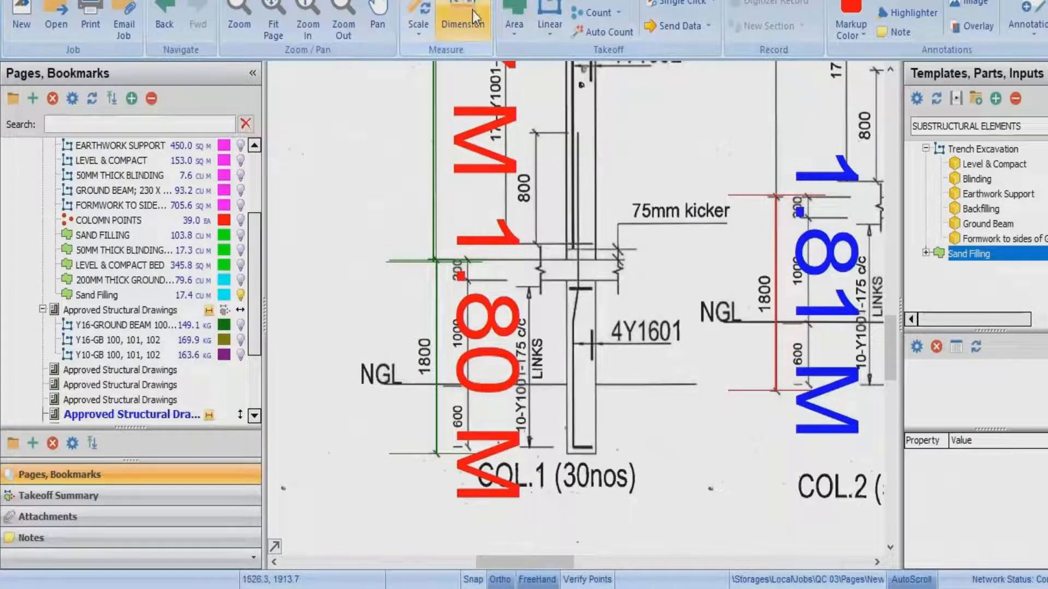
pyautogui.click(580, 132)
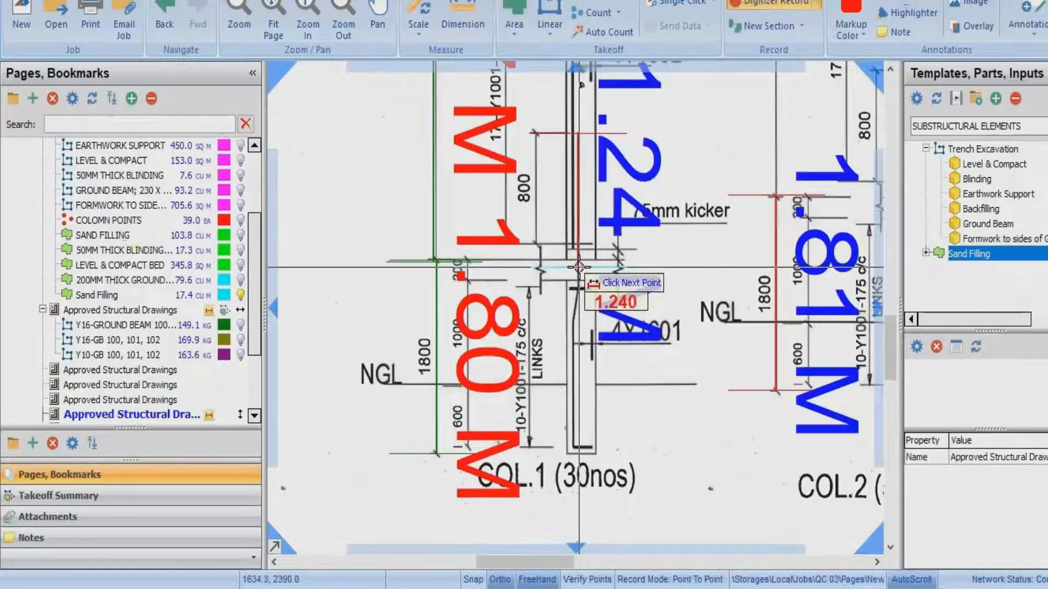
pyautogui.click(574, 290)
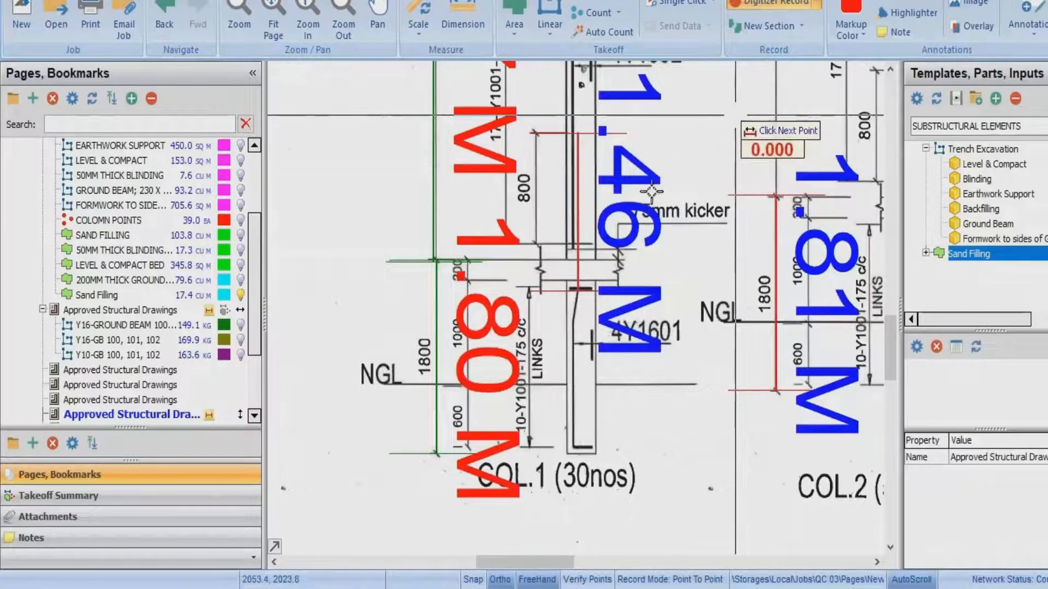
pyautogui.press('Escape')
pyautogui.click(579, 229)
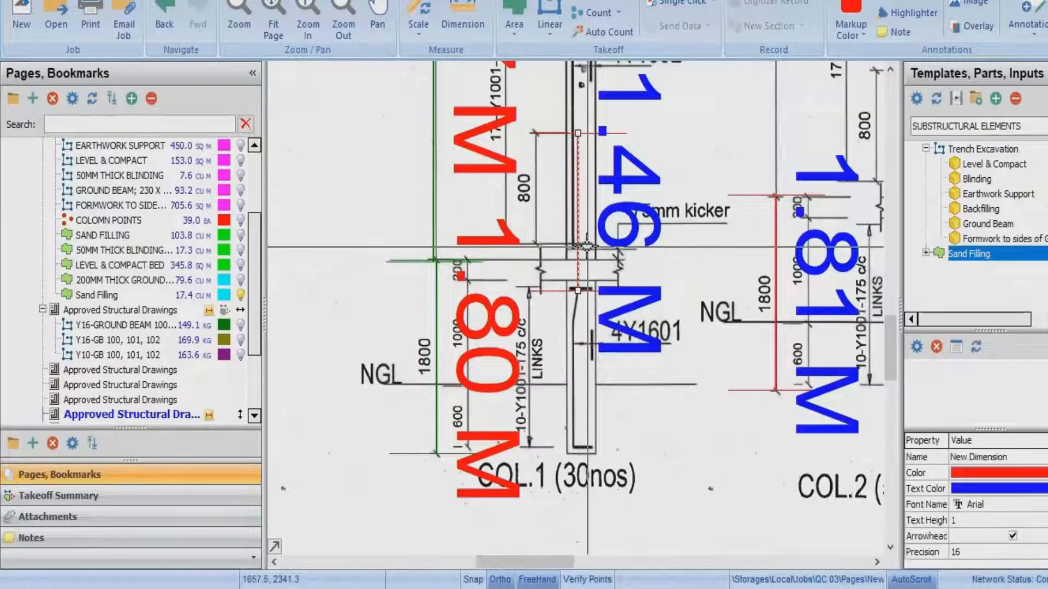
pyautogui.press('Delete')
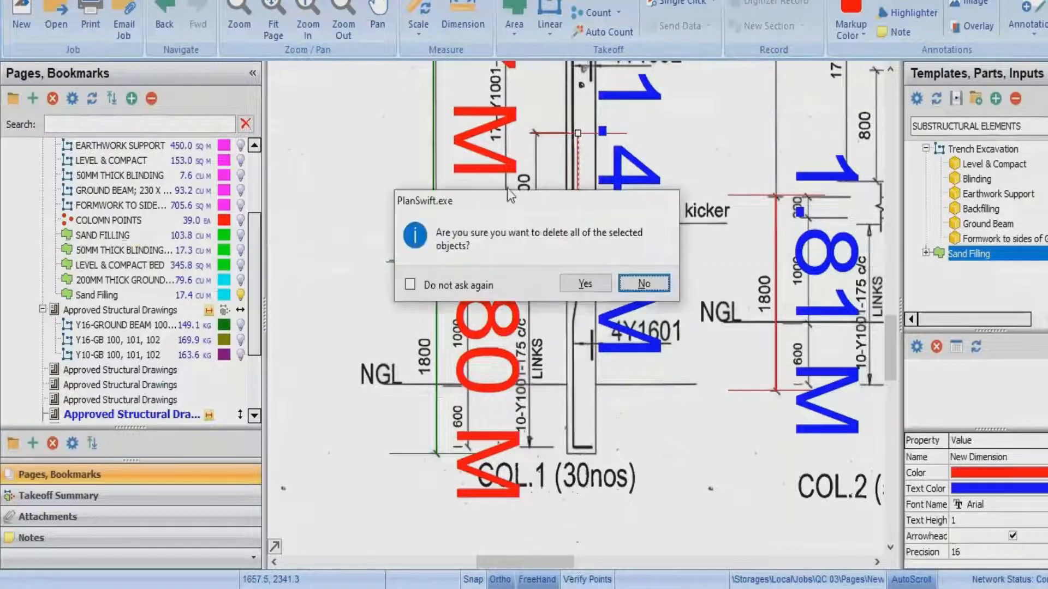
pyautogui.click(584, 283)
# Add a count template named Reinforcement to Column Starter to the substructural elements templates.
pyautogui.click(462, 19)
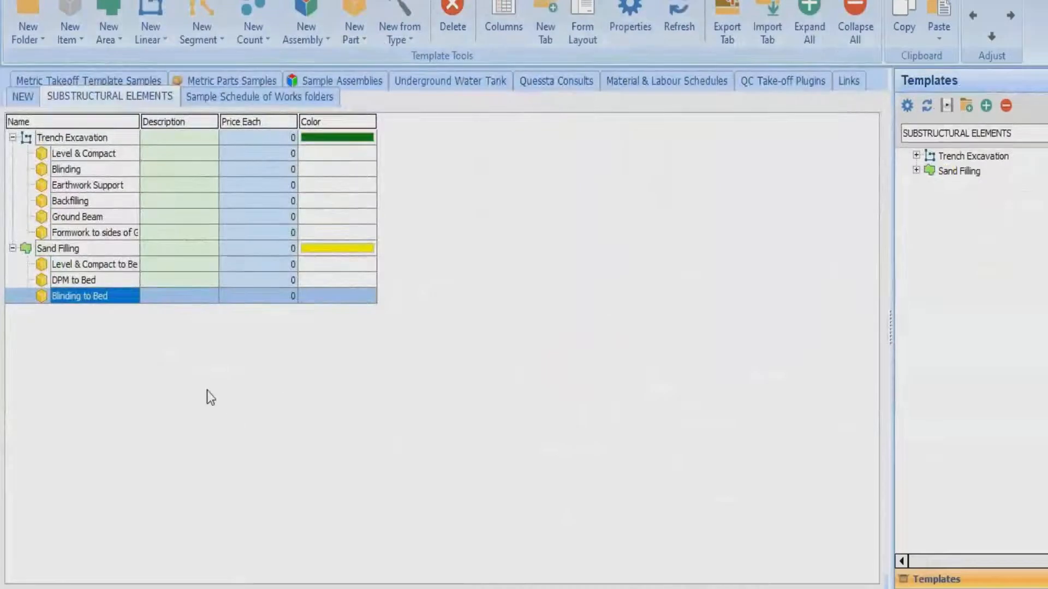
pyautogui.click(12, 248)
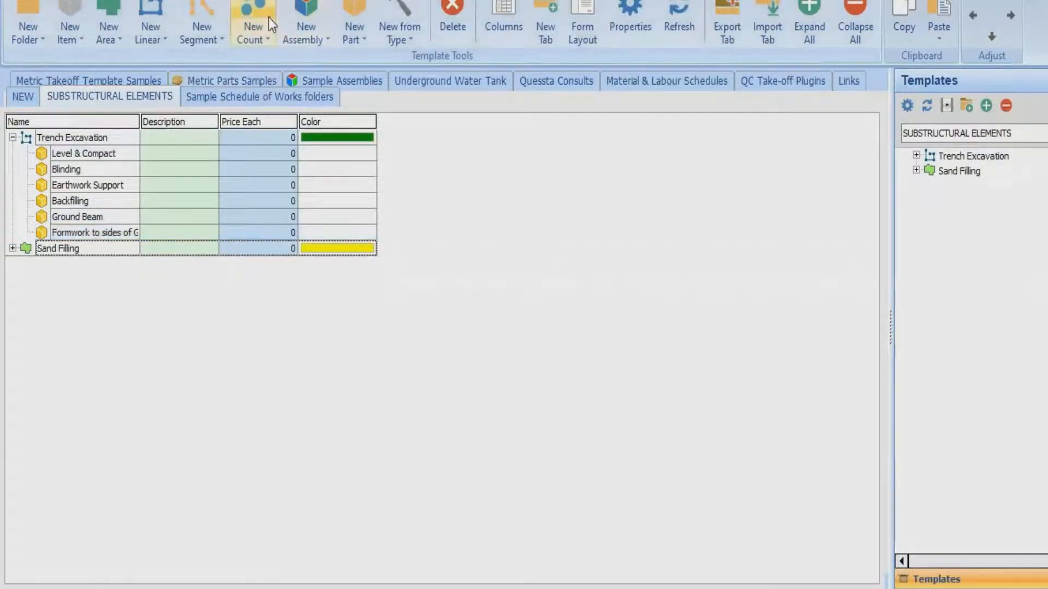
pyautogui.click(253, 12)
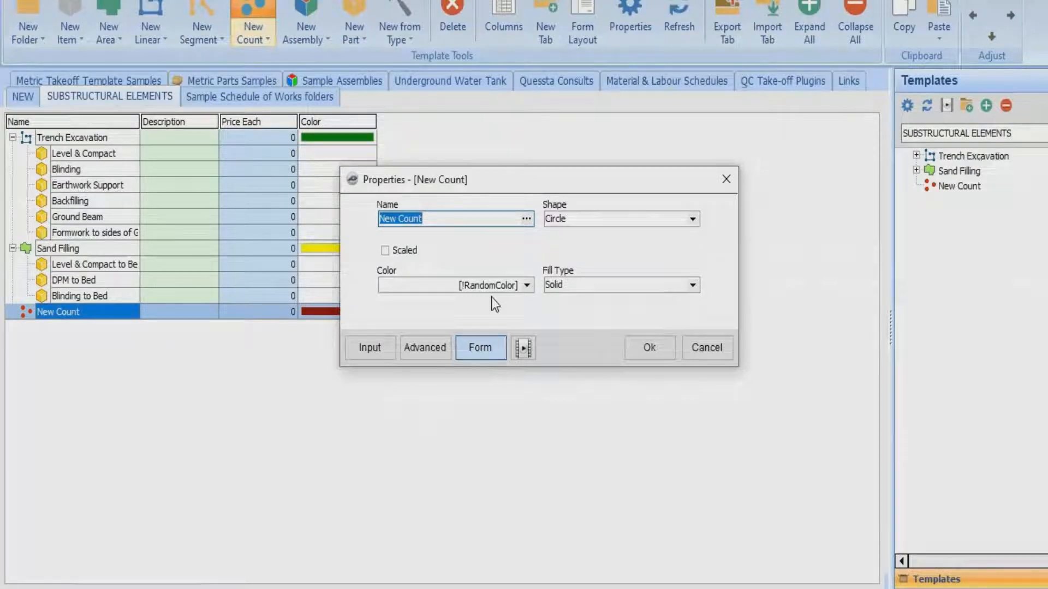
pyautogui.write('Re')
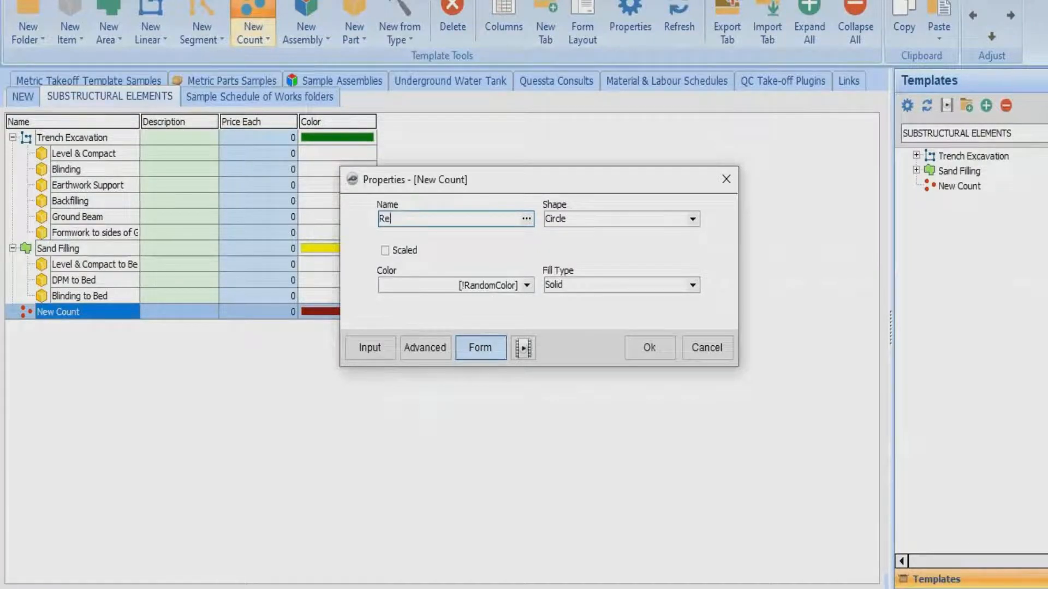
pyautogui.write('inforcement to Column Starter')
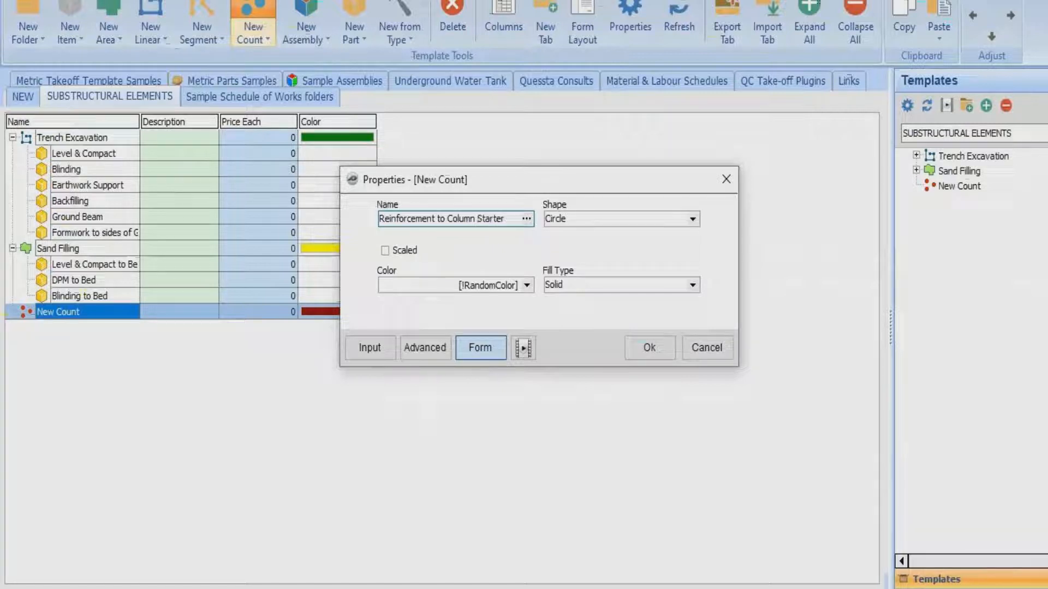
pyautogui.click(647, 348)
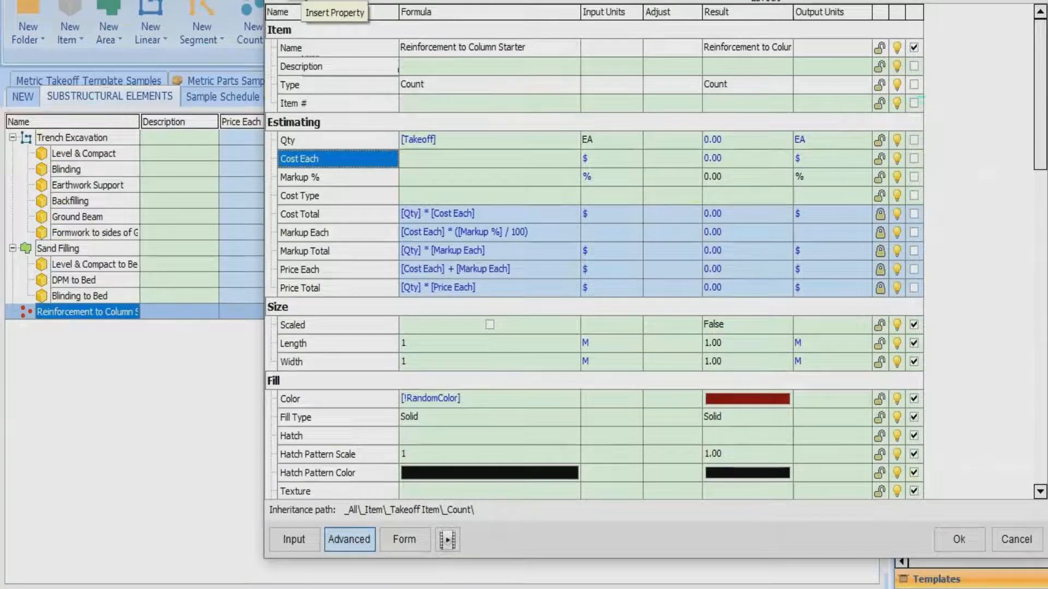
# Add a number property named Nr of Colmn to the count template's Estimating group.
pyautogui.click(299, 1)
pyautogui.write('L')
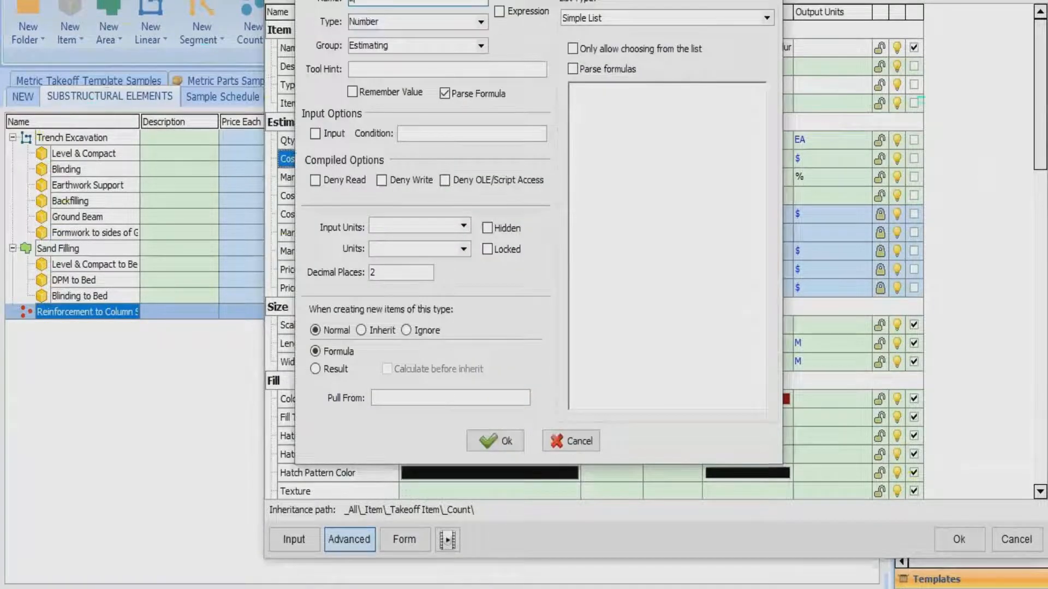
pyautogui.write('ength')
pyautogui.press('BackSpace')
pyautogui.press('BackSpace')
pyautogui.write('No of')
pyautogui.click(487, 444)
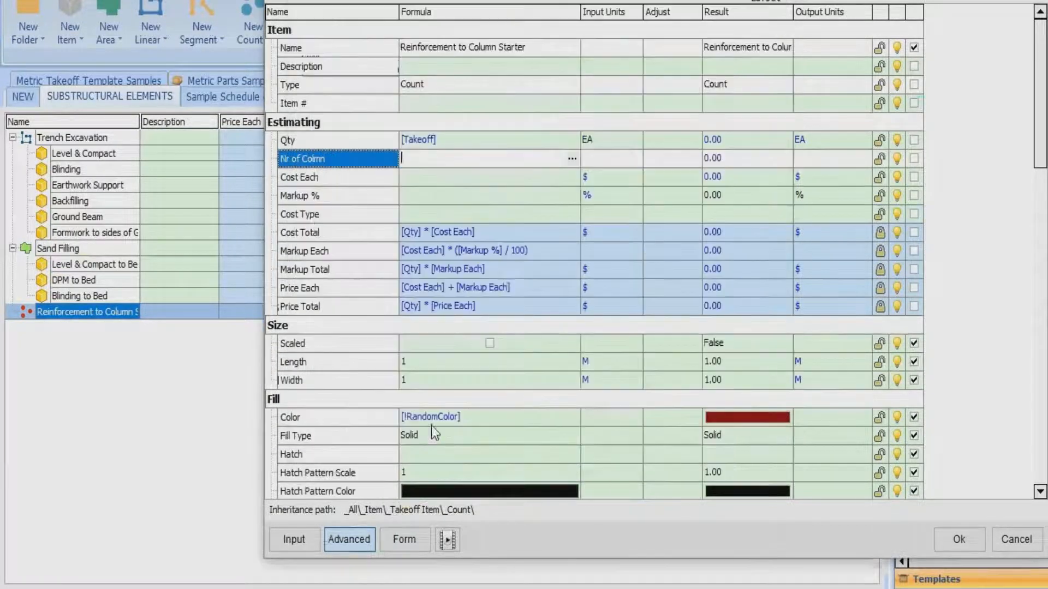
# Add number properties named Length and Qty of Iron to the Estimating group.
pyautogui.click(304, 180)
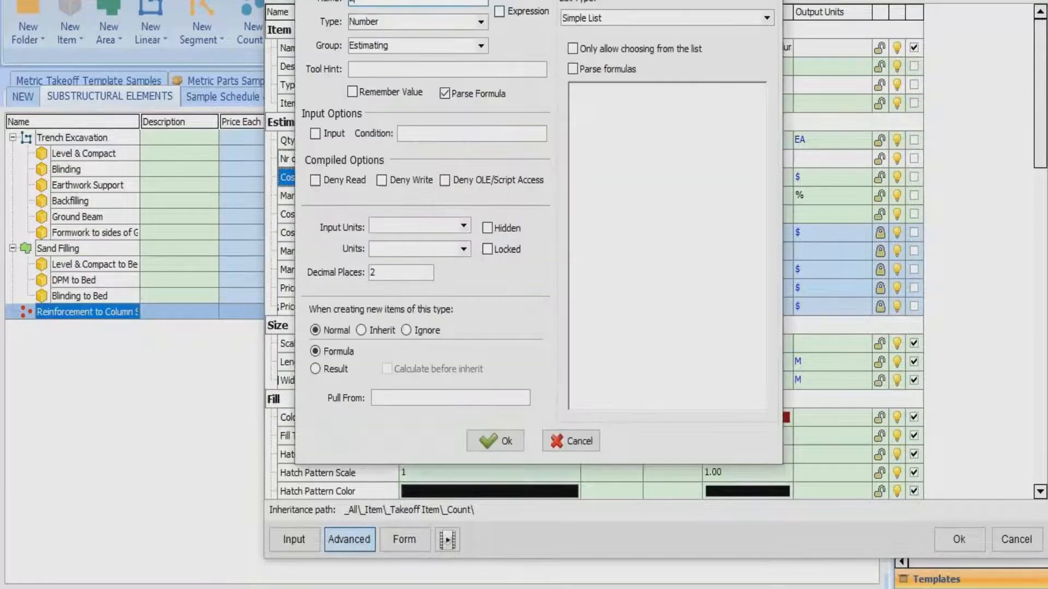
pyautogui.write('ngth')
pyautogui.click(483, 443)
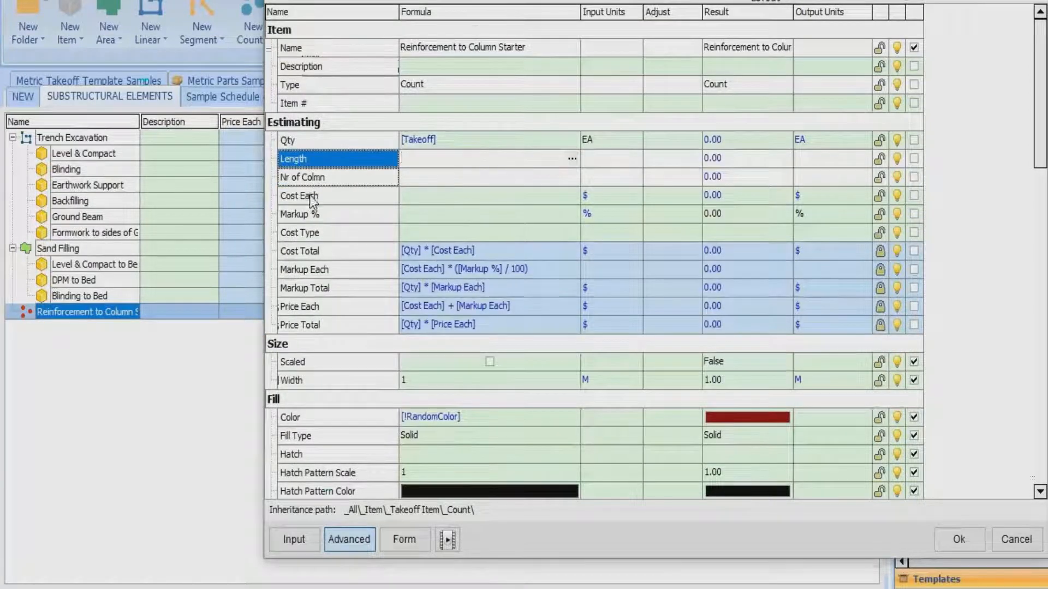
pyautogui.click(309, 195)
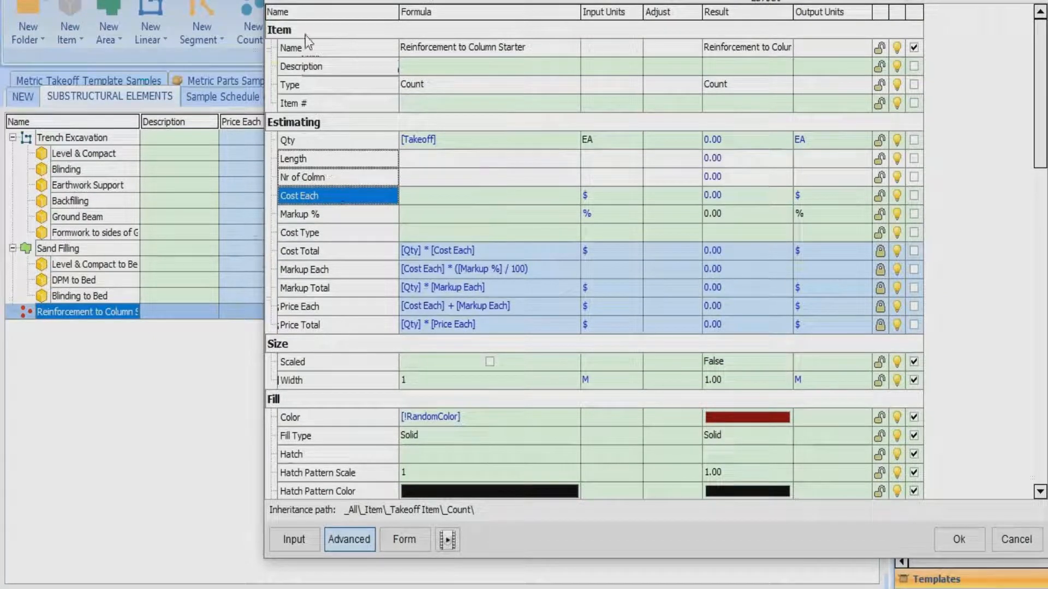
pyautogui.click(302, 2)
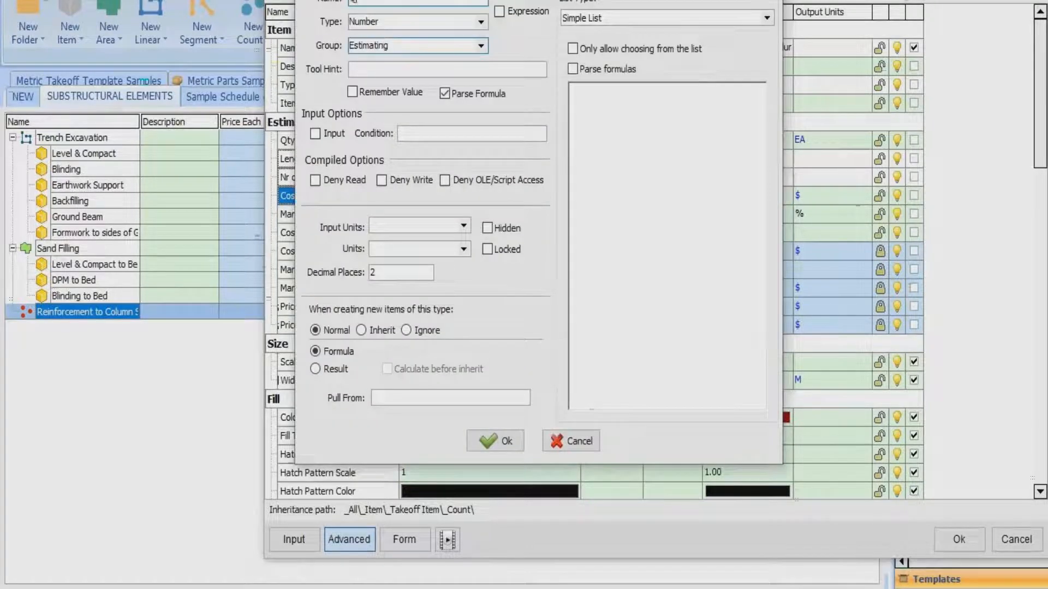
pyautogui.write('Qty by r/f')
pyautogui.click(489, 439)
pyautogui.click(319, 198)
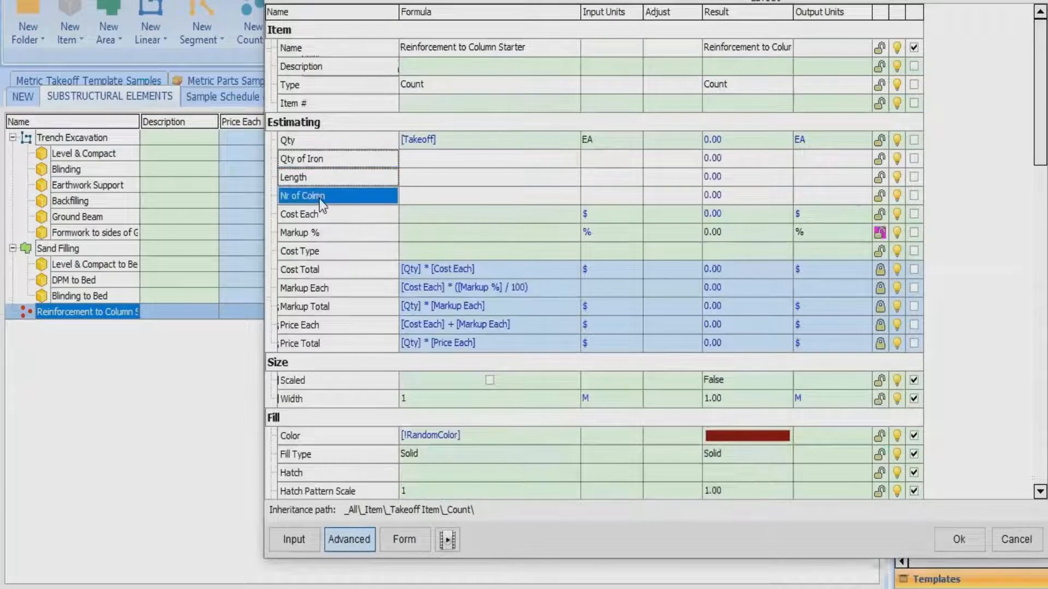
# Add Weight, Density, Bend and Sum properties to the Estimating group and start the Sum formula with [Length] *.
pyautogui.click(326, 8)
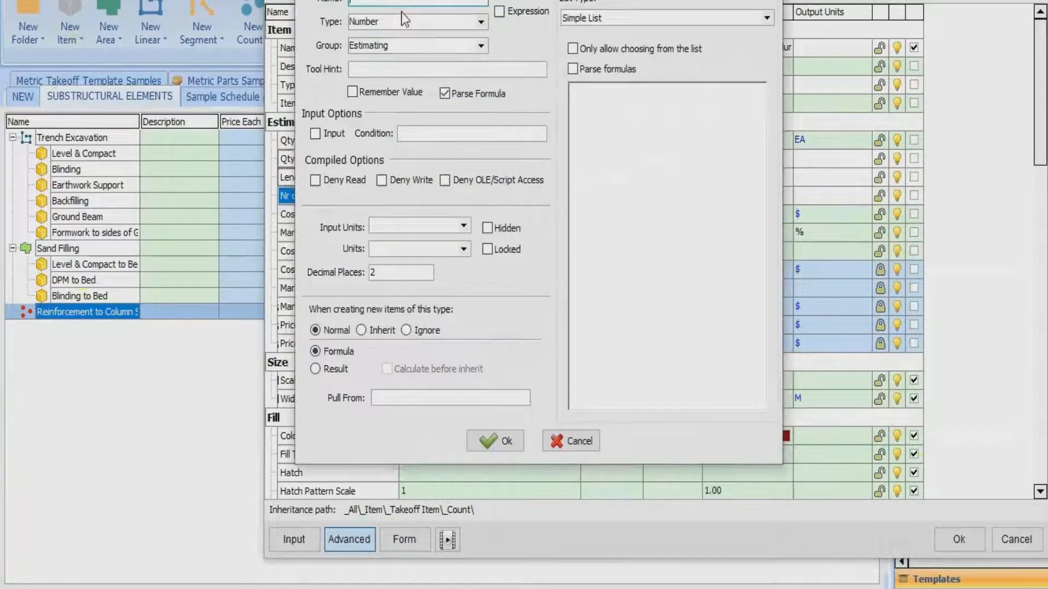
pyautogui.write('Weight')
pyautogui.click(505, 443)
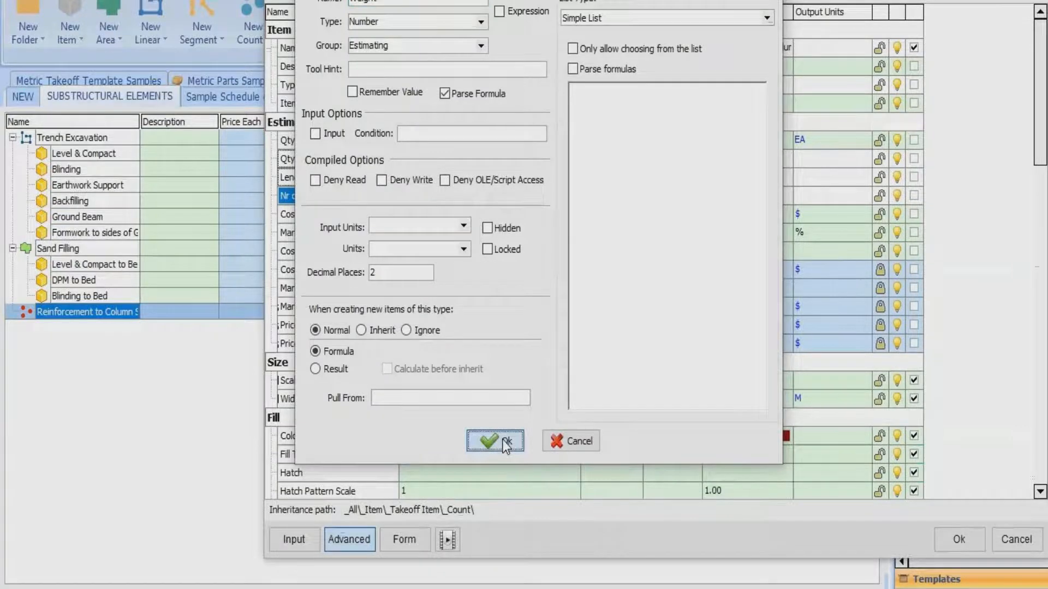
pyautogui.click(309, 19)
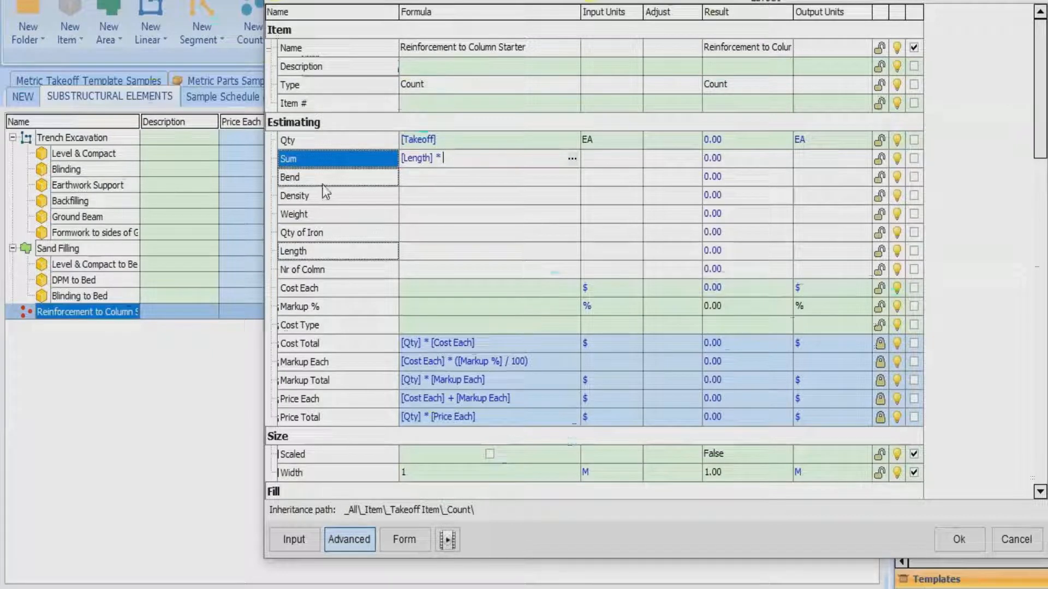
pyautogui.click(329, 178)
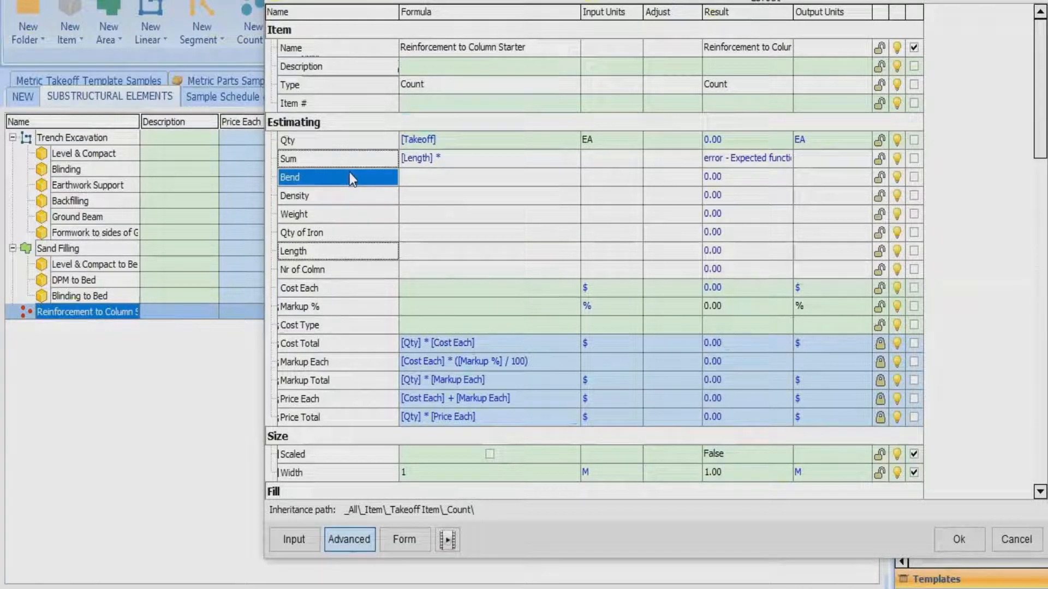
# Set the Qty of Iron formula to [Length] + [Bend].
pyautogui.click(316, 233)
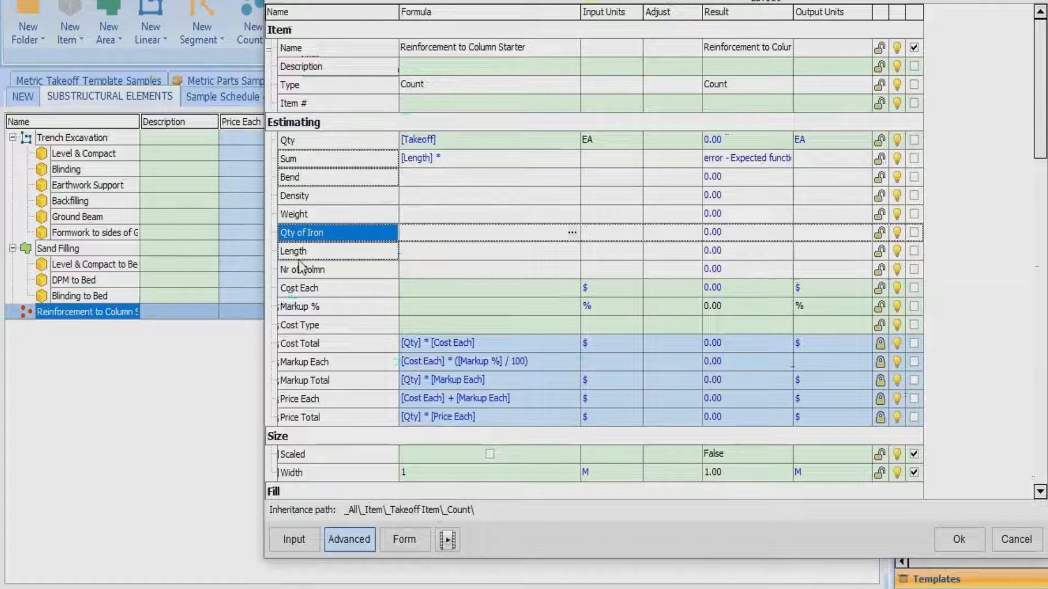
pyautogui.moveTo(304, 252); pyautogui.dragTo(405, 234)
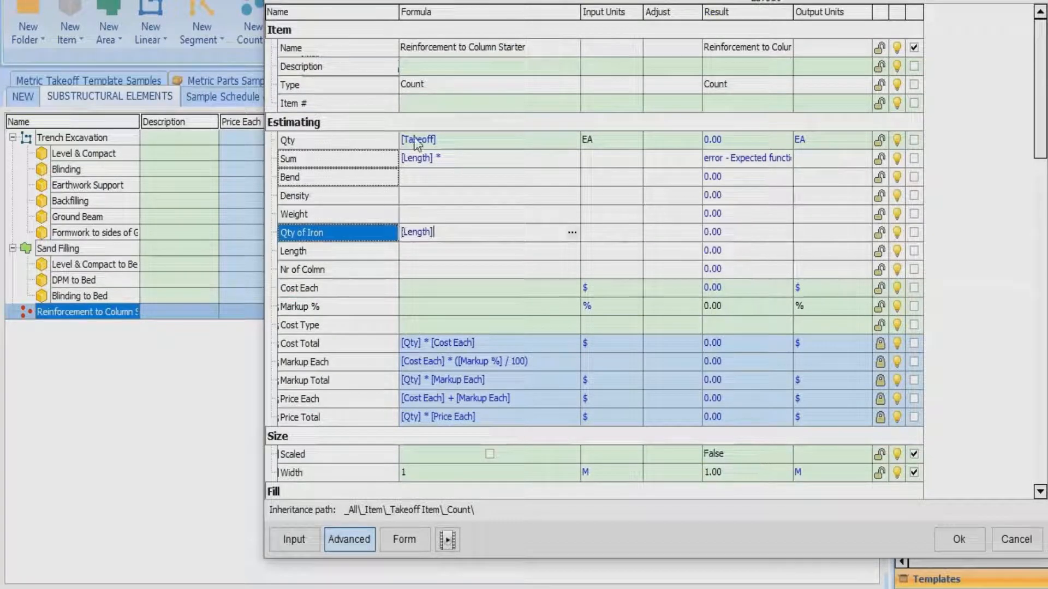
pyautogui.write('+')
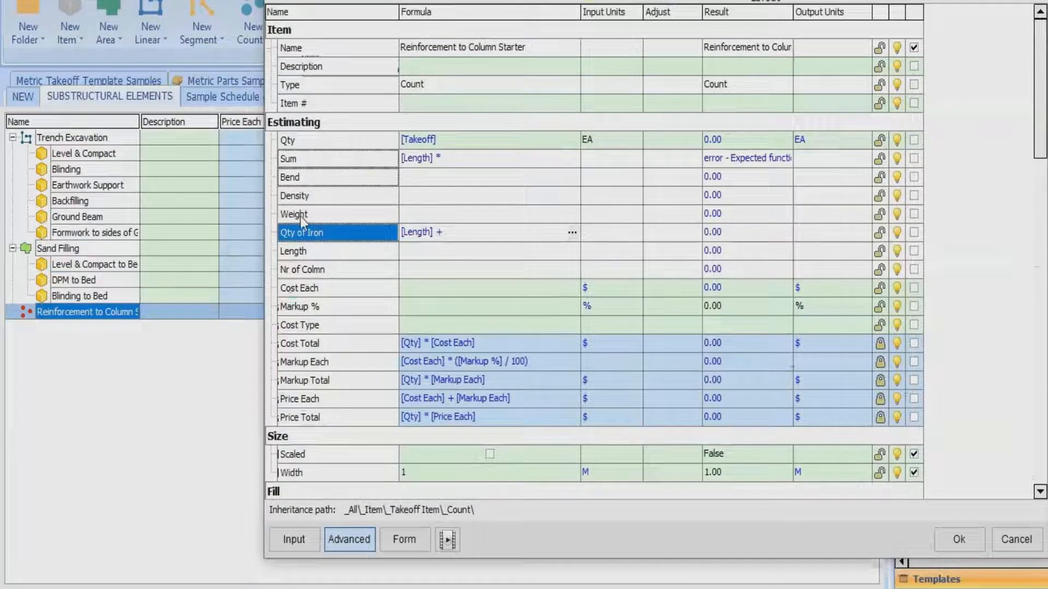
pyautogui.click(292, 177)
pyautogui.click(456, 235)
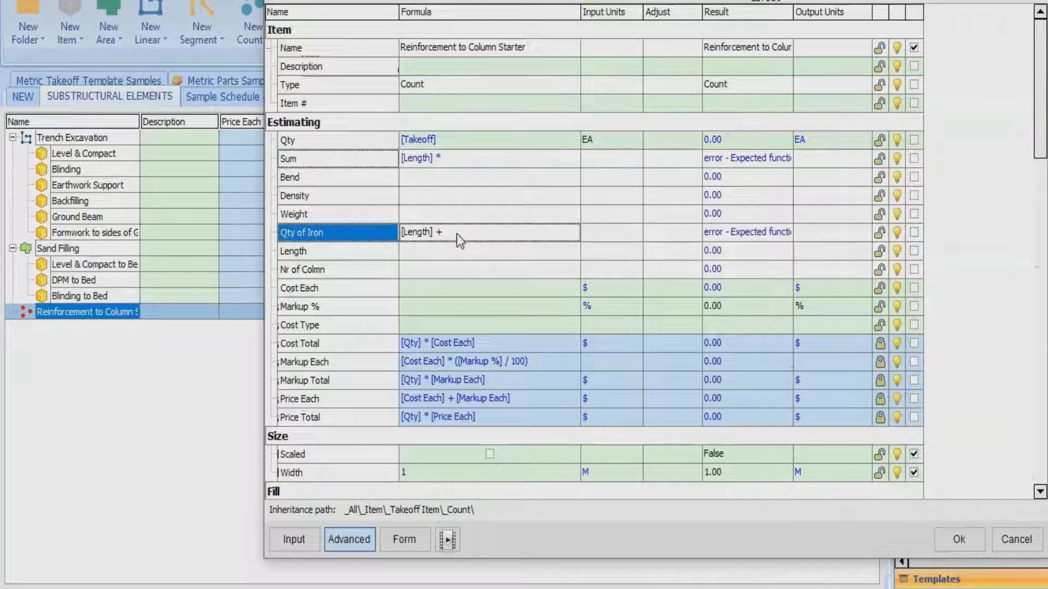
pyautogui.moveTo(457, 235); pyautogui.dragTo(456, 235)
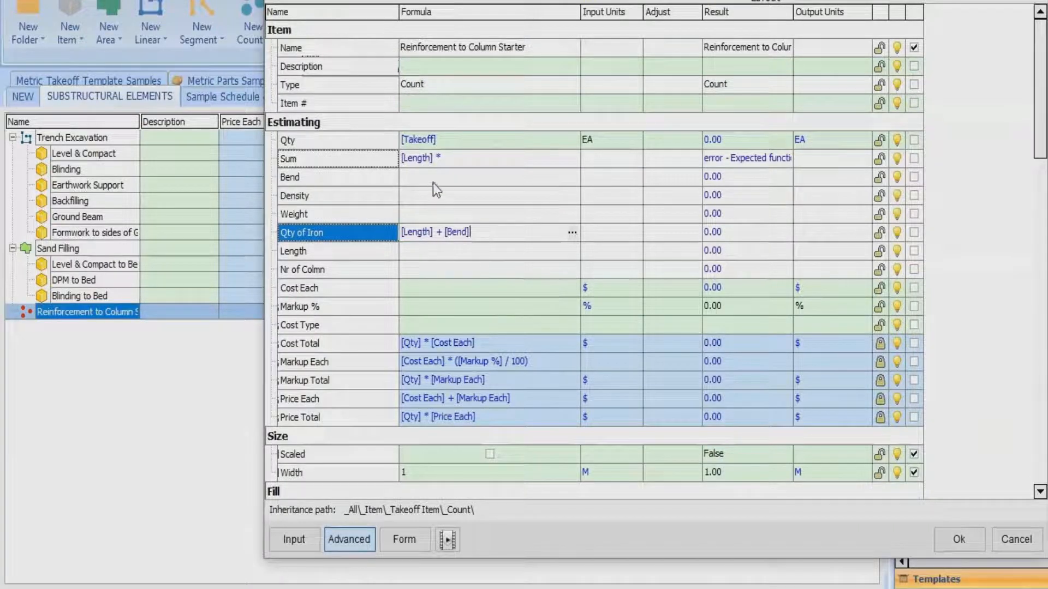
# Clear the Sum formula and restart it with [Qty of Iron] *.
pyautogui.click(452, 157)
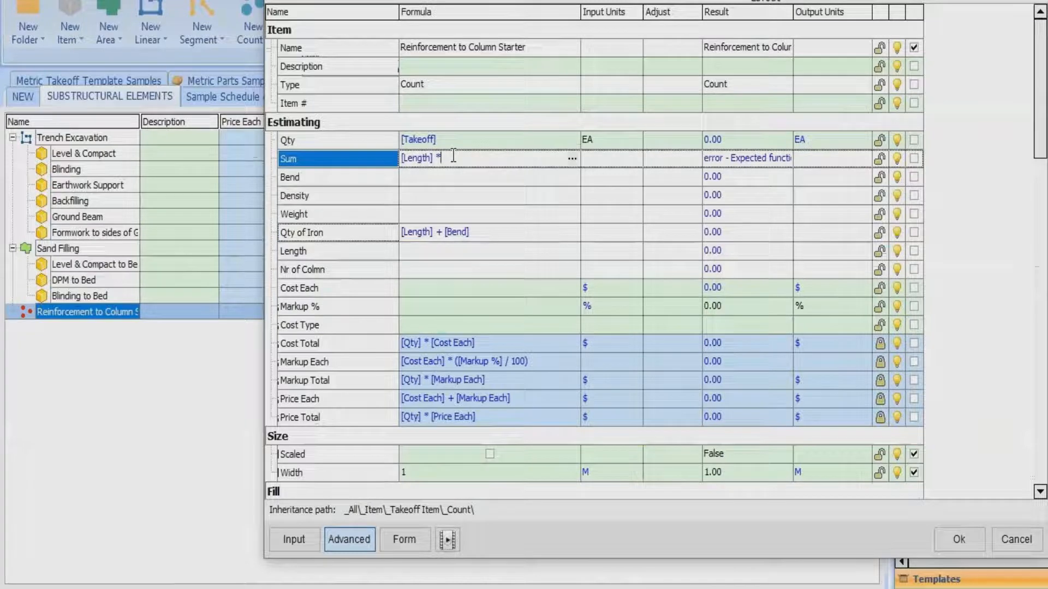
pyautogui.press('BackSpace')
pyautogui.press('BackSpace')
pyautogui.press('BackSpace')
pyautogui.press('BackSpace')
pyautogui.press('BackSpace')
pyautogui.press('BackSpace')
pyautogui.press('BackSpace')
pyautogui.press('BackSpace')
pyautogui.press('BackSpace')
pyautogui.press('BackSpace')
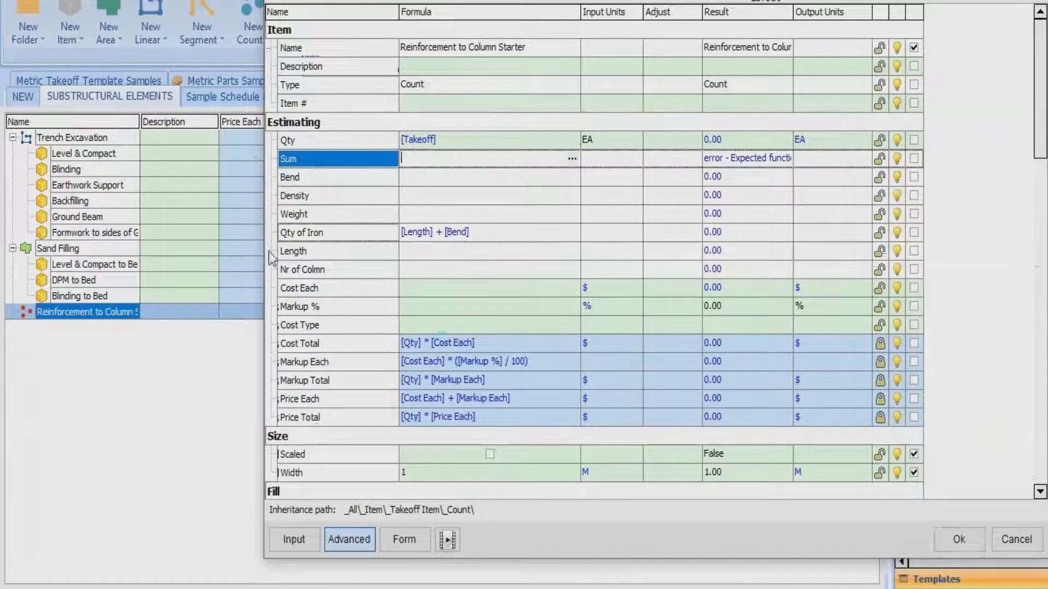
pyautogui.click(298, 235)
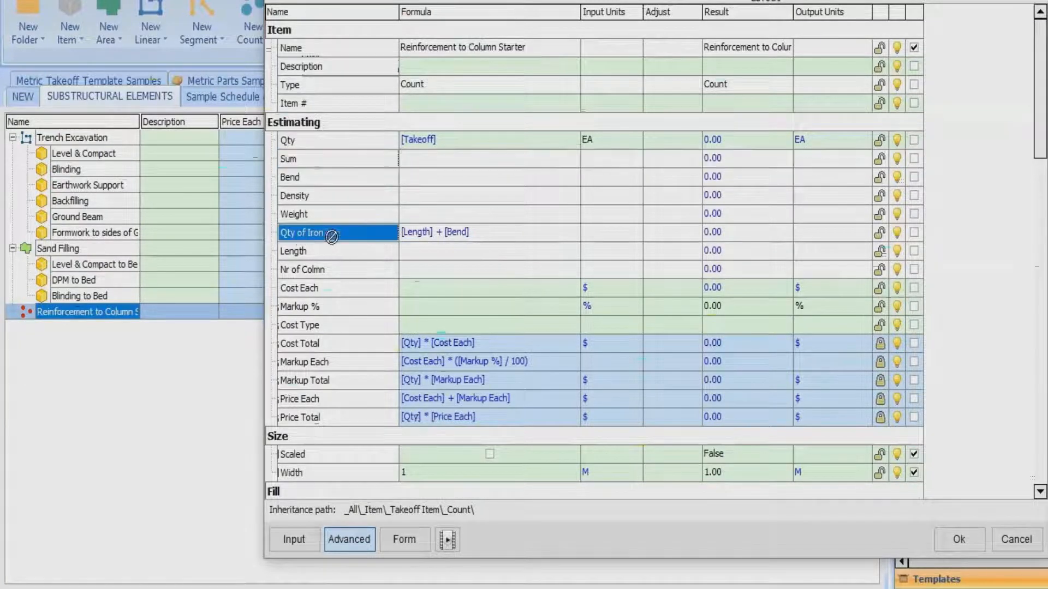
pyautogui.click(404, 158)
pyautogui.write('[Qty of Iron] *')
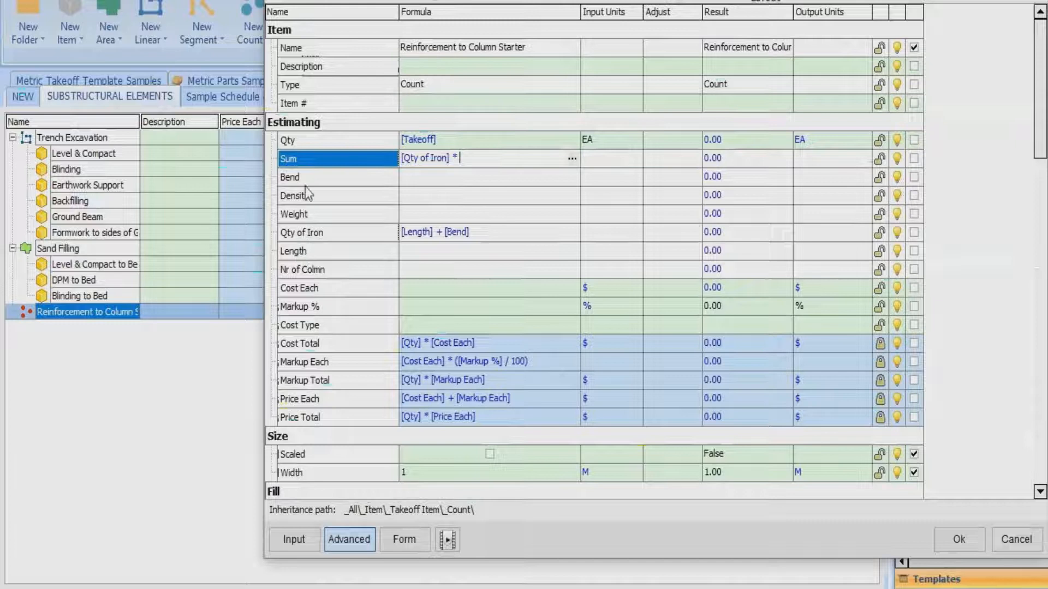
pyautogui.press('Return')
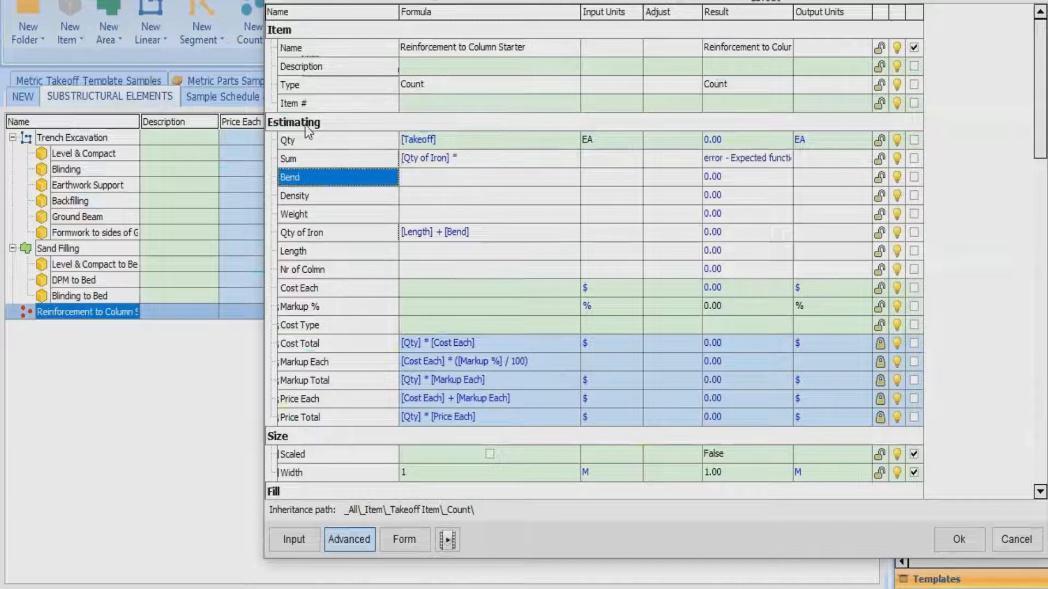
# Add a Nr of Reinf. property to the Estimating group and complete the Sum formula as [Qty of Iron] * [Nr of Reinf.].
pyautogui.click(299, 5)
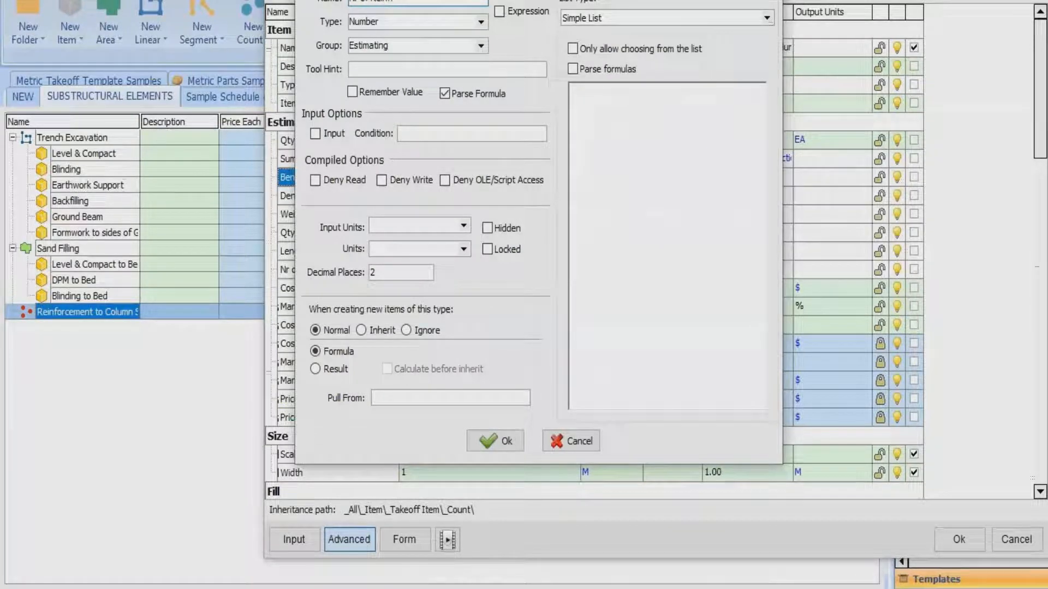
pyautogui.click(505, 441)
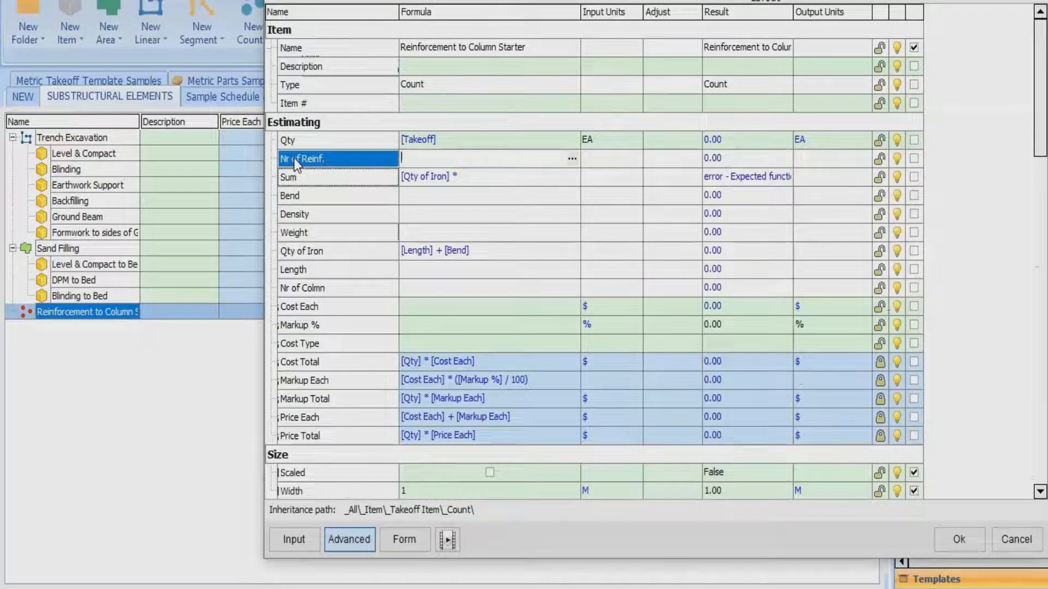
pyautogui.click(482, 179)
pyautogui.write('[Nr of Reinf.]')
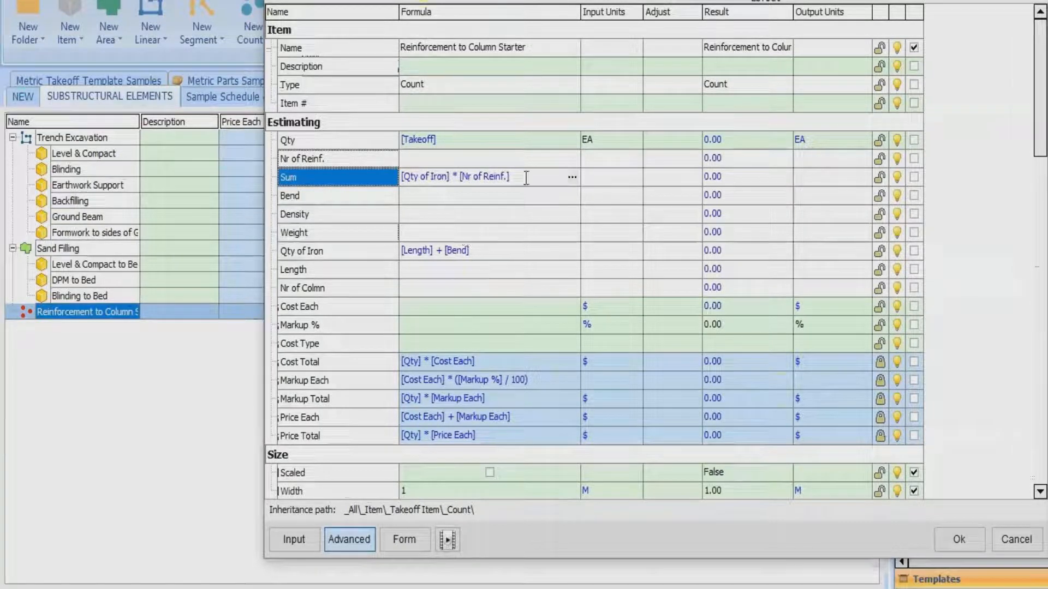
# Give the Density property a simple list of the values 0.888, 1.577 and 2.460.
pyautogui.doubleClick(290, 215)
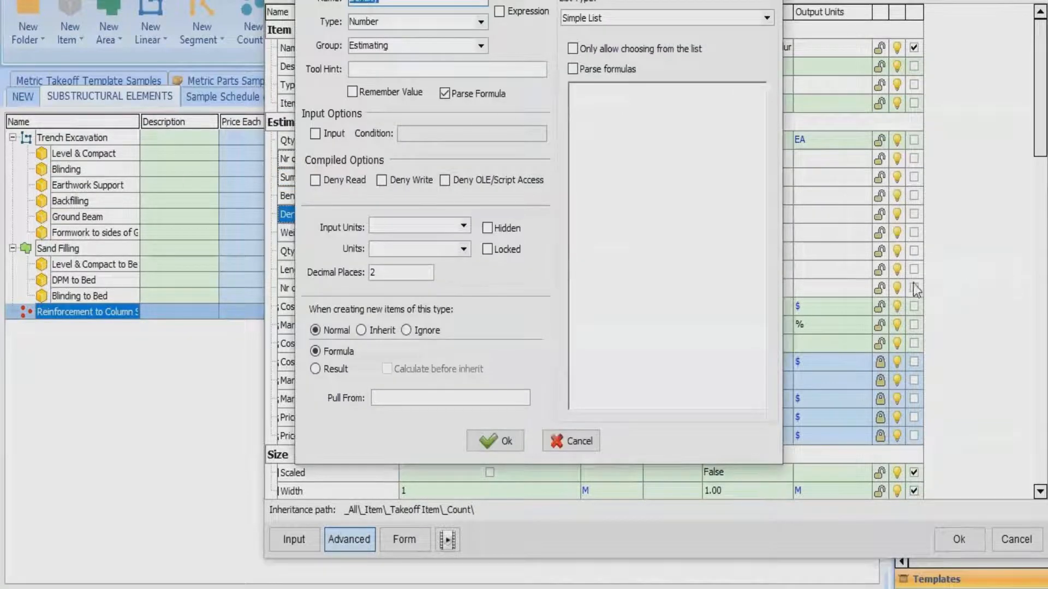
pyautogui.click(682, 113)
pyautogui.write('0.888')
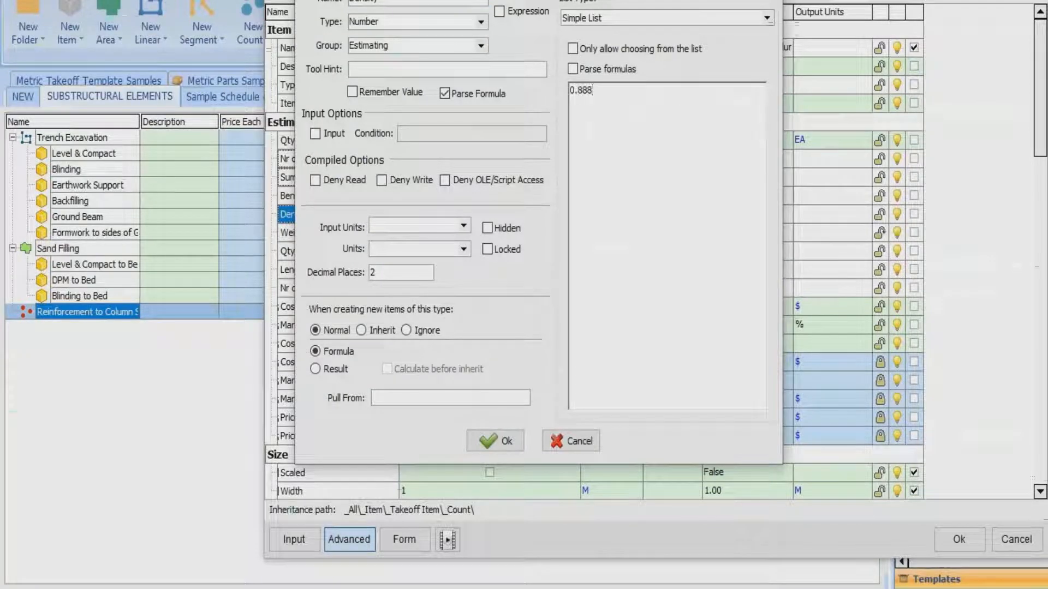
pyautogui.press('Return')
pyautogui.write('1.577')
pyautogui.press('Return')
pyautogui.write('2.460')
pyautogui.click(498, 441)
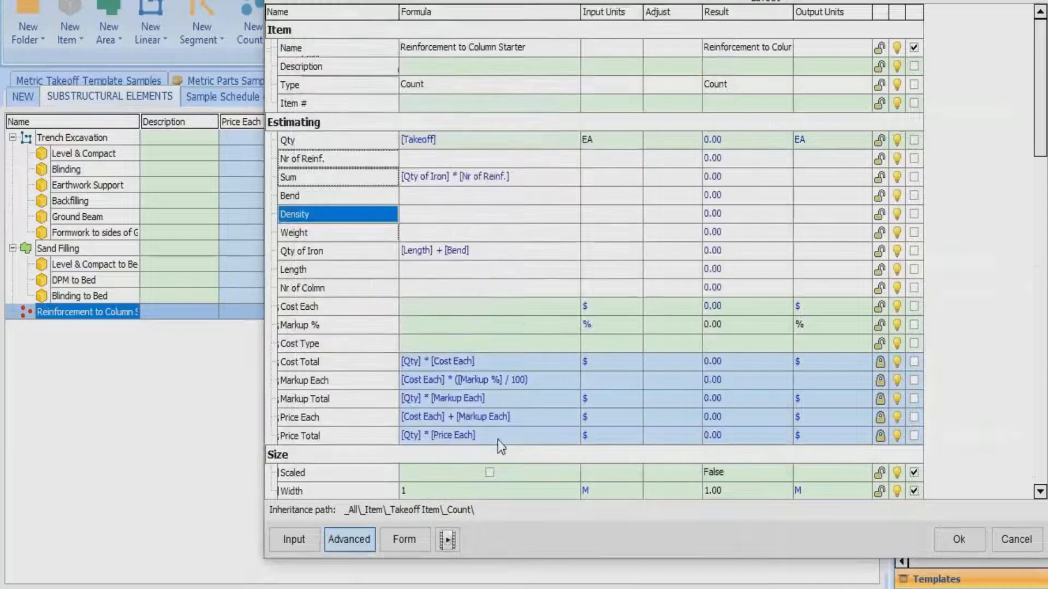
# Give the Weight property a simple list of the values 10, 12, 16 and 20.
pyautogui.click(311, 232)
pyautogui.doubleClick(311, 231)
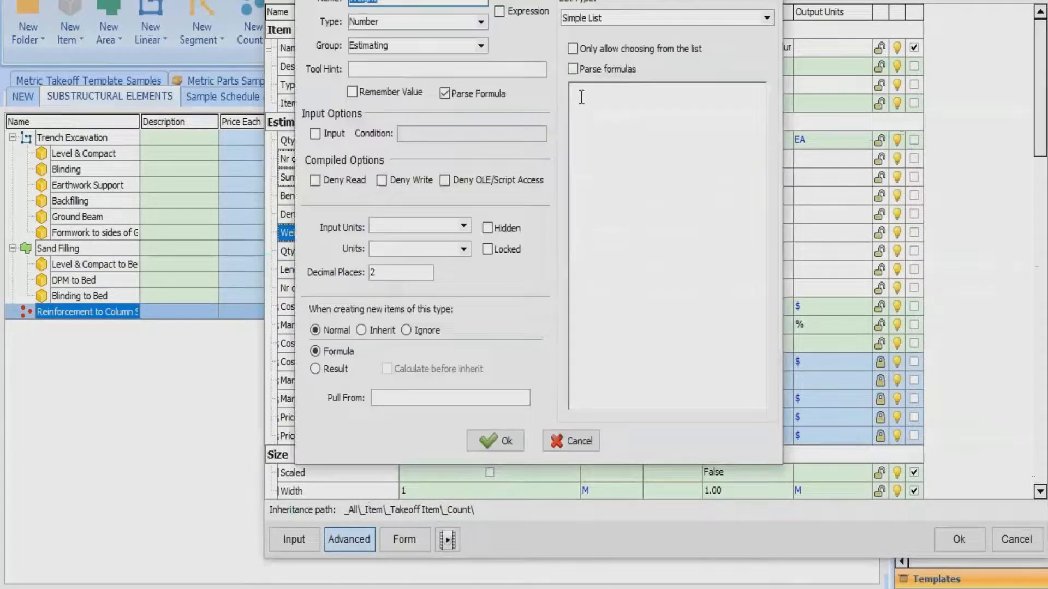
pyautogui.click(582, 97)
pyautogui.write('10')
pyautogui.press('Return')
pyautogui.write('12')
pyautogui.press('Return')
pyautogui.write('16')
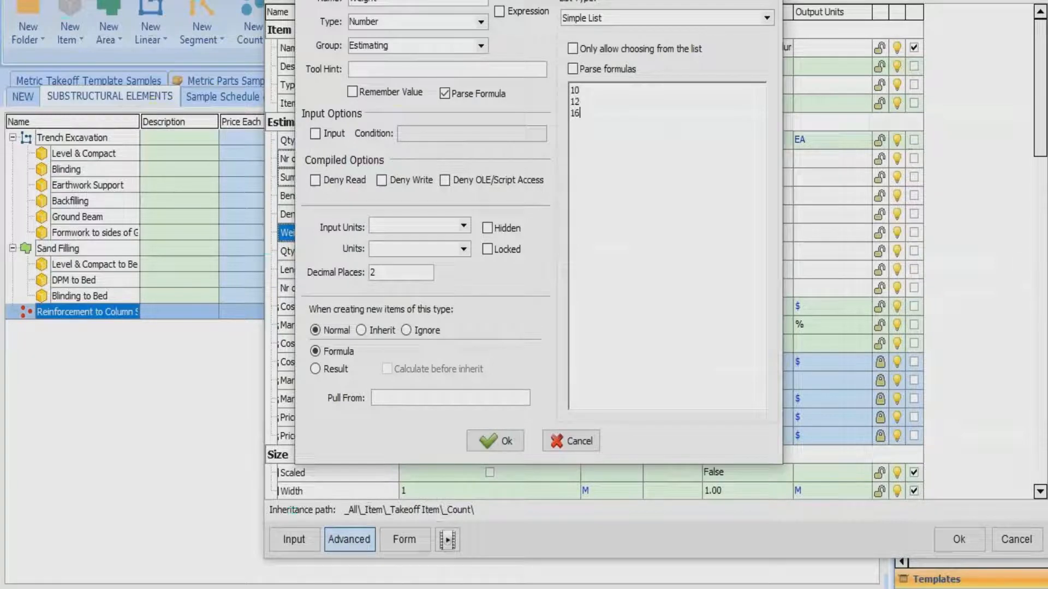
pyautogui.press('Return')
pyautogui.write('20')
pyautogui.click(501, 441)
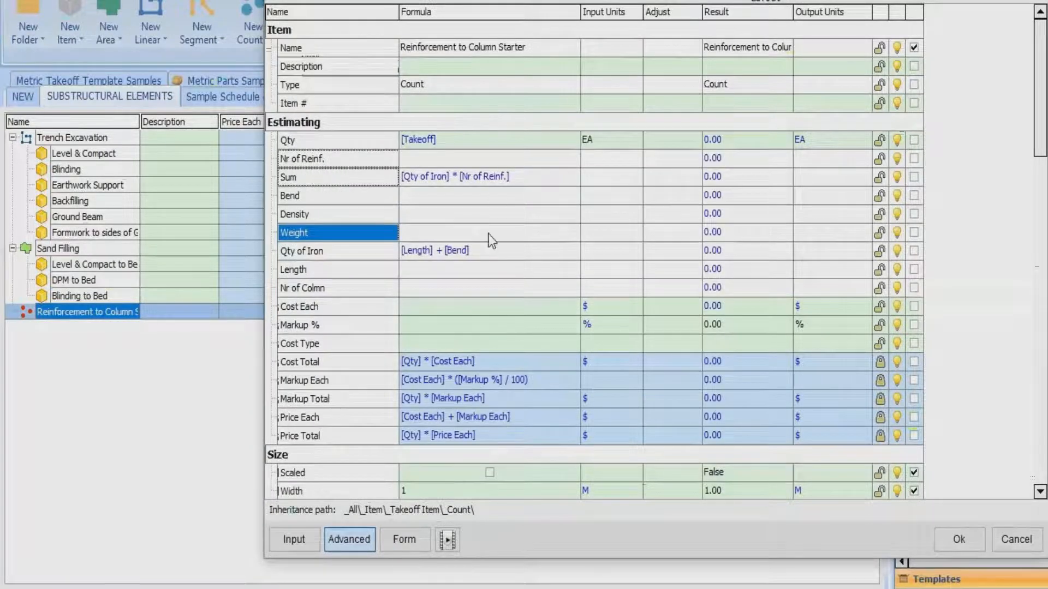
# Choose 1.577 as the Density value and 16 as the Weight value from their lists.
pyautogui.click(299, 216)
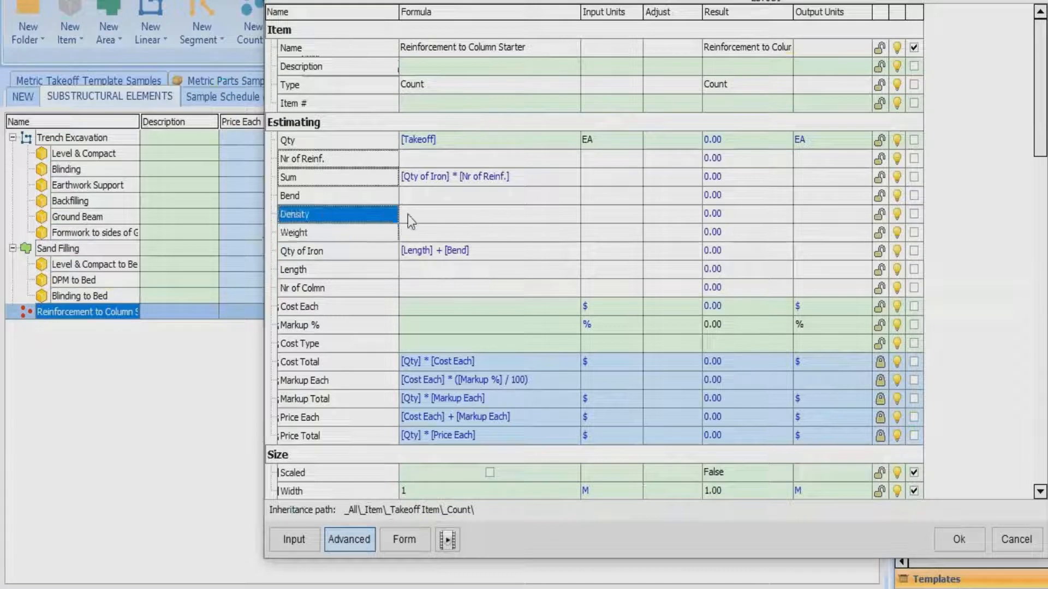
pyautogui.click(571, 215)
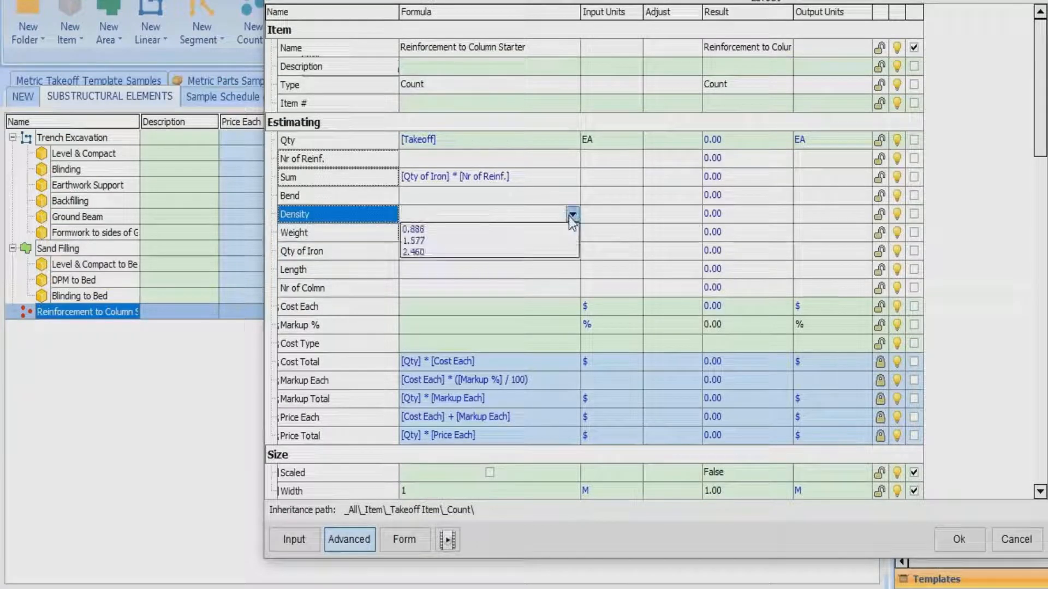
pyautogui.click(433, 237)
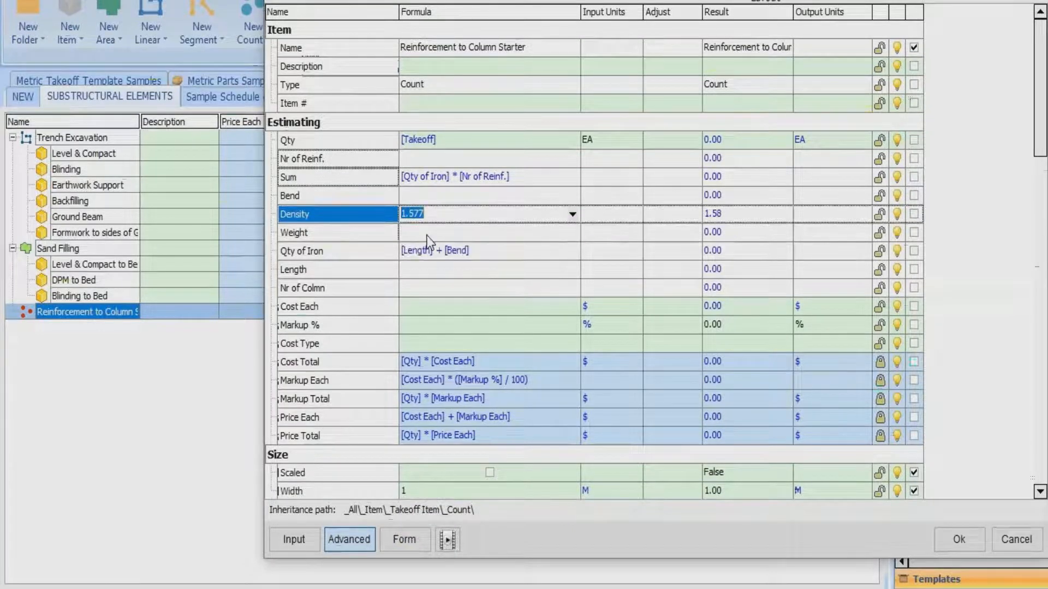
pyautogui.click(404, 234)
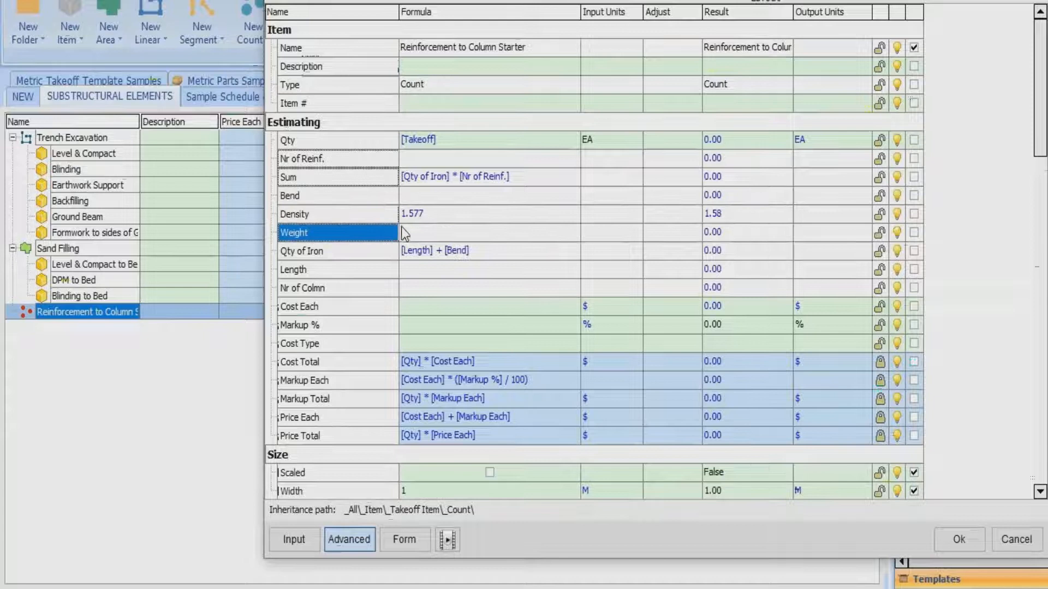
pyautogui.click(571, 233)
pyautogui.click(441, 273)
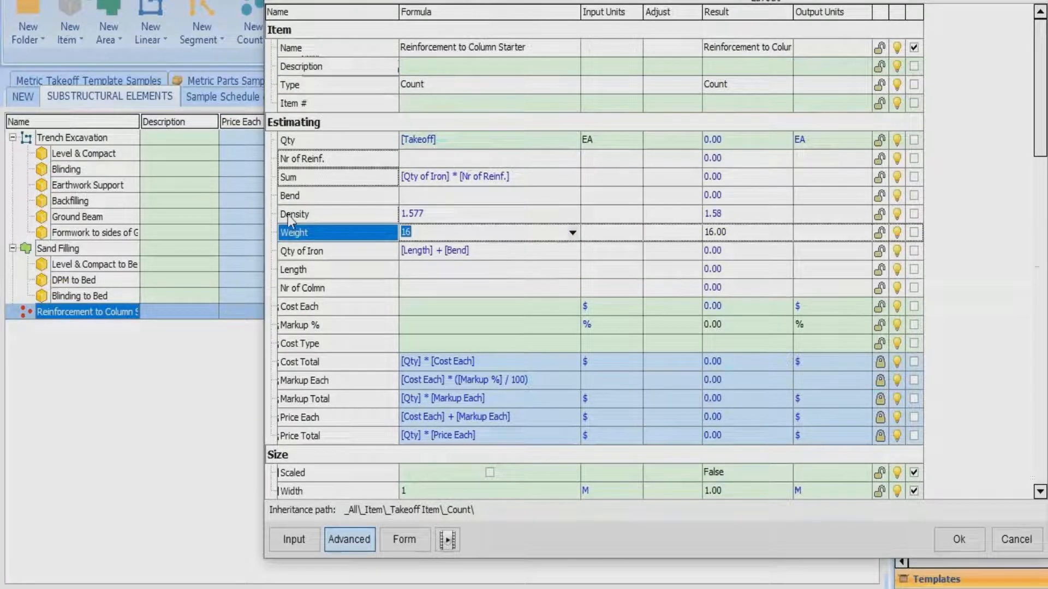
# Extend the Sum formula to [Qty of Iron] * [Nr of Reinf.] * [Density] * [Nr of Colmn].
pyautogui.click(528, 177)
pyautogui.write('*')
pyautogui.moveTo(294, 214); pyautogui.dragTo(545, 175)
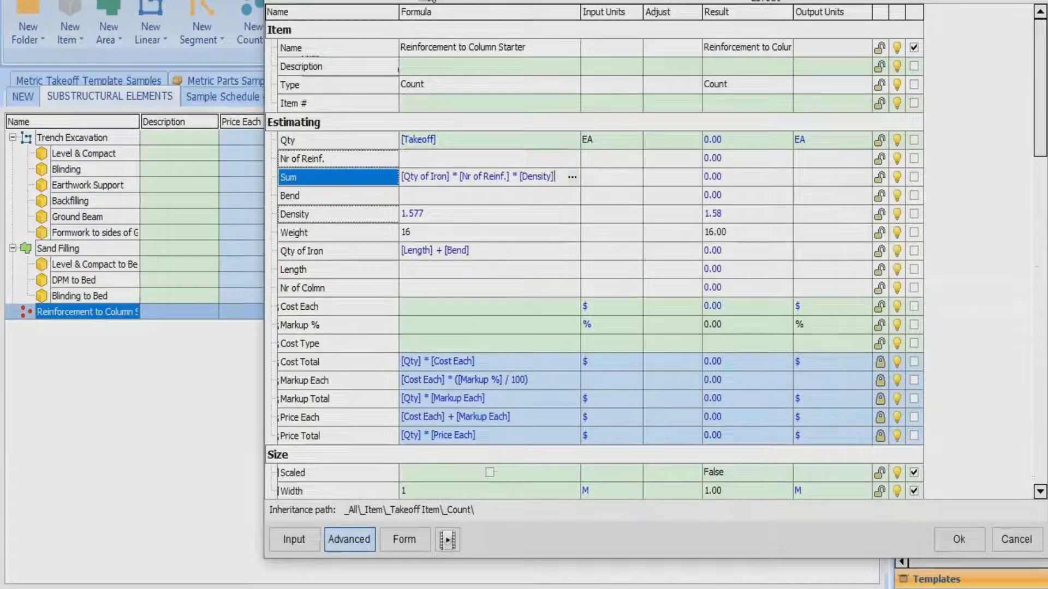
pyautogui.write('*')
pyautogui.moveTo(303, 290); pyautogui.dragTo(565, 175)
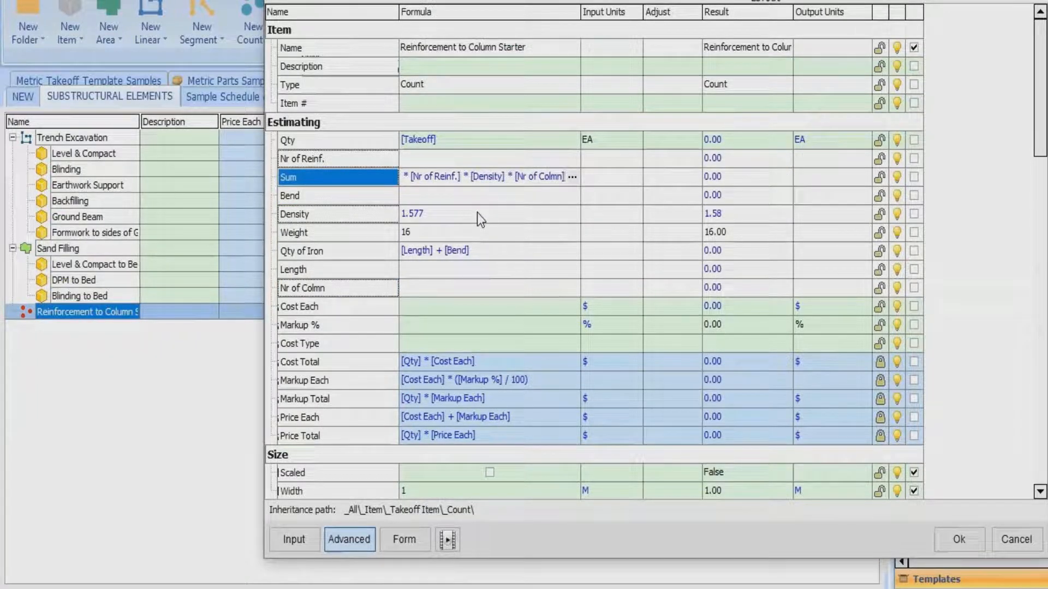
# Set the Qty formula to [Takeoff] * [Sum] and its input units to KG.
pyautogui.click(445, 140)
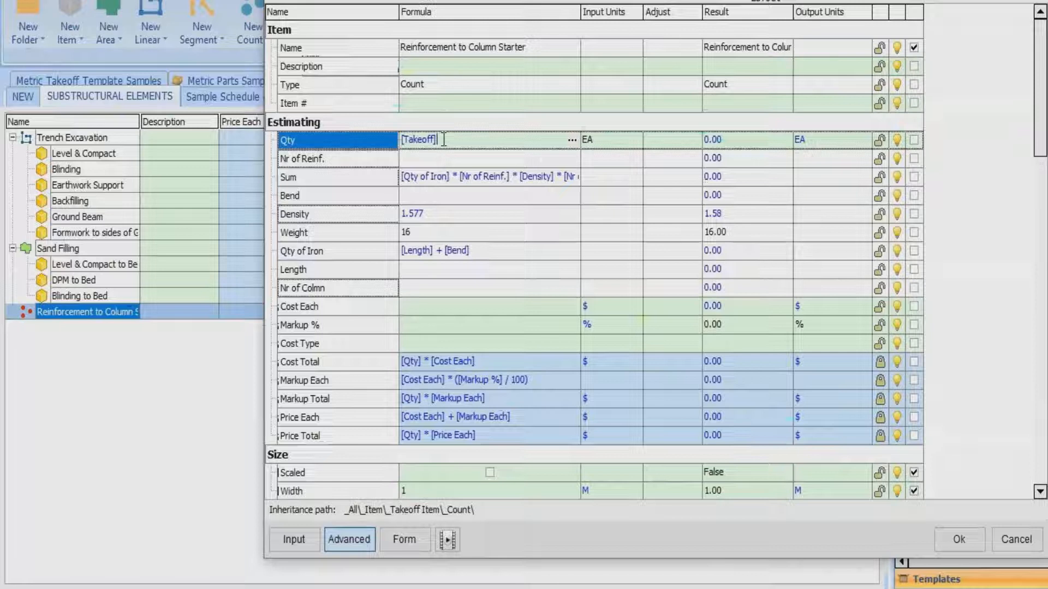
pyautogui.click(430, 2)
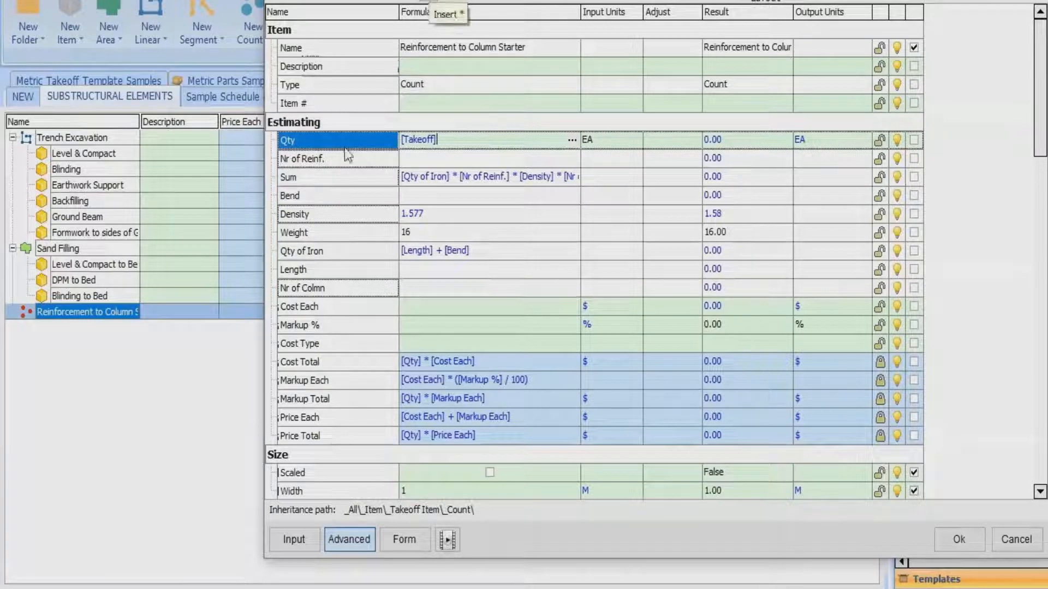
pyautogui.moveTo(286, 179); pyautogui.dragTo(458, 140)
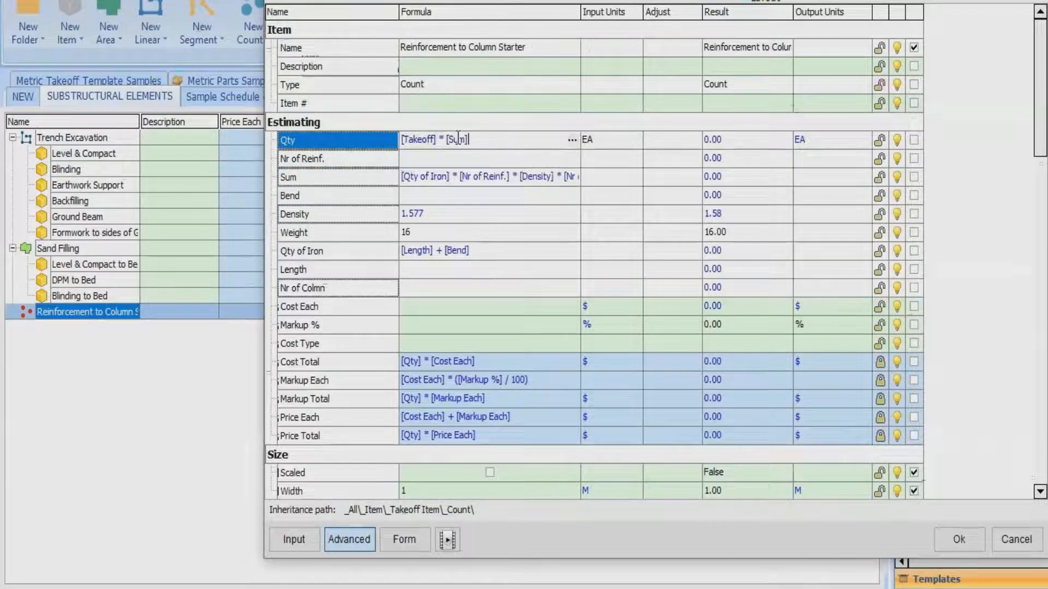
pyautogui.click(625, 138)
pyautogui.click(625, 137)
pyautogui.press('BackSpace')
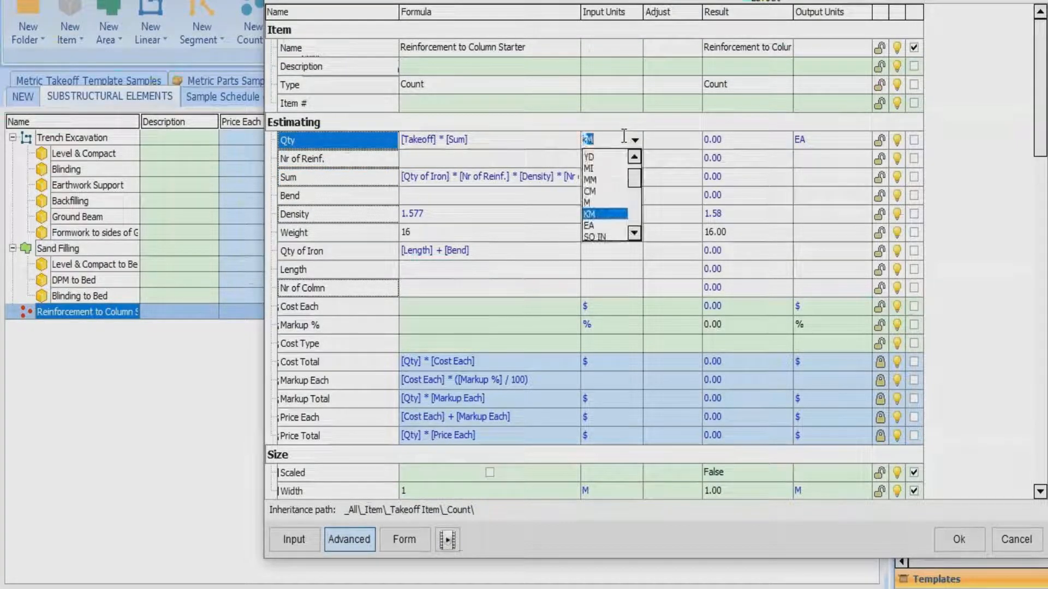
pyautogui.write('KG')
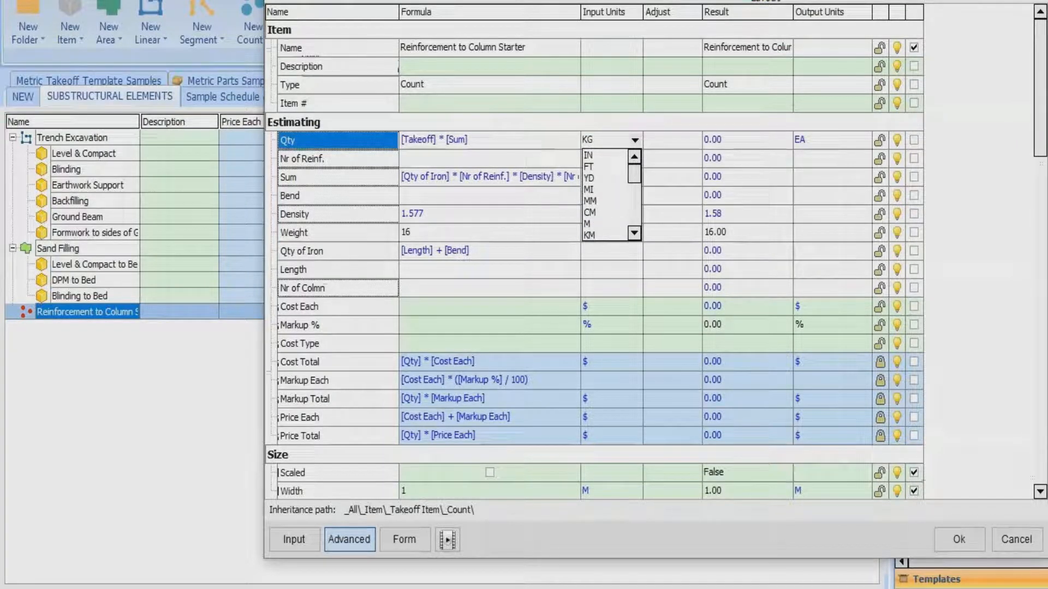
pyautogui.click(623, 136)
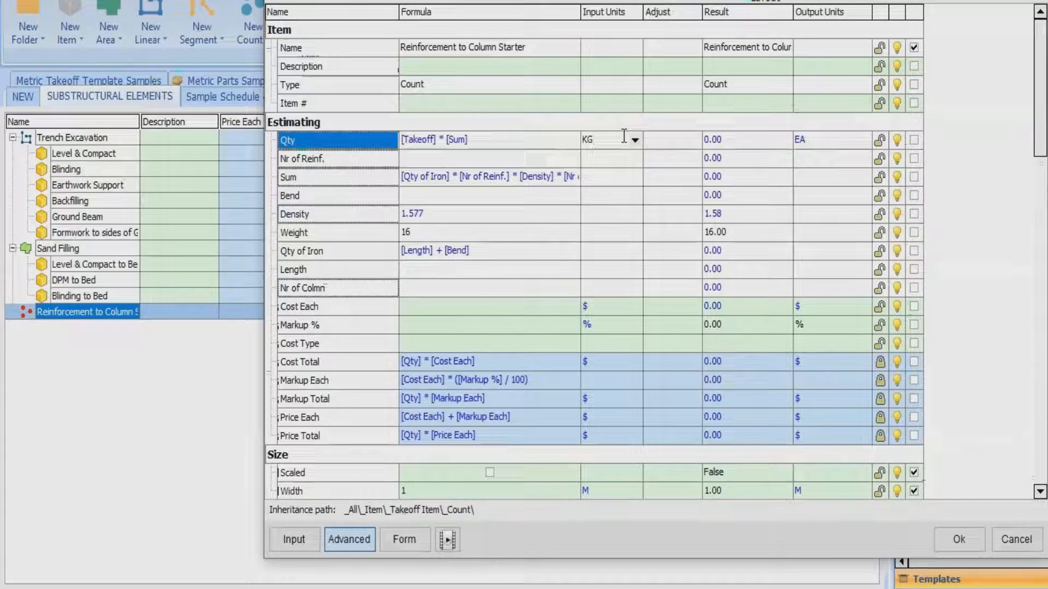
# Set the input units of Nr of Reinf. to EA and of Bend to M.
pyautogui.click(420, 160)
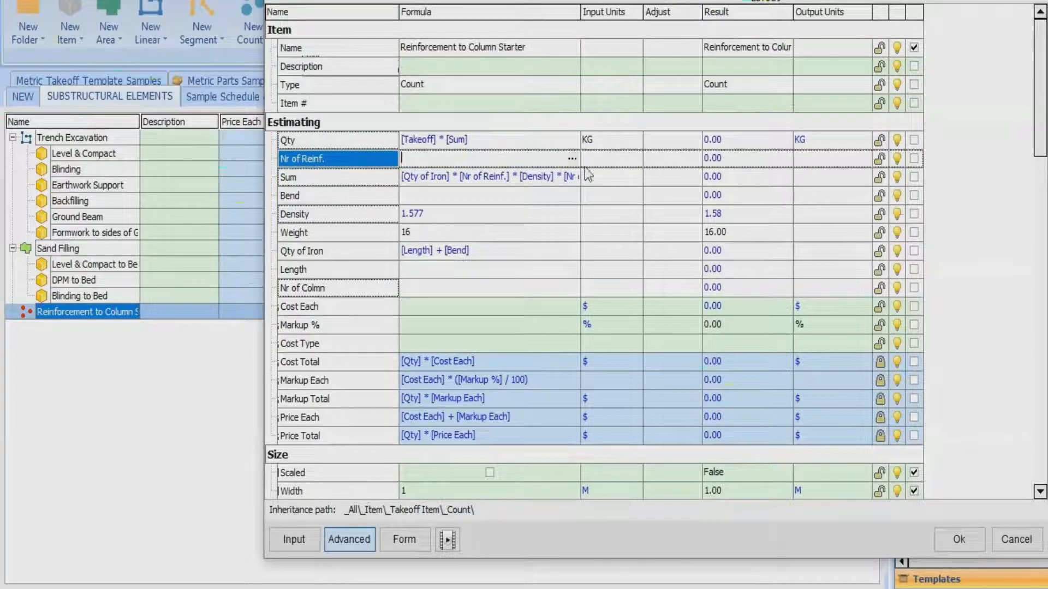
pyautogui.click(612, 159)
pyautogui.click(635, 159)
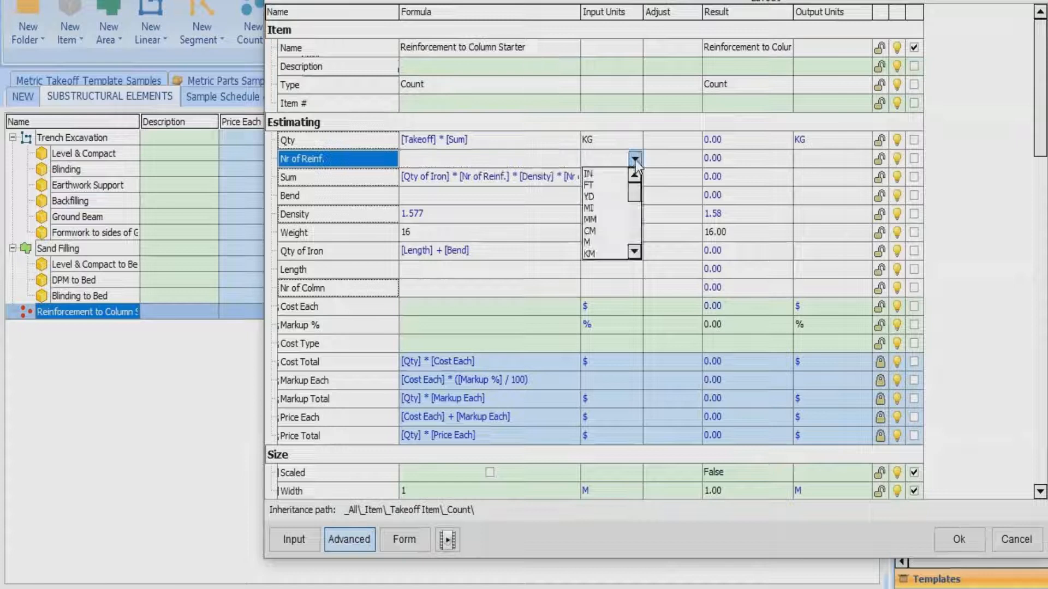
pyautogui.scroll(-2, 604, 224)
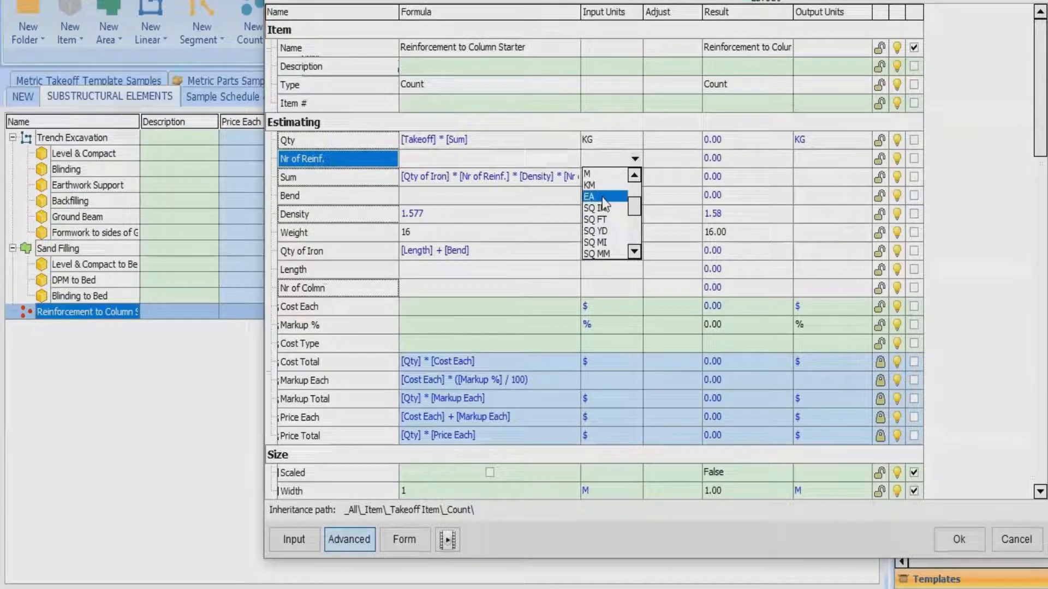
pyautogui.click(600, 197)
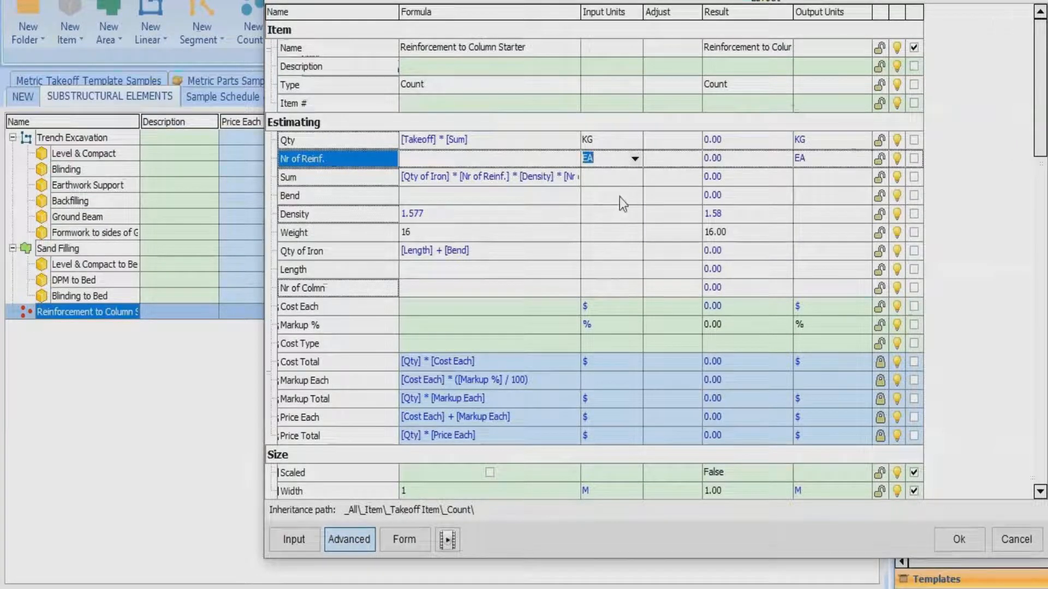
pyautogui.click(621, 197)
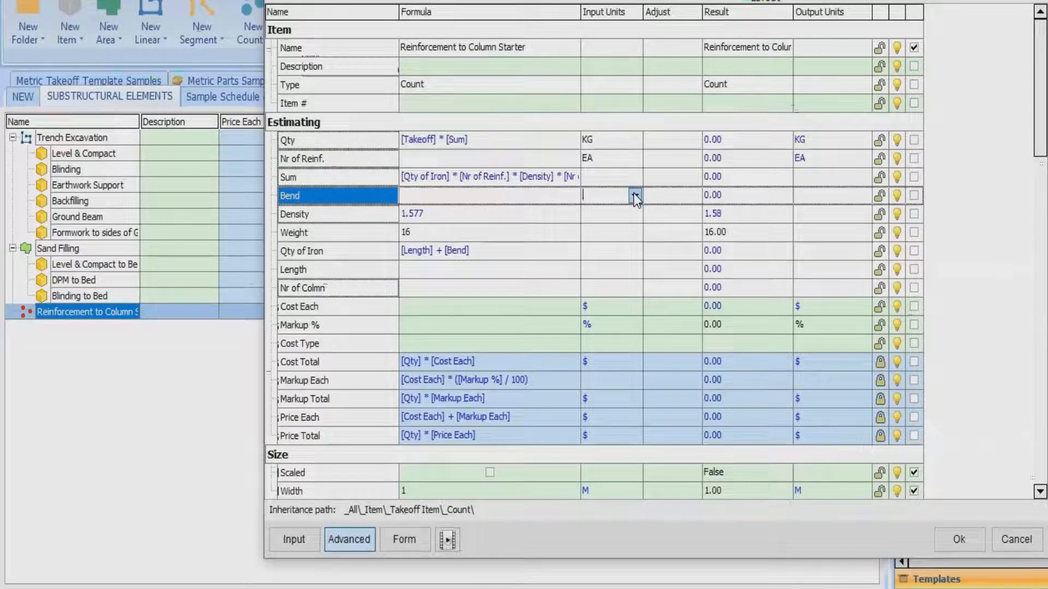
pyautogui.click(634, 193)
pyautogui.click(600, 279)
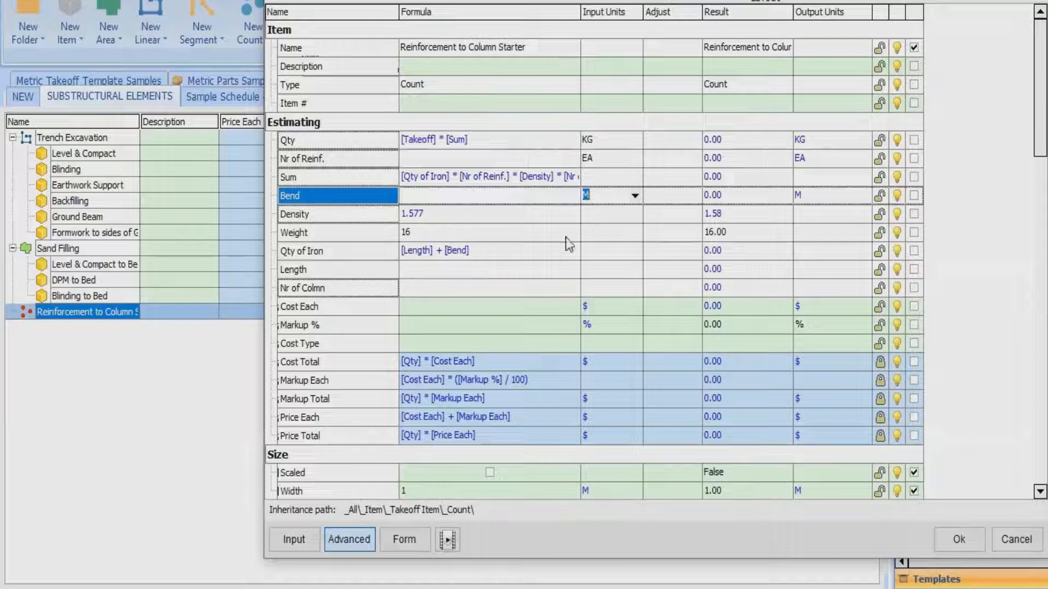
# Reopen the properties of the Reinforcement to Column Starter template and examine the full Sum formula in the formula editor.
pyautogui.click(603, 214)
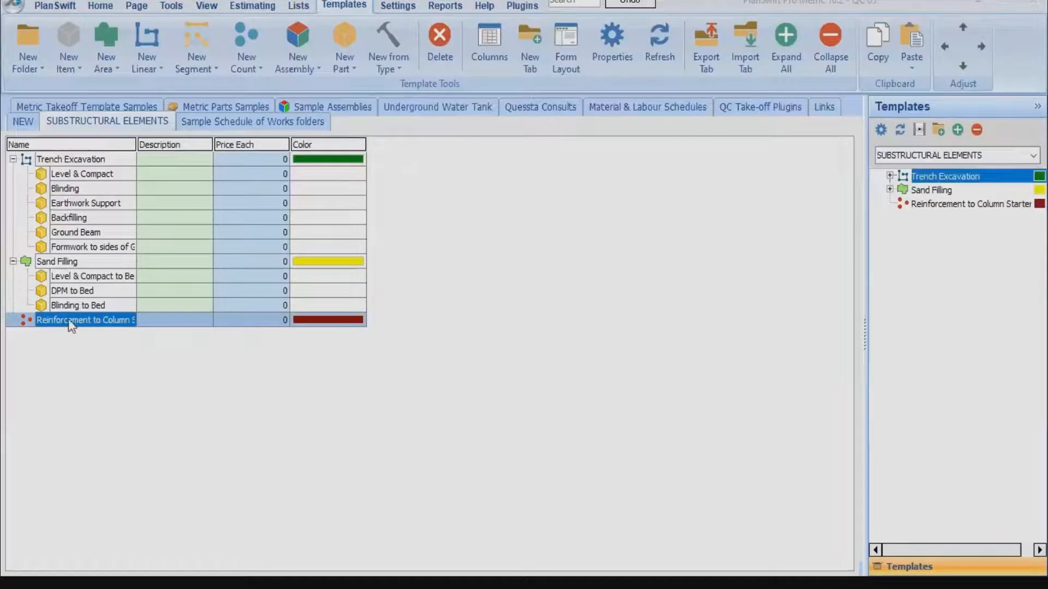
pyautogui.doubleClick(71, 319)
pyautogui.click(409, 353)
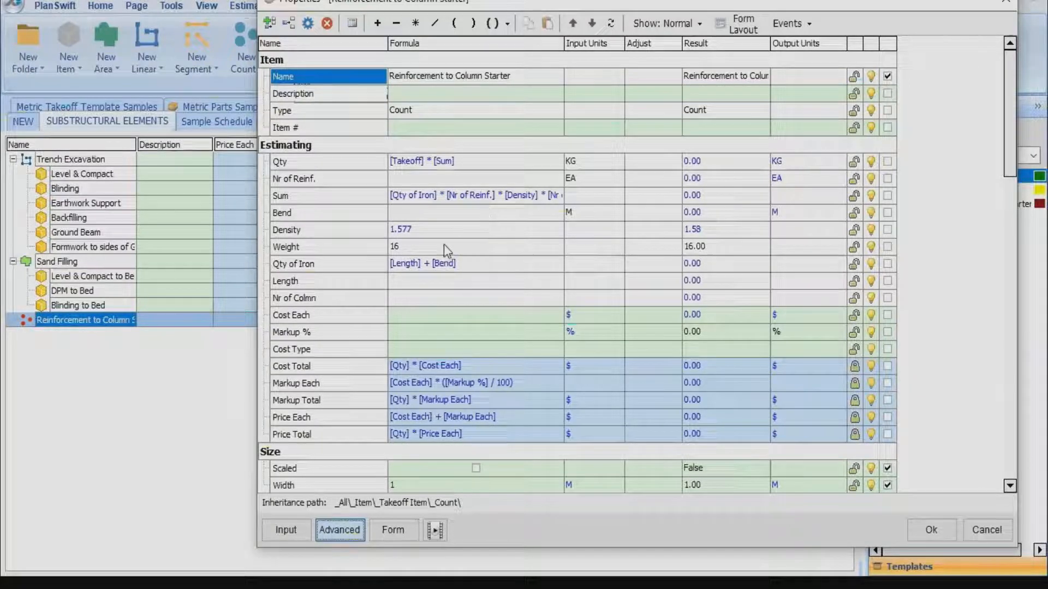
pyautogui.click(476, 195)
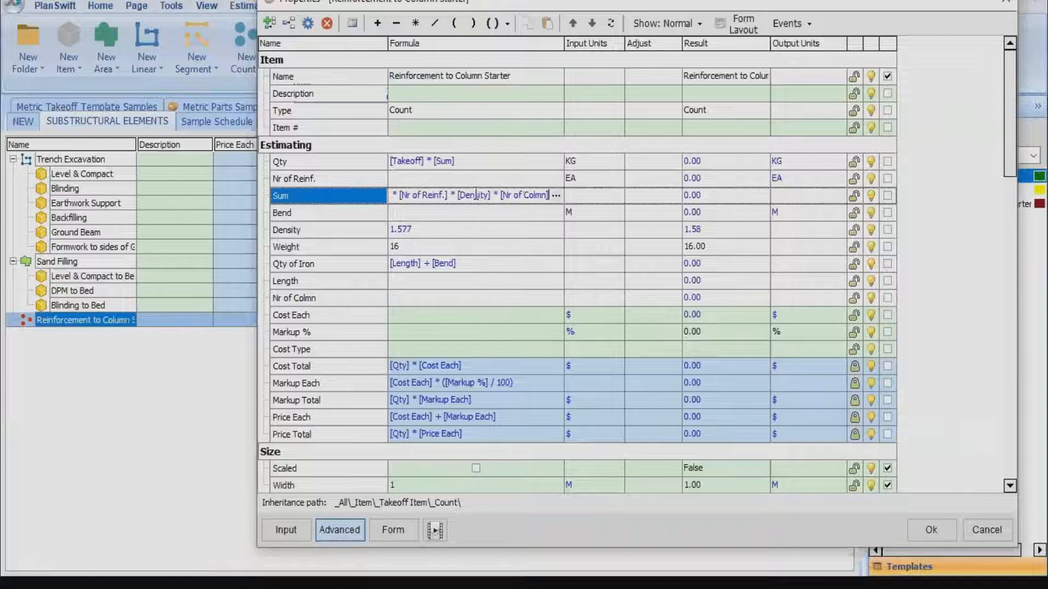
pyautogui.click(555, 195)
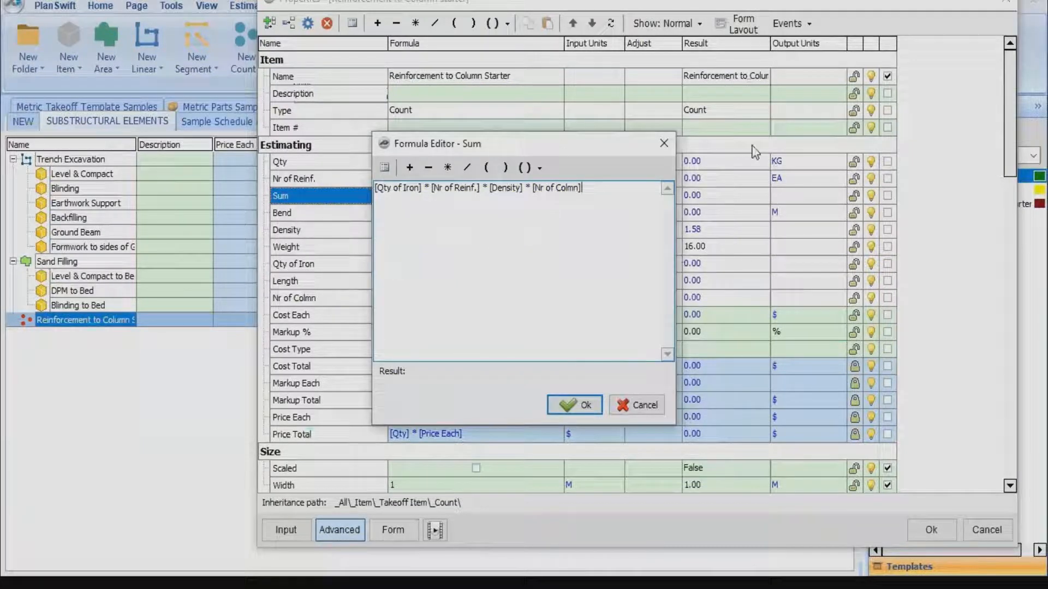
pyautogui.moveTo(754, 152); pyautogui.dragTo(755, 151)
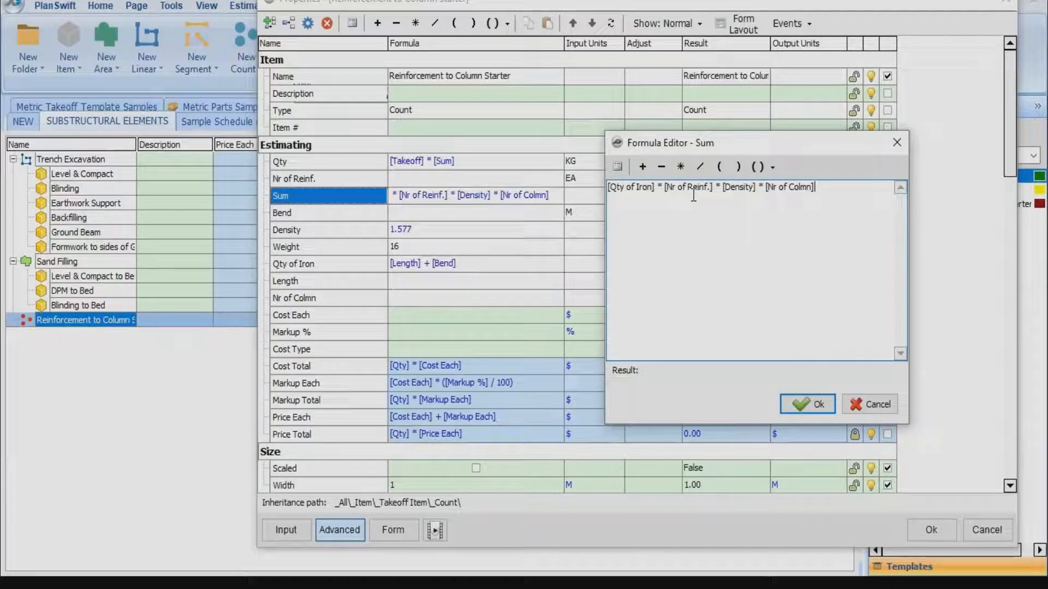
# Set the input units to M for Length, EA for Nr of Colmn, MM for Weight and KG/M for Density.
pyautogui.click(617, 247)
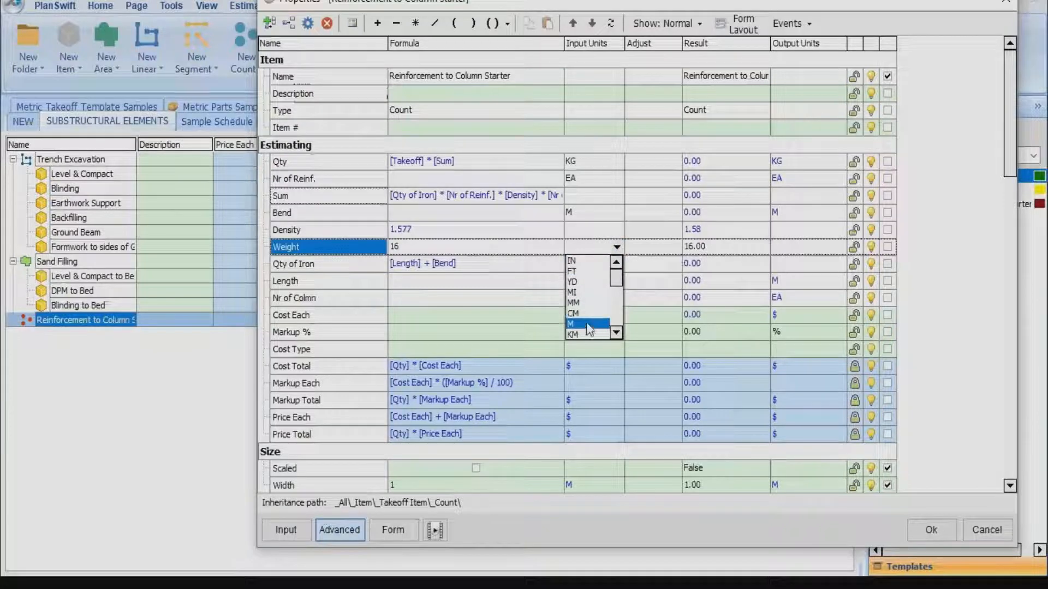
pyautogui.scroll(-1, 589, 328)
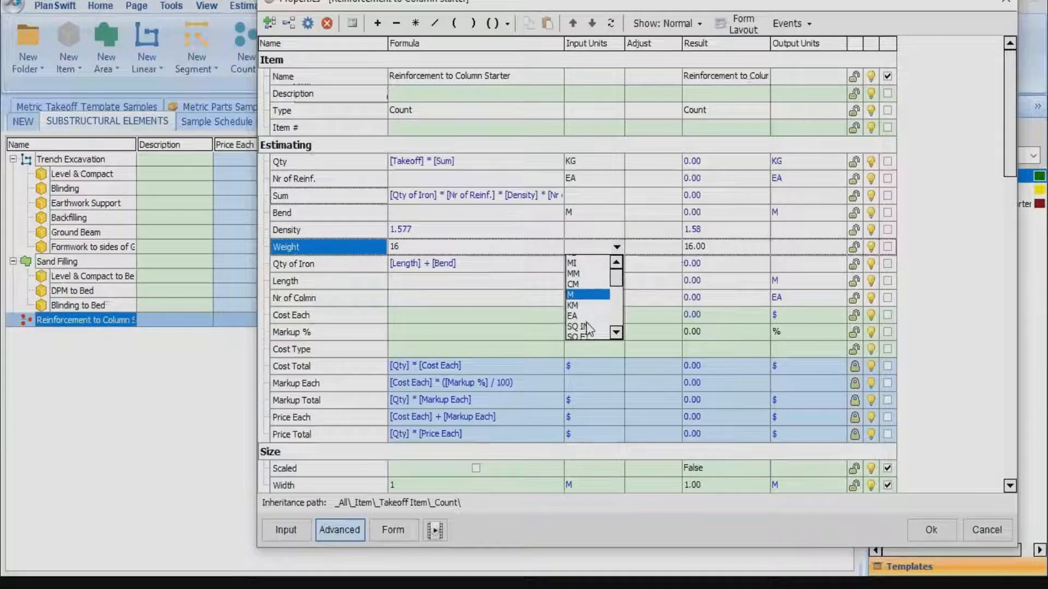
pyautogui.click(581, 267)
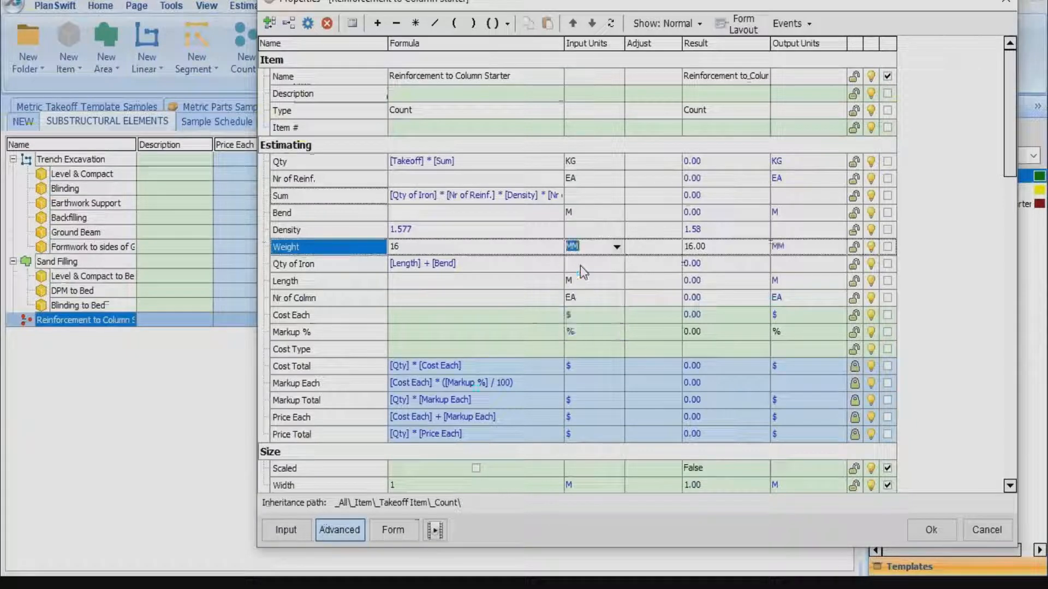
pyautogui.click(576, 232)
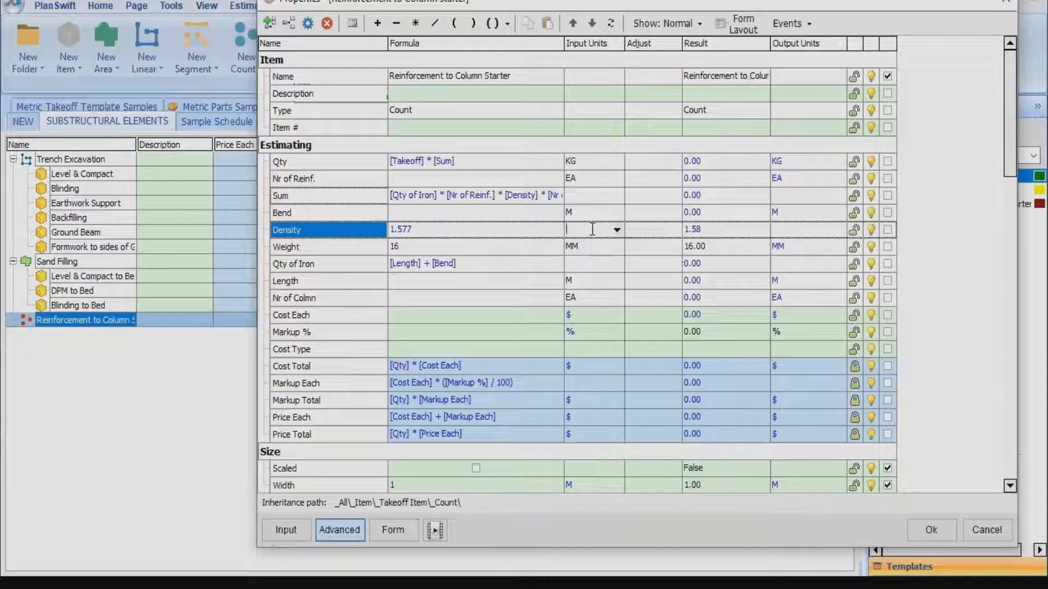
pyautogui.write('KG')
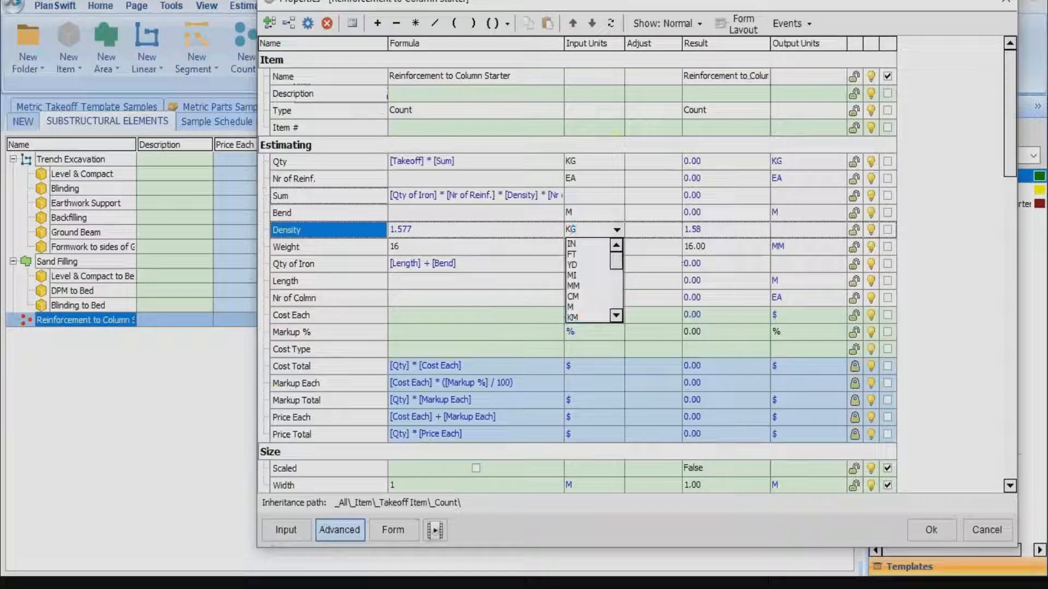
pyautogui.write('/M')
pyautogui.click(592, 229)
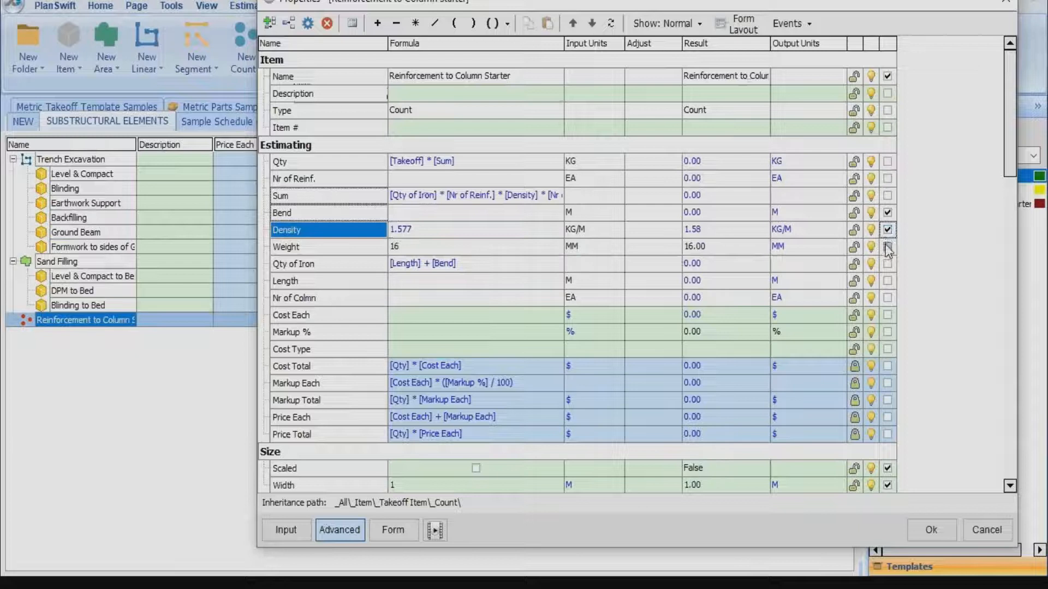
# Include Bend, Density, Weight, Length and Nr of Colmn in the template's input form.
pyautogui.click(887, 247)
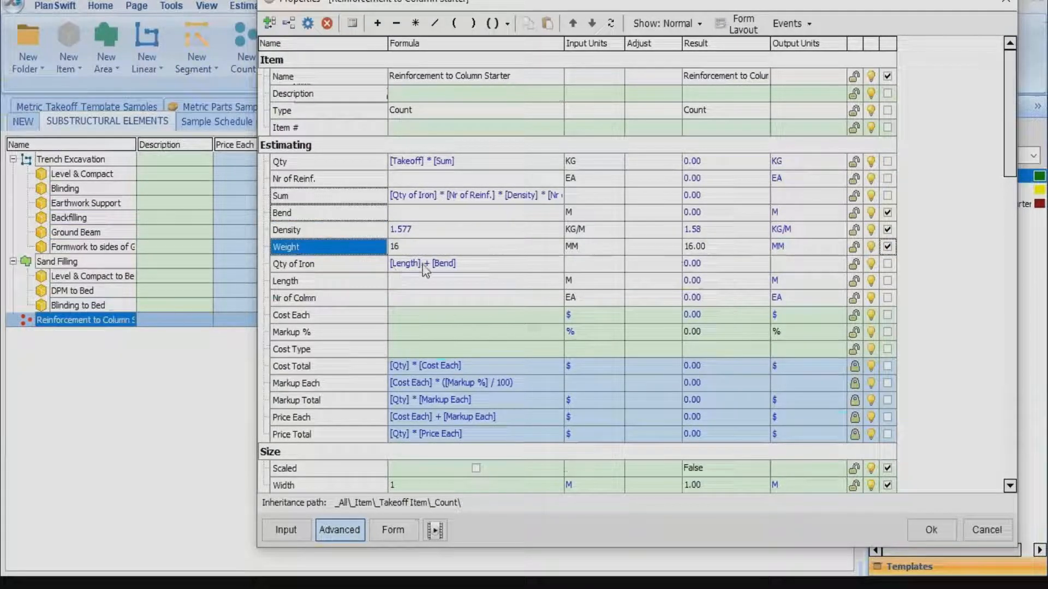
pyautogui.scroll(-7, 480, 270)
pyautogui.scroll(2, 717, 318)
pyautogui.scroll(6, 716, 317)
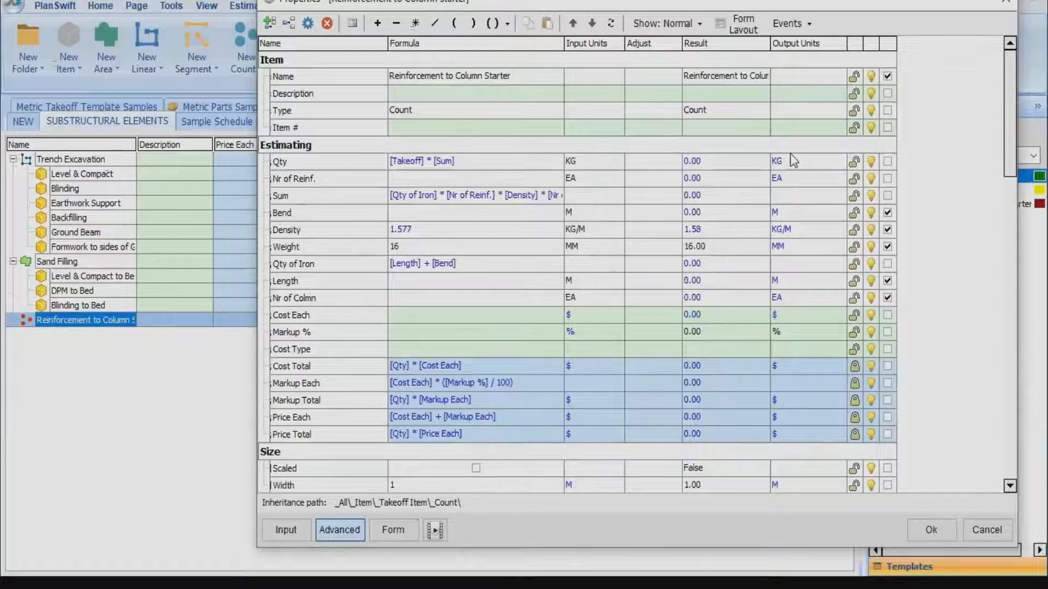
# In the form layout, show units for Bend, Density, Nr of Colmn, Shape and Length.
pyautogui.click(737, 24)
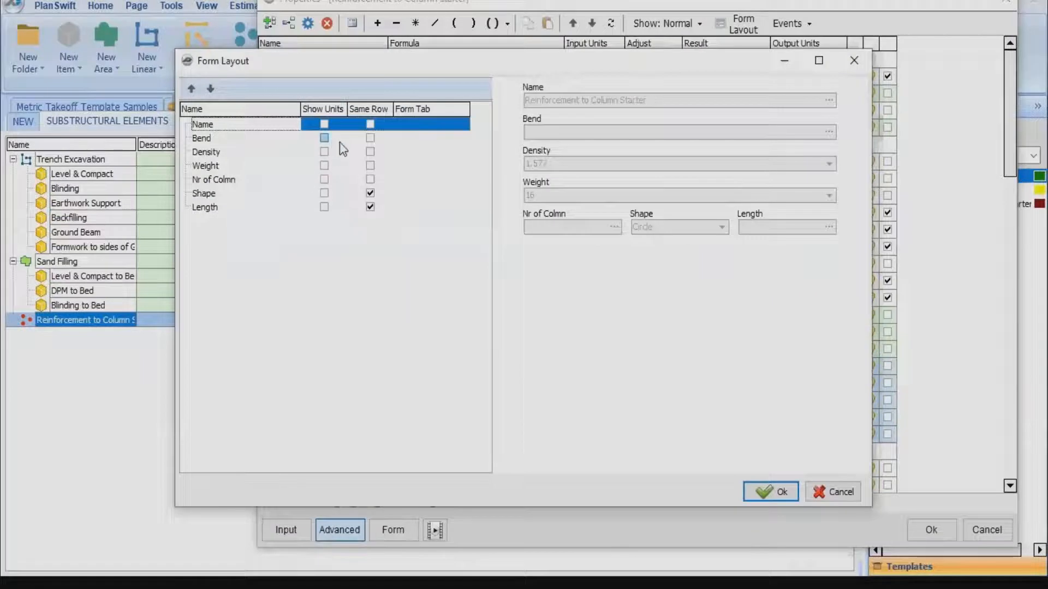
pyautogui.click(324, 138)
pyautogui.click(324, 152)
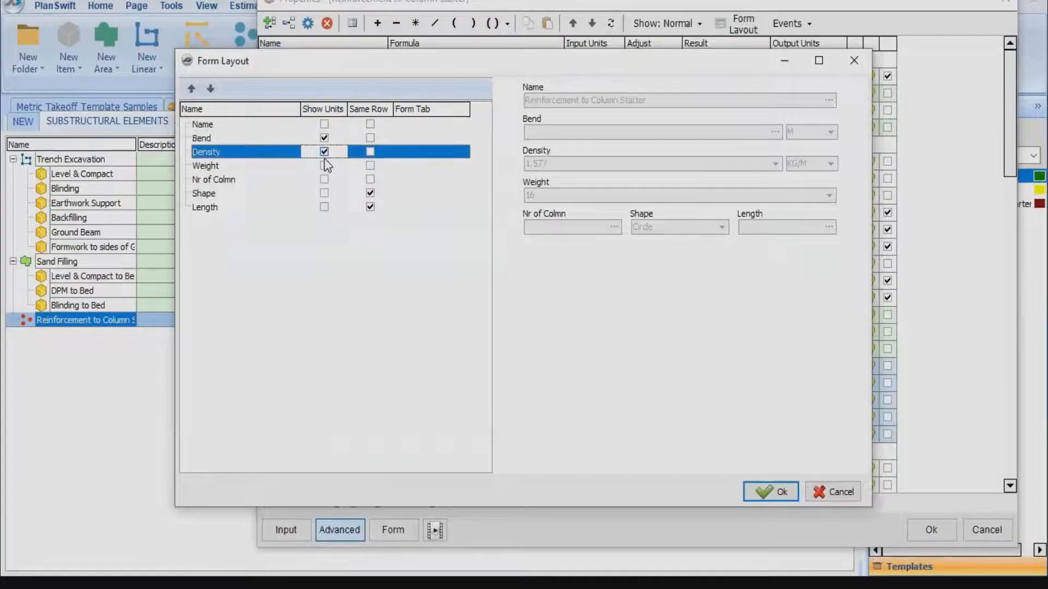
pyautogui.click(325, 165)
pyautogui.click(324, 179)
pyautogui.click(324, 193)
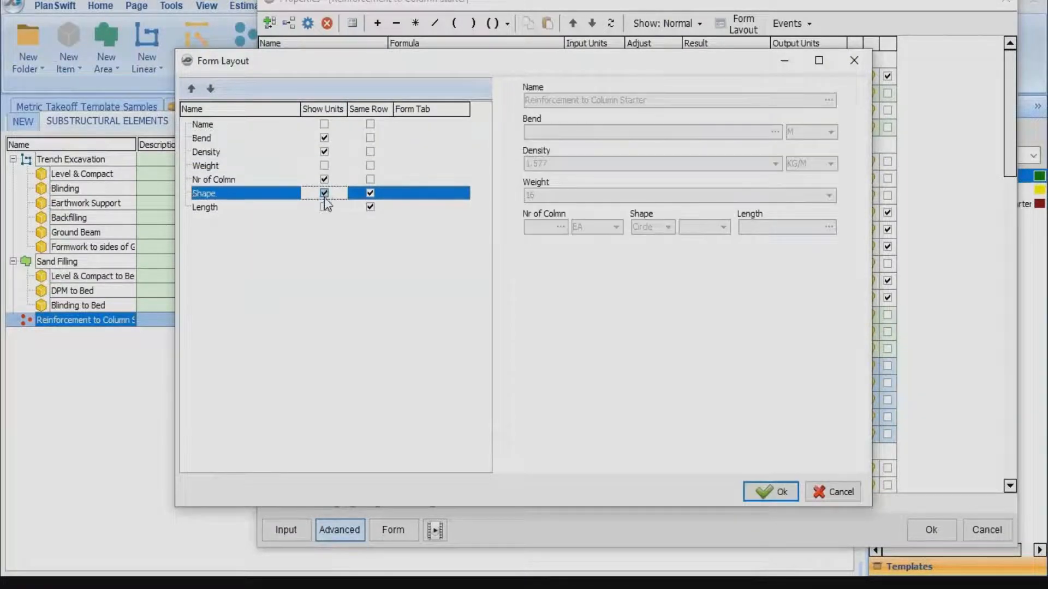
pyautogui.click(324, 206)
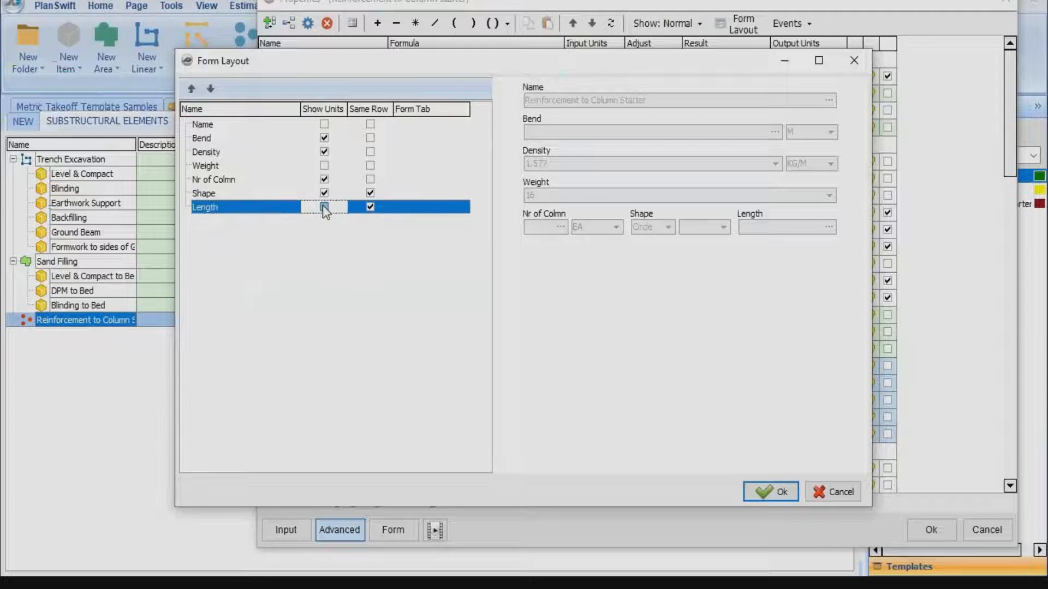
# Reorder the form fields as Name, Nr of Colmn, Length, Bend, Density, Weight and Shape.
pyautogui.click(211, 194)
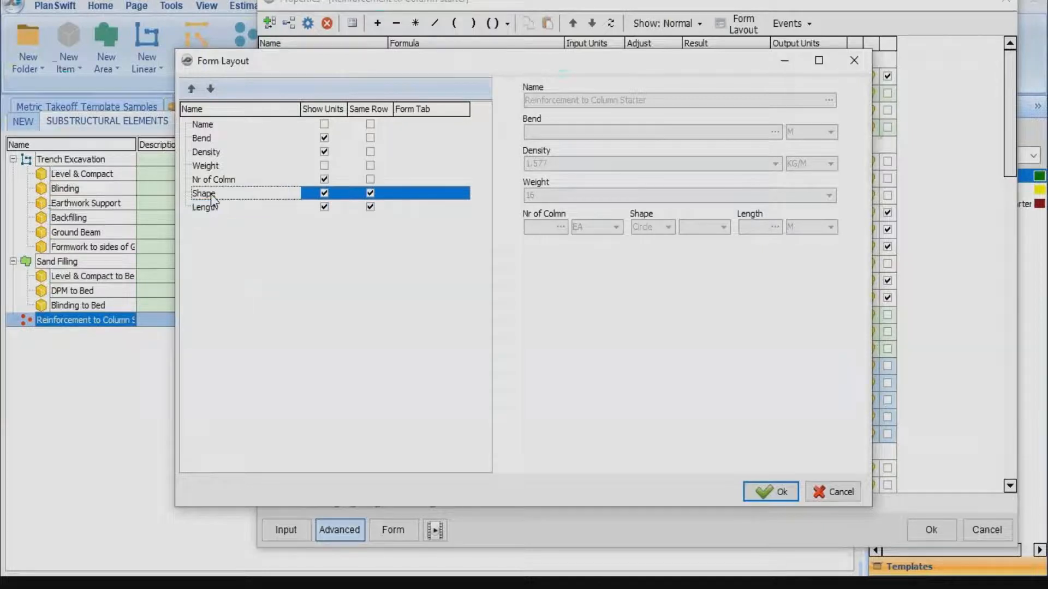
pyautogui.click(210, 89)
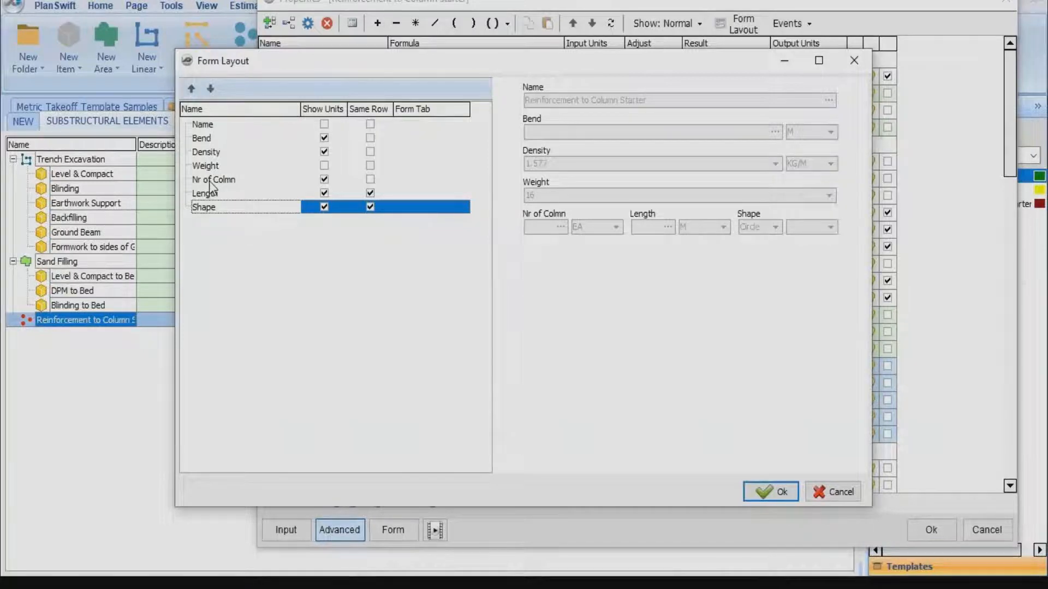
pyautogui.click(210, 181)
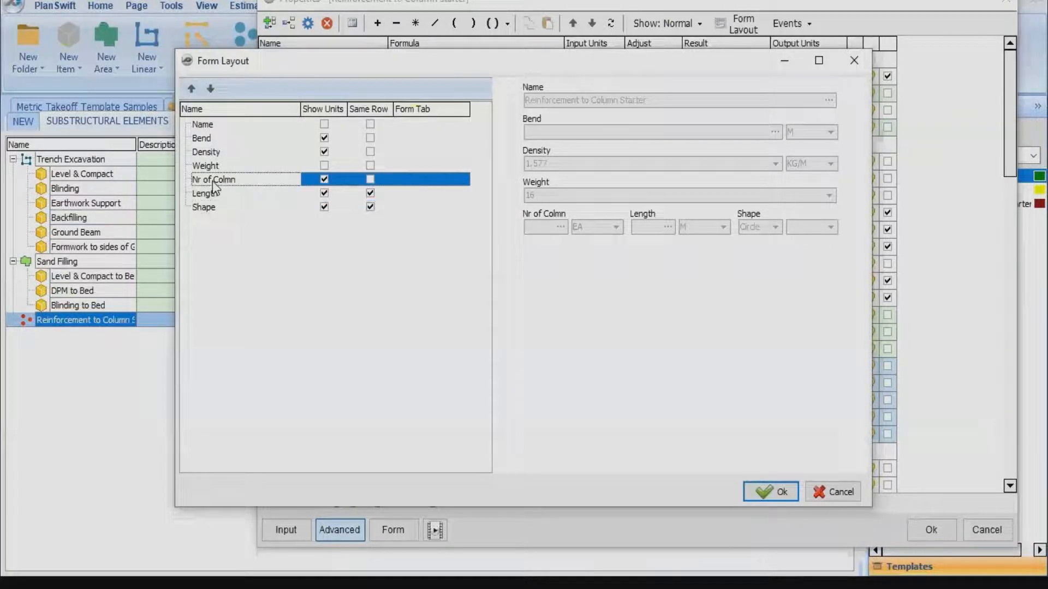
pyautogui.click(191, 88)
pyautogui.click(191, 88)
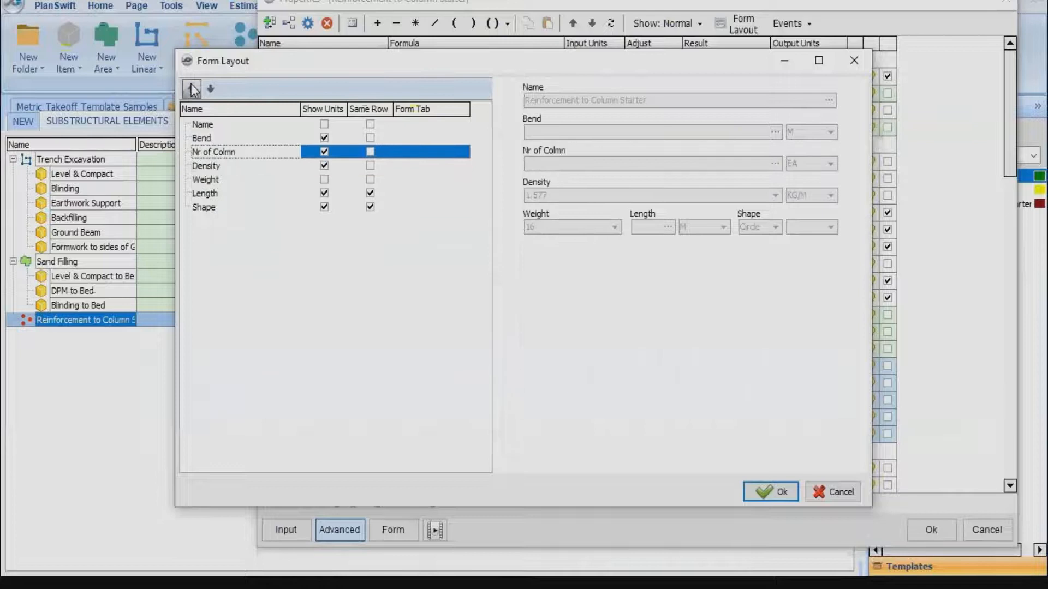
pyautogui.click(191, 87)
pyautogui.click(211, 195)
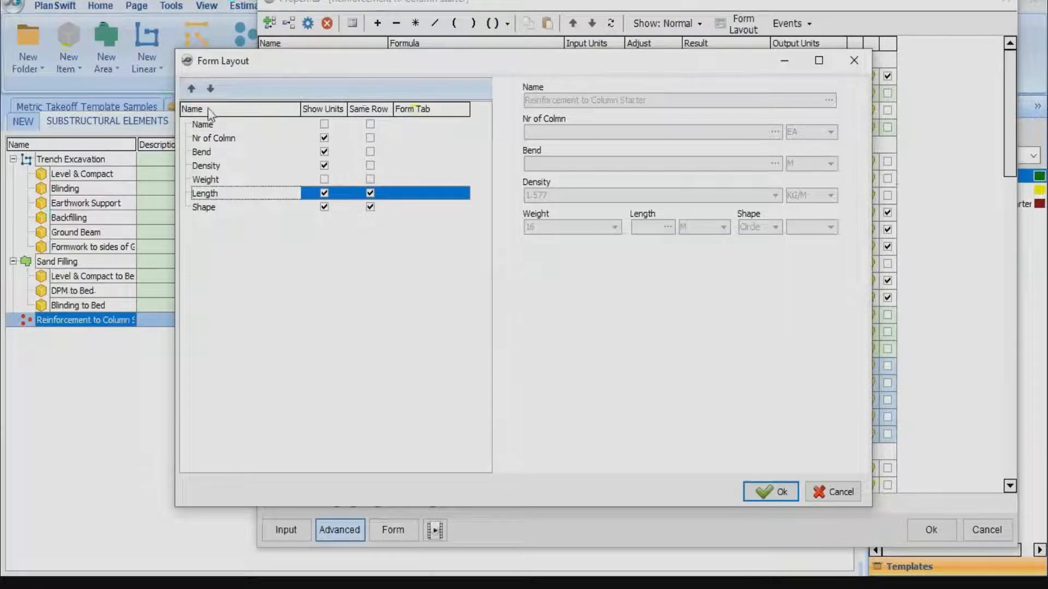
pyautogui.click(196, 90)
pyautogui.click(195, 90)
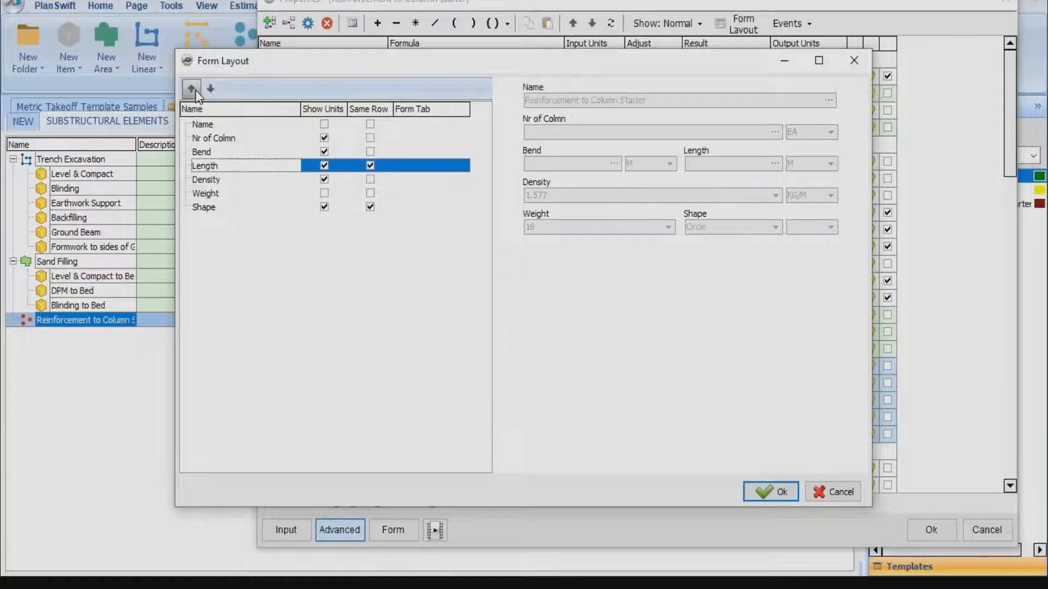
pyautogui.click(196, 90)
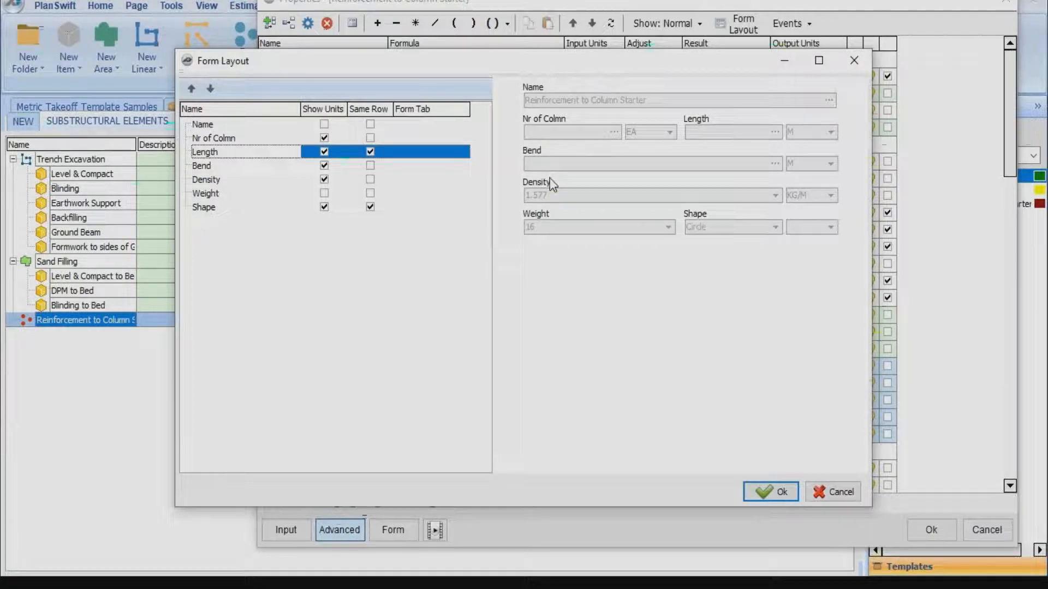
# Place Density on the same row as Bend, then save the form layout and the template properties.
pyautogui.click(370, 193)
pyautogui.click(369, 193)
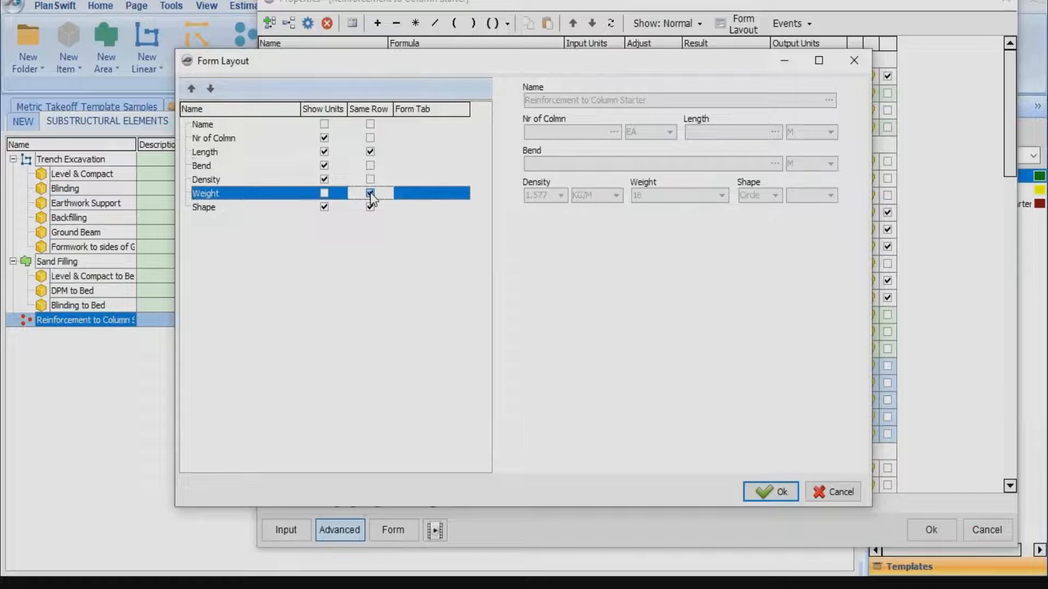
pyautogui.click(369, 192)
pyautogui.click(370, 181)
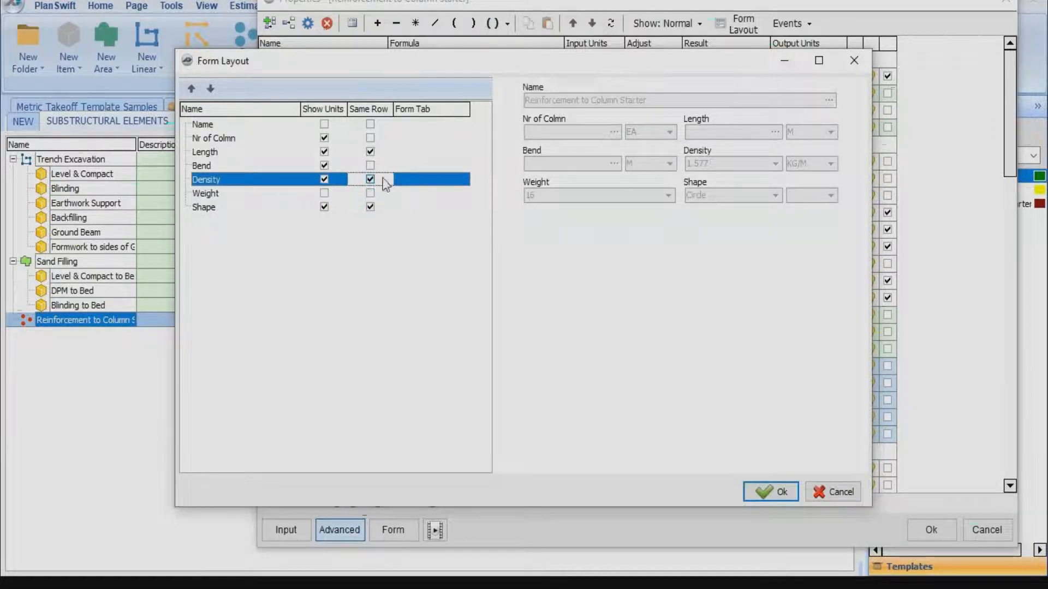
pyautogui.click(777, 491)
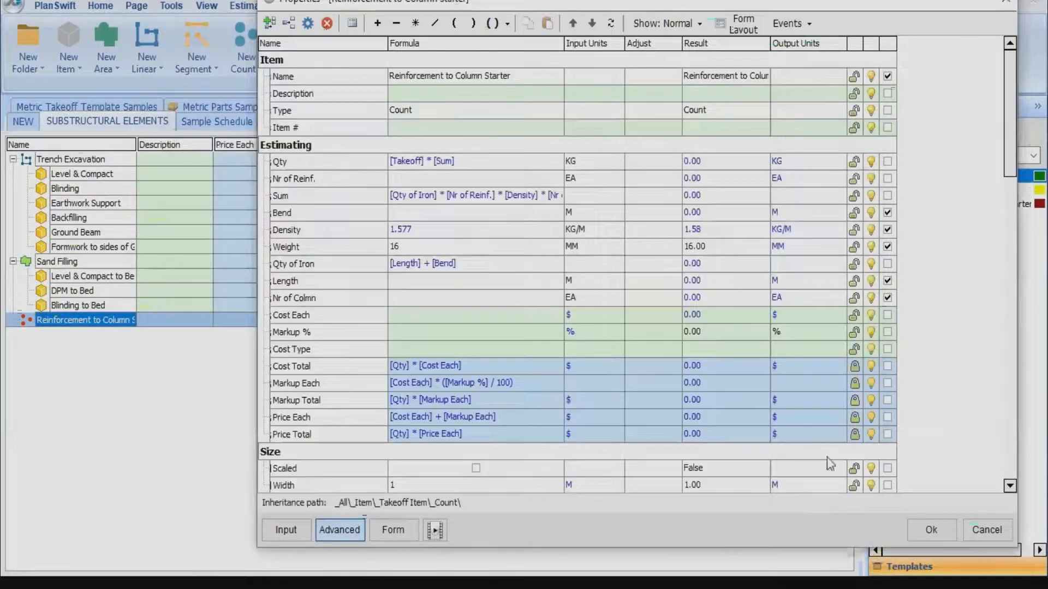
pyautogui.click(917, 528)
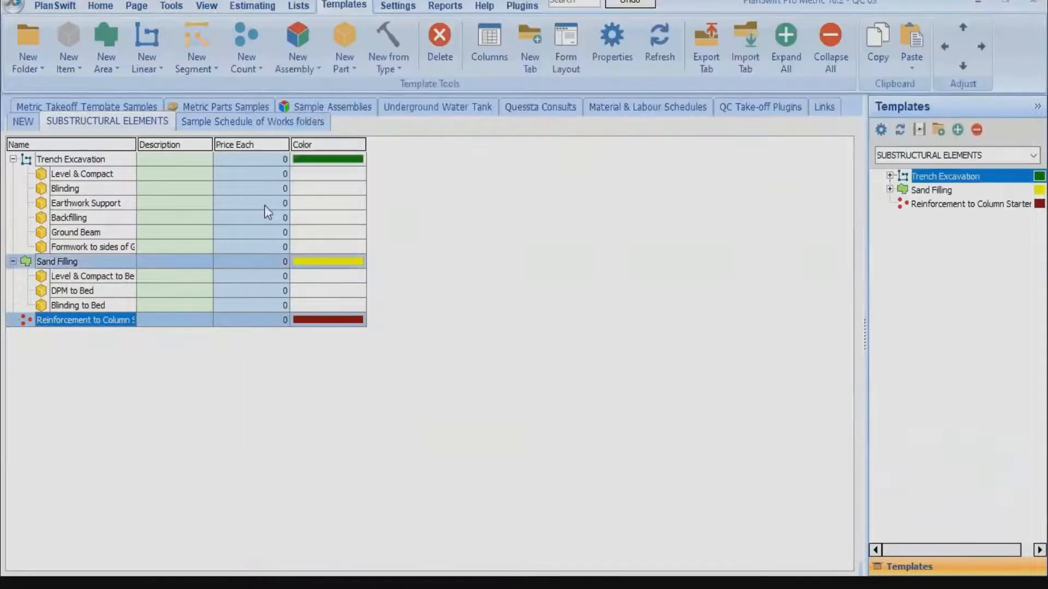
# Return to the column details drawing and start a takeoff from the Reinforcement to Column Starter template, keeping its form clear of the column details.
pyautogui.click(101, 6)
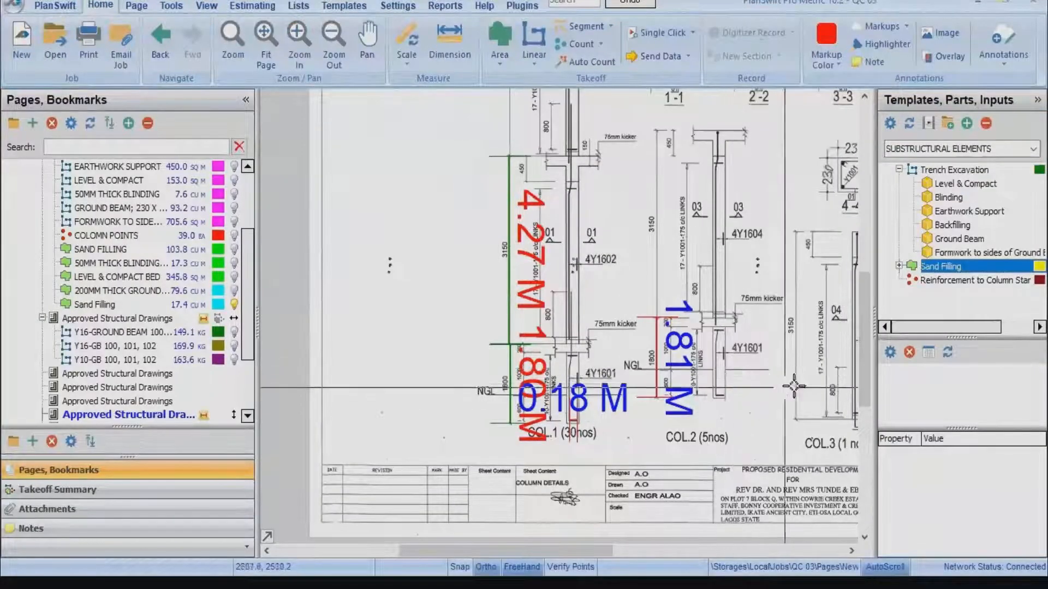
pyautogui.scroll(2, 769, 373)
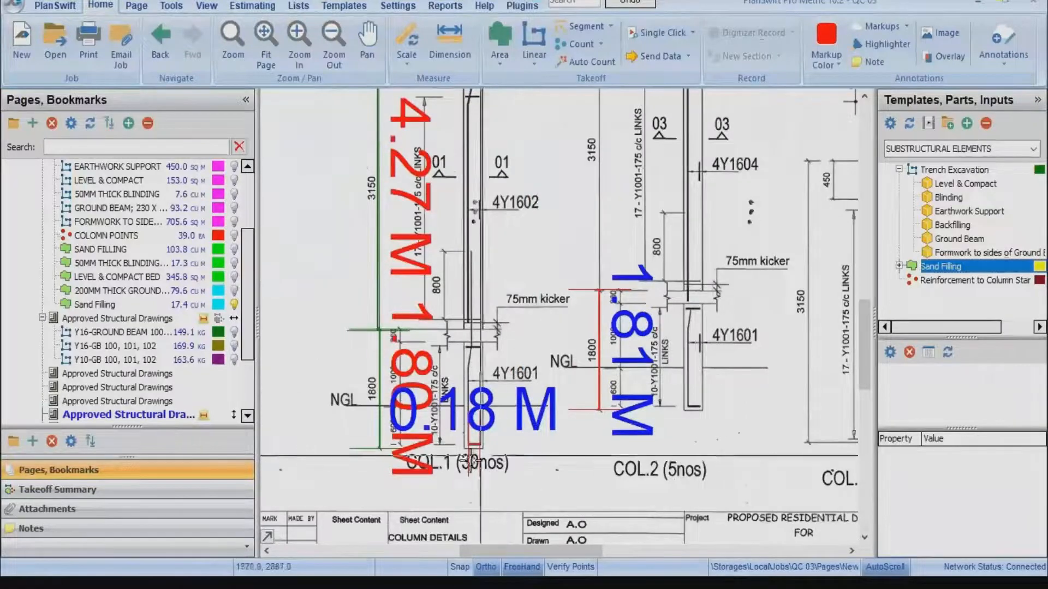
pyautogui.scroll(-1, 438, 474)
pyautogui.moveTo(927, 281)
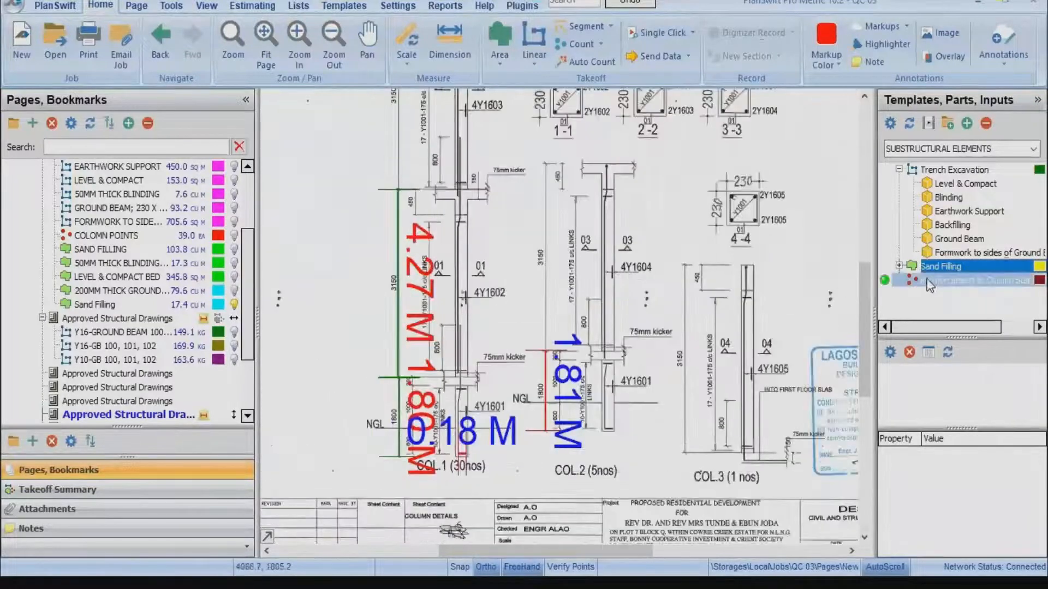
pyautogui.doubleClick(887, 284)
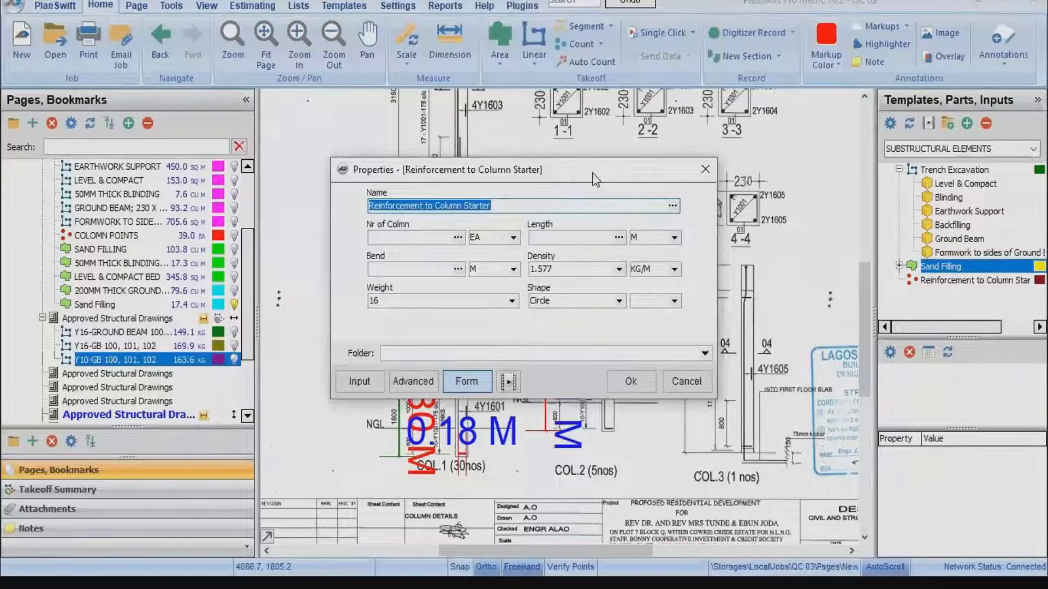
pyautogui.moveTo(595, 180); pyautogui.dragTo(801, 77)
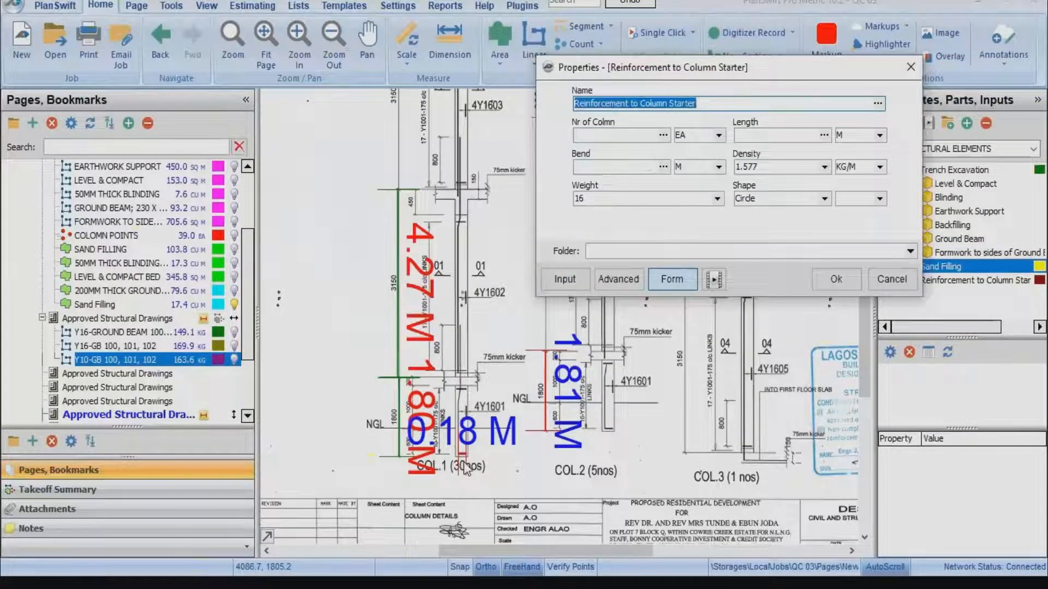
pyautogui.click(594, 135)
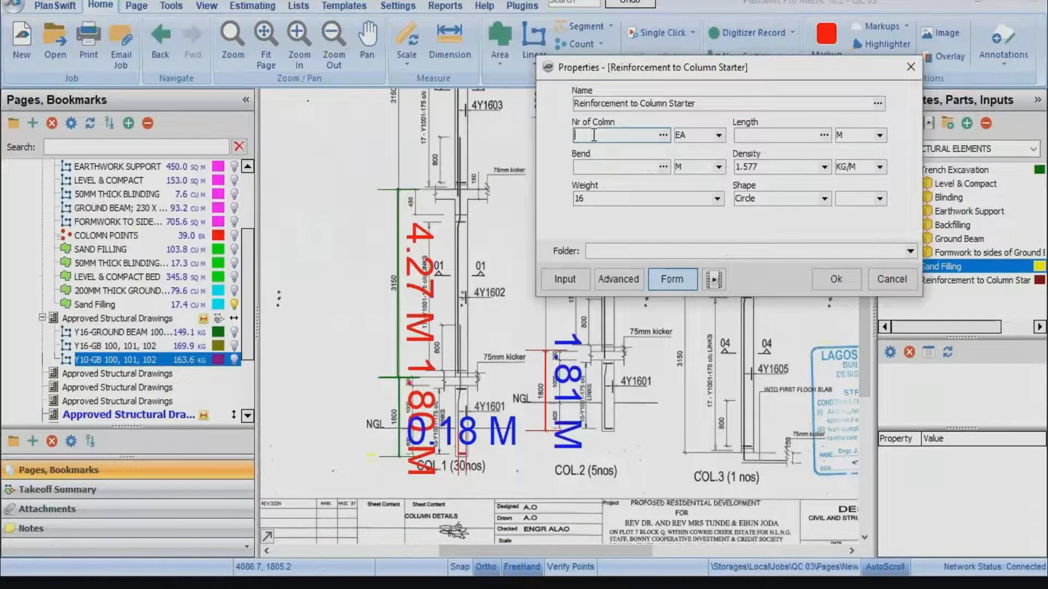
pyautogui.write('30')
pyautogui.click(756, 136)
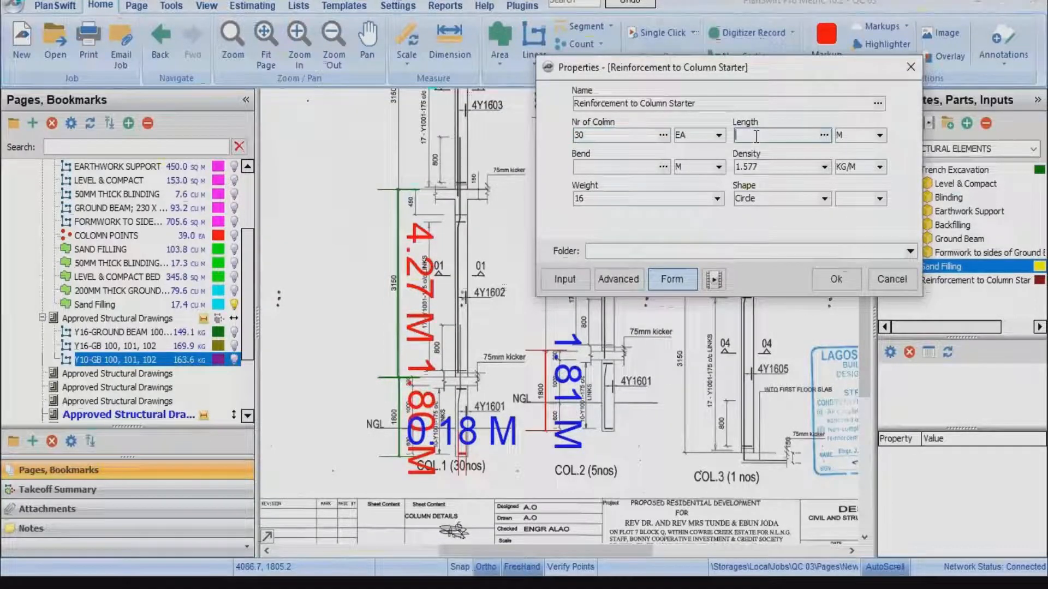
pyautogui.write('3.0')
pyautogui.click(635, 164)
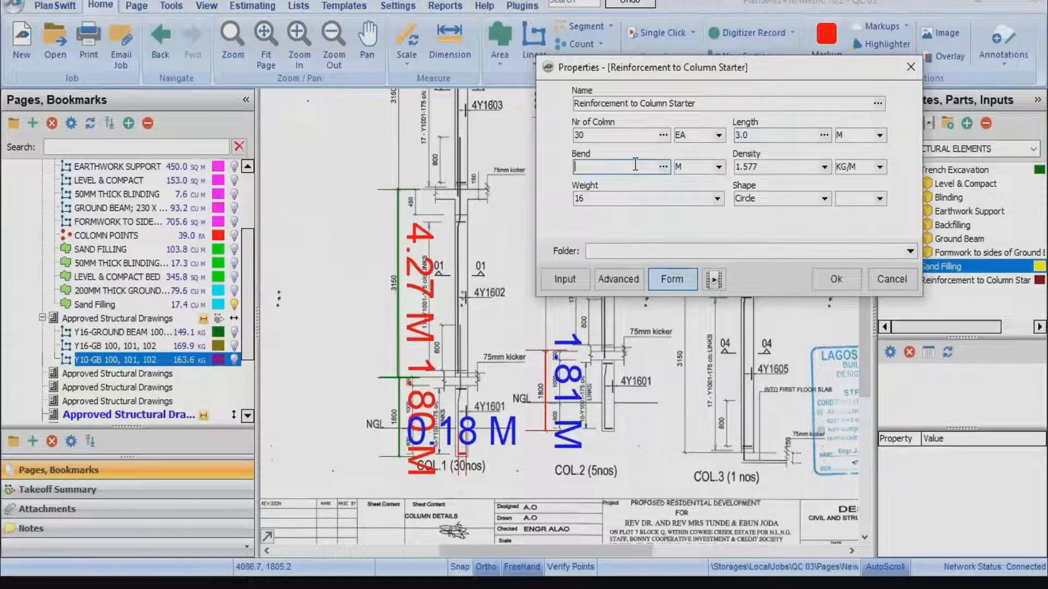
pyautogui.write('0.18')
pyautogui.click(892, 279)
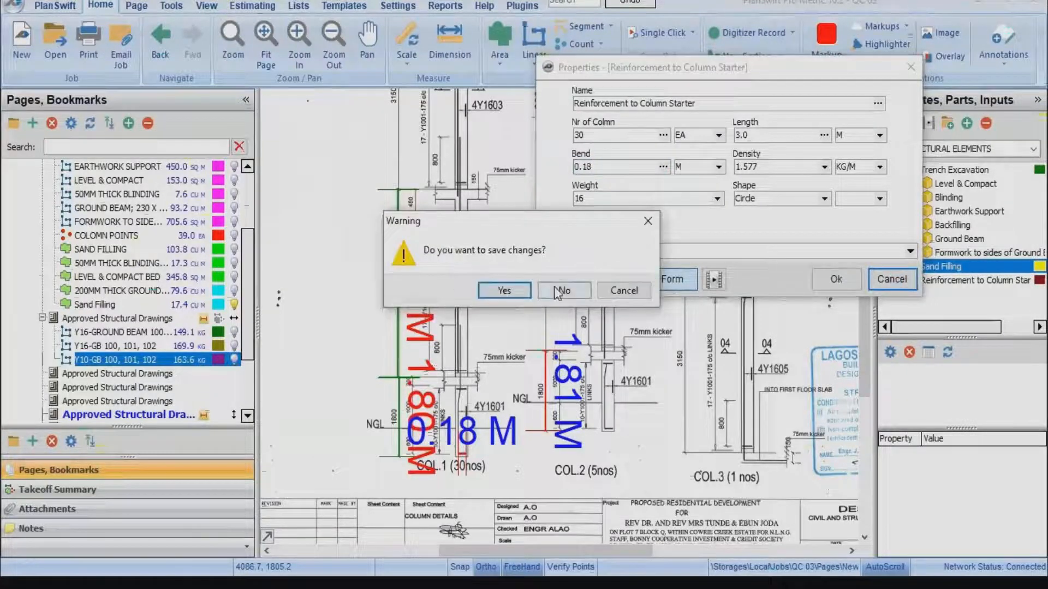
pyautogui.click(556, 291)
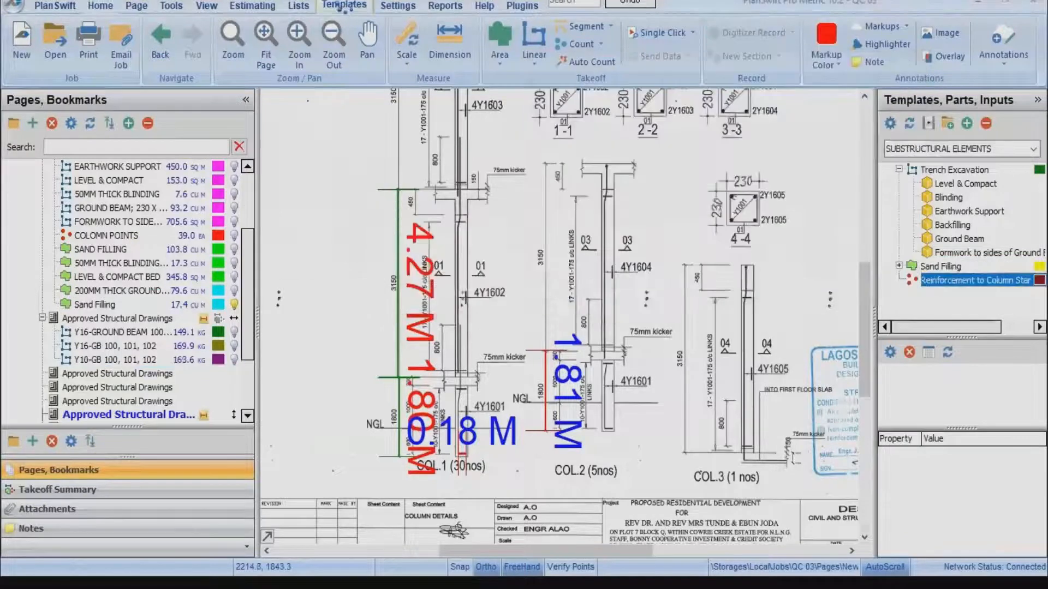
# Make Nr of Reinf. an input of the Reinforcement to Column Starter template, keep its form layout, and save the template properties.
pyautogui.click(344, 6)
pyautogui.click(345, 8)
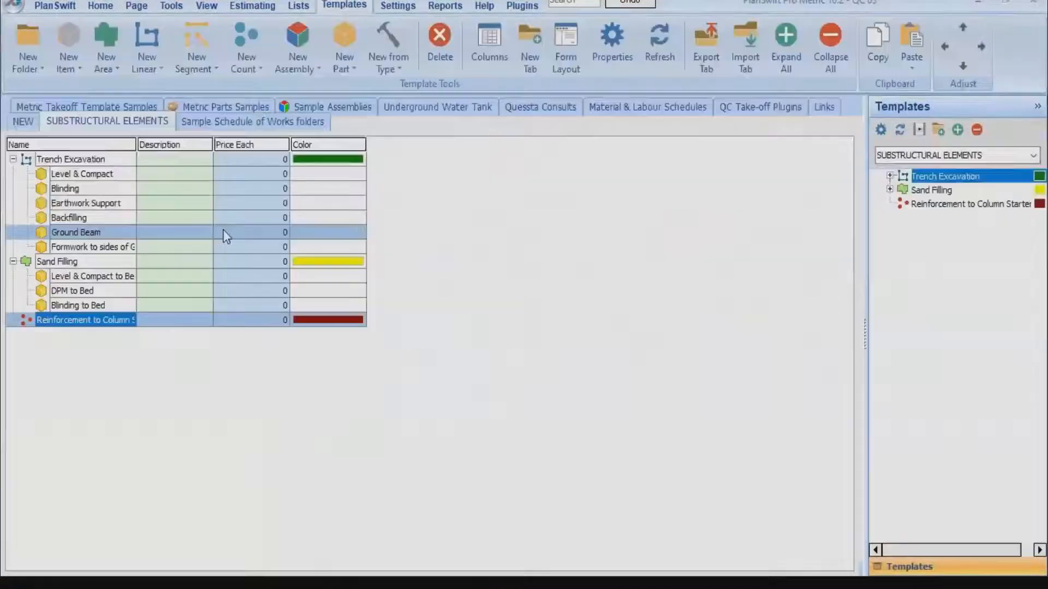
pyautogui.doubleClick(328, 322)
pyautogui.click(410, 374)
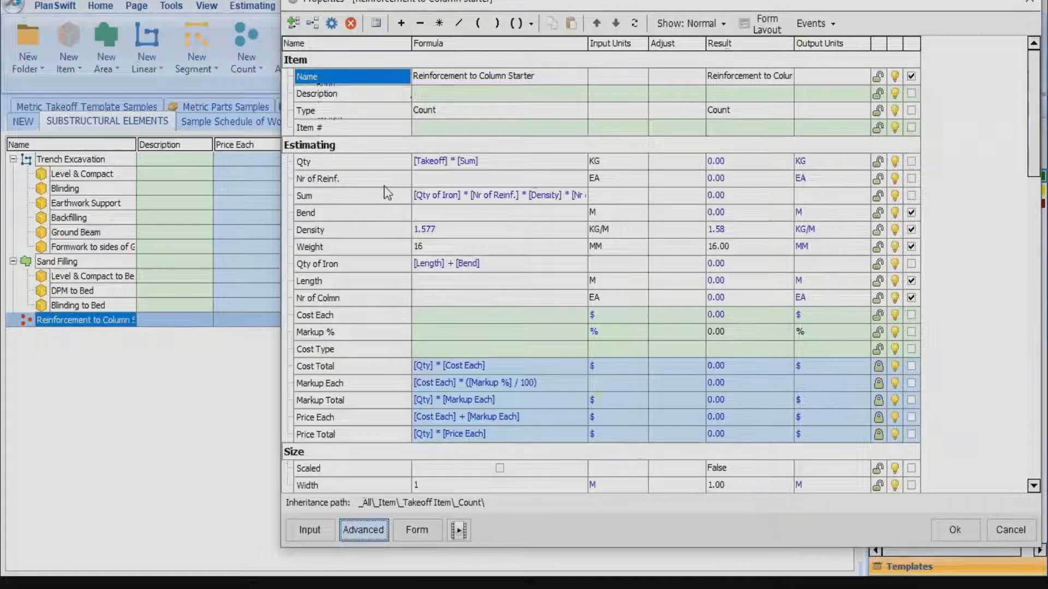
pyautogui.click(911, 179)
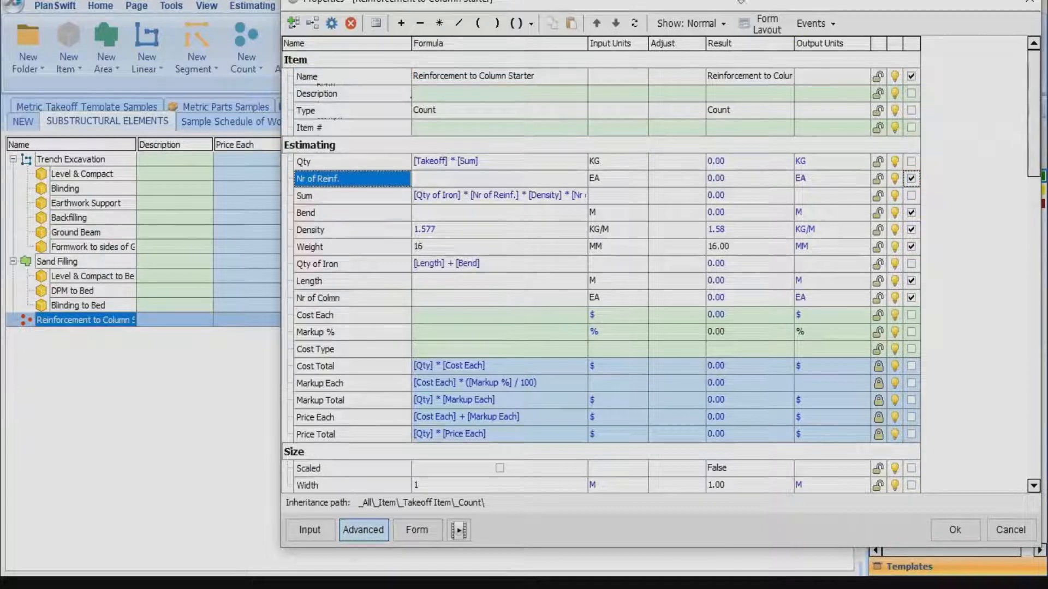
pyautogui.click(762, 25)
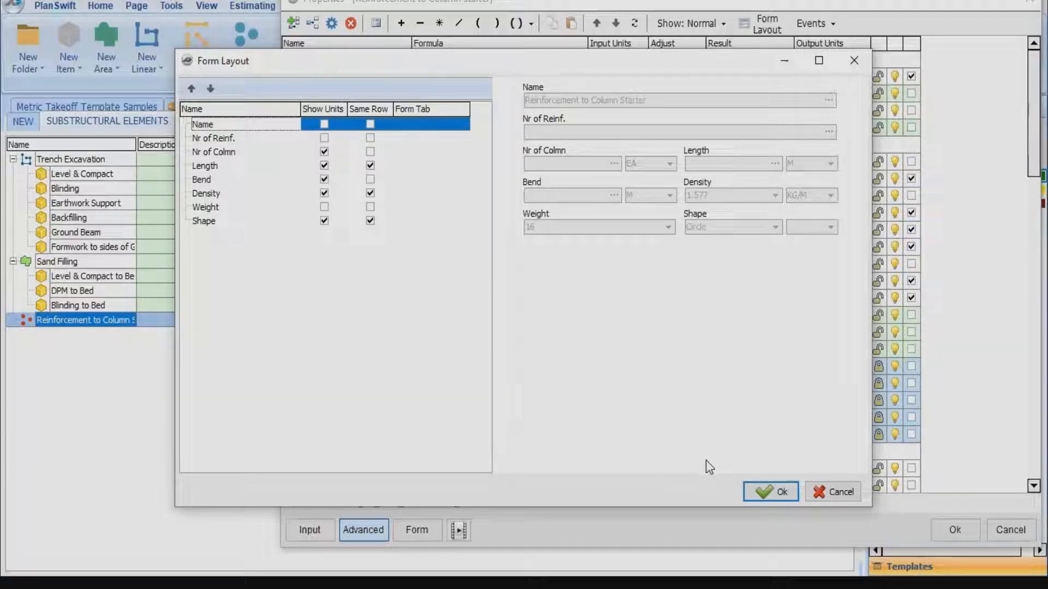
pyautogui.click(769, 493)
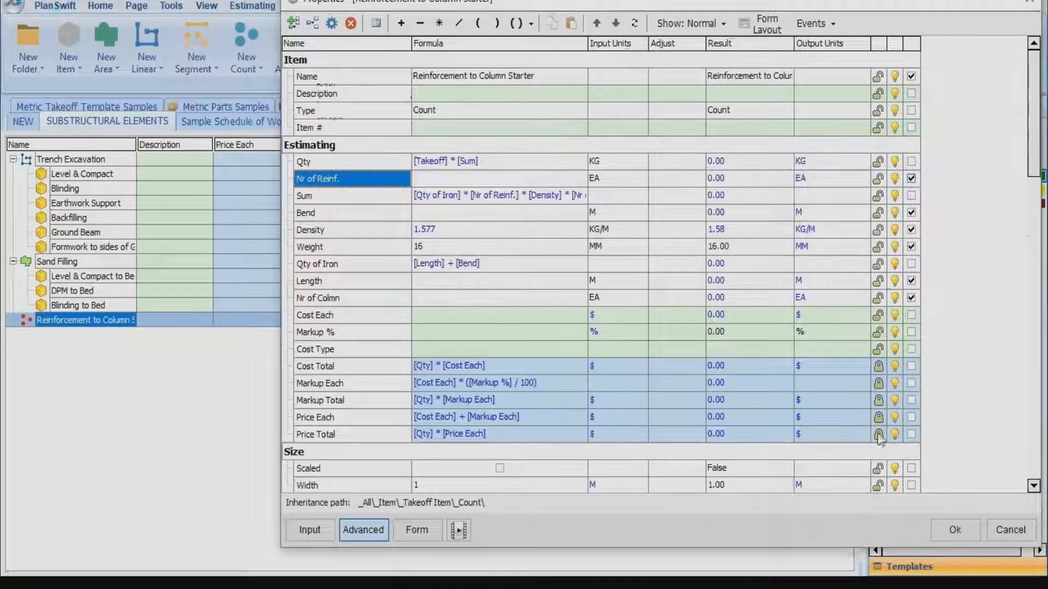
pyautogui.click(938, 530)
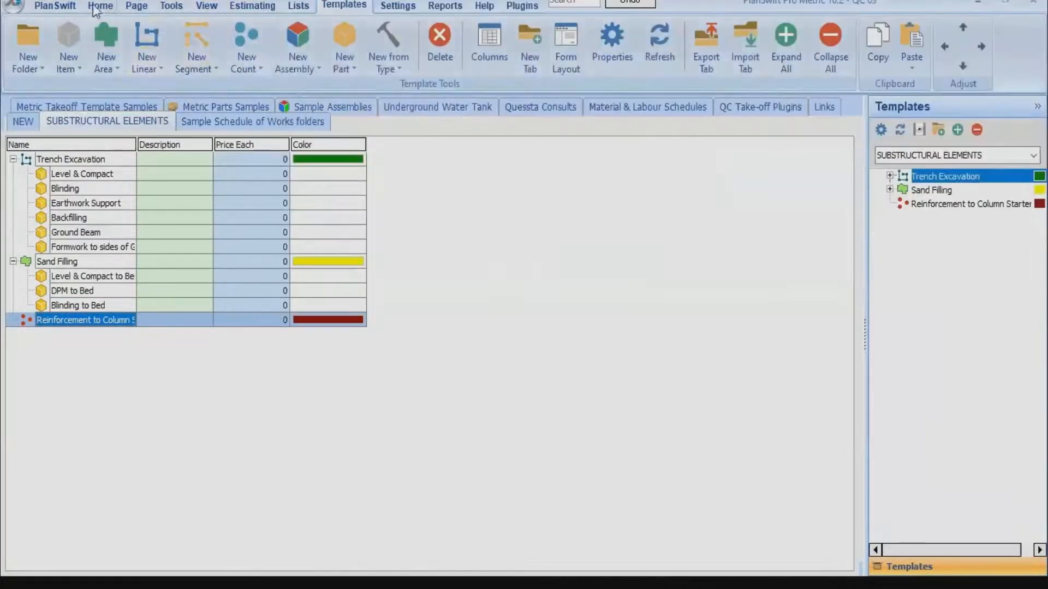
# On the column details drawing, start takeoff Reinforcement to Column Starter 01 with Nr of Reinf. 4, Nr of Colmn 30, Length 3.00 M and Bend 0.18 M.
pyautogui.click(93, 6)
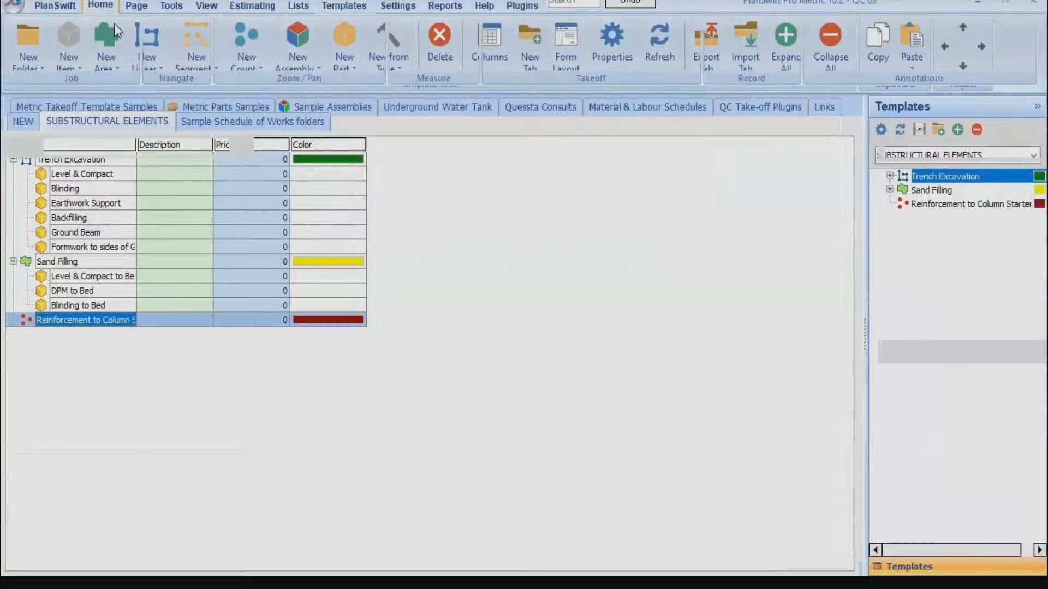
pyautogui.scroll(2, 457, 476)
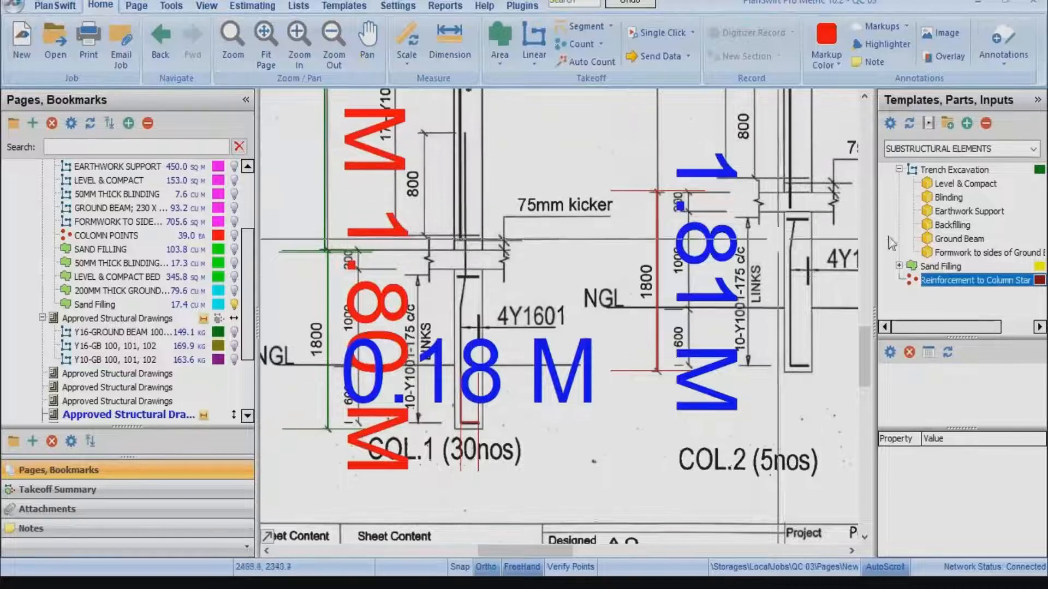
pyautogui.doubleClick(885, 279)
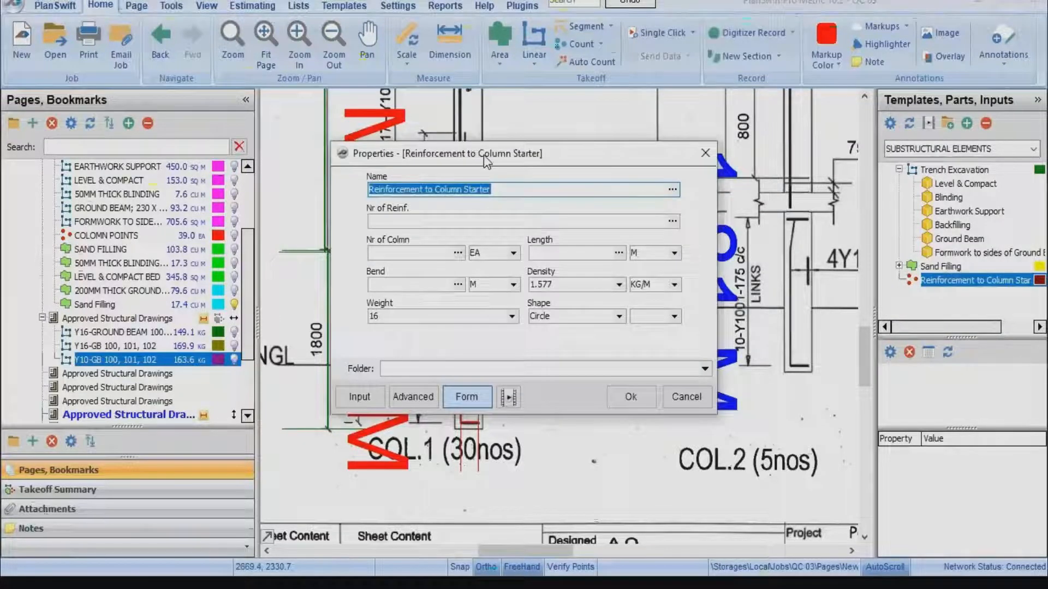
pyautogui.moveTo(483, 155); pyautogui.dragTo(755, 83)
pyautogui.click(686, 150)
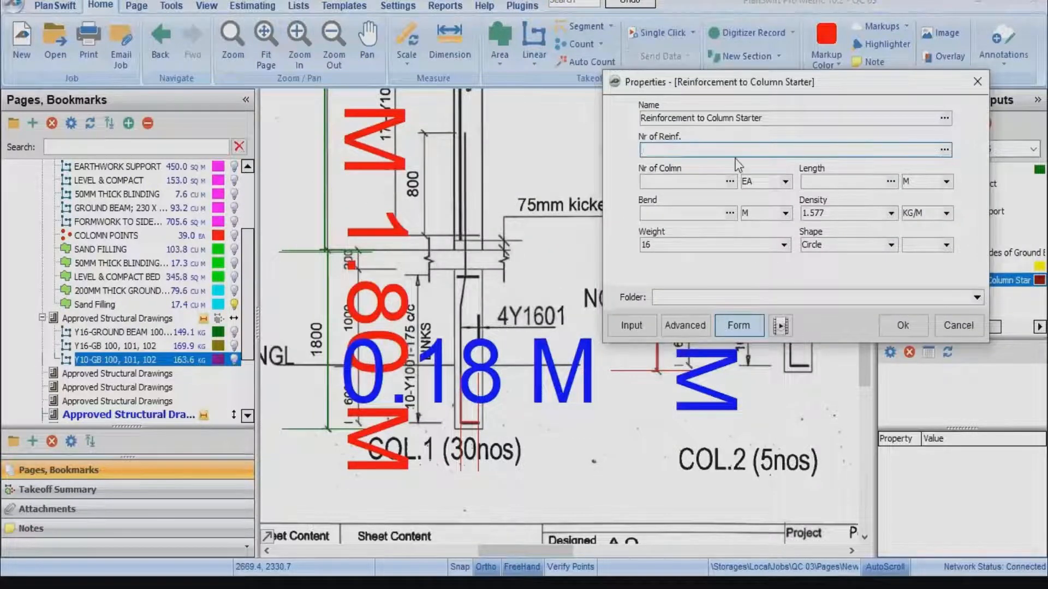
pyautogui.write('4')
pyautogui.click(769, 118)
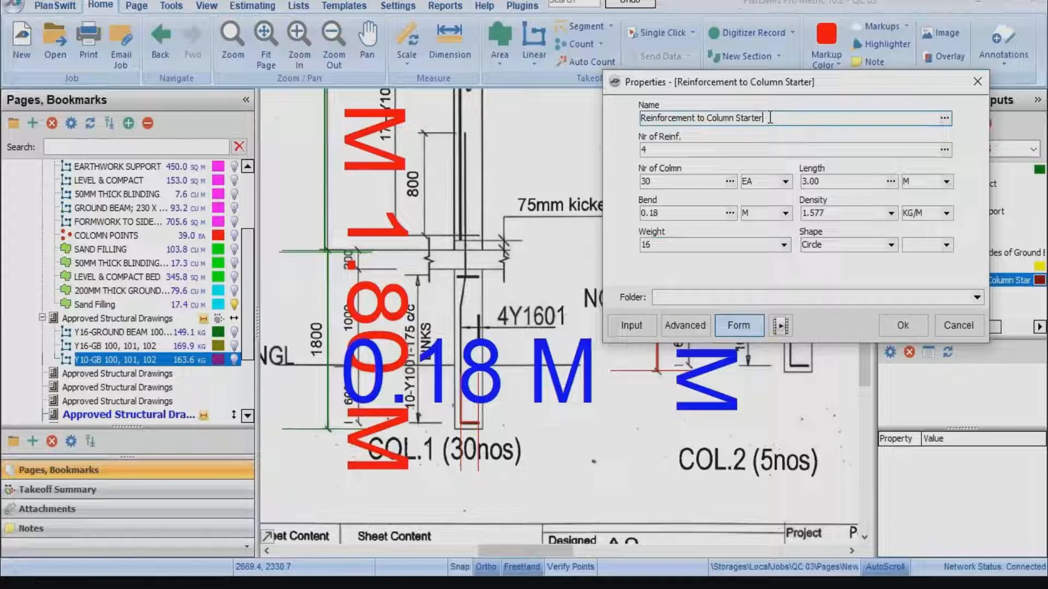
pyautogui.write('01')
pyautogui.click(895, 327)
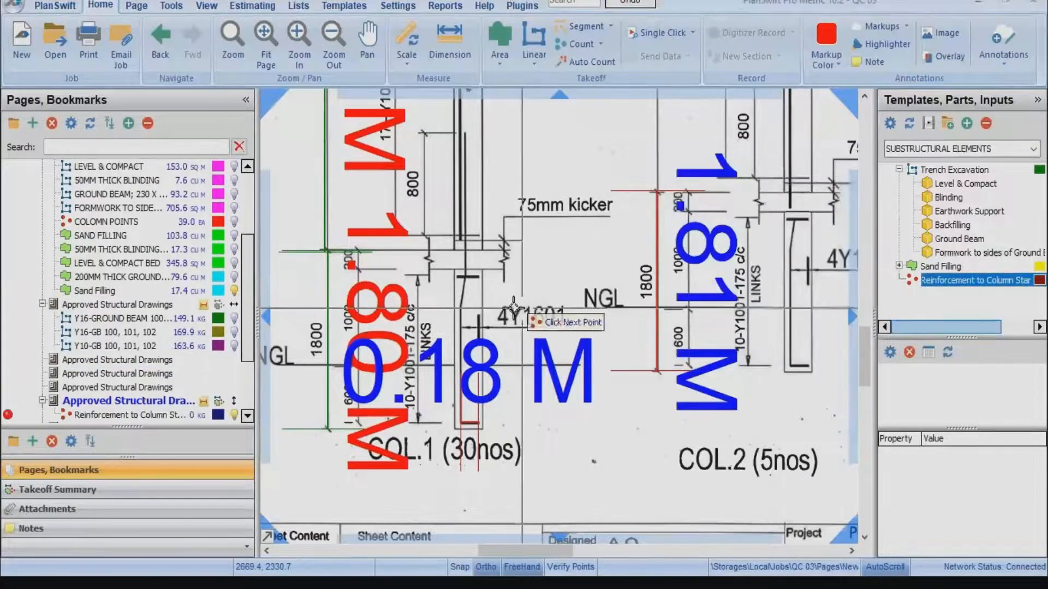
# Place one count point on the COL.1 starter bars, stop recording, and check the item's quantity in the takeoff summary.
pyautogui.click(472, 306)
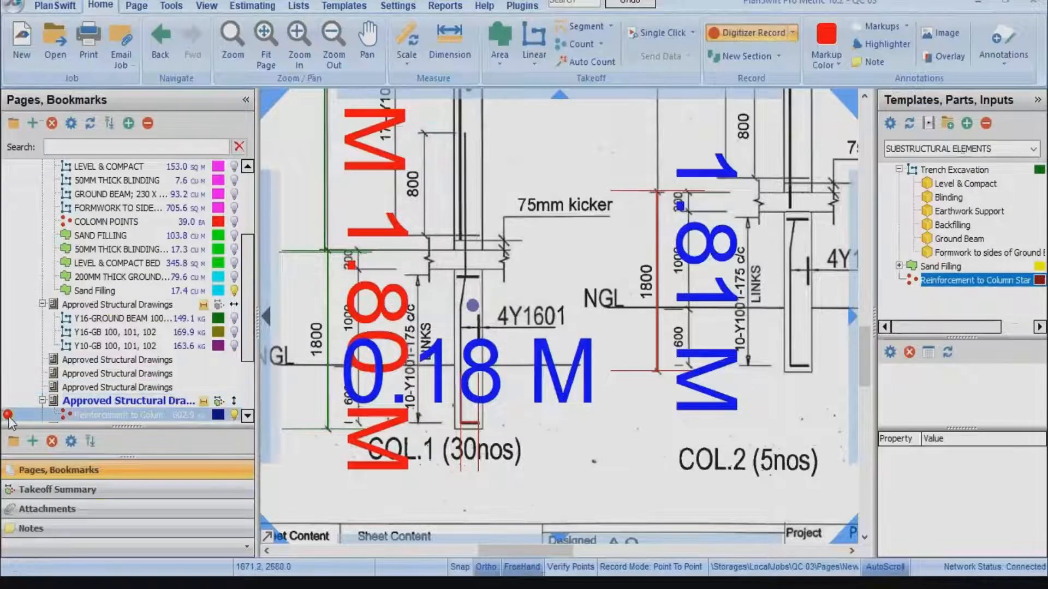
pyautogui.press('Escape')
pyautogui.click(50, 489)
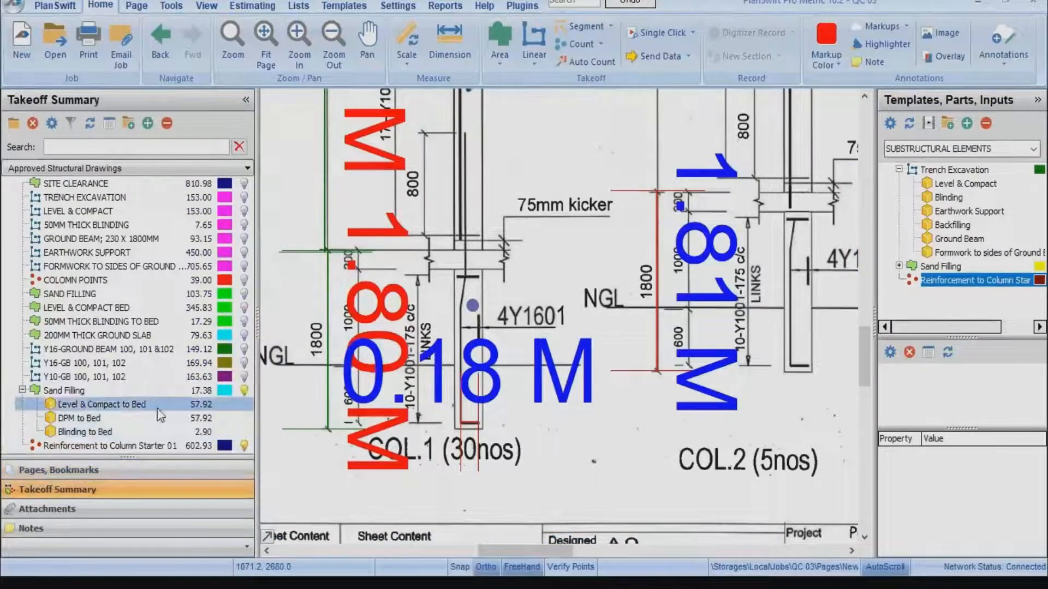
pyautogui.click(186, 446)
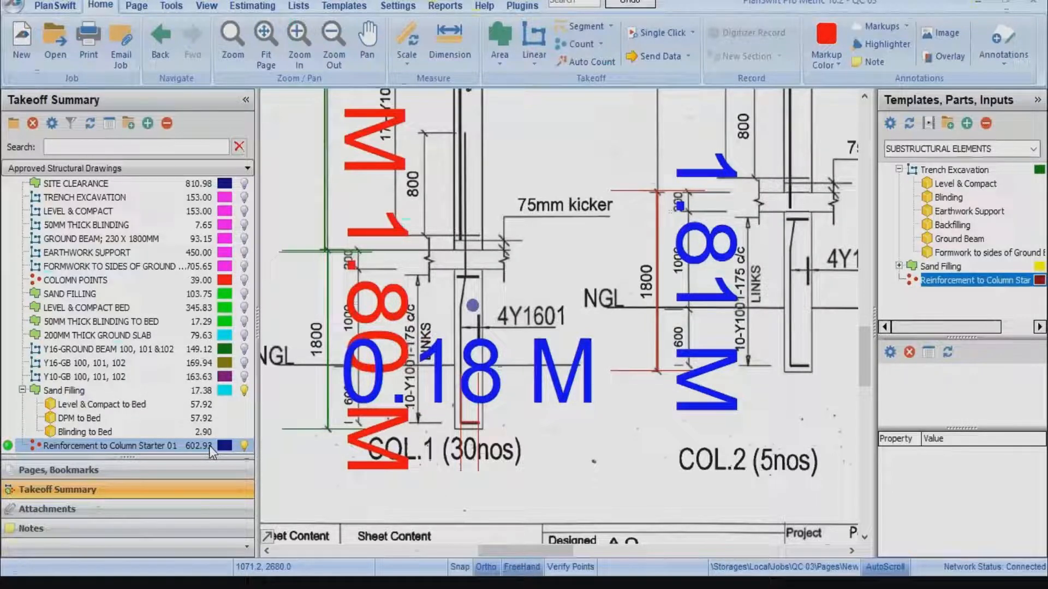
pyautogui.scroll(-3, 449, 223)
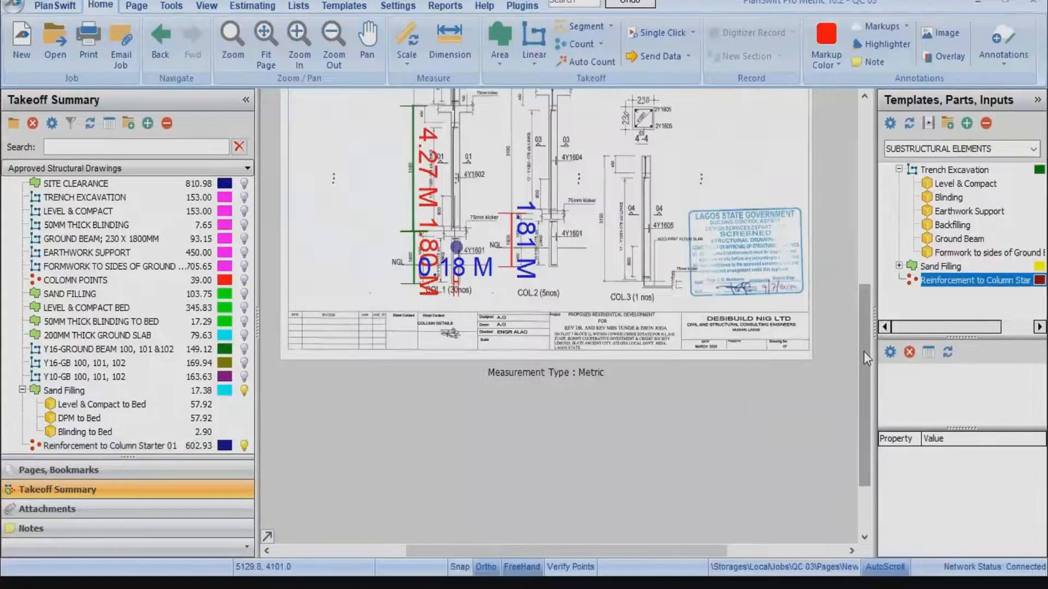
pyautogui.moveTo(863, 352); pyautogui.dragTo(861, 272)
pyautogui.scroll(2, 435, 483)
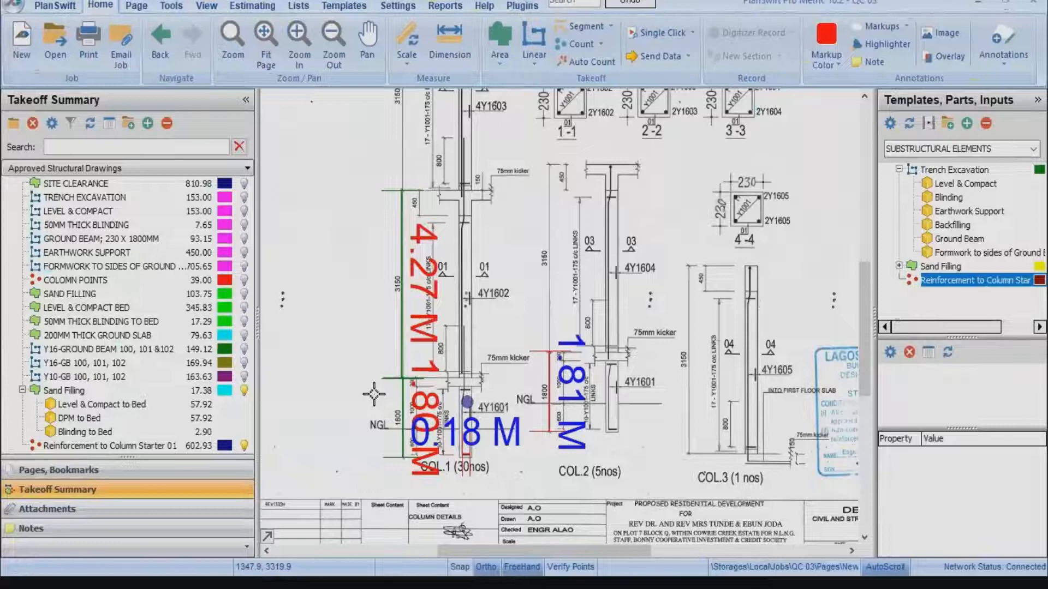
pyautogui.scroll(-2, 374, 394)
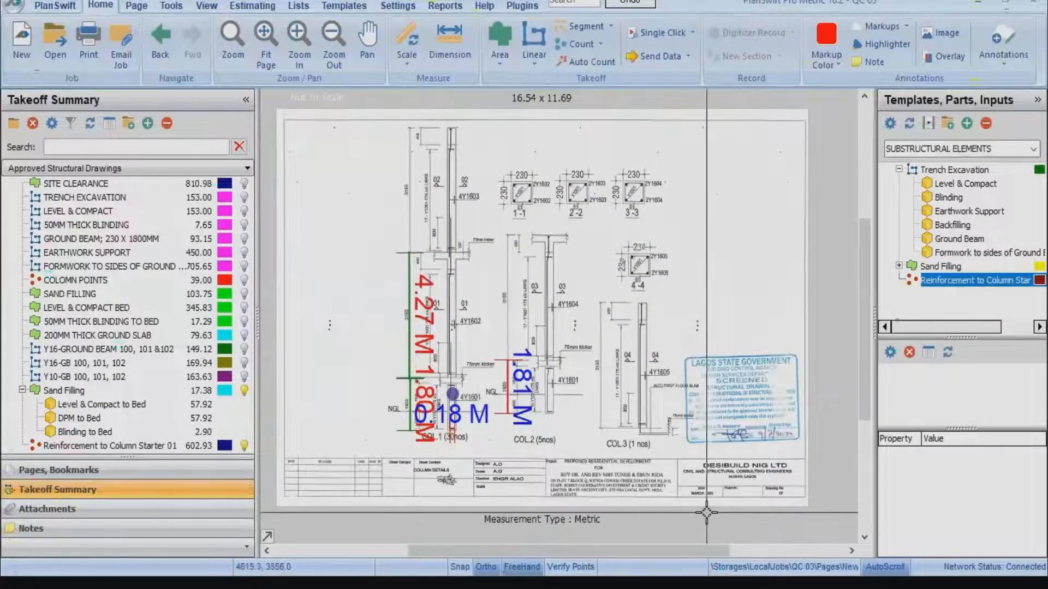
pyautogui.moveTo(689, 551); pyautogui.dragTo(682, 551)
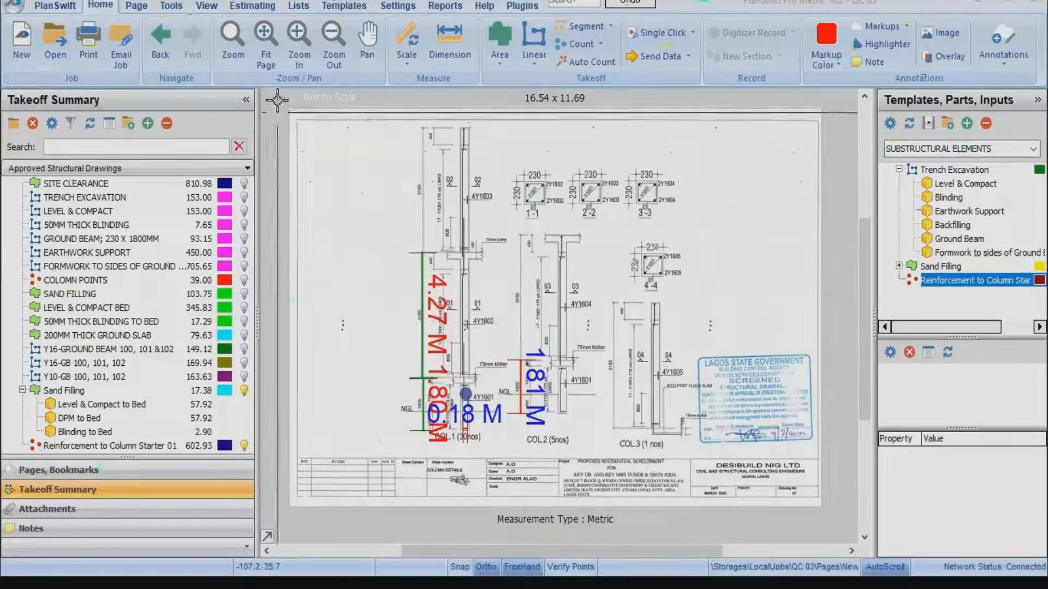
# Create a count template named Link to Coloumn Starter in the SUBSTRUCTURAL ELEMENTS templates.
pyautogui.click(342, 6)
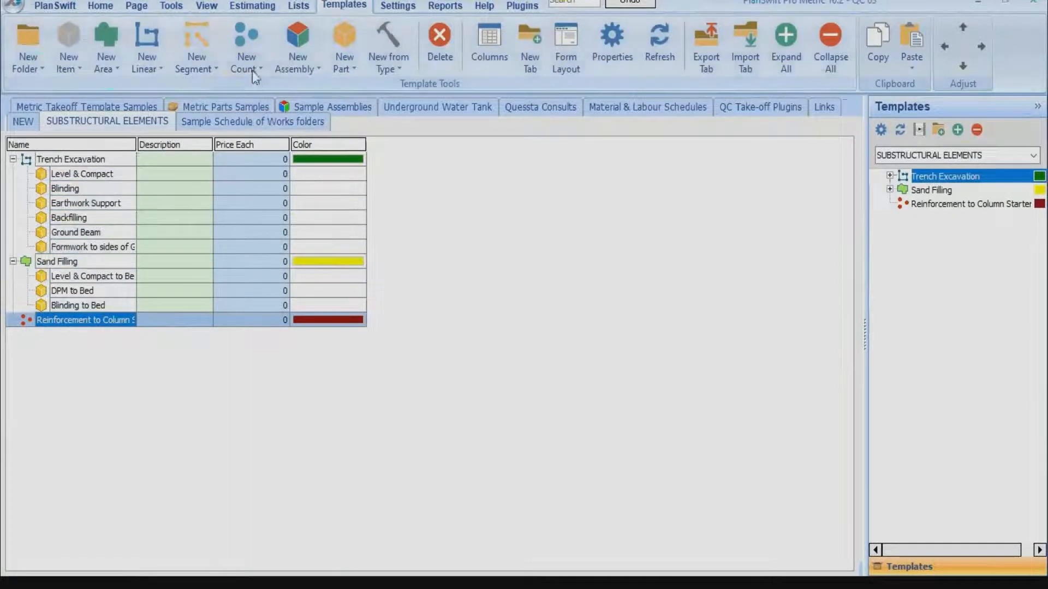
pyautogui.click(250, 37)
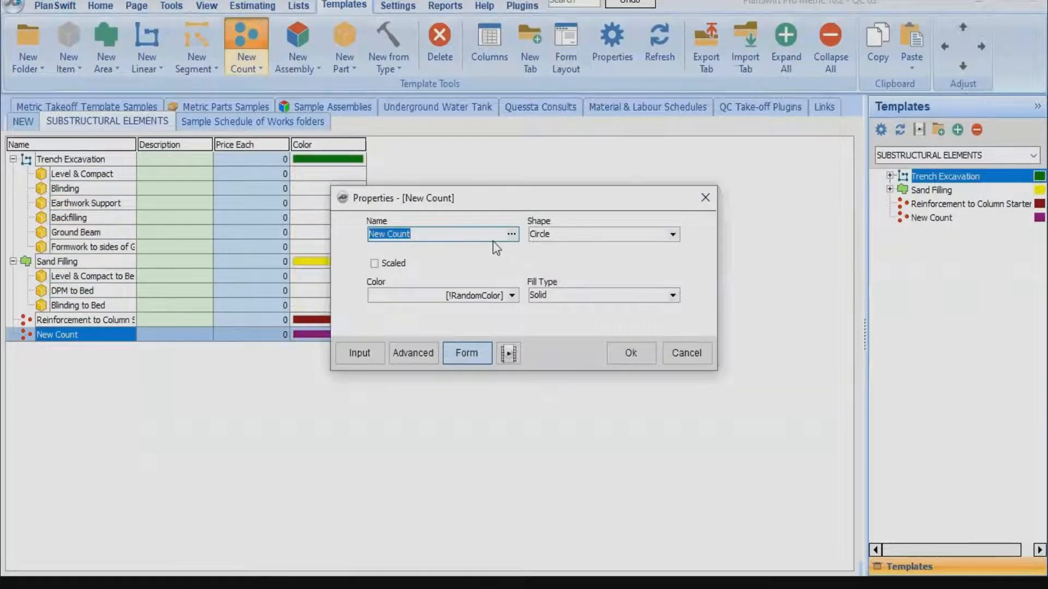
pyautogui.write('rE')
pyautogui.press('BackSpace')
pyautogui.press('BackSpace')
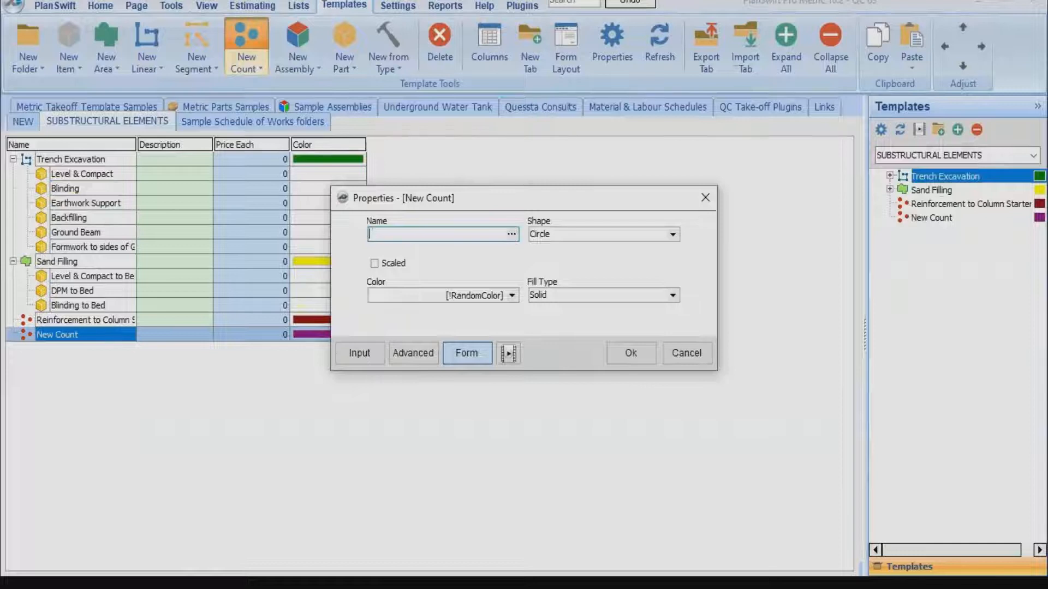
pyautogui.write('INK')
pyautogui.press('BackSpace')
pyautogui.press('BackSpace')
pyautogui.press('BackSpace')
pyautogui.press('BackSpace')
pyautogui.press('BackSpace')
pyautogui.write('INK')
pyautogui.press('BackSpace')
pyautogui.press('BackSpace')
pyautogui.press('BackSpace')
pyautogui.press('BackSpace')
pyautogui.write('Link to')
pyautogui.write('Coloumn Starter')
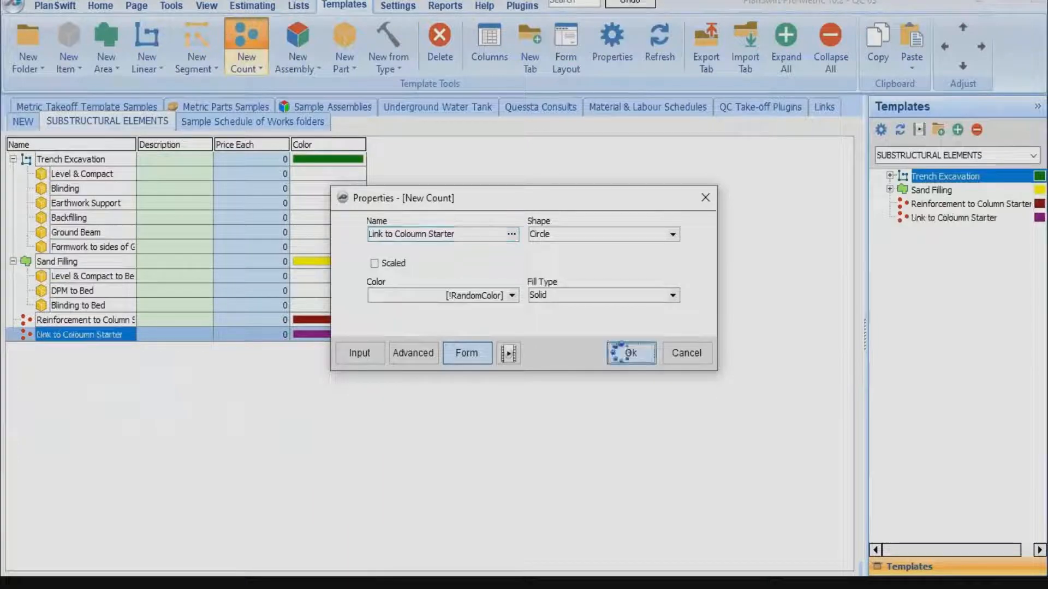
pyautogui.click(621, 352)
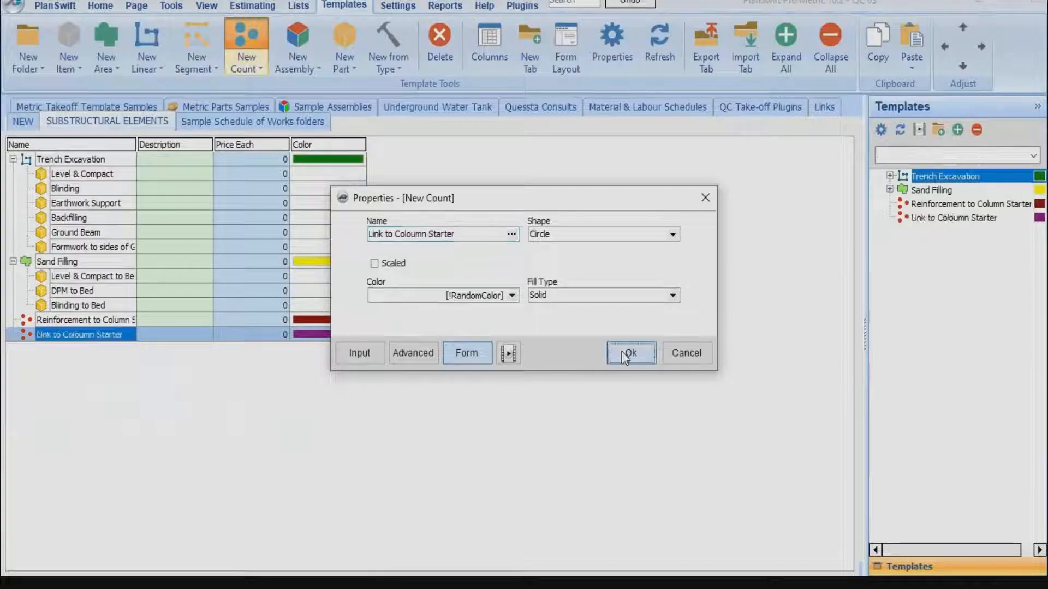
# Add a number property named Length to the Estimating group in the advanced properties of the Link to Coloumn Starter template.
pyautogui.doubleClick(71, 341)
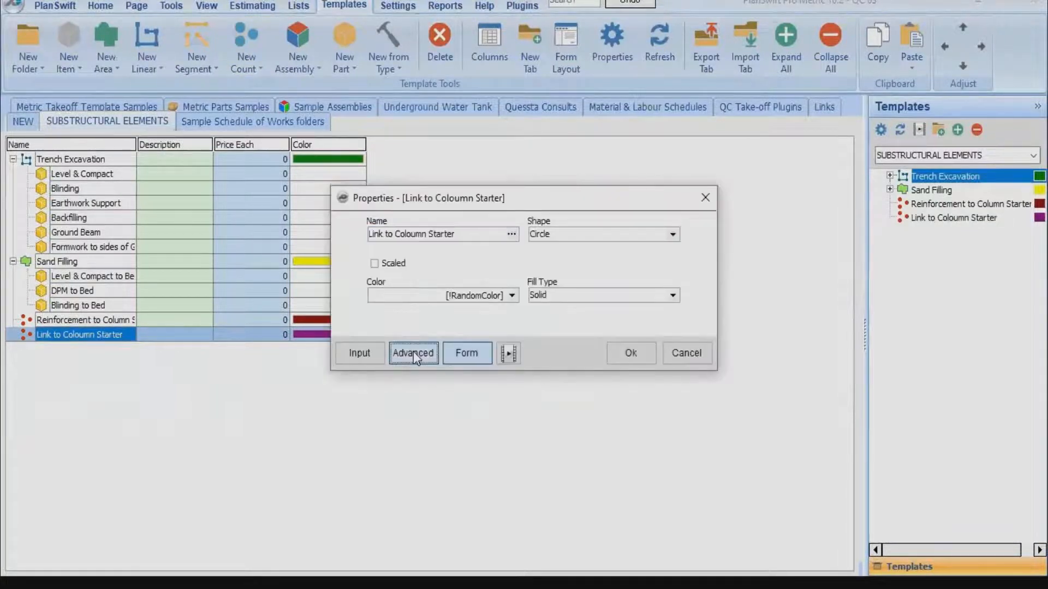
pyautogui.click(413, 352)
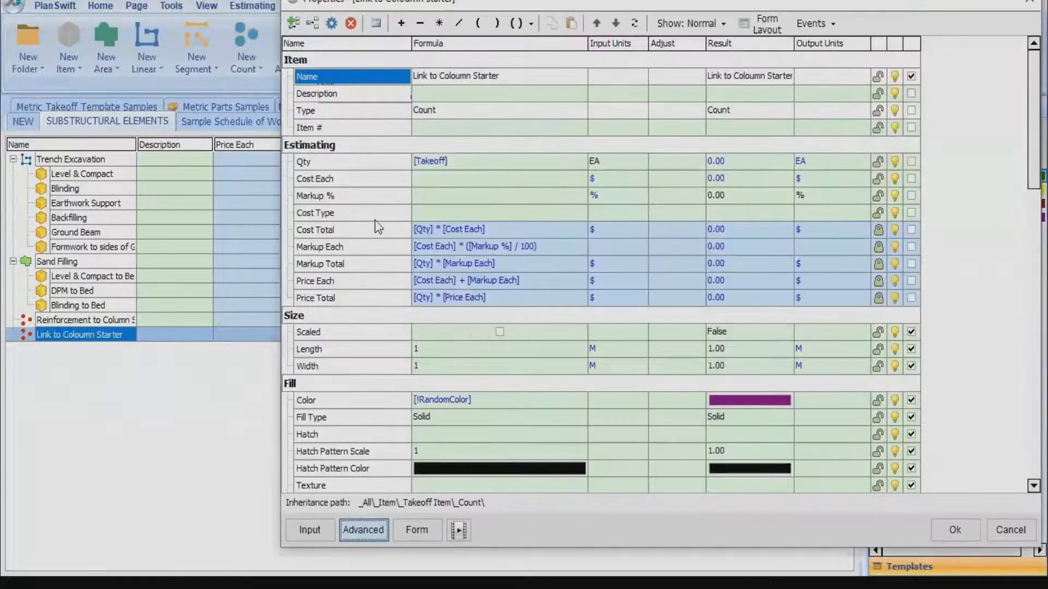
pyautogui.click(356, 179)
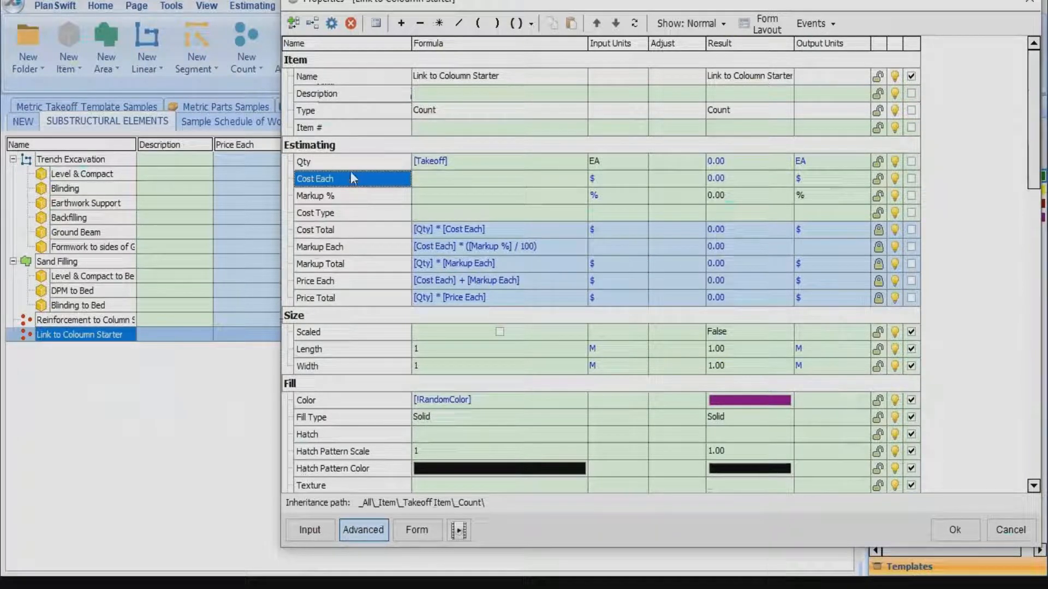
pyautogui.click(313, 25)
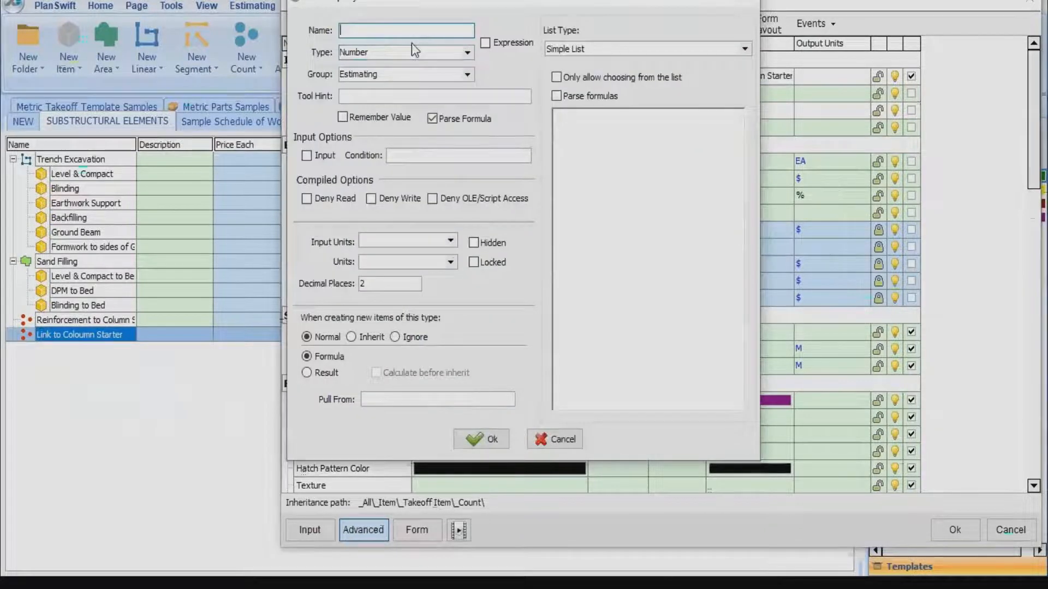
pyautogui.write('Length')
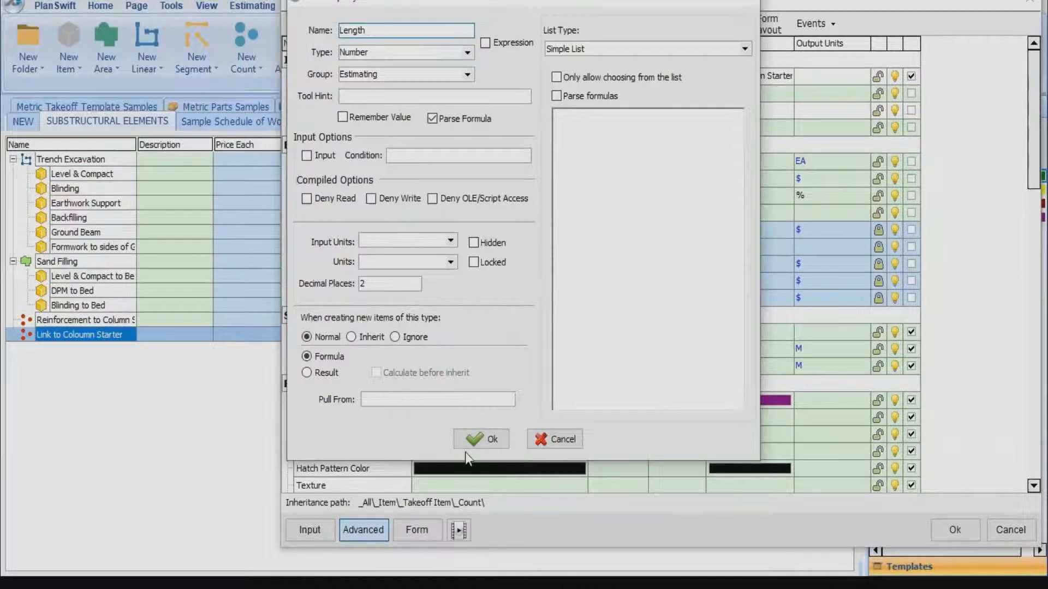
pyautogui.click(474, 436)
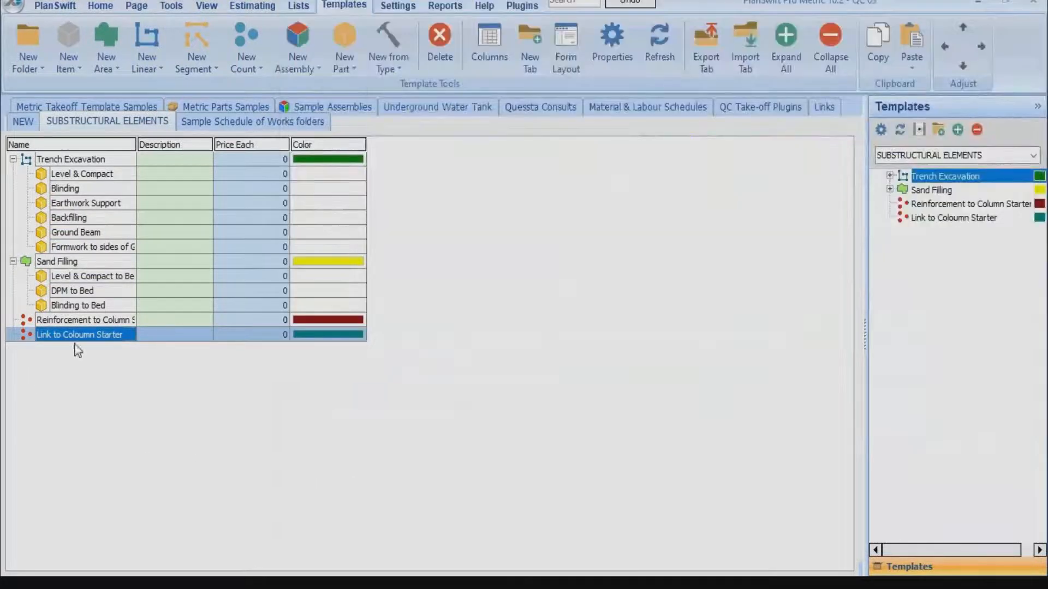
# Delete the Link to Coloumn Starter template from the SUBSTRUCTURAL ELEMENTS templates.
pyautogui.rightClick(83, 340)
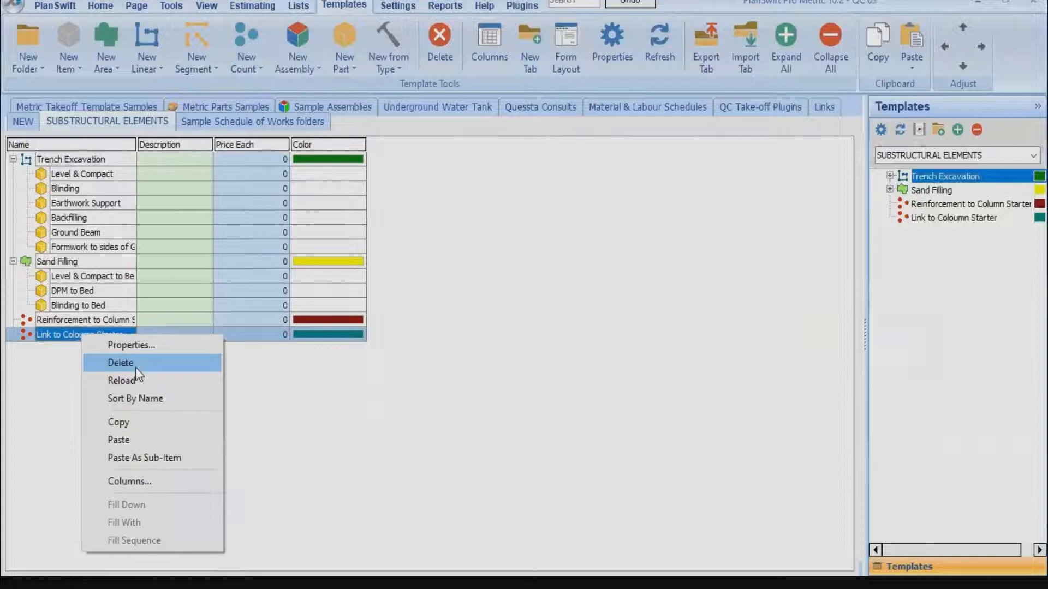
pyautogui.click(136, 363)
pyautogui.click(562, 293)
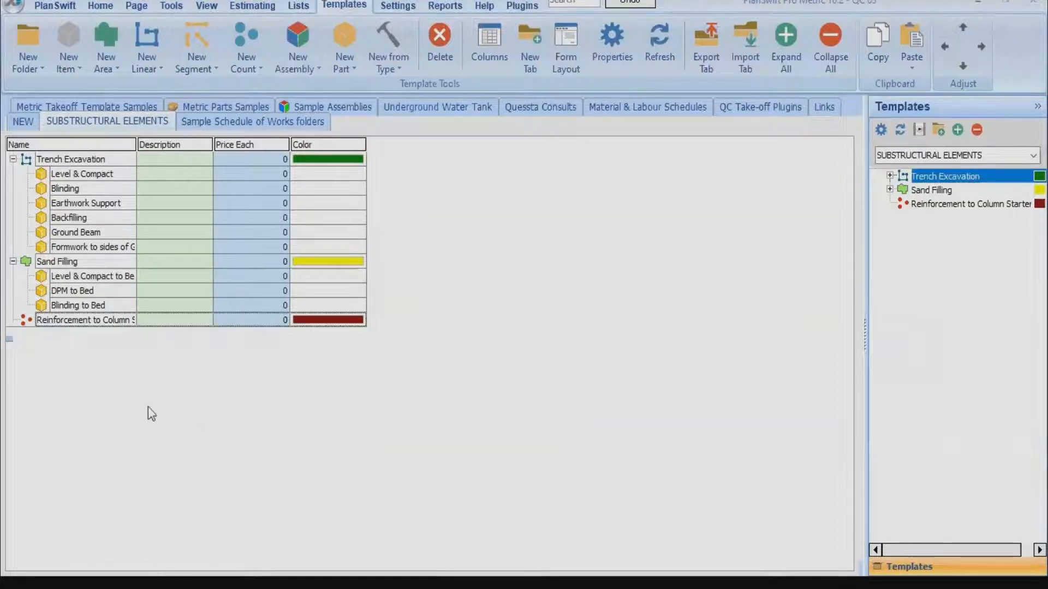
# Duplicate the Reinforcement to Column Starter template, name the copy Link, and open its advanced properties.
pyautogui.click(120, 321)
pyautogui.rightClick(121, 321)
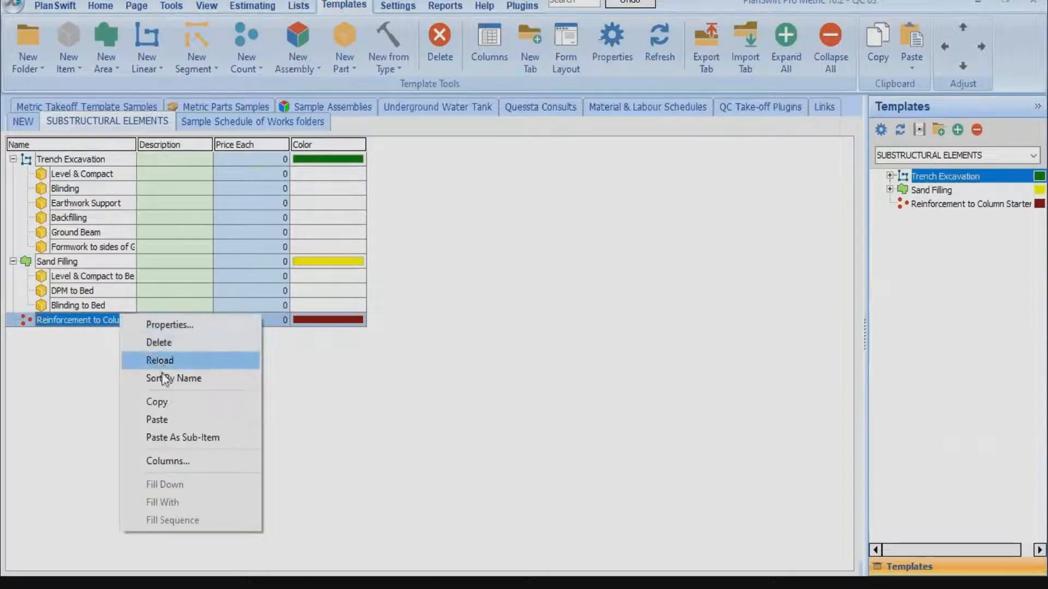
pyautogui.click(157, 397)
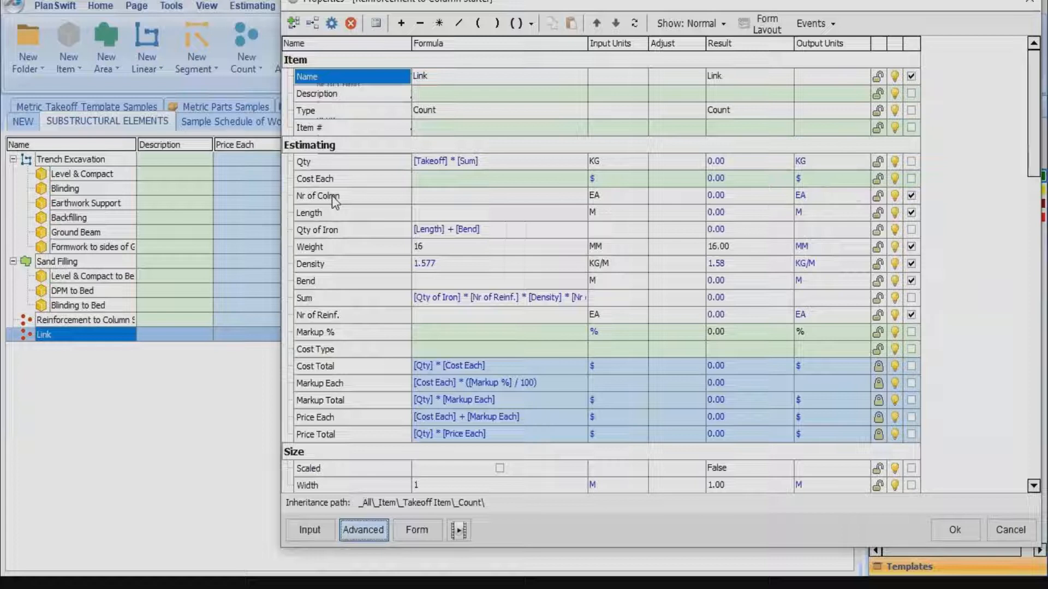
# Insert a number property named C/C in the Estimating group with the simple list values 0.15, 0.20, 0.25 and 0.30.
pyautogui.click(330, 234)
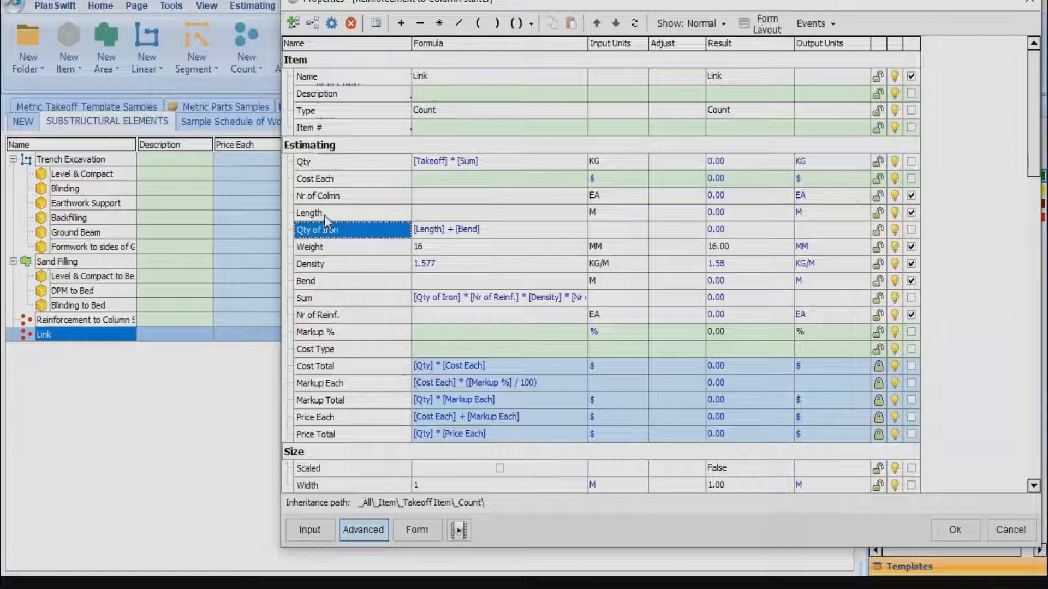
pyautogui.click(324, 215)
pyautogui.click(314, 23)
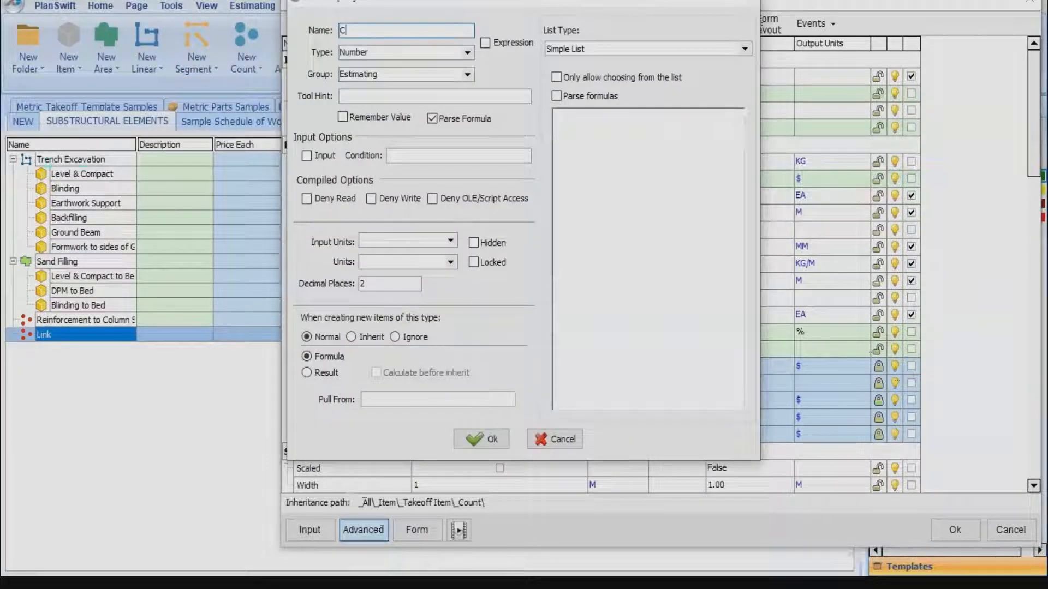
pyautogui.write('C/C')
pyautogui.click(563, 124)
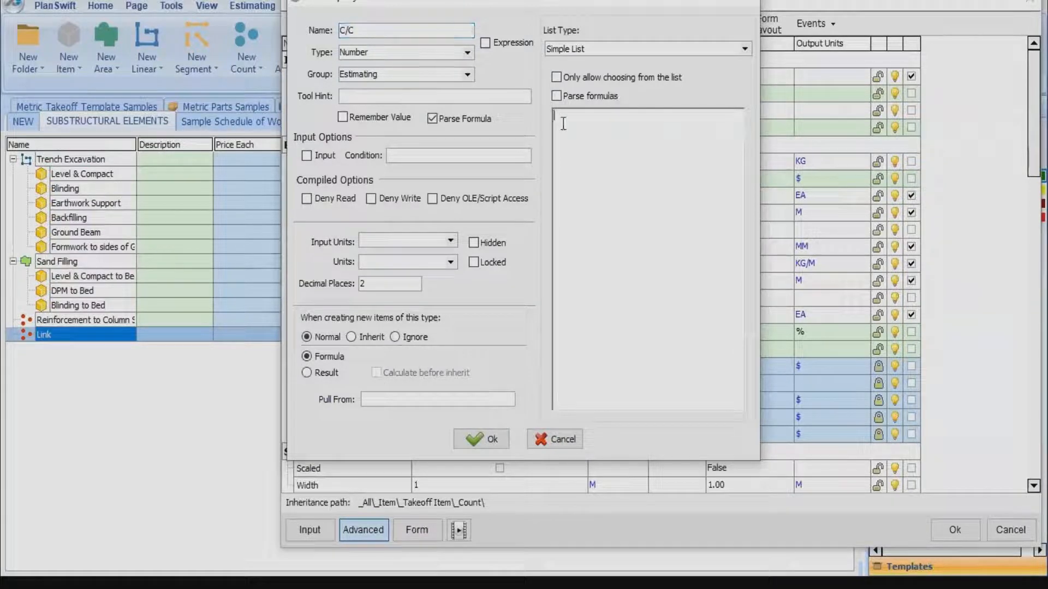
pyautogui.write('0.15')
pyautogui.press('Return')
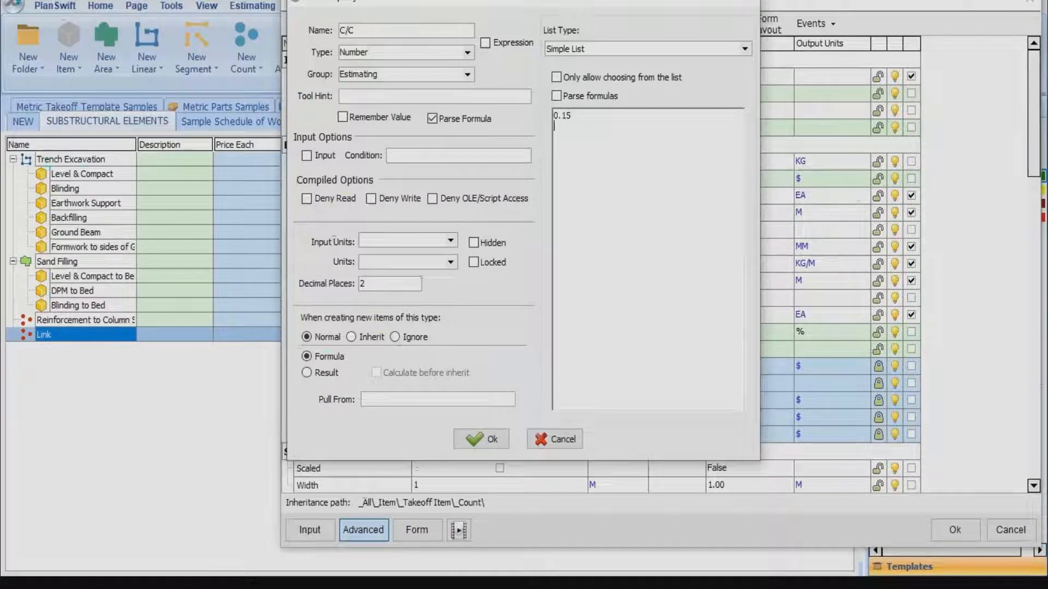
pyautogui.write('0.20')
pyautogui.press('Return')
pyautogui.write('0.2')
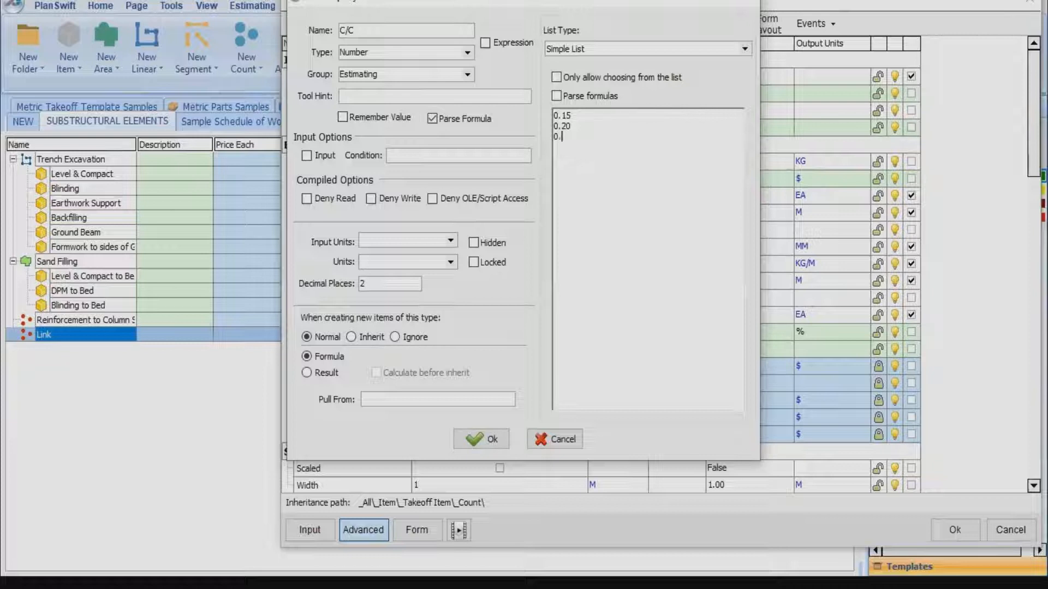
pyautogui.write('5')
pyautogui.press('Return')
pyautogui.write('0.30')
pyautogui.click(496, 439)
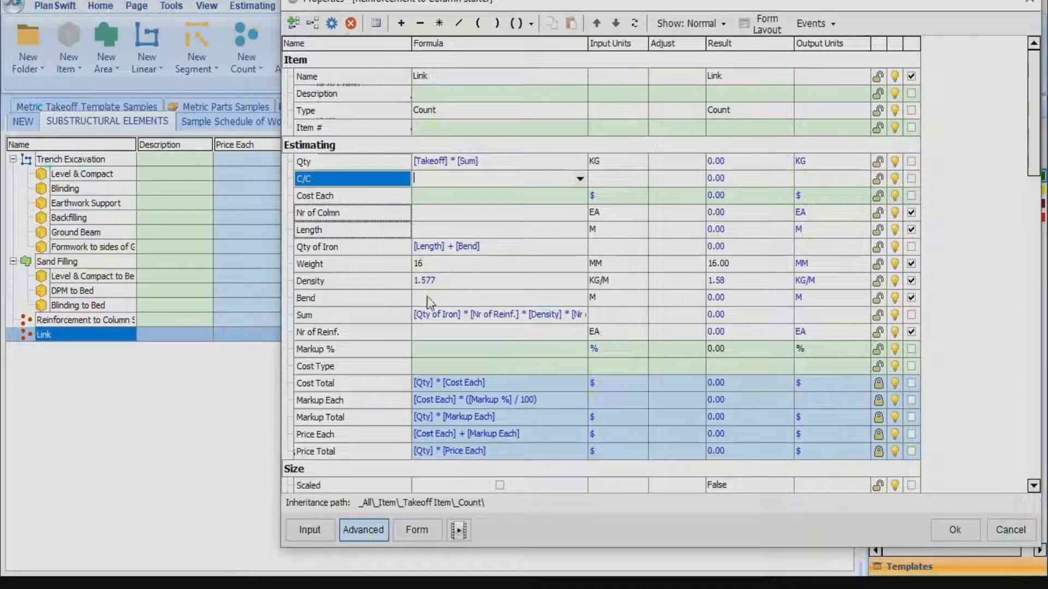
# Insert number properties named Side A and Side B in the Link template's Estimating group.
pyautogui.click(327, 197)
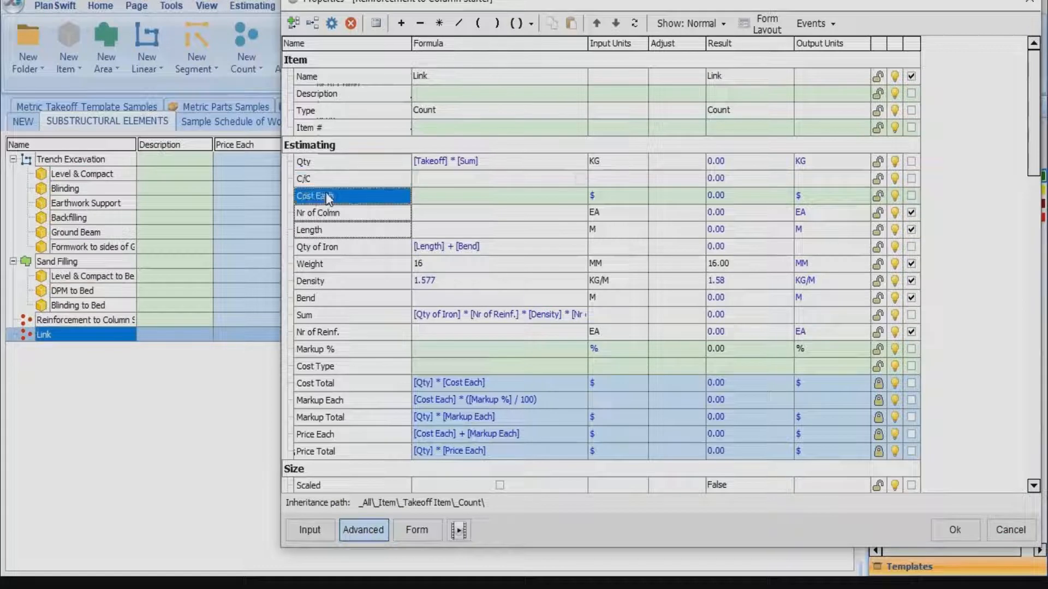
pyautogui.click(312, 25)
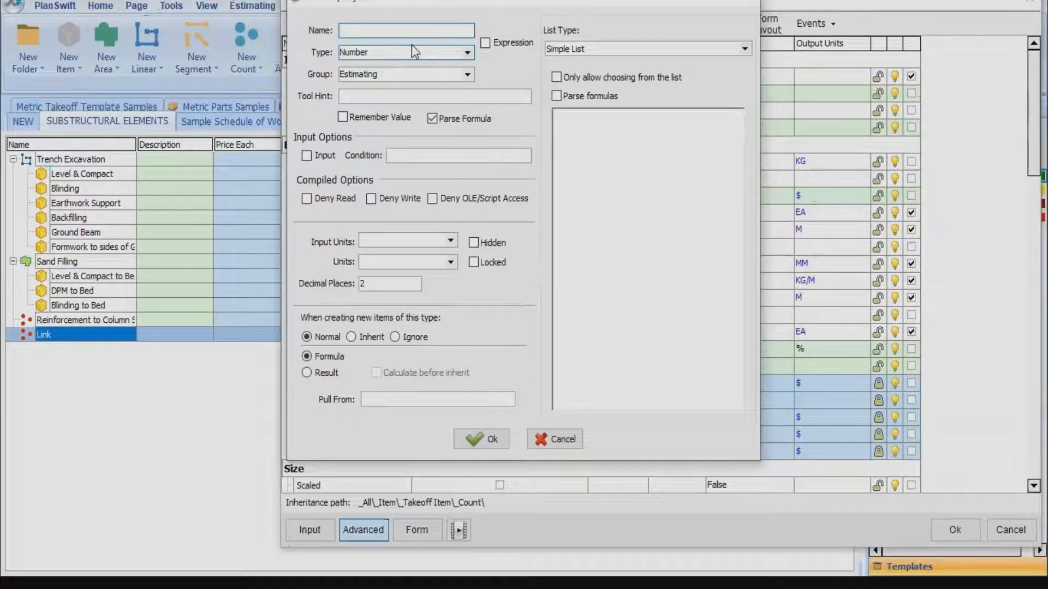
pyautogui.write('Side A')
pyautogui.click(469, 433)
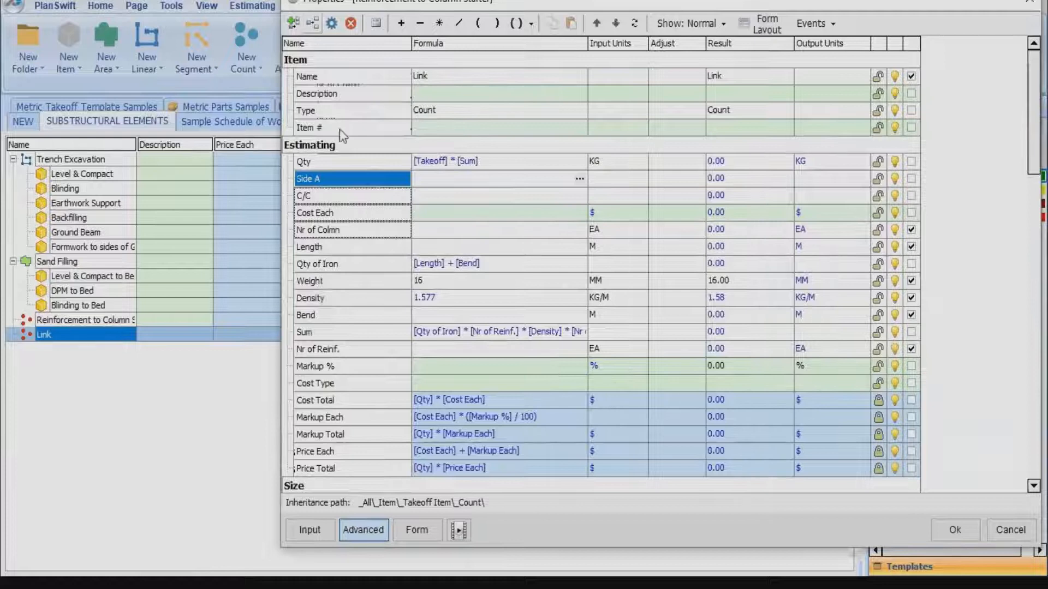
pyautogui.write('Si')
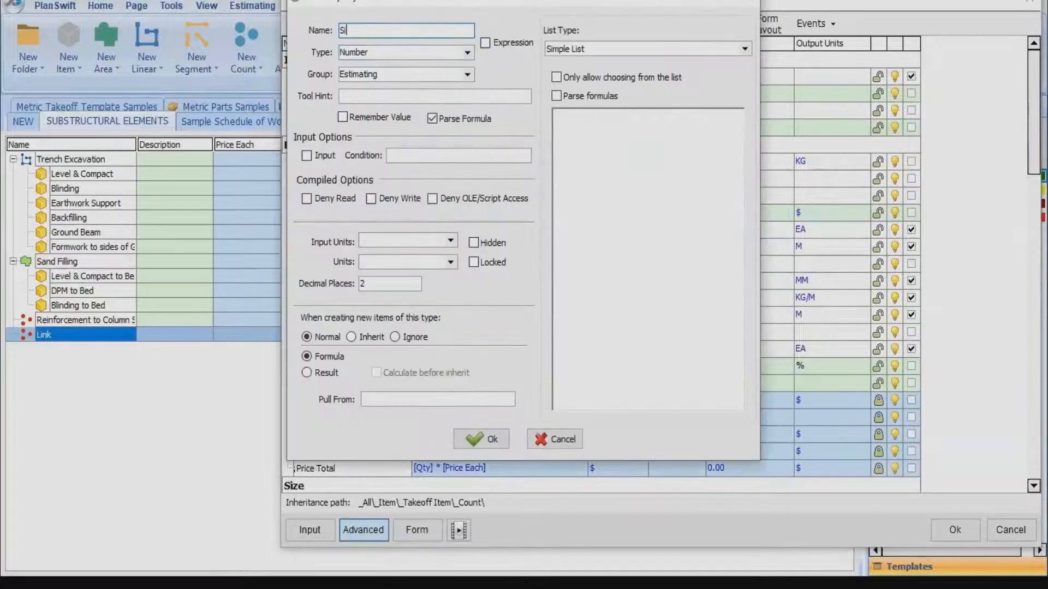
pyautogui.write('de B')
pyautogui.click(502, 443)
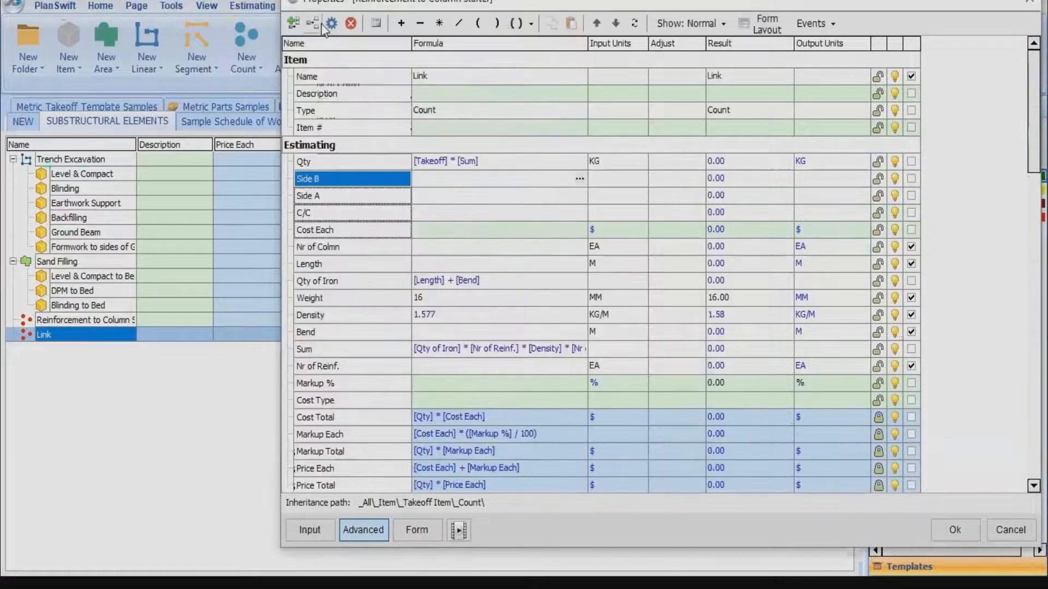
# Insert number properties named Nr of Side A and Nr of Side B in the Estimating group.
pyautogui.click(318, 24)
pyautogui.write('N')
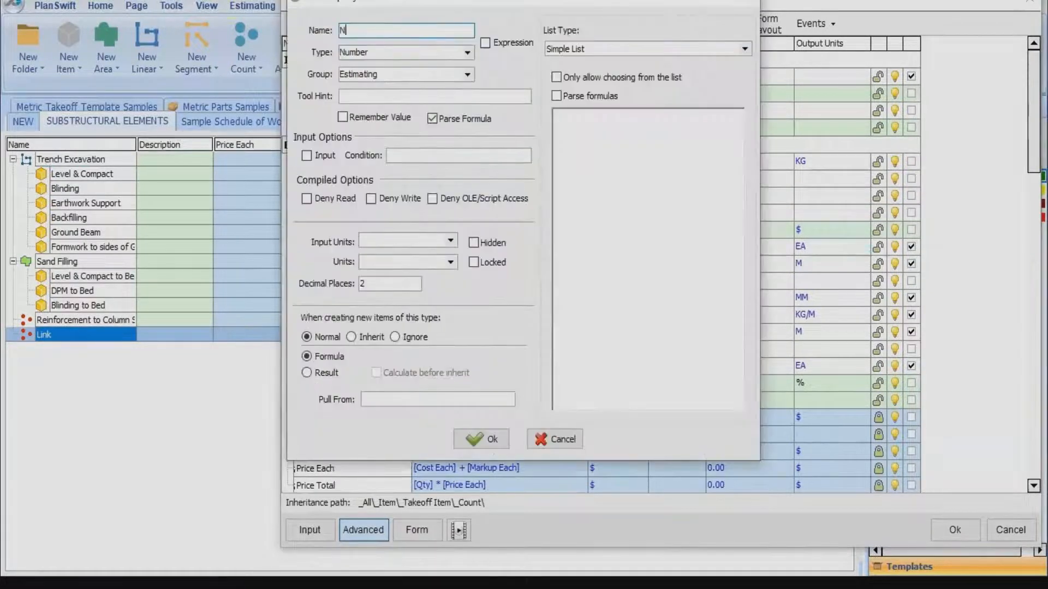
pyautogui.write('r of Side A')
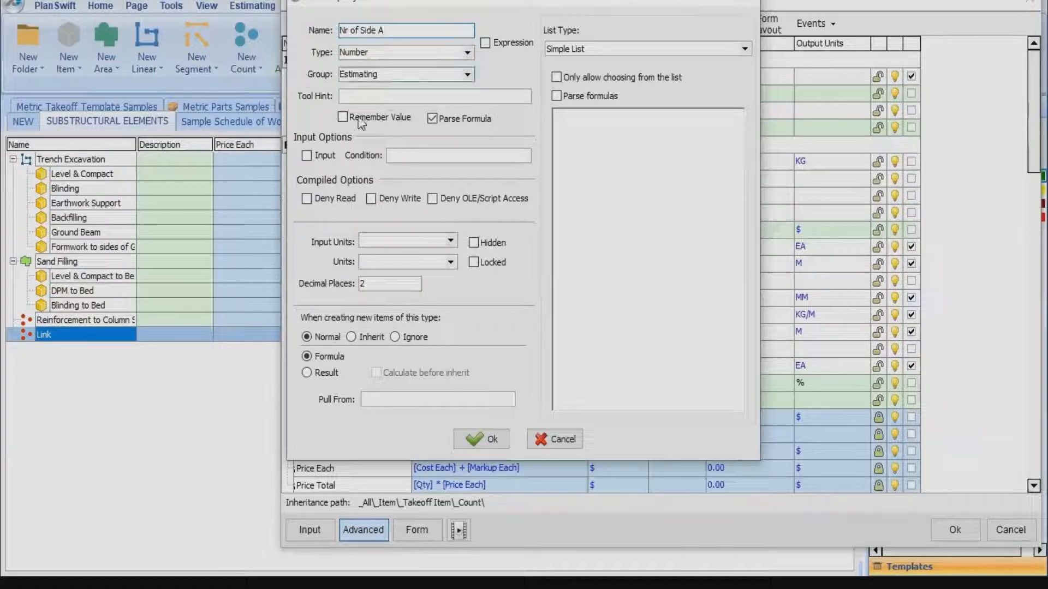
pyautogui.click(466, 437)
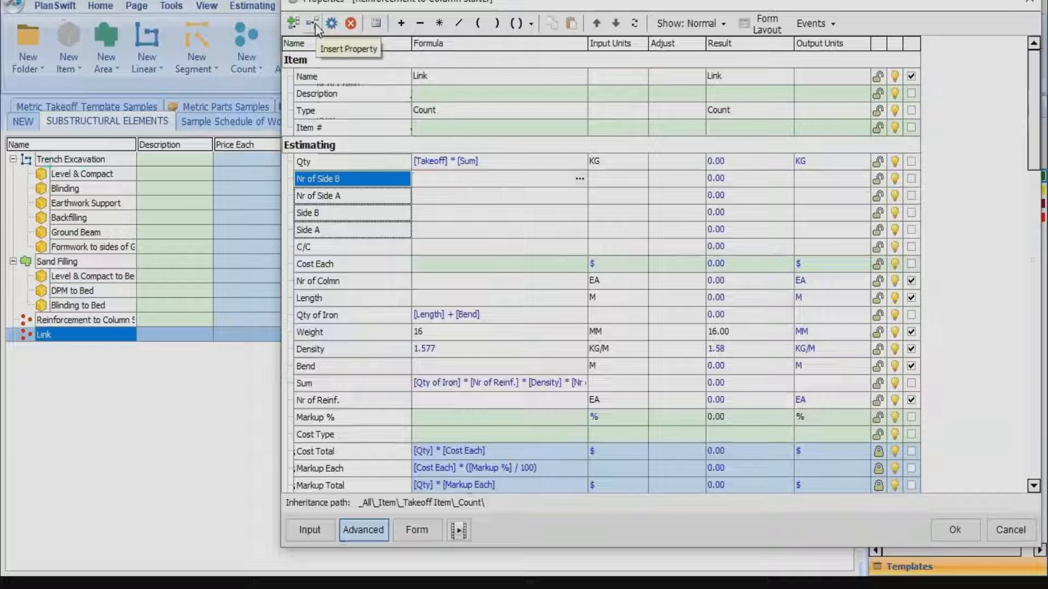
# Insert number properties named Cover and Nr of Cover in the Estimating group of the Link template.
pyautogui.click(315, 24)
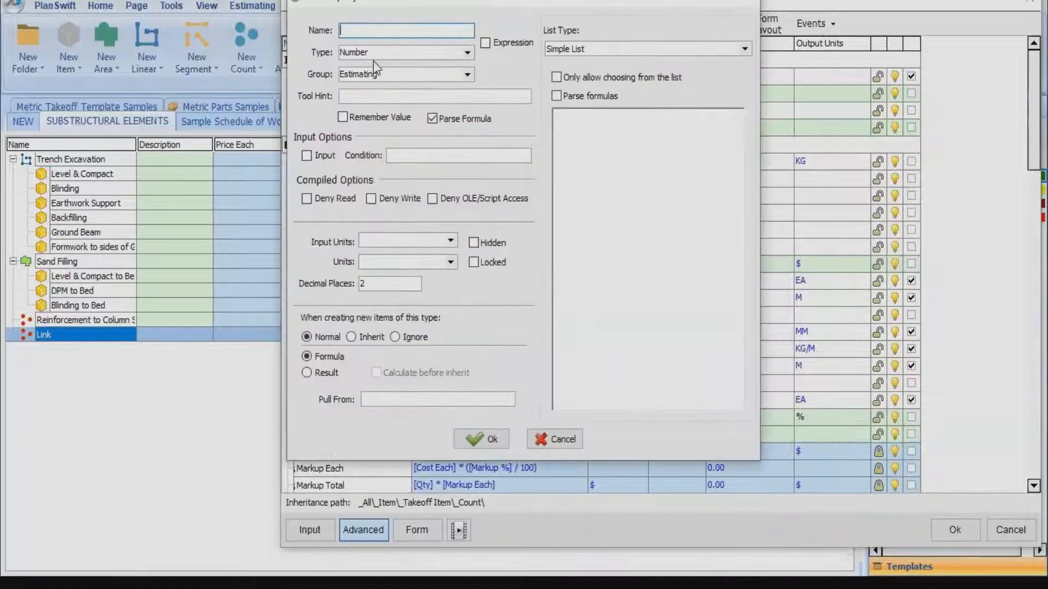
pyautogui.write('Cover')
pyautogui.click(473, 440)
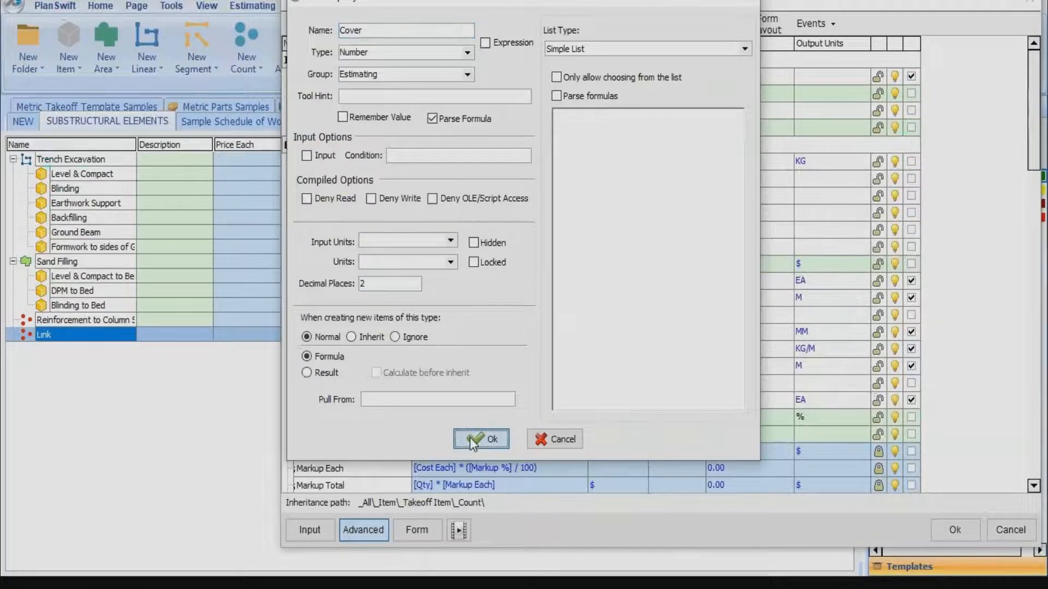
pyautogui.click(314, 30)
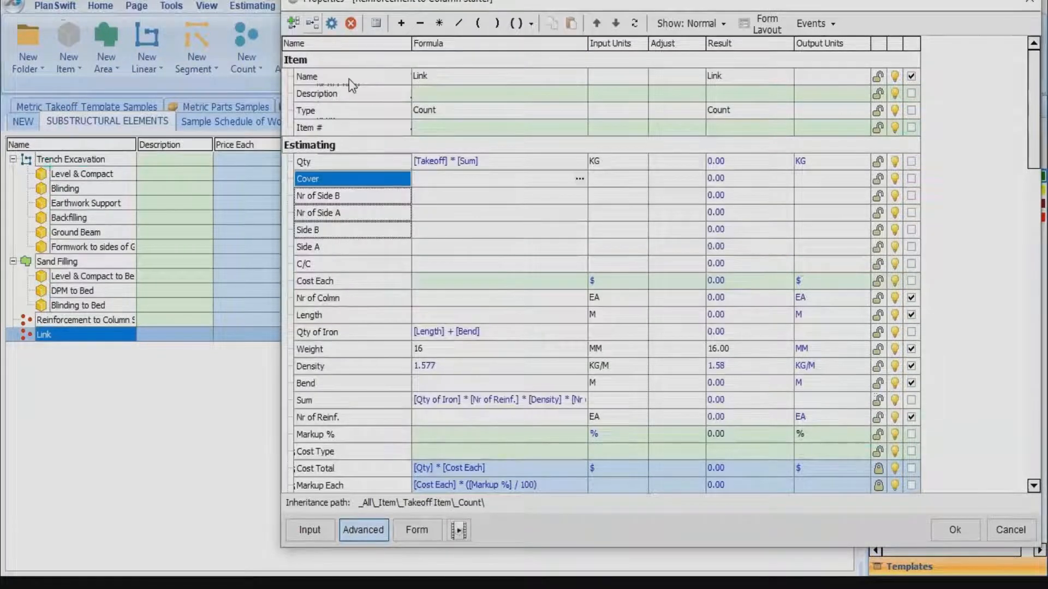
pyautogui.write('Nr')
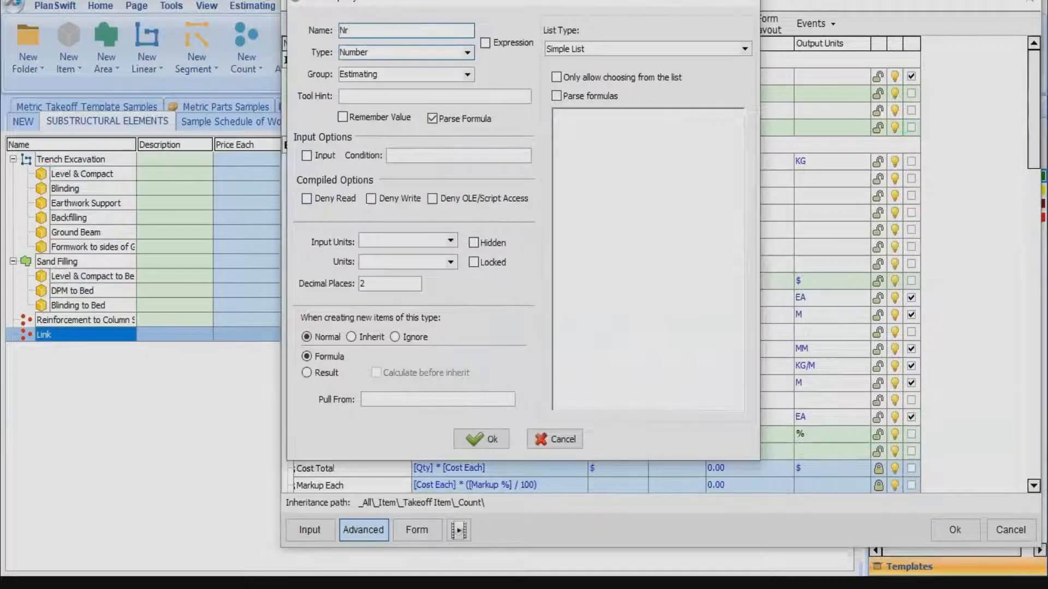
pyautogui.write(' of Cover')
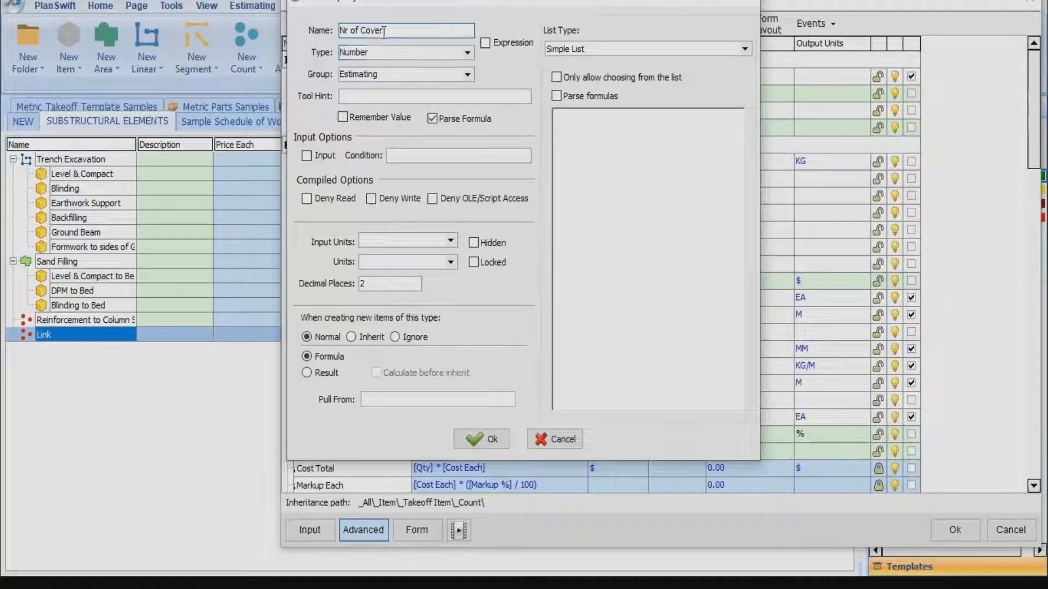
pyautogui.click(483, 439)
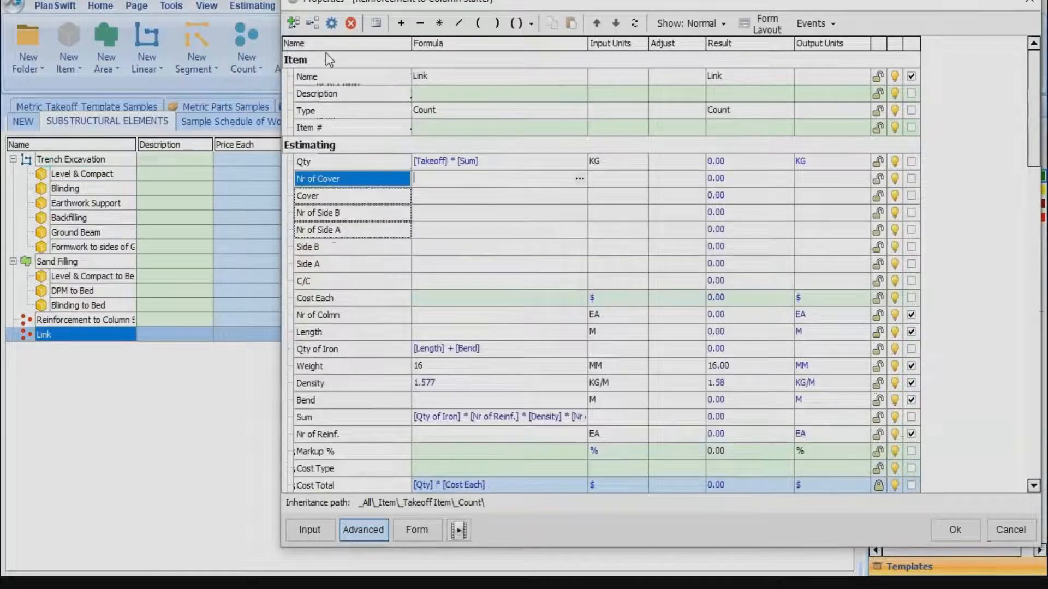
# Insert a number property named Nr of Link in the Estimating group of the Link template.
pyautogui.click(314, 25)
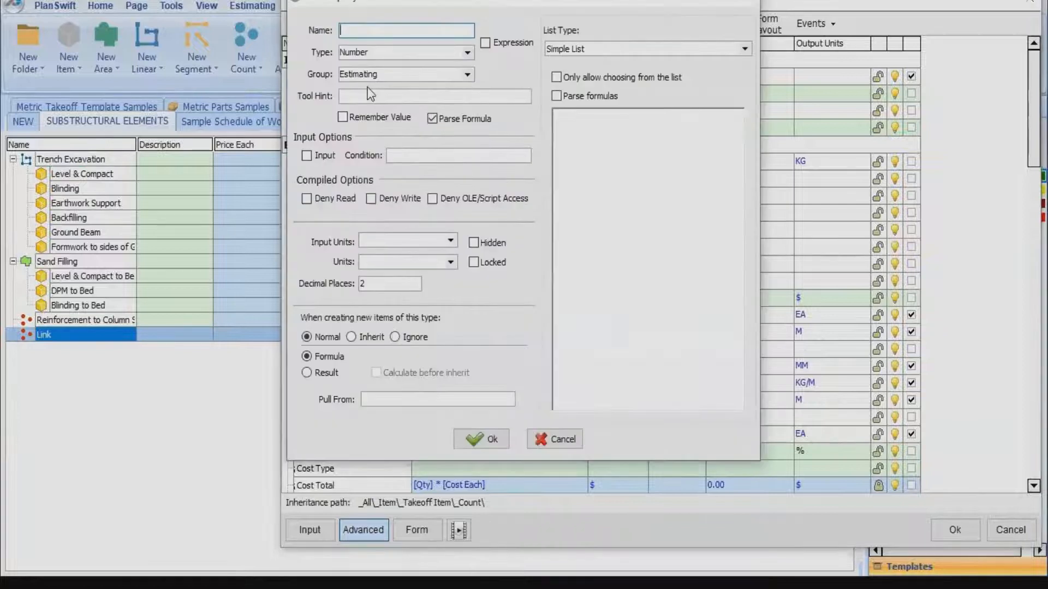
pyautogui.click(750, 3)
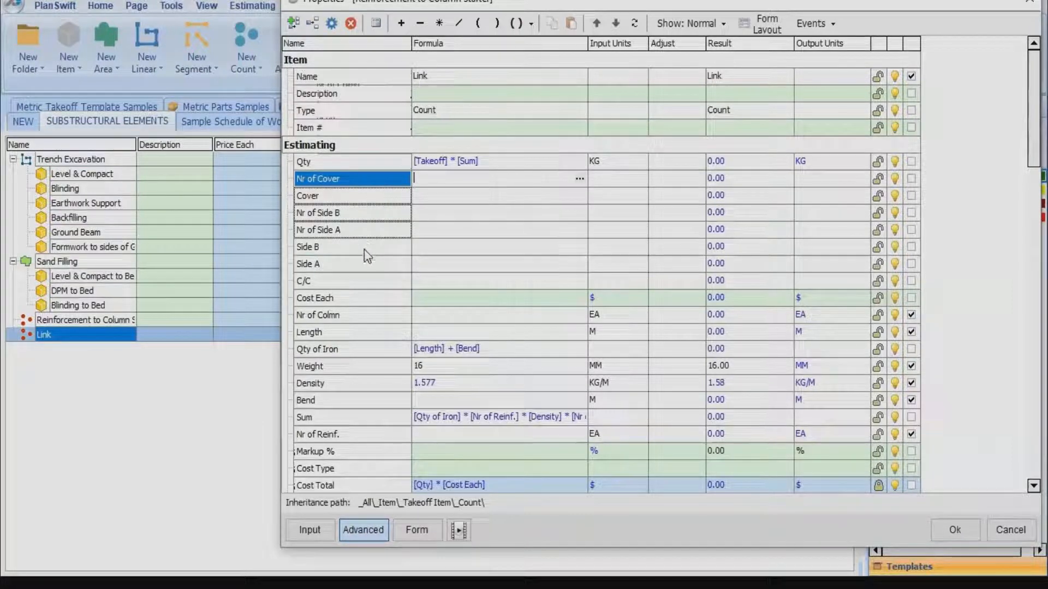
pyautogui.click(319, 331)
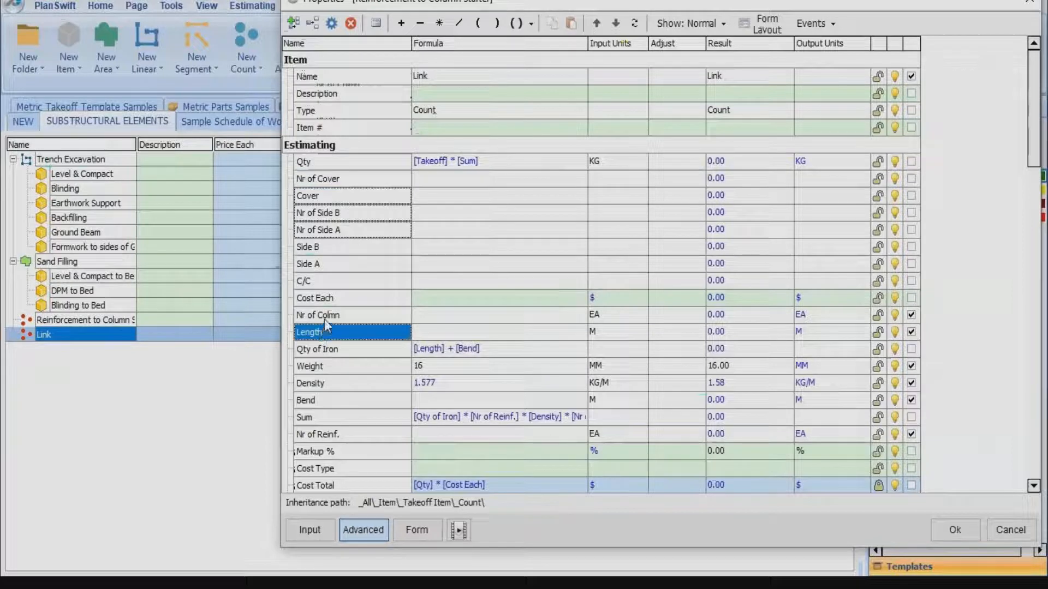
pyautogui.keyDown('ctrl'); pyautogui.click(324, 316); pyautogui.keyUp('ctrl')
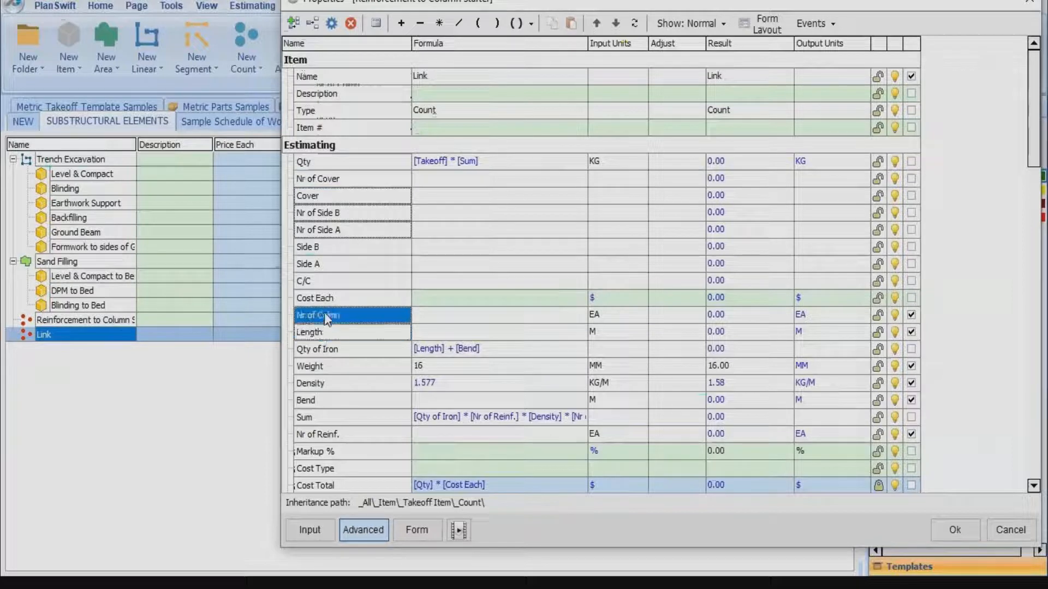
pyautogui.click(313, 22)
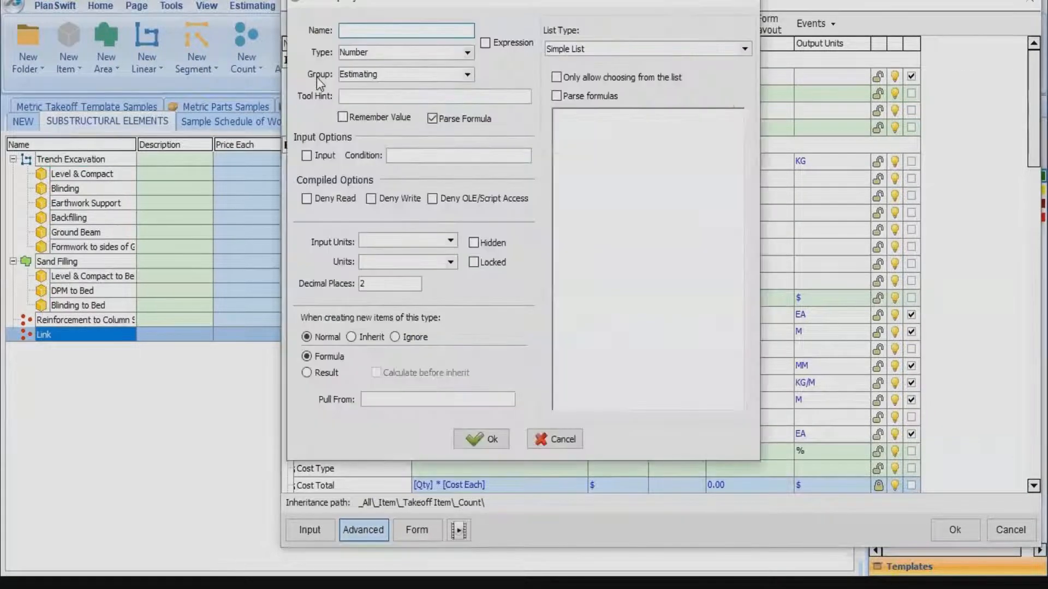
pyautogui.write('Nr of Link')
pyautogui.click(474, 442)
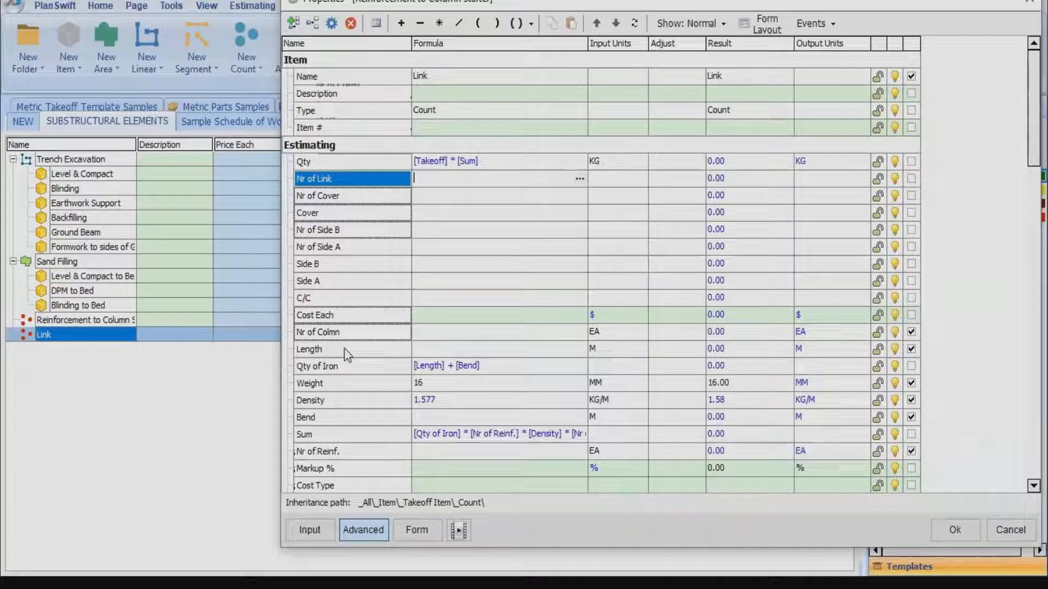
# Set the Nr of Link formula to [Length] / [C/C].
pyautogui.moveTo(316, 354); pyautogui.dragTo(415, 176)
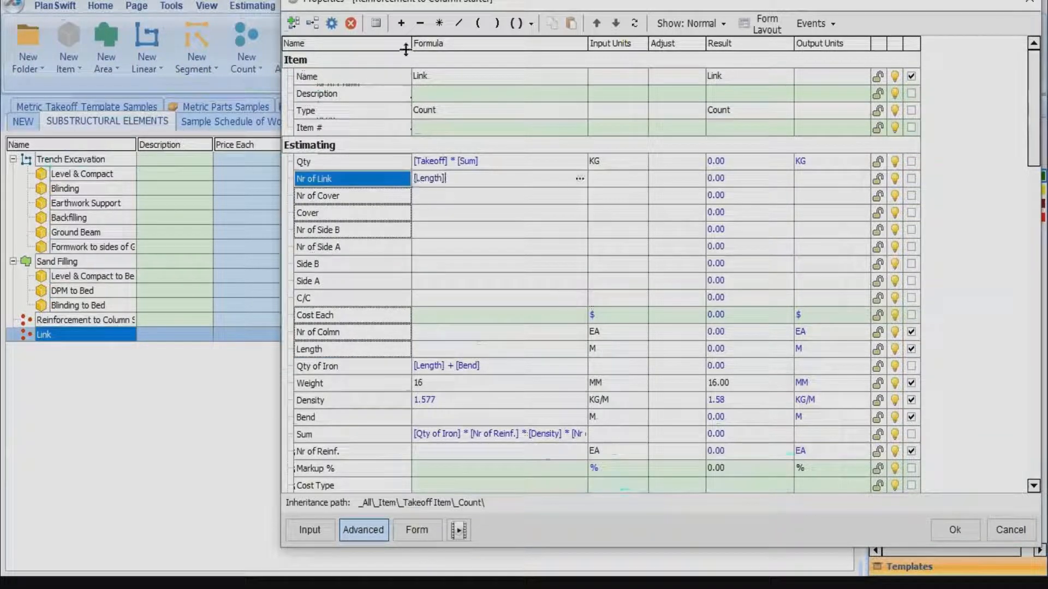
pyautogui.click(459, 24)
pyautogui.moveTo(305, 298); pyautogui.dragTo(460, 179)
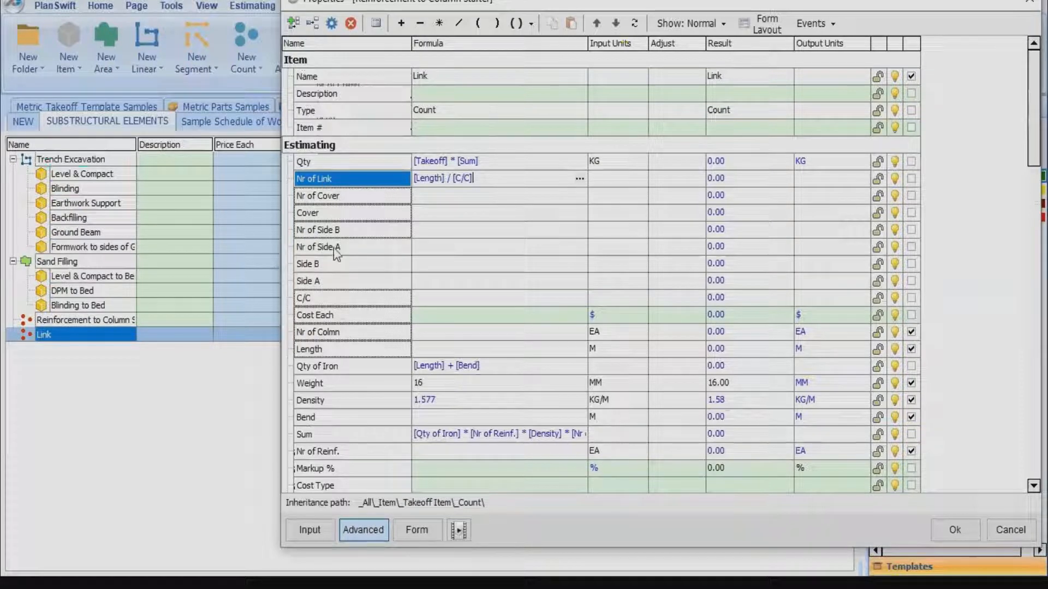
# Clear the formula inherited by the Link template's Qty of Iron property.
pyautogui.click(331, 369)
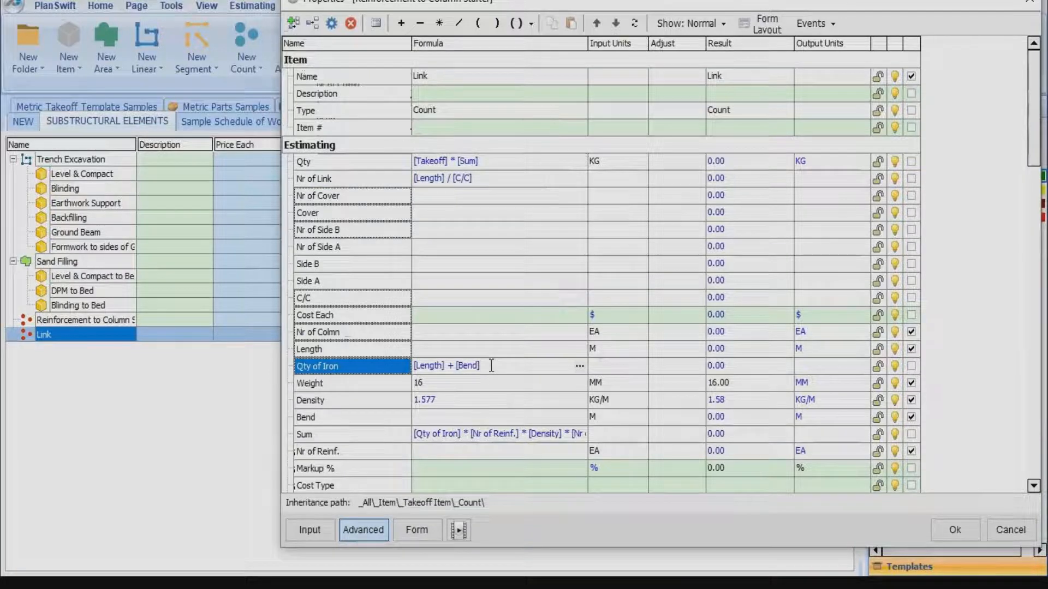
pyautogui.press('BackSpace')
pyautogui.press('BackSpace')
pyautogui.press('BackSpace')
pyautogui.press('BackSpace')
pyautogui.press('BackSpace')
pyautogui.press('BackSpace')
pyautogui.press('BackSpace')
pyautogui.press('BackSpace')
pyautogui.press('BackSpace')
pyautogui.press('BackSpace')
pyautogui.press('BackSpace')
pyautogui.press('BackSpace')
pyautogui.press('BackSpace')
pyautogui.press('BackSpace')
pyautogui.press('BackSpace')
pyautogui.press('BackSpace')
pyautogui.press('BackSpace')
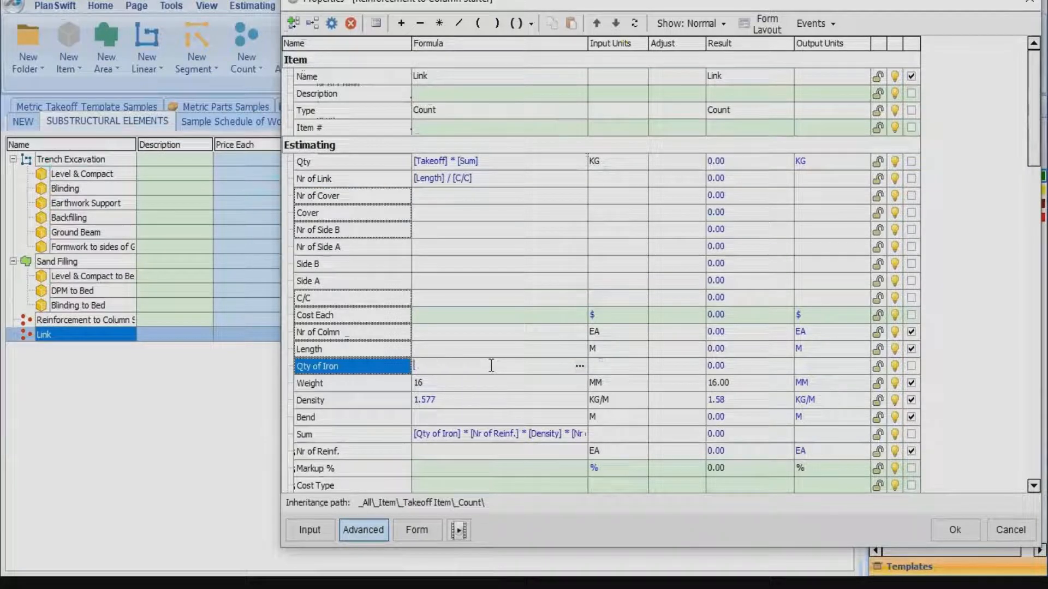
pyautogui.click(339, 248)
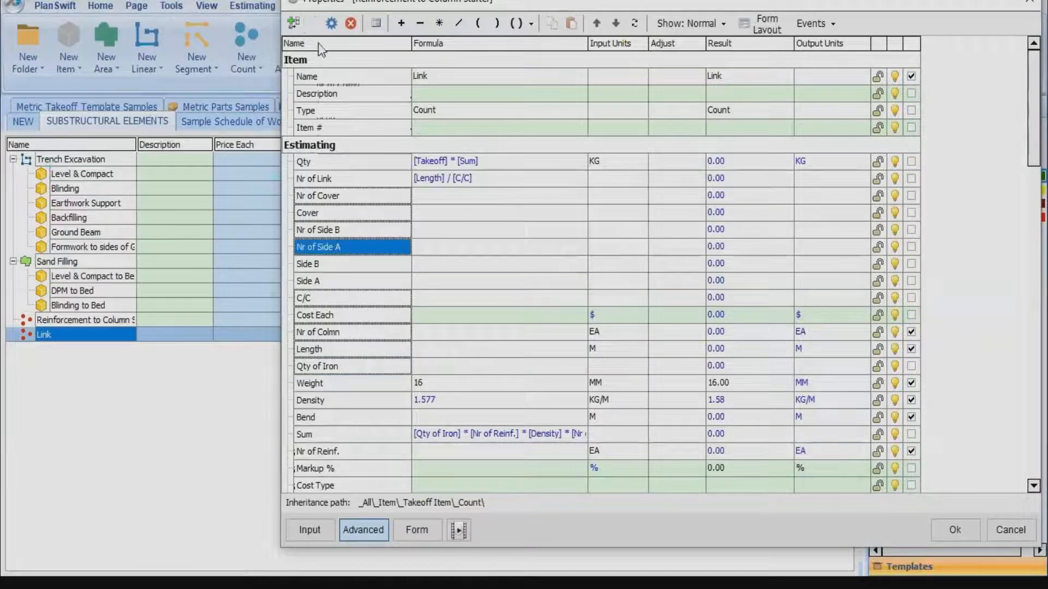
# Insert number properties named Sum of Side A and Sum of Side B in the Estimating group of the Link template.
pyautogui.click(313, 27)
pyautogui.write('S')
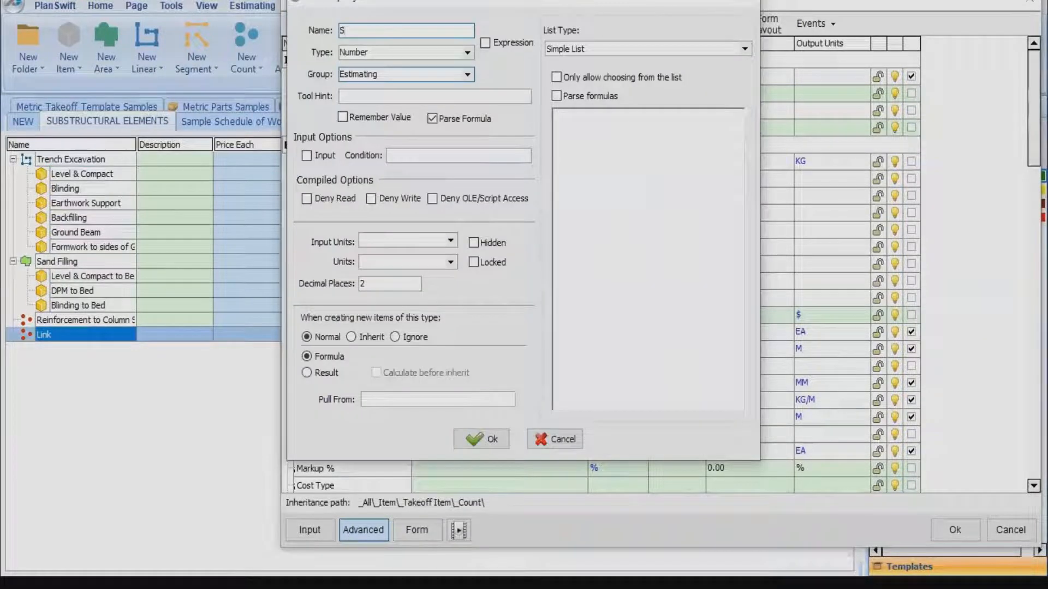
pyautogui.write('um of Side A')
pyautogui.click(478, 442)
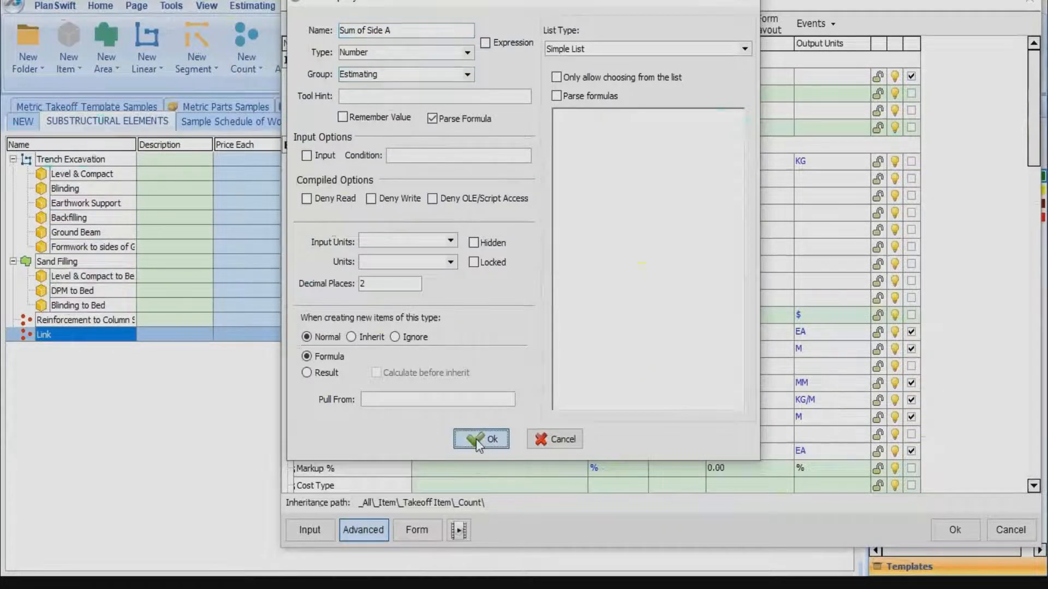
pyautogui.click(316, 17)
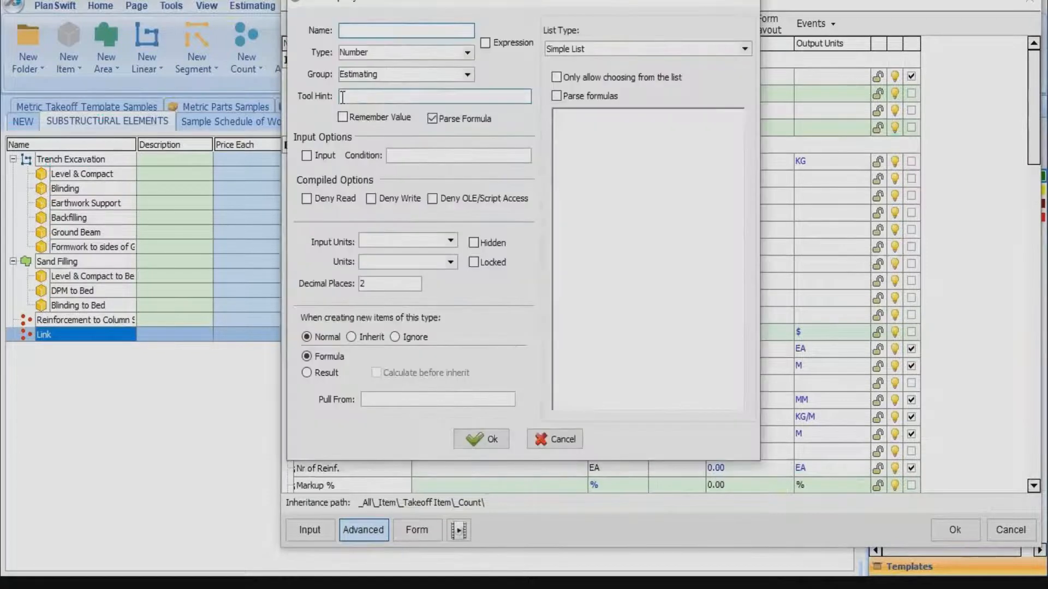
pyautogui.write('Sum of Side B')
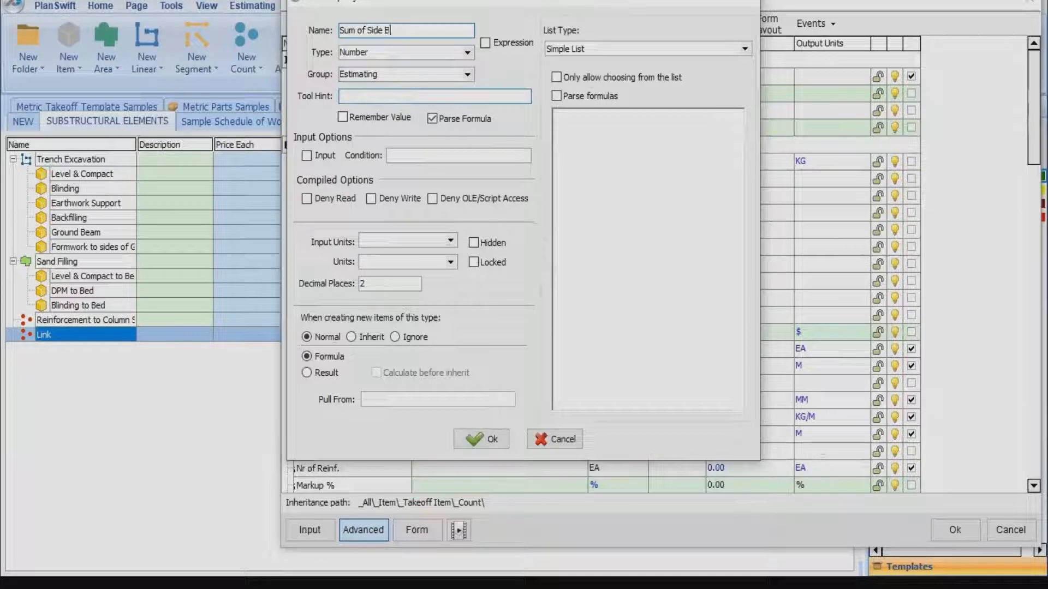
pyautogui.click(484, 439)
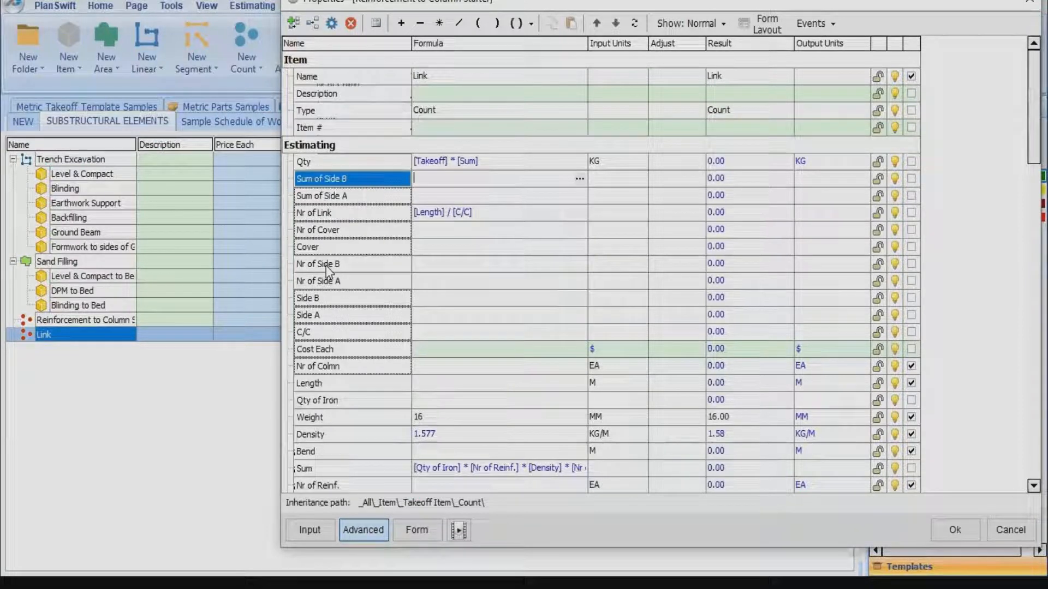
# Set the Sum of Side B formula to [Nr of Side B] * [Side B].
pyautogui.moveTo(325, 266); pyautogui.dragTo(420, 179)
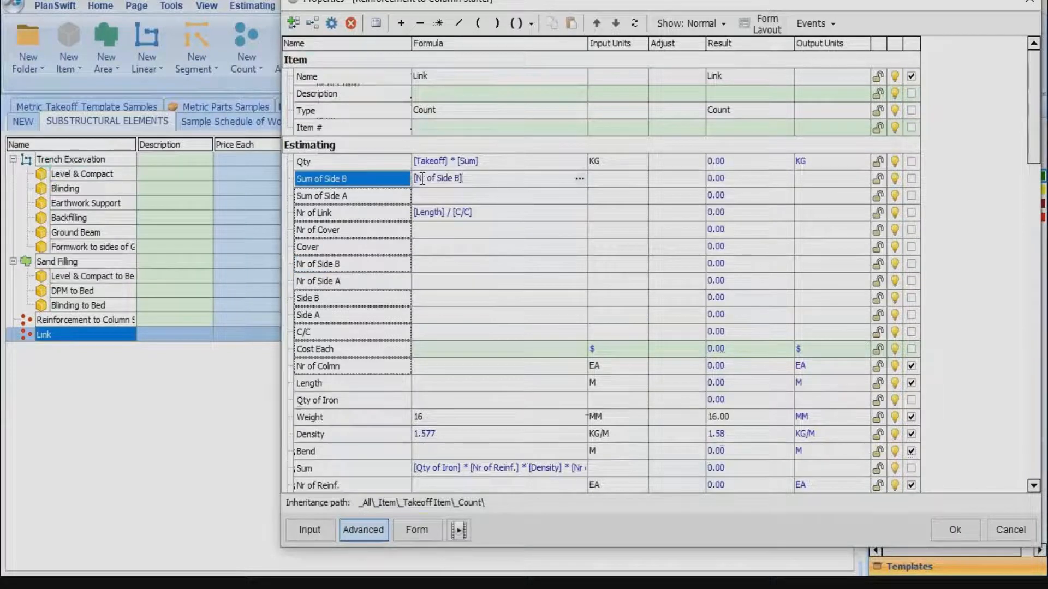
pyautogui.click(439, 23)
pyautogui.moveTo(314, 299); pyautogui.dragTo(483, 174)
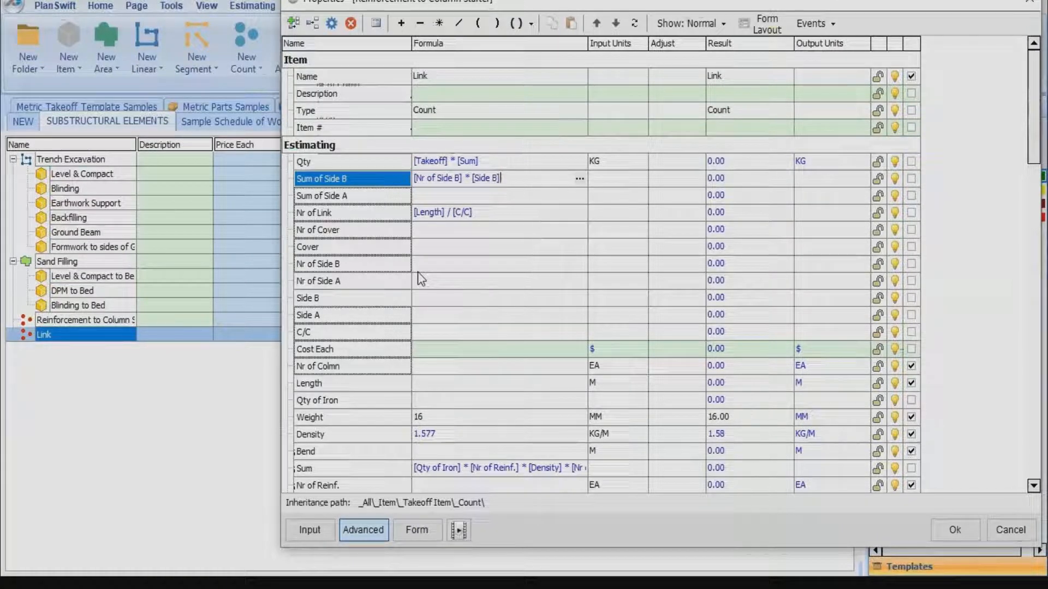
# Insert a number property named Net of Side B in the Estimating group of the Link template.
pyautogui.click(319, 298)
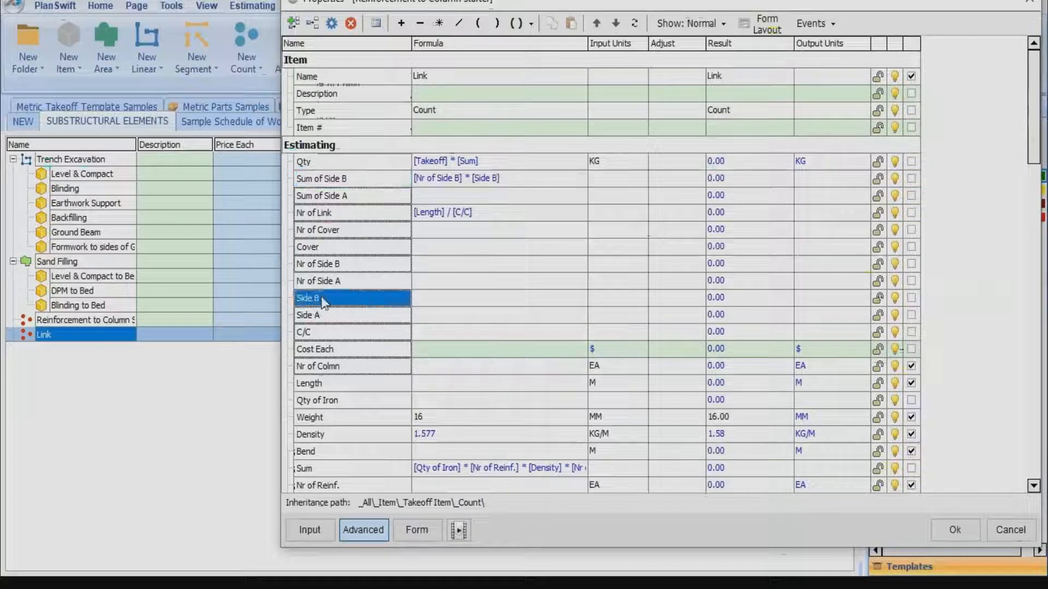
pyautogui.click(311, 24)
pyautogui.write('S')
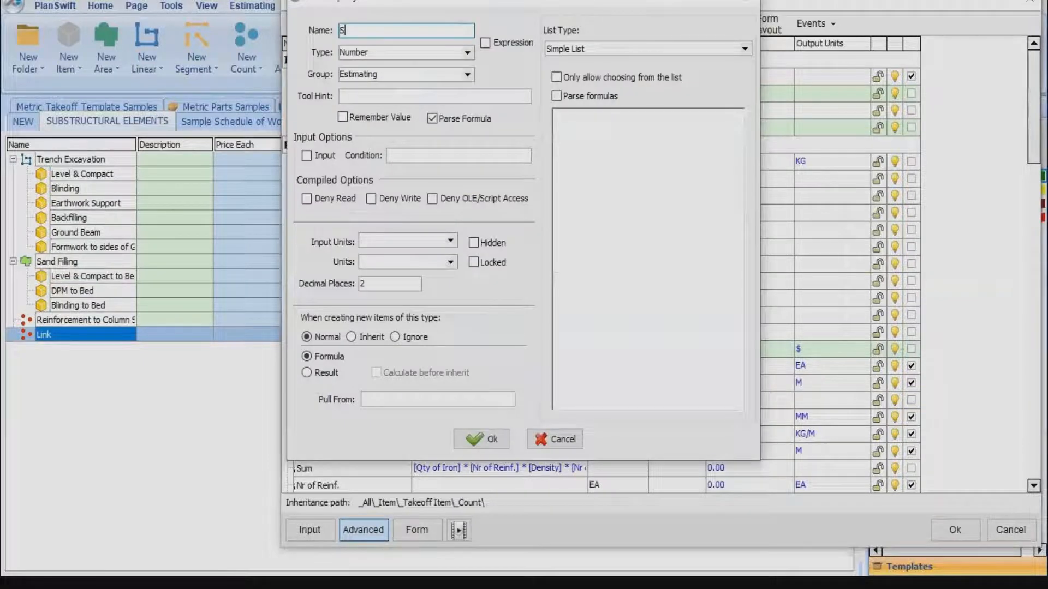
pyautogui.write('ide B')
pyautogui.click(341, 30)
pyautogui.write('Net of')
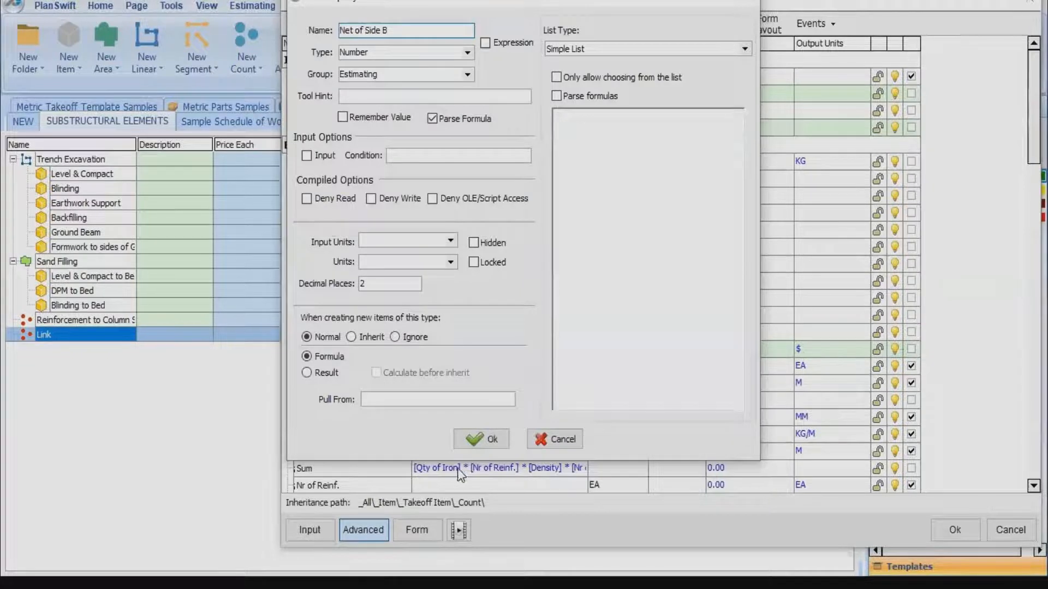
pyautogui.click(476, 439)
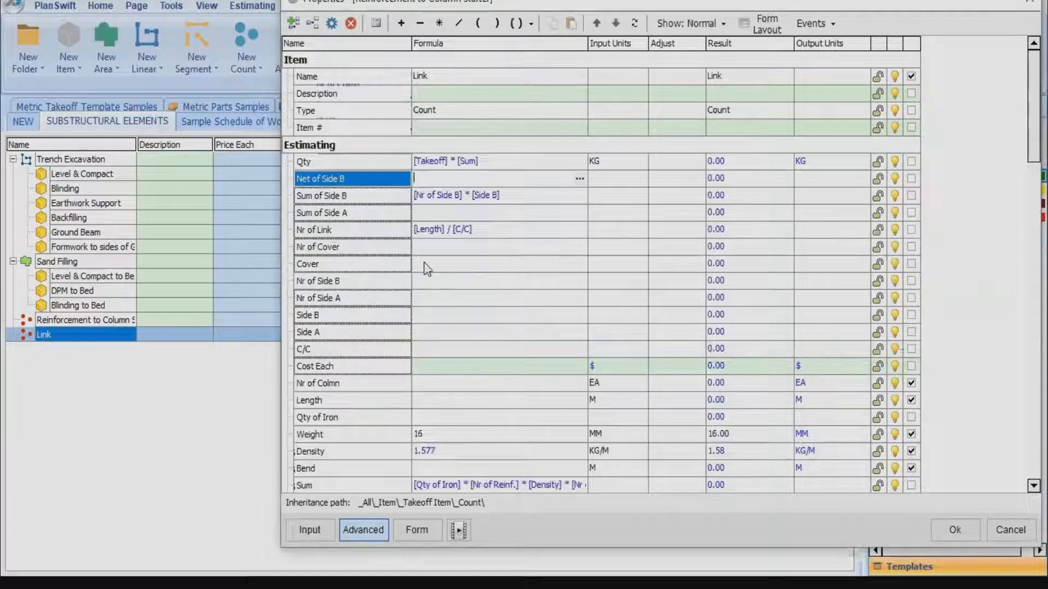
# Begin the Net of Side B formula with [Side B] followed by a minus operator.
pyautogui.click(314, 317)
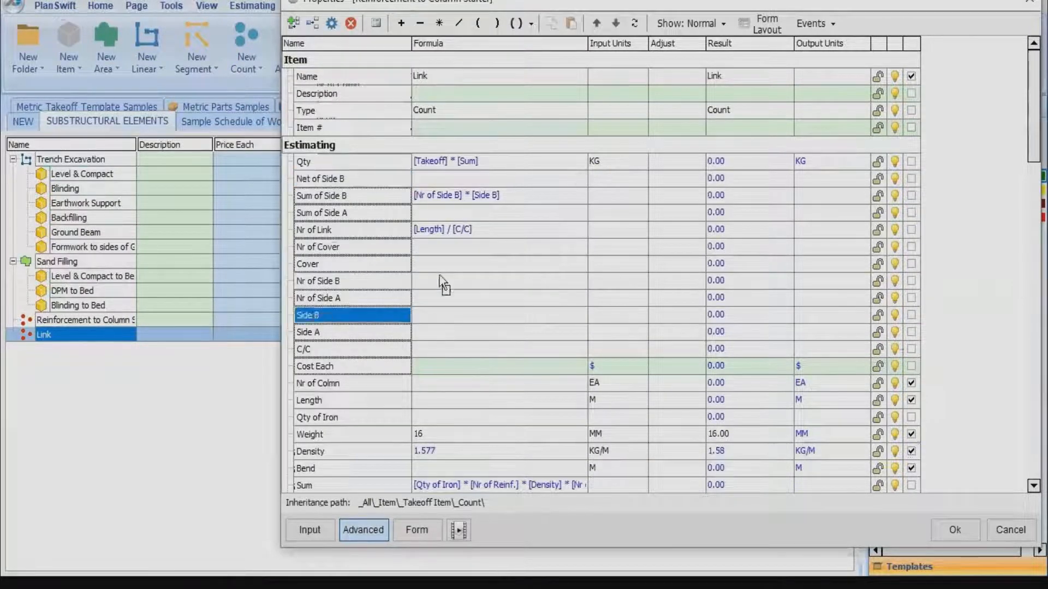
pyautogui.click(431, 195)
pyautogui.moveTo(427, 185); pyautogui.dragTo(424, 180)
pyautogui.click(436, 183)
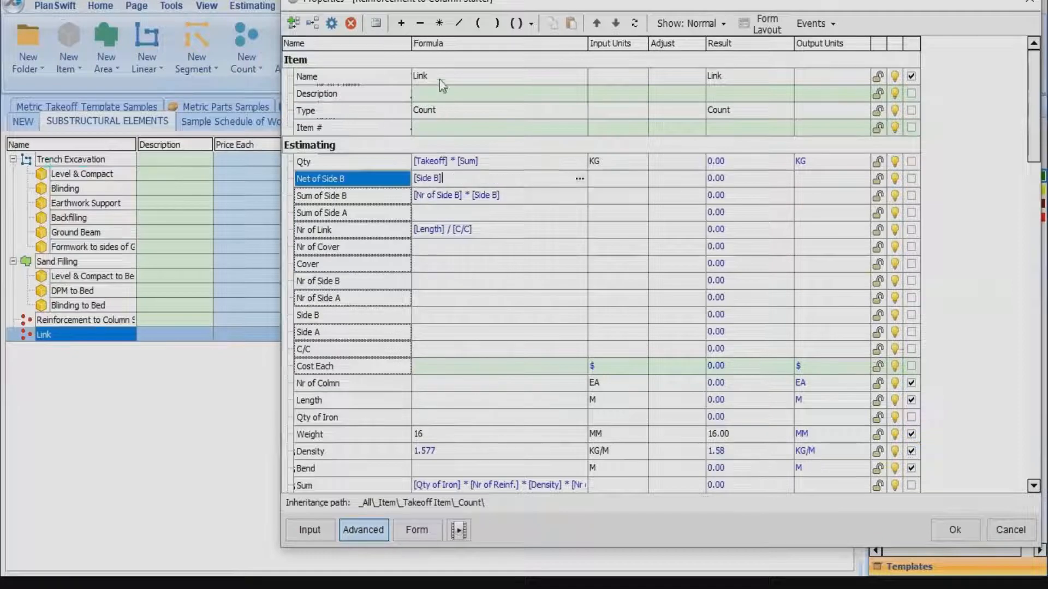
pyautogui.click(420, 24)
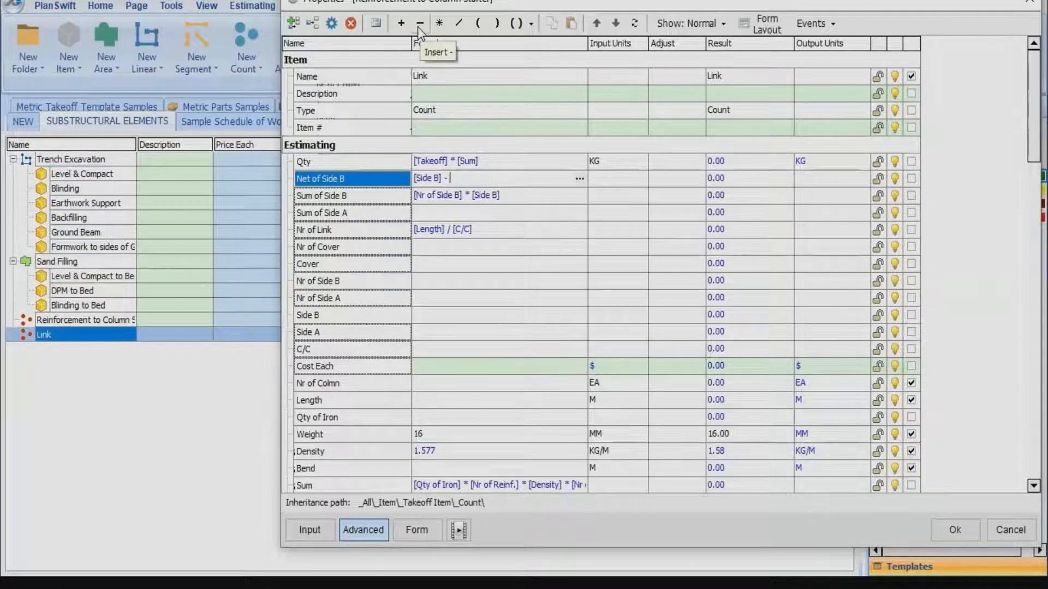
# Insert a number property named Total Cover in the Estimating group of the Link template.
pyautogui.click(330, 298)
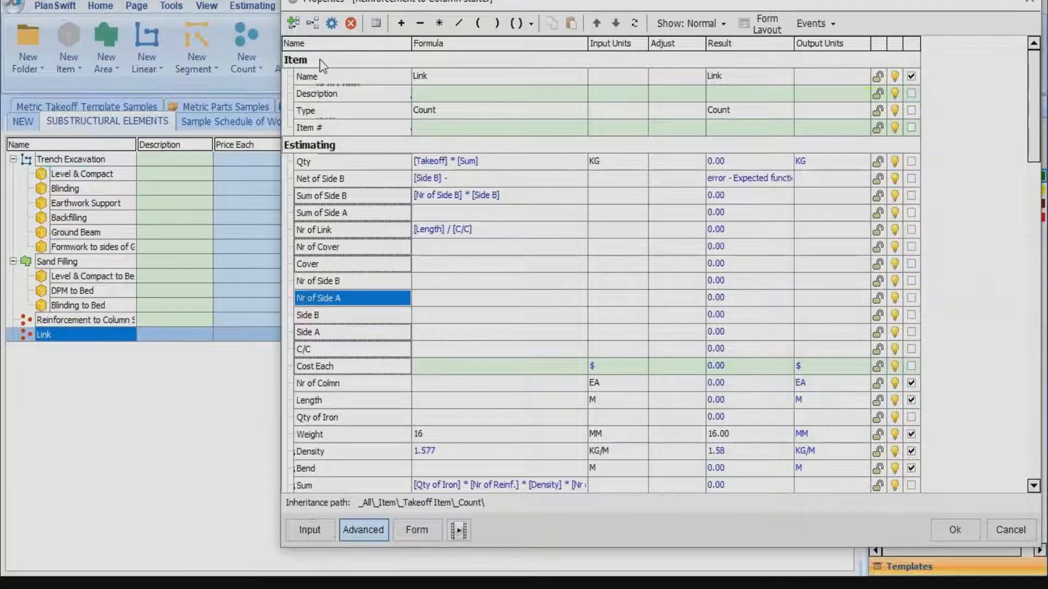
pyautogui.click(293, 23)
pyautogui.write('Tot')
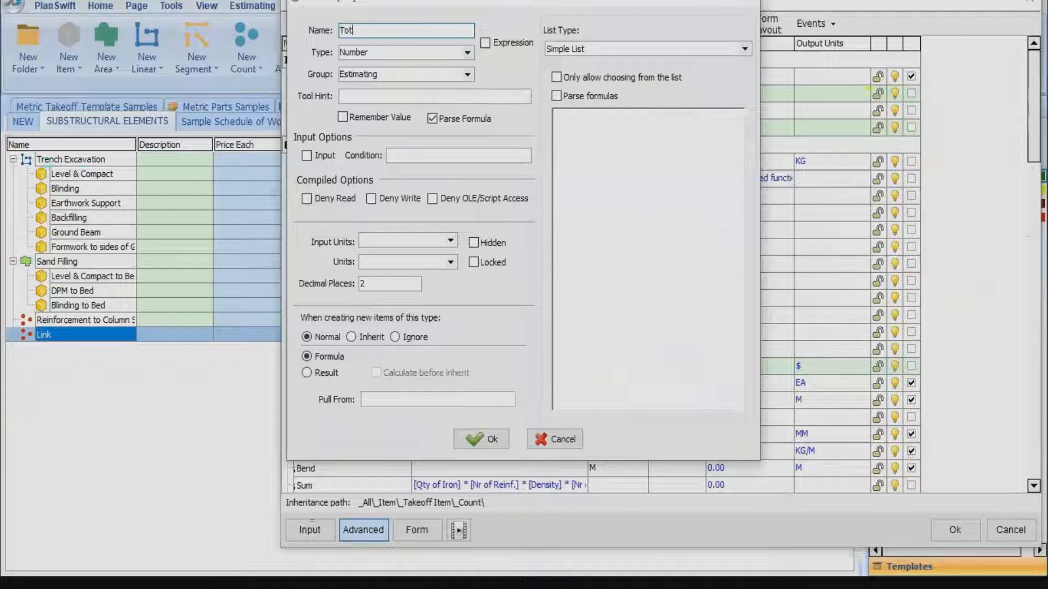
pyautogui.write('al Cover')
pyautogui.click(483, 438)
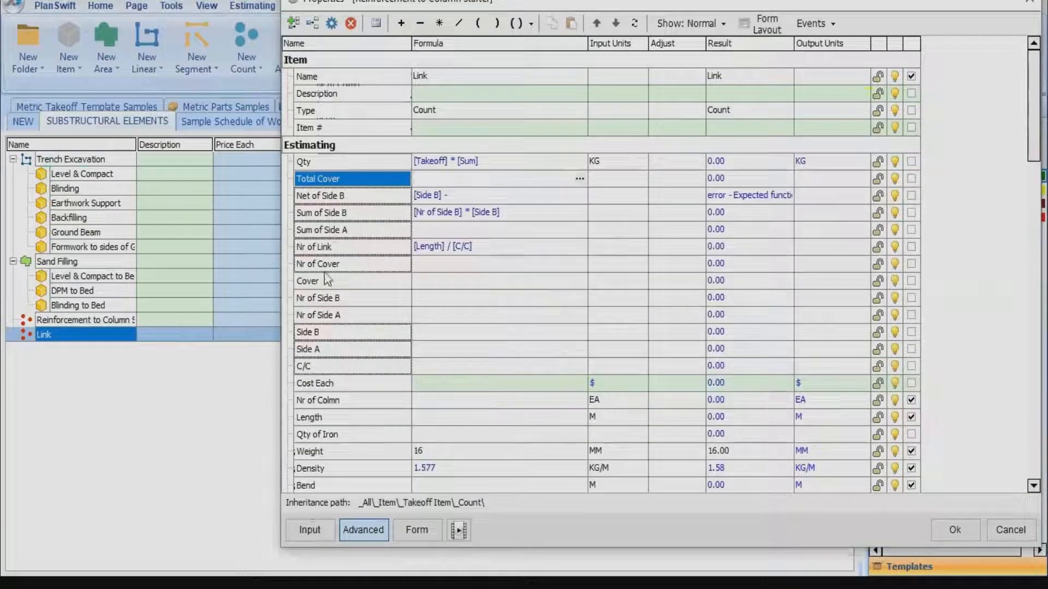
# Set the Total Cover formula to [Nr of Cover] * [Cover] and complete Net of Side B as [Side B] - [Total Cover].
pyautogui.moveTo(324, 266); pyautogui.dragTo(418, 174)
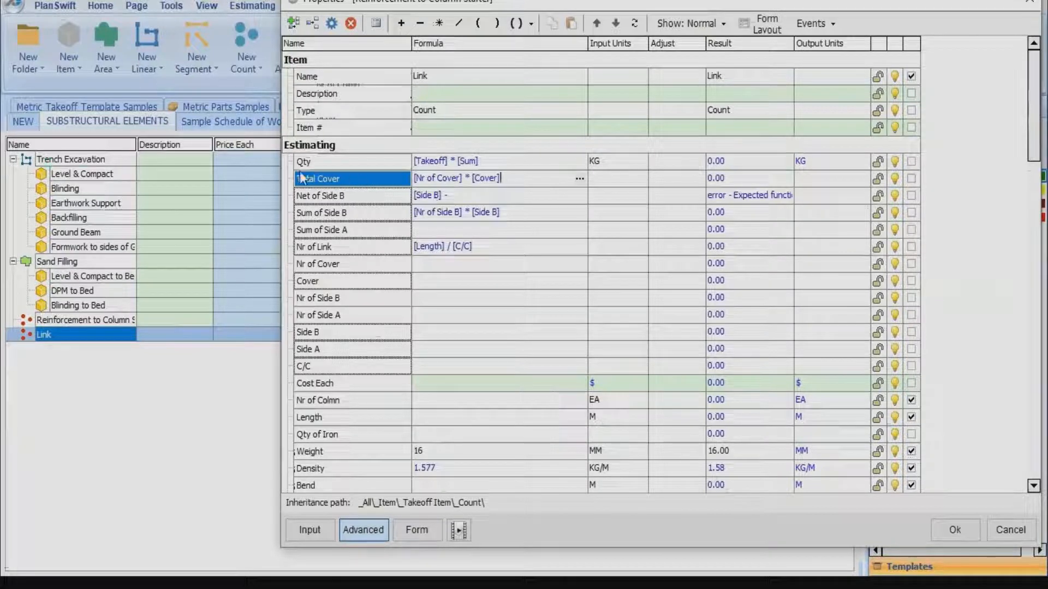
pyautogui.moveTo(312, 180); pyautogui.dragTo(459, 192)
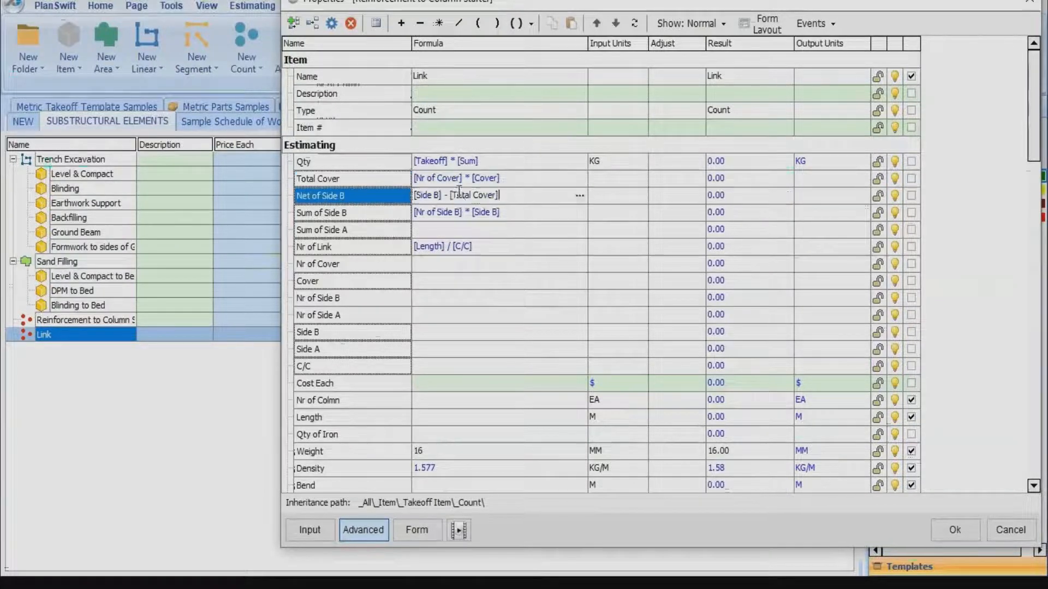
# Insert a number property named Net of Side A in the Estimating group with the formula [Side A] - [Total Cover].
pyautogui.click(353, 230)
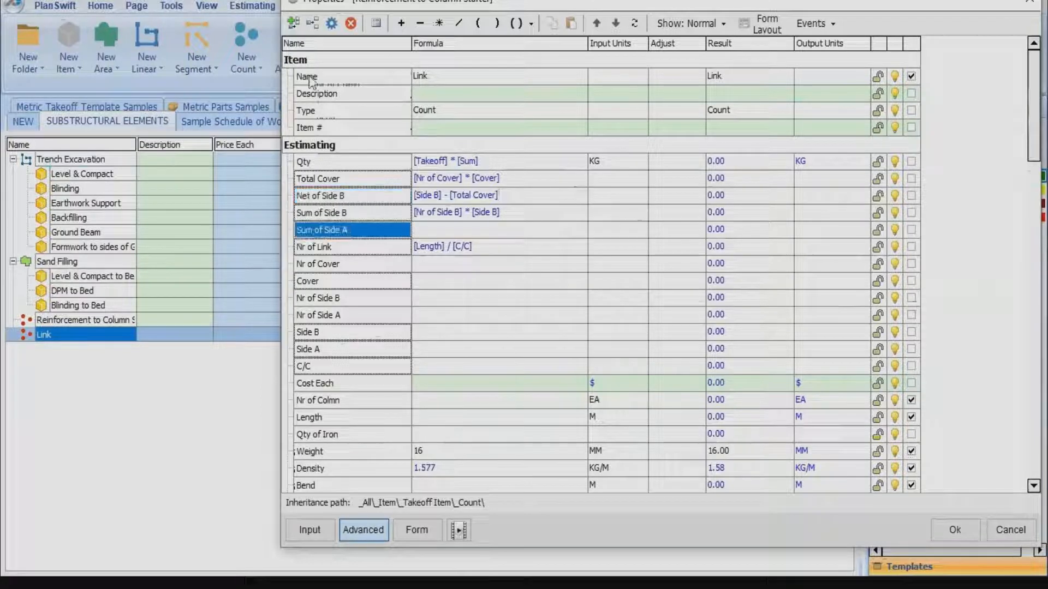
pyautogui.click(313, 25)
pyautogui.write('N')
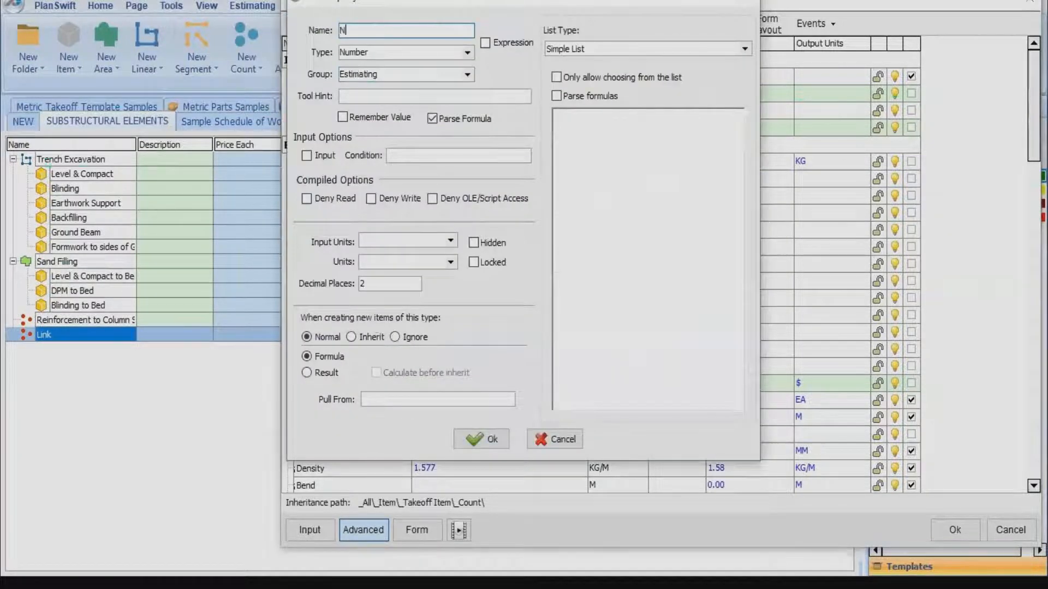
pyautogui.write('et of Side A')
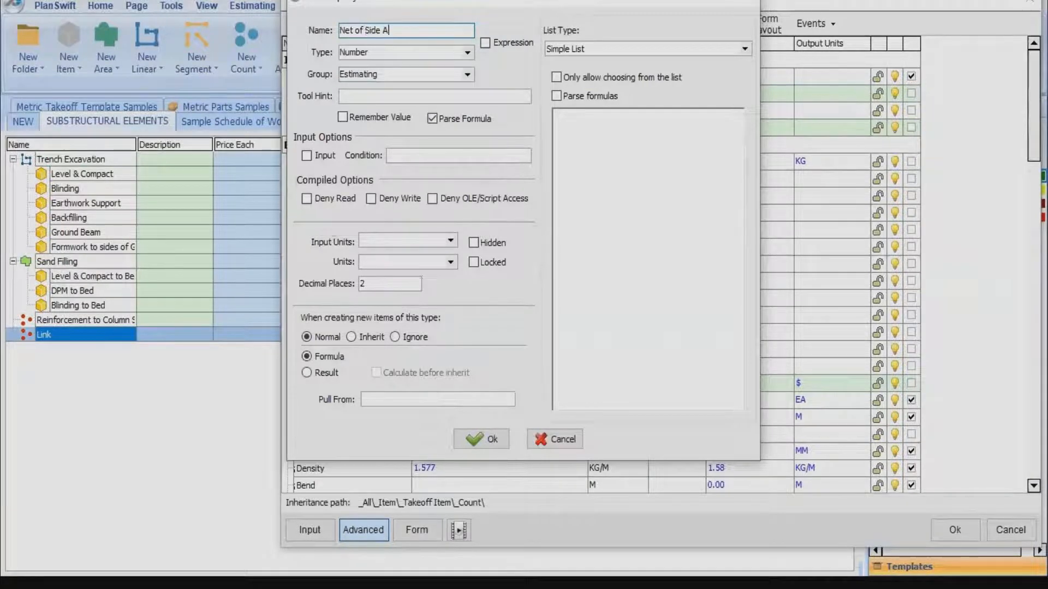
pyautogui.click(470, 439)
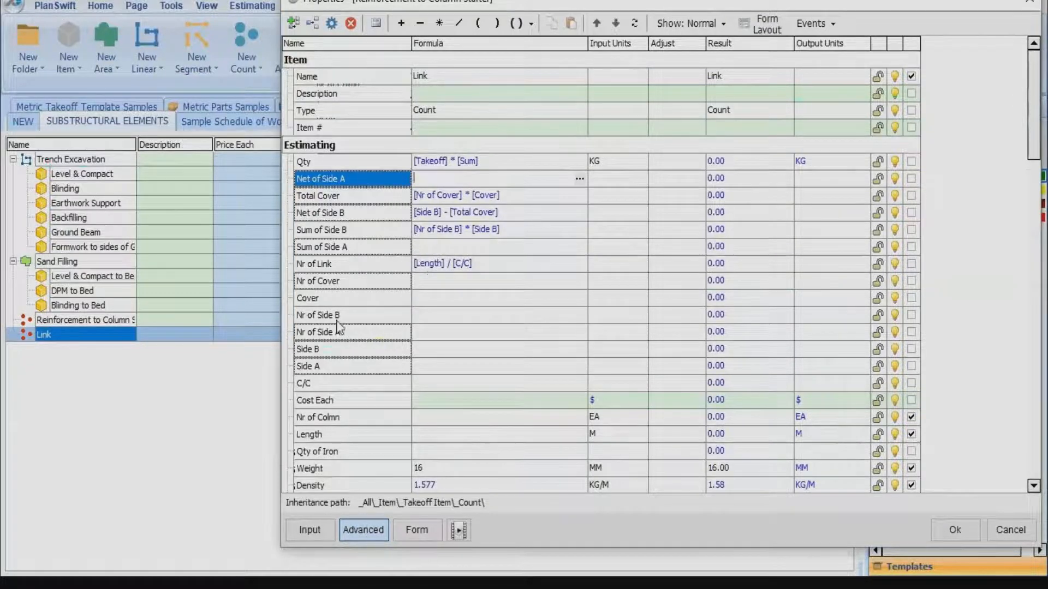
pyautogui.moveTo(316, 364); pyautogui.dragTo(424, 180)
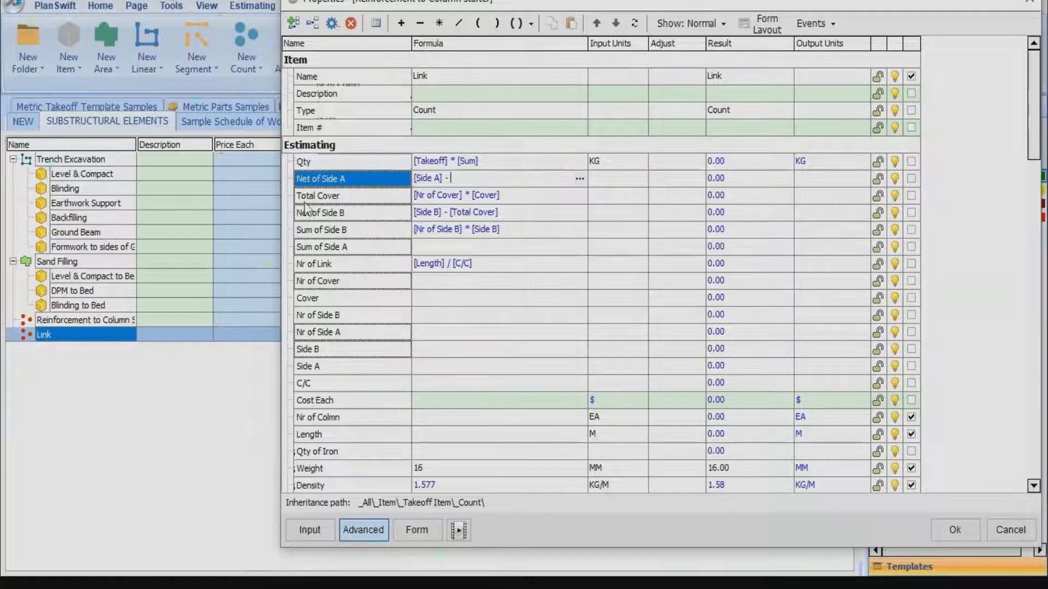
pyautogui.moveTo(325, 198); pyautogui.dragTo(480, 179)
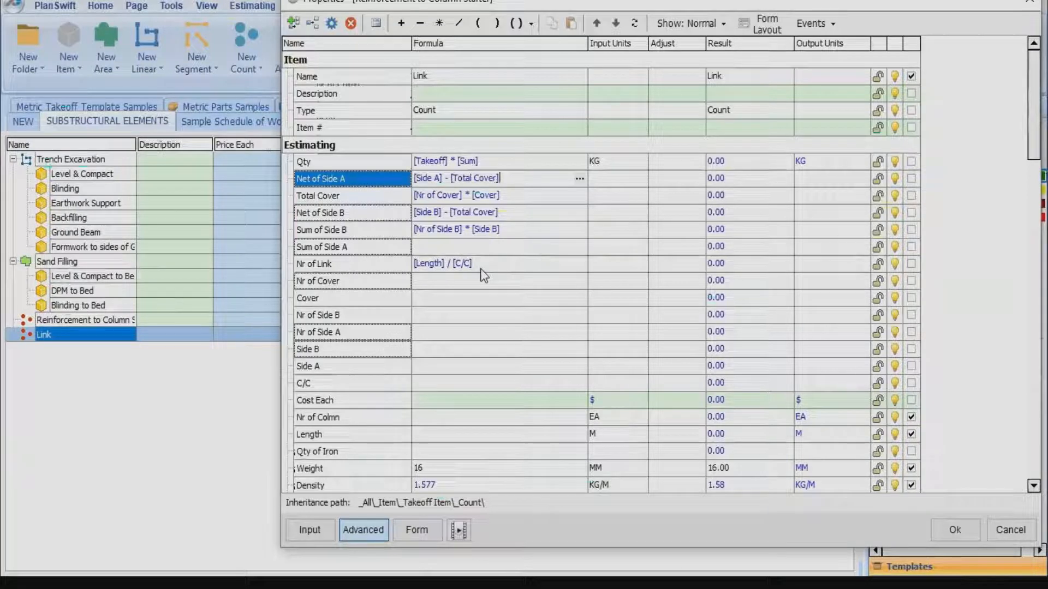
# Replace [Side B] in the Sum of Side B formula so it reads [Nr of Side B] * [Net of Side B].
pyautogui.click(502, 230)
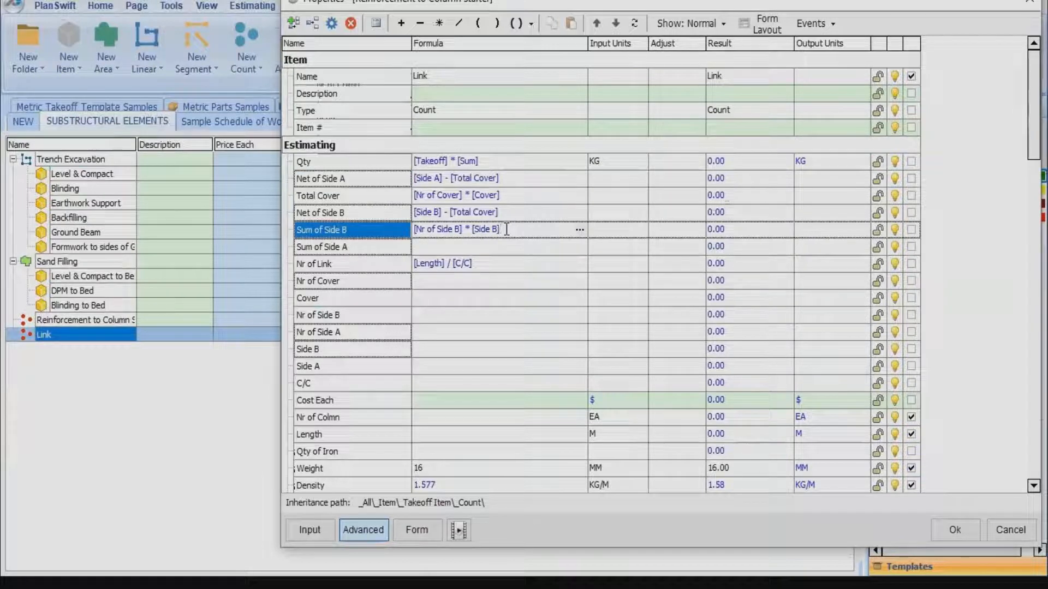
pyautogui.press('BackSpace')
pyautogui.press('BackSpace')
pyautogui.press('BackSpace')
pyautogui.press('BackSpace')
pyautogui.press('BackSpace')
pyautogui.press('BackSpace')
pyautogui.press('BackSpace')
pyautogui.press('BackSpace')
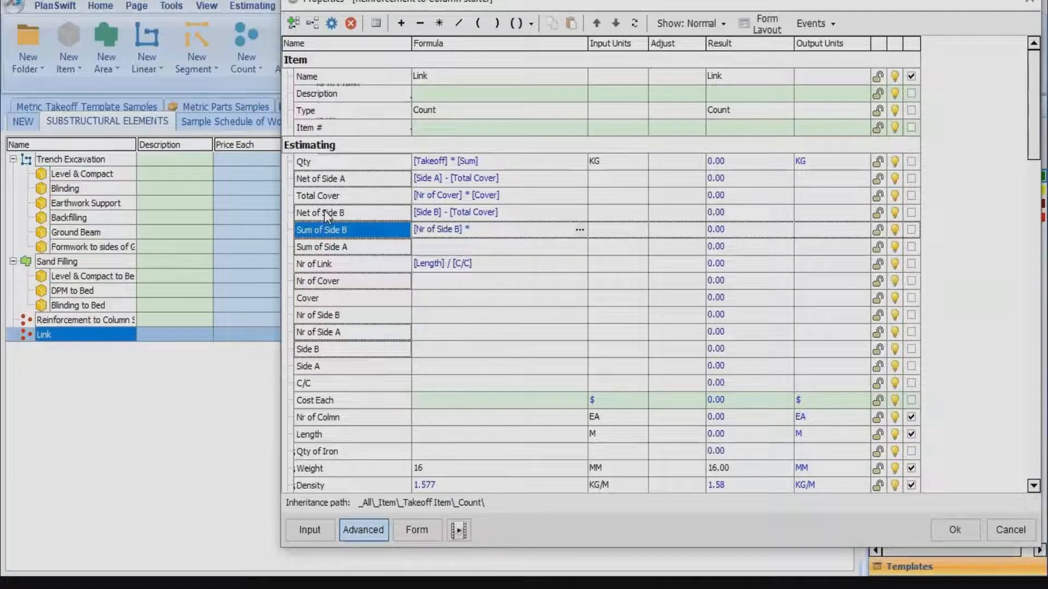
pyautogui.moveTo(325, 213); pyautogui.dragTo(453, 230)
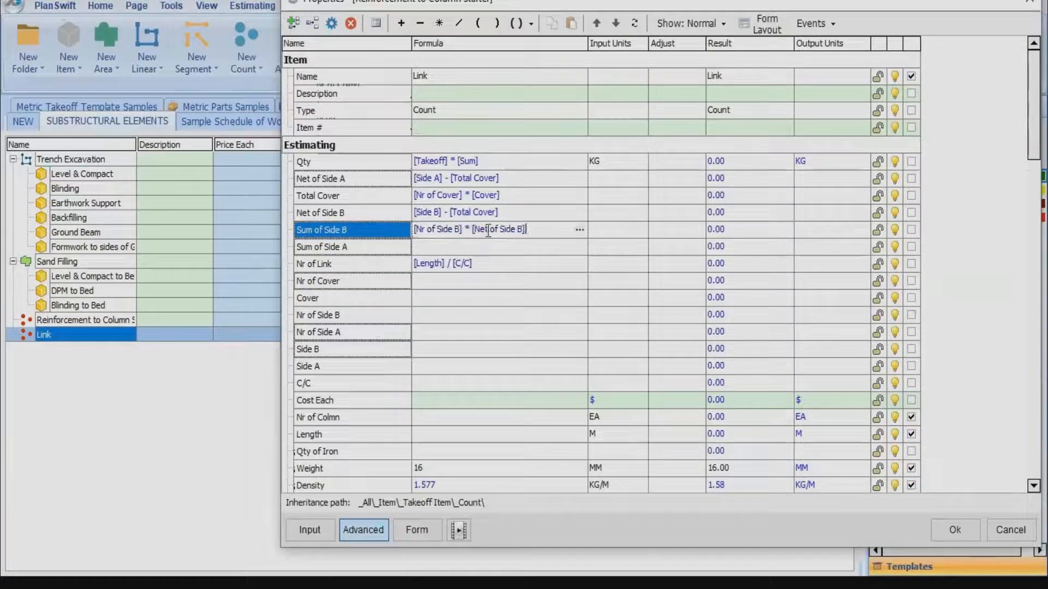
# Set the Sum of Side A formula to [Nr of Side A] * [Net of Side A].
pyautogui.click(429, 248)
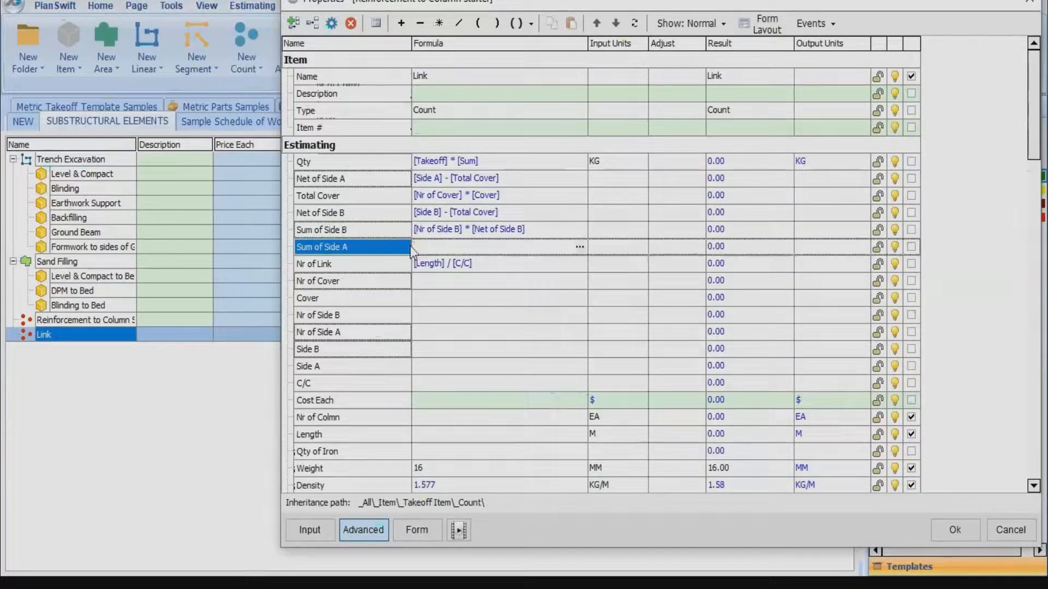
pyautogui.moveTo(327, 332); pyautogui.dragTo(421, 252)
pyautogui.click(438, 23)
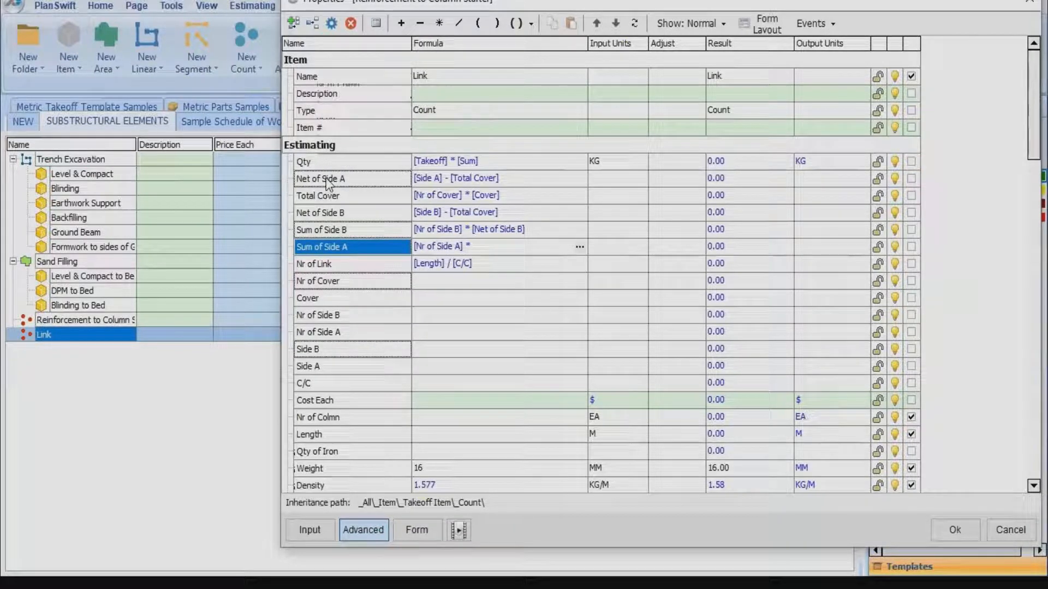
pyautogui.moveTo(330, 179); pyautogui.dragTo(480, 245)
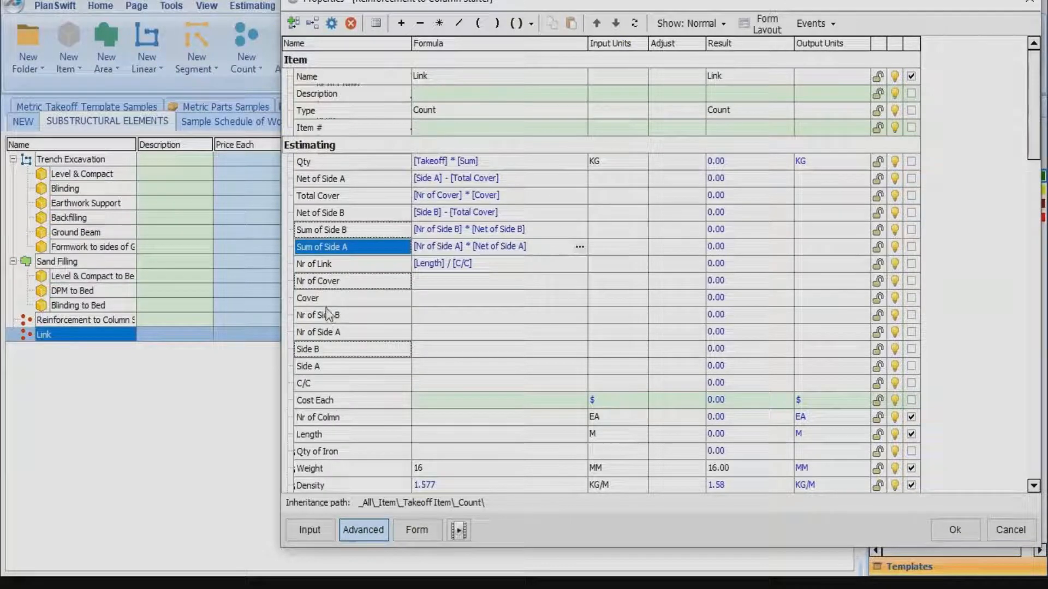
# Rename the Link template's Bend property as Hook.
pyautogui.scroll(-1, 327, 370)
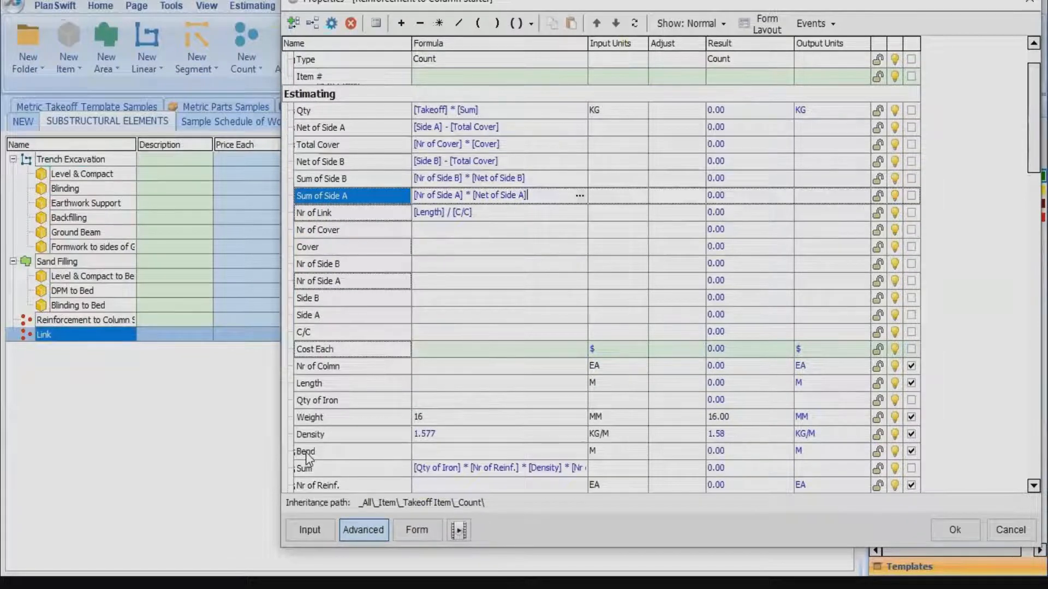
pyautogui.doubleClick(305, 452)
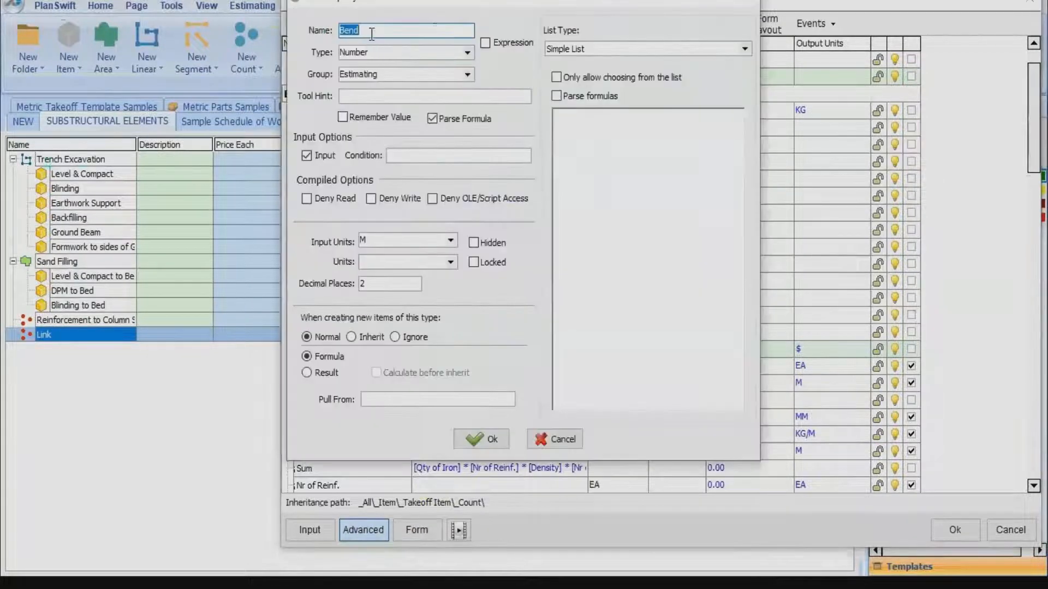
pyautogui.write('Hook')
pyautogui.click(479, 438)
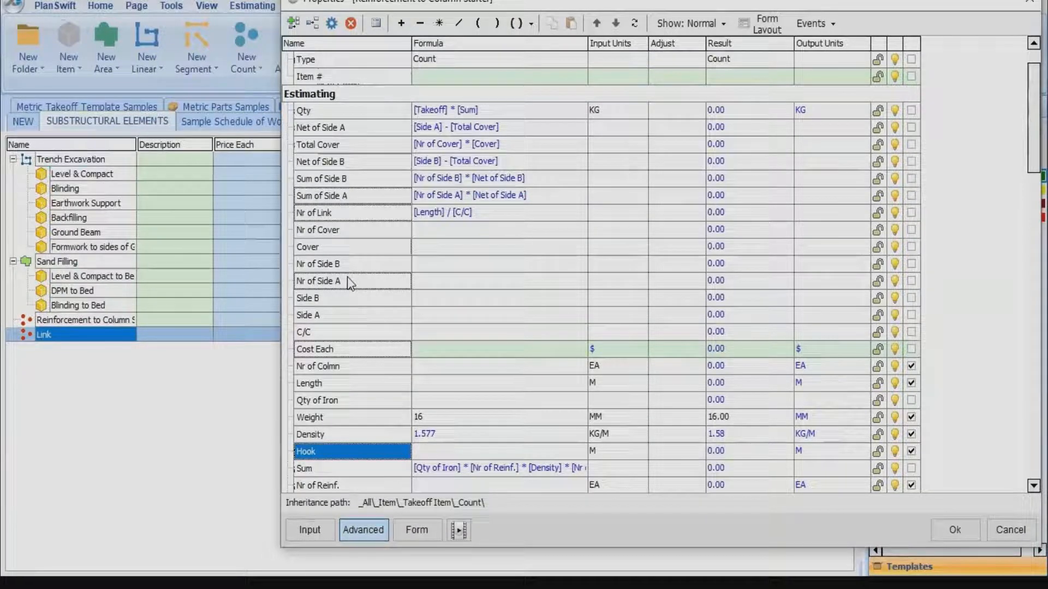
# Set the Qty of Iron formula to [Sum of Side B] + [Sum of Side A] + [Hook].
pyautogui.moveTo(321, 184); pyautogui.dragTo(433, 401)
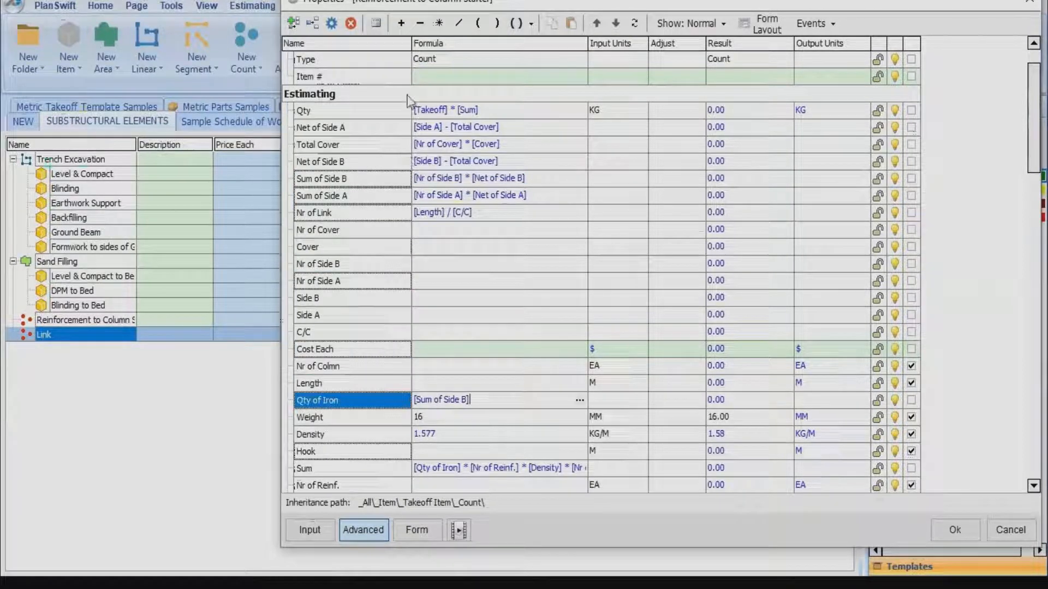
pyautogui.click(402, 26)
pyautogui.moveTo(343, 200); pyautogui.dragTo(498, 399)
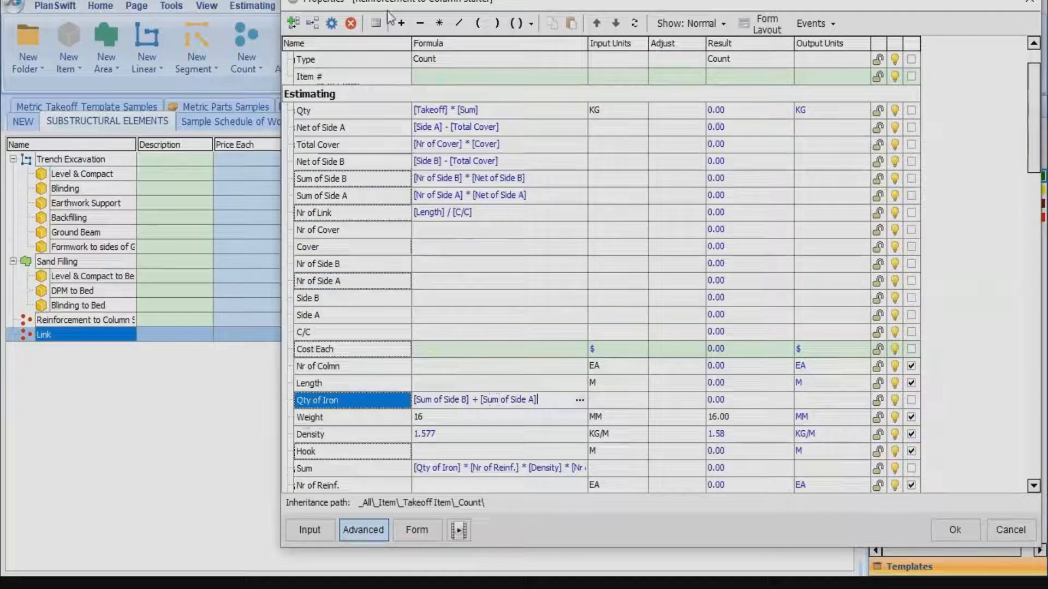
pyautogui.click(402, 24)
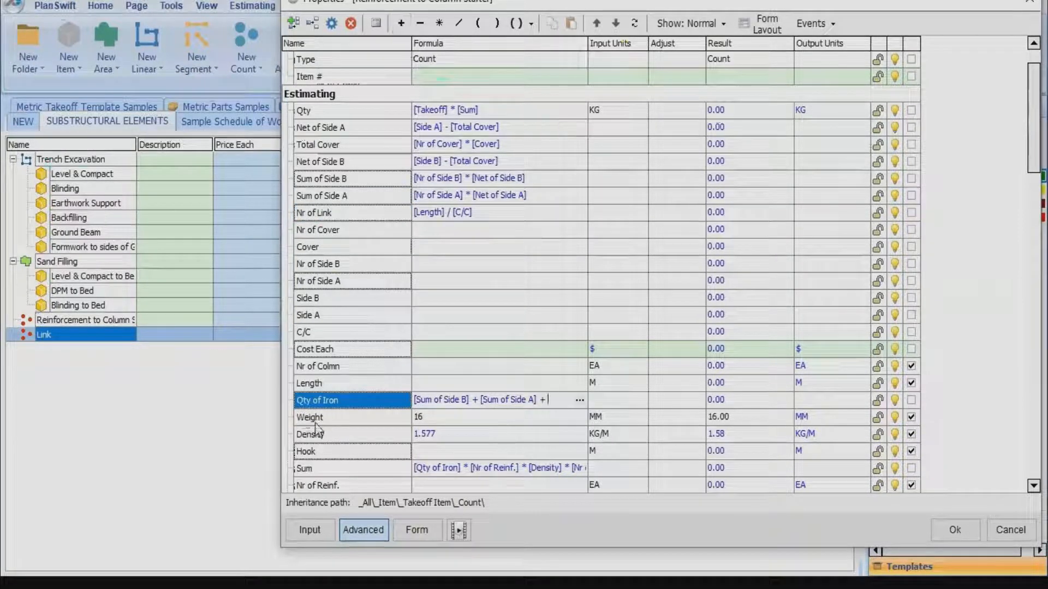
pyautogui.moveTo(311, 452); pyautogui.dragTo(562, 400)
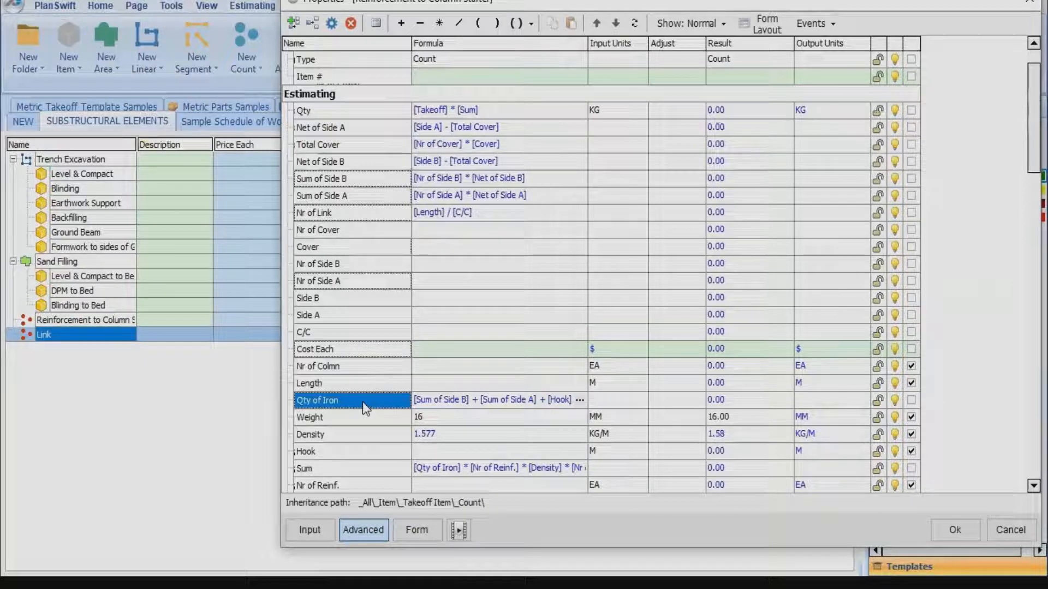
# Change the Qty formula to [Takeoff] * [Qty of Iron] * [Density].
pyautogui.click(484, 111)
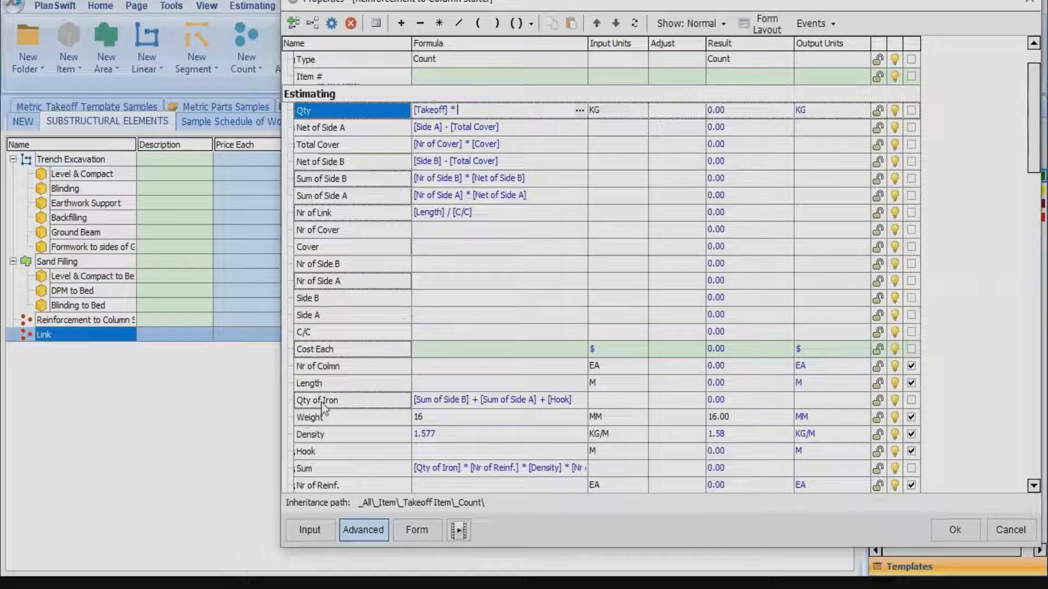
pyautogui.moveTo(324, 406); pyautogui.dragTo(477, 111)
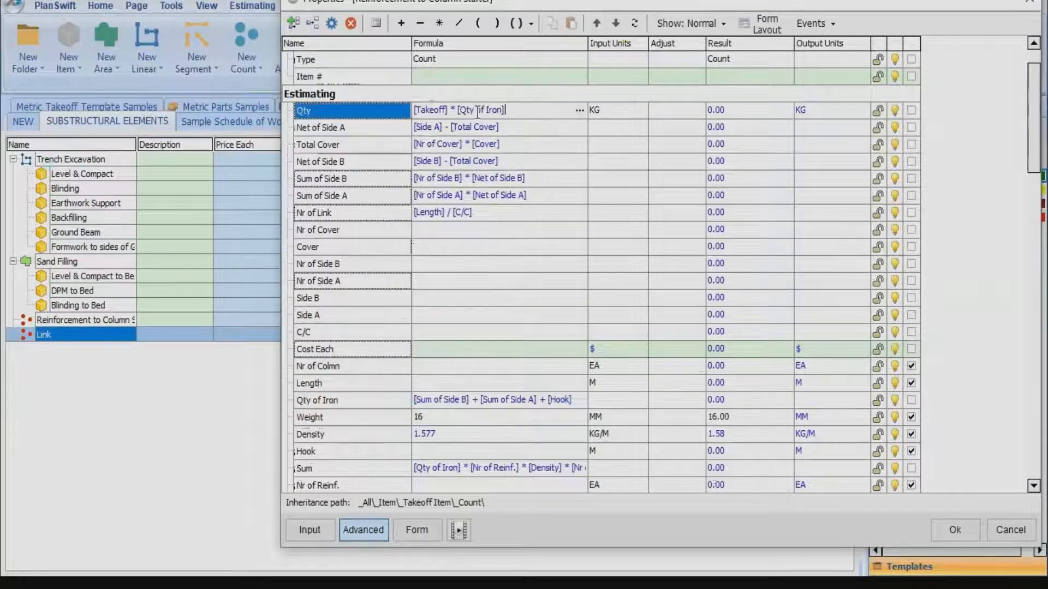
pyautogui.click(439, 23)
pyautogui.moveTo(309, 436); pyautogui.dragTo(533, 110)
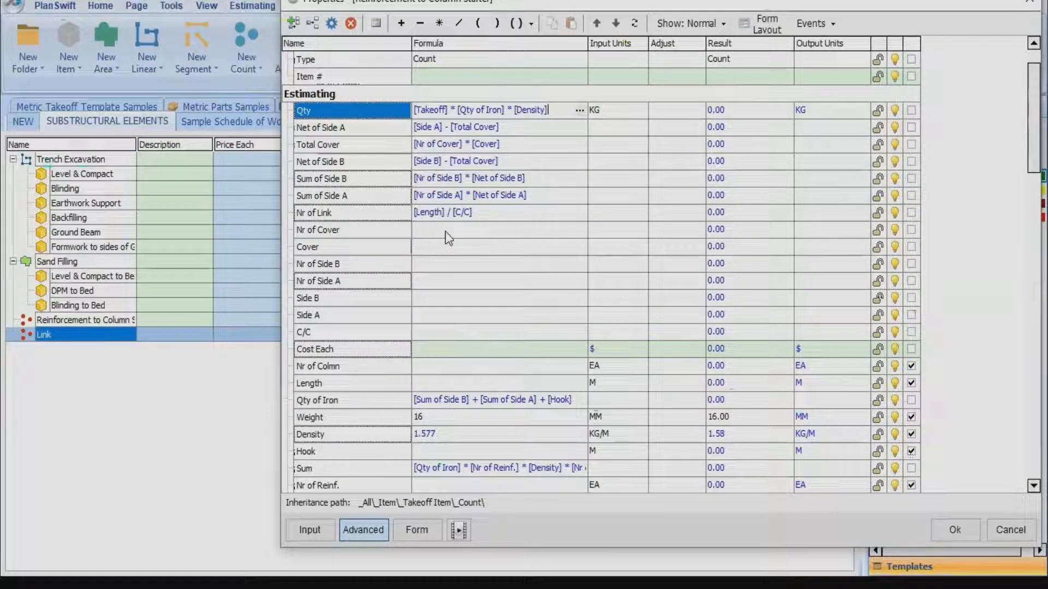
# Set the input units of Nr of Cover to EA and those of Cover to M.
pyautogui.click(605, 233)
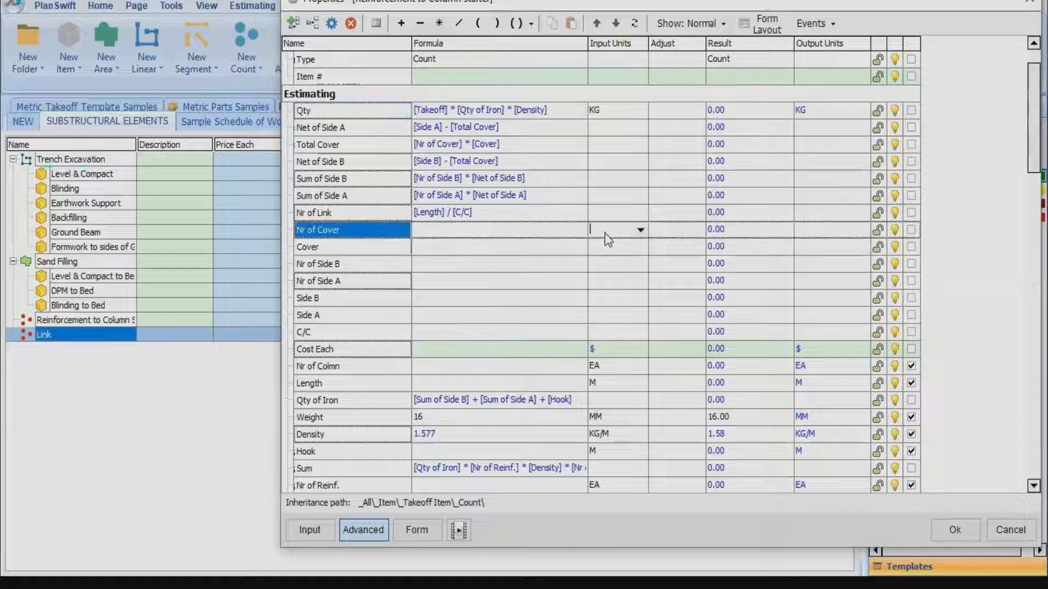
pyautogui.click(641, 230)
pyautogui.scroll(-3, 603, 266)
pyautogui.scroll(5, 603, 265)
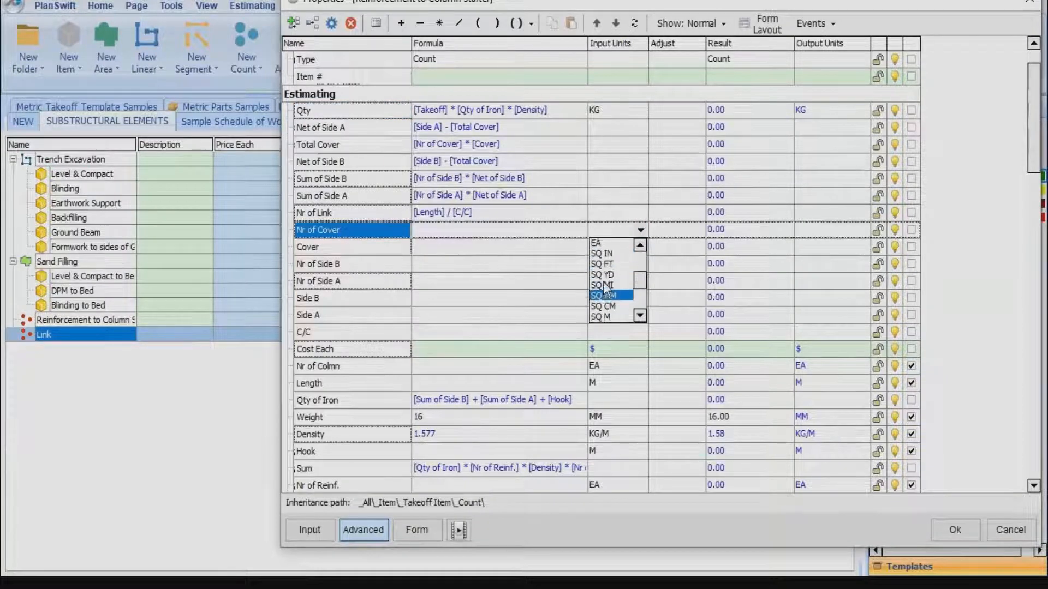
pyautogui.click(603, 265)
pyautogui.click(613, 250)
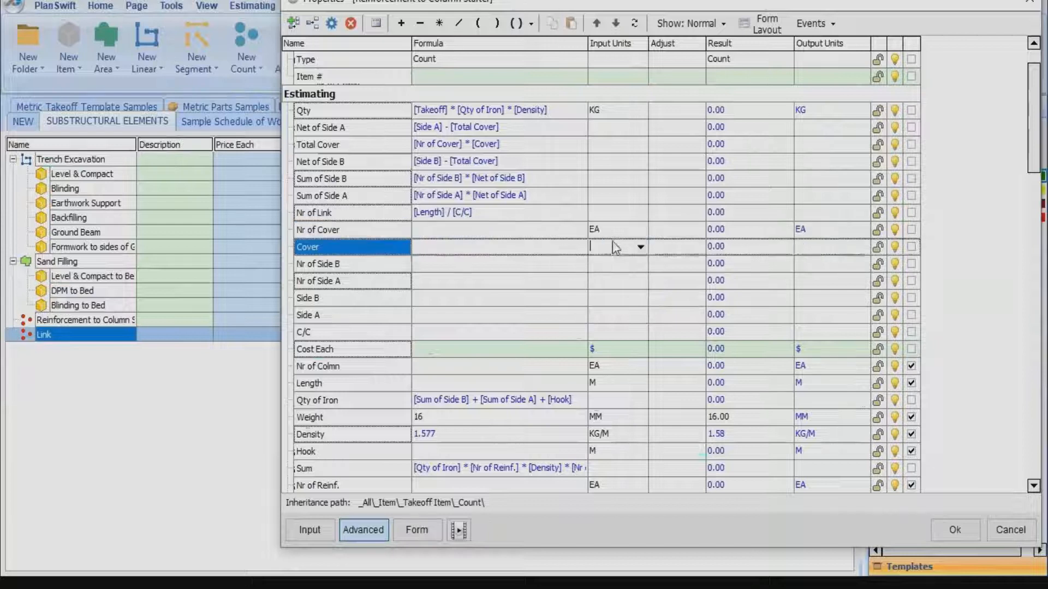
pyautogui.click(639, 248)
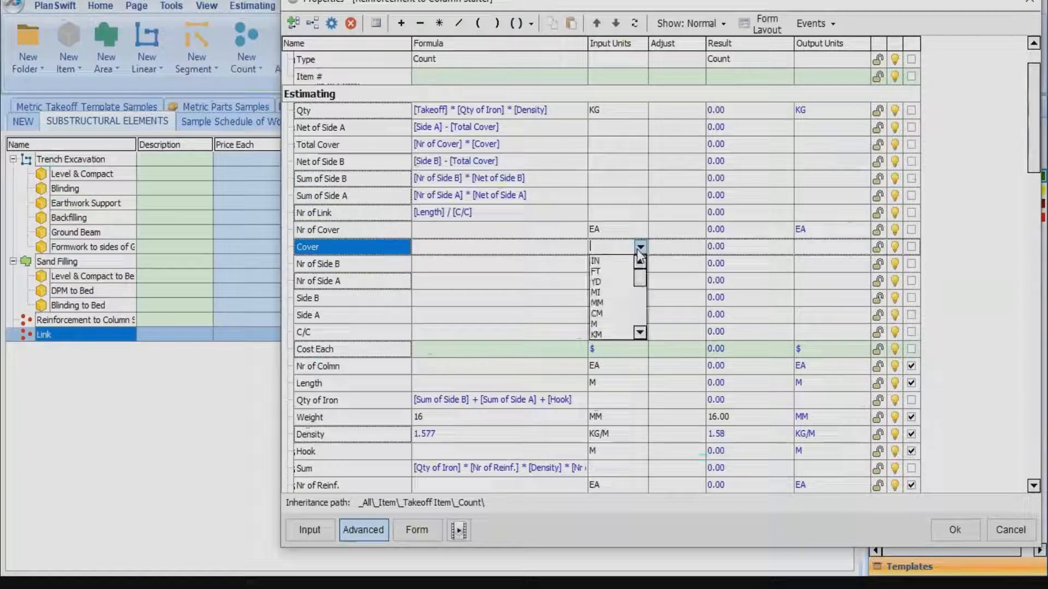
pyautogui.click(595, 324)
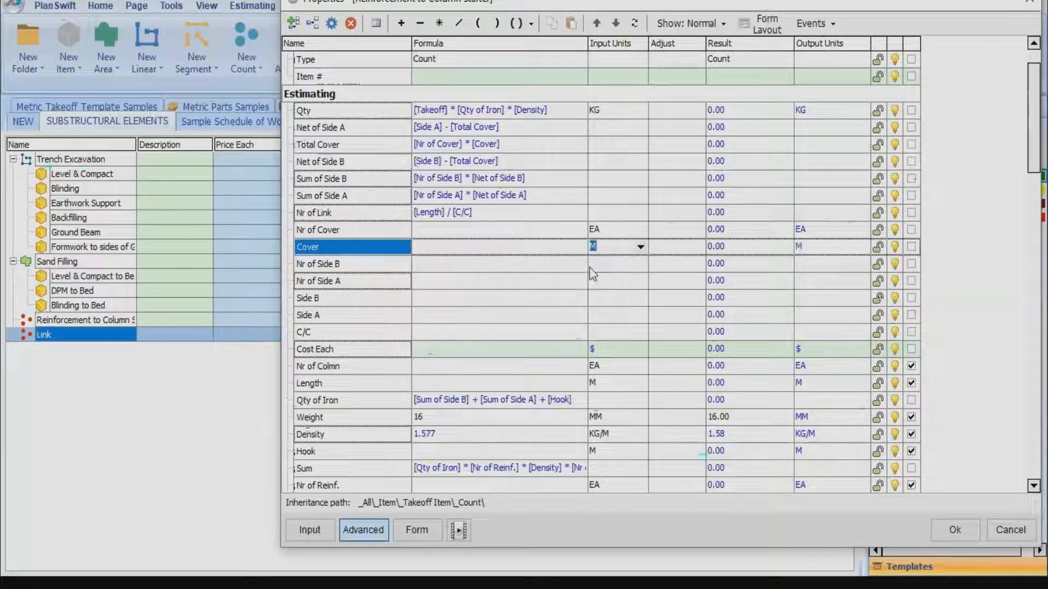
# Set the input units of Nr of Side B and Nr of Side A to EA.
pyautogui.click(606, 264)
pyautogui.click(638, 264)
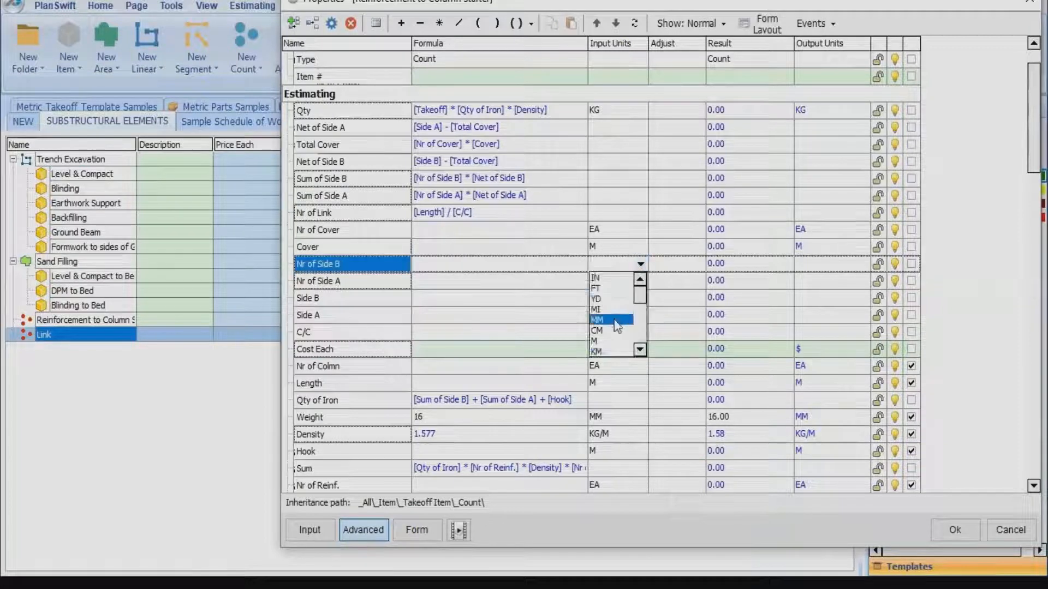
pyautogui.click(609, 346)
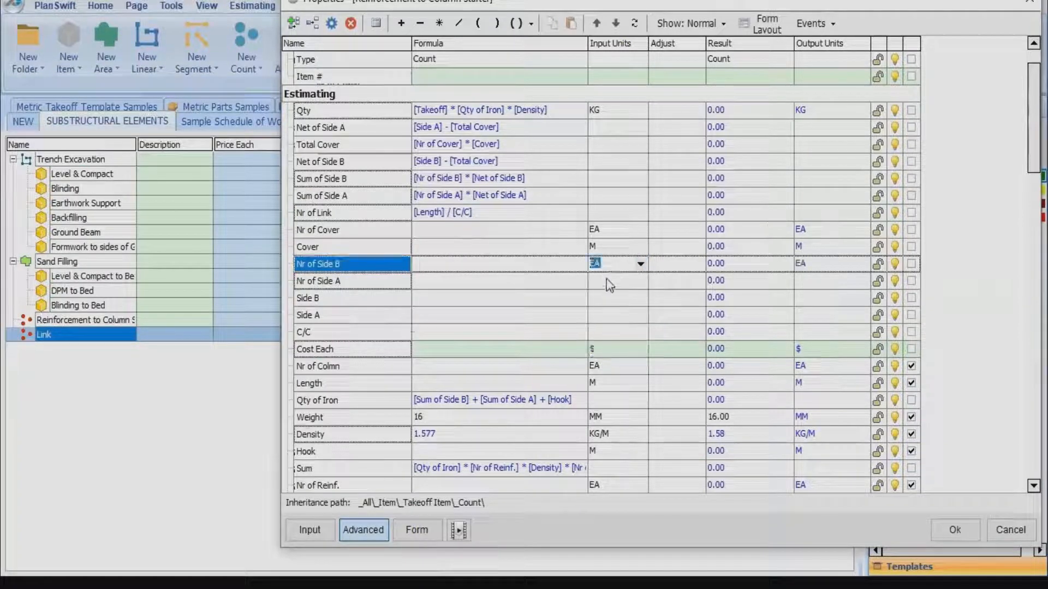
pyautogui.click(609, 281)
pyautogui.click(640, 280)
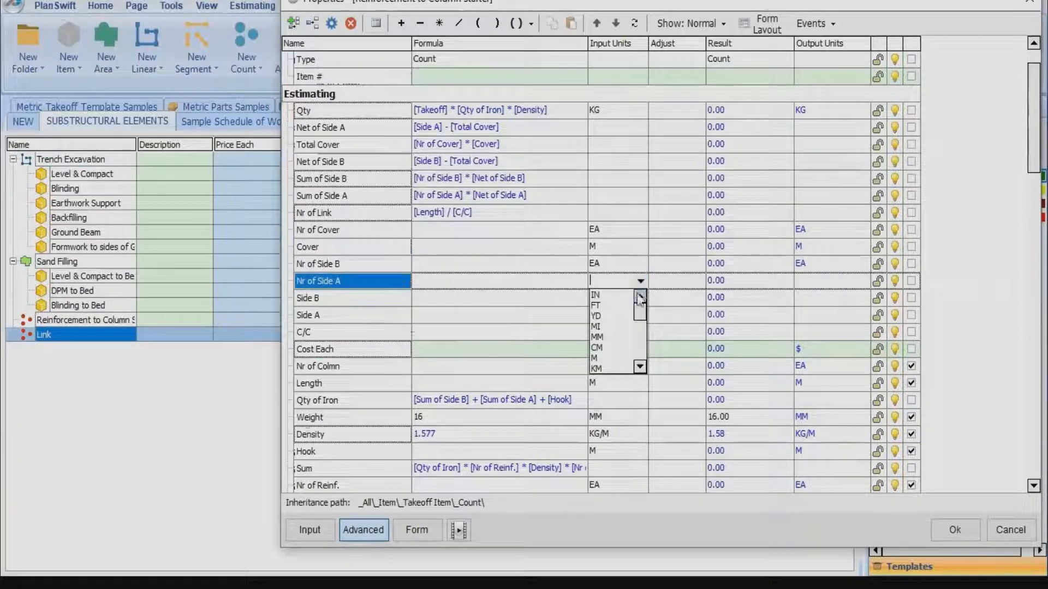
pyautogui.scroll(-3, 601, 343)
pyautogui.click(603, 330)
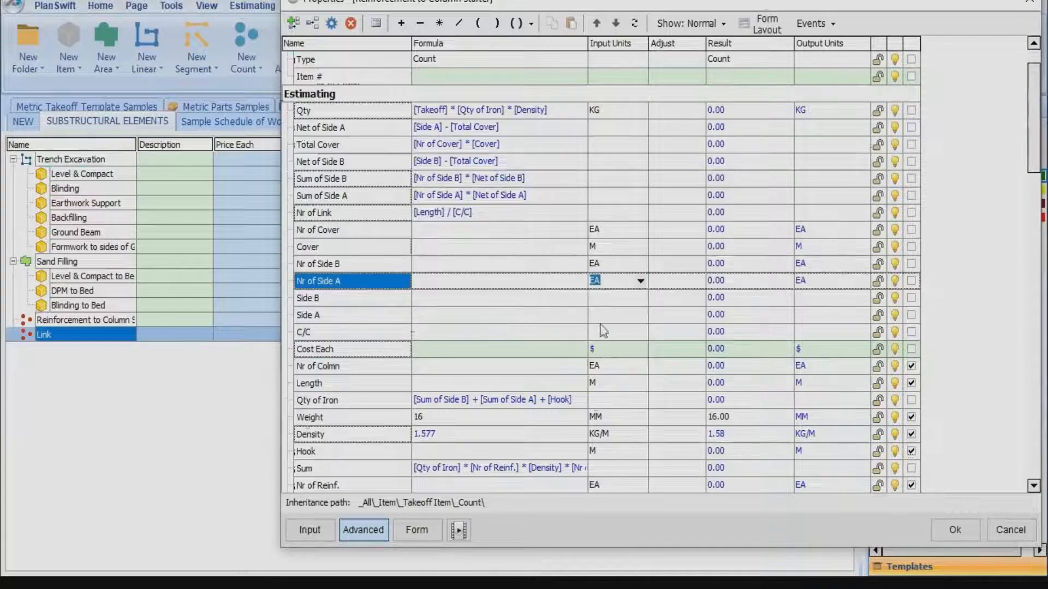
# Set the input units of Side B, Side A and C/C to M.
pyautogui.click(614, 299)
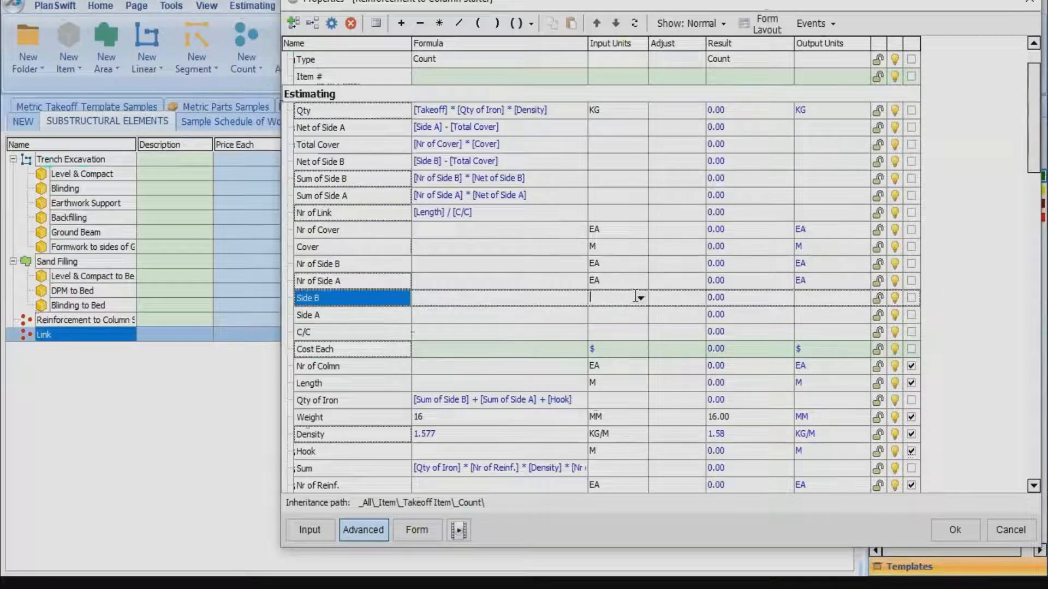
pyautogui.click(640, 298)
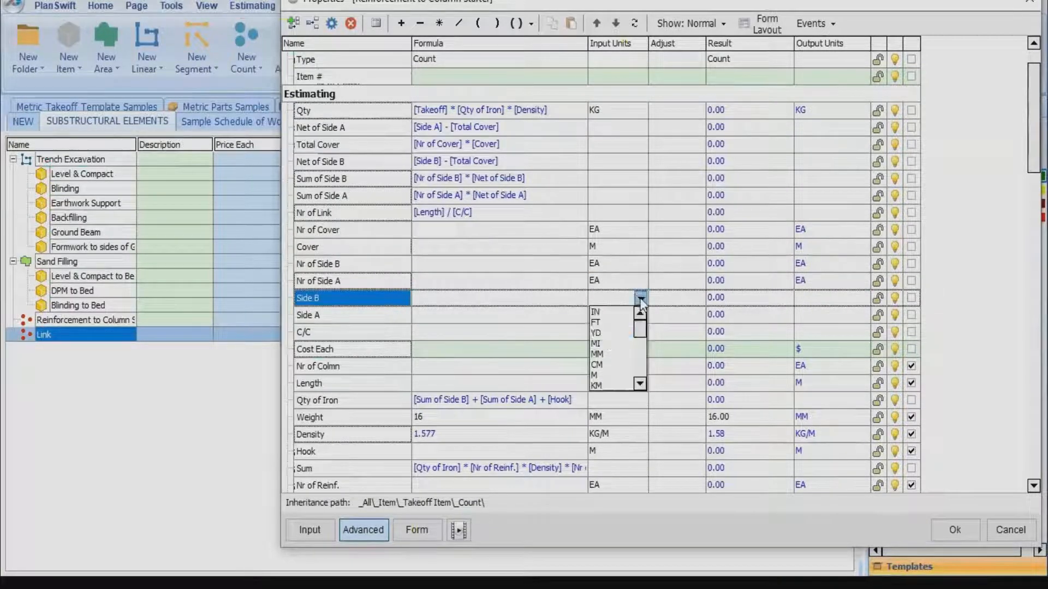
pyautogui.click(595, 374)
pyautogui.click(609, 316)
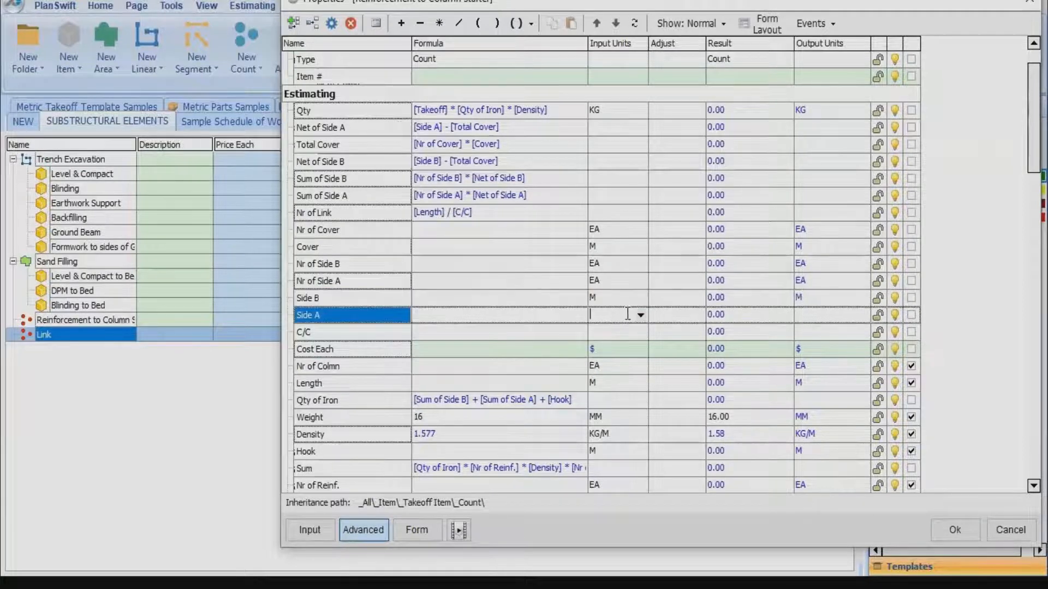
pyautogui.click(639, 315)
pyautogui.click(603, 394)
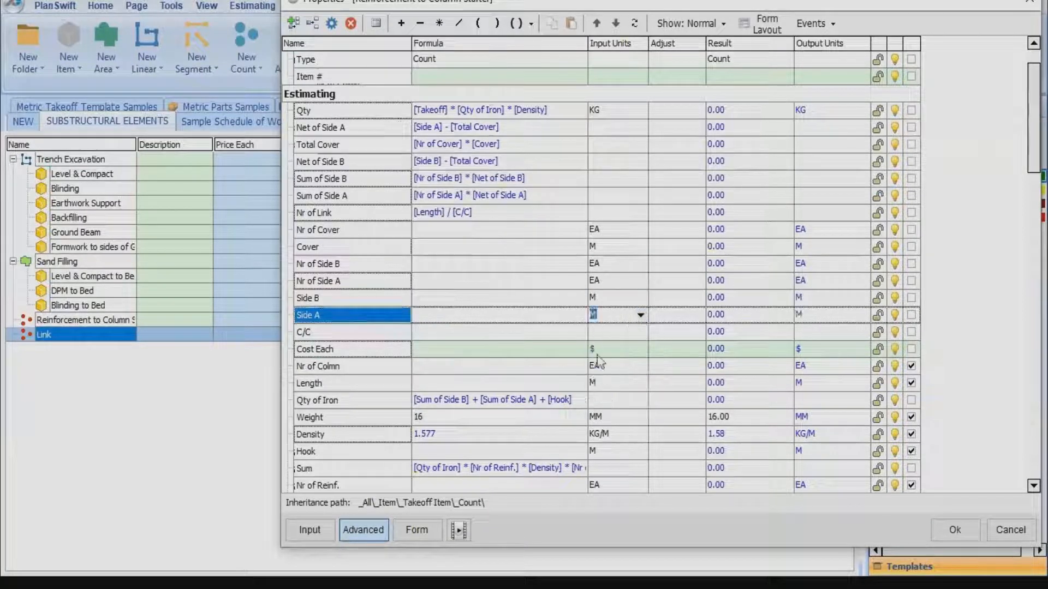
pyautogui.click(603, 330)
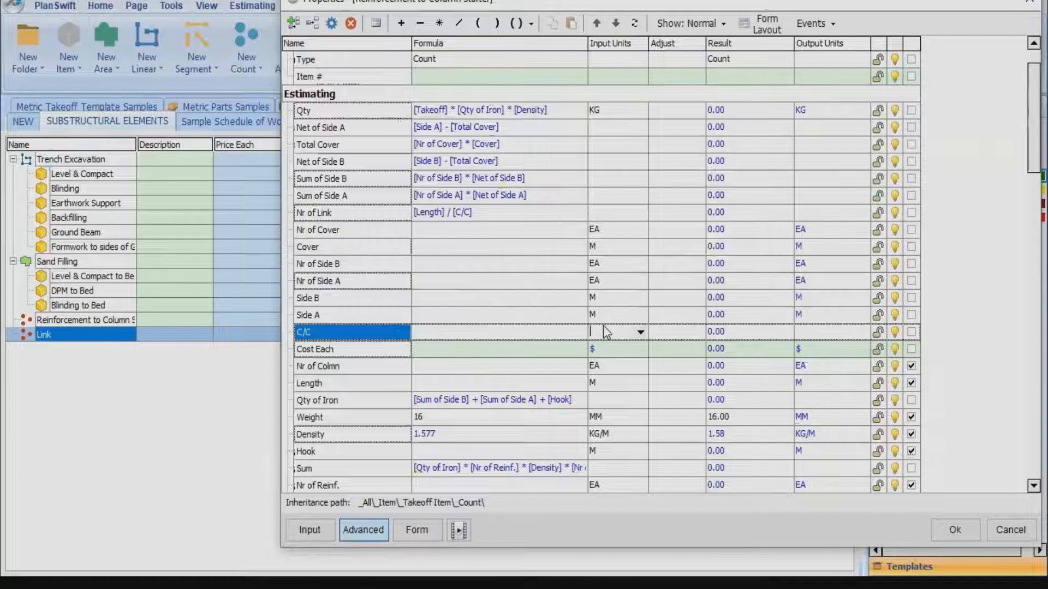
pyautogui.click(639, 333)
pyautogui.click(612, 373)
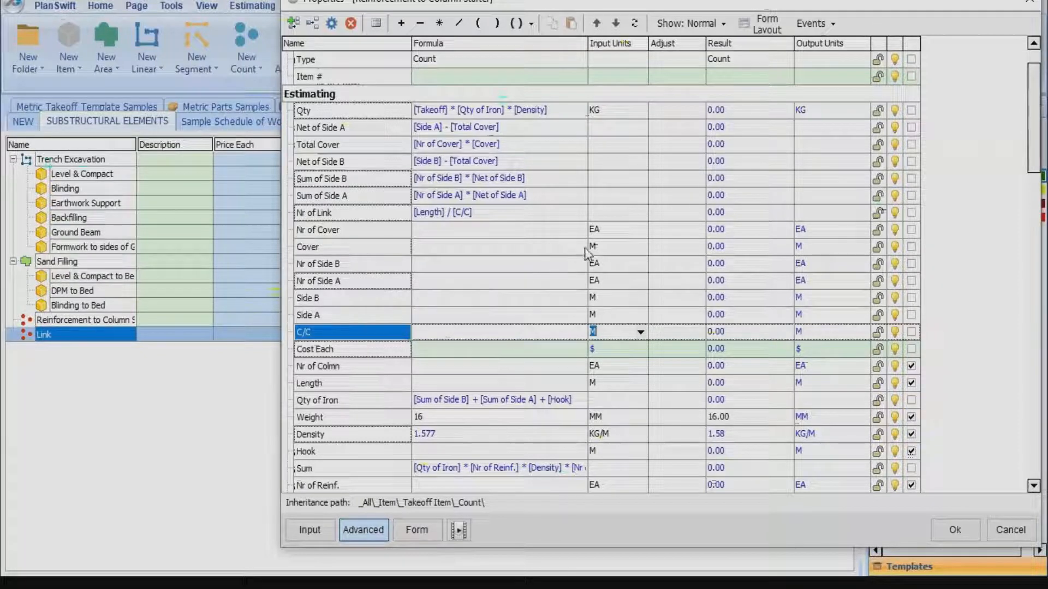
# Flag Nr of Cover, Cover, Nr of Side B, Nr of Side A, Side B, Side A and C/C as input properties.
pyautogui.click(910, 230)
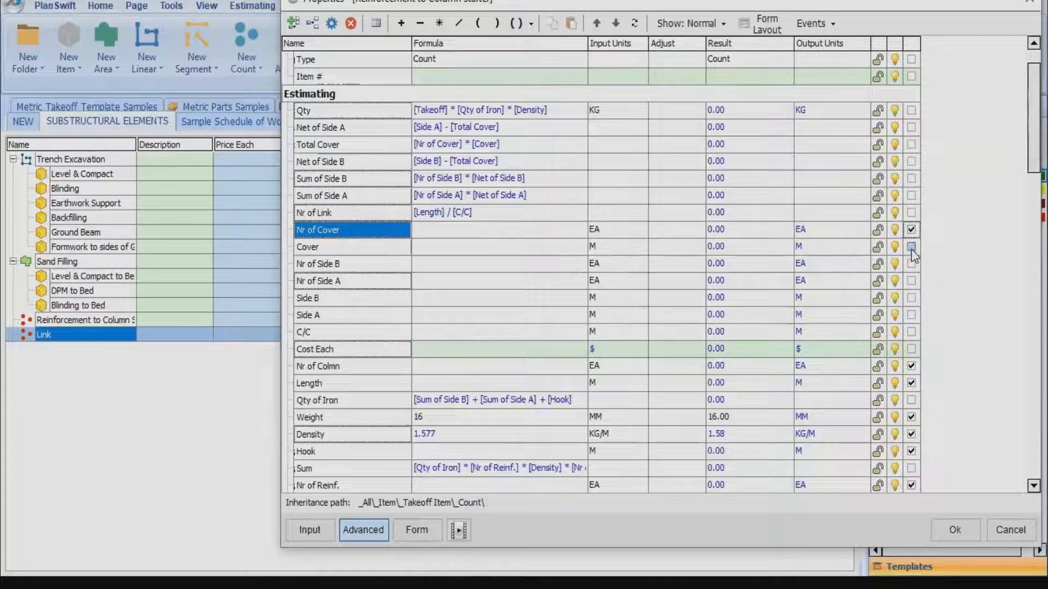
pyautogui.click(910, 246)
pyautogui.click(911, 264)
pyautogui.click(910, 281)
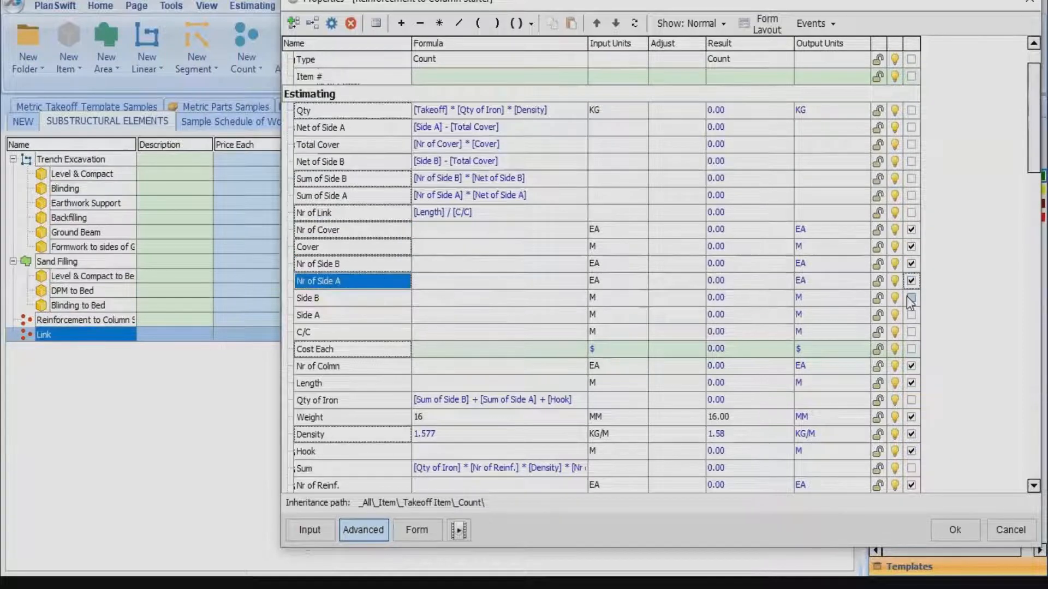
pyautogui.click(911, 297)
pyautogui.click(910, 315)
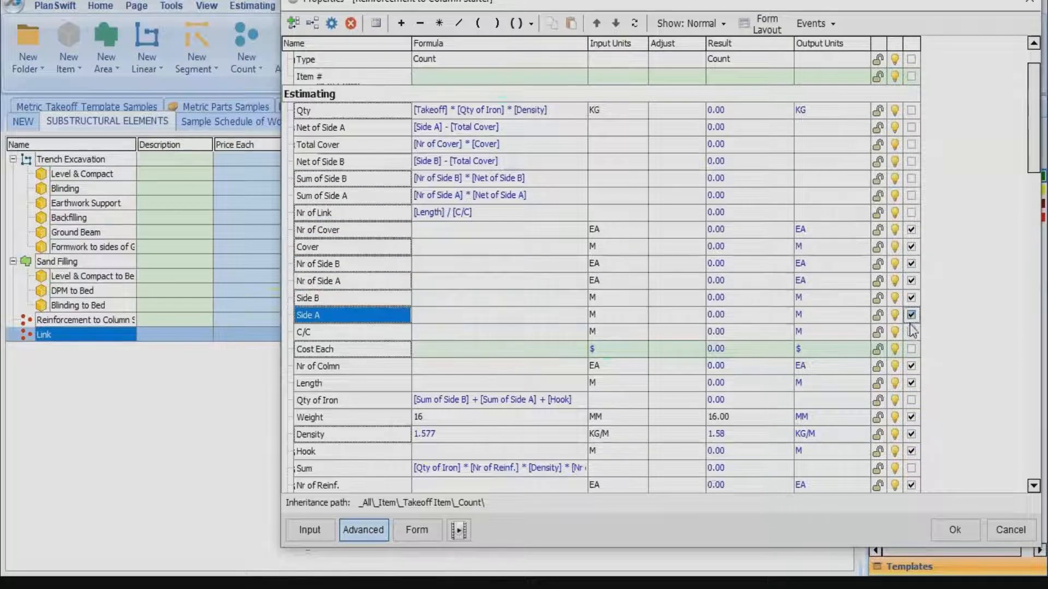
pyautogui.click(911, 332)
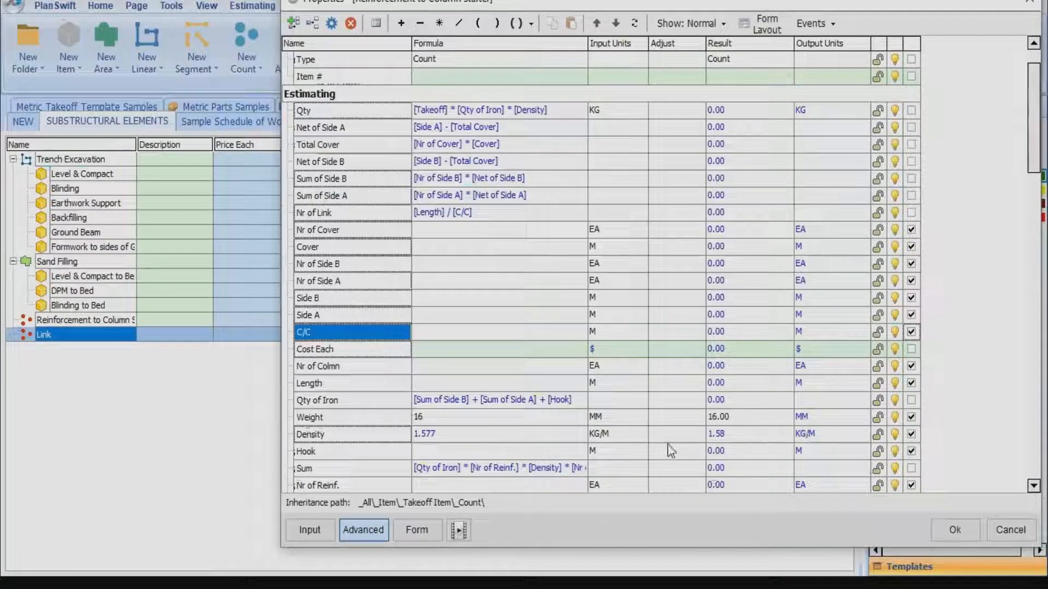
# Remove the input flag from the Nr of Reinf. property in the Estimating group.
pyautogui.scroll(-1, 433, 453)
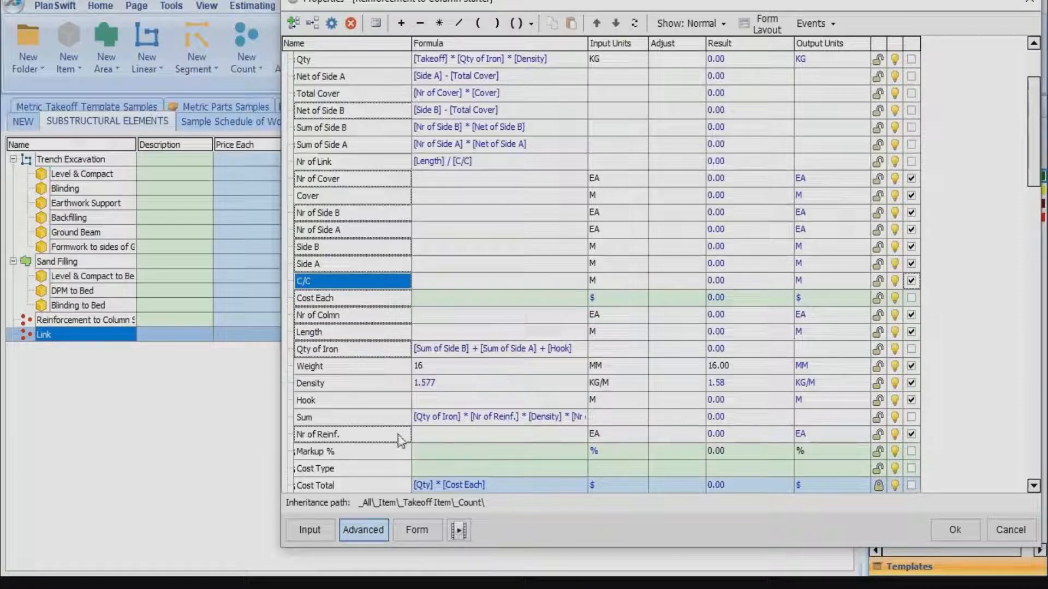
pyautogui.click(910, 434)
pyautogui.scroll(-2, 907, 429)
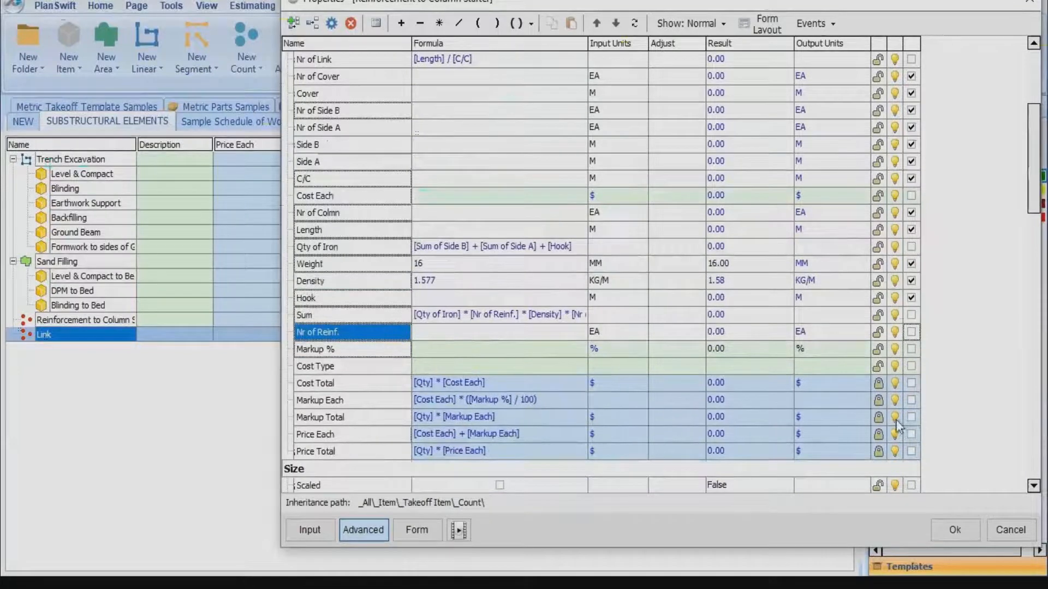
pyautogui.scroll(3, 898, 425)
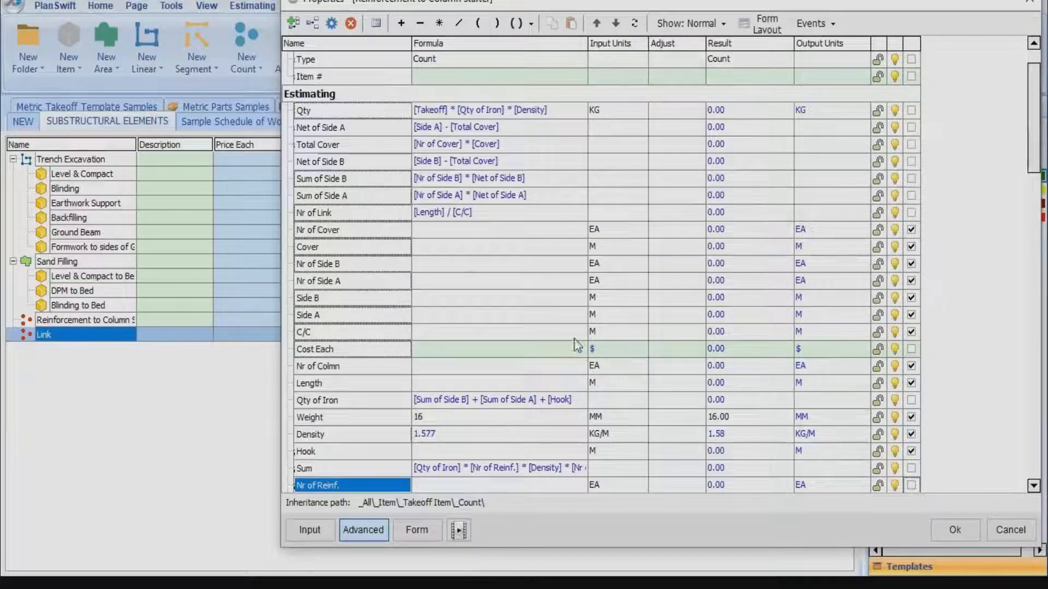
# Reorder the Estimating group so Nr of Cover sits directly below Qty.
pyautogui.click(319, 230)
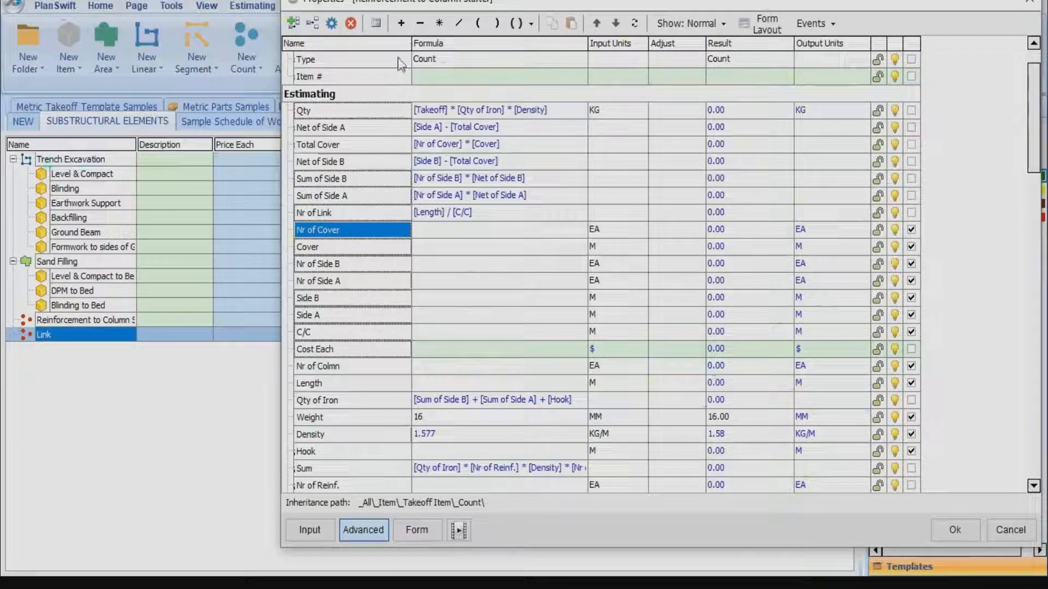
pyautogui.click(598, 23)
pyautogui.click(598, 23)
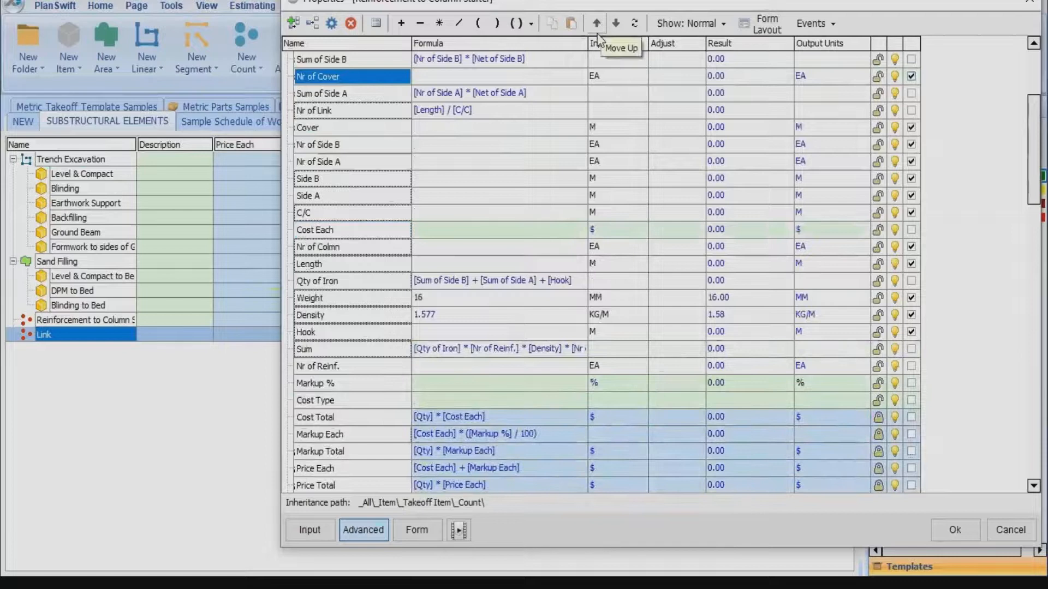
pyautogui.scroll(2, 544, 123)
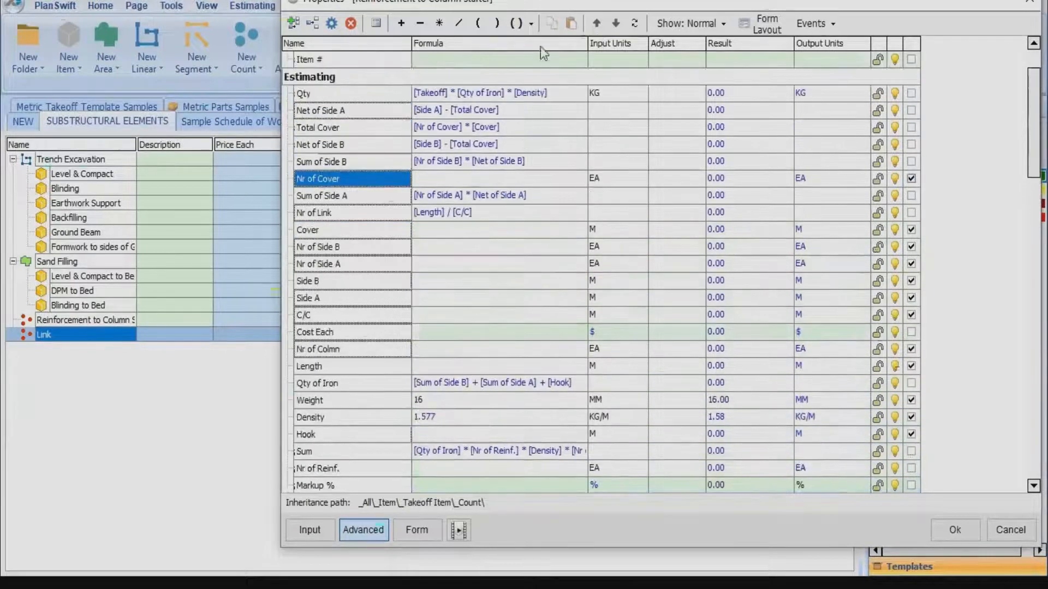
pyautogui.click(597, 24)
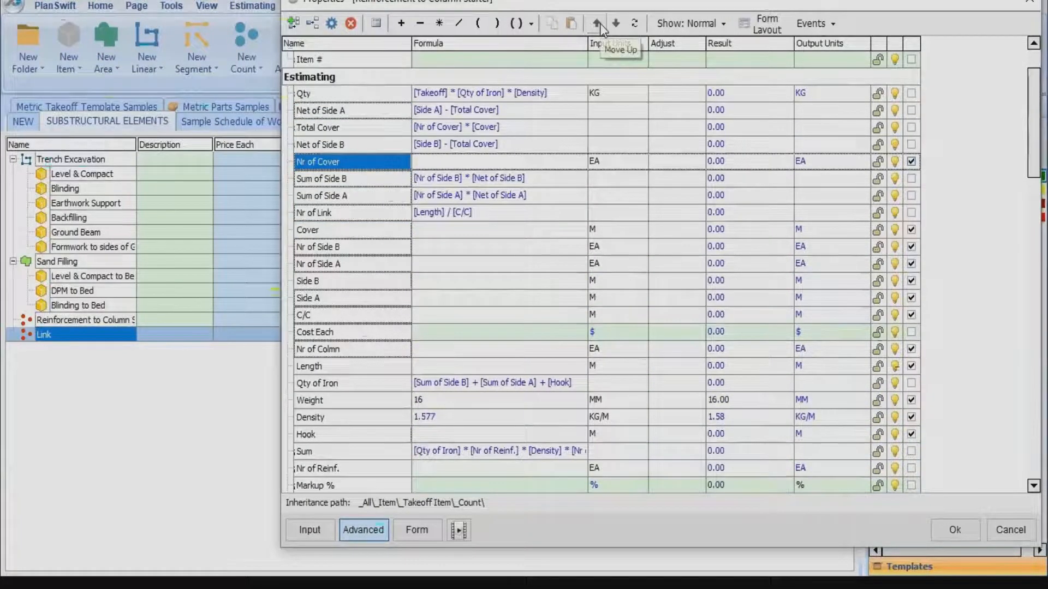
pyautogui.click(601, 26)
pyautogui.click(600, 25)
pyautogui.click(600, 25)
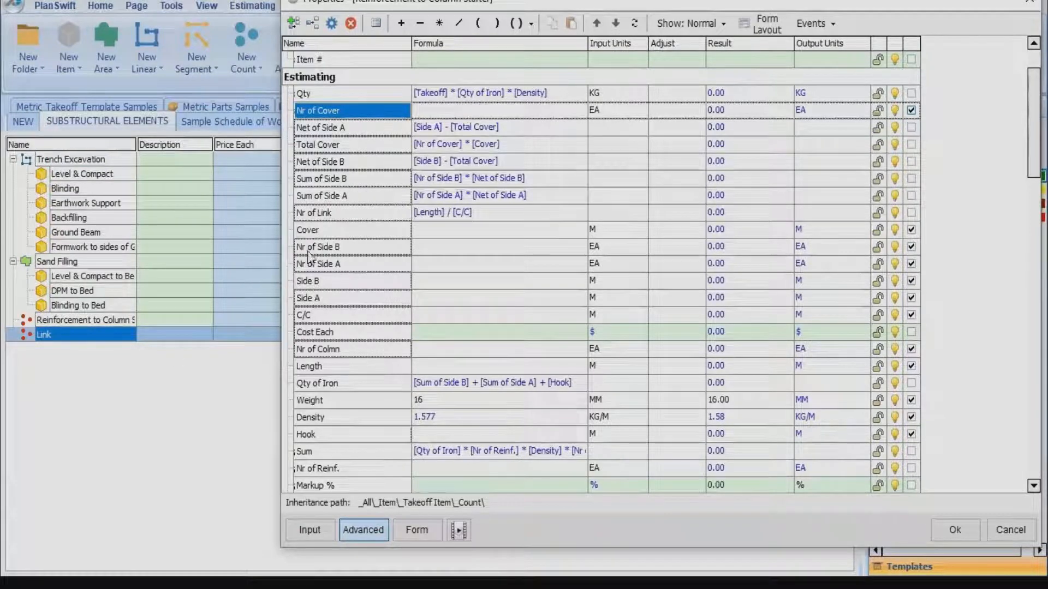
# Reorder the Estimating group so Nr of Side A sits directly below Nr of Cover.
pyautogui.click(334, 265)
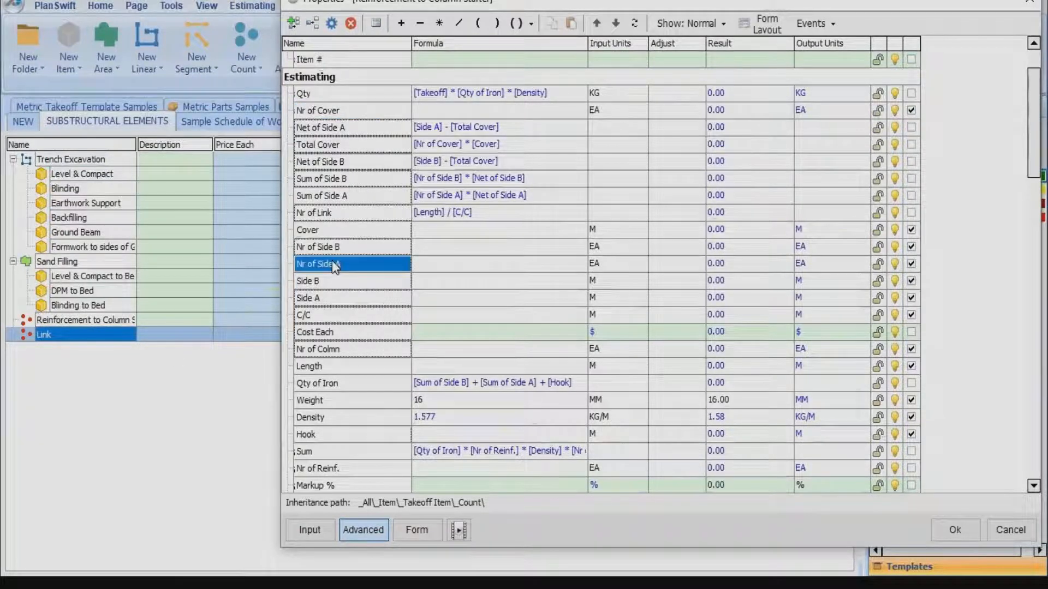
pyautogui.click(598, 24)
pyautogui.click(598, 24)
pyautogui.click(598, 24)
pyautogui.click(598, 24)
pyautogui.click(598, 24)
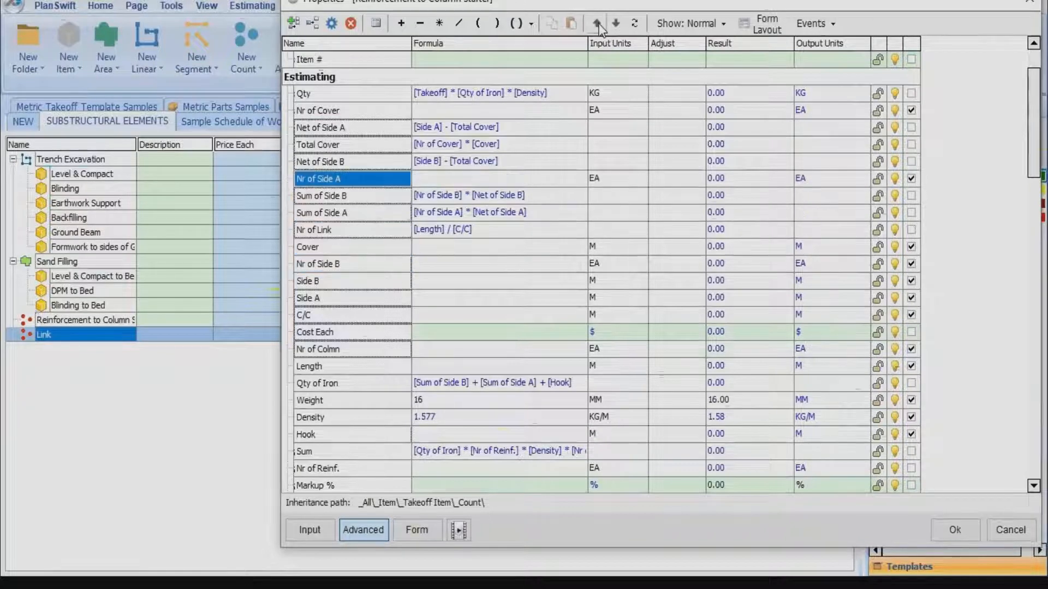
pyautogui.click(598, 24)
pyautogui.click(598, 24)
pyautogui.click(598, 24)
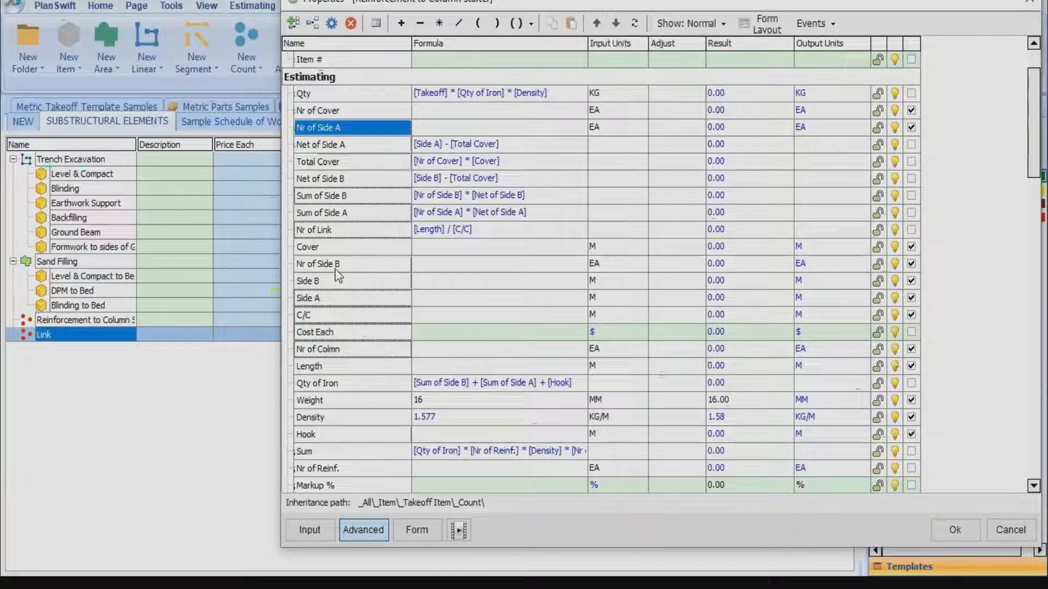
# Move the Nr of Side B property up so it sits directly below Nr of Side A.
pyautogui.click(336, 265)
pyautogui.click(592, 27)
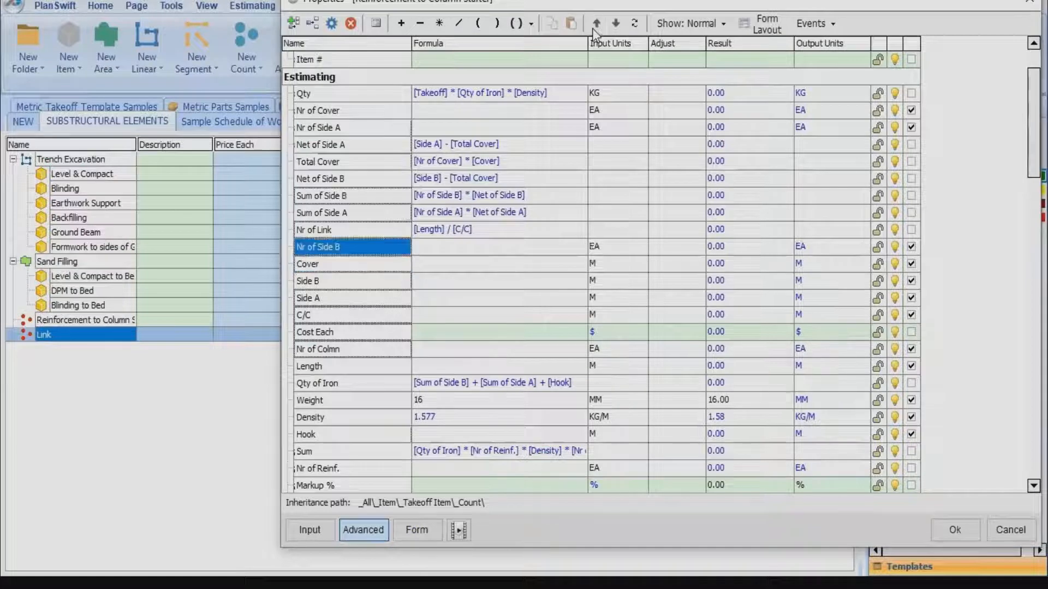
pyautogui.click(592, 27)
pyautogui.click(593, 28)
pyautogui.click(592, 28)
pyautogui.click(593, 27)
pyautogui.click(592, 27)
pyautogui.click(592, 28)
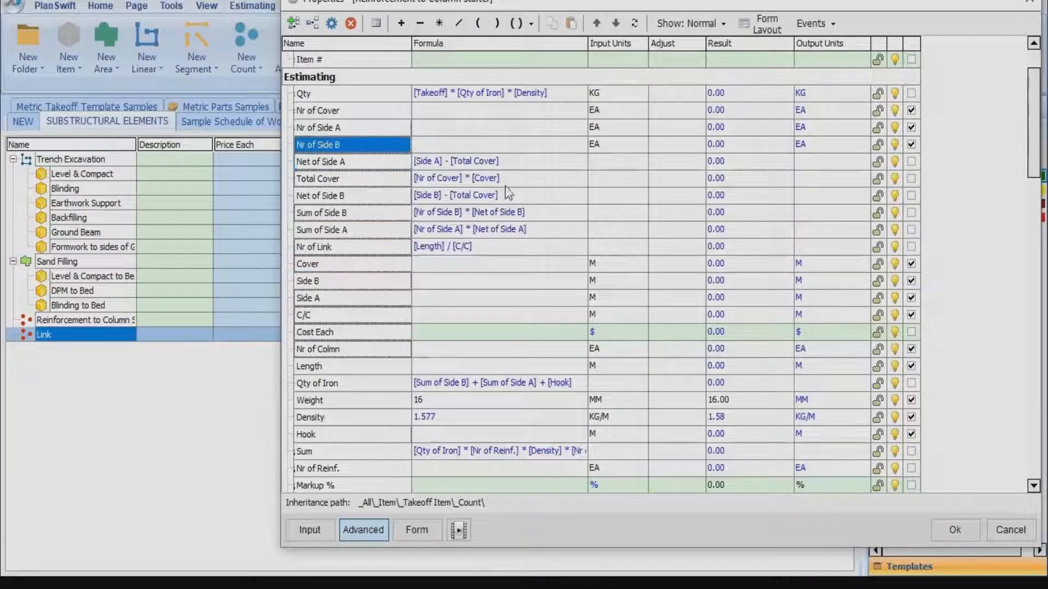
# Move the Side A property up so it sits directly below Nr of Side B.
pyautogui.click(321, 298)
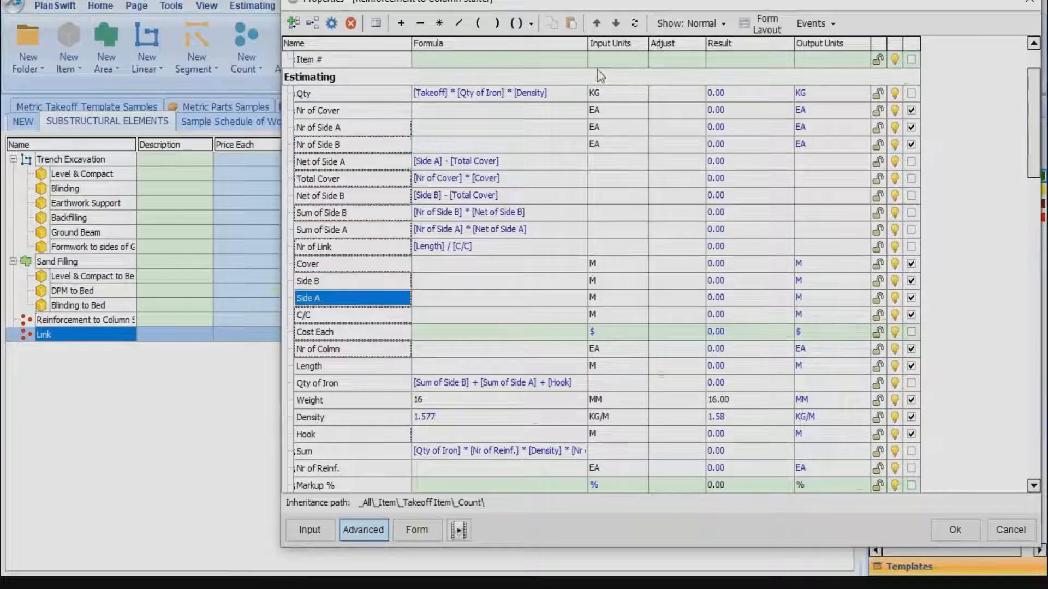
pyautogui.click(601, 25)
pyautogui.click(601, 25)
pyautogui.click(601, 25)
pyautogui.click(601, 26)
pyautogui.click(601, 25)
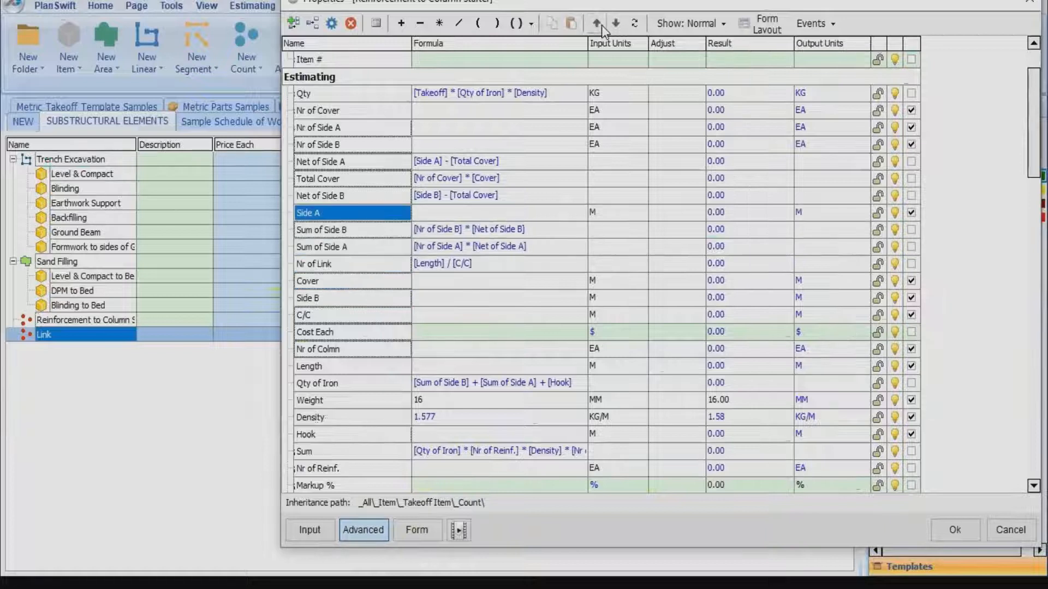
pyautogui.click(601, 25)
pyautogui.click(601, 25)
pyautogui.click(602, 26)
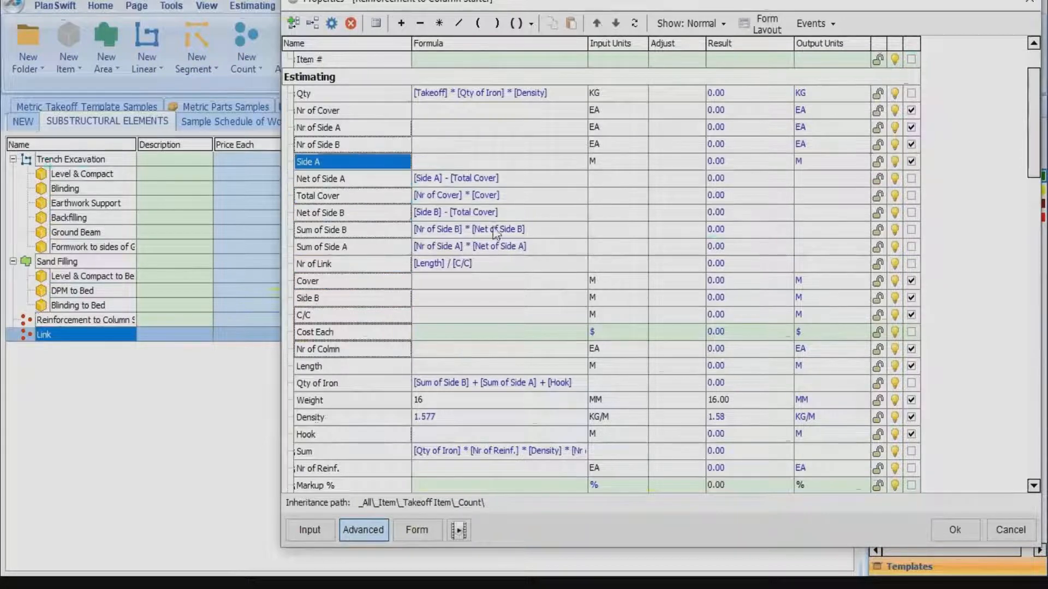
# Move the Side B property up so it sits directly below Side A.
pyautogui.click(321, 298)
pyautogui.click(597, 31)
pyautogui.click(597, 30)
pyautogui.click(597, 28)
pyautogui.click(597, 28)
pyautogui.click(597, 28)
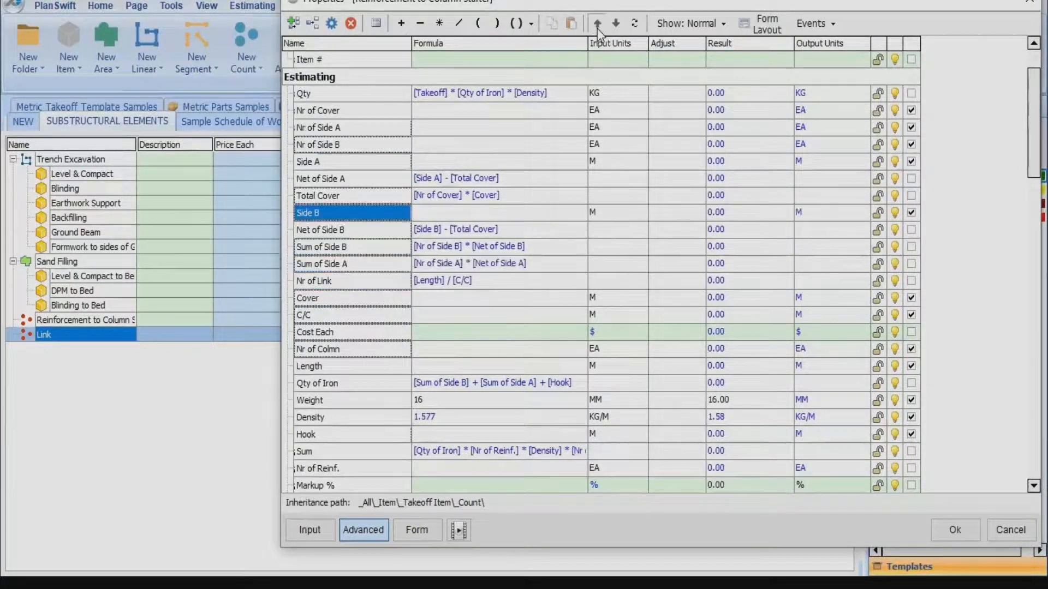
pyautogui.click(597, 28)
pyautogui.click(597, 28)
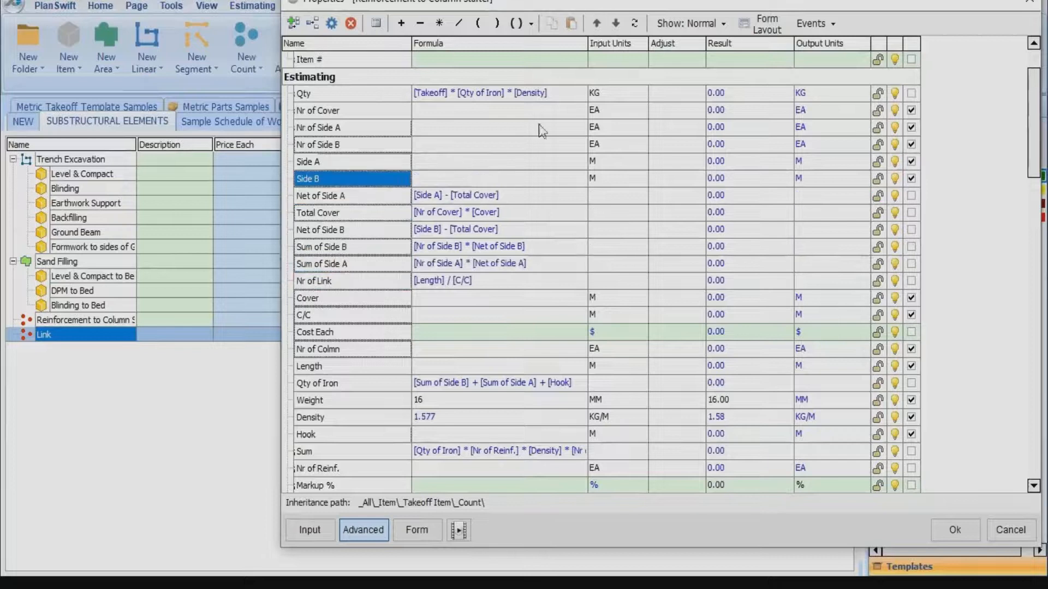
# Move the Cover property up so it sits directly below Side B.
pyautogui.click(333, 299)
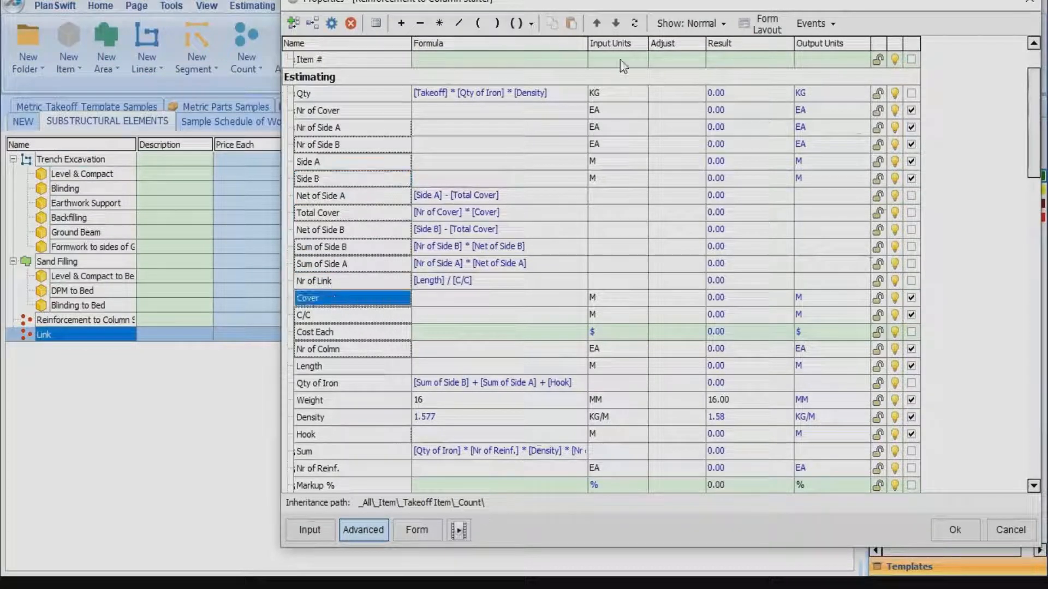
pyautogui.click(596, 24)
pyautogui.click(596, 24)
pyautogui.click(597, 24)
pyautogui.click(596, 24)
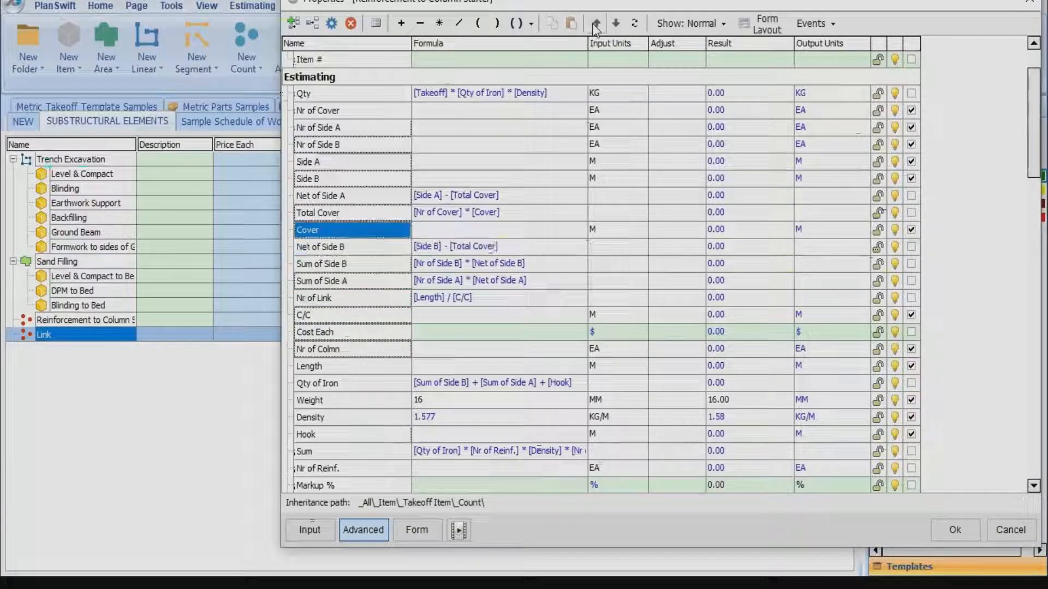
pyautogui.click(597, 24)
pyautogui.click(596, 24)
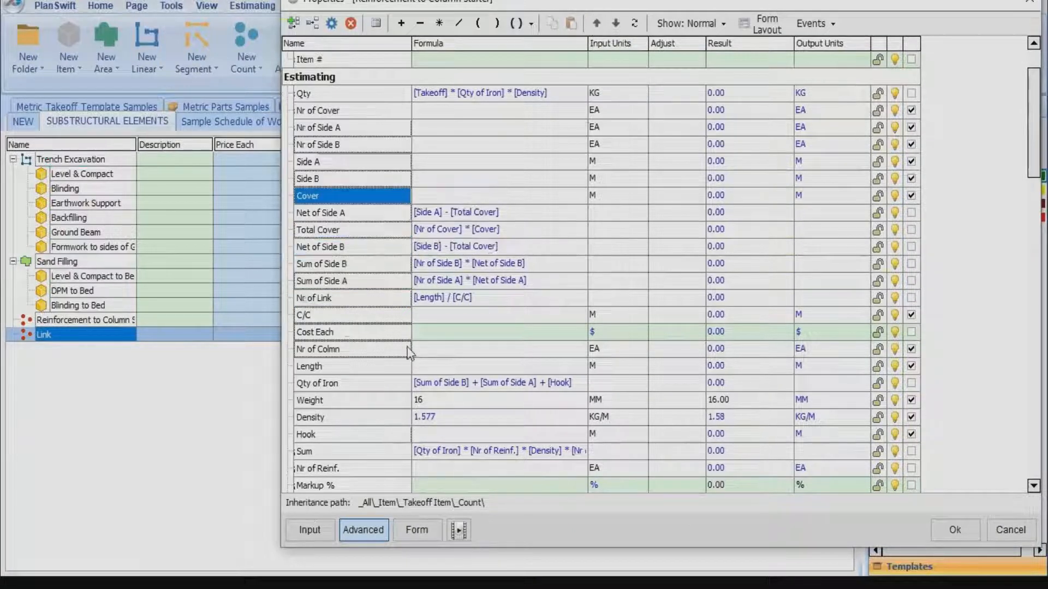
# Move the C/C property up so it sits directly below Cover.
pyautogui.click(361, 315)
pyautogui.click(596, 24)
pyautogui.click(597, 24)
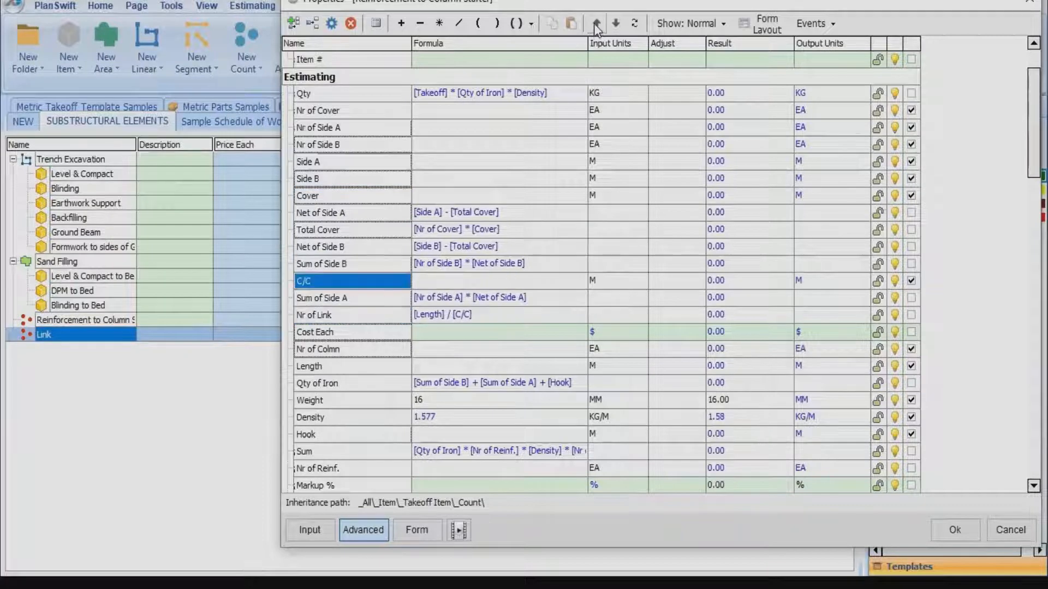
pyautogui.click(597, 24)
pyautogui.click(597, 24)
pyautogui.click(597, 24)
pyautogui.click(594, 25)
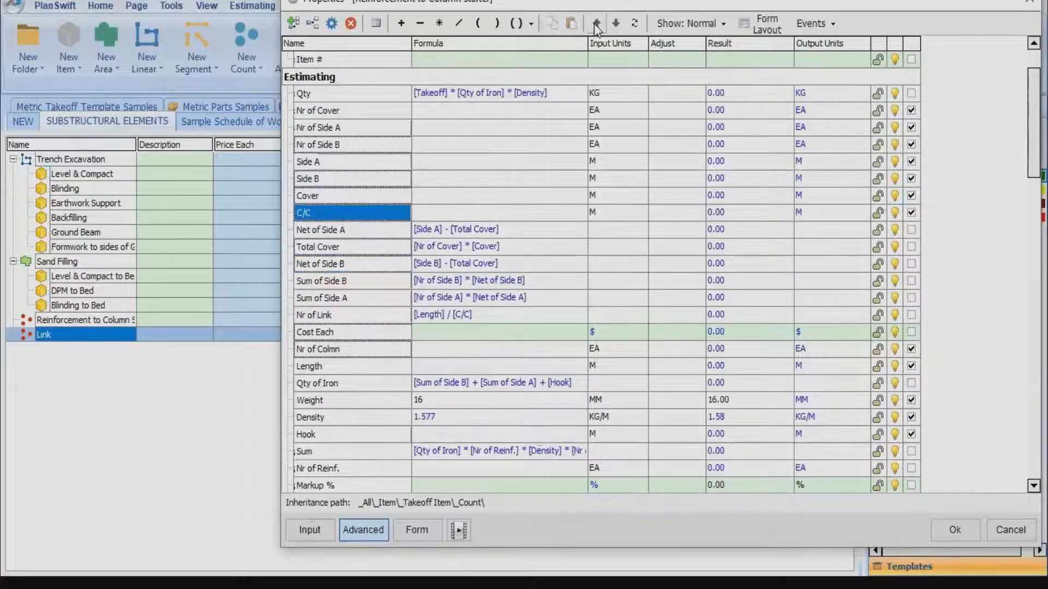
# Move the Length property up to sit directly below Qty, above Nr of Cover.
pyautogui.click(345, 366)
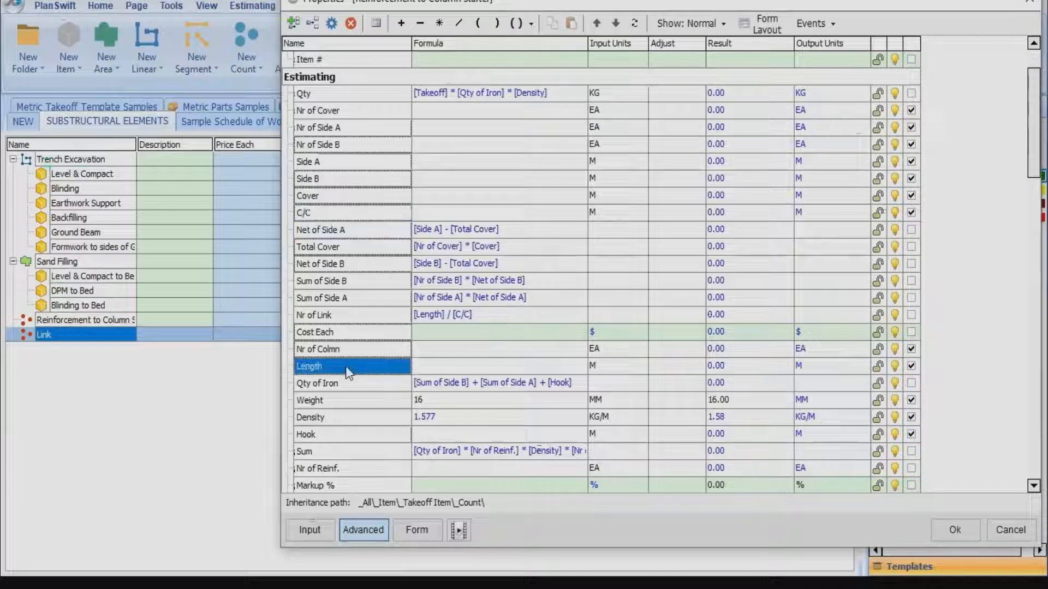
pyautogui.click(597, 24)
pyautogui.click(597, 23)
pyautogui.click(597, 23)
pyautogui.click(597, 24)
pyautogui.click(597, 24)
pyautogui.click(596, 23)
pyautogui.click(597, 23)
pyautogui.click(597, 24)
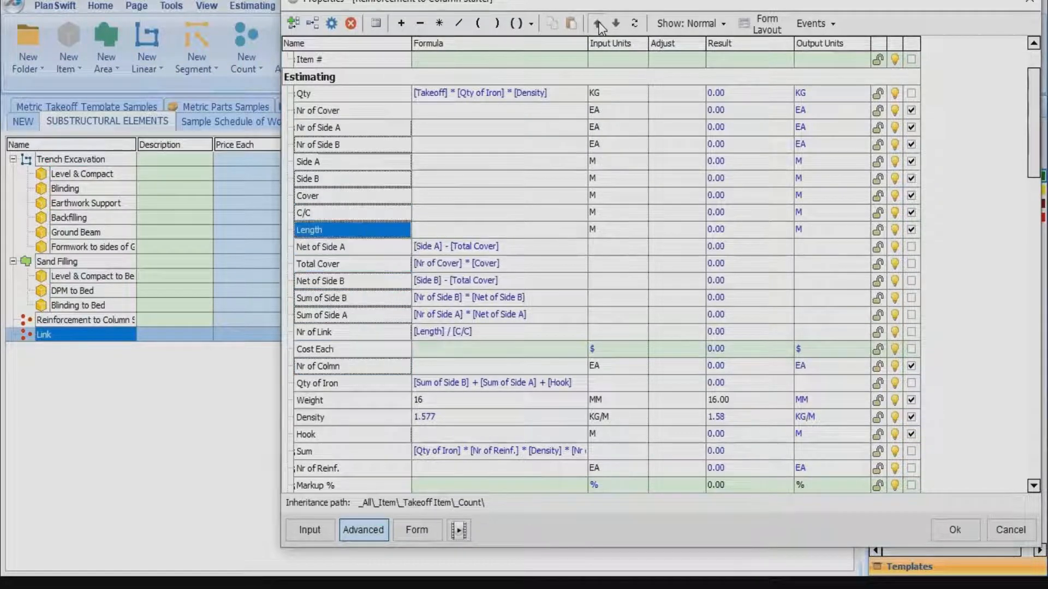
pyautogui.click(597, 24)
pyautogui.click(597, 24)
pyautogui.click(596, 23)
pyautogui.click(597, 23)
pyautogui.click(597, 23)
pyautogui.click(598, 24)
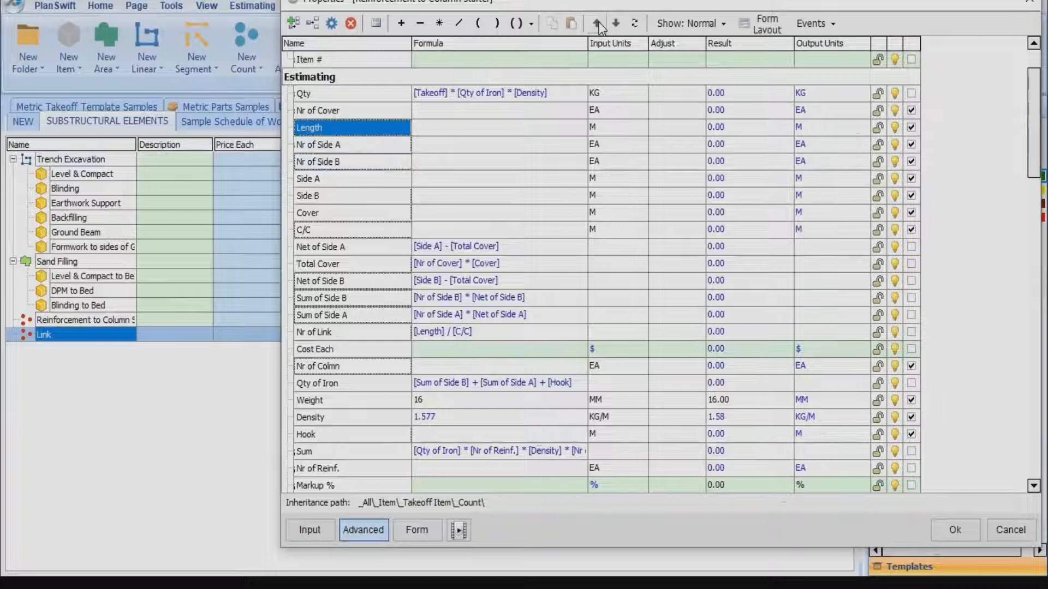
pyautogui.click(598, 24)
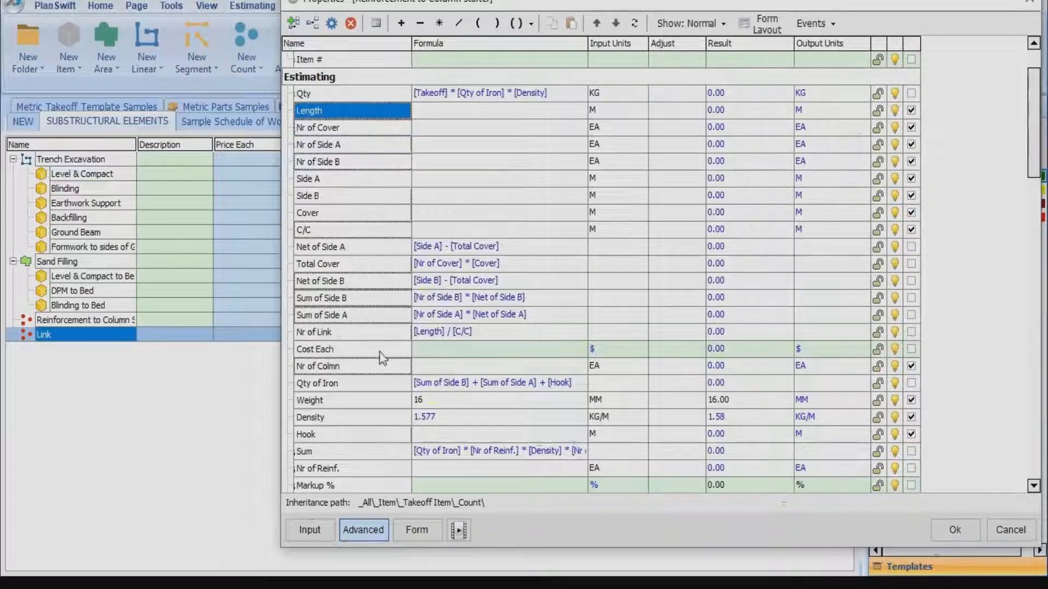
# Move the Hook property up so it sits directly below C/C.
pyautogui.click(314, 435)
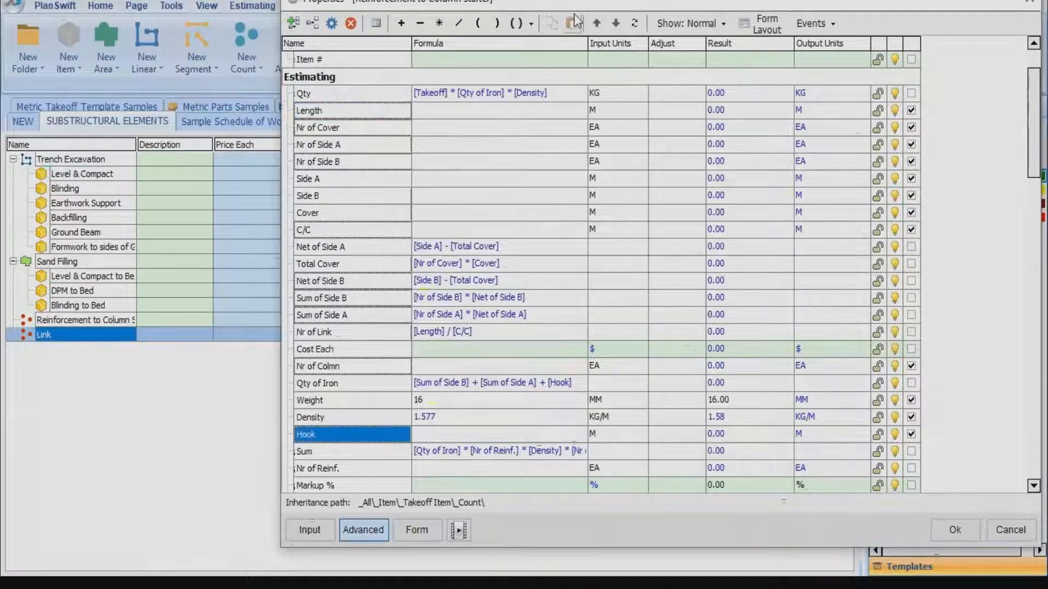
pyautogui.click(598, 24)
pyautogui.click(598, 24)
pyautogui.click(598, 24)
pyautogui.click(598, 24)
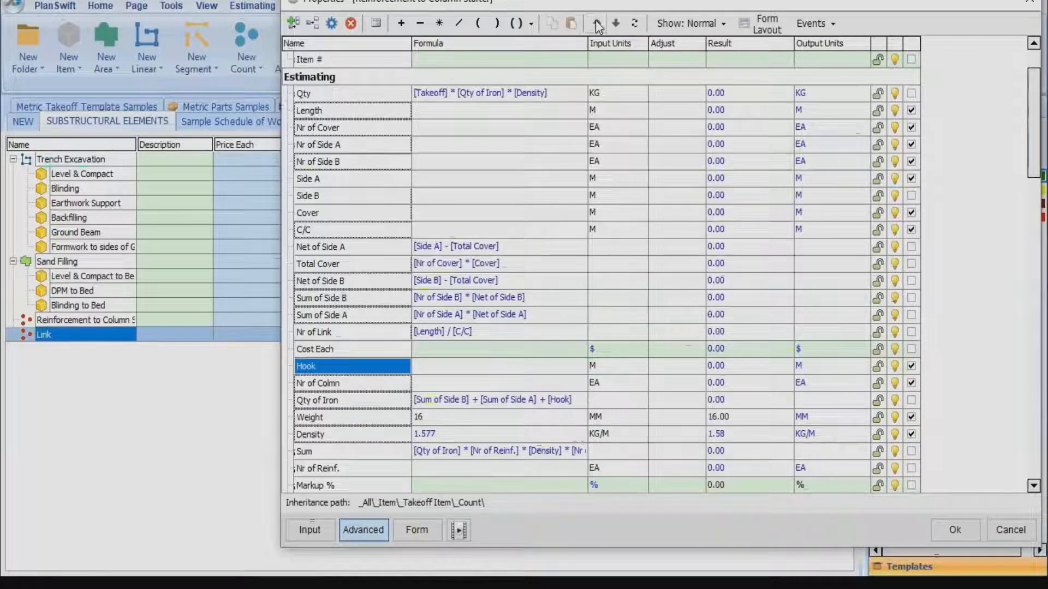
pyautogui.click(598, 24)
pyautogui.click(598, 24)
pyautogui.click(598, 24)
pyautogui.click(598, 24)
pyautogui.click(598, 24)
pyautogui.click(598, 24)
pyautogui.click(598, 24)
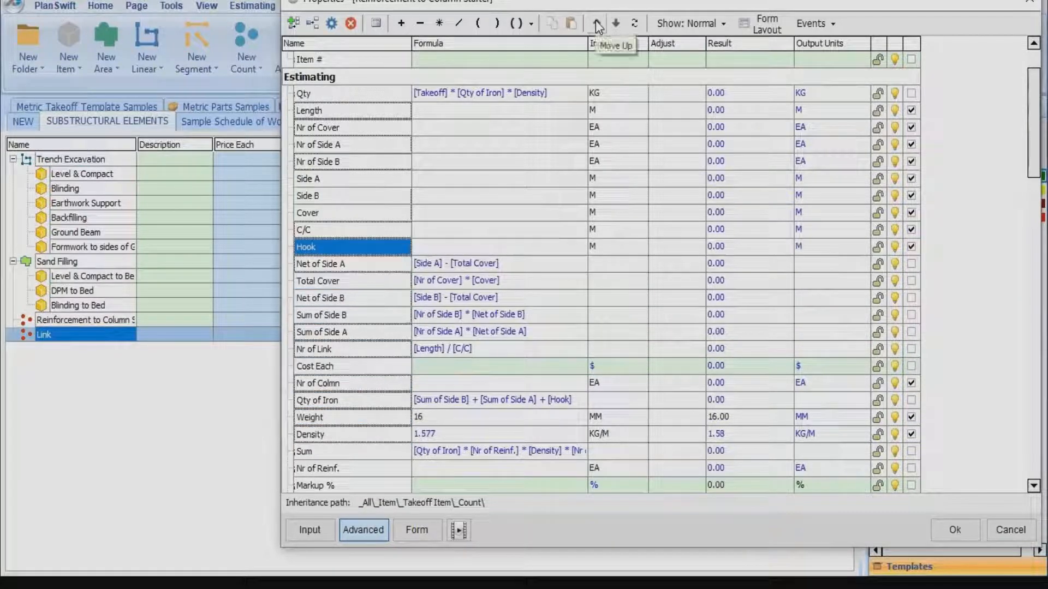
# Remove the input flag from the Nr of Colmn property in the Estimating group.
pyautogui.scroll(-2, 354, 410)
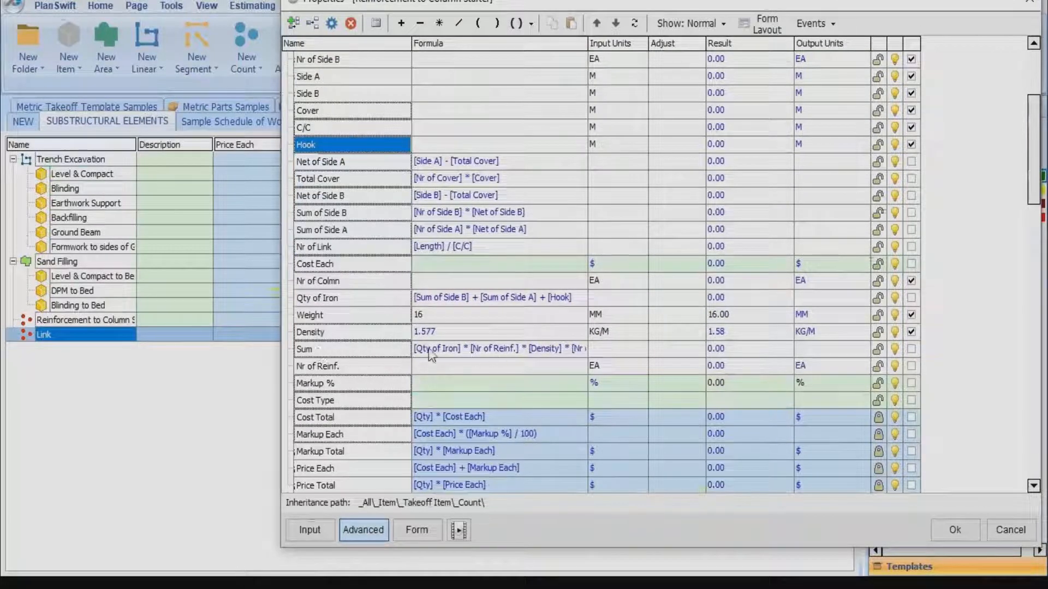
pyautogui.scroll(-1, 349, 356)
pyautogui.scroll(1, 371, 333)
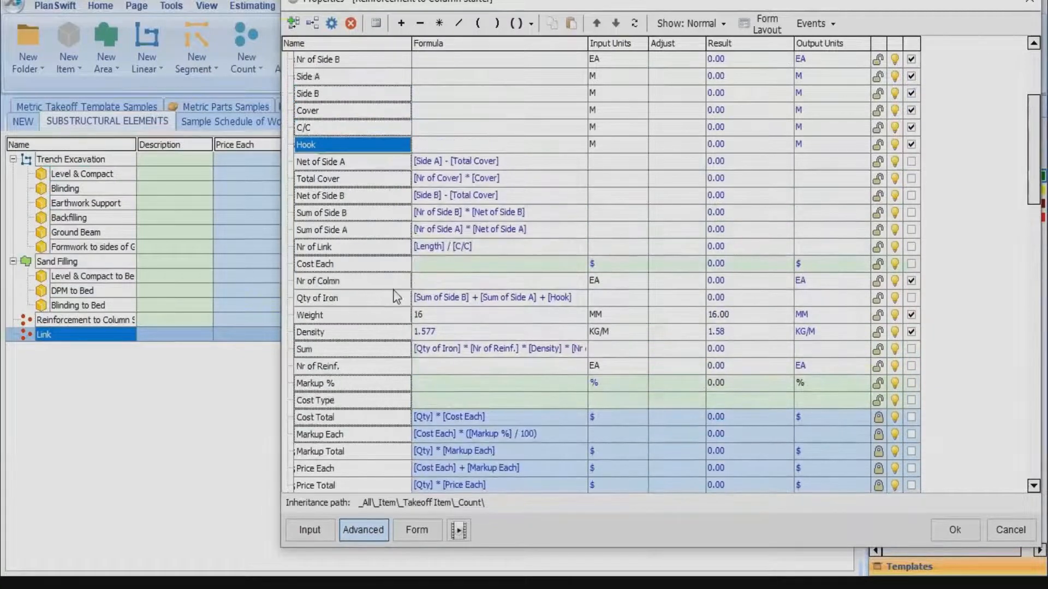
pyautogui.click(911, 281)
pyautogui.scroll(-2, 442, 349)
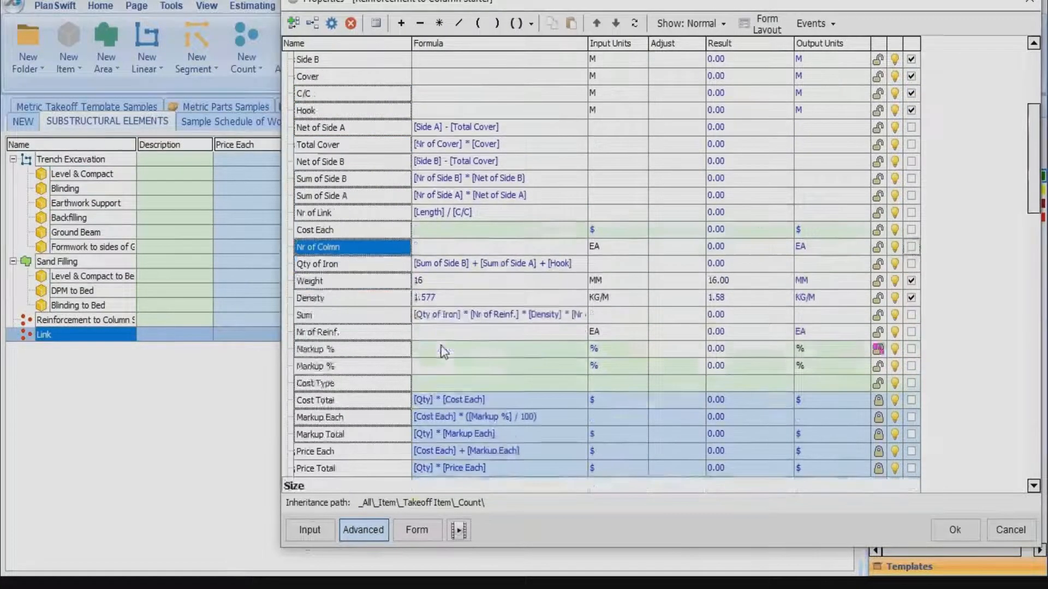
# Give the Hook property a simple list of choices: 0.10, 0.15 and 0.20.
pyautogui.scroll(3, 409, 329)
pyautogui.scroll(3, 408, 329)
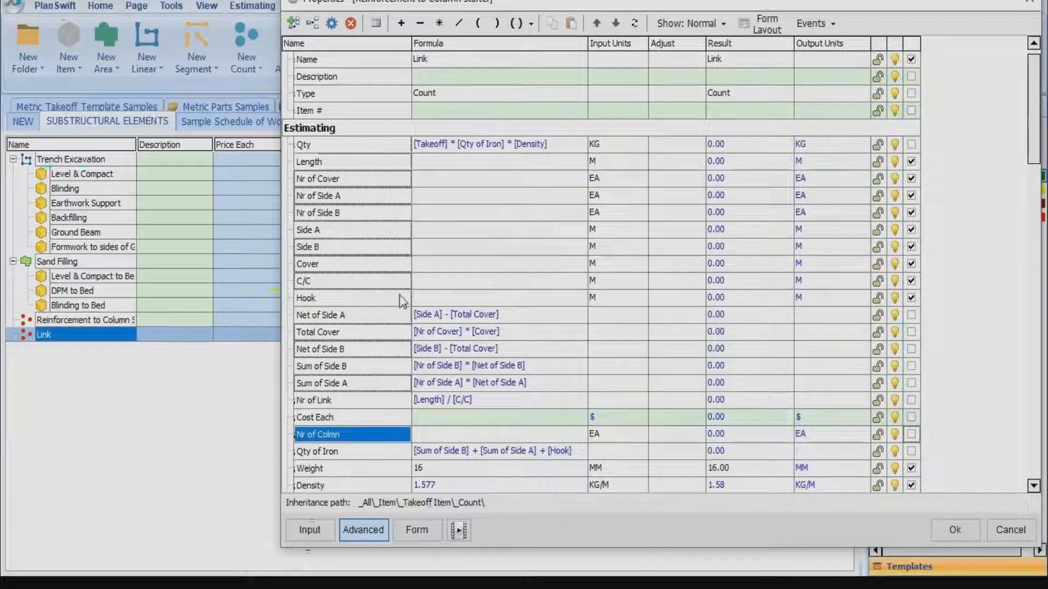
pyautogui.click(374, 299)
pyautogui.doubleClick(374, 299)
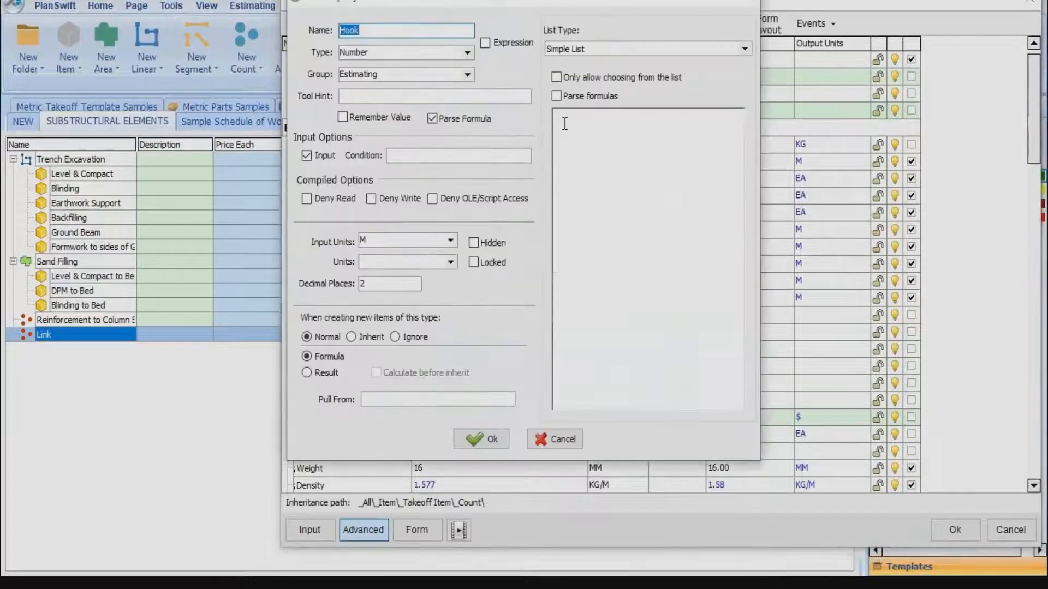
pyautogui.click(567, 121)
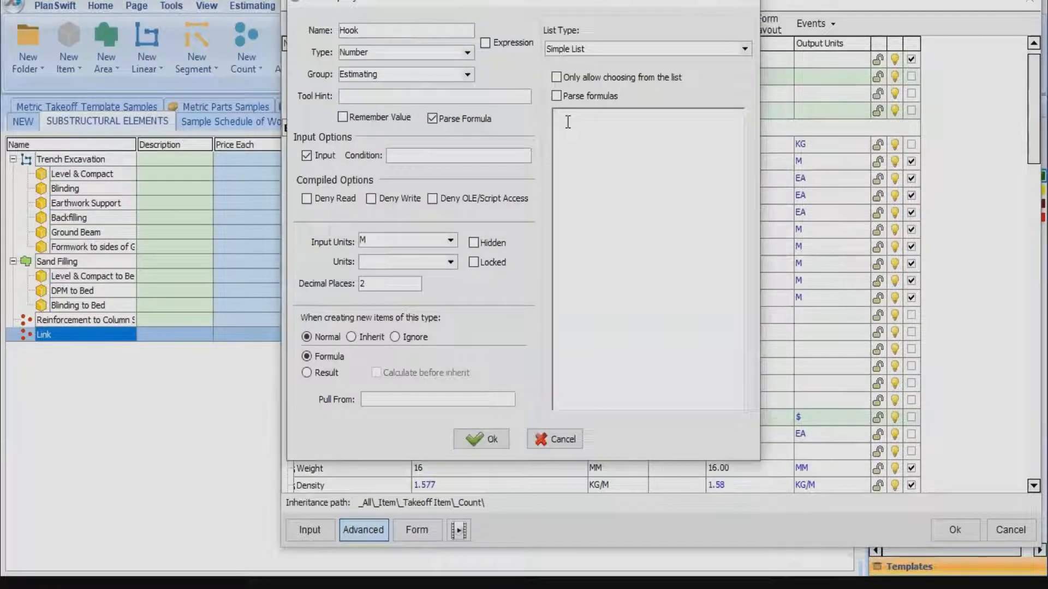
pyautogui.write('0.10')
pyautogui.press('Return')
pyautogui.write('0.15 0.')
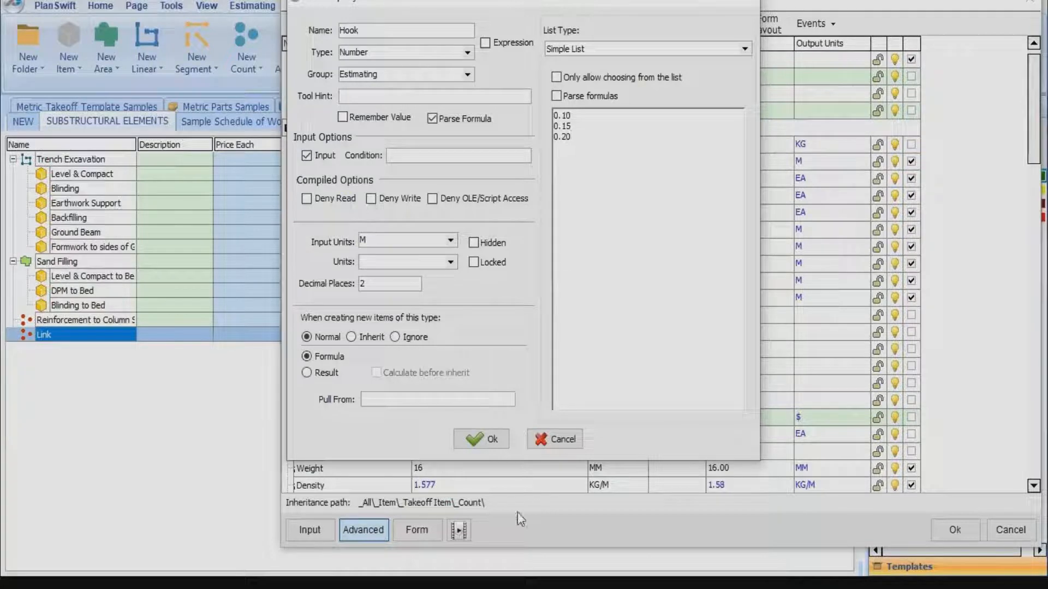
pyautogui.click(491, 441)
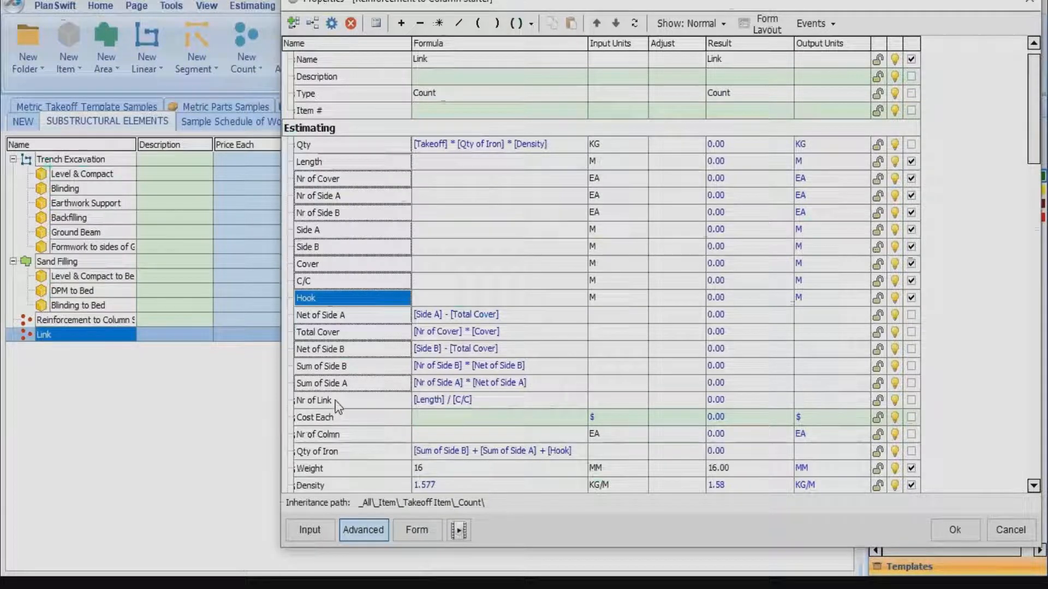
# Enclose the whole sum in the Qty of Iron formula, [Sum of Side B] + [Sum of Side A] + [Hook], in parentheses.
pyautogui.click(578, 452)
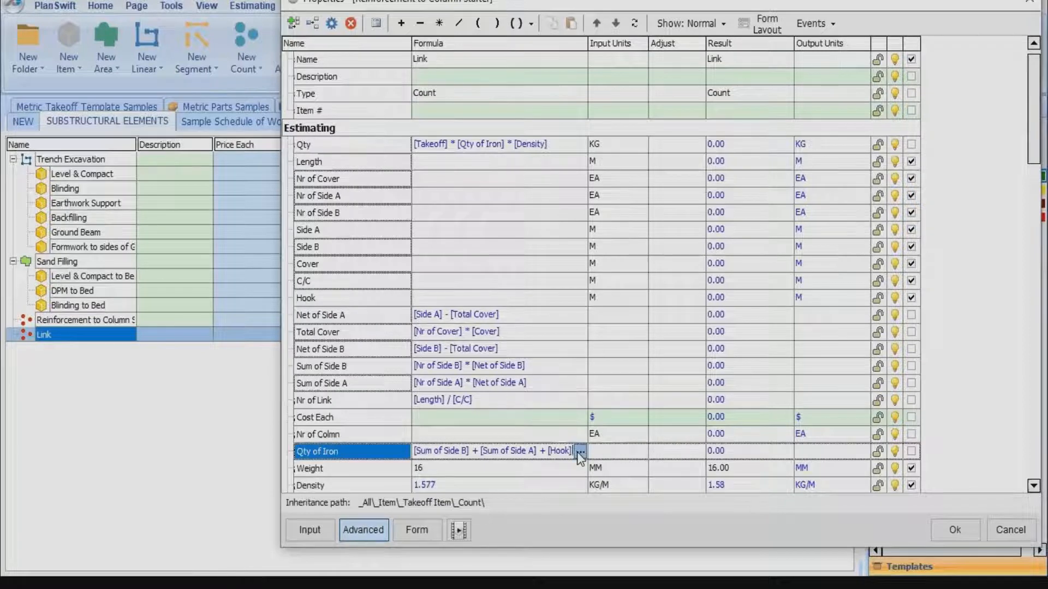
pyautogui.click(578, 451)
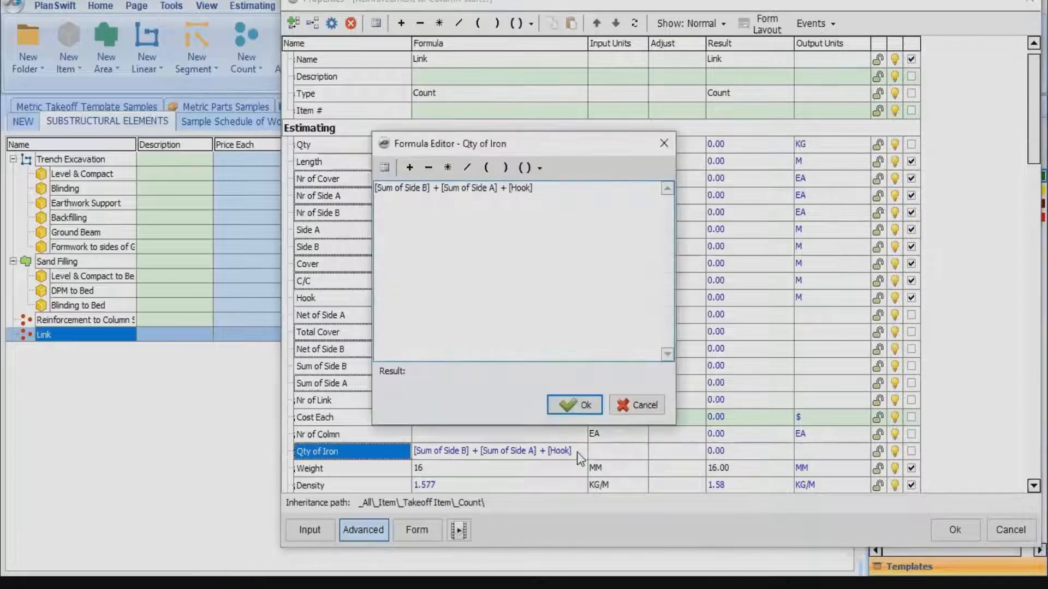
pyautogui.click(565, 403)
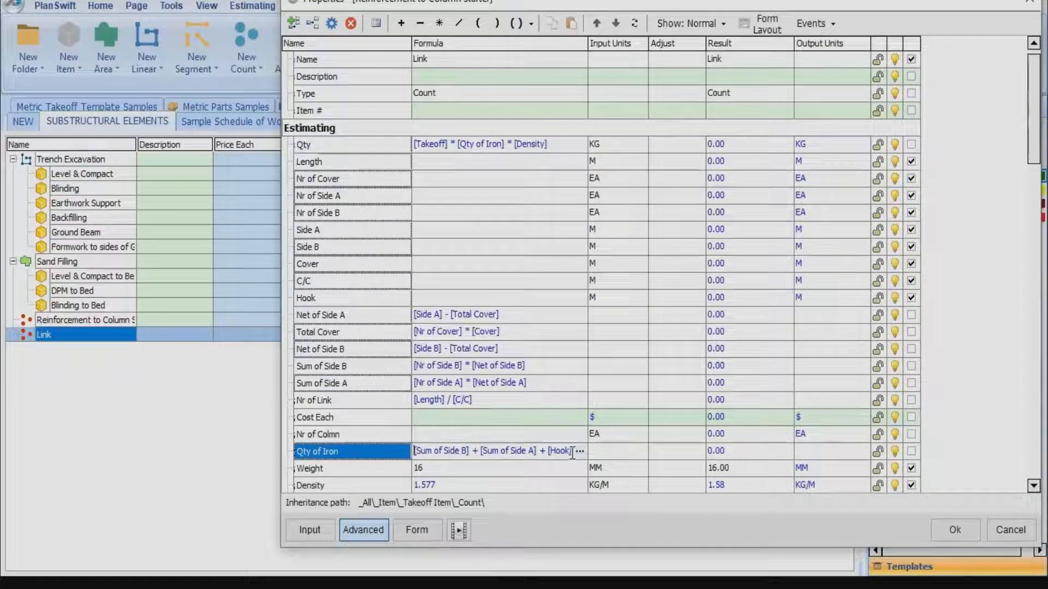
pyautogui.moveTo(571, 452); pyautogui.dragTo(408, 452)
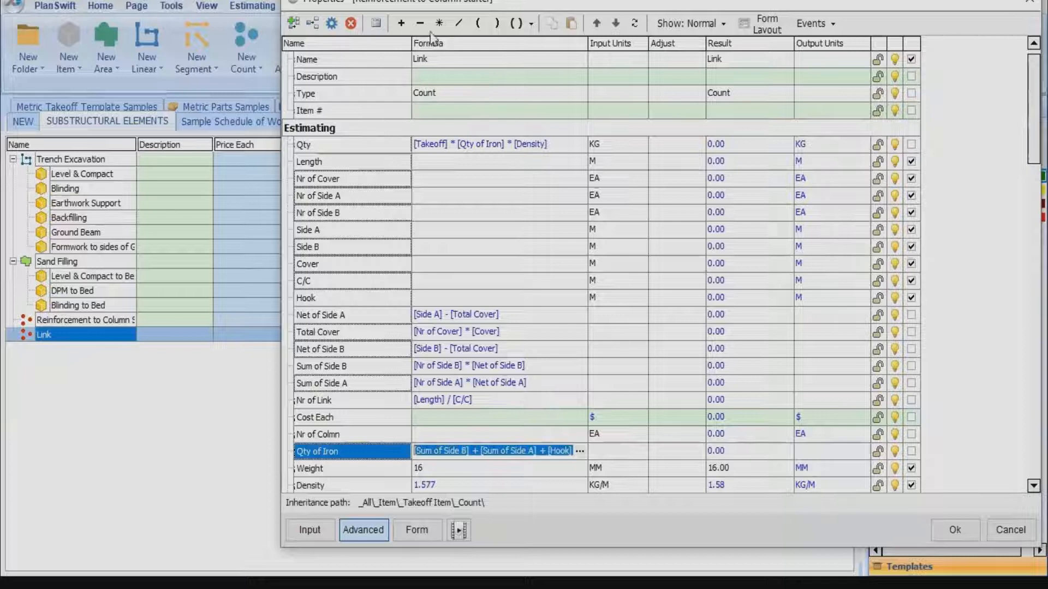
pyautogui.click(531, 24)
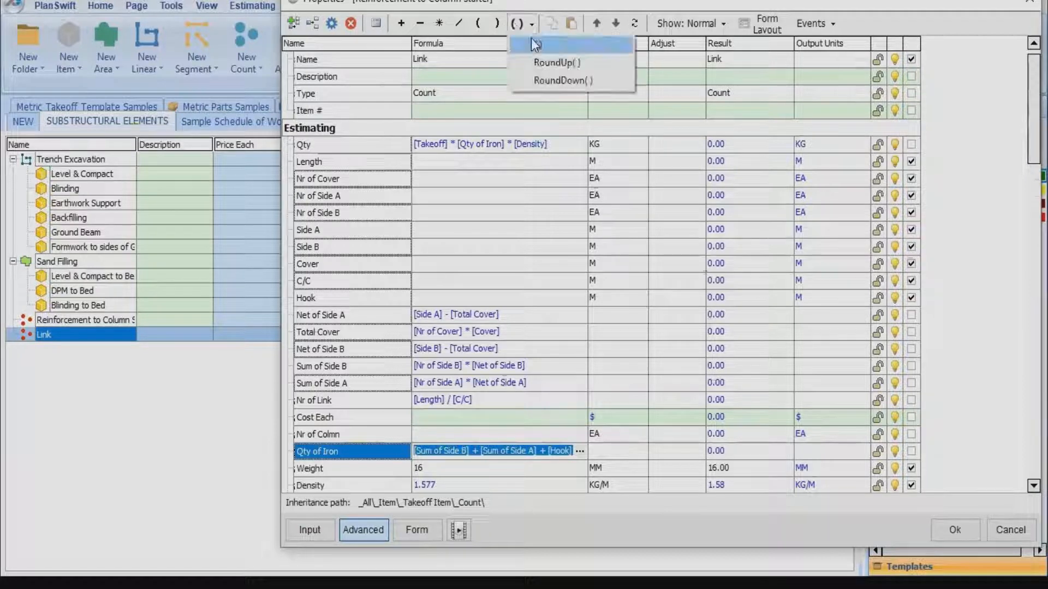
pyautogui.click(532, 40)
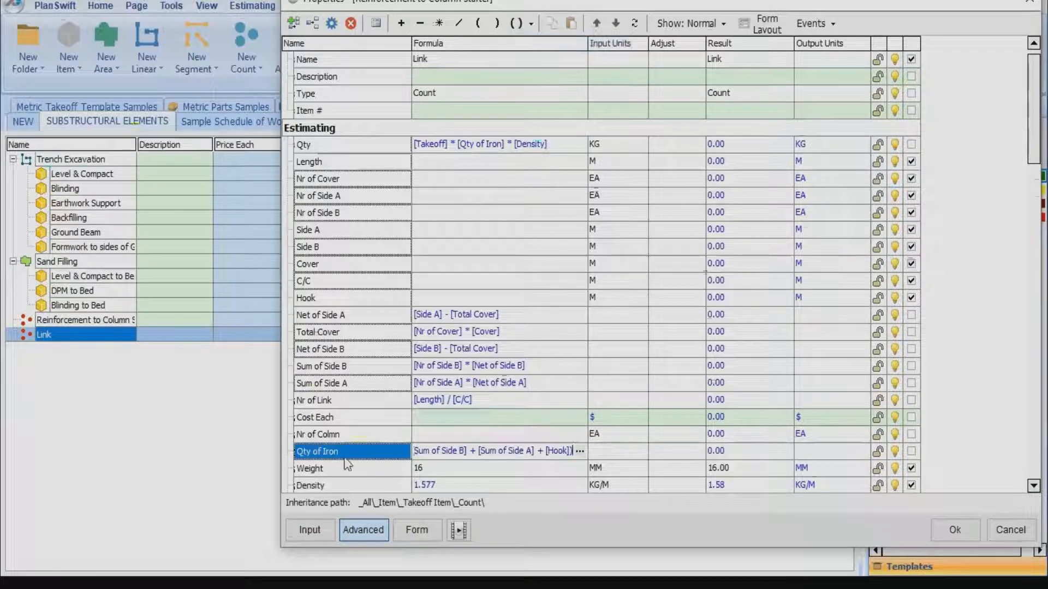
# Multiply the bracketed sum in the Qty of Iron formula by [Nr of Link] and check the full formula in the Formula Editor.
pyautogui.click(439, 22)
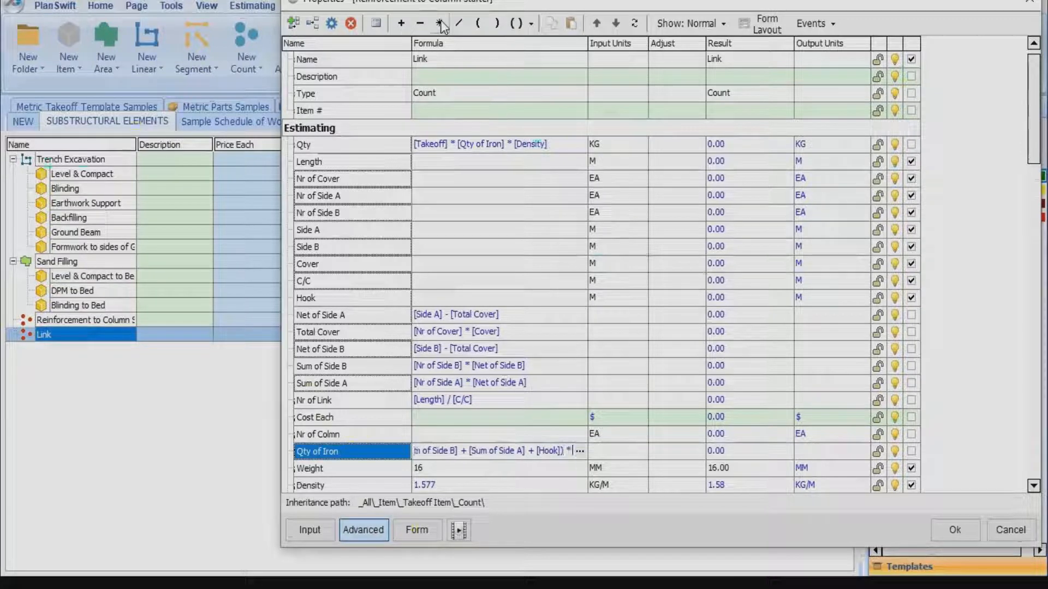
pyautogui.click(321, 400)
pyautogui.click(585, 455)
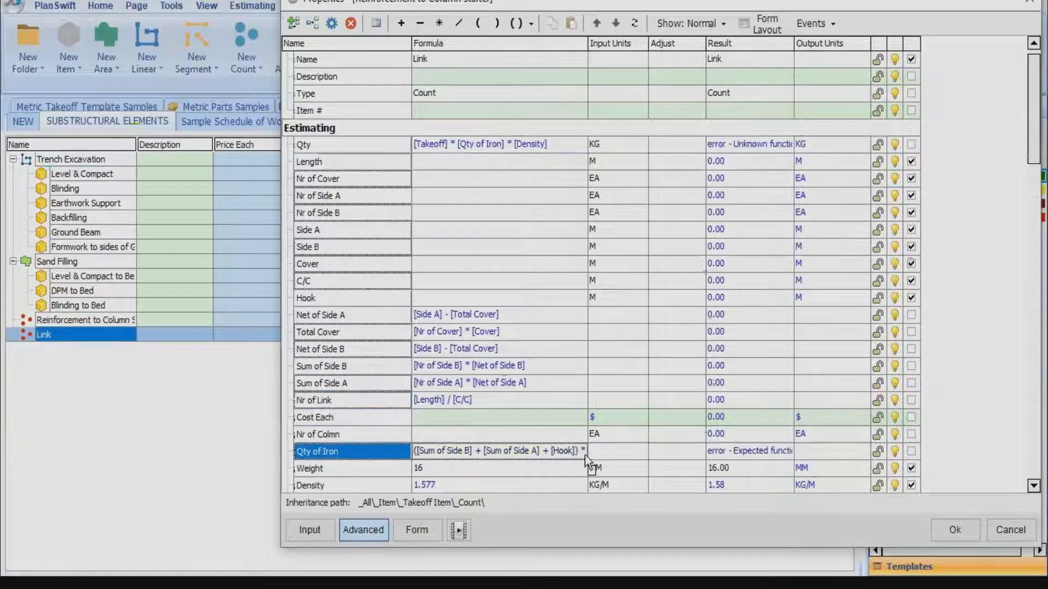
pyautogui.moveTo(578, 452); pyautogui.dragTo(578, 452)
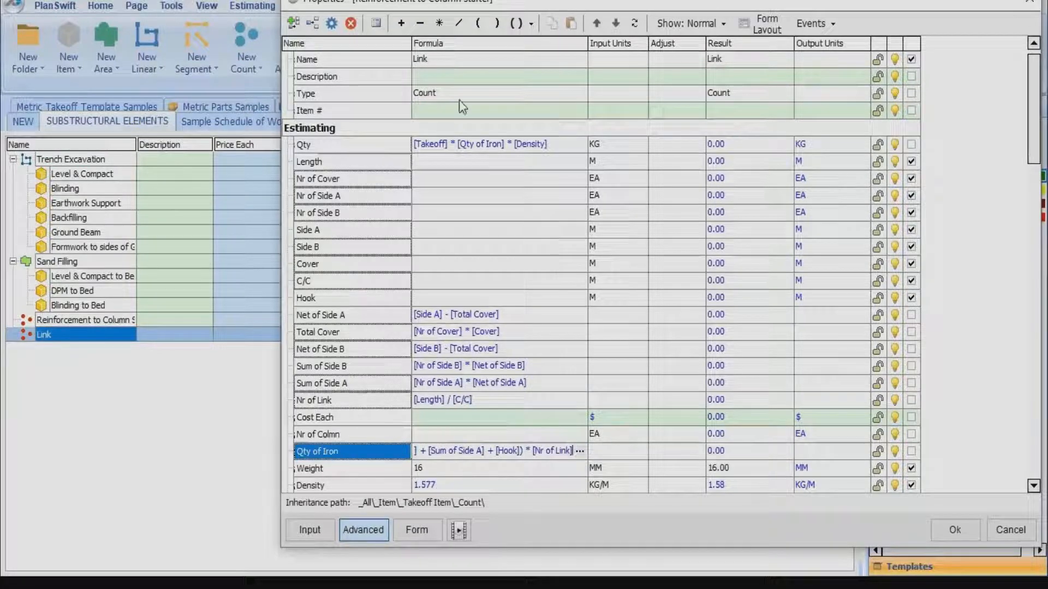
pyautogui.click(477, 200)
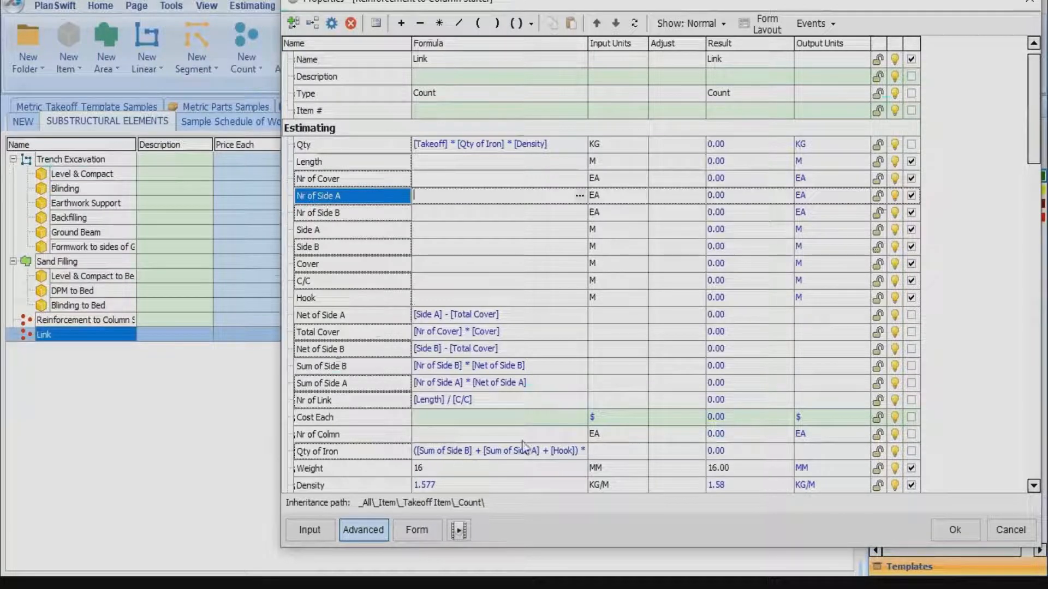
pyautogui.click(576, 453)
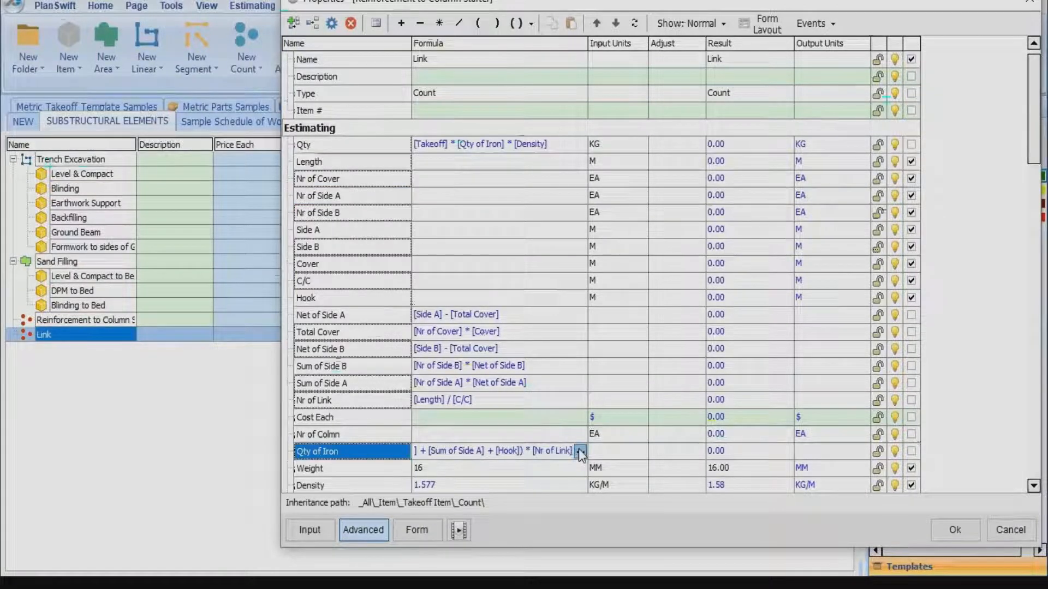
pyautogui.click(579, 451)
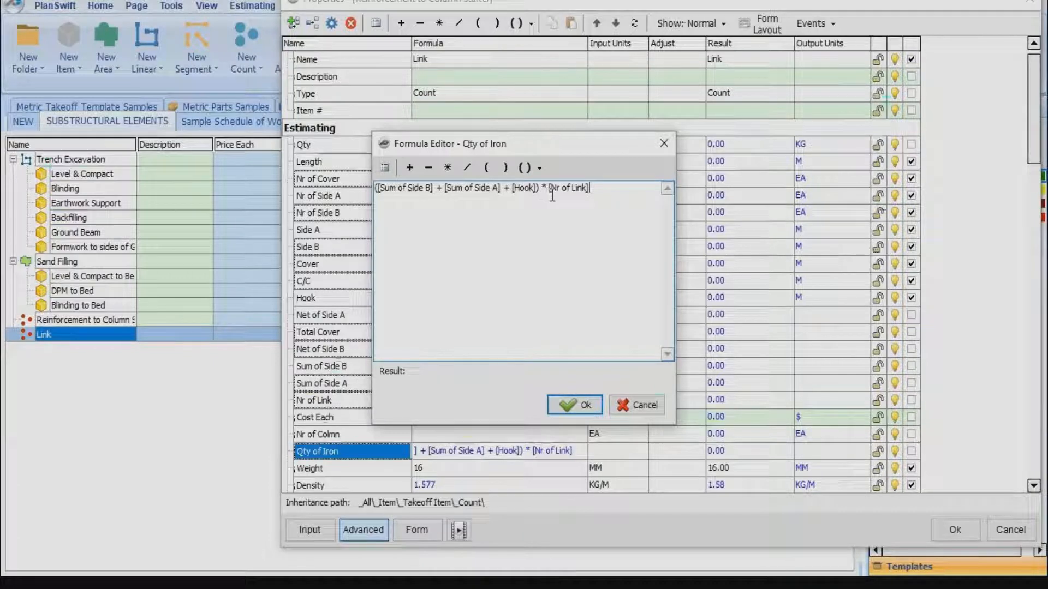
pyautogui.click(574, 406)
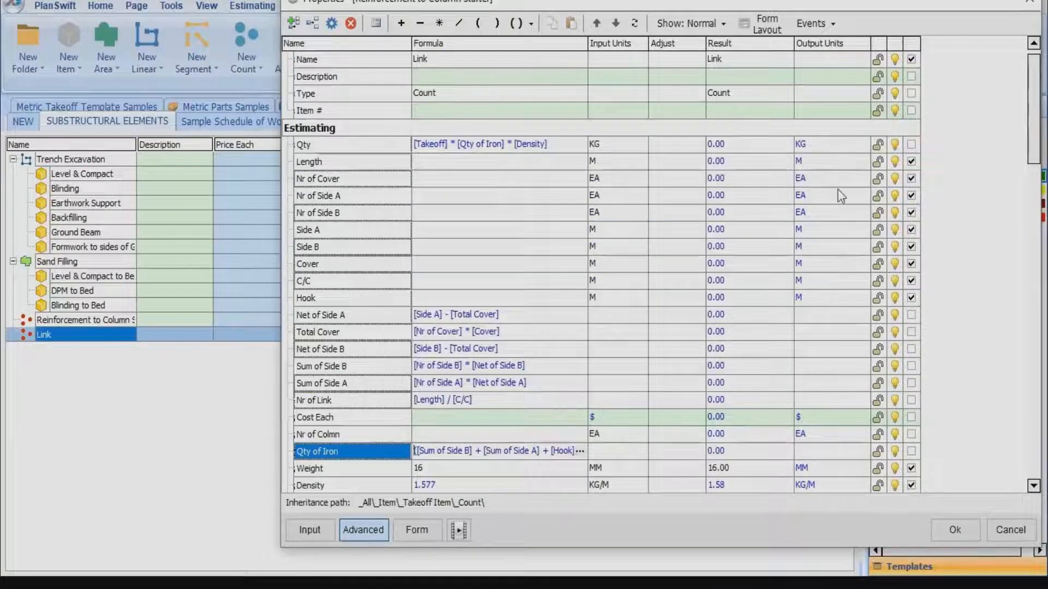
# Show units in the form layout for Nr of Cover, Nr of Side A, Nr of Side B, Side A, Side B, Cover, C/C and Weight.
pyautogui.click(760, 24)
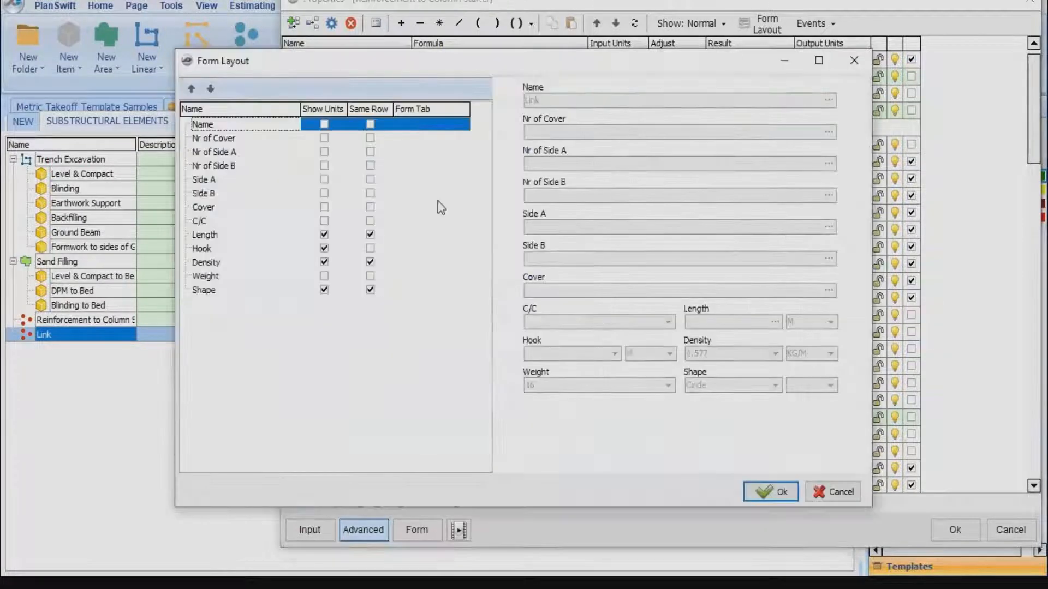
pyautogui.click(325, 138)
pyautogui.click(324, 152)
pyautogui.click(325, 165)
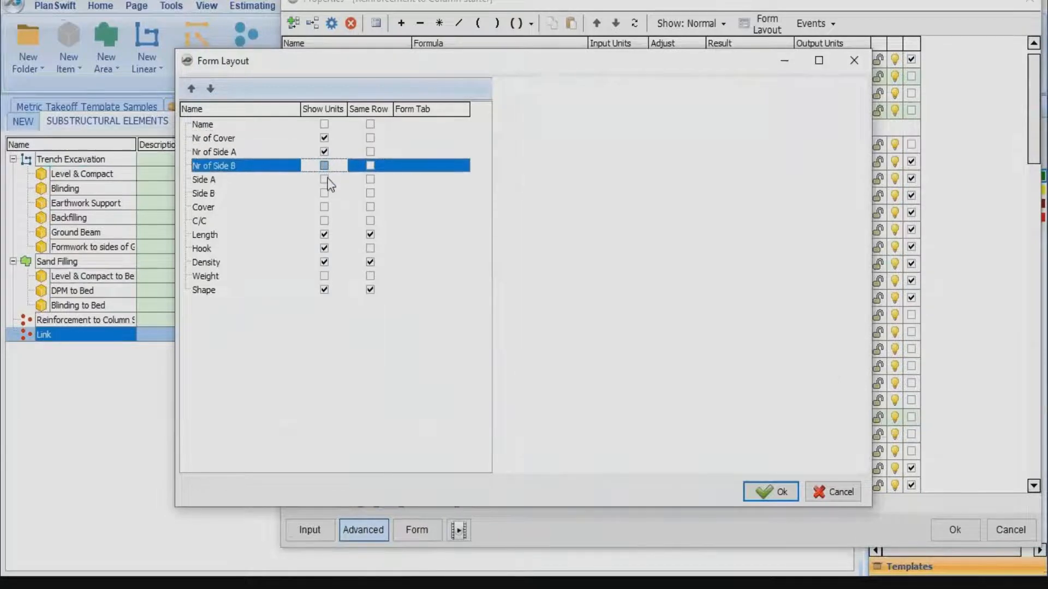
pyautogui.click(324, 180)
pyautogui.click(324, 193)
pyautogui.click(324, 207)
pyautogui.click(324, 220)
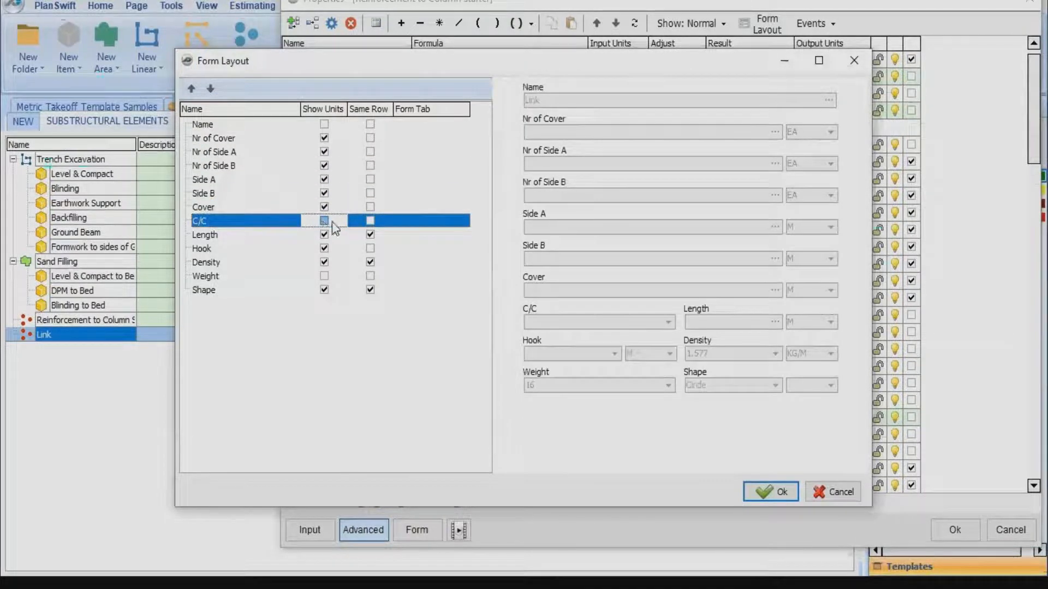
pyautogui.click(325, 276)
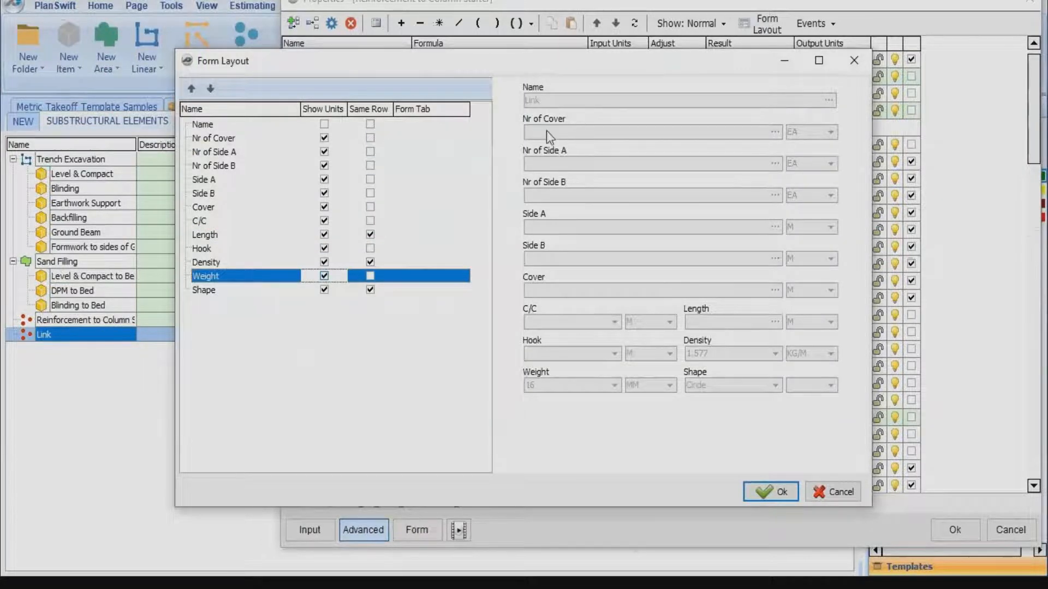
# Put Nr of Side A, Side A and Cover each on the same form row as the preceding field, and save the Link template.
pyautogui.click(370, 138)
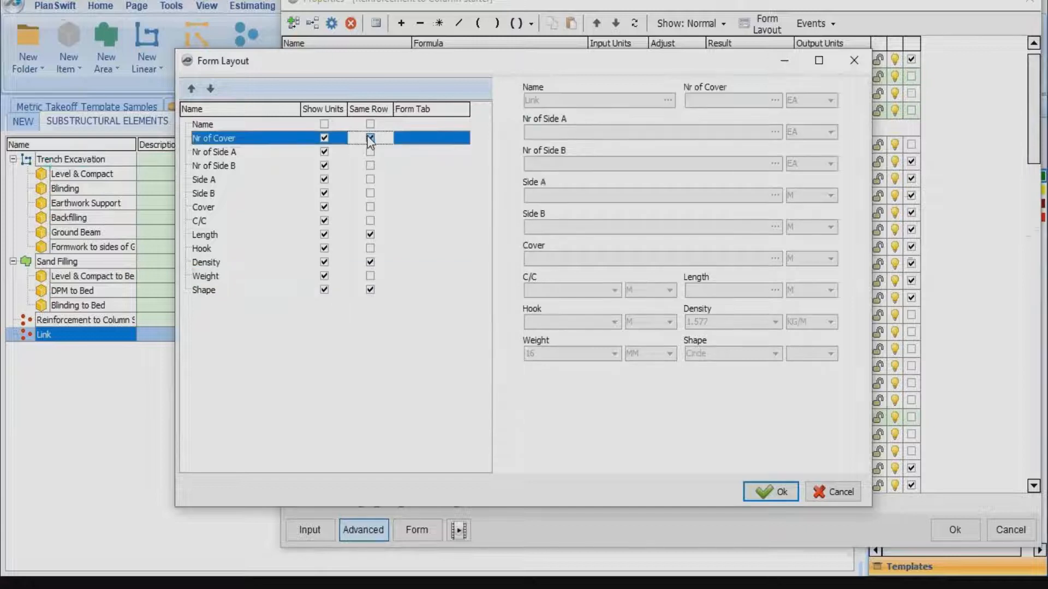
pyautogui.click(371, 138)
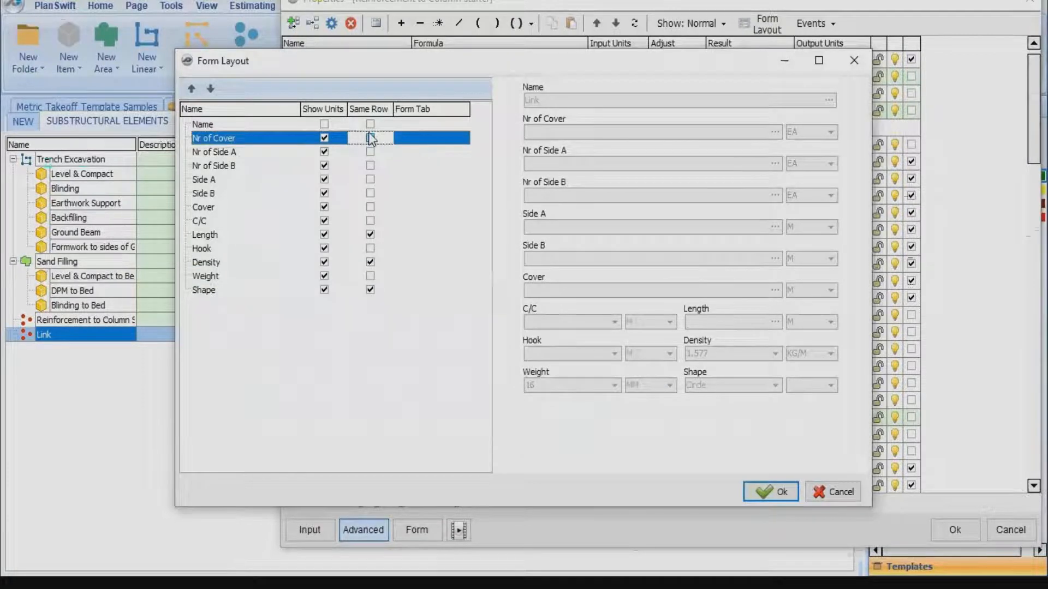
pyautogui.click(369, 152)
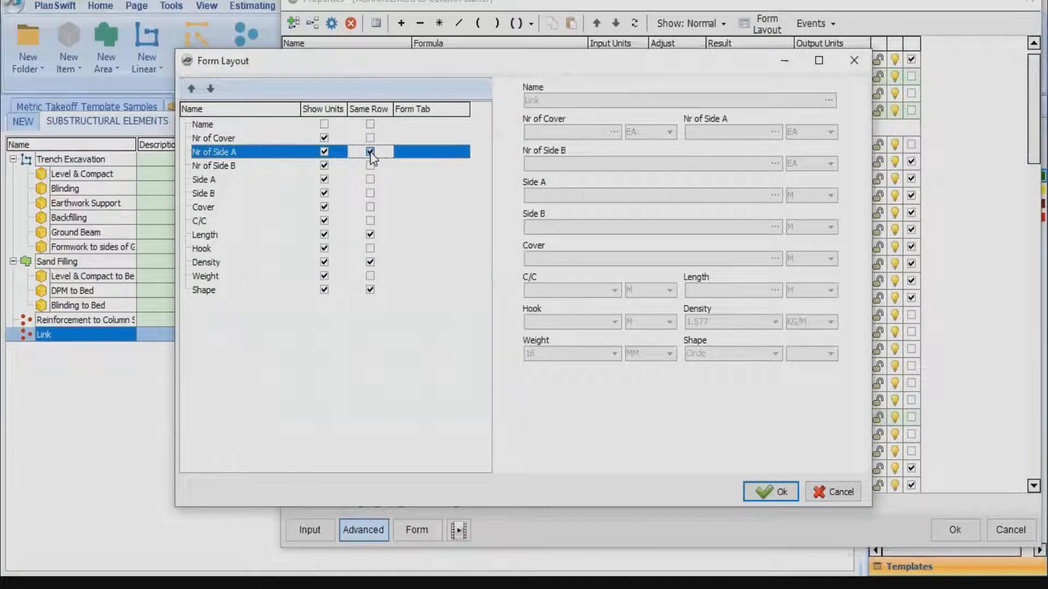
pyautogui.click(370, 179)
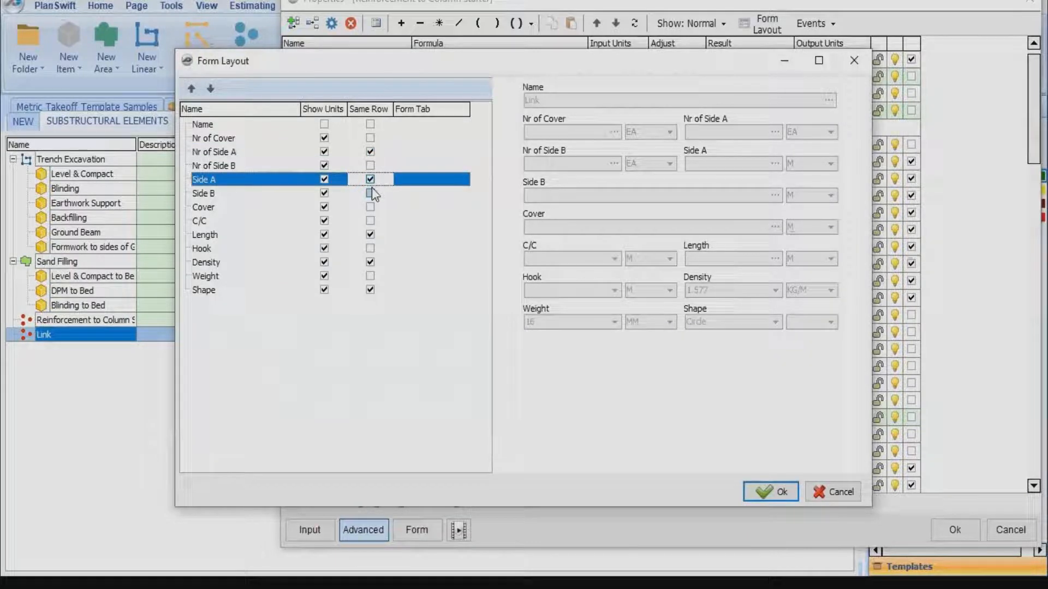
pyautogui.click(370, 207)
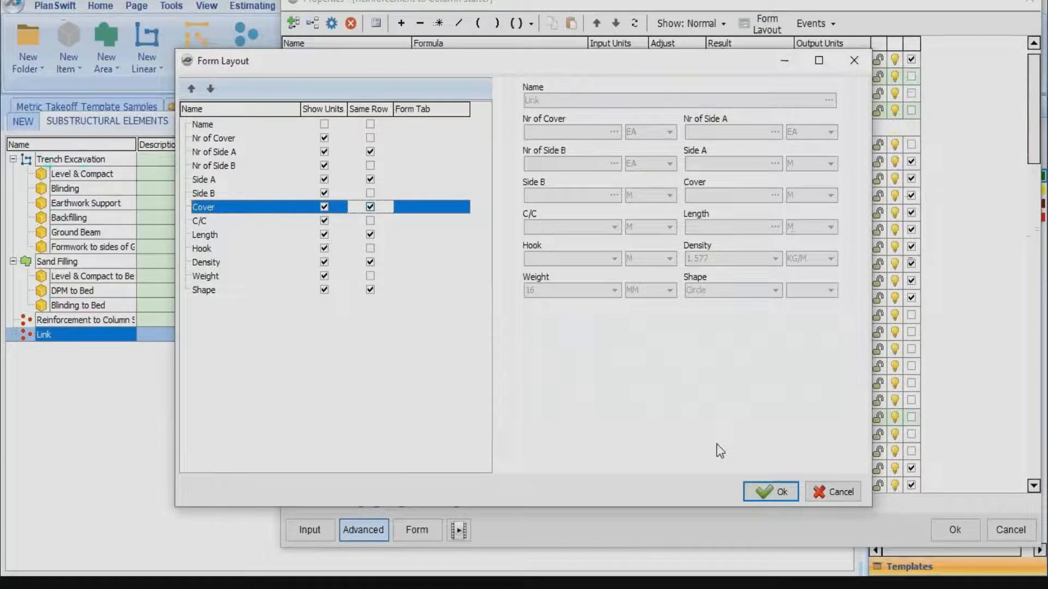
pyautogui.click(770, 492)
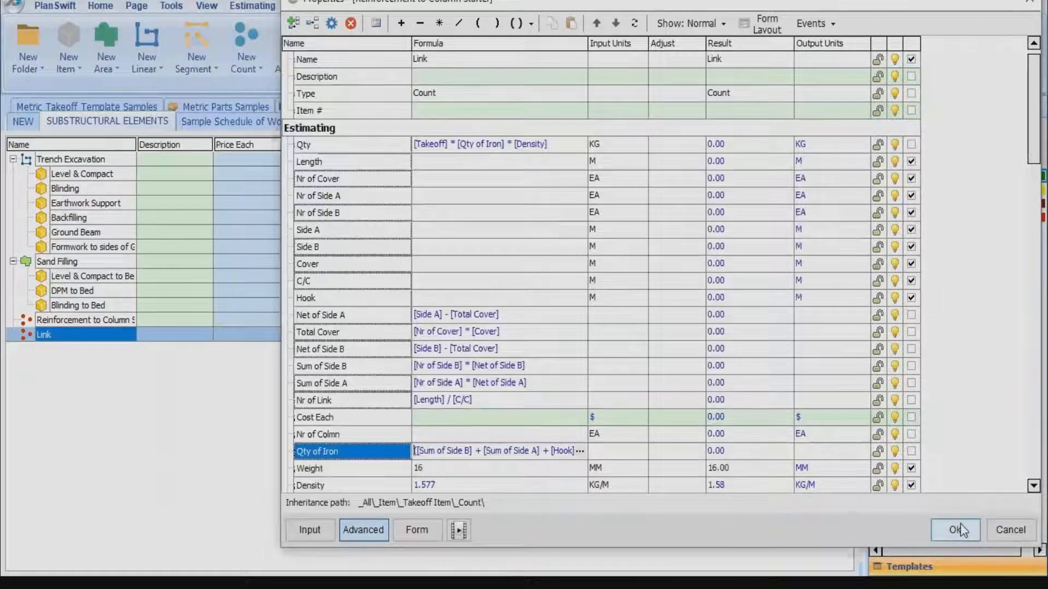
pyautogui.click(956, 530)
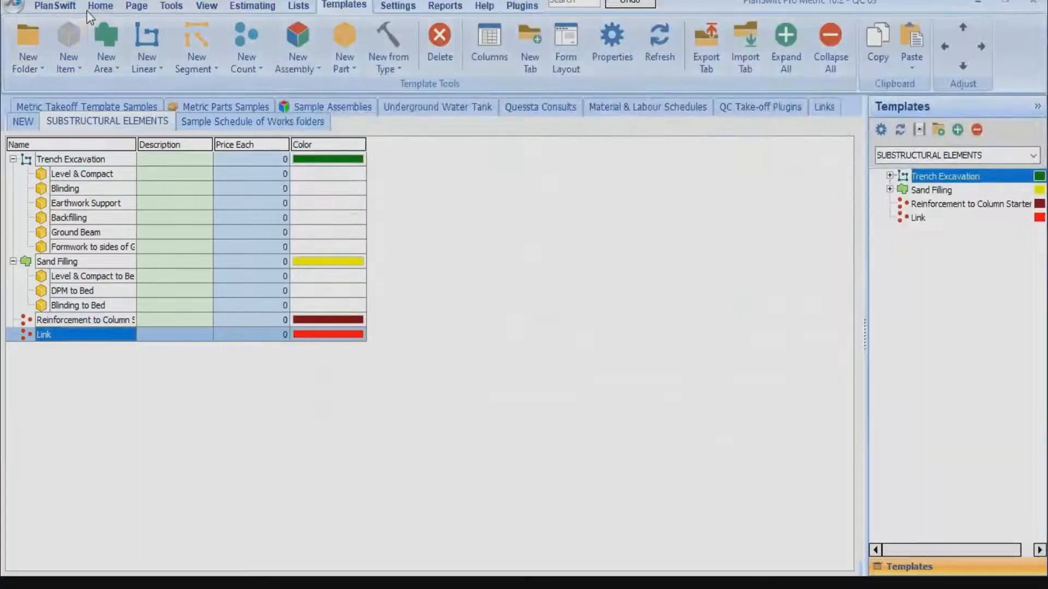
# Return to the drawing, start a new takeoff from the Link template and name it Y10.
pyautogui.click(99, 6)
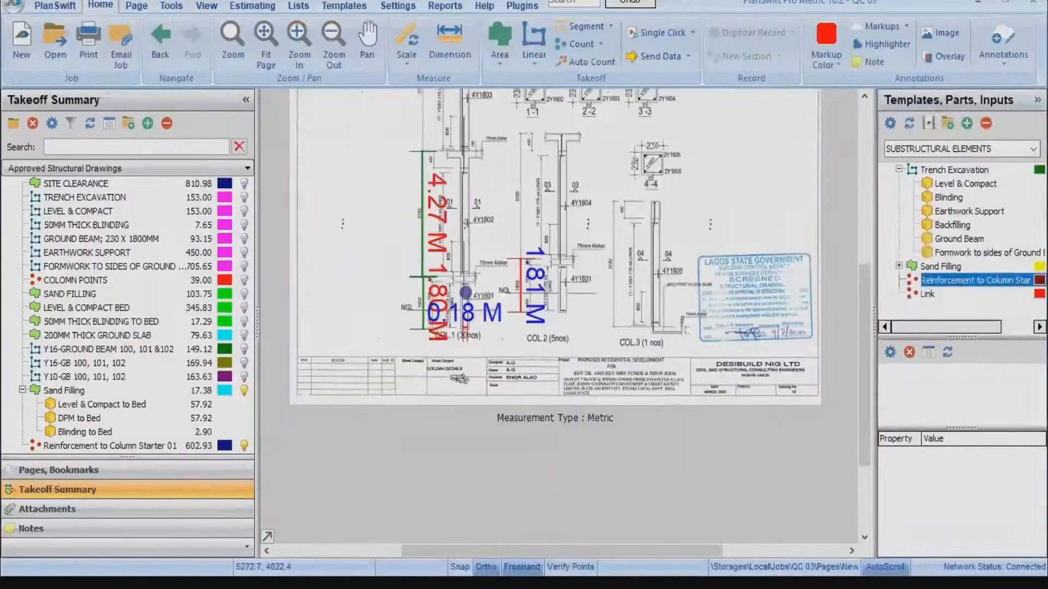
pyautogui.moveTo(915, 299)
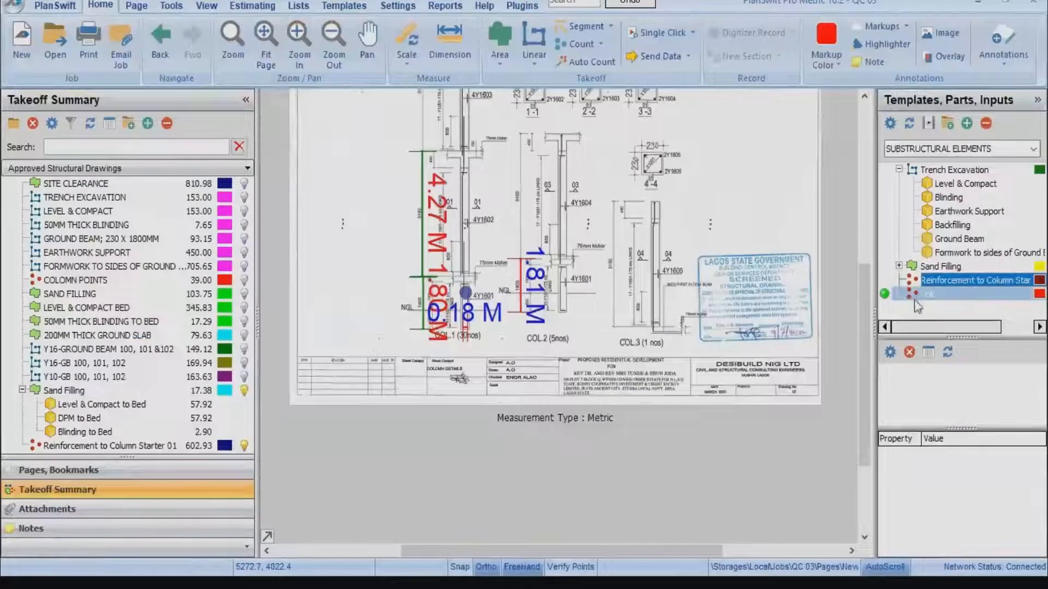
pyautogui.doubleClick(885, 293)
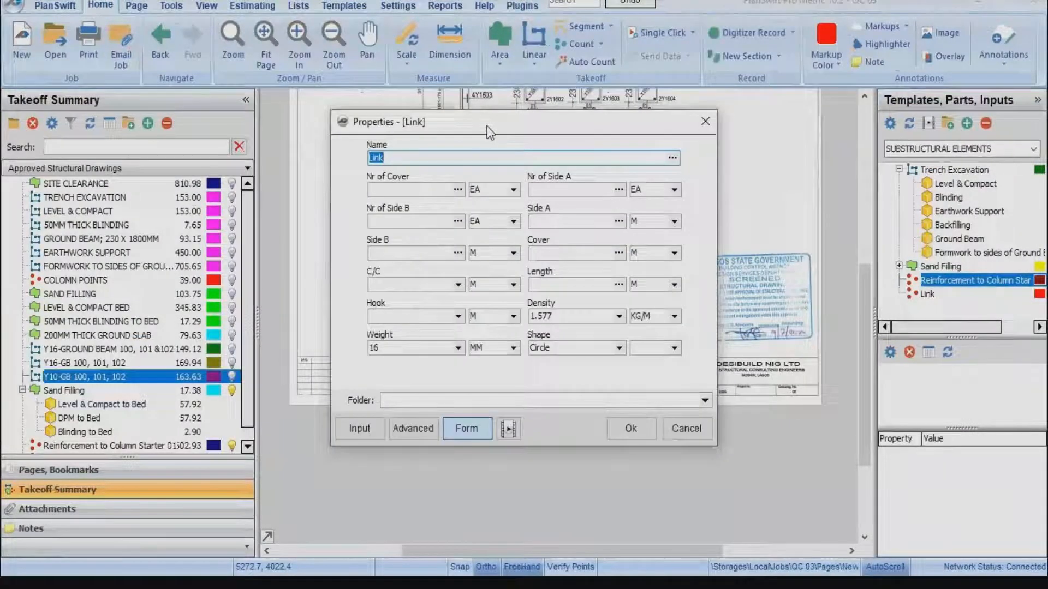
pyautogui.moveTo(489, 131); pyautogui.dragTo(703, 113)
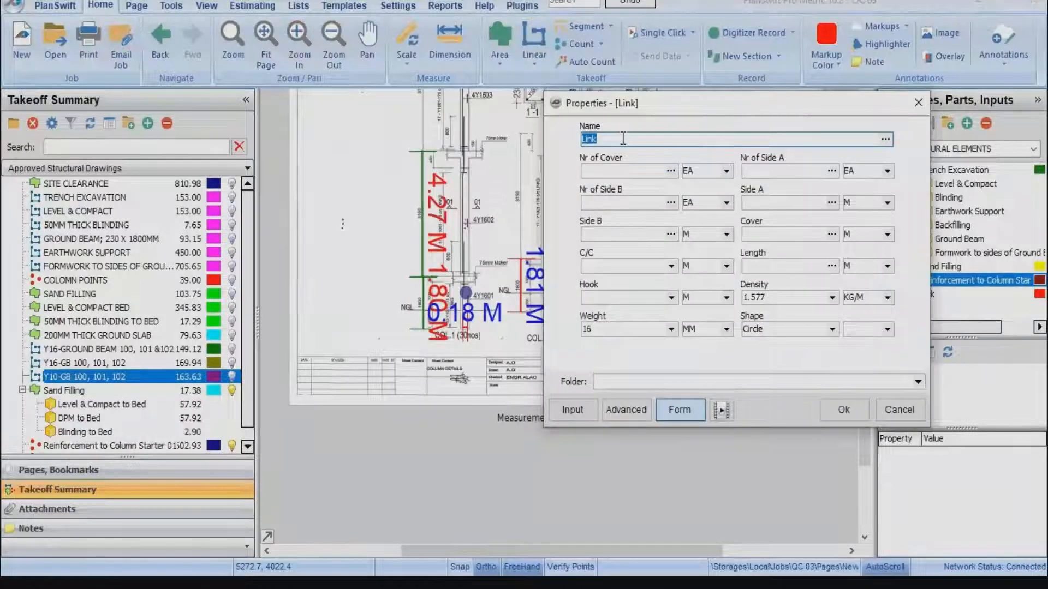
pyautogui.write('Y10')
# Set Nr of Cover, Nr of Side A and Nr of Side B to 2 each for the Y10 link takeoff.
pyautogui.click(613, 169)
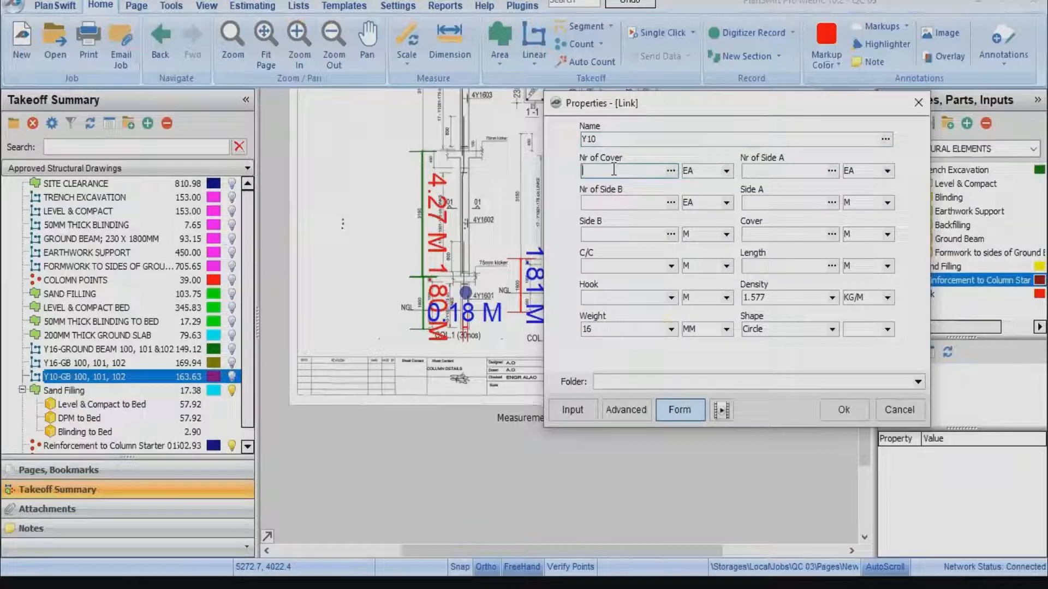
pyautogui.write('2')
pyautogui.click(757, 170)
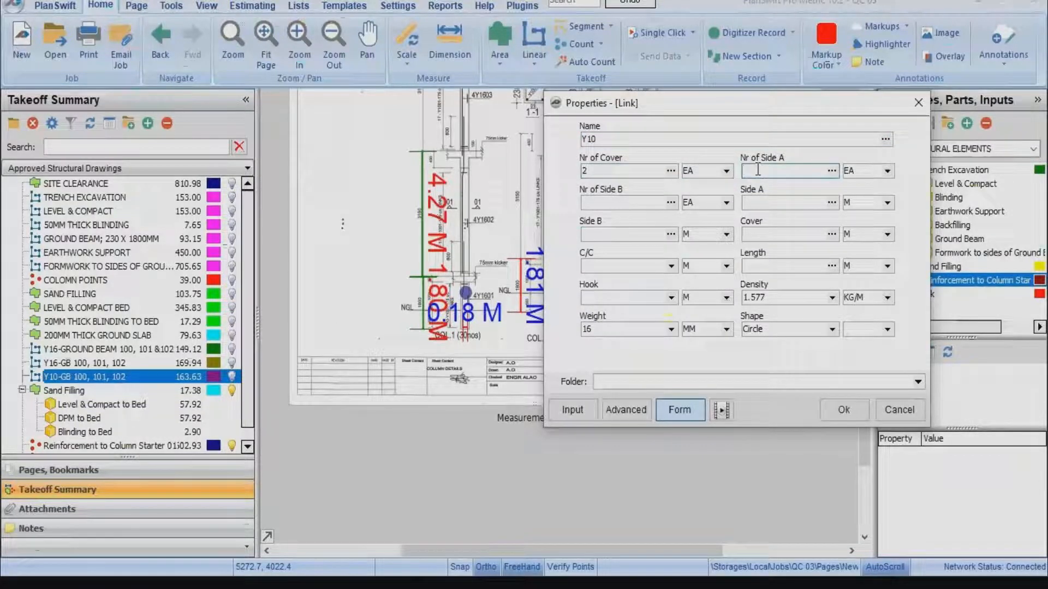
pyautogui.write('2')
pyautogui.click(639, 203)
pyautogui.write('2')
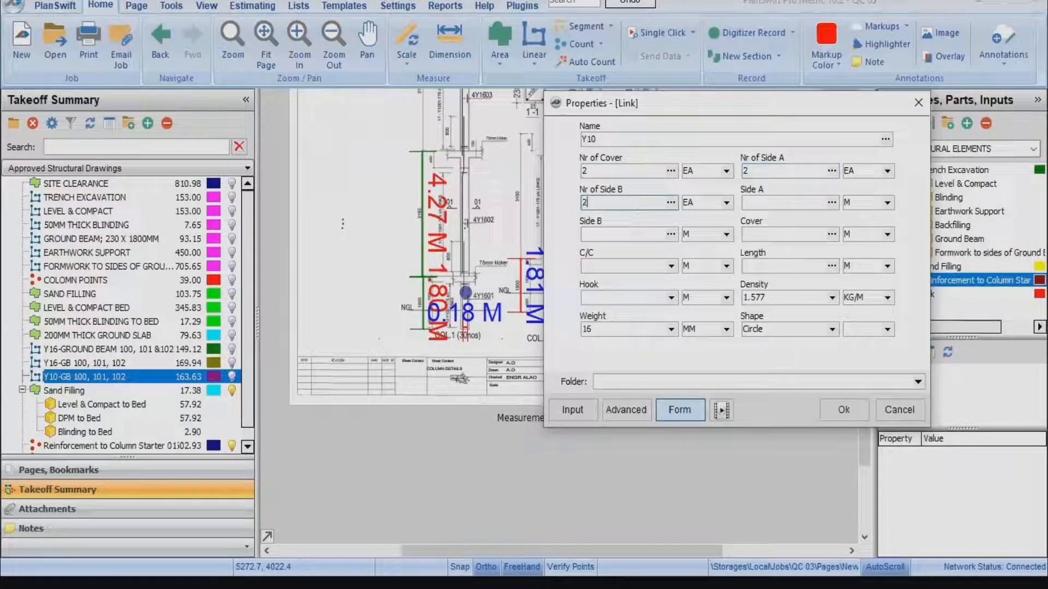
# Set both Side A and Side B of the Y10 link takeoff to 0.23 m.
pyautogui.click(757, 202)
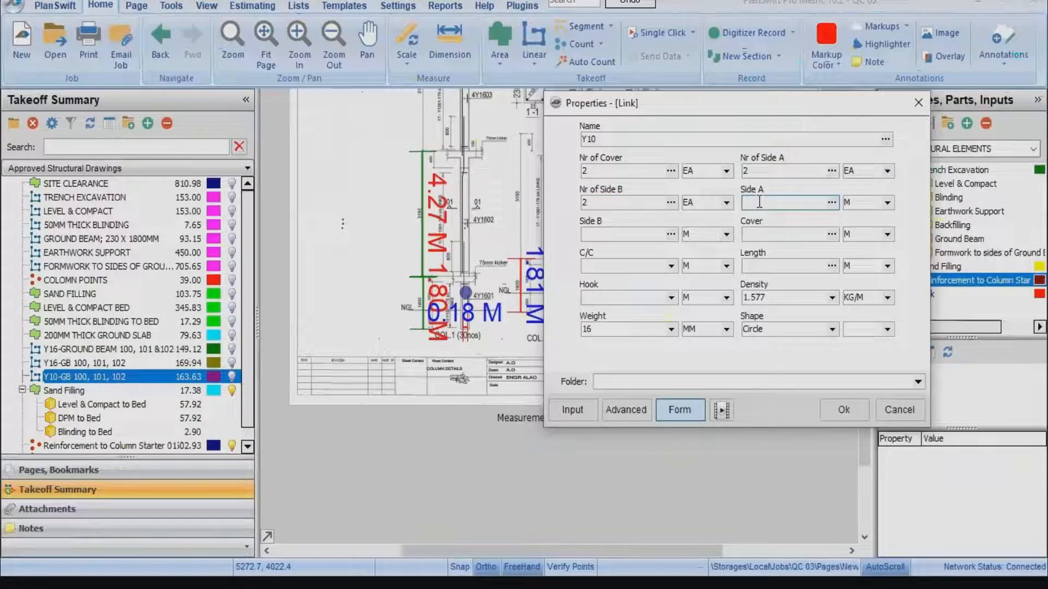
pyautogui.write('0.23')
pyautogui.click(648, 235)
pyautogui.write('0.23')
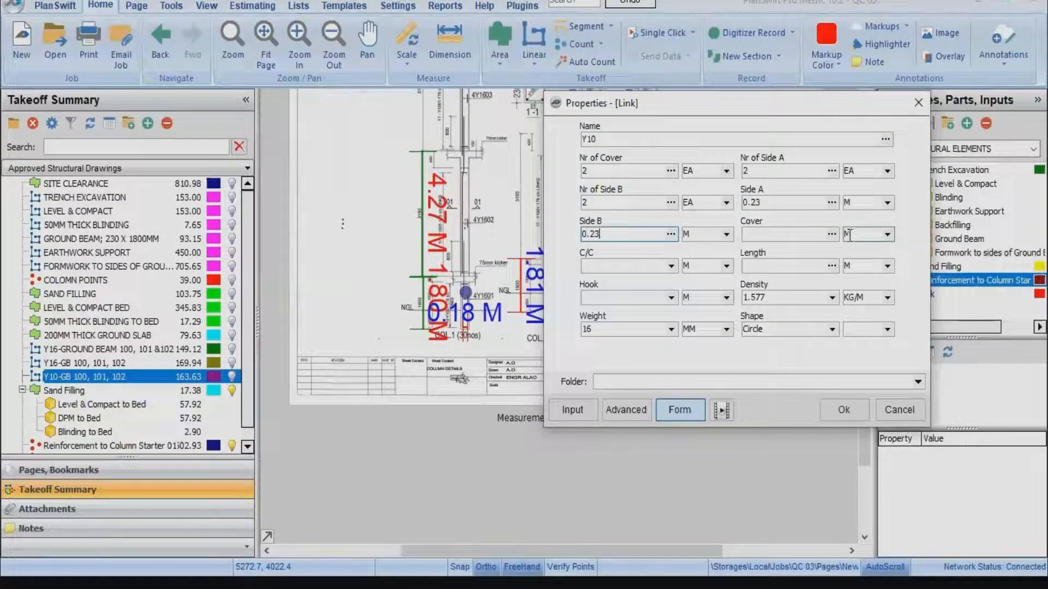
# Set Cover to 0.025 m, C/C to 0.20 m and Length to 3.0 m for the Y10 link takeoff.
pyautogui.click(816, 239)
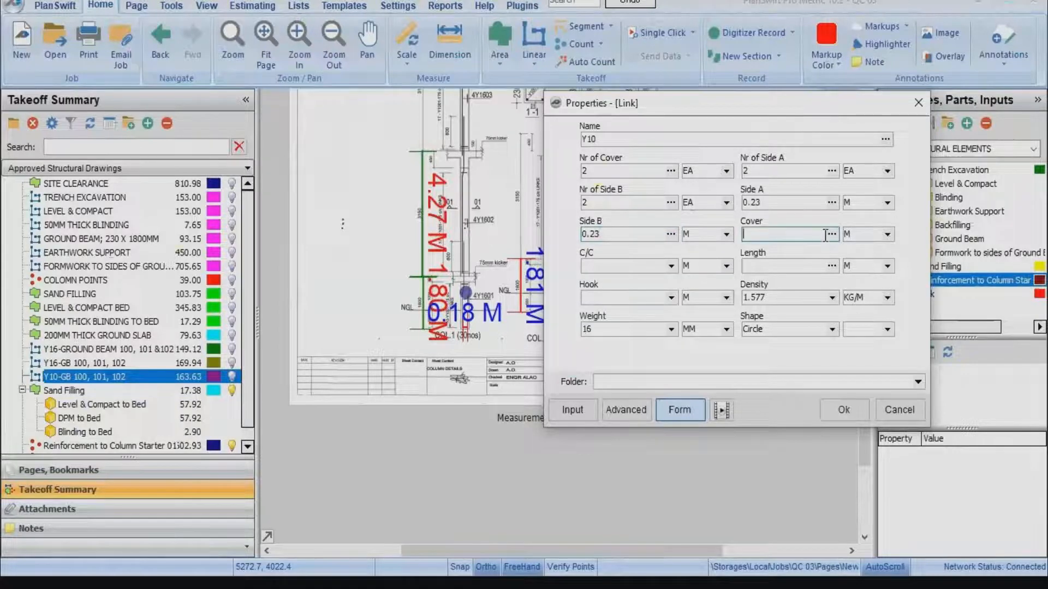
pyautogui.click(831, 234)
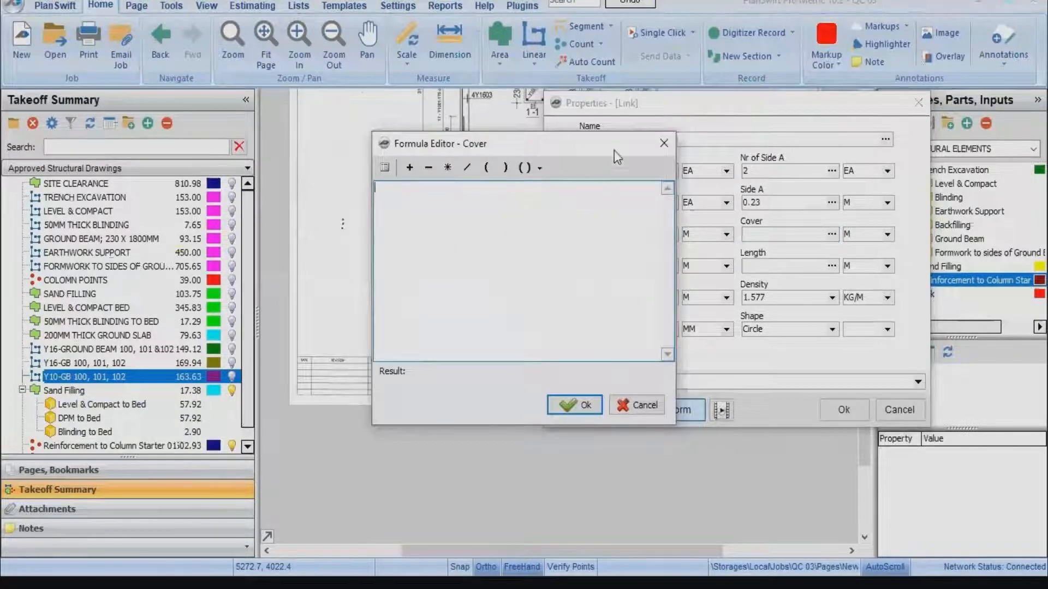
pyautogui.click(664, 143)
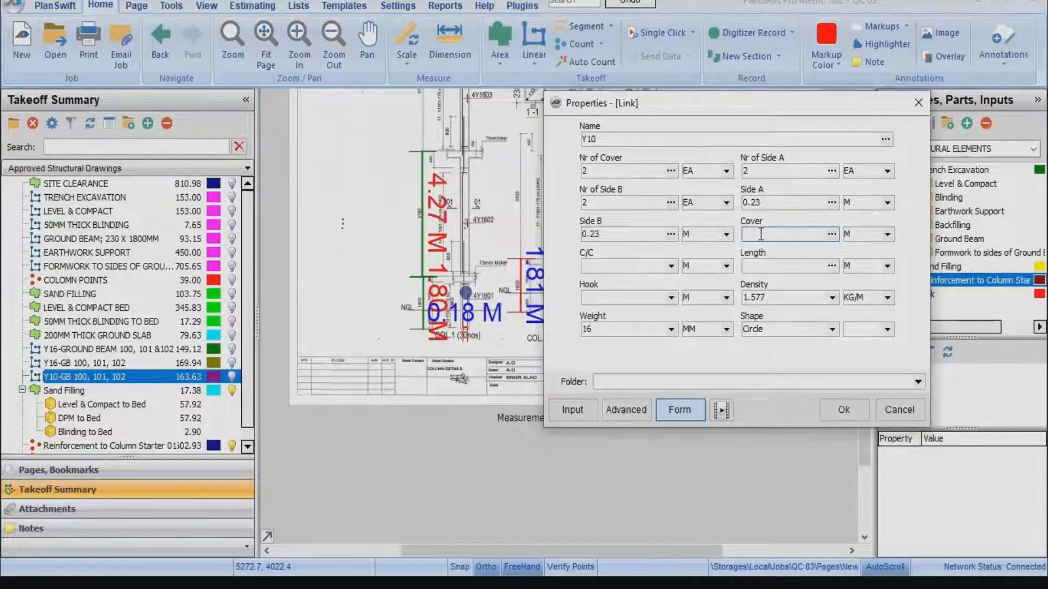
pyautogui.write('0.025')
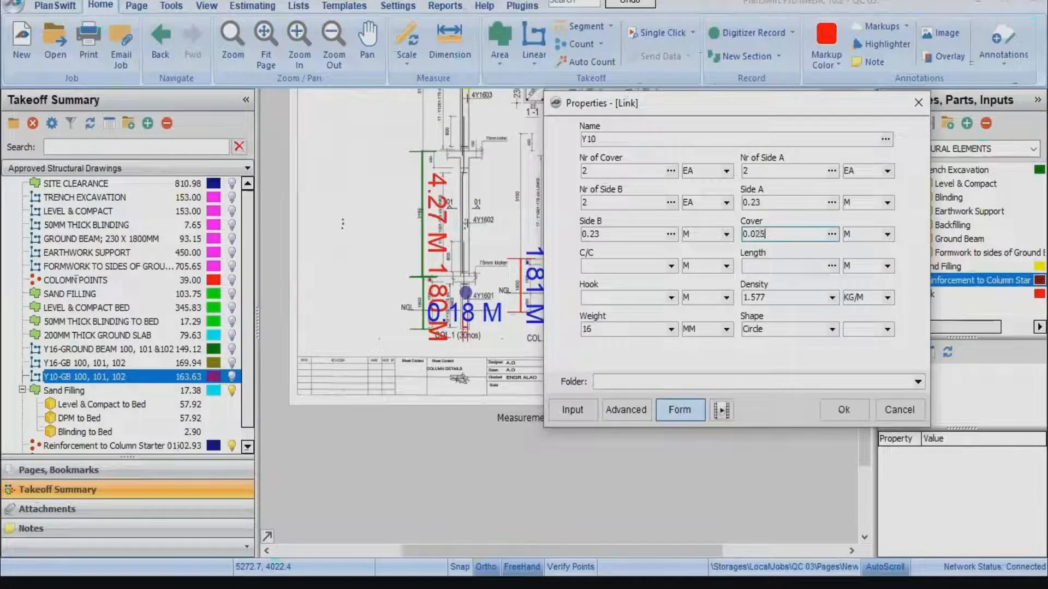
pyautogui.click(672, 266)
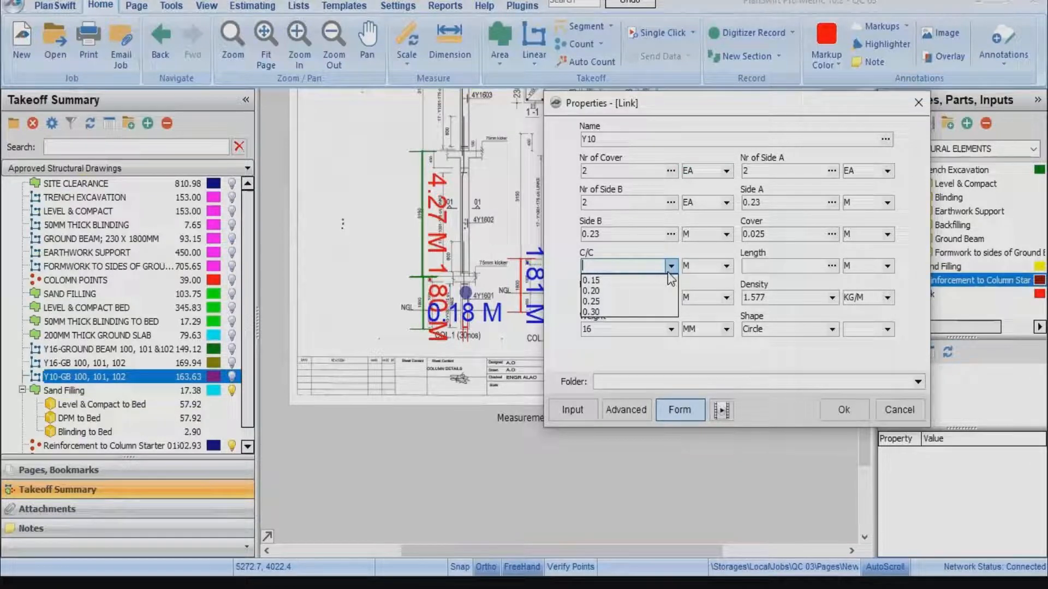
pyautogui.click(607, 291)
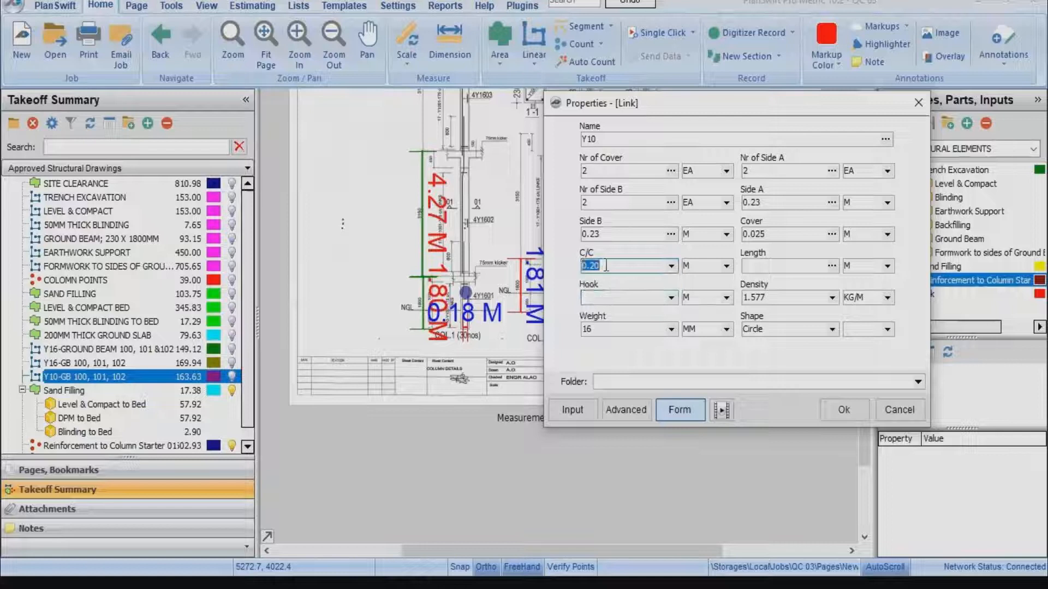
pyautogui.click(780, 267)
pyautogui.write('3')
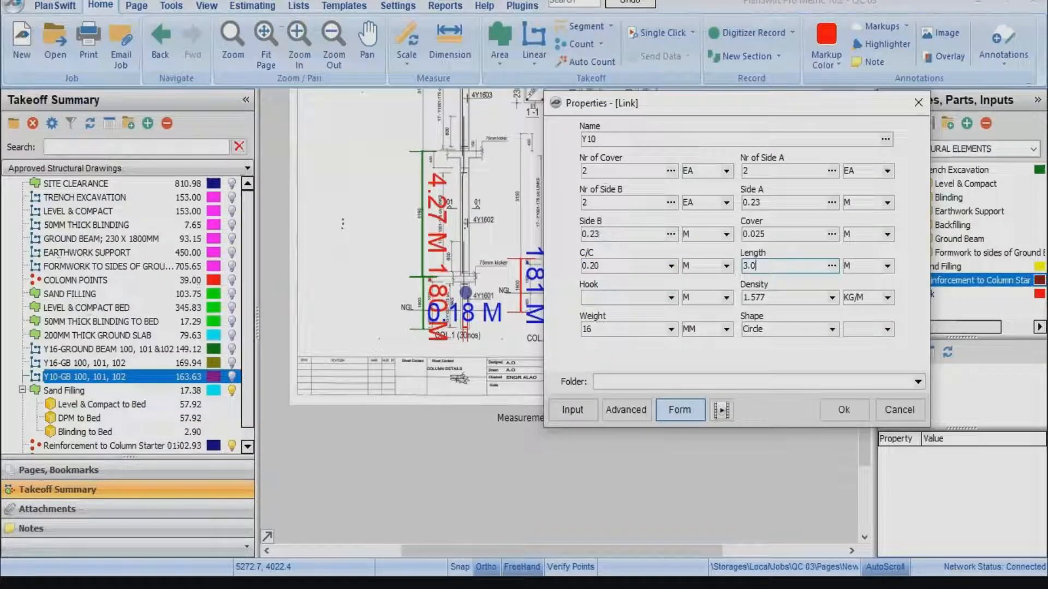
# Set Hook to 0.15 m, Density to 0.616 kg/m and Weight to 10 mm for the Y10 link takeoff.
pyautogui.click(671, 298)
pyautogui.click(604, 323)
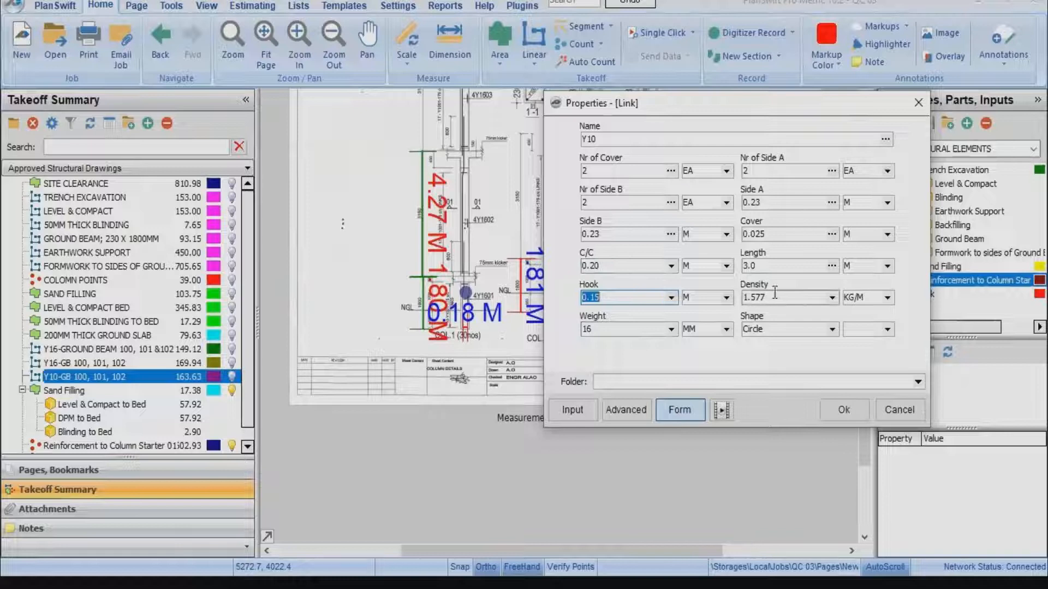
pyautogui.click(830, 297)
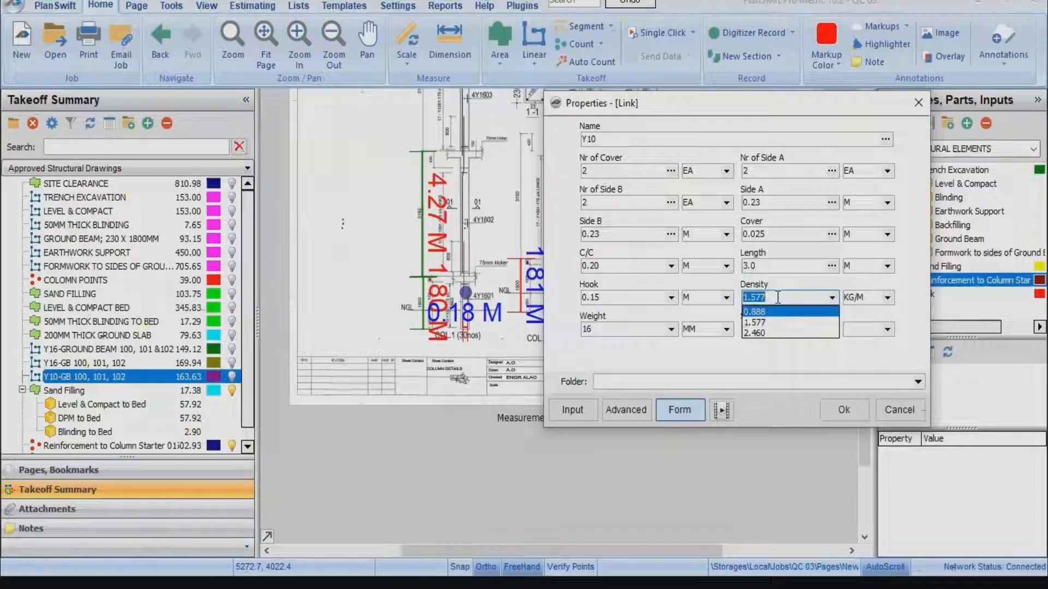
pyautogui.write('0.6')
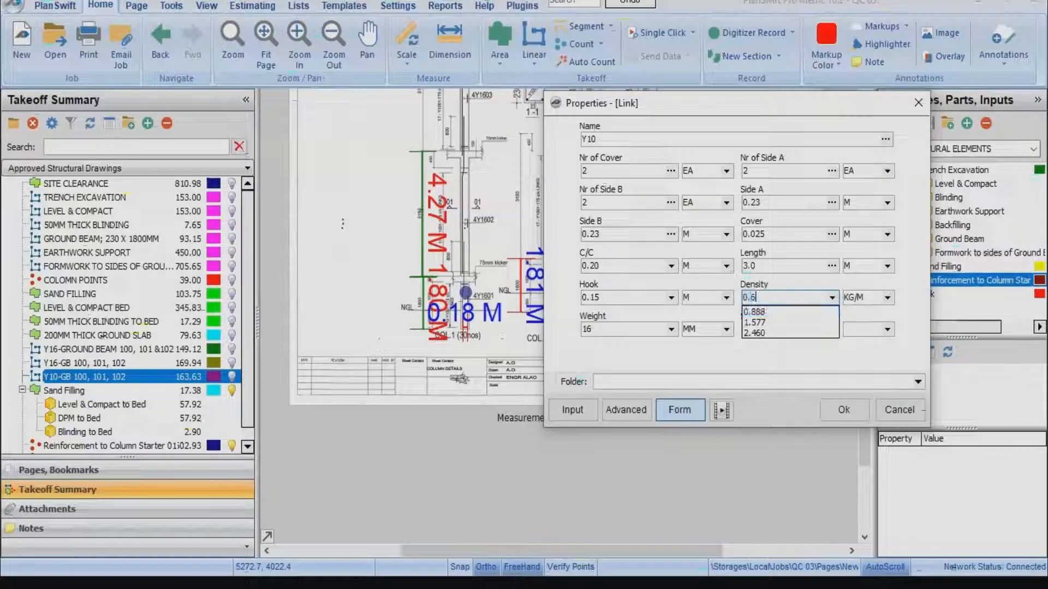
pyautogui.write('16')
pyautogui.press('Tab')
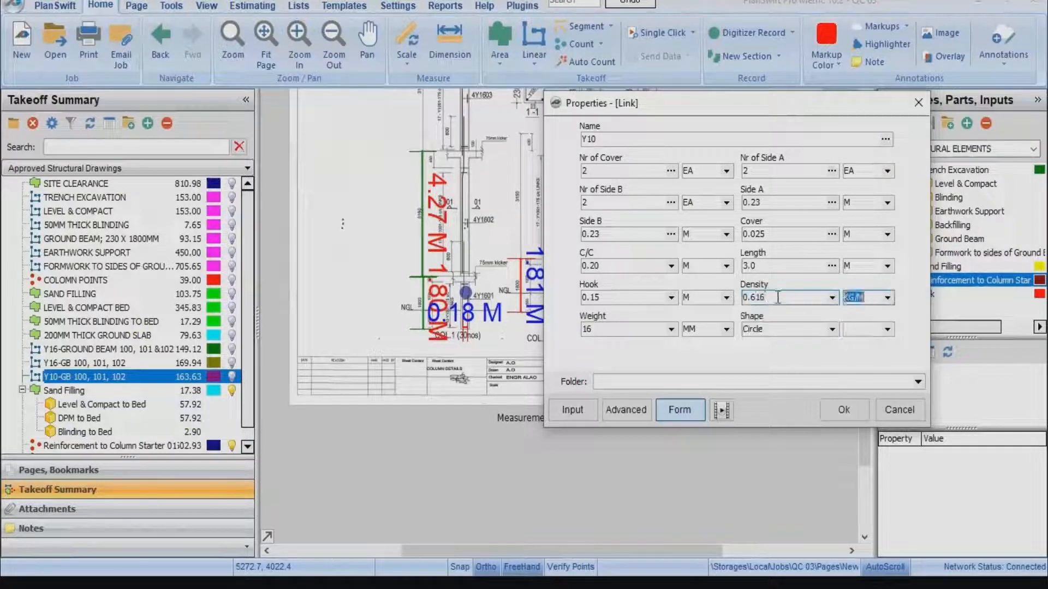
pyautogui.click(671, 329)
pyautogui.click(622, 344)
pyautogui.press('Tab')
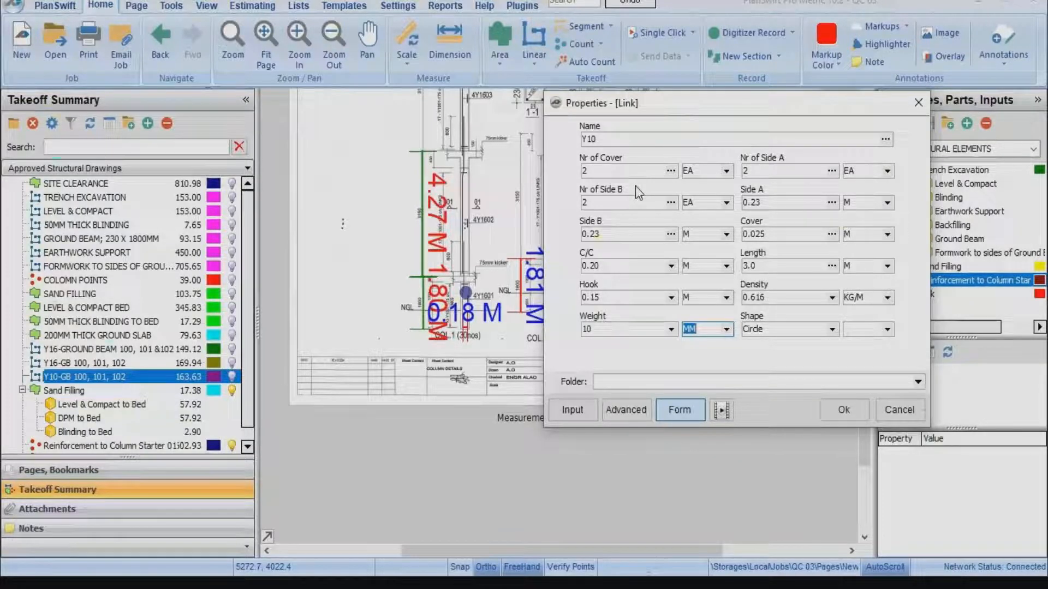
# Discard the Y10 link takeoff without saving and open the Link template's advanced properties.
pyautogui.click(893, 416)
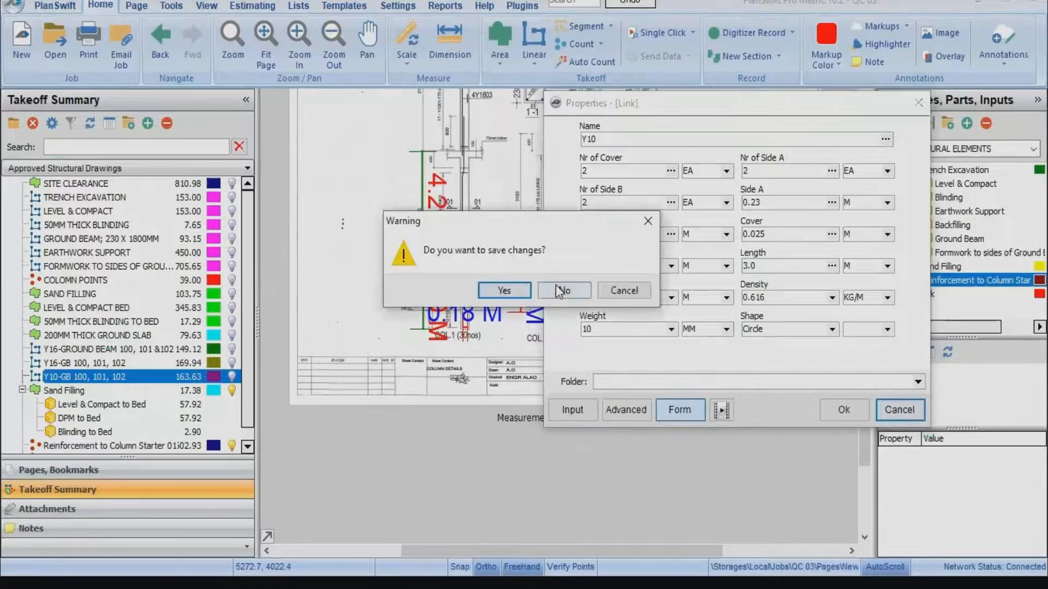
pyautogui.click(554, 291)
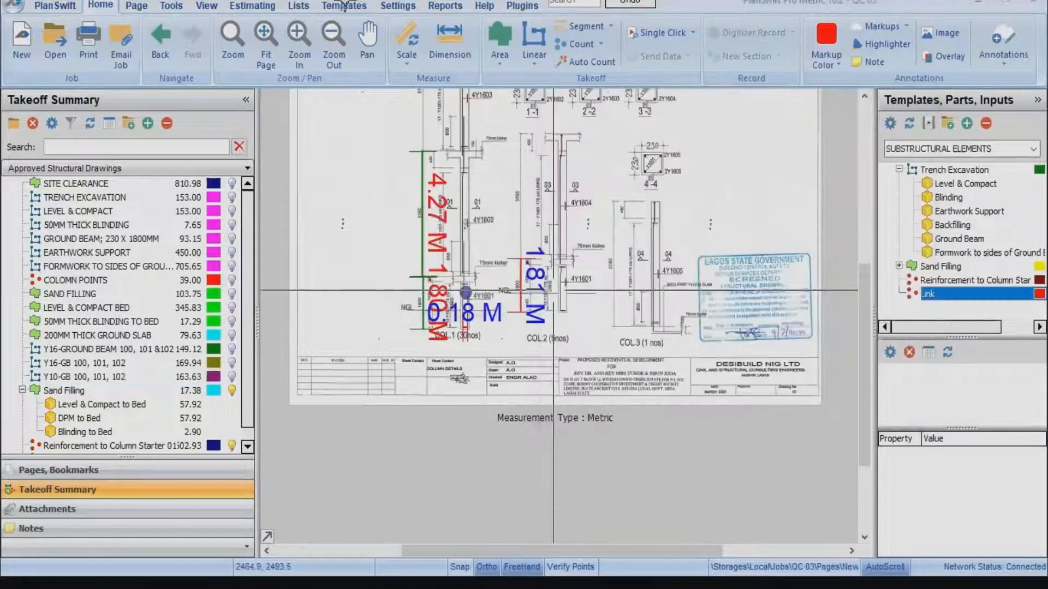
pyautogui.click(343, 12)
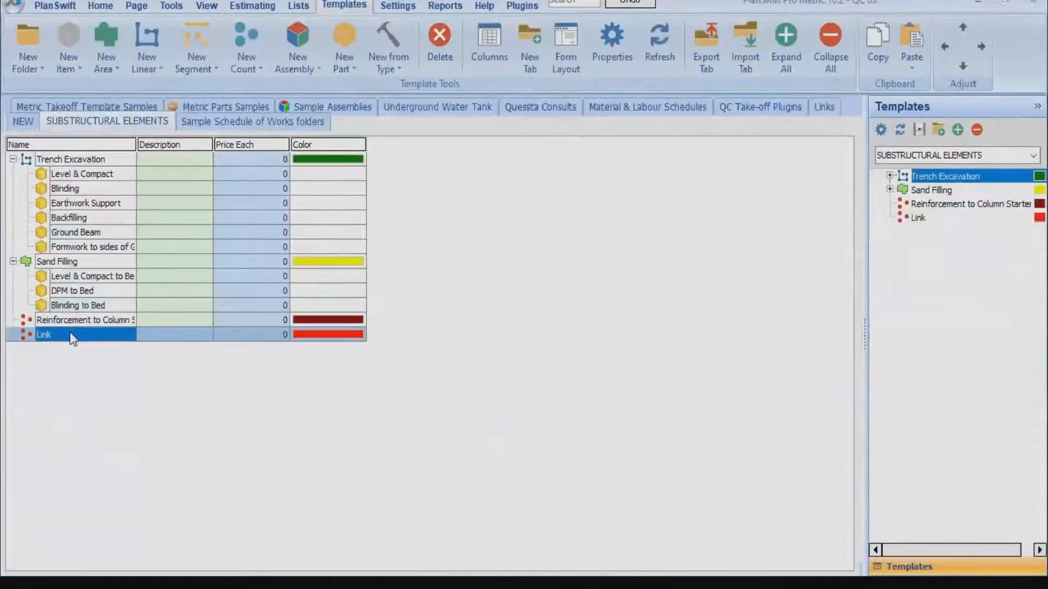
pyautogui.doubleClick(70, 334)
pyautogui.click(407, 417)
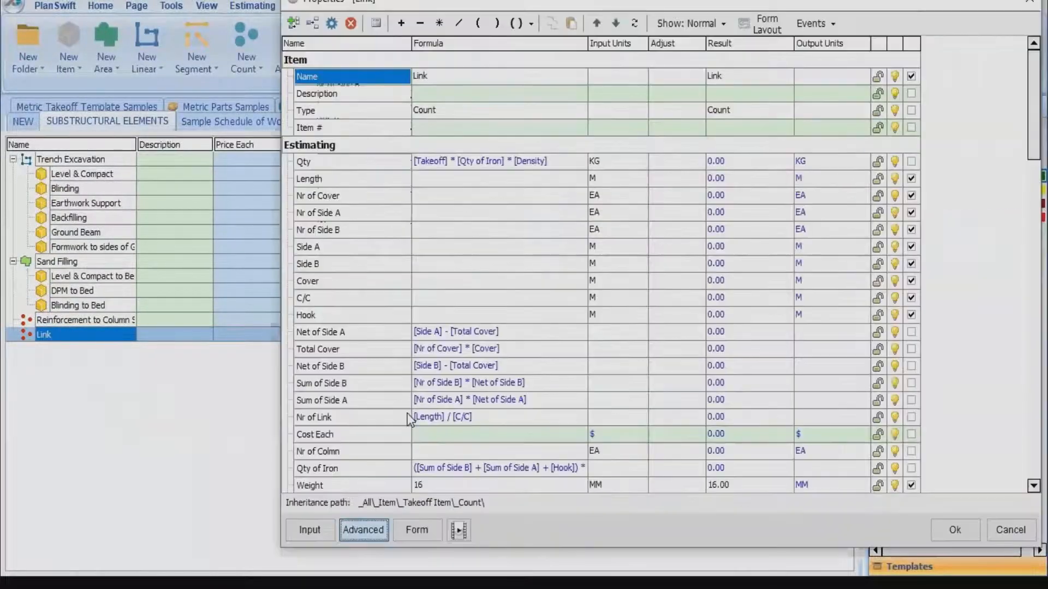
# Extend the Link template's Qty formula to [Takeoff] * [Qty of Iron] * [Density] * [Nr of Colmn].
pyautogui.click(347, 453)
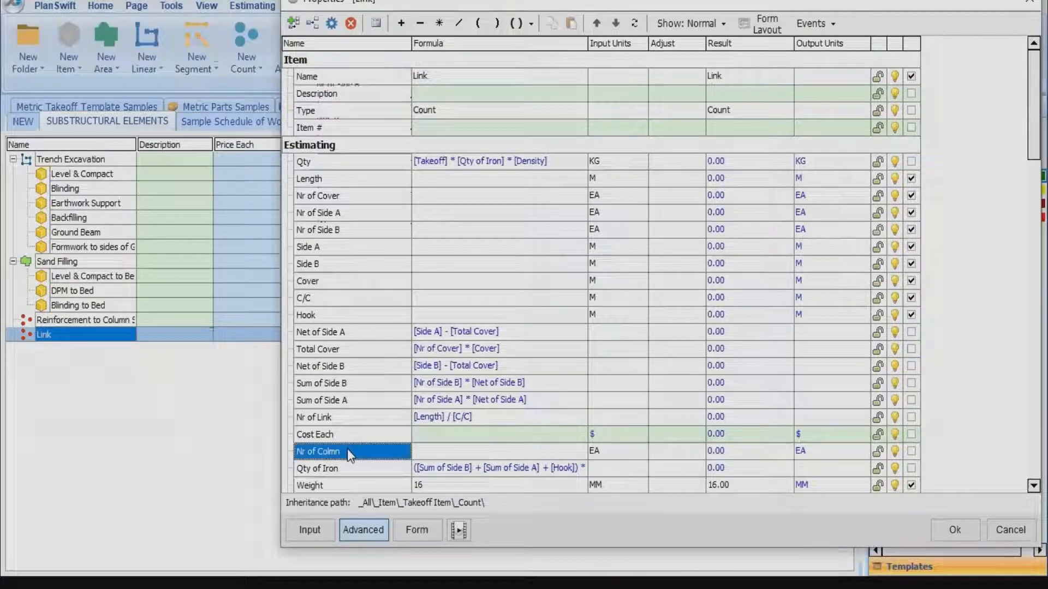
pyautogui.click(554, 161)
pyautogui.write('*')
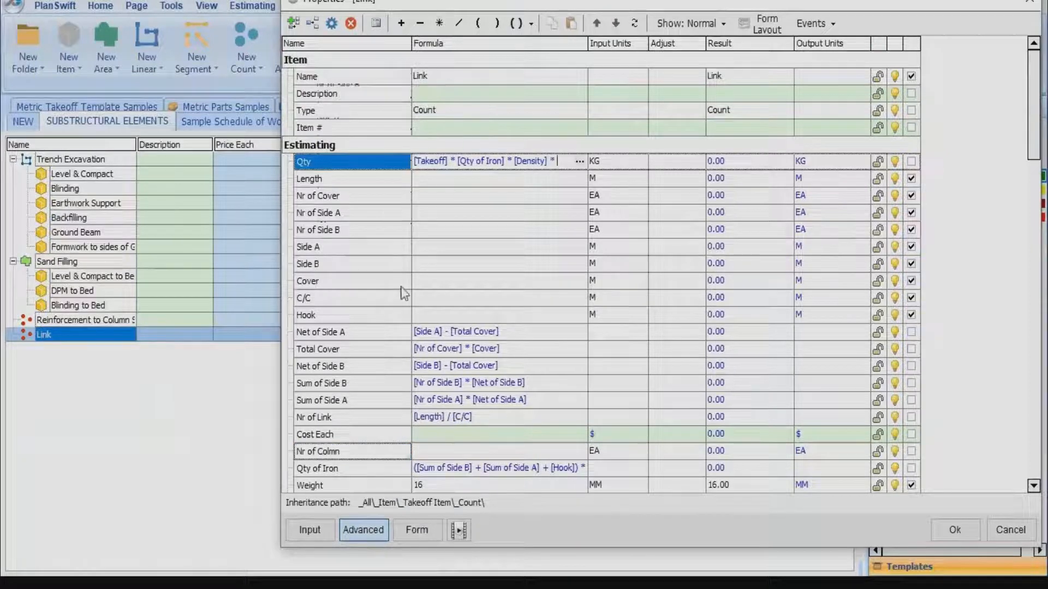
pyautogui.press('Return')
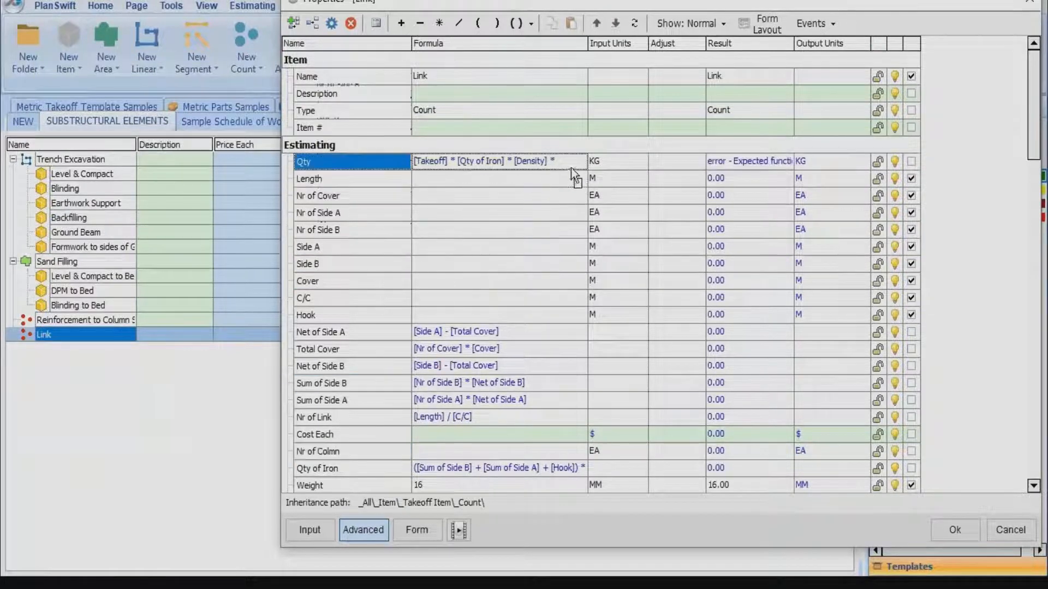
pyautogui.moveTo(566, 161); pyautogui.dragTo(568, 162)
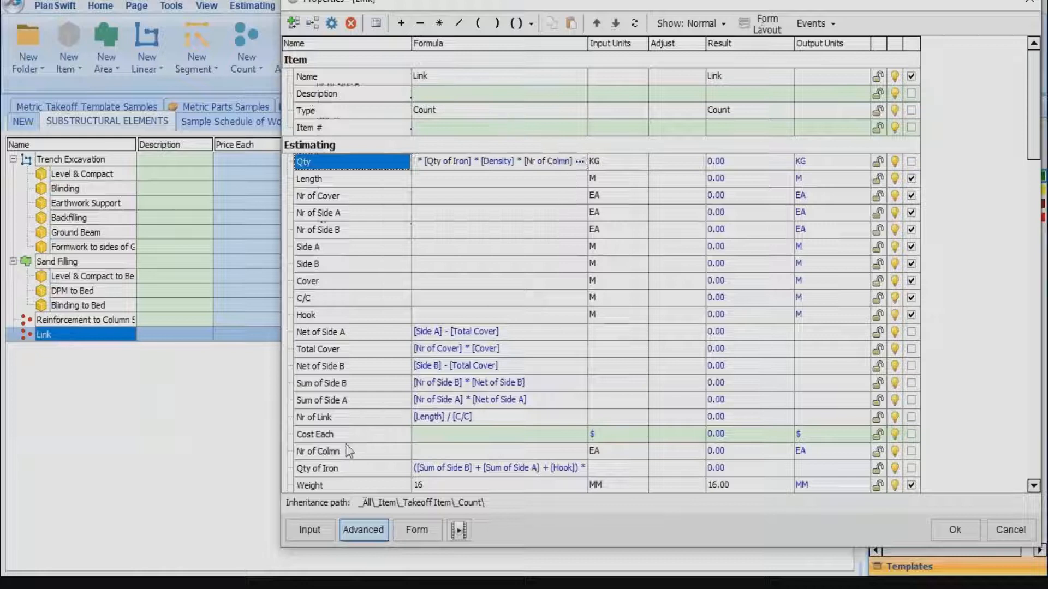
# Include Nr of Colmn as an input field of the Link template and move it up to directly above Side A.
pyautogui.click(911, 451)
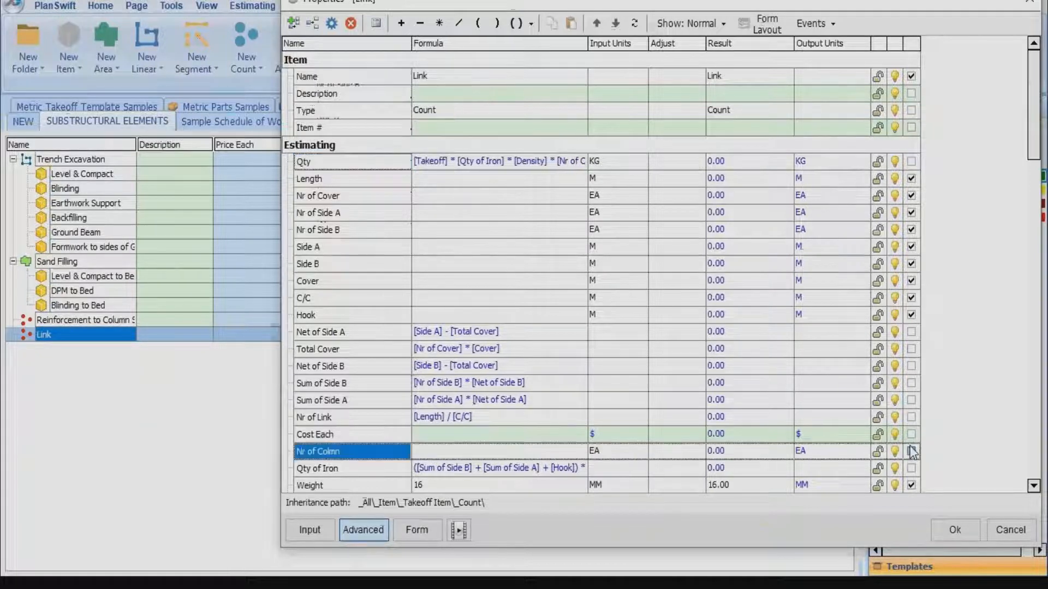
pyautogui.click(598, 23)
pyautogui.click(598, 23)
pyautogui.click(598, 23)
pyautogui.click(598, 23)
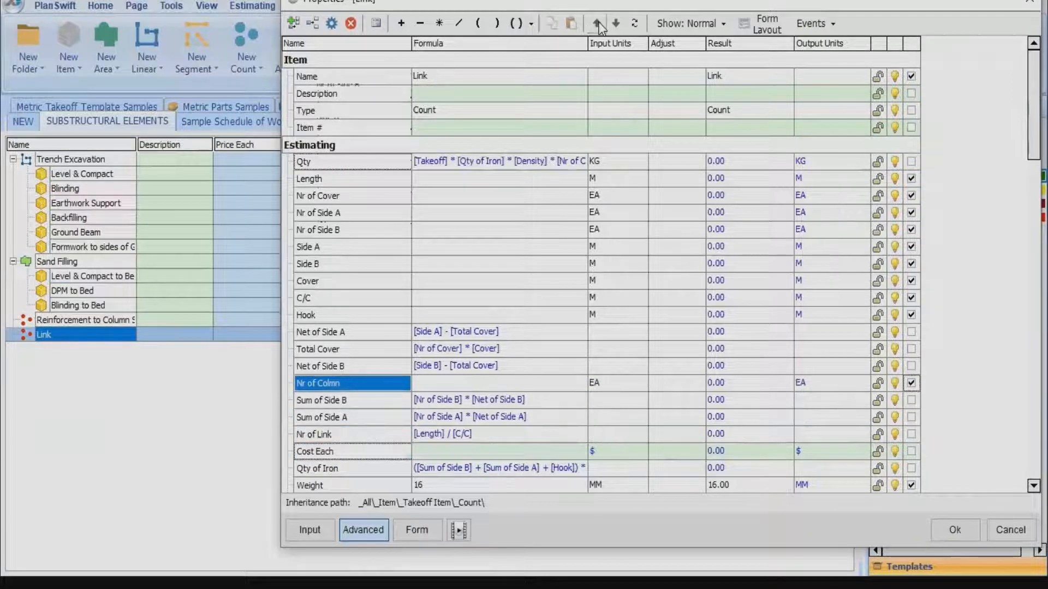
pyautogui.click(598, 24)
pyautogui.click(598, 24)
pyautogui.click(598, 23)
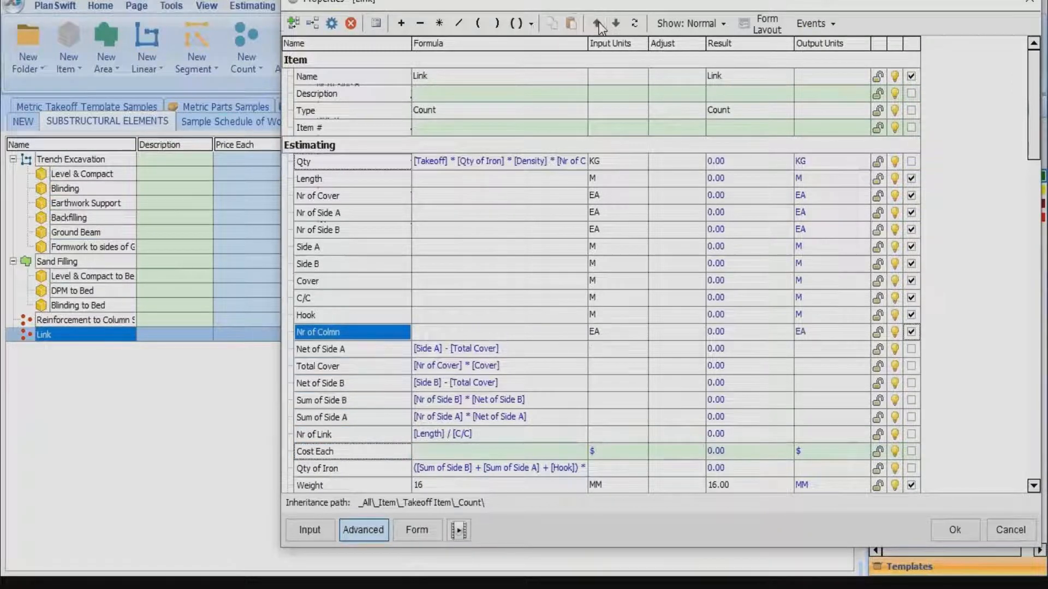
pyautogui.click(598, 23)
pyautogui.click(598, 24)
pyautogui.click(598, 23)
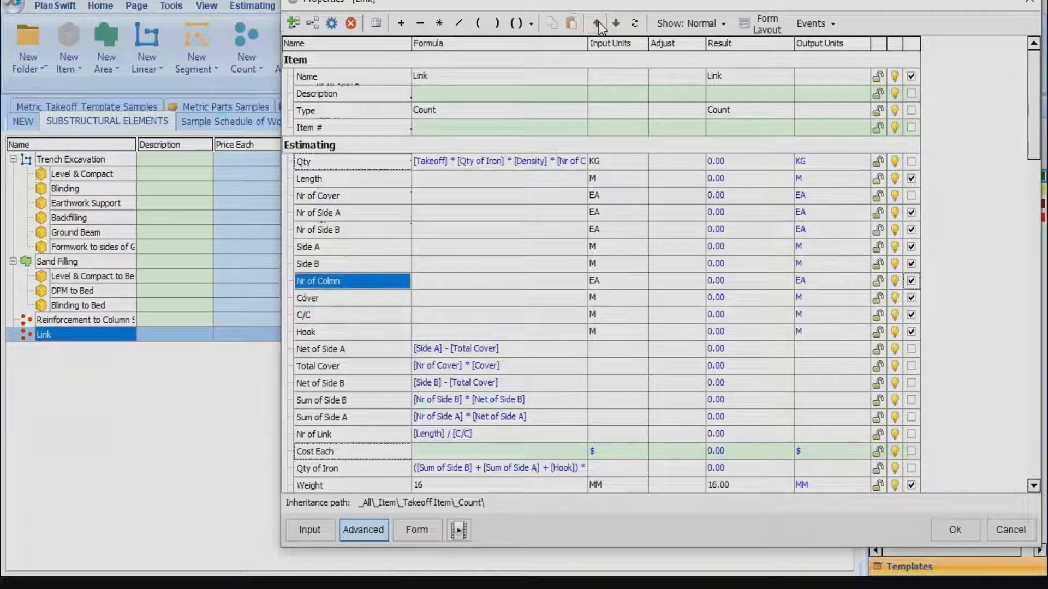
pyautogui.click(598, 24)
pyautogui.click(598, 23)
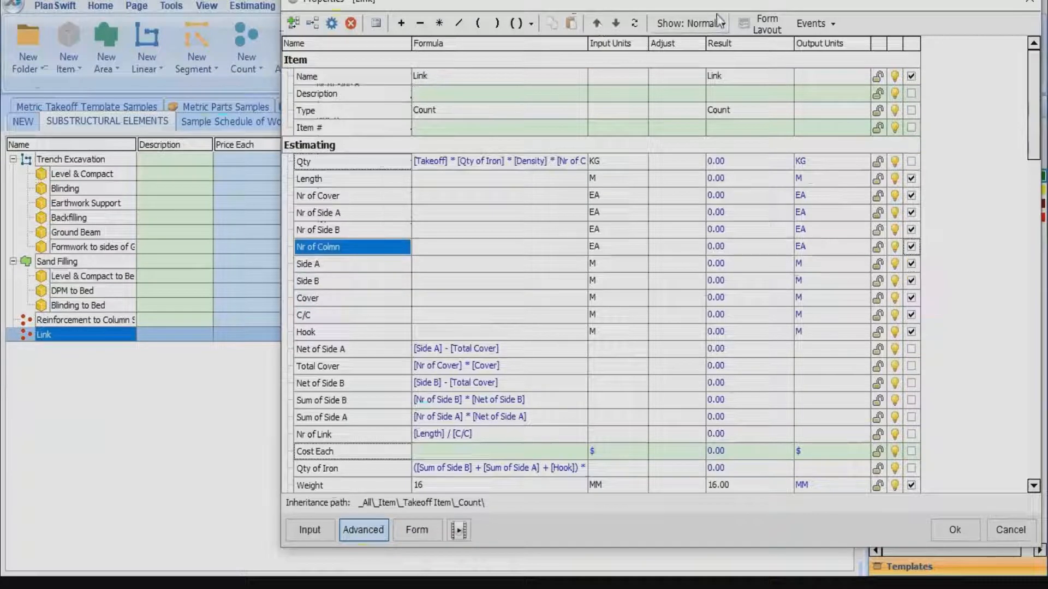
# Review and accept the Link template's form layout with Nr of Colmn, and save the template.
pyautogui.click(775, 25)
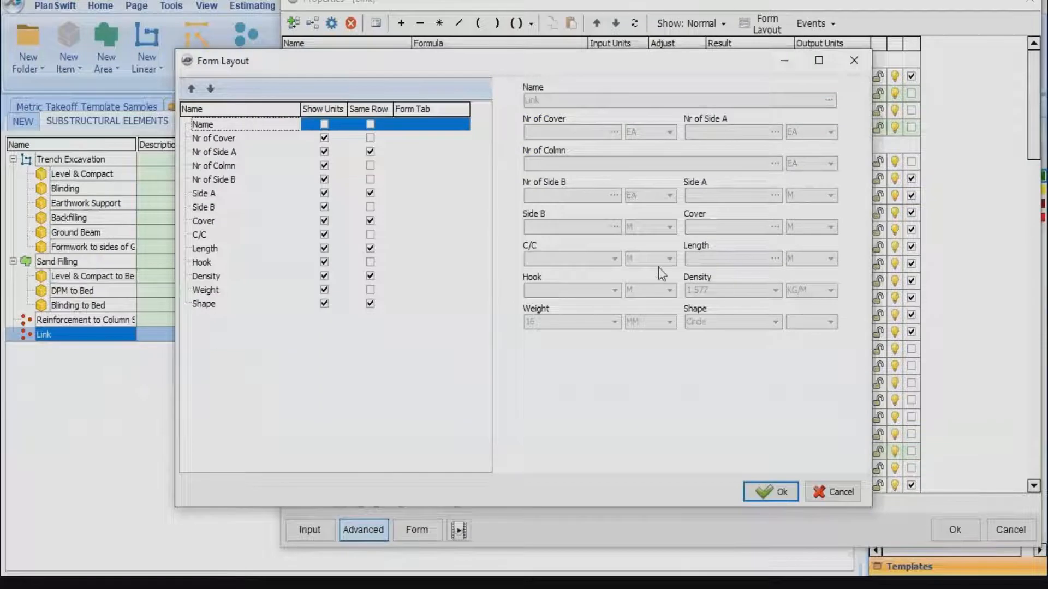
pyautogui.click(770, 491)
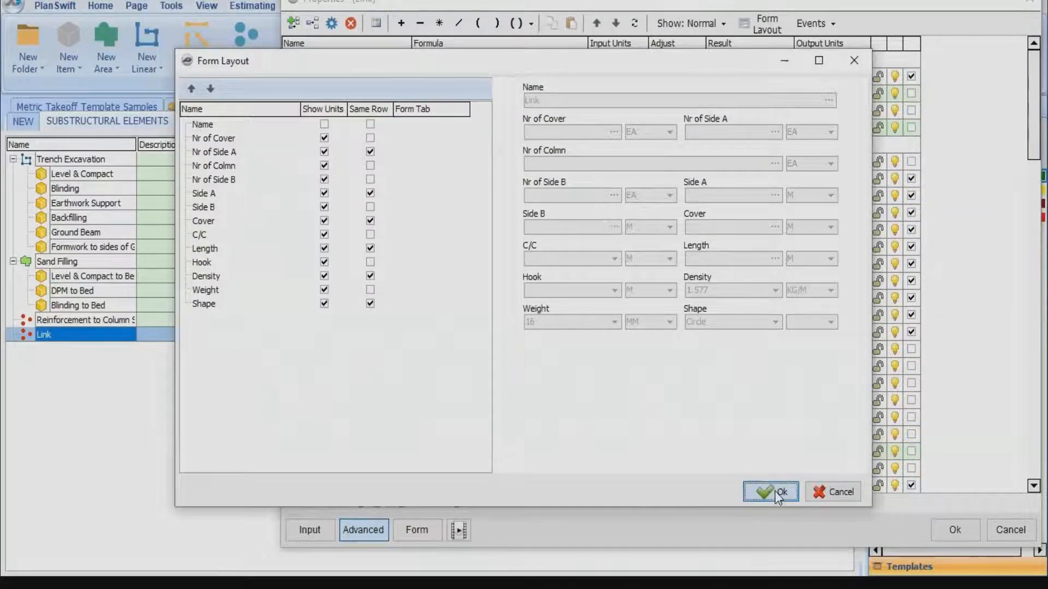
pyautogui.click(955, 530)
# Return to the drawing, start a new takeoff from the updated Link template and name it Y10.
pyautogui.click(101, 5)
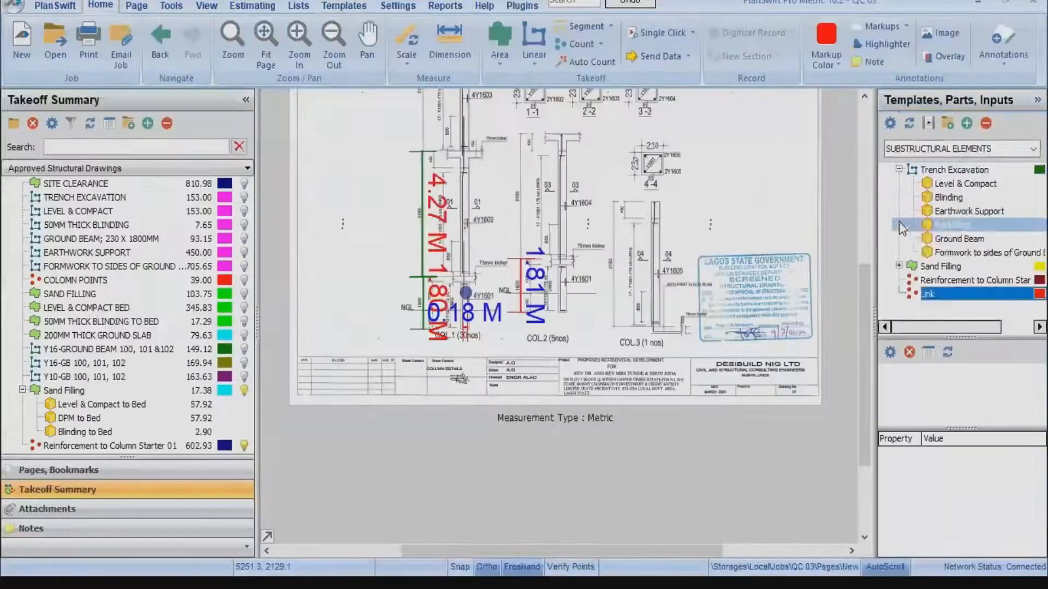
pyautogui.doubleClick(885, 295)
pyautogui.moveTo(456, 113); pyautogui.dragTo(730, 102)
pyautogui.write('Y')
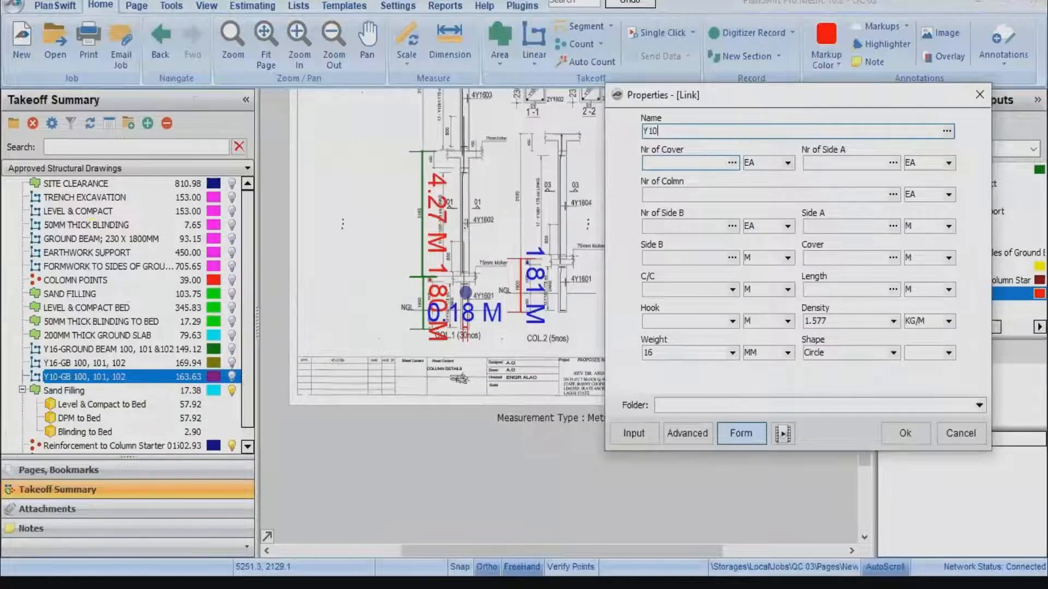
pyautogui.write('10')
# Set Nr of Cover, Nr of Side A and Nr of Side B to 2 each and Nr of Colmn to 30 for the new Y10 takeoff.
pyautogui.click(678, 162)
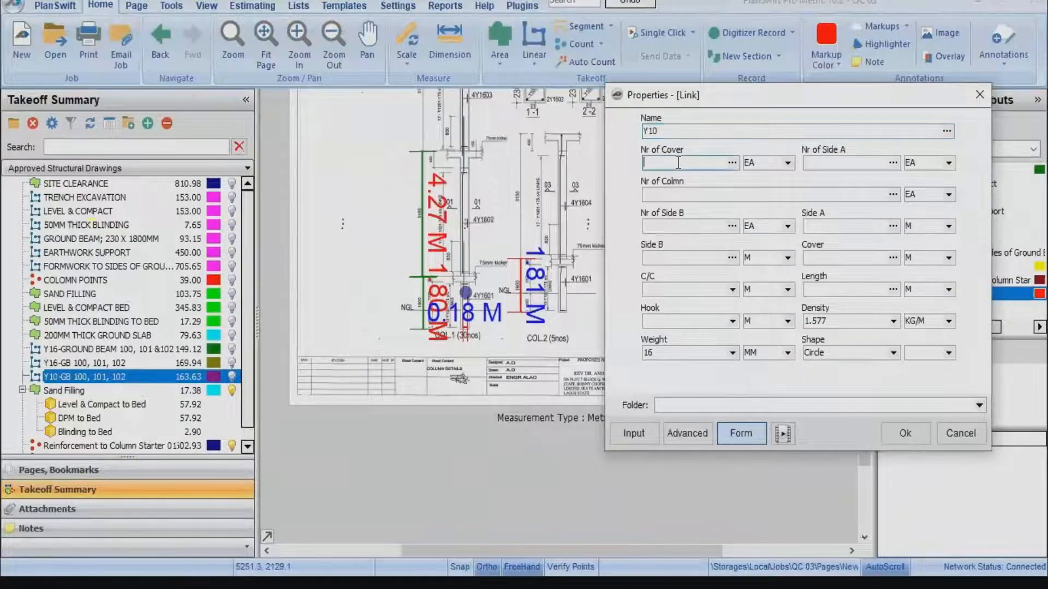
pyautogui.write('2')
pyautogui.click(851, 162)
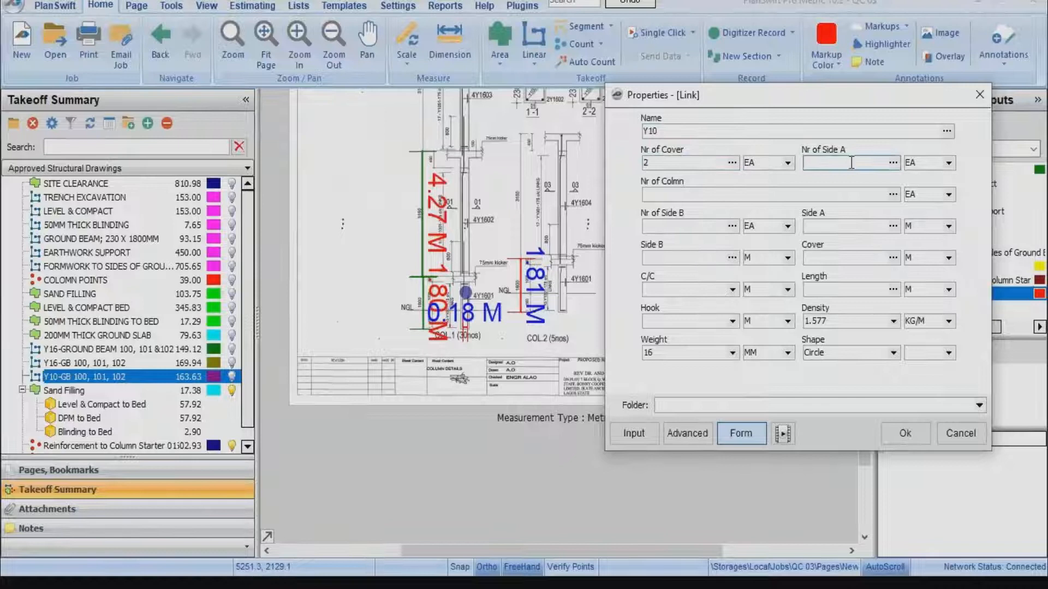
pyautogui.write('2')
pyautogui.click(678, 194)
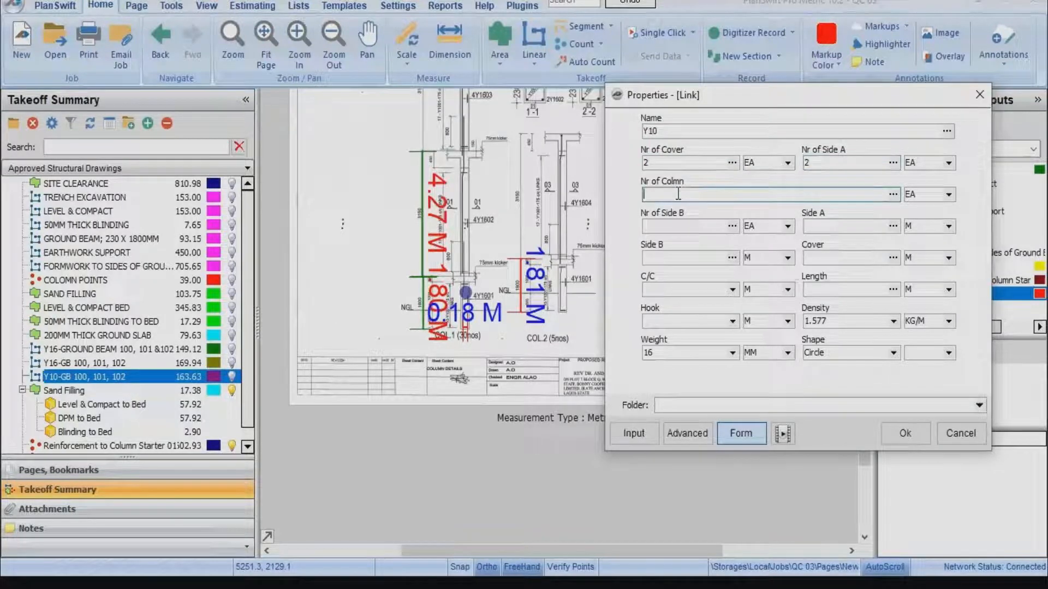
pyautogui.write('30')
pyautogui.click(704, 226)
pyautogui.write('2')
# Set Side A and Side B to 0.23 m each and Cover to 0.025 m for the Y10 link takeoff.
pyautogui.click(824, 226)
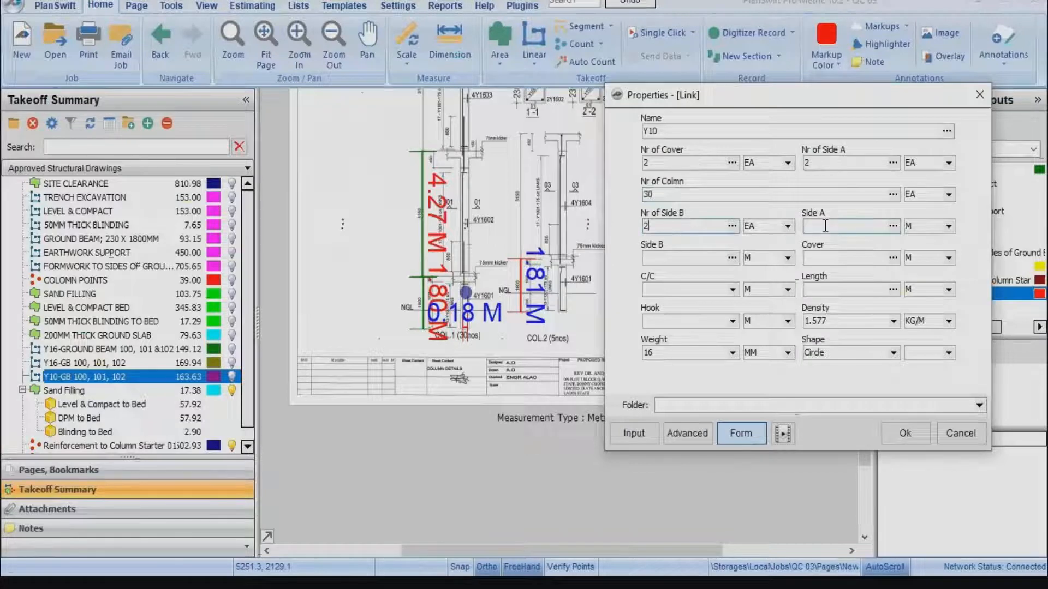
pyautogui.write('0.23')
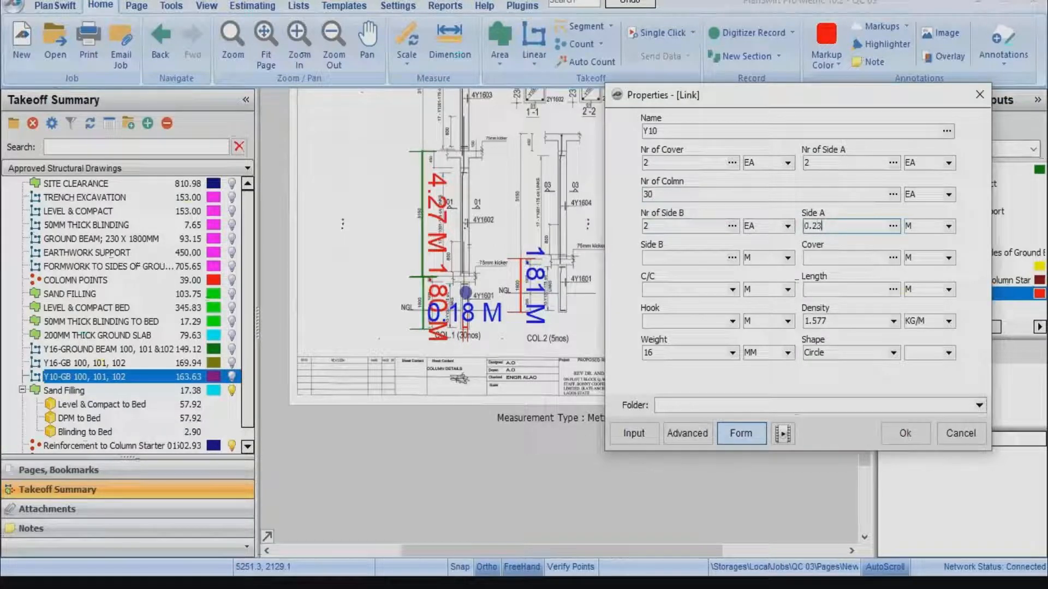
pyautogui.click(654, 257)
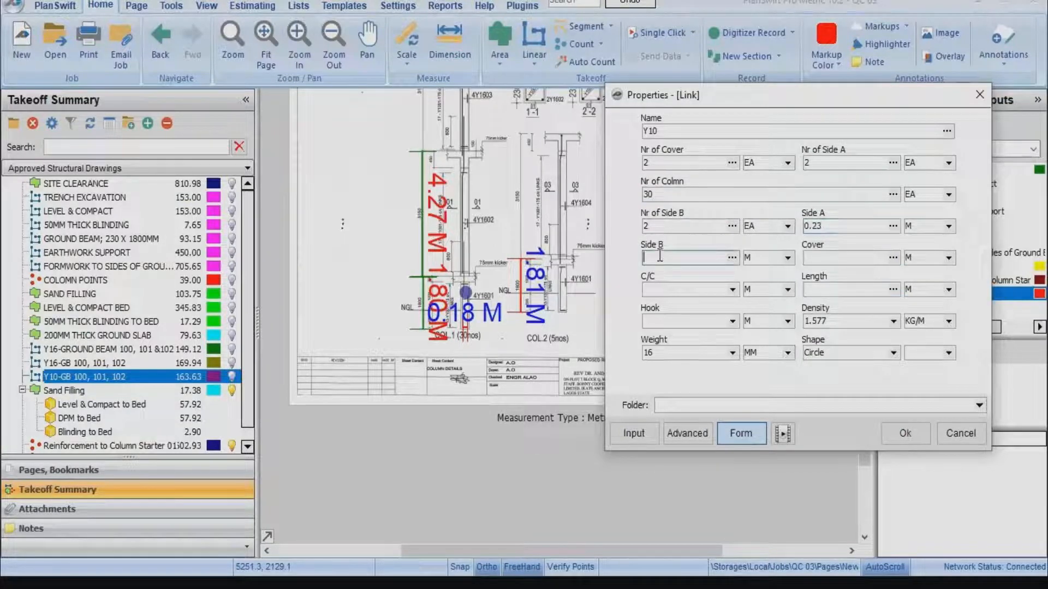
pyautogui.write('0.23')
pyautogui.click(841, 256)
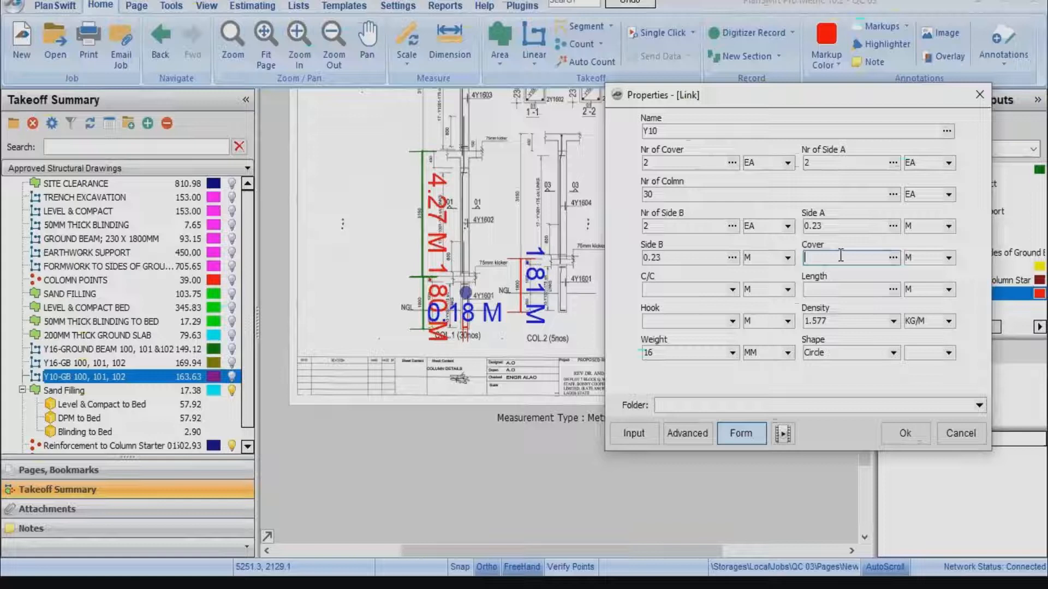
pyautogui.write('0.025')
# Set the links' C/C spacing to 0.20 m, Length to 3 m and Hook to 0.15 m.
pyautogui.click(683, 290)
pyautogui.click(732, 289)
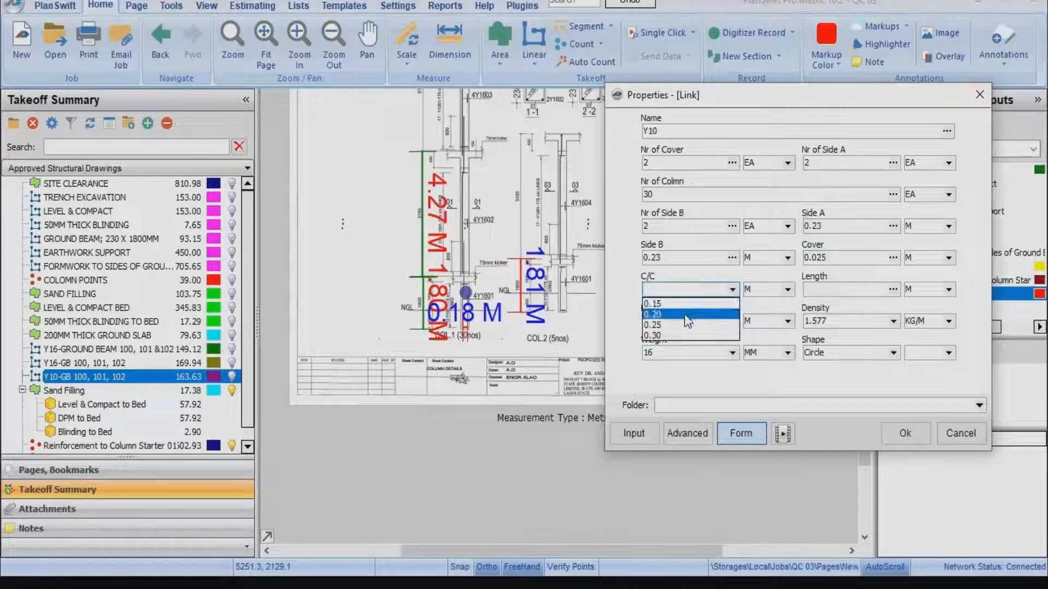
pyautogui.click(655, 315)
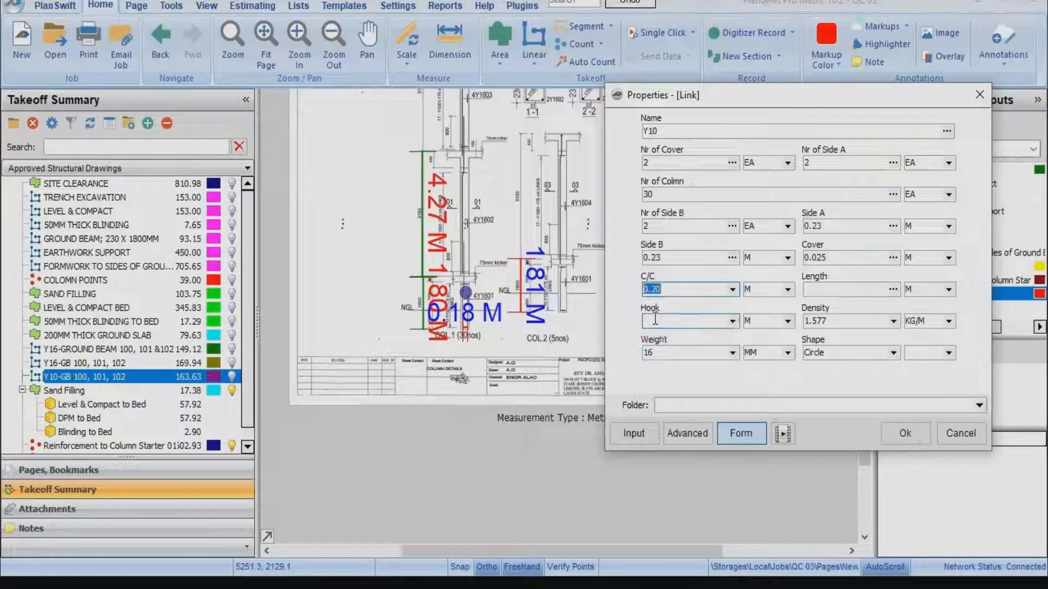
pyautogui.click(851, 289)
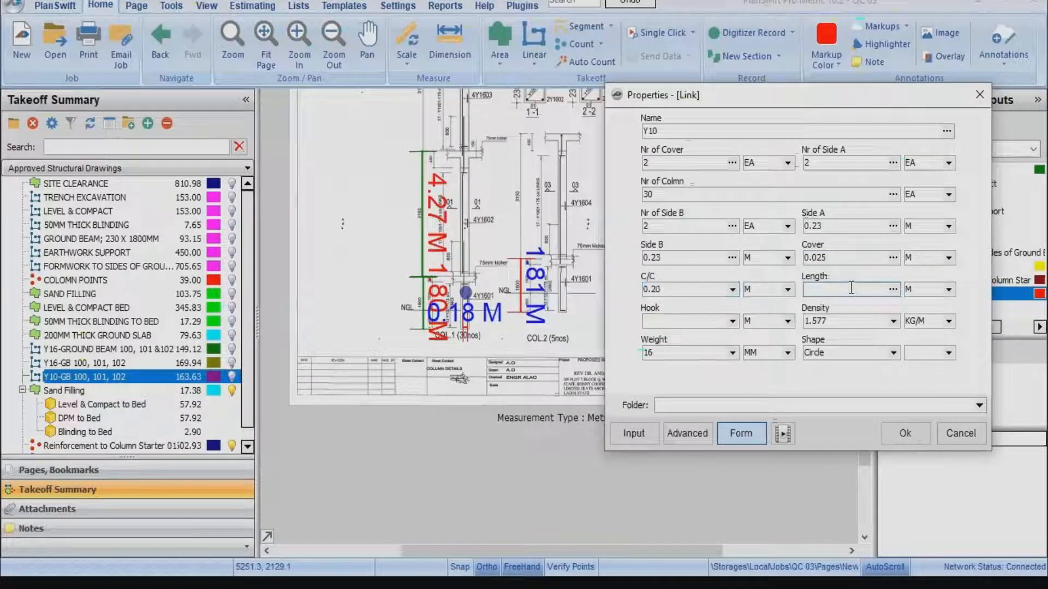
pyautogui.write('3')
pyautogui.click(733, 321)
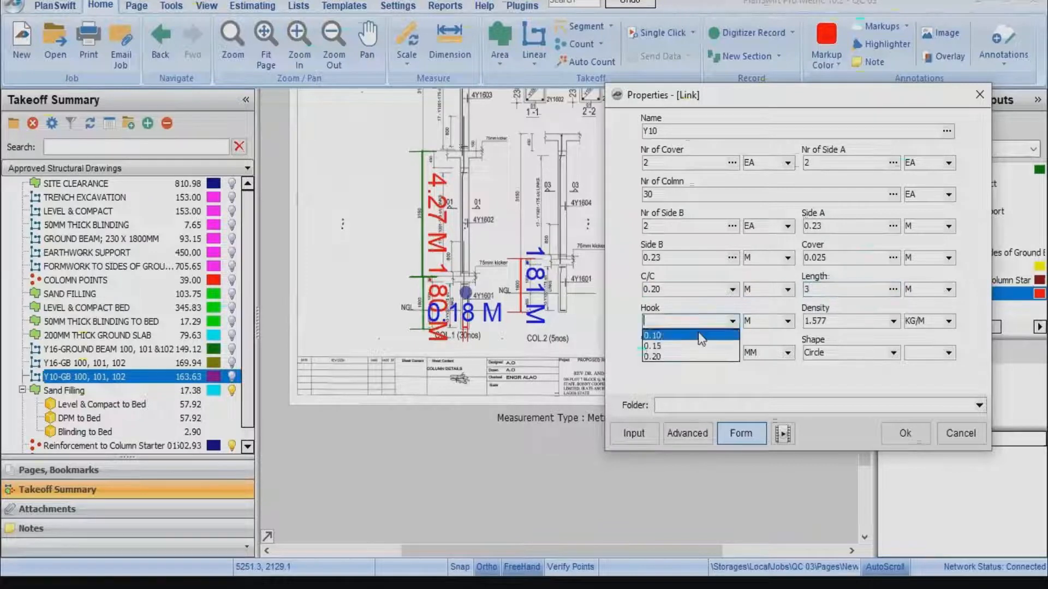
pyautogui.click(688, 346)
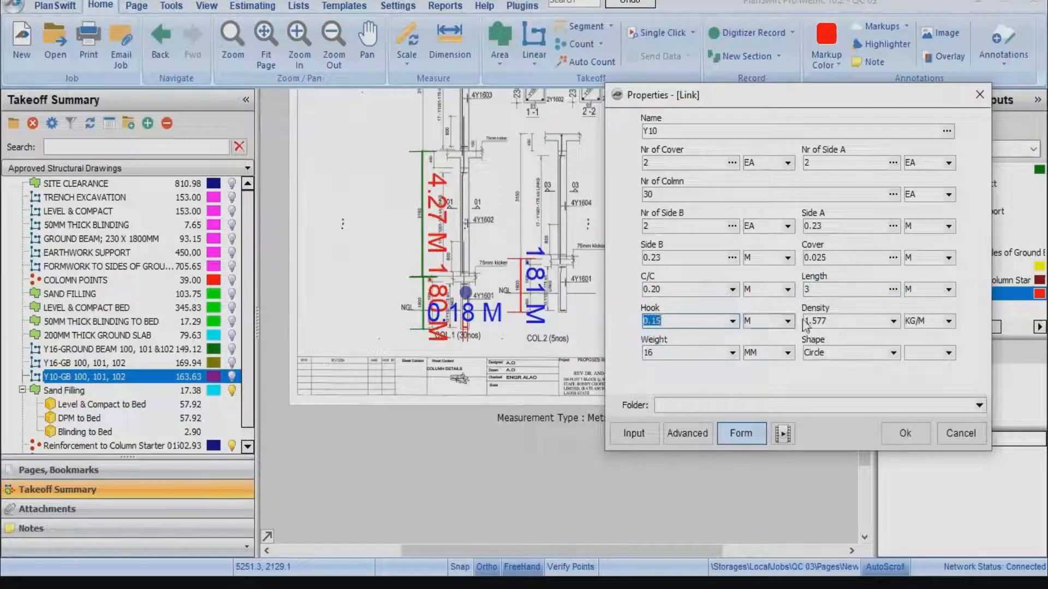
# Set Density to 0.616 kg/m and Weight to 10 mm, and accept the Y10 takeoff properties.
pyautogui.click(894, 321)
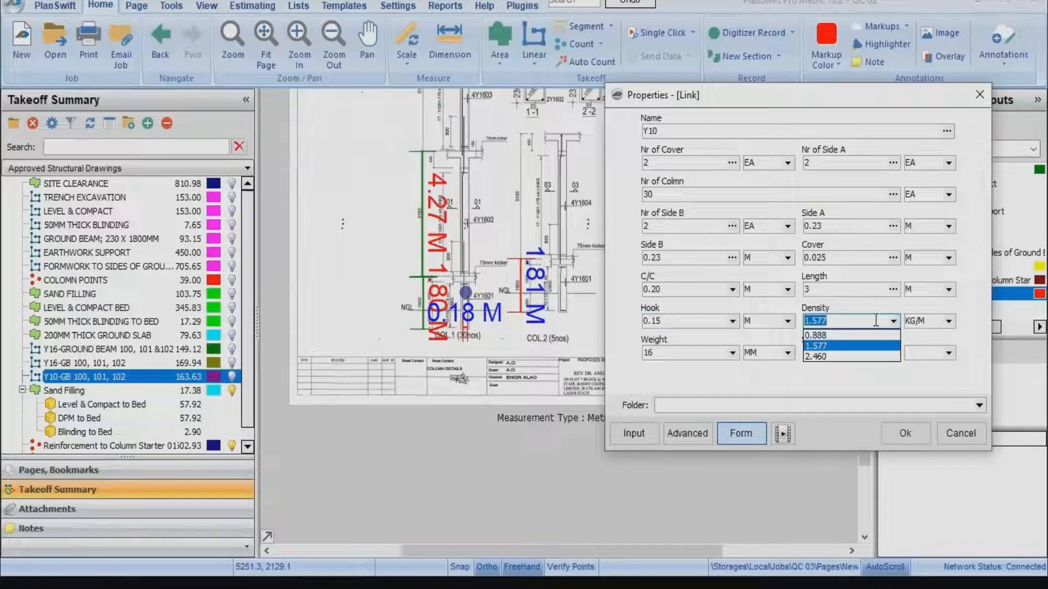
pyautogui.write('0.616')
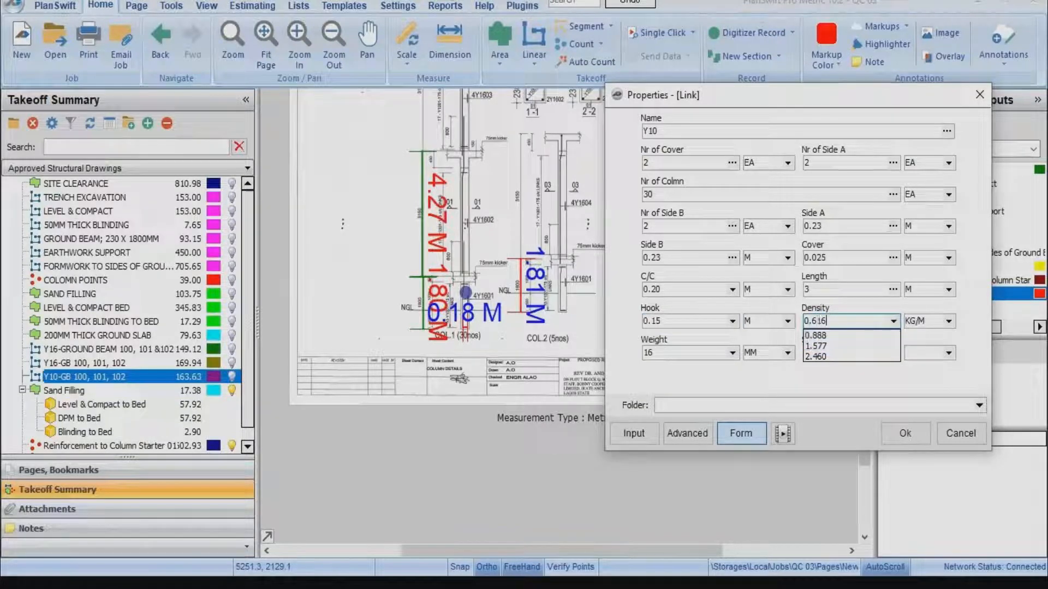
pyautogui.press('Tab')
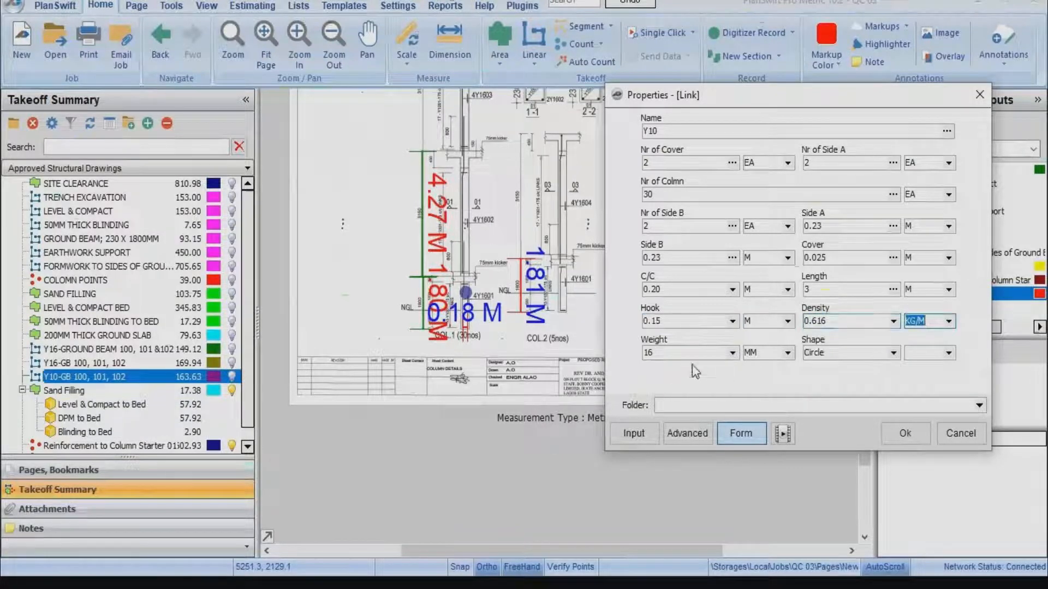
pyautogui.click(732, 353)
pyautogui.click(690, 371)
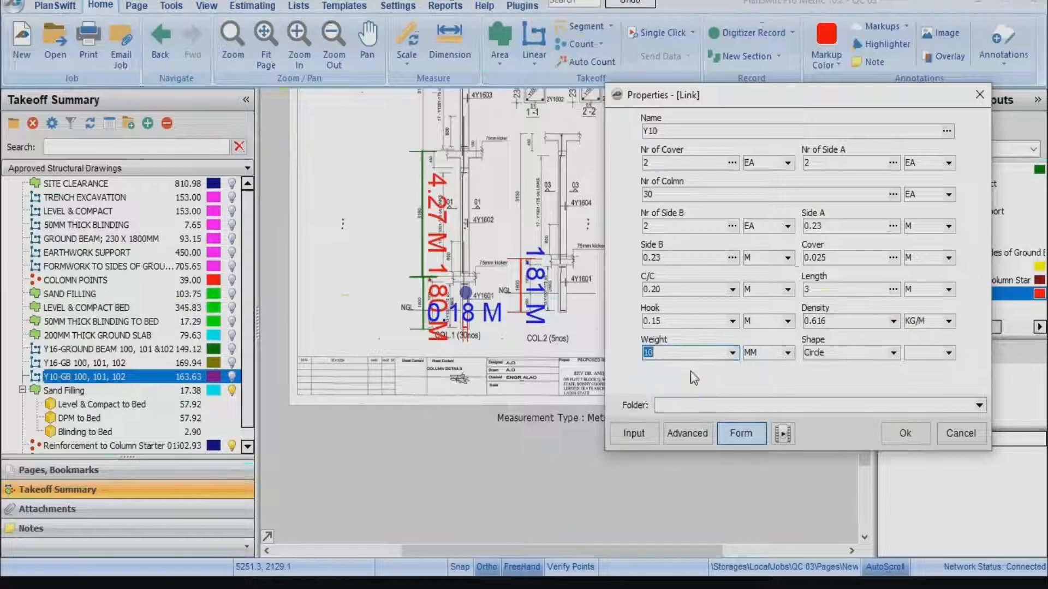
pyautogui.press('Tab')
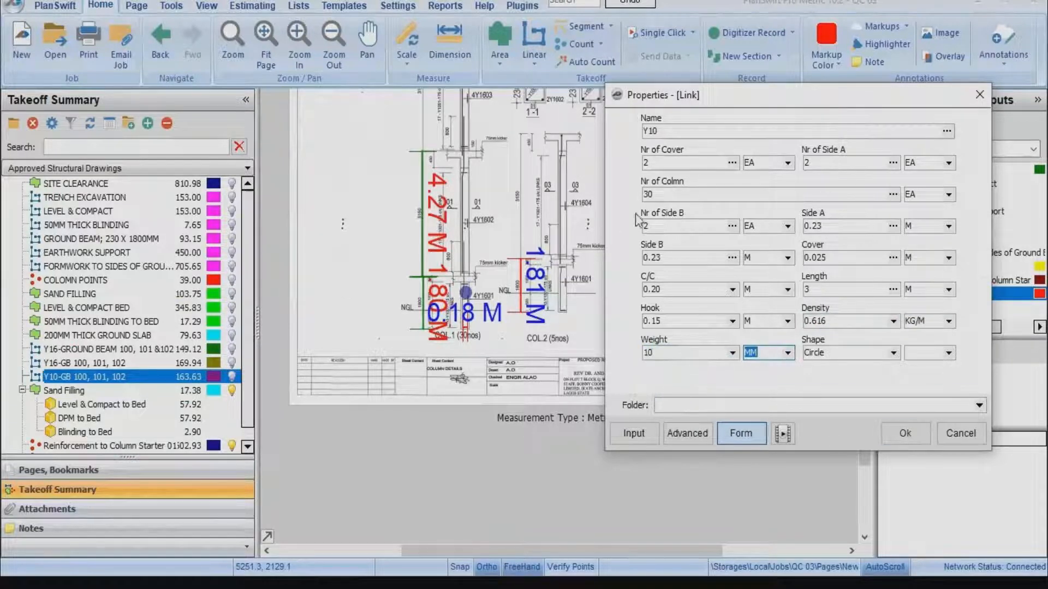
pyautogui.click(910, 437)
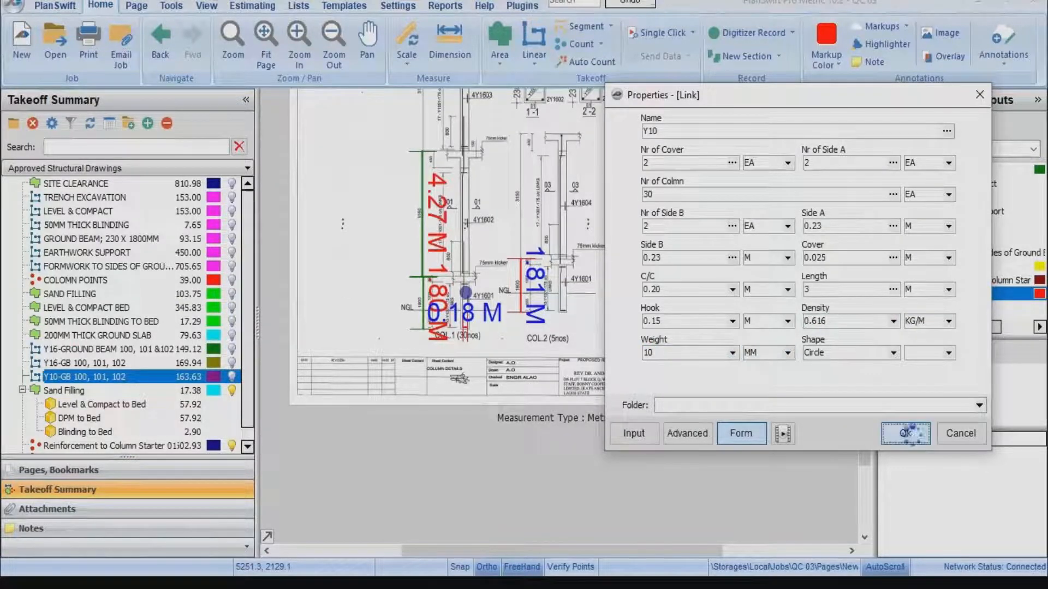
# Place one Y10 count point on the COL.1 starter beside the 4Y1601 label and stop recording.
pyautogui.scroll(6, 456, 311)
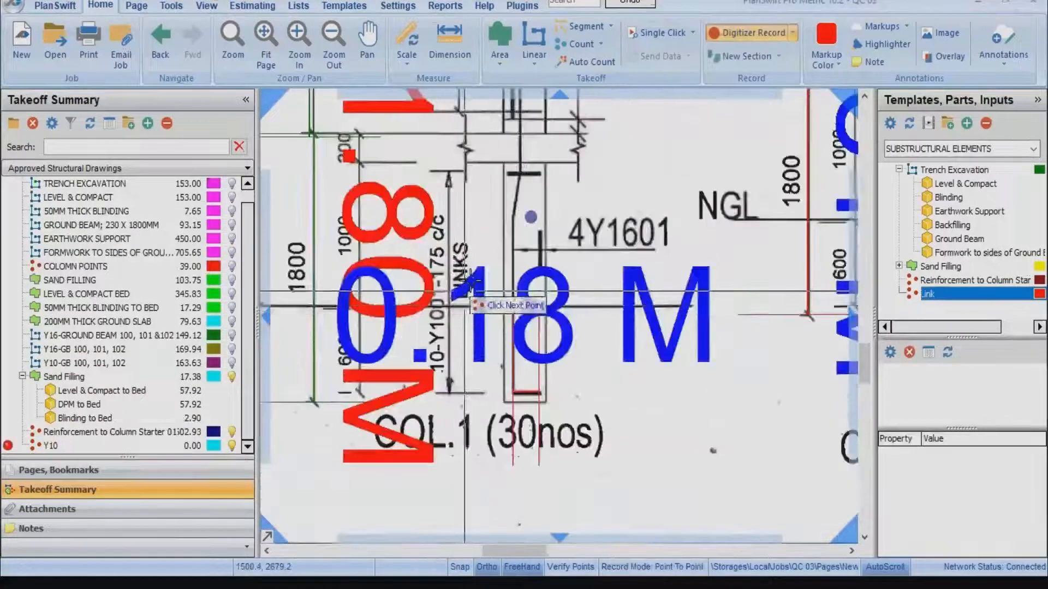
pyautogui.click(523, 237)
pyautogui.click(8, 447)
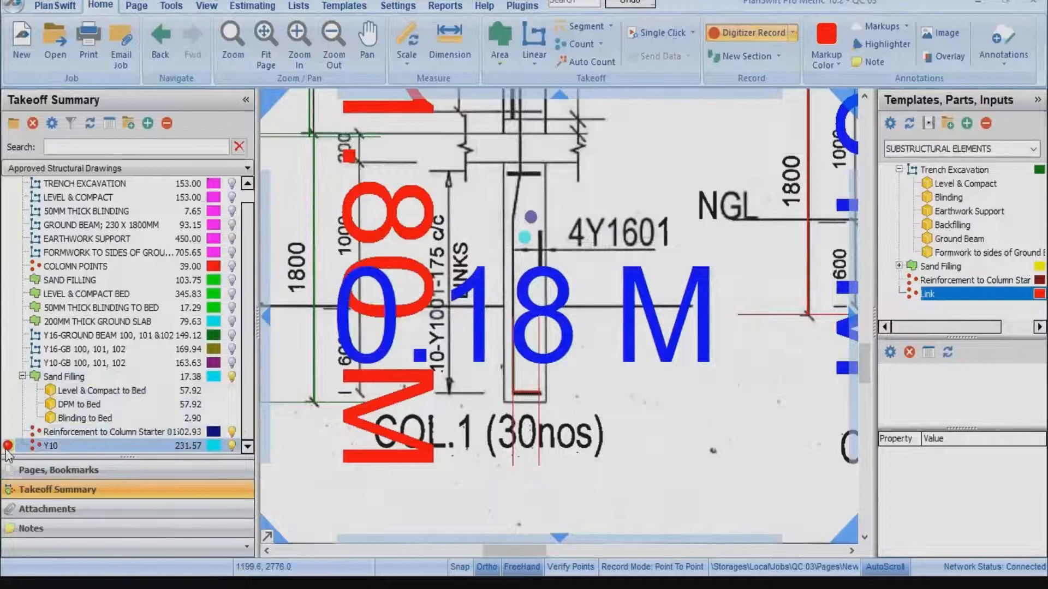
pyautogui.click(7, 448)
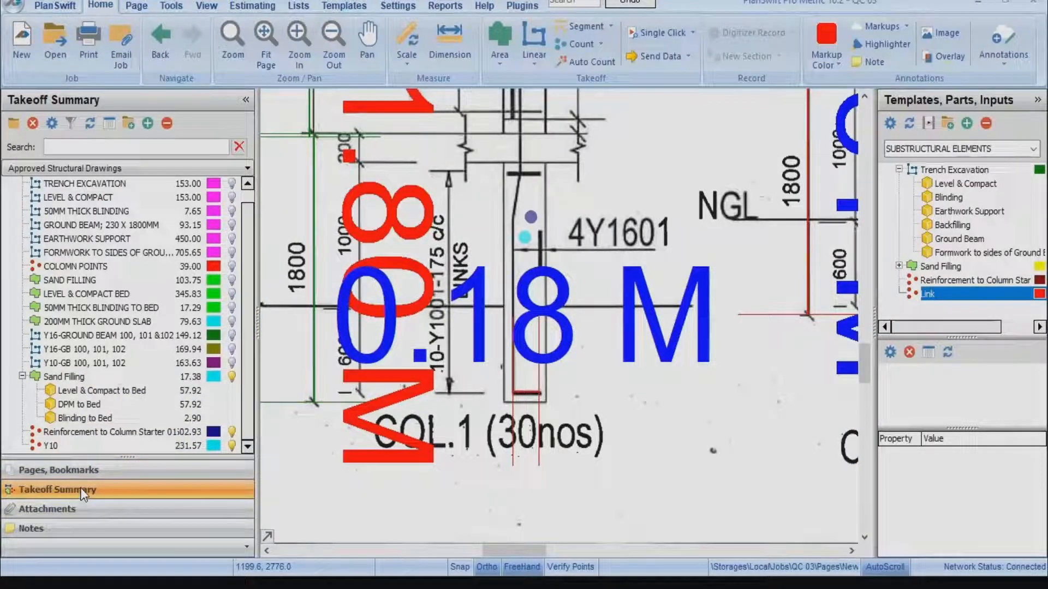
pyautogui.click(164, 448)
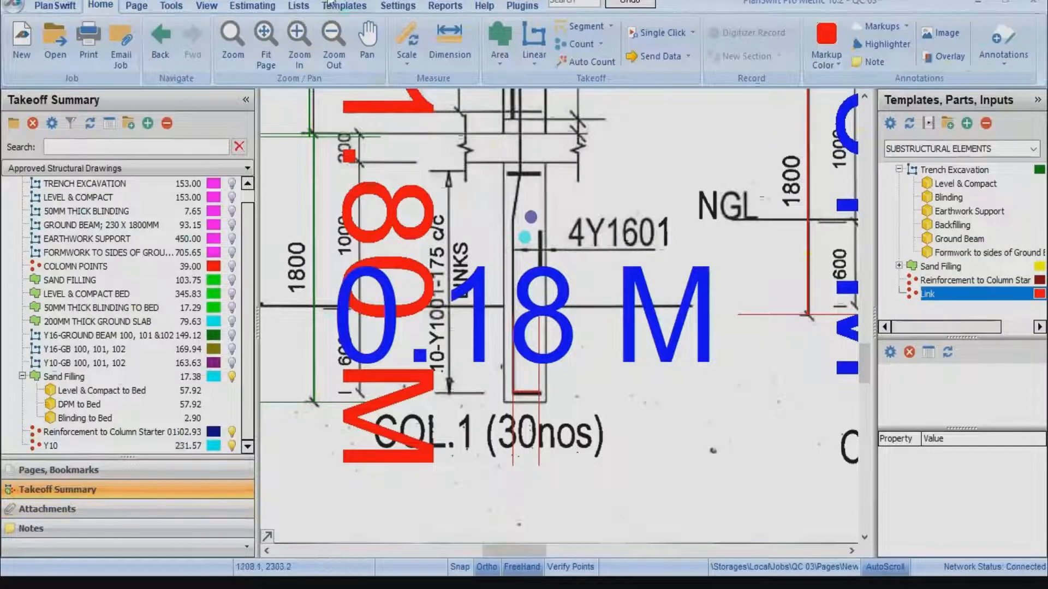
# Check the Y10 link quantity in the estimate list, and return to the column details drawing.
pyautogui.click(256, 7)
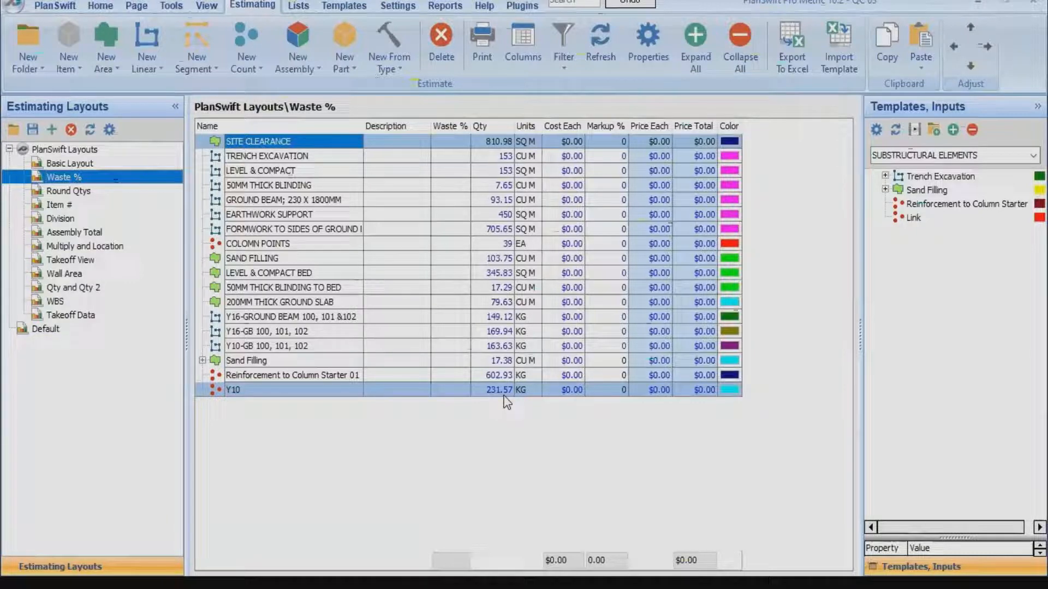
pyautogui.click(100, 6)
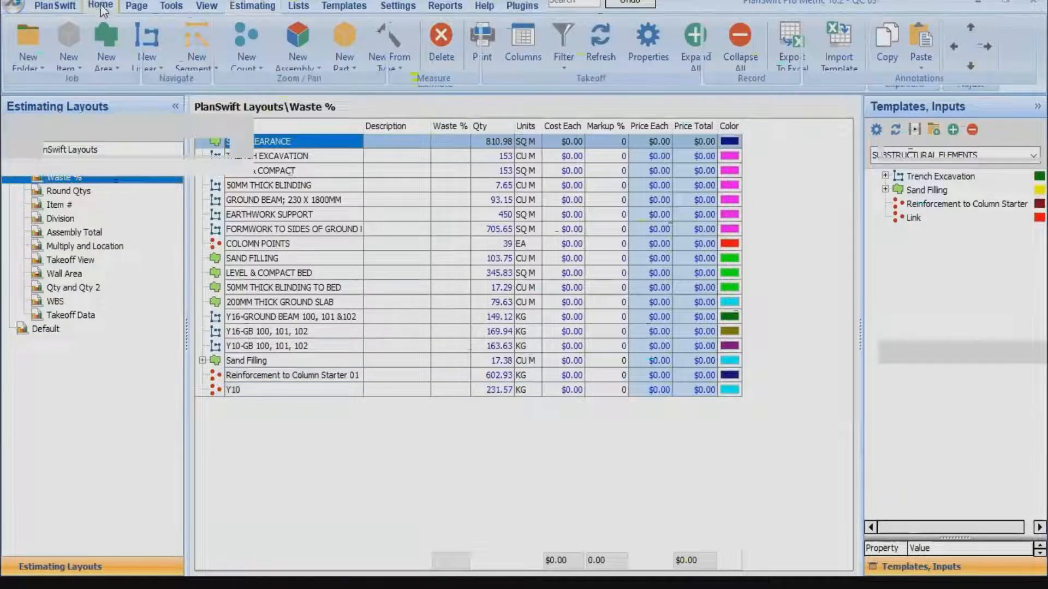
pyautogui.scroll(-5, 461, 327)
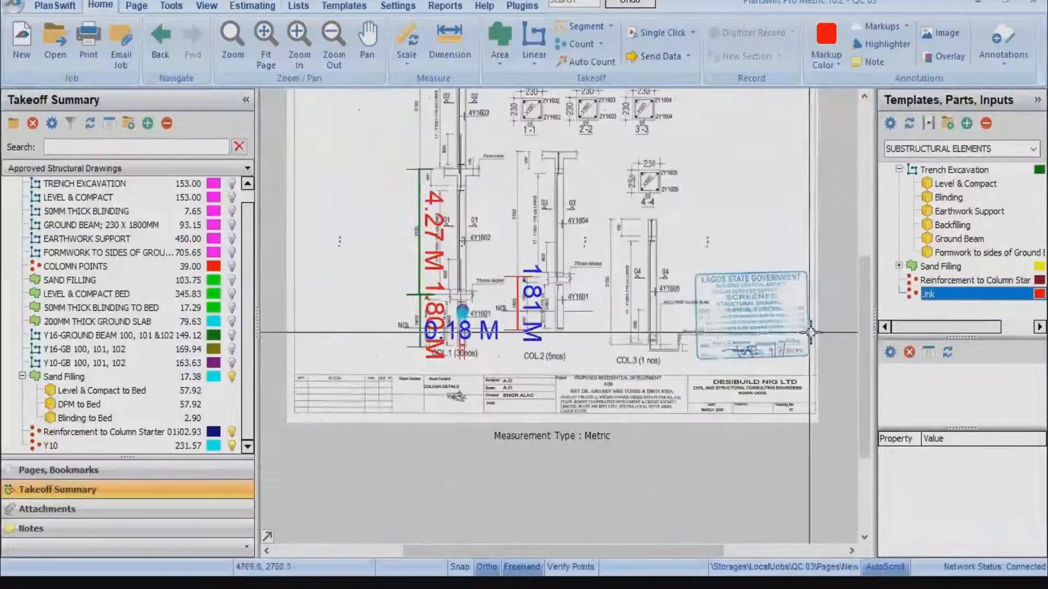
pyautogui.moveTo(863, 326); pyautogui.dragTo(861, 268)
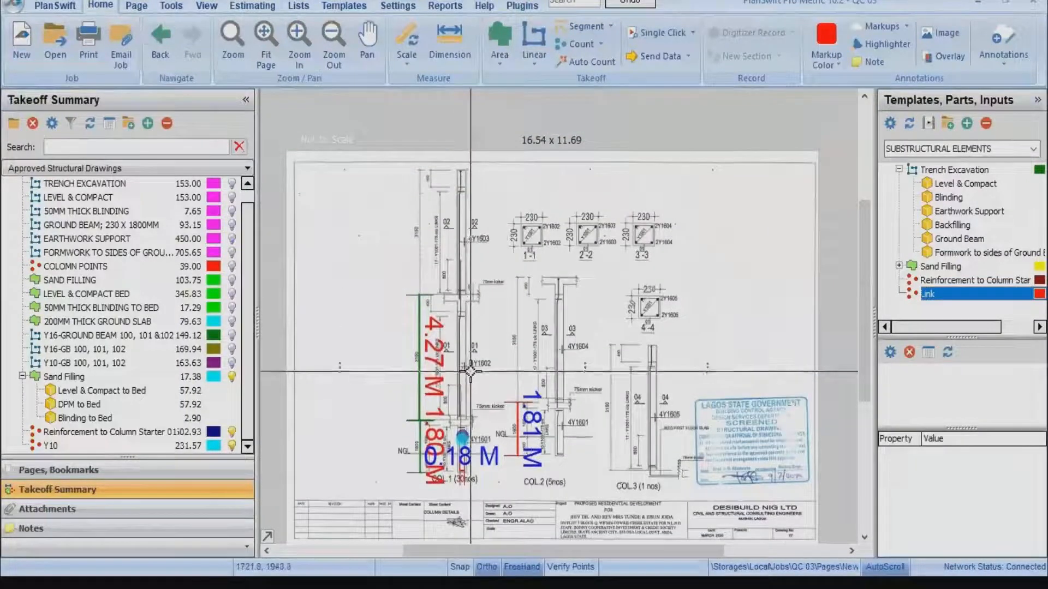
pyautogui.scroll(3, 477, 366)
pyautogui.scroll(-3, 487, 361)
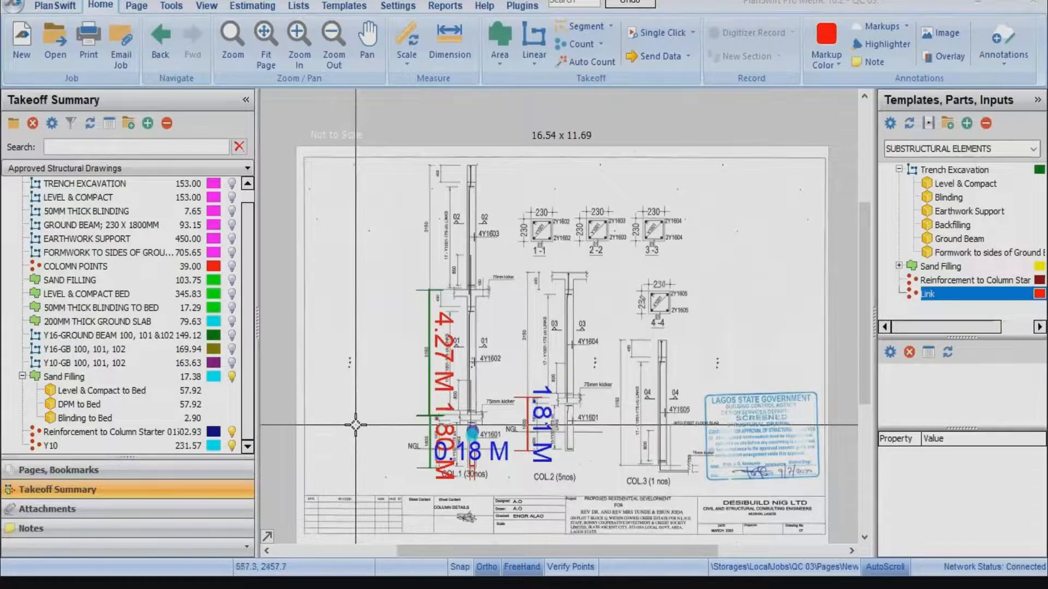
# Review the items in the SUBSTRUCTURAL ELEMENTS template set and return to the drawing.
pyautogui.click(62, 435)
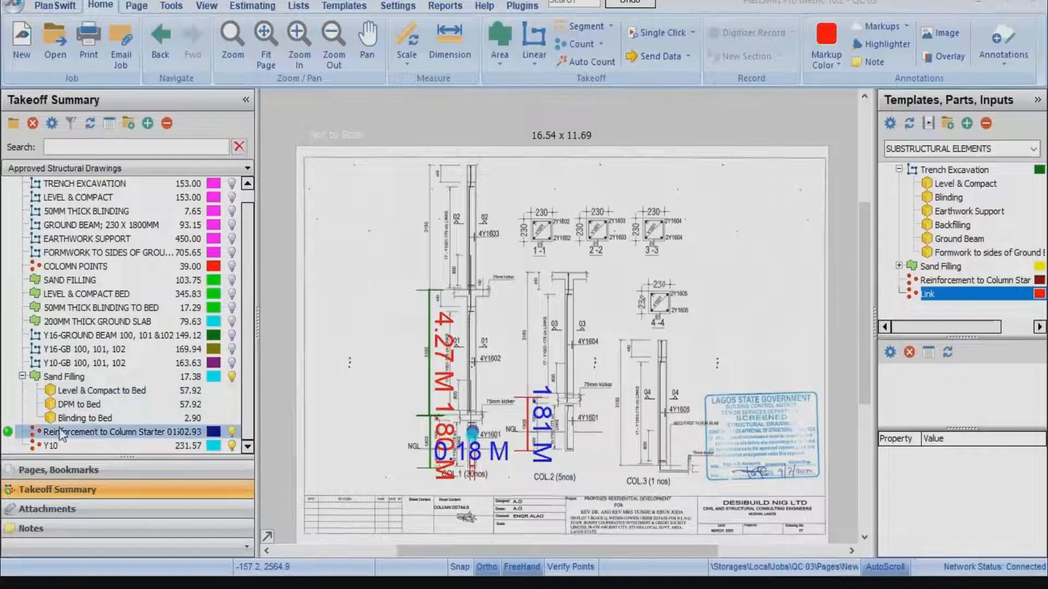
pyautogui.click(345, 5)
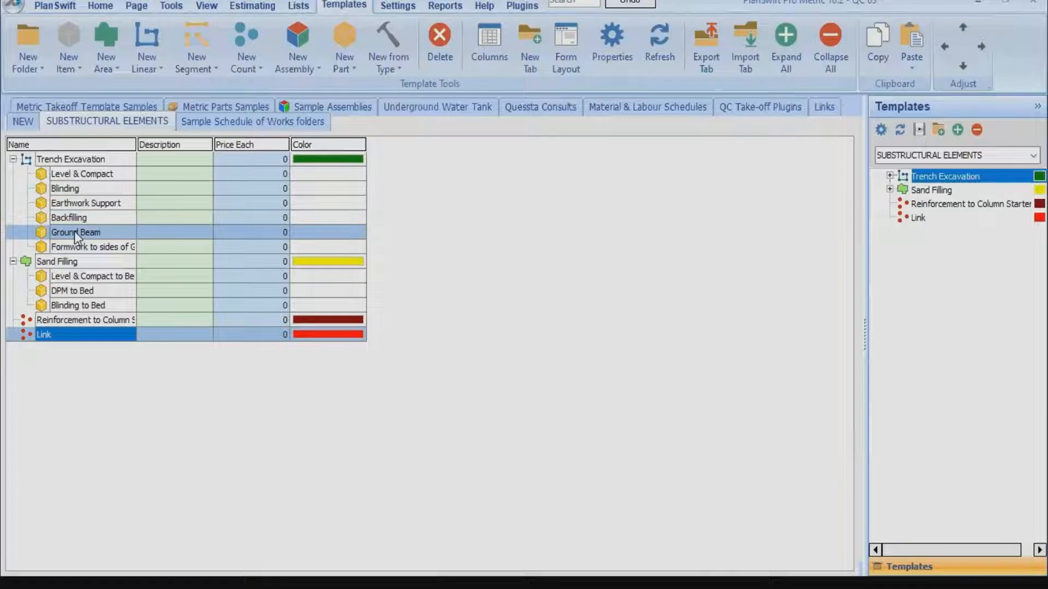
pyautogui.click(98, 6)
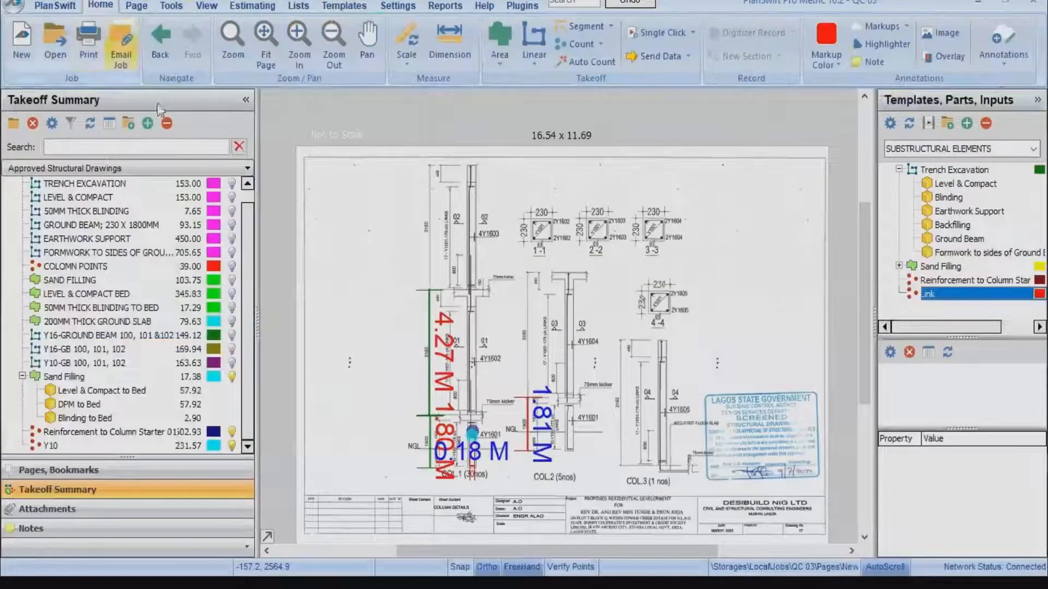
# Examine the COL.1 and COL.2 starter details on the drawing and the formwork and ground beam items in the takeoff list.
pyautogui.scroll(2, 450, 477)
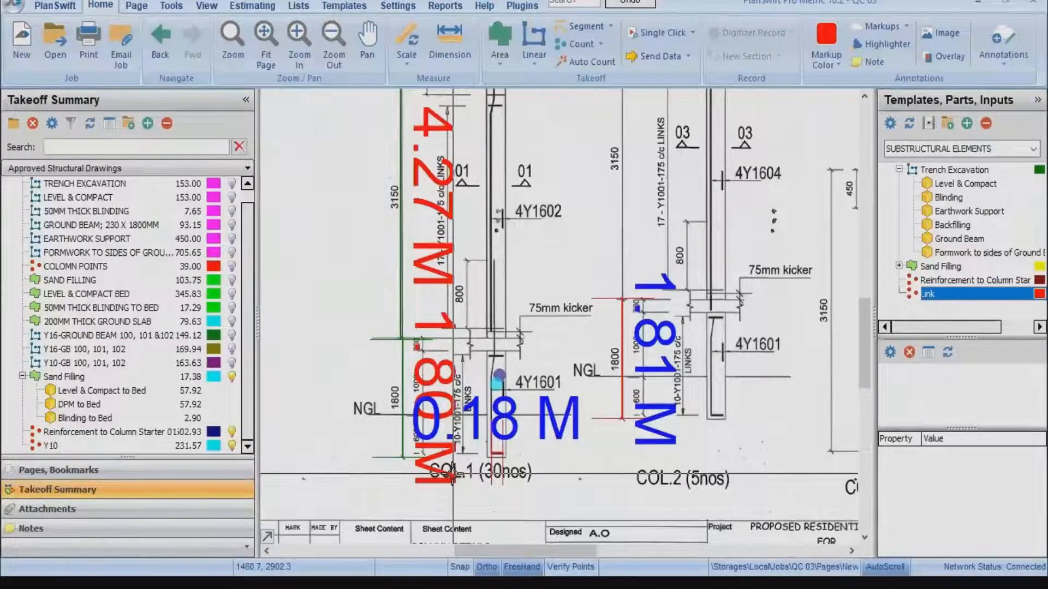
pyautogui.scroll(1, 467, 460)
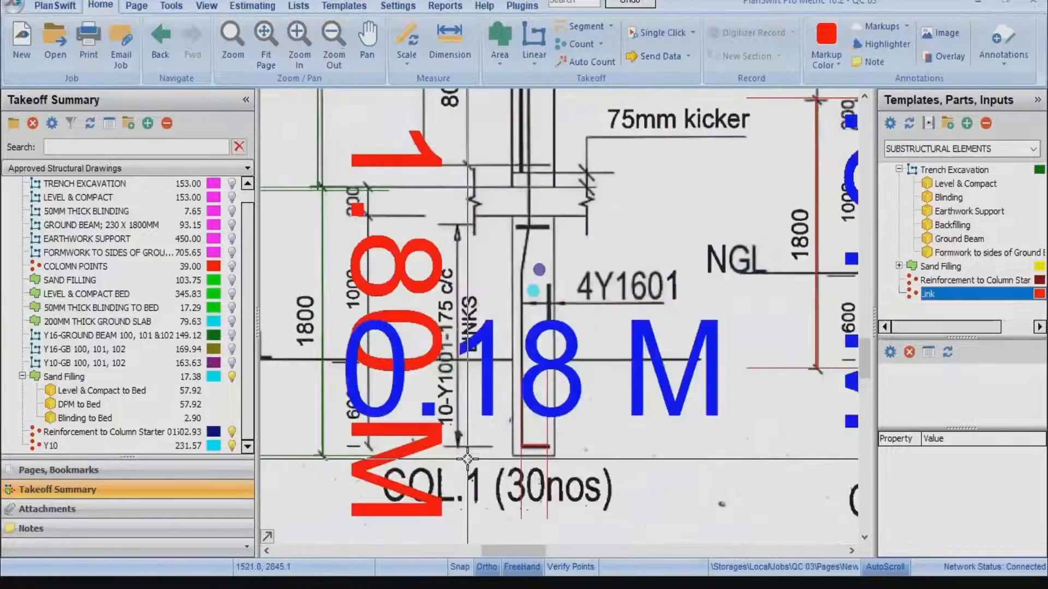
pyautogui.scroll(-4, 491, 464)
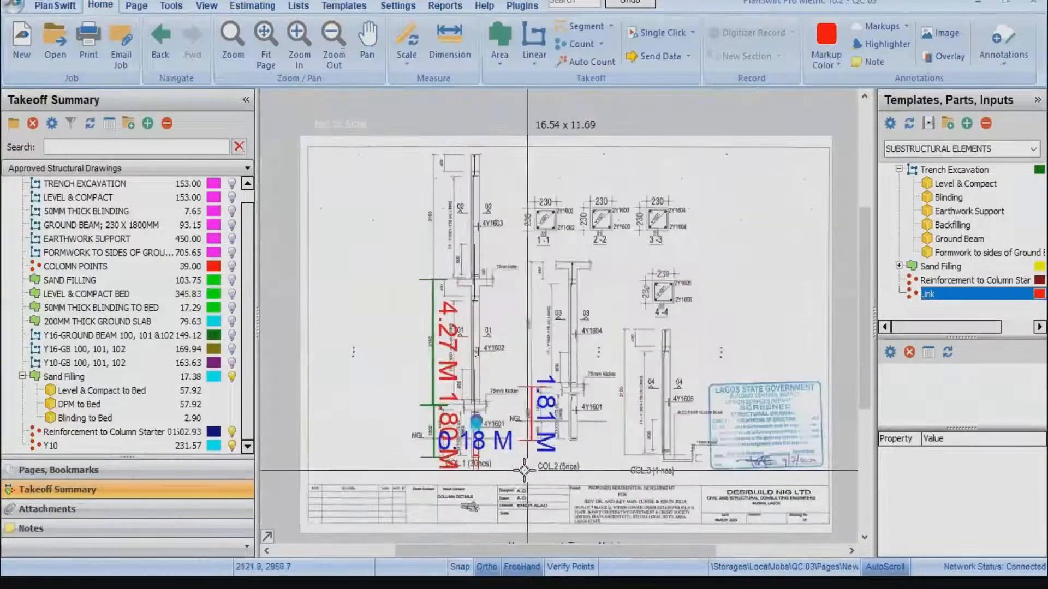
pyautogui.scroll(3, 505, 439)
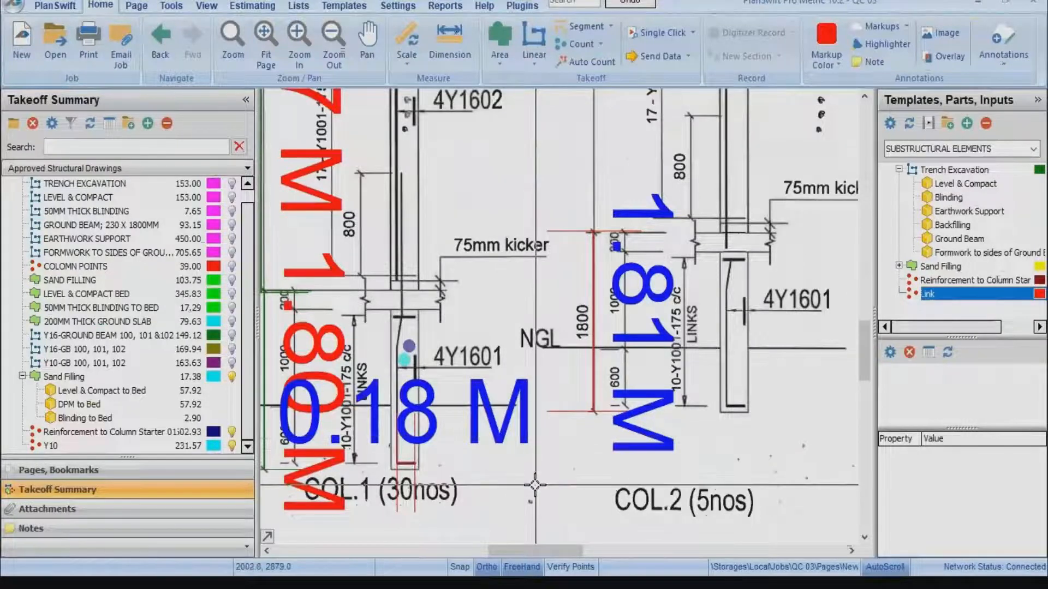
pyautogui.scroll(-3, 534, 484)
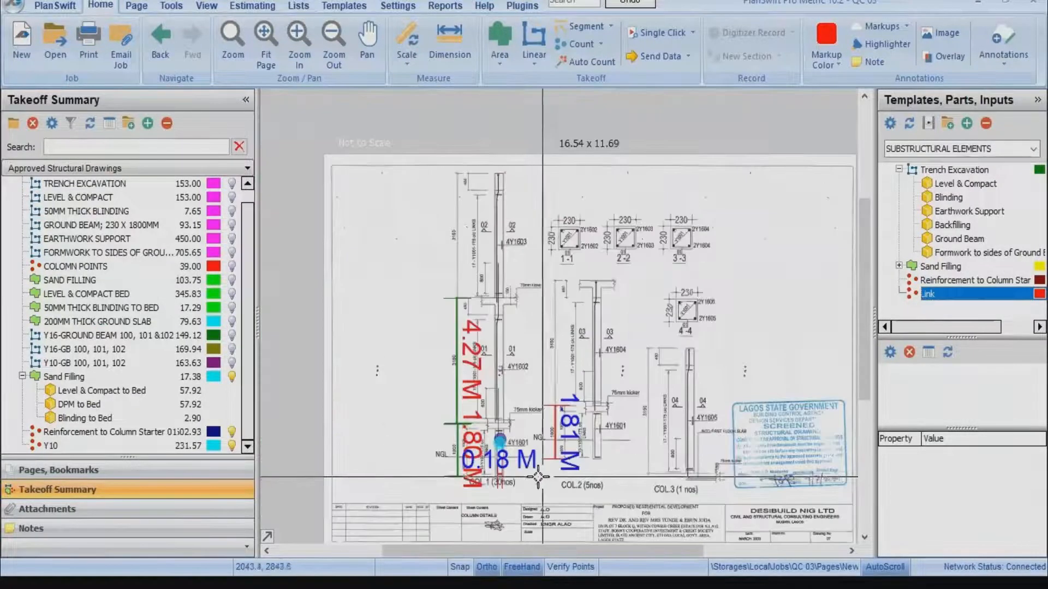
pyautogui.click(101, 255)
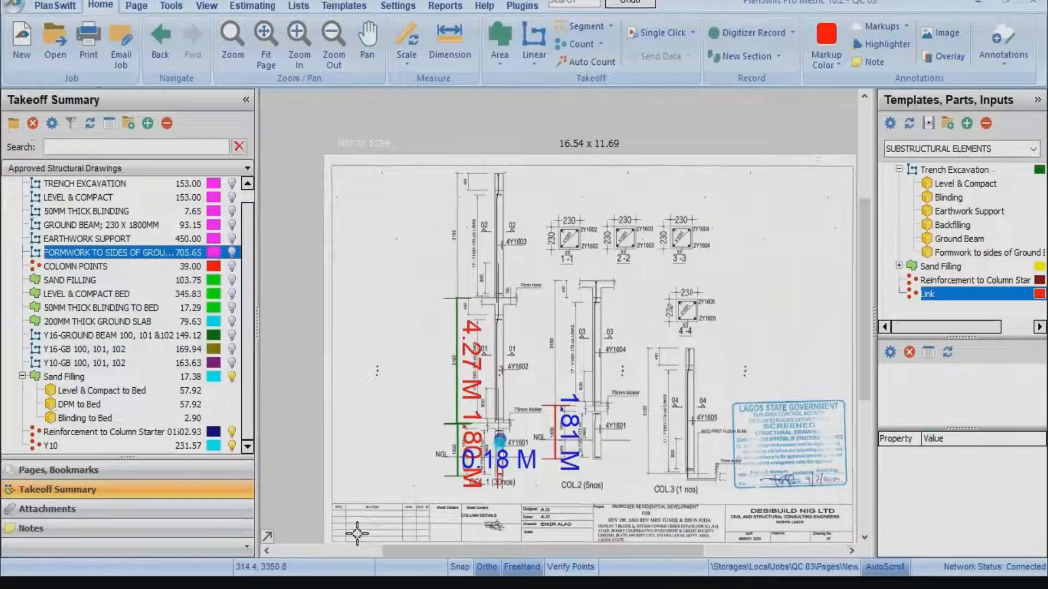
pyautogui.scroll(3, 443, 397)
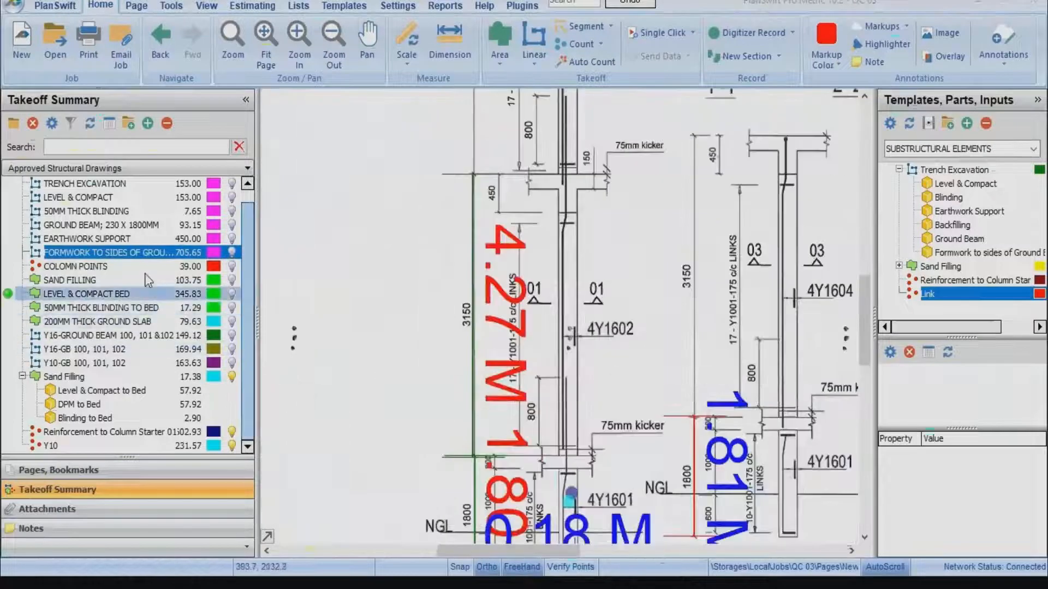
pyautogui.click(82, 226)
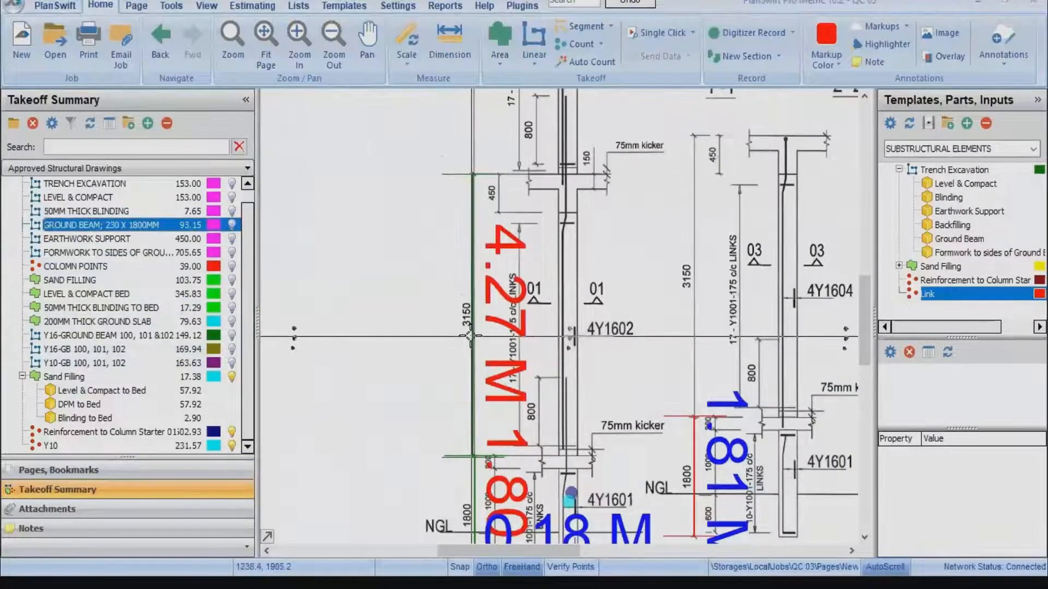
# Hide the dimension annotations on the column details page.
pyautogui.scroll(-3, 448, 341)
pyautogui.scroll(2, 538, 366)
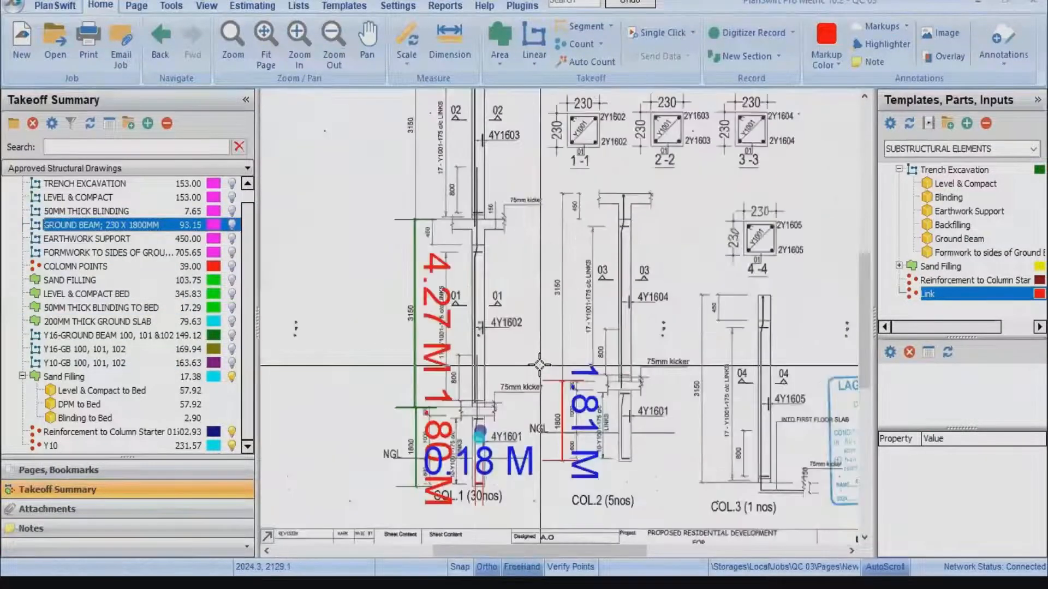
pyautogui.scroll(2, 539, 366)
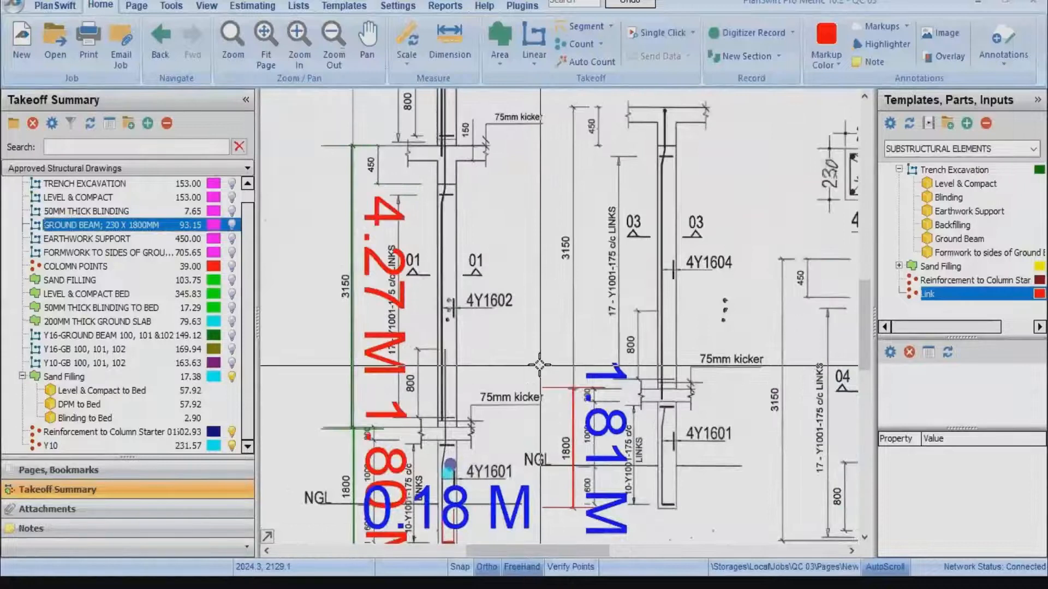
pyautogui.click(70, 471)
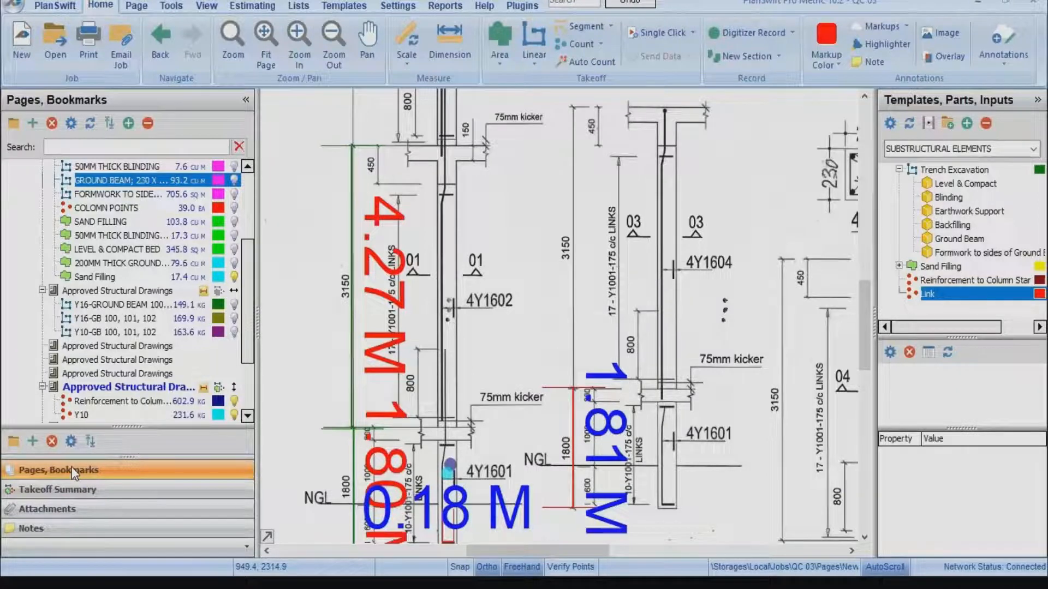
pyautogui.click(202, 388)
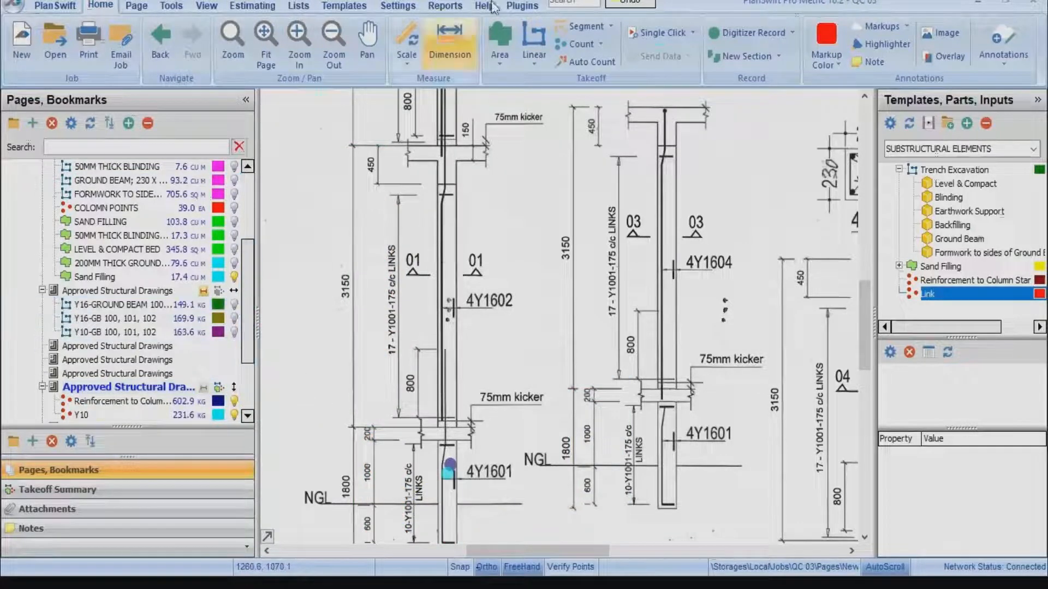
# Open the SUBSTRUCTURAL ELEMENTS template list and view the properties of the Blinding to Bed part.
pyautogui.click(343, 4)
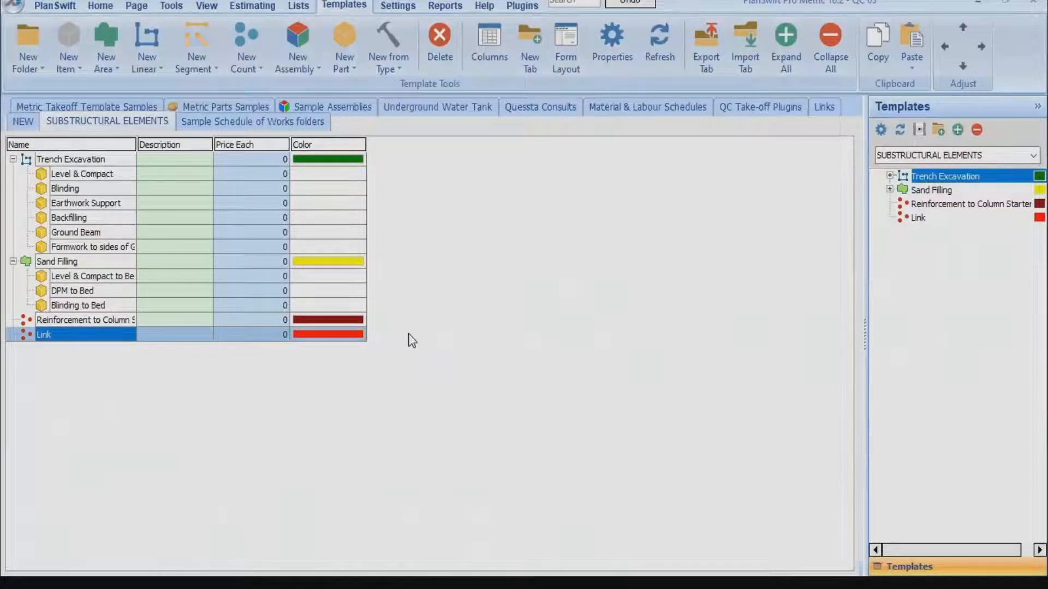
pyautogui.click(69, 306)
pyautogui.doubleClick(68, 304)
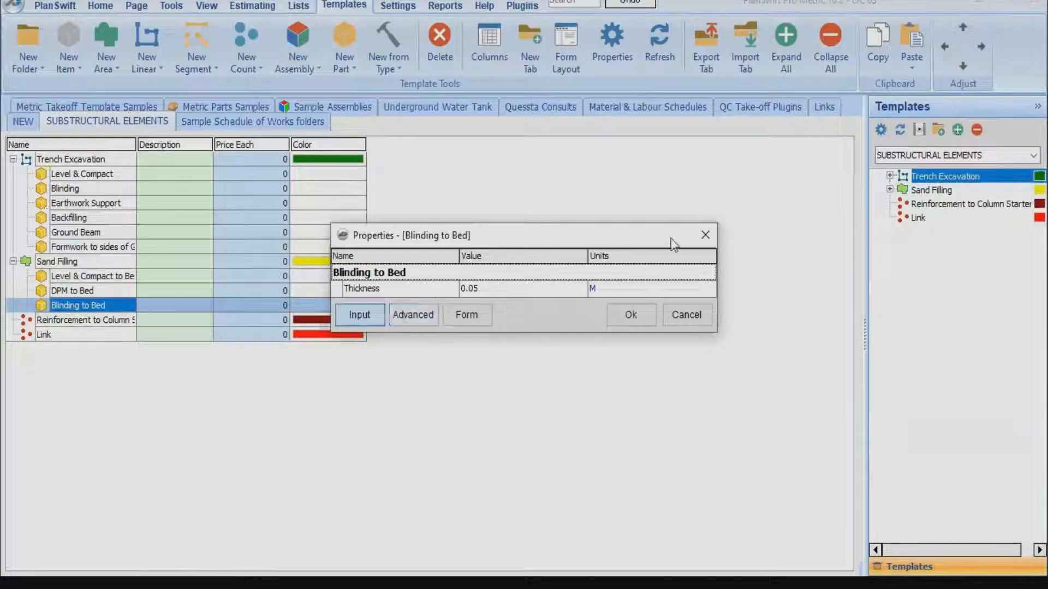
pyautogui.press('Escape')
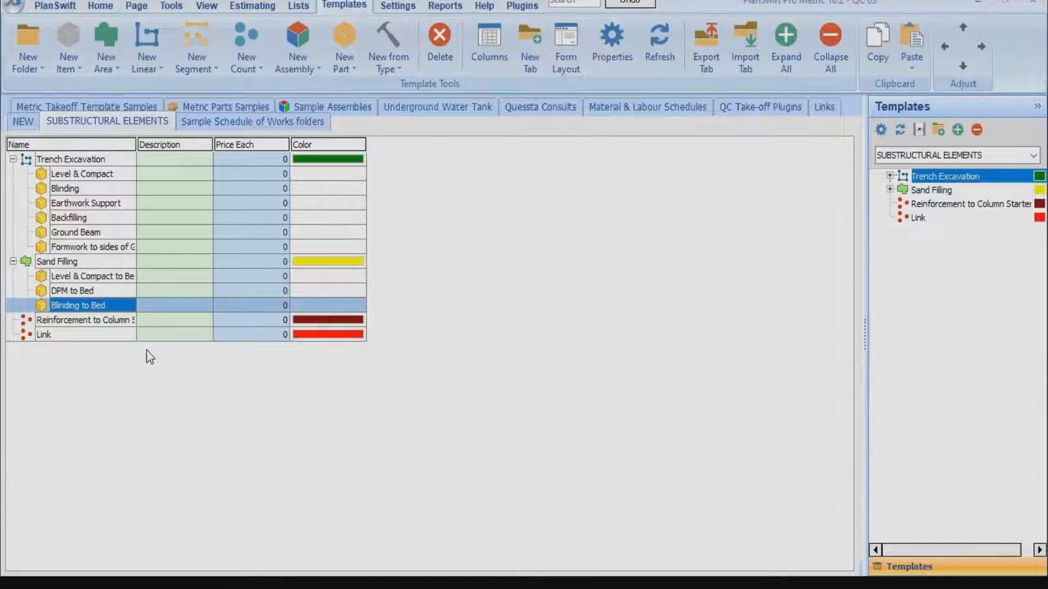
# Exclude Length from the input properties of the Link count template and save the template.
pyautogui.click(122, 336)
pyautogui.doubleClick(121, 336)
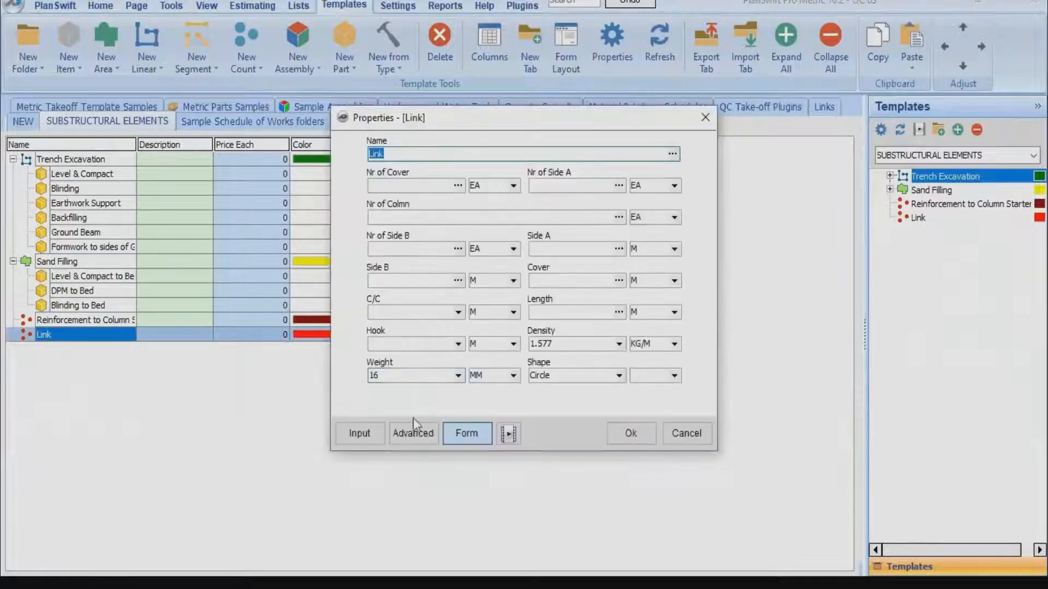
pyautogui.click(405, 434)
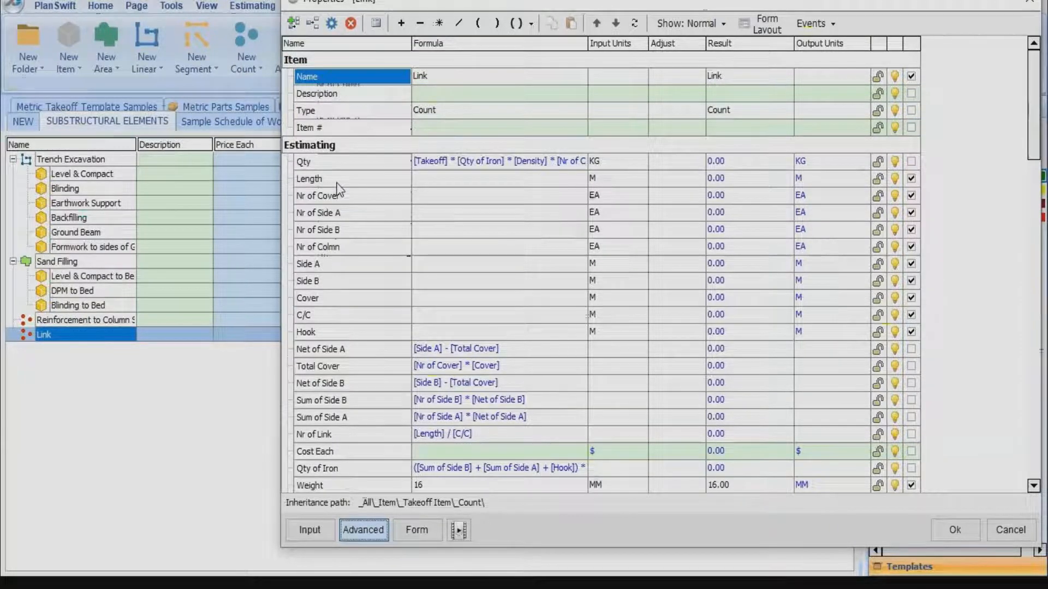
pyautogui.click(911, 178)
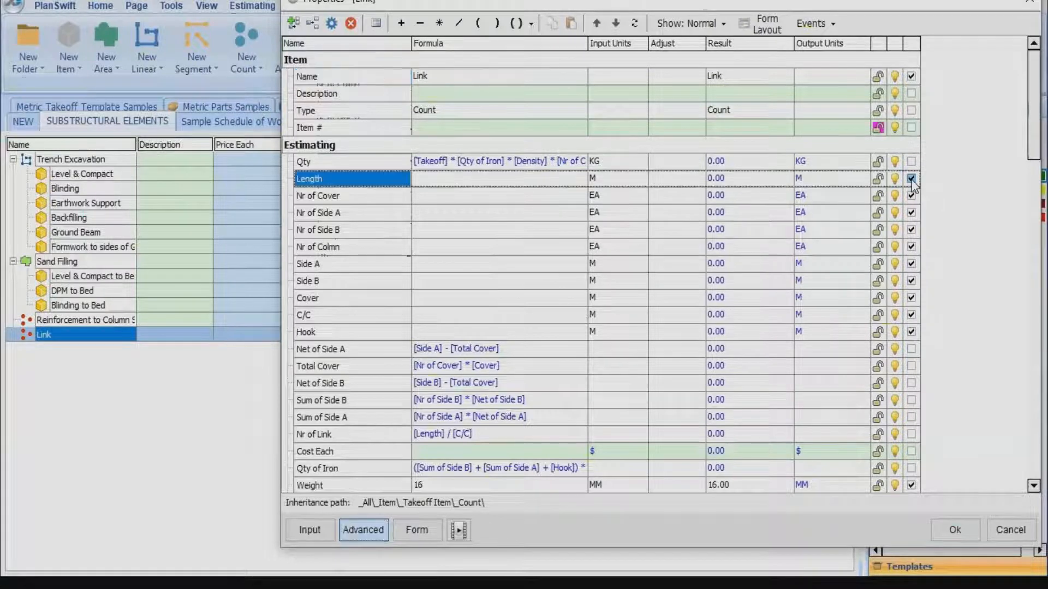
pyautogui.click(956, 530)
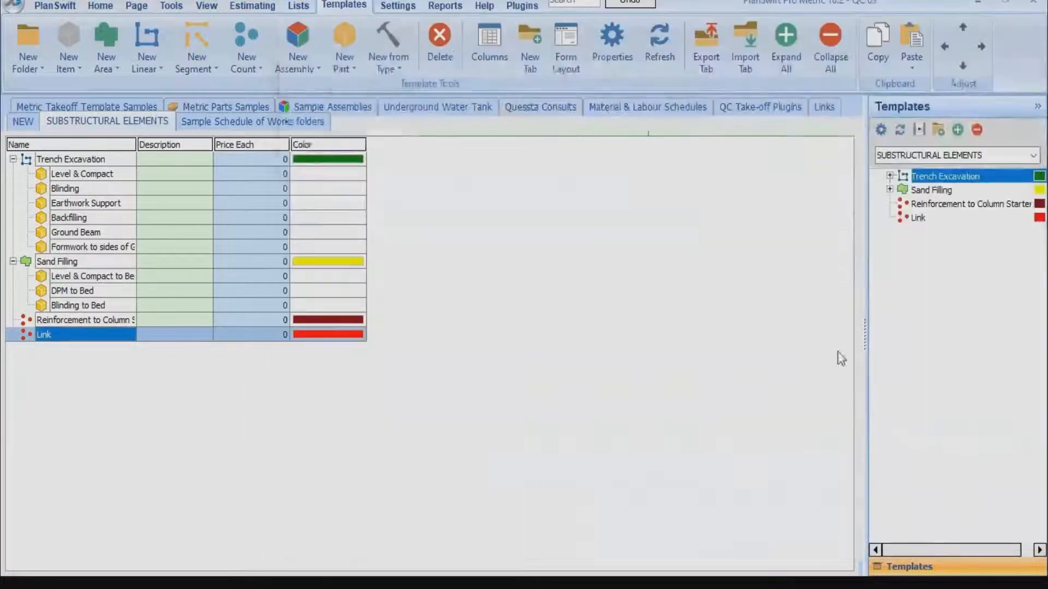
# Return to the column details drawing and check which input fields the Link template's takeoff form offers.
pyautogui.click(100, 7)
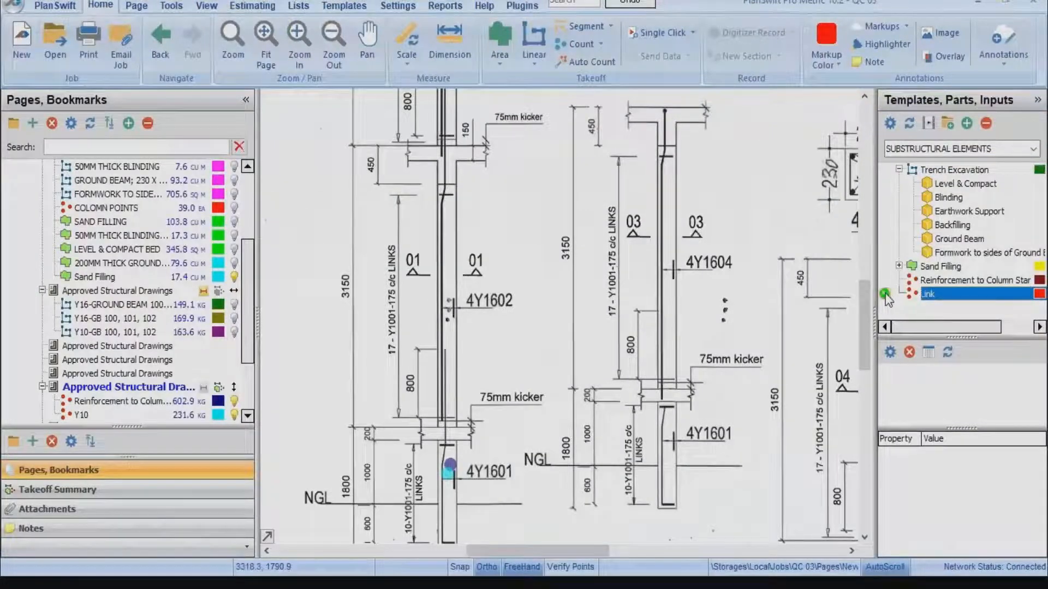
pyautogui.doubleClick(927, 294)
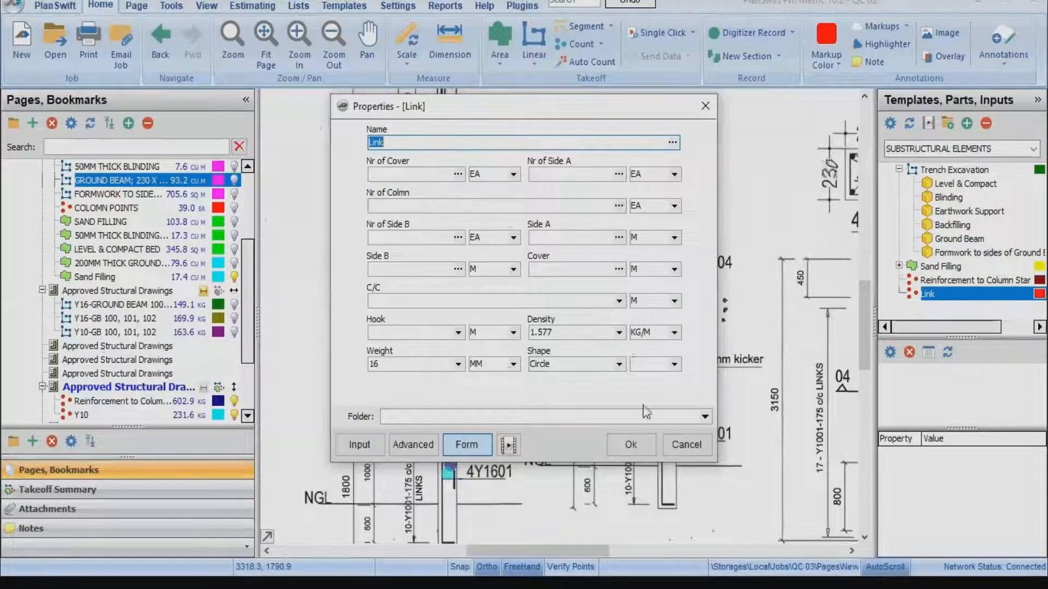
pyautogui.click(630, 445)
pyautogui.click(343, 5)
pyautogui.click(43, 334)
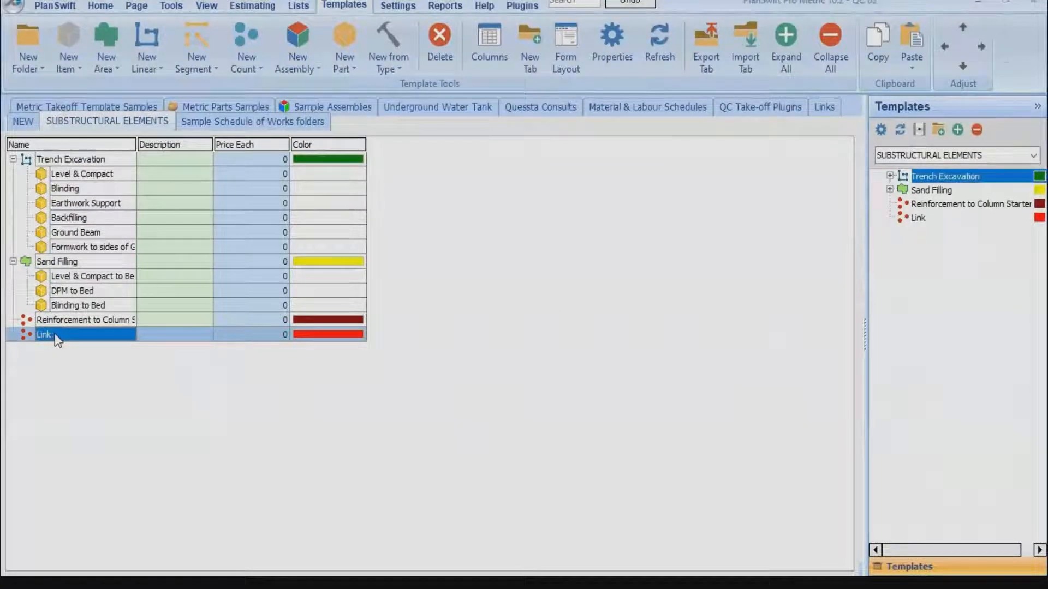
pyautogui.click(60, 332)
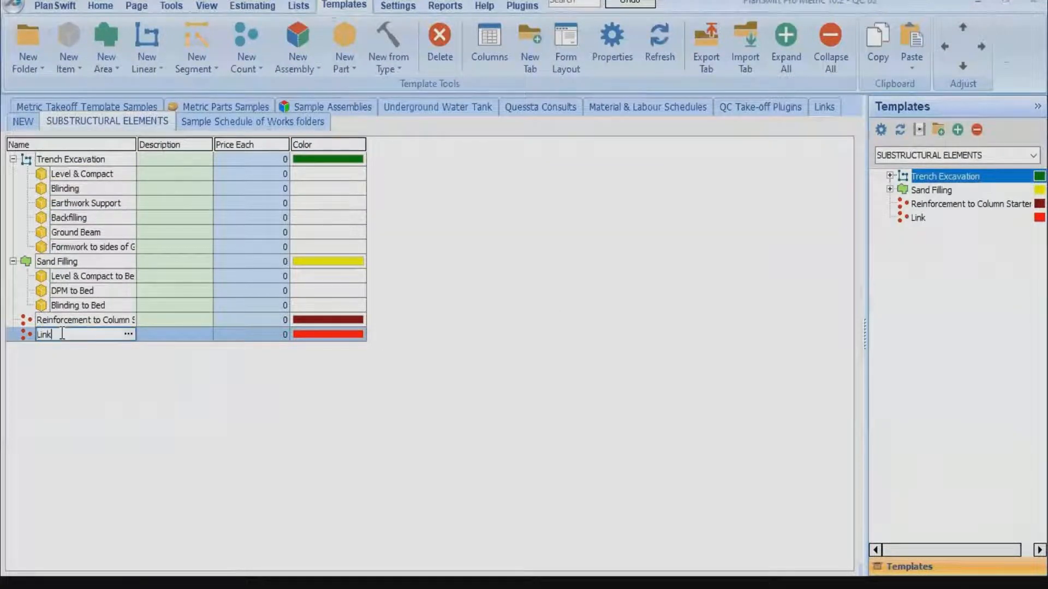
pyautogui.click(127, 389)
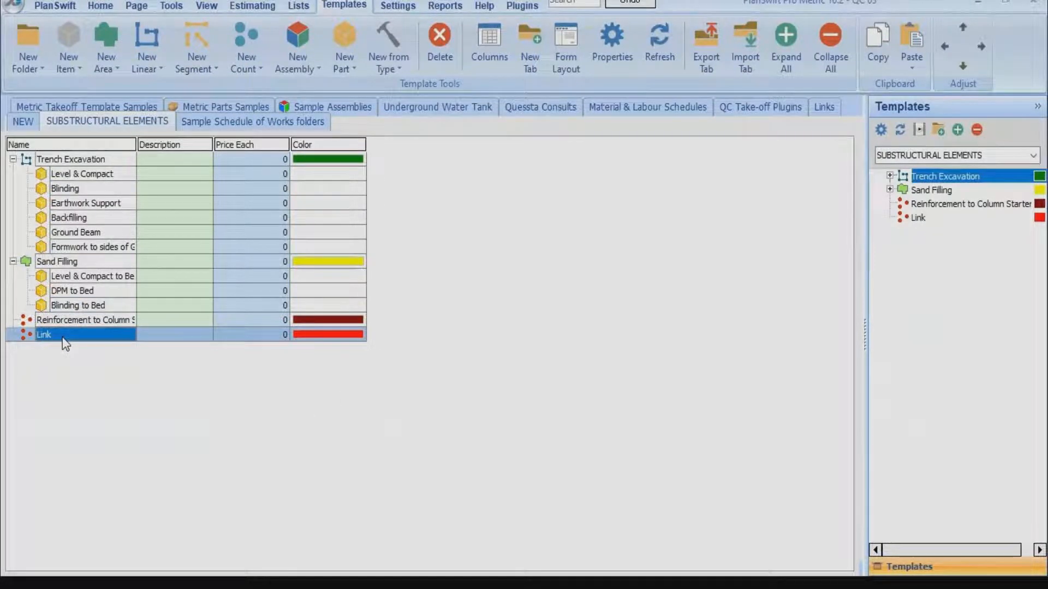
pyautogui.rightClick(62, 337)
pyautogui.click(128, 343)
# Reopen the Link template's takeoff form over the drawing to recheck its fields, and close it without recording.
pyautogui.click(937, 218)
pyautogui.doubleClick(935, 218)
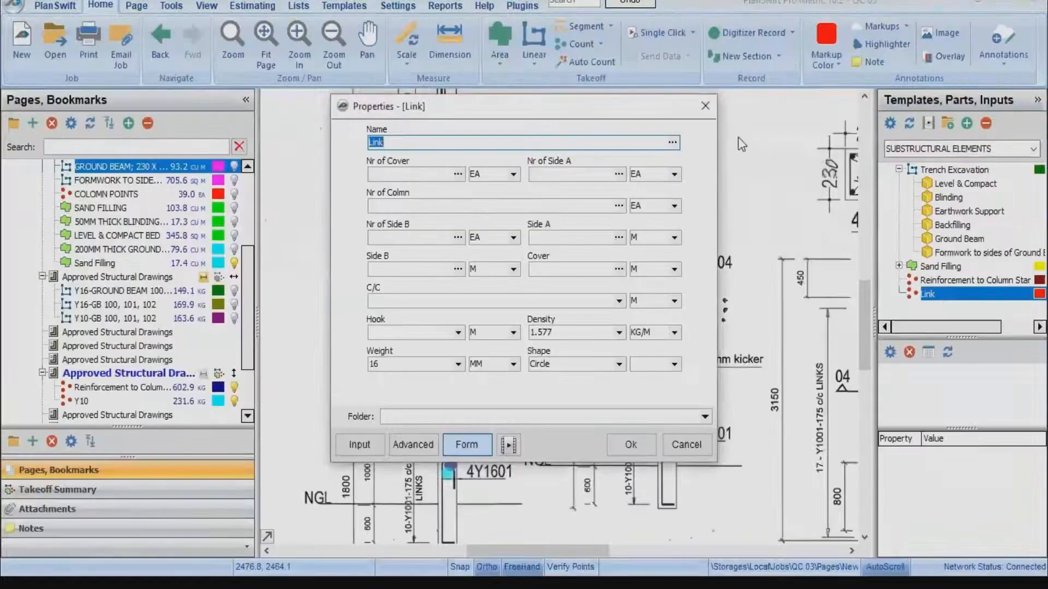
pyautogui.click(705, 105)
pyautogui.scroll(-1, 197, 363)
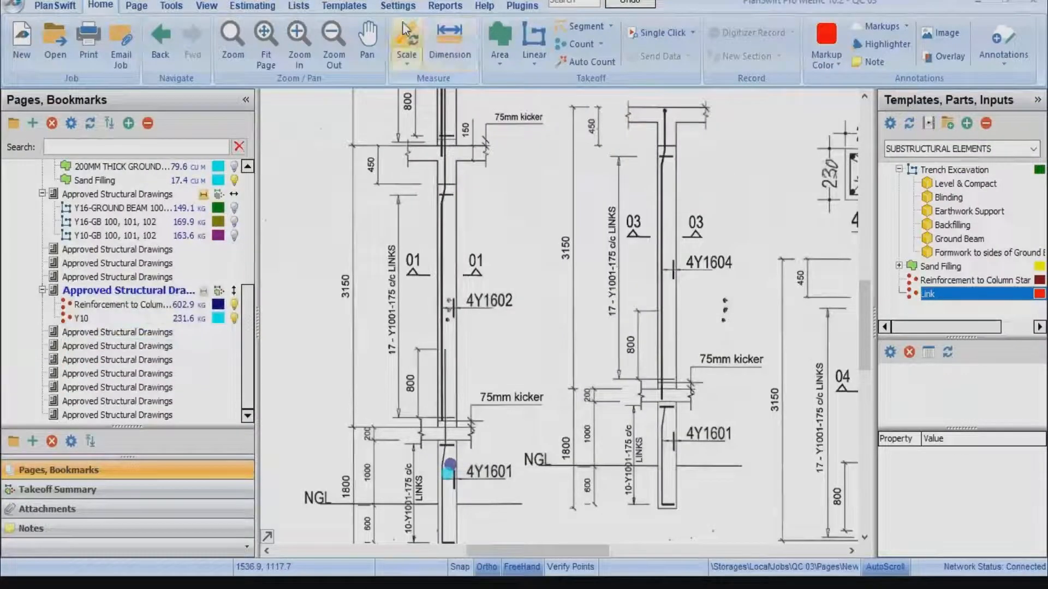
# Include Length among the input properties of the Link count template again and save the template.
pyautogui.click(328, 10)
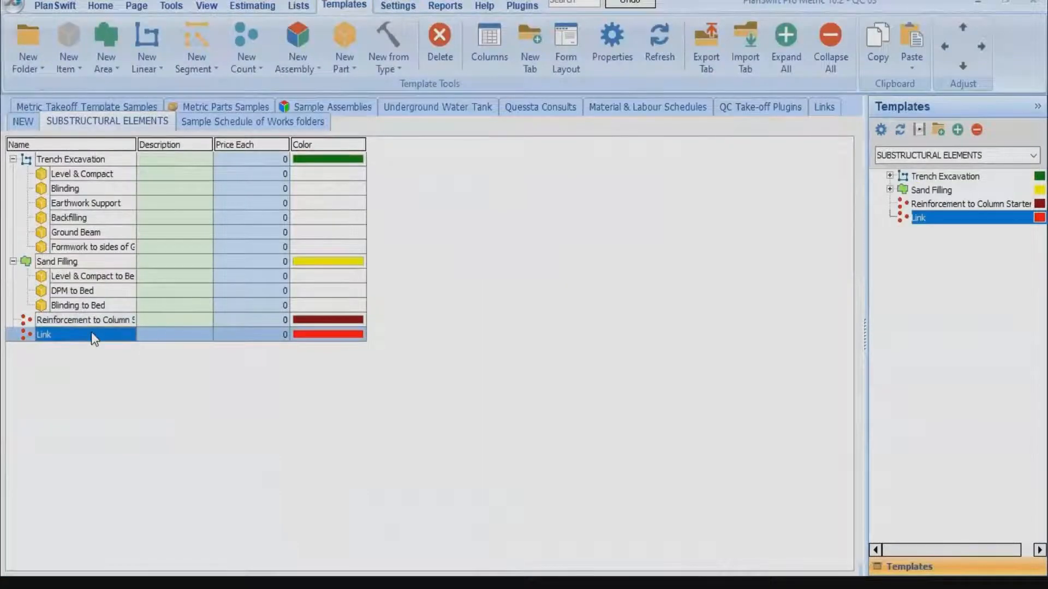
pyautogui.doubleClick(91, 334)
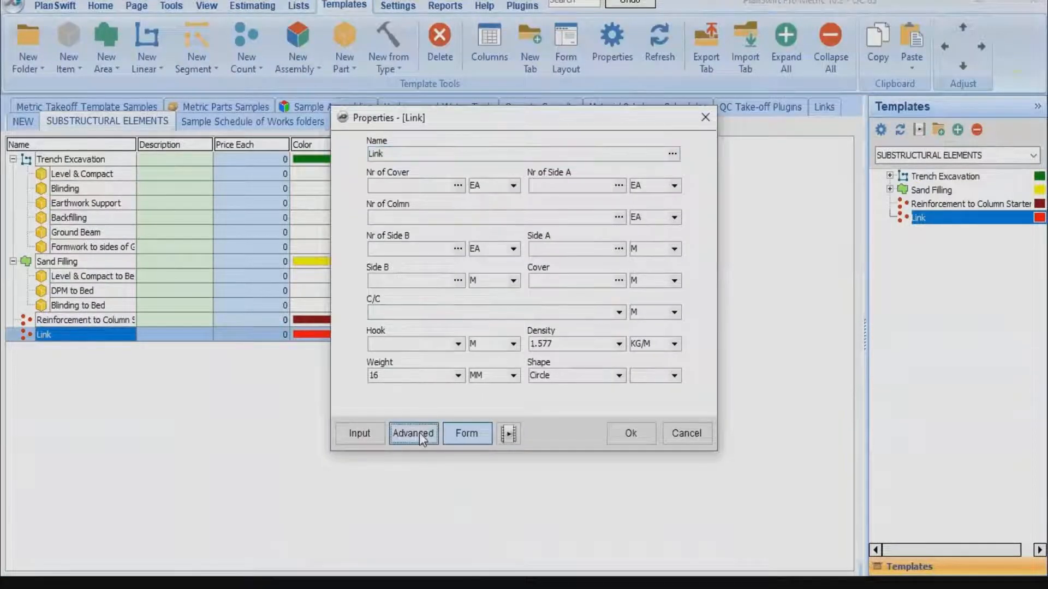
pyautogui.click(419, 433)
pyautogui.click(912, 179)
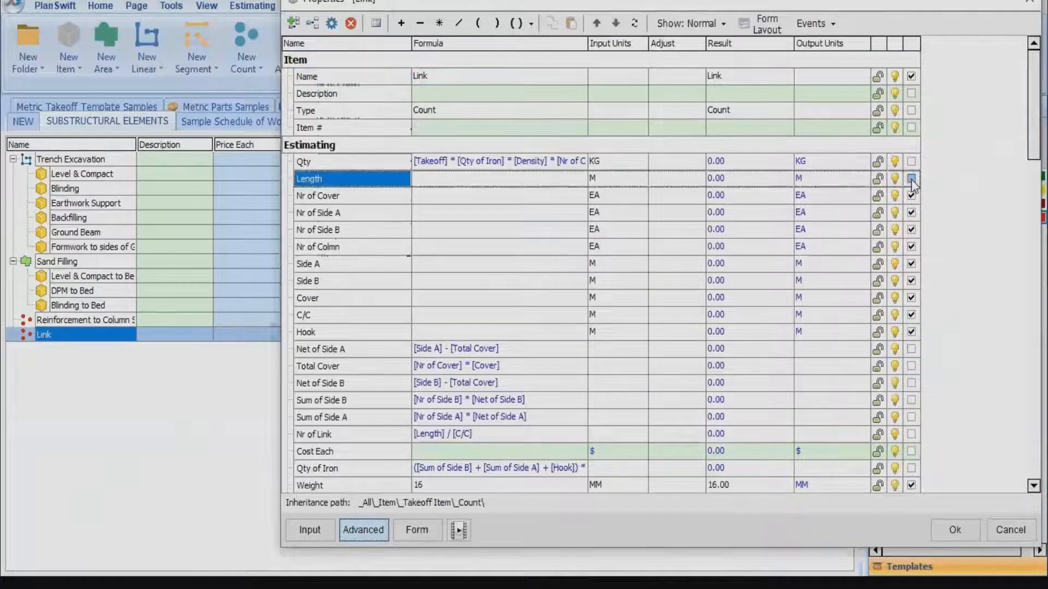
pyautogui.click(950, 531)
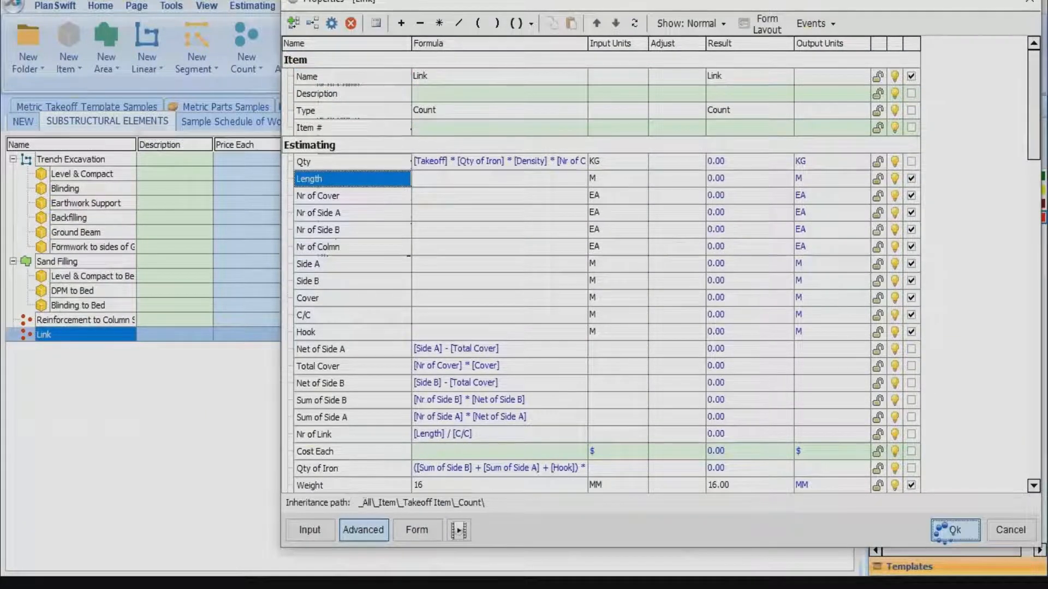